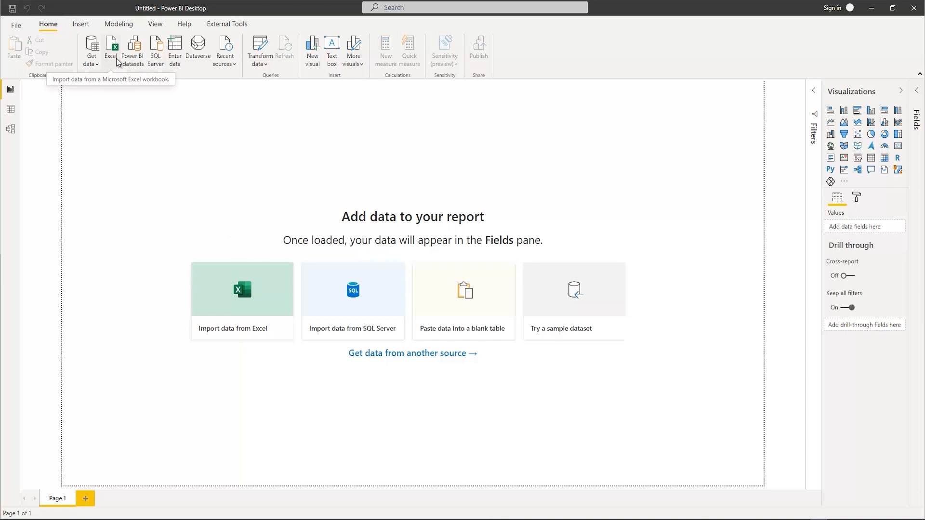
# Connect to the Excel workbook PBI_Training.xlsx in the Power BI Masterclass folder
pyautogui.click(91, 66)
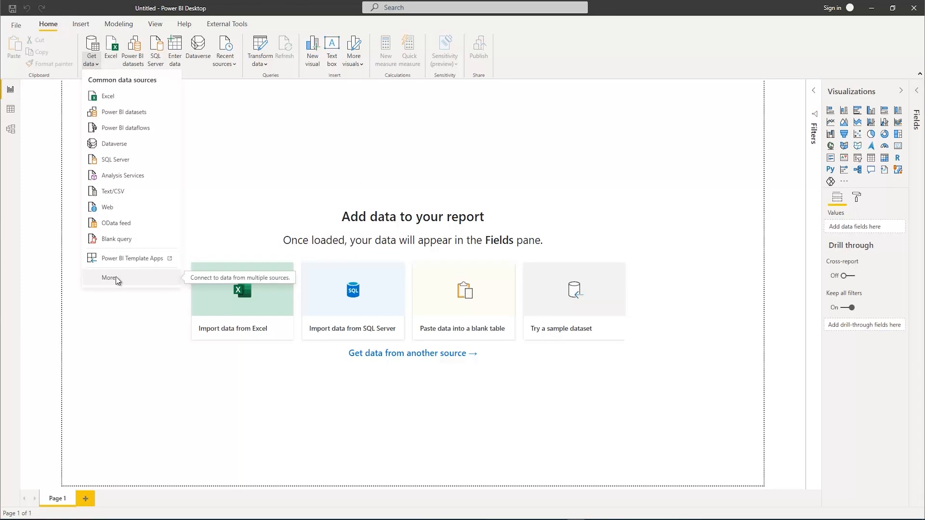
pyautogui.click(308, 180)
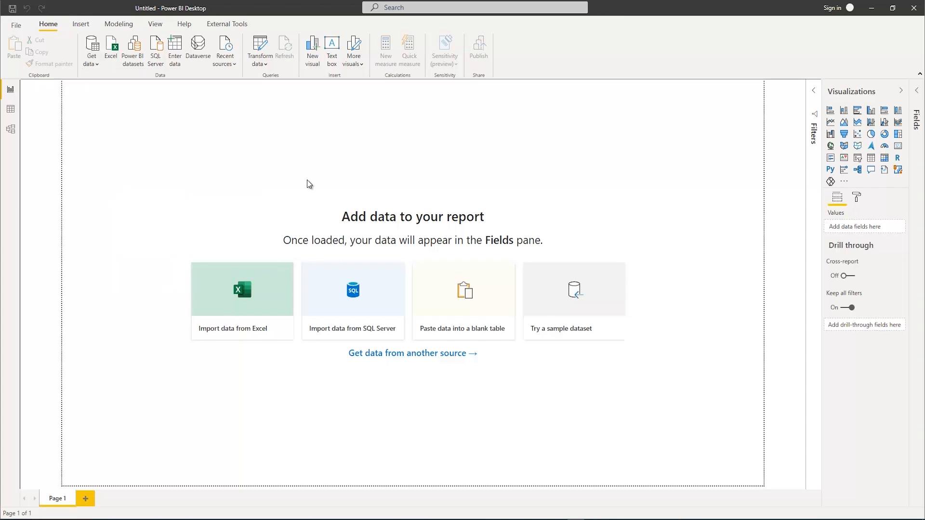
pyautogui.click(241, 303)
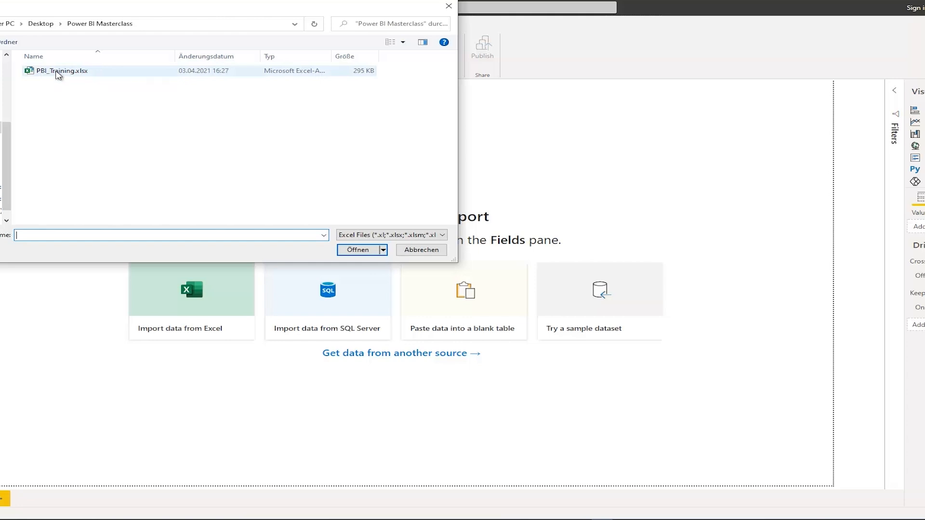
pyautogui.click(58, 72)
pyautogui.click(365, 249)
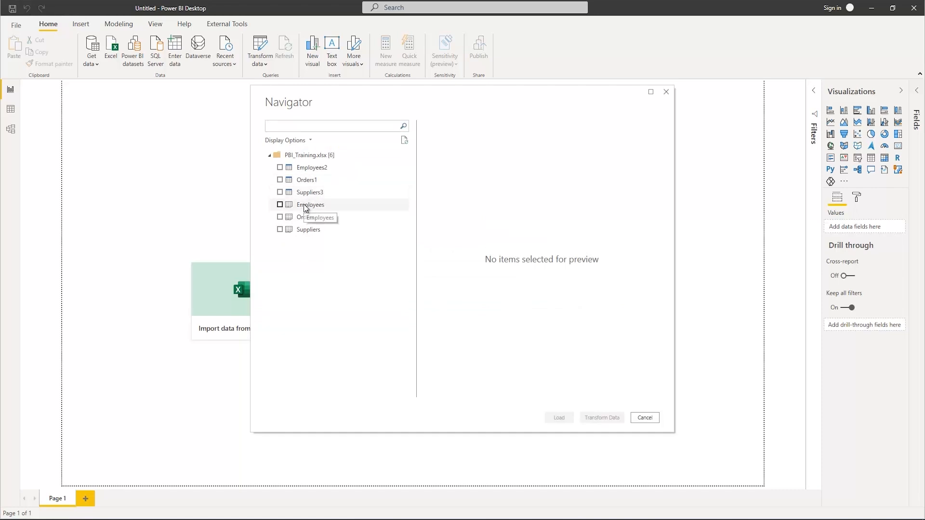
# Choose the Employees2, Orders1 and Suppliers3 tables from the workbook and open them for transformation in Power Query
pyautogui.click(279, 168)
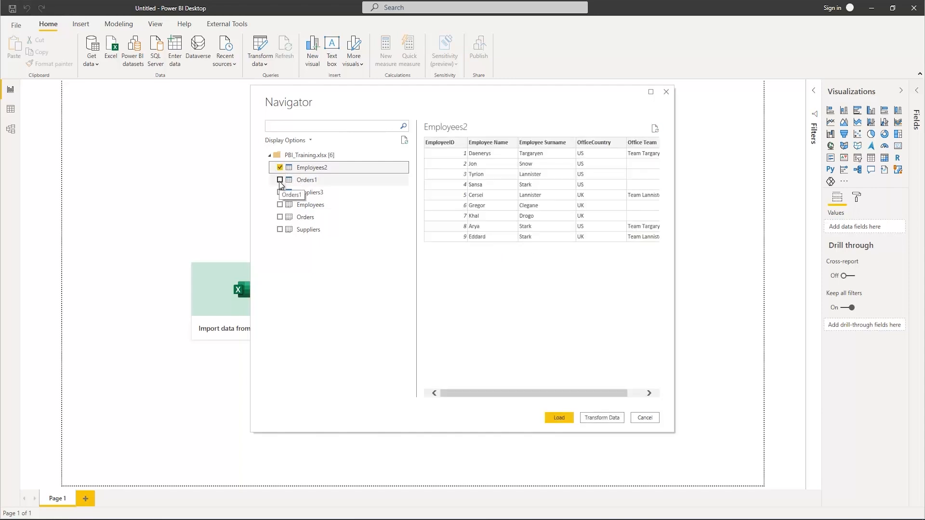
pyautogui.click(280, 180)
pyautogui.click(279, 192)
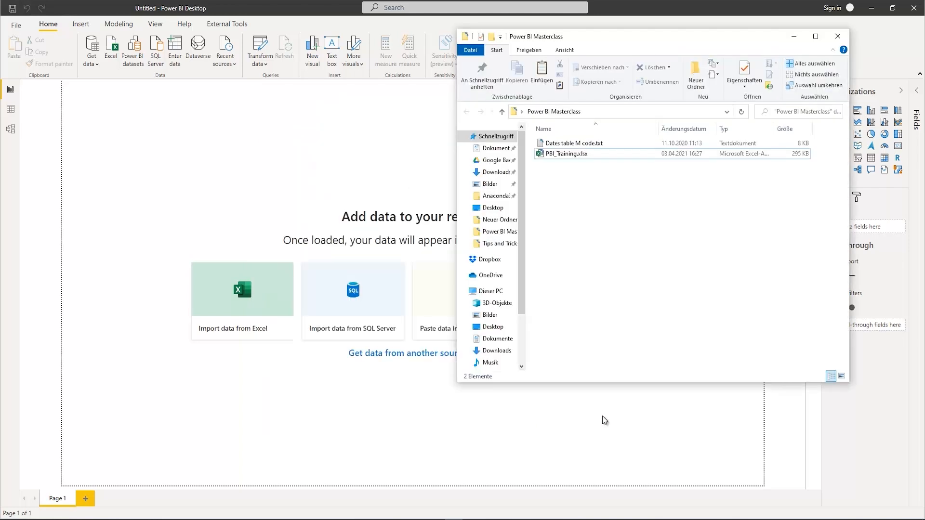
pyautogui.click(602, 415)
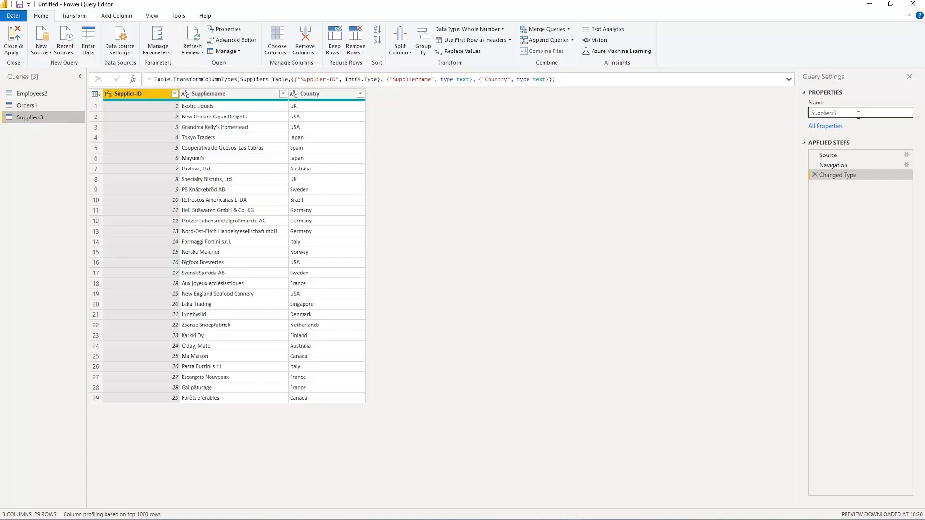
# Rename the Suppliers3 query as Supplierstbl
pyautogui.moveTo(858, 113); pyautogui.dragTo(806, 114)
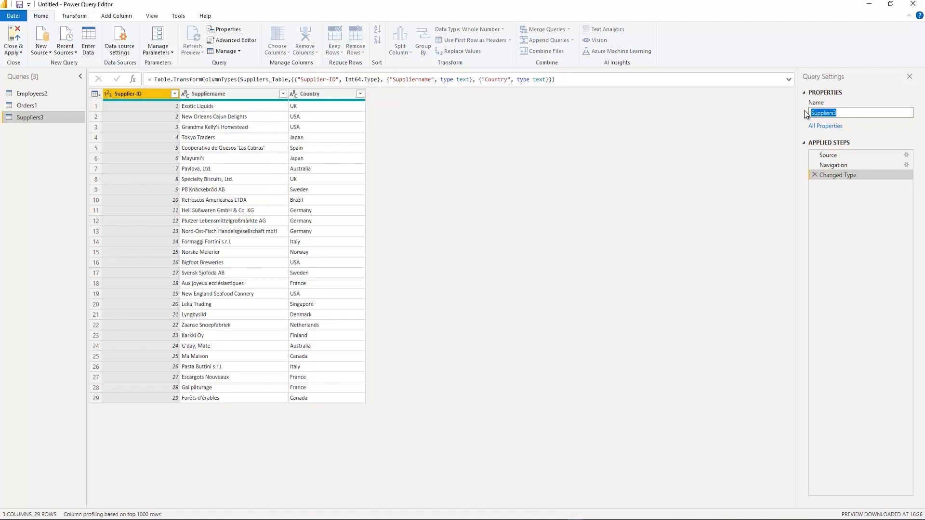
pyautogui.write('Supplierstbl')
pyautogui.press('Return')
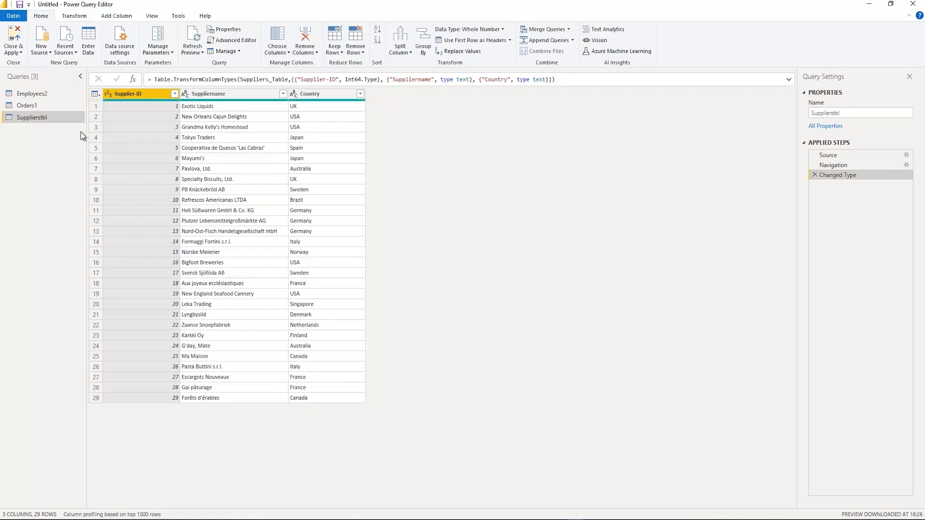
# Rename the Orders1 query as Orderstbl
pyautogui.rightClick(26, 104)
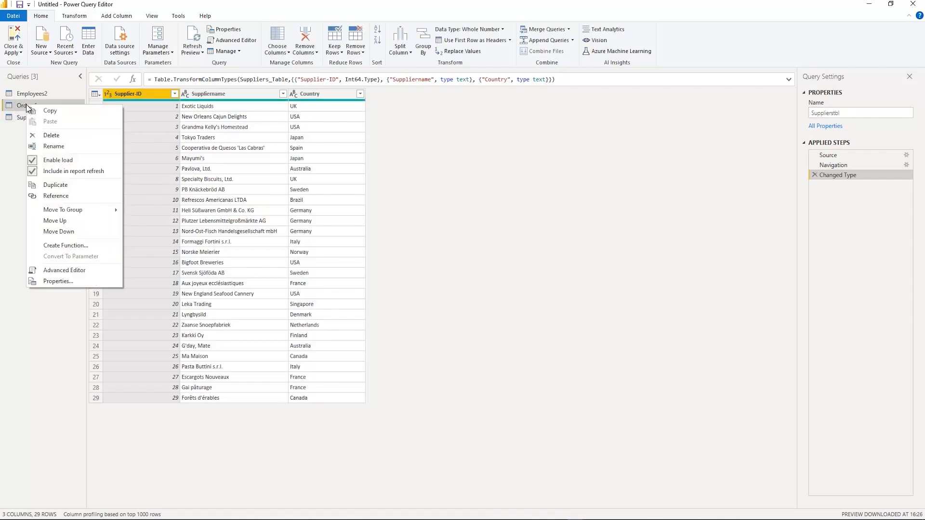
pyautogui.click(53, 146)
pyautogui.write('O')
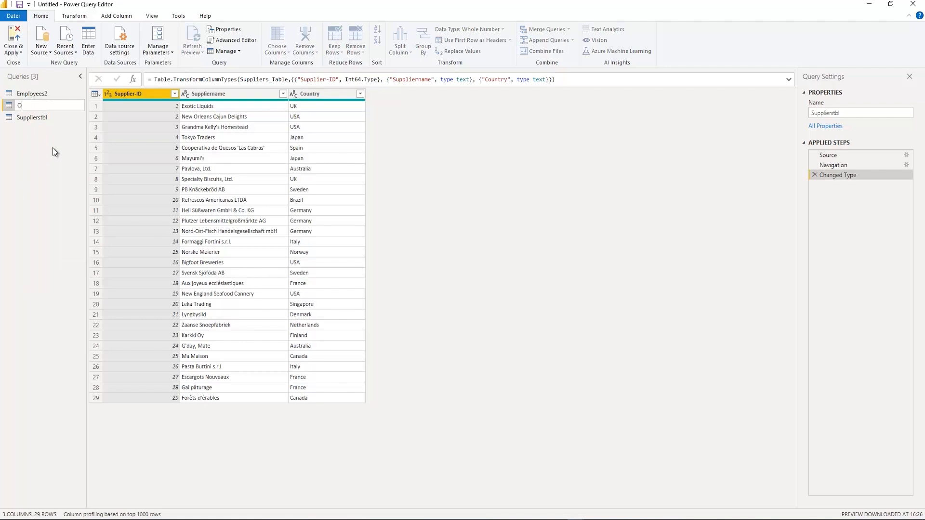
pyautogui.write('rderstbl')
pyautogui.press('Return')
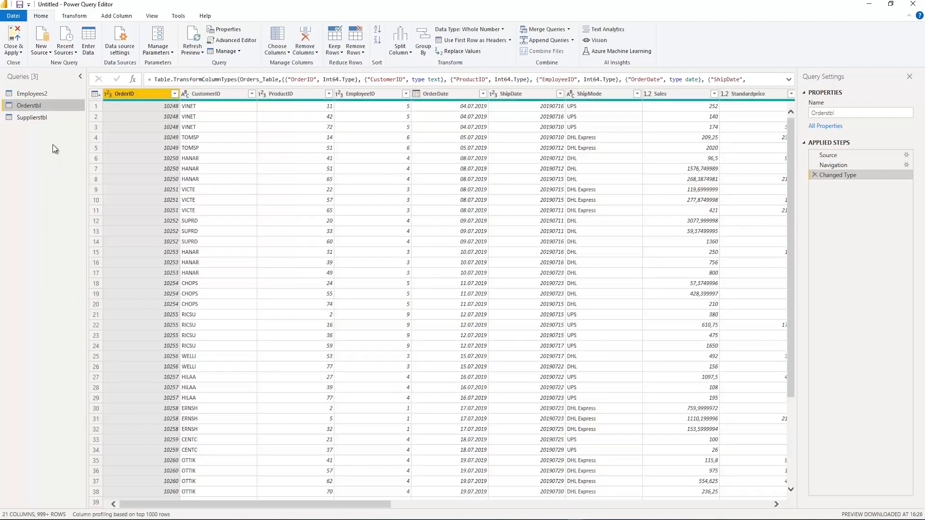
# Rename the Employees2 query as Employeestbl
pyautogui.rightClick(37, 98)
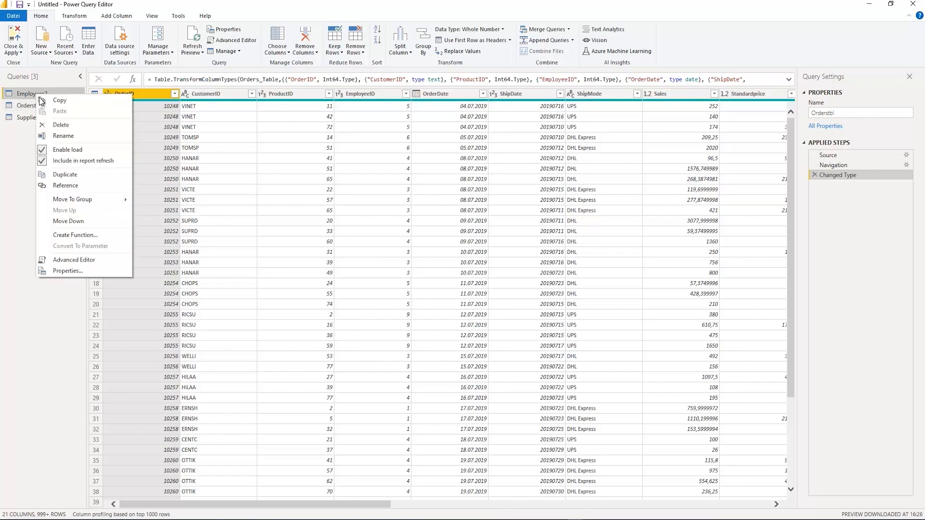
pyautogui.click(64, 137)
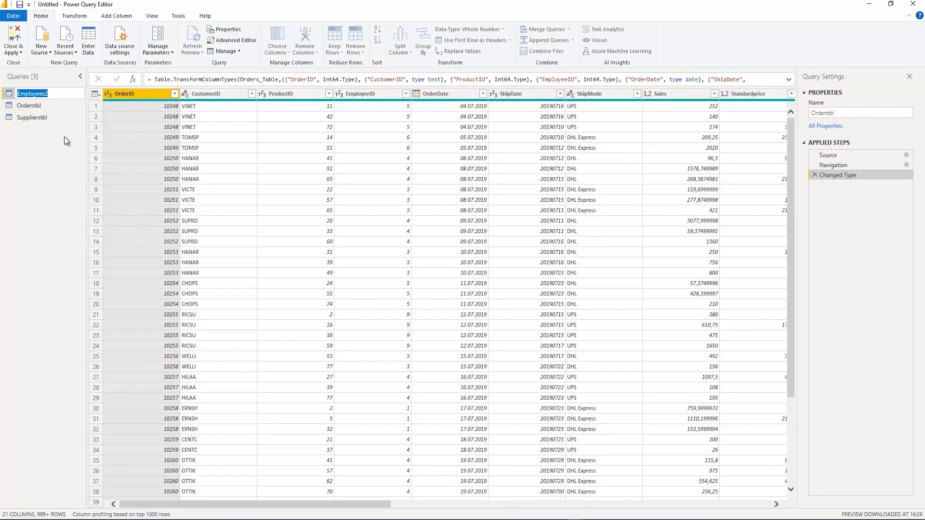
pyautogui.write('Employeestbl')
pyautogui.press('Return')
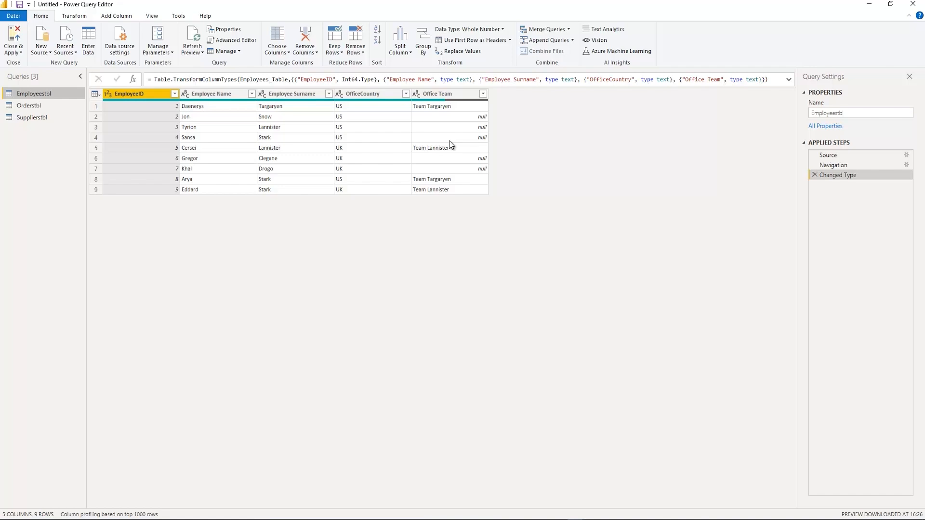
# Fill the empty cells of the Office Team column in Employeestbl downward with the value above
pyautogui.click(74, 16)
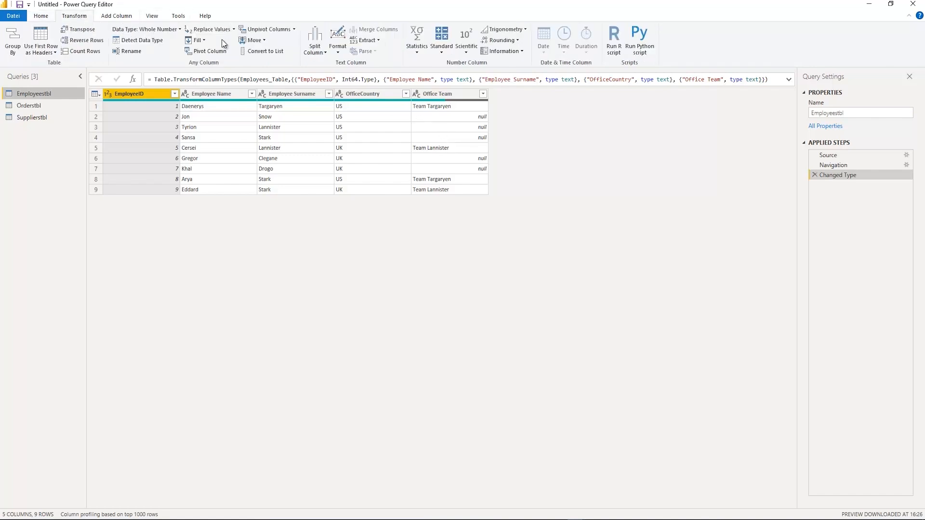
pyautogui.click(438, 95)
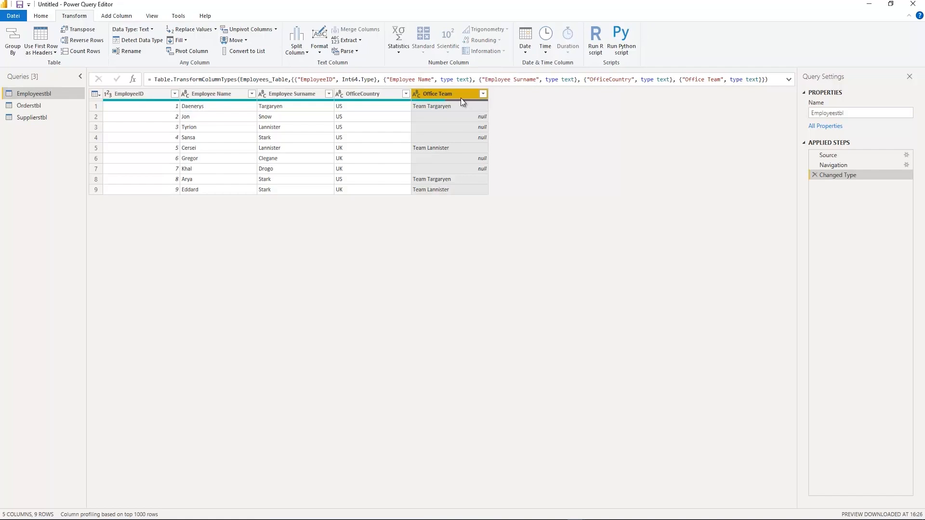
pyautogui.click(186, 42)
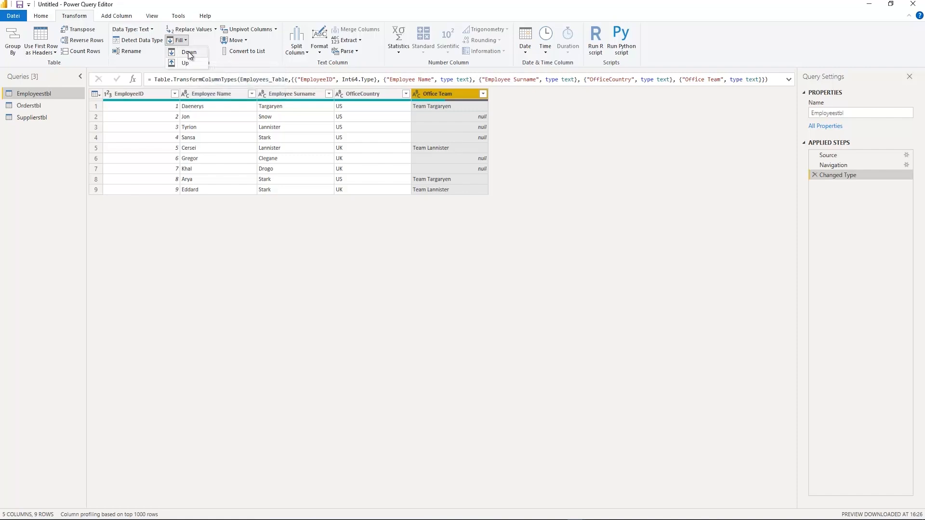
pyautogui.click(189, 53)
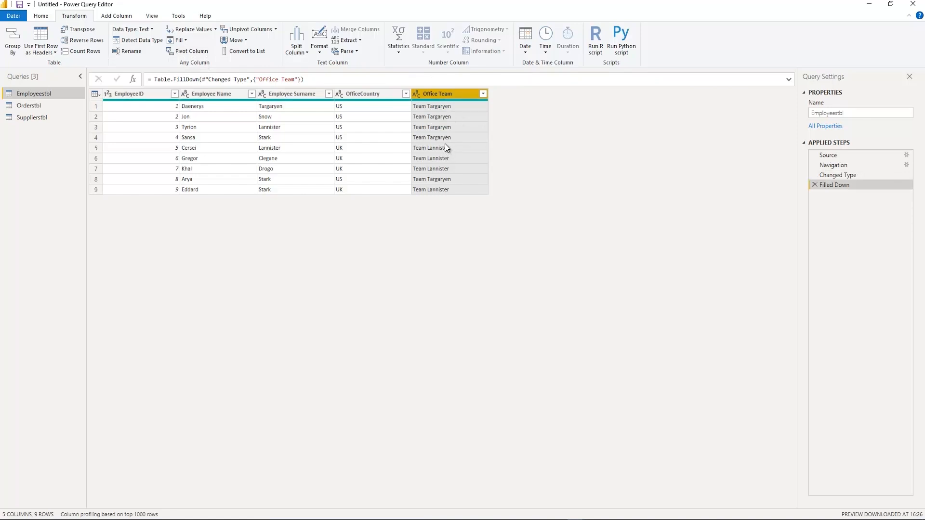
pyautogui.rightClick(439, 97)
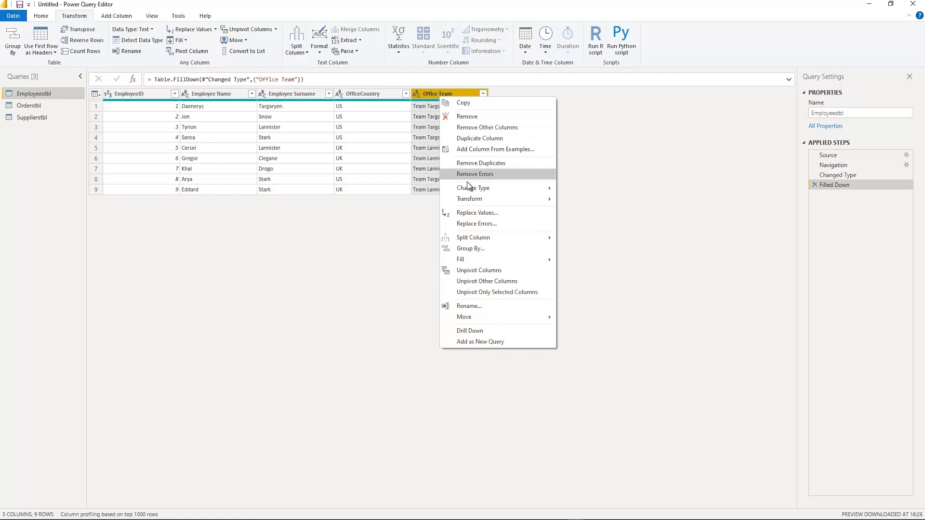
pyautogui.moveTo(469, 187)
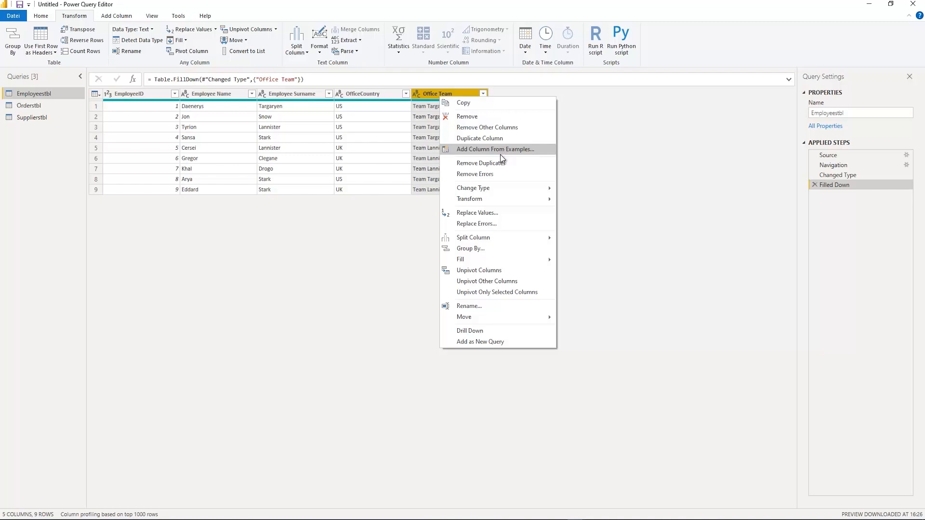
pyautogui.moveTo(485, 259)
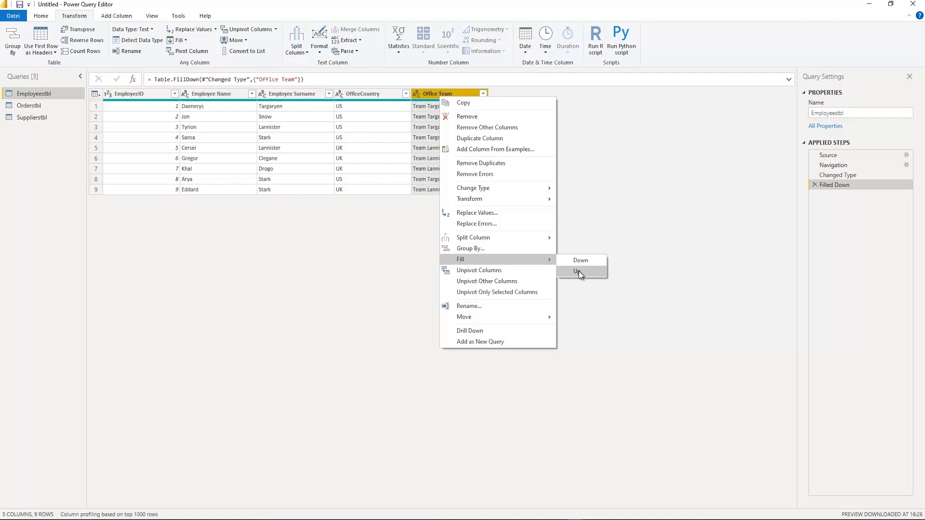
pyautogui.click(637, 217)
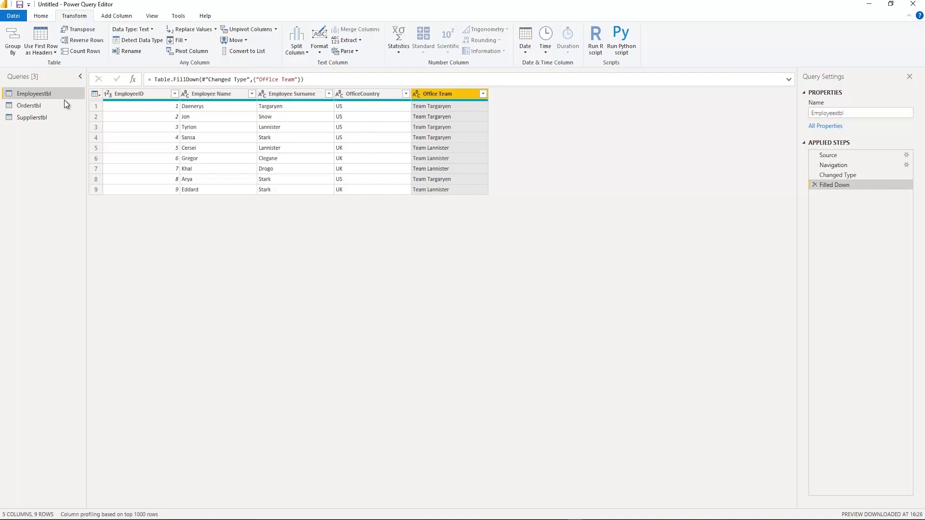
# Check the country spelling in Supplierstbl and replace US with USA in the OfficeCountry column of Employeestbl
pyautogui.click(42, 119)
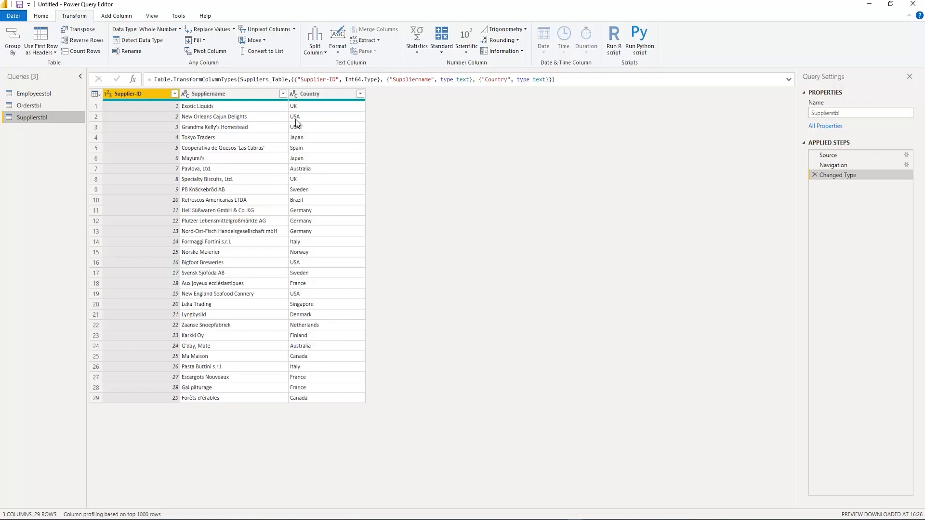
pyautogui.click(54, 97)
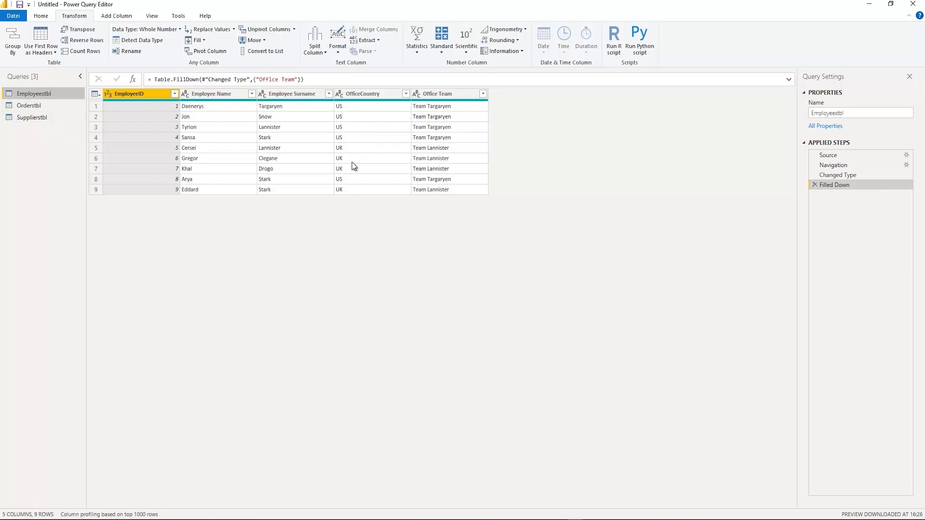
pyautogui.click(361, 96)
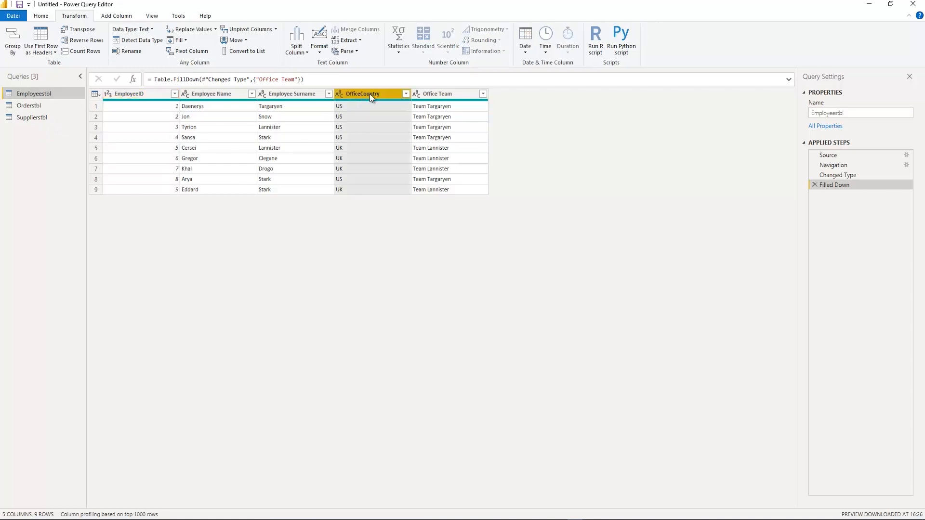
pyautogui.click(196, 31)
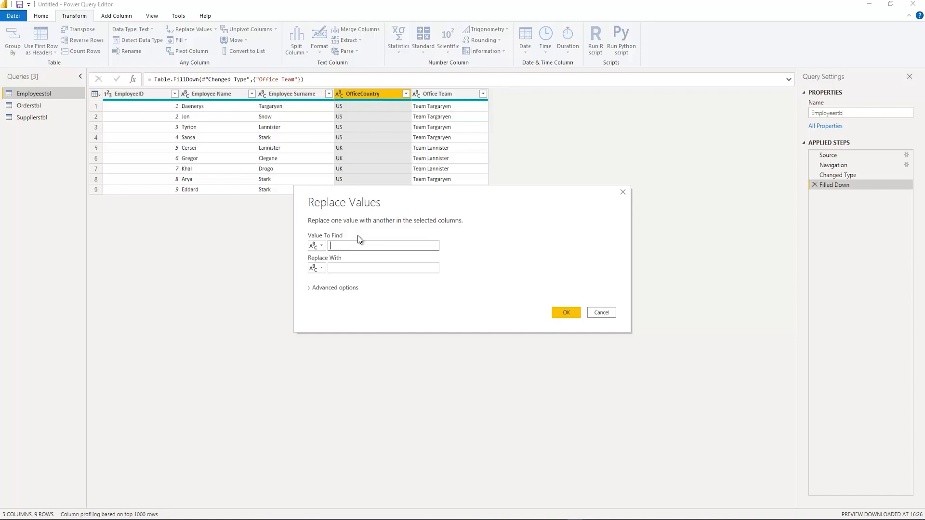
pyautogui.write('US')
pyautogui.press('Tab')
pyautogui.press('Tab')
pyautogui.write('USA')
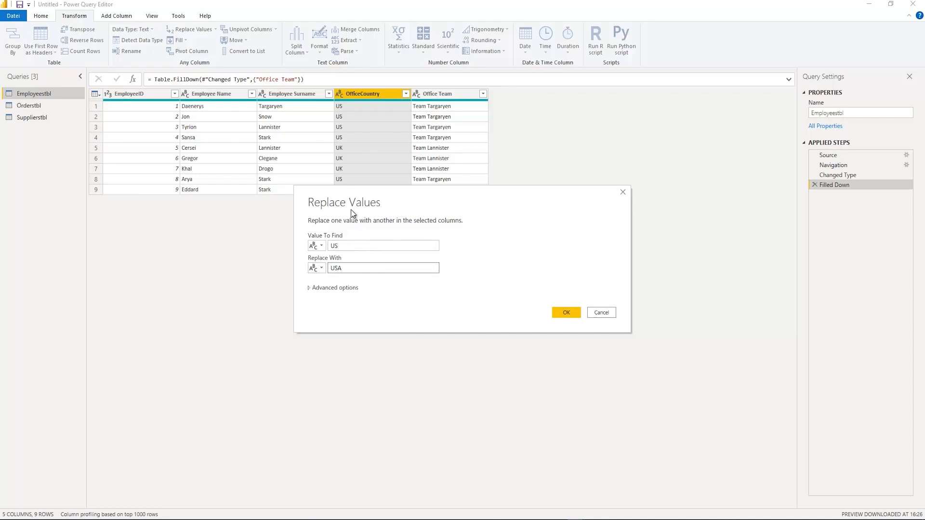
pyautogui.click(566, 312)
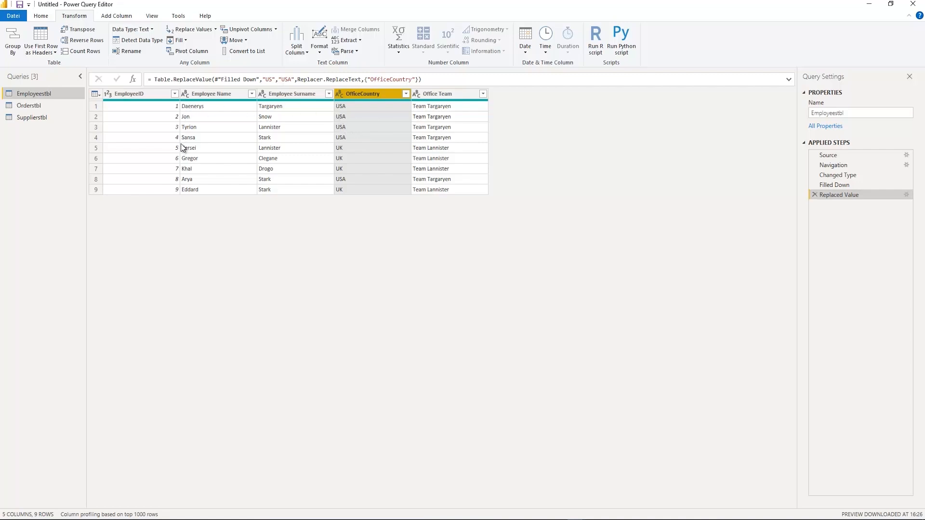
# Compare the data type of the EmployeeID column in Orderstbl with the one in Employeestbl
pyautogui.click(30, 120)
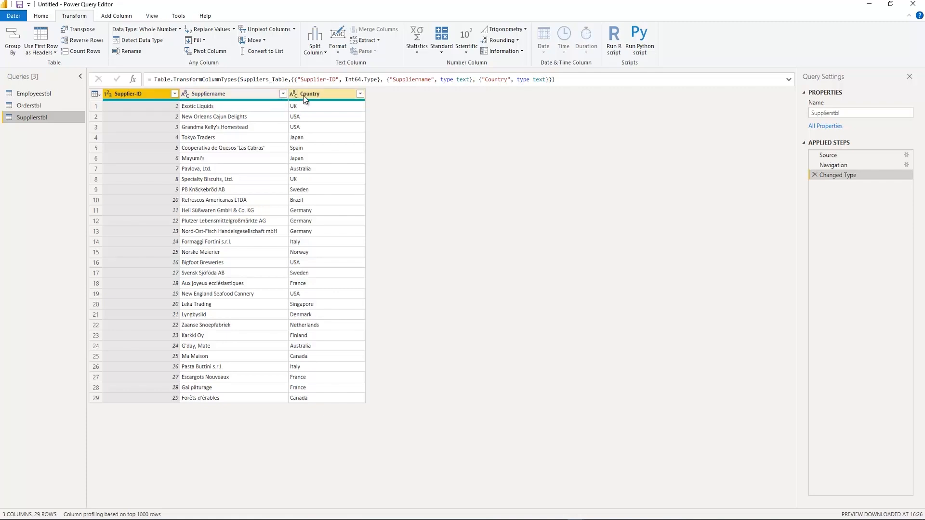
pyautogui.click(37, 105)
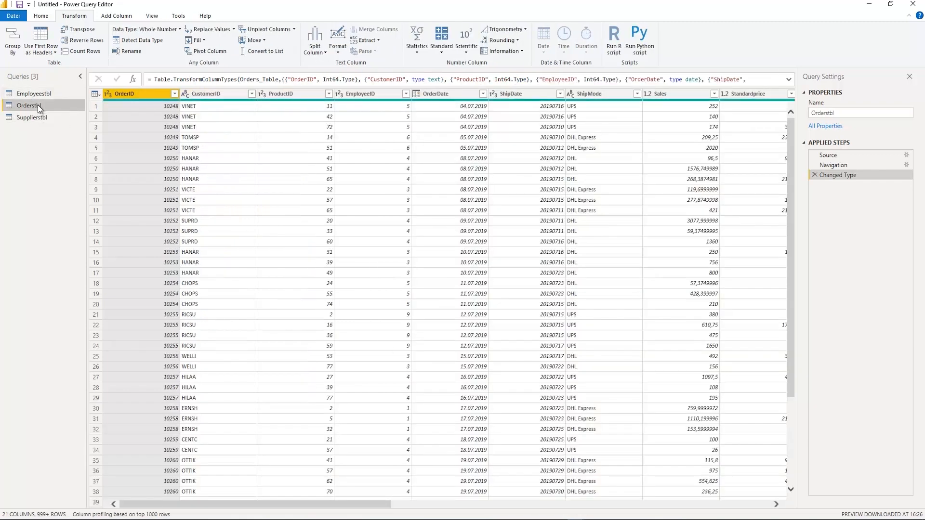
pyautogui.click(359, 94)
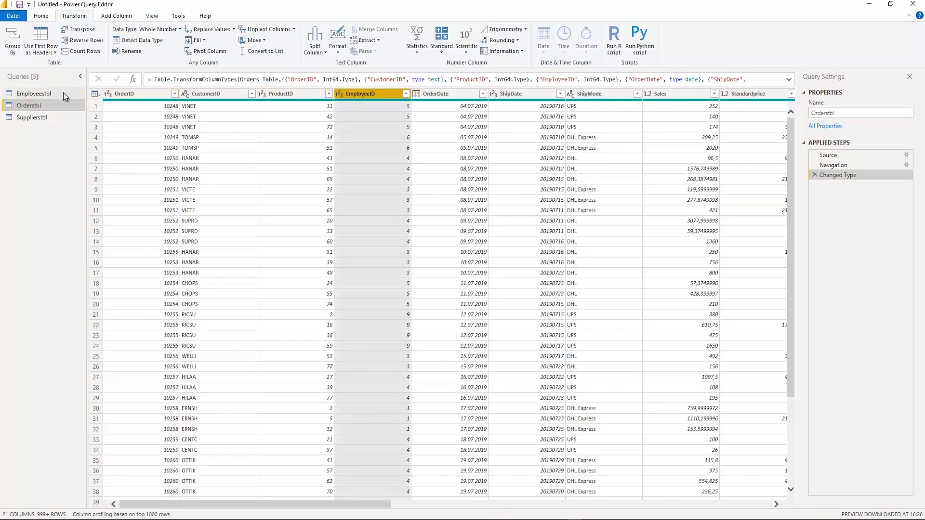
pyautogui.keyDown('ctrl'); pyautogui.click(308, 95); pyautogui.keyUp('ctrl')
pyautogui.click(48, 95)
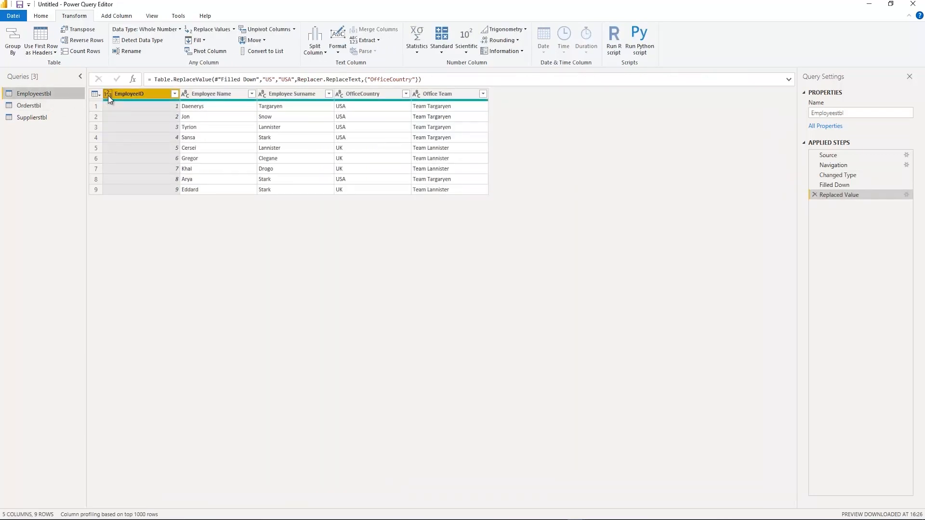
pyautogui.click(109, 94)
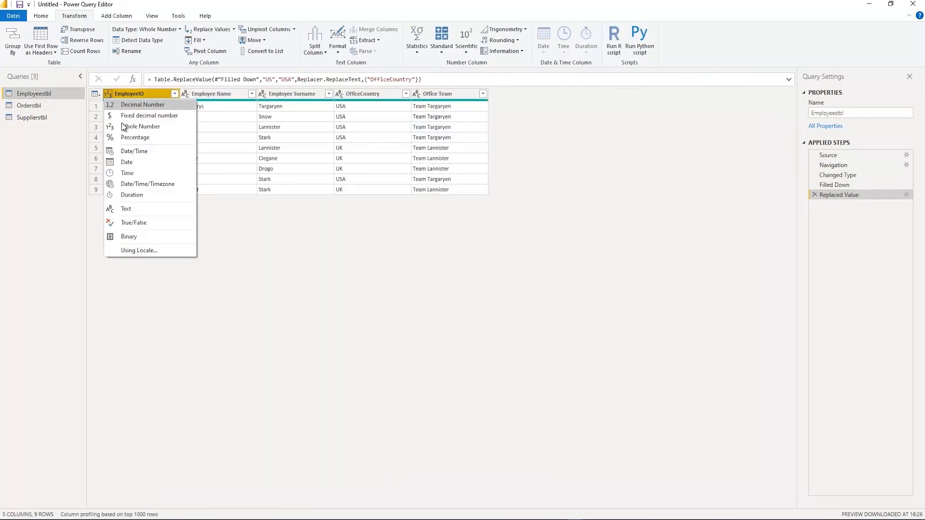
pyautogui.click(137, 93)
# Compare the data type of Supplier-ID in Supplierstbl with that of the SupplierID column in Orderstbl
pyautogui.click(32, 117)
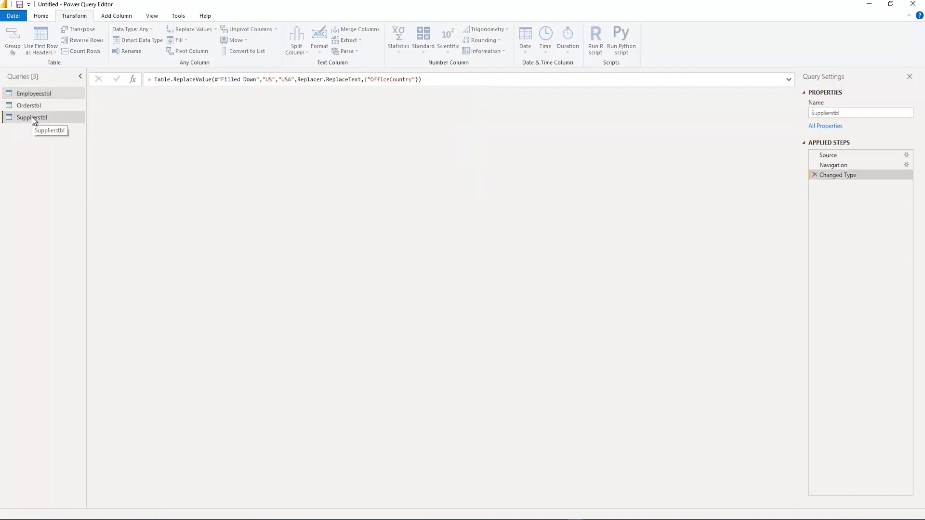
pyautogui.click(123, 91)
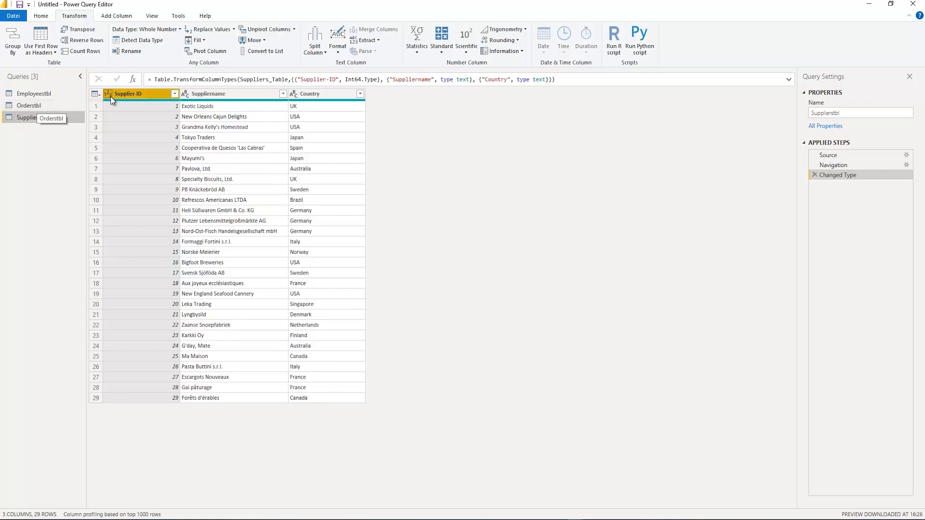
pyautogui.click(43, 105)
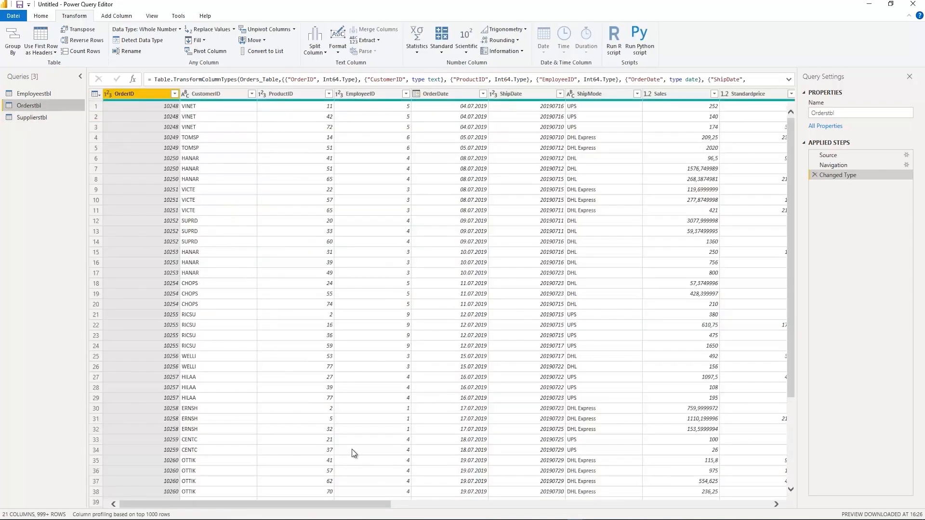
pyautogui.moveTo(357, 504); pyautogui.dragTo(603, 517)
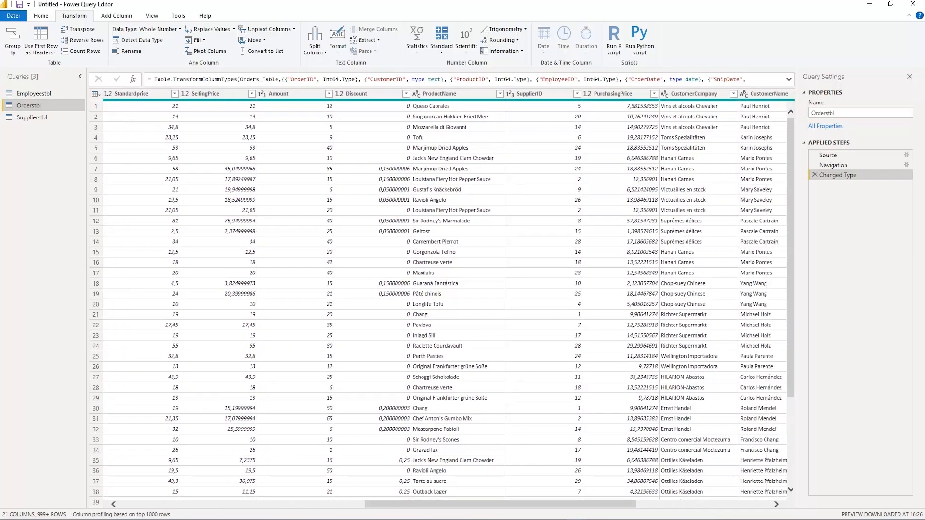
pyautogui.click(526, 95)
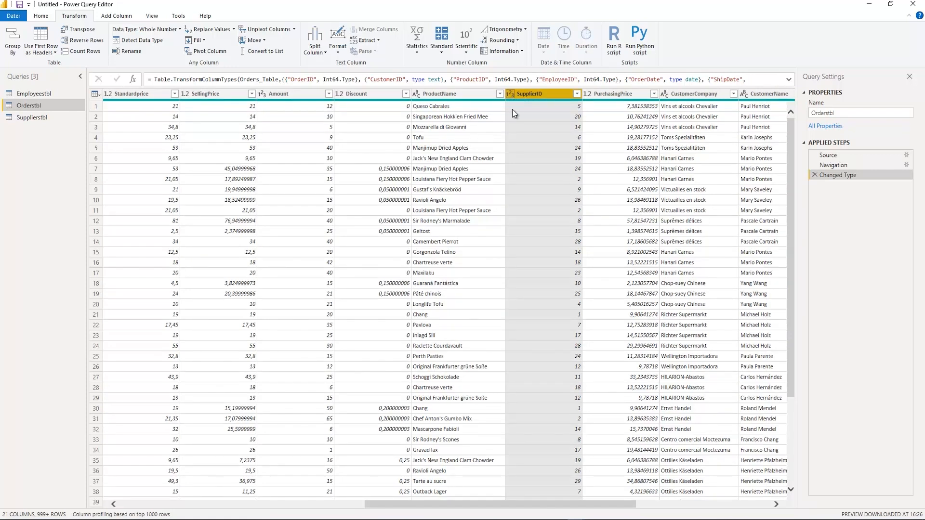
# Try to convert the ShipDate column of Orderstbl directly to Date as a new step, and remove that conversion step
pyautogui.moveTo(552, 506); pyautogui.dragTo(325, 494)
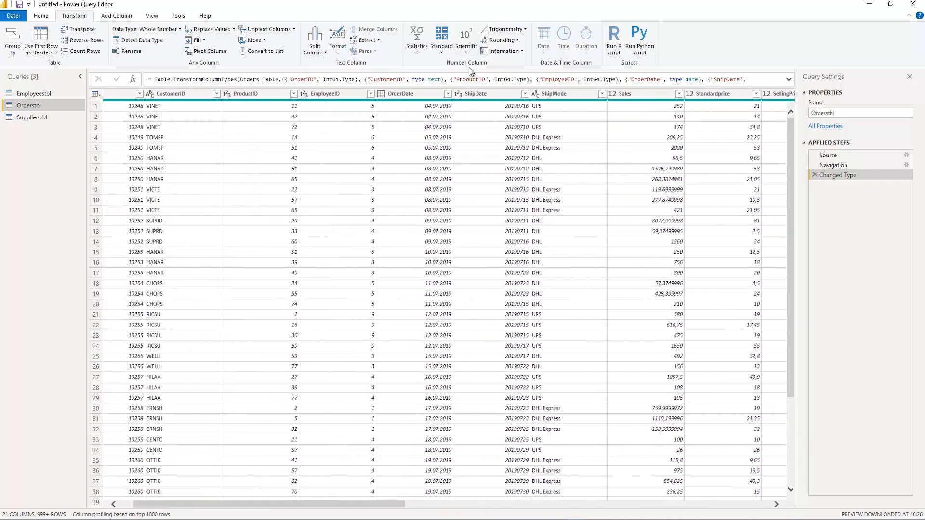
pyautogui.click(398, 94)
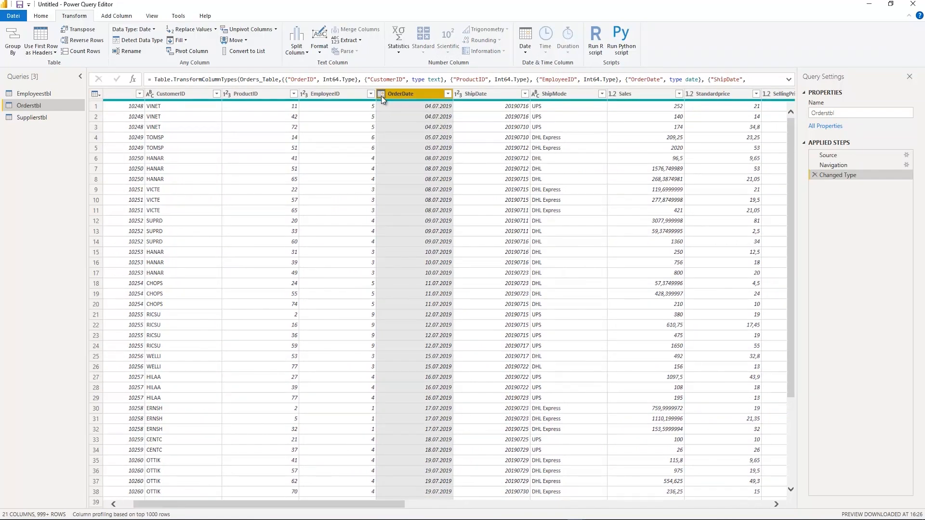
pyautogui.click(458, 94)
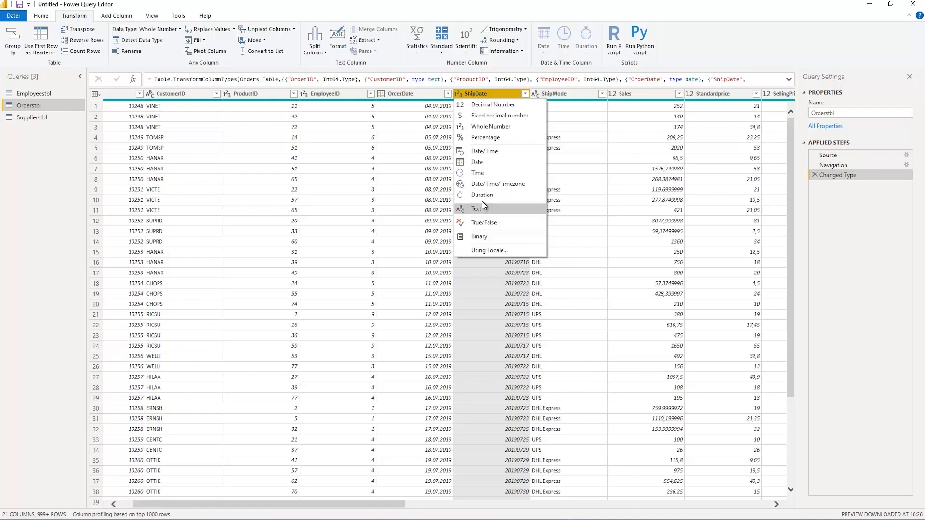
pyautogui.click(478, 162)
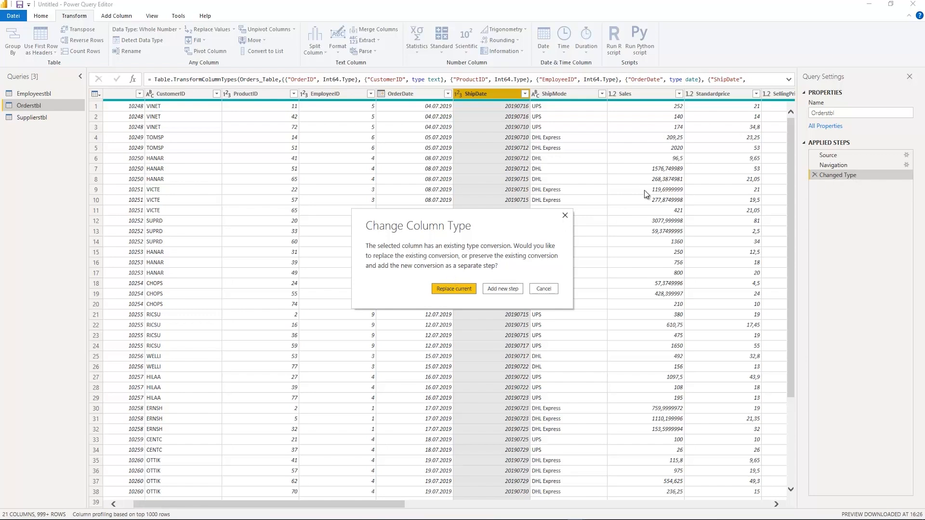
pyautogui.click(502, 289)
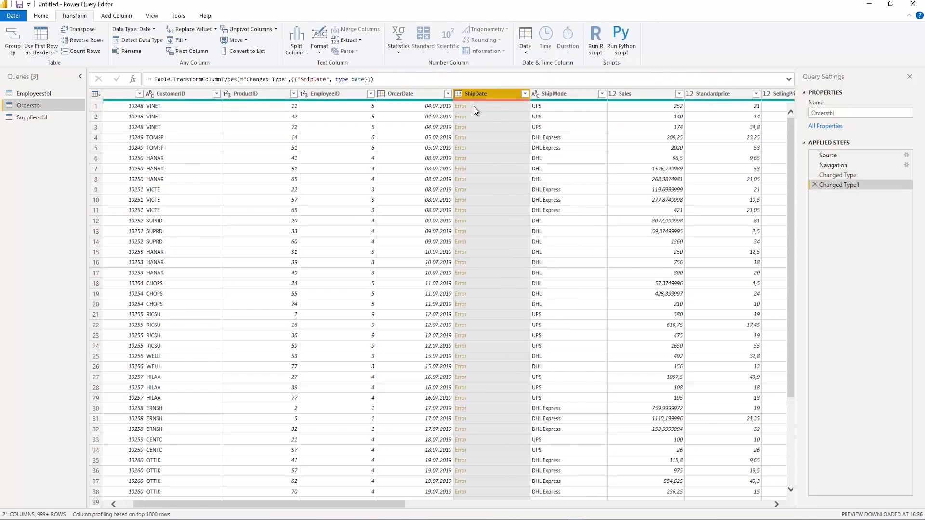
pyautogui.click(814, 184)
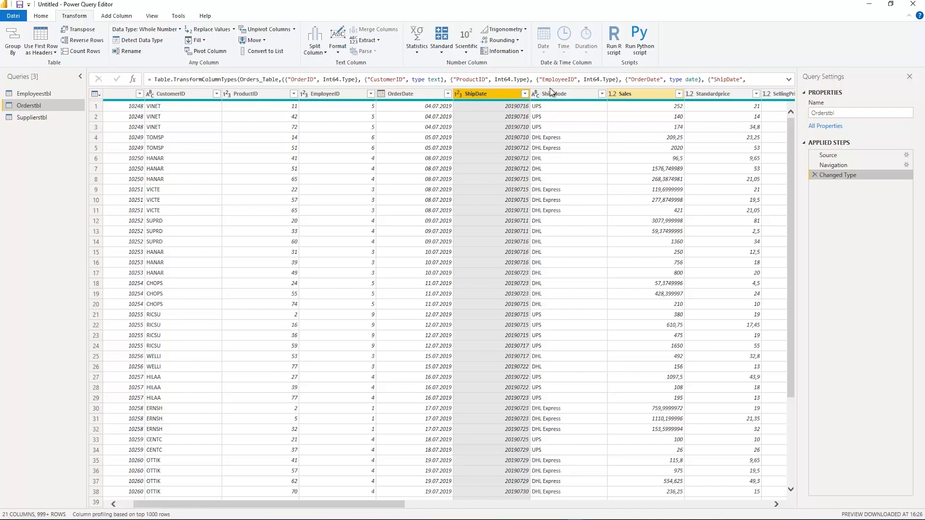
# Change the data type of the ShipDate column in Orderstbl to Text, adding the conversion as a new step
pyautogui.click(458, 93)
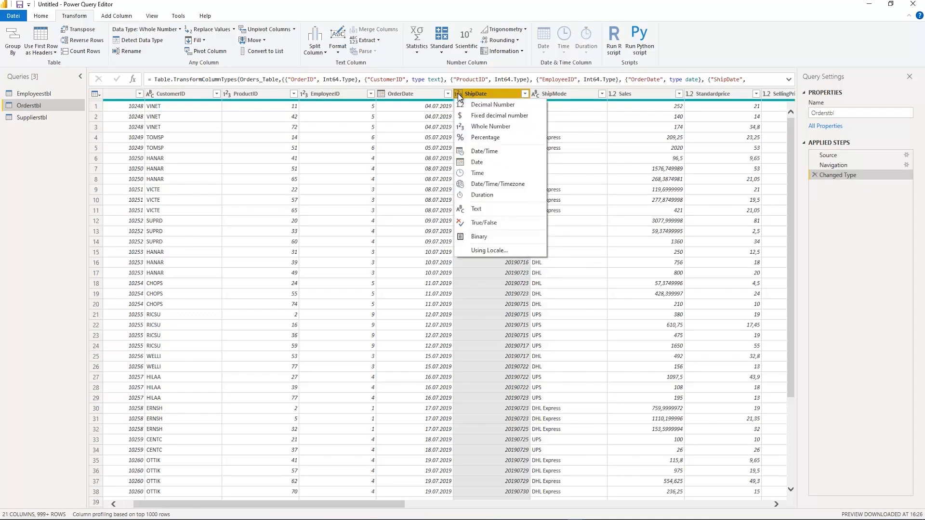
pyautogui.click(488, 212)
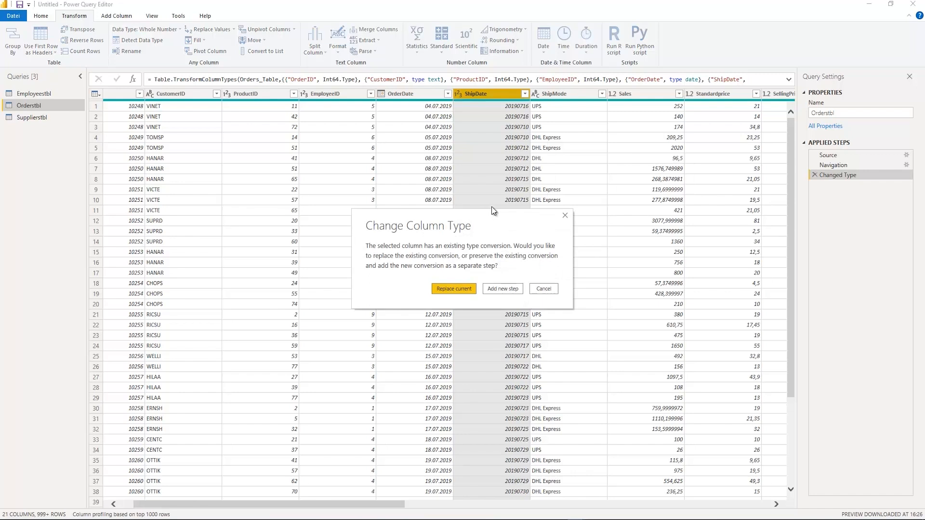
pyautogui.click(503, 288)
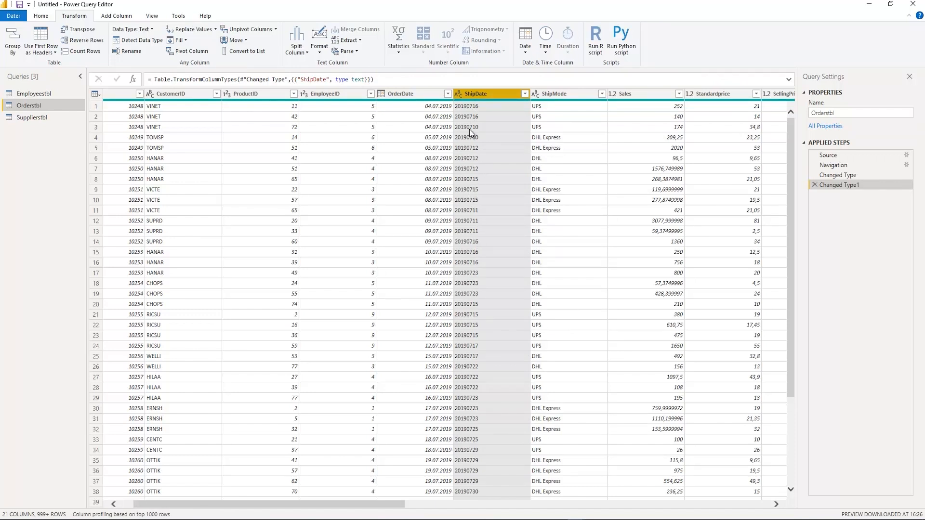
# Convert the ShipDate column to the Date type using the German (Germany) locale
pyautogui.click(458, 94)
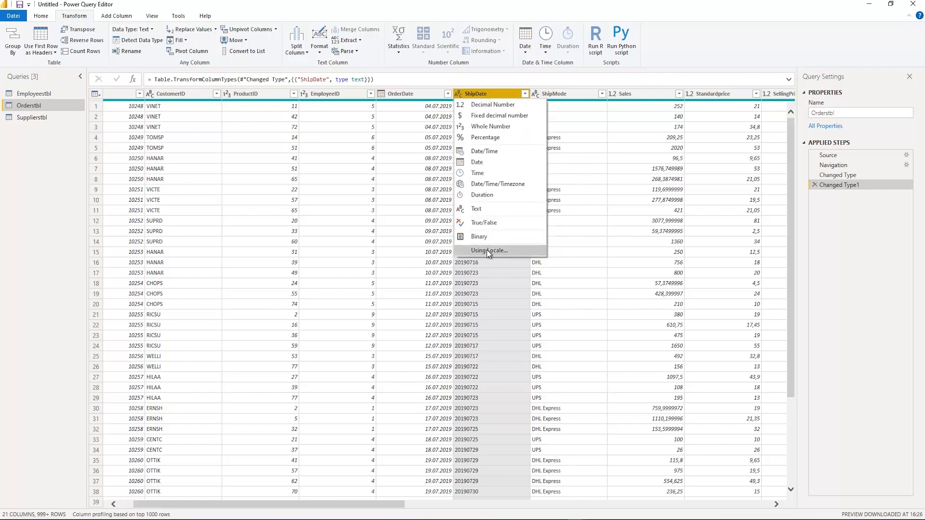
pyautogui.click(492, 250)
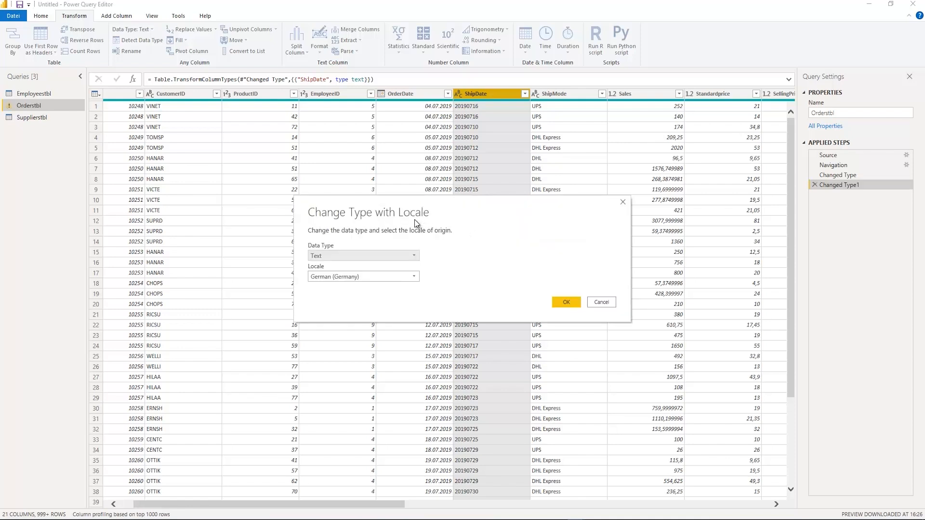
pyautogui.click(354, 258)
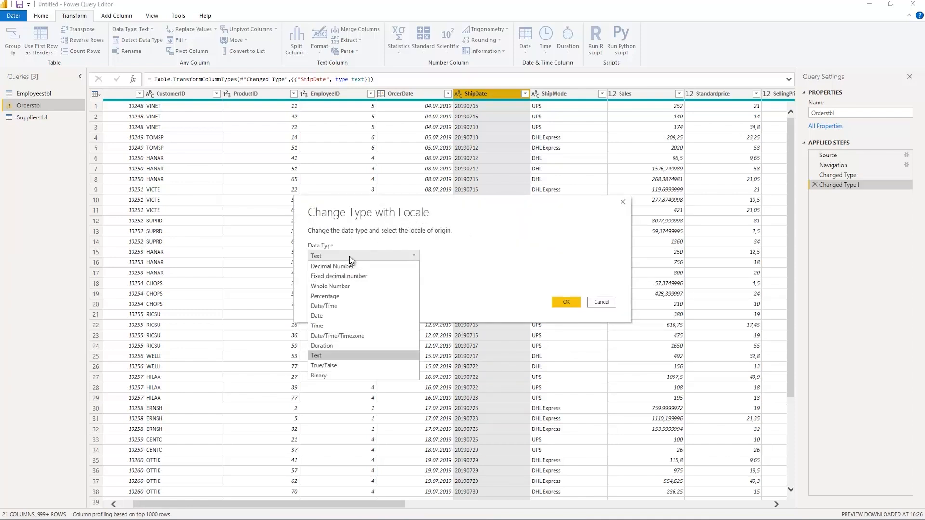
pyautogui.click(317, 315)
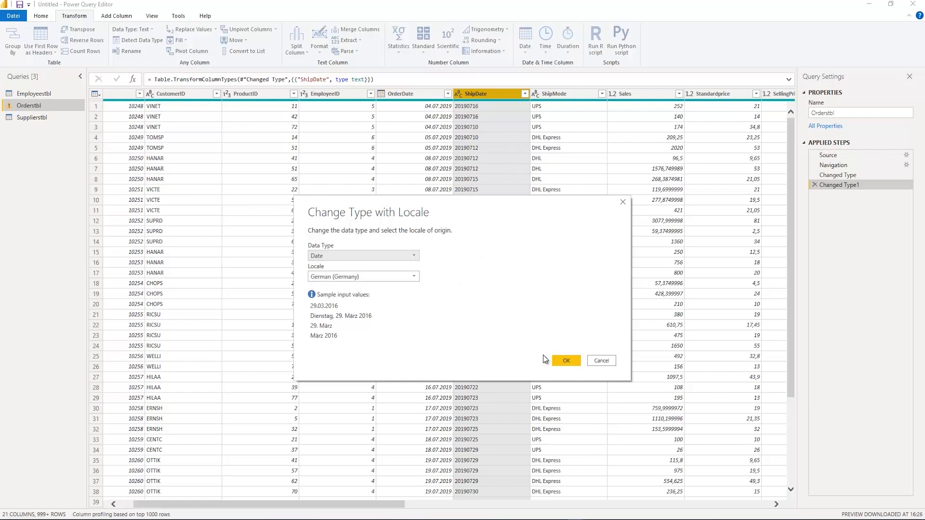
pyautogui.click(567, 361)
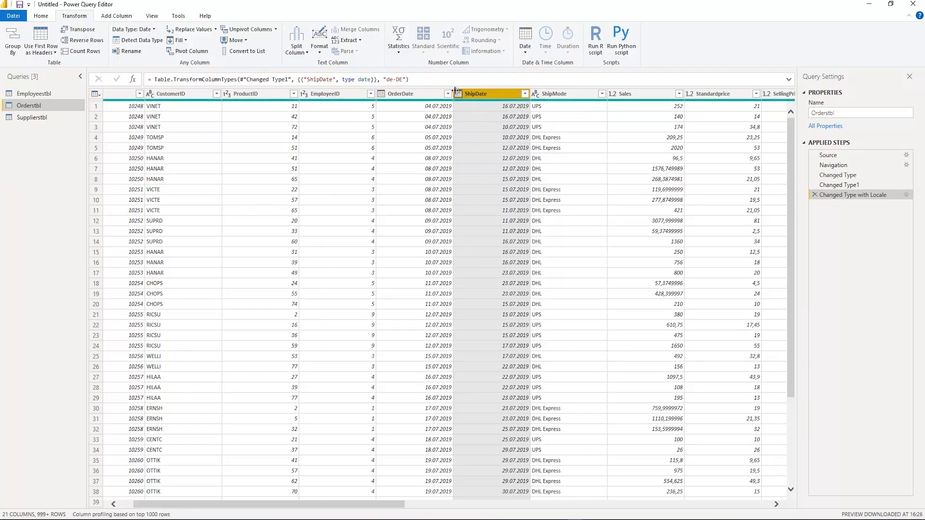
pyautogui.moveTo(500, 100)
# Filter the CustomerZIPCode column of Orderstbl to show only null values, and remove the resulting filter step
pyautogui.moveTo(378, 502); pyautogui.dragTo(751, 515)
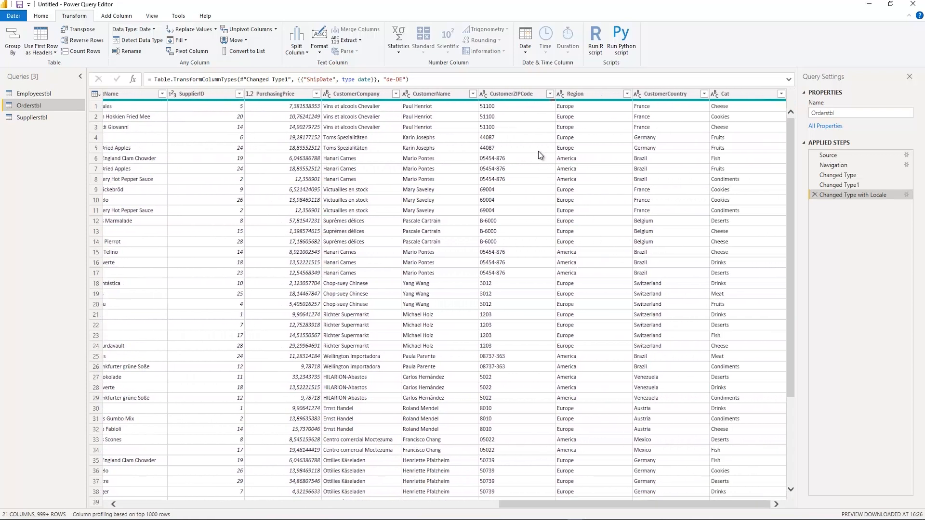
pyautogui.click(529, 96)
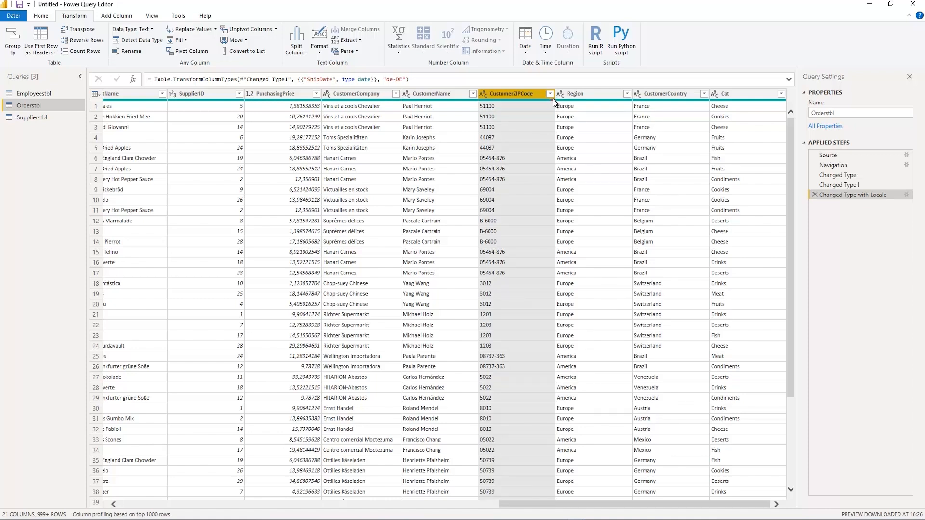
pyautogui.click(549, 94)
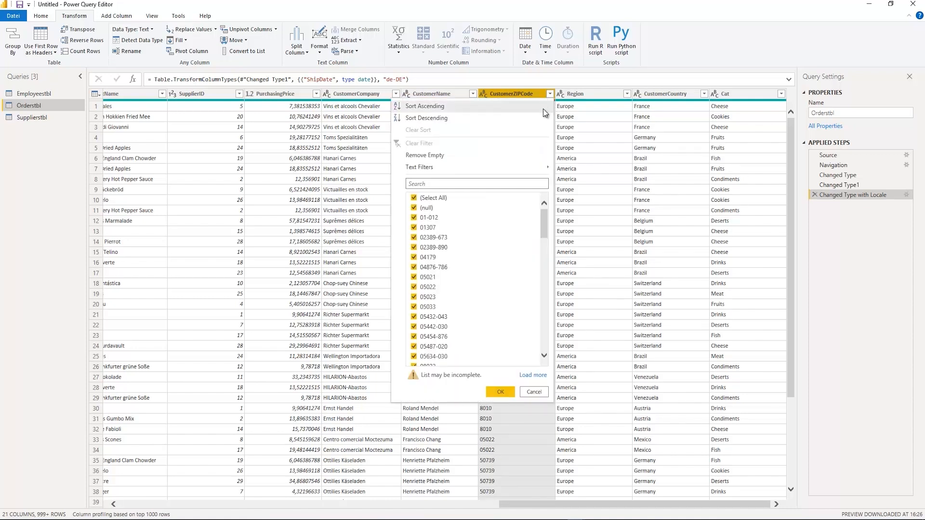
pyautogui.click(415, 199)
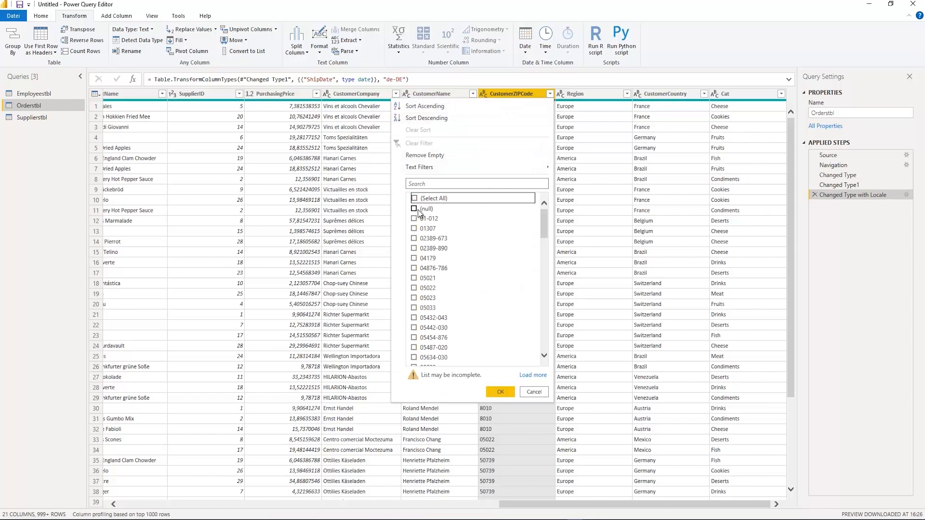
pyautogui.click(415, 208)
pyautogui.click(497, 392)
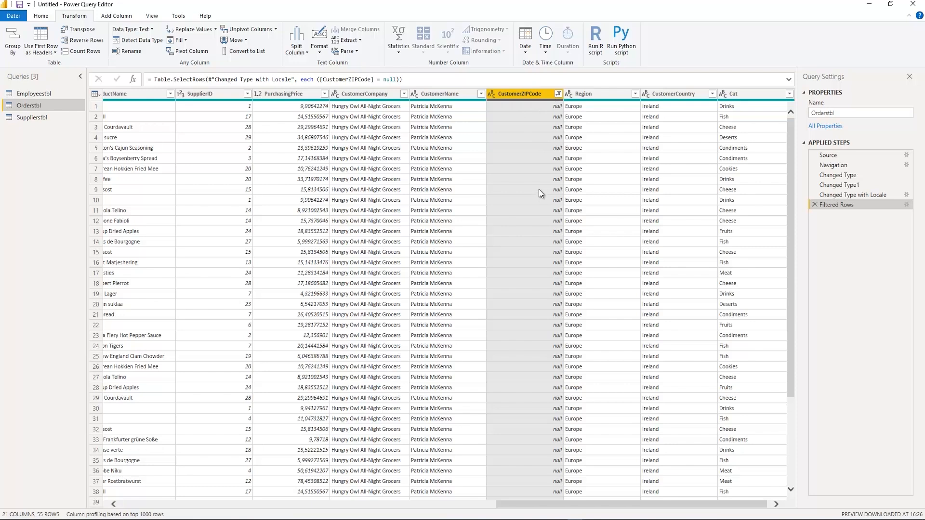
pyautogui.click(814, 205)
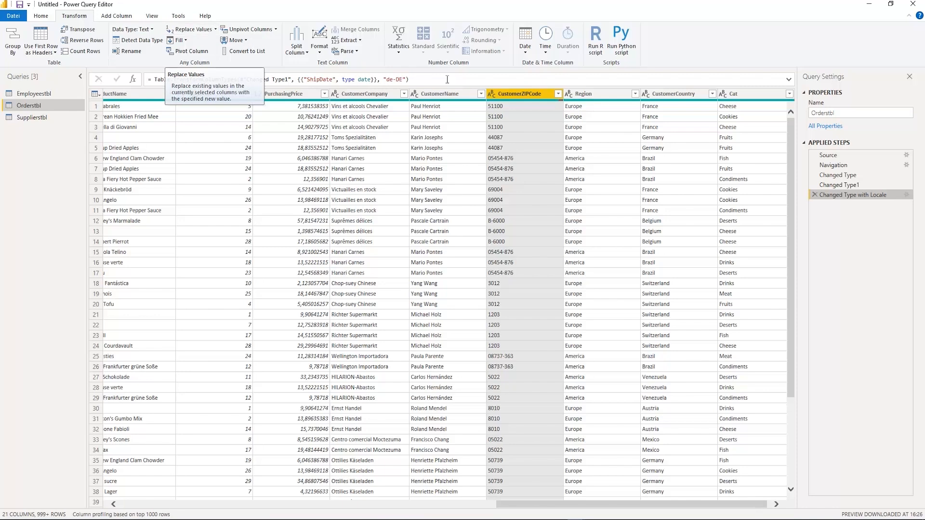
# Filter Orderstbl again so that only rows with a null CustomerZIPCode remain
pyautogui.click(559, 95)
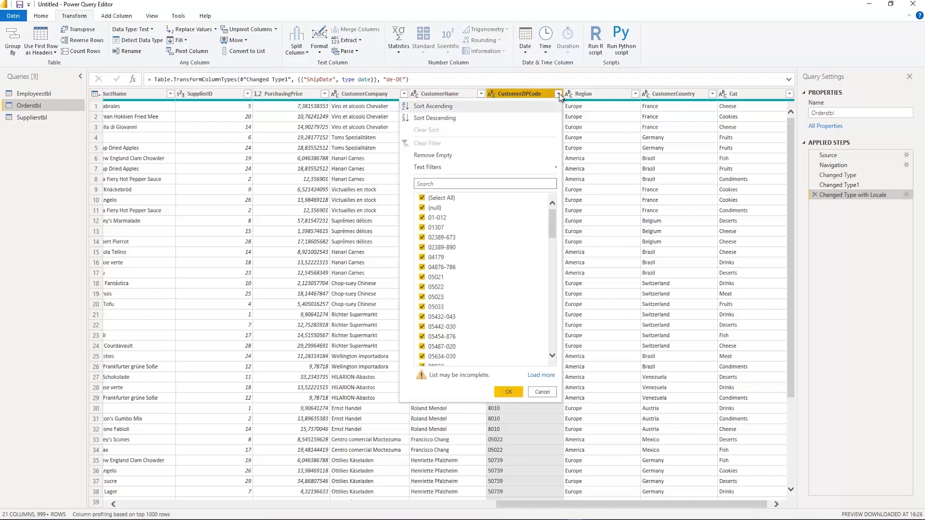
pyautogui.click(422, 198)
pyautogui.click(423, 209)
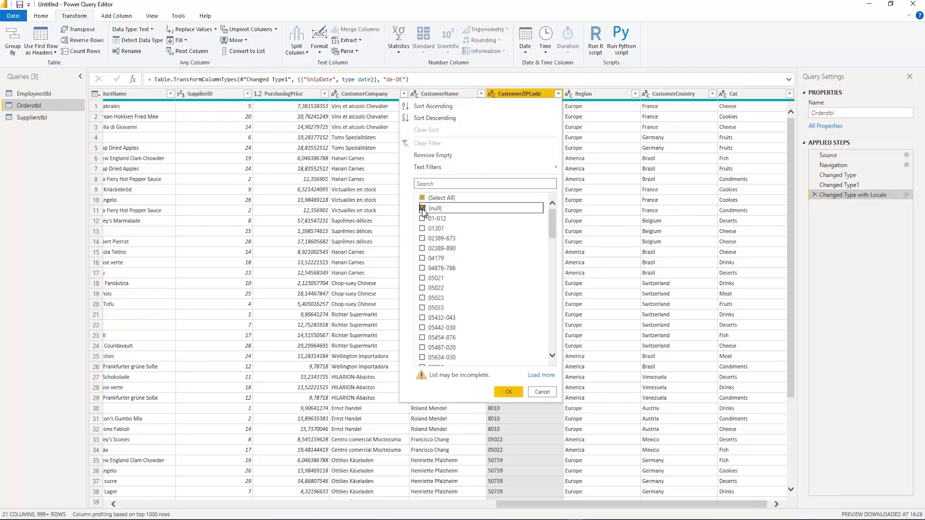
pyautogui.click(509, 391)
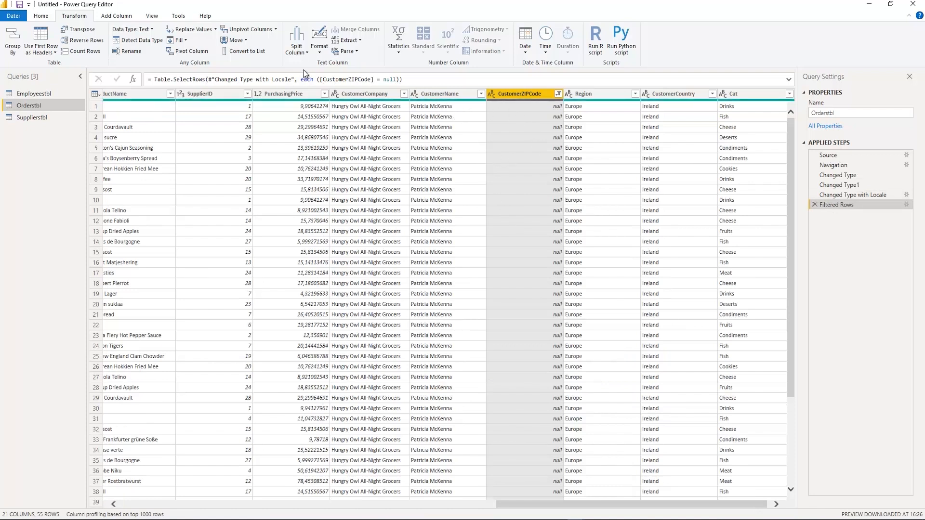
# Replace the null values in the CustomerZIPCode column of Orderstbl with 99999
pyautogui.click(214, 30)
pyautogui.click(205, 42)
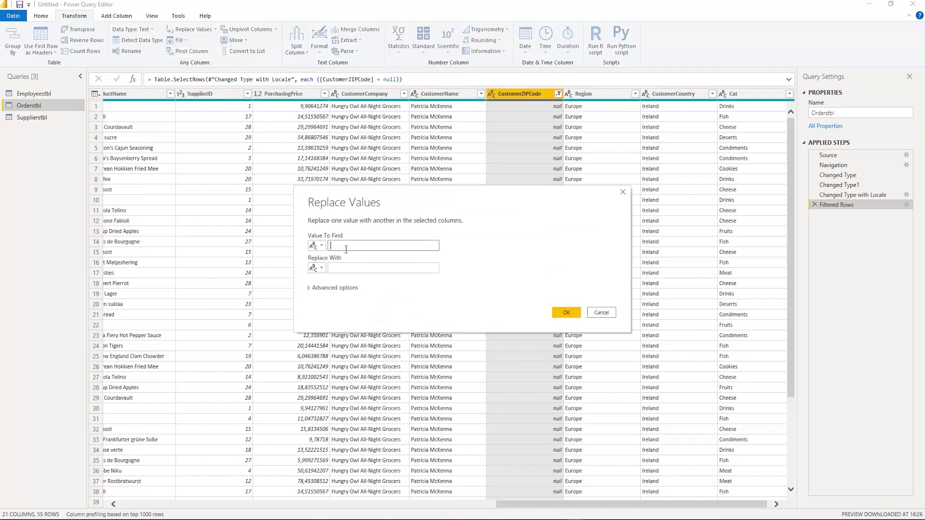
pyautogui.write('null')
pyautogui.press('Tab')
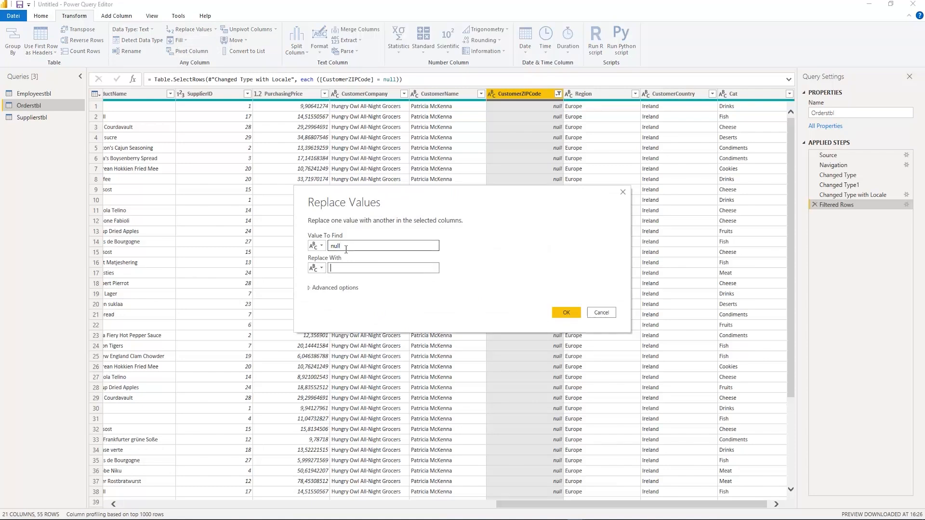
pyautogui.write('99999')
pyautogui.click(568, 312)
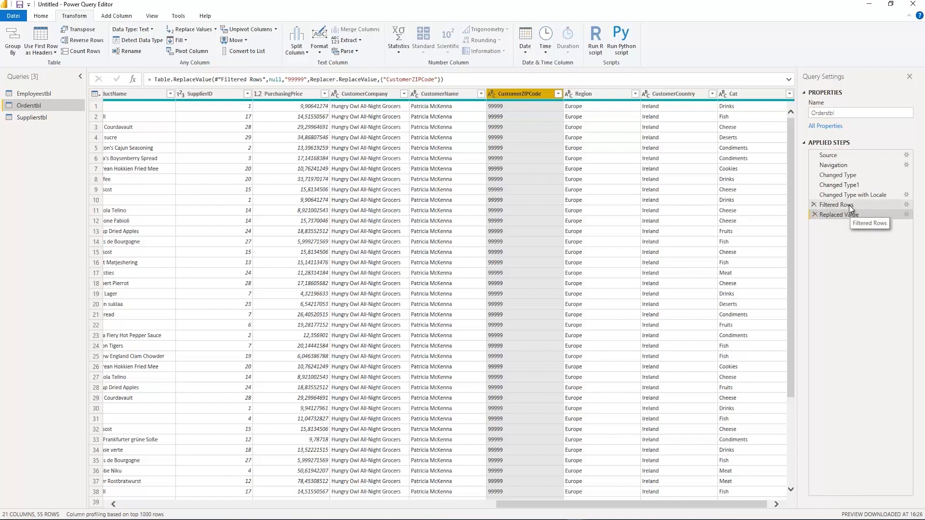
# Remove the value replacement and the null row filter from the applied steps of Orderstbl
pyautogui.click(814, 214)
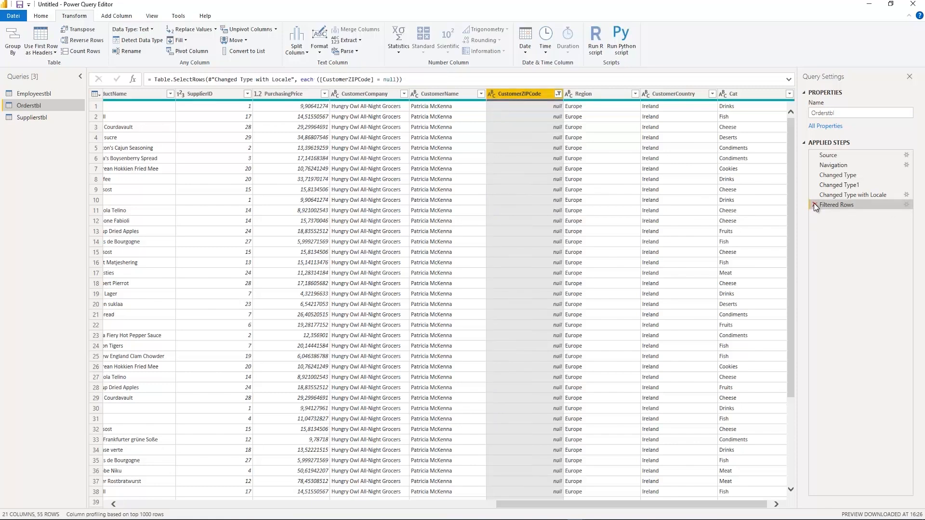
pyautogui.click(814, 204)
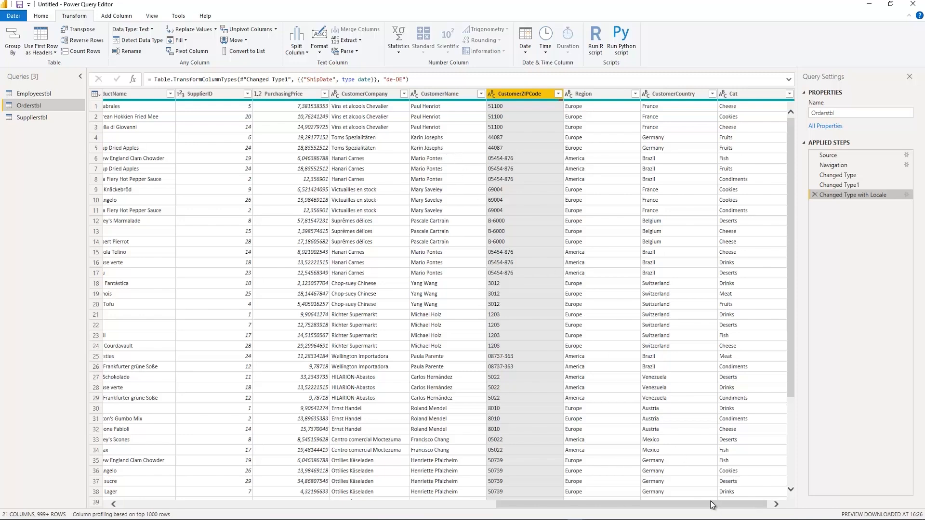
# Examine the full list of OrderDate values in Orderstbl to find the first and last dates, leaving the column unfiltered
pyautogui.moveTo(710, 501); pyautogui.dragTo(294, 445)
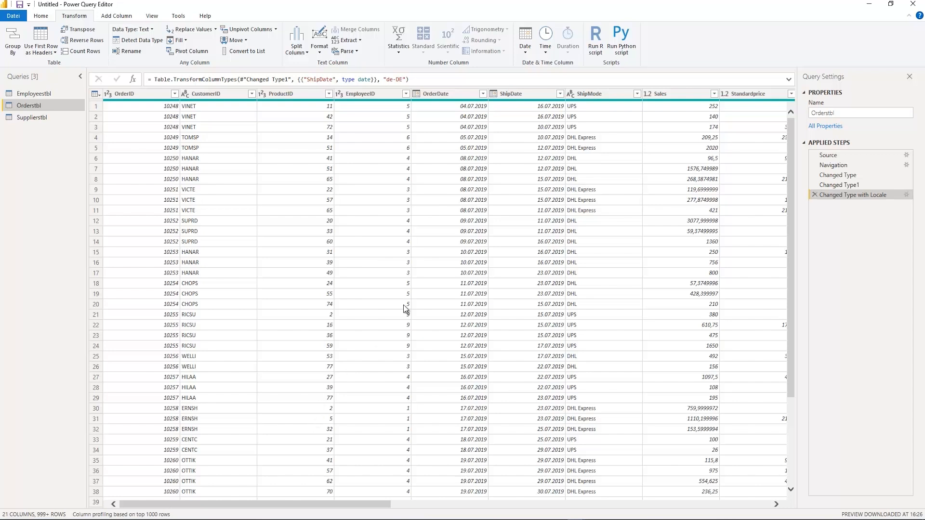
pyautogui.click(483, 94)
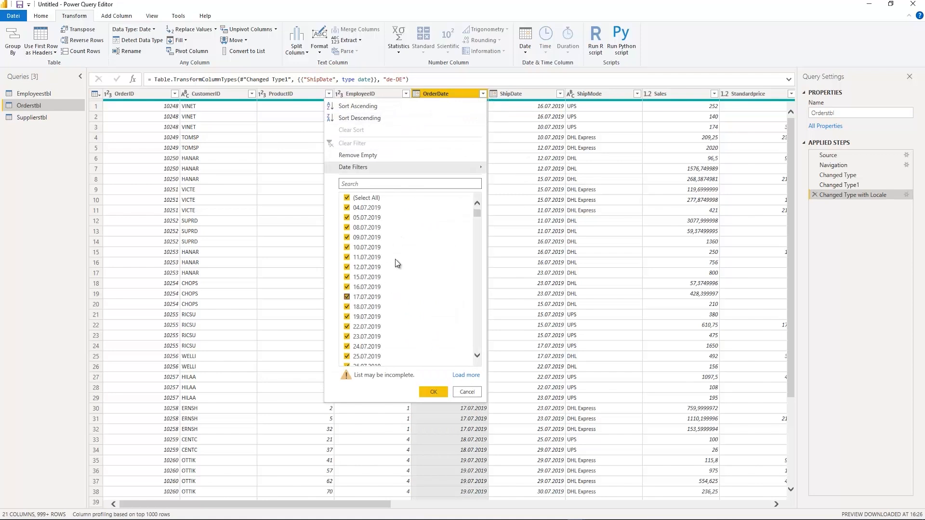
pyautogui.click(466, 376)
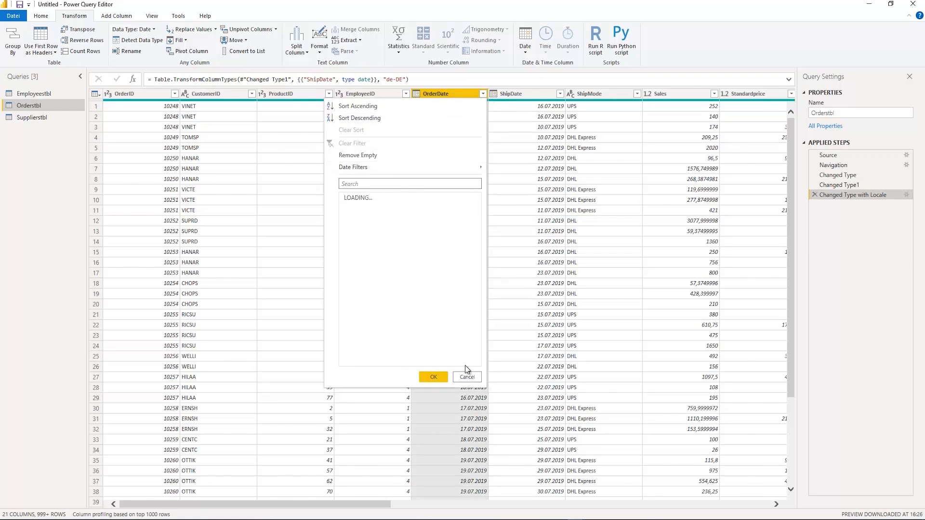
pyautogui.moveTo(478, 216); pyautogui.dragTo(477, 360)
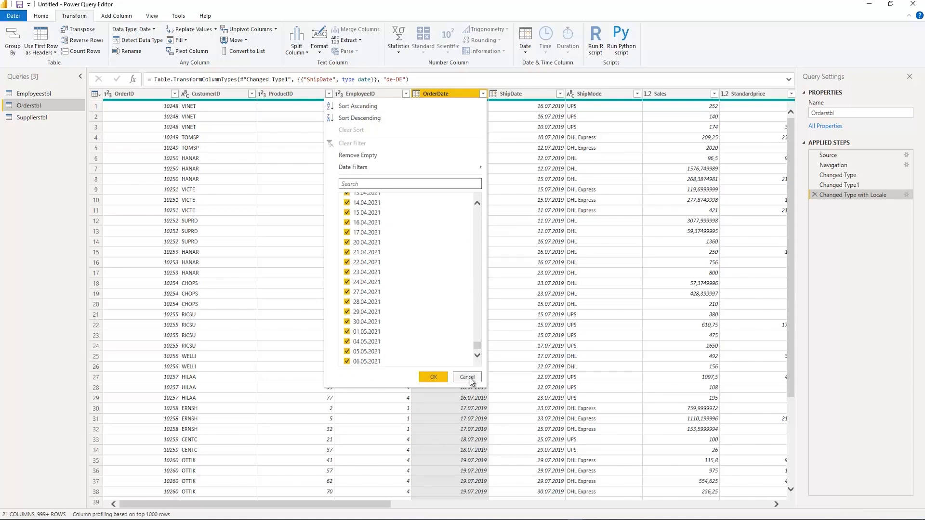
pyautogui.click(466, 377)
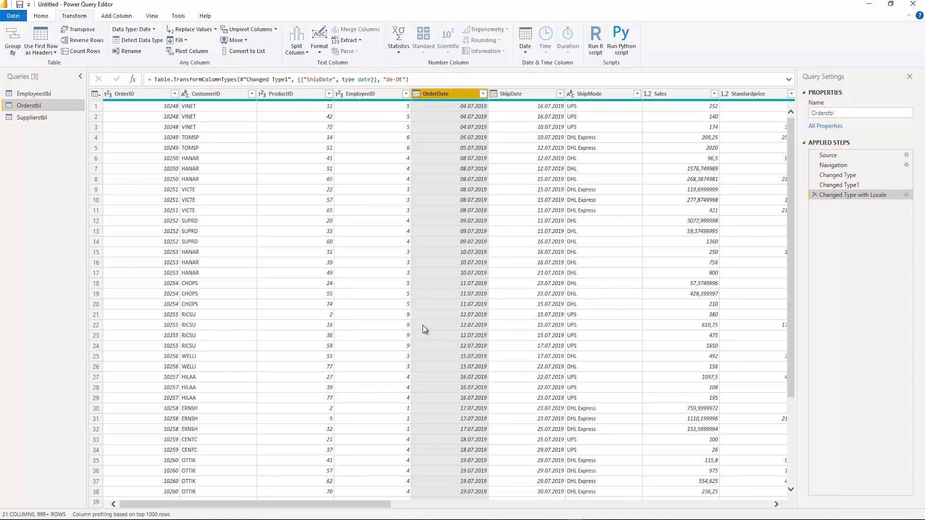
# Create a blank query and clear all of its default code in the Advanced Editor
pyautogui.click(41, 16)
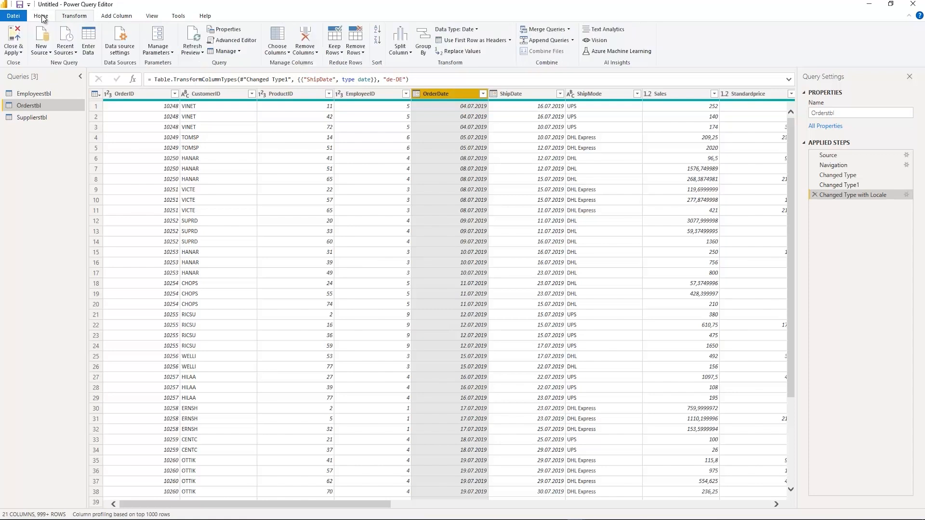
pyautogui.click(48, 53)
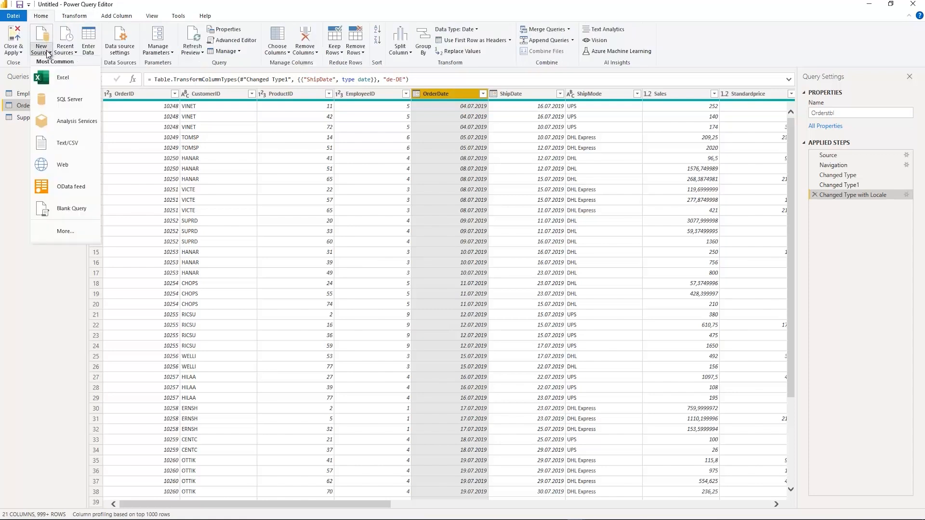
pyautogui.click(67, 210)
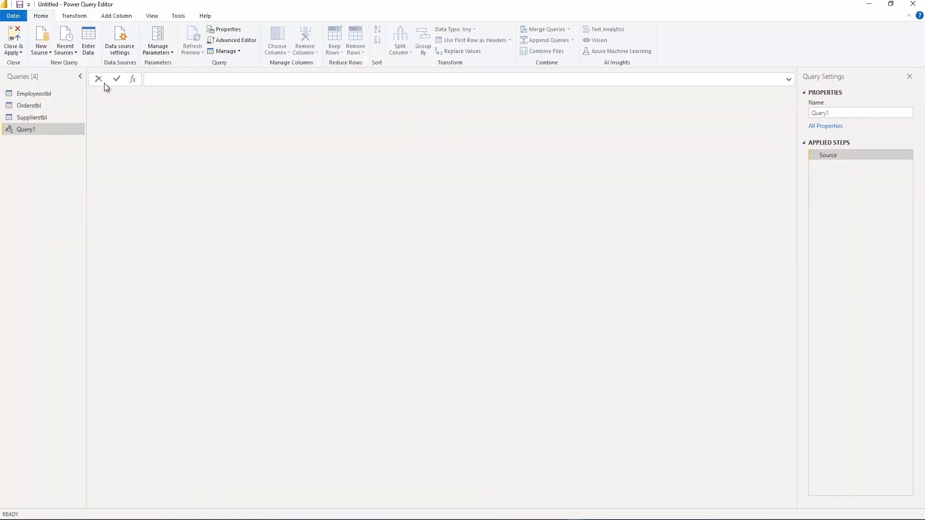
pyautogui.click(168, 77)
pyautogui.click(235, 40)
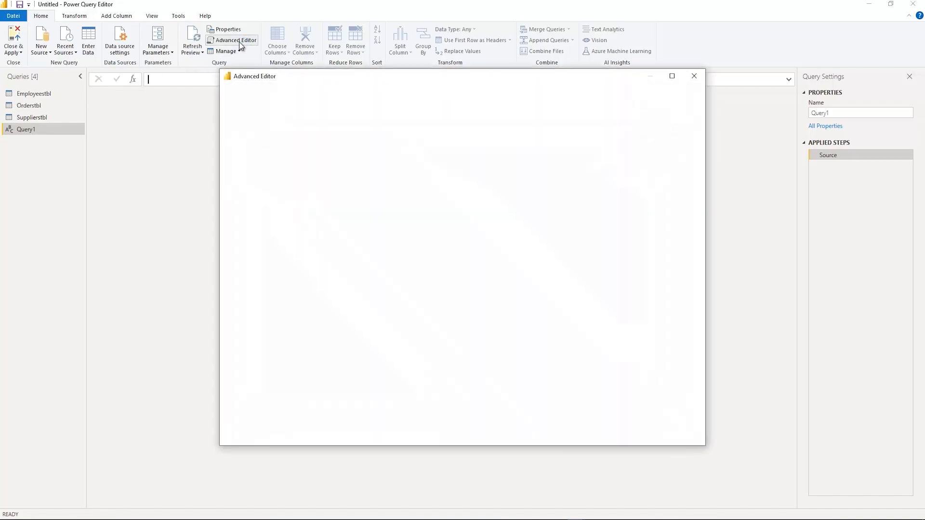
pyautogui.click(280, 154)
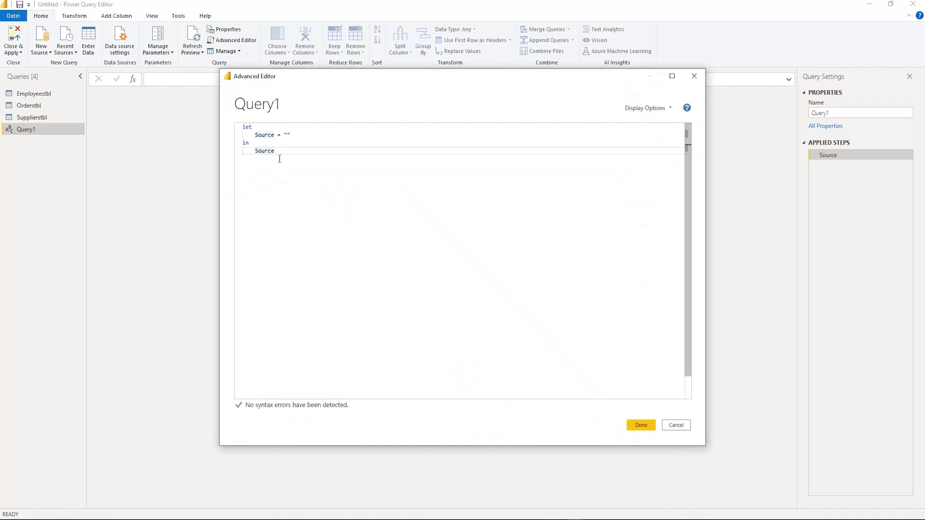
pyautogui.hotkey('ctrl', 'a')
pyautogui.press('Delete')
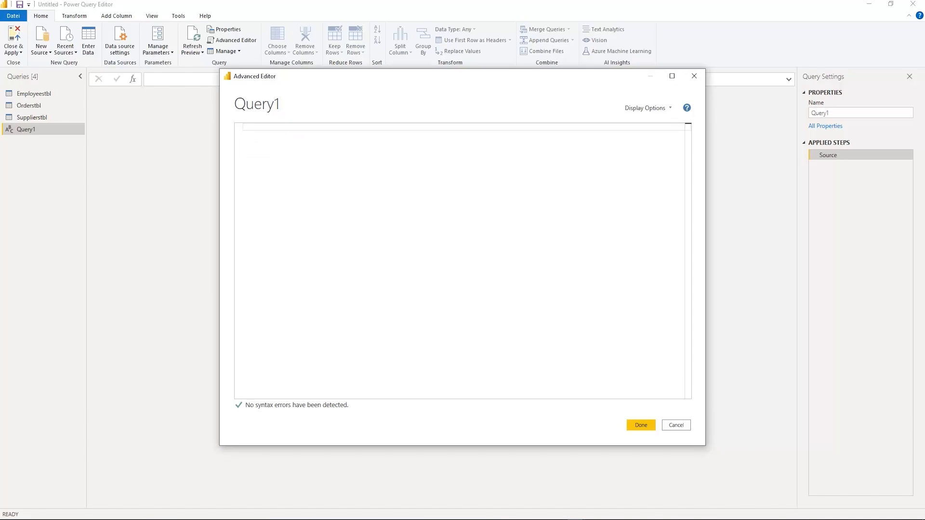
# Copy all the M code from Dates table M code.txt in Notepad and save it as the code of Query1 in Power Query's Advanced Editor
pyautogui.hotkey('alt', 'Tab')
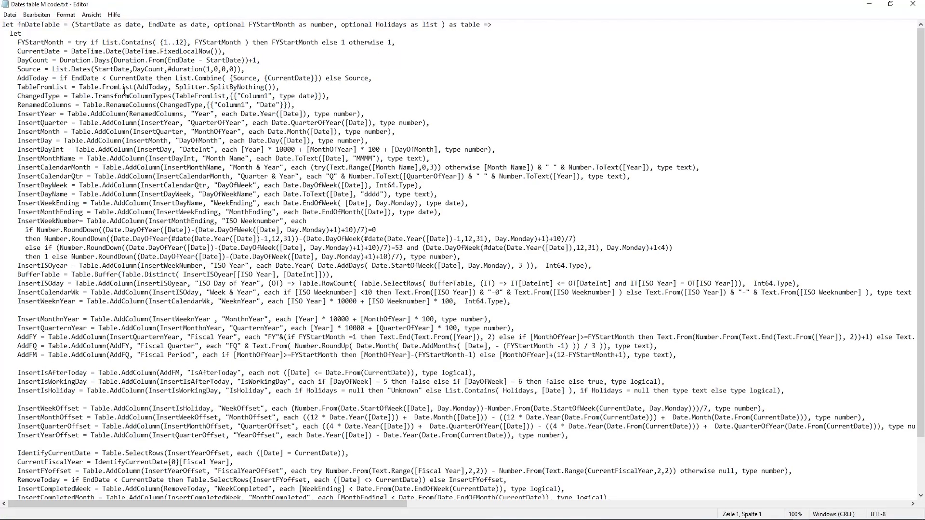
pyautogui.scroll(-3, 119, 123)
pyautogui.scroll(3, 119, 123)
pyautogui.click(107, 114)
pyautogui.hotkey('ctrl', 'a')
pyautogui.scroll(3, 108, 115)
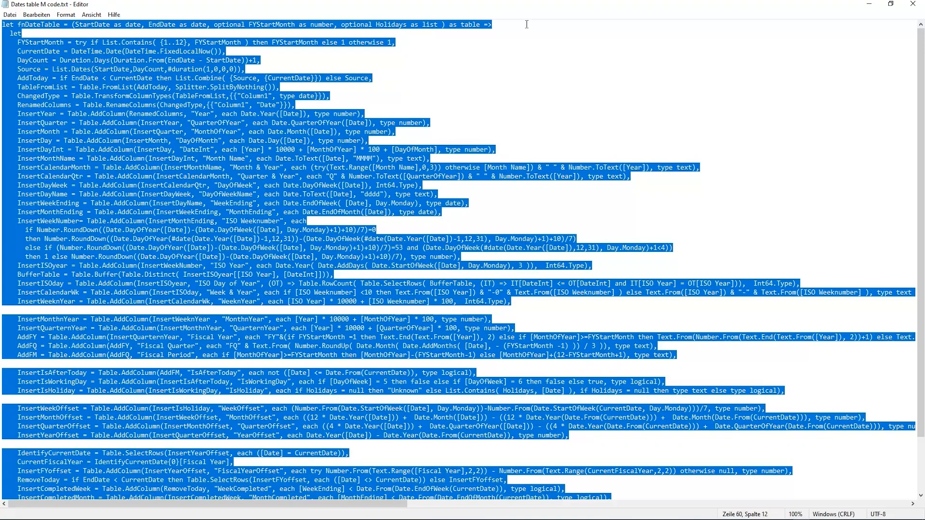
pyautogui.click(868, 3)
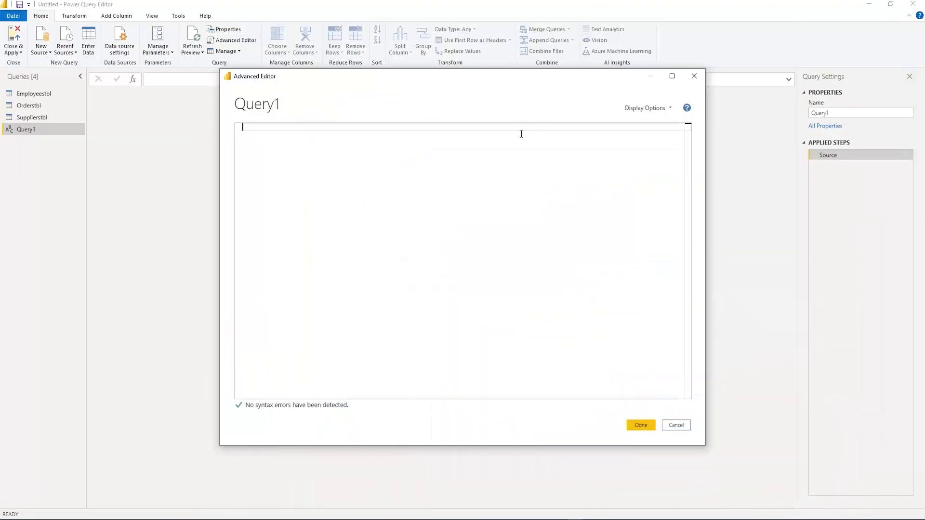
pyautogui.hotkey('ctrl', 'v')
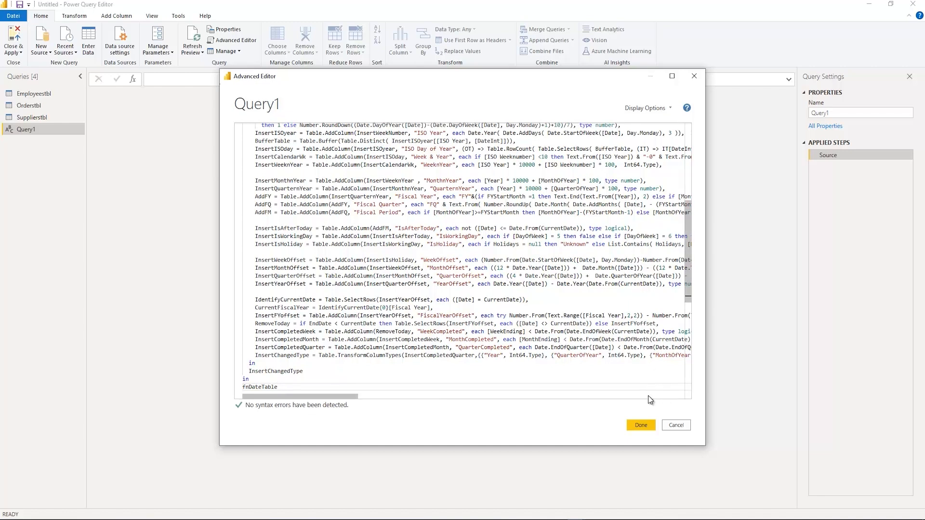
pyautogui.click(646, 426)
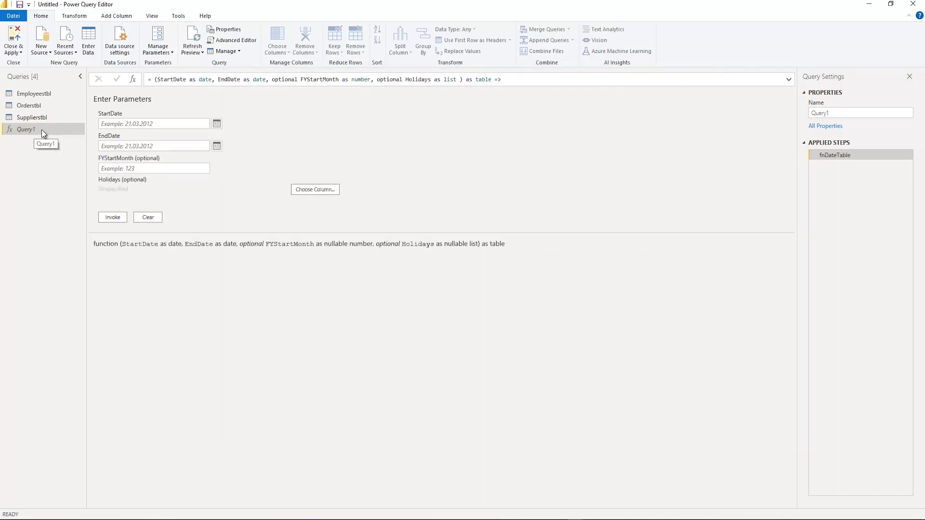
# Invoke the date table function with StartDate 01.01.2019, EndDate 31.12.2021 and FYStartMonth 1, leaving Holidays unspecified
pyautogui.click(133, 123)
pyautogui.write('01.01.2019')
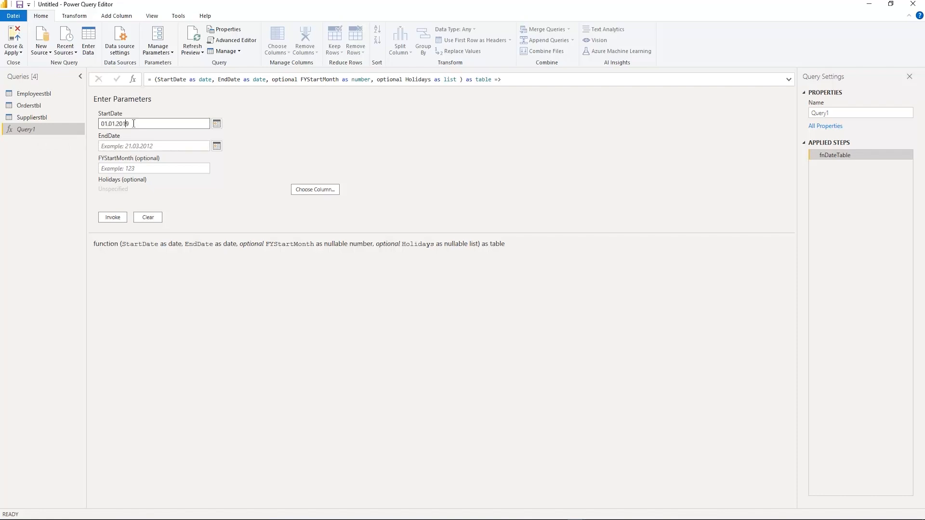
pyautogui.click(106, 143)
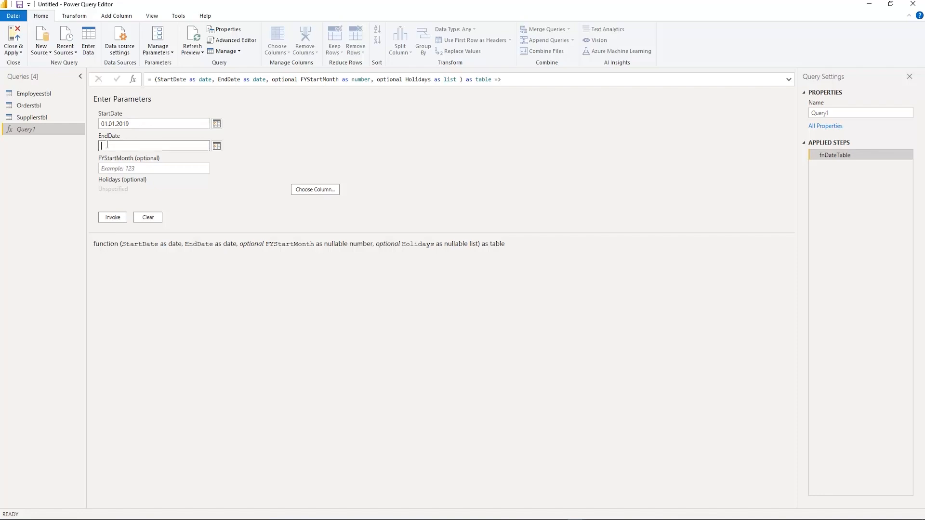
pyautogui.write('31')
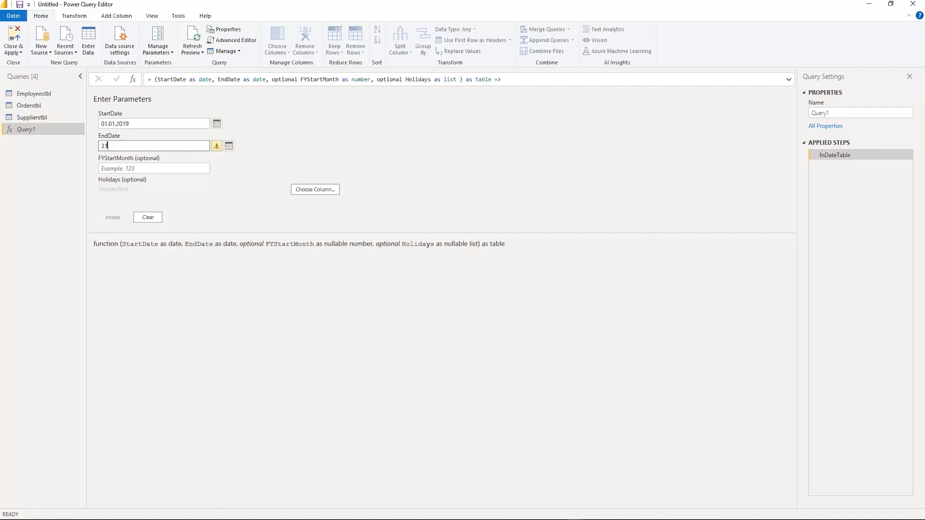
pyautogui.write('.12.2021')
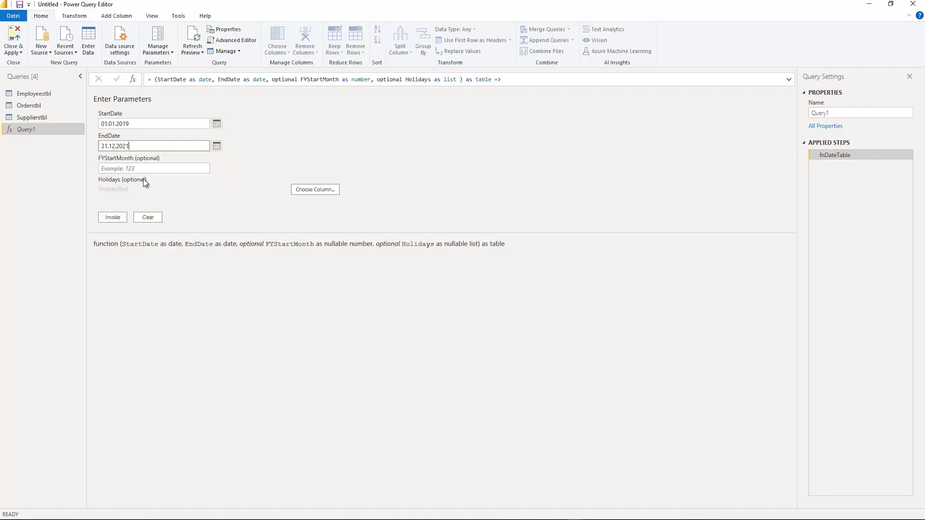
pyautogui.click(125, 170)
pyautogui.write('1')
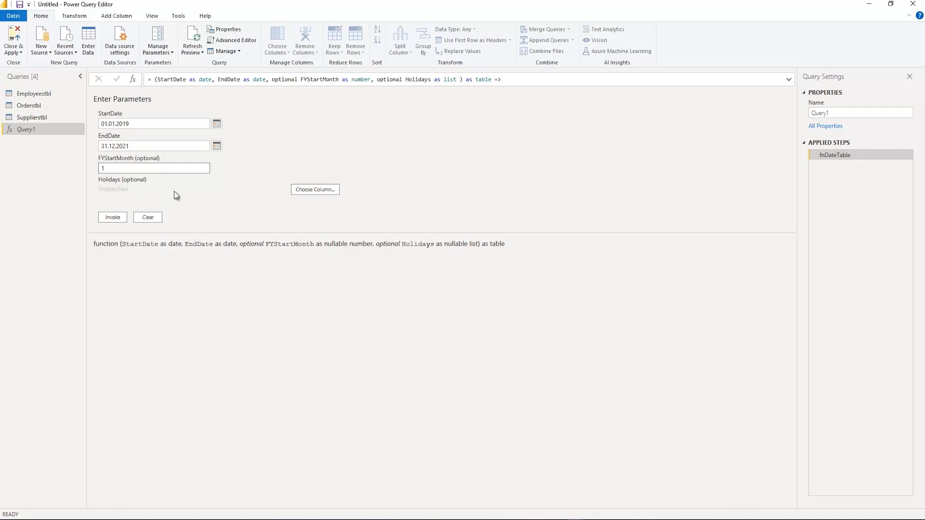
pyautogui.click(111, 215)
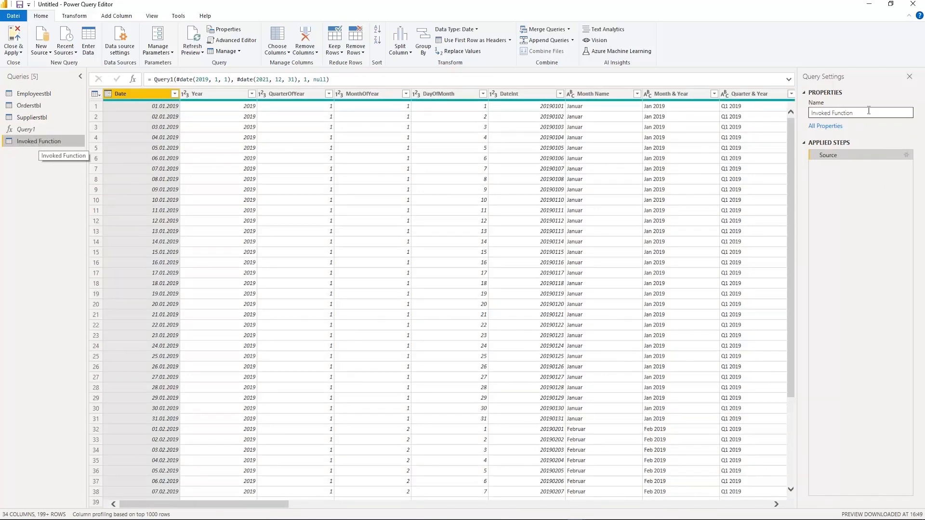
# Rename the invoked function's table as Datetbl
pyautogui.moveTo(857, 114); pyautogui.dragTo(751, 108)
pyautogui.write('Datetbl')
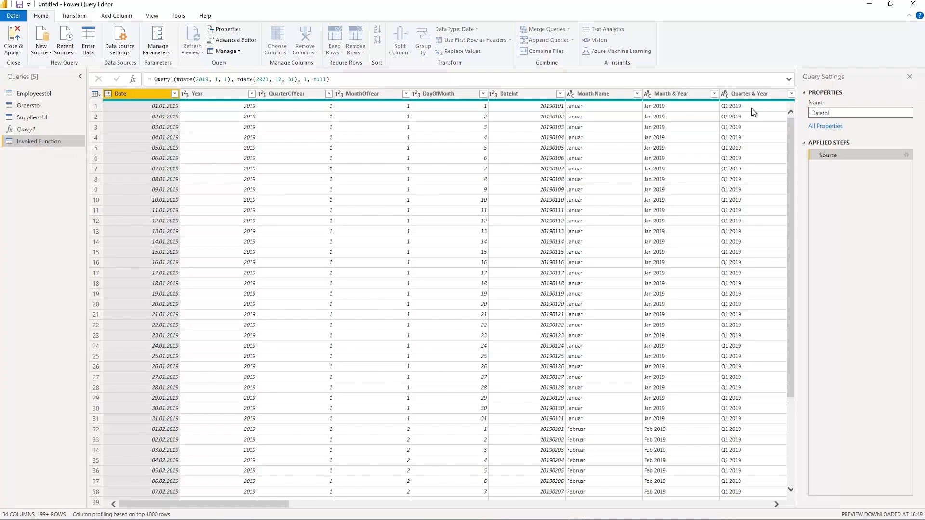
pyautogui.press('Return')
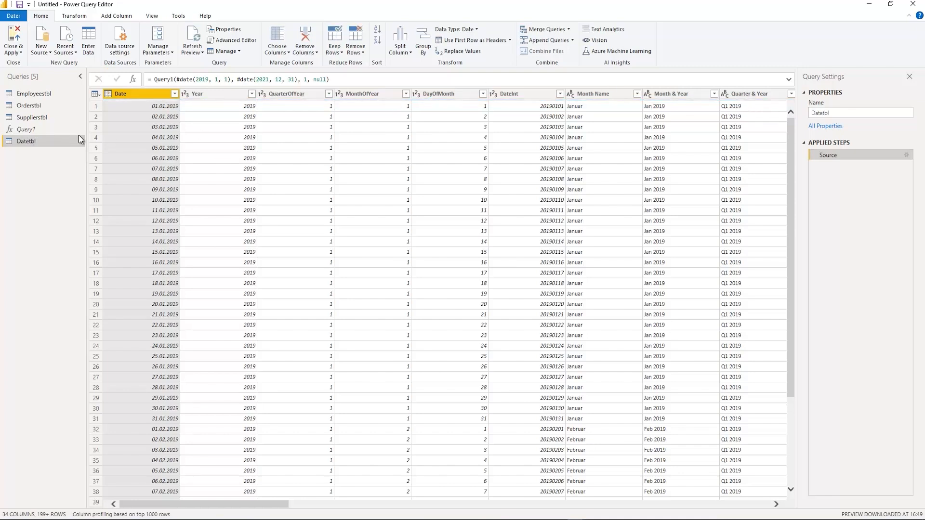
# Apply the query changes and return to Power BI Desktop, and upgrade its data model diagram to the new model view
pyautogui.click(14, 38)
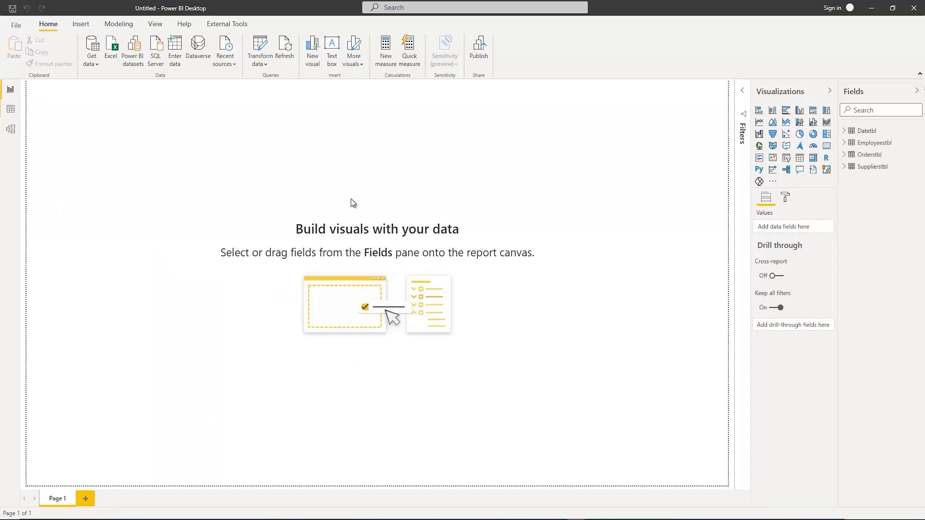
pyautogui.click(11, 129)
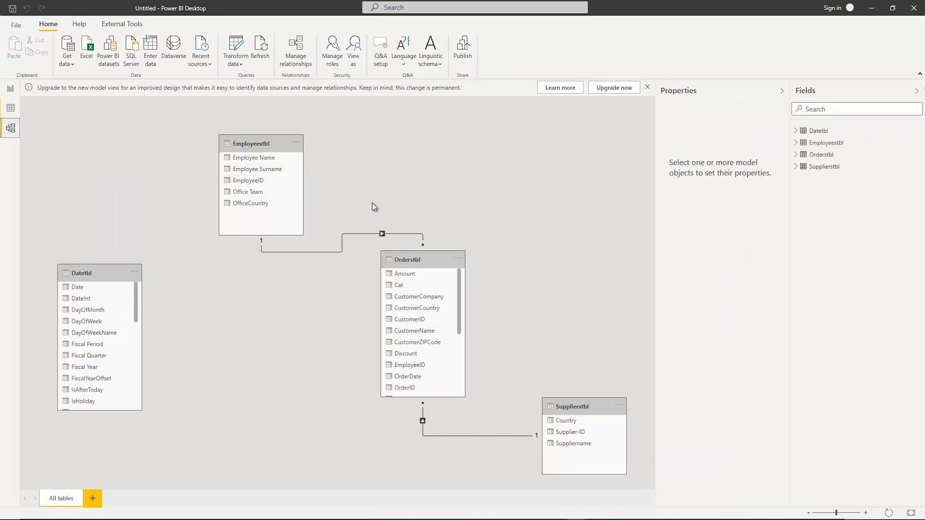
pyautogui.click(611, 87)
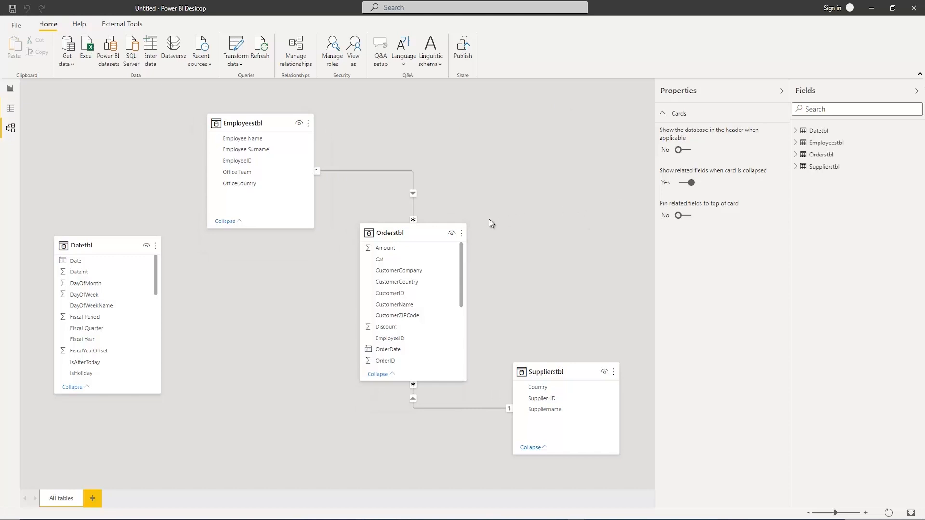
# Arrange the model diagram with Employeestbl, Datetbl and Supplierstbl in a row and Orderstbl centred below them
pyautogui.moveTo(408, 234); pyautogui.dragTo(399, 331)
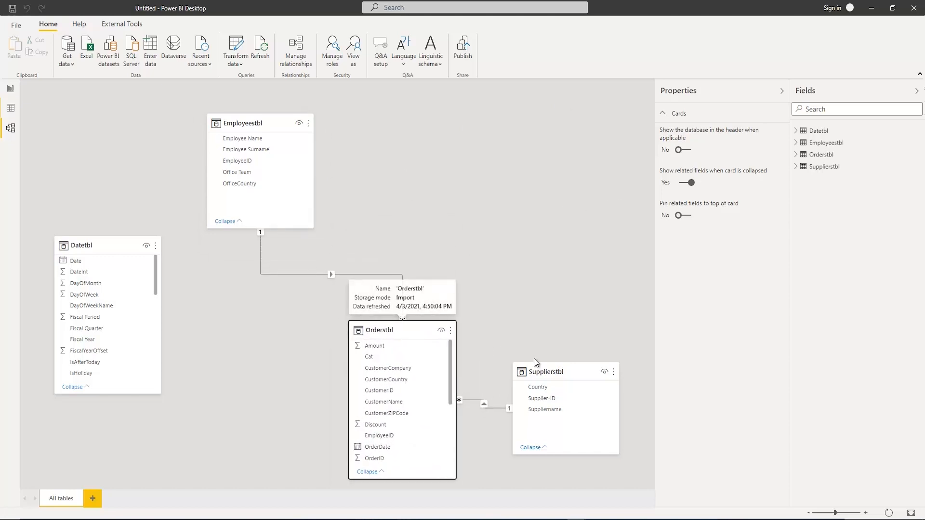
pyautogui.moveTo(566, 360); pyautogui.dragTo(578, 123)
pyautogui.moveTo(252, 120); pyautogui.dragTo(184, 99)
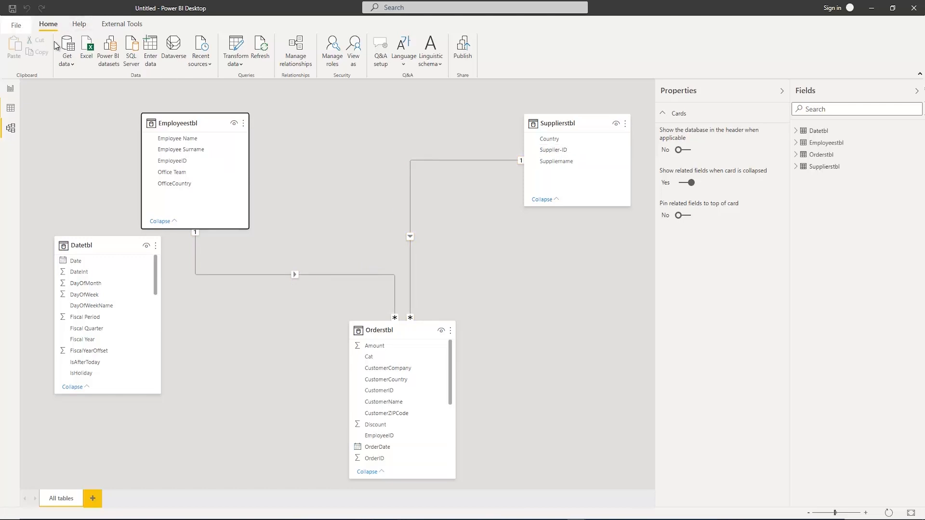
pyautogui.moveTo(114, 237); pyautogui.dragTo(393, 115)
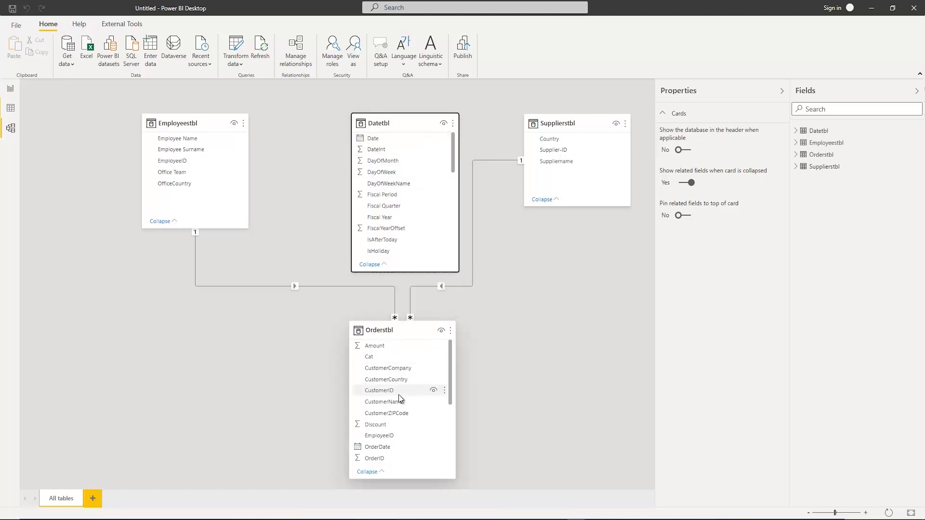
# Create a relationship between Date in Datetbl and OrderDate in Orderstbl
pyautogui.scroll(-2, 398, 394)
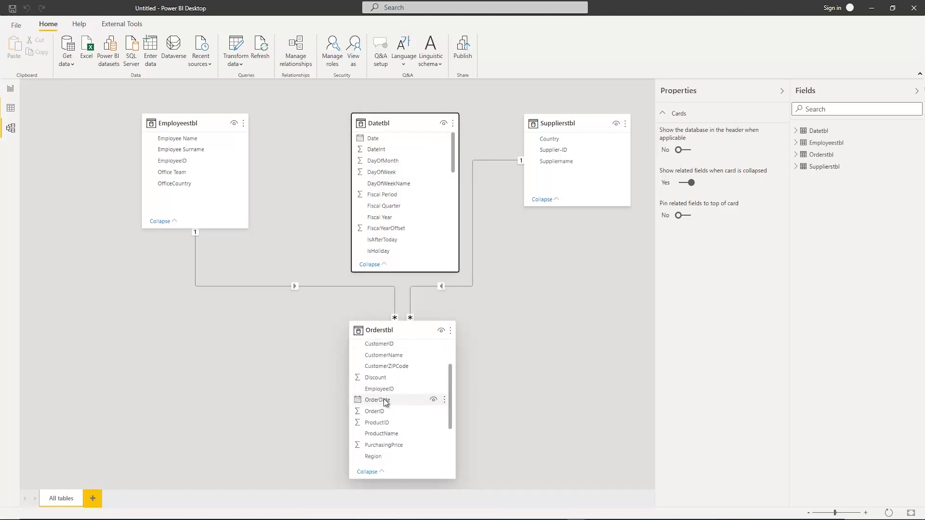
pyautogui.scroll(-2, 384, 398)
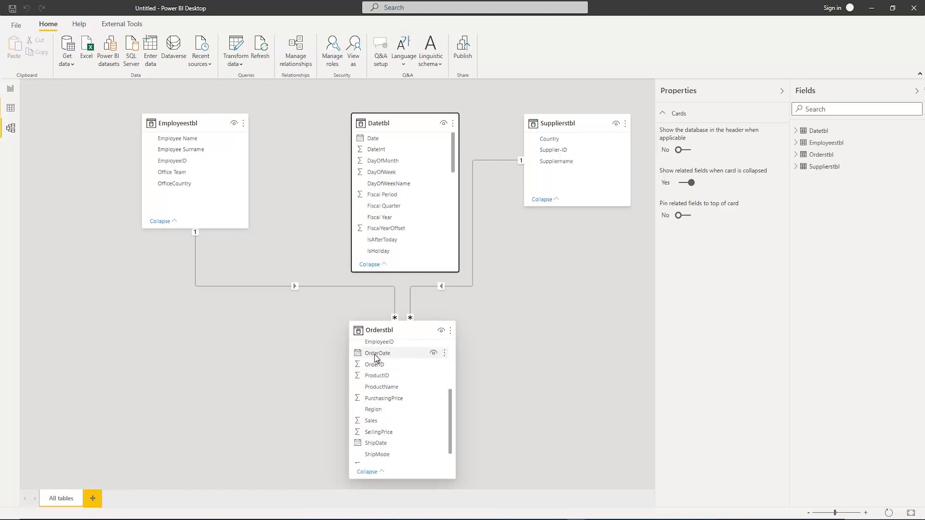
pyautogui.moveTo(374, 355); pyautogui.dragTo(374, 308)
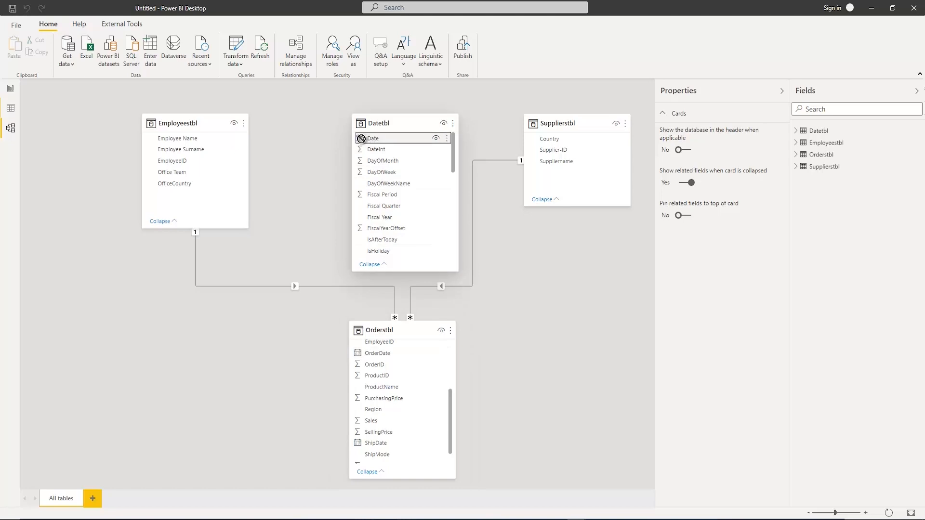
pyautogui.moveTo(374, 139); pyautogui.dragTo(370, 326)
pyautogui.moveTo(377, 348); pyautogui.dragTo(377, 372)
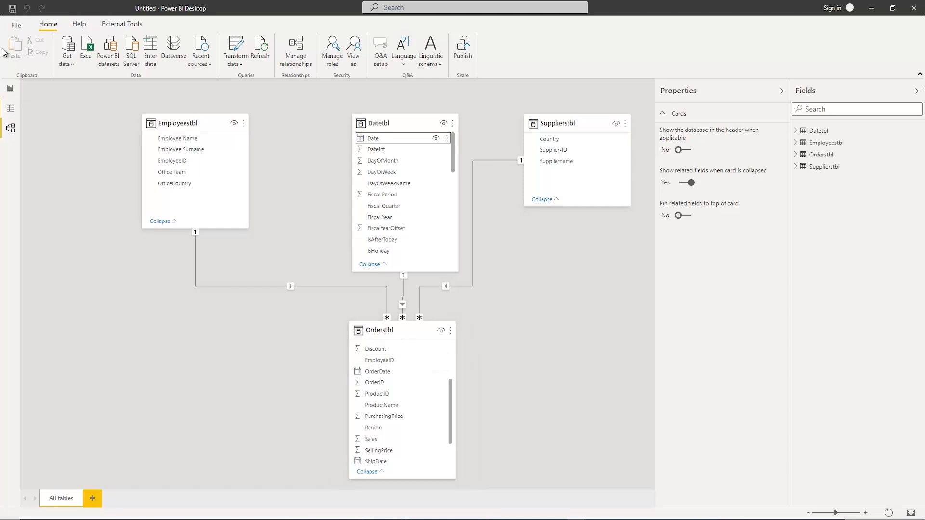
# Create and load an empty table named Measurestbl from the report view
pyautogui.click(10, 90)
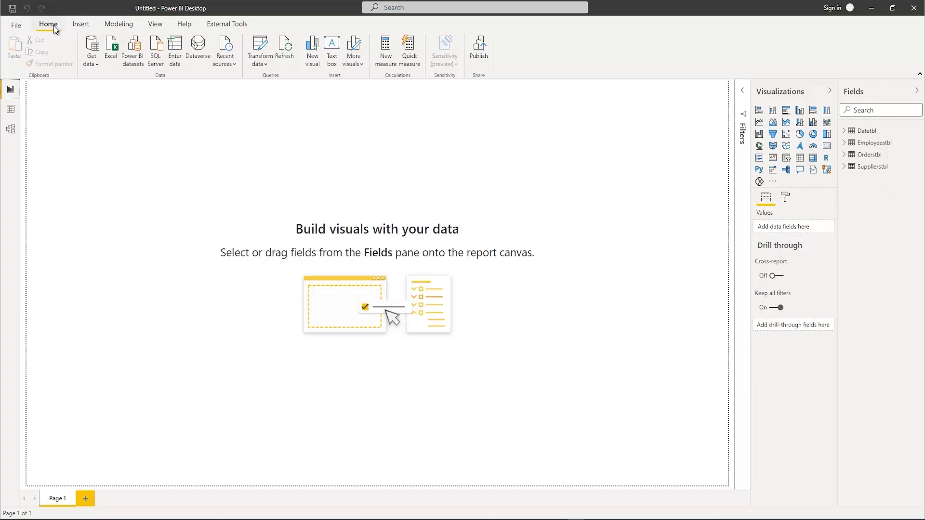
pyautogui.click(174, 47)
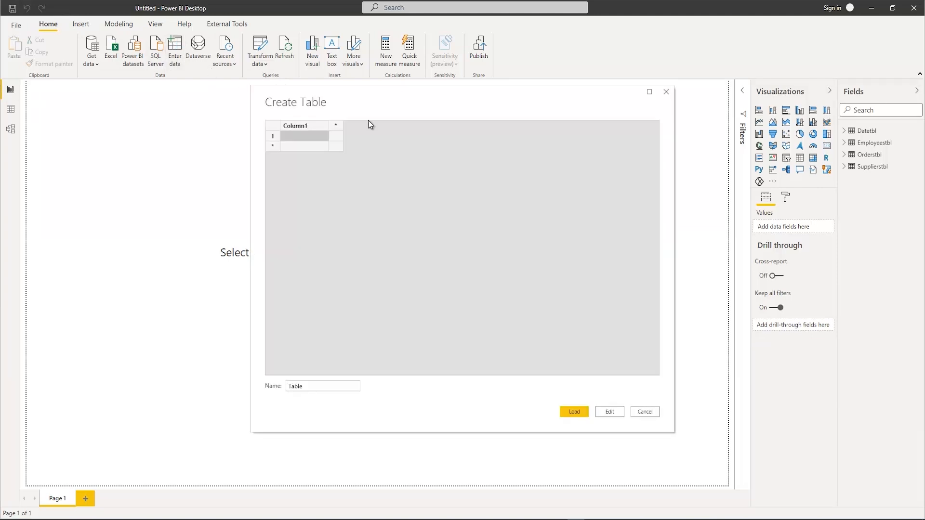
pyautogui.click(323, 386)
pyautogui.moveTo(323, 386); pyautogui.dragTo(281, 378)
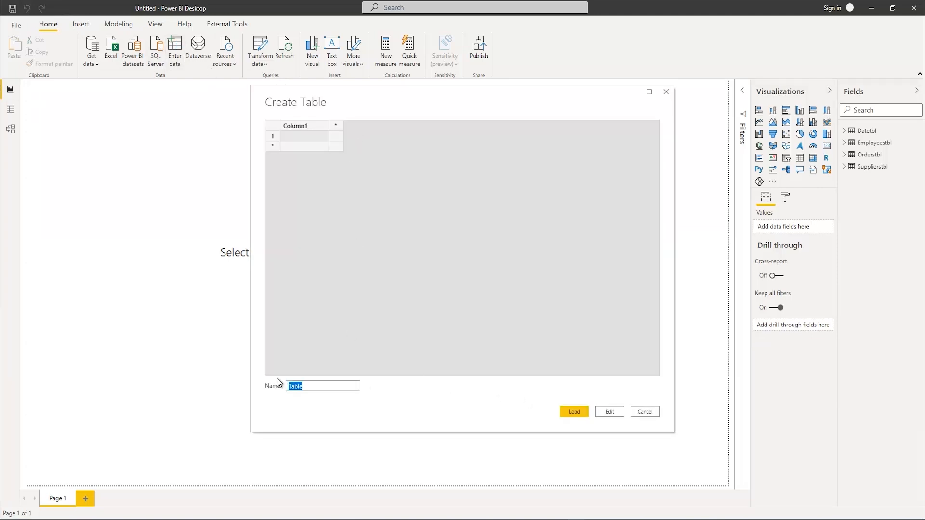
pyautogui.write('Measurestbl')
pyautogui.press('Return')
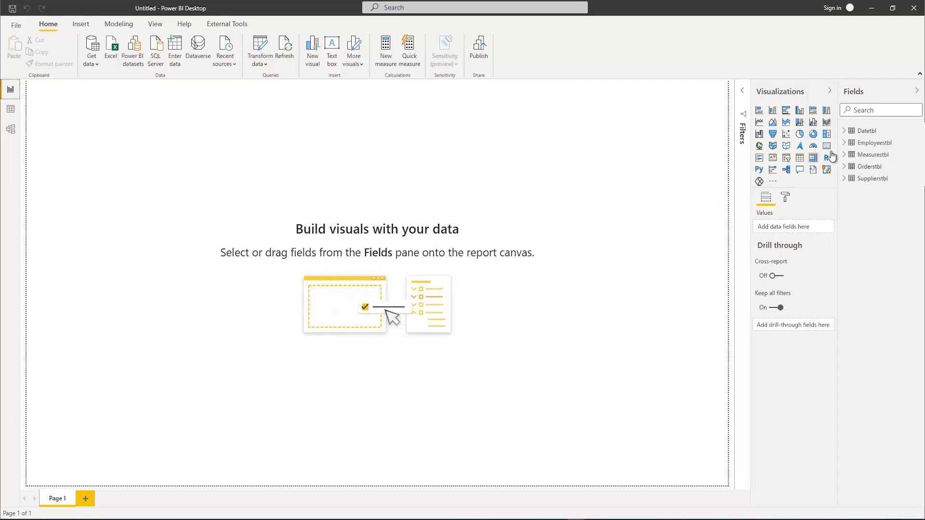
# Add a new measure named TotalSales to Measurestbl, using an expanded formula editor with enlarged text
pyautogui.rightClick(872, 157)
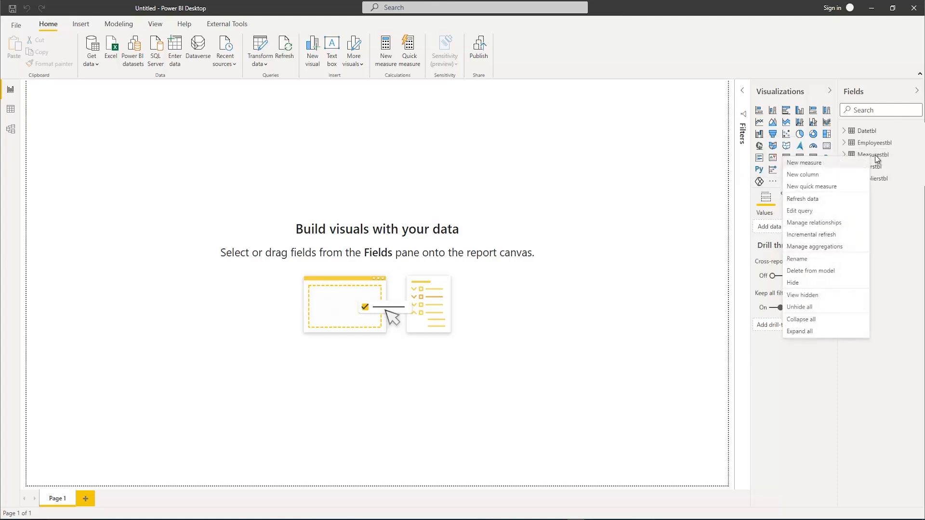
pyautogui.click(810, 166)
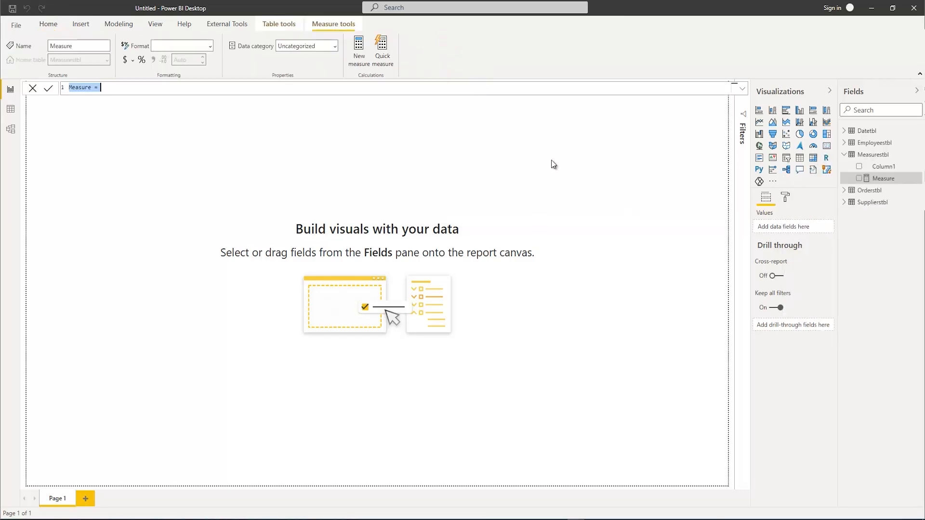
pyautogui.click(743, 90)
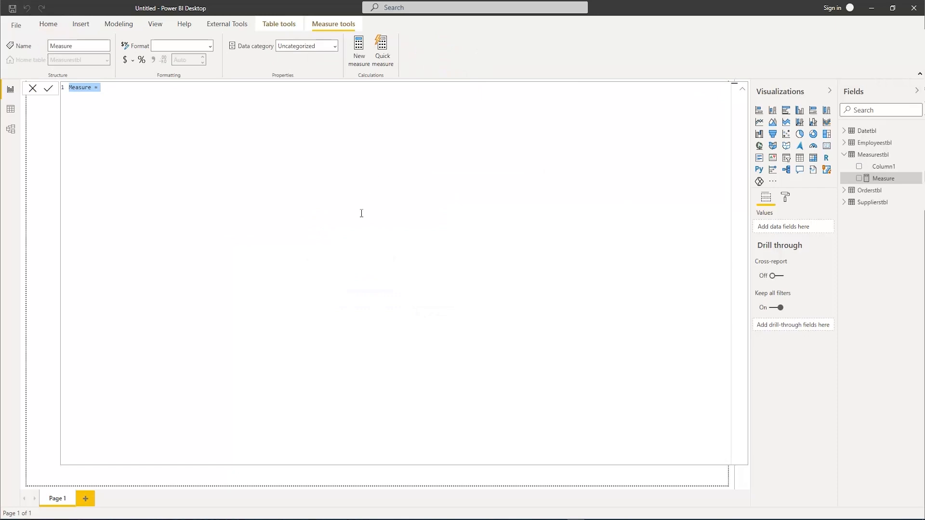
pyautogui.keyDown('ctrl'); pyautogui.scroll(5, 345, 236); pyautogui.keyUp('ctrl')
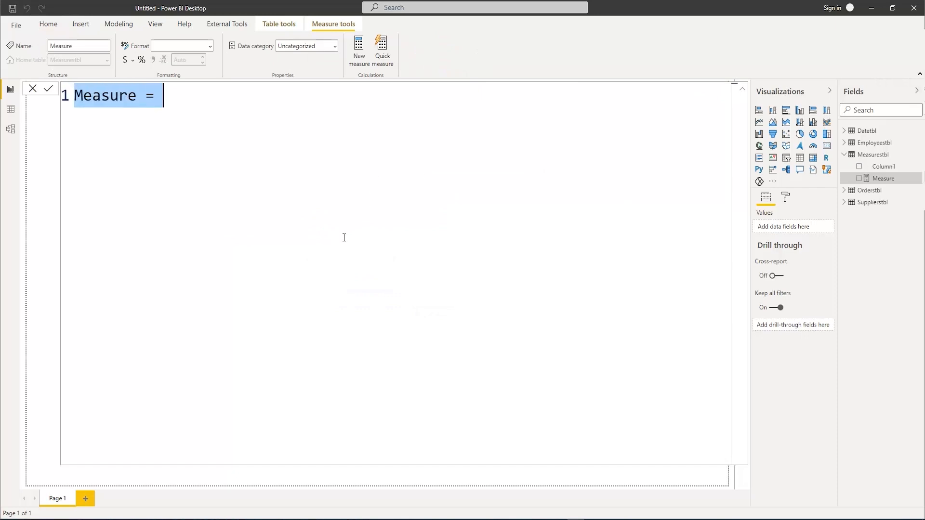
pyautogui.keyDown('ctrl'); pyautogui.scroll(1, 344, 238); pyautogui.keyUp('ctrl')
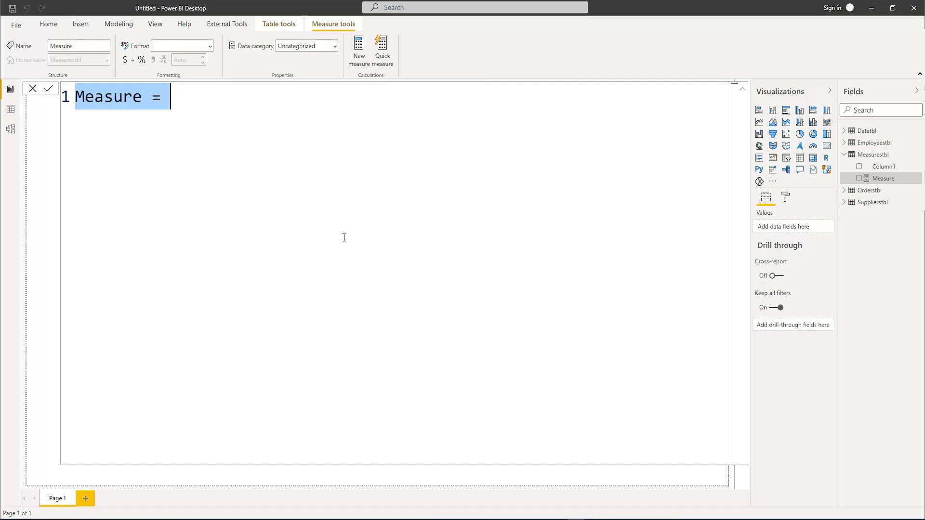
pyautogui.write('Tota')
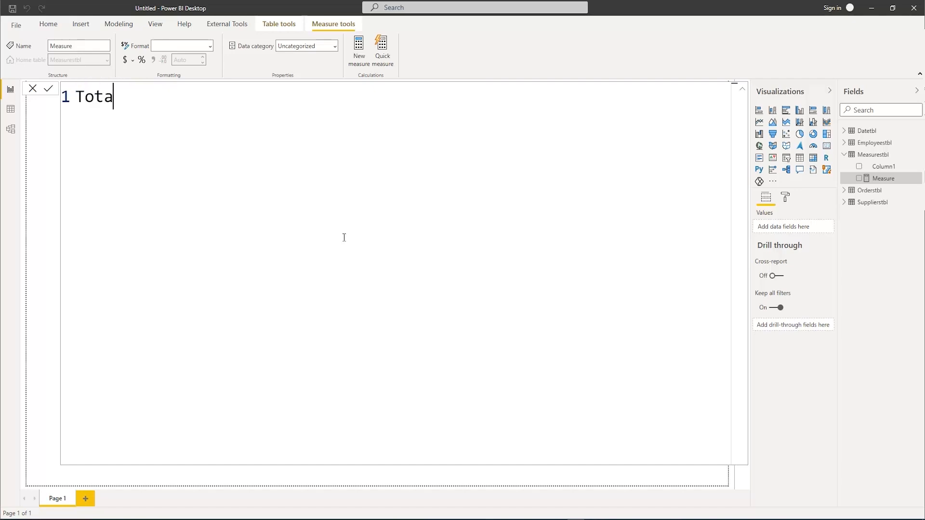
pyautogui.write('lSales = ')
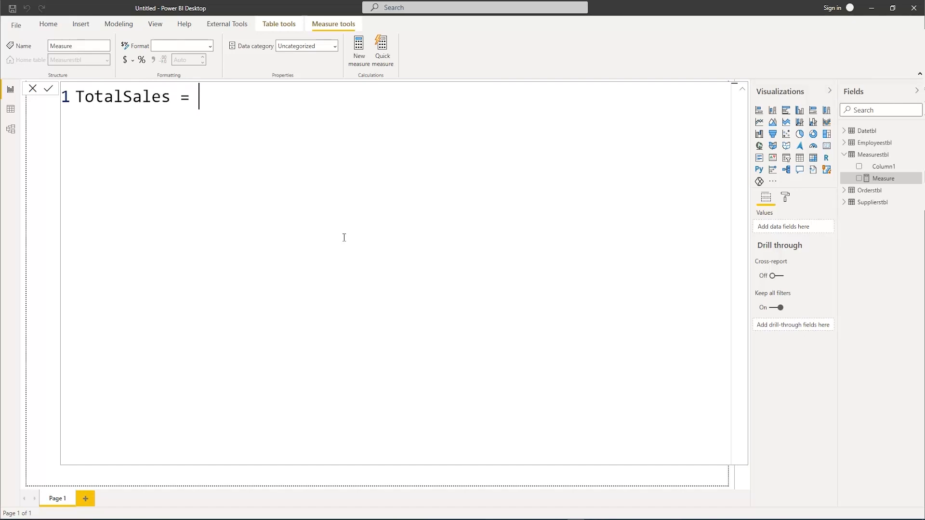
pyautogui.write('Sum')
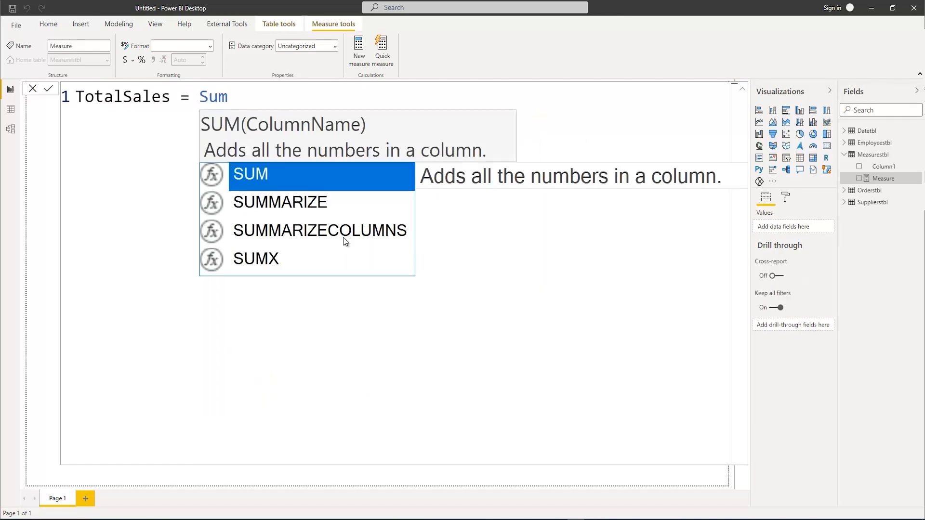
pyautogui.write('x')
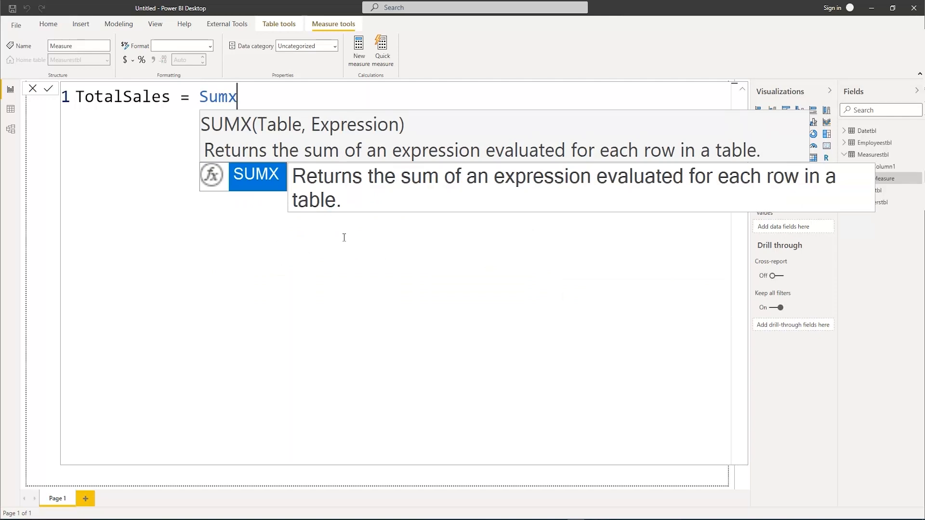
# Begin the TotalSales formula with SUMX, using Orderstbl as its table argument
pyautogui.press('Tab')
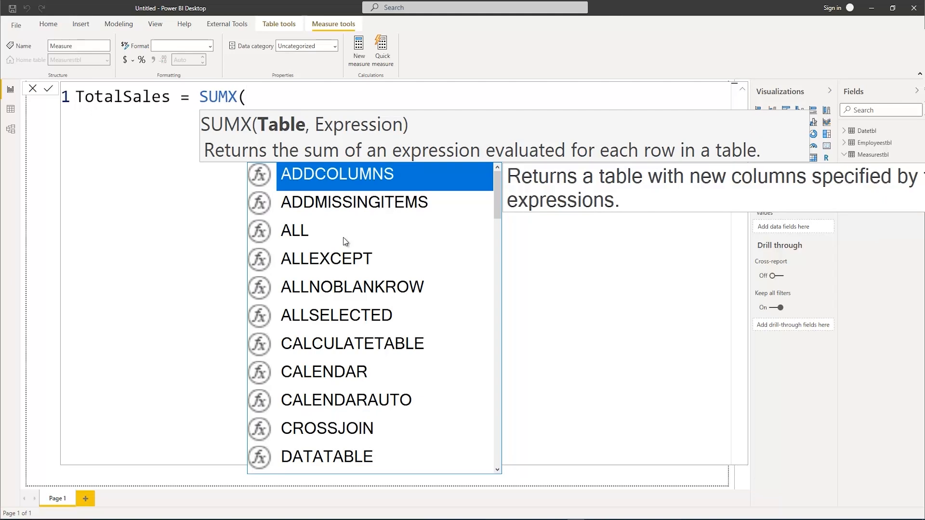
pyautogui.write('or')
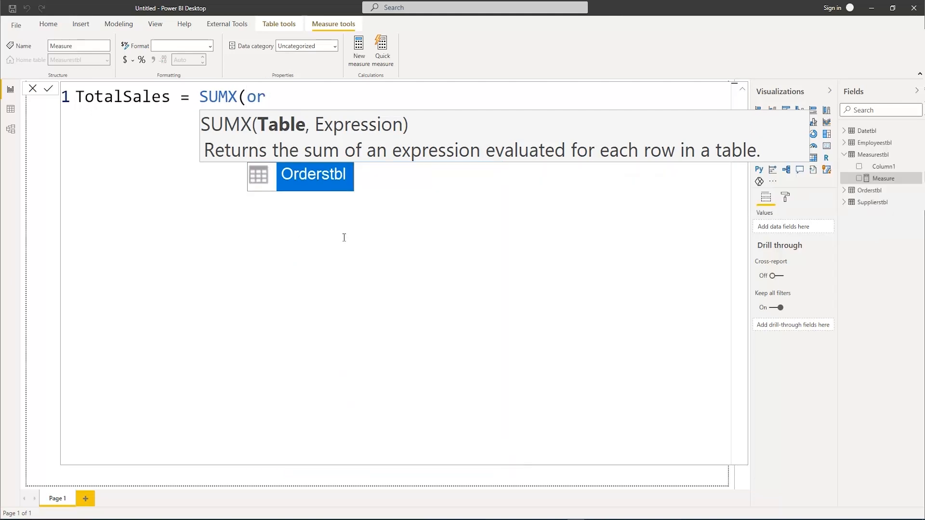
pyautogui.press('Tab')
pyautogui.write(',')
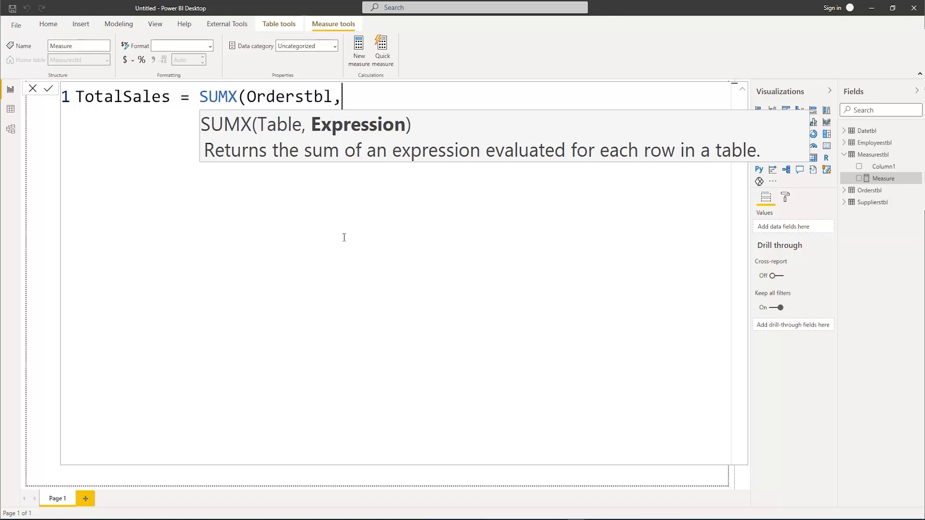
pyautogui.write('amo')
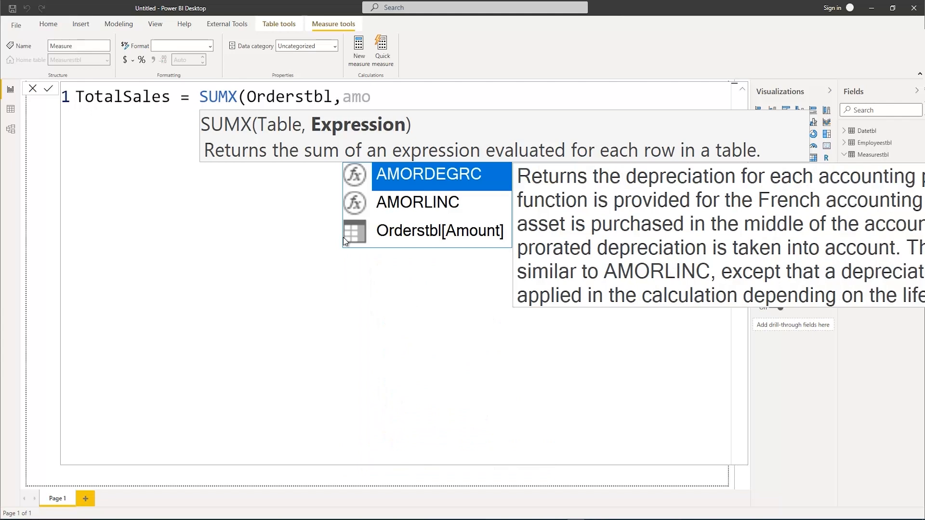
# Complete the SUMX expression with Orderstbl[Amount]*Orderstbl[SellingPrice] and close the function
pyautogui.press('Down')
pyautogui.press('Down')
pyautogui.press('Tab')
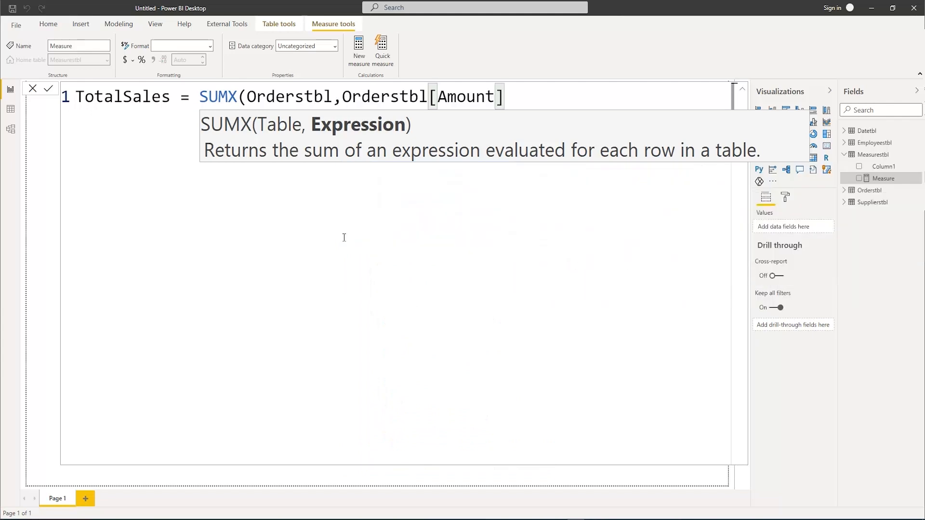
pyautogui.write('*sel')
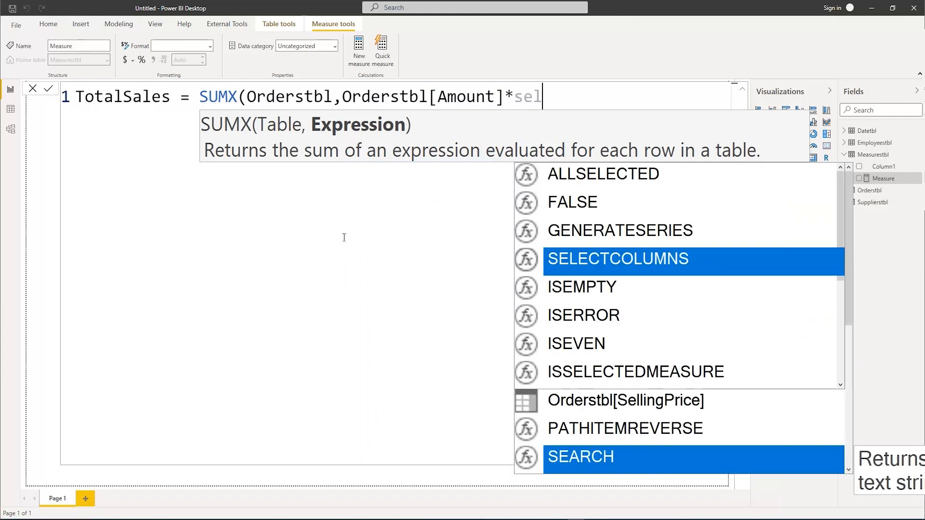
pyautogui.press('Up')
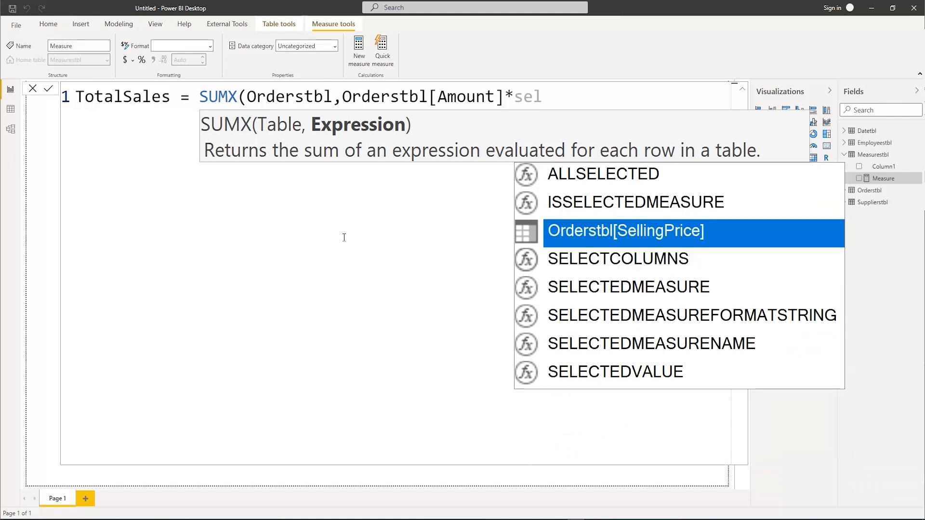
pyautogui.press('Tab')
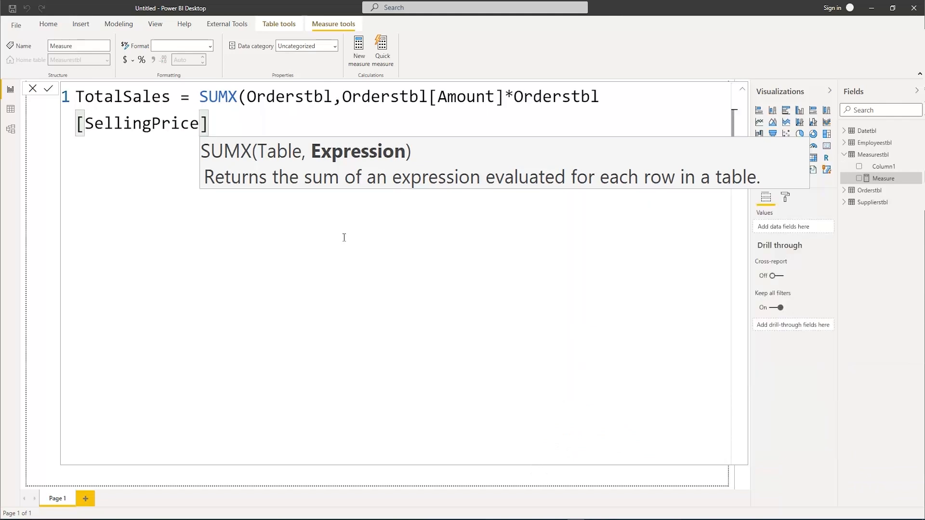
pyautogui.press('Return')
pyautogui.write(')')
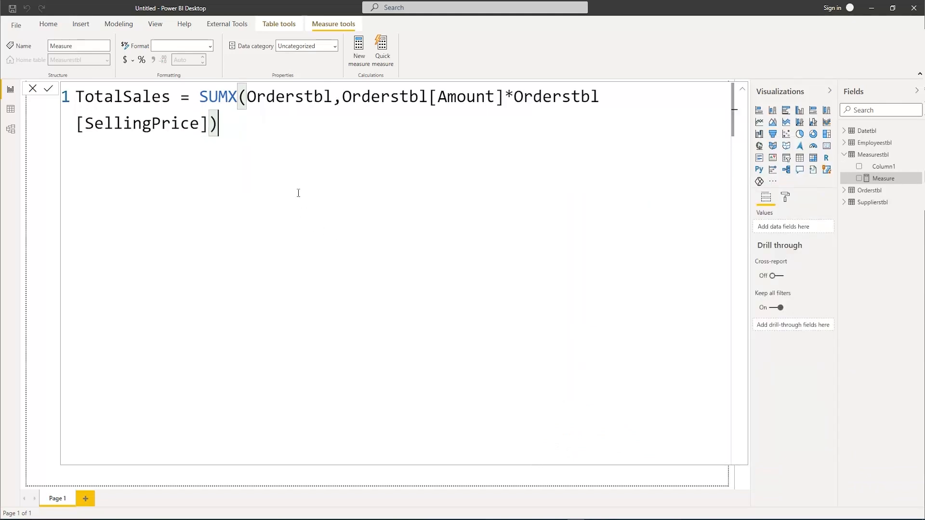
# Put the SUMX expression on its own indented second line and commit the TotalSales measure
pyautogui.click(202, 91)
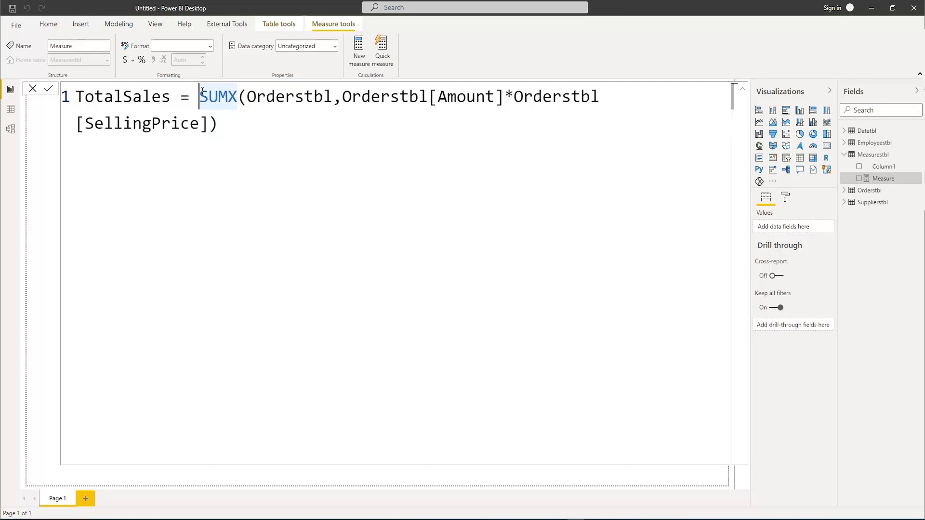
pyautogui.hotkey('shift', 'Return')
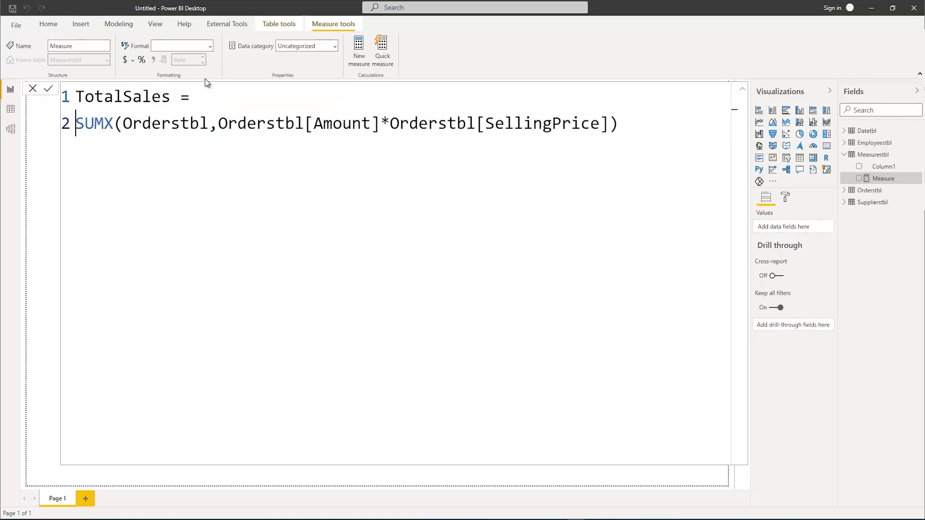
pyautogui.press('Tab')
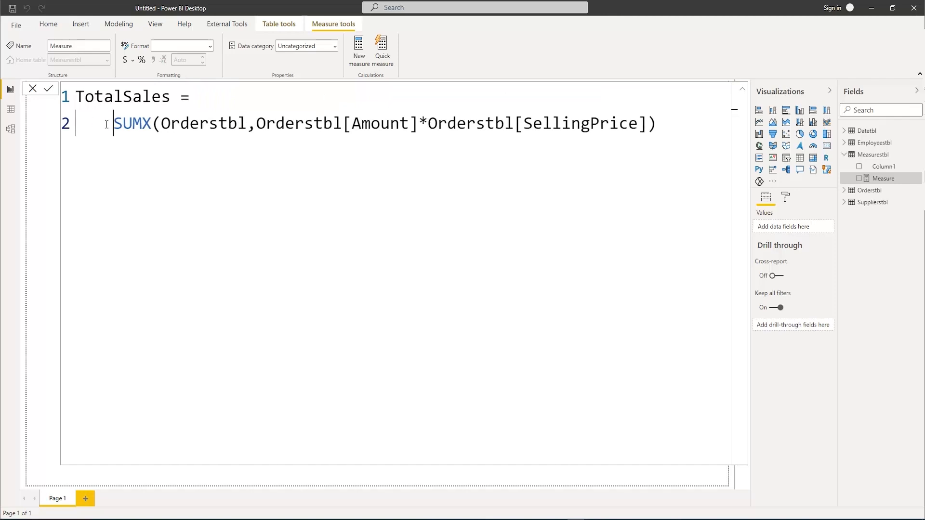
pyautogui.click(654, 123)
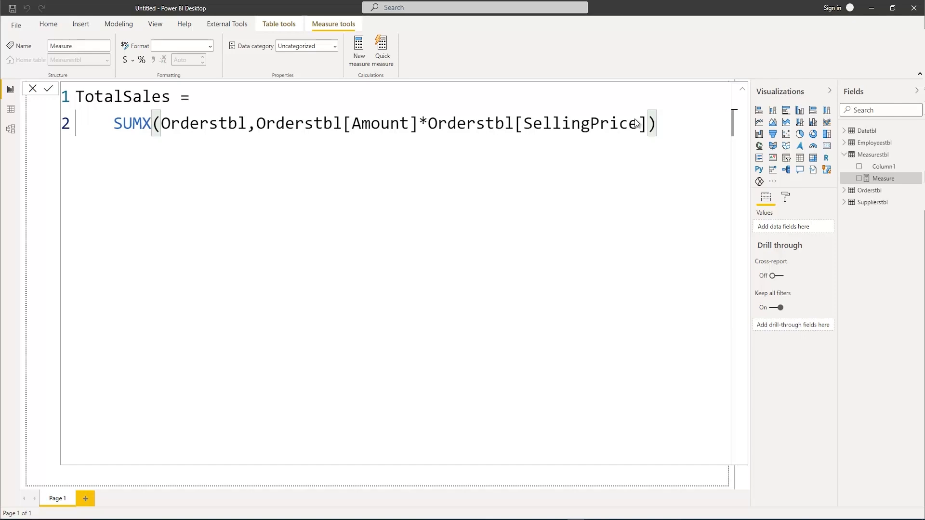
pyautogui.press('Return')
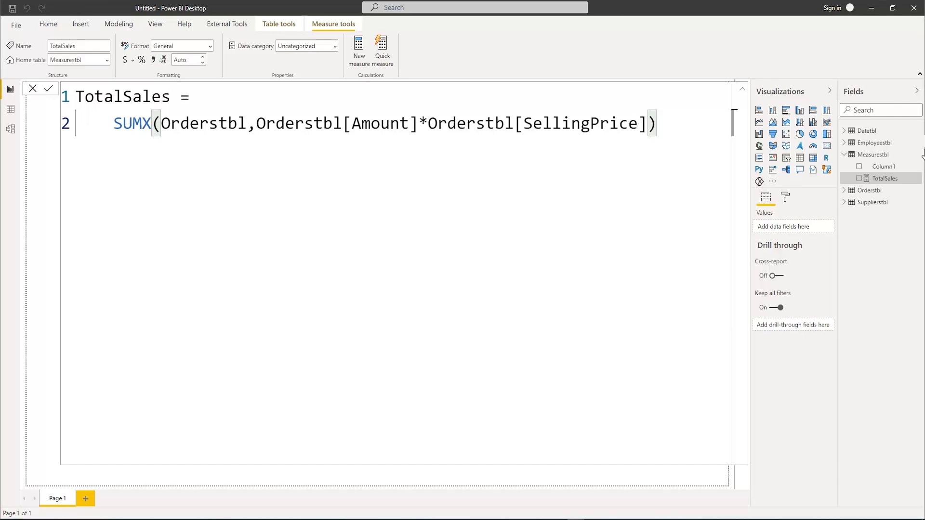
# Delete the empty Column1 from Measurestbl in the model
pyautogui.rightClick(884, 167)
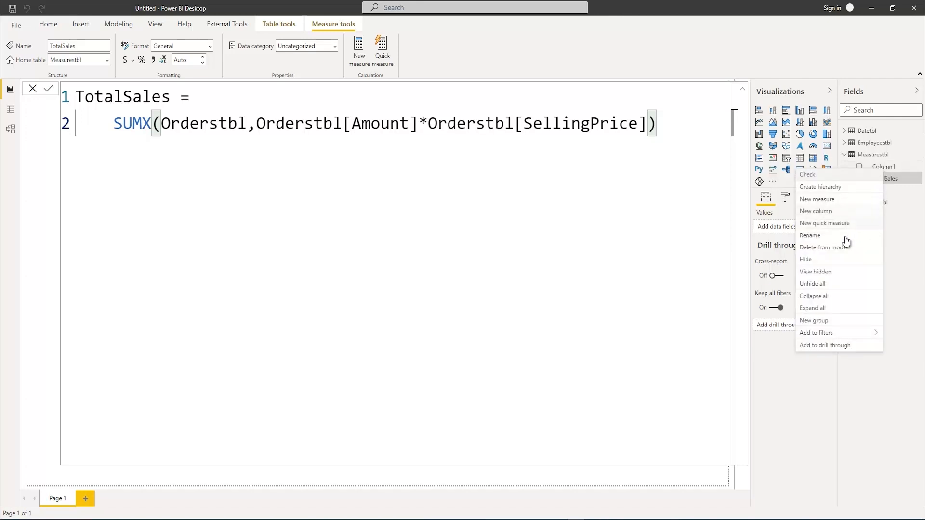
pyautogui.click(820, 248)
pyautogui.click(511, 277)
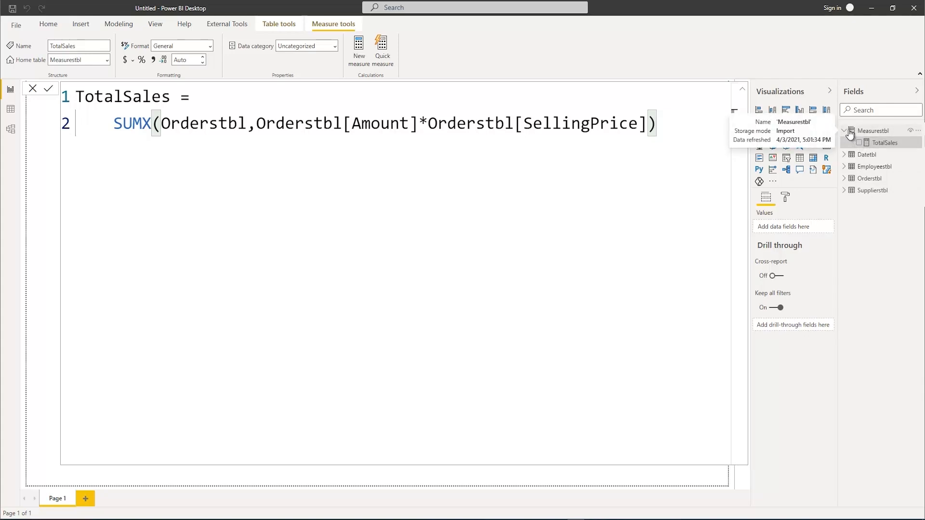
# Create a new measure in Measurestbl and name it Top20%, expanding the formula editor for it
pyautogui.click(742, 91)
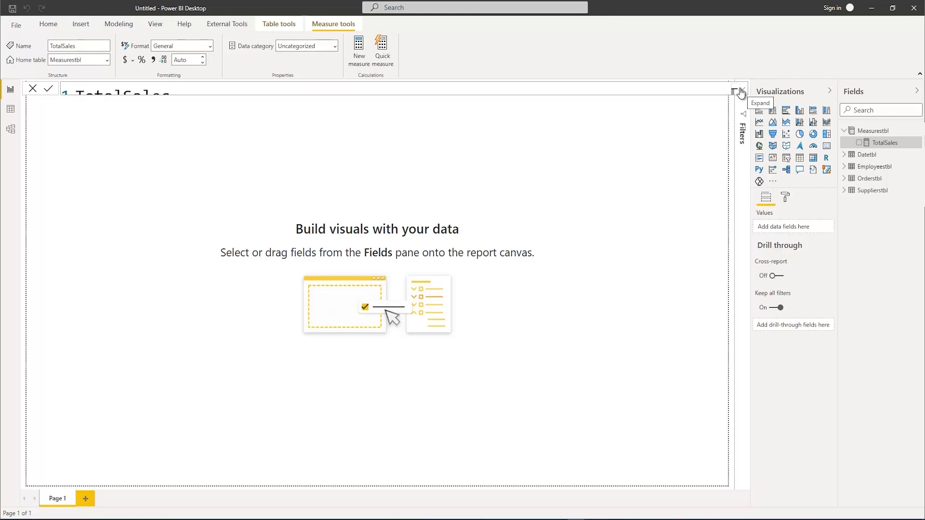
pyautogui.rightClick(869, 131)
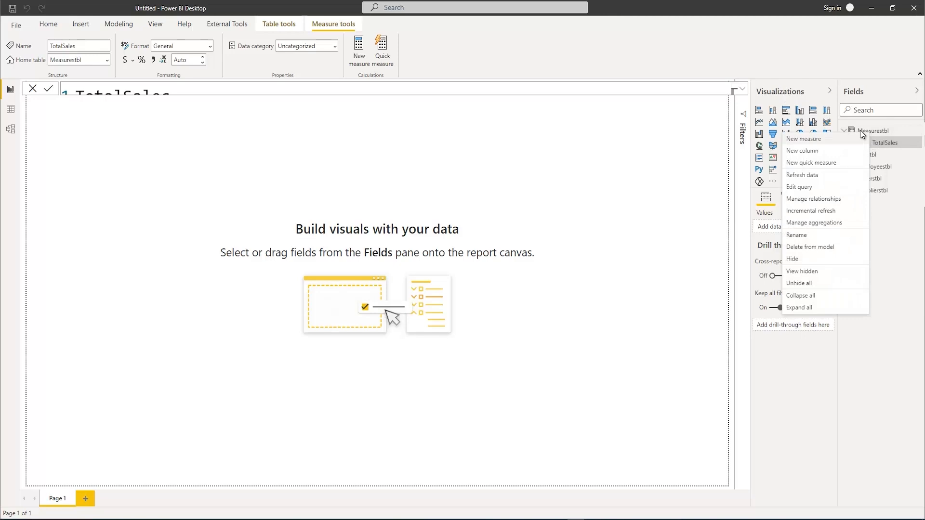
pyautogui.click(824, 137)
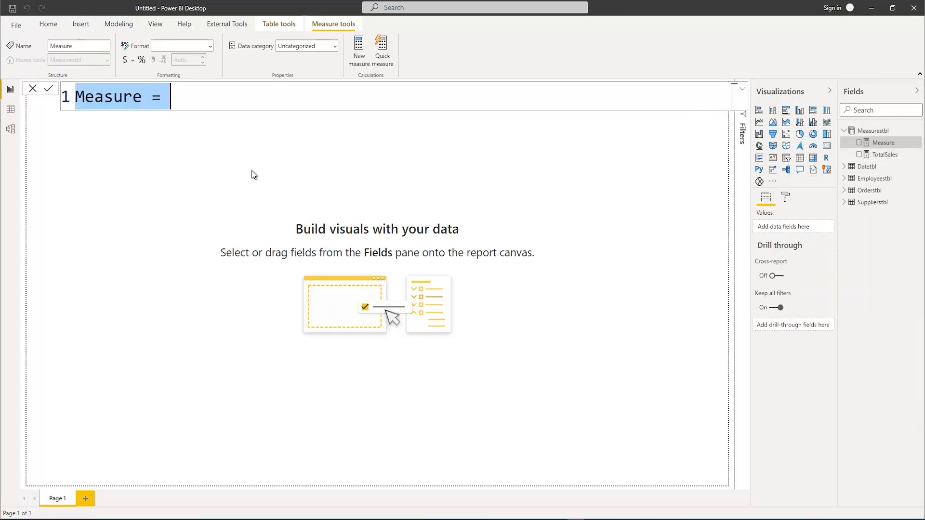
pyautogui.click(742, 89)
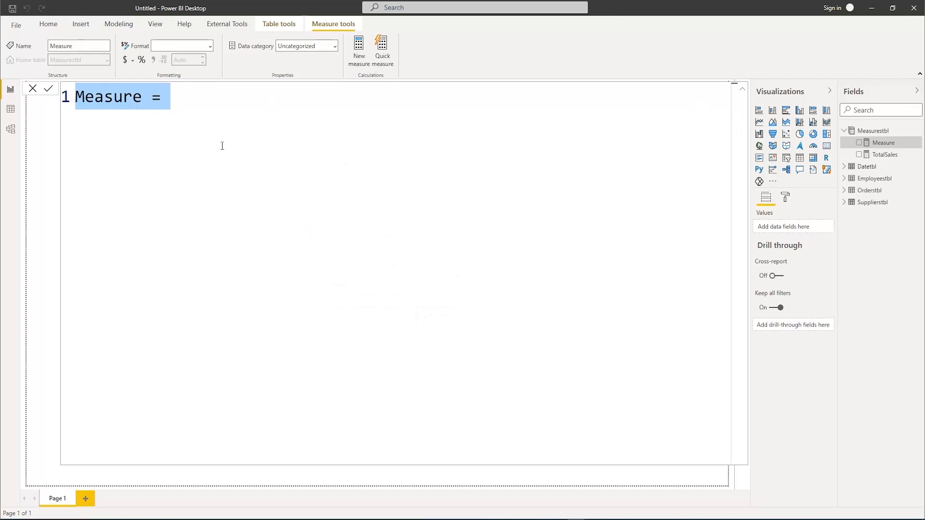
pyautogui.write('Top20%')
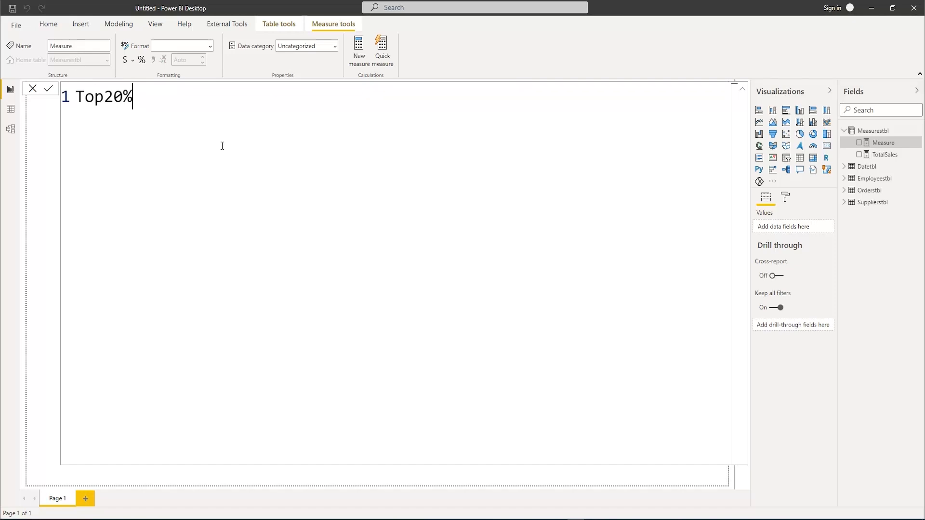
pyautogui.write(' =')
# Declare a variable _CustomerPercent on an indented second line of the Top20% formula
pyautogui.hotkey('shift', 'Return')
pyautogui.press('Tab')
pyautogui.write('VAR')
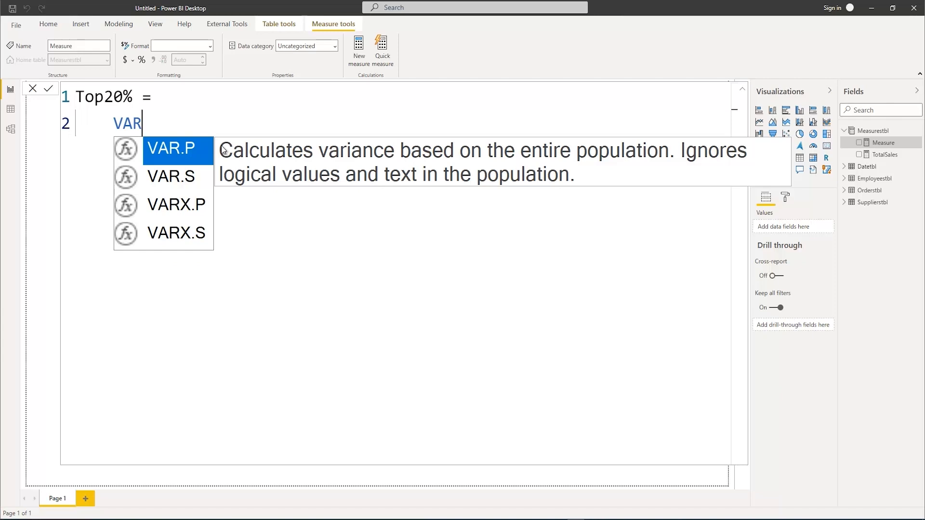
pyautogui.write('_')
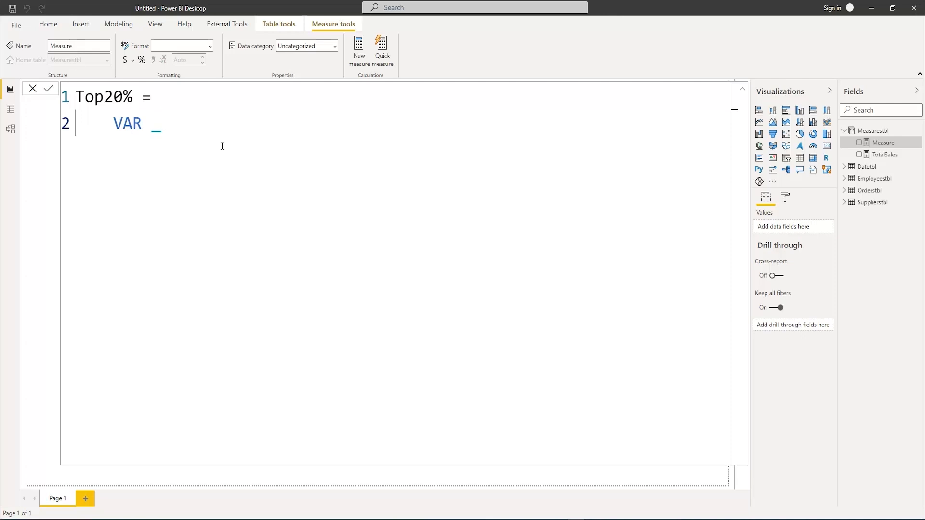
pyautogui.write('C')
pyautogui.press('BackSpace')
pyautogui.write('T')
pyautogui.press('BackSpace')
pyautogui.write('CustomerP')
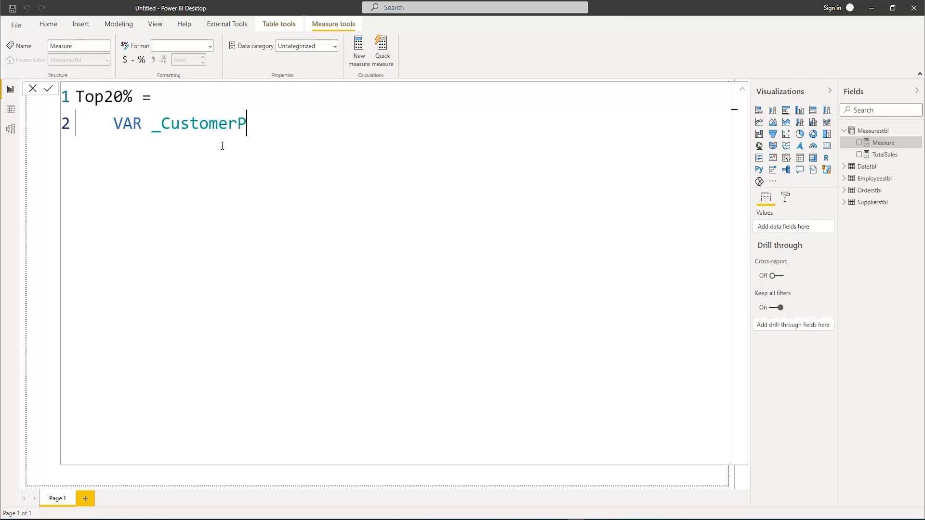
pyautogui.write('ercent = Dist')
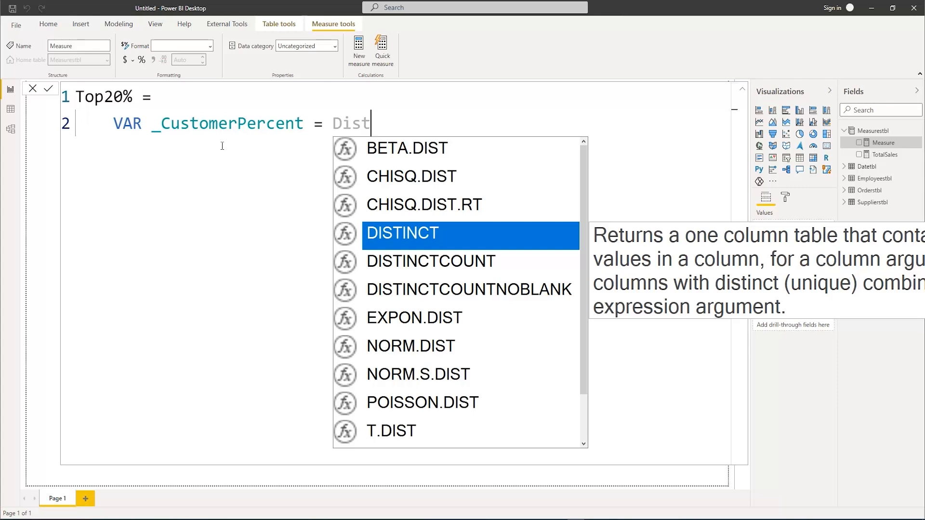
# Define _CustomerPercent as DISTINCTCOUNT(Orderstbl[CustomerID])*0.2
pyautogui.press('Down')
pyautogui.press('Tab')
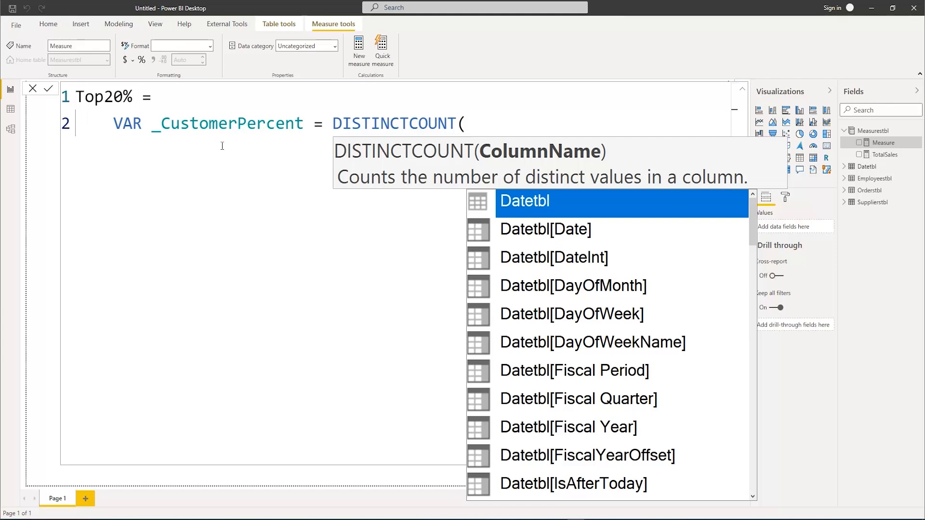
pyautogui.write('c')
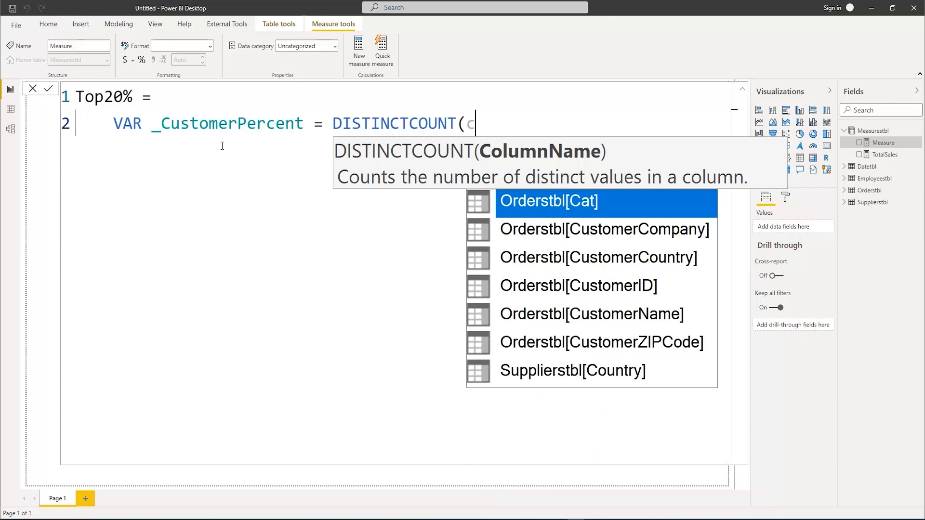
pyautogui.press('Down')
pyautogui.press('Down')
pyautogui.press('Down')
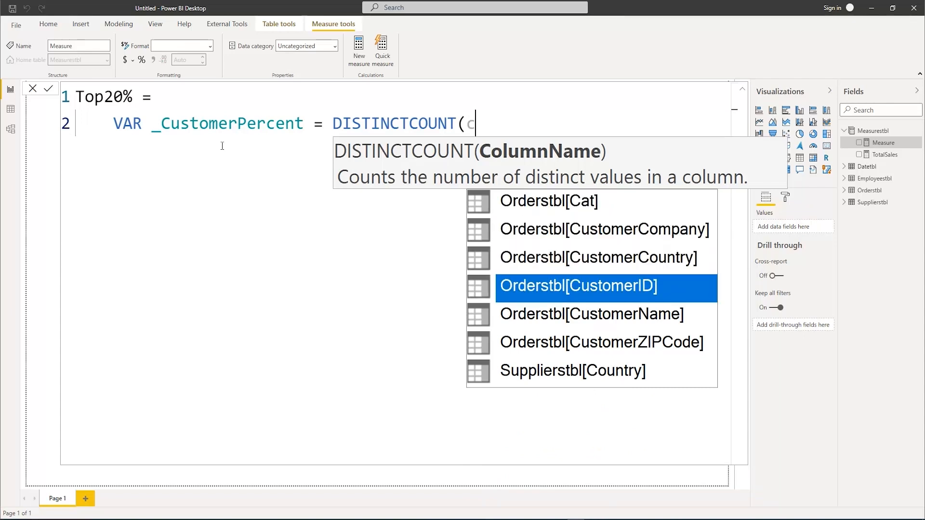
pyautogui.press('Tab')
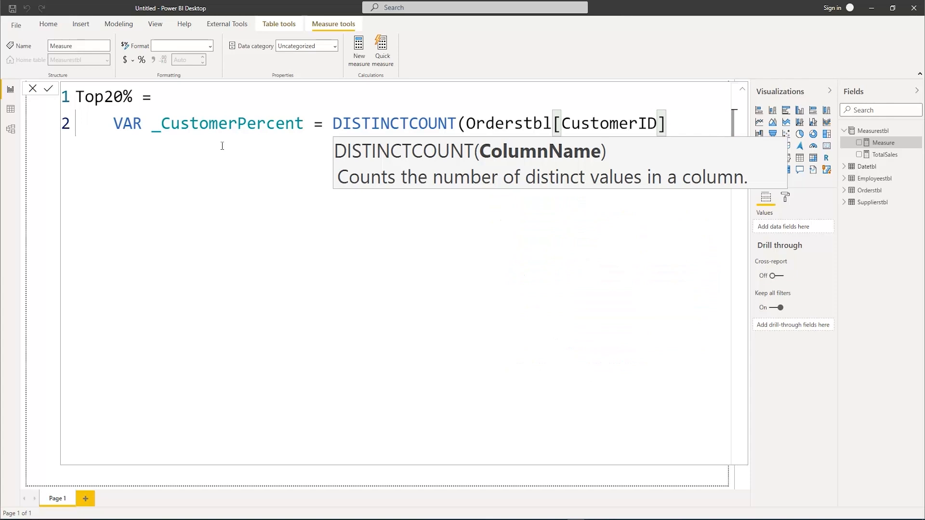
pyautogui.write(')')
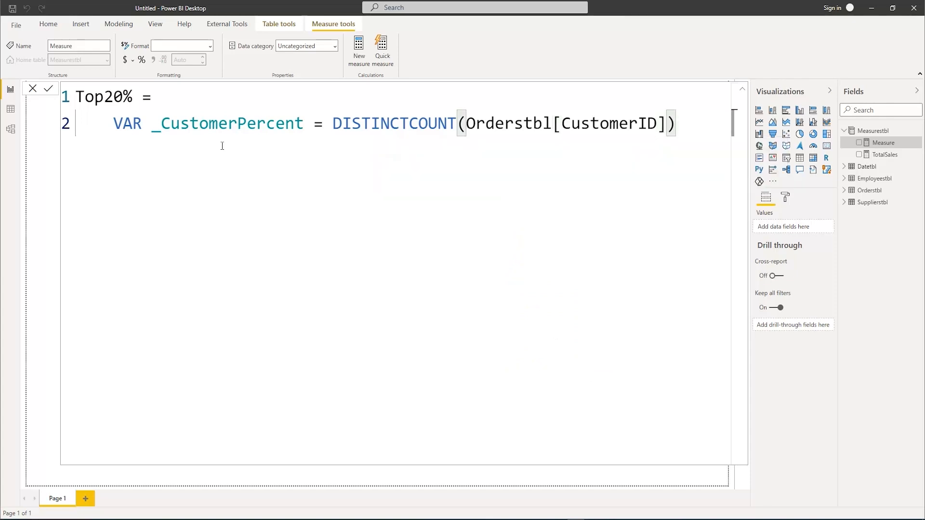
pyautogui.write('*0.2')
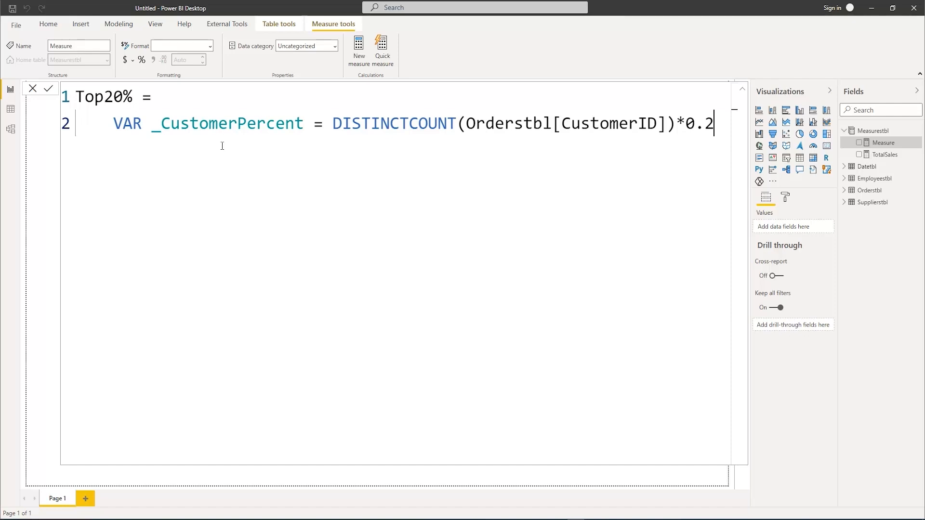
# Add a RETURN line and, on the line below it, begin CALCULATE with [TotalSales] as its expression
pyautogui.hotkey('shift', 'Return')
pyautogui.write('RETURN')
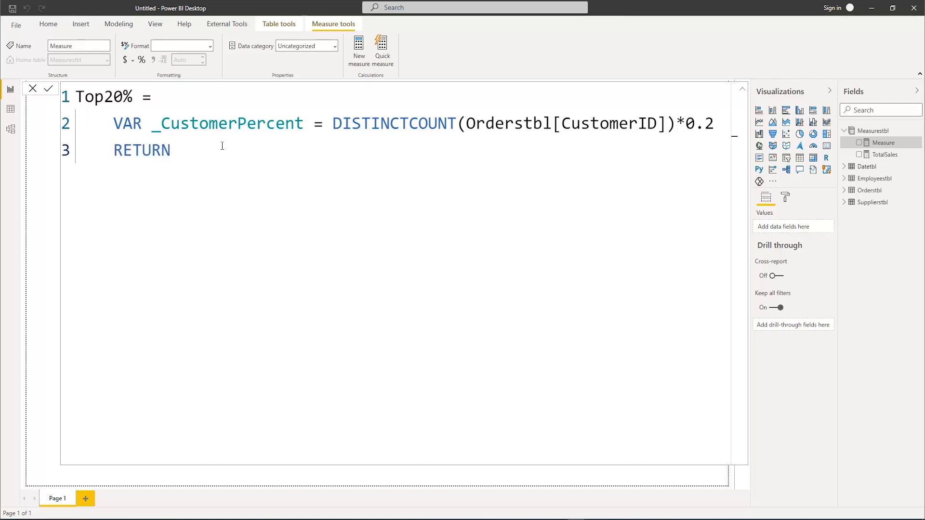
pyautogui.hotkey('shift', 'Return')
pyautogui.write('Cal')
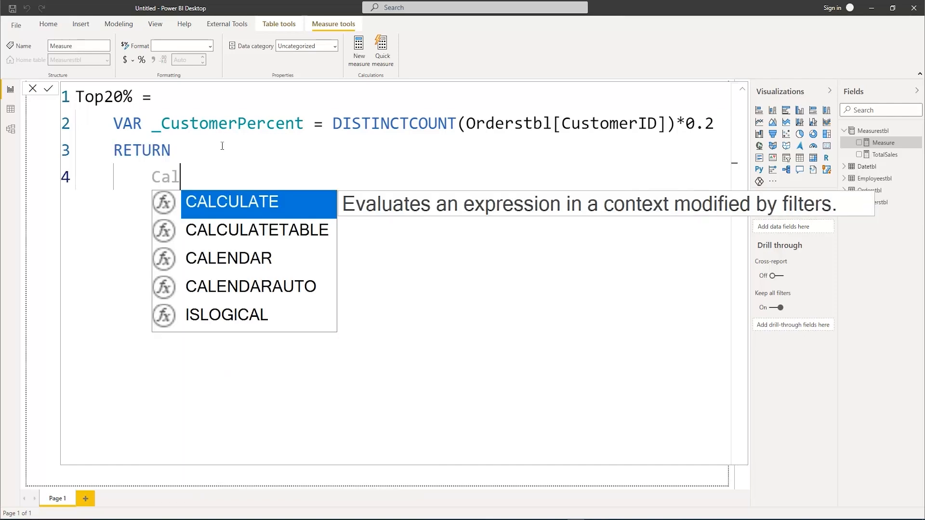
pyautogui.press('Tab')
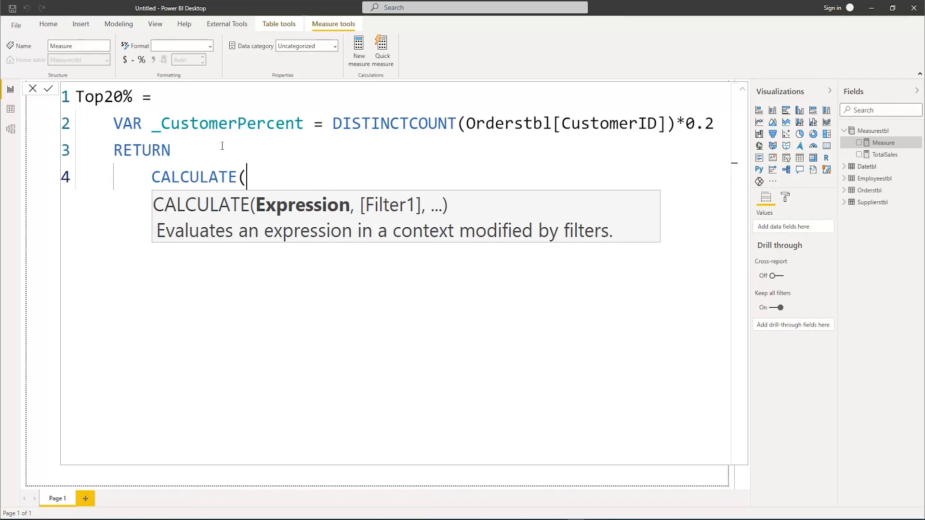
pyautogui.write('Tot')
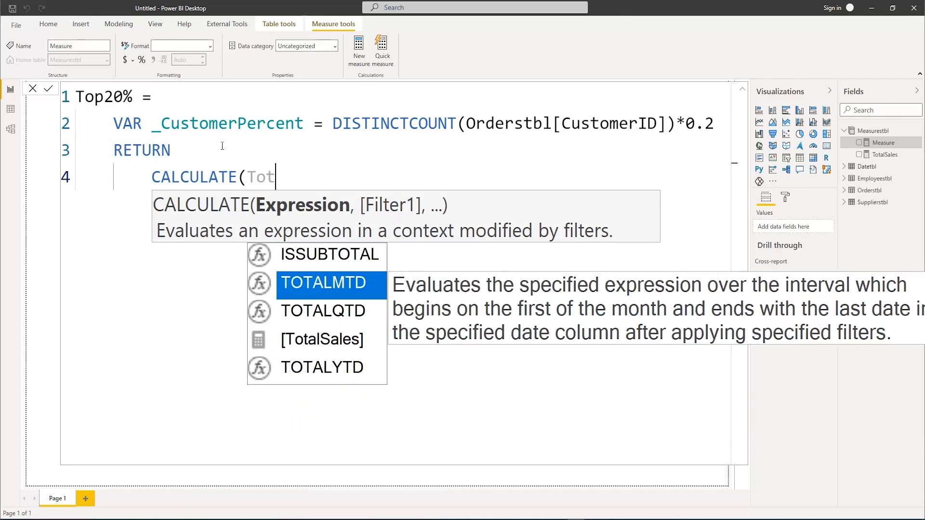
pyautogui.press('Down')
pyautogui.press('Down')
pyautogui.press('Tab')
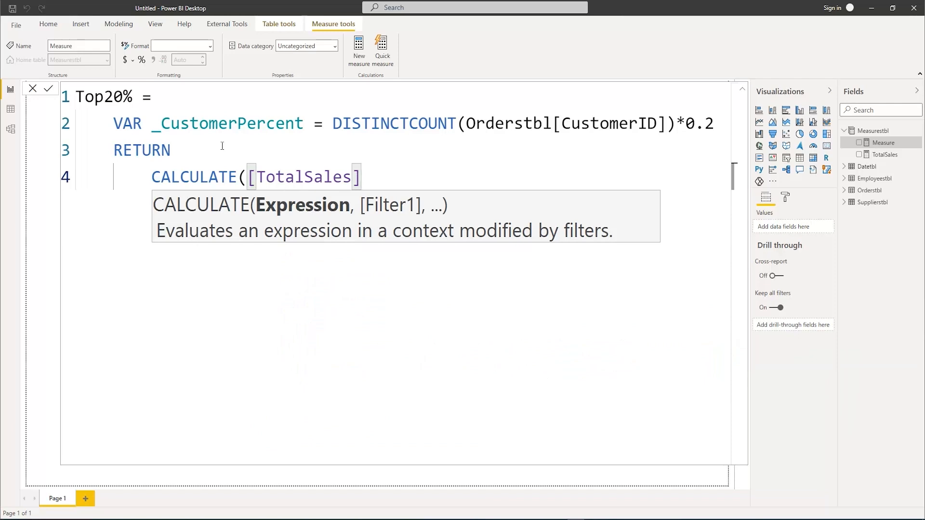
pyautogui.write(',')
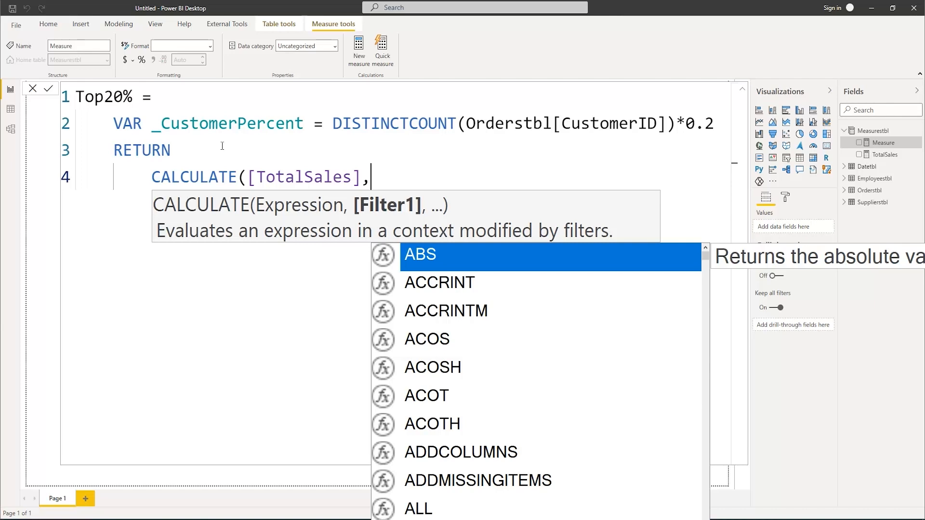
# Add a FILTER argument to CALCULATE with VALUES(Orderstbl[CustomerID]) as its table
pyautogui.write('FIl')
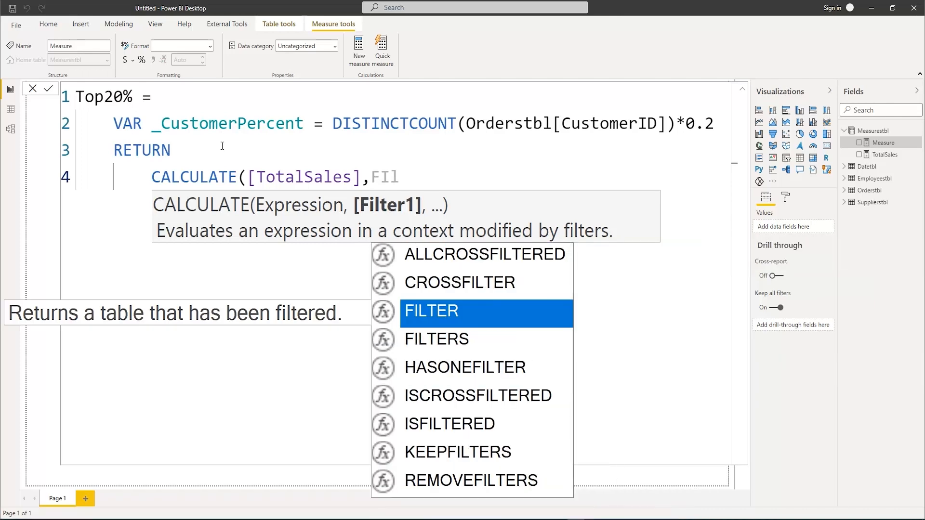
pyautogui.press('Tab')
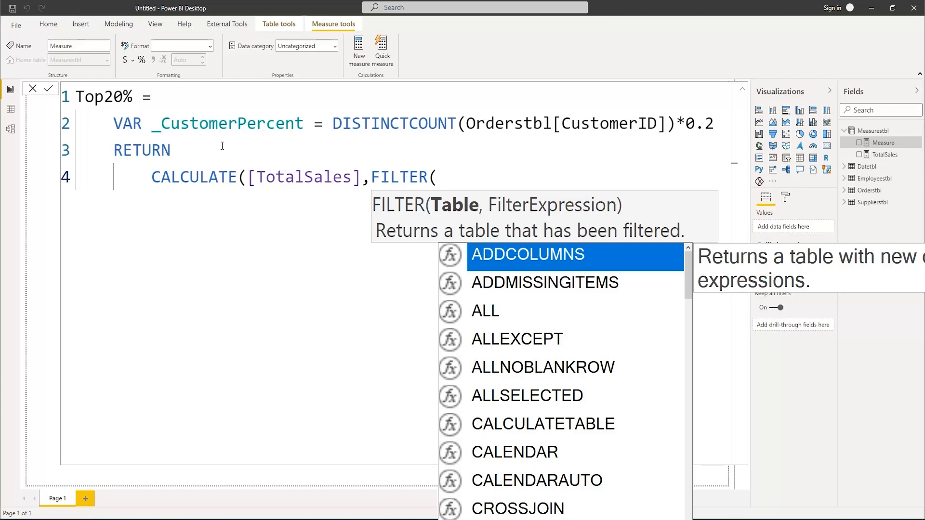
pyautogui.write('Val')
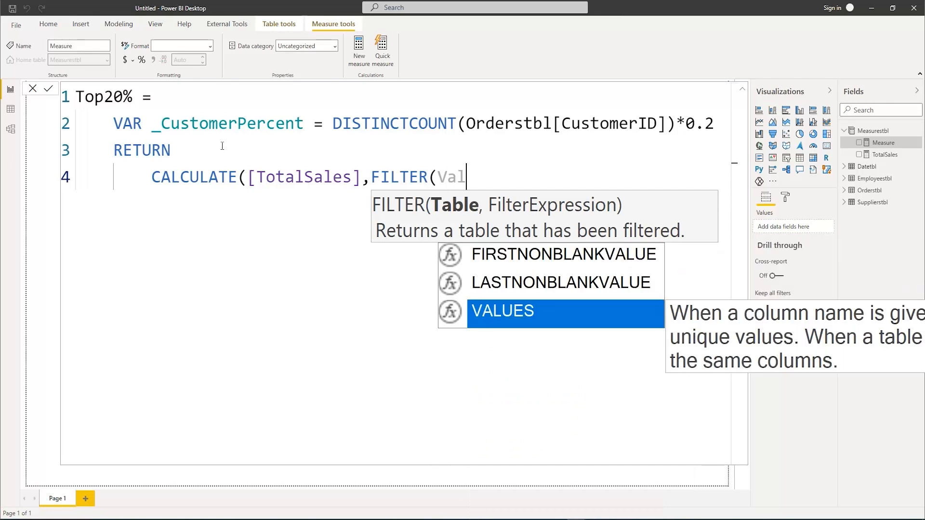
pyautogui.press('Tab')
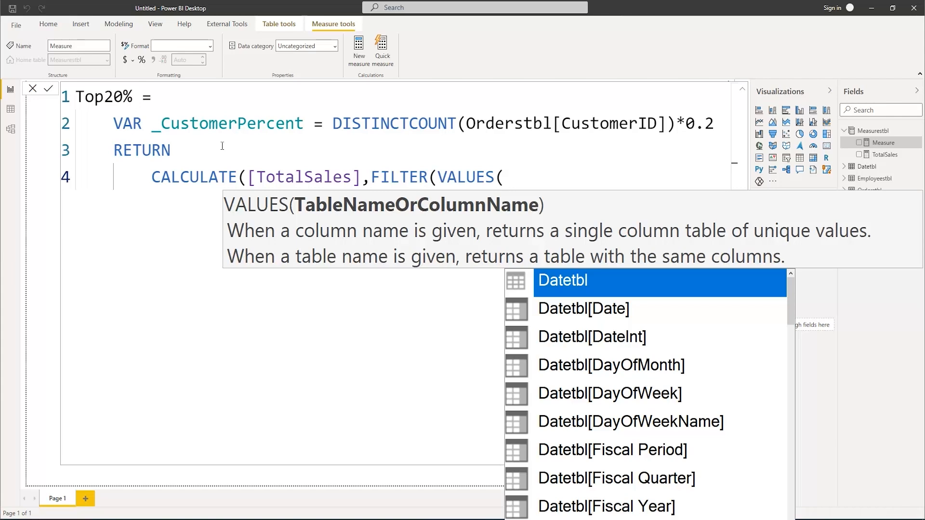
pyautogui.write('C')
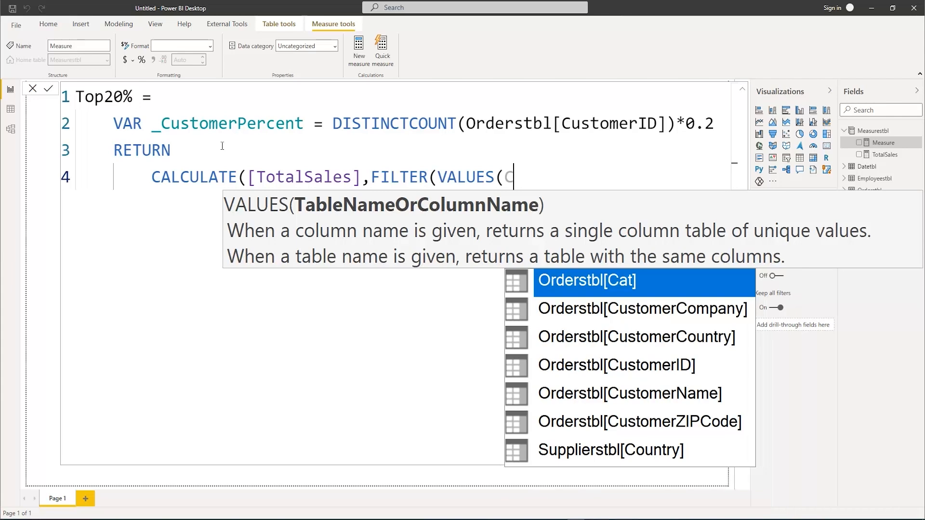
pyautogui.write('us')
pyautogui.press('Down')
pyautogui.press('Down')
pyautogui.press('Tab')
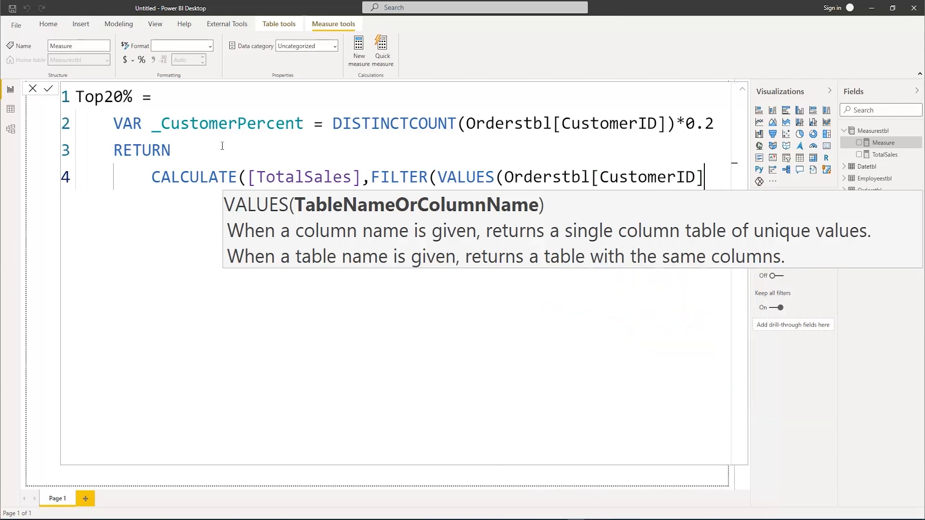
pyautogui.write(')')
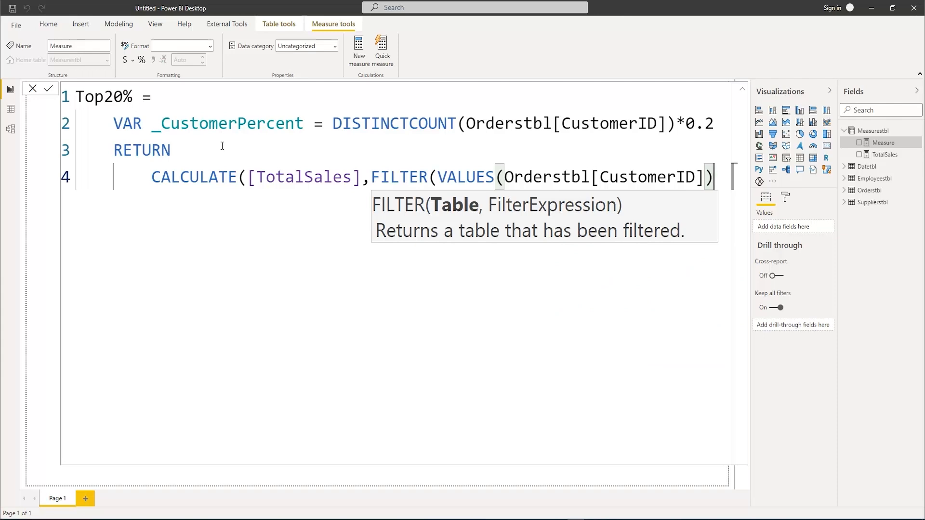
pyautogui.write(',')
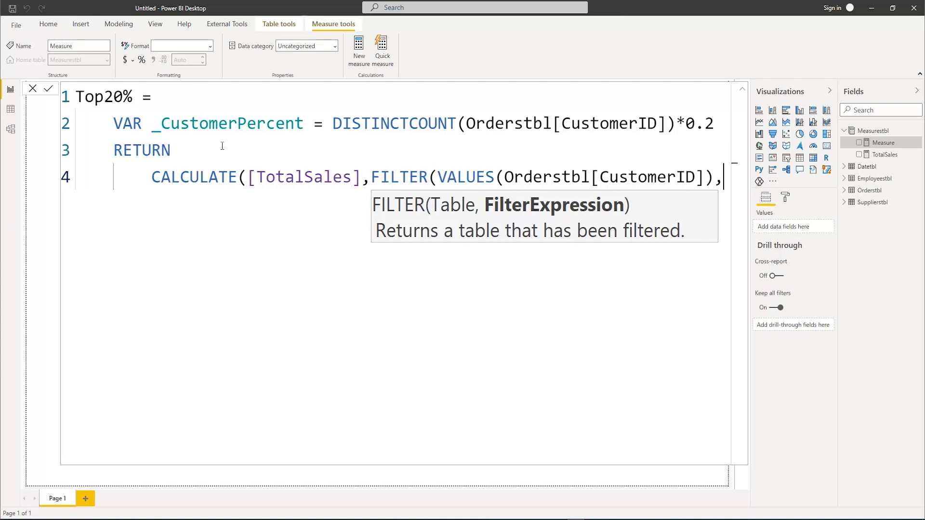
# Begin the FILTER expression with the RANKX function on a new line, indented to align with CALCULATE
pyautogui.hotkey('shift', 'Return')
pyautogui.write('Rank')
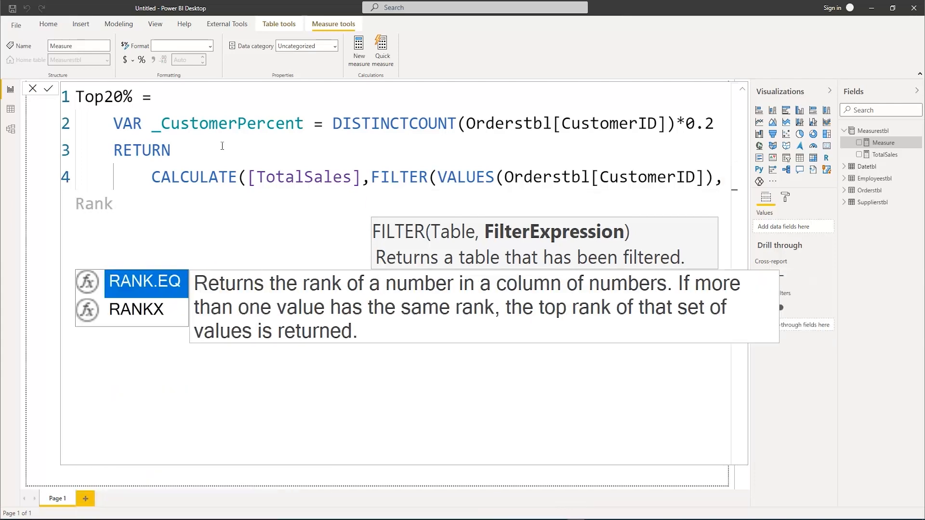
pyautogui.write('X')
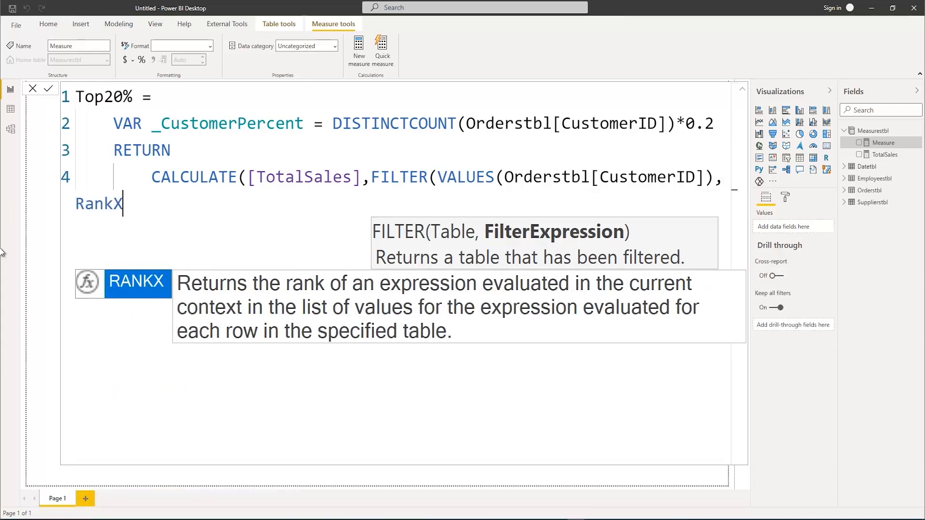
pyautogui.press('Escape')
pyautogui.click(78, 206)
pyautogui.press('Tab')
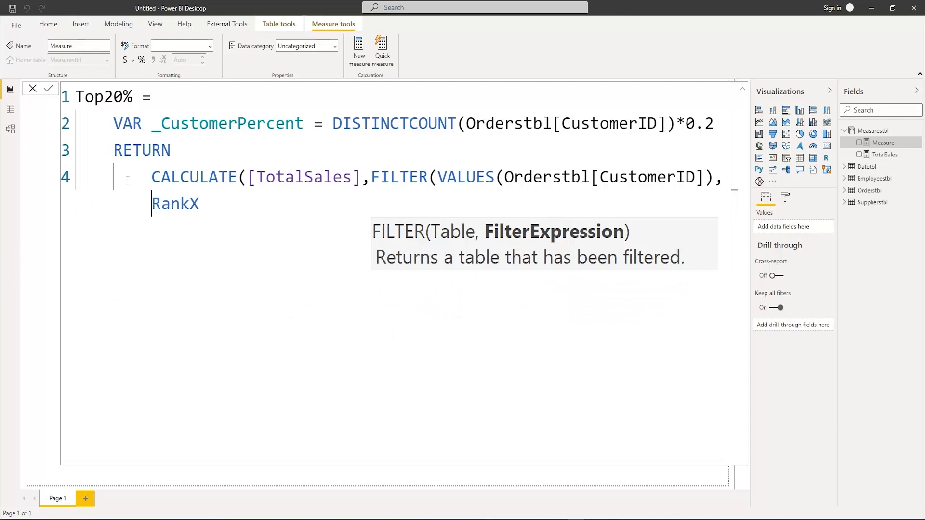
pyautogui.doubleClick(221, 204)
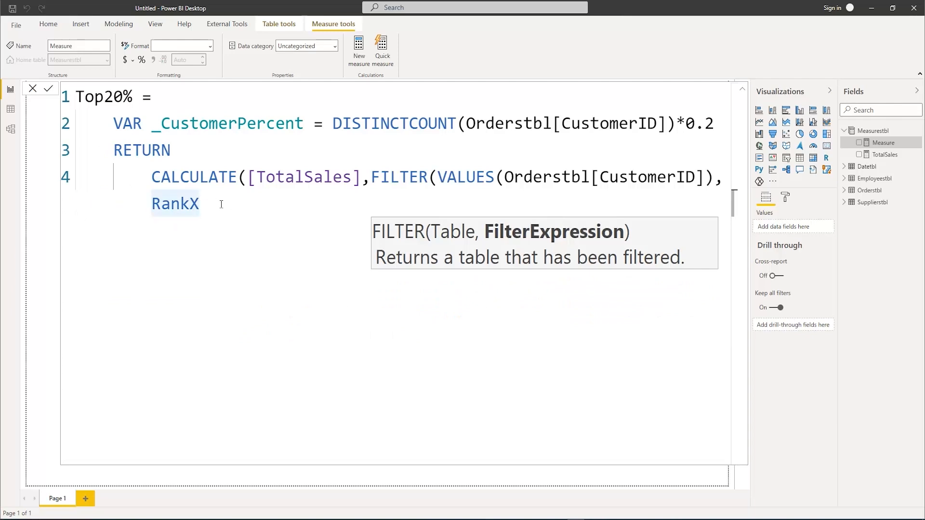
pyautogui.write('Rank')
pyautogui.press('Down')
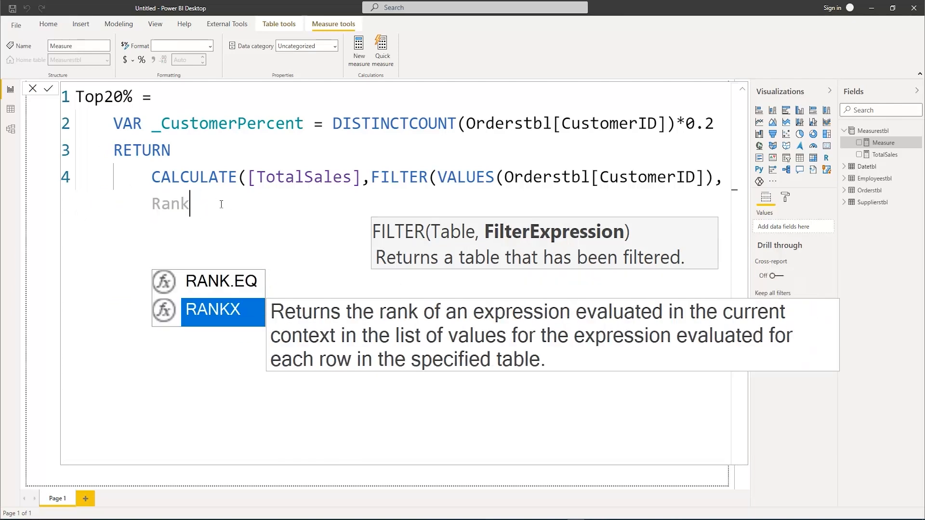
pyautogui.press('Tab')
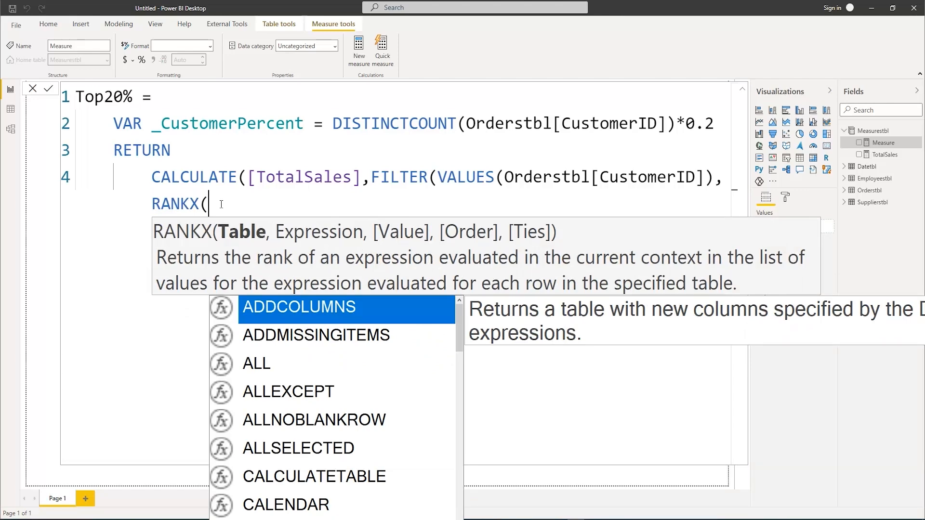
# Supply VALUES(Orderstbl[CustomerID]) as the table argument of RANKX
pyautogui.write('Value')
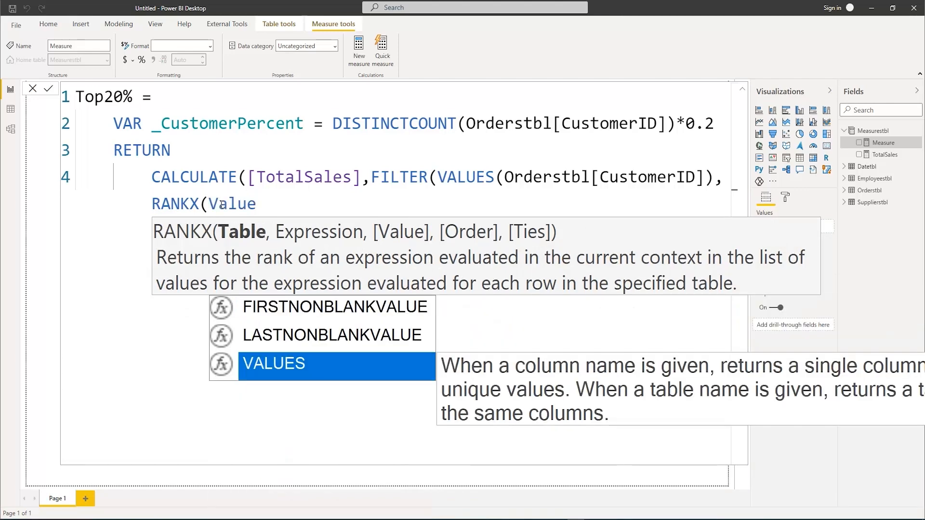
pyautogui.press('Tab')
pyautogui.write('Cus')
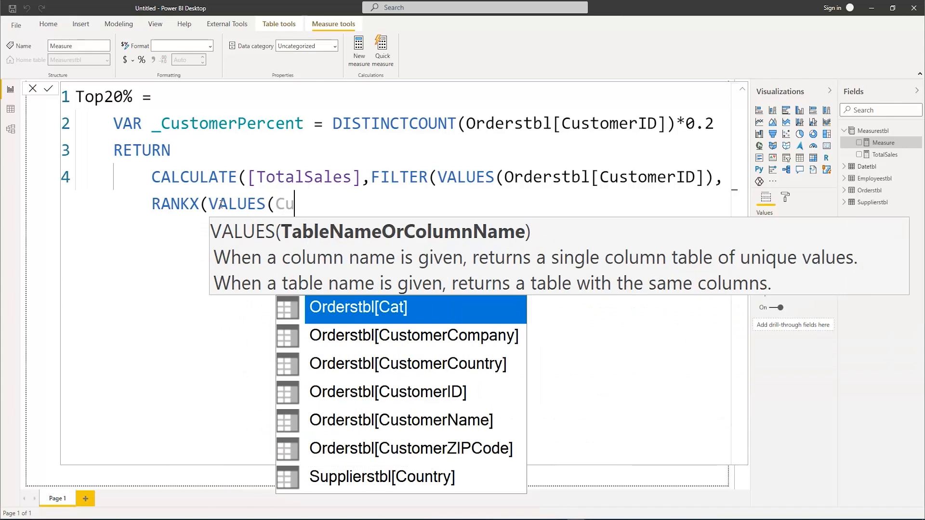
pyautogui.press('Down')
pyautogui.press('Down')
pyautogui.press('Tab')
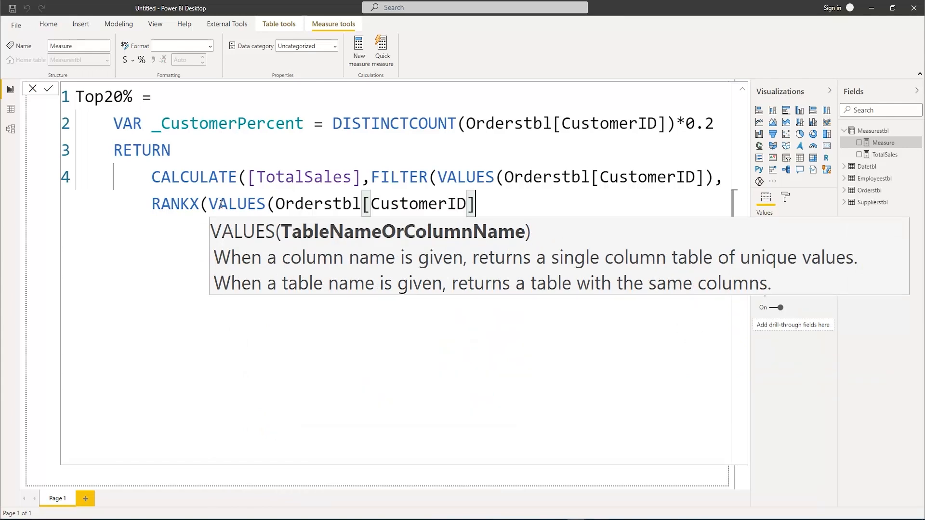
pyautogui.write(')')
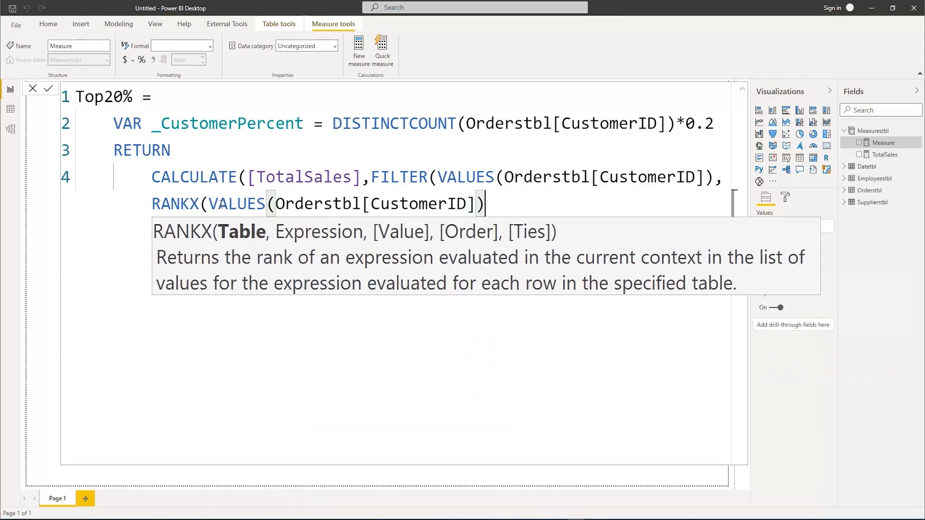
pyautogui.write(',Tota')
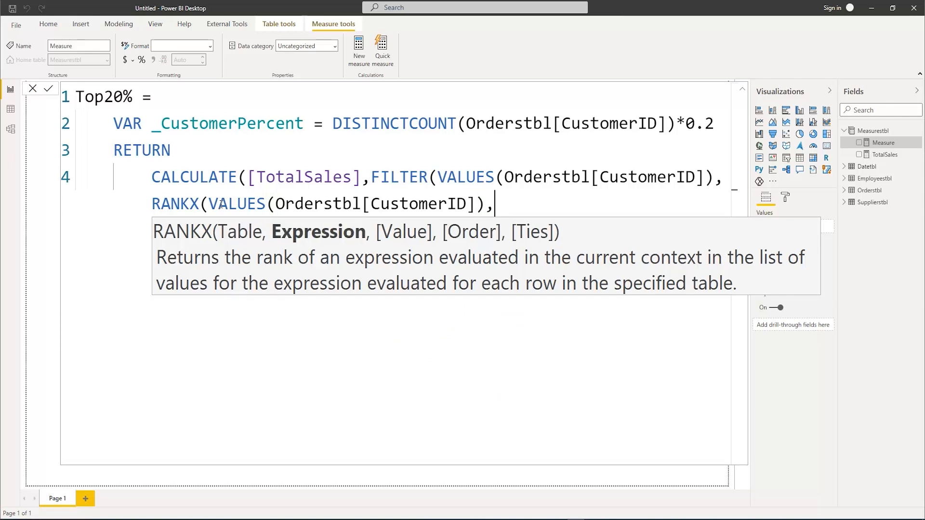
# Complete RANKX with [TotalSales] as its expression, a skipped value argument and DESC as the order
pyautogui.press('Down')
pyautogui.press('Down')
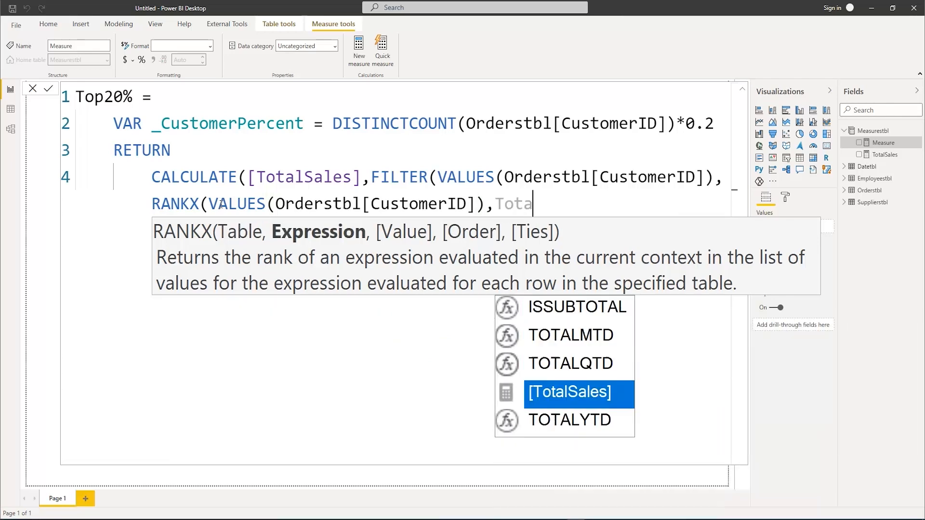
pyautogui.press('Tab')
pyautogui.write(',,')
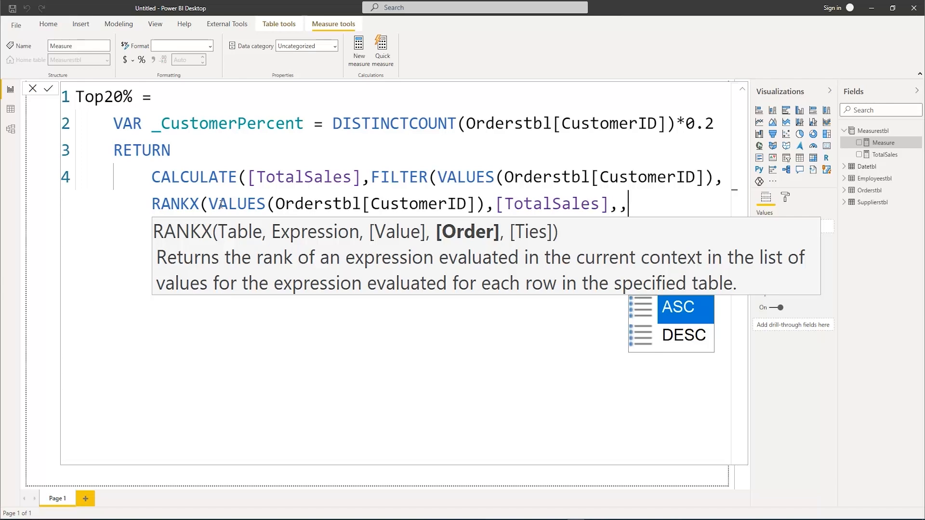
pyautogui.press('BackSpace')
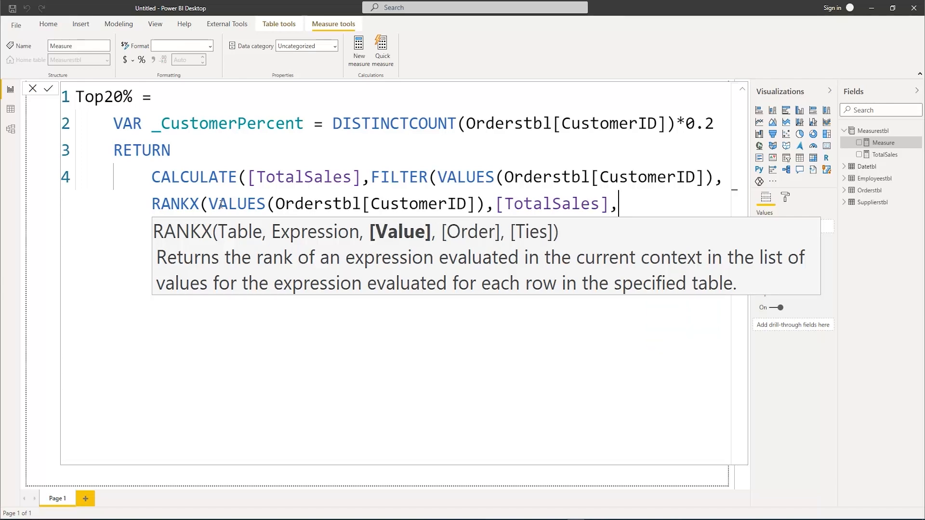
pyautogui.write(',D')
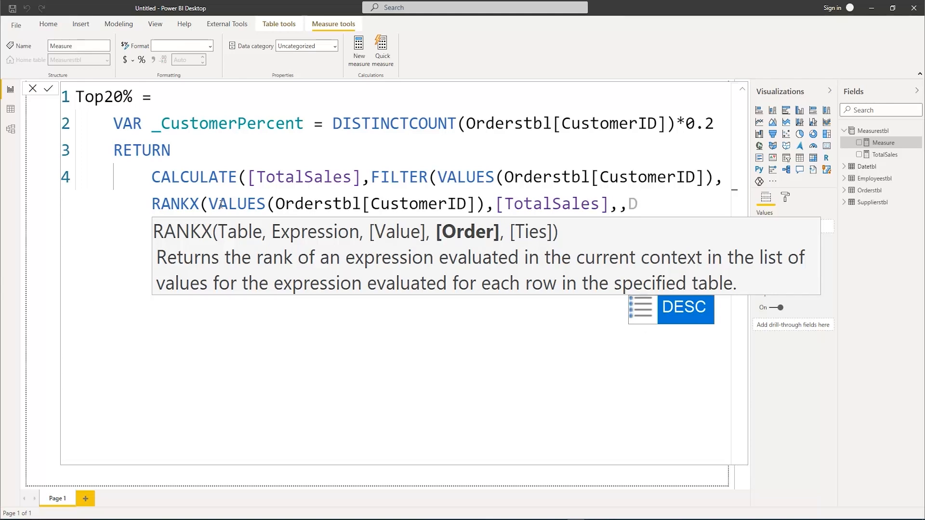
pyautogui.press('Tab')
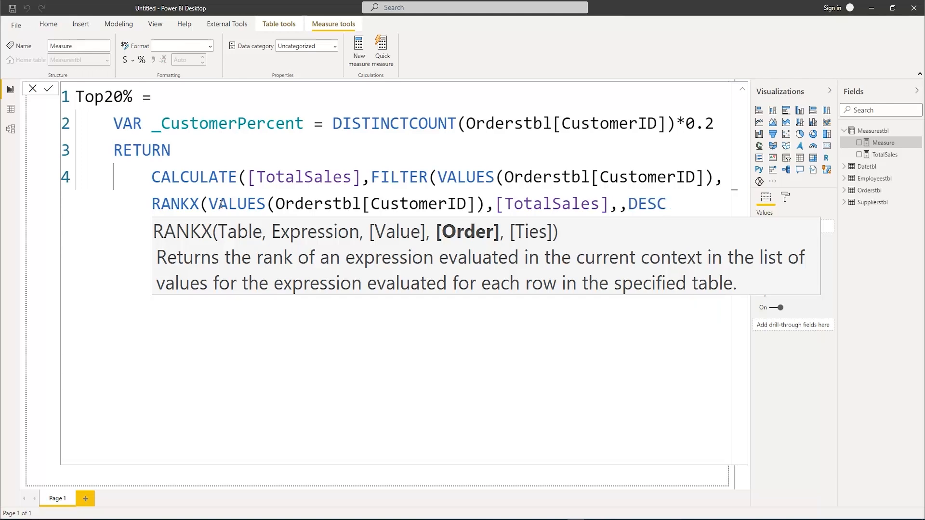
pyautogui.write(')')
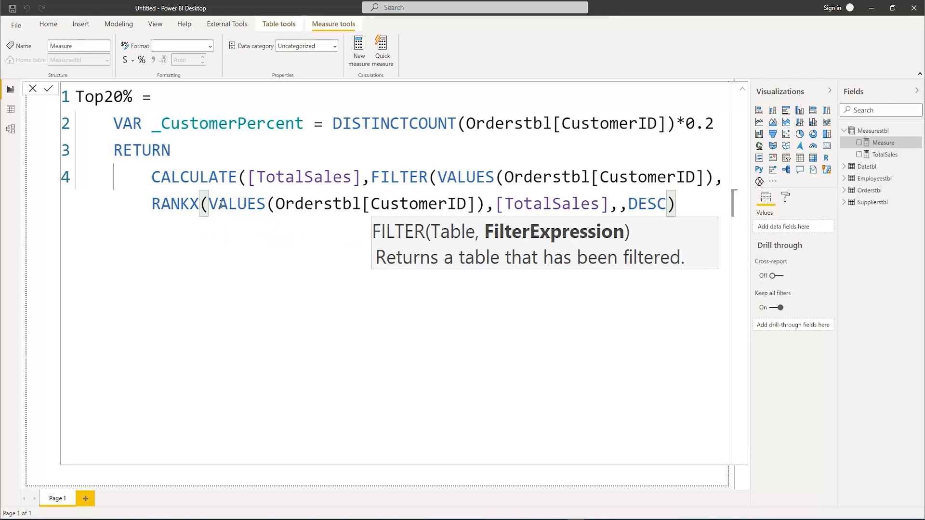
# Compare the rank with <=_CustomerPercent on a new line, close FILTER and CALCULATE, then commit the Top20% measure and collapse the formula editor
pyautogui.press('Return')
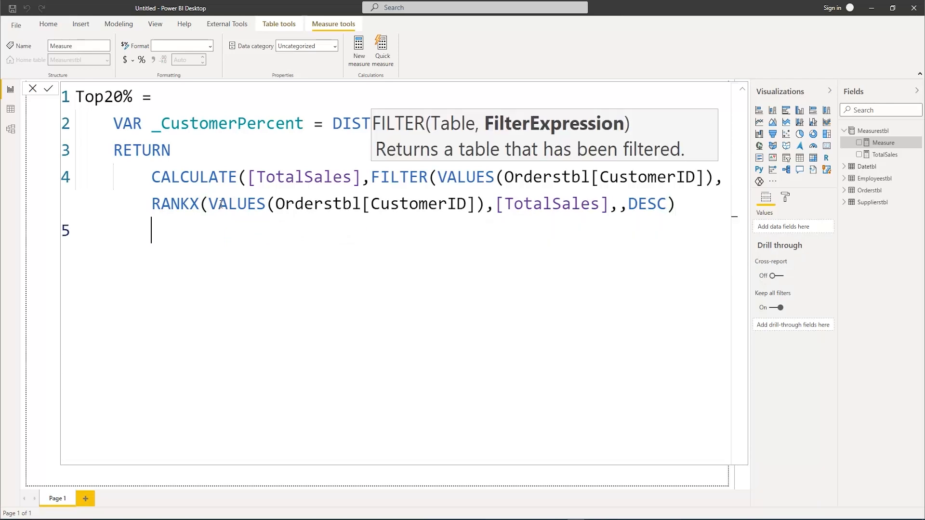
pyautogui.write('<=')
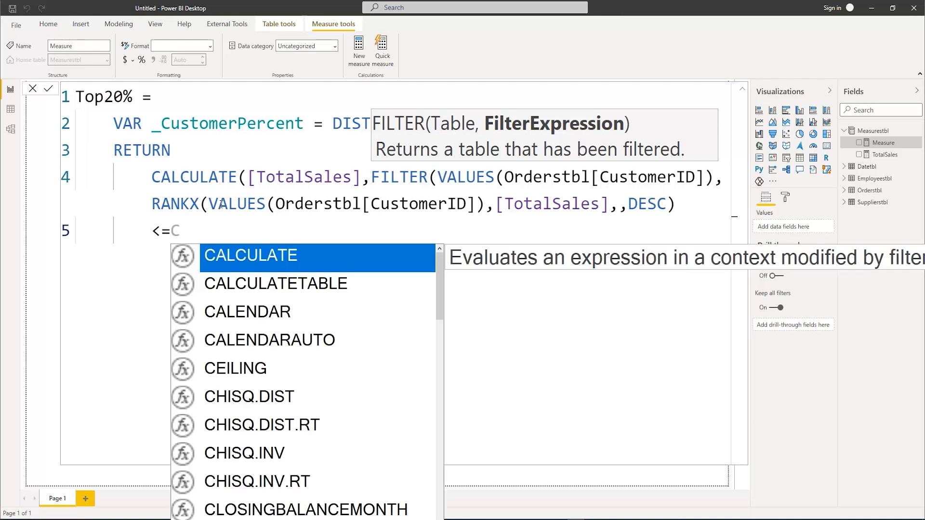
pyautogui.write('_C')
pyautogui.press('Tab')
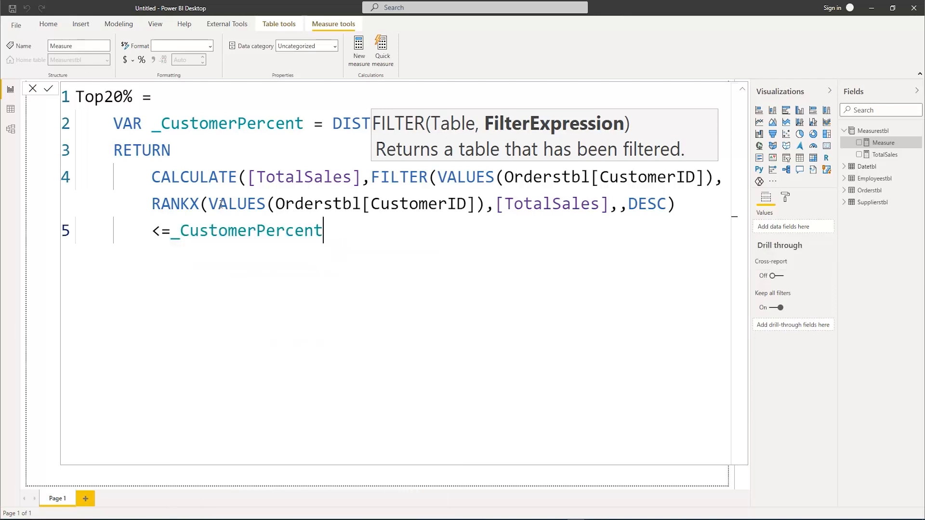
pyautogui.write(')')
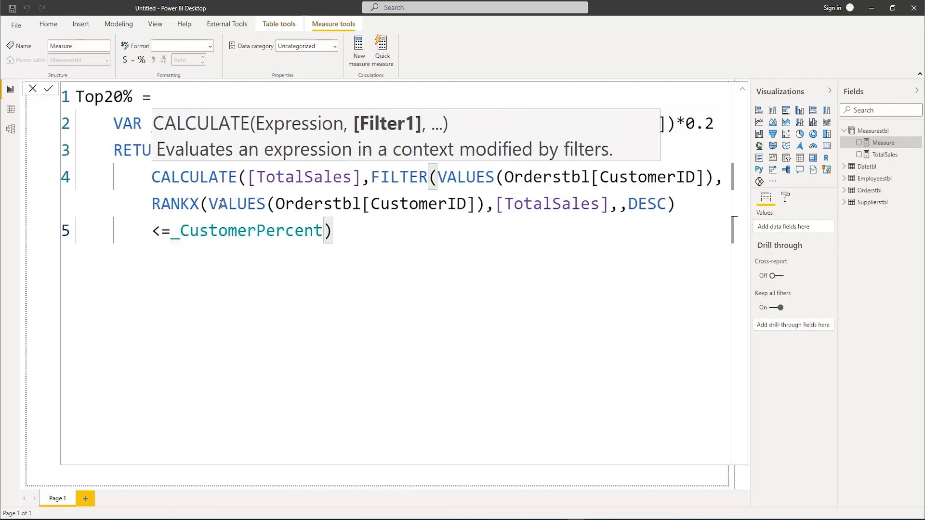
pyautogui.write(')')
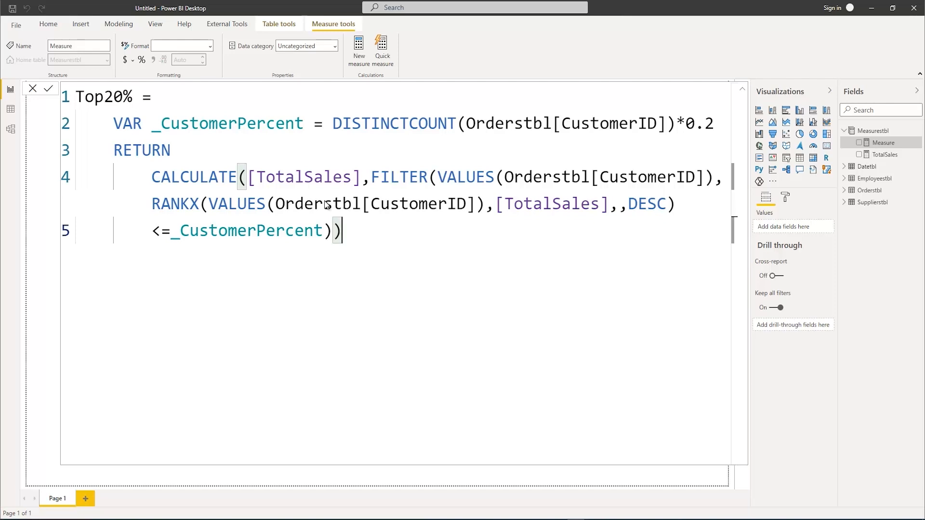
pyautogui.press('Return')
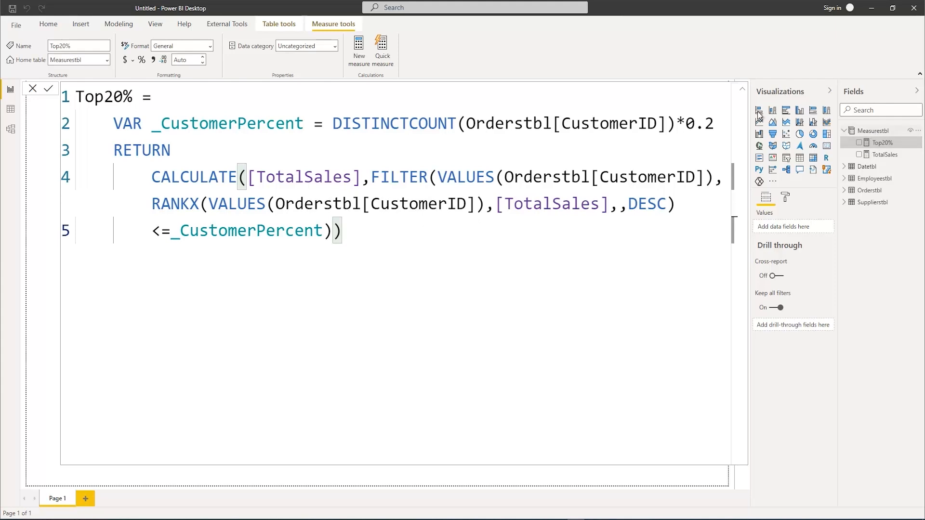
pyautogui.click(743, 92)
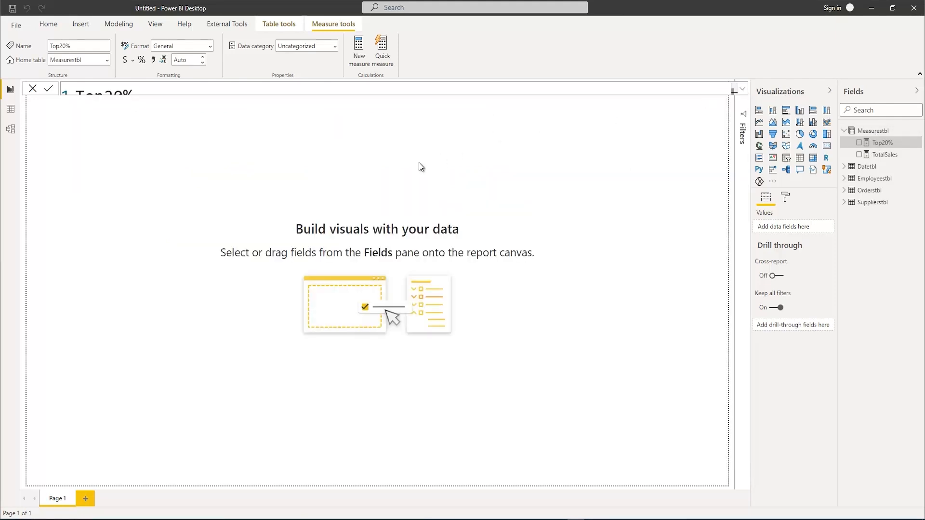
# Create a column chart of TotalSales and Top20%, move it away from the page corner and widen it
pyautogui.click(859, 155)
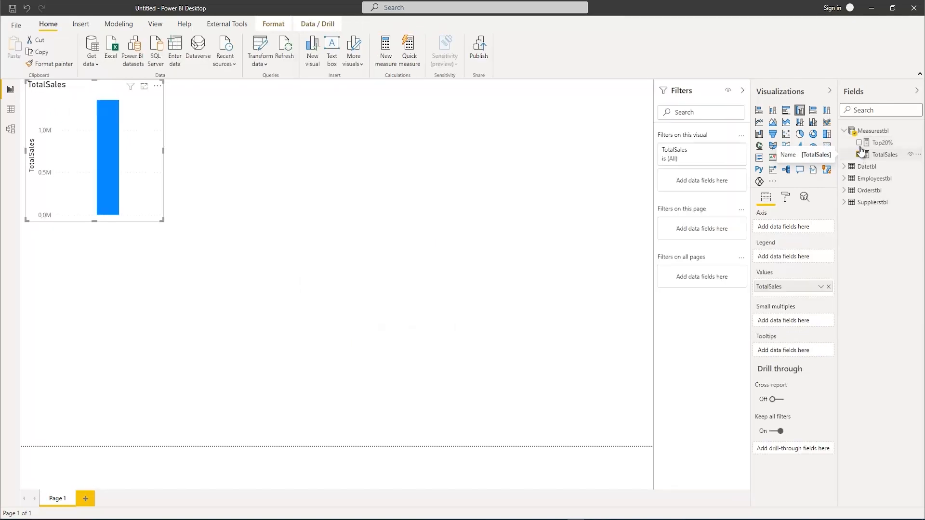
pyautogui.click(859, 143)
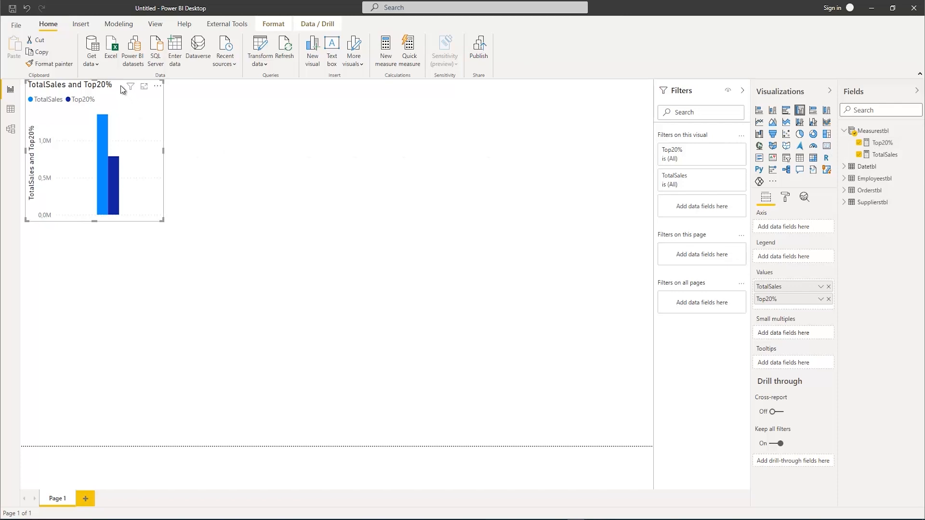
pyautogui.moveTo(121, 85); pyautogui.dragTo(154, 136)
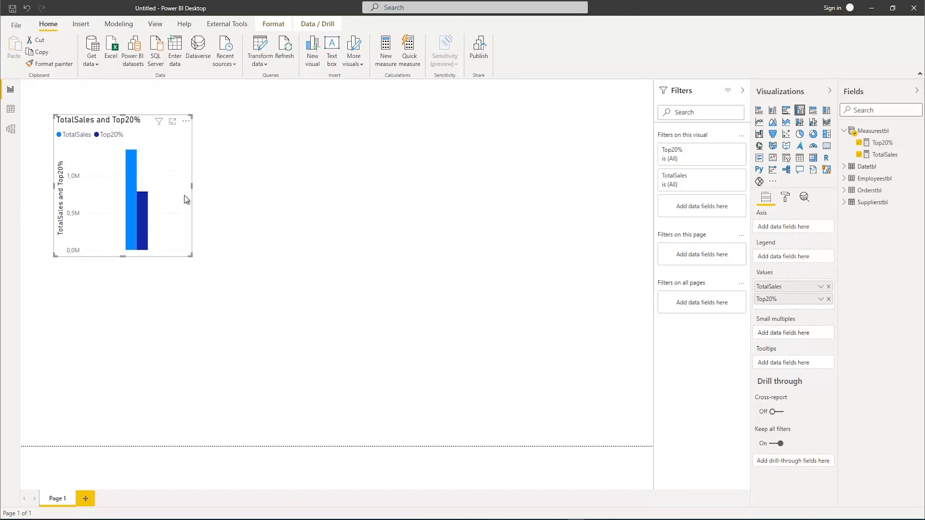
pyautogui.moveTo(192, 186); pyautogui.dragTo(305, 187)
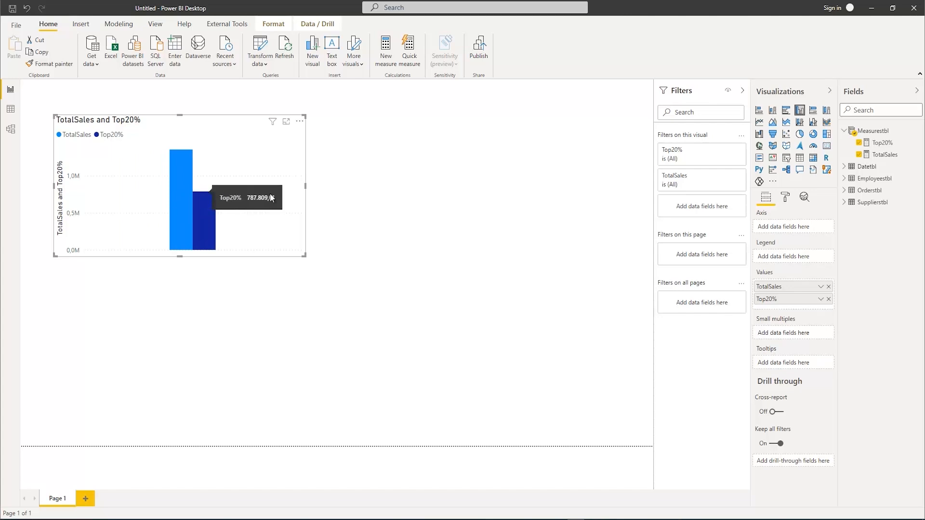
# Turn on the column chart's data labels and widen the chart further
pyautogui.click(784, 197)
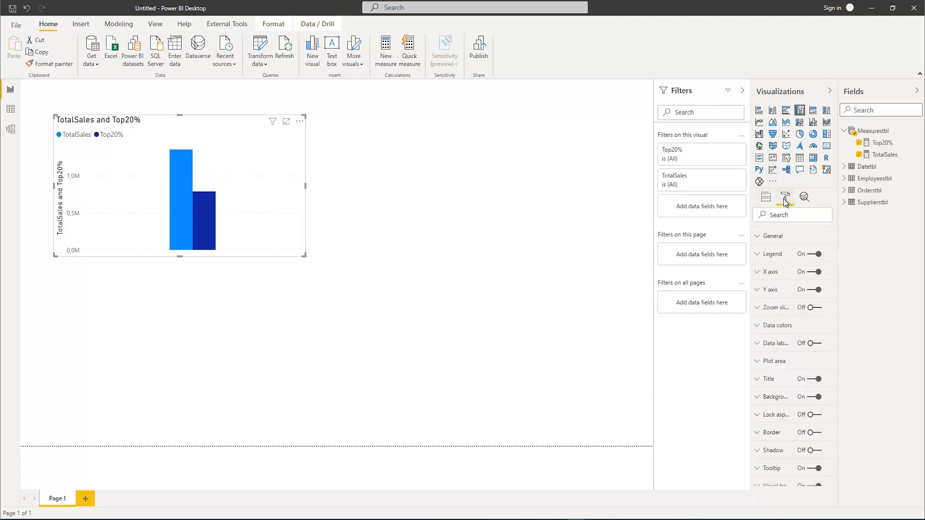
pyautogui.click(813, 342)
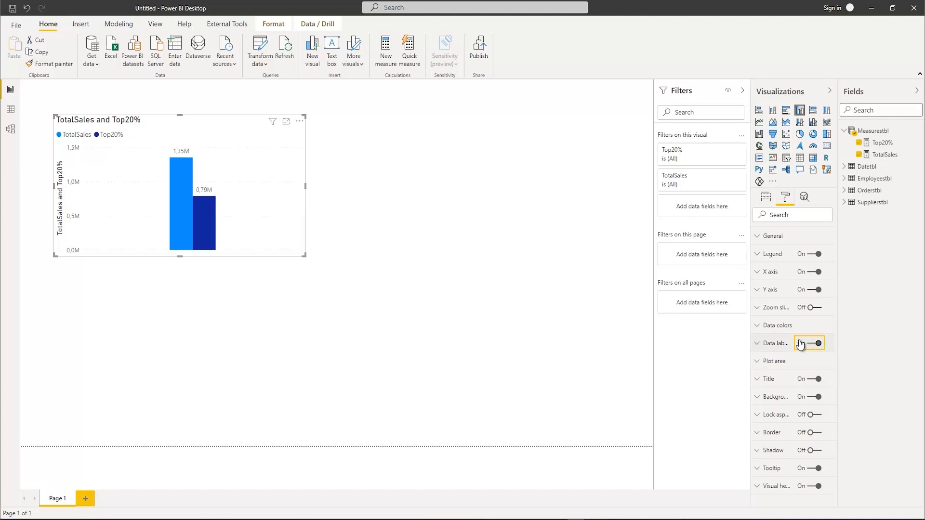
pyautogui.moveTo(308, 255); pyautogui.dragTo(348, 255)
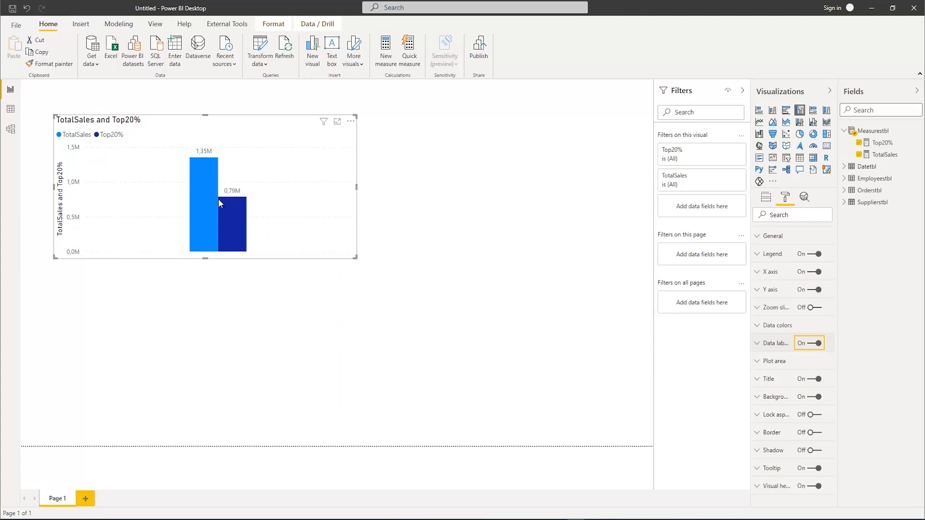
pyautogui.moveTo(232, 200)
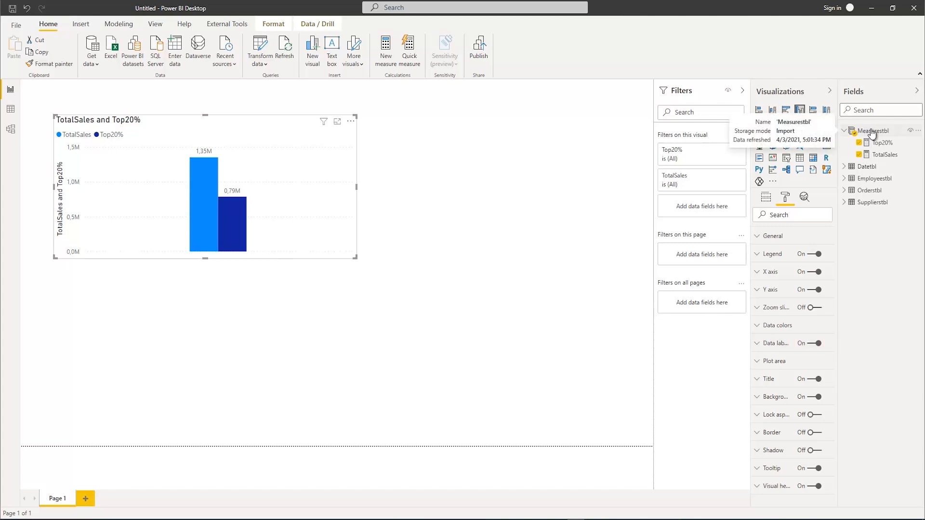
# Add a new measure to Measurestbl, name it ParetoTest and start a second line for its formula
pyautogui.rightClick(872, 132)
pyautogui.click(830, 139)
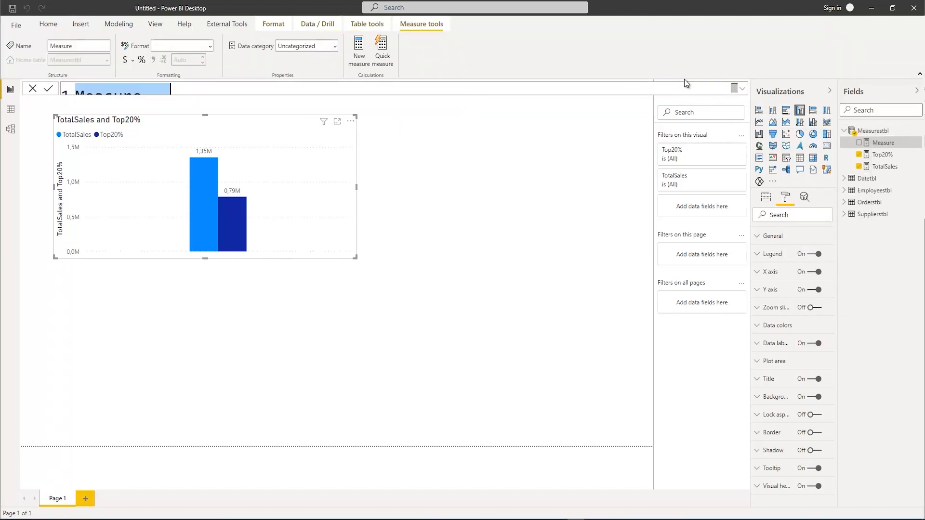
pyautogui.click(742, 89)
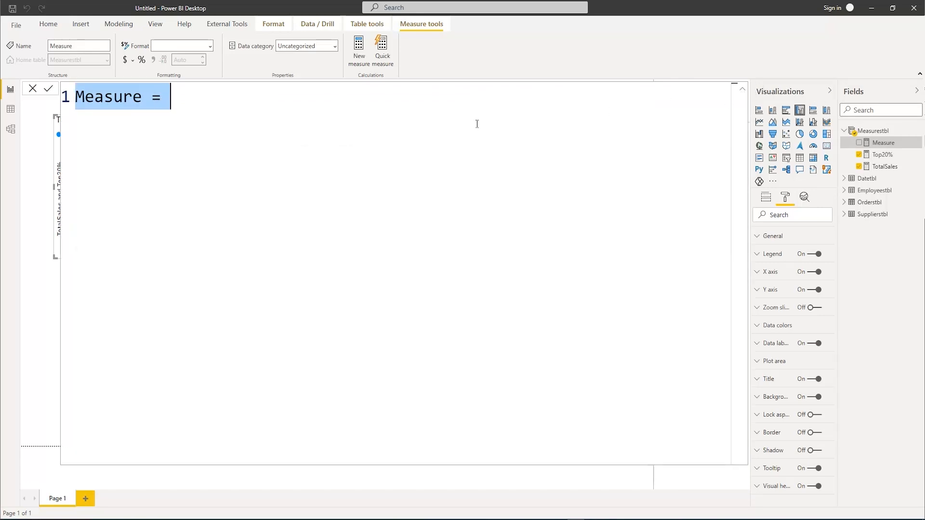
pyautogui.write('I')
pyautogui.press('BackSpace')
pyautogui.write('Pare')
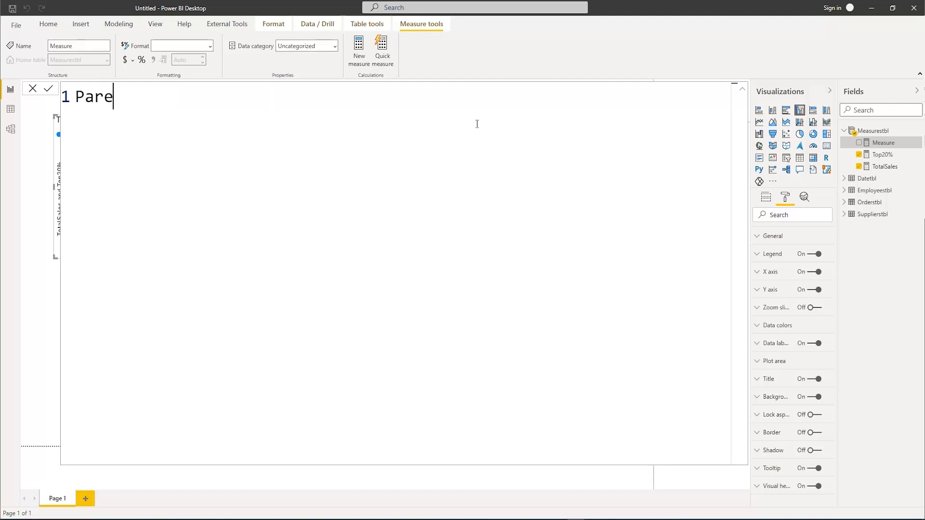
pyautogui.write('toTrue?')
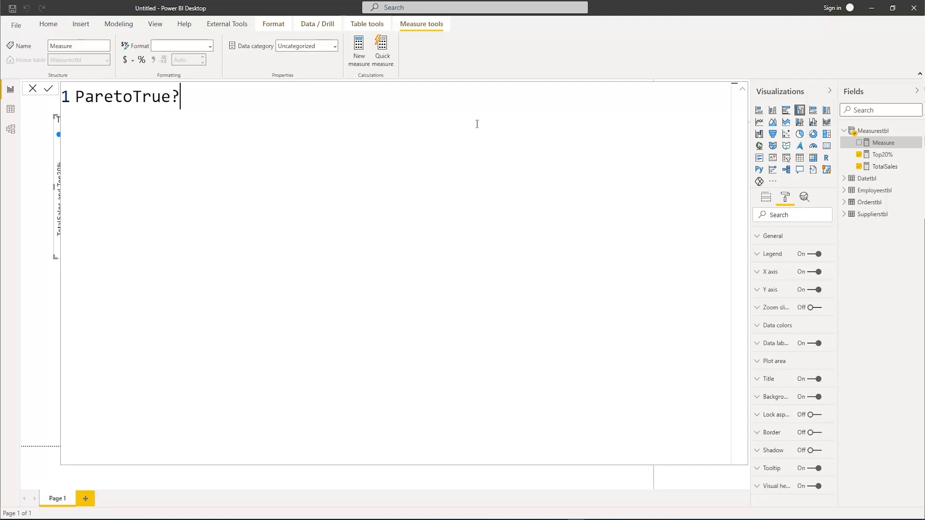
pyautogui.press('BackSpace')
pyautogui.press('BackSpace')
pyautogui.press('BackSpace')
pyautogui.press('BackSpace')
pyautogui.write('est =')
pyautogui.hotkey('shift', 'Return')
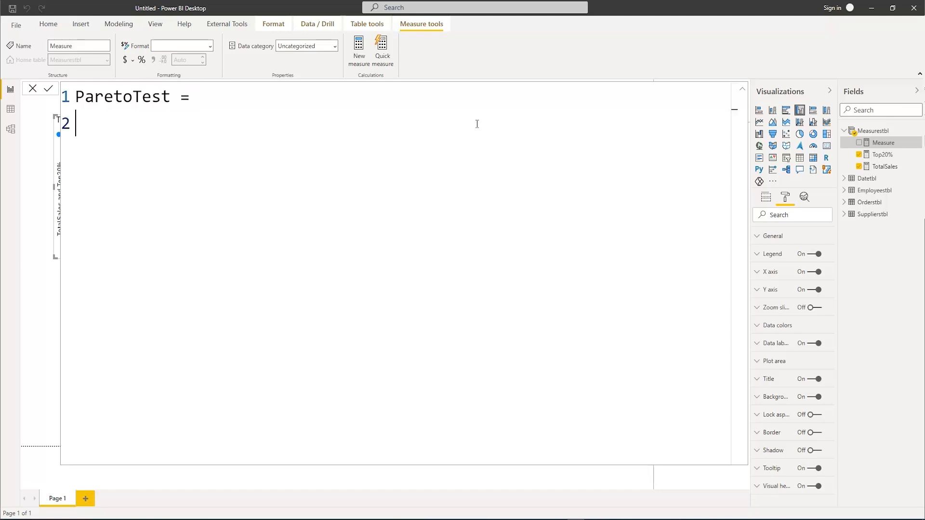
# Begin the ParetoTest formula with DIVIDE, using the [Top20%] measure as the numerator
pyautogui.press('Tab')
pyautogui.write('Div')
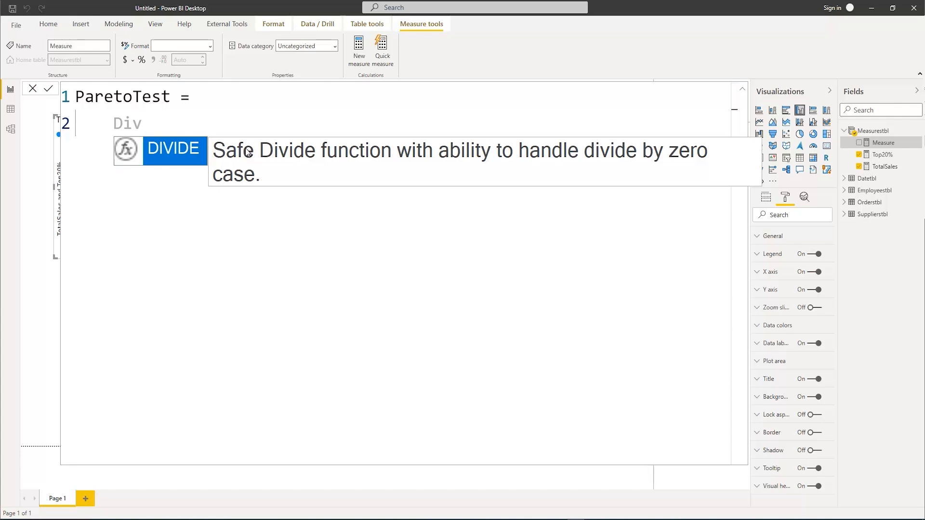
pyautogui.write('q')
pyautogui.press('BackSpace')
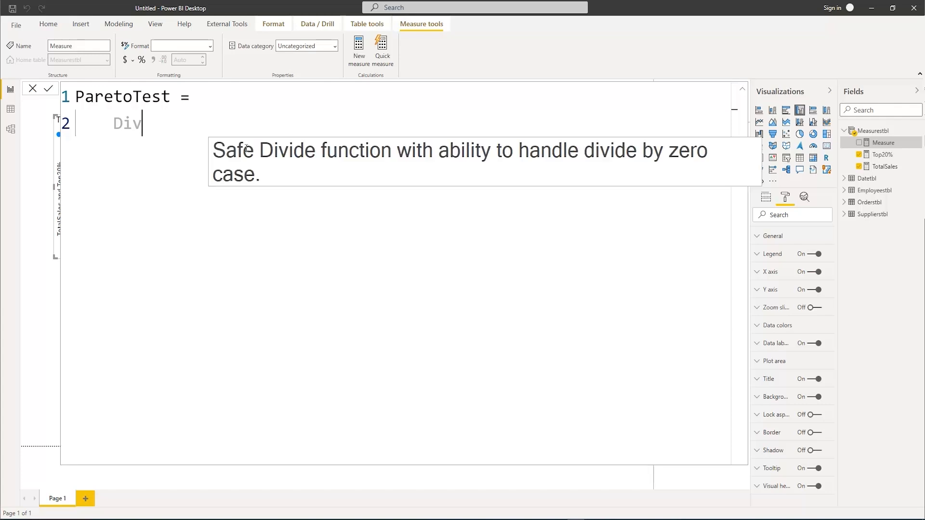
pyautogui.press('Tab')
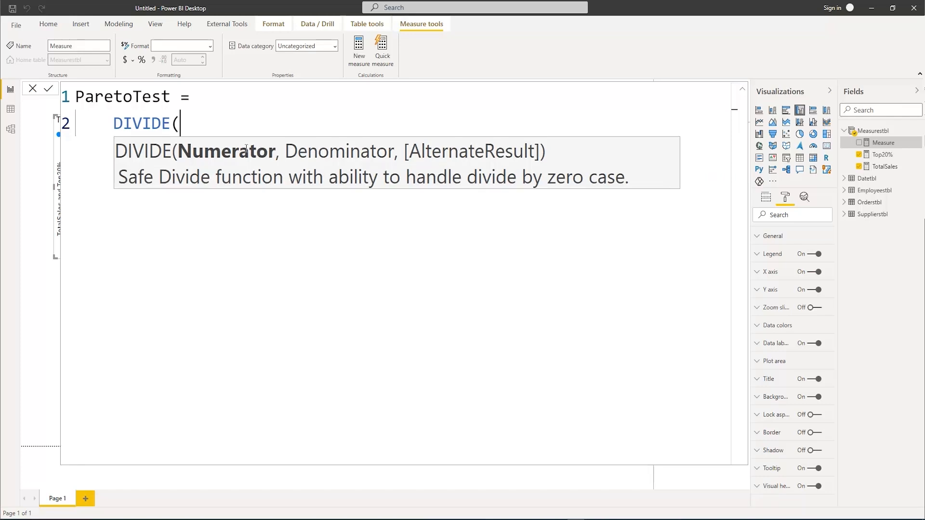
pyautogui.write('TO')
pyautogui.press('Down')
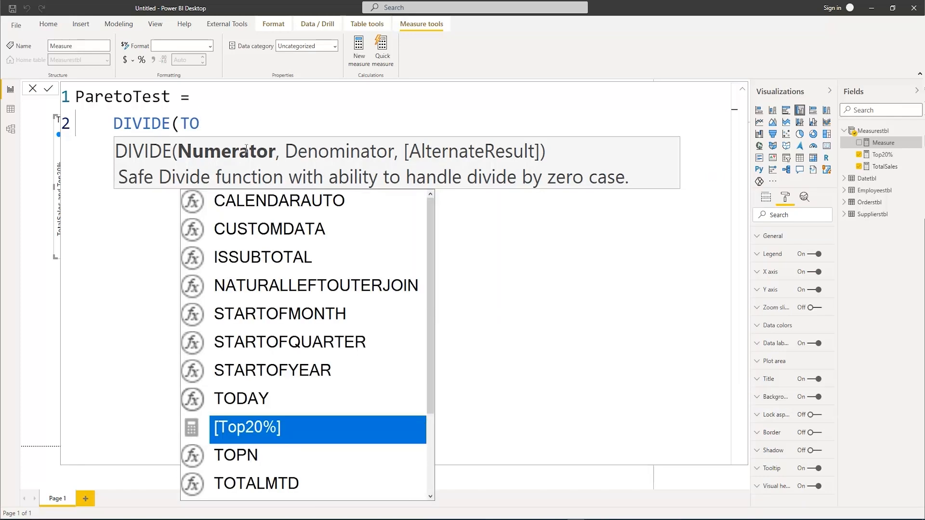
pyautogui.press('Tab')
pyautogui.write(',')
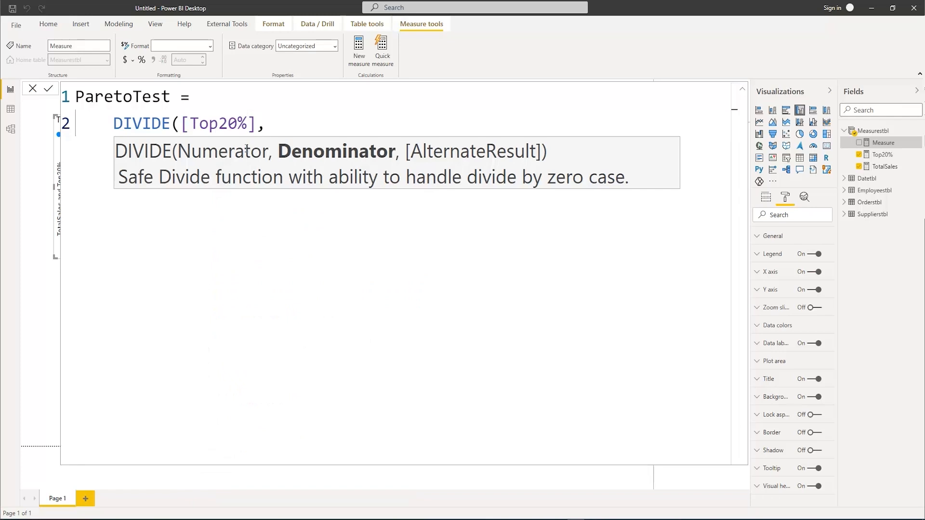
pyautogui.write('[Tota')
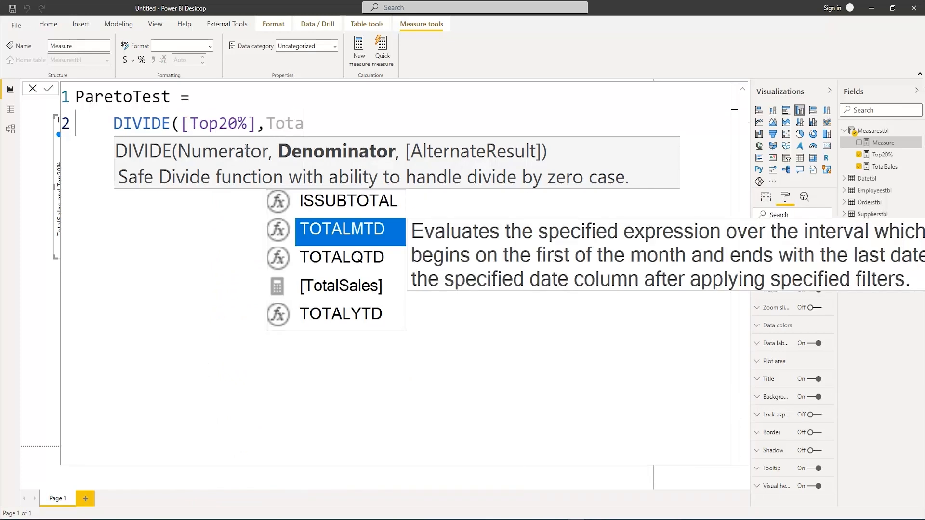
# Set [TotalSales] as the DIVIDE denominator and open a text string for the alternate result
pyautogui.press('Down')
pyautogui.press('Down')
pyautogui.press('Tab')
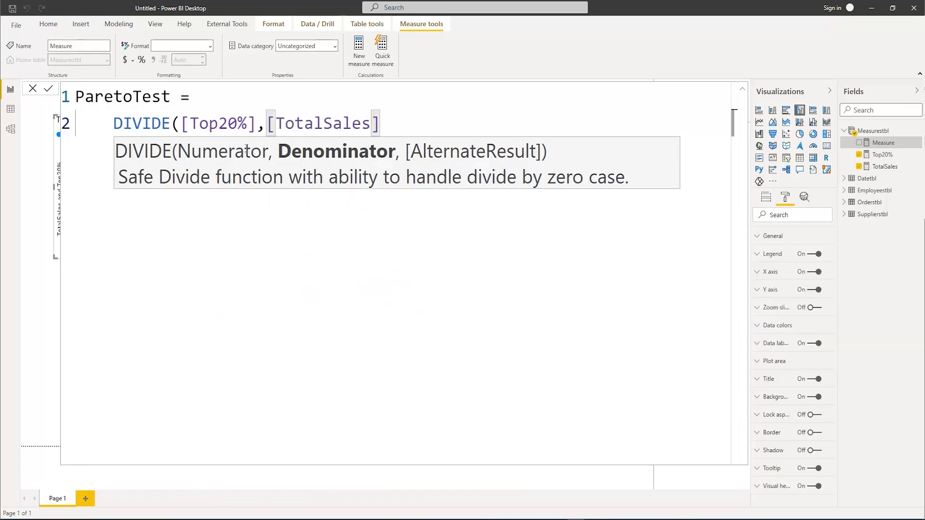
pyautogui.write(',')
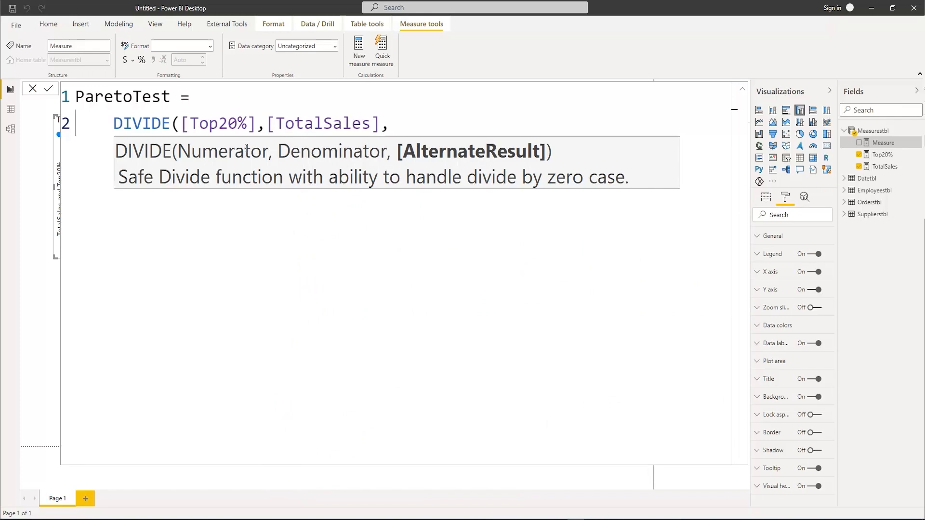
pyautogui.write('"')
pyautogui.write('e')
pyautogui.press('BackSpace')
pyautogui.write('error or')
pyautogui.press('BackSpace')
pyautogui.write('c')
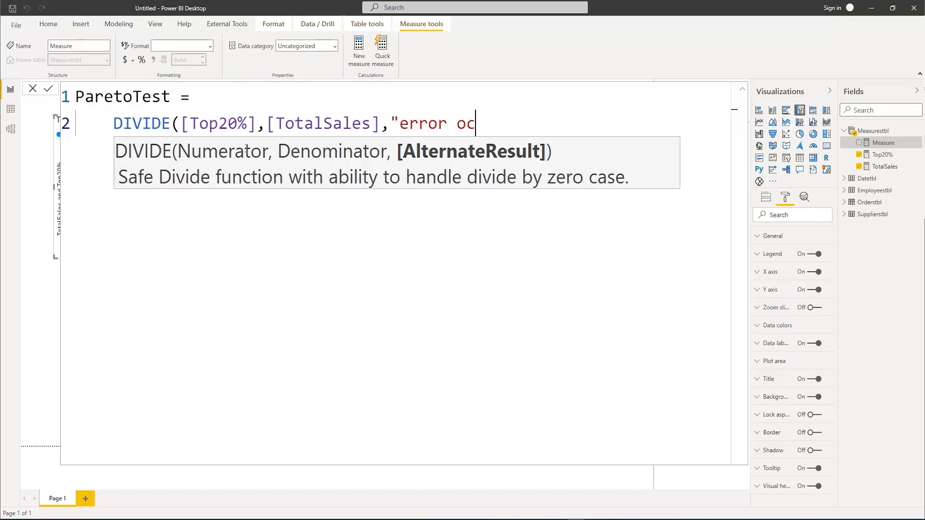
pyautogui.hotkey('ctrl', 'BackSpace')
pyautogui.hotkey('ctrl', 'BackSpace')
# Enter "not available" as the alternate result, close DIVIDE, then commit the ParetoTest measure and collapse the formula editor
pyautogui.write('n')
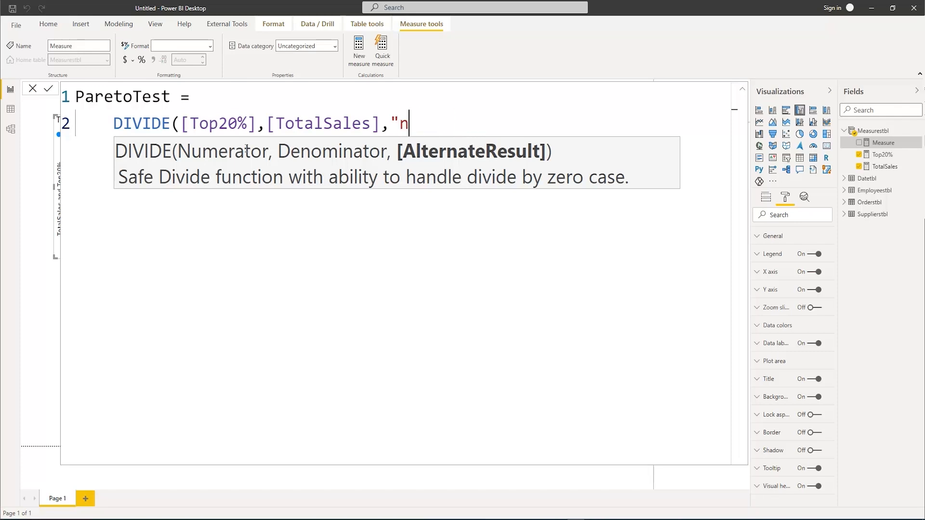
pyautogui.write('ot availabl')
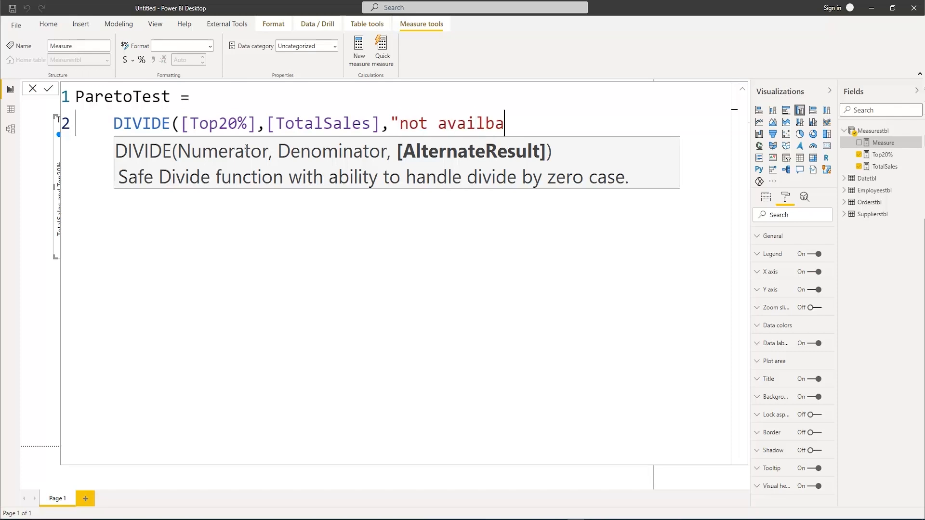
pyautogui.press('BackSpace')
pyautogui.press('BackSpace')
pyautogui.write('l')
pyautogui.press('BackSpace')
pyautogui.write('ble")')
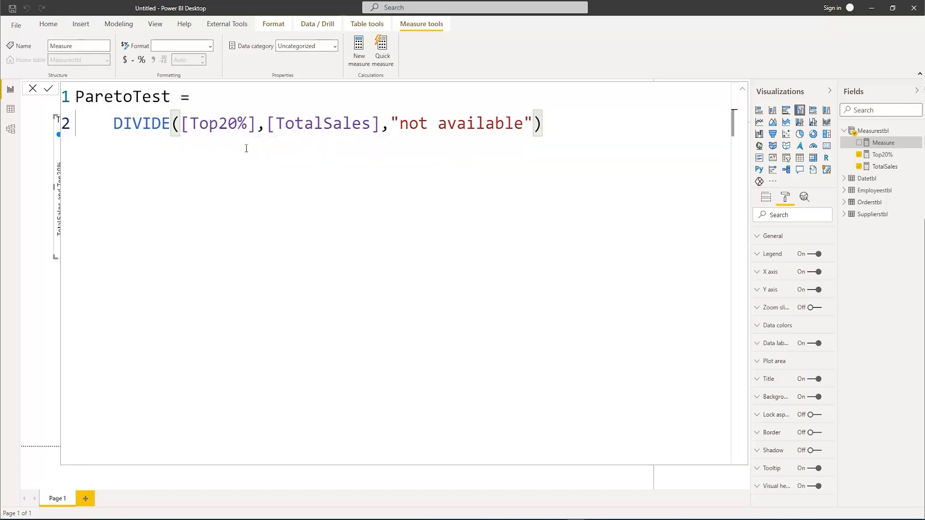
pyautogui.press('Return')
pyautogui.click(741, 89)
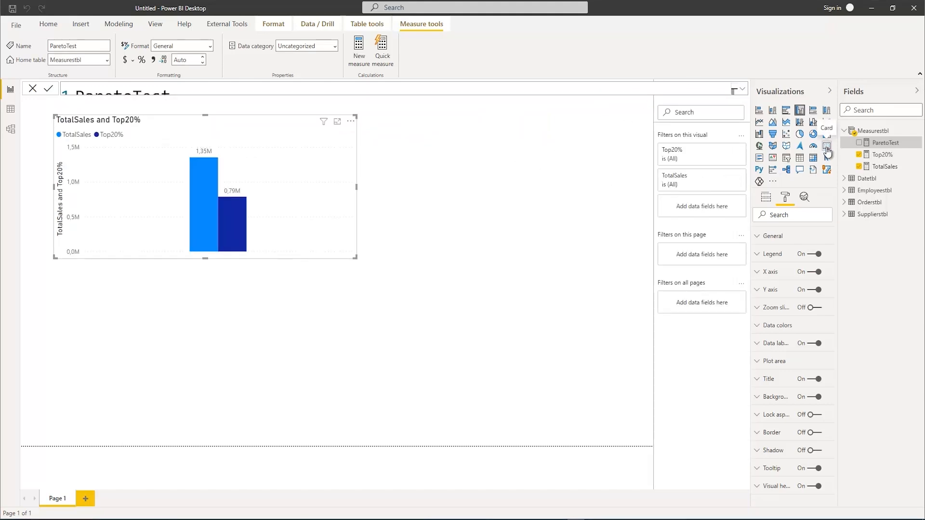
# Add a separate card visual showing Top20% and move it up beside the column chart
pyautogui.click(826, 146)
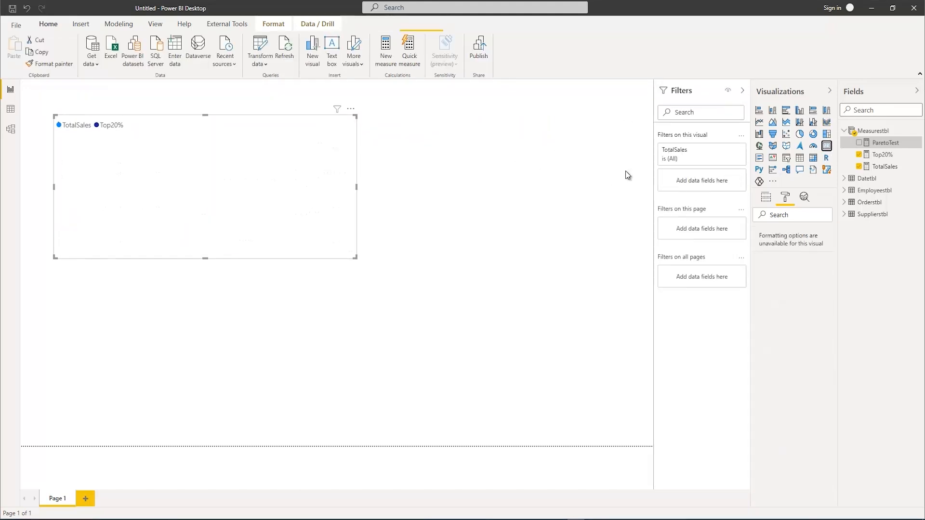
pyautogui.click(27, 9)
pyautogui.click(481, 199)
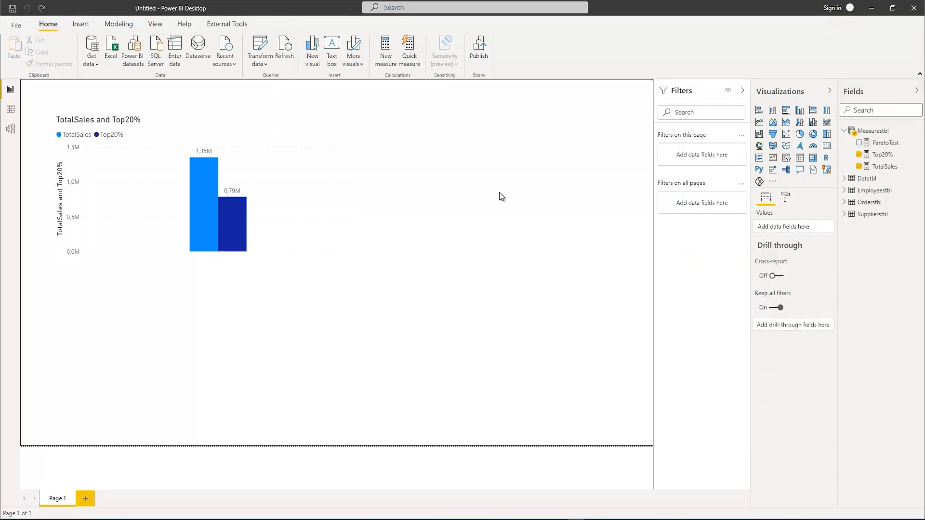
pyautogui.click(860, 156)
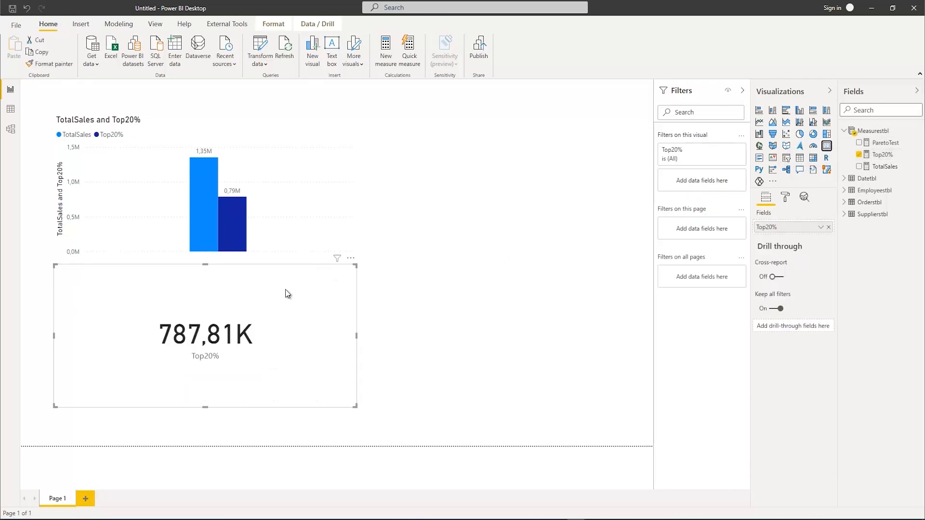
pyautogui.moveTo(351, 265); pyautogui.dragTo(574, 132)
# Show ParetoTest in the card instead, formatted as a percentage, and align the card next to the column chart
pyautogui.moveTo(884, 143); pyautogui.dragTo(790, 226)
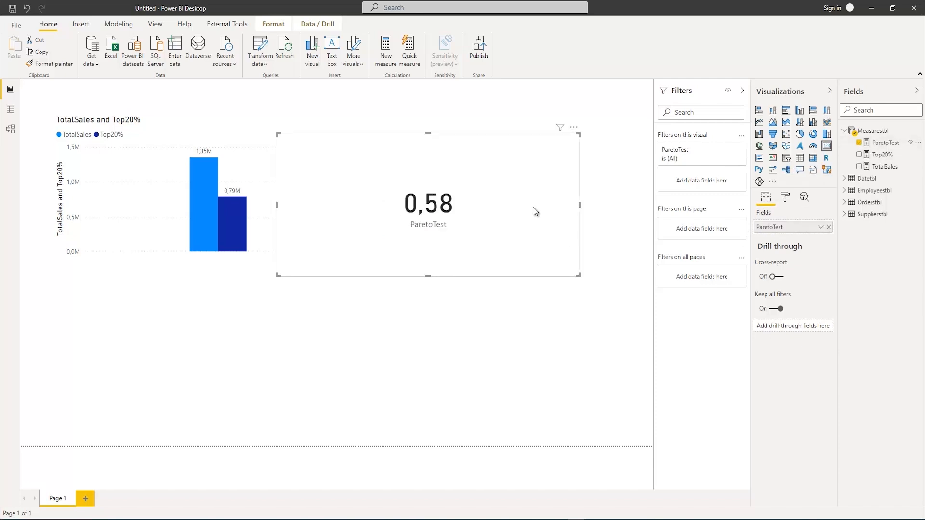
pyautogui.click(884, 143)
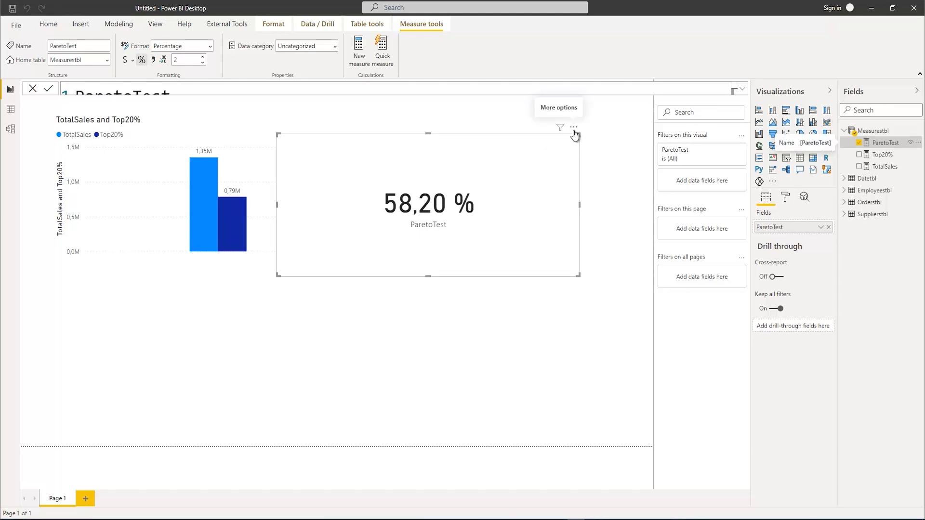
pyautogui.moveTo(576, 133); pyautogui.dragTo(652, 111)
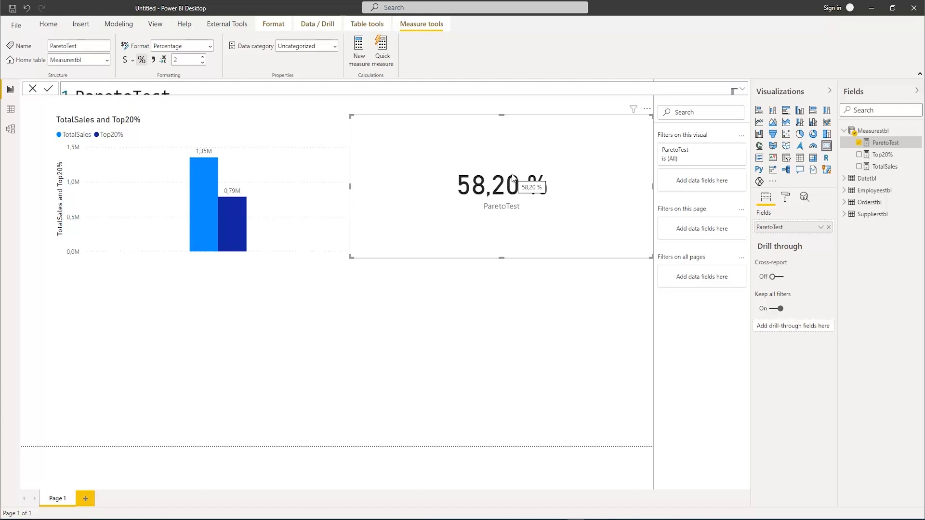
# Open the Top20% formula and copy its FILTER table expression VALUES(Orderstbl[CustomerID])
pyautogui.click(268, 131)
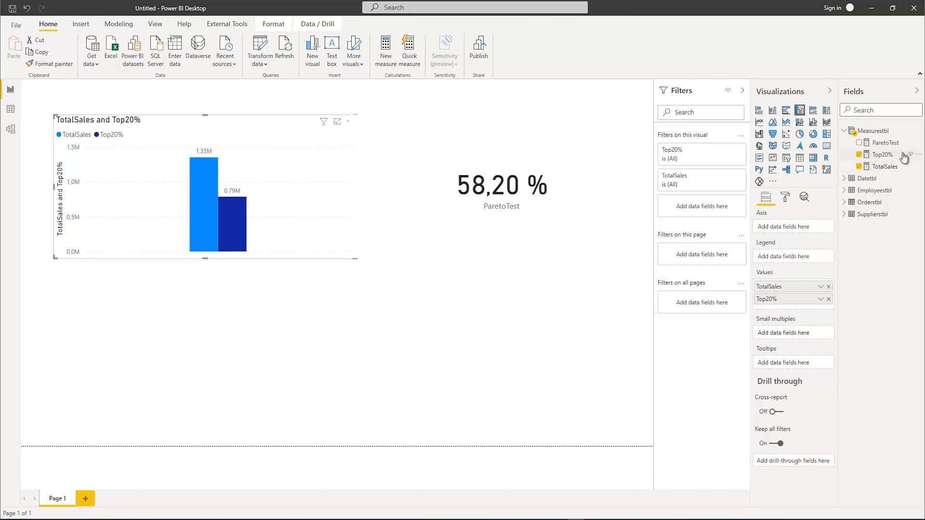
pyautogui.click(881, 155)
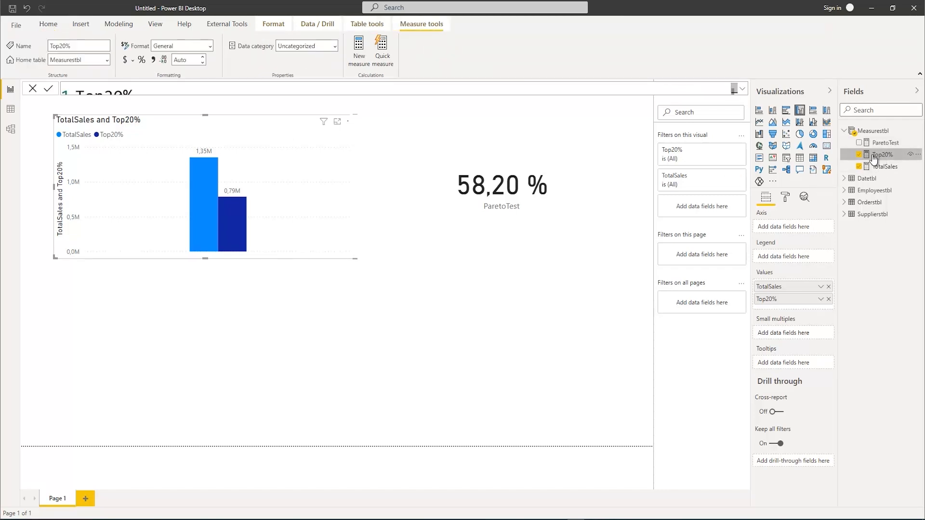
pyautogui.click(742, 89)
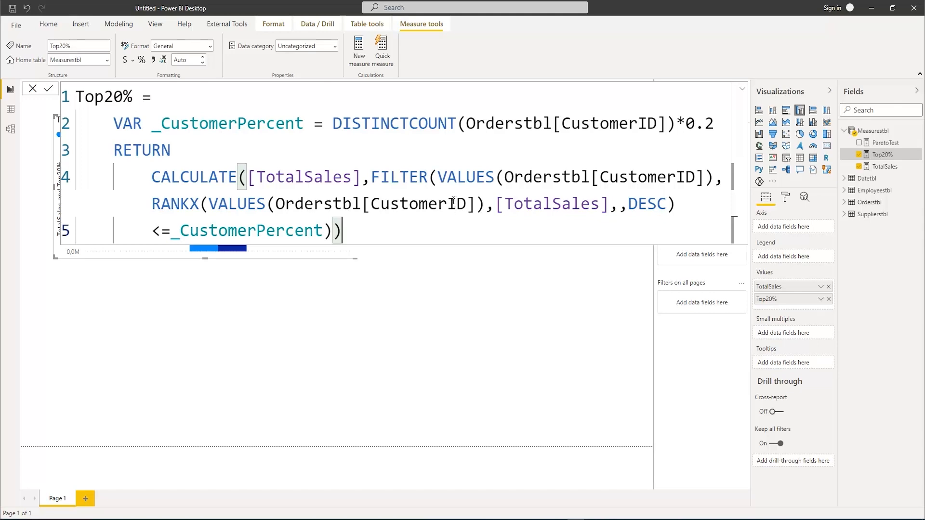
pyautogui.moveTo(437, 178); pyautogui.dragTo(708, 170)
pyautogui.hotkey('ctrl', 'c')
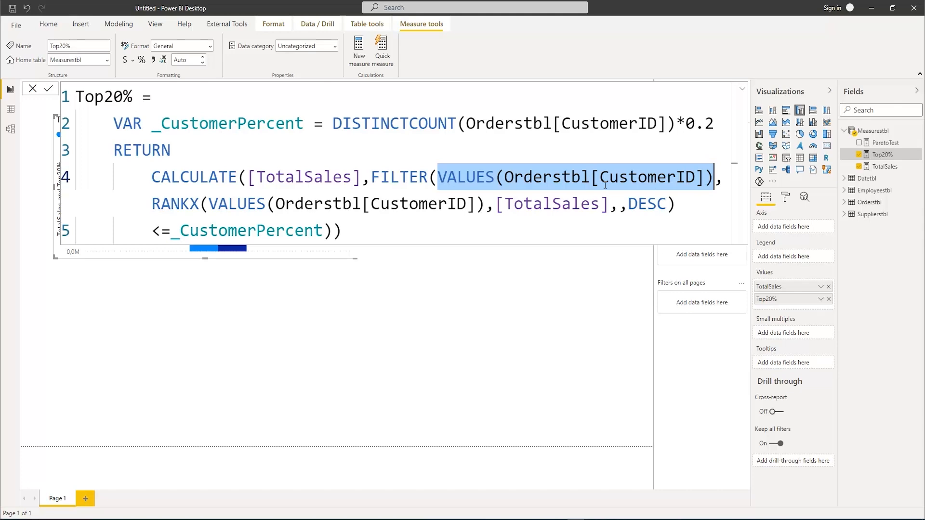
pyautogui.click(523, 296)
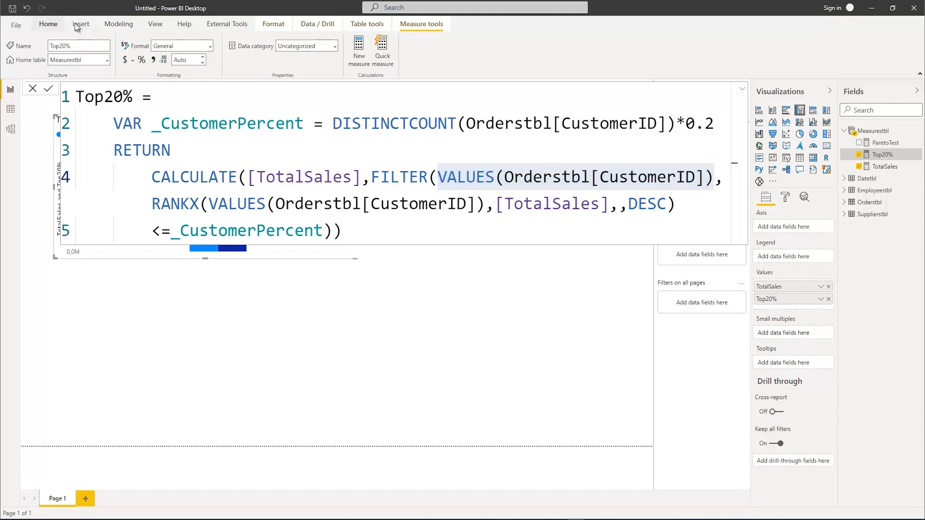
# Create a calculated table named Test from the copied expression VALUES(Orderstbl[CustomerID]) and commit it
pyautogui.click(120, 26)
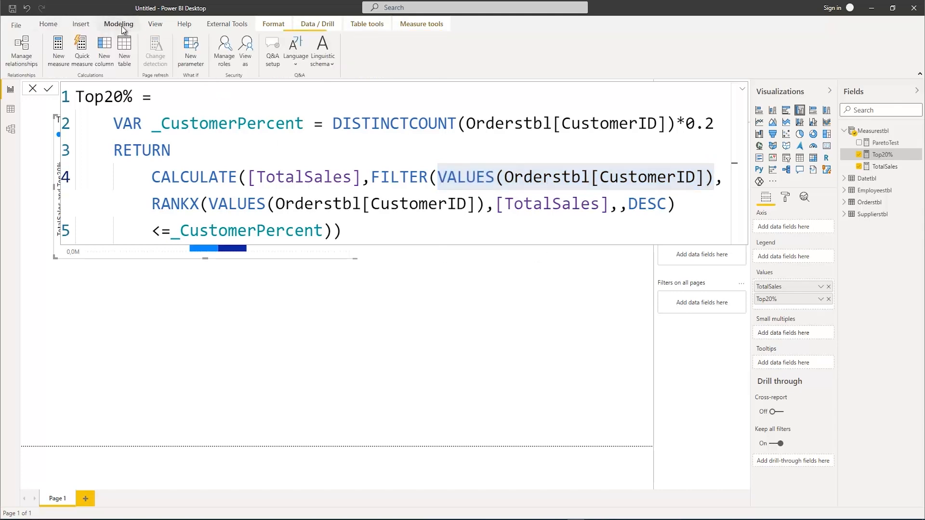
pyautogui.click(123, 51)
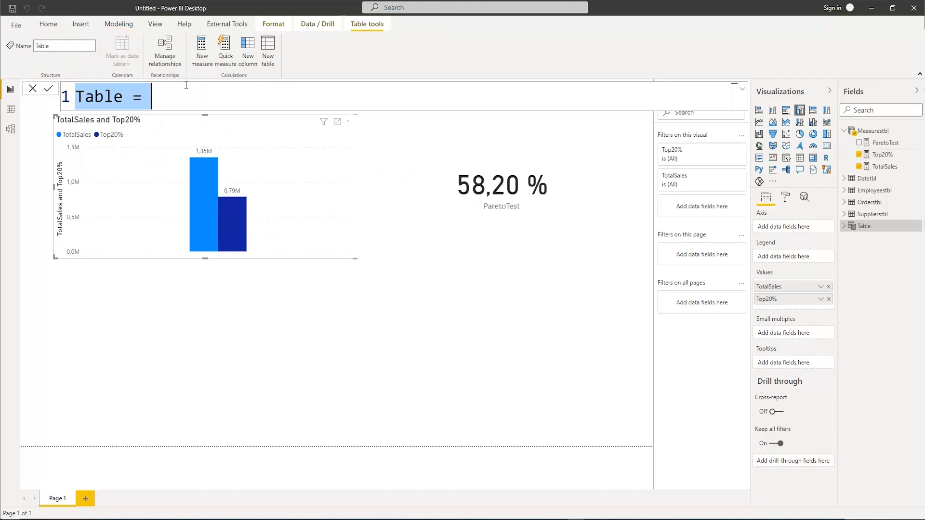
pyautogui.click(162, 93)
pyautogui.hotkey('ctrl', 'a')
pyautogui.write('Par')
pyautogui.press('BackSpace')
pyautogui.press('BackSpace')
pyautogui.press('BackSpace')
pyautogui.write('T')
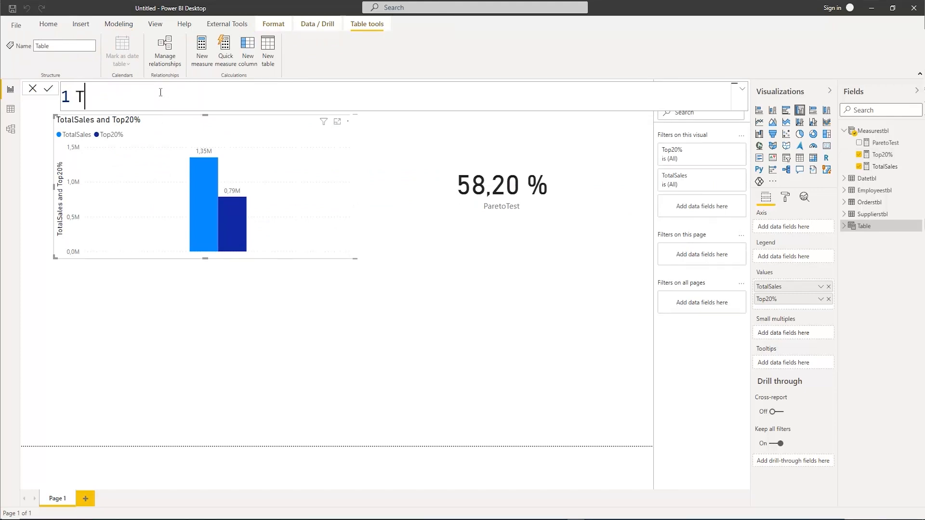
pyautogui.write('est =')
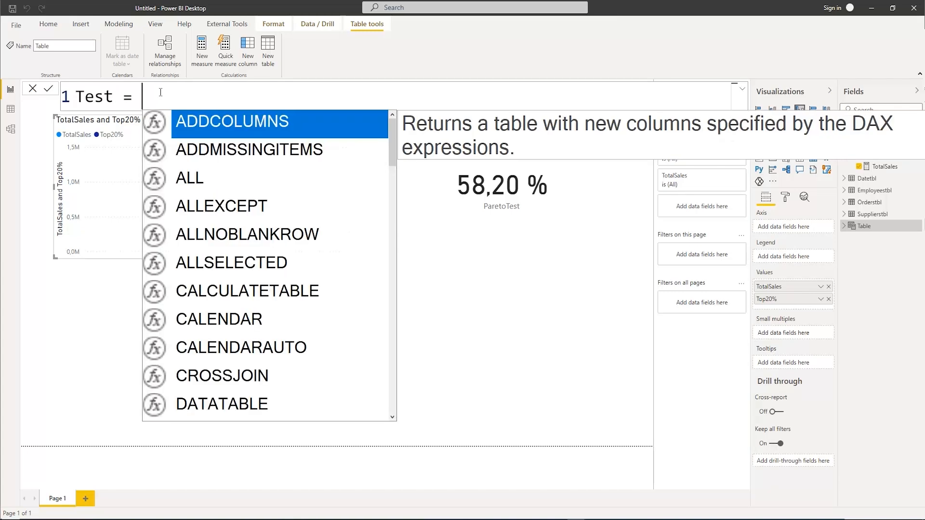
pyautogui.hotkey('ctrl', 'v')
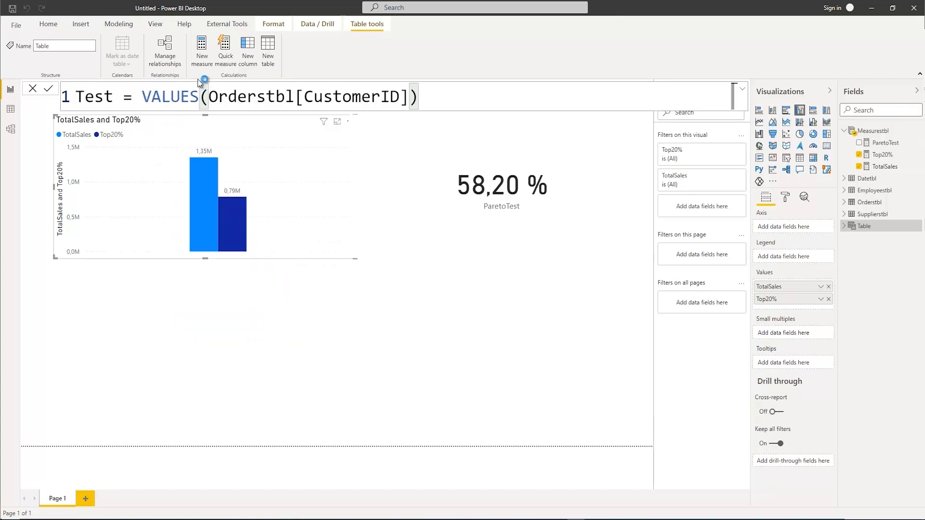
pyautogui.press('Return')
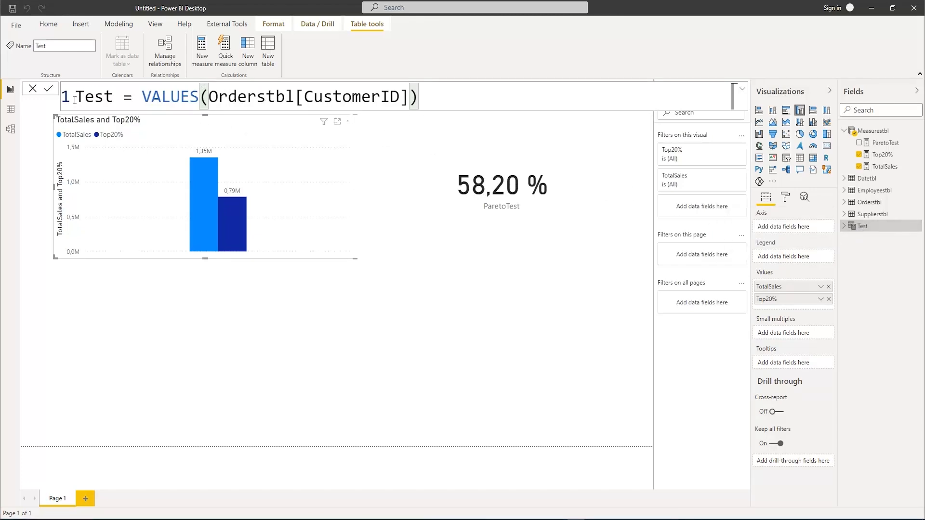
# Examine the Test table's CustomerID values and row count in the data view
pyautogui.click(10, 109)
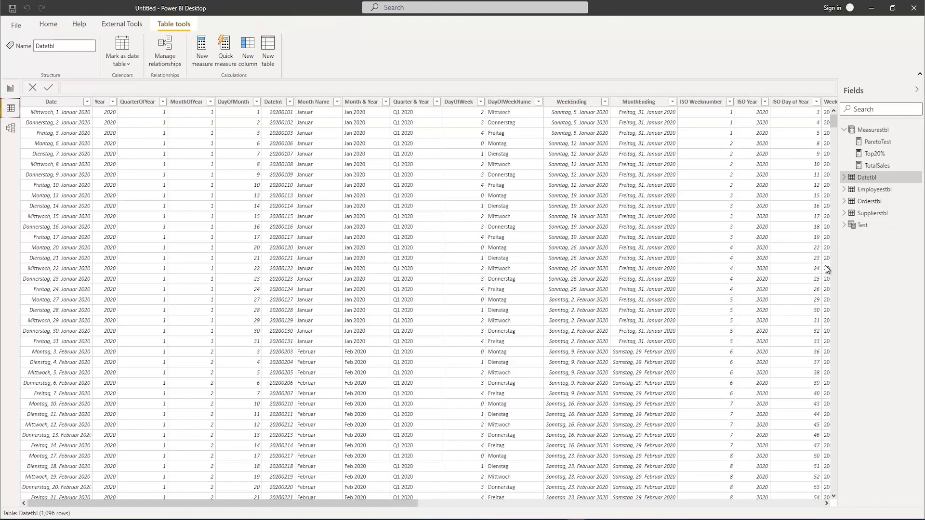
pyautogui.click(864, 226)
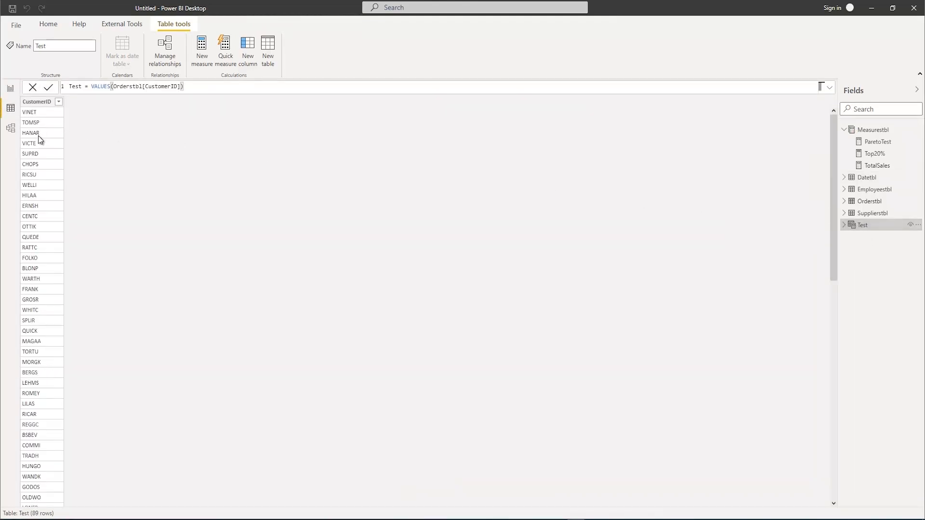
pyautogui.scroll(-6, 39, 138)
pyautogui.scroll(-10, 39, 138)
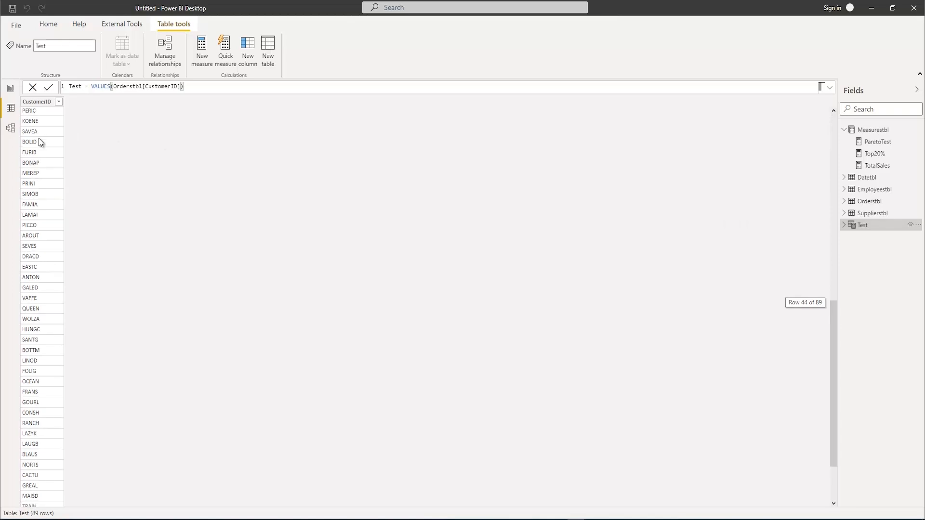
pyautogui.scroll(17, 50, 289)
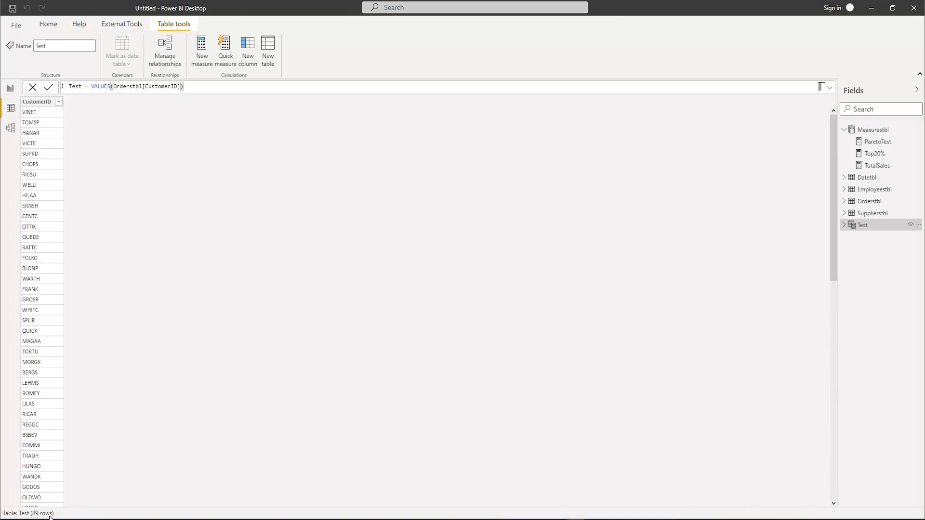
# Return to the report, open the Top20% measure and copy its complete FILTER expression, from FILTER through _CustomerPercent)
pyautogui.click(10, 88)
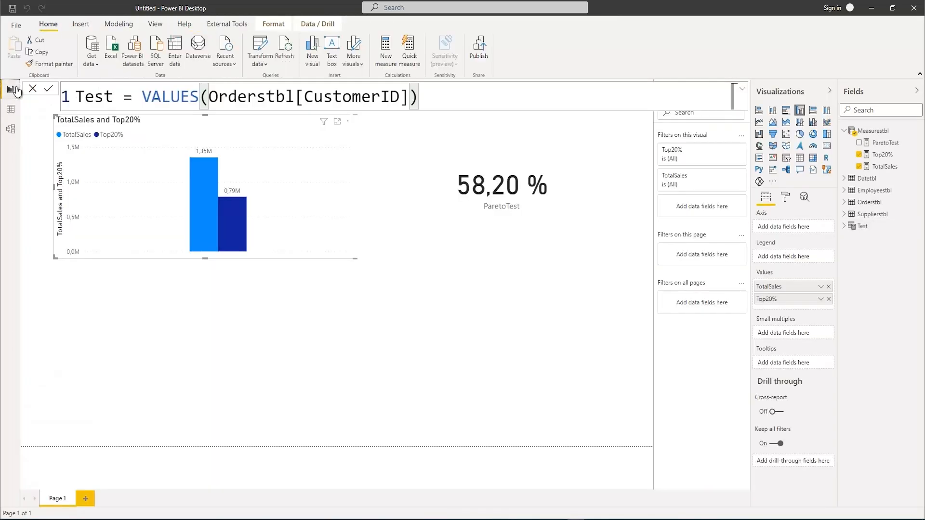
pyautogui.click(884, 158)
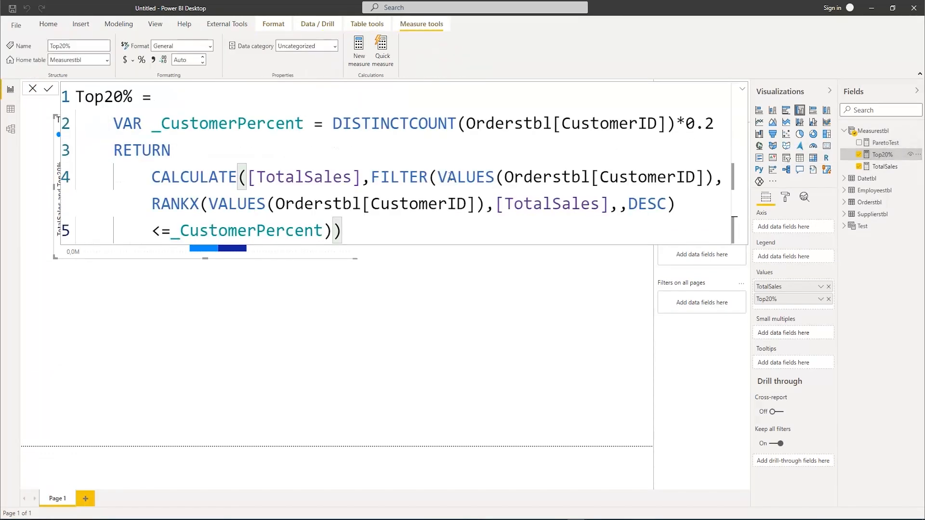
pyautogui.moveTo(448, 174); pyautogui.dragTo(714, 187)
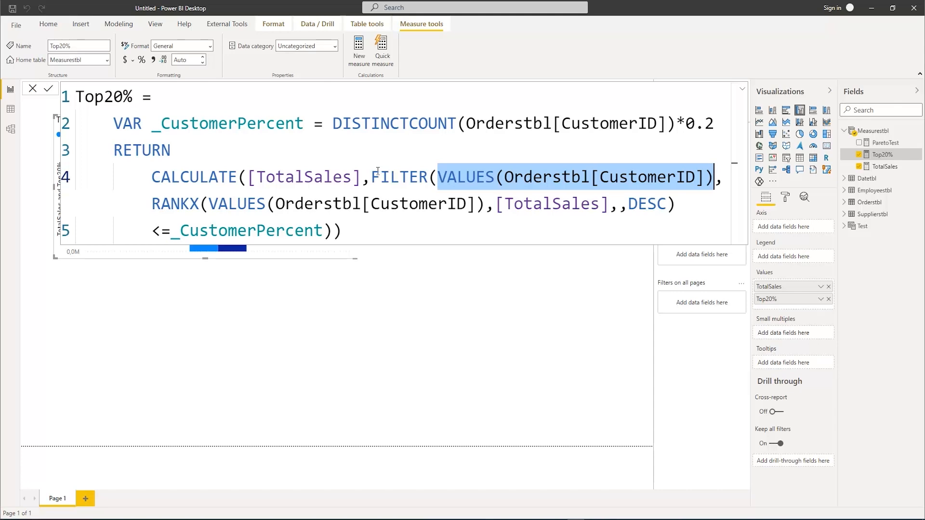
pyautogui.moveTo(375, 173); pyautogui.dragTo(333, 235)
pyautogui.hotkey('ctrl', 'c')
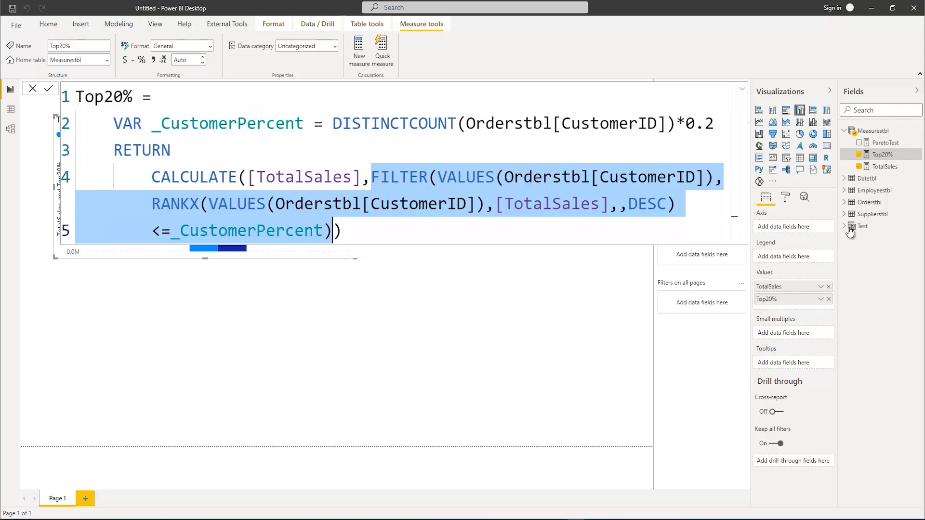
# Replace the Test table's VALUES(Orderstbl[CustomerID]) expression with the FILTER expression copied from Top20%
pyautogui.click(870, 232)
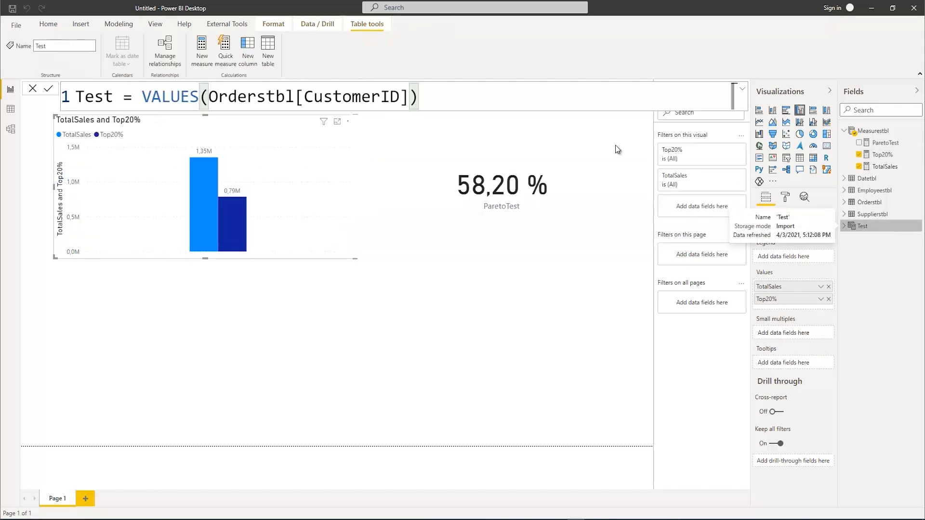
pyautogui.moveTo(161, 97); pyautogui.dragTo(439, 99)
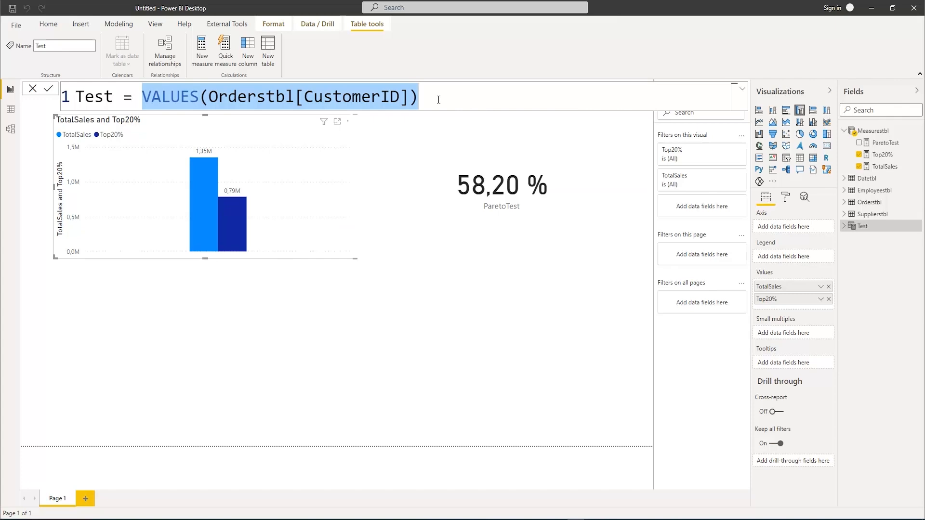
pyautogui.hotkey('ctrl', 'v')
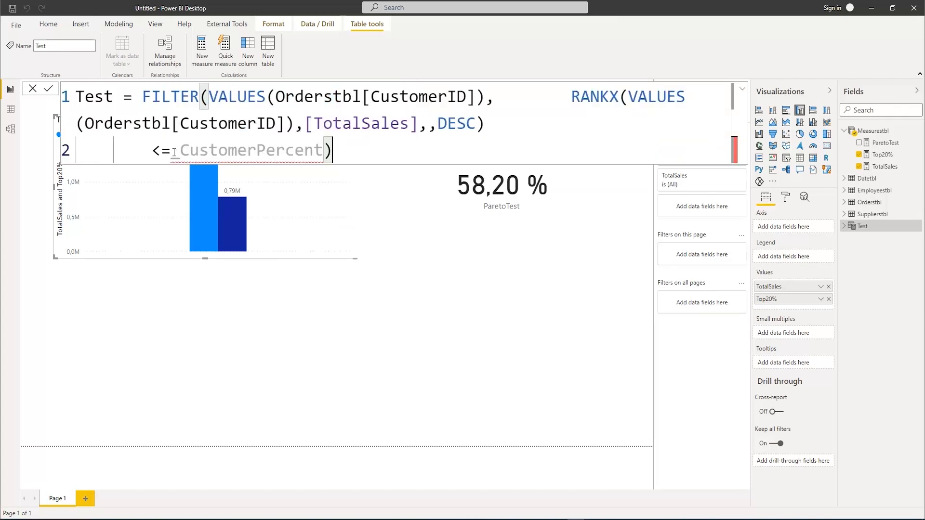
# Insert a variable declaration named _CustomerPercent on its own line above the FILTER expression in the Test formula
pyautogui.moveTo(189, 152)
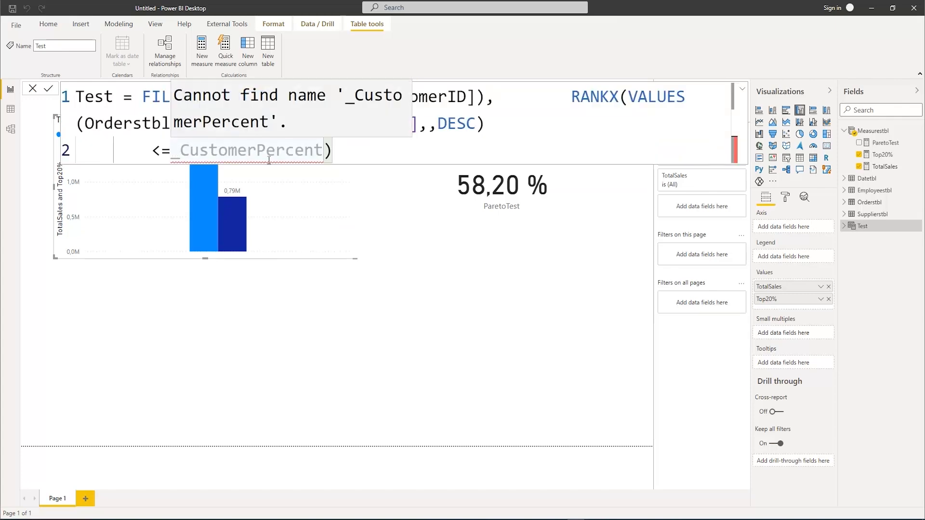
pyautogui.click(144, 91)
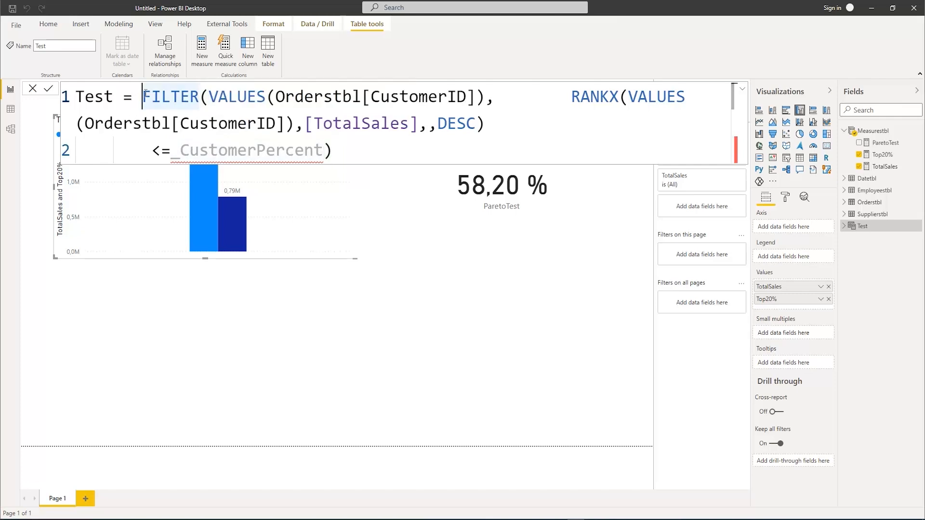
pyautogui.hotkey('shift', 'Return')
pyautogui.hotkey('shift', 'Return')
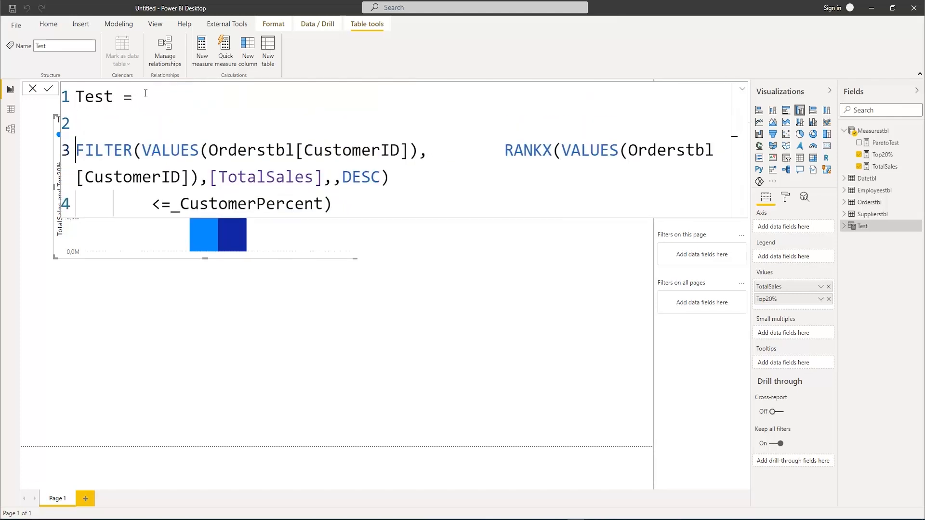
pyautogui.click(78, 120)
pyautogui.write('V')
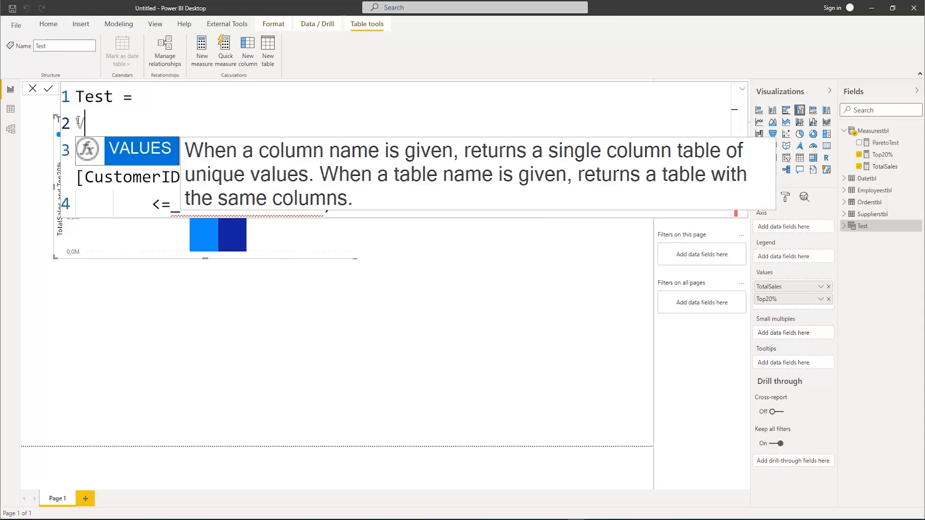
pyautogui.write('AR _Customer')
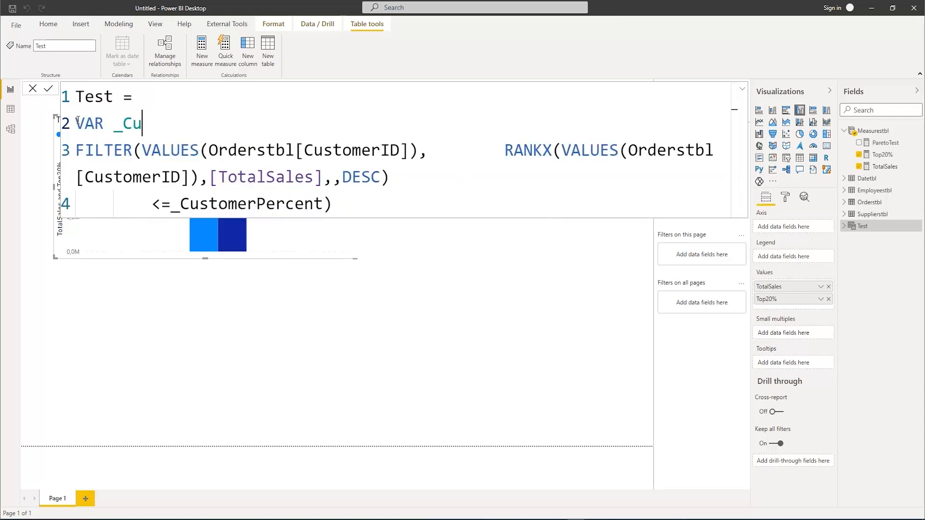
pyautogui.write('cent = ')
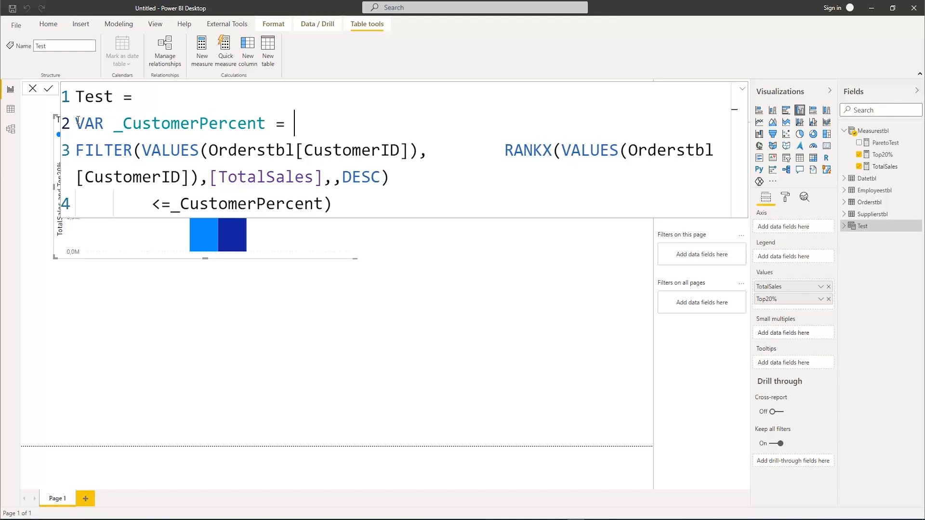
pyautogui.write('Distin')
# Define the _CustomerPercent variable as DISTINCTCOUNT(Orderstbl[CustomerID])*0.2
pyautogui.press('Down')
pyautogui.press('Tab')
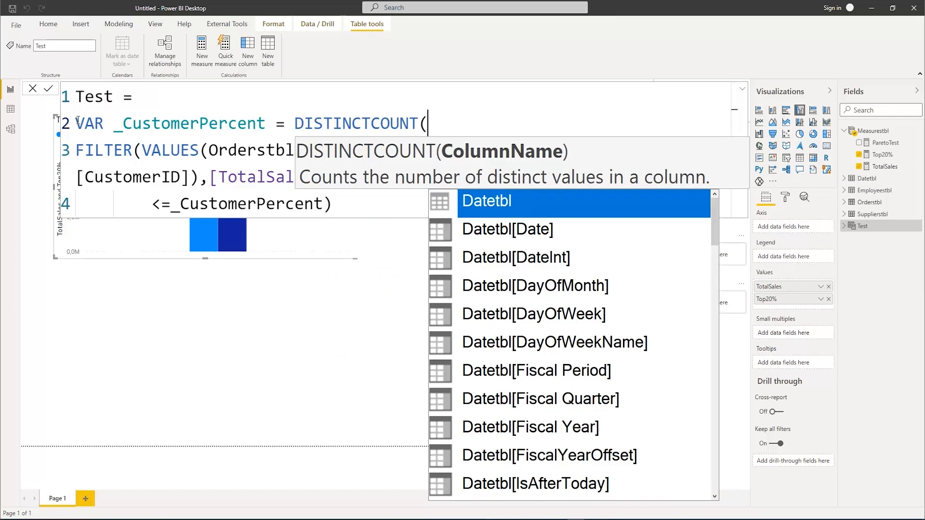
pyautogui.write('id')
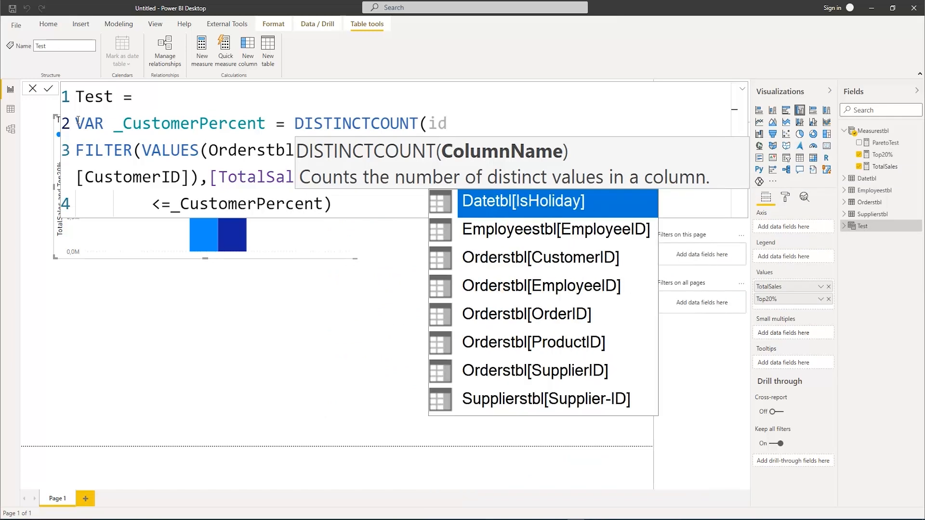
pyautogui.press('Down')
pyautogui.press('Down')
pyautogui.press('Tab')
pyautogui.write(').')
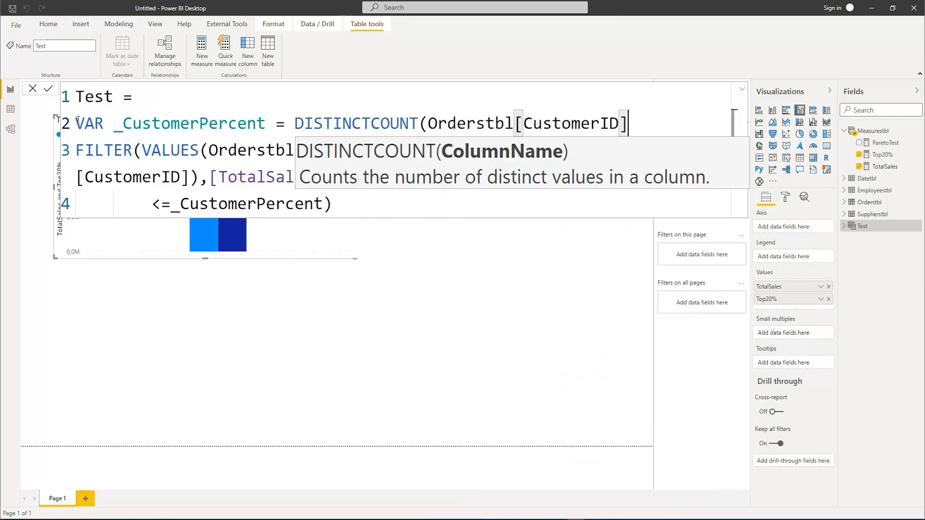
pyautogui.press('BackSpace')
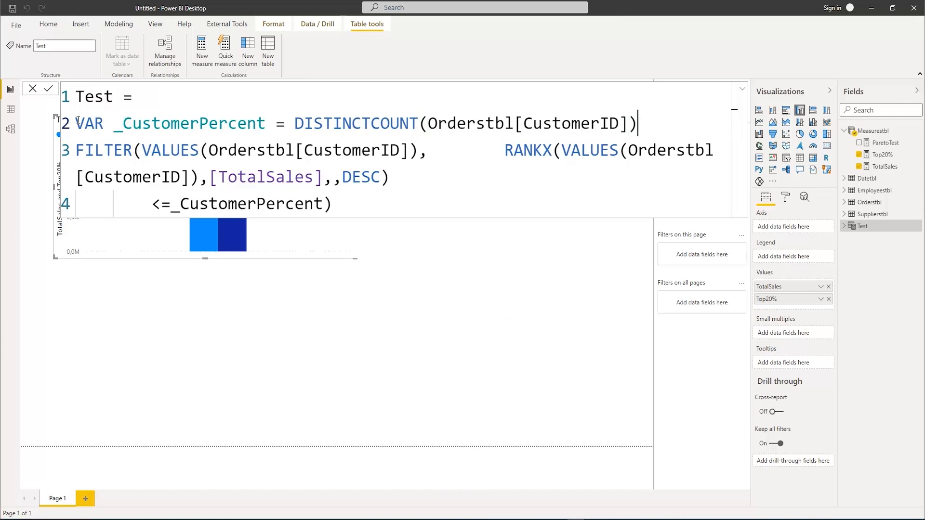
pyautogui.write('*0.2')
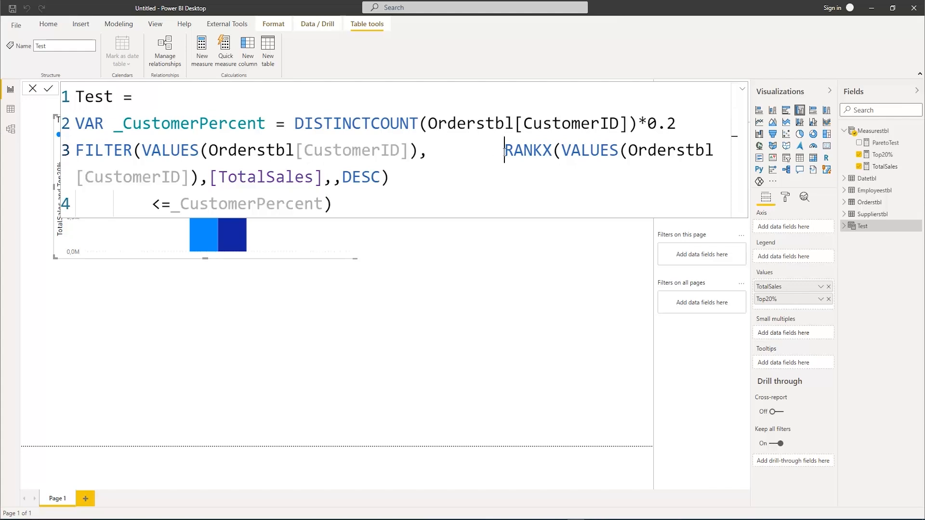
# Remove the extra spaces before RANKX and add a RETURN line between the variable and the FILTER expression
pyautogui.moveTo(504, 150); pyautogui.dragTo(432, 151)
pyautogui.press('BackSpace')
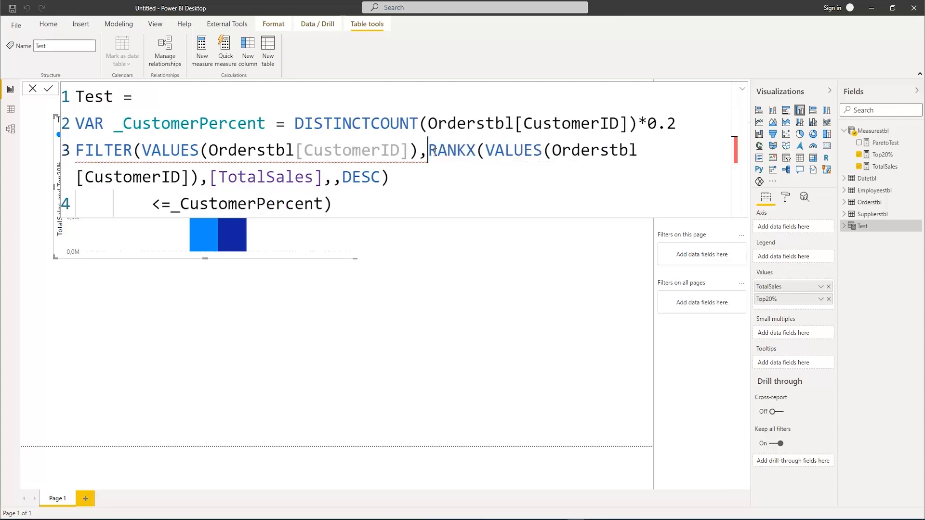
pyautogui.click(680, 123)
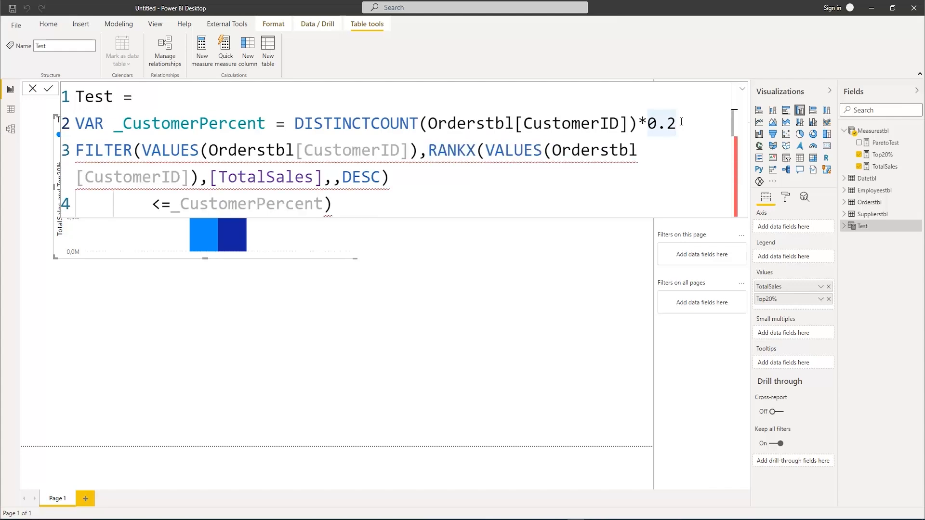
pyautogui.hotkey('shift', 'Return')
pyautogui.write('RET')
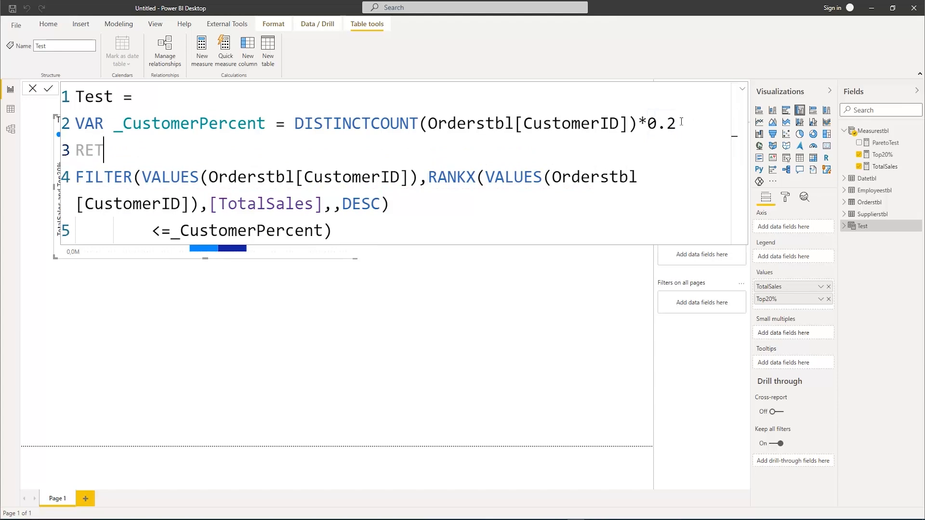
pyautogui.write('URN')
# Join the <=_CustomerPercent comparison onto the RANKX line, and display the committed Test table in the data view
pyautogui.click(320, 230)
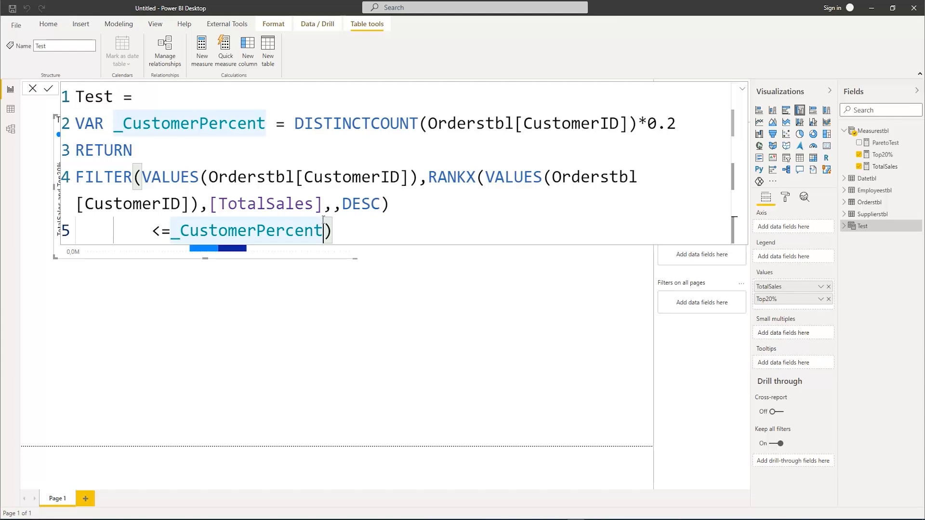
pyautogui.click(152, 231)
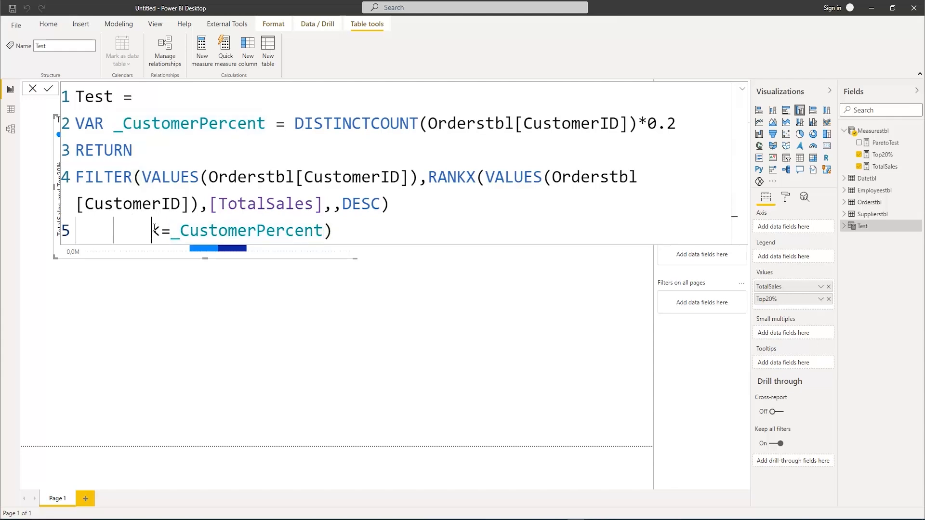
pyautogui.press('BackSpace')
pyautogui.press('BackSpace')
pyautogui.press('BackSpace')
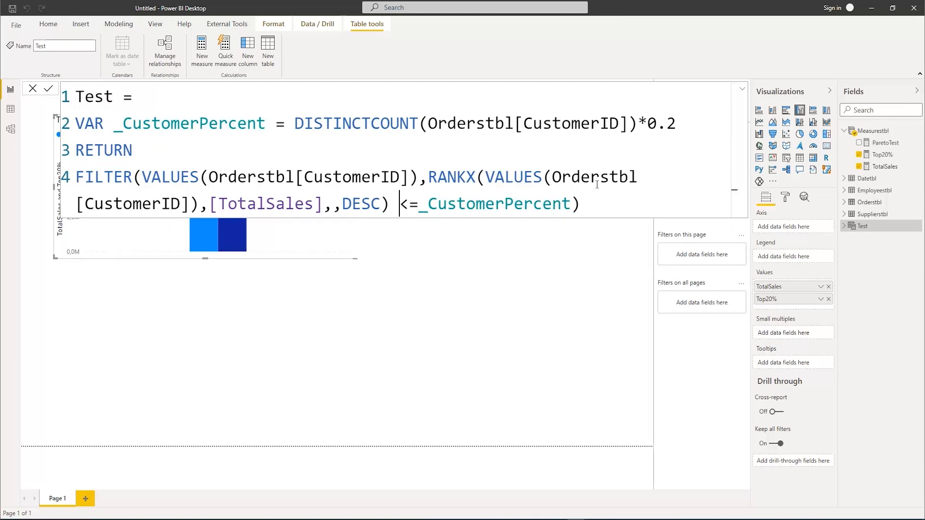
pyautogui.click(594, 204)
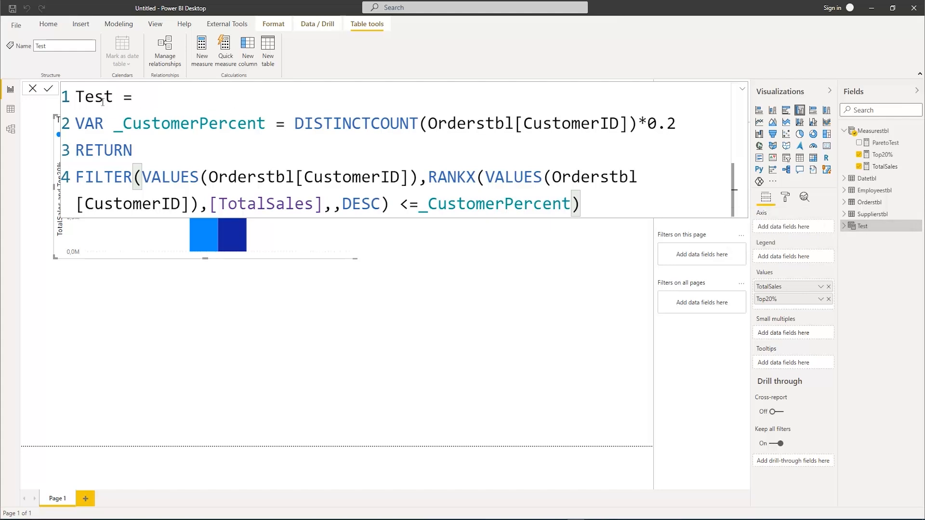
pyautogui.click(11, 110)
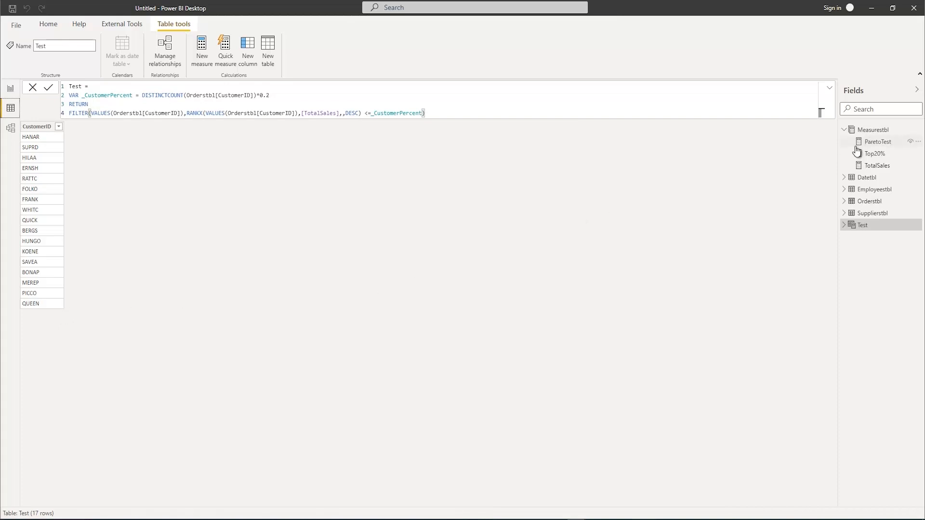
# Return to the report page, display the Top20% measure's formula, and delete the Test table from the model
pyautogui.click(10, 89)
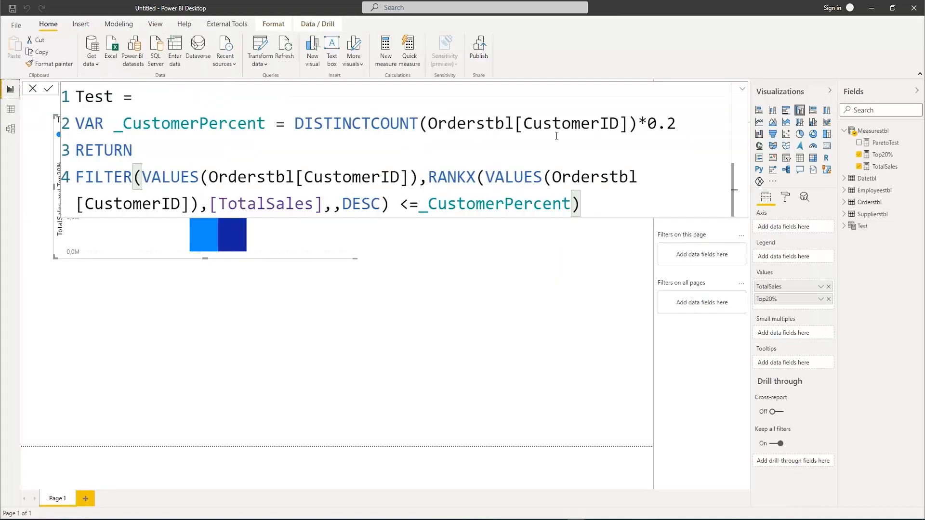
pyautogui.click(881, 154)
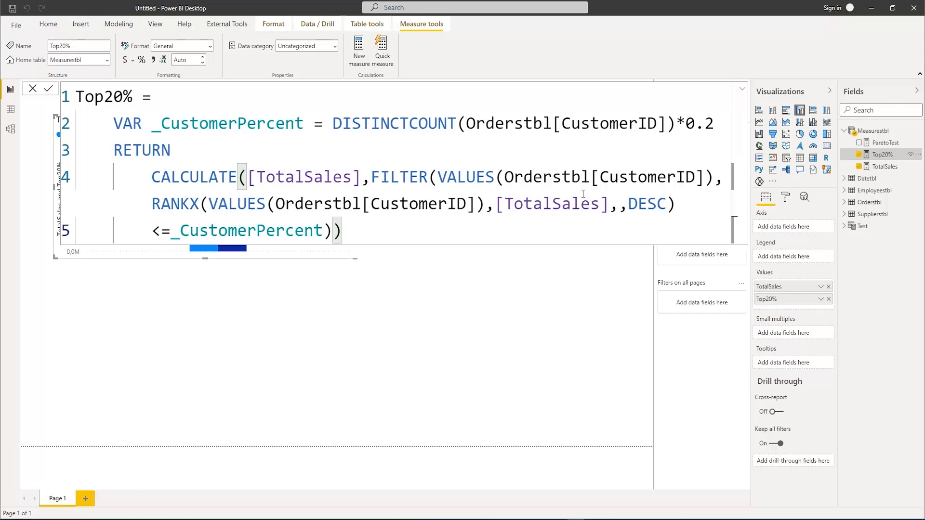
pyautogui.rightClick(860, 226)
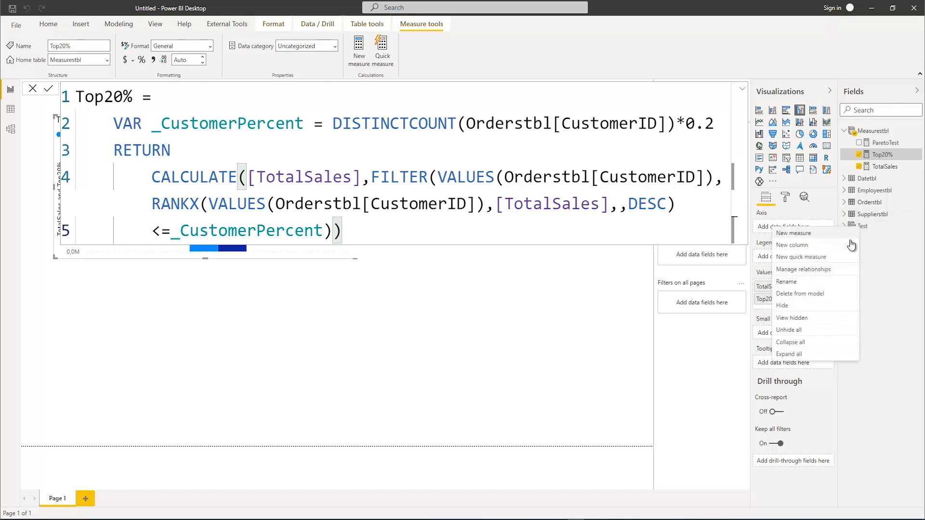
pyautogui.click(807, 294)
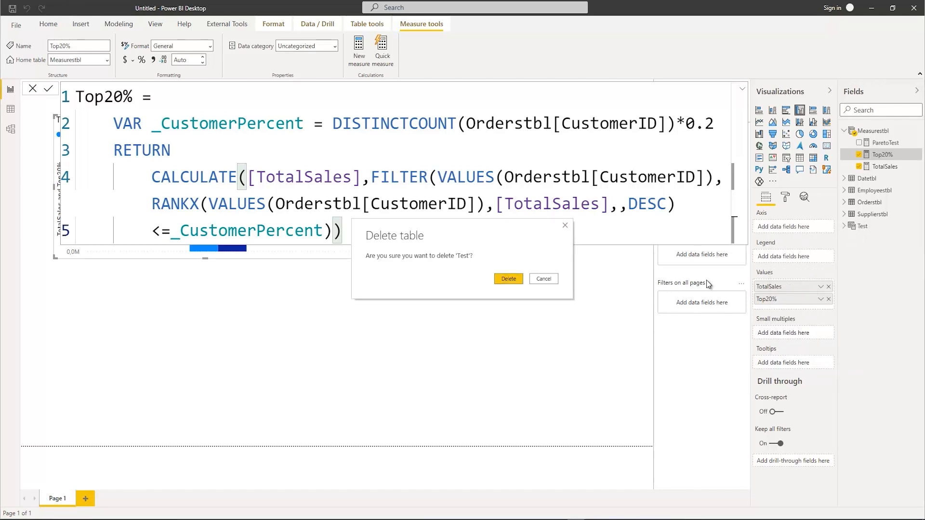
pyautogui.click(509, 279)
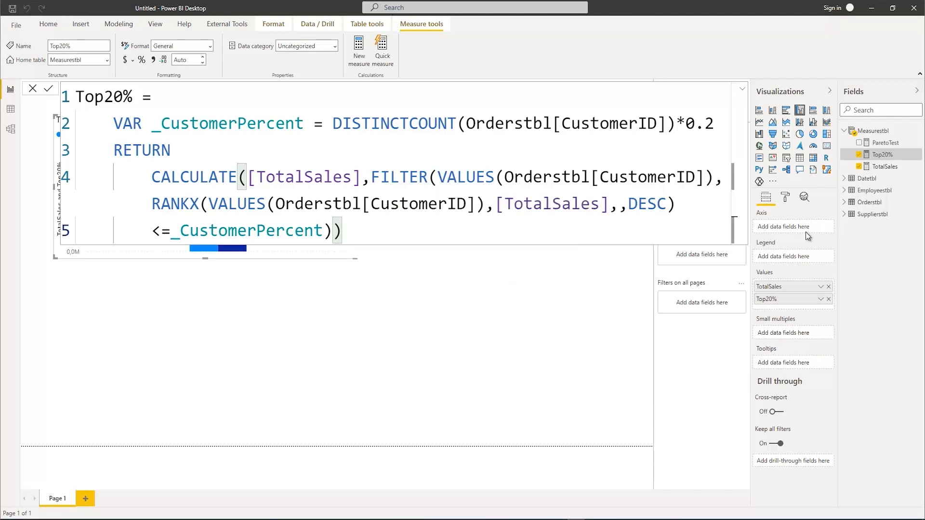
pyautogui.click(348, 279)
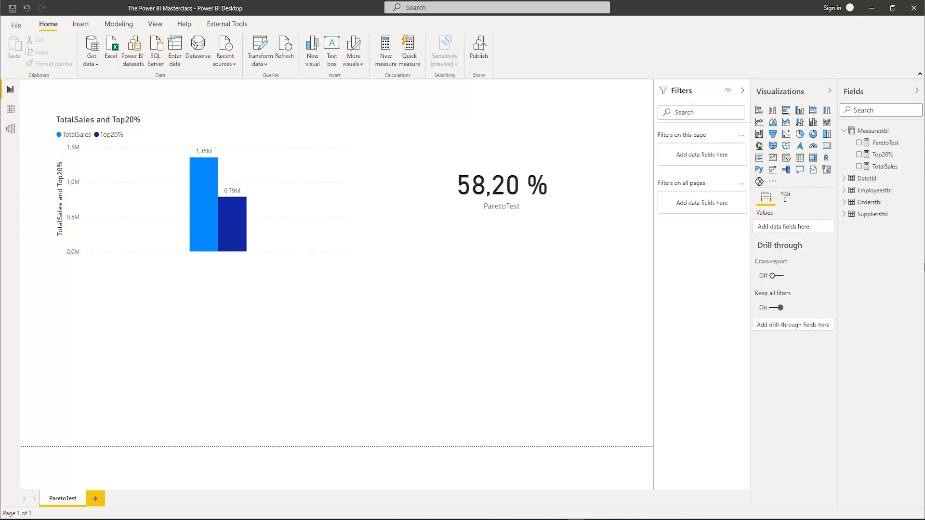
# Create a measure named TotalCost in Measurestbl and start its formula with SUMX over the Orderstbl table
pyautogui.rightClick(867, 133)
pyautogui.click(821, 137)
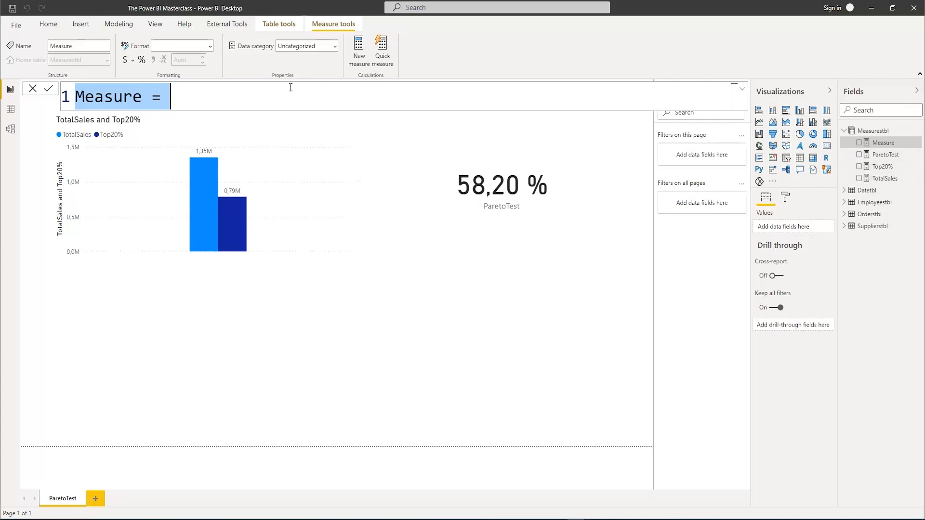
pyautogui.write('TotalCost')
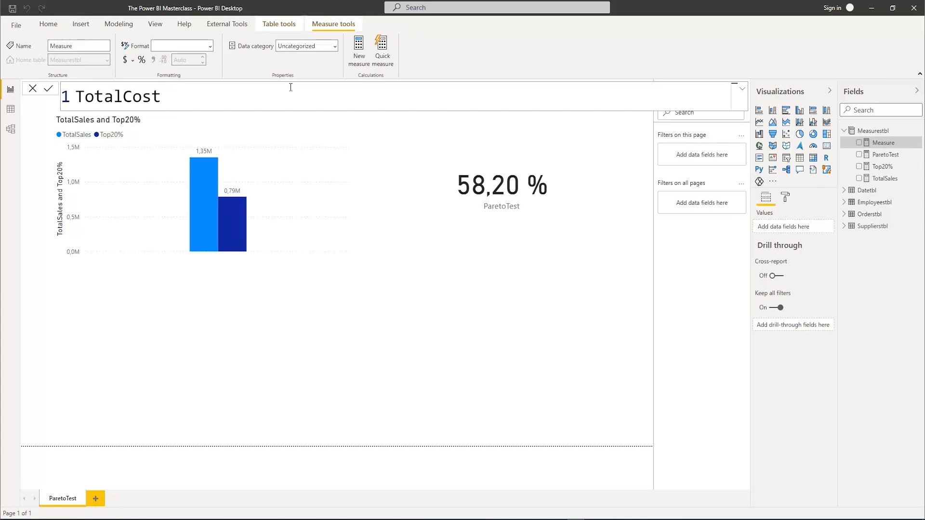
pyautogui.write(' = Sumx(')
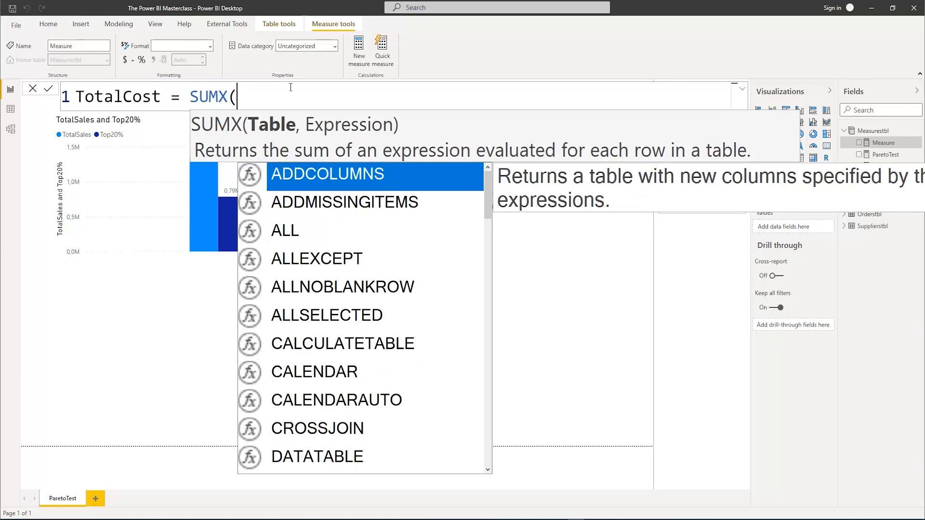
pyautogui.write('or')
pyautogui.press('Tab')
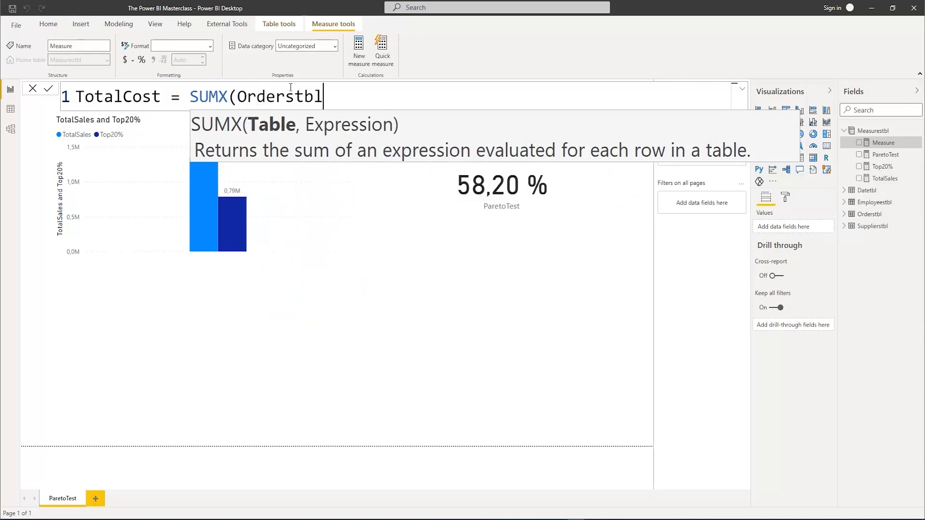
pyautogui.write(',')
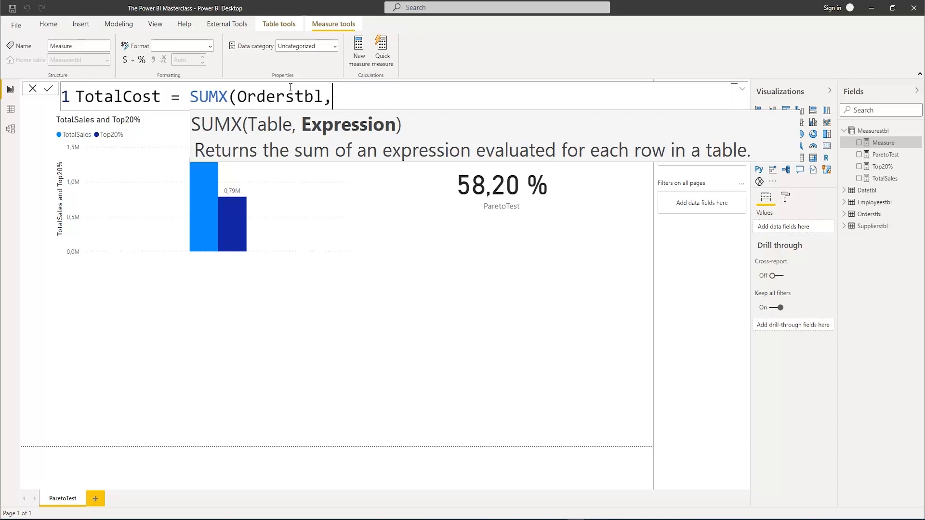
pyautogui.write('amou')
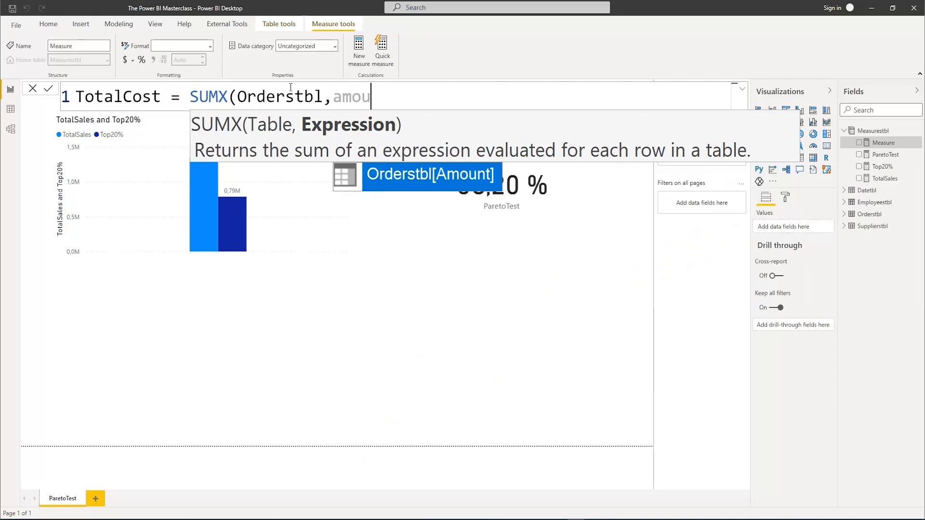
# Enter Orderstbl[Amount]*Orderstbl[PurchasingPrice] as the SUMX expression and close the function
pyautogui.press('Tab')
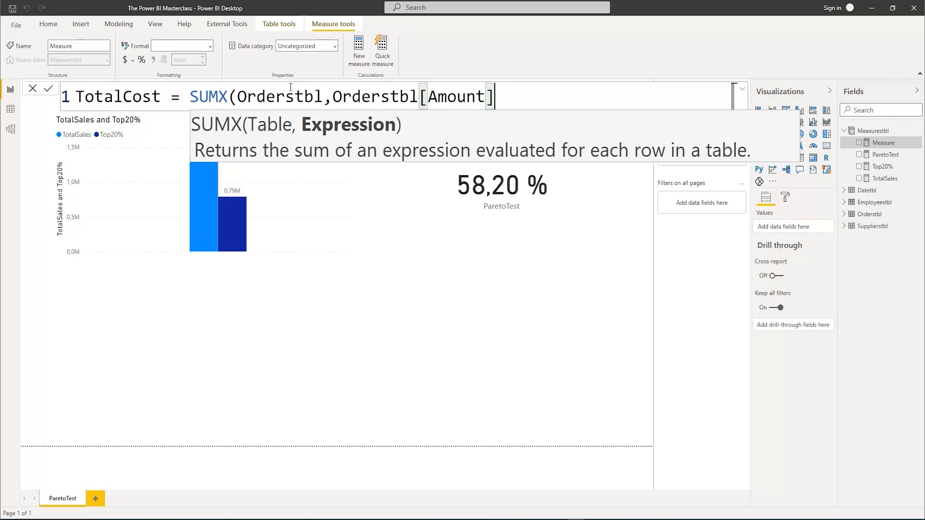
pyautogui.write('*')
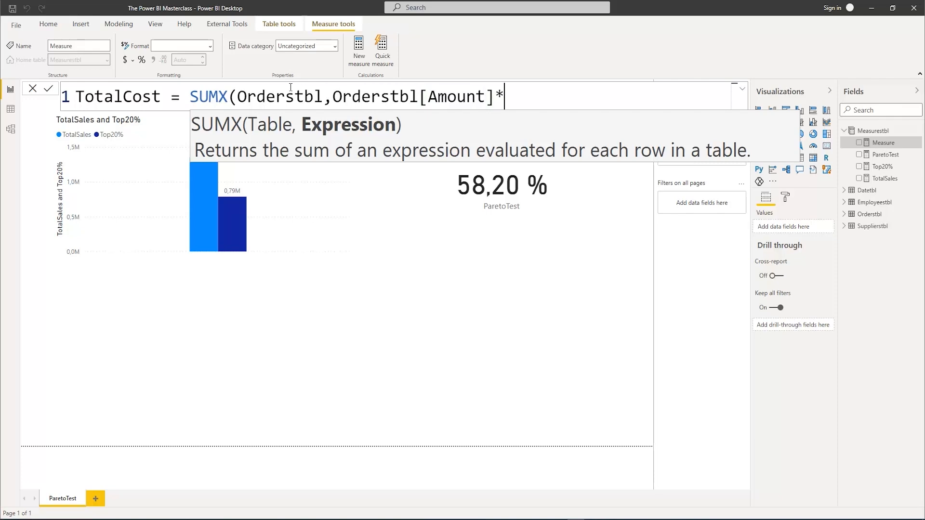
pyautogui.write('p')
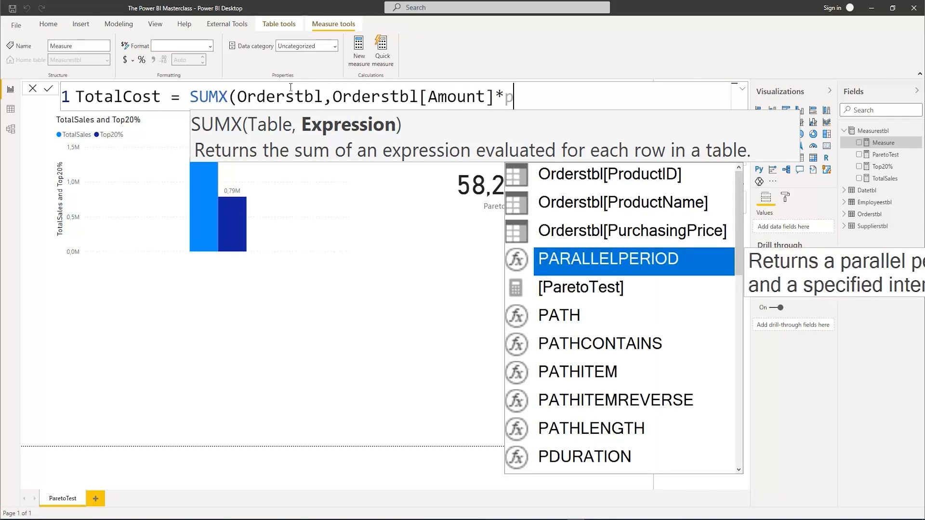
pyautogui.write('u')
pyautogui.press('Tab')
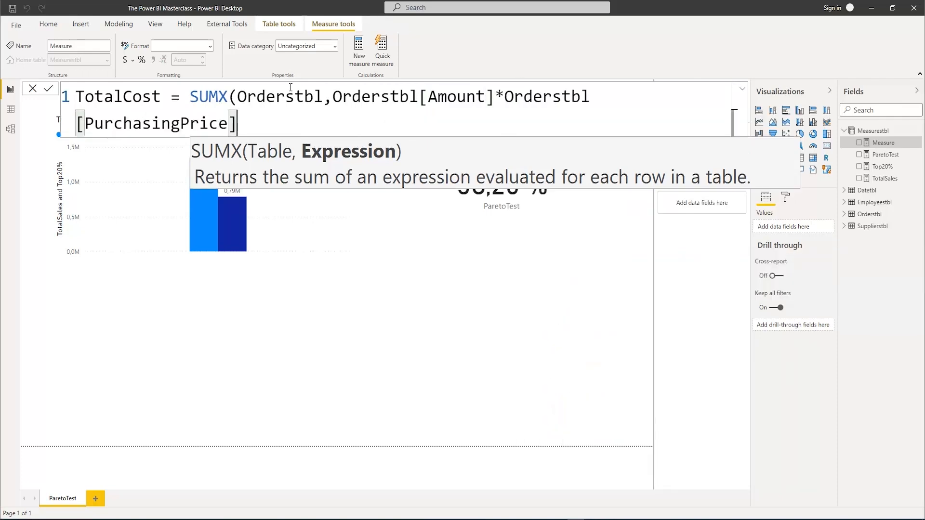
pyautogui.write(')')
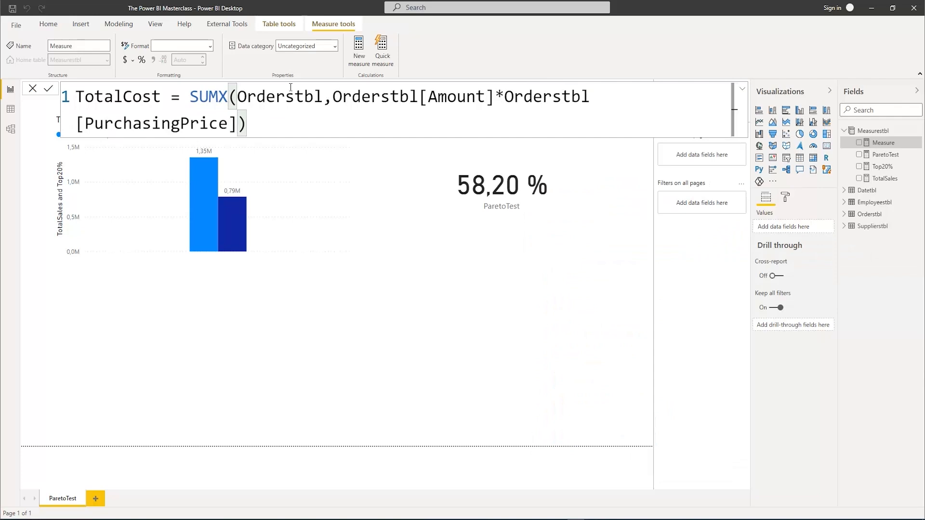
# Put the SUMX expression on its own indented line below the measure name and commit TotalCost
pyautogui.click(191, 96)
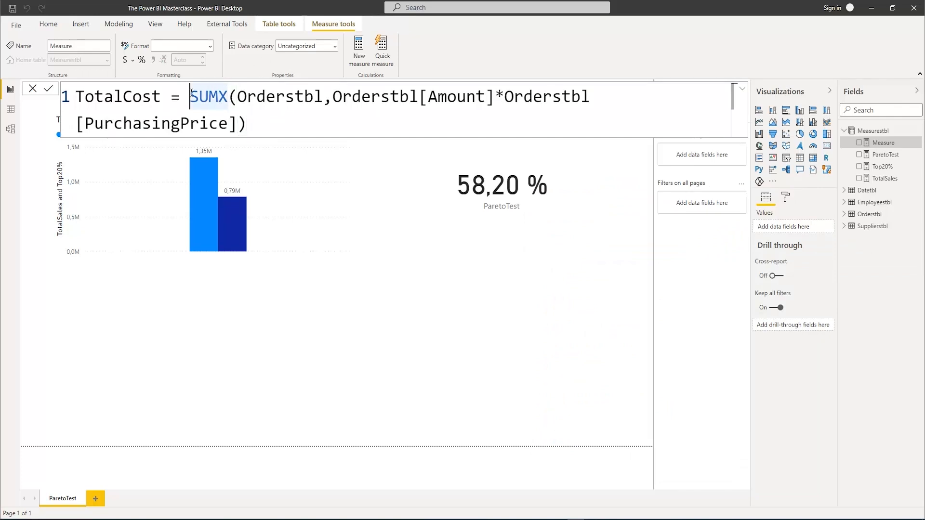
pyautogui.hotkey('shift', 'Return')
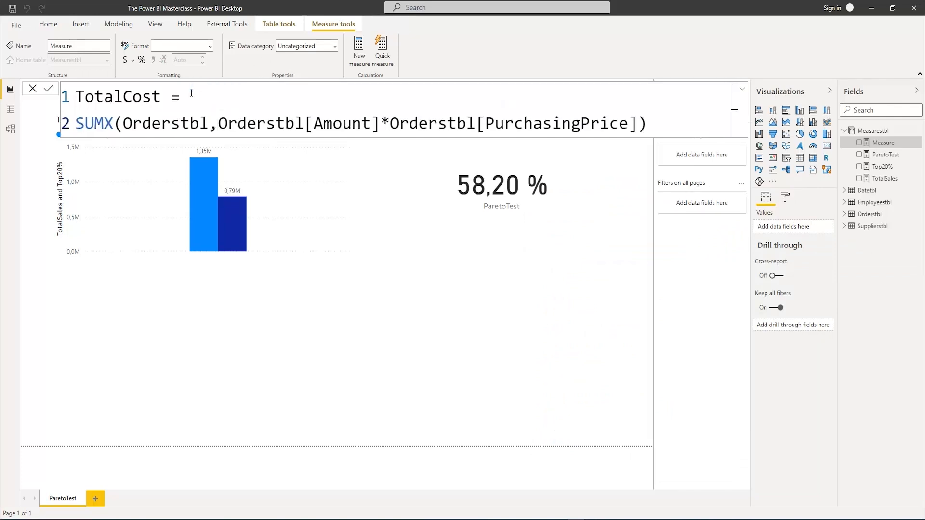
pyautogui.press('Tab')
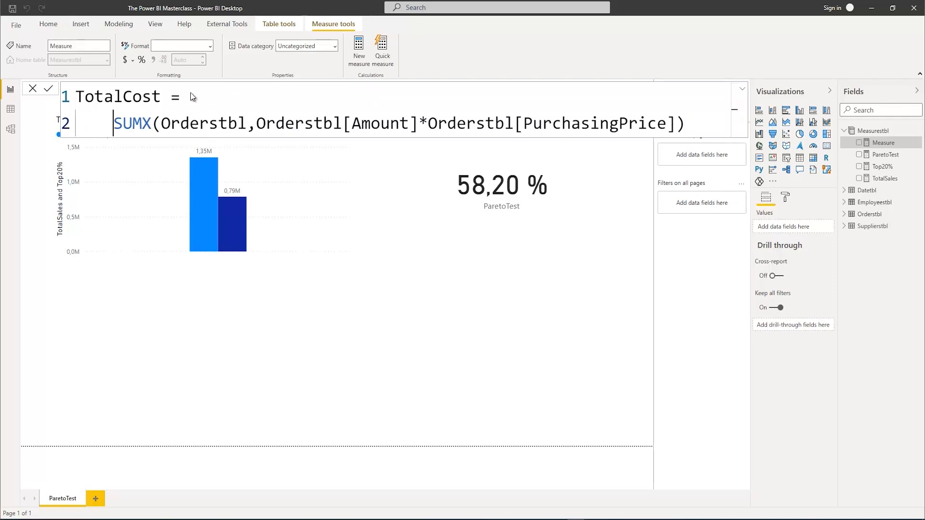
pyautogui.press('Return')
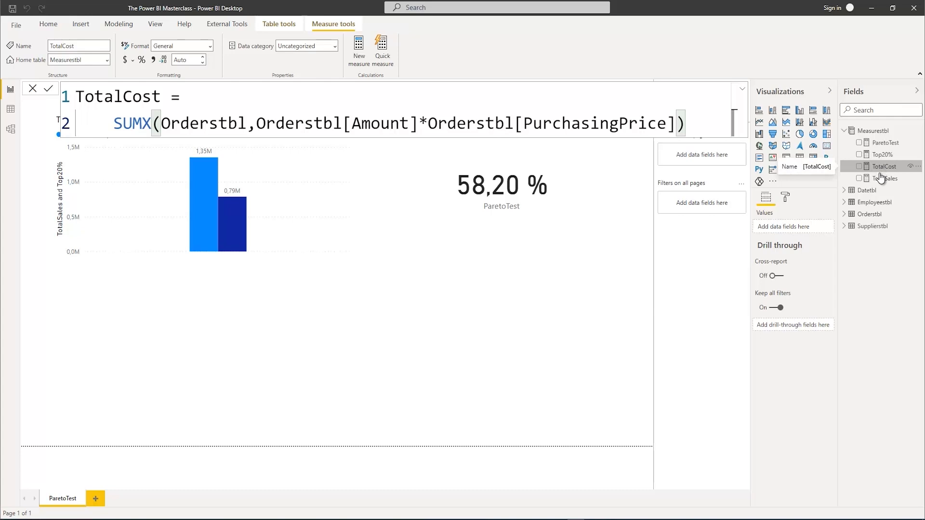
# Create a measure named TotalProfit in Measurestbl, with an indented second line for its formula
pyautogui.rightClick(874, 130)
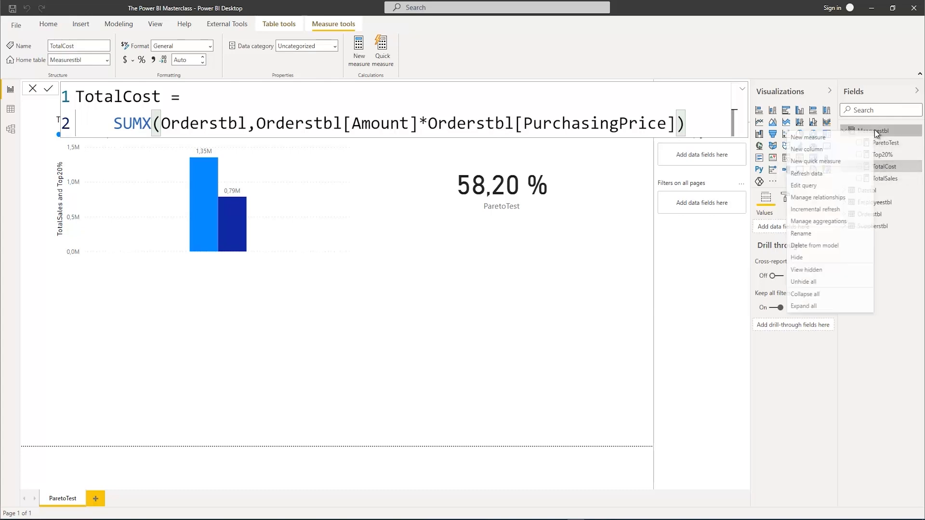
pyautogui.click(836, 140)
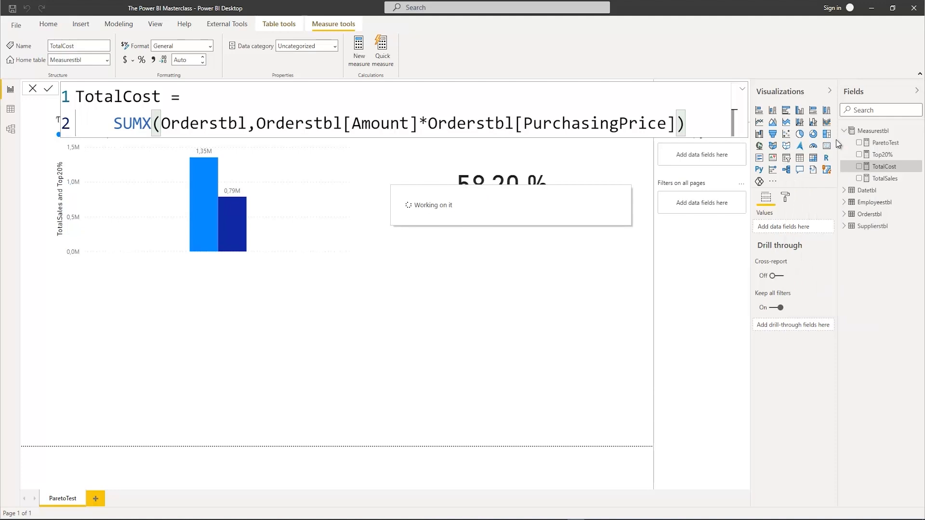
pyautogui.write('Tota')
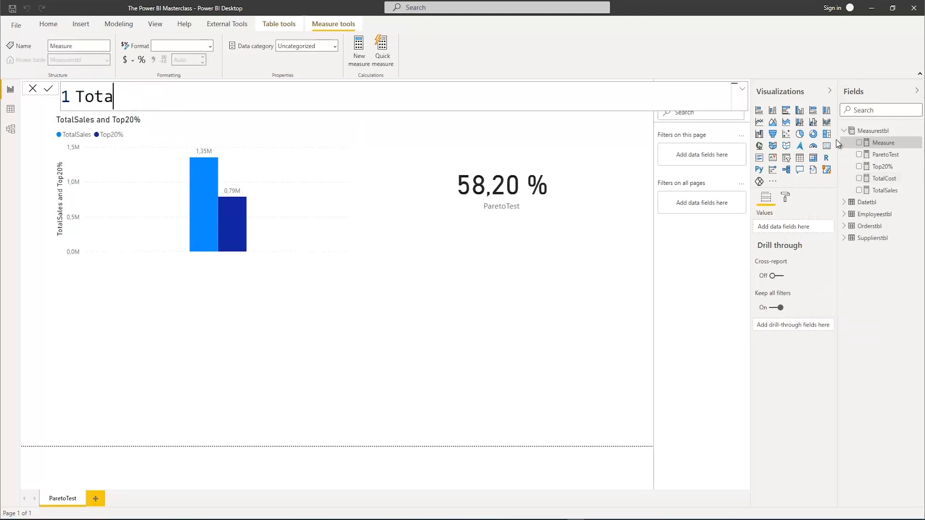
pyautogui.write('lProfit =')
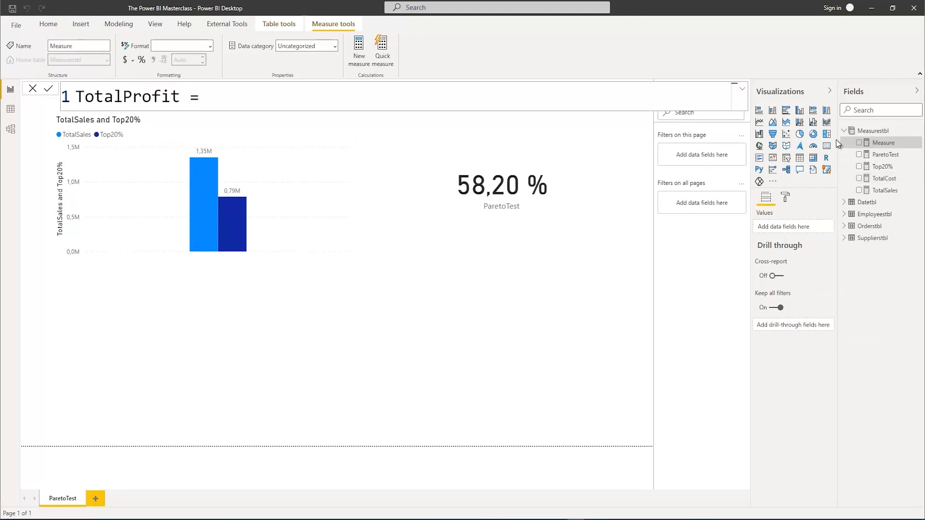
pyautogui.hotkey('shift', 'Return')
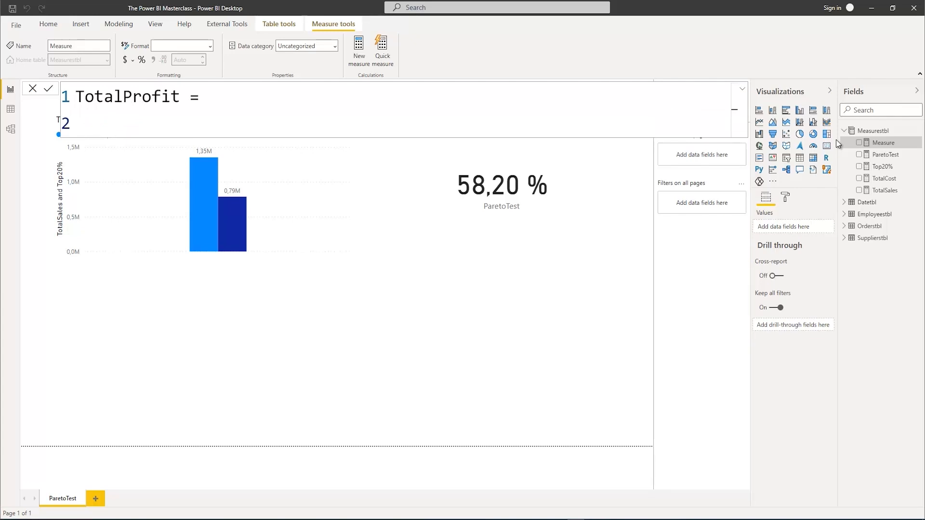
pyautogui.press('Tab')
# Define TotalProfit as [TotalSales]-[TotalCost] and commit the measure
pyautogui.write('Tota')
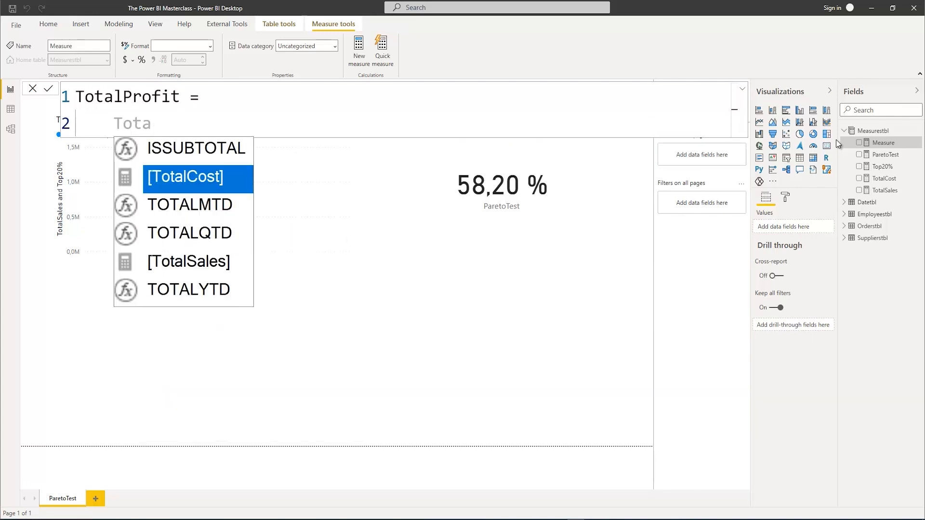
pyautogui.press('Down')
pyautogui.press('Down')
pyautogui.press('Down')
pyautogui.press('Tab')
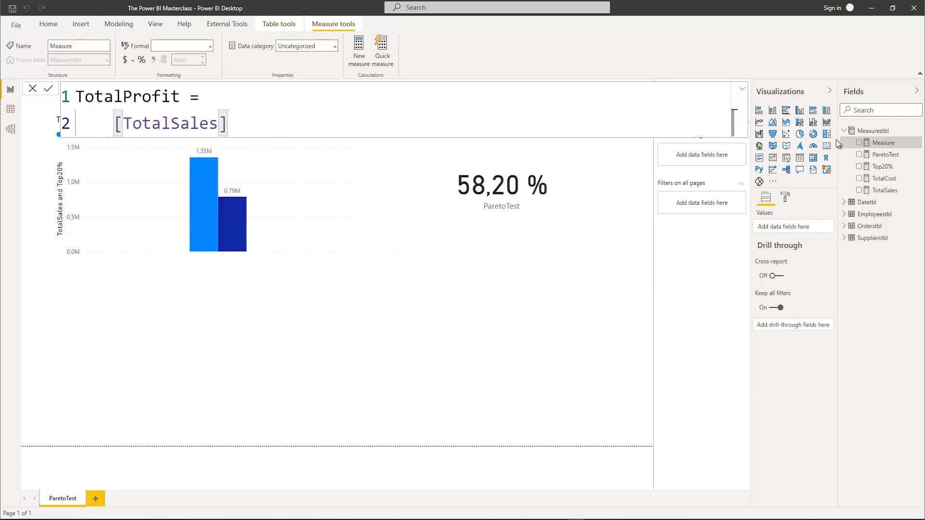
pyautogui.write('-TOt')
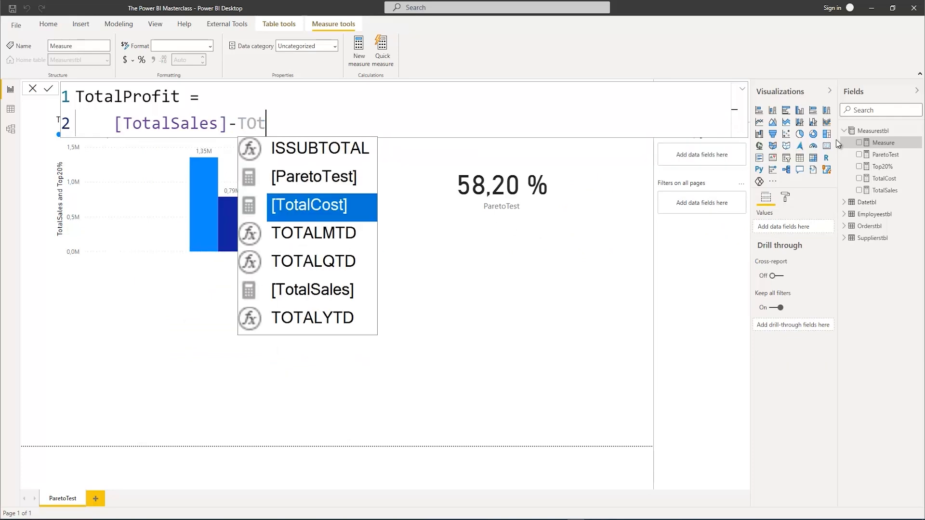
pyautogui.press('Tab')
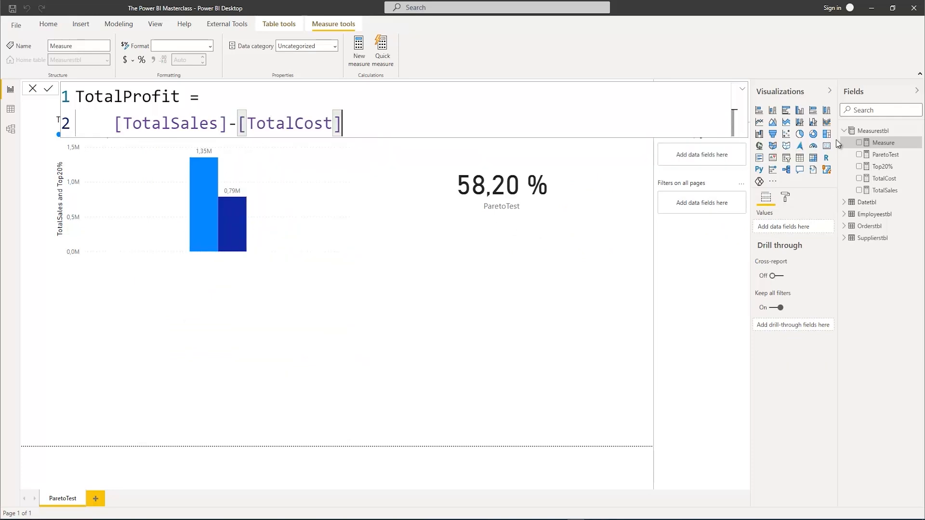
pyautogui.press('Return')
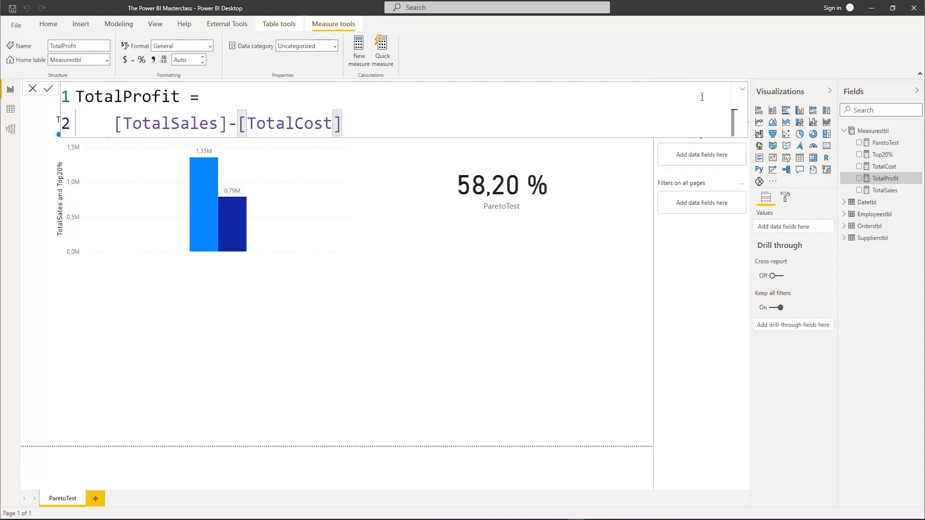
# Create a new measure in Measurestbl, enlarge the formula editor and name the measure TotalSalesLY
pyautogui.rightClick(870, 134)
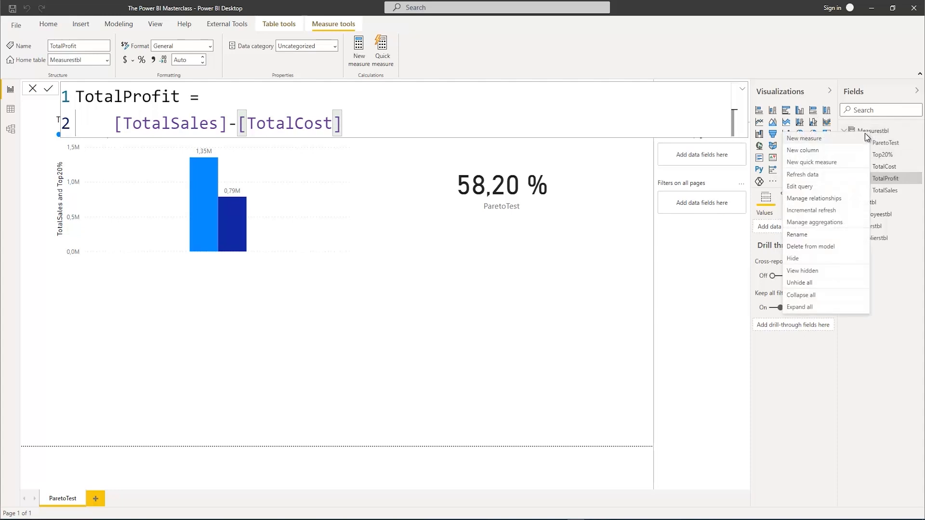
pyautogui.click(835, 139)
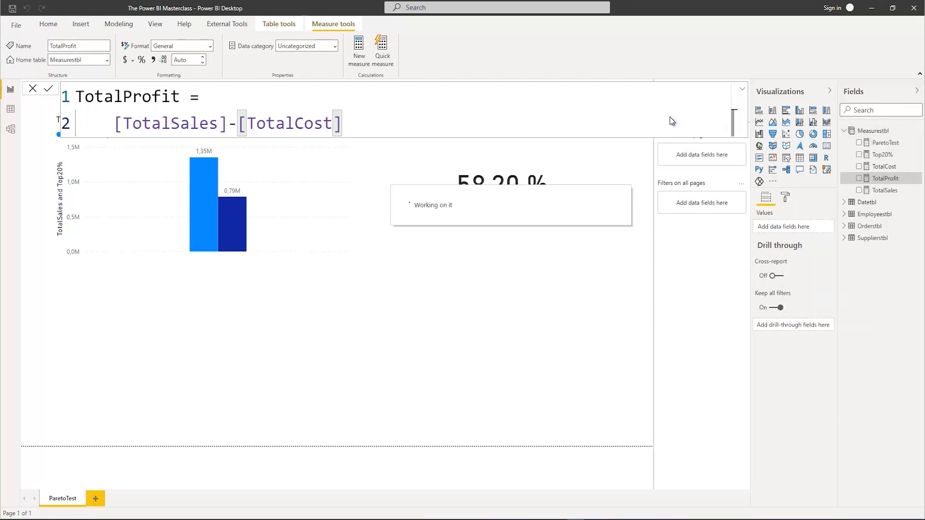
pyautogui.click(742, 89)
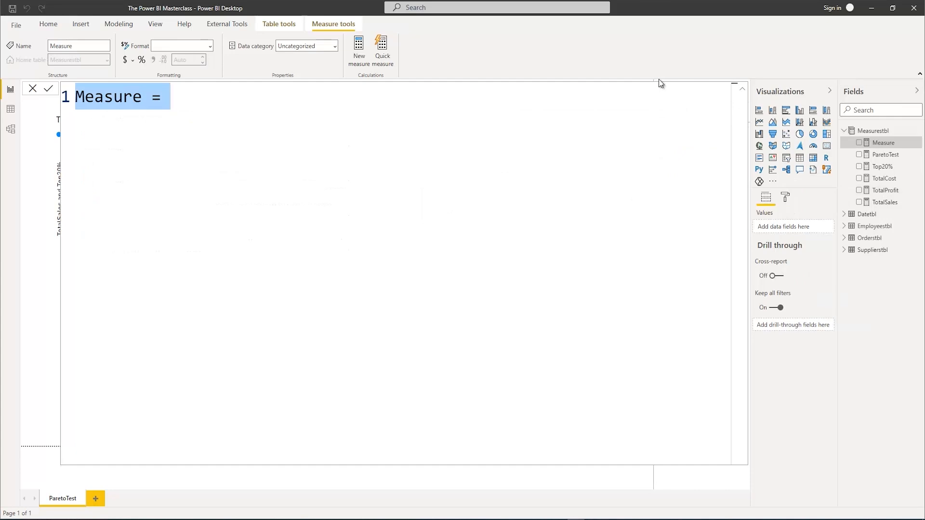
pyautogui.write('TOt')
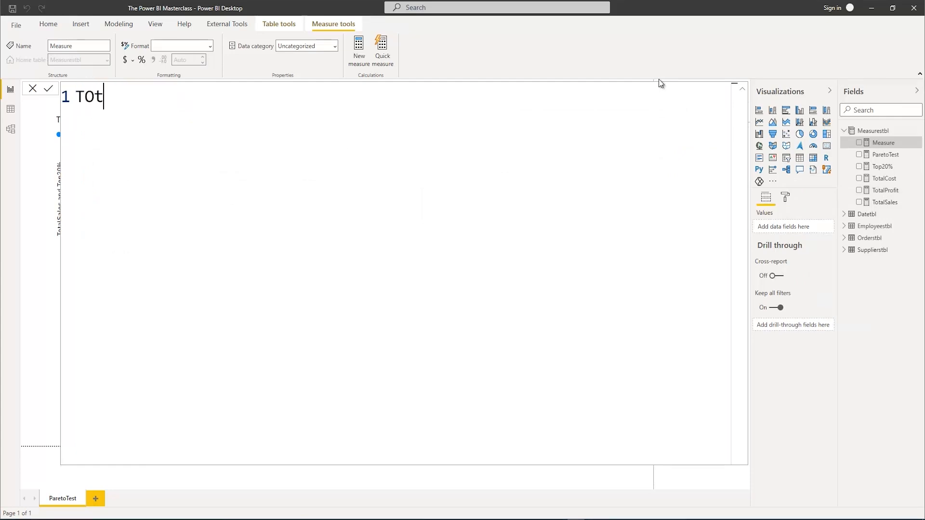
pyautogui.write('alSa')
pyautogui.press('BackSpace')
pyautogui.press('BackSpace')
pyautogui.press('BackSpace')
pyautogui.press('BackSpace')
pyautogui.press('BackSpace')
pyautogui.press('BackSpace')
pyautogui.write('otalSalesLY = ')
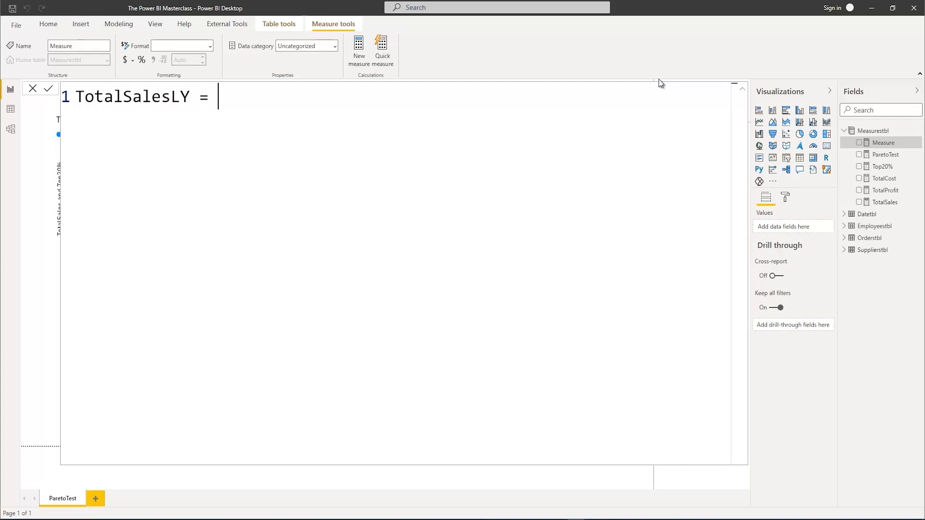
pyautogui.write('Cal')
# Start the TotalSalesLY formula with CALCULATE, using the [TotalSales] measure as its expression
pyautogui.press('Tab')
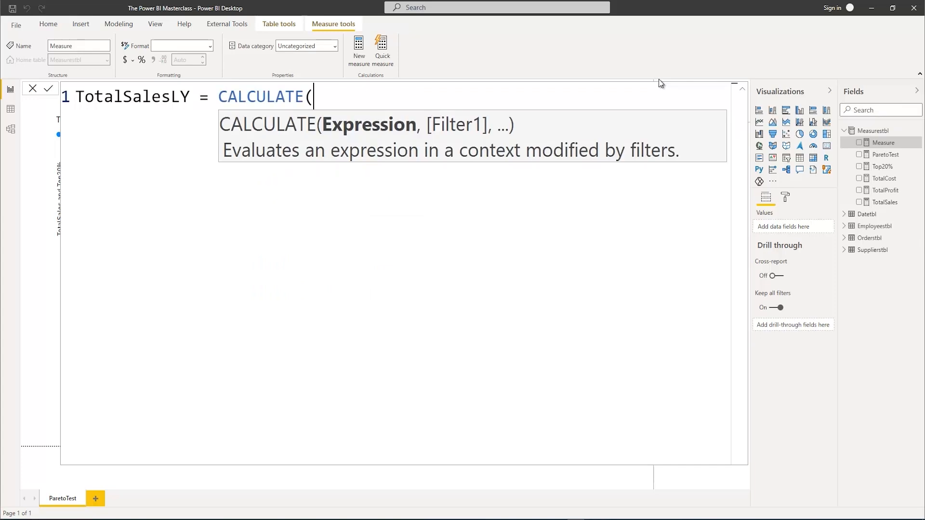
pyautogui.write('To')
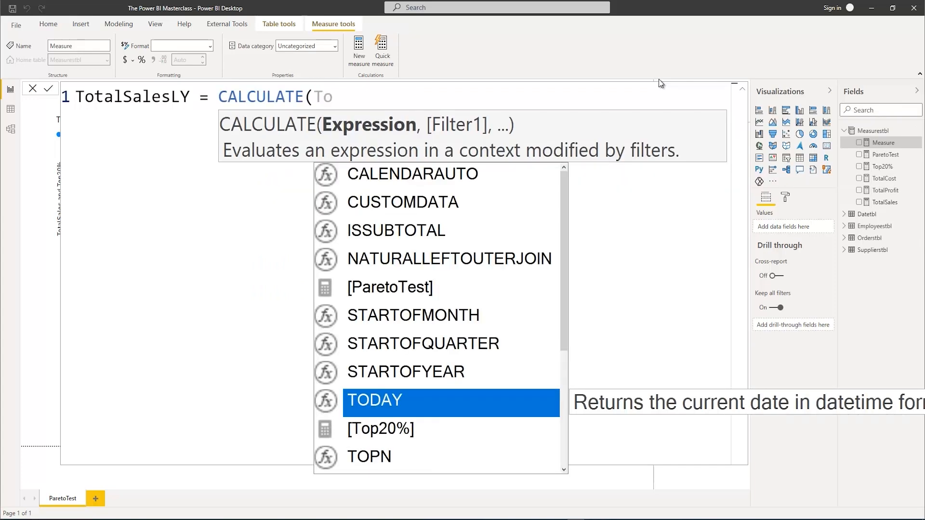
pyautogui.write('t')
pyautogui.press('Down')
pyautogui.press('Down')
pyautogui.press('Down')
pyautogui.press('Down')
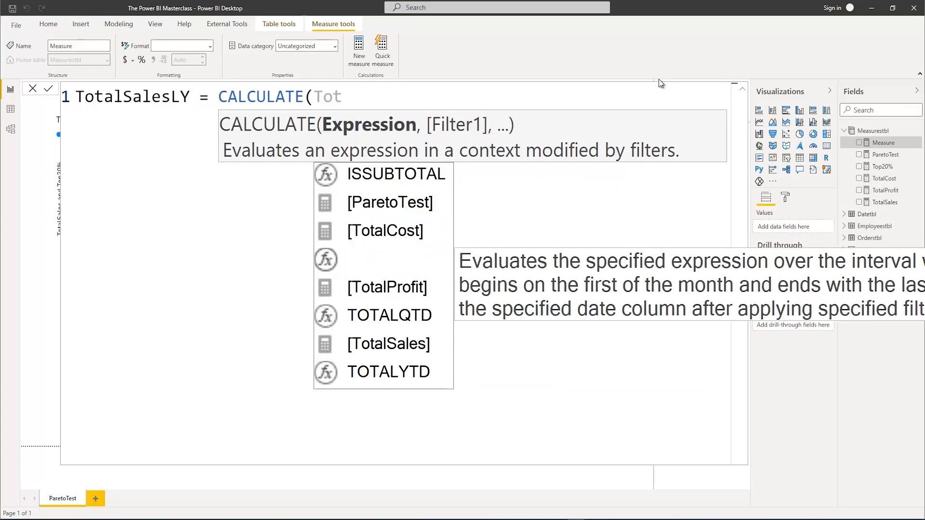
pyautogui.press('Tab')
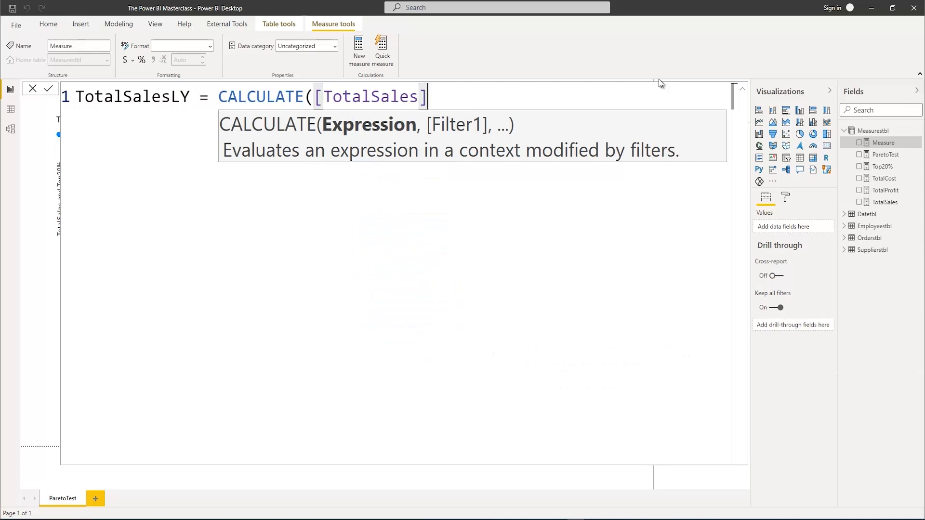
# Add SAMEPERIODLASTYEAR(Datetbl[Date]) as the CALCULATE filter and close both functions
pyautogui.write(',')
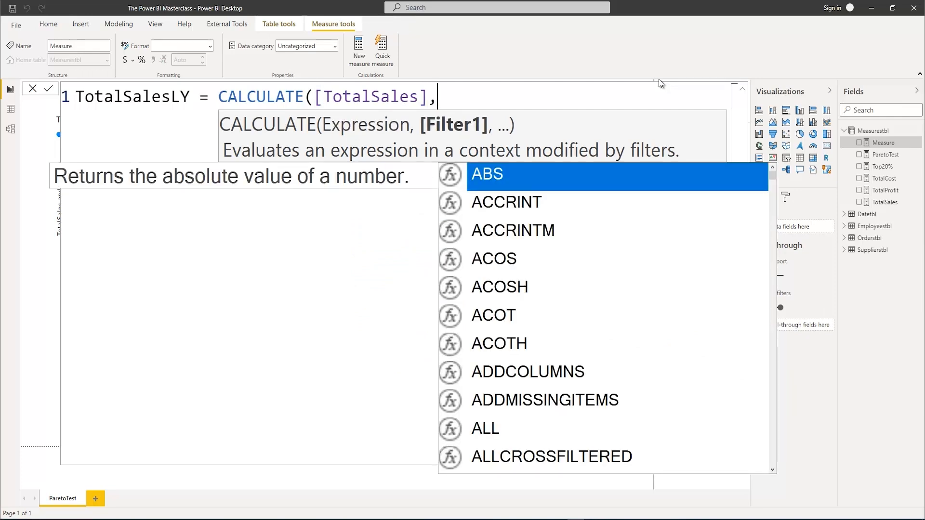
pyautogui.write('Sa')
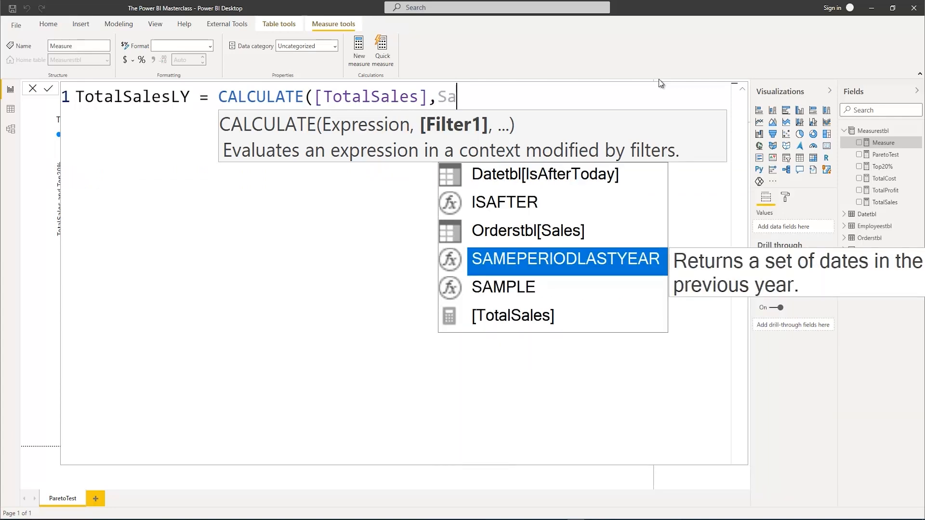
pyautogui.press('Tab')
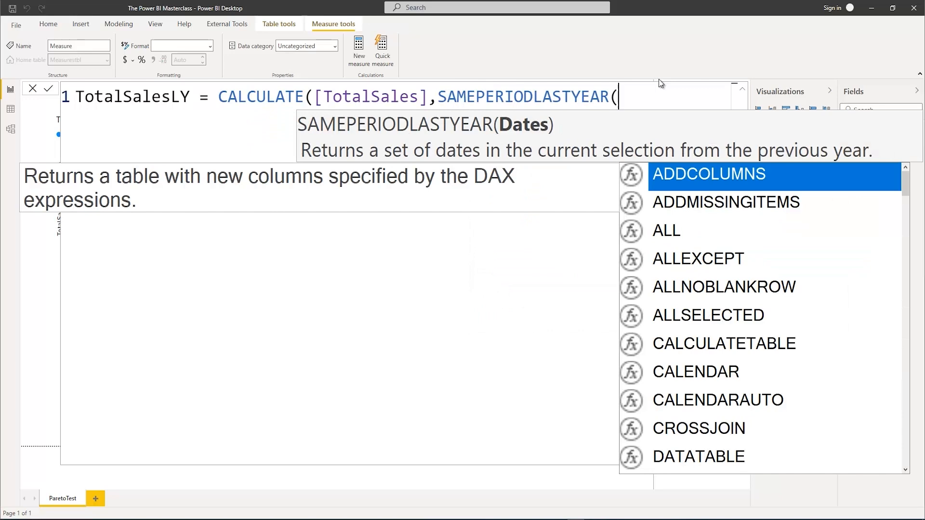
pyautogui.write('date')
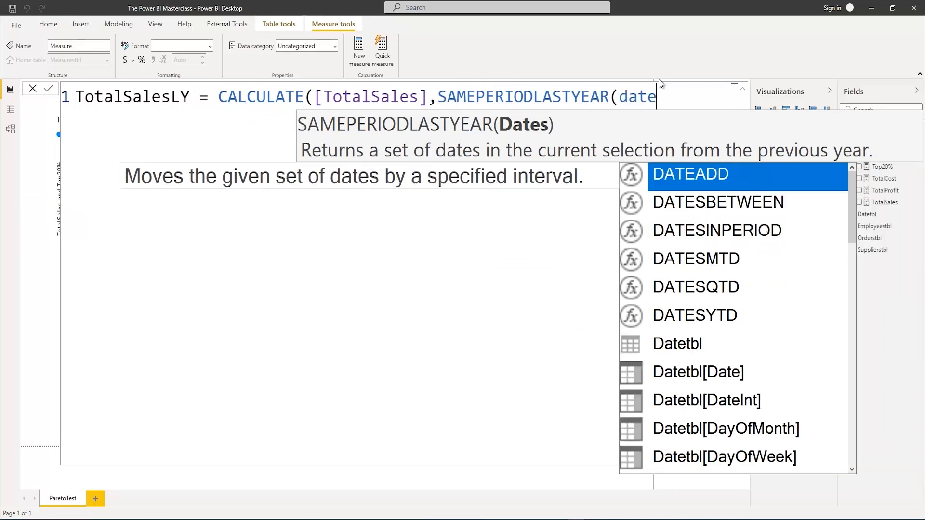
pyautogui.press('Down')
pyautogui.press('Down')
pyautogui.press('Down')
pyautogui.press('Down')
pyautogui.press('Down')
pyautogui.press('Down')
pyautogui.press('Down')
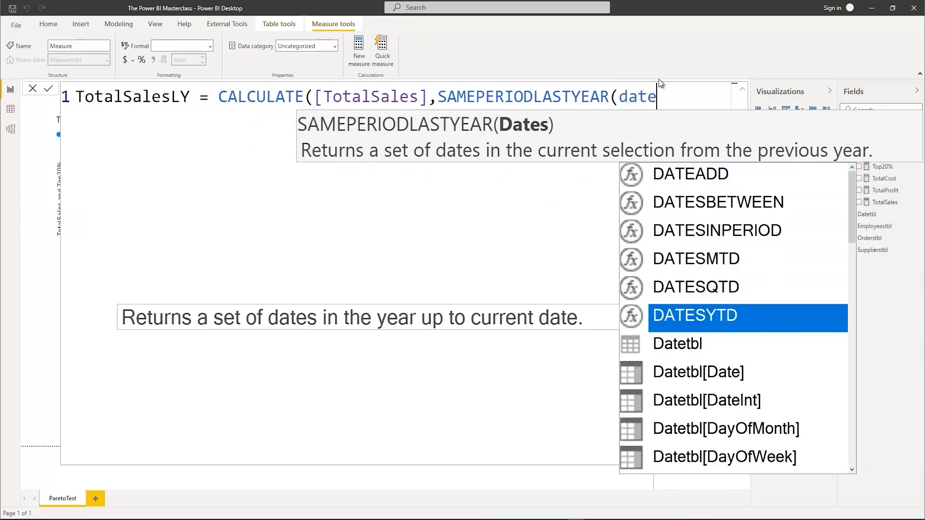
pyautogui.press('Tab')
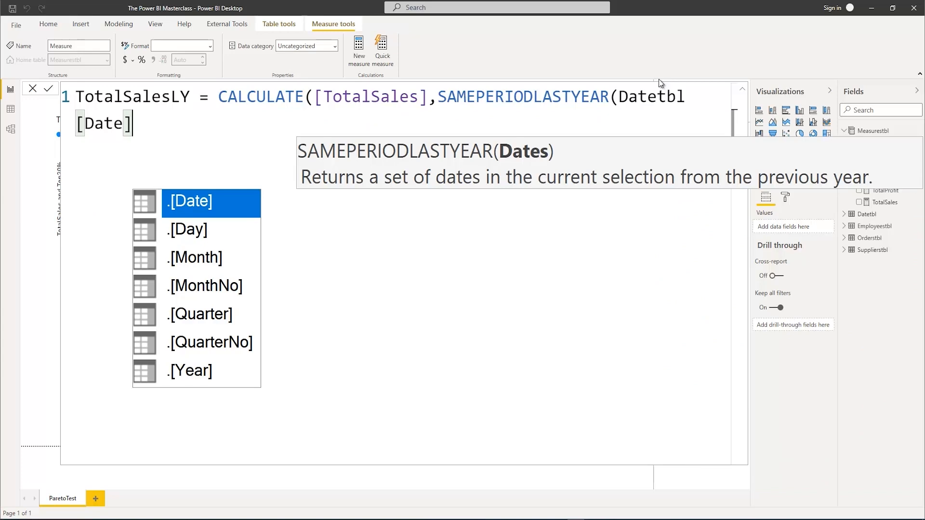
pyautogui.write(')')
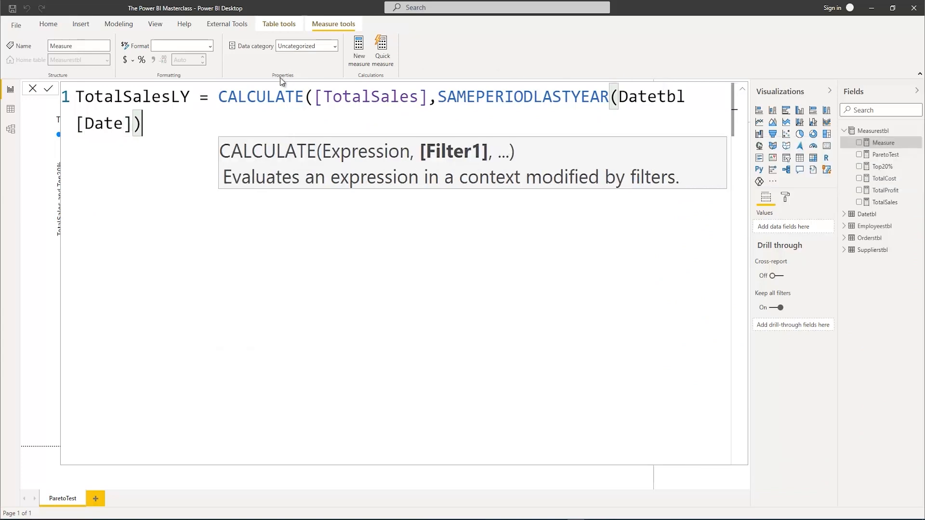
pyautogui.write(')')
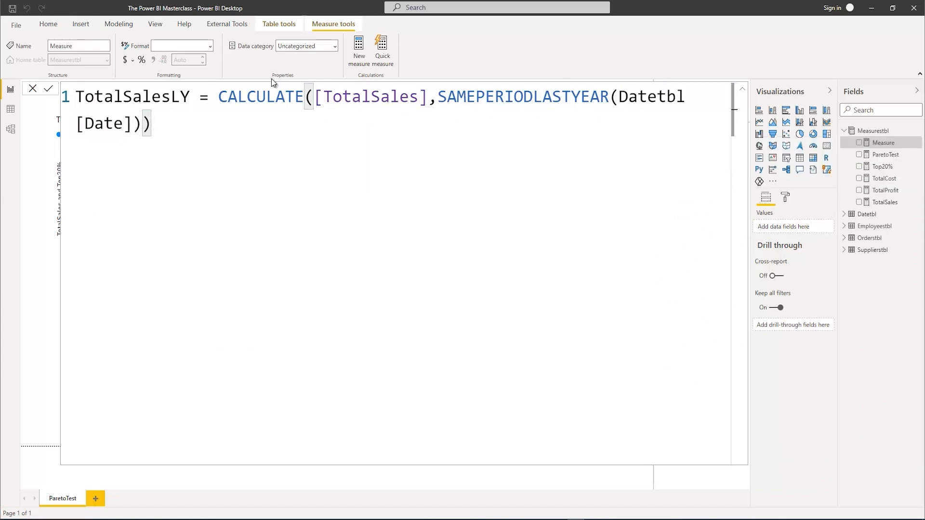
# Put the CALCULATE expression on its own indented line below the measure name and commit TotalSalesLY
pyautogui.click(214, 94)
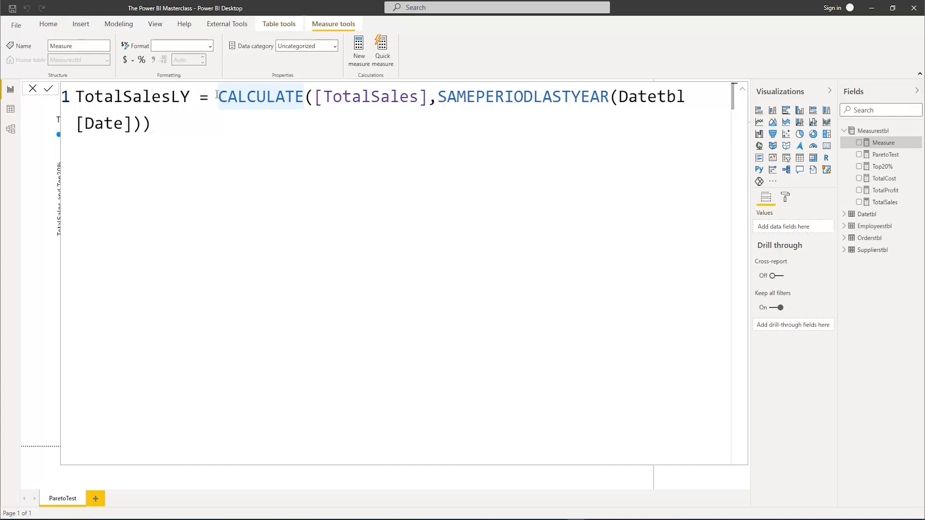
pyautogui.hotkey('shift', 'Return')
pyautogui.press('Tab')
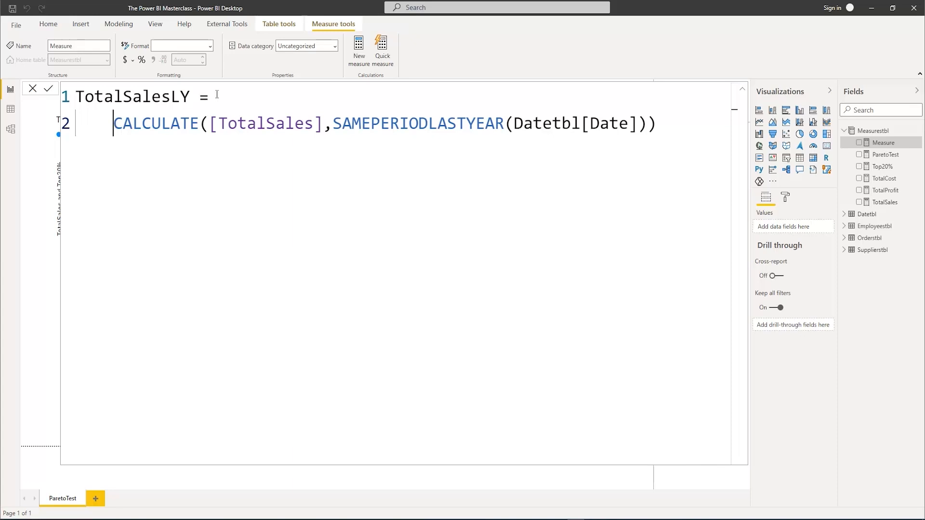
pyautogui.press('Return')
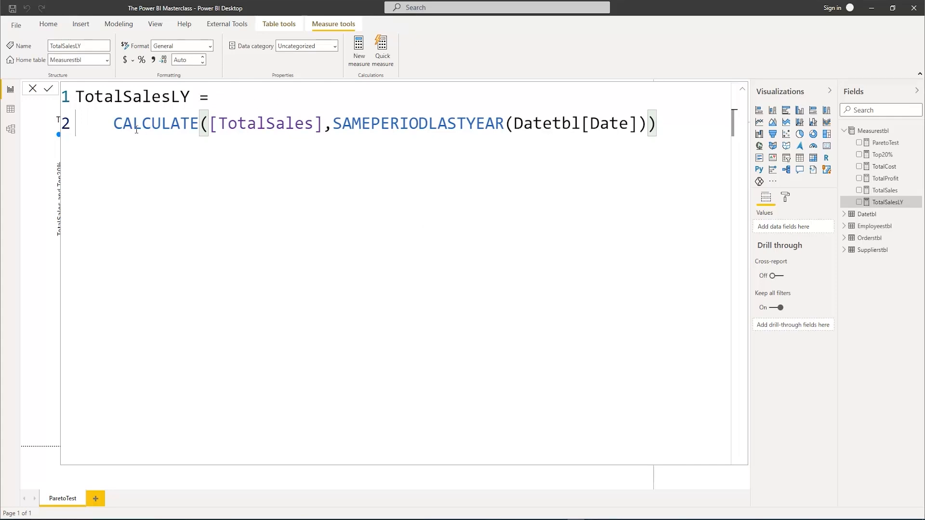
# Copy the whole TotalSalesLY formula into a new measure in Measurestbl and rename the copy TotalCostLY
pyautogui.moveTo(656, 124); pyautogui.dragTo(73, 99)
pyautogui.hotkey('ctrl', 'c')
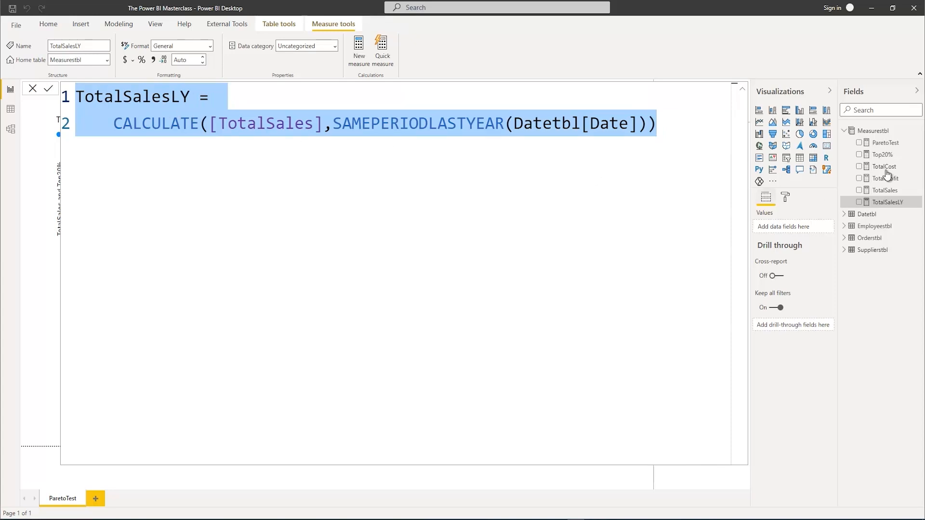
pyautogui.rightClick(872, 131)
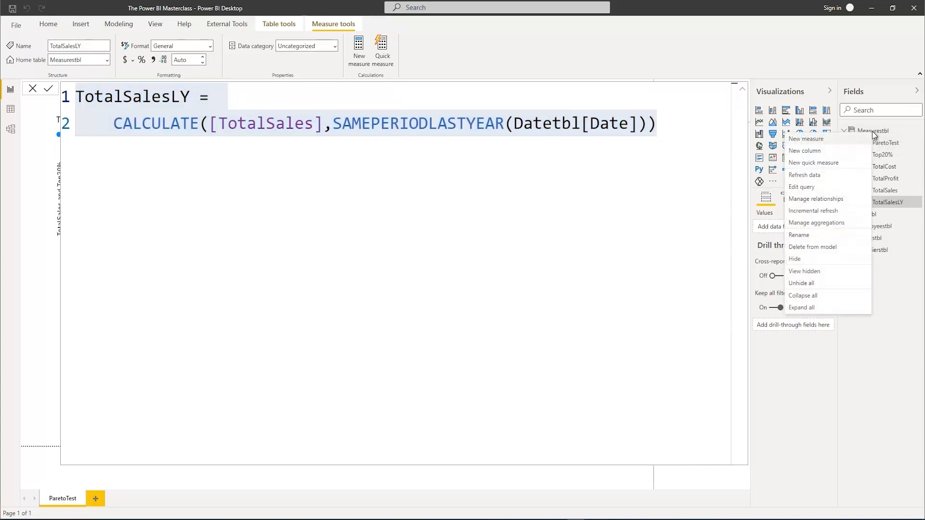
pyautogui.click(825, 139)
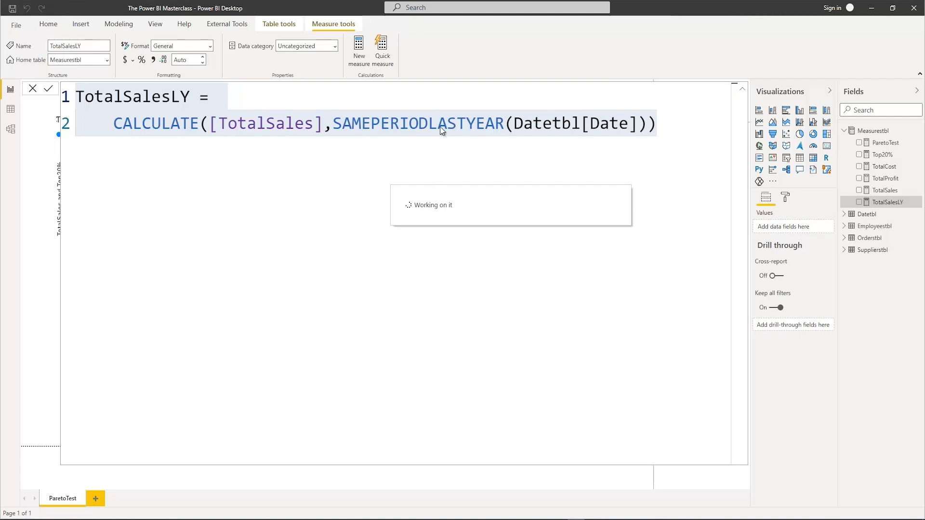
pyautogui.hotkey('ctrl', 'v')
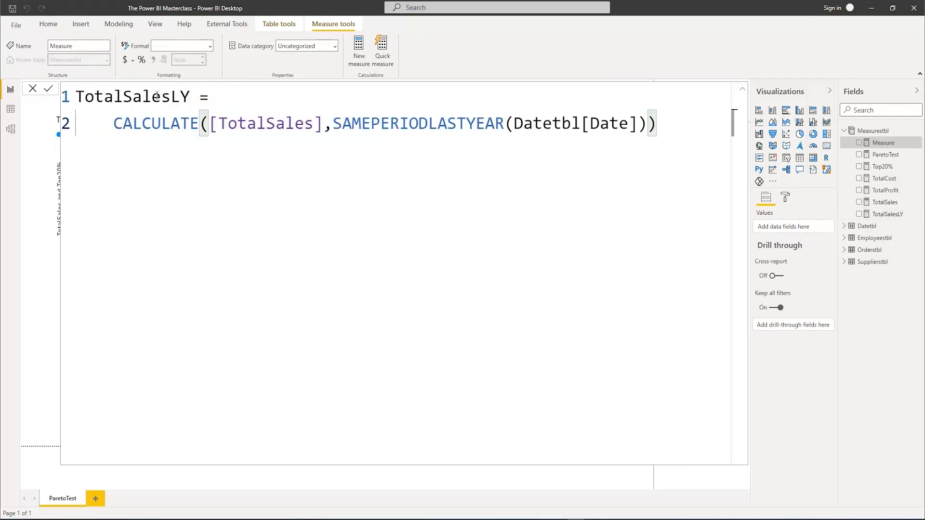
pyautogui.moveTo(123, 97); pyautogui.dragTo(171, 96)
pyautogui.write('Cost')
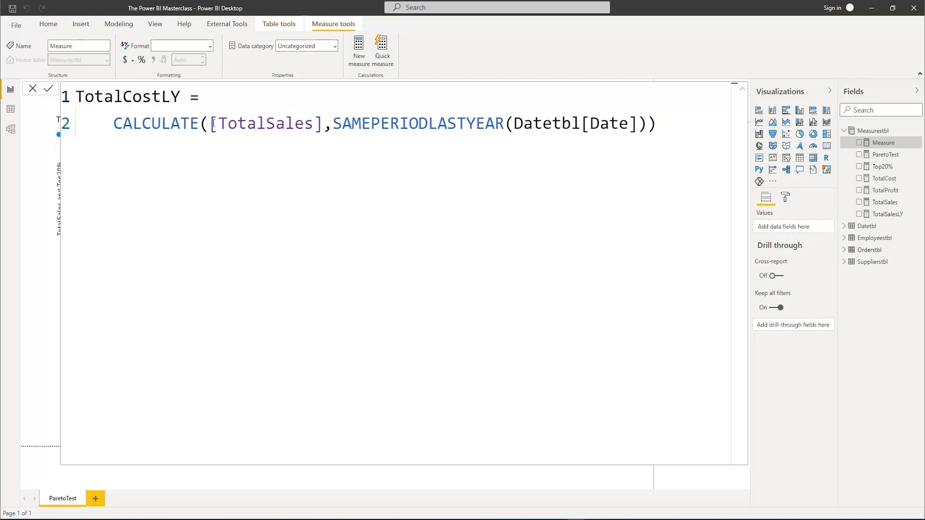
# Replace [TotalSales] with [TotalCost] in the TotalCostLY formula and commit the measure
pyautogui.moveTo(213, 124); pyautogui.dragTo(322, 124)
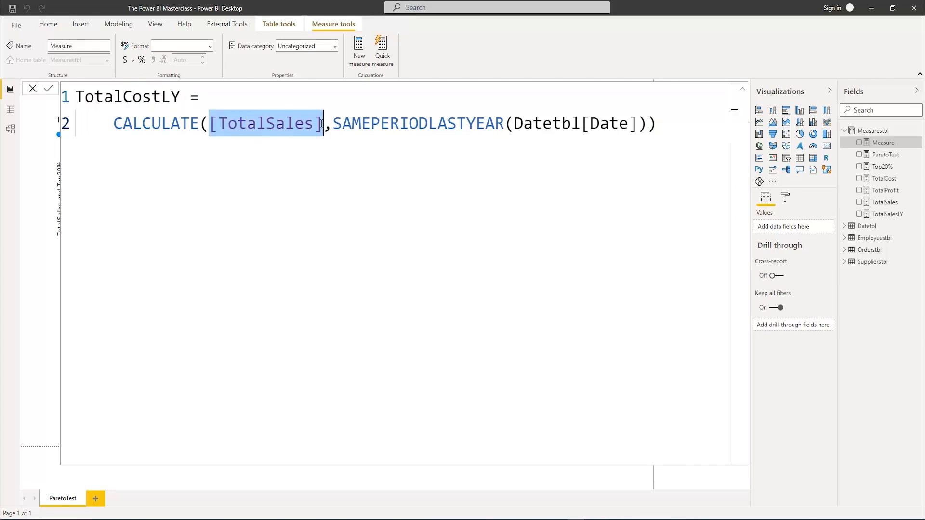
pyautogui.write('Total')
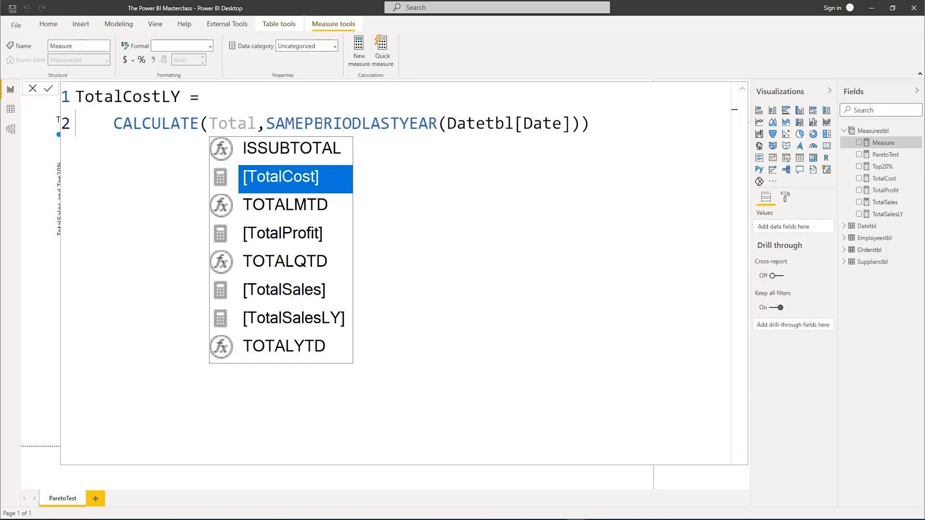
pyautogui.press('Tab')
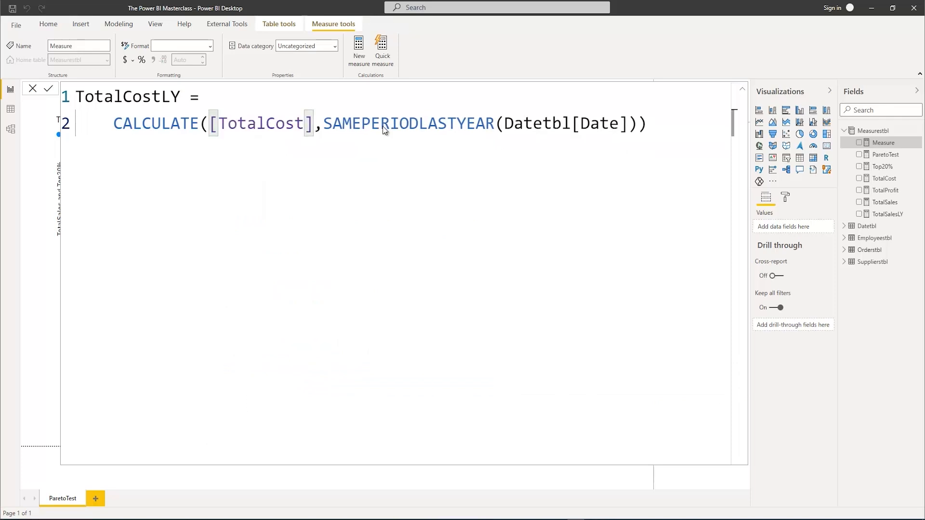
pyautogui.press('Return')
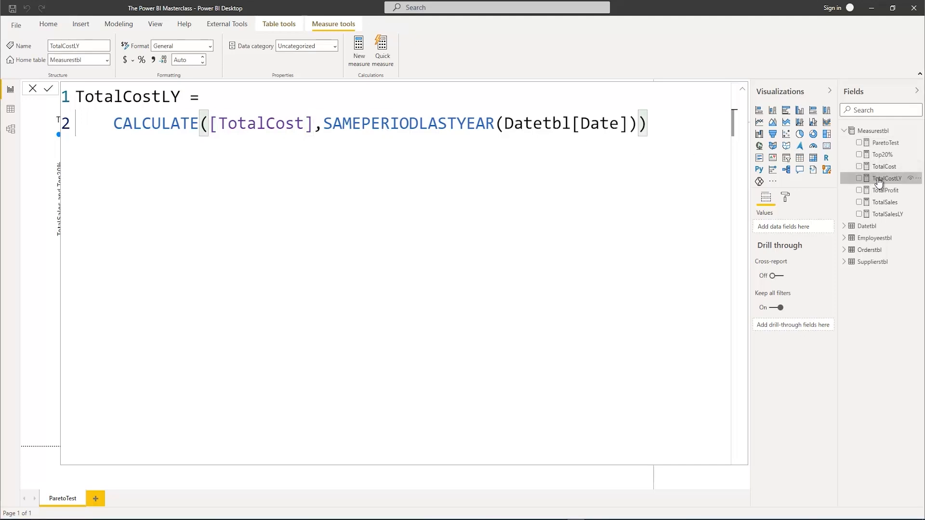
# Paste the copied TotalSalesLY formula into a new measure in Measurestbl and rename the copy TotalProfitLY
pyautogui.rightClick(851, 137)
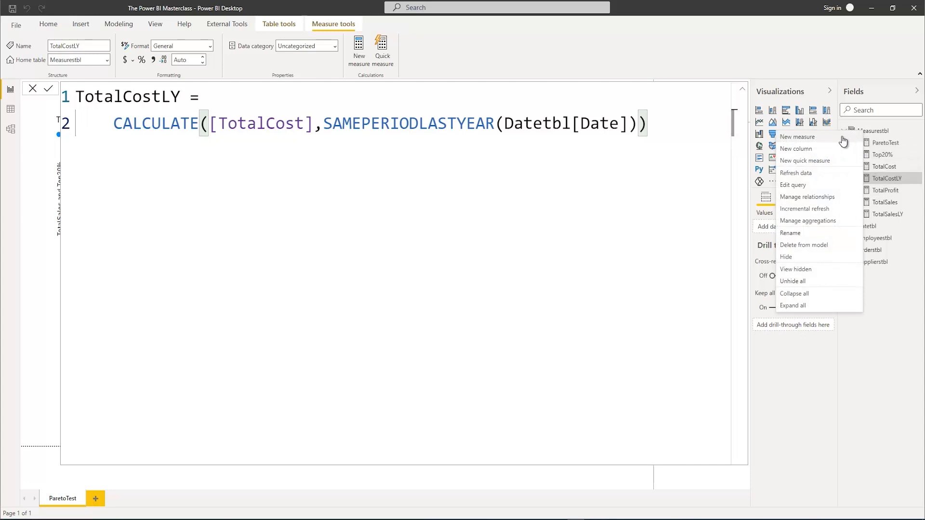
pyautogui.press('Escape')
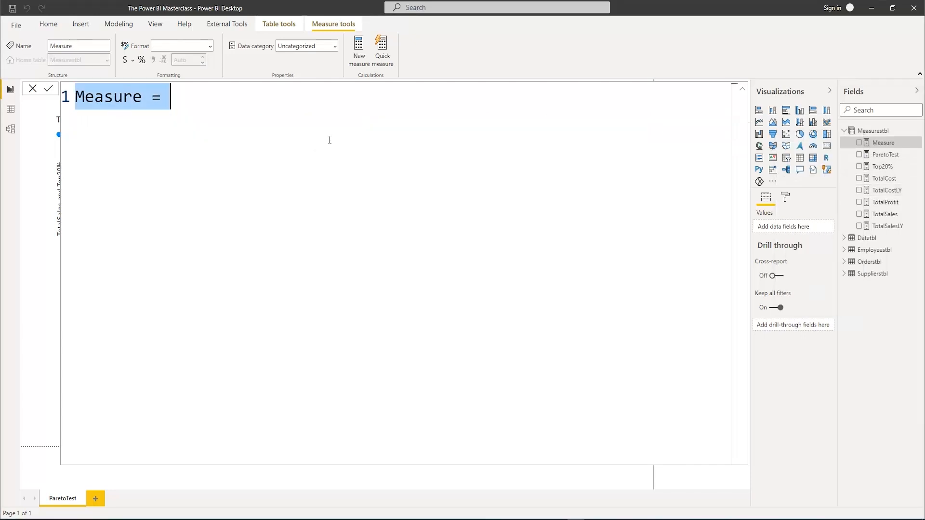
pyautogui.hotkey('ctrl', 'v')
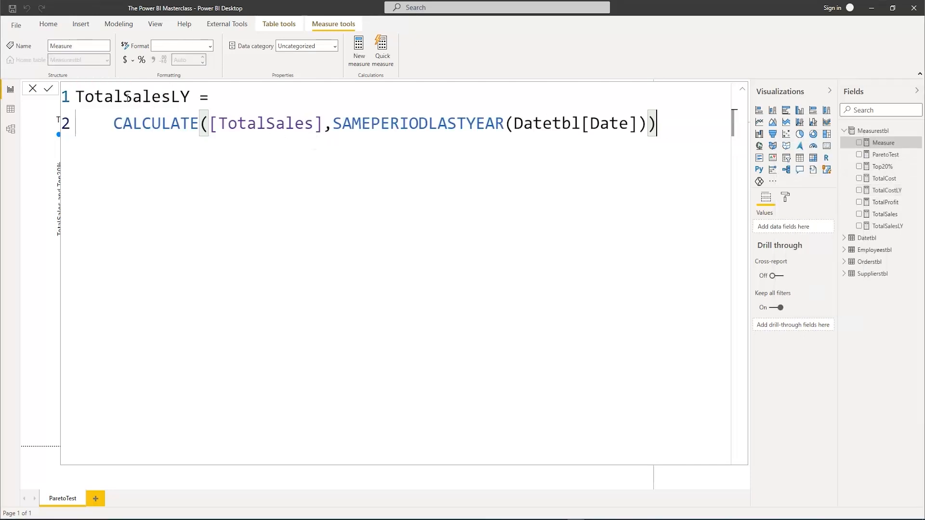
pyautogui.moveTo(123, 96); pyautogui.dragTo(171, 100)
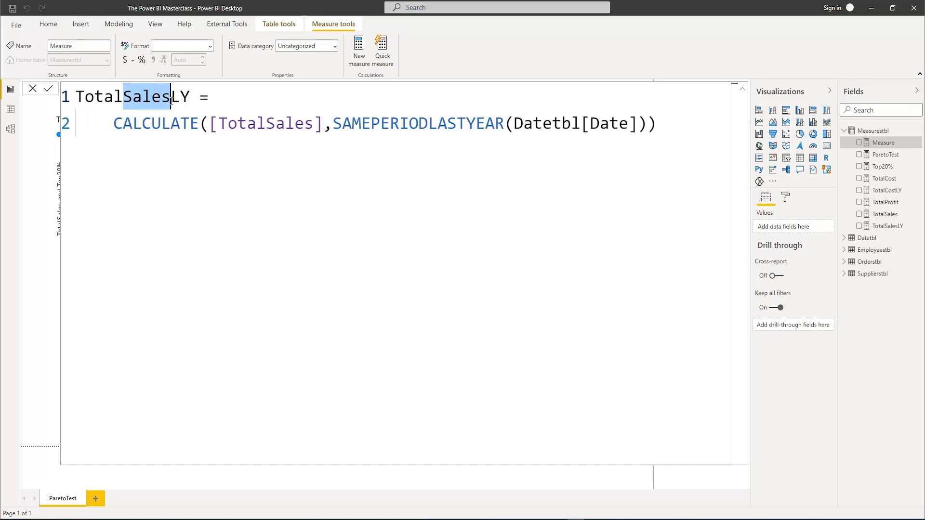
pyautogui.write('Profit')
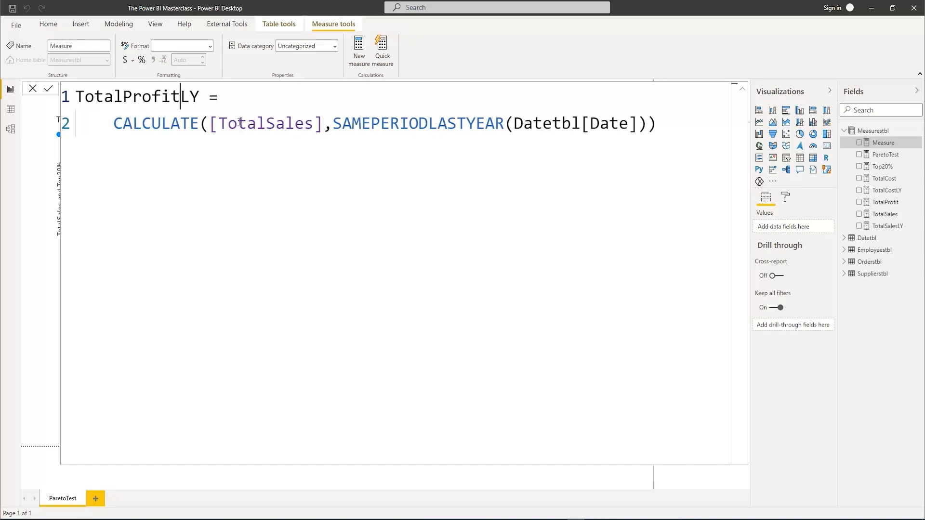
# Replace [TotalSales] with [TotalProfit] in the TotalProfitLY formula, commit the measure and collapse the formula editor
pyautogui.moveTo(212, 123); pyautogui.dragTo(314, 119)
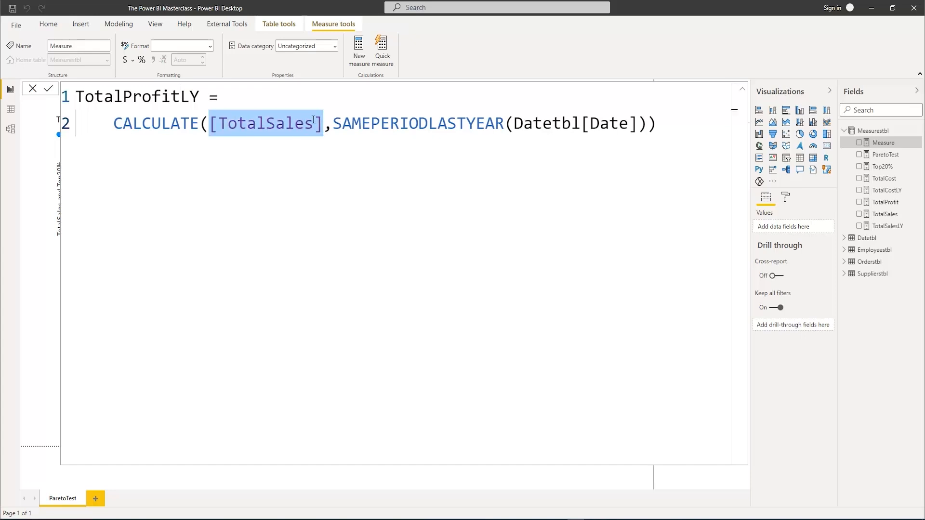
pyautogui.write('TotalP')
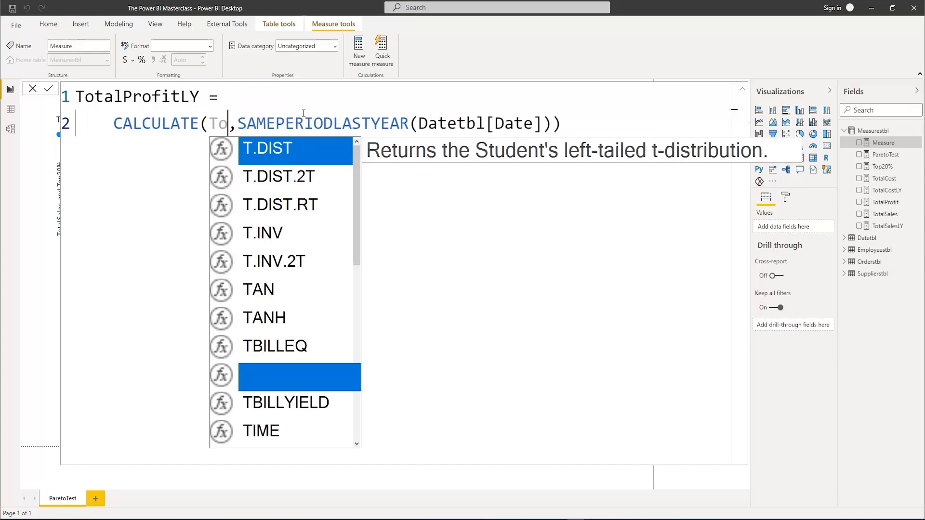
pyautogui.press('Tab')
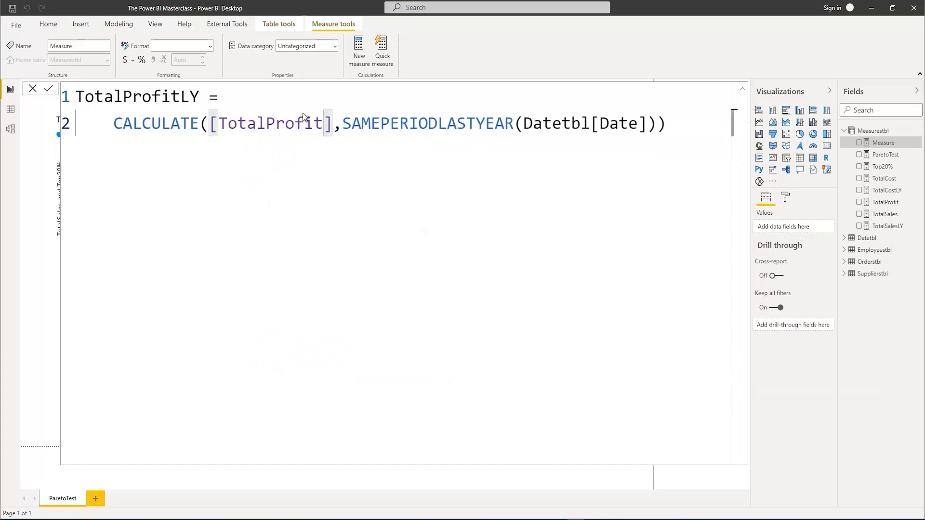
pyautogui.press('Return')
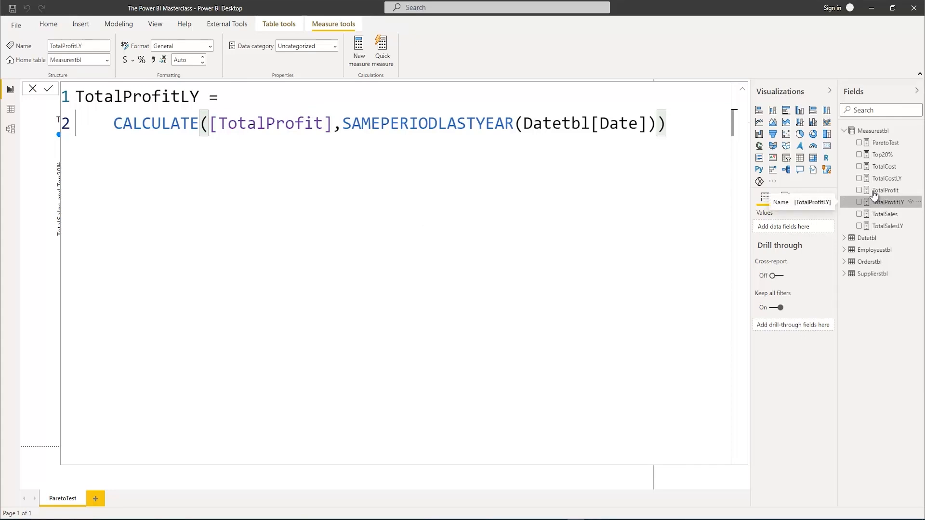
pyautogui.click(742, 89)
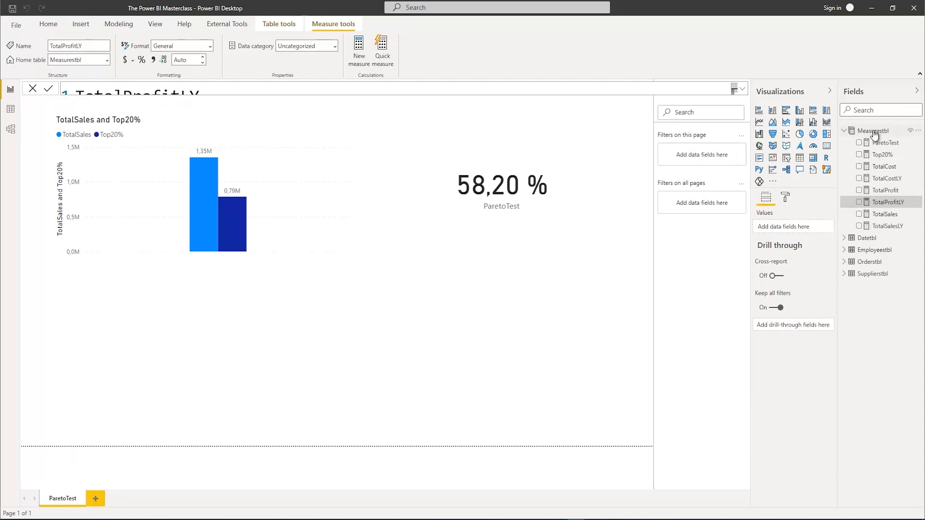
# Create a new measure in Measurestbl named ProfitGrowth
pyautogui.rightClick(873, 133)
pyautogui.click(829, 135)
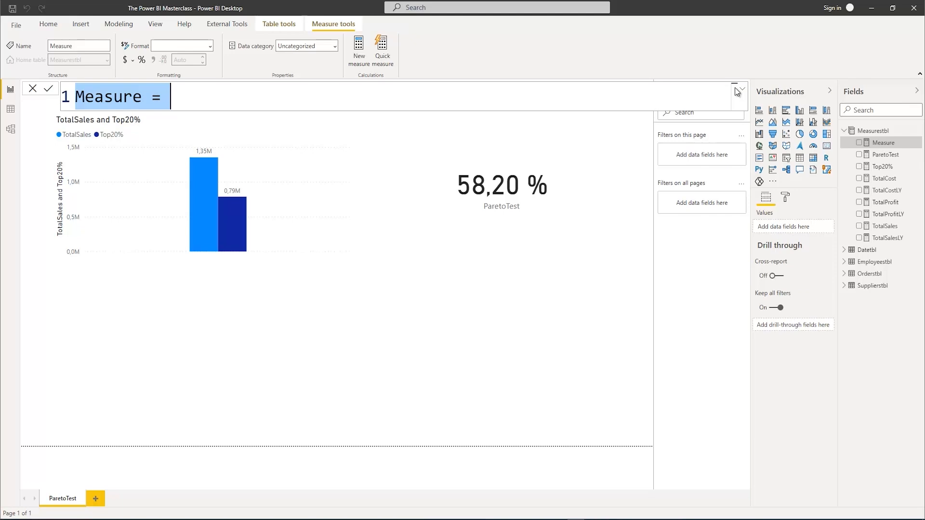
pyautogui.write('Pro')
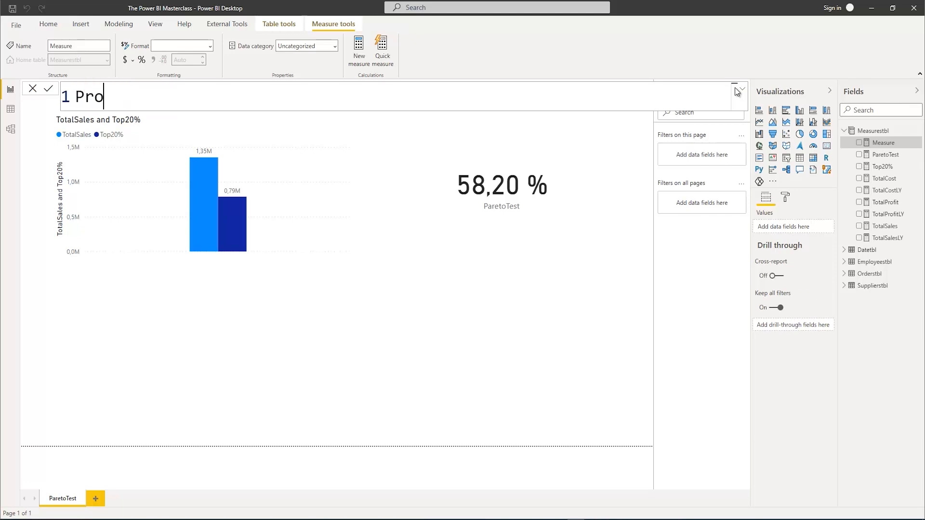
pyautogui.write('fitGrowth')
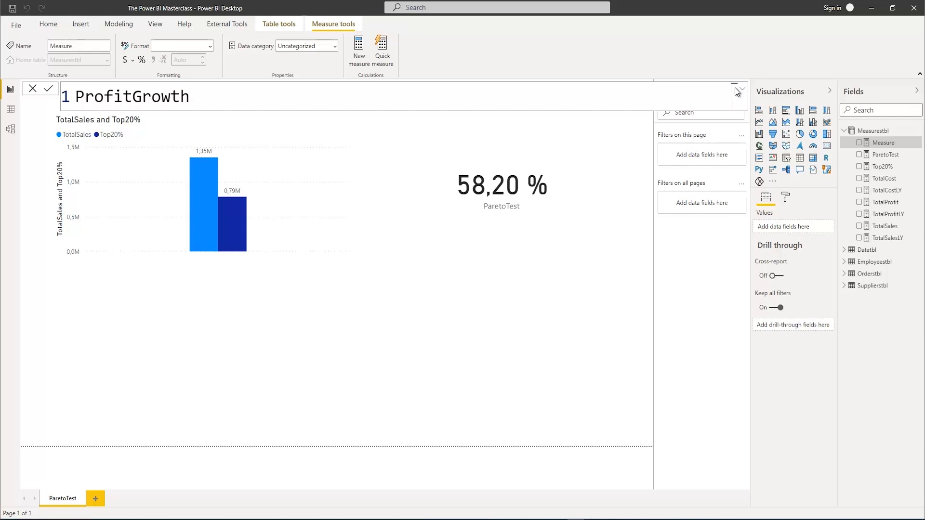
pyautogui.write(' = Tota')
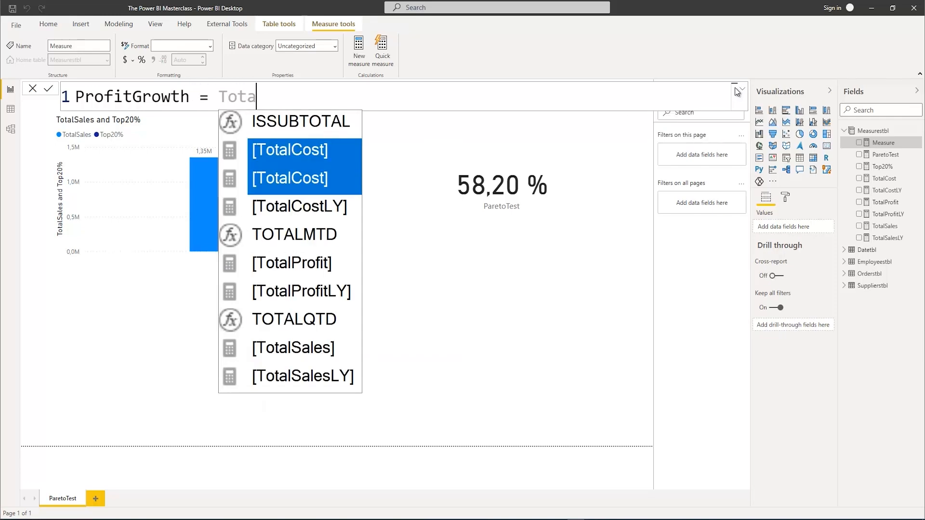
pyautogui.write('lPro')
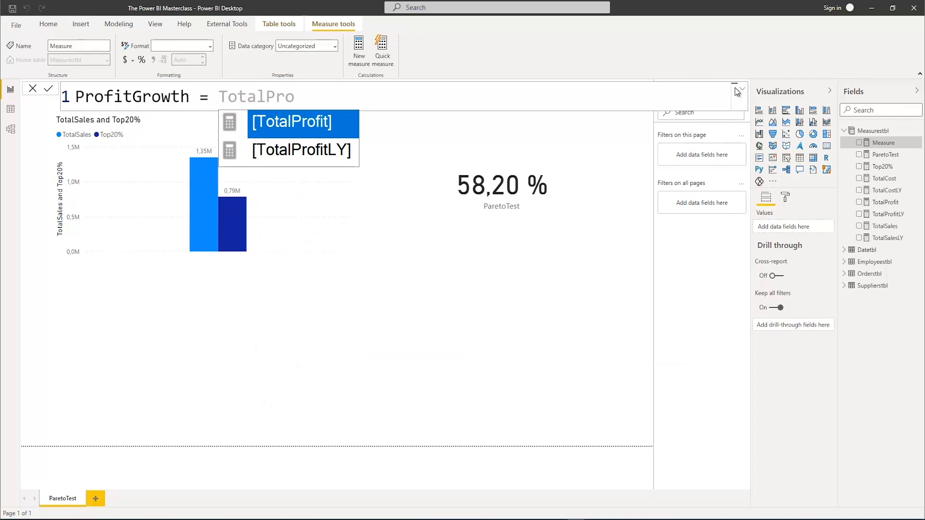
# Define ProfitGrowth as [TotalProfit]-[TotalProfitLY] and commit the measure
pyautogui.press('Tab')
pyautogui.write('-TO')
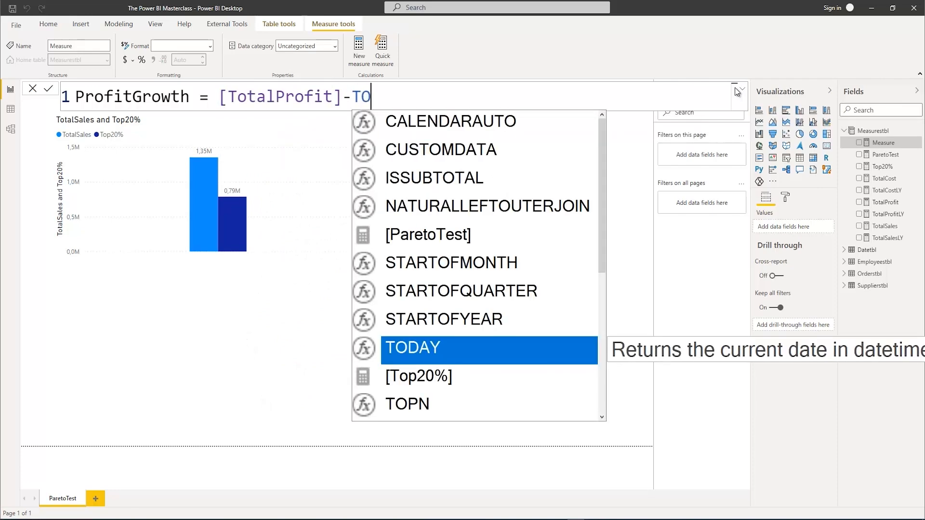
pyautogui.write('talpr')
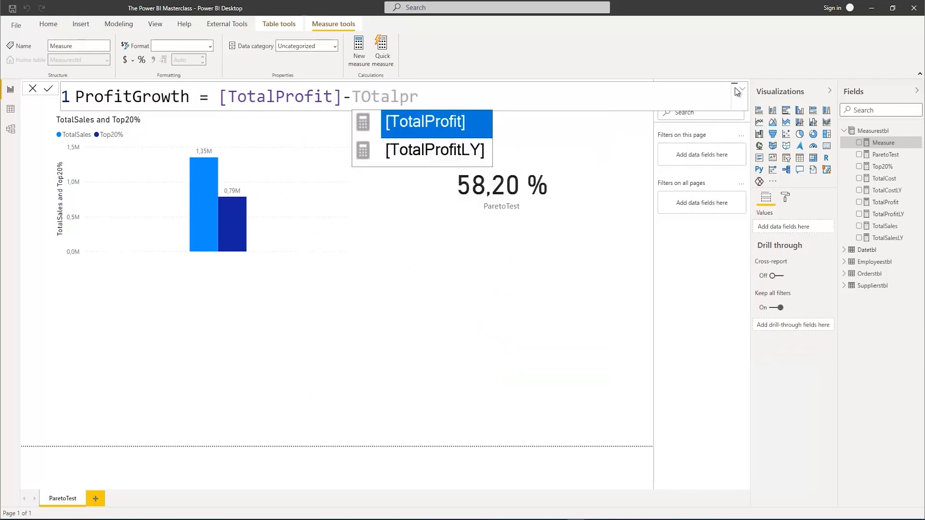
pyautogui.press('Down')
pyautogui.press('Tab')
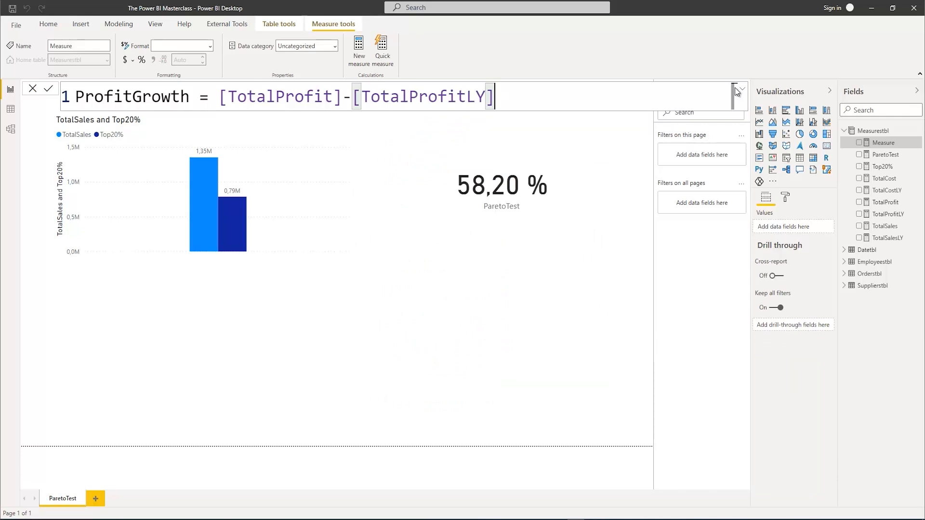
pyautogui.press('Return')
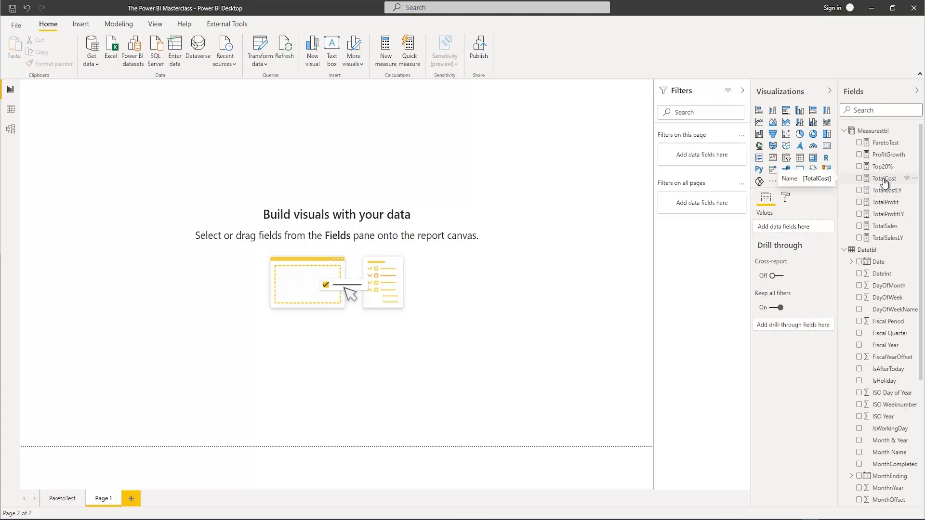
# Build a table from the Datetbl Date hierarchy on Page 1 with only Year and Month, and stretch it down almost to the page's lower edge
pyautogui.click(859, 263)
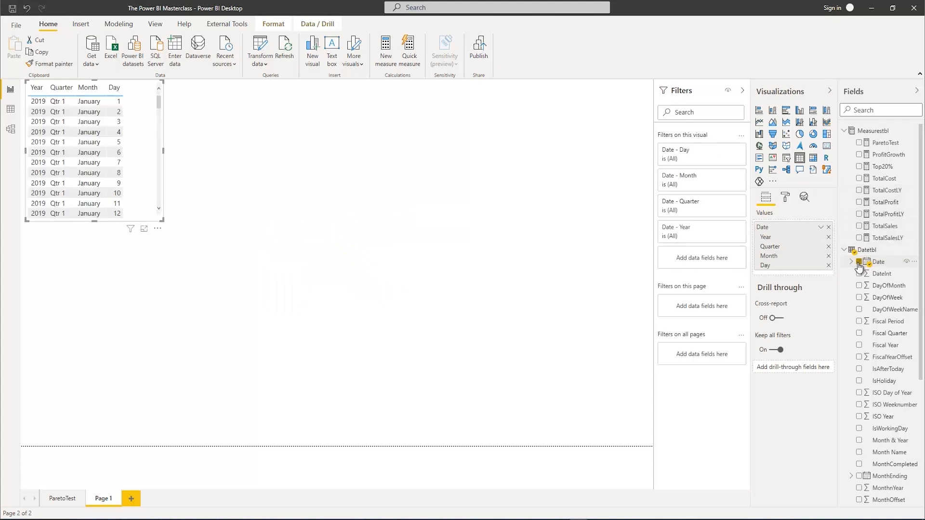
pyautogui.click(828, 265)
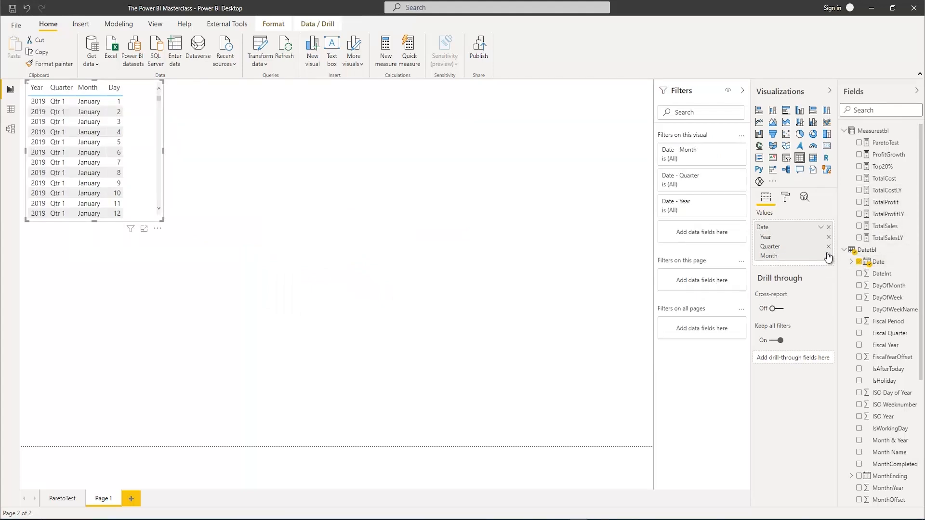
pyautogui.click(828, 247)
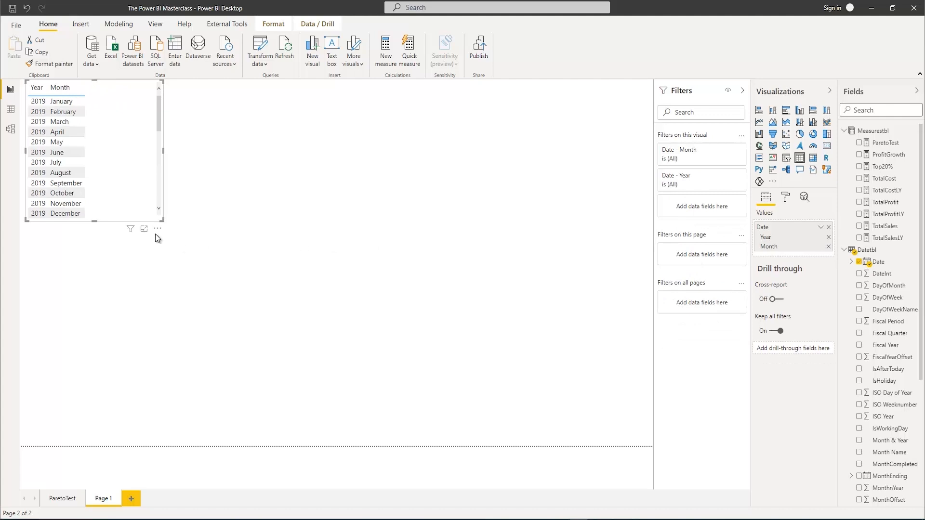
pyautogui.moveTo(162, 220)
pyautogui.mouseDown()
pyautogui.moveTo(182, 316)
pyautogui.moveTo(187, 432)
pyautogui.mouseUp()
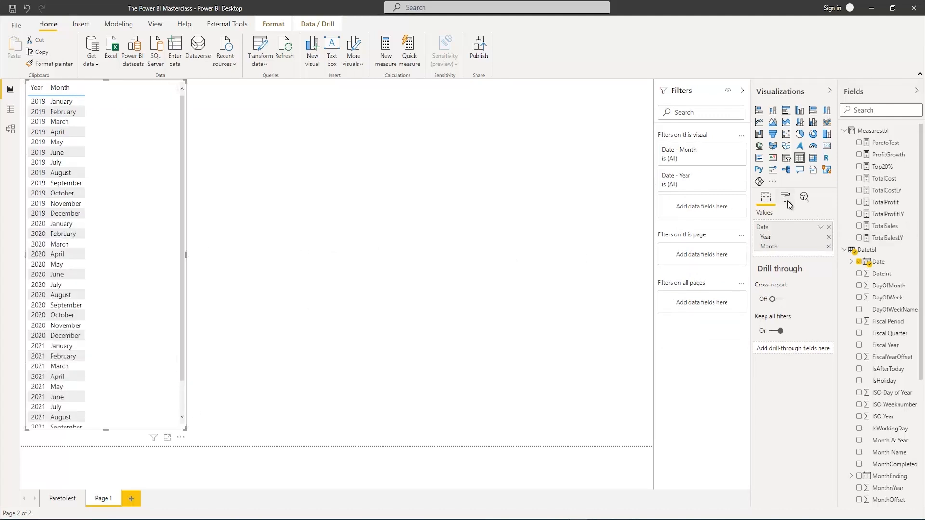
# Set the text size of the table's values to 15 pt
pyautogui.click(786, 198)
pyautogui.click(757, 310)
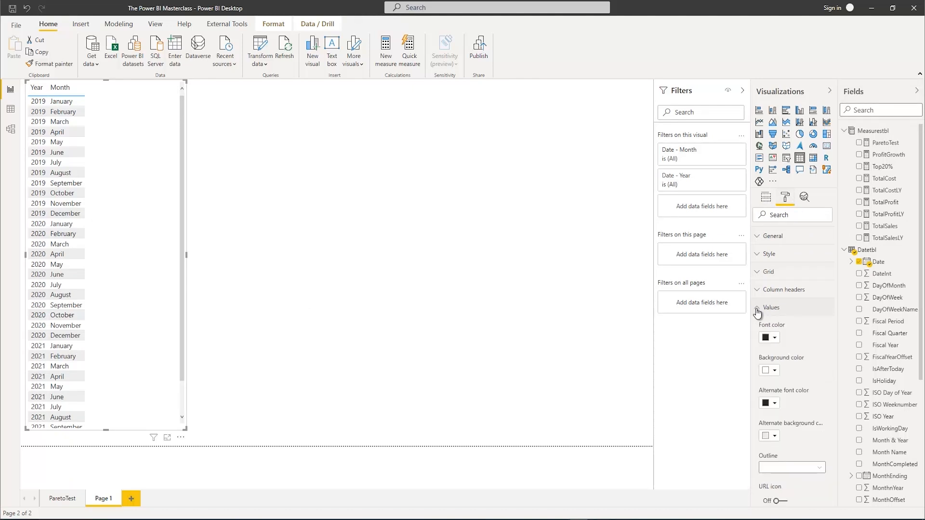
pyautogui.scroll(-3, 771, 366)
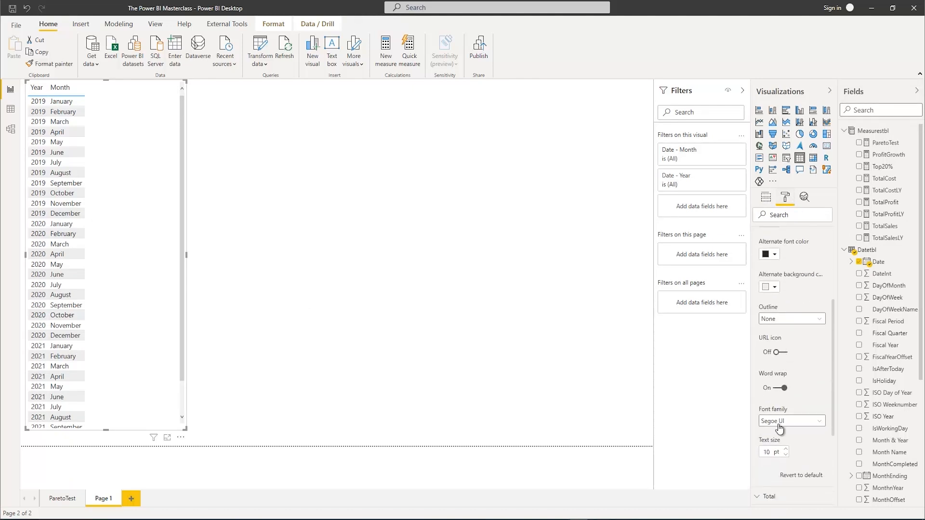
pyautogui.write('15')
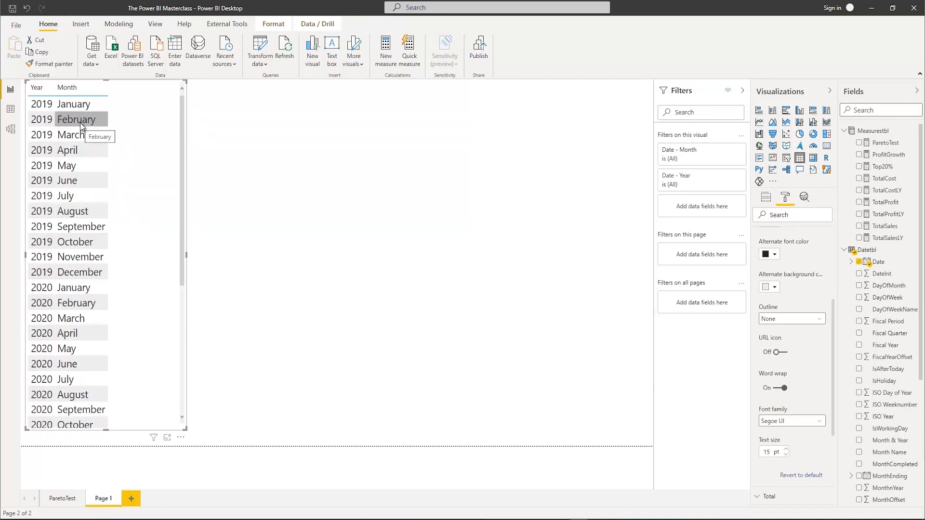
# Add the TotalSales measure to the Year and Month table and widen the table to make room for more columns
pyautogui.scroll(-7, 85, 144)
pyautogui.scroll(7, 83, 164)
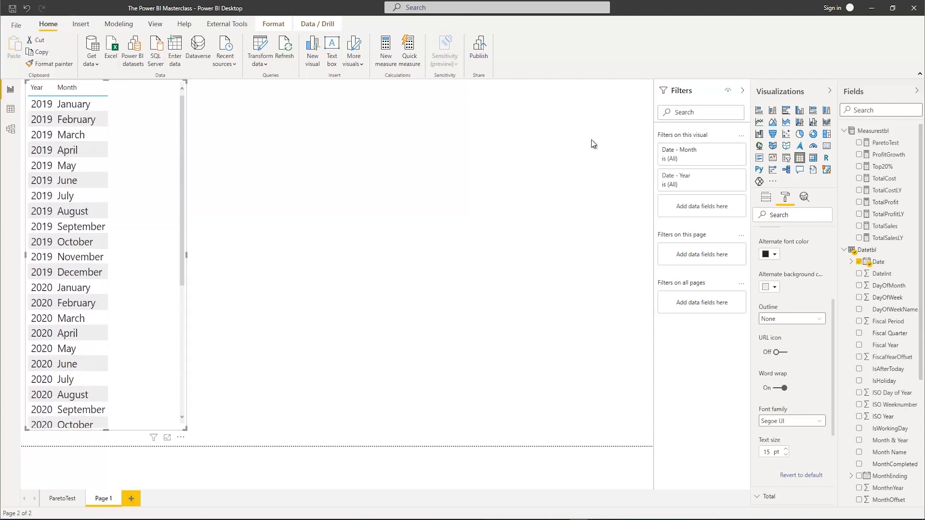
pyautogui.click(859, 226)
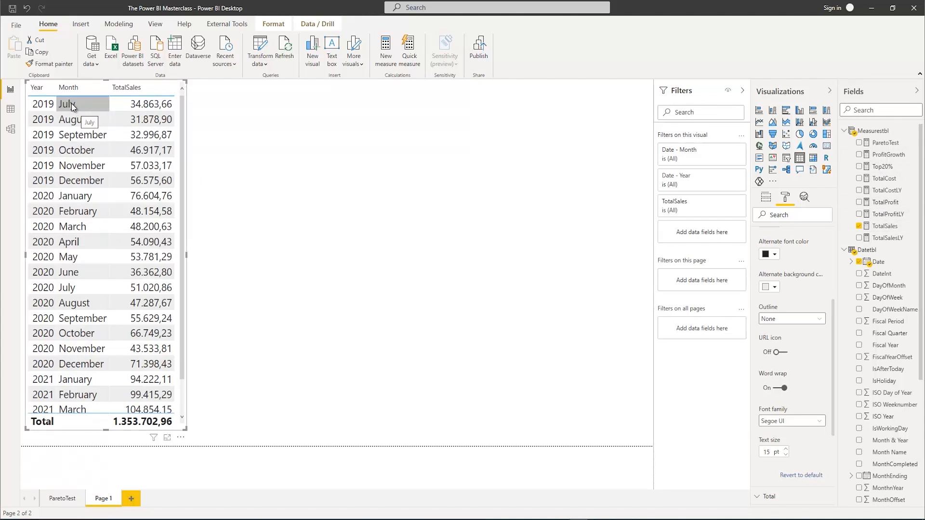
pyautogui.moveTo(186, 255); pyautogui.dragTo(291, 255)
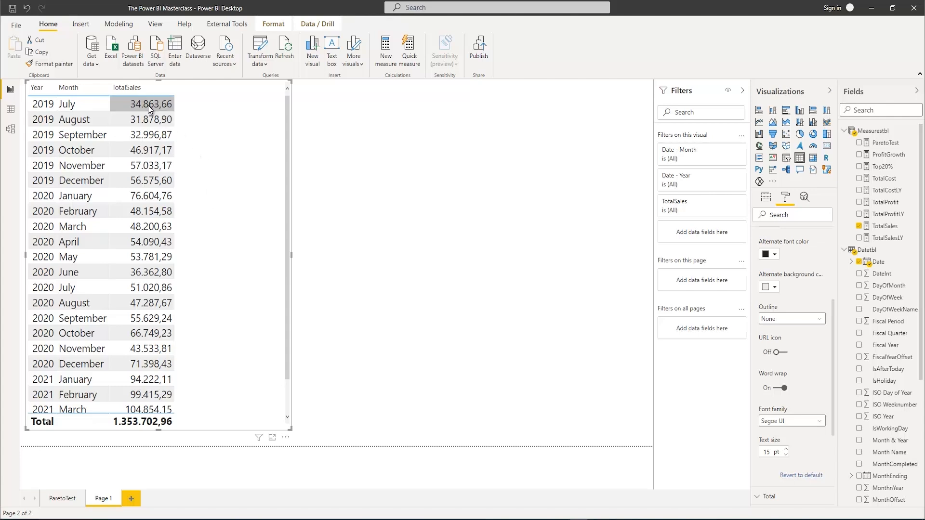
pyautogui.moveTo(146, 105)
pyautogui.moveTo(139, 140)
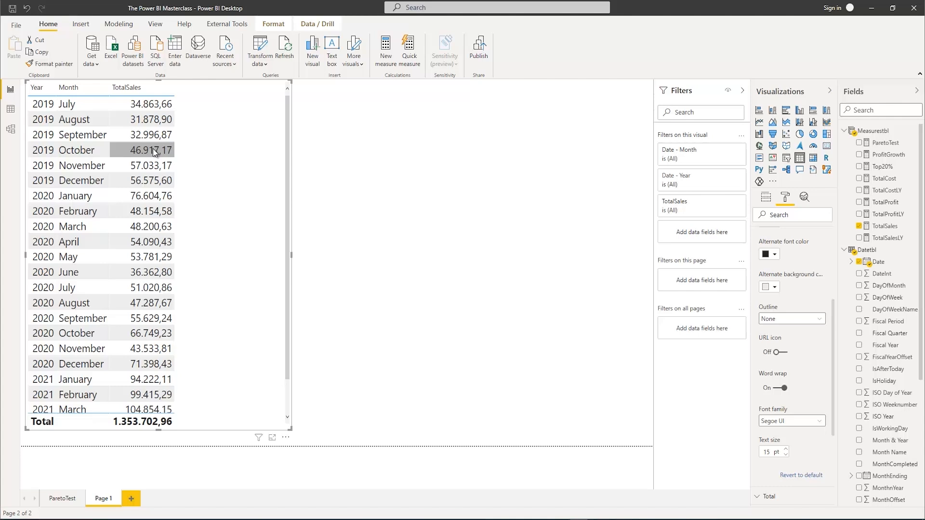
# Create a new measure named SalesForecast in Measurestbl, with the formula editor expanded
pyautogui.rightClick(871, 137)
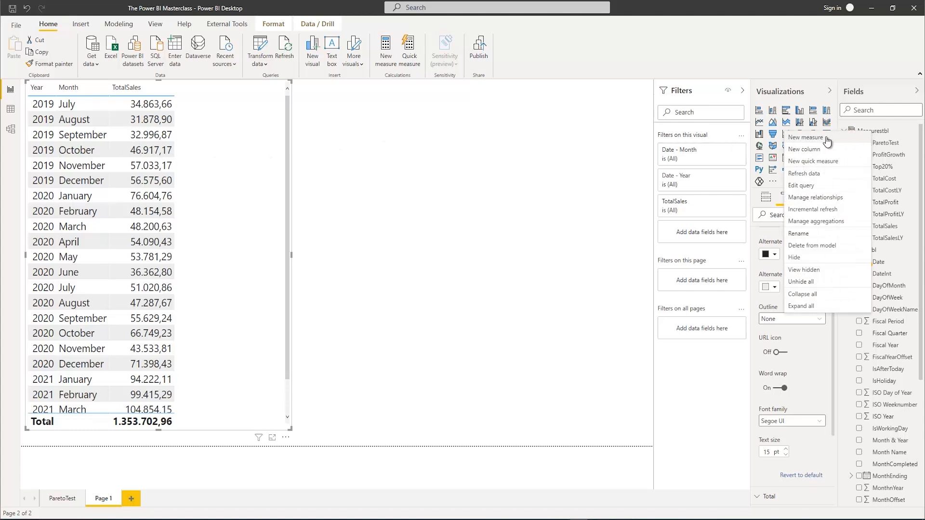
pyautogui.click(824, 139)
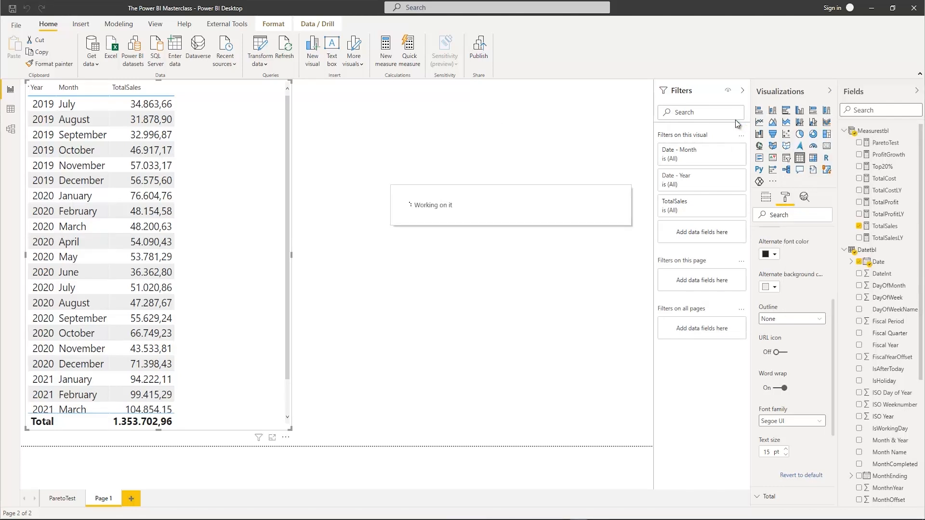
pyautogui.click(741, 91)
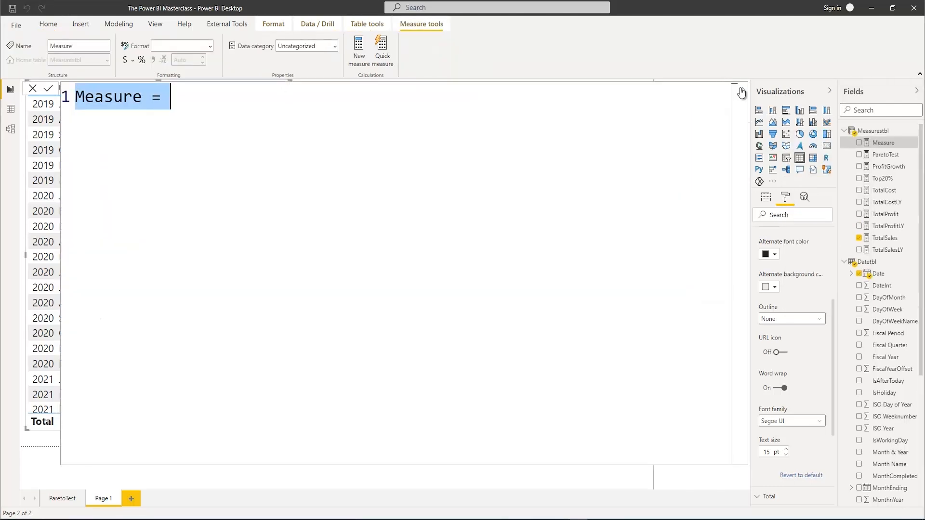
pyautogui.write('S')
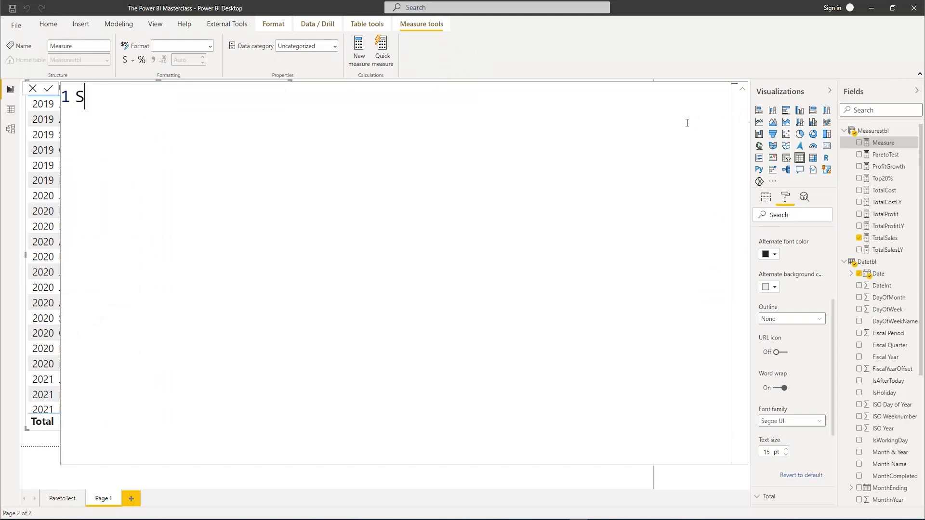
pyautogui.write('alesForeca')
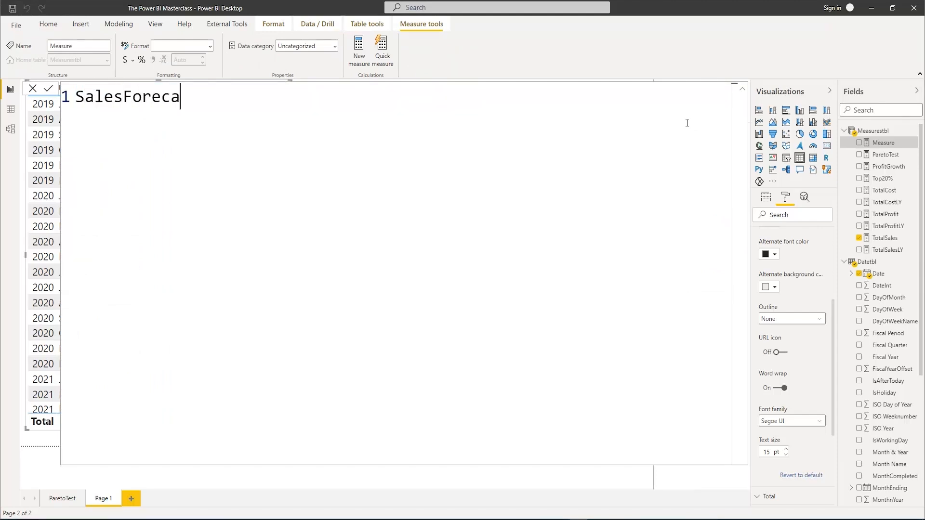
pyautogui.write('st=')
# Declare the variable _Month3 on an indented new line and begin its CALCULATE expression on the line below with [TotalSales]
pyautogui.hotkey('shift', 'Return')
pyautogui.press('Tab')
pyautogui.write('VAR ')
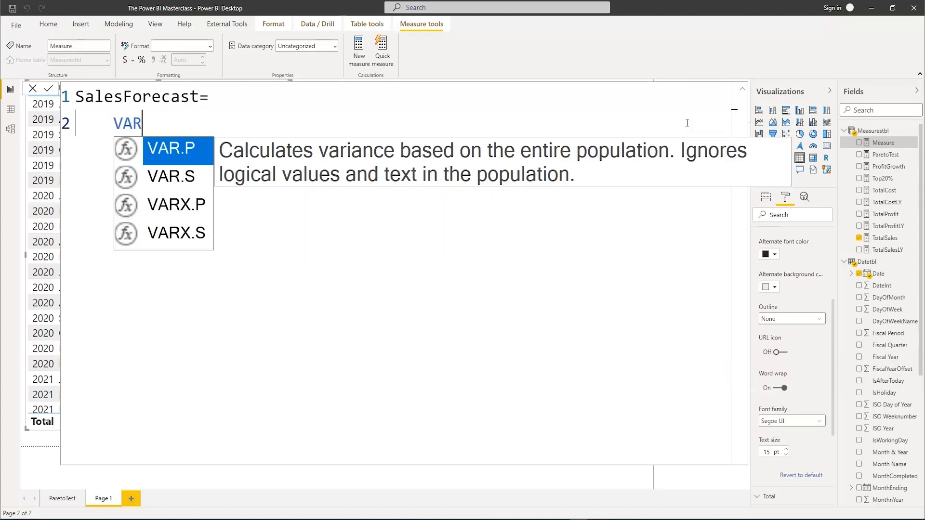
pyautogui.write('_M')
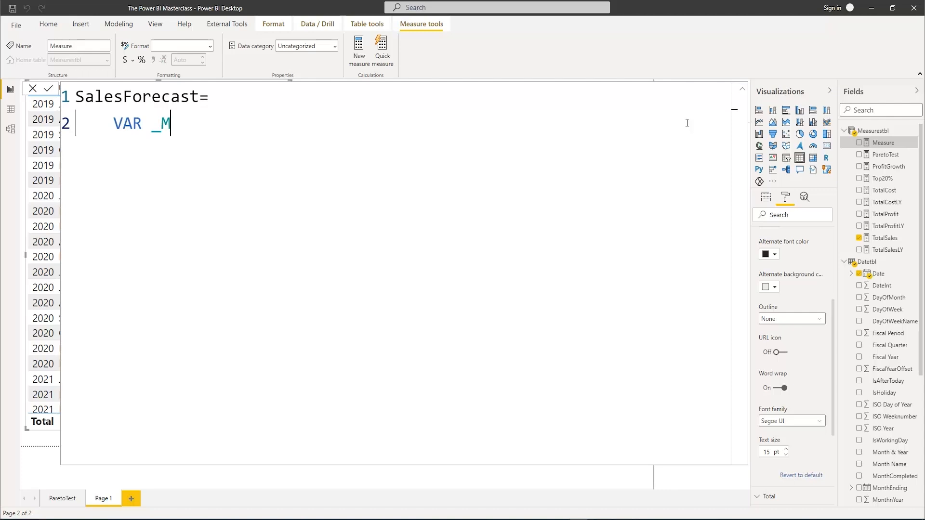
pyautogui.write('onth3 =')
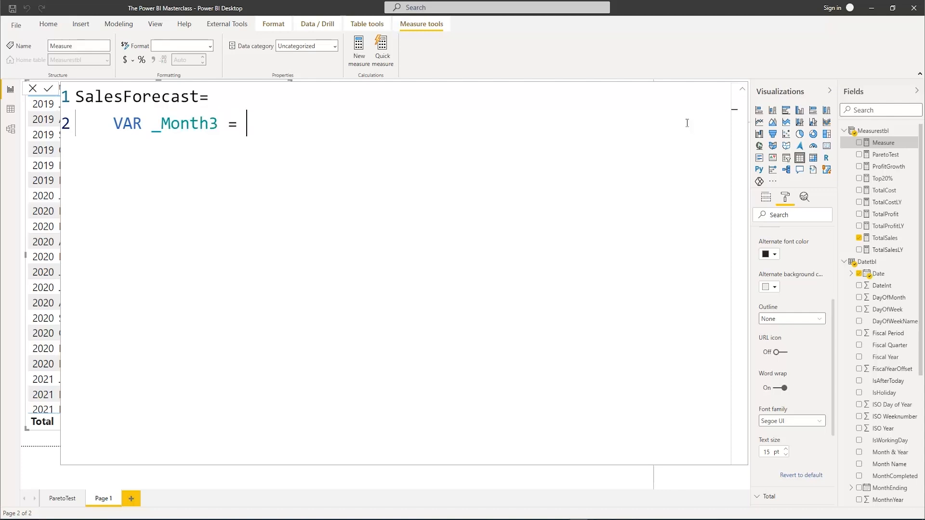
pyautogui.hotkey('shift', 'Return')
pyautogui.write('CALCULATE(')
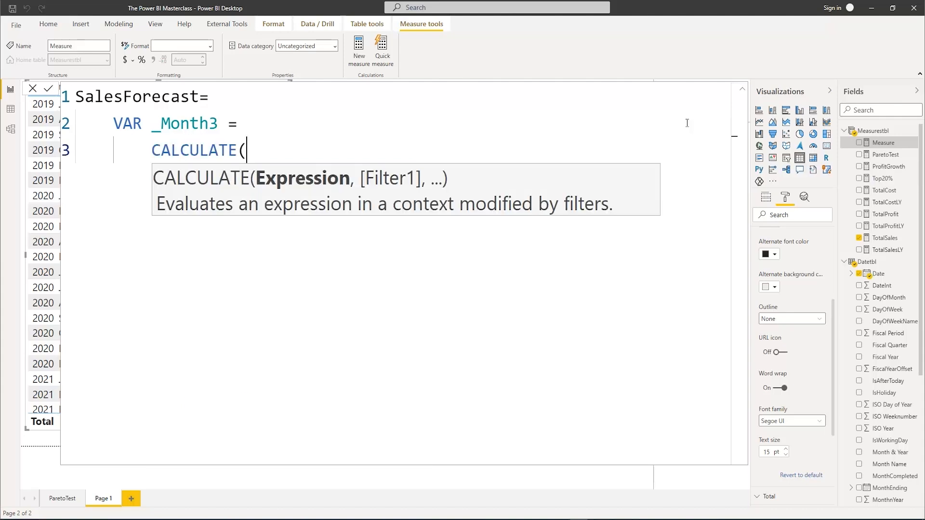
pyautogui.write('[Total')
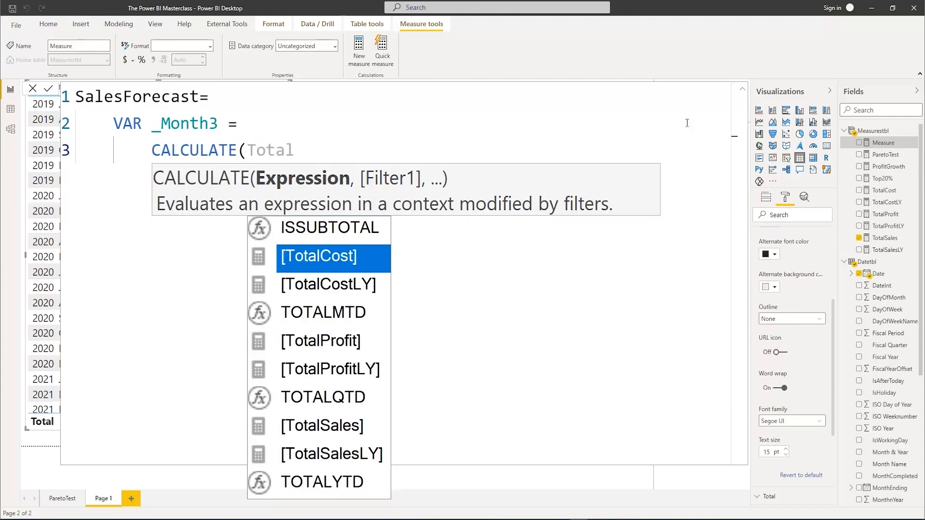
pyautogui.write('Sales')
pyautogui.press('Tab')
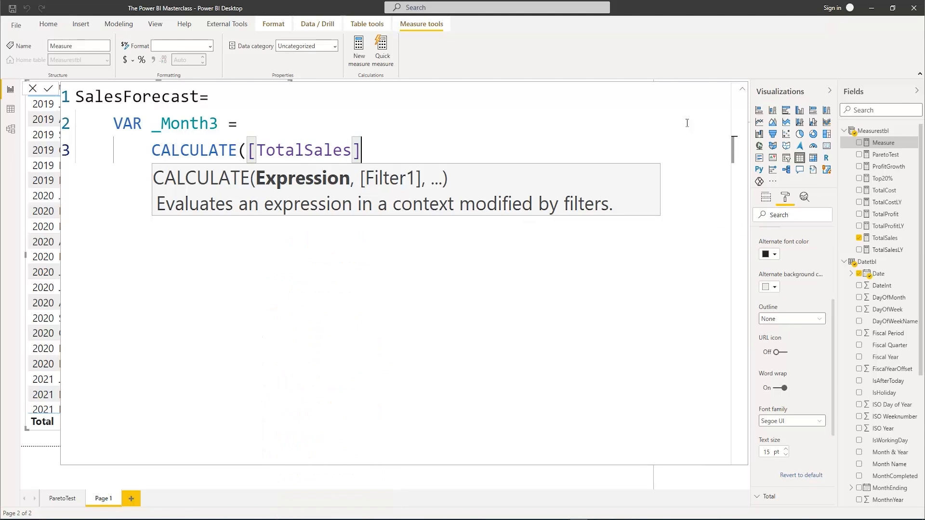
# Complete the _Month3 calculation with the filter DATEADD(Datetbl[Date],-3,MONTH) and close both brackets
pyautogui.write(',')
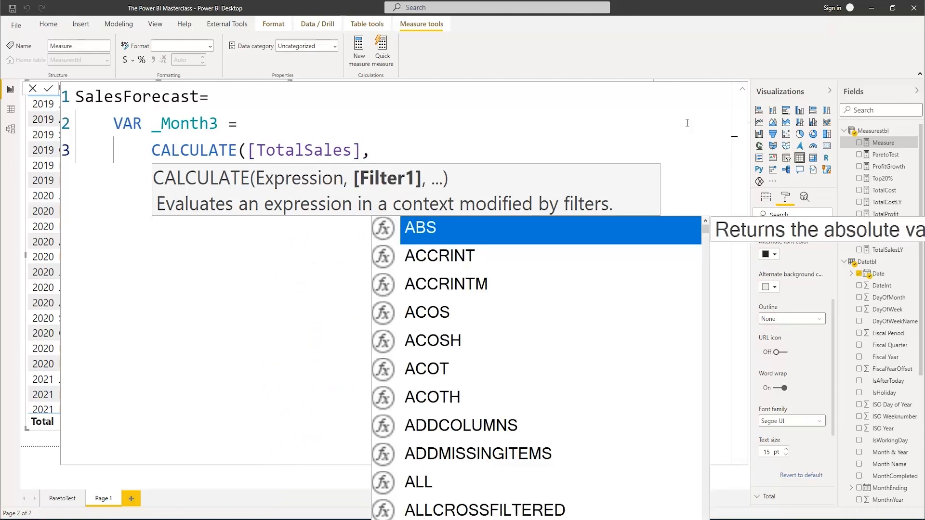
pyautogui.write('datea')
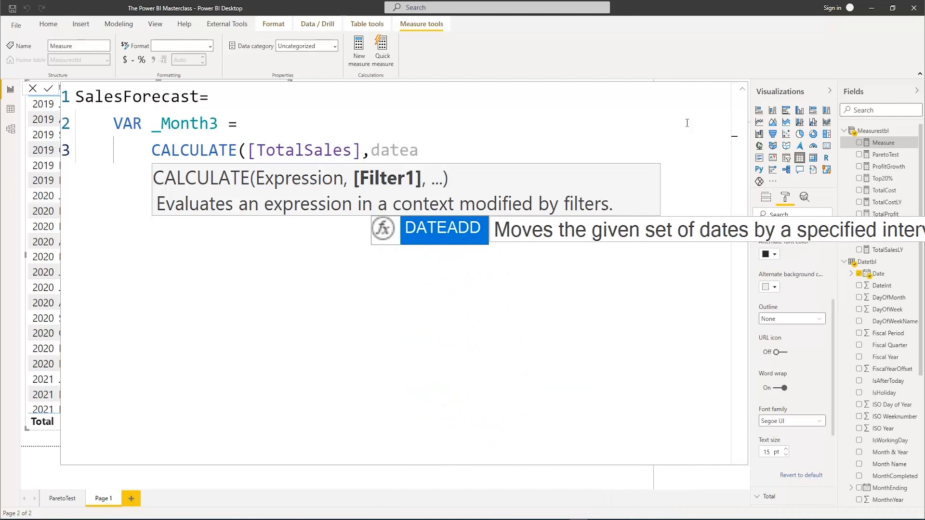
pyautogui.press('Tab')
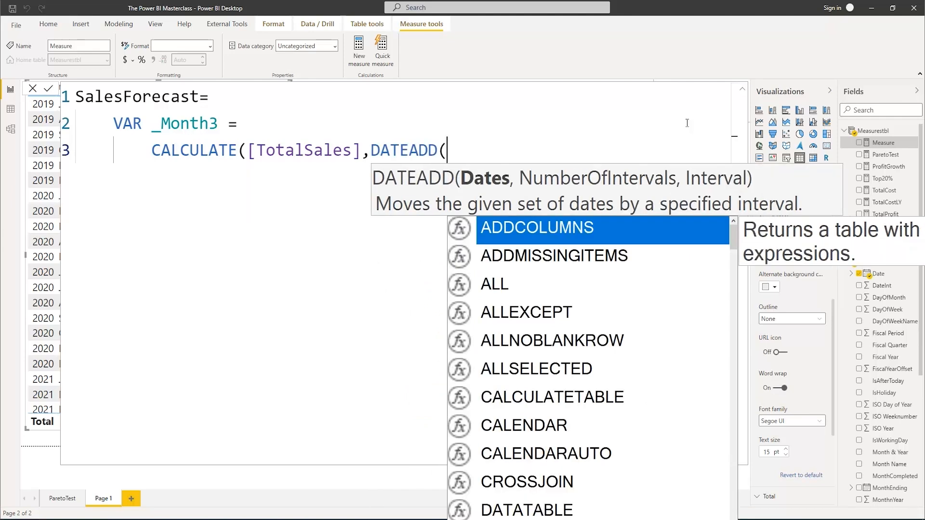
pyautogui.write('datest')
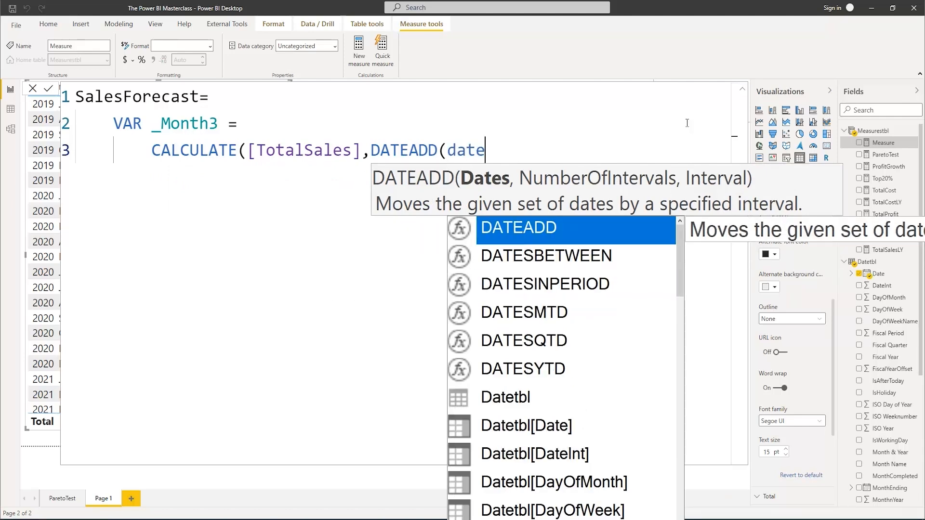
pyautogui.press('BackSpace')
pyautogui.press('BackSpace')
pyautogui.write('tb')
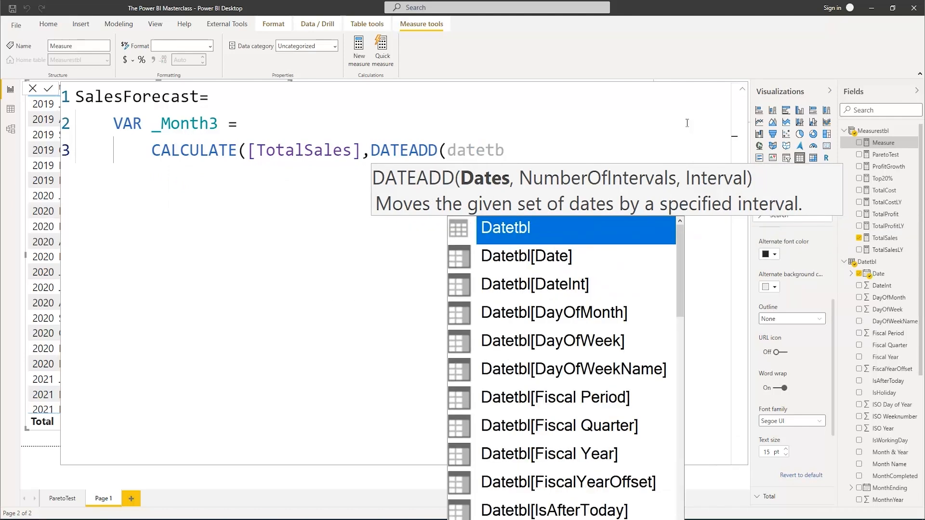
pyautogui.press('Down')
pyautogui.press('Tab')
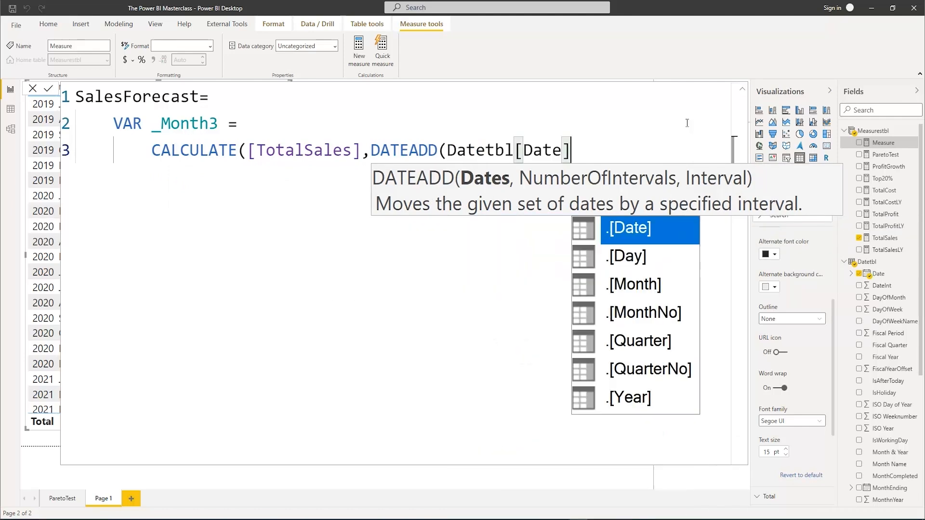
pyautogui.write(',')
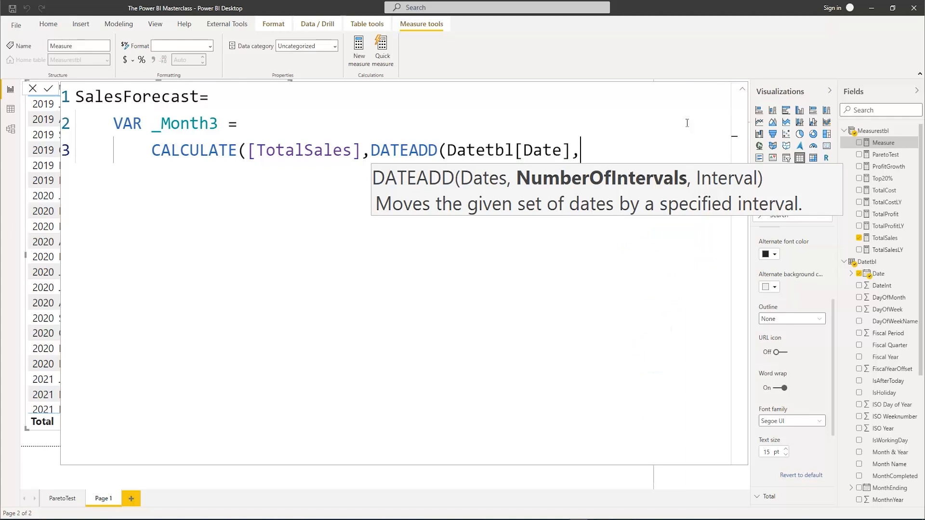
pyautogui.write('-3,')
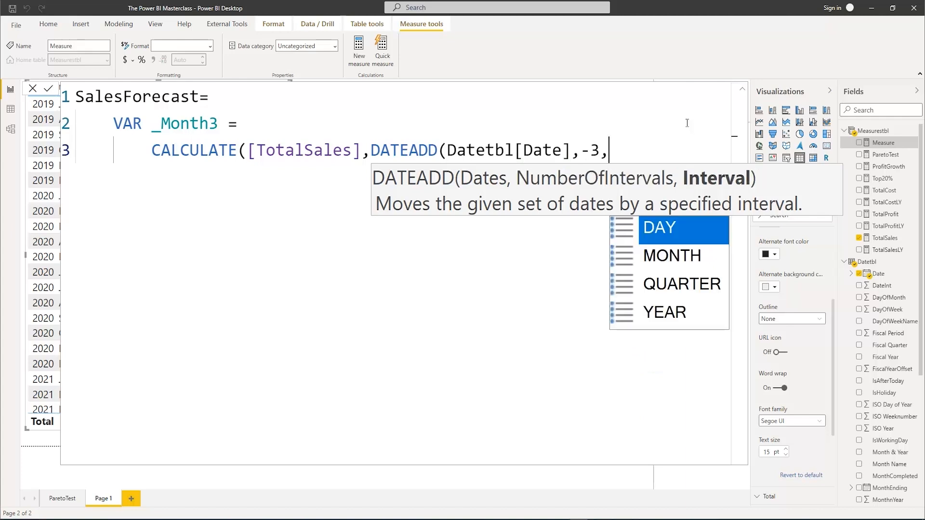
pyautogui.write('Mo')
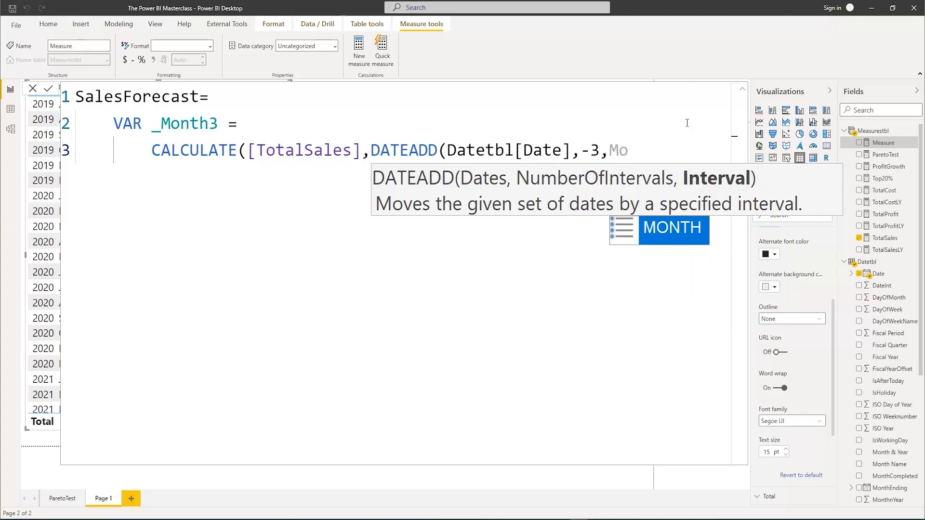
pyautogui.press('Tab')
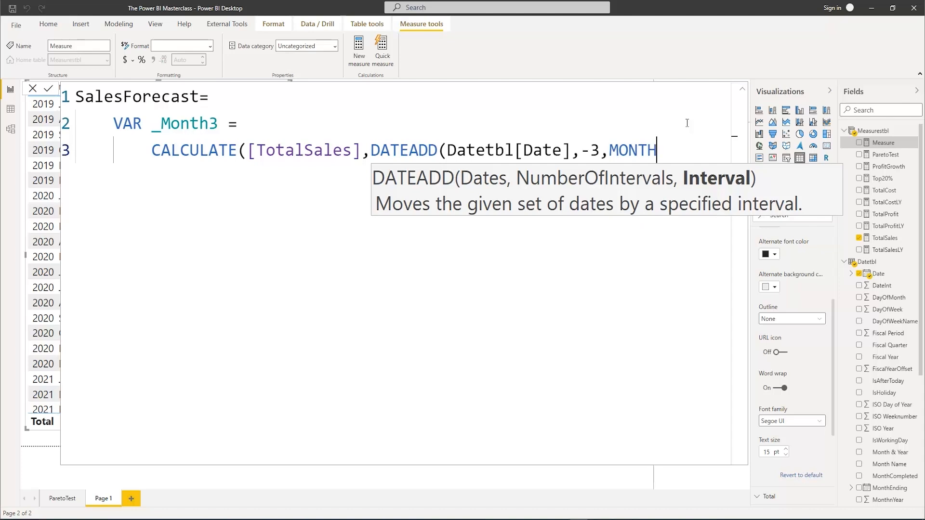
pyautogui.write(')')
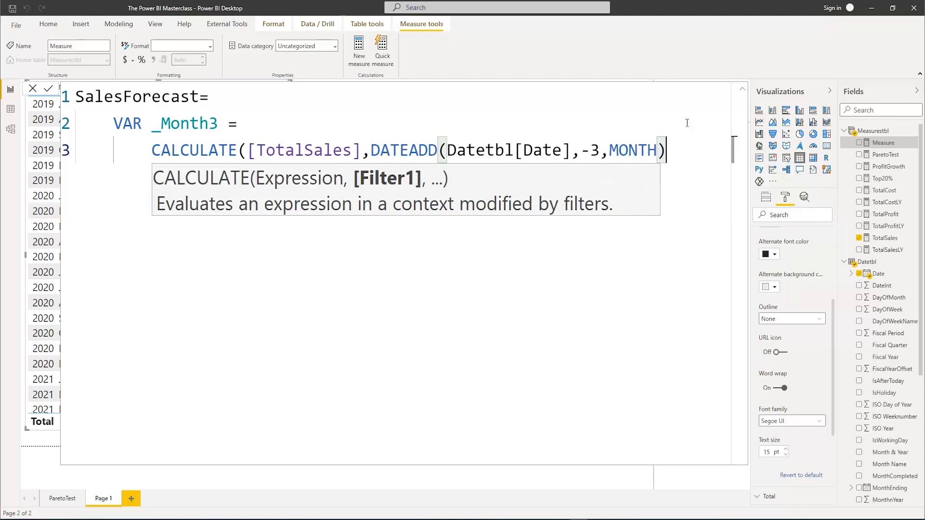
pyautogui.write(')')
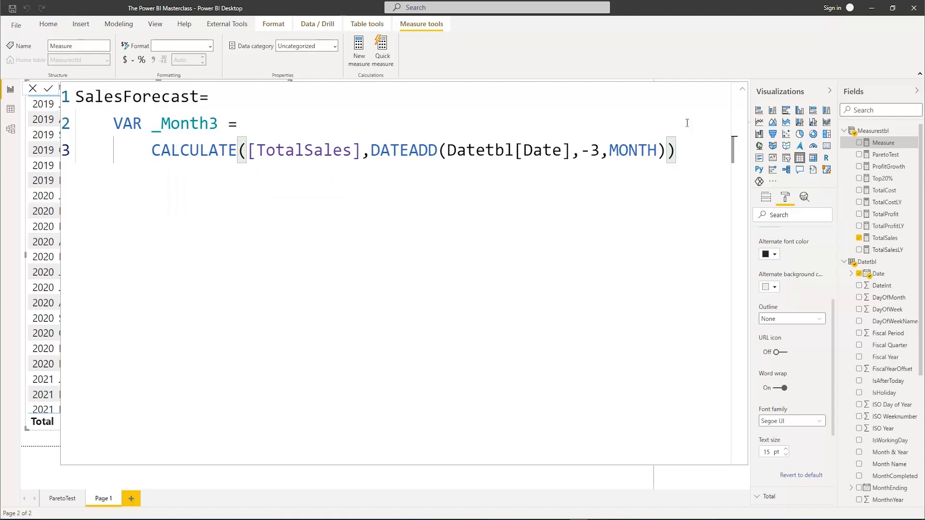
# Declare a second variable _Month2 below _Month3 and begin its CALCULATE expression on its own line with [TotalSales]
pyautogui.press('Return')
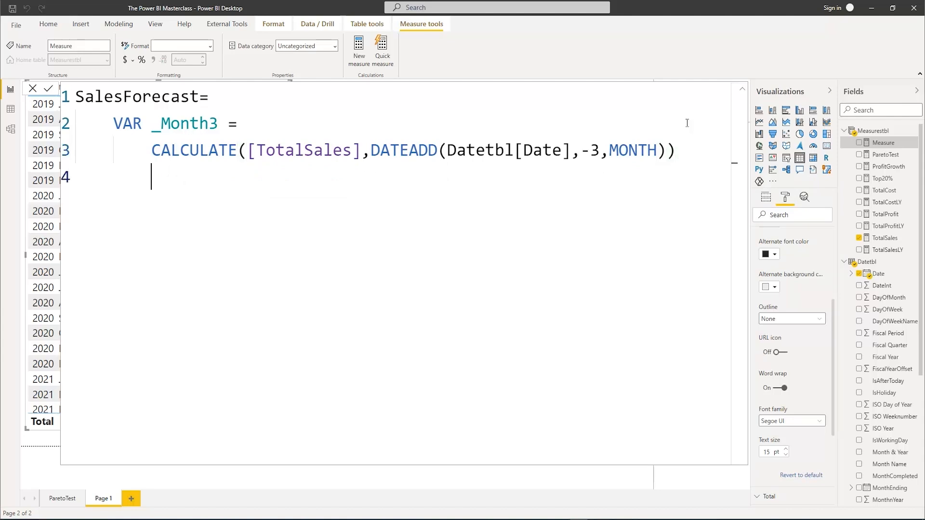
pyautogui.press('BackSpace')
pyautogui.write('VAR _')
pyautogui.press('BackSpace')
pyautogui.write('_Month')
pyautogui.write('2 =')
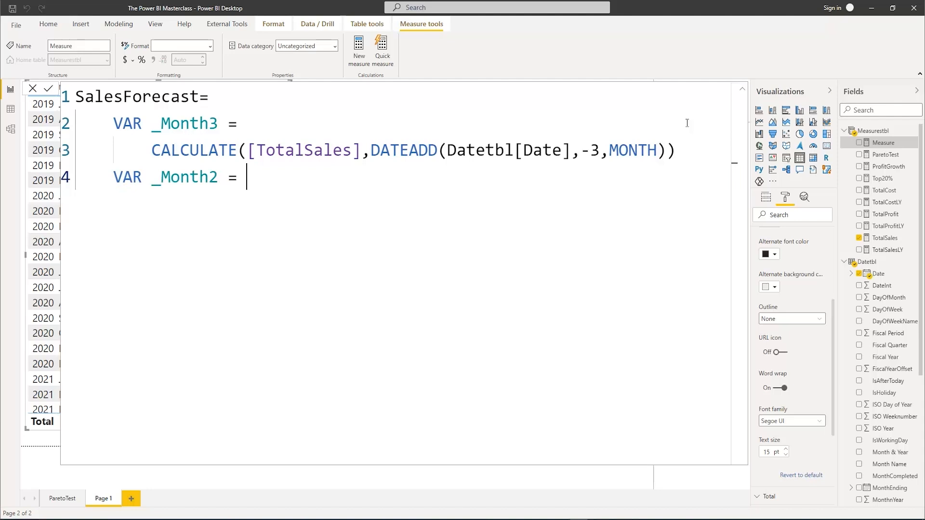
pyautogui.press('Return')
pyautogui.write('CALCULATE(')
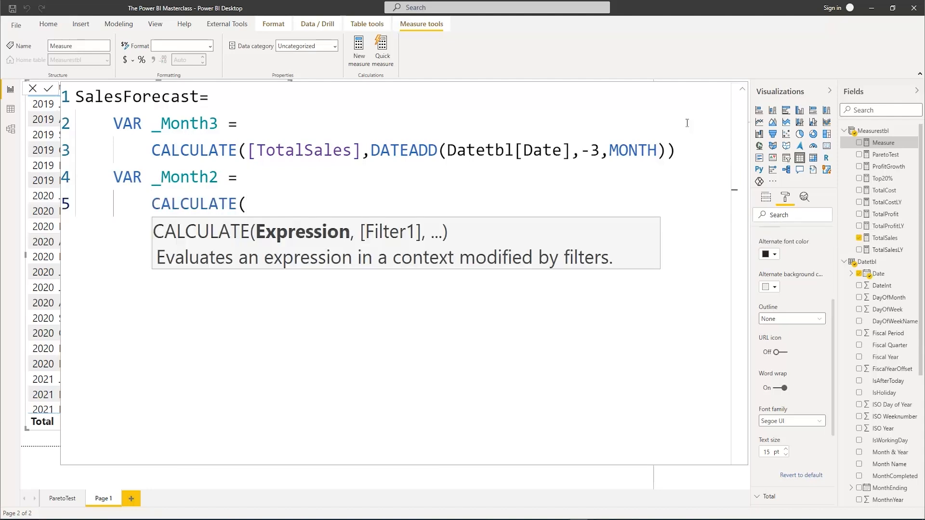
pyautogui.write('Tota')
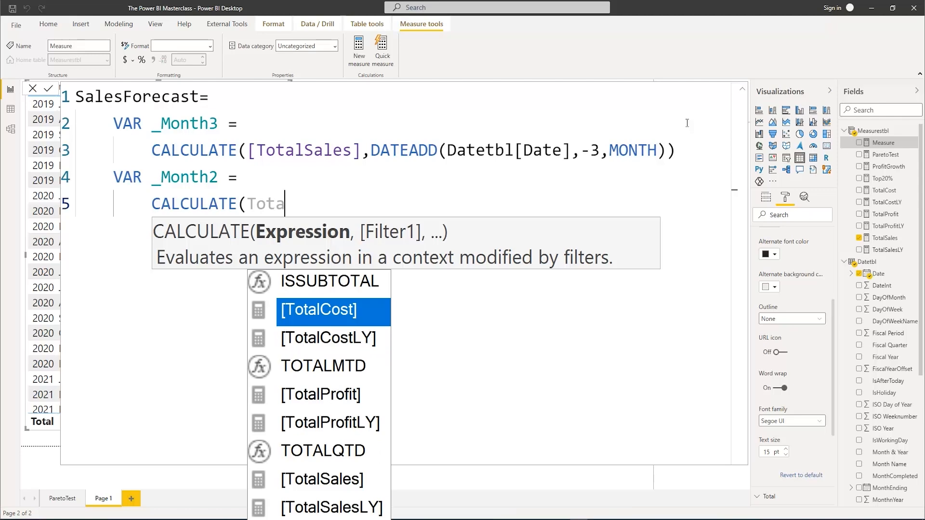
pyautogui.write('ls')
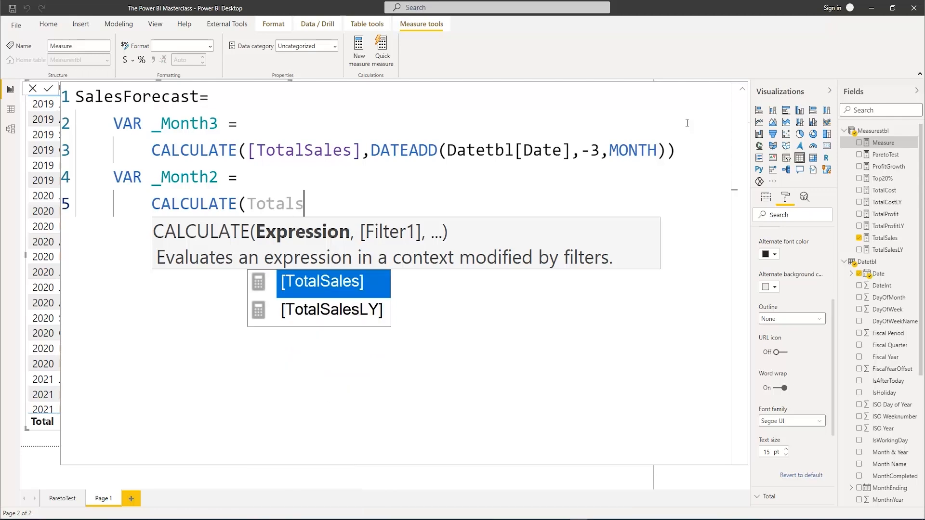
pyautogui.press('Tab')
# Complete the _Month2 calculation with the filter DATEADD(Datetbl[Date],-2,MONTH) and close both brackets
pyautogui.write(',Date')
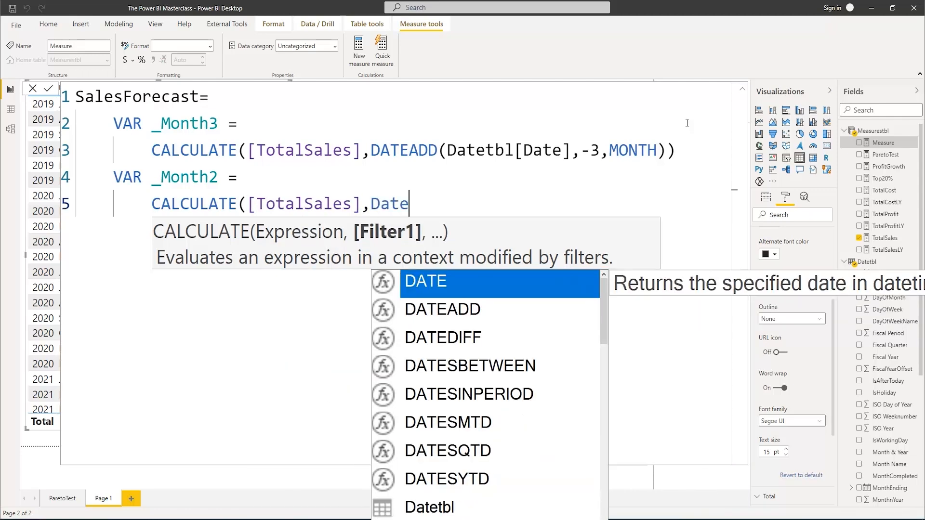
pyautogui.write('a')
pyautogui.press('Tab')
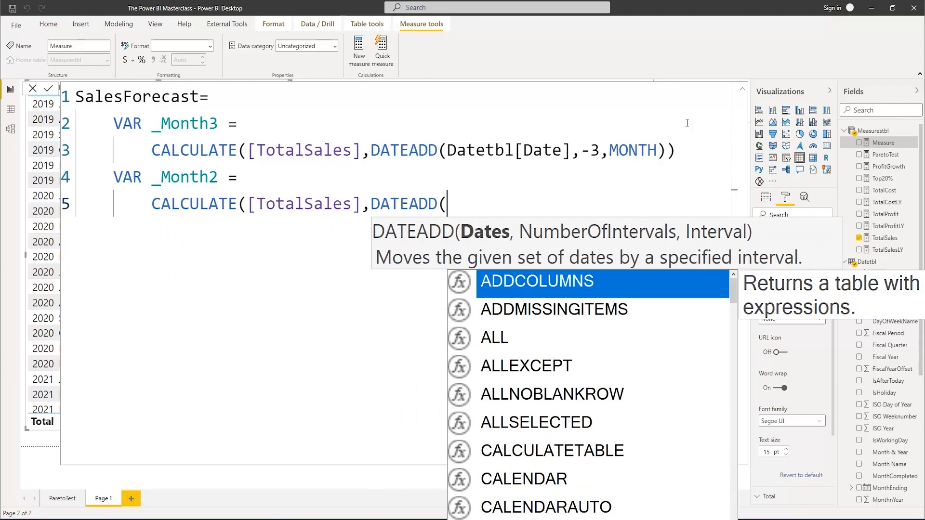
pyautogui.write('date')
pyautogui.press('BackSpace')
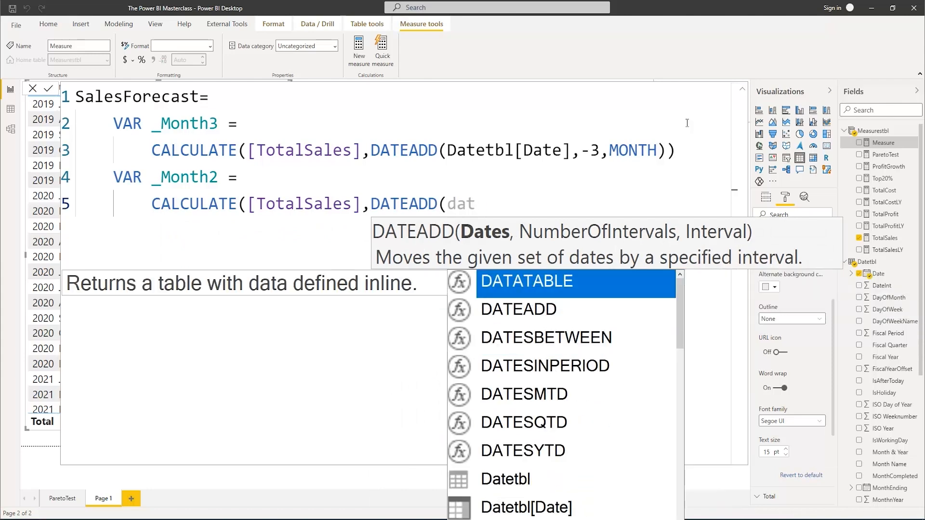
pyautogui.write('et')
pyautogui.press('Down')
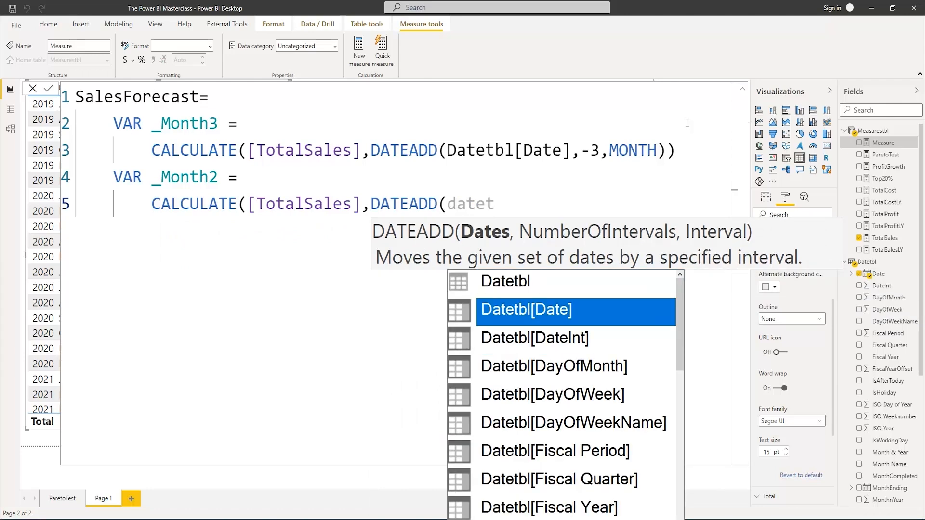
pyautogui.press('Tab')
pyautogui.write(',-')
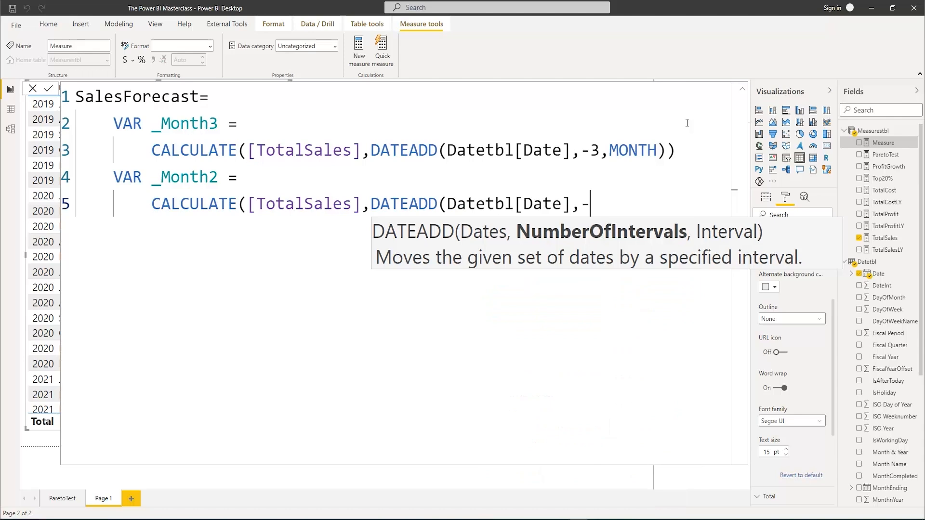
pyautogui.write('2,mon')
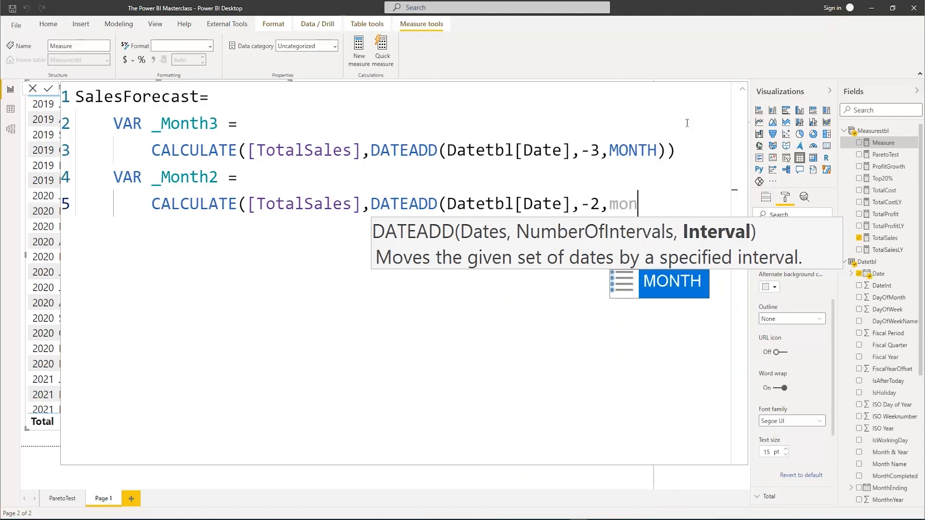
pyautogui.press('Tab')
pyautogui.write('))')
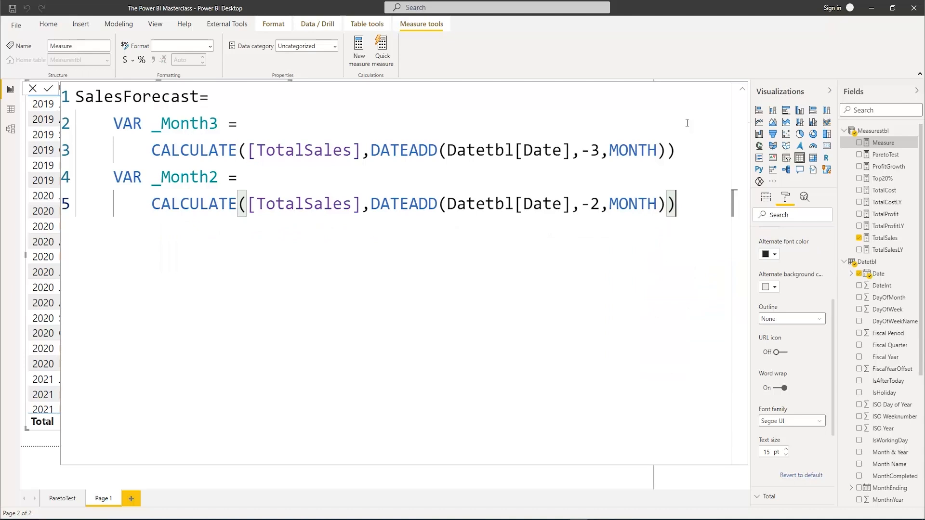
# Declare a third variable _Month1 below _Month2 and begin its CALCULATE expression on its own line with [TotalSales]
pyautogui.press('Return')
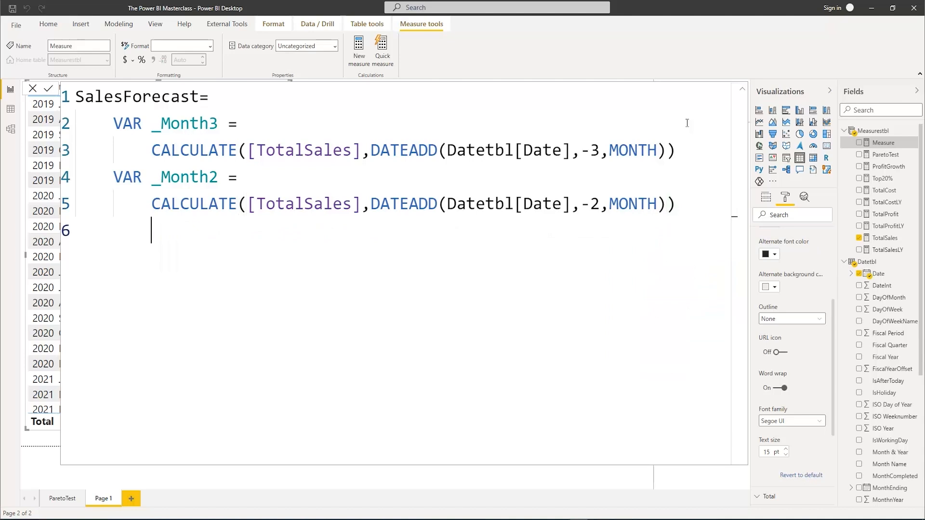
pyautogui.write('VAR')
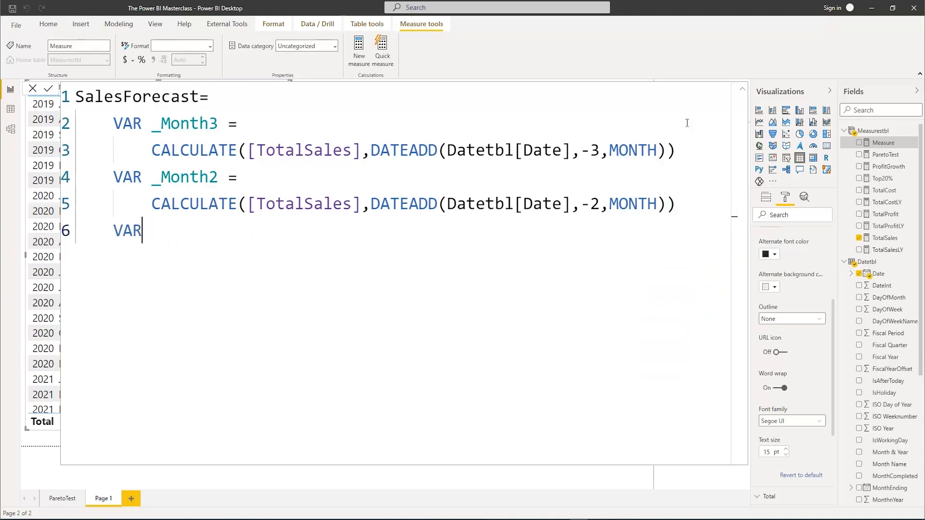
pyautogui.write(' _Month')
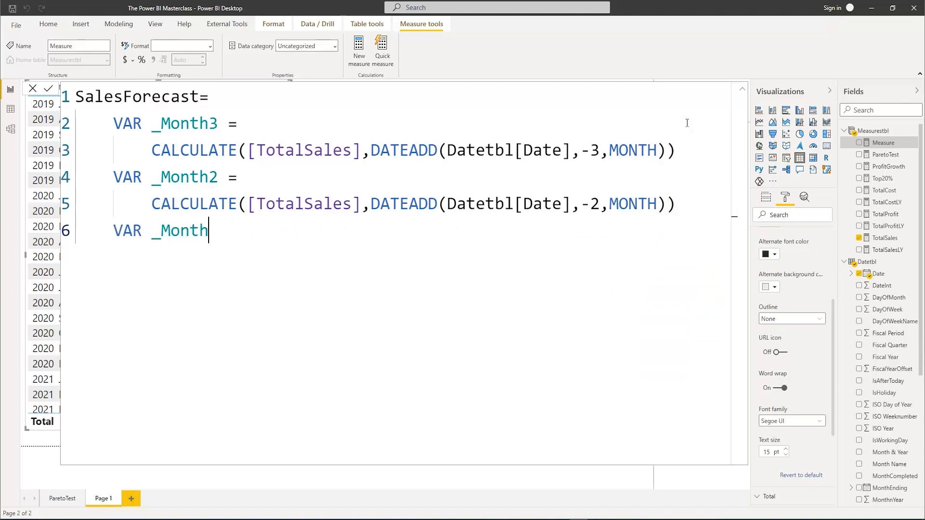
pyautogui.write('1 0')
pyautogui.press('BackSpace')
pyautogui.write('=')
pyautogui.press('Return')
pyautogui.press('Tab')
pyautogui.write('CAL')
pyautogui.press('Tab')
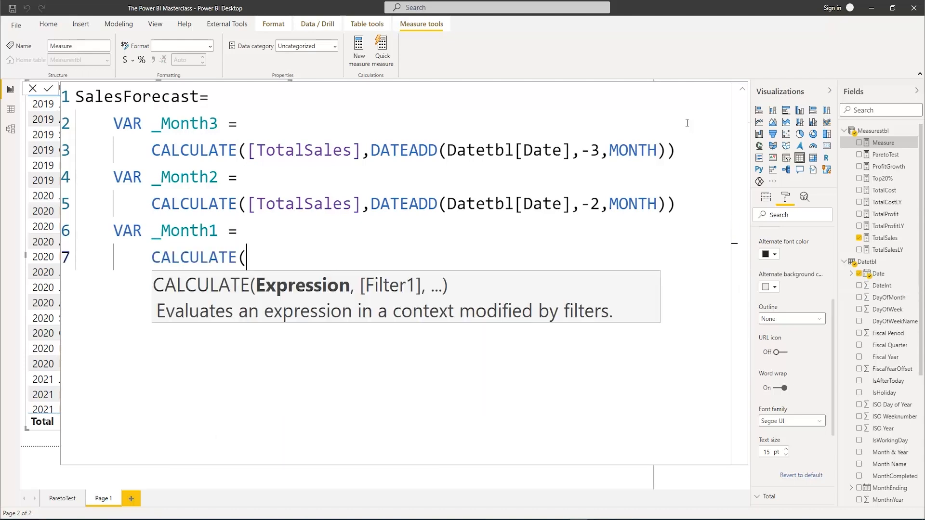
pyautogui.write('Totals')
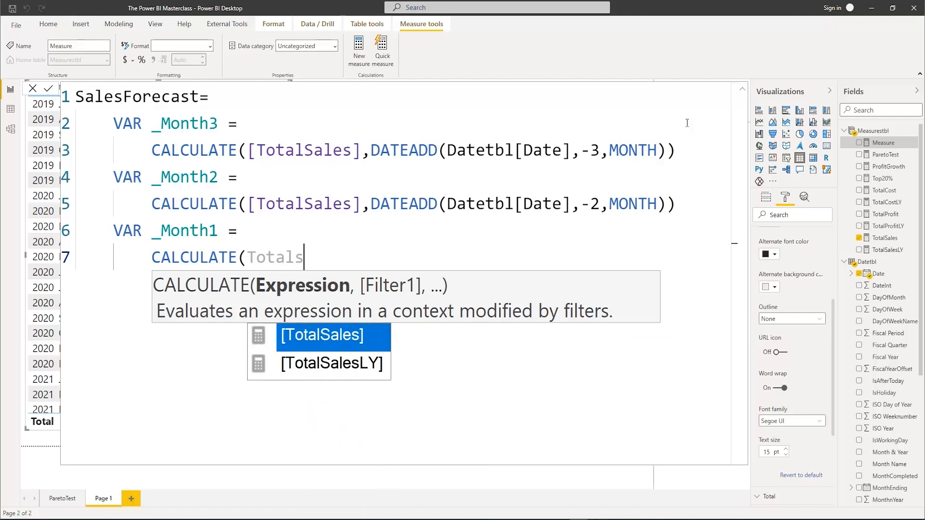
pyautogui.press('Tab')
# Complete the _Month1 calculation with the filter DATEADD(Datetbl[Date],-1,MONTH) and close both brackets
pyautogui.write(',da')
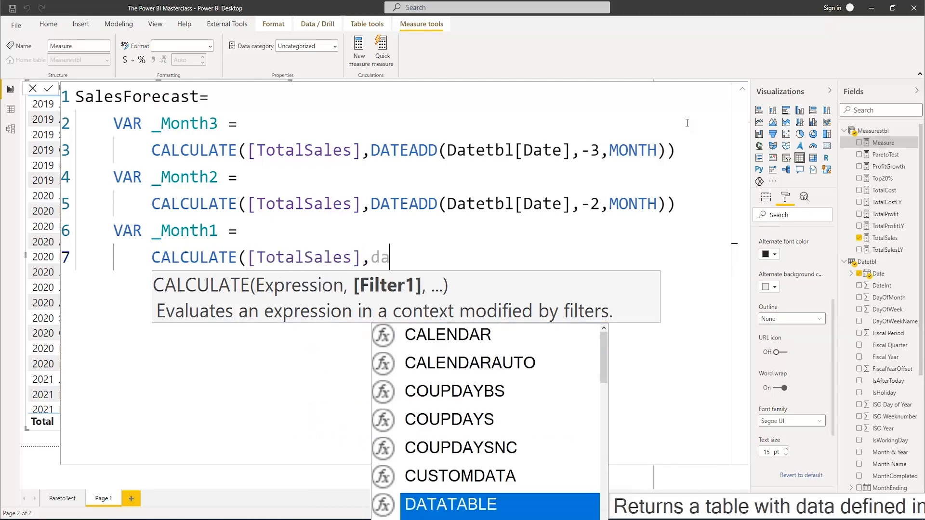
pyautogui.write('tea')
pyautogui.press('Tab')
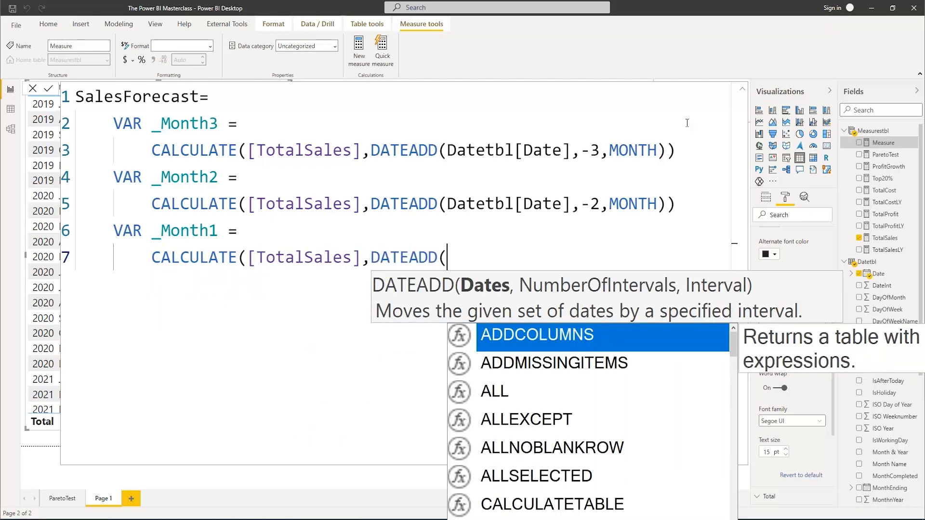
pyautogui.write('Datet')
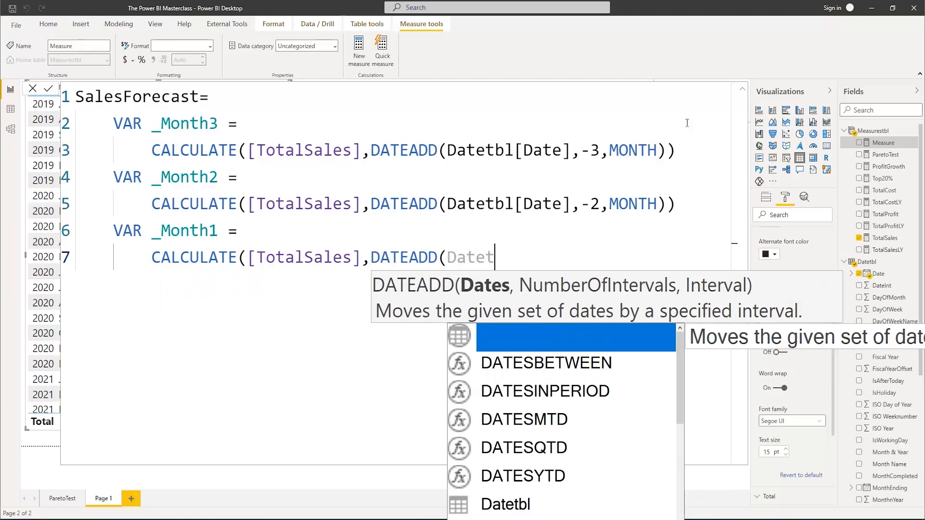
pyautogui.press('Down')
pyautogui.press('Tab')
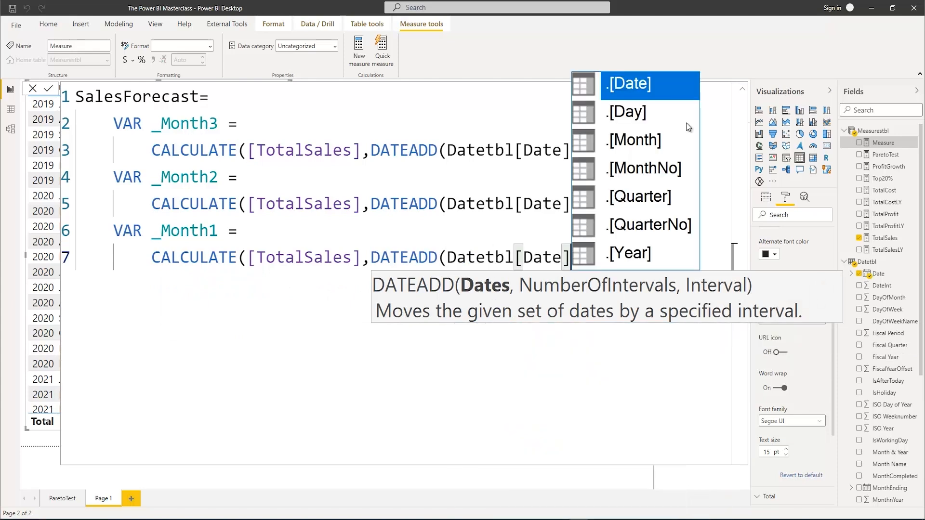
pyautogui.write(',-1')
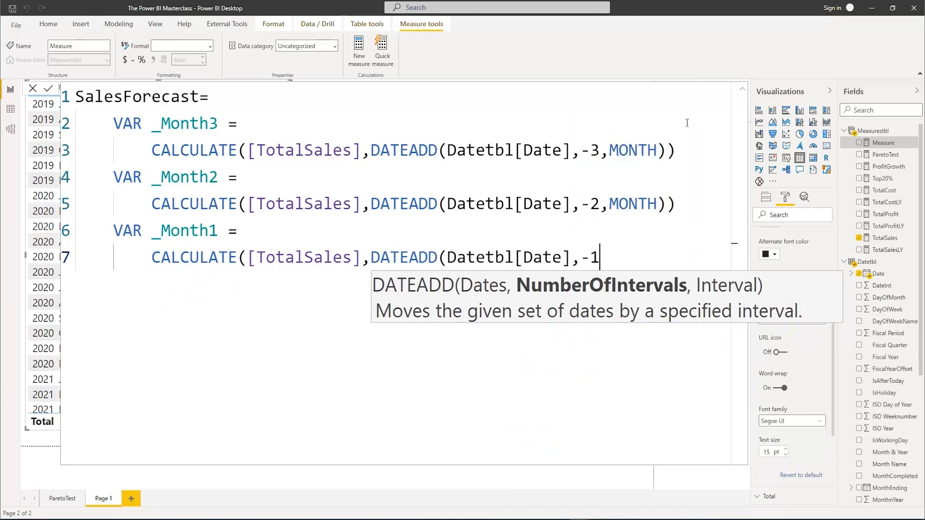
pyautogui.write(',mo')
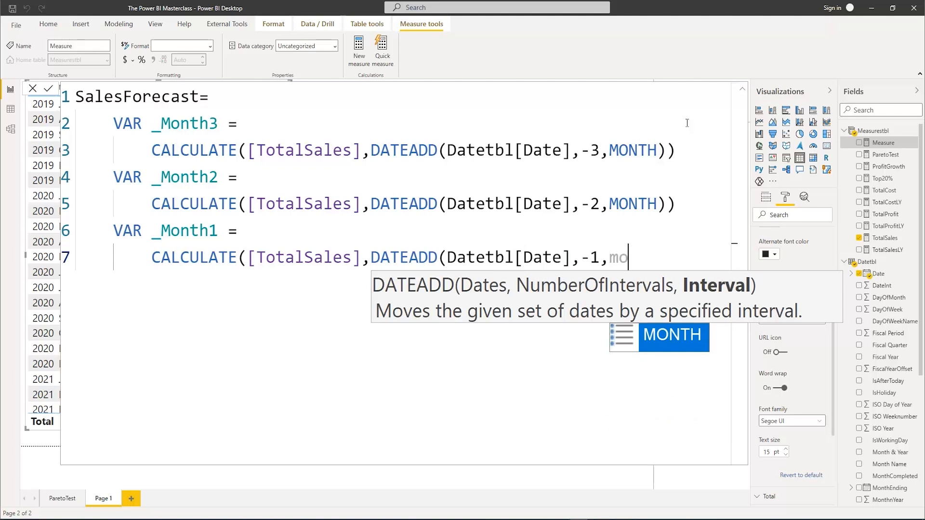
pyautogui.press('Tab')
pyautogui.write('))')
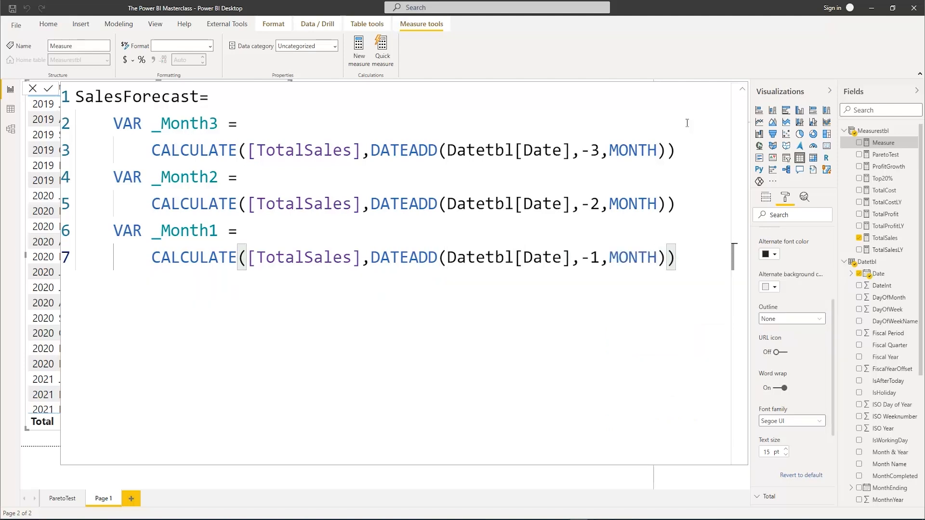
# Add the RETURN keyword below the _Month1 calculation, aligned with the VAR lines, and start an indented line under it
pyautogui.press('Return')
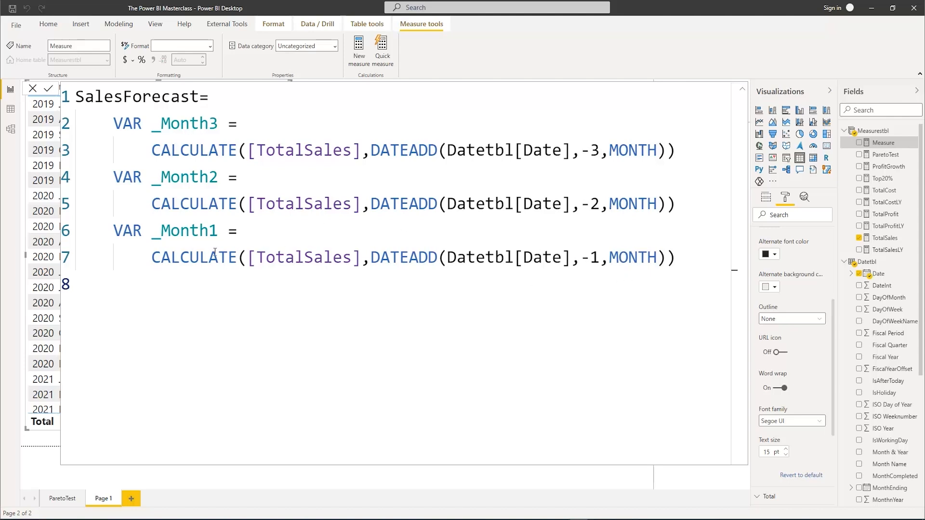
pyautogui.click(742, 90)
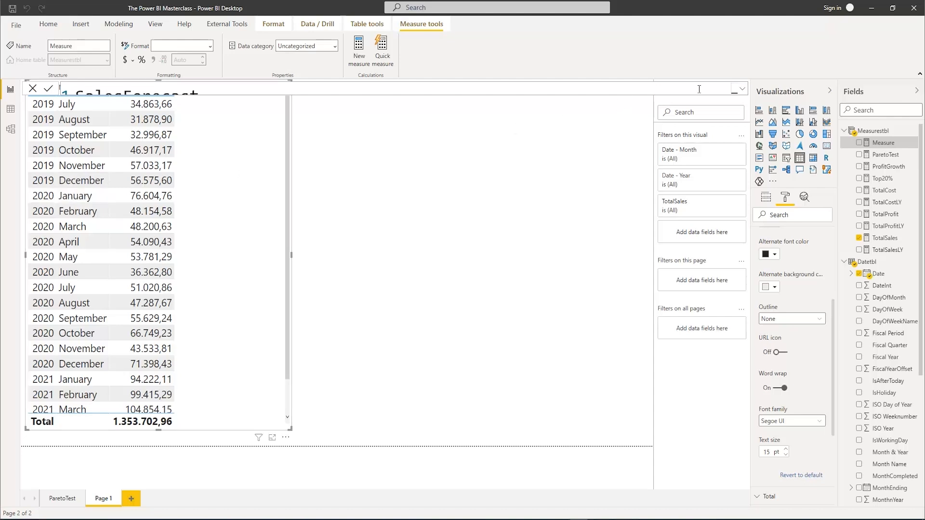
pyautogui.click(742, 89)
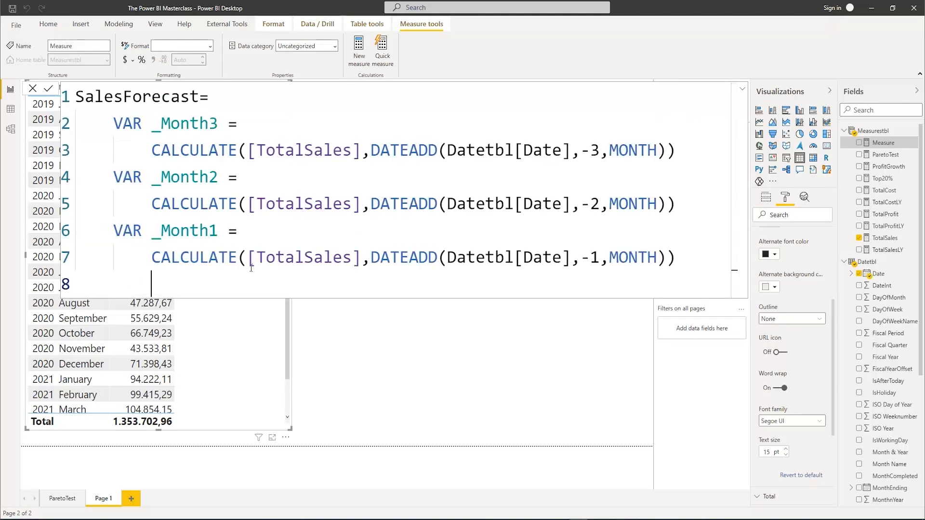
pyautogui.press('BackSpace')
pyautogui.write('RETURN')
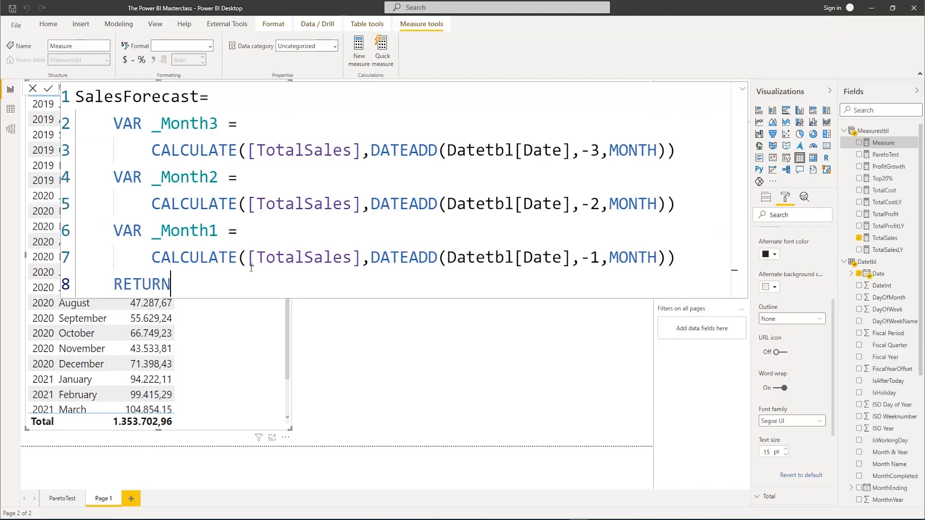
pyautogui.hotkey('shift', 'Return')
pyautogui.press('Tab')
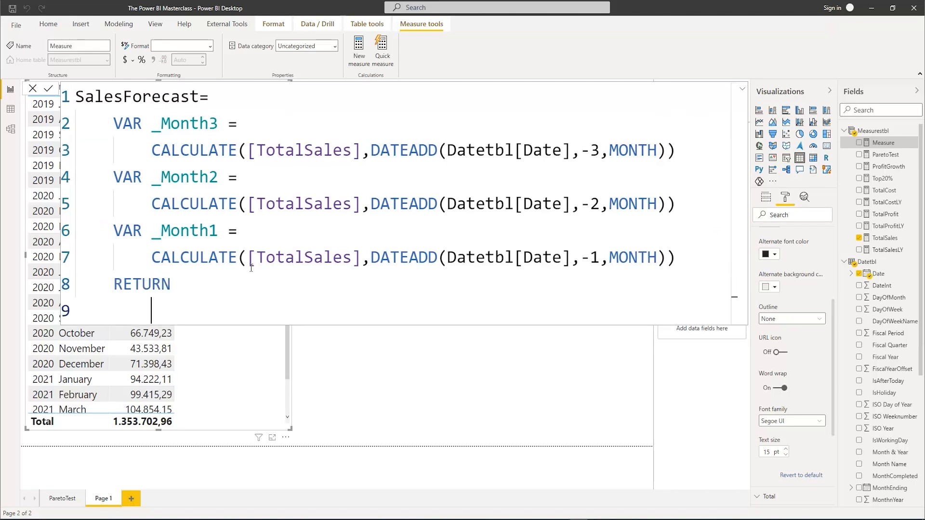
# Begin a DIVIDE expression under RETURN with _Month3+_Month2+_Month1 as the numerator
pyautogui.write('DIV')
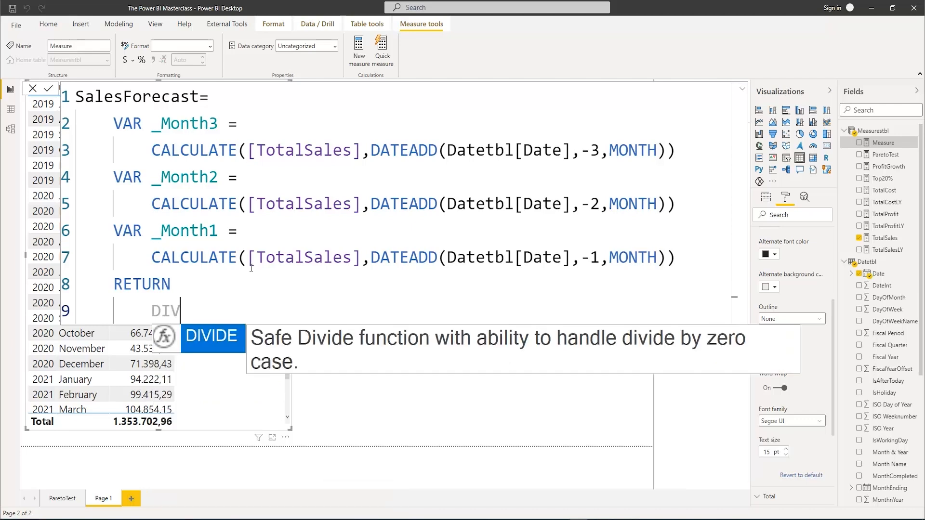
pyautogui.press('Tab')
pyautogui.write('(')
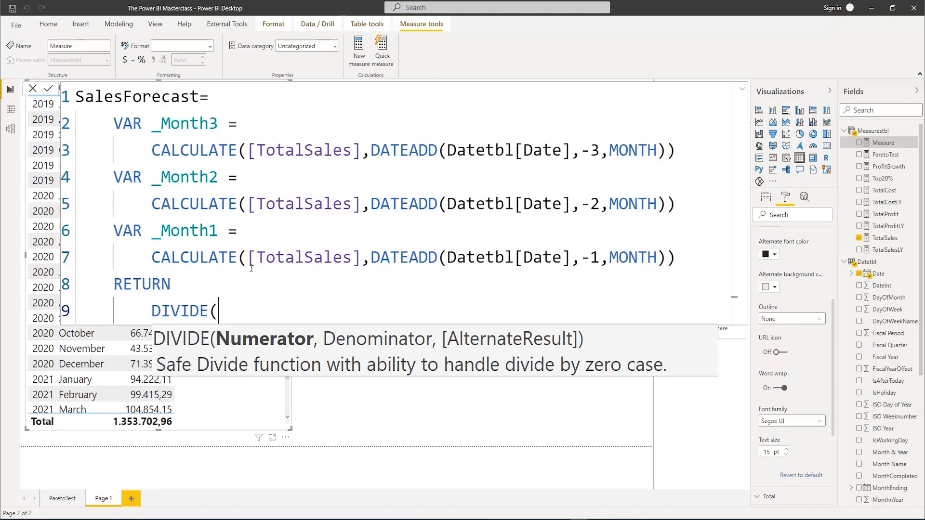
pyautogui.write('_')
pyautogui.press('Down')
pyautogui.press('Down')
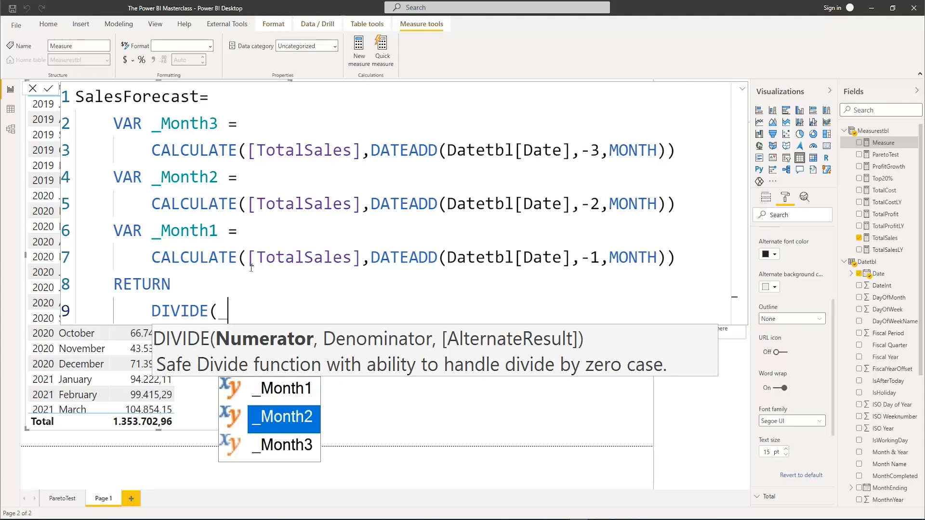
pyautogui.press('Tab')
pyautogui.write('+M')
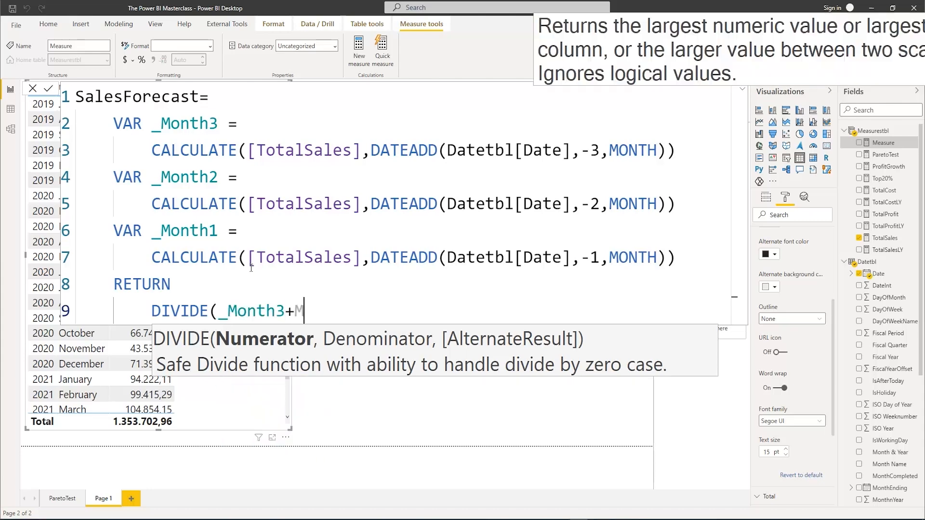
pyautogui.press('BackSpace')
pyautogui.write('_m')
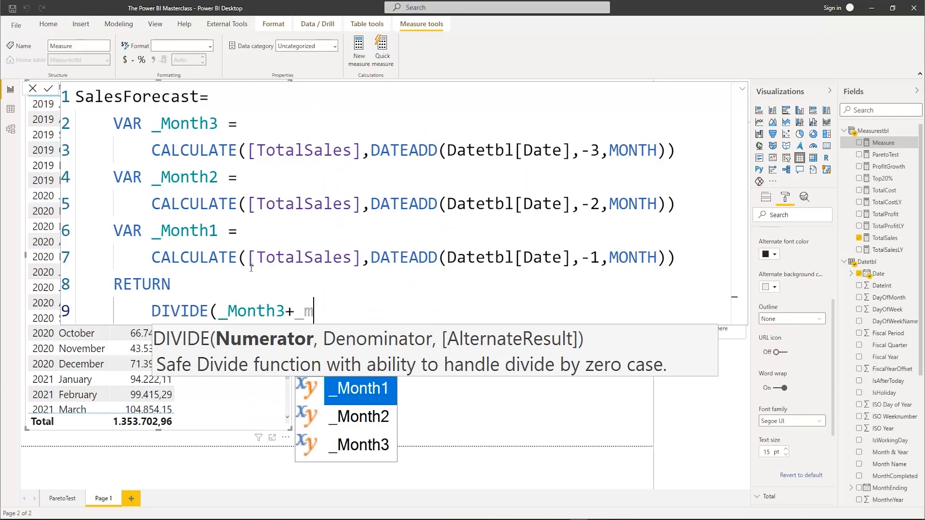
pyautogui.press('Down')
pyautogui.press('Tab')
pyautogui.write('+_m')
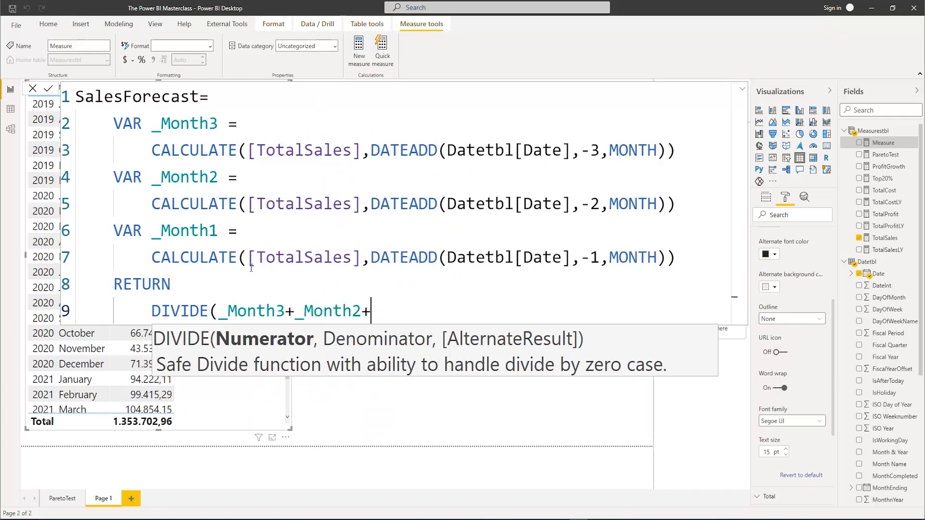
pyautogui.press('Tab')
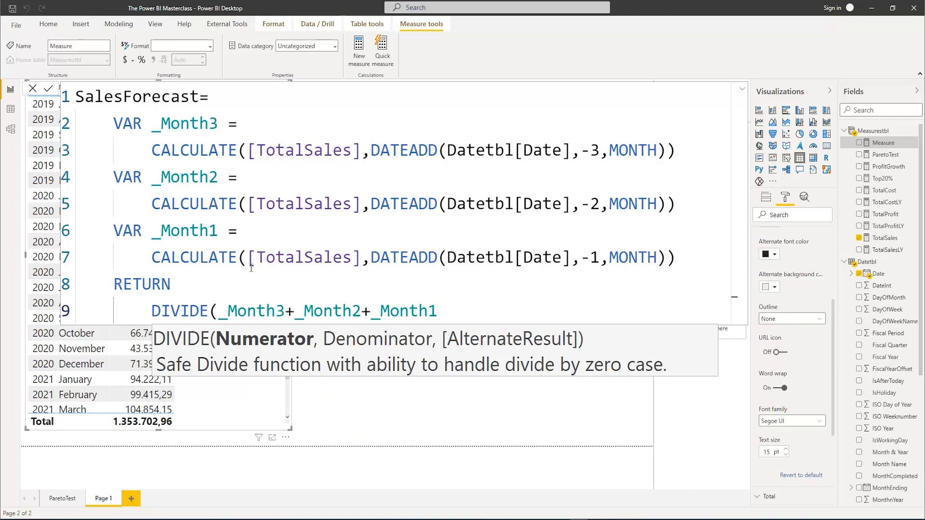
# Complete the DIVIDE expression with denominator 3 and BLANK() as the alternate result, closing all brackets
pyautogui.write(',')
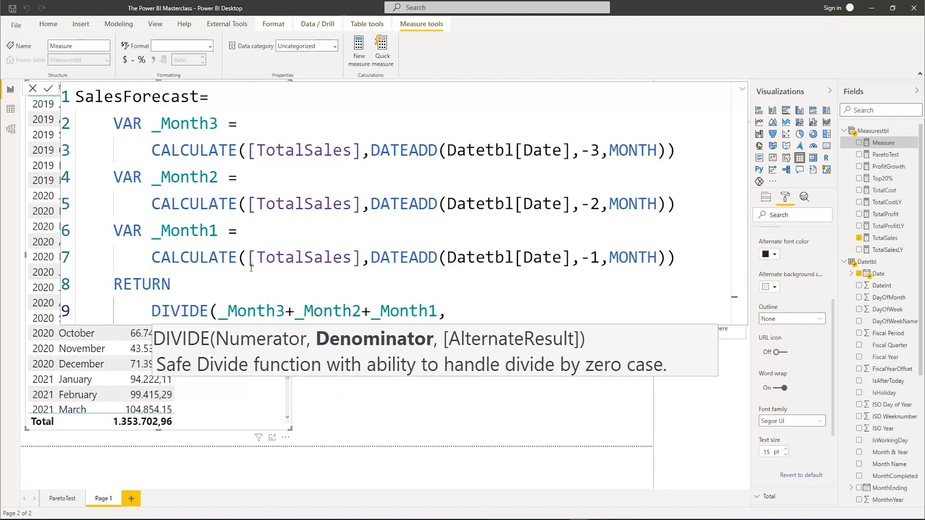
pyautogui.write('3')
pyautogui.write(',B')
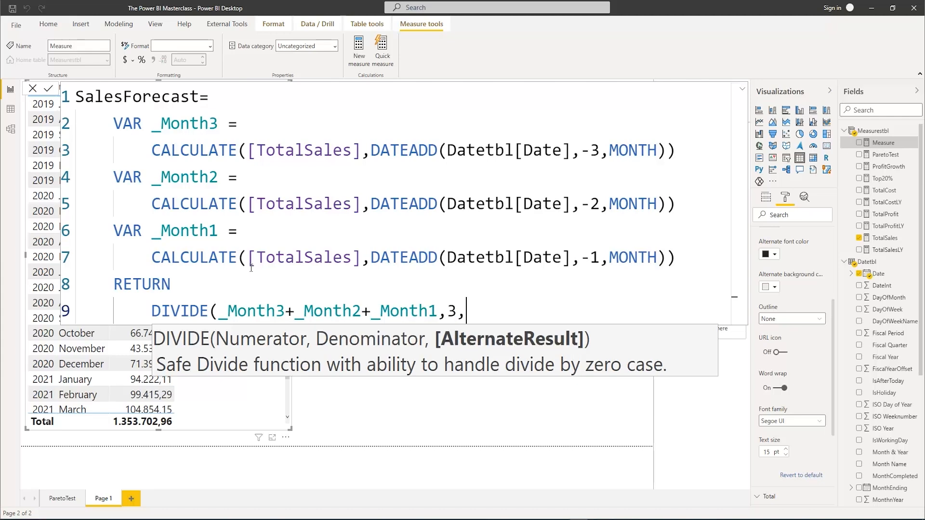
pyautogui.write('LA')
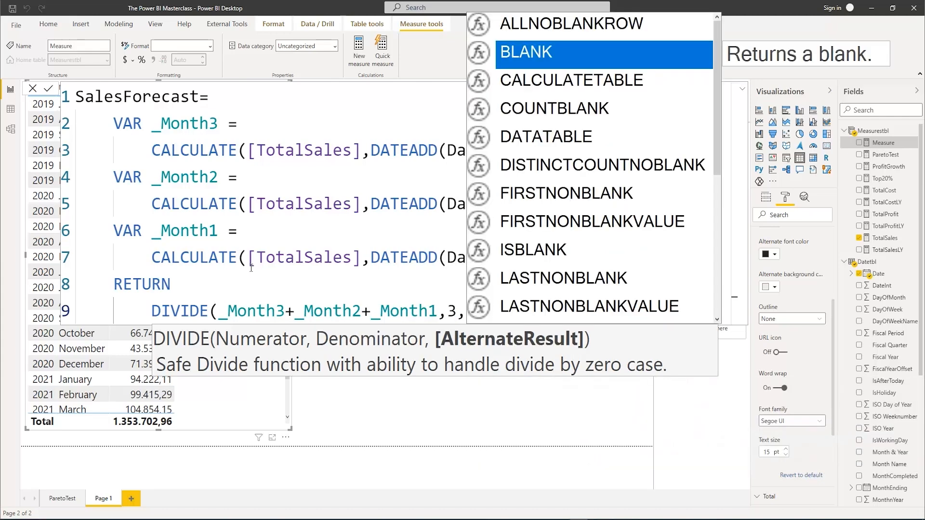
pyautogui.press('Tab')
pyautogui.write(')')
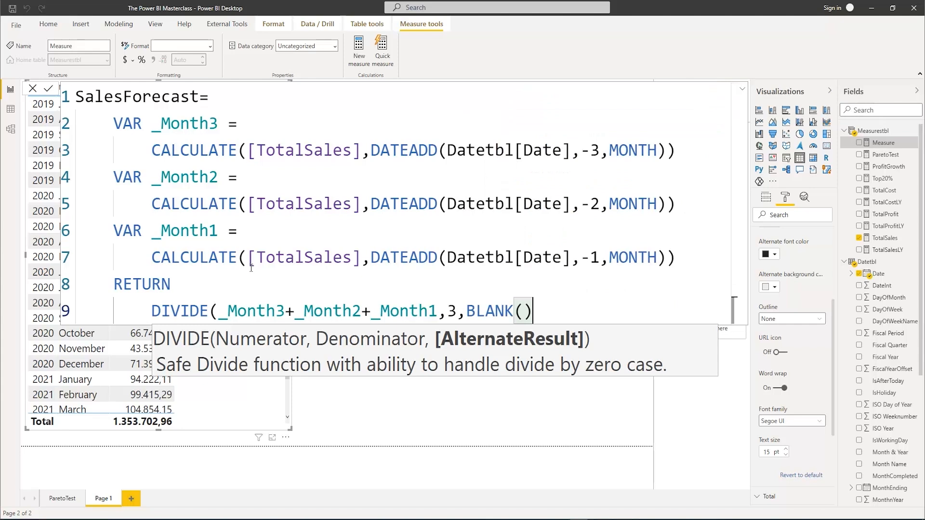
pyautogui.write(')')
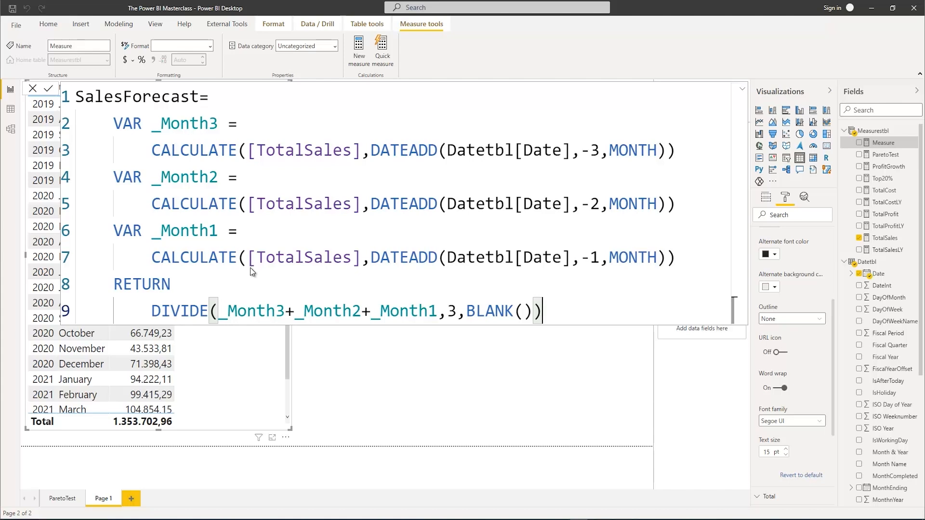
# Commit the SalesForecast measure, collapse the formula editor and add the measure to the Year and Month sales table
pyautogui.press('Return')
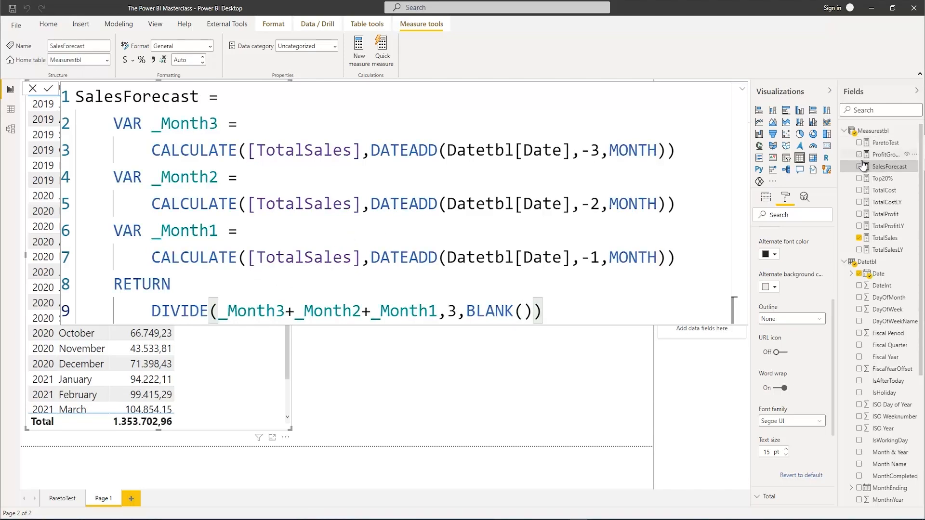
pyautogui.click(744, 93)
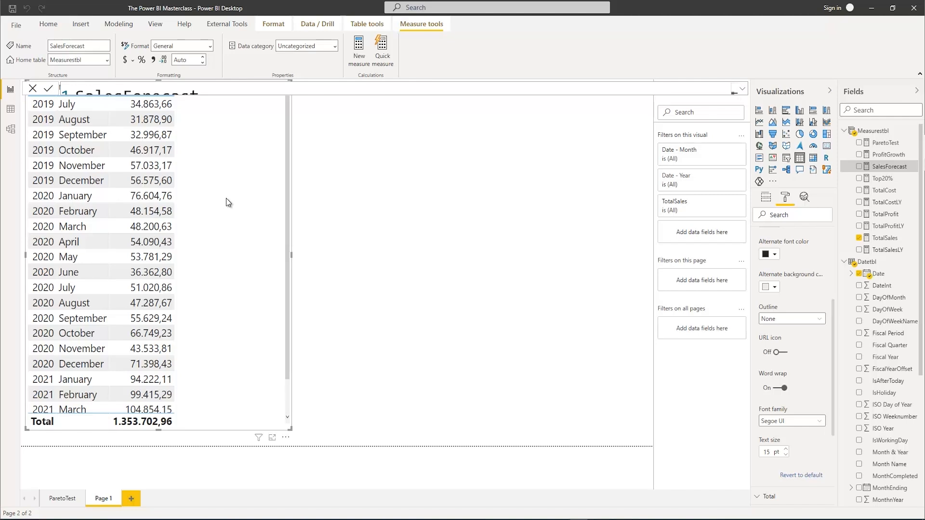
pyautogui.click(859, 167)
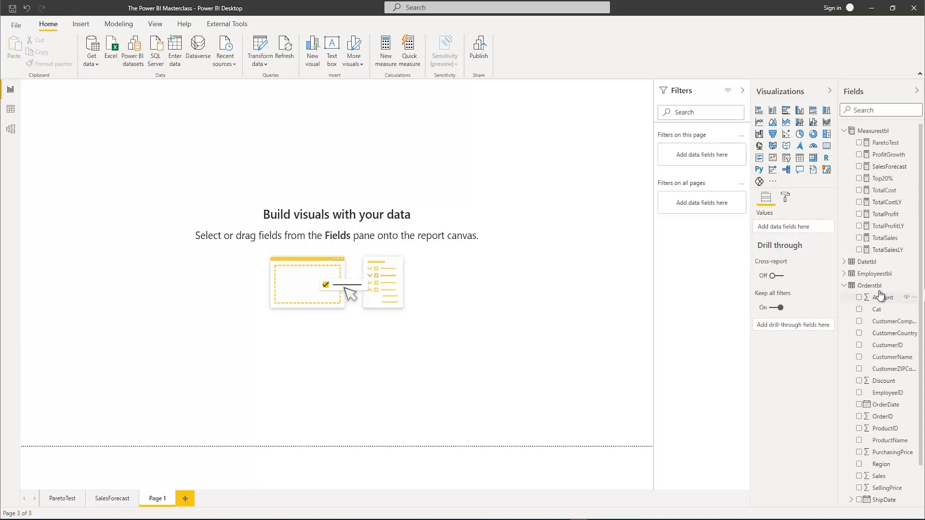
# Create a table of CustomerCompany from Orderstbl on the empty page and enlarge it to nearly the full page height
pyautogui.click(859, 322)
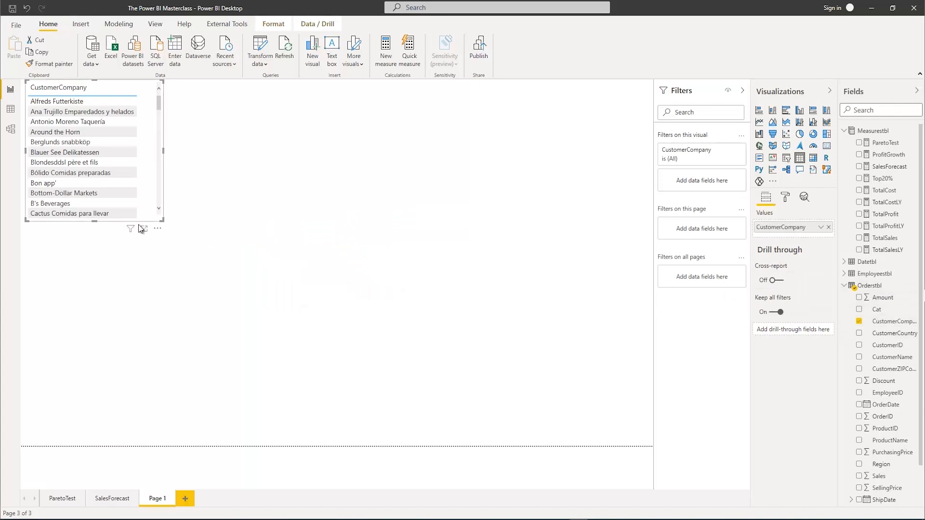
pyautogui.moveTo(163, 220); pyautogui.dragTo(240, 438)
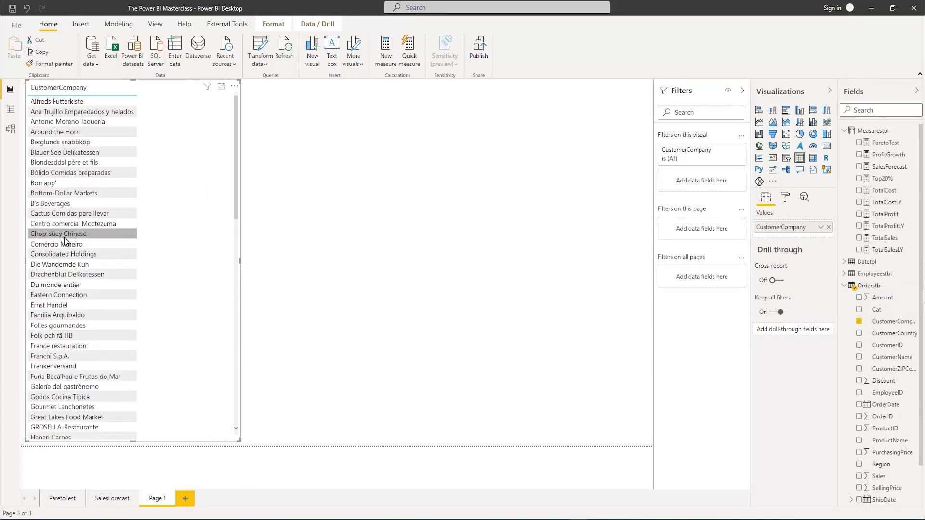
# Set the text size of the CustomerCompany table's values to 15 pt and widen the table to about half the page
pyautogui.click(783, 198)
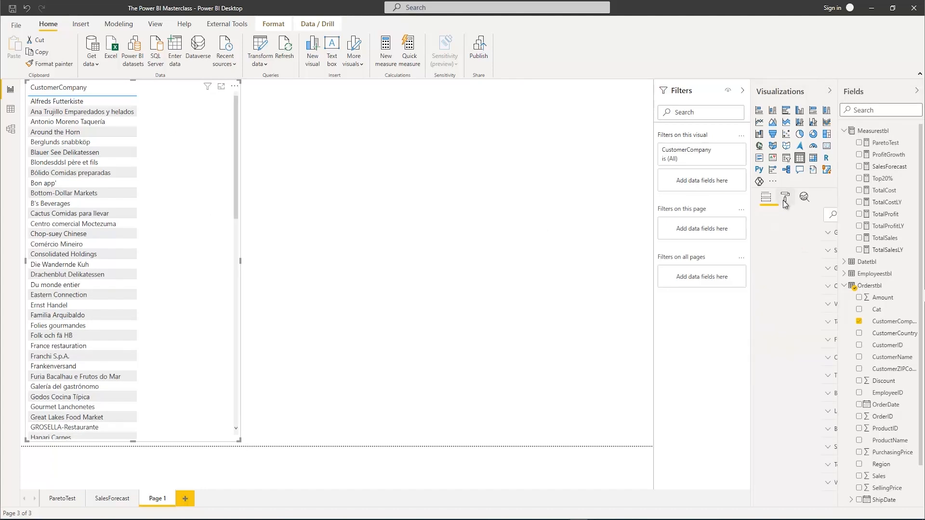
pyautogui.click(765, 307)
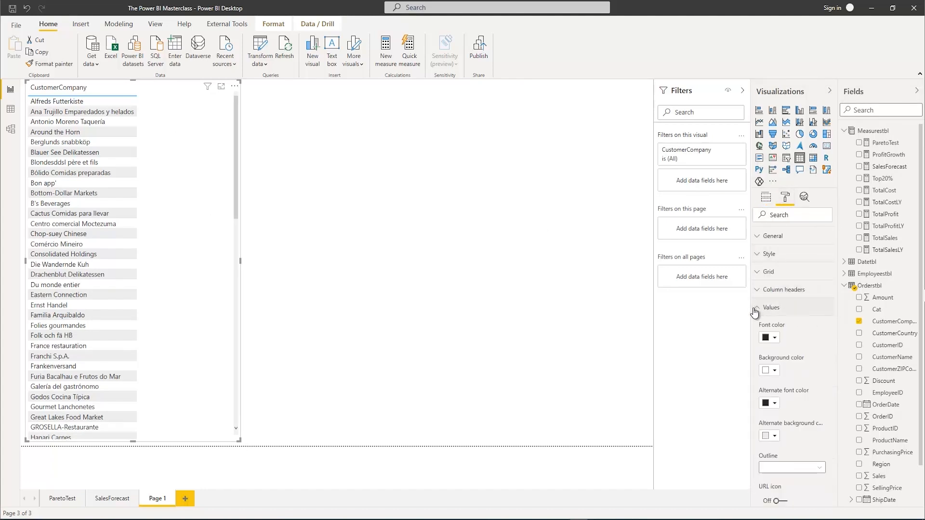
pyautogui.scroll(-3, 784, 417)
pyautogui.scroll(-1, 784, 417)
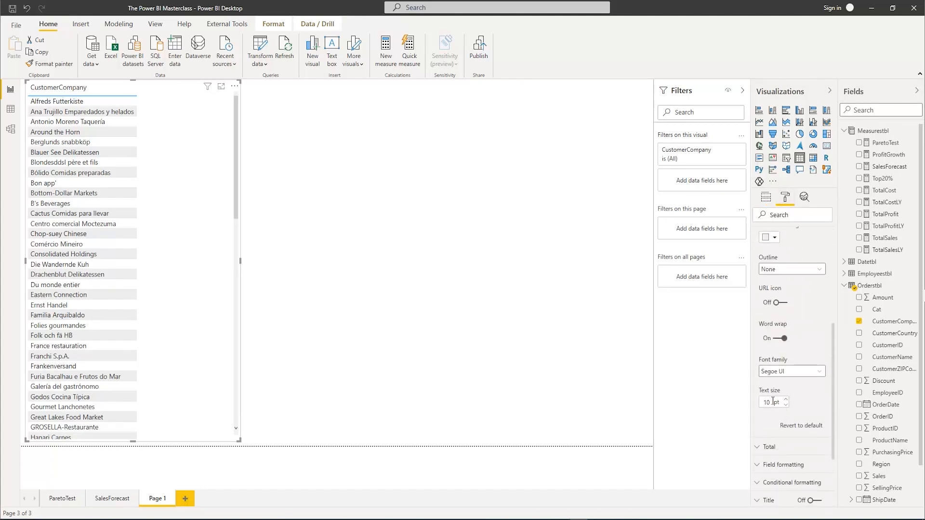
pyautogui.doubleClick(765, 402)
pyautogui.write('15')
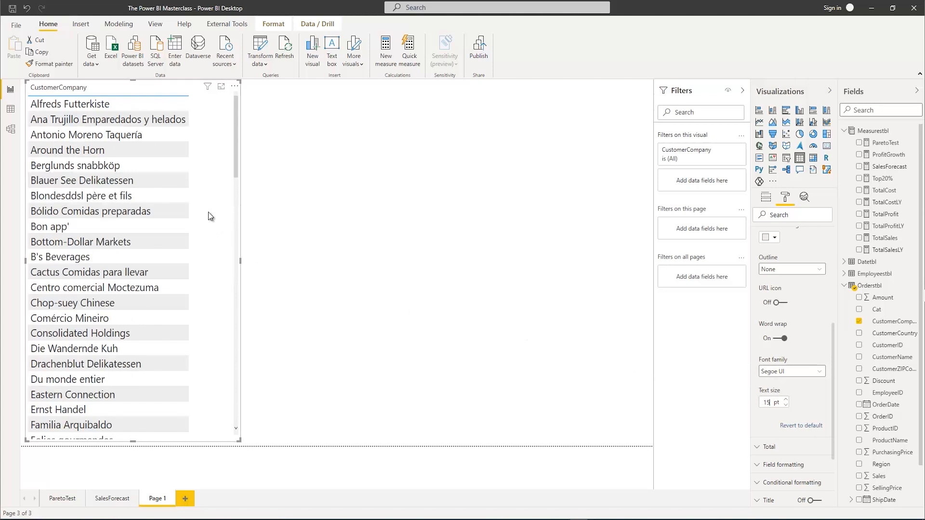
pyautogui.moveTo(237, 257); pyautogui.dragTo(339, 262)
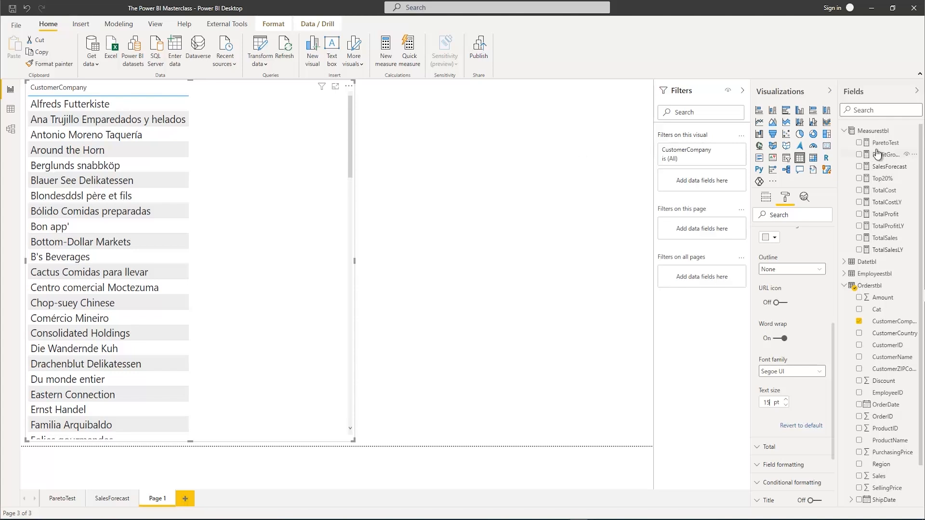
# Create a new measure in Measurestbl named MaxOrderDate and begin its formula with the MAX function
pyautogui.rightClick(871, 135)
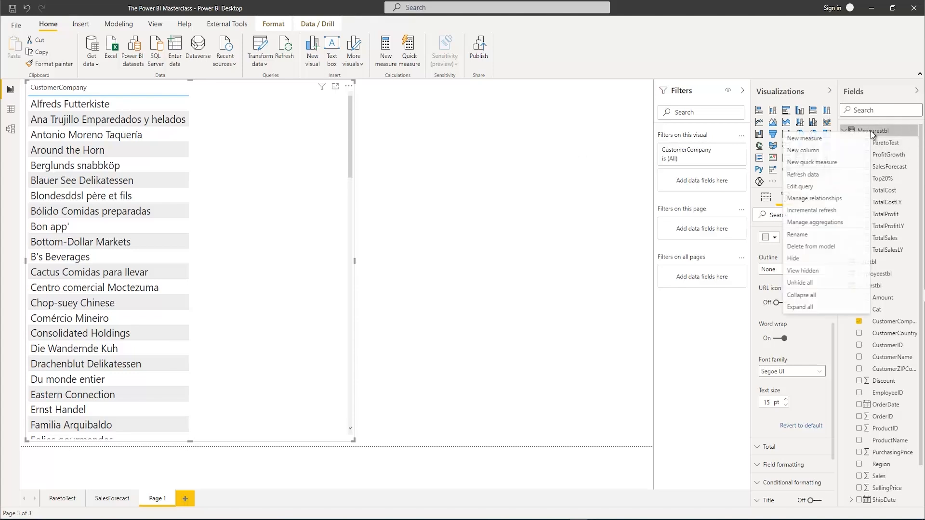
pyautogui.click(828, 144)
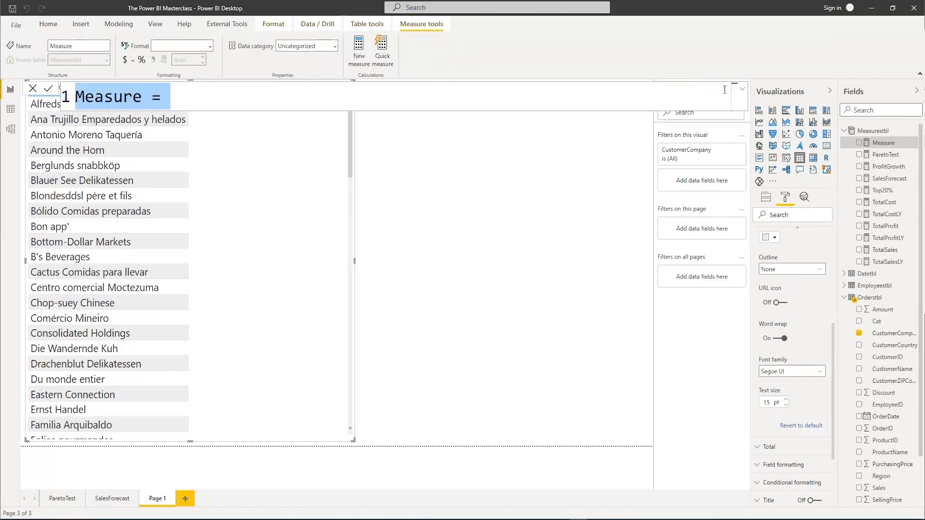
pyautogui.write('MaxOrderD')
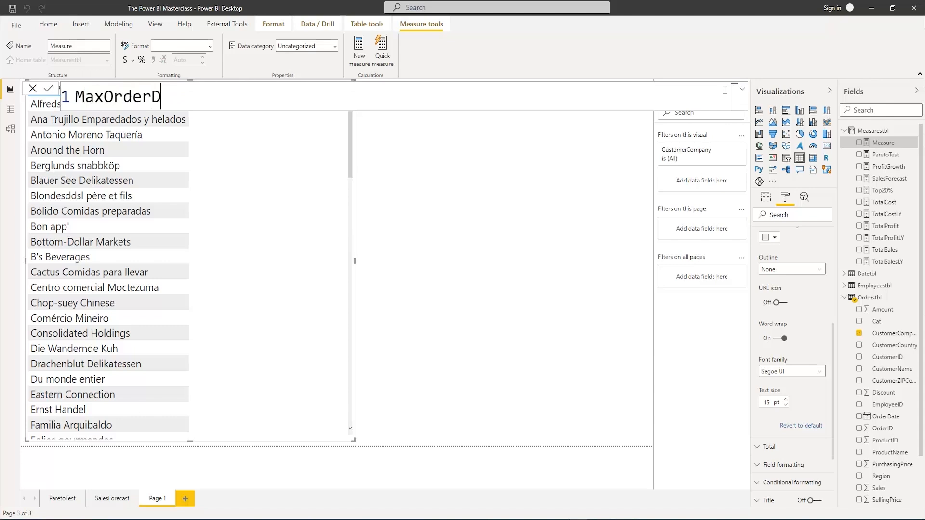
pyautogui.write('ate =Max(')
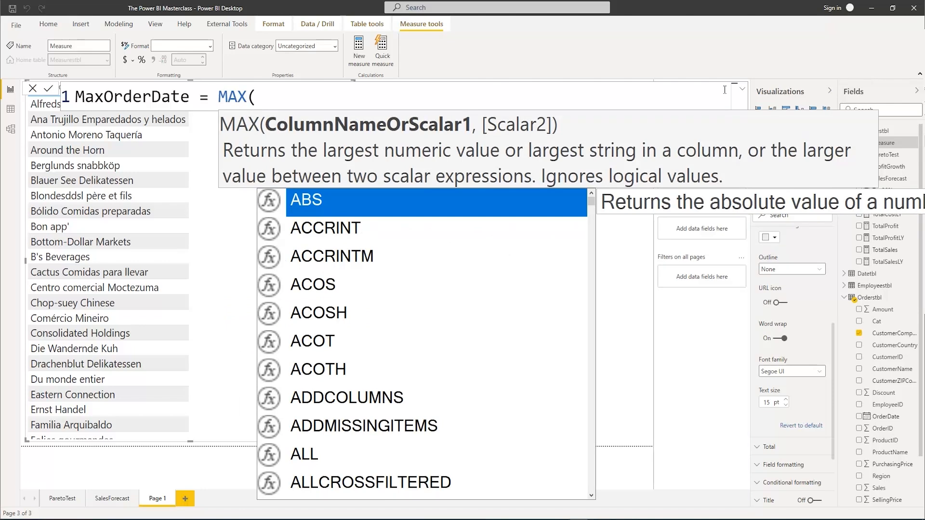
# Complete the MAX function with the Orderstbl[OrderDate] column, close the bracket and commit the measure
pyautogui.write('ord')
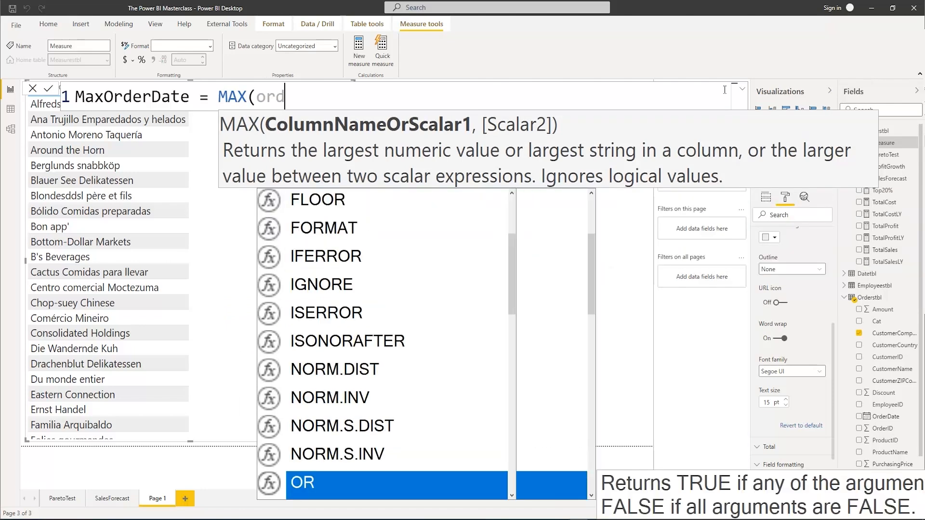
pyautogui.write('erth')
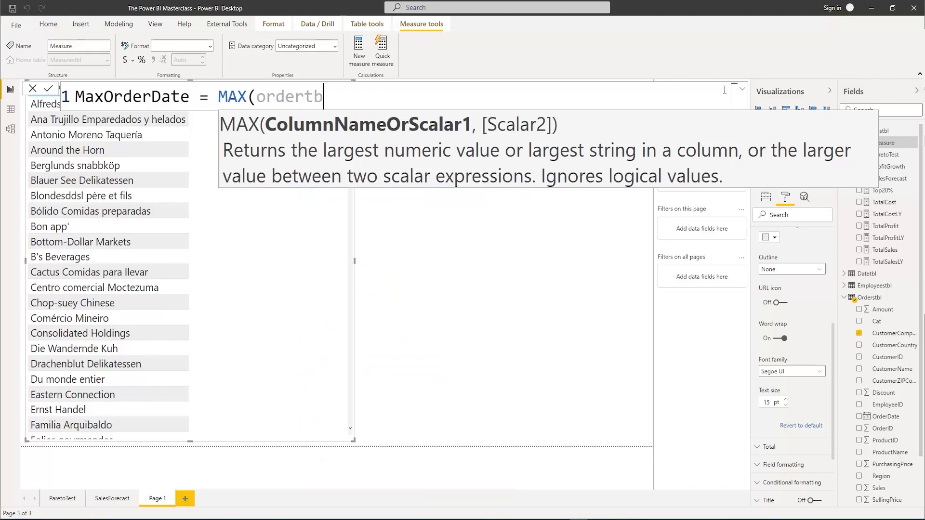
pyautogui.press('BackSpace')
pyautogui.press('BackSpace')
pyautogui.write('st')
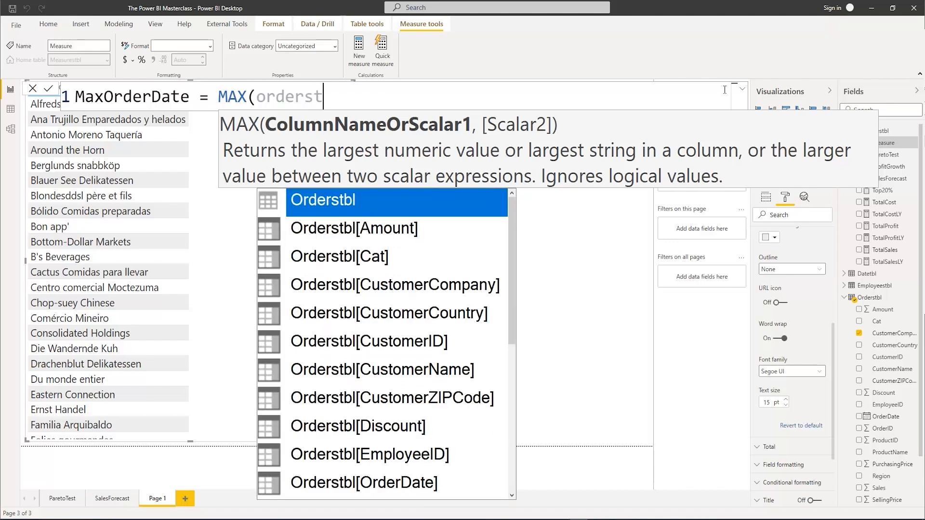
pyautogui.write('b')
pyautogui.press('Down')
pyautogui.press('Down')
pyautogui.press('Down')
pyautogui.press('Down')
pyautogui.press('Down')
pyautogui.press('Down')
pyautogui.press('Down')
pyautogui.press('Down')
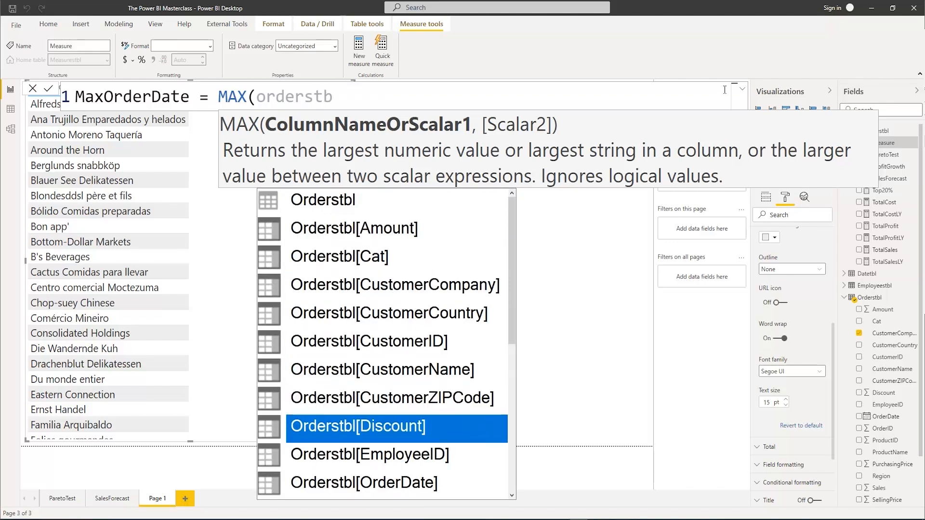
pyautogui.press('Down')
pyautogui.press('Down')
pyautogui.press('Tab')
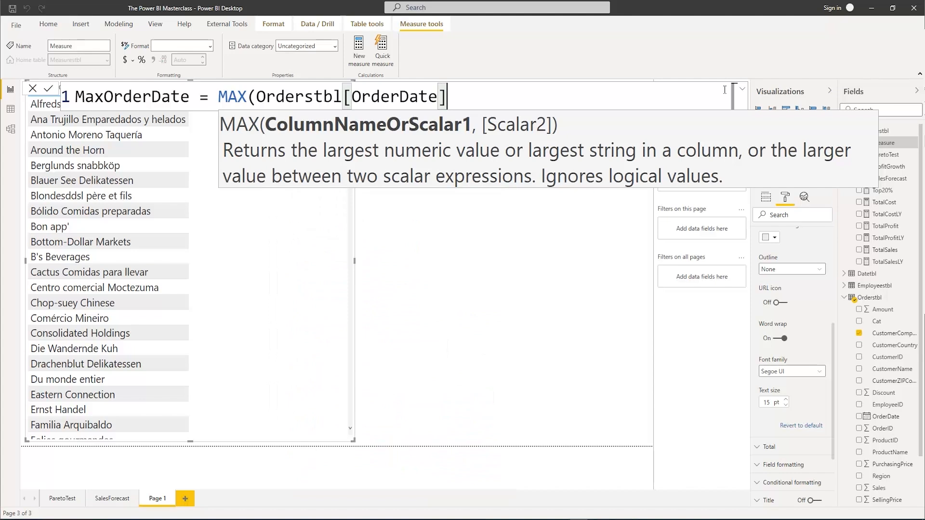
pyautogui.write(')')
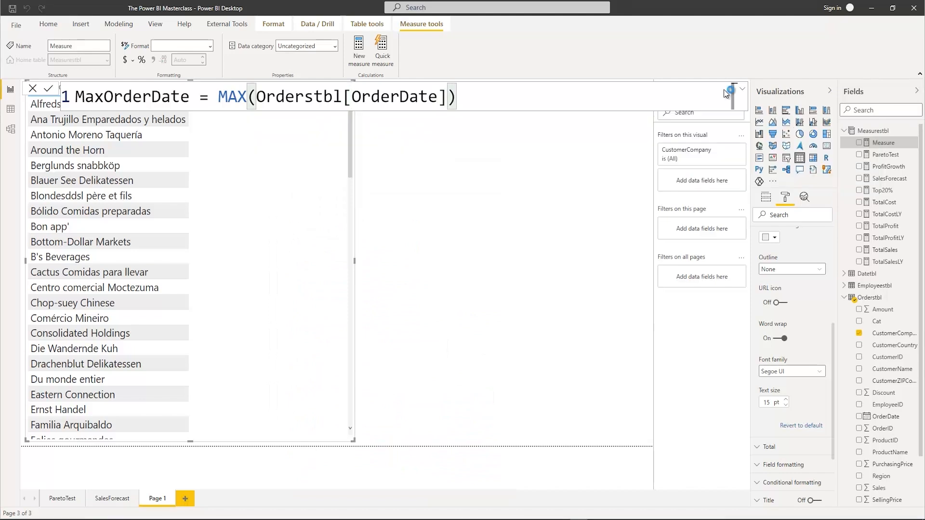
pyautogui.press('Return')
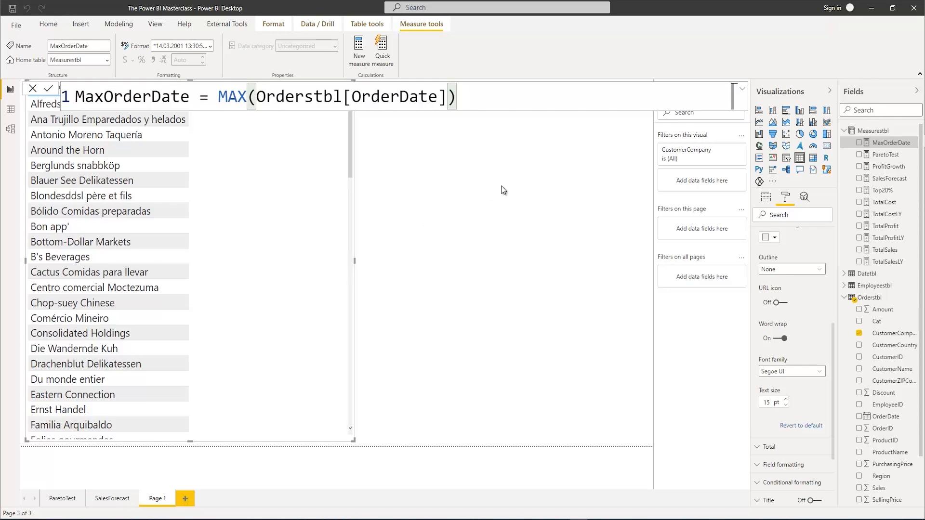
# Show MaxOrderDate in a separate card visual and shrink the card into the page's upper corner beside the table
pyautogui.click(520, 183)
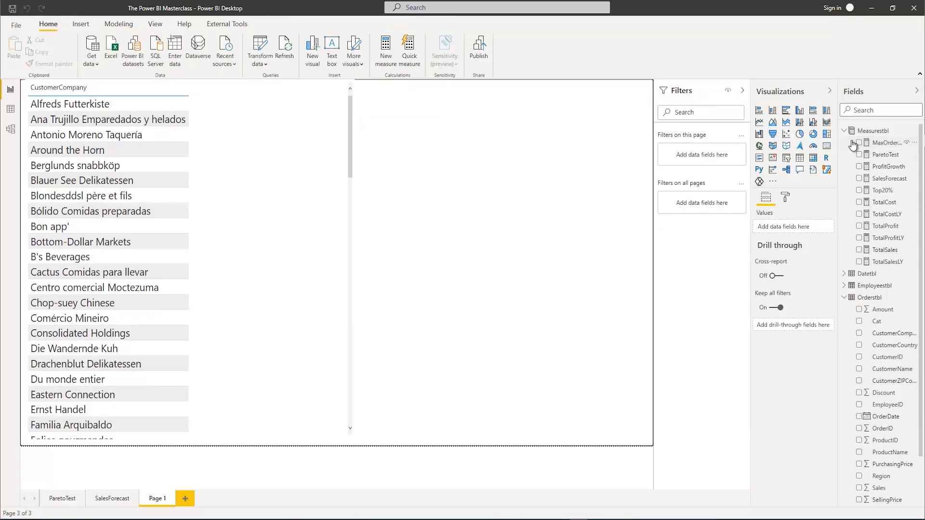
pyautogui.click(858, 143)
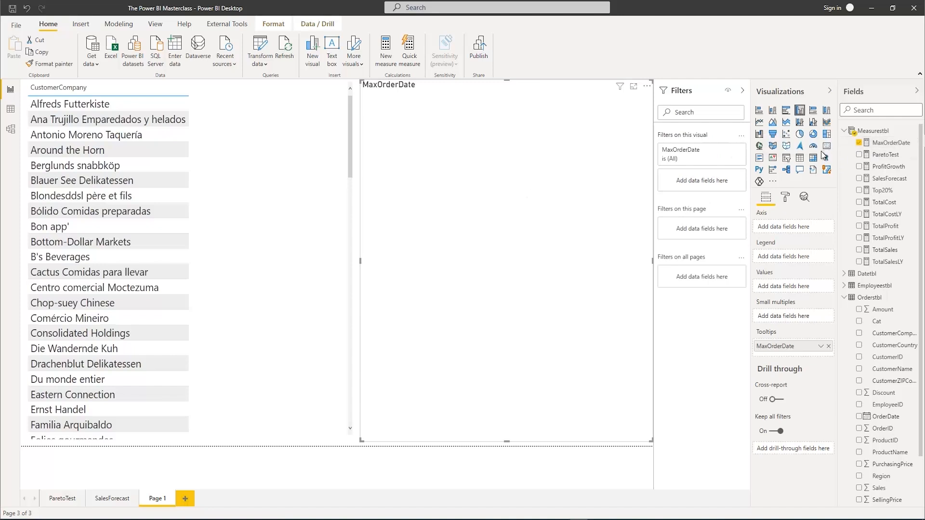
pyautogui.click(826, 147)
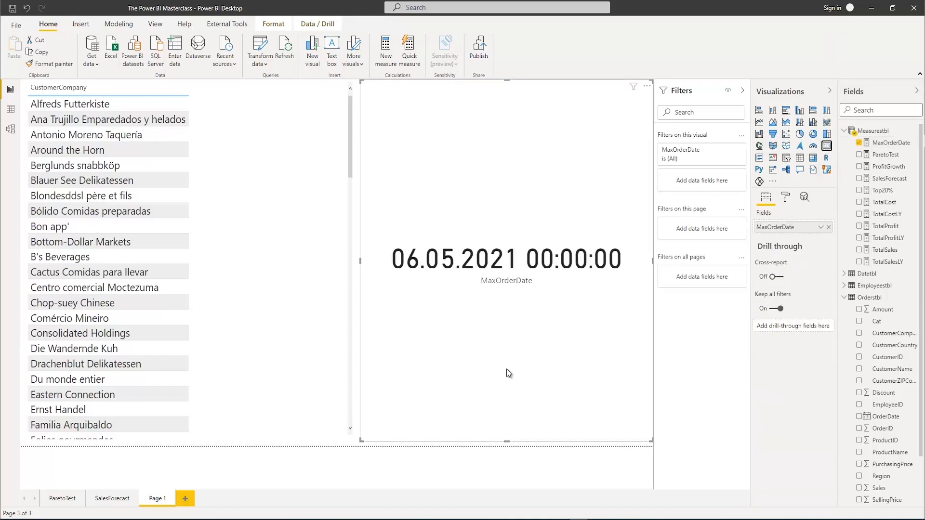
pyautogui.moveTo(505, 442); pyautogui.dragTo(481, 166)
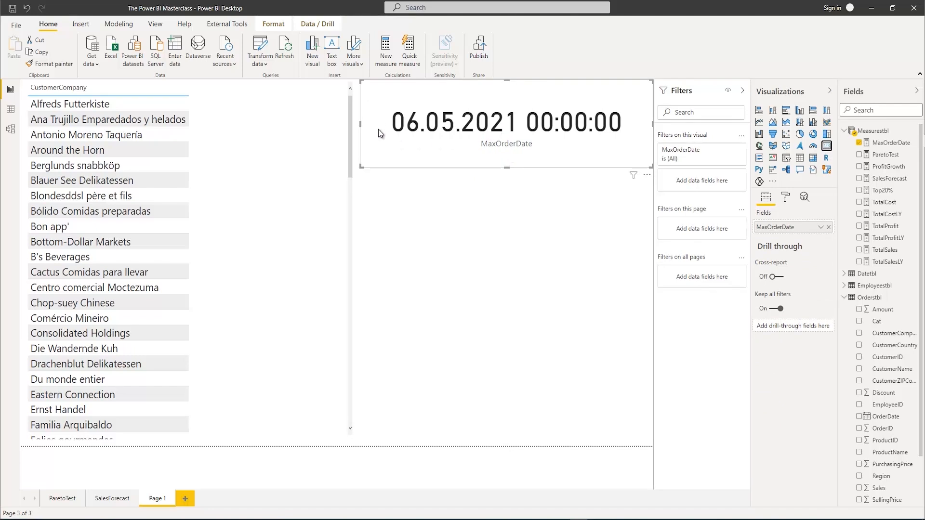
pyautogui.moveTo(365, 127); pyautogui.dragTo(454, 127)
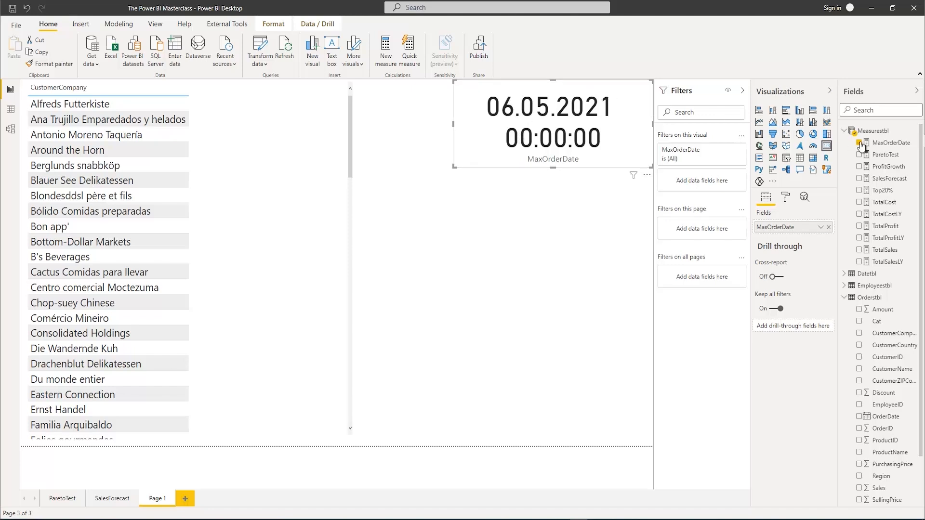
# Format the MaxOrderDate measure as the date-only common format *14.03.2001 (dd.mm.yyyy)
pyautogui.click(891, 142)
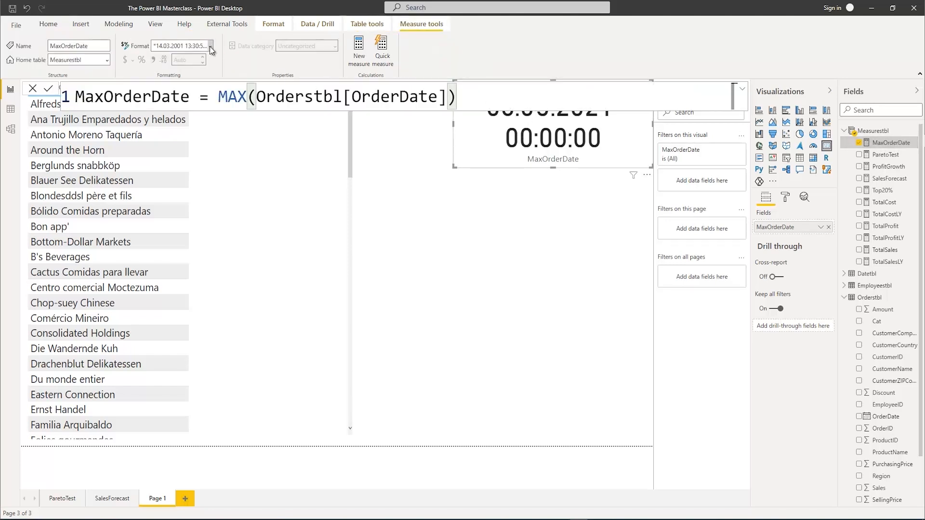
pyautogui.click(210, 46)
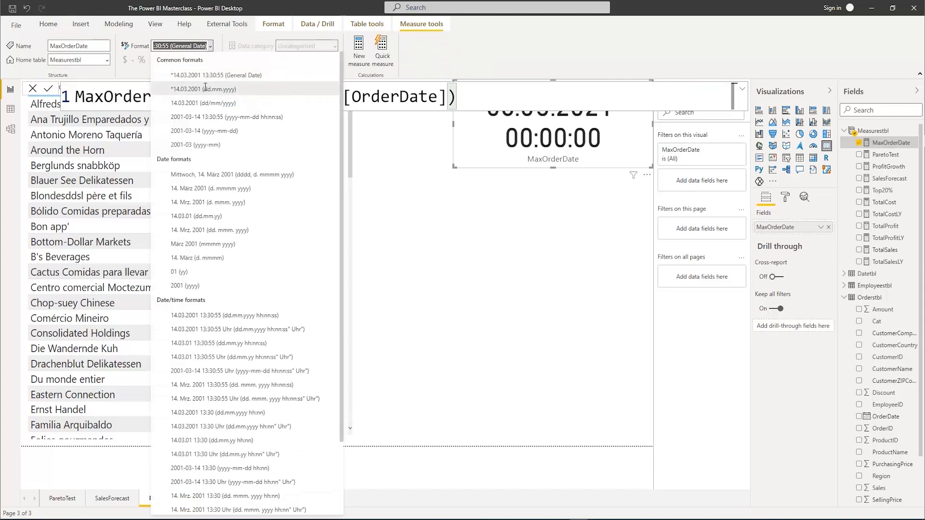
pyautogui.click(205, 89)
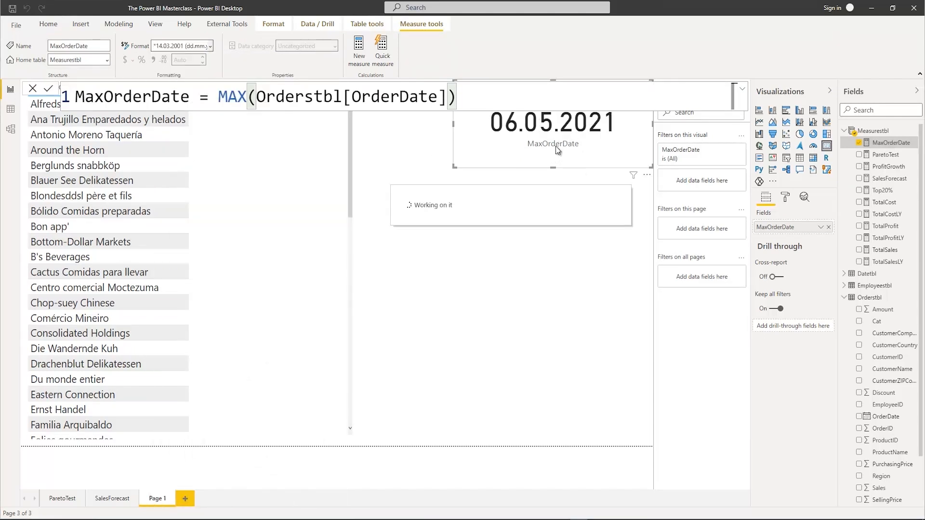
pyautogui.click(569, 192)
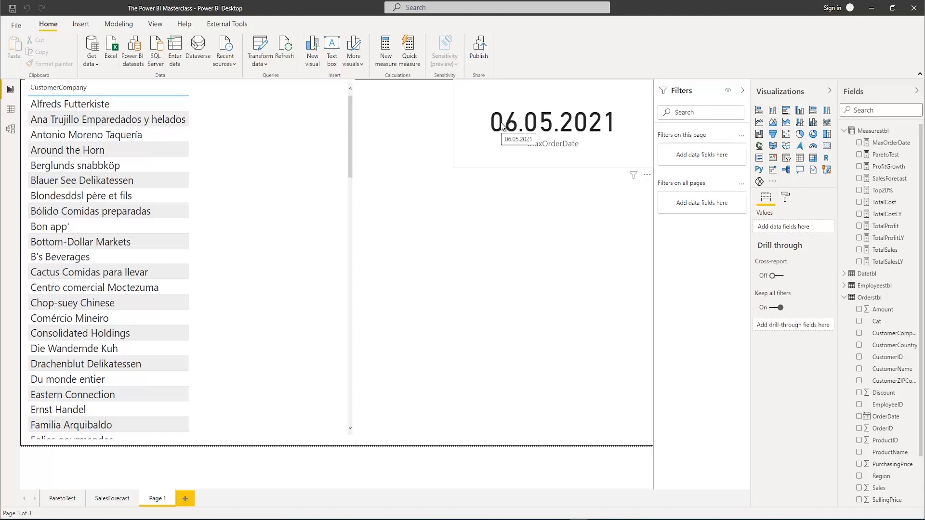
# Create another measure in Measurestbl, expand the formula editor and name the measure TransactionsLast30Days, followed by an equals sign
pyautogui.rightClick(875, 135)
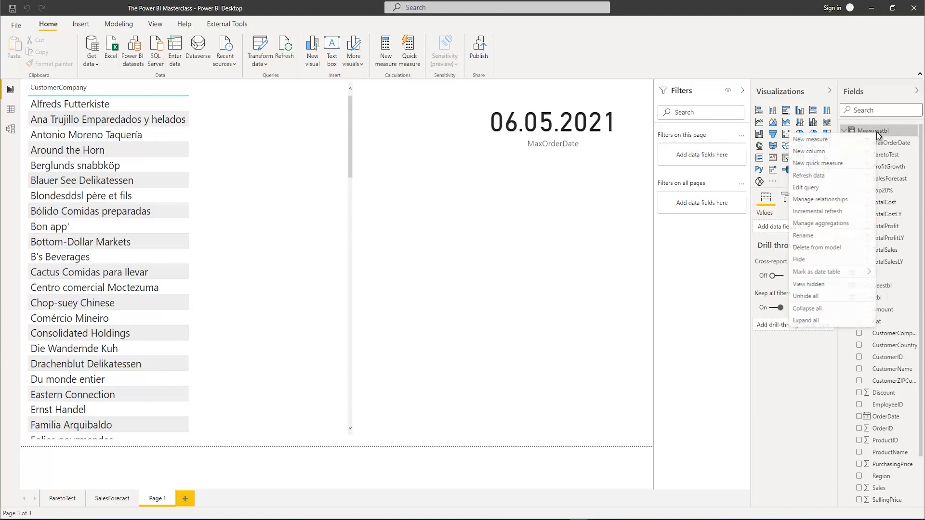
pyautogui.click(812, 143)
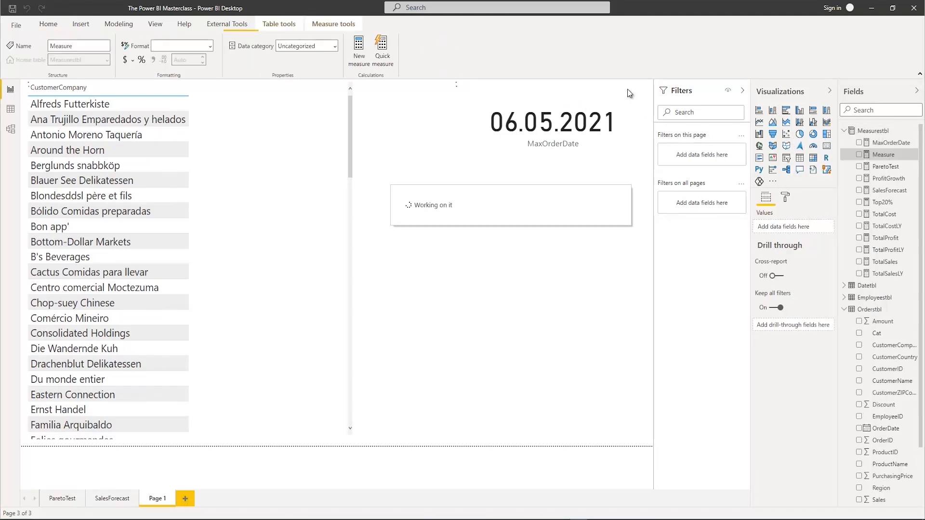
pyautogui.click(740, 93)
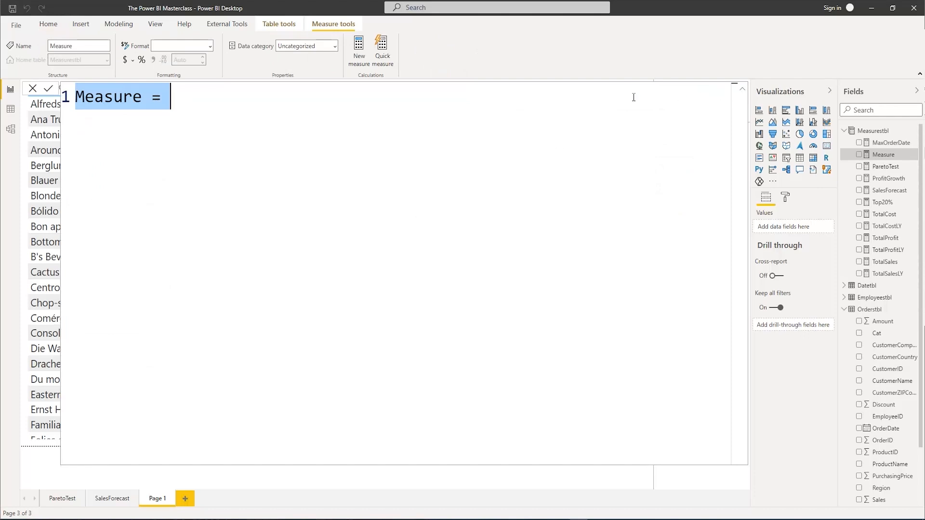
pyautogui.write('Tr')
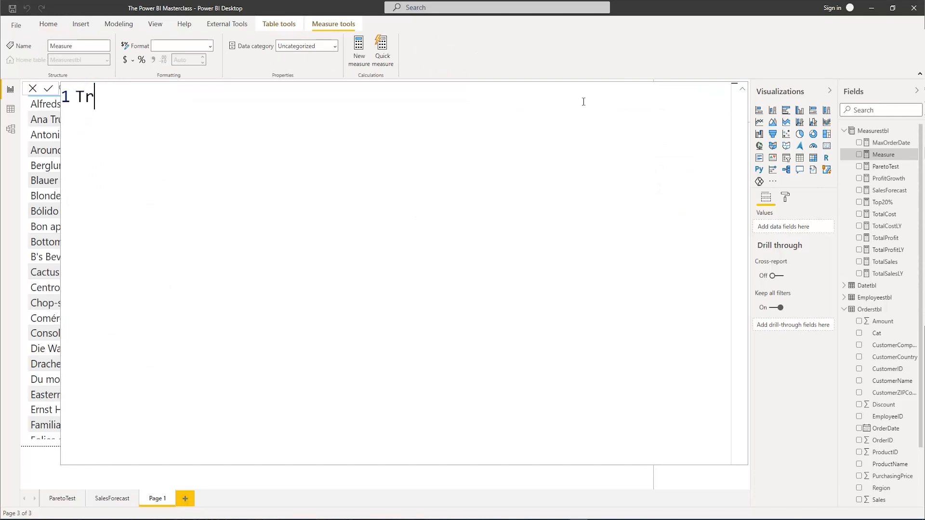
pyautogui.write('ansactionsL')
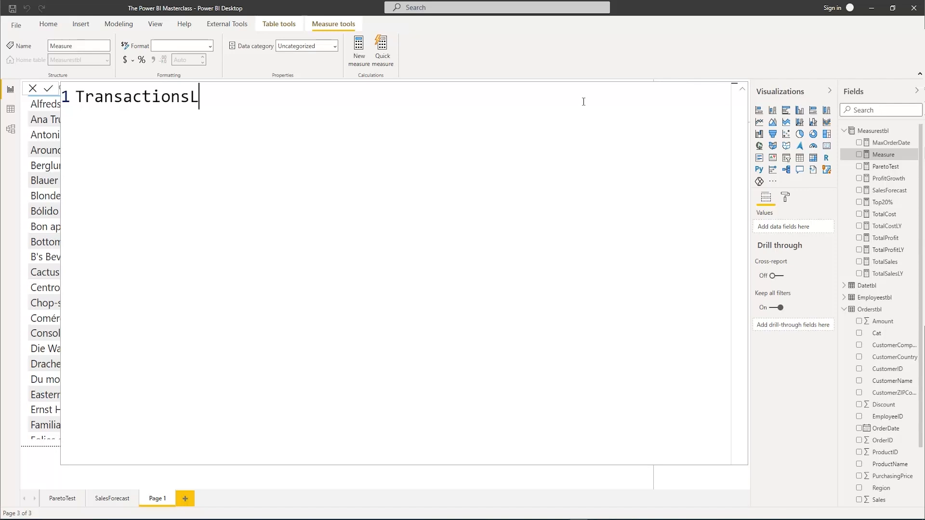
pyautogui.write('ast30Days')
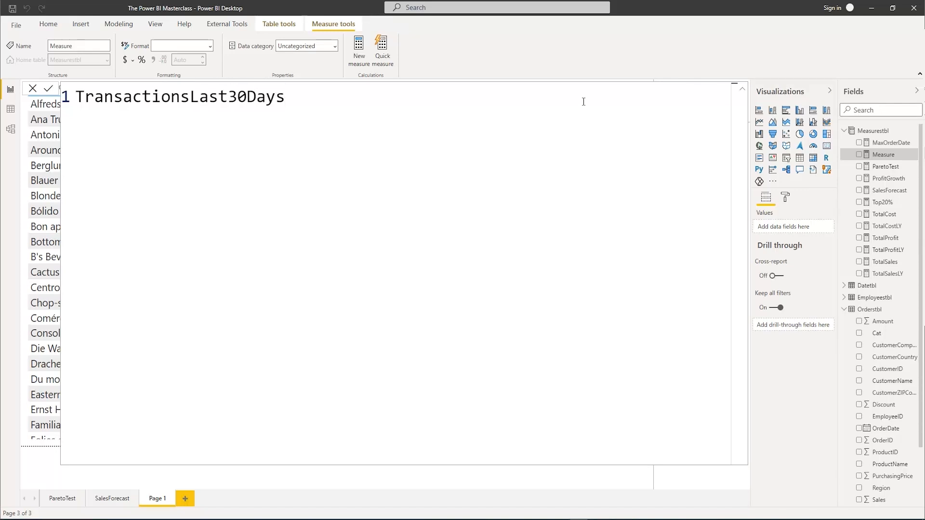
pyautogui.write(' =')
# On a new line of the formula, begin a CALCULATE function with COUNTROWS(Orderstbl) as its expression, followed by a comma
pyautogui.hotkey('shift', 'Return')
pyautogui.write('Cal')
pyautogui.press('Tab')
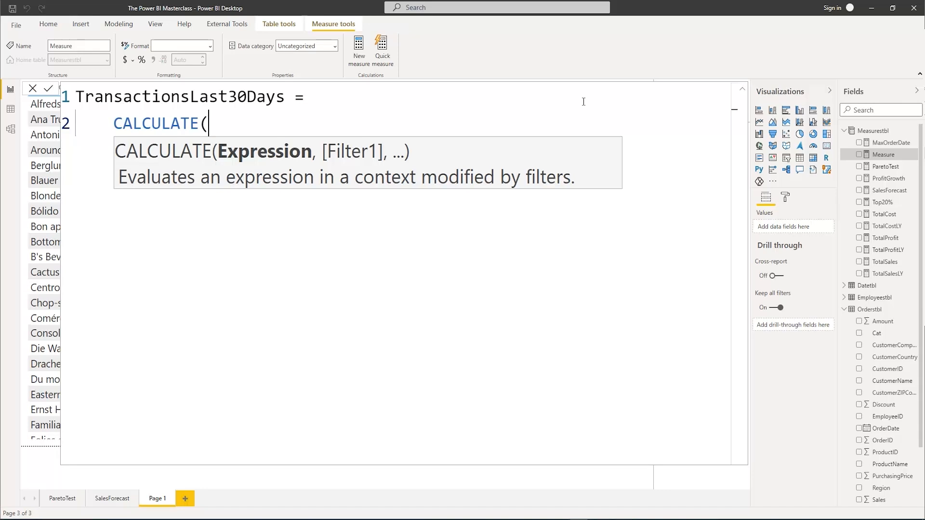
pyautogui.write('Co')
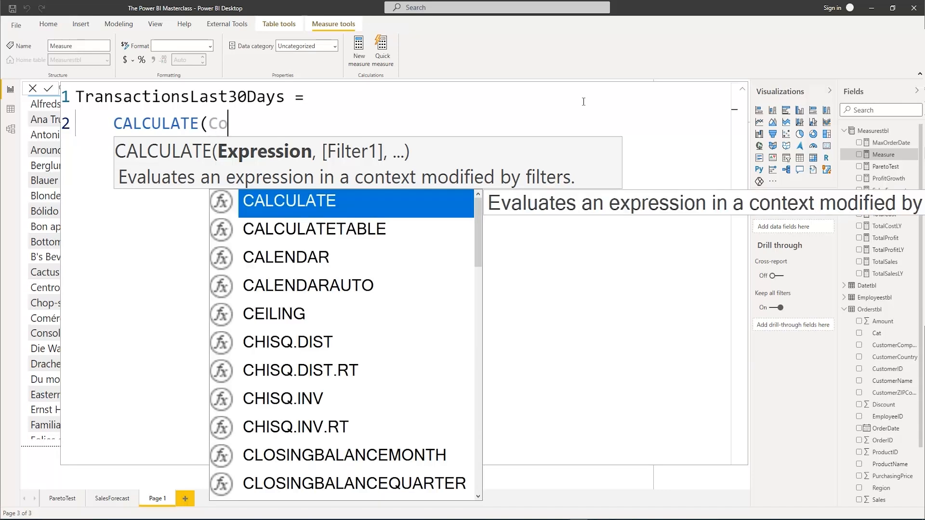
pyautogui.write('untr')
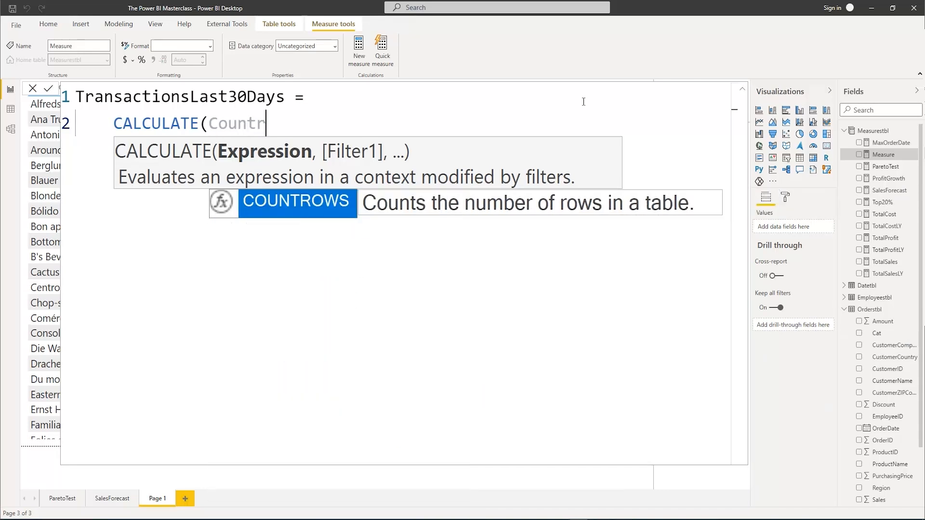
pyautogui.press('Tab')
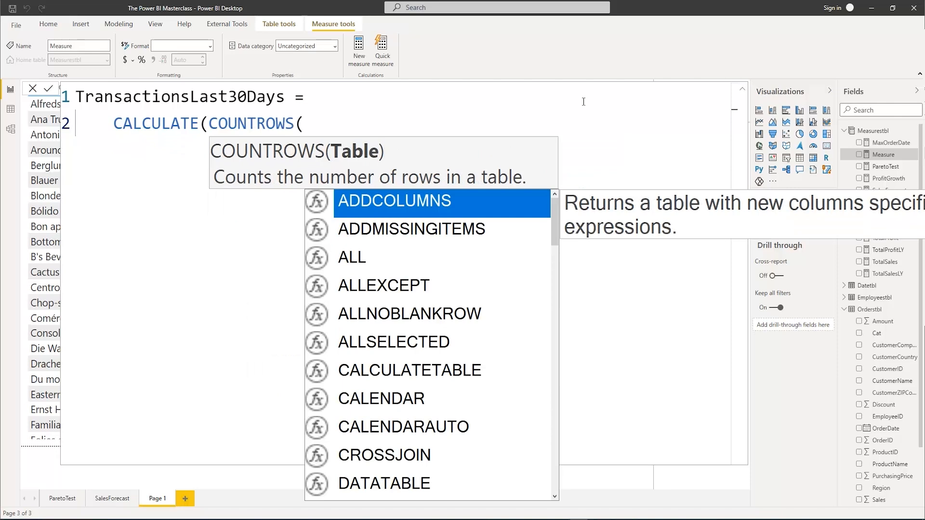
pyautogui.write('or')
pyautogui.press('Tab')
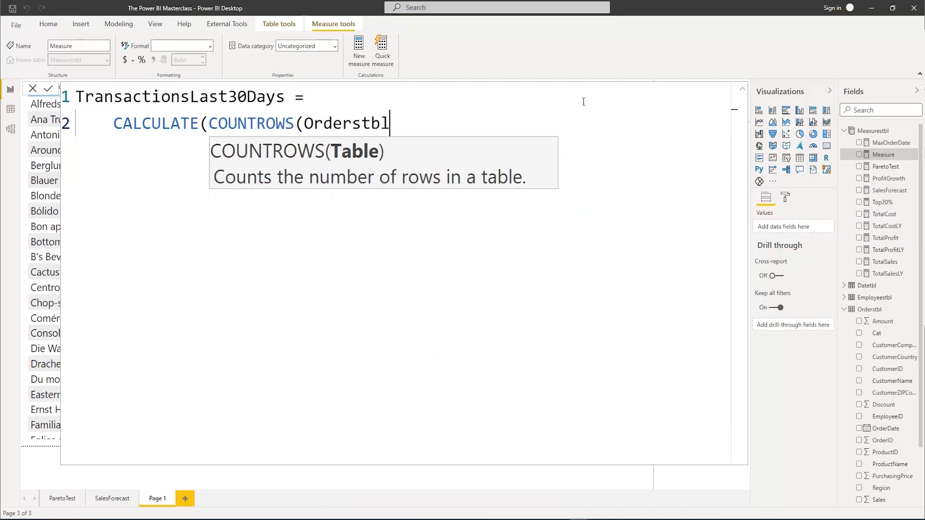
pyautogui.write(')')
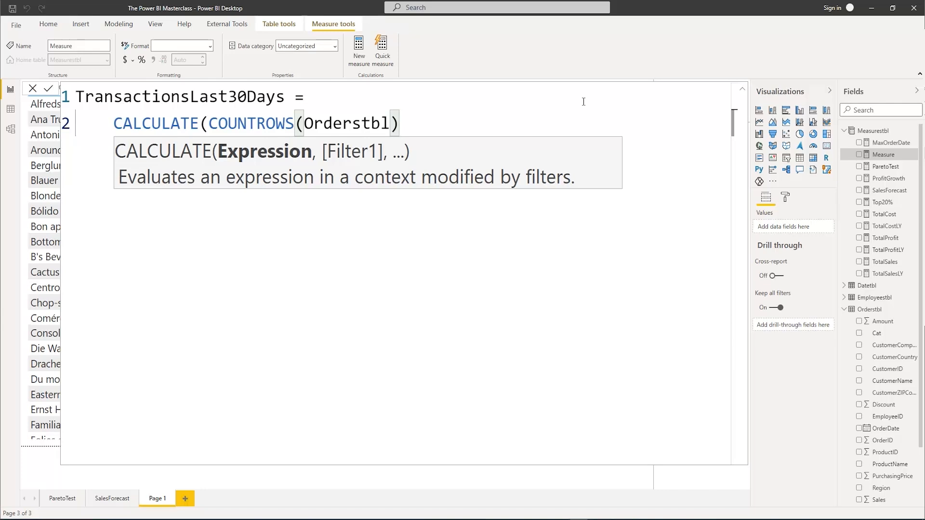
pyautogui.write(',')
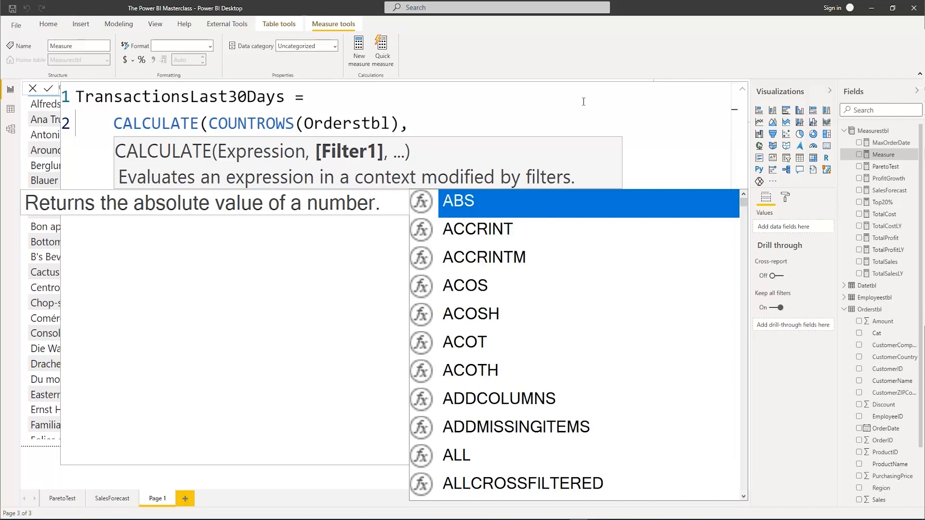
pyautogui.write('Fil')
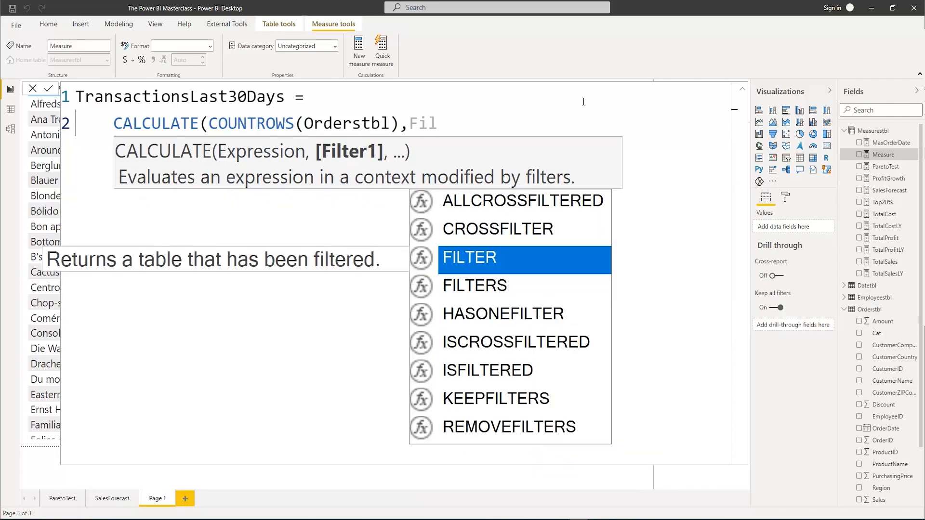
# Start the filter argument of CALCULATE with a FILTER function over the Datetbl table, followed by a comma
pyautogui.press('Tab')
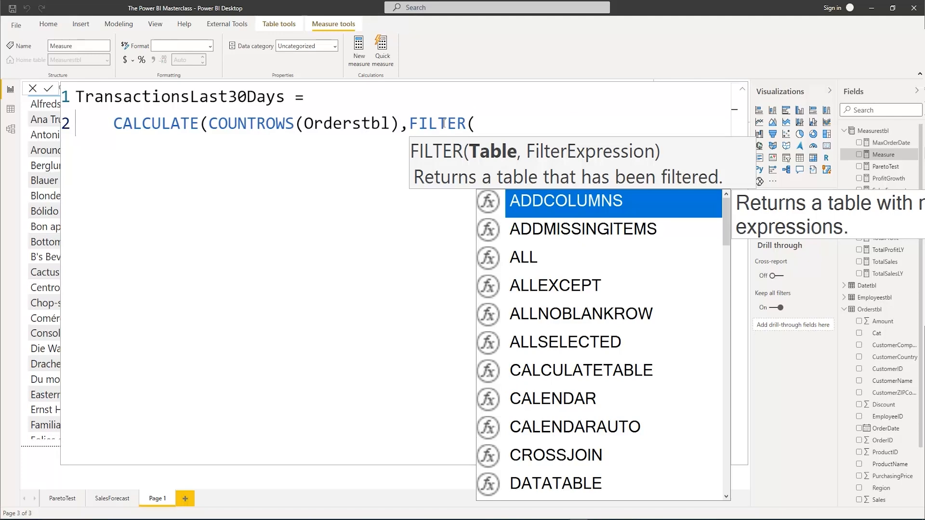
pyautogui.write('Dat')
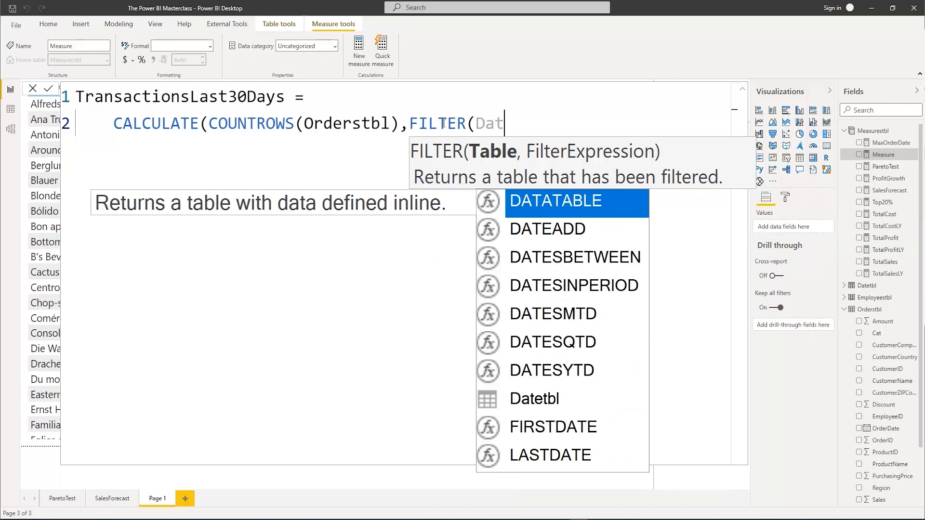
pyautogui.press('Down')
pyautogui.press('Down')
pyautogui.press('Down')
pyautogui.press('Down')
pyautogui.press('Down')
pyautogui.press('Down')
pyautogui.press('Down')
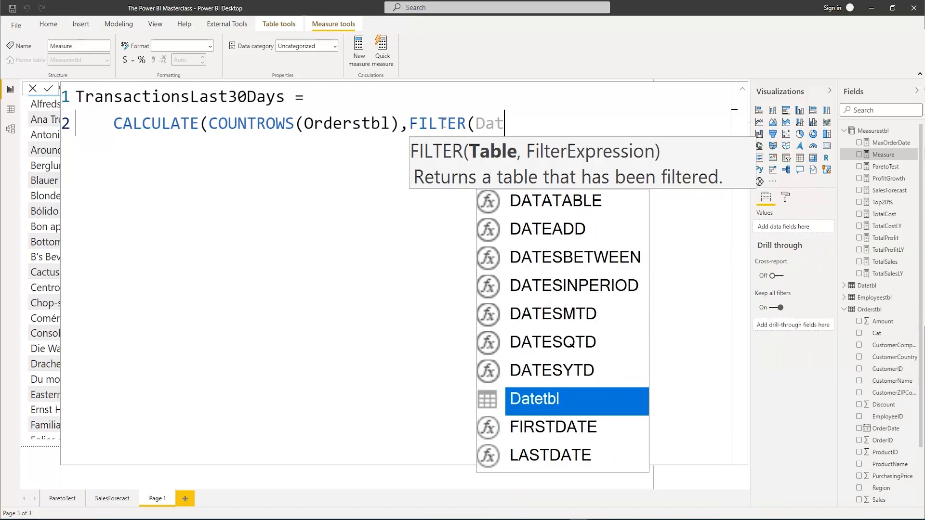
pyautogui.press('Tab')
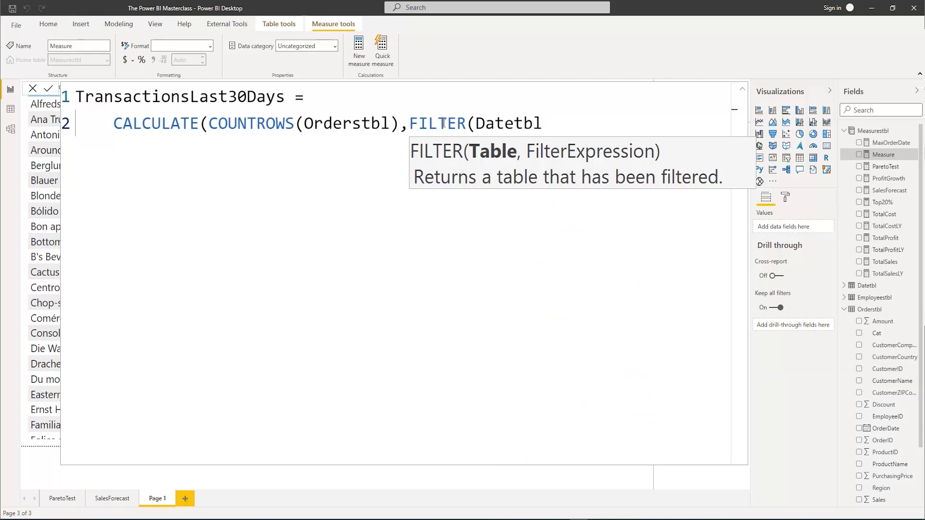
pyautogui.write(',')
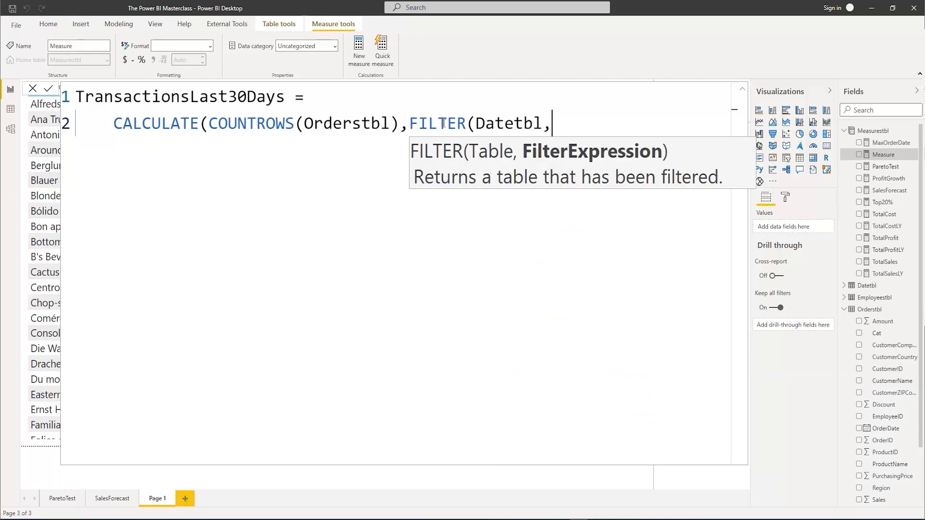
pyautogui.write('date')
# Begin the filter expression with the Datetbl[Date] column and a less-than-or-equal operator
pyautogui.press('Down')
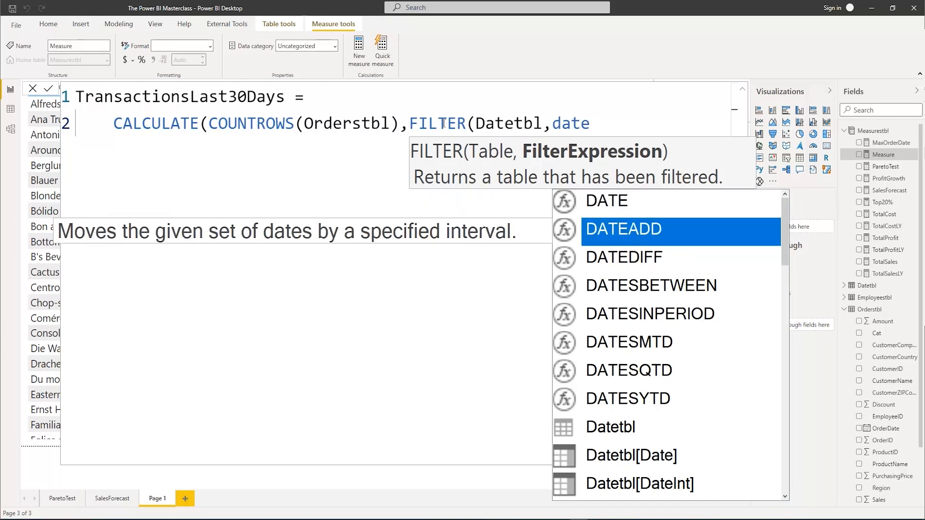
pyautogui.press('Down')
pyautogui.press('Down')
pyautogui.press('Down')
pyautogui.press('Down')
pyautogui.press('Down')
pyautogui.press('Down')
pyautogui.press('Down')
pyautogui.press('Down')
pyautogui.press('Tab')
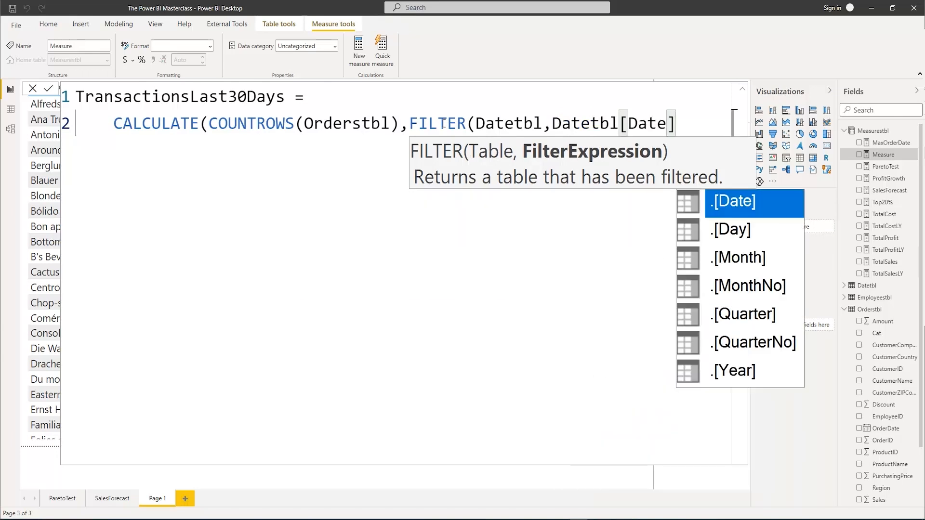
pyautogui.write('<=')
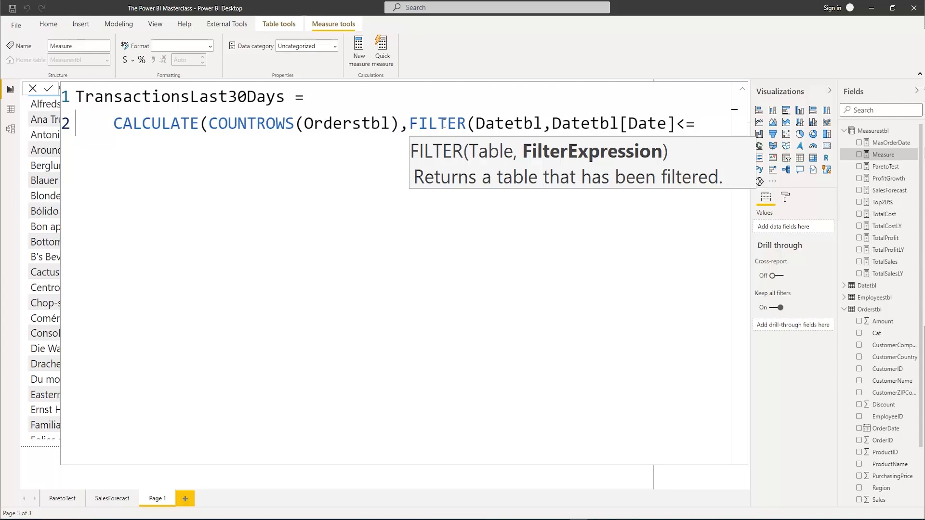
pyautogui.write('max')
# Complete the first filter condition with MAX(Orderstbl[OrderDate]) as the upper date limit
pyautogui.press('Tab')
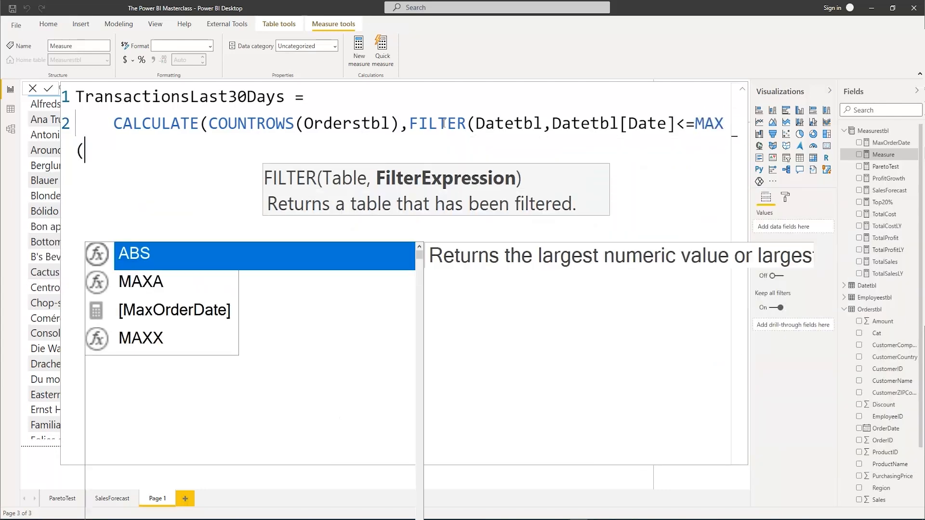
pyautogui.write('ord')
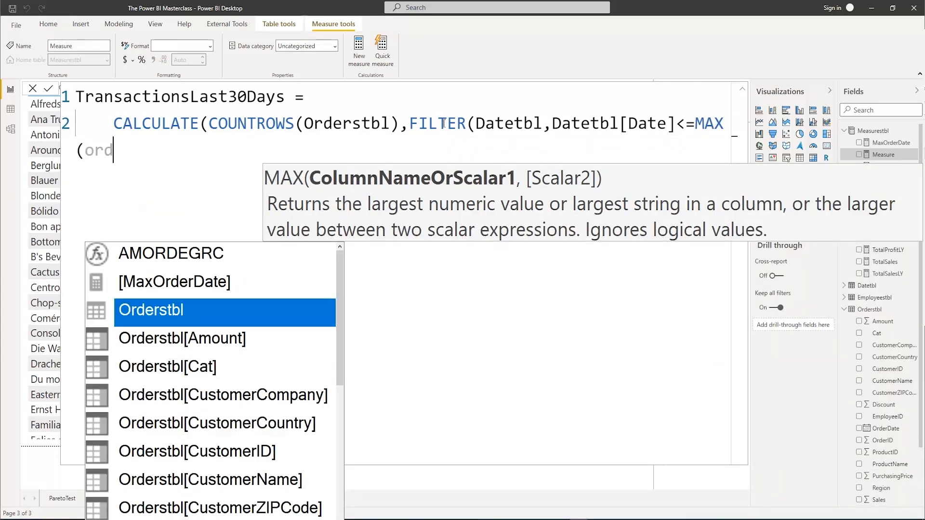
pyautogui.write('erst')
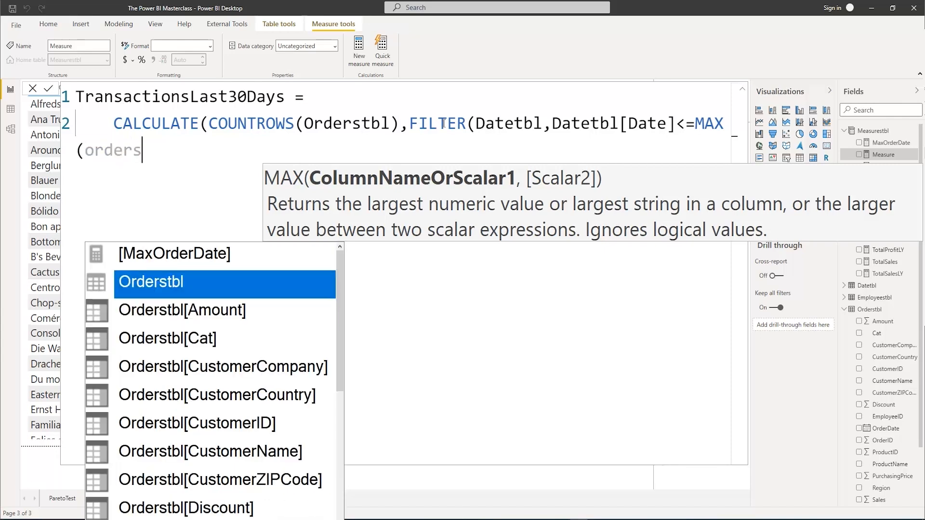
pyautogui.press('Down')
pyautogui.press('Down')
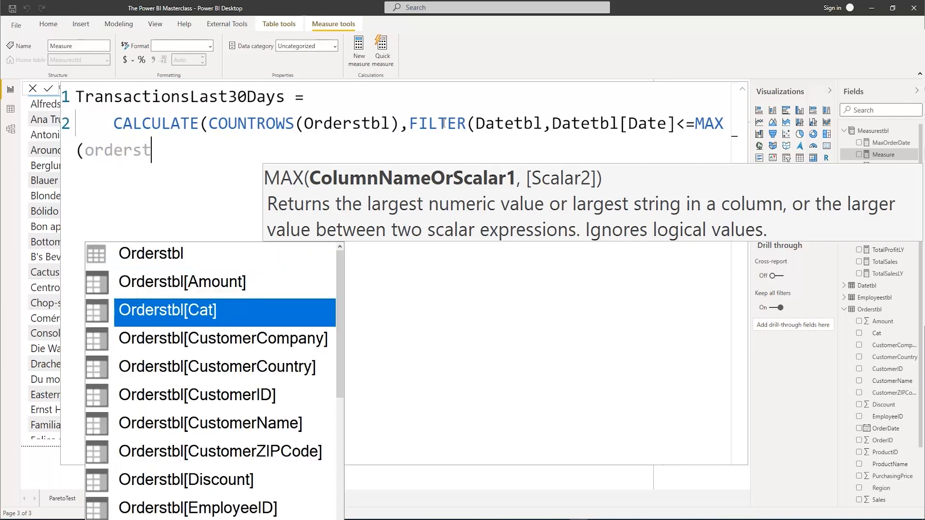
pyautogui.press('Down')
pyautogui.press('Down')
pyautogui.press('Down')
pyautogui.press('Down')
pyautogui.press('Down')
pyautogui.press('Down')
pyautogui.press('Down')
pyautogui.press('Down')
pyautogui.press('Tab')
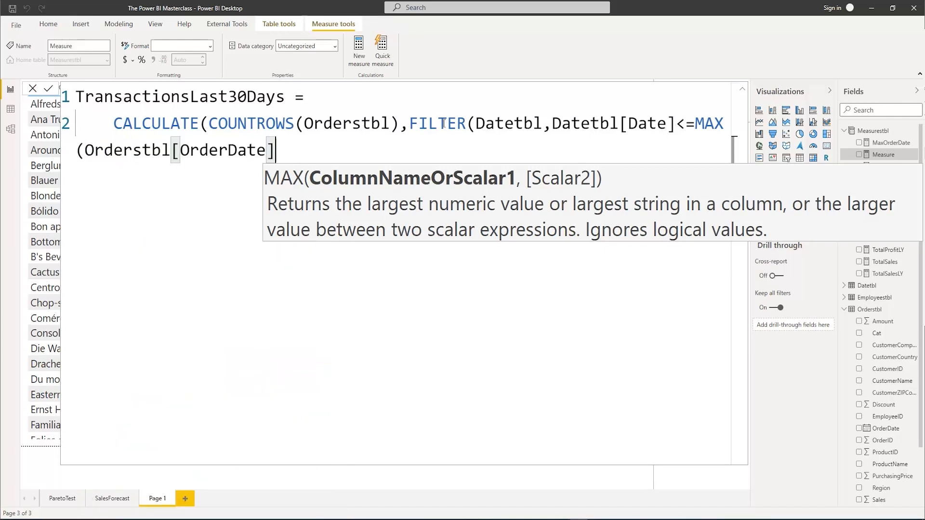
pyautogui.write(')')
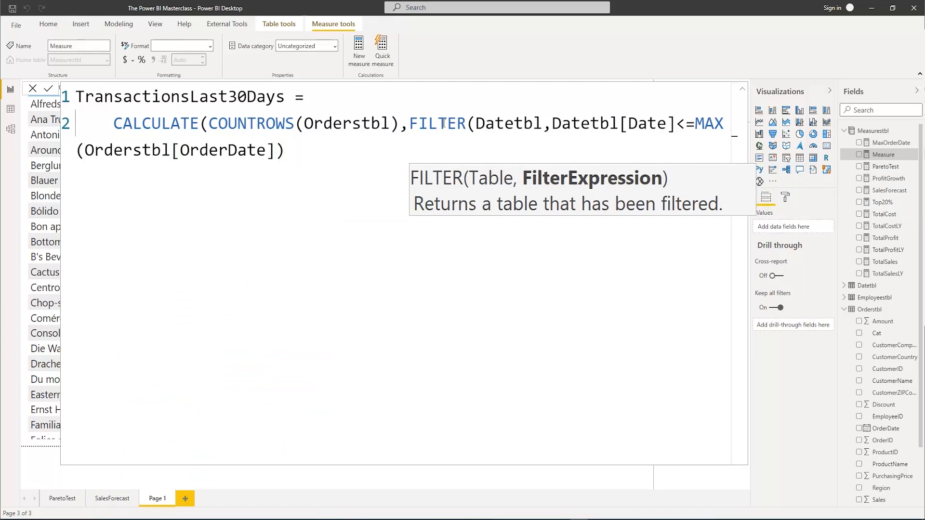
pyautogui.write(' && Date')
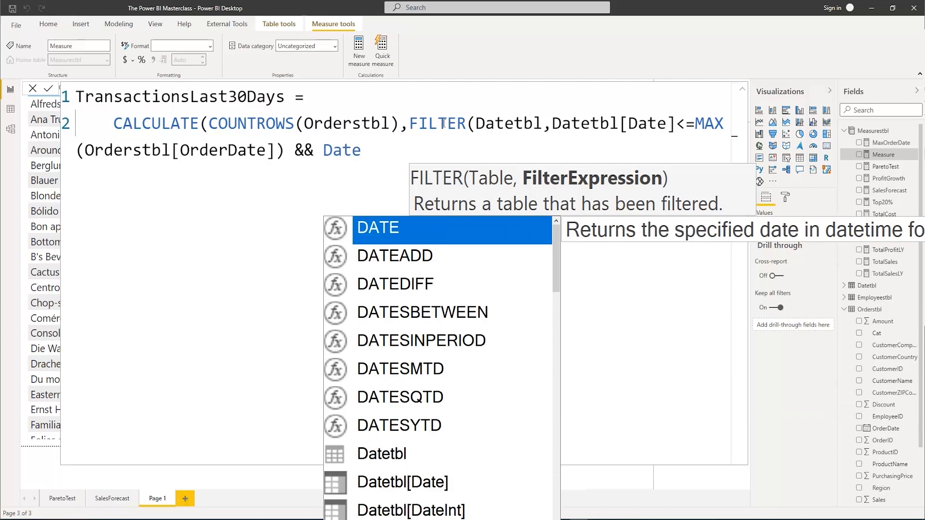
pyautogui.write('st')
# Append && and the Datetbl[Date] column to start a second filter condition
pyautogui.press('BackSpace')
pyautogui.press('BackSpace')
pyautogui.write('t')
pyautogui.press('Down')
pyautogui.press('Tab')
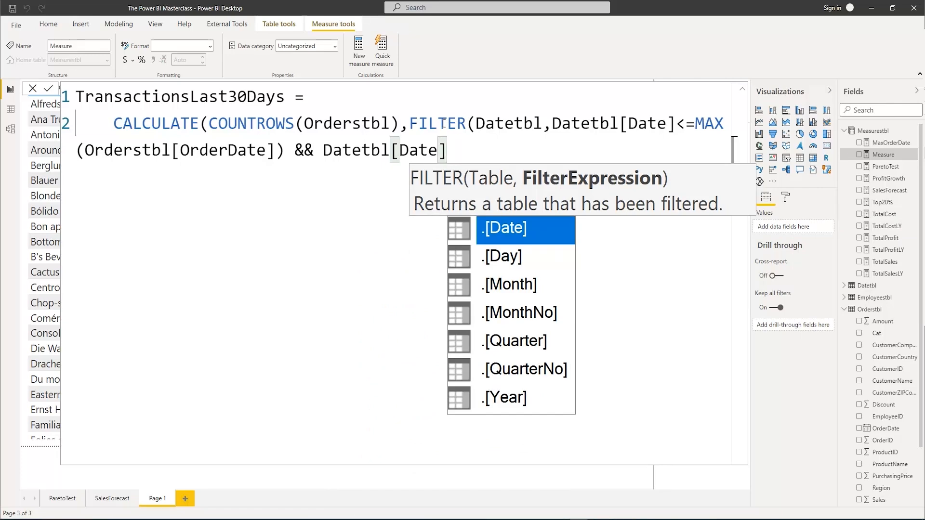
# Complete the second condition so the date is greater than MAX(Orderstbl[OrderDate])-30
pyautogui.write('>max')
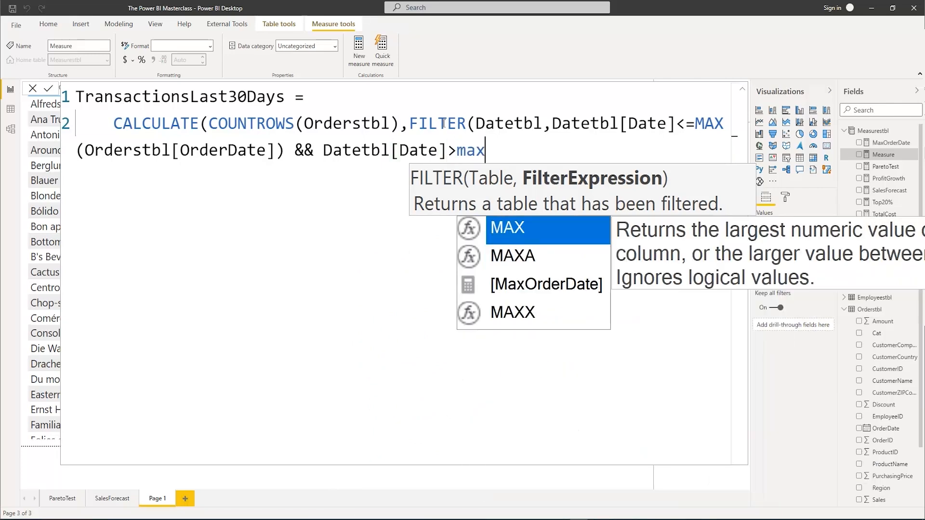
pyautogui.press('Tab')
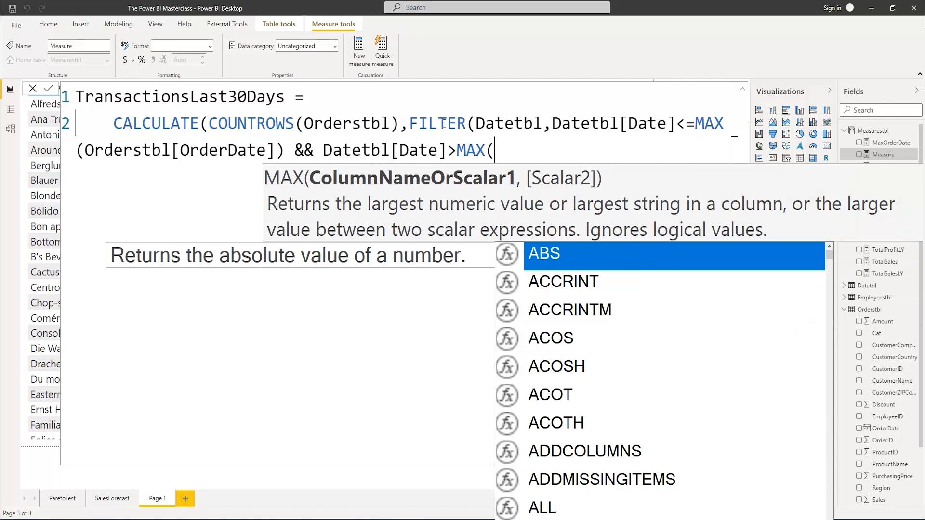
pyautogui.write('order')
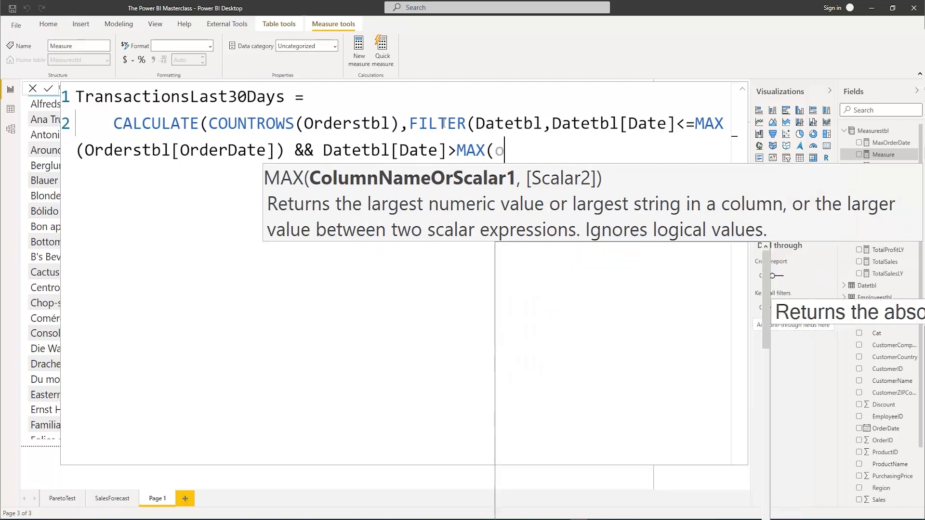
pyautogui.write('stbl')
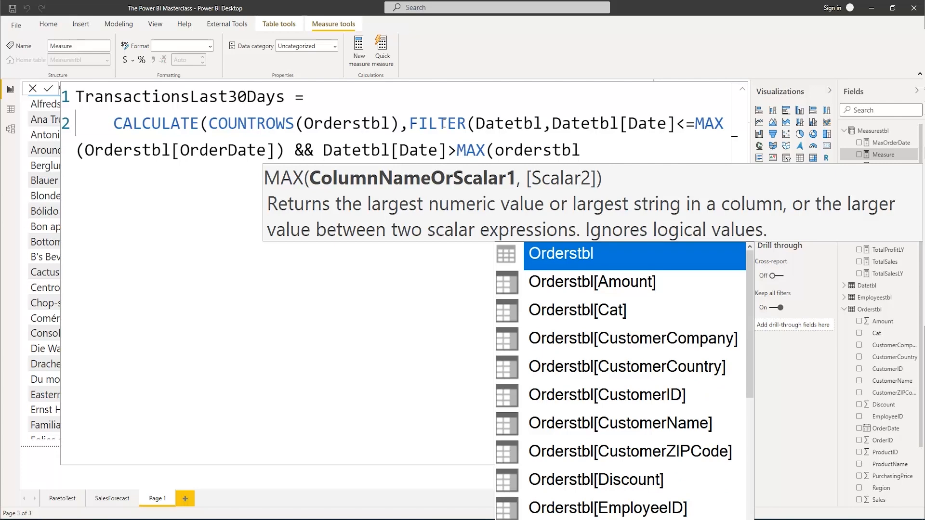
pyautogui.press('Down')
pyautogui.press('Down')
pyautogui.press('Down')
pyautogui.press('Down')
pyautogui.press('Down')
pyautogui.press('Down')
pyautogui.press('Down')
pyautogui.press('Down')
pyautogui.press('Down')
pyautogui.press('Down')
pyautogui.press('Down')
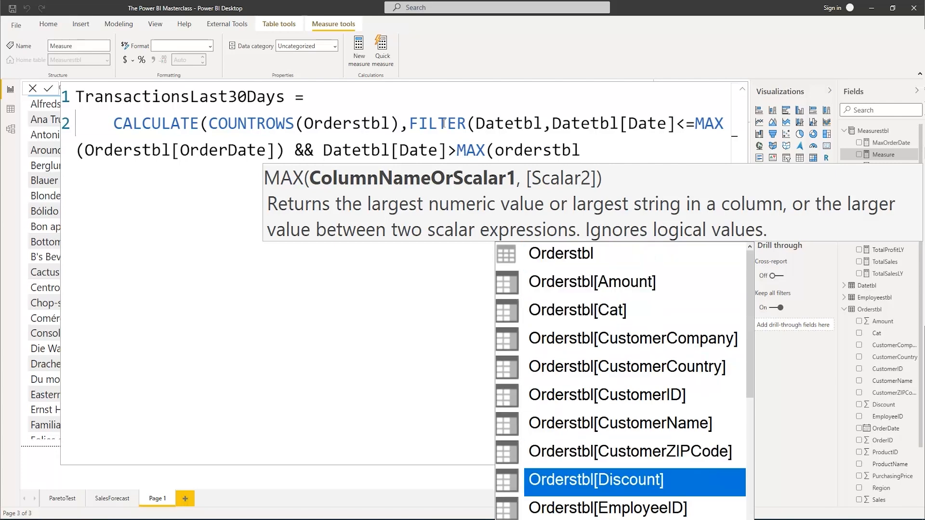
pyautogui.press('Tab')
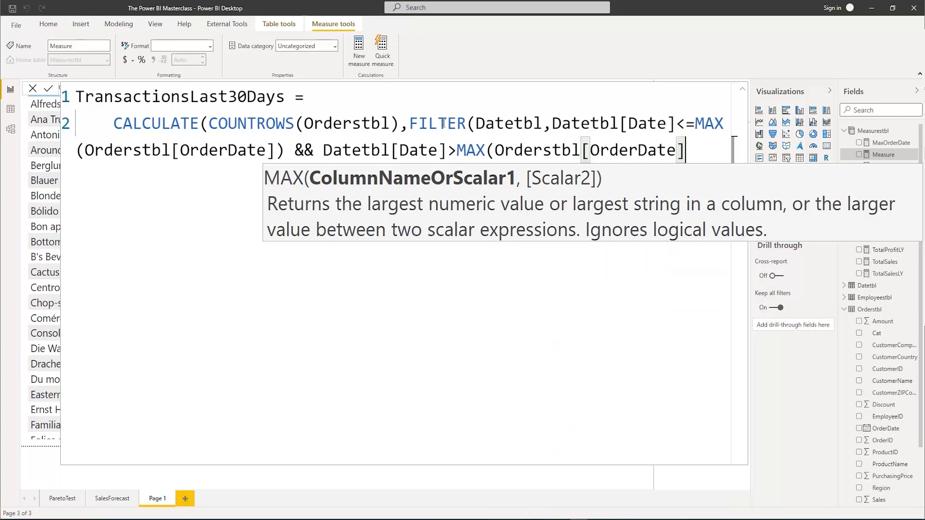
pyautogui.write(')')
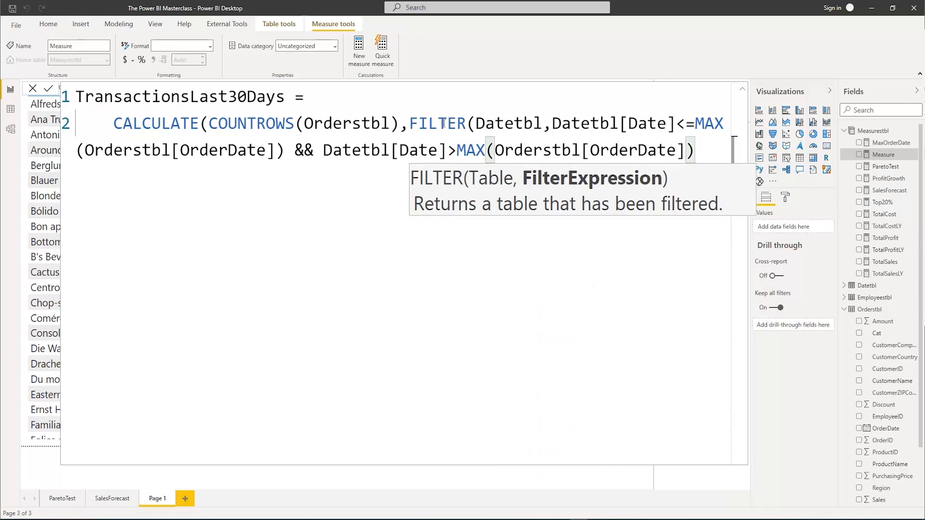
pyautogui.write('-30')
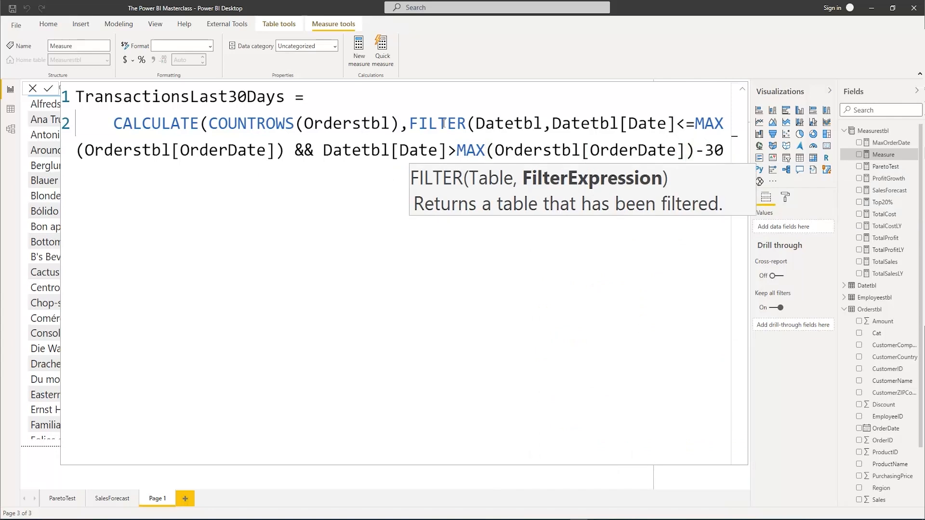
pyautogui.write(')')
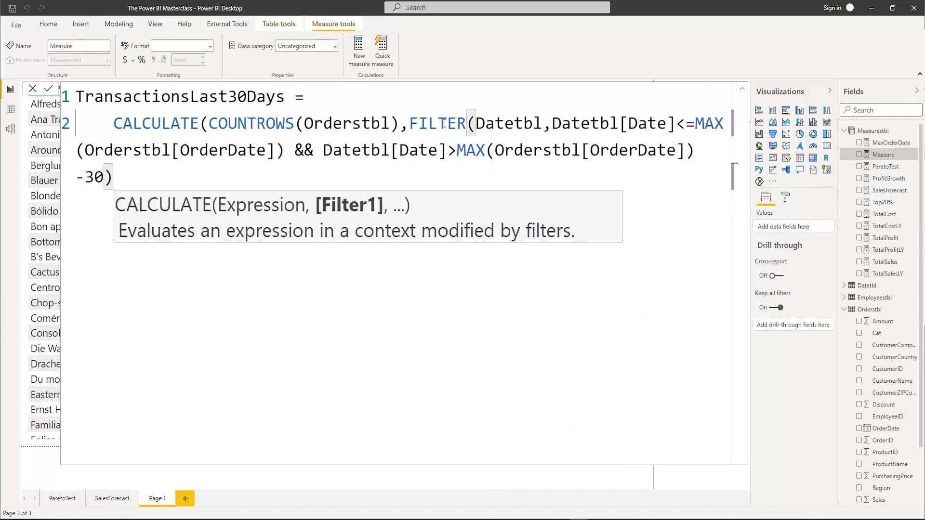
pyautogui.write(')')
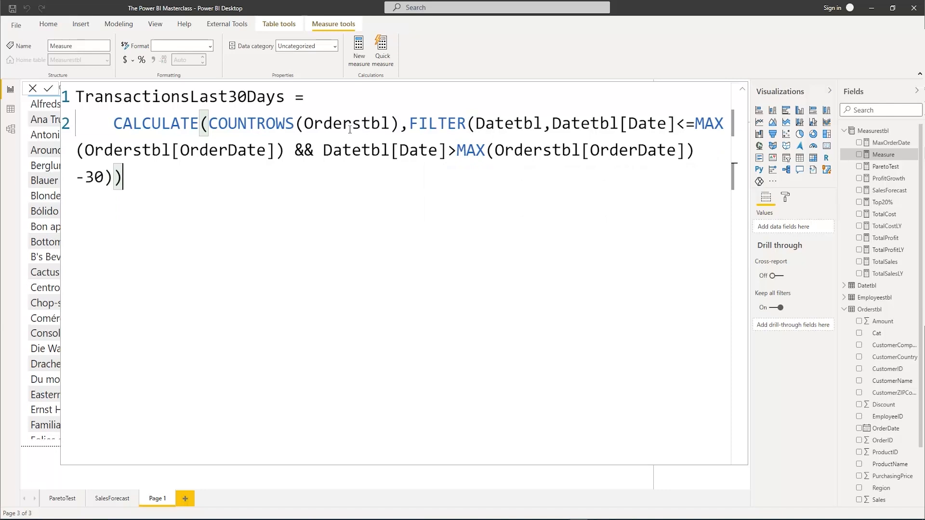
# Close the FILTER and CALCULATE brackets and place the text cursor directly before COUNTROWS
pyautogui.click(209, 115)
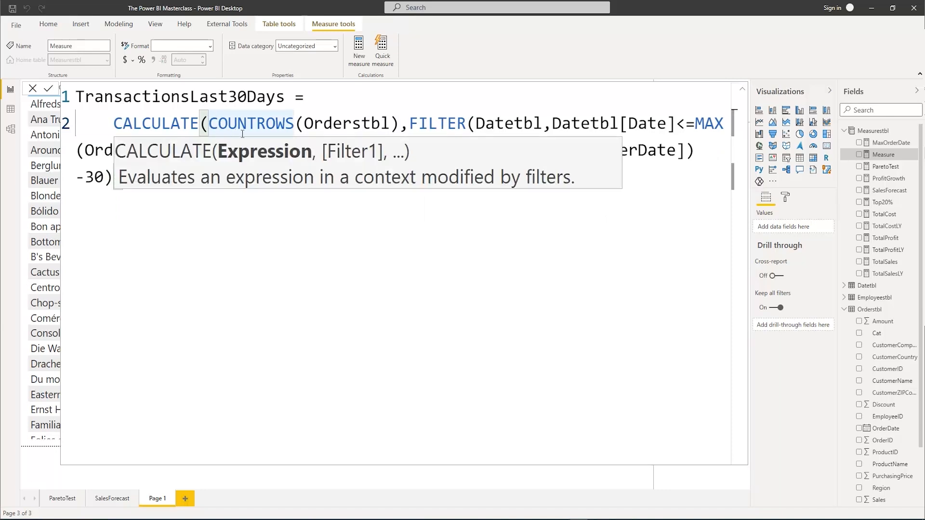
pyautogui.hotkey('shift', 'Tab')
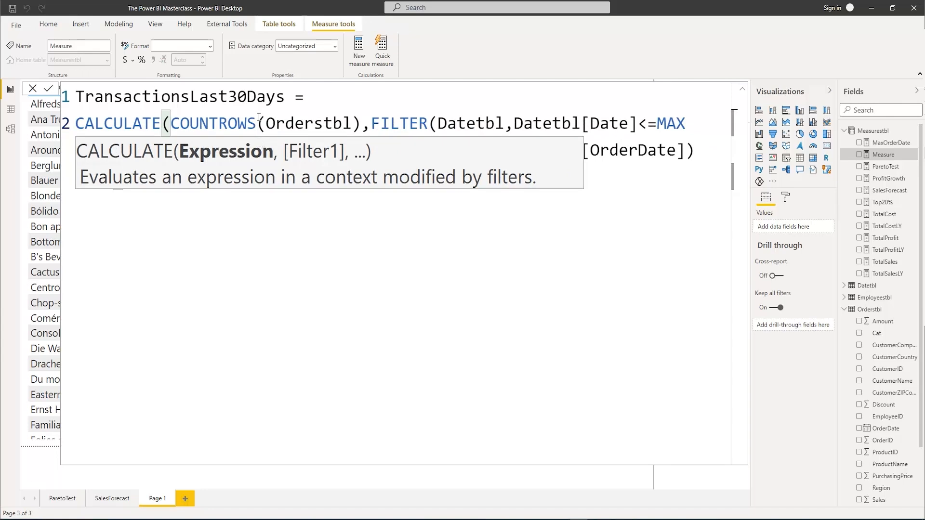
pyautogui.press('Home')
pyautogui.press('Tab')
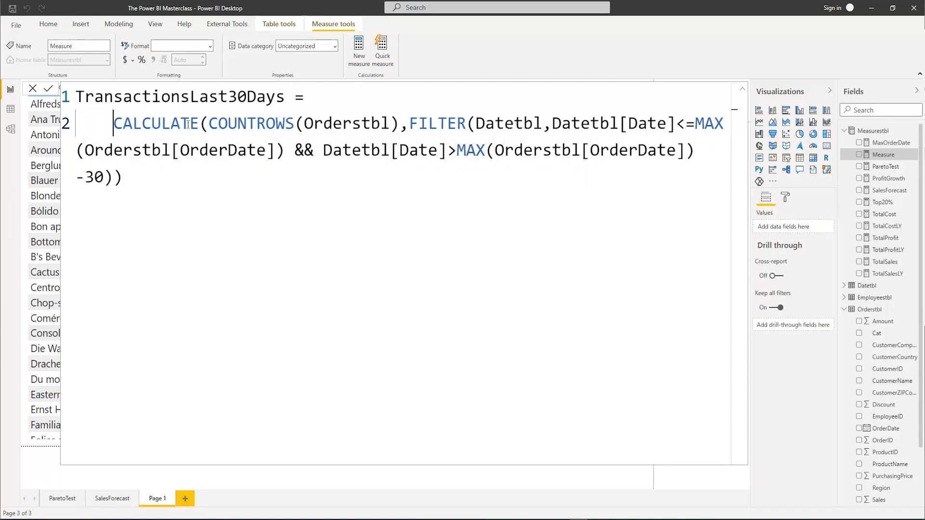
pyautogui.hotkey('ctrl', 'Right')
pyautogui.press('Right')
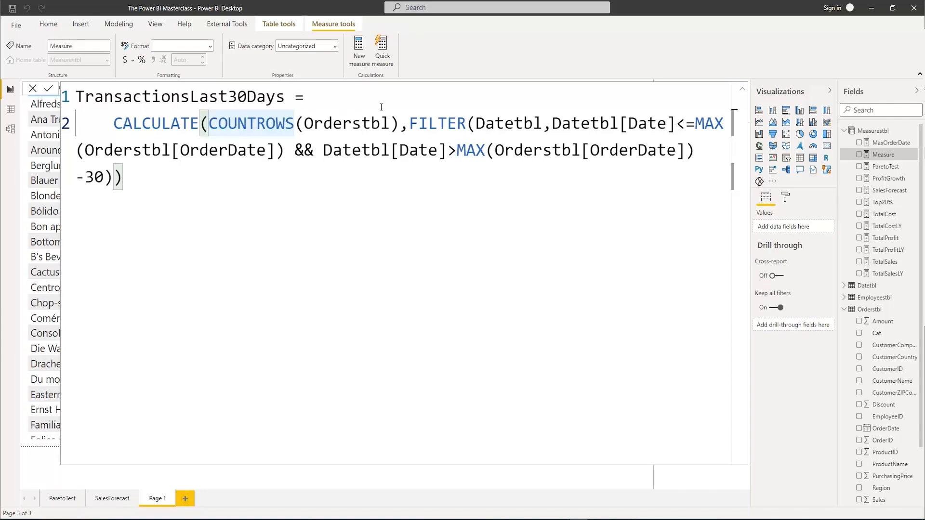
# Split the formula so the FILTER function and its second date condition each start on their own indented line
pyautogui.click(412, 127)
pyautogui.hotkey('shift', 'Return')
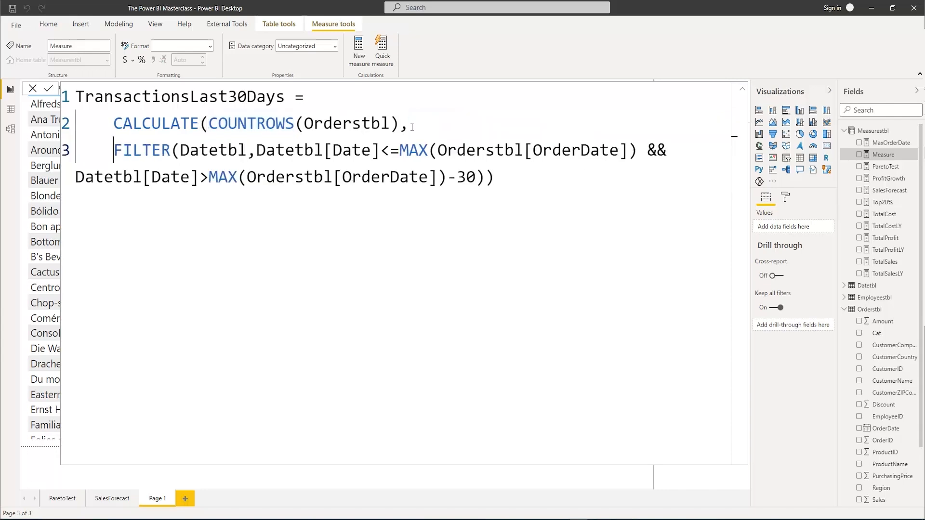
pyautogui.press('Tab')
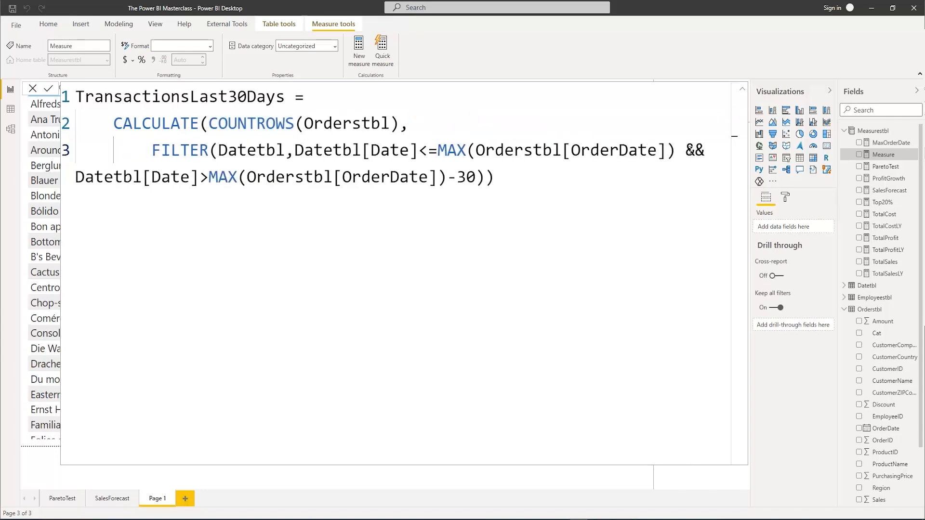
pyautogui.click(681, 151)
pyautogui.click(77, 179)
pyautogui.hotkey('shift', 'Return')
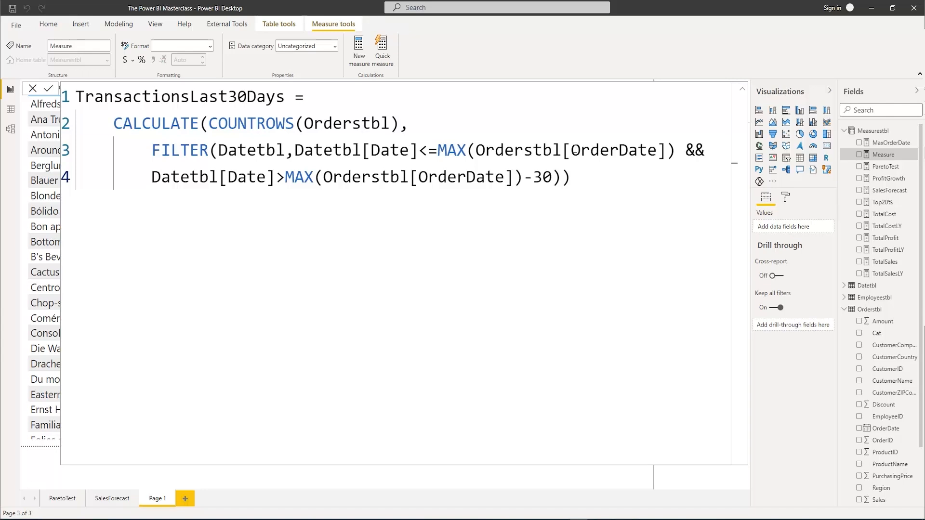
# Check the MaxOrderDate card behind the expanded formula, and commit the TransactionsLast30Days measure
pyautogui.click(741, 93)
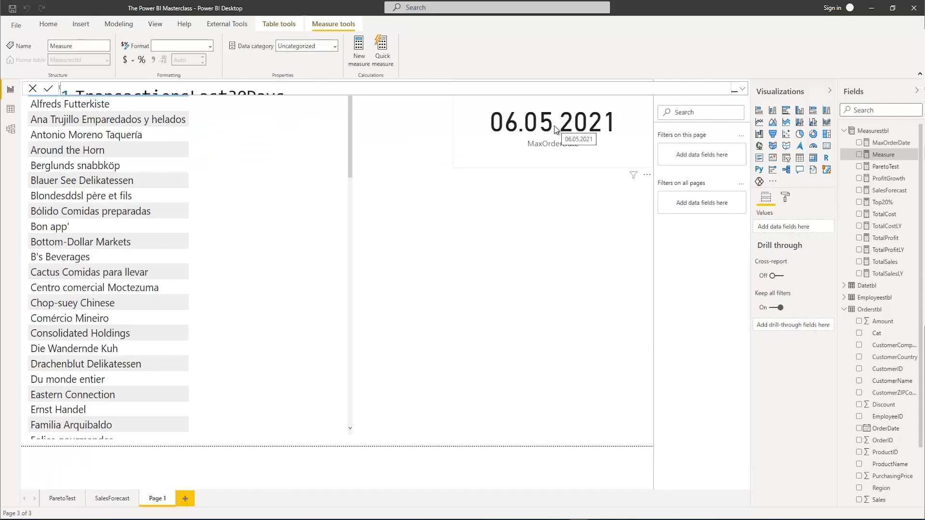
pyautogui.click(741, 88)
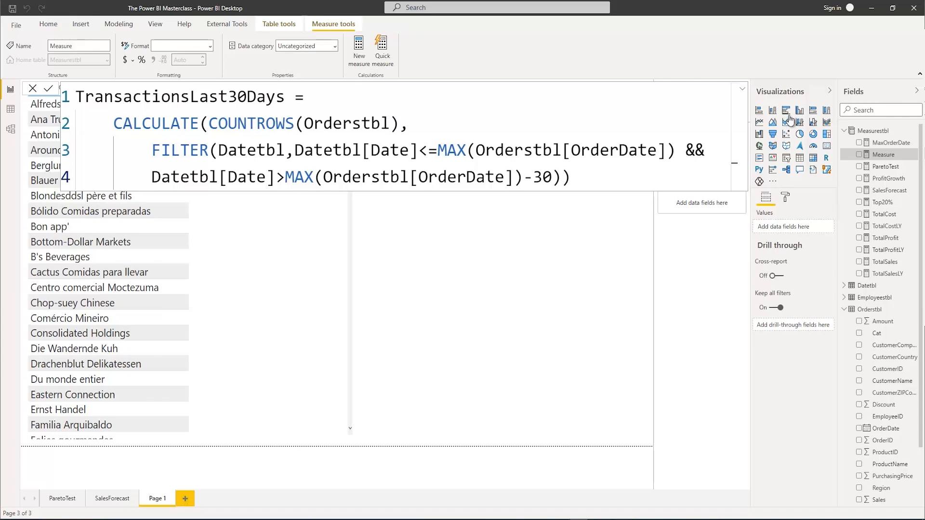
pyautogui.click(588, 179)
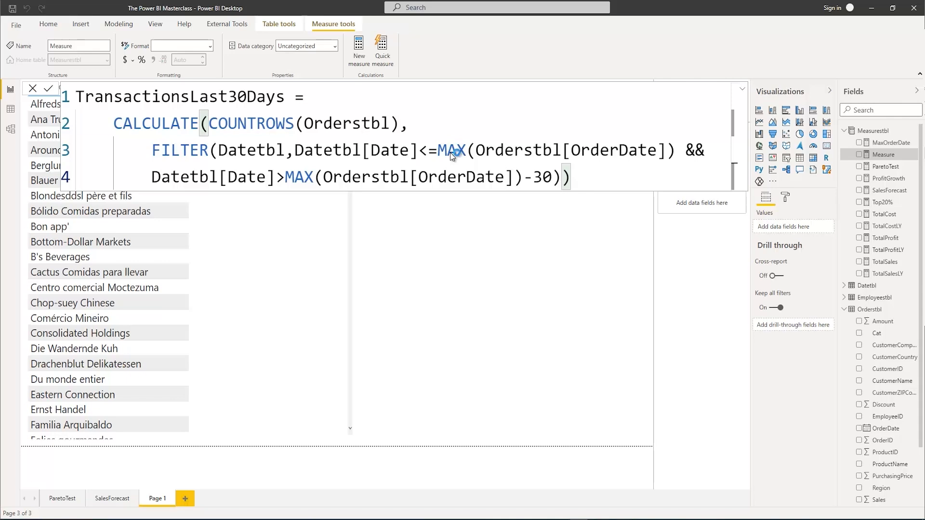
pyautogui.press('Return')
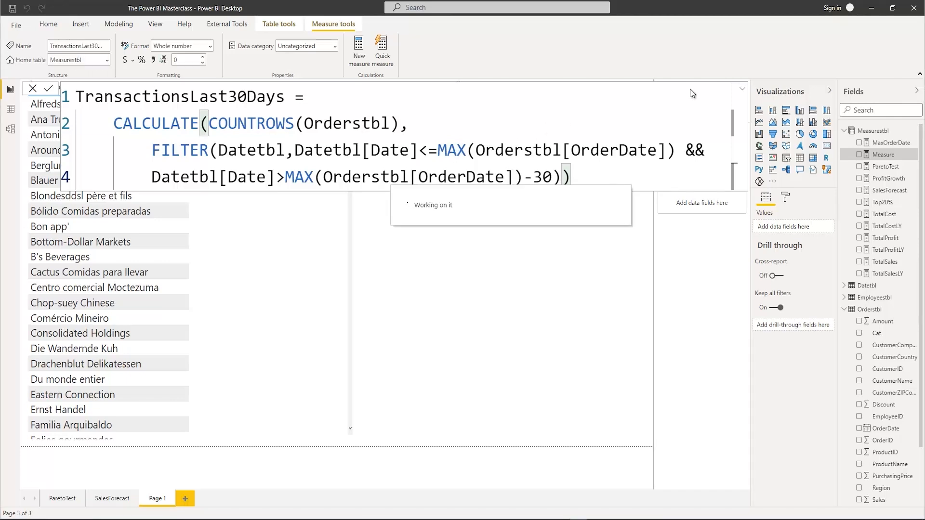
# Collapse the formula editor and add the TransactionsLast30Days measure to the CustomerCompany table visual
pyautogui.click(741, 90)
pyautogui.click(282, 195)
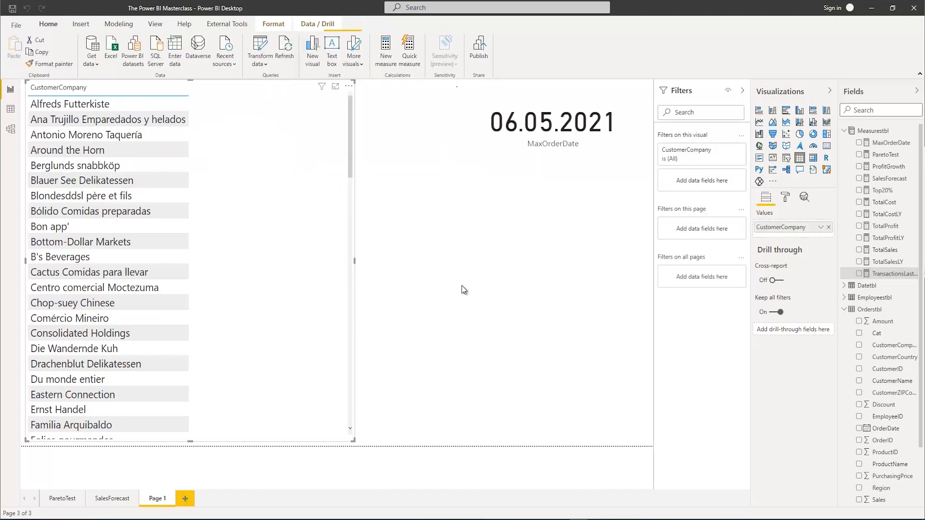
pyautogui.click(461, 286)
pyautogui.click(341, 246)
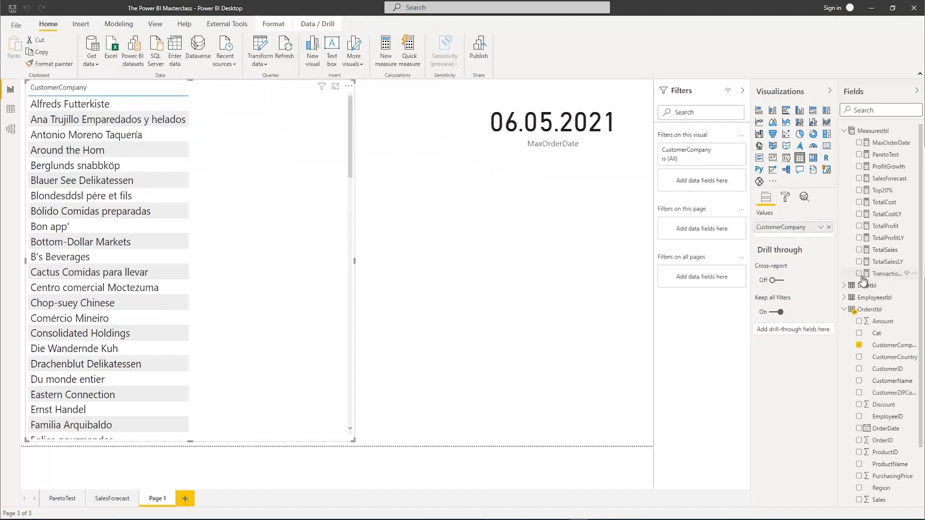
pyautogui.click(858, 274)
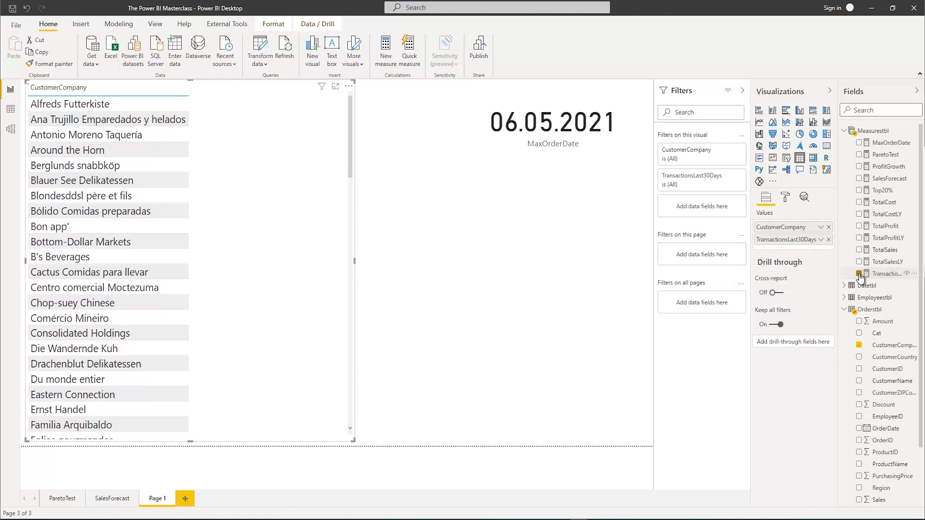
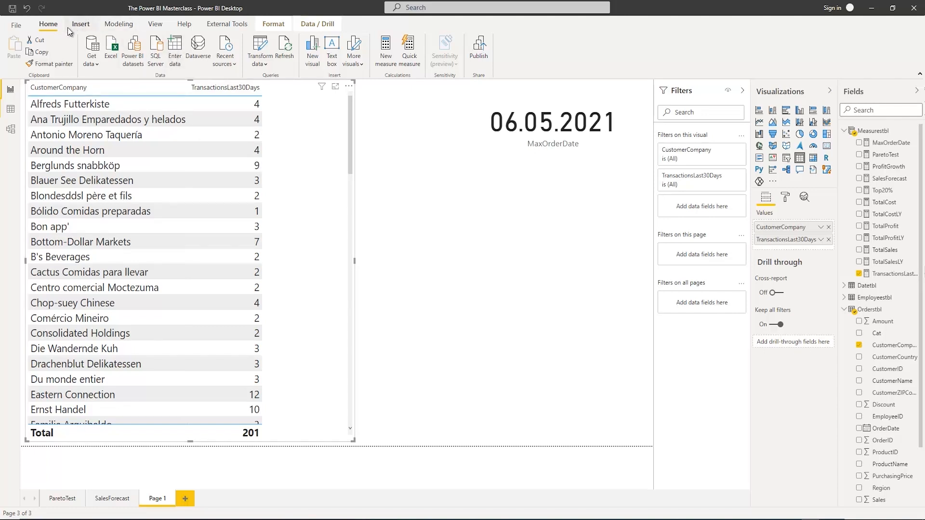
# Start a manually entered table and name it CustomerClassificationtbl
pyautogui.click(174, 51)
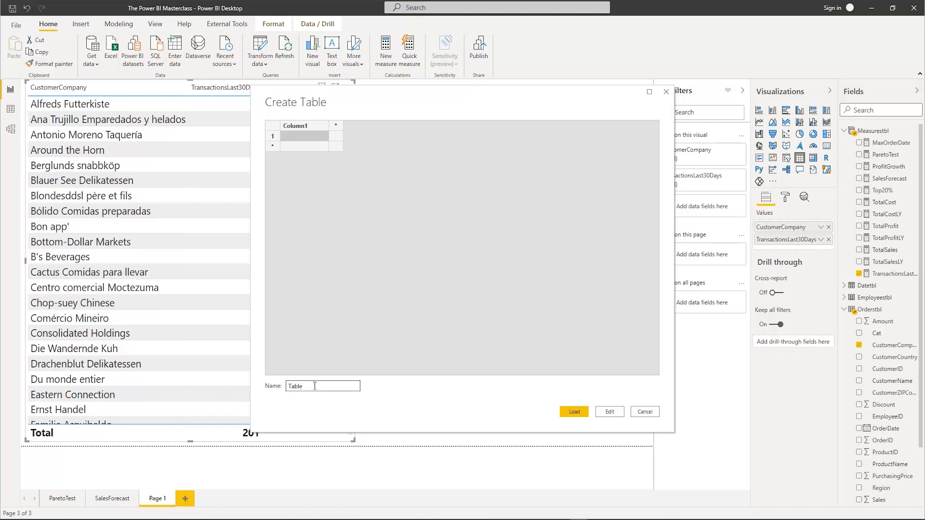
pyautogui.moveTo(314, 387); pyautogui.dragTo(277, 382)
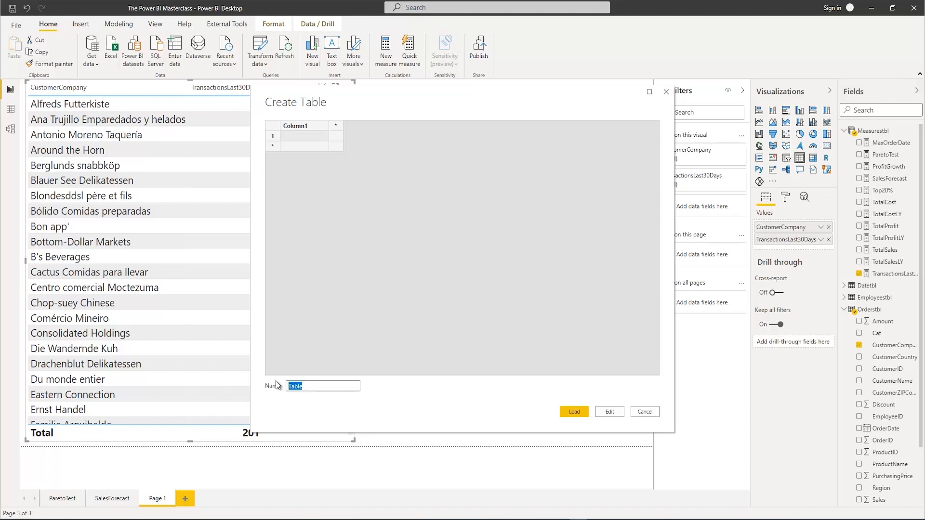
pyautogui.write('CustomerClassificationtb')
# Rename the first column of the new table as Classification
pyautogui.doubleClick(304, 126)
pyautogui.write('Cla')
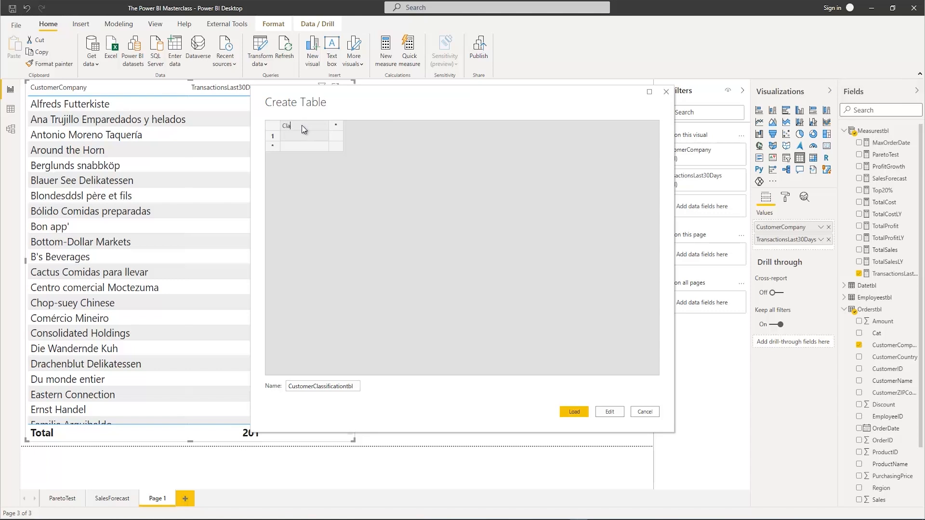
pyautogui.write('ssification')
pyautogui.press('Return')
# Fill the Classification column with the three rows Top, Average and Risky
pyautogui.write('Top')
pyautogui.click(291, 146)
pyautogui.write('Average')
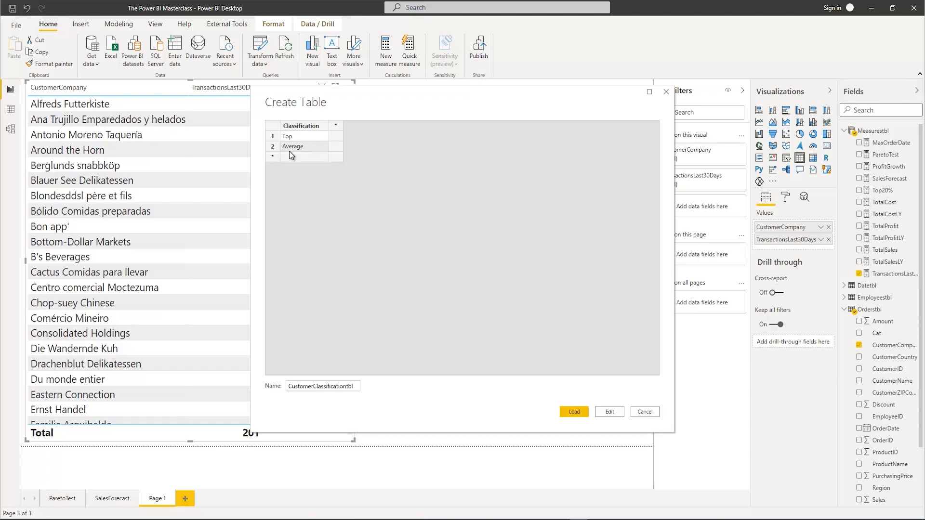
pyautogui.click(290, 155)
pyautogui.write('Risky')
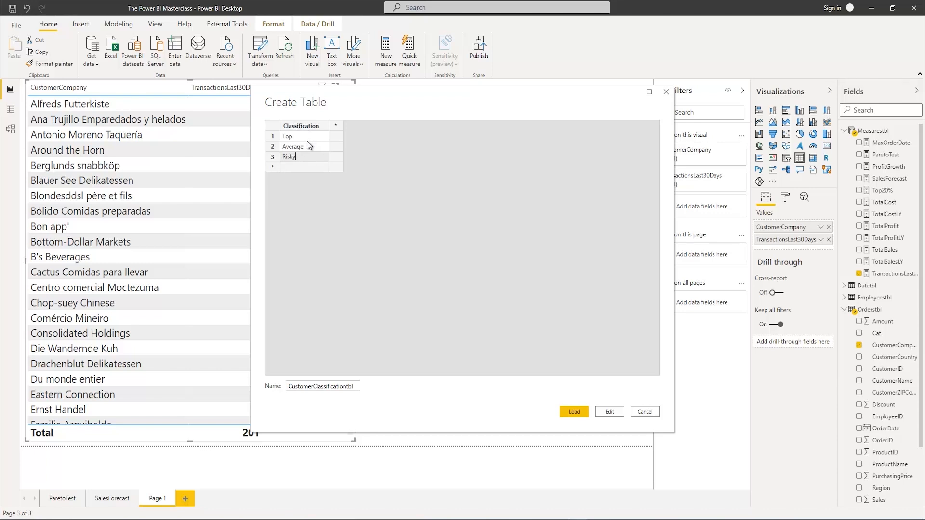
# Add two further columns named min and max after the Classification column
pyautogui.click(336, 126)
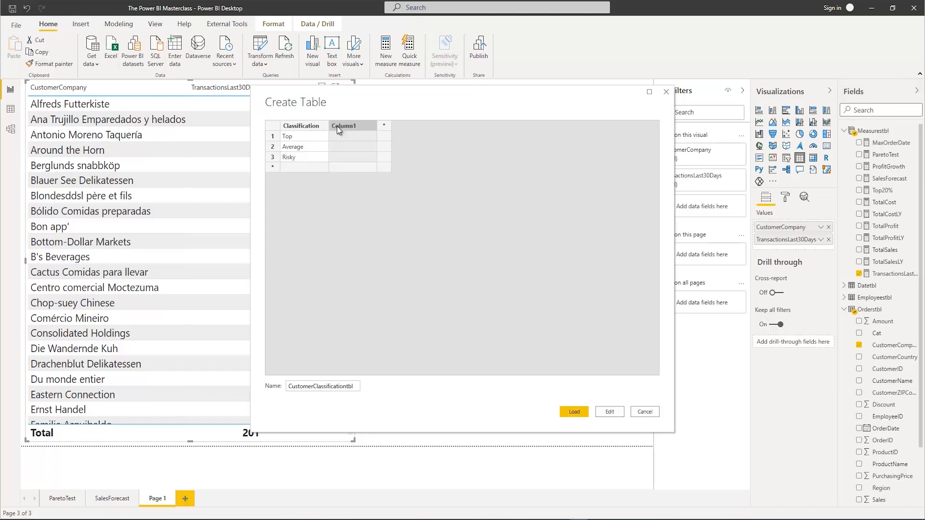
pyautogui.doubleClick(337, 127)
pyautogui.write('min')
pyautogui.press('Tab')
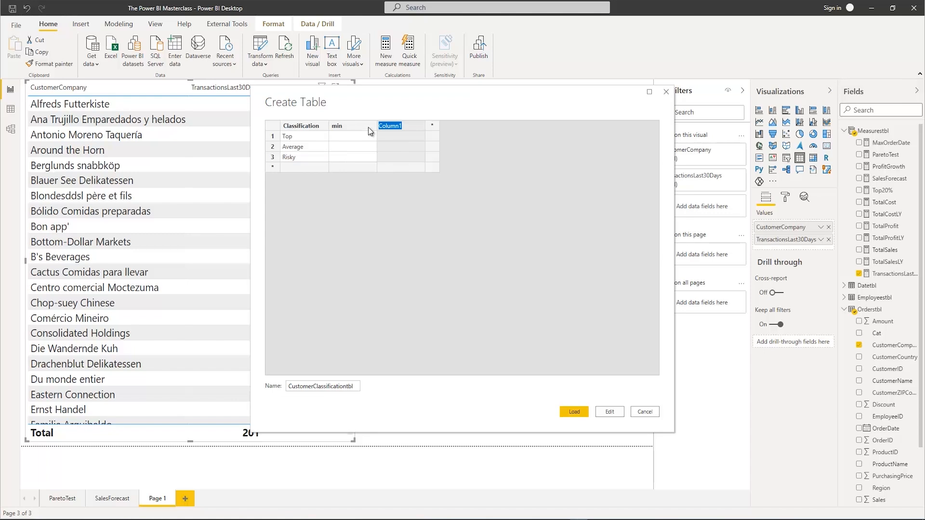
pyautogui.write('max')
# Enter min 0 and max 3 for the Risky row, and min 3 and max 5 for the Average row
pyautogui.click(338, 161)
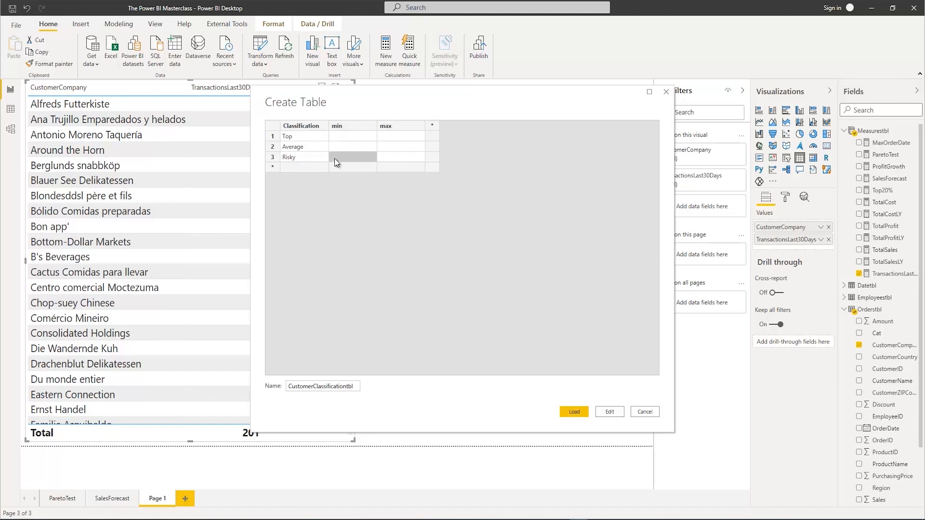
pyautogui.write('0')
pyautogui.click(390, 160)
pyautogui.write('3')
pyautogui.click(349, 148)
pyautogui.click(381, 146)
pyautogui.write('5')
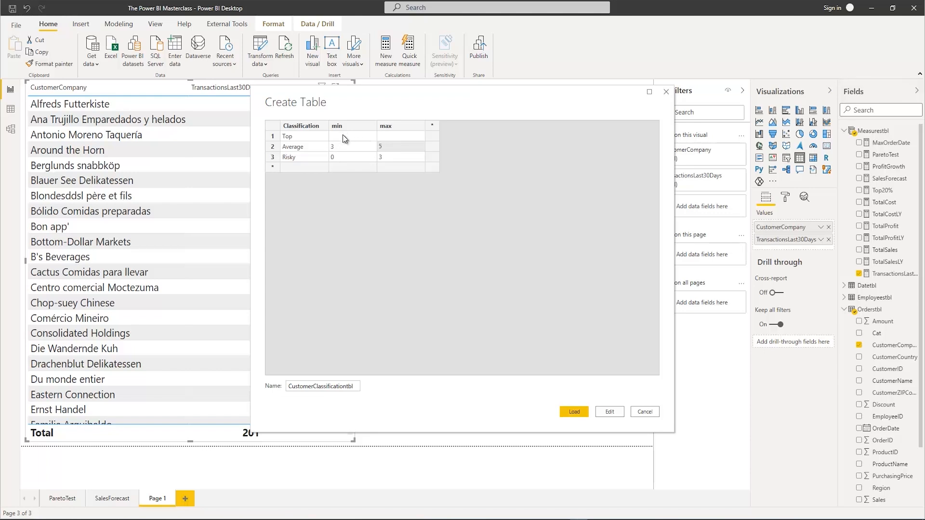
# Enter min 5 and max 1000 for the Top row
pyautogui.click(342, 135)
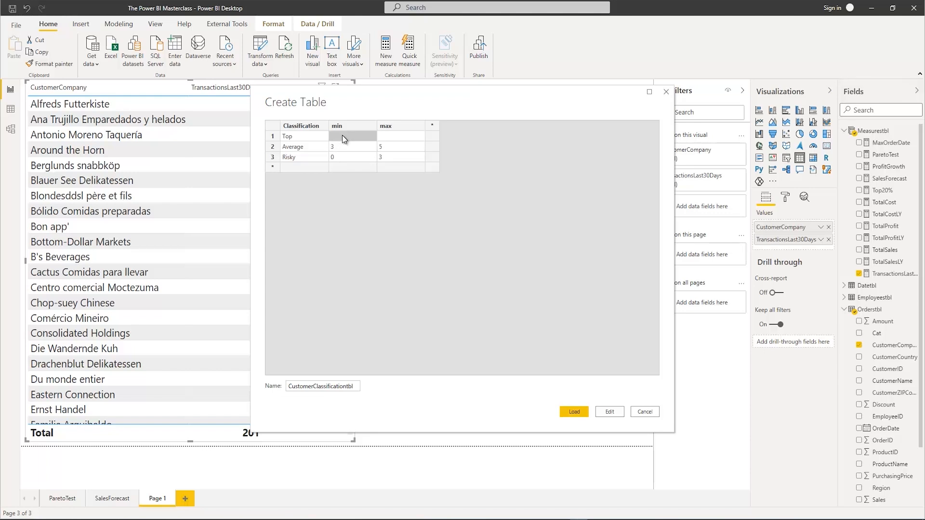
pyautogui.write('5')
pyautogui.click(386, 138)
pyautogui.write('2')
# Move the table dialog aside to uncover the CustomerCompany visual, and load CustomerClassificationtbl into the model
pyautogui.moveTo(414, 99); pyautogui.dragTo(544, 111)
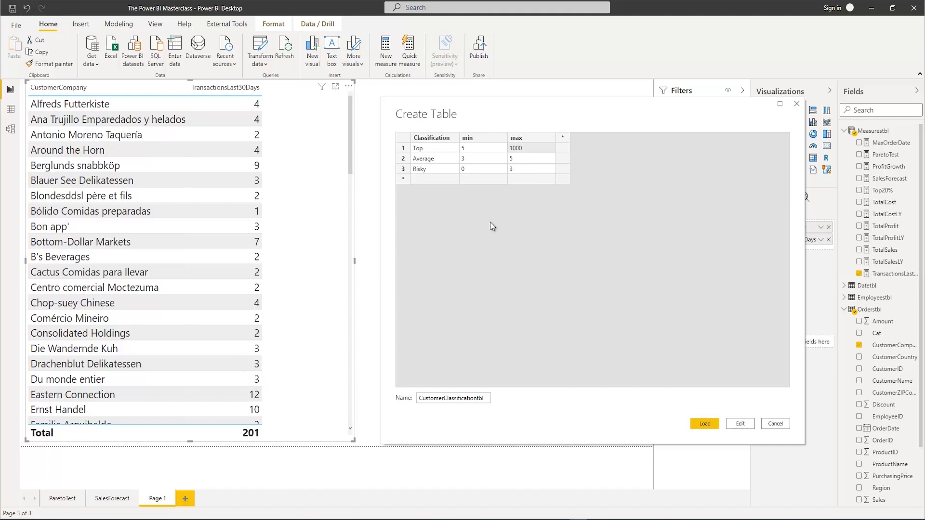
pyautogui.moveTo(572, 111); pyautogui.dragTo(497, 101)
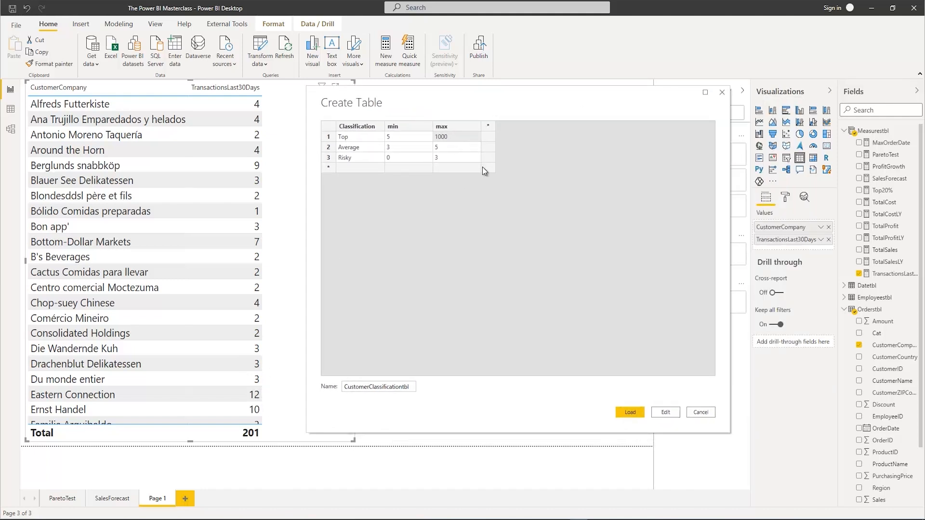
pyautogui.click(628, 412)
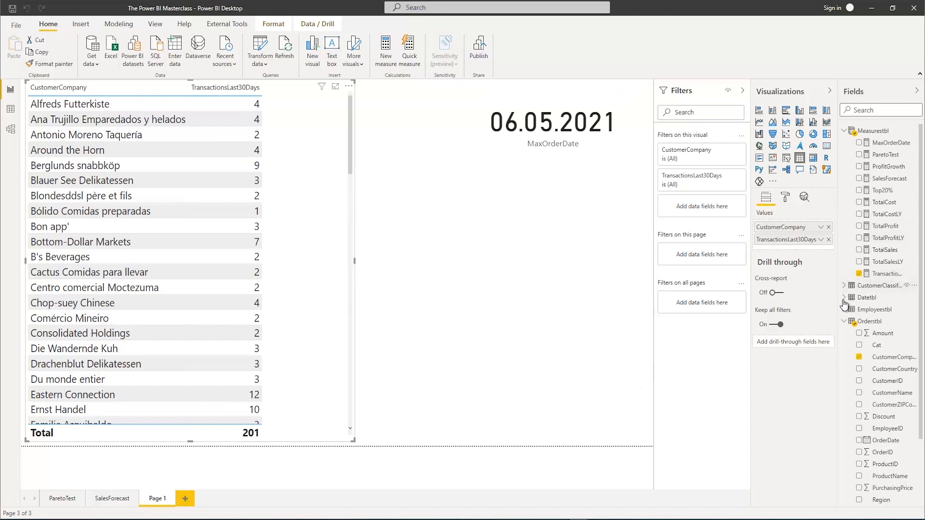
# Collapse the Orderstbl field list and examine the rows of CustomerClassificationtbl in the data view
pyautogui.click(843, 322)
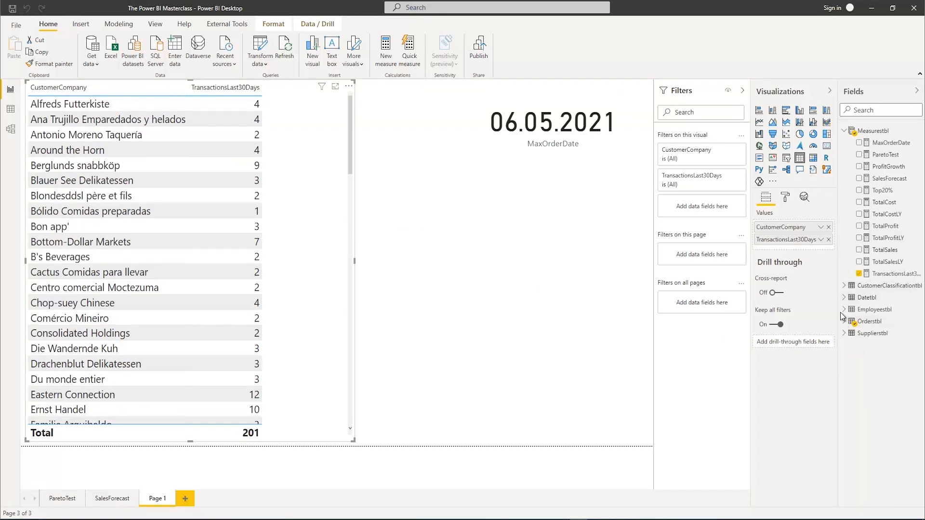
pyautogui.click(870, 287)
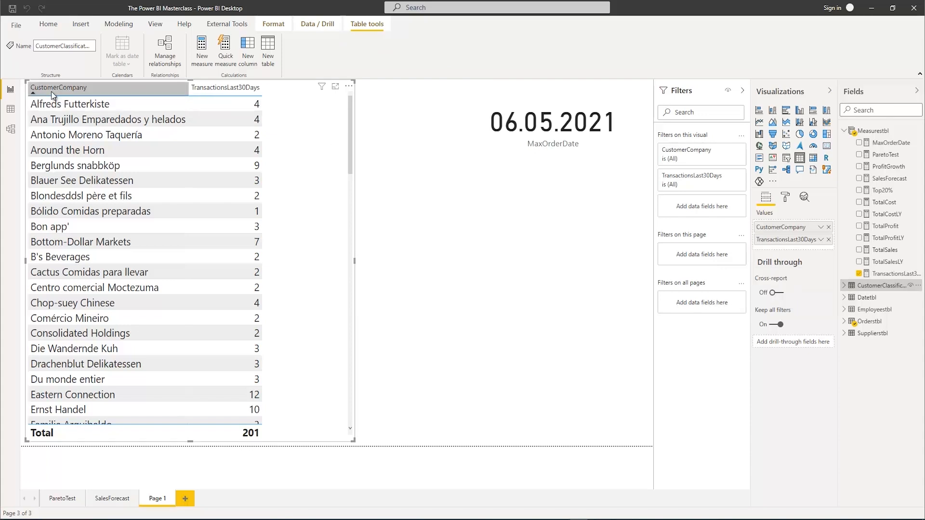
pyautogui.click(10, 110)
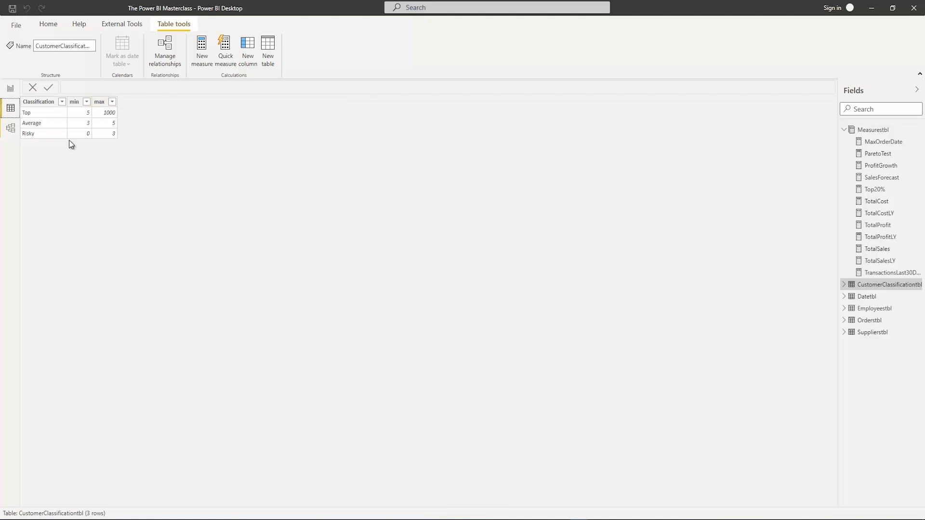
# Show the data model and place the CustomerClassificationtbl card in the free area beneath Supplierstbl
pyautogui.click(11, 128)
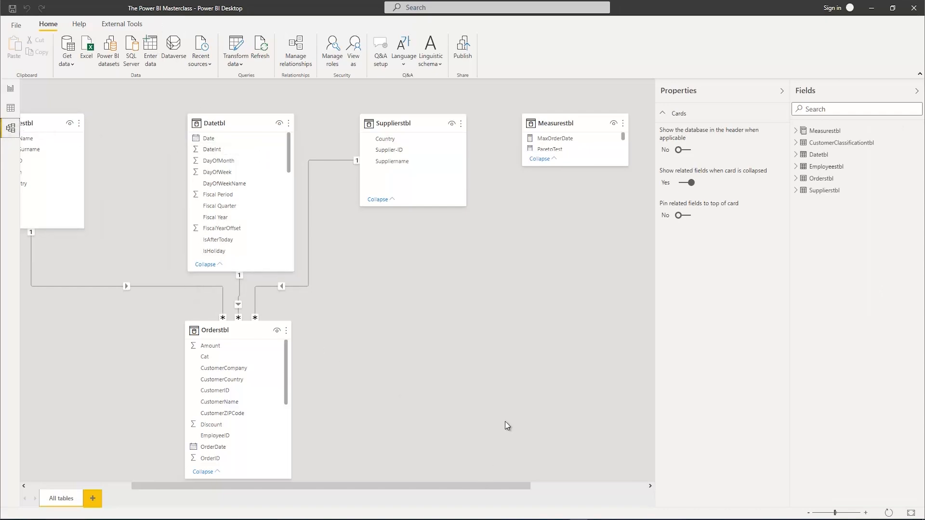
pyautogui.click(782, 91)
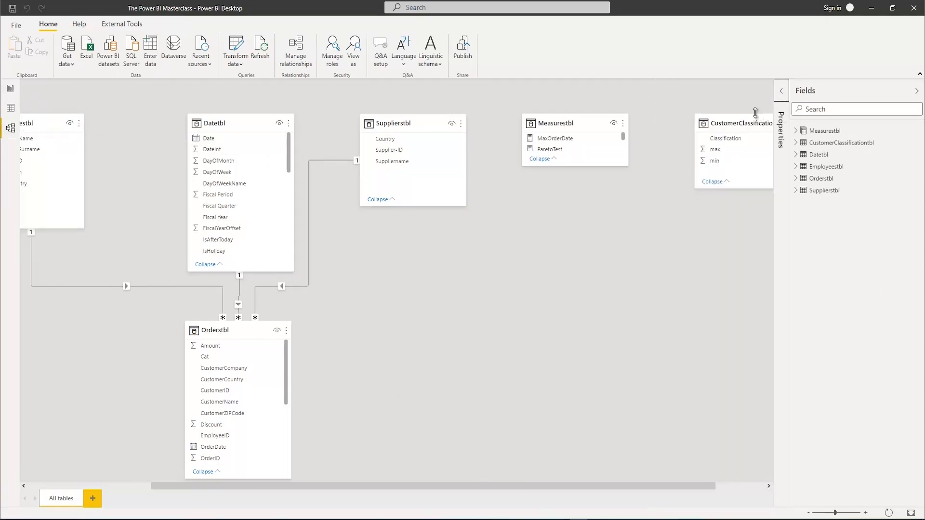
pyautogui.moveTo(746, 122); pyautogui.dragTo(599, 267)
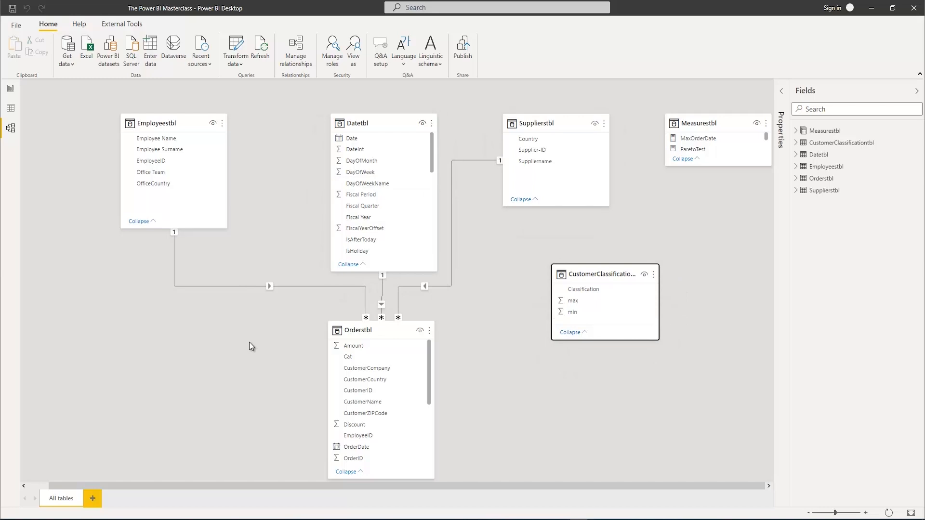
# Return to the report page and widen the CustomerCompany table visual to make room for another column
pyautogui.click(11, 89)
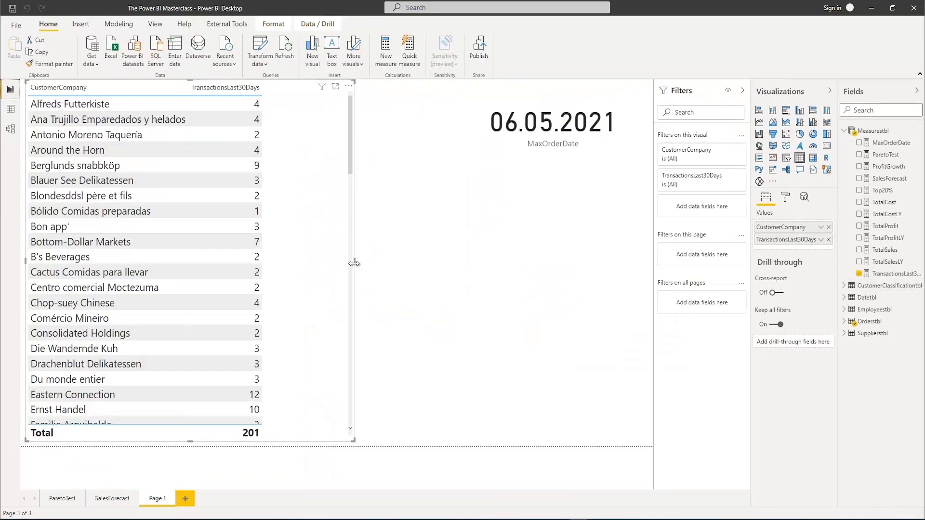
pyautogui.moveTo(400, 261); pyautogui.dragTo(428, 260)
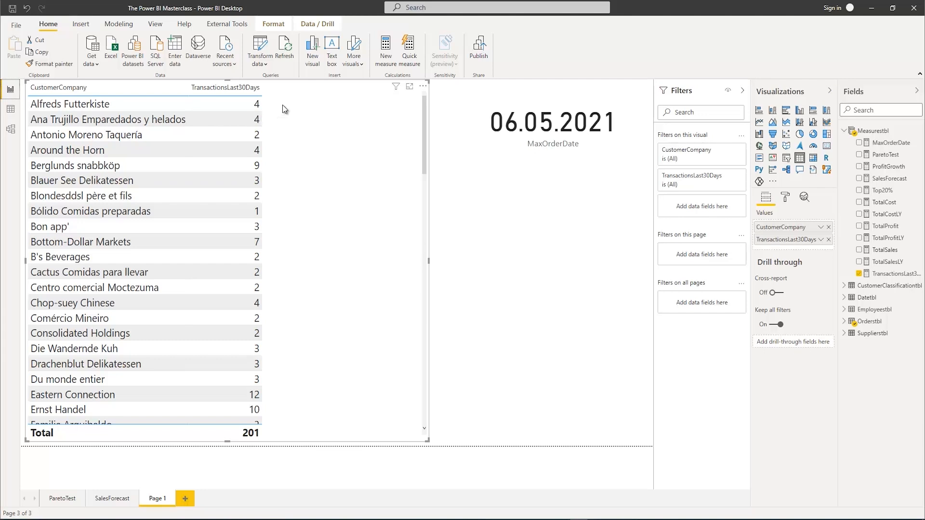
# Create a new measure in Measurestbl and expand its formula editor
pyautogui.rightClick(876, 131)
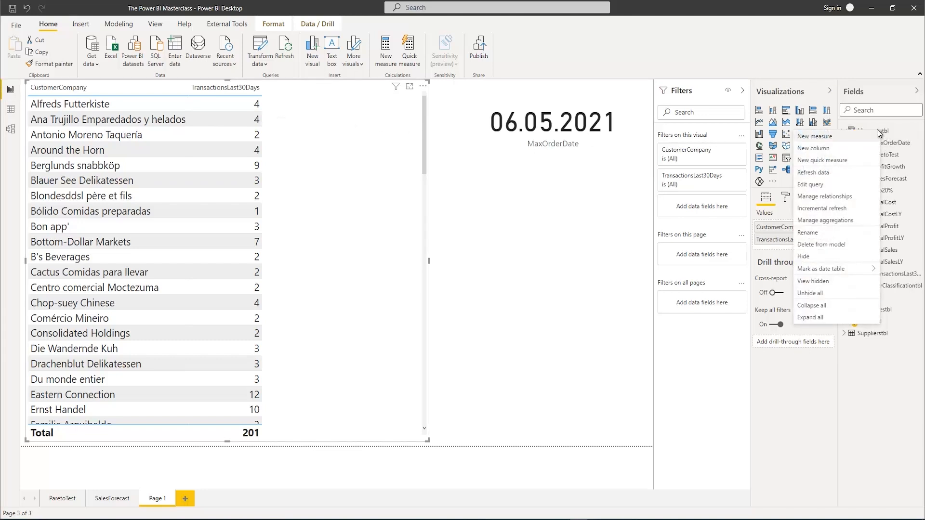
pyautogui.click(835, 137)
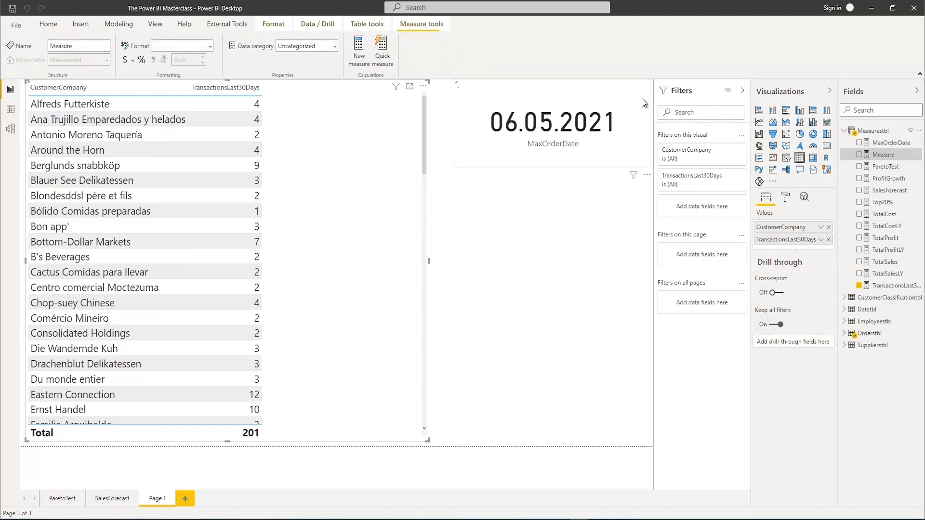
pyautogui.click(742, 89)
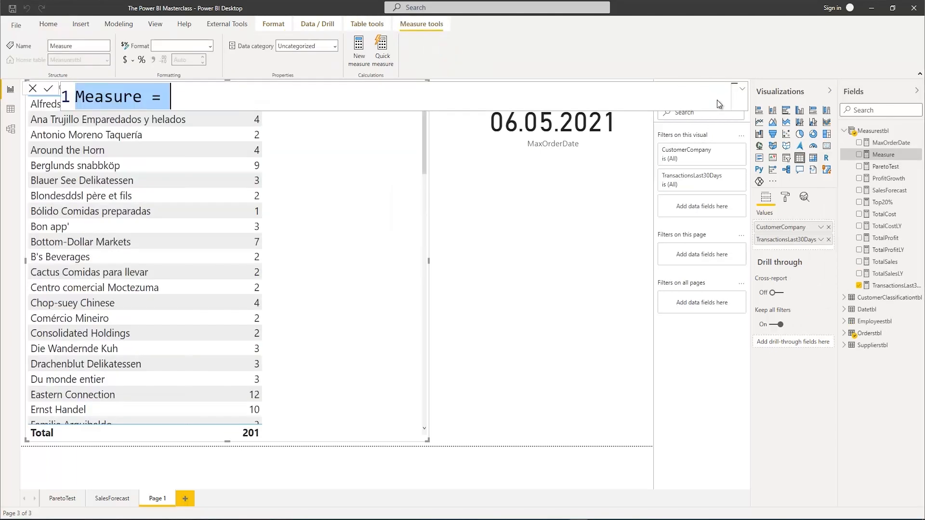
pyautogui.click(743, 95)
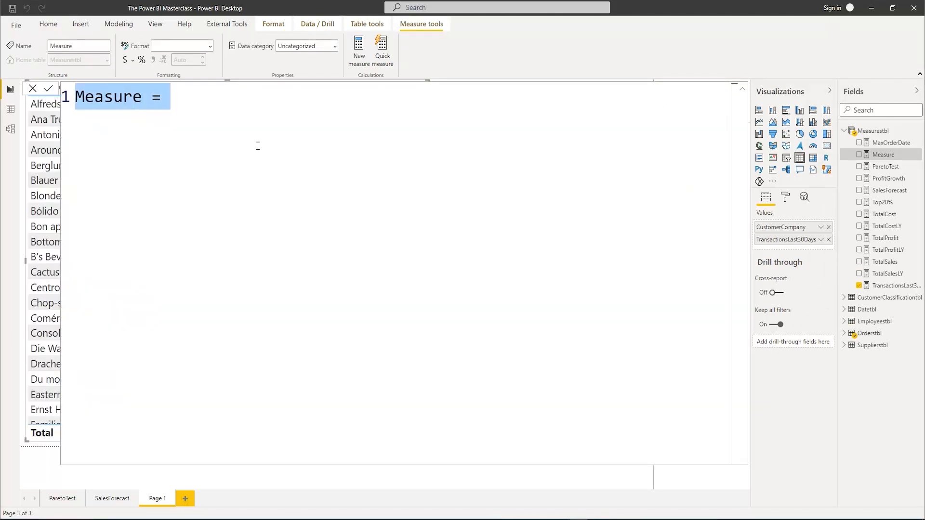
# Replace the default measure name with ClassifyCustomers, followed by the equals sign
pyautogui.write('C')
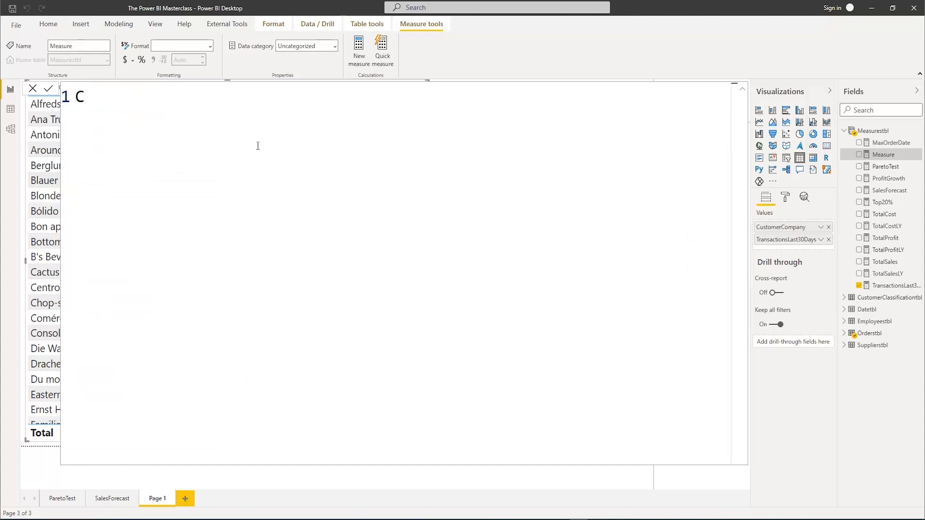
pyautogui.write('lassify')
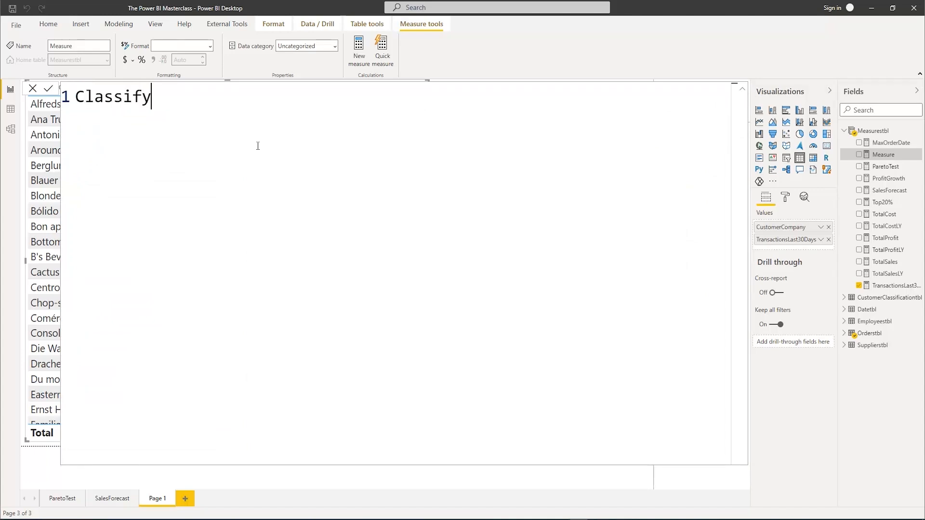
pyautogui.write('Cstome')
pyautogui.press('BackSpace')
pyautogui.press('BackSpace')
pyautogui.press('BackSpace')
pyautogui.press('BackSpace')
pyautogui.press('BackSpace')
pyautogui.write('ustomers =')
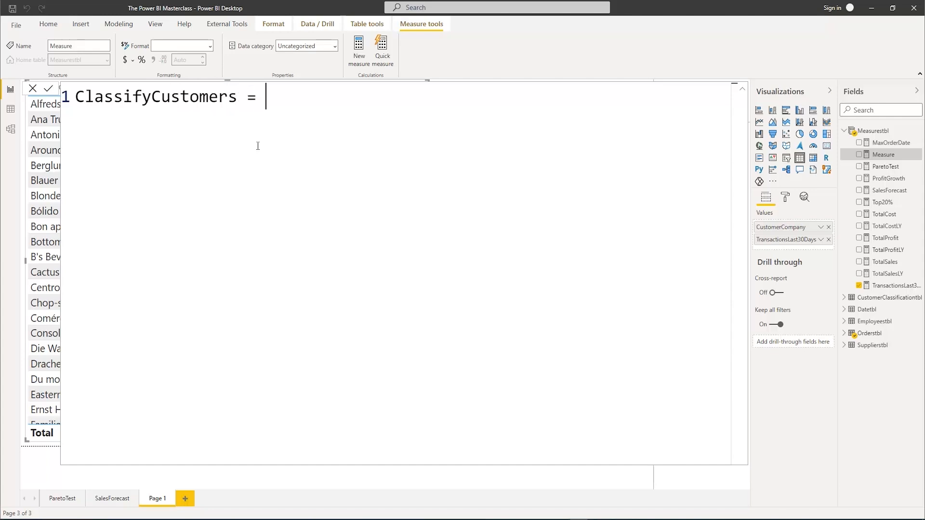
# Begin the formula on a new indented line with CALCULATE and nest the SELECTEDVALUE function inside it
pyautogui.press('Return')
pyautogui.press('Tab')
pyautogui.write('CALCULATE(')
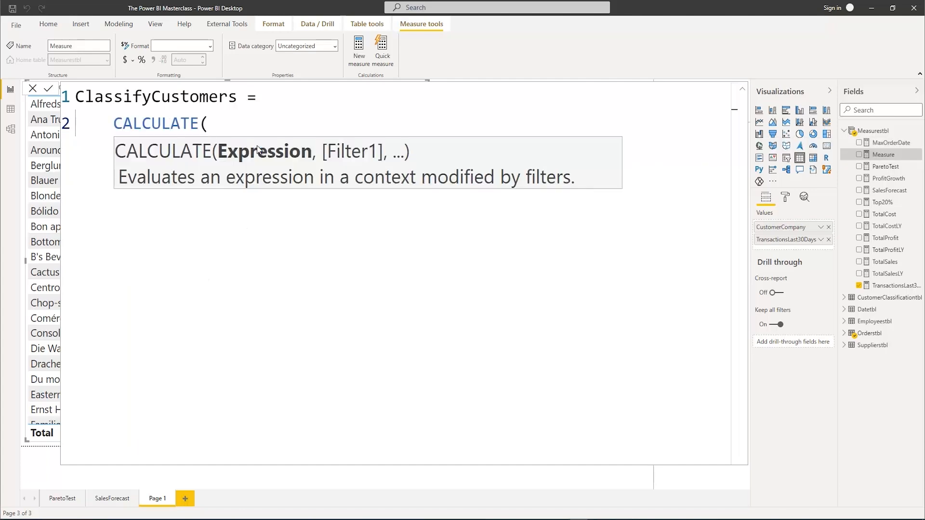
pyautogui.write('Sele')
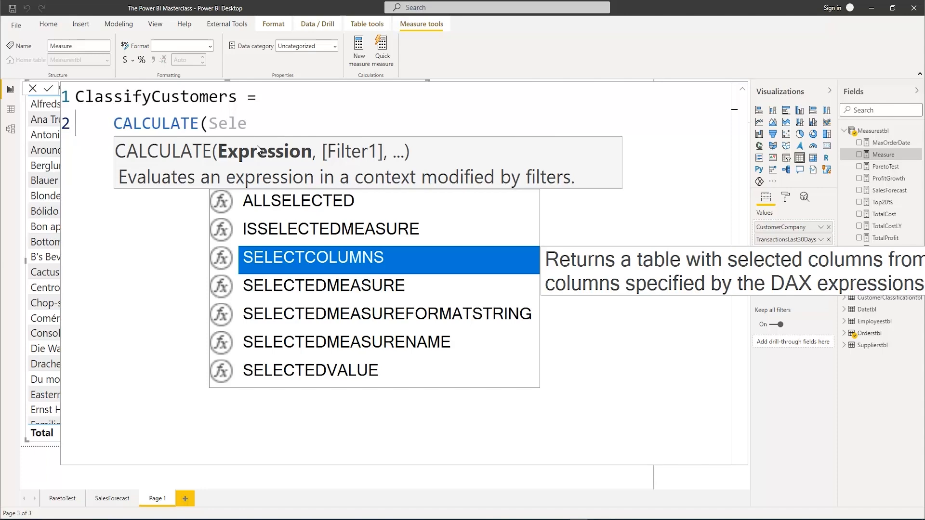
pyautogui.press('Down')
pyautogui.press('Down')
pyautogui.press('Down')
pyautogui.press('Down')
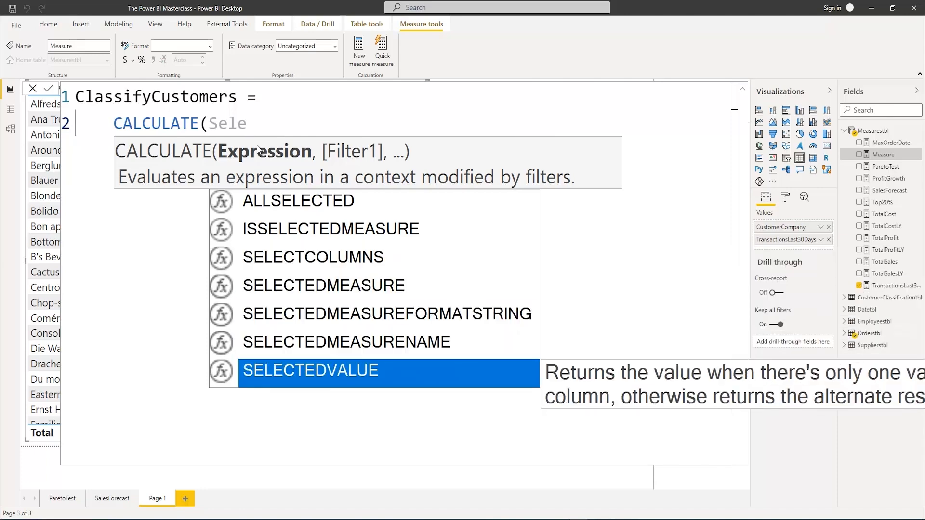
pyautogui.press('Tab')
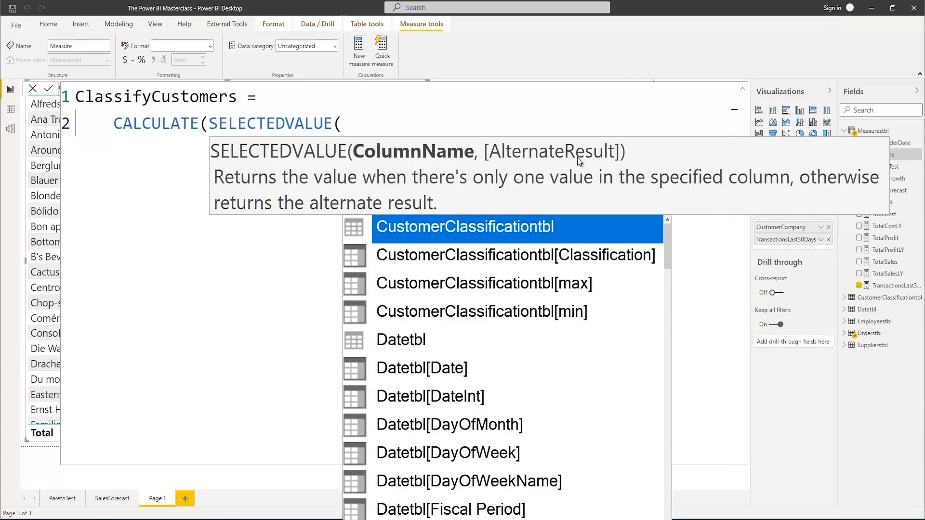
pyautogui.press('Escape')
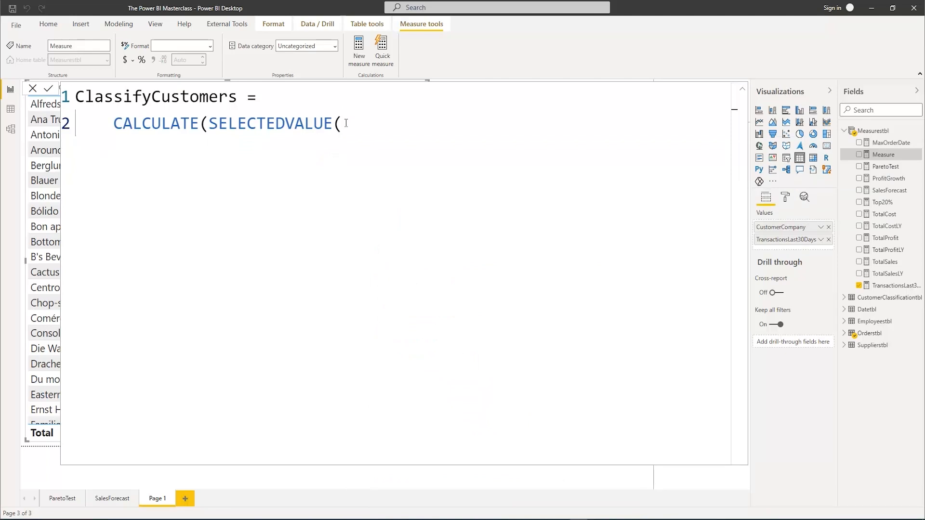
# Give SELECTEDVALUE the column CustomerClassificationtbl[Classification], close it, and add a comma for CALCULATE's filter argument
pyautogui.write('cla')
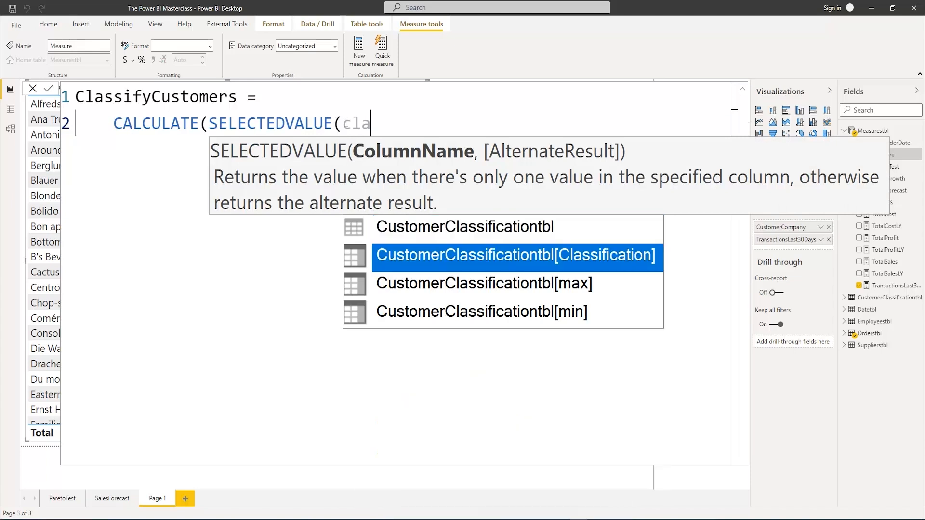
pyautogui.press('Tab')
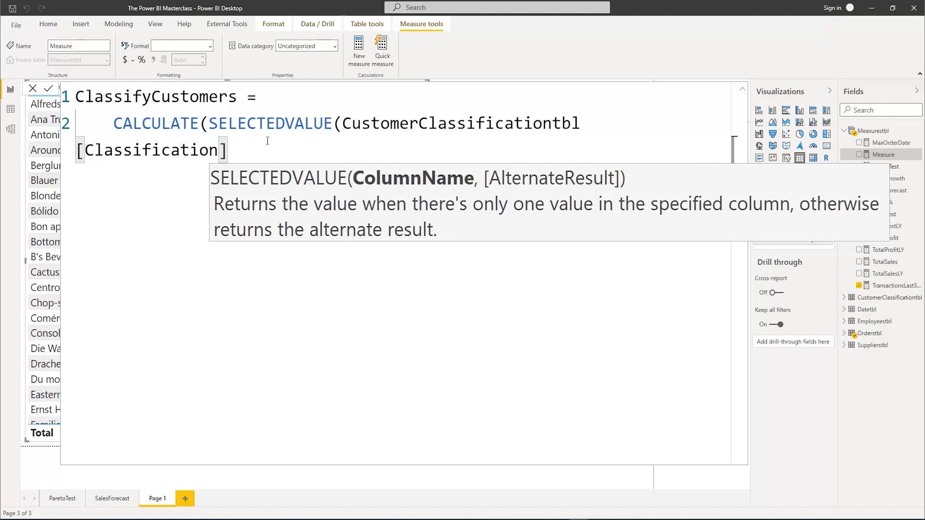
pyautogui.write(')')
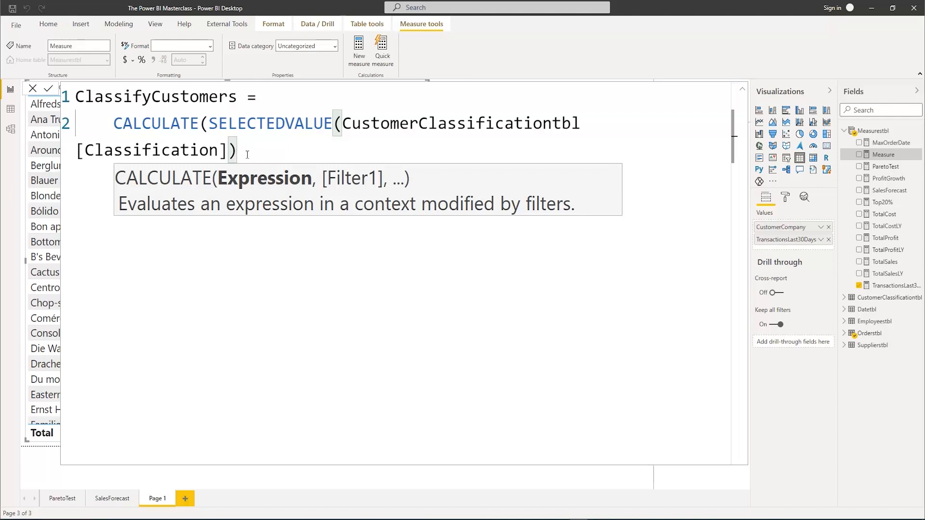
pyautogui.write(',')
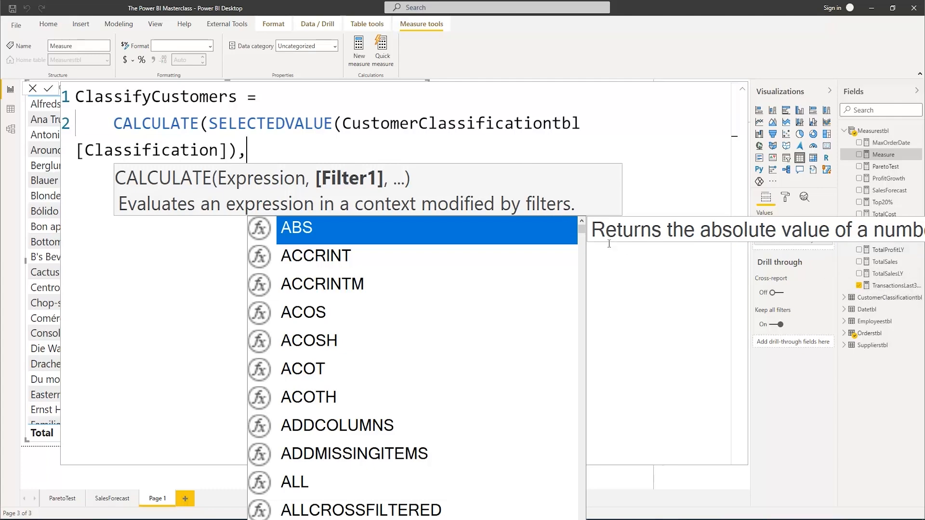
# Add a FILTER function as CALCULATE's filter argument, using All(CustomerClassificationtbl) as its table
pyautogui.write('F')
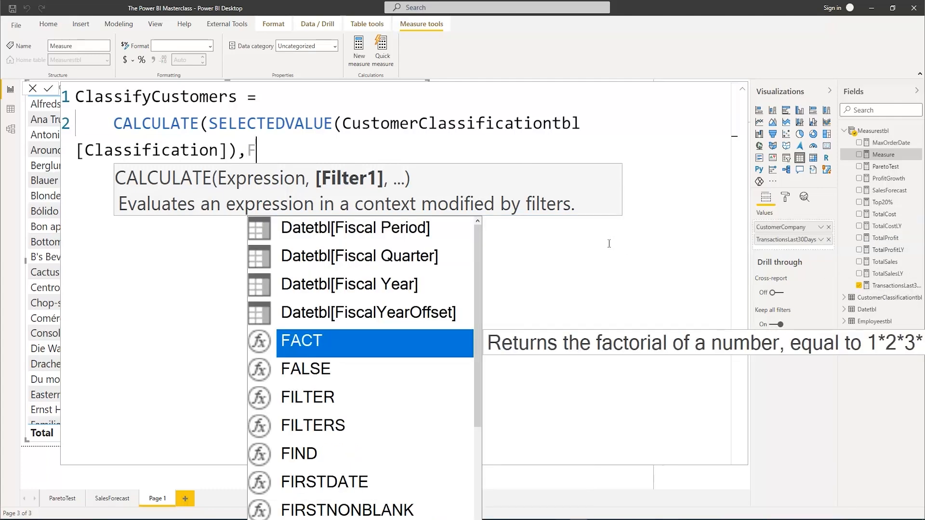
pyautogui.write('il')
pyautogui.press('Tab')
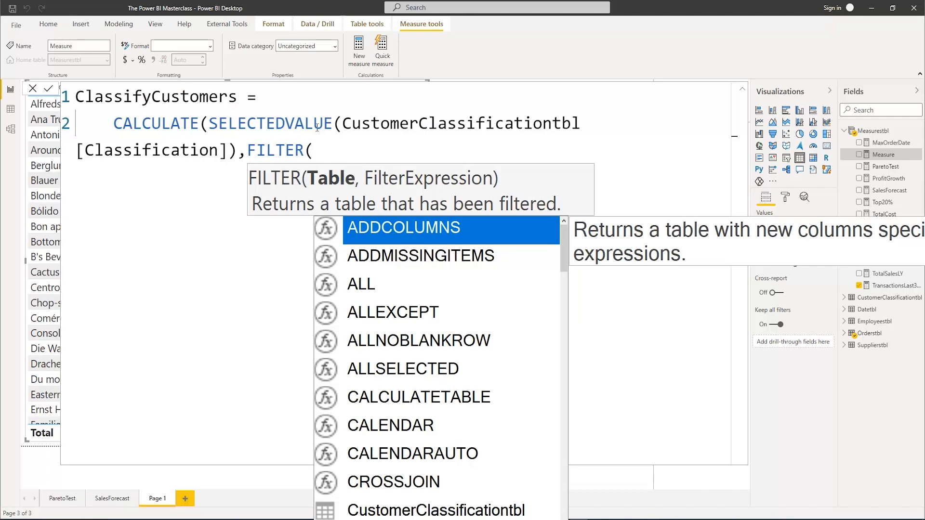
pyautogui.press('Escape')
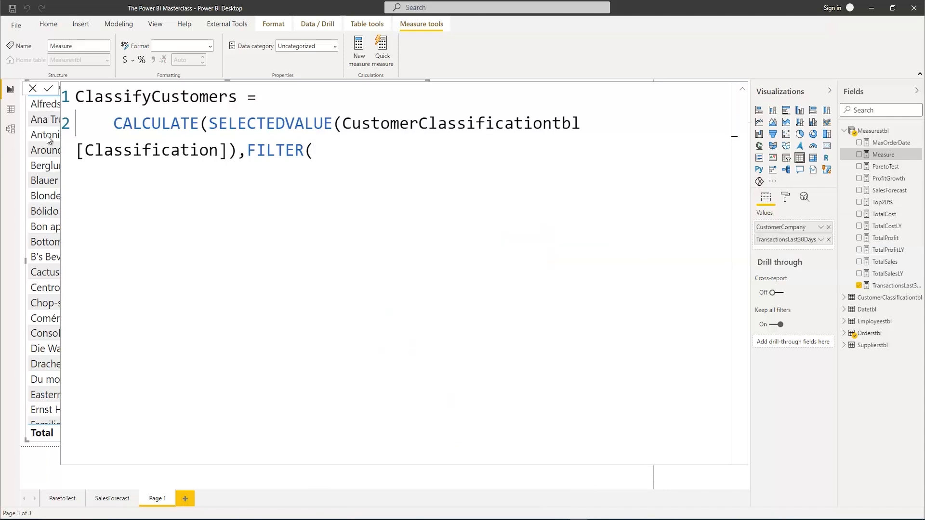
pyautogui.click(743, 90)
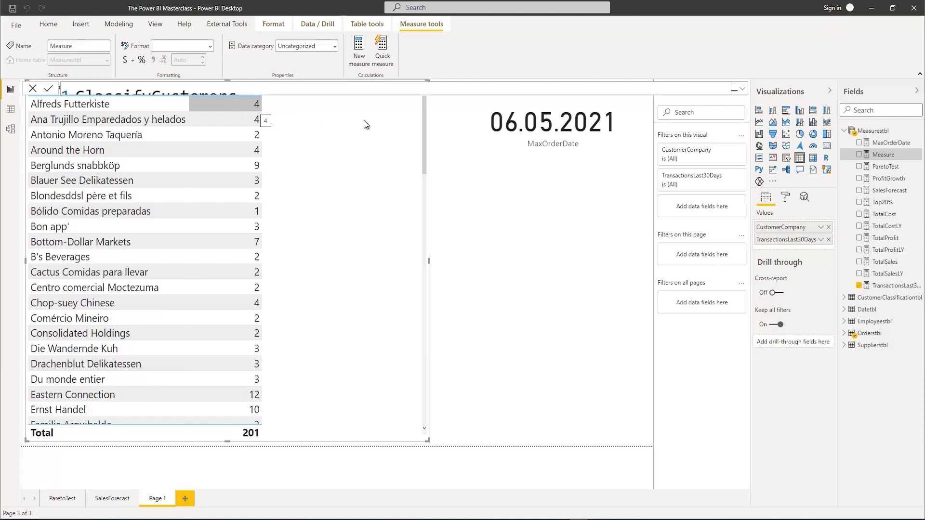
pyautogui.click(742, 89)
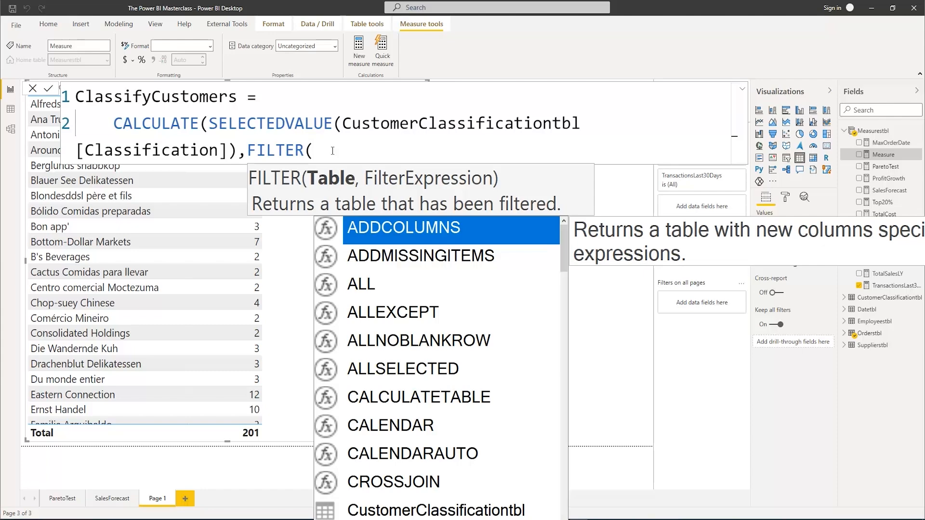
pyautogui.write('All')
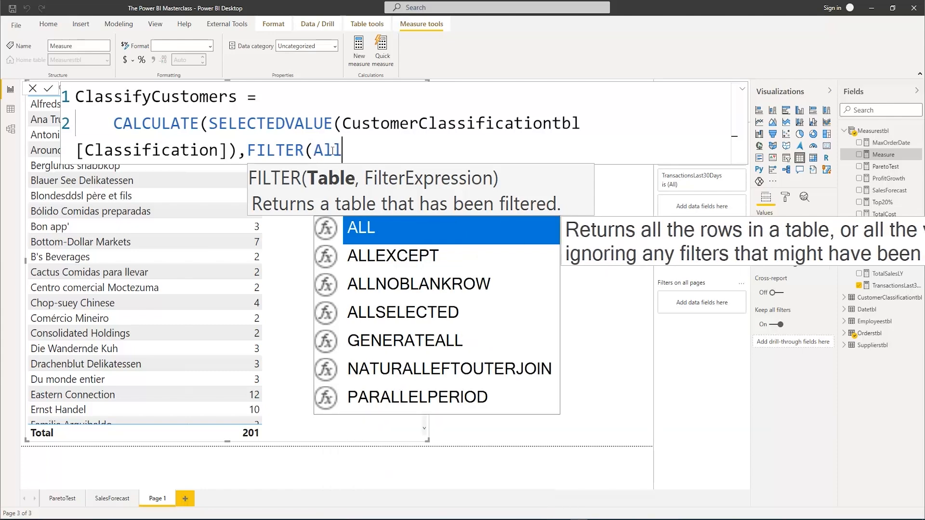
pyautogui.write('(cust')
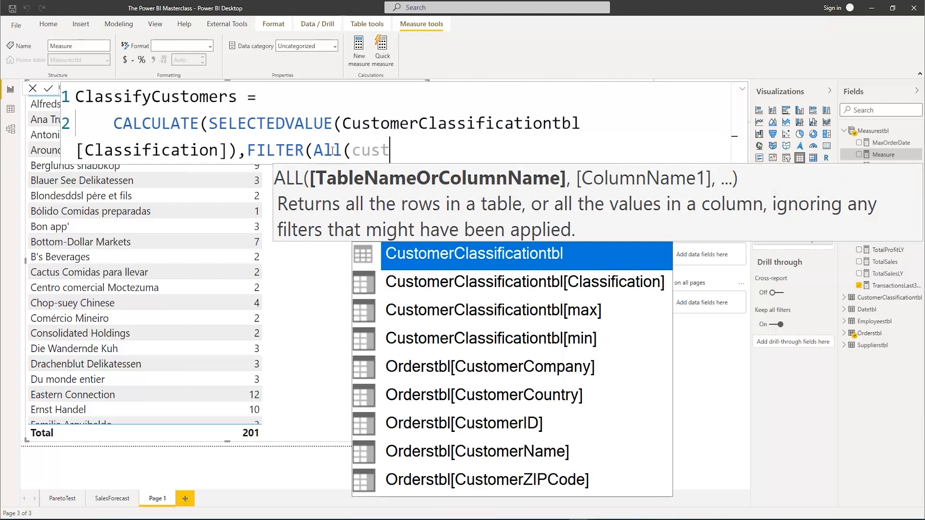
pyautogui.press('Tab')
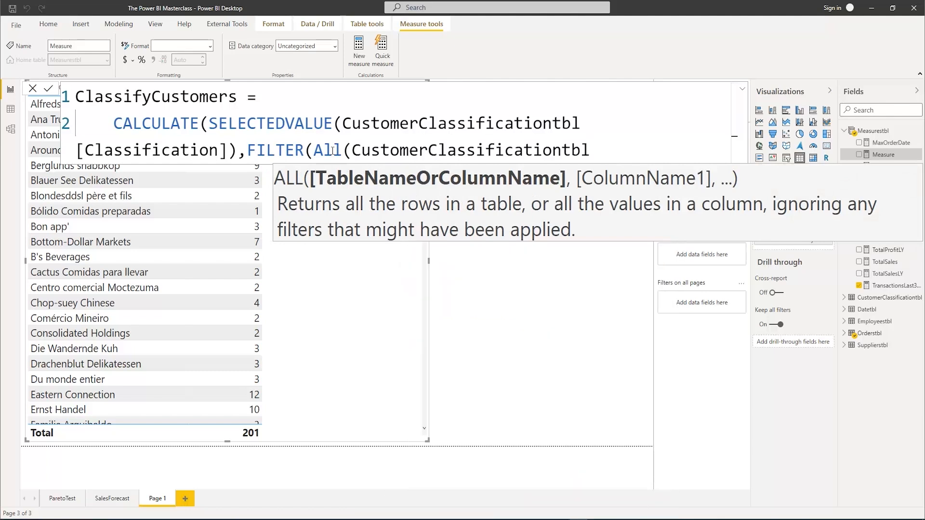
pyautogui.write('),')
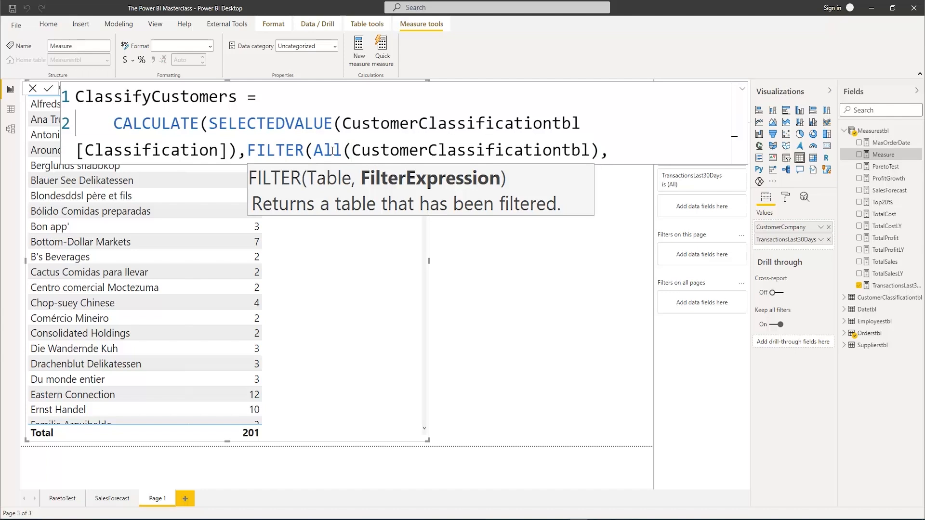
pyautogui.write('tra')
# Enter the first filter condition as [TransactionsLast30Days]>=CustomerClassificationtbl[min]
pyautogui.press('Tab')
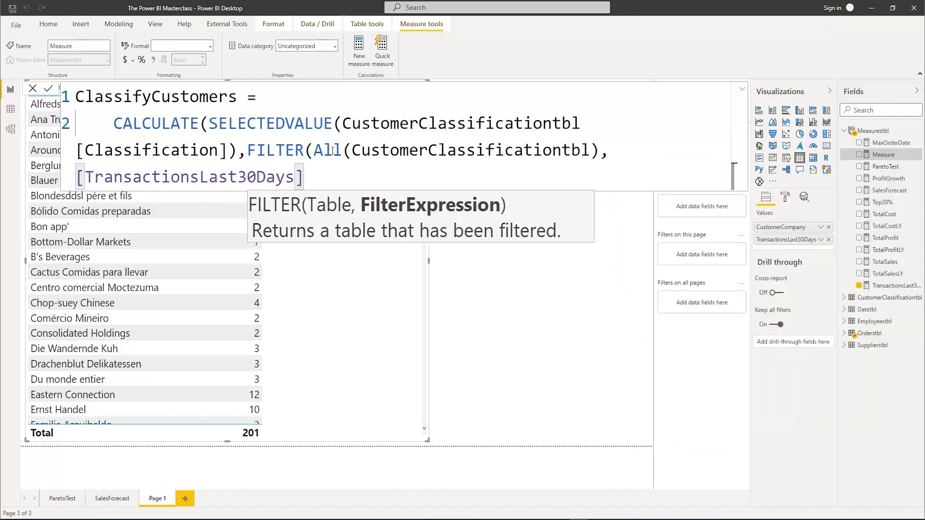
pyautogui.write('>=')
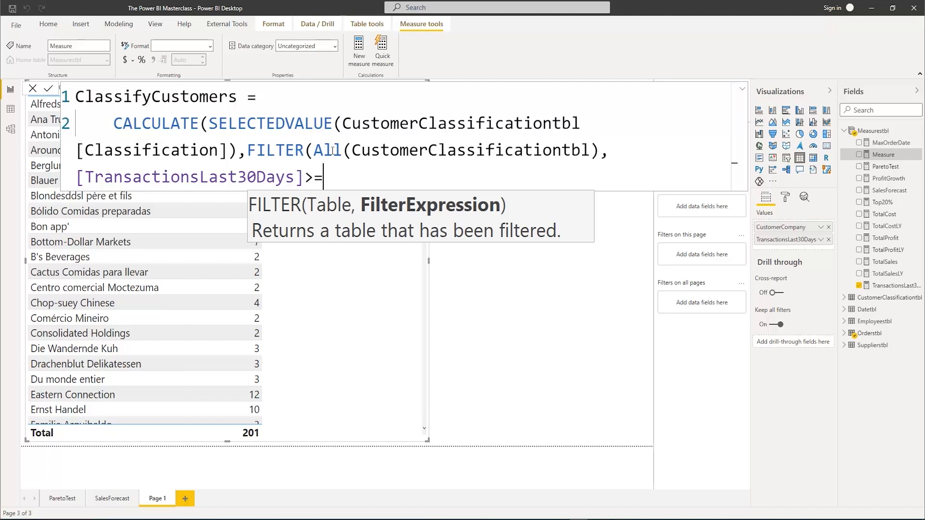
pyautogui.write('min')
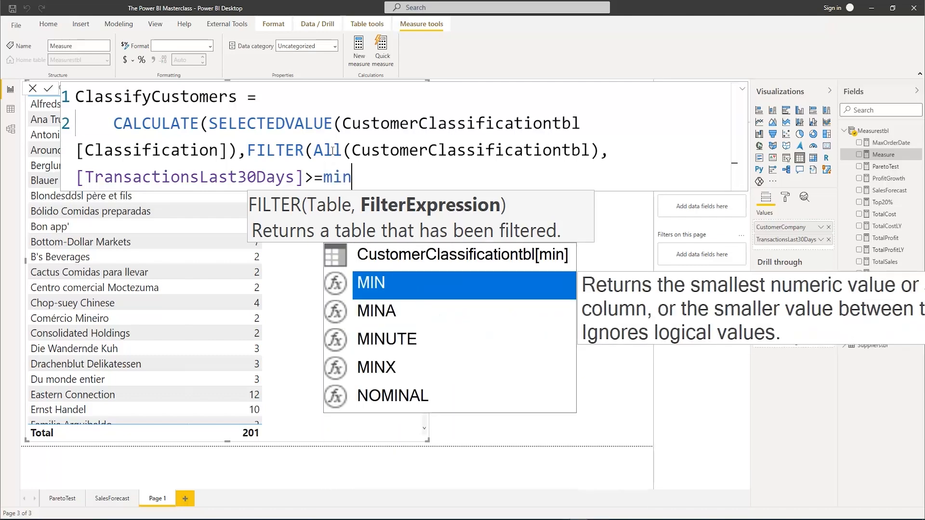
pyautogui.press('Up')
pyautogui.press('Tab')
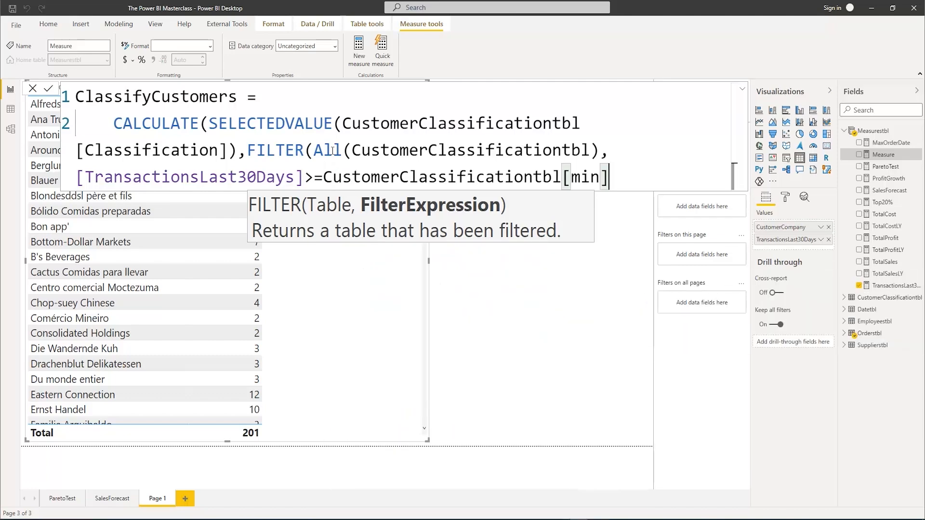
# Append && [TransactionsLast30Days]<CustomerClassificationtbl[max] as the second filter condition and close the FILTER function
pyautogui.write('&&')
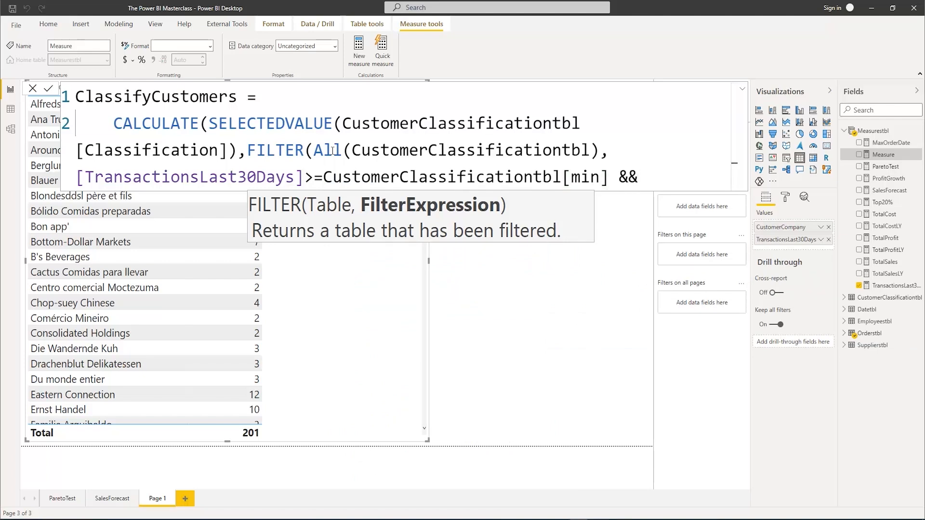
pyautogui.write(' Tran')
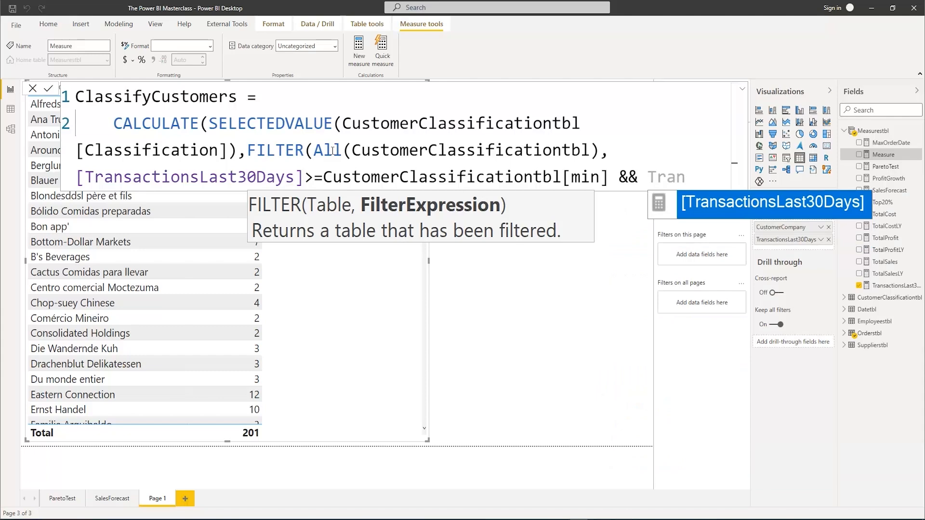
pyautogui.press('Tab')
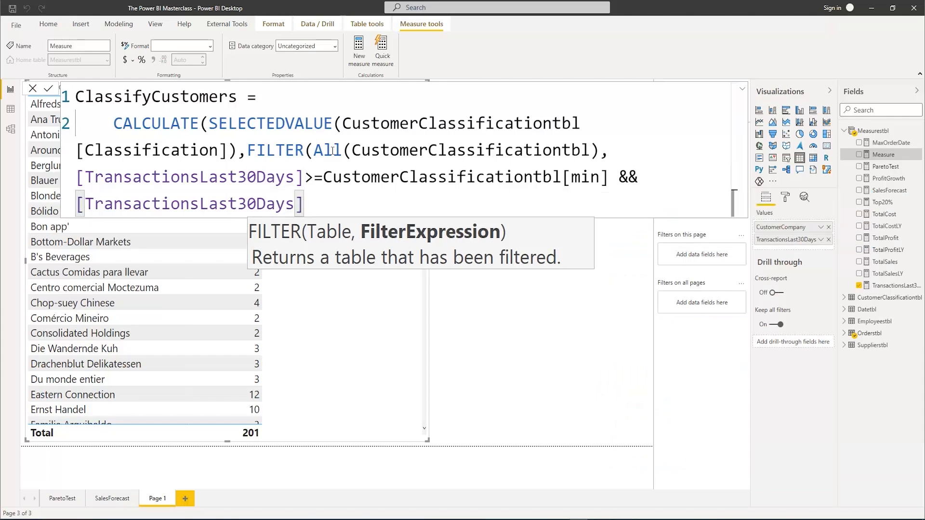
pyautogui.write('<max')
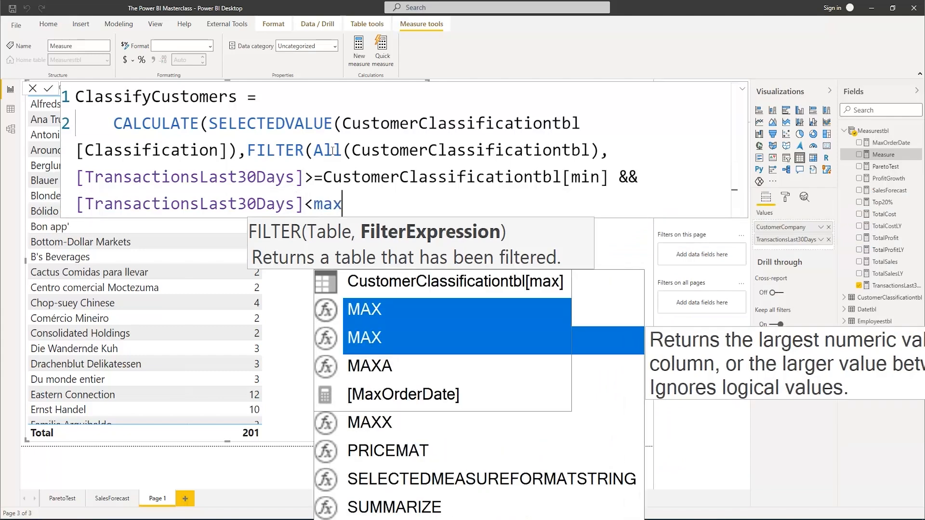
pyautogui.press('Up')
pyautogui.press('Tab')
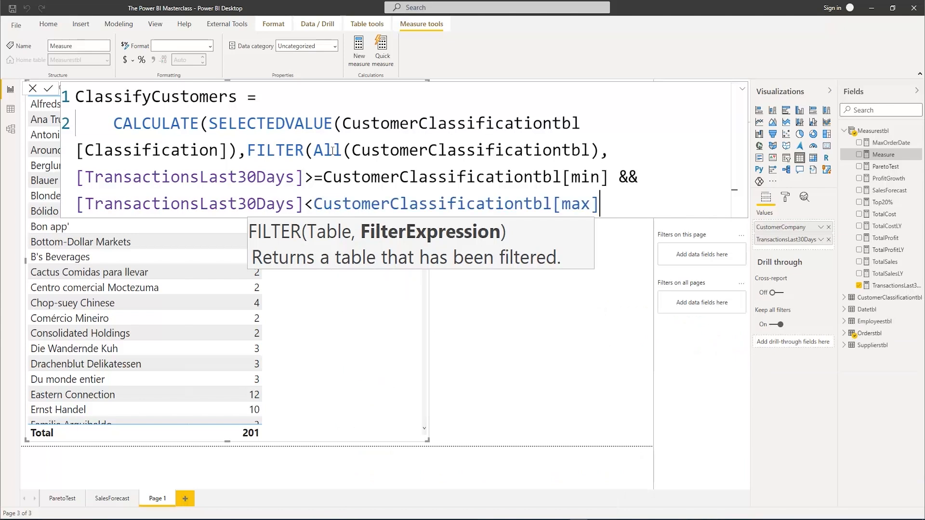
pyautogui.write('))')
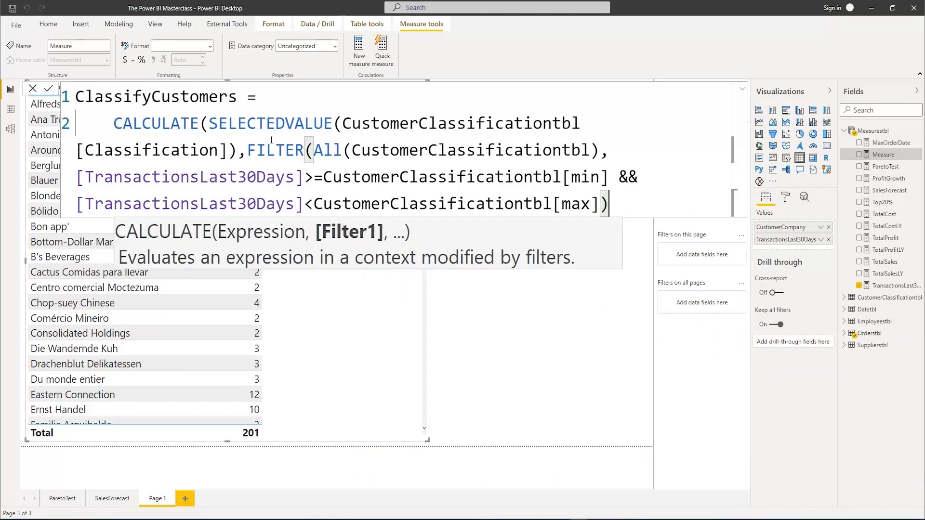
# Break the formula into indented lines before CustomerClassificationtbl[Classification], before FILTER and before the first [TransactionsLast30Days] condition
pyautogui.click(342, 123)
pyautogui.hotkey('shift', 'Return')
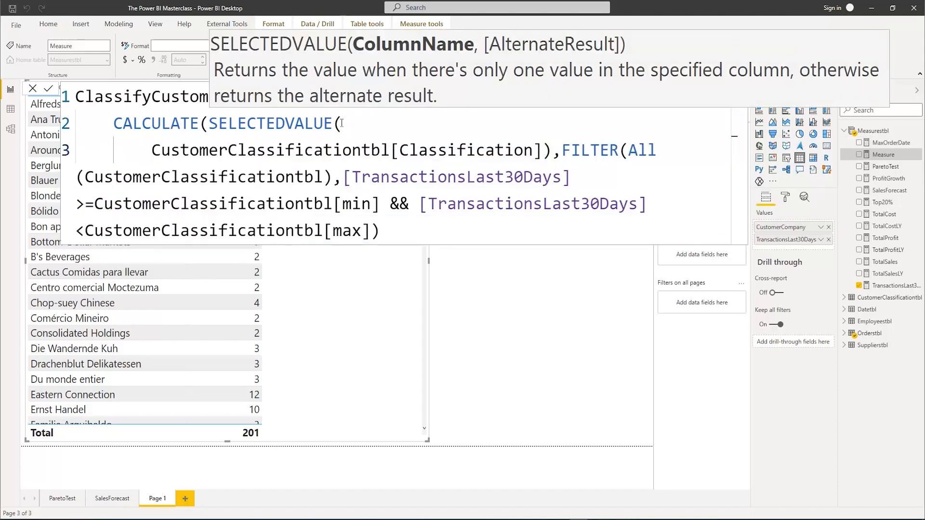
pyautogui.click(559, 151)
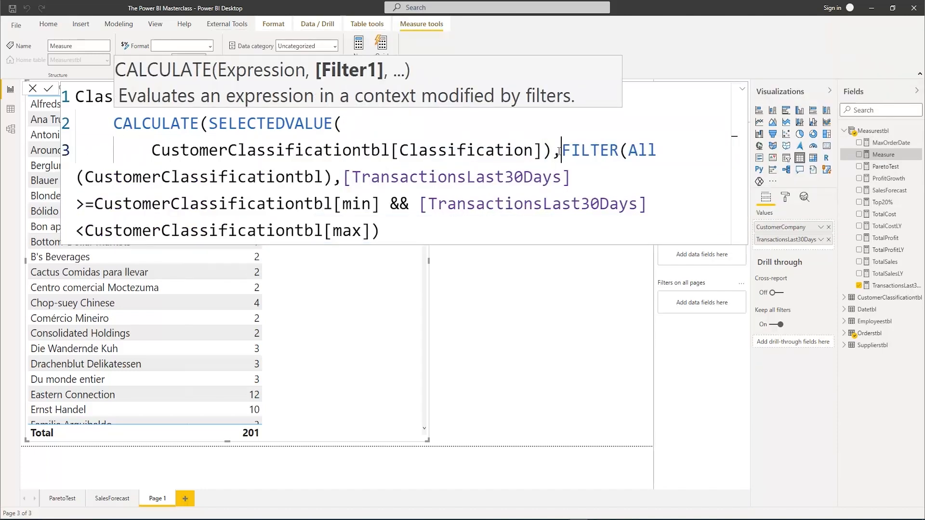
pyautogui.hotkey('shift', 'Return')
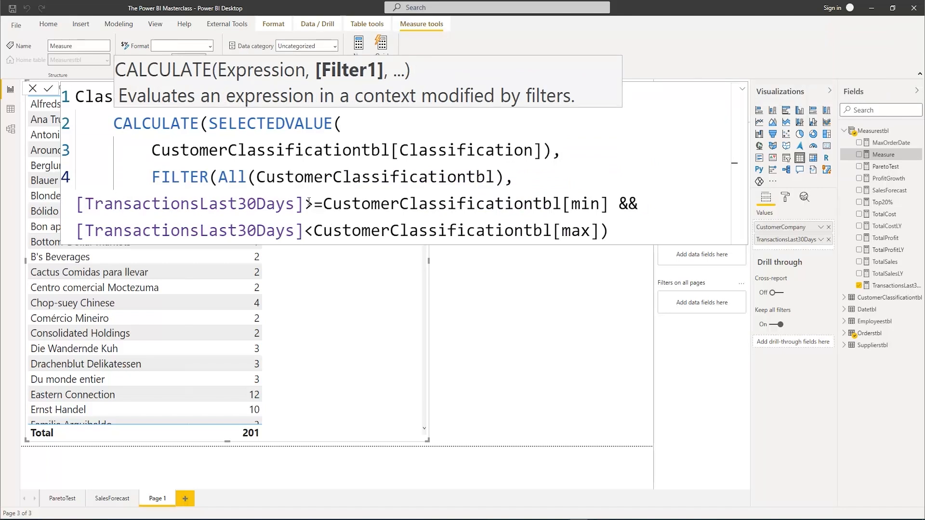
pyautogui.click(78, 198)
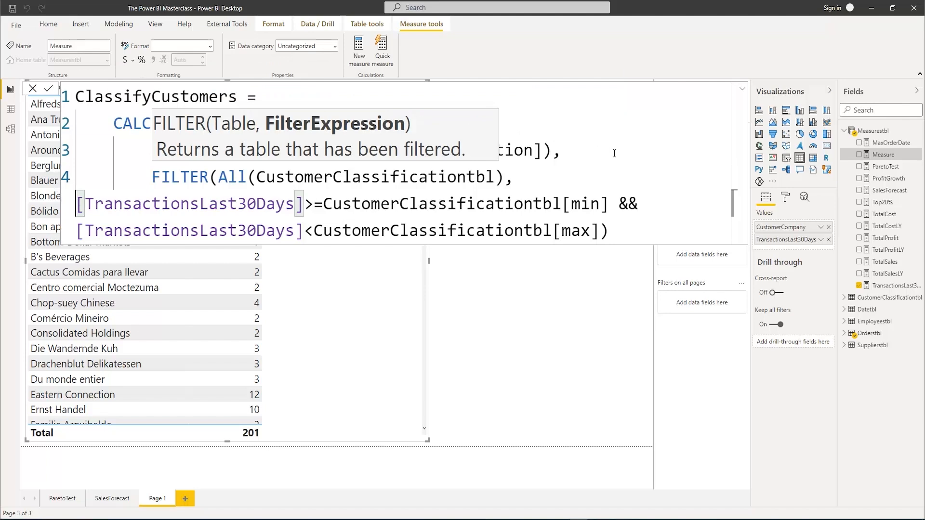
pyautogui.hotkey('ctrl', 'End')
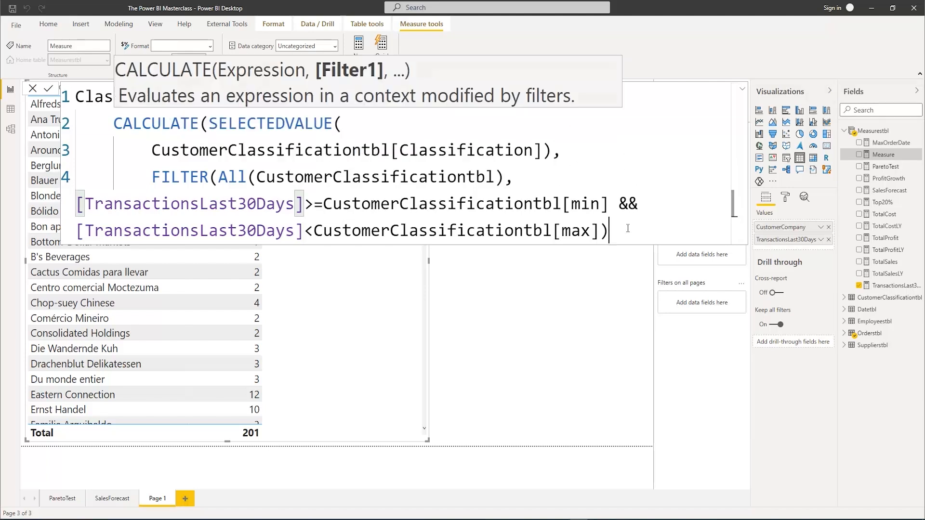
pyautogui.click(79, 205)
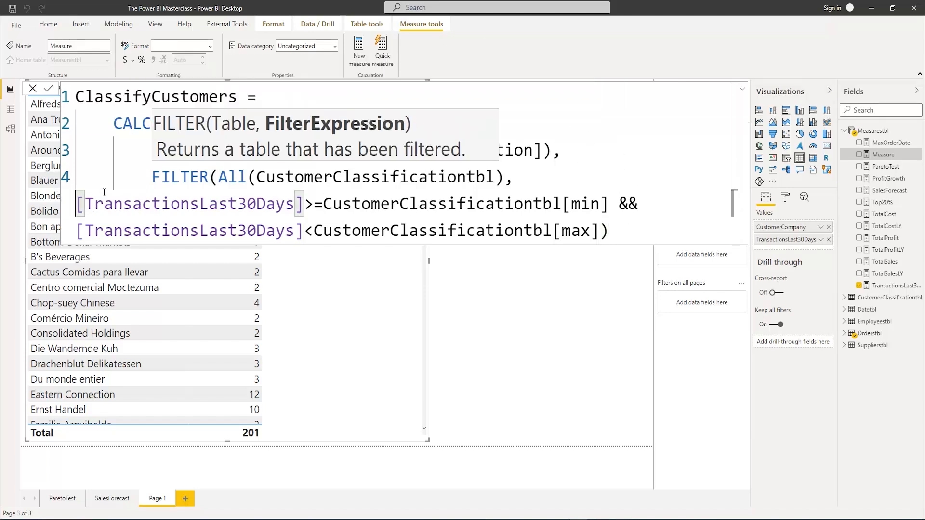
pyautogui.press('Tab')
pyautogui.press('Tab')
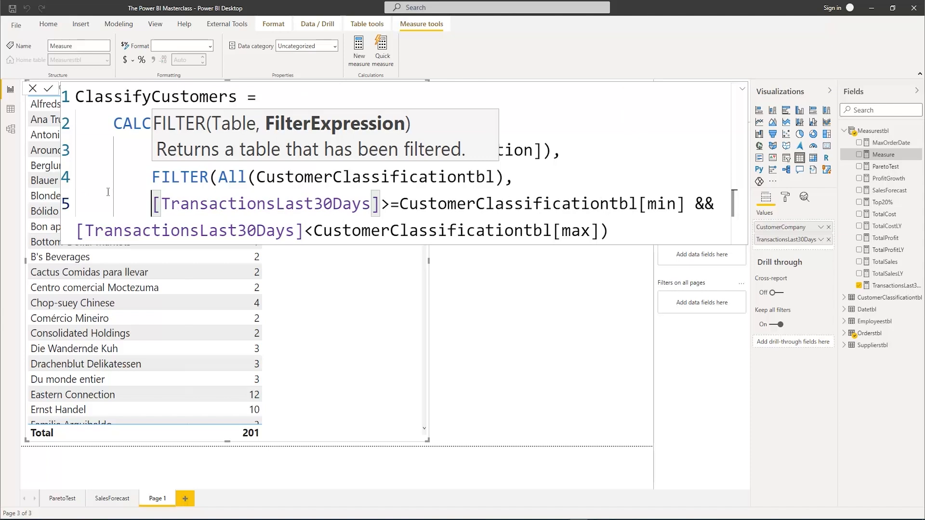
# Move the second [TransactionsLast30Days] condition to its own indented line, close the CALCULATE function and commit the ClassifyCustomers measure
pyautogui.click(79, 231)
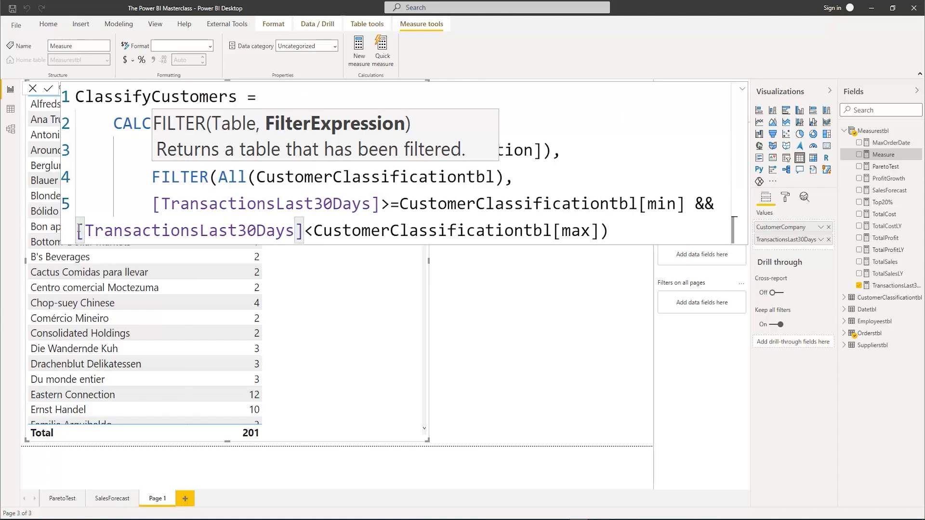
pyautogui.press('Return')
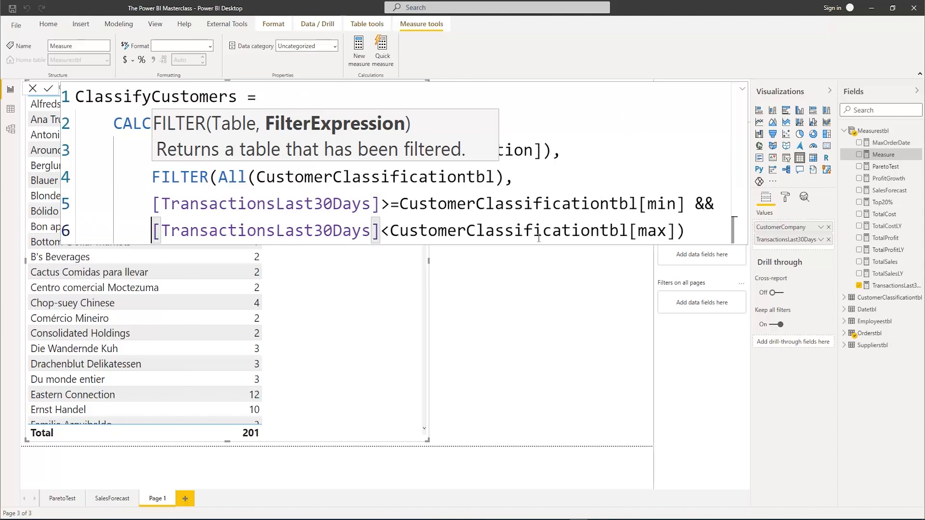
pyautogui.click(699, 229)
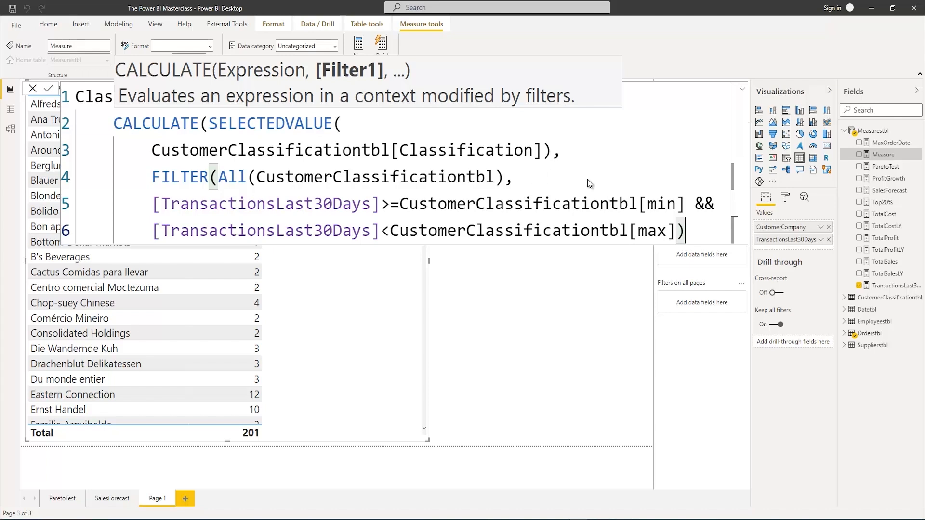
pyautogui.press('Return')
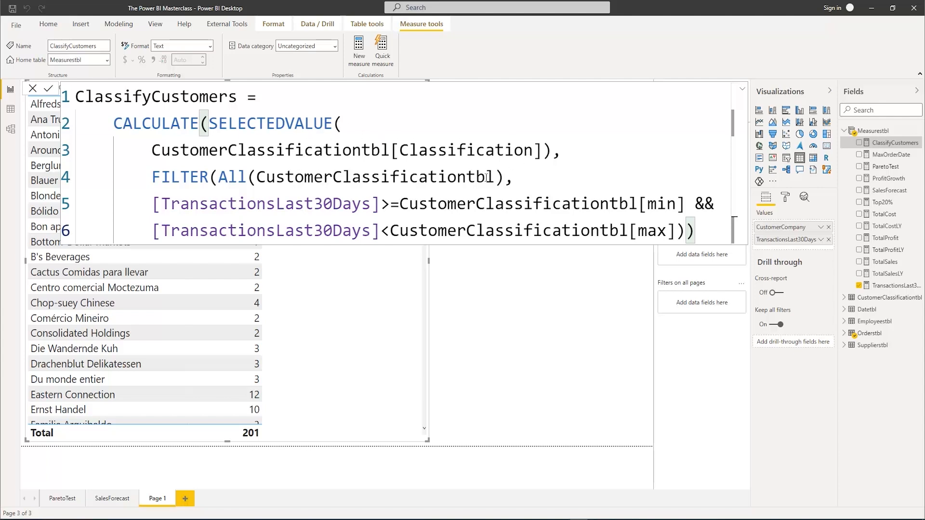
# Review the All(CustomerClassificationtbl) argument in the formula and the min and max ranges in the CustomerClassificationtbl data
pyautogui.click(506, 178)
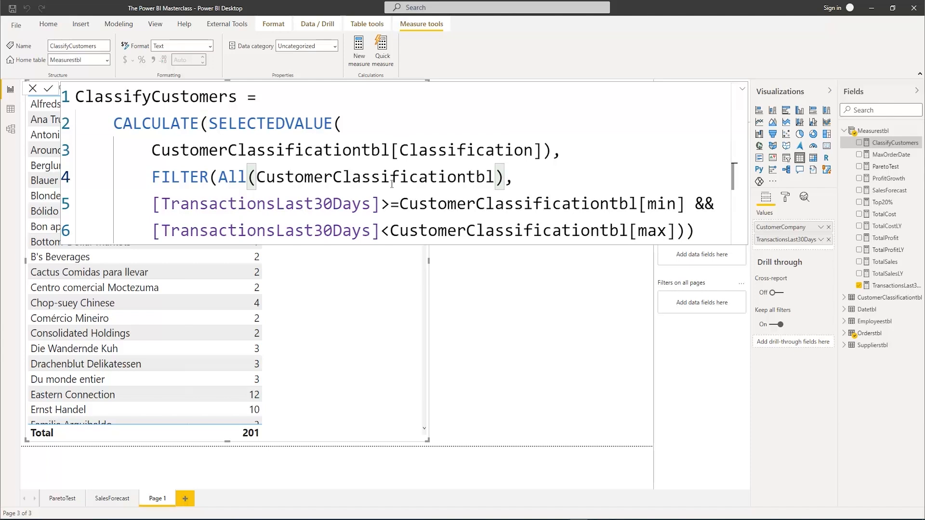
pyautogui.click(695, 231)
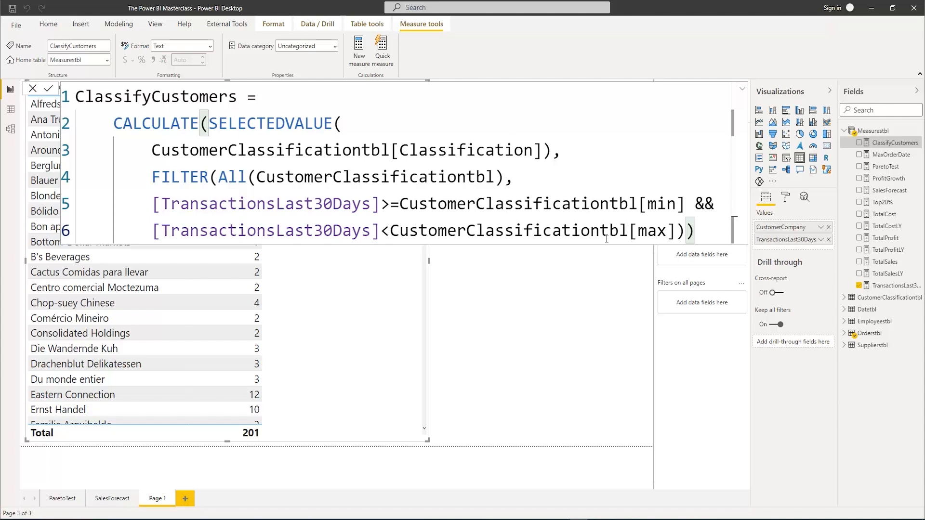
pyautogui.click(744, 92)
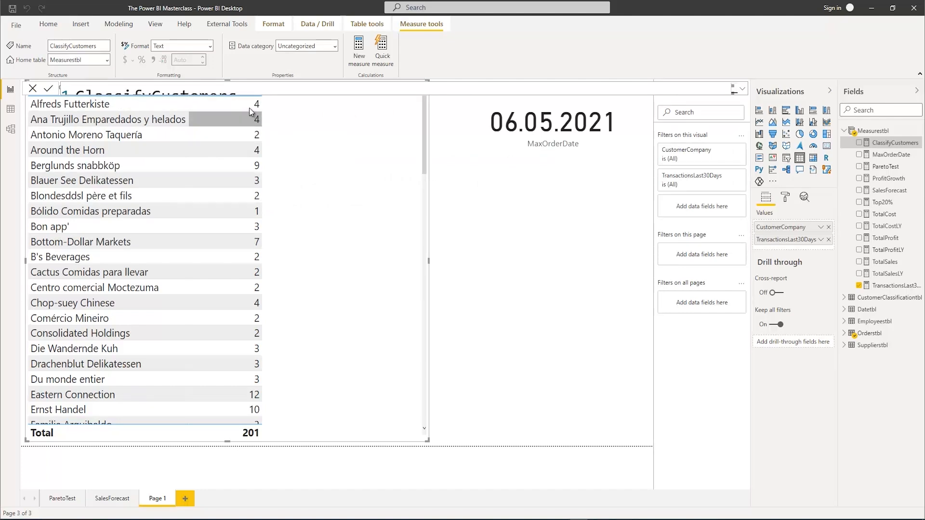
pyautogui.click(11, 110)
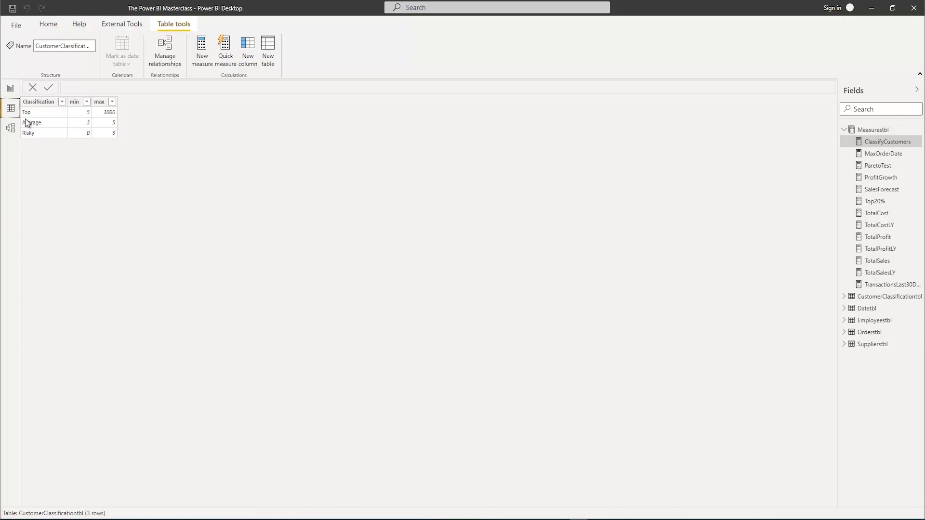
pyautogui.click(10, 90)
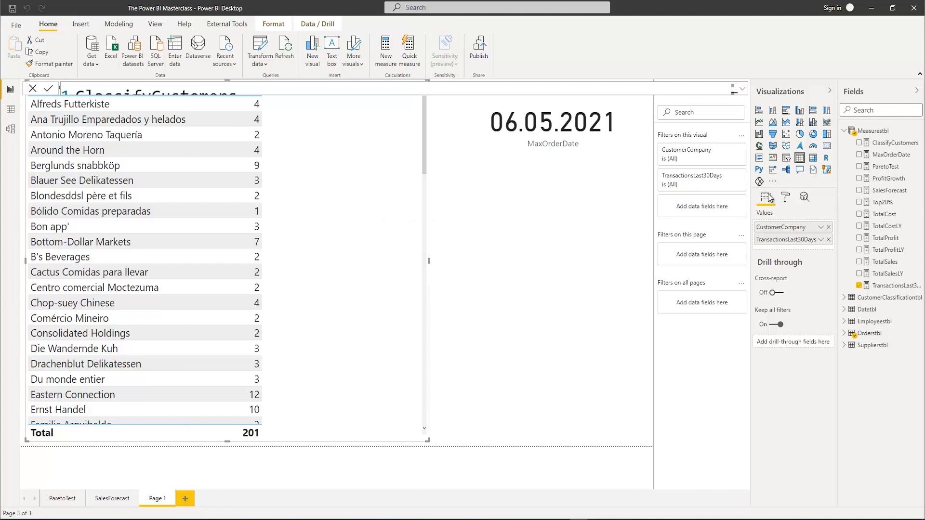
# Add the ClassifyCustomers measure to the customer table visual and check the classifications against the transaction counts
pyautogui.click(859, 144)
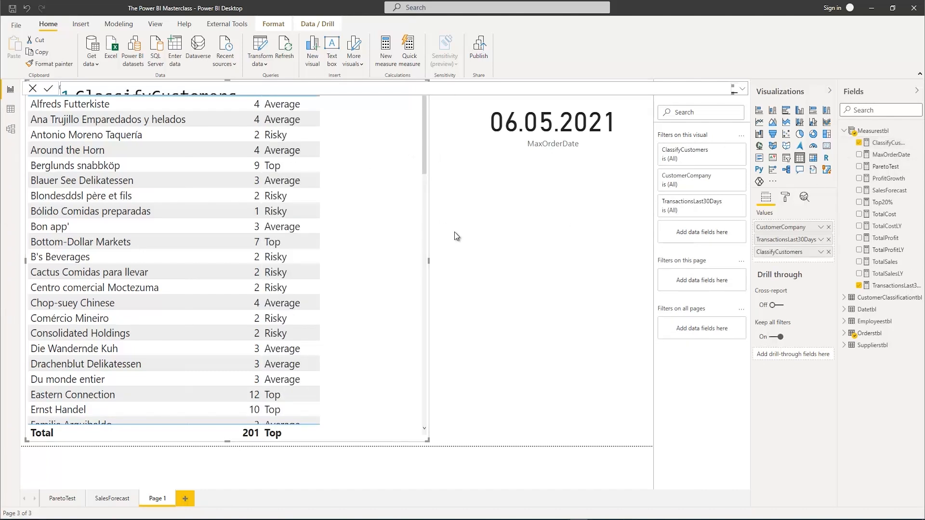
pyautogui.scroll(-2, 294, 202)
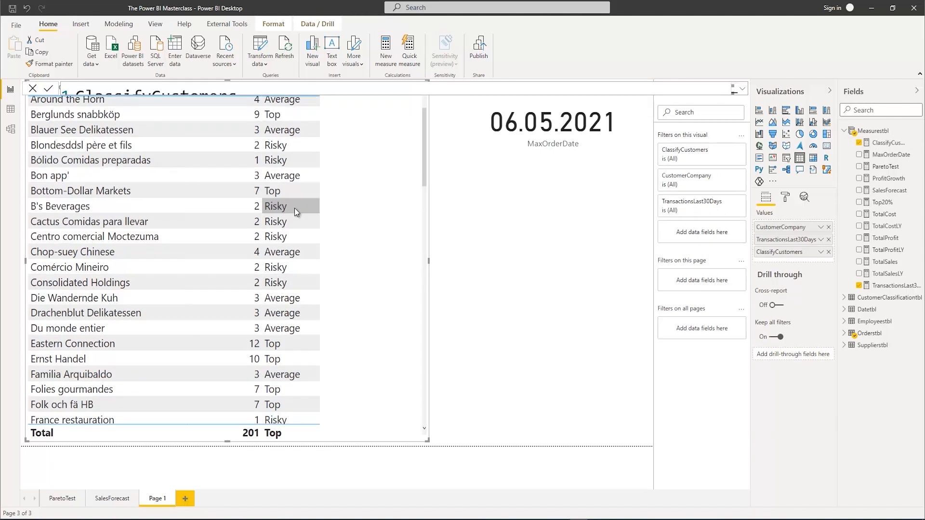
pyautogui.scroll(2, 294, 207)
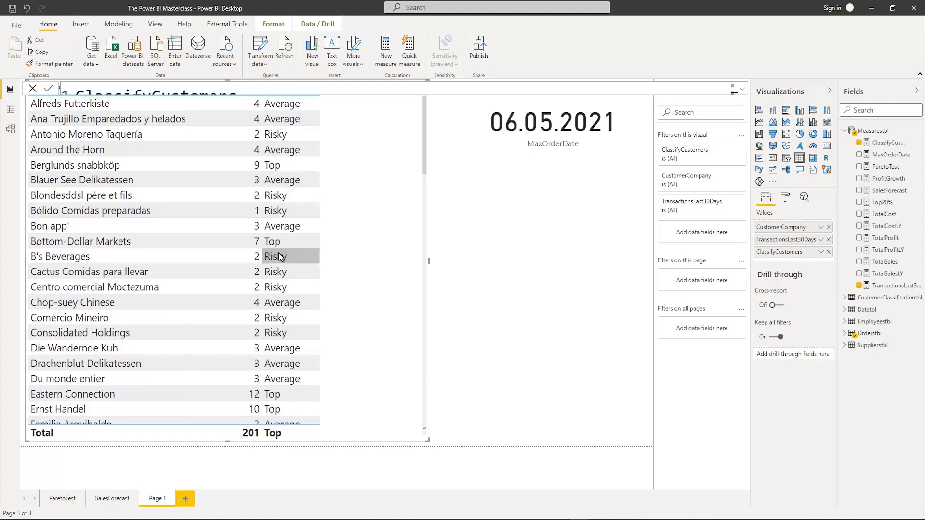
pyautogui.scroll(-5, 278, 253)
pyautogui.scroll(-8, 279, 252)
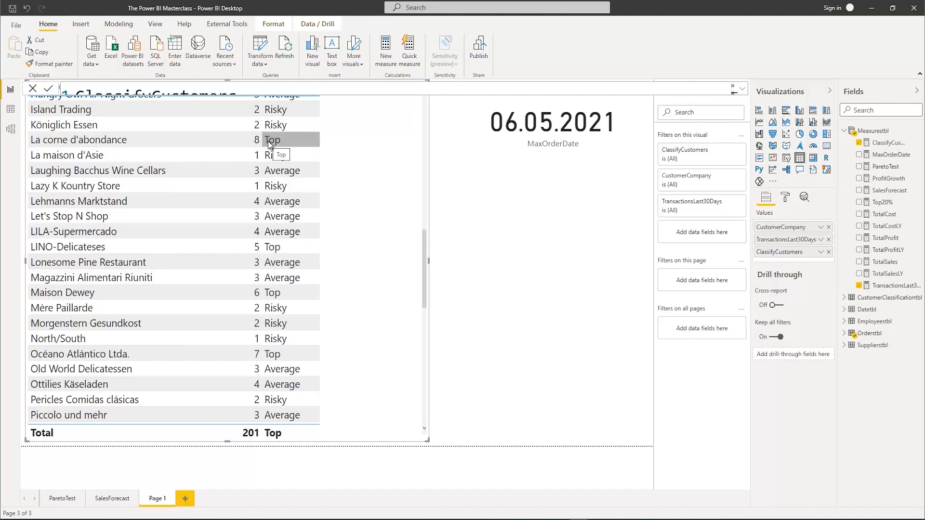
pyautogui.scroll(5, 289, 210)
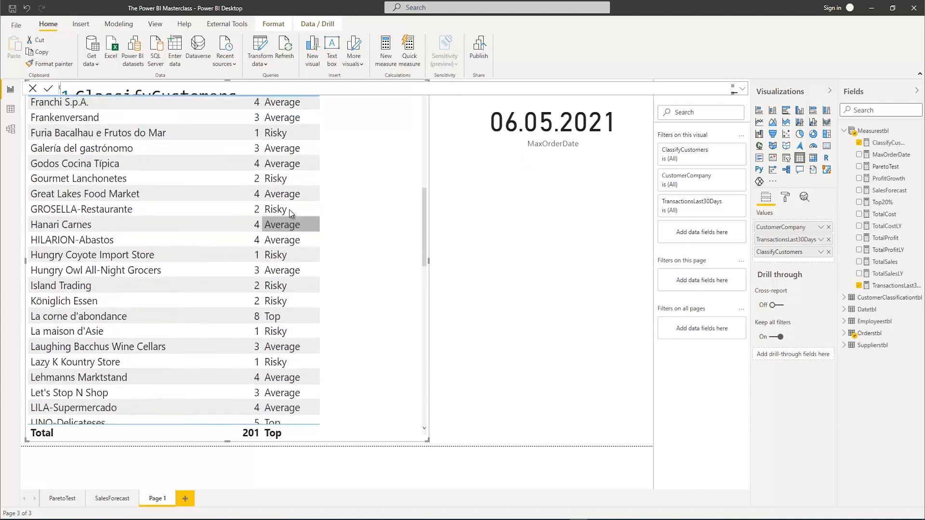
pyautogui.scroll(8, 290, 209)
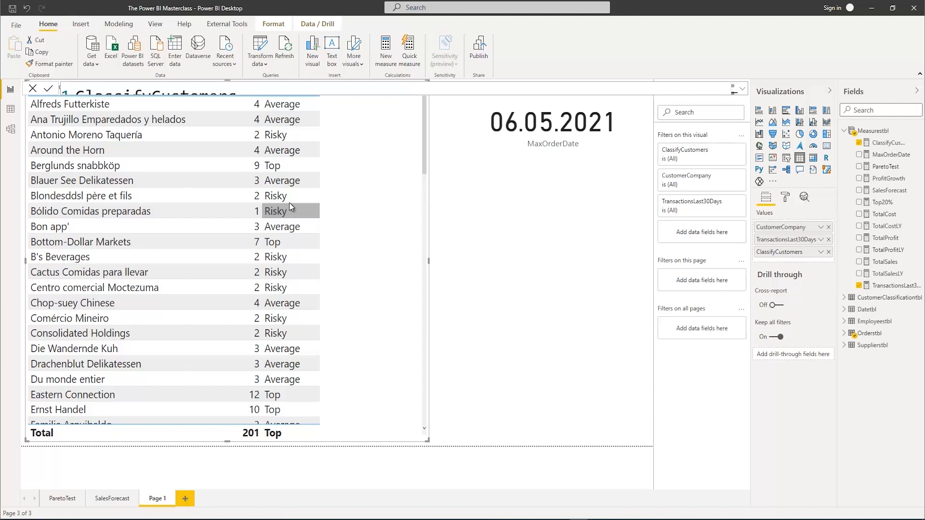
# Reopen the ClassifyCustomers formula from the customer table and start an IF function on a new line above CALCULATE
pyautogui.click(488, 199)
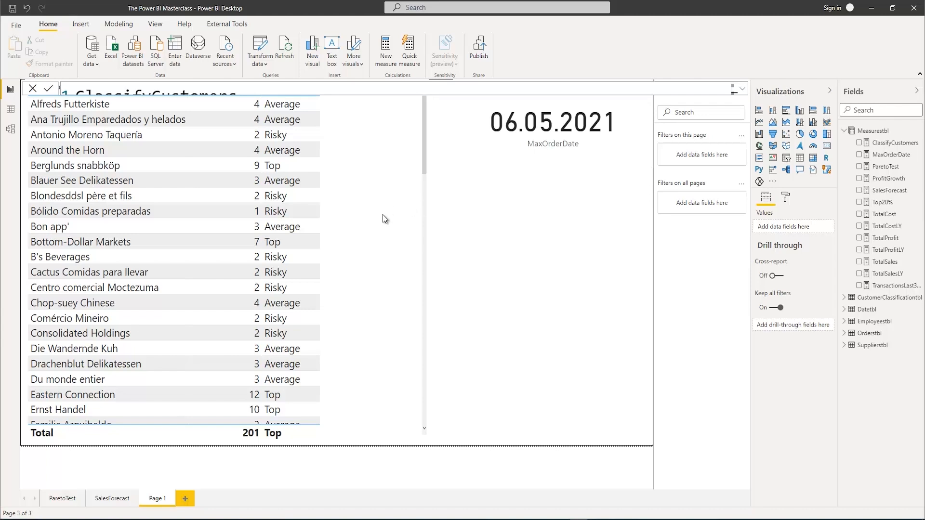
pyautogui.click(274, 433)
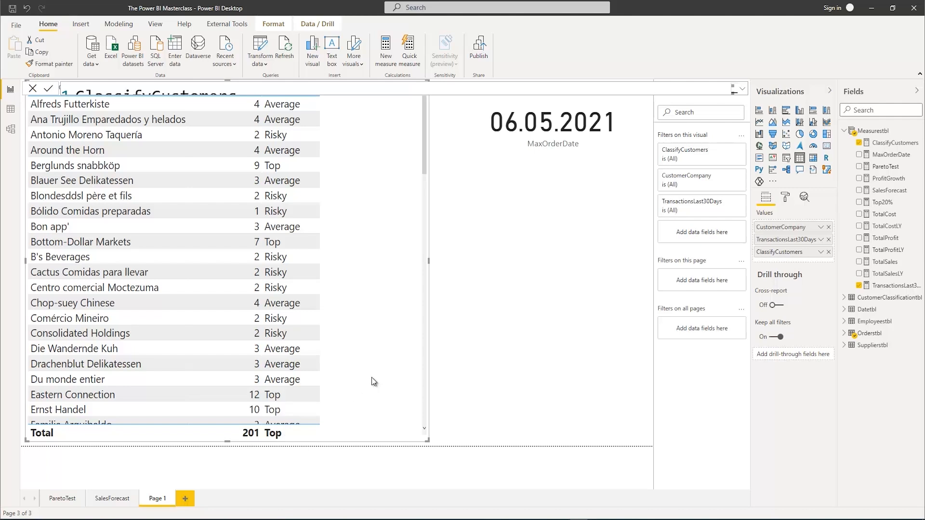
pyautogui.click(889, 142)
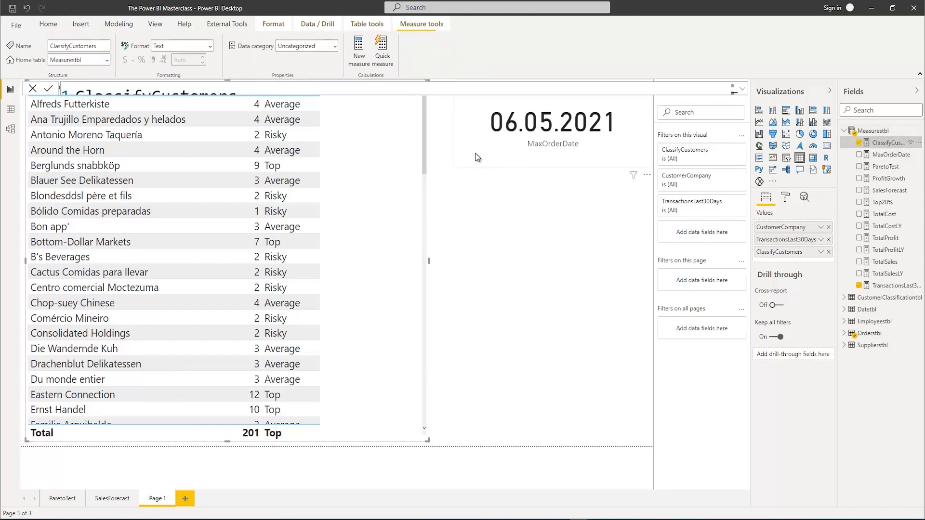
pyautogui.click(741, 89)
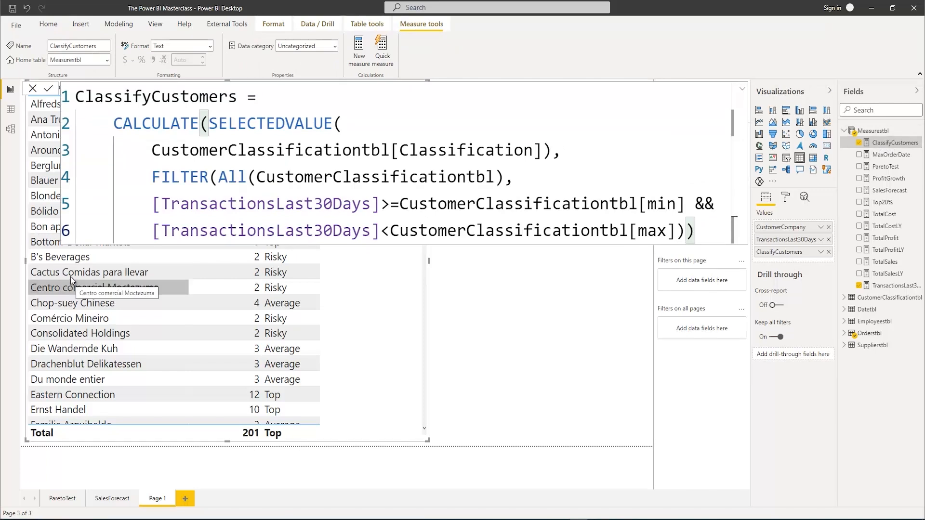
pyautogui.click(267, 99)
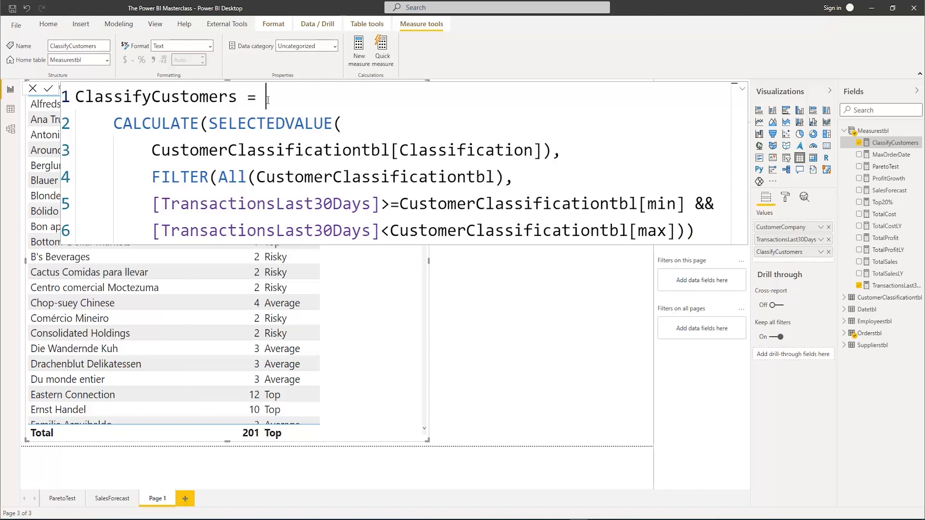
pyautogui.hotkey('shift', 'Return')
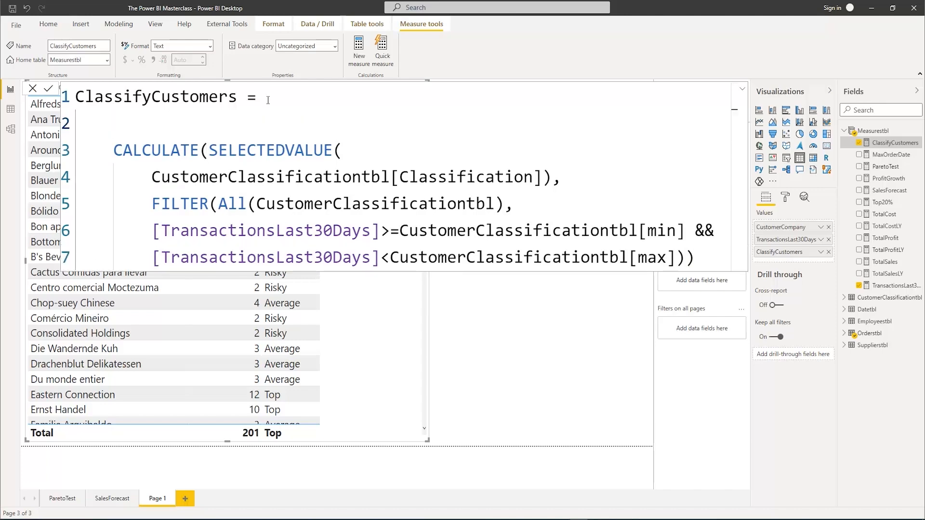
pyautogui.write('iF')
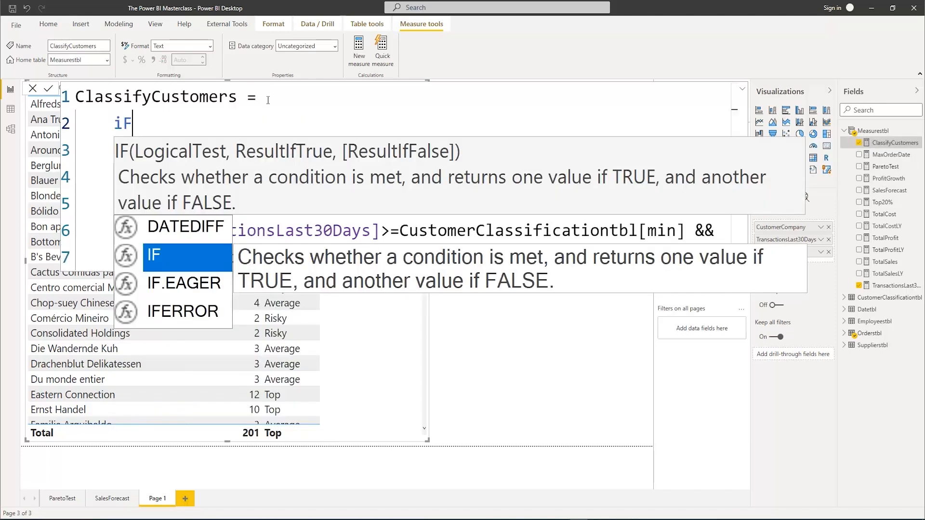
pyautogui.press('Tab')
pyautogui.write('is')
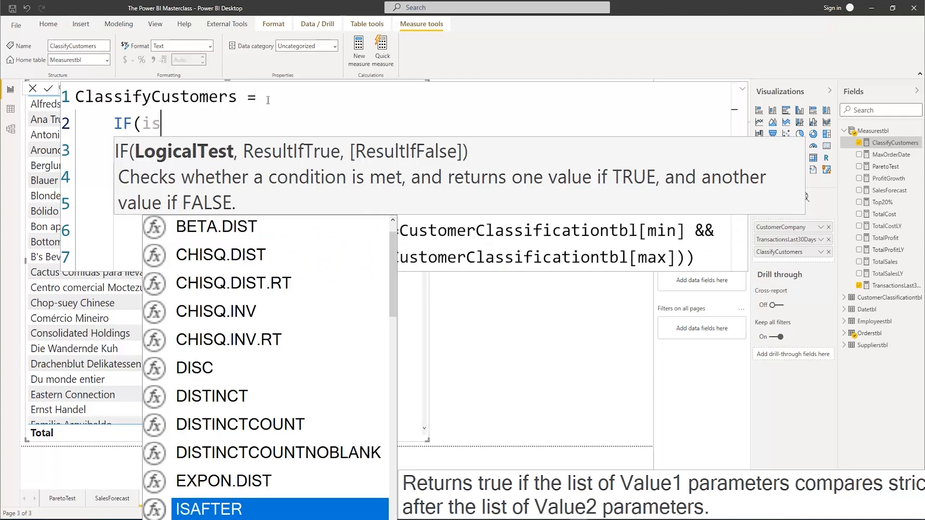
pyautogui.press('BackSpace')
pyautogui.press('BackSpace')
pyautogui.write('has')
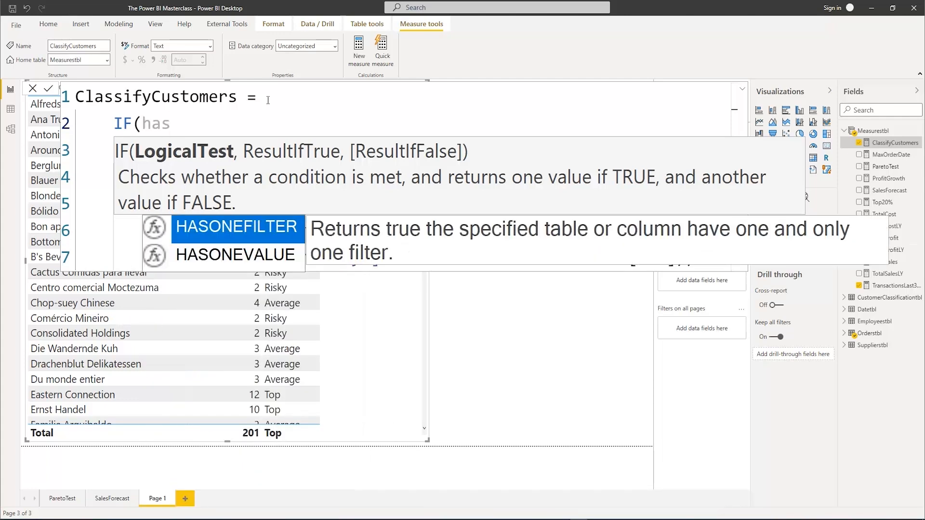
pyautogui.press('Down')
pyautogui.press('BackSpace')
pyautogui.press('BackSpace')
pyautogui.press('BackSpace')
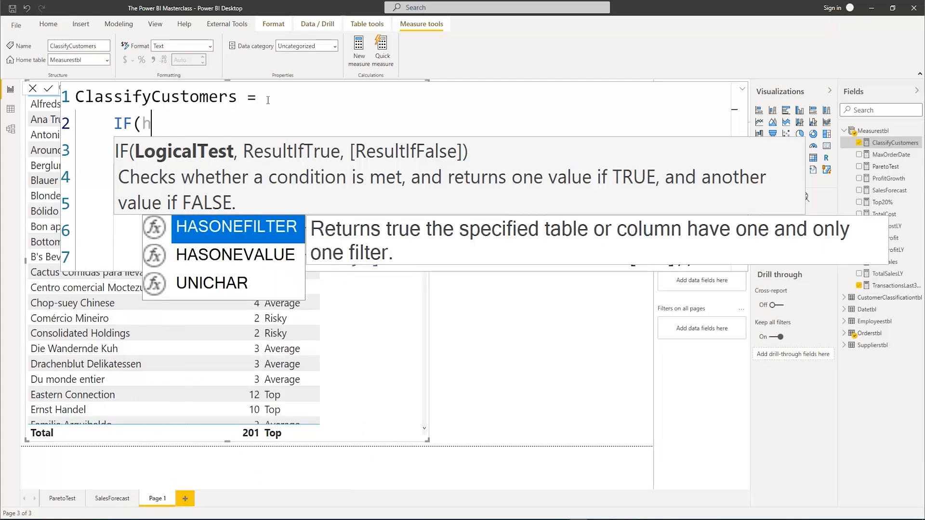
# Enter ISINSCOPE(Orderstbl[CustomerCompany]) as the logical test of the IF function, followed by a comma
pyautogui.write('isin')
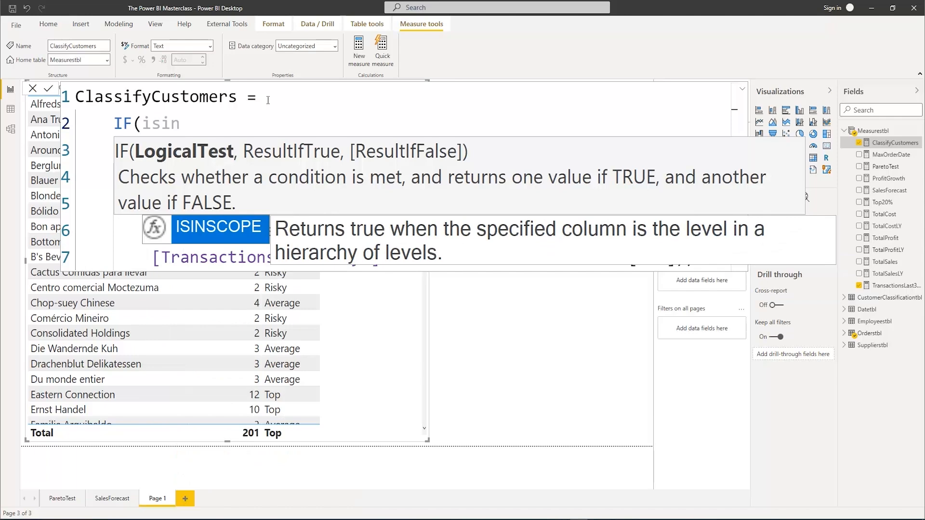
pyautogui.press('Tab')
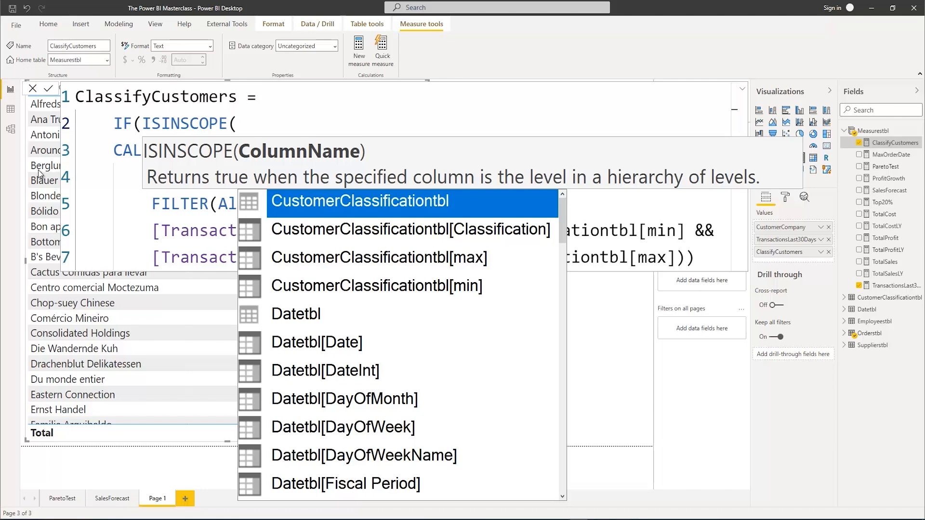
pyautogui.write('c')
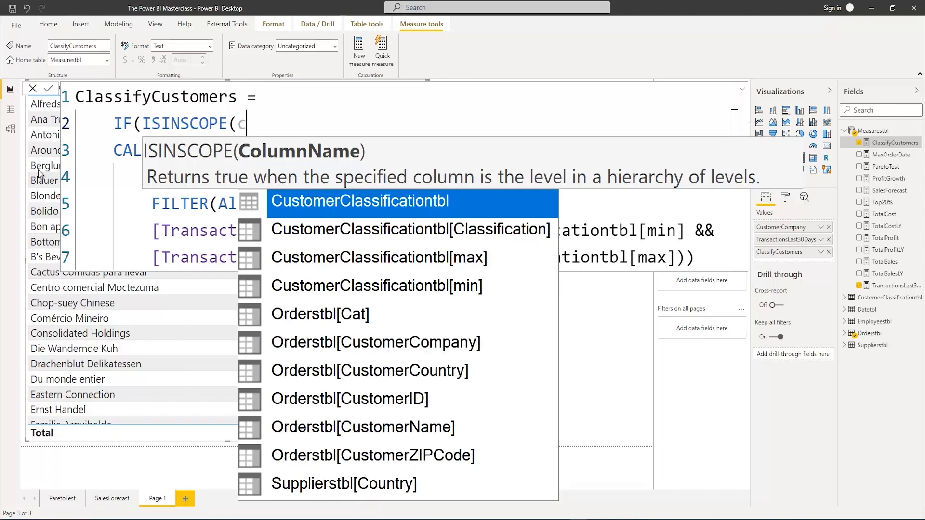
pyautogui.write('ust')
pyautogui.press('Down')
pyautogui.press('Down')
pyautogui.press('Down')
pyautogui.press('Down')
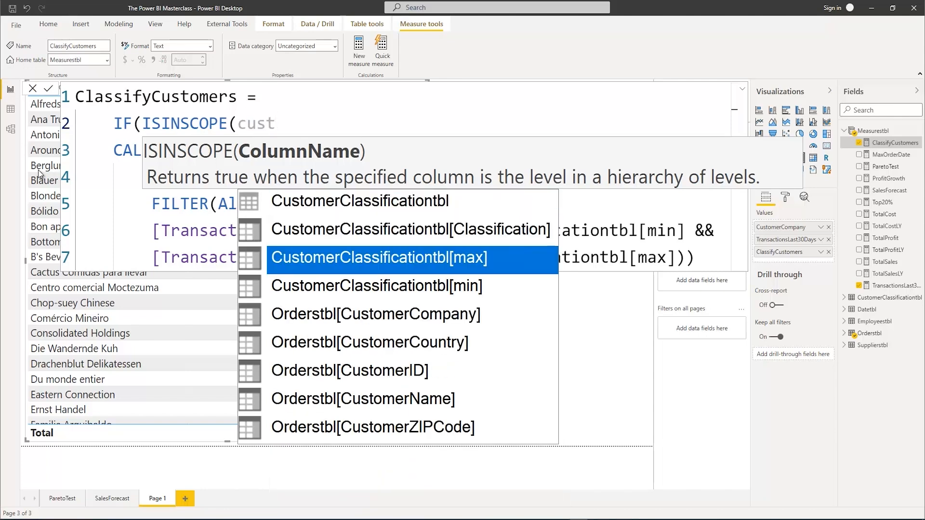
pyautogui.press('Tab')
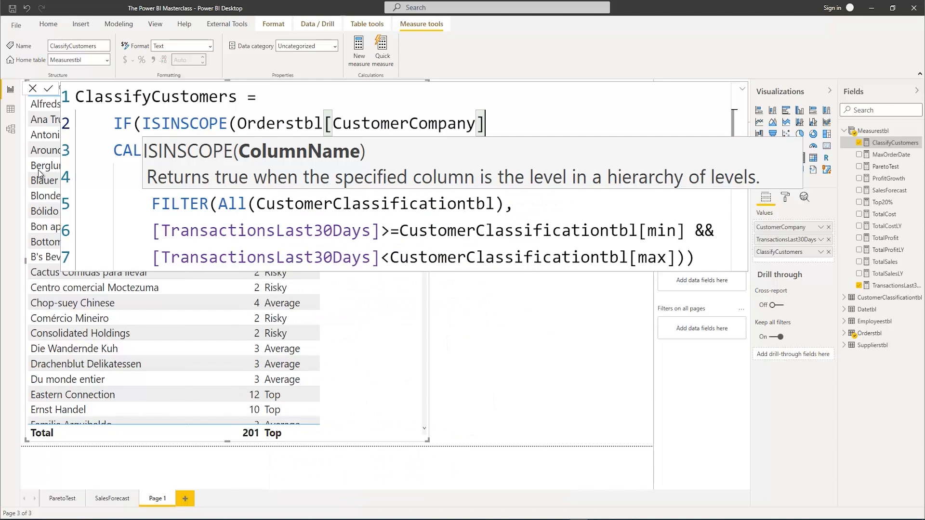
pyautogui.write('),')
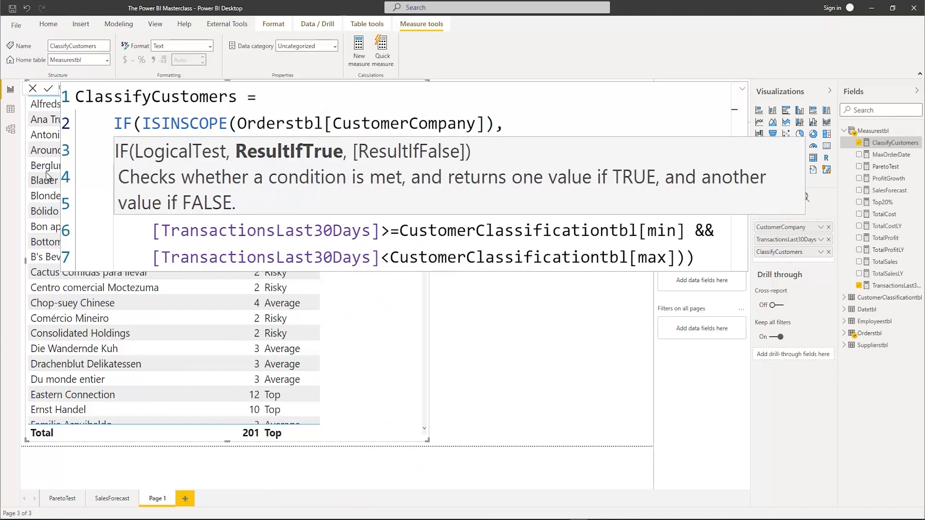
pyautogui.press('Escape')
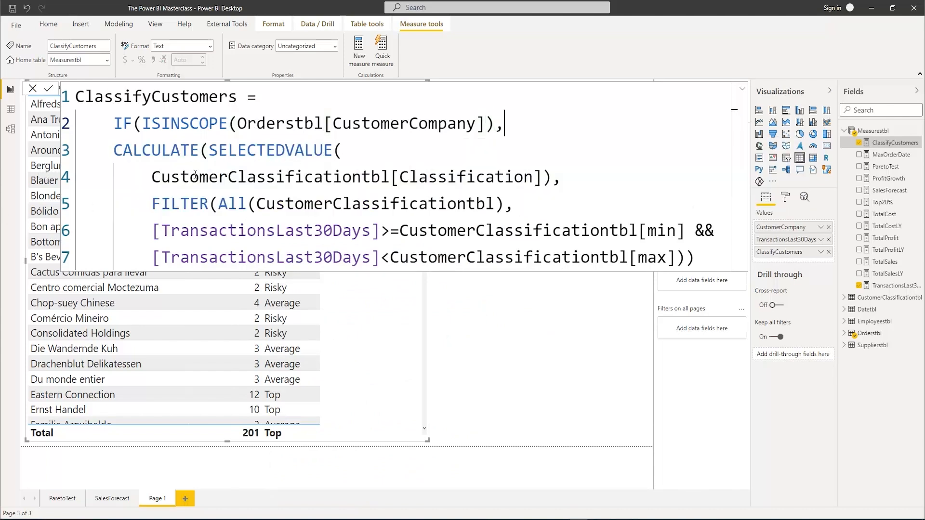
# Add BLANK() as the IF function's false result on a new line after the CALCULATE expression
pyautogui.click(703, 259)
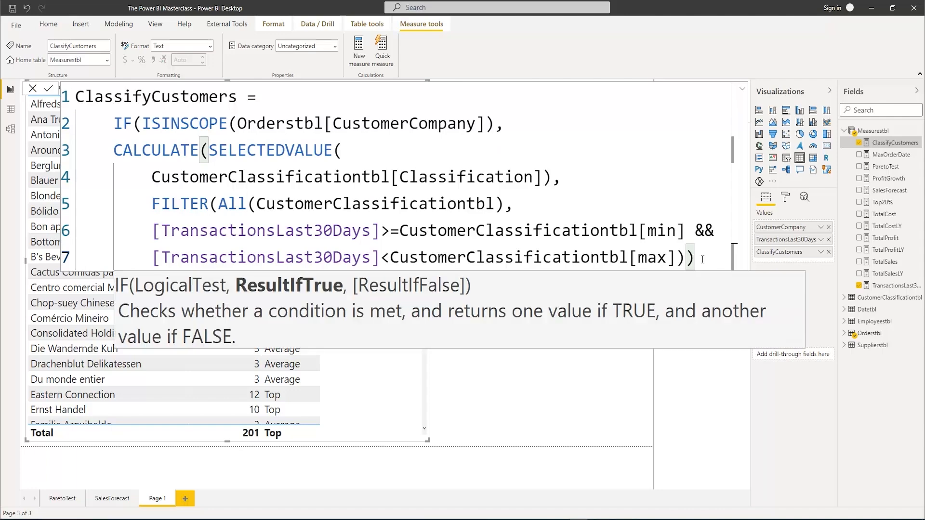
pyautogui.hotkey('shift', 'Return')
pyautogui.write(',')
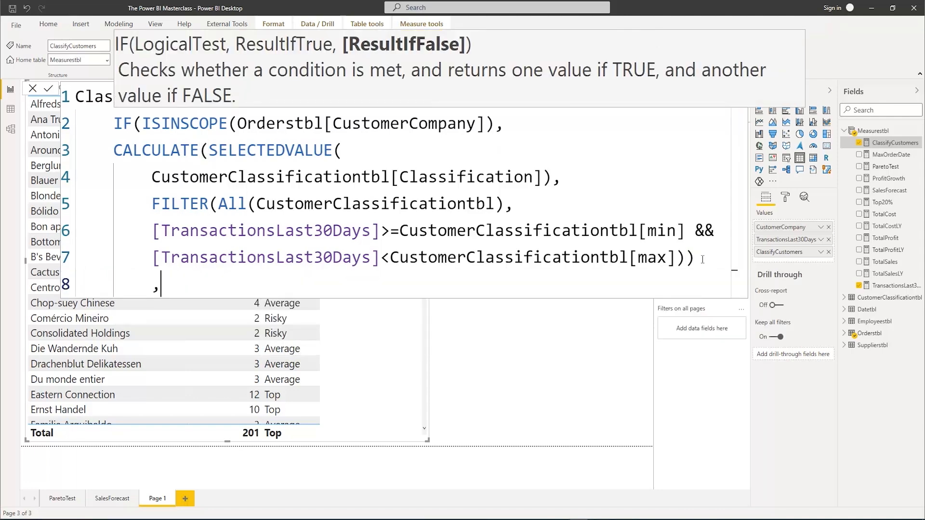
pyautogui.write('Blan')
pyautogui.press('Tab')
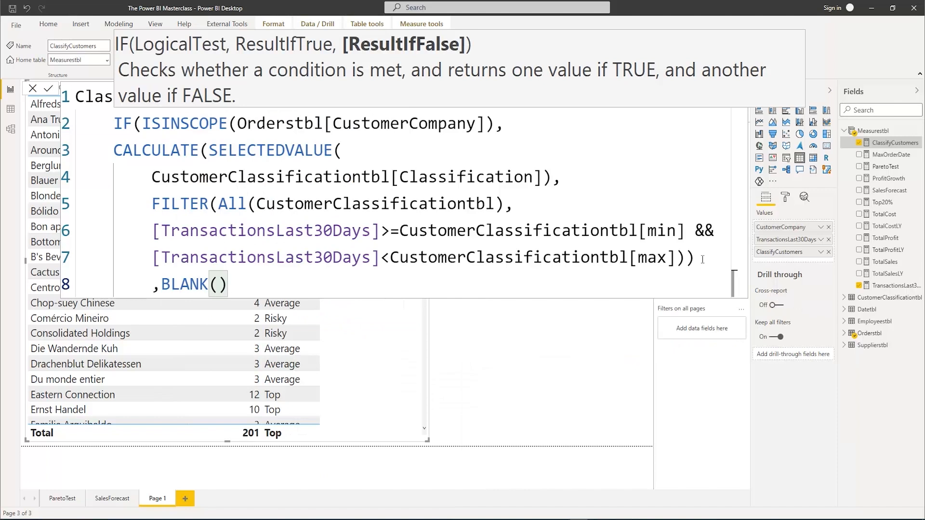
# Close the IF function's parenthesis in the ClassifyCustomers formula and commit the measure
pyautogui.write(')')
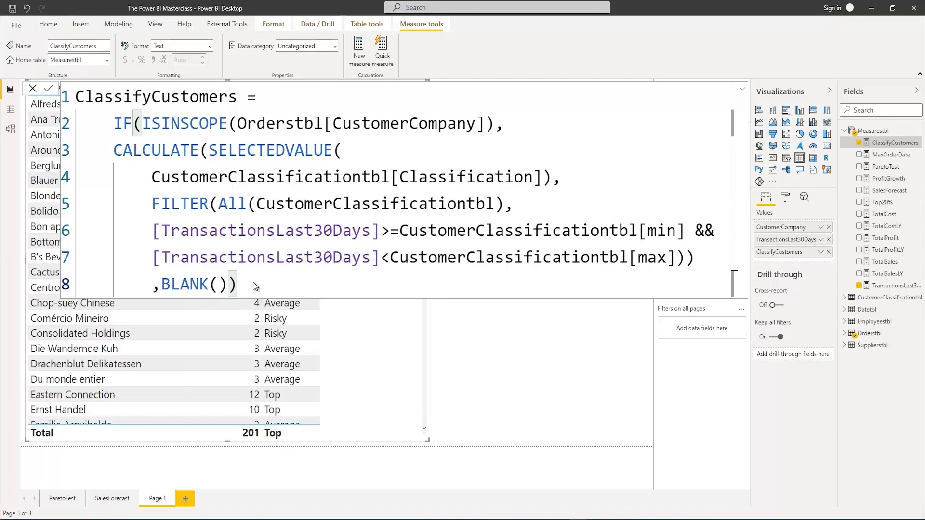
pyautogui.press('Return')
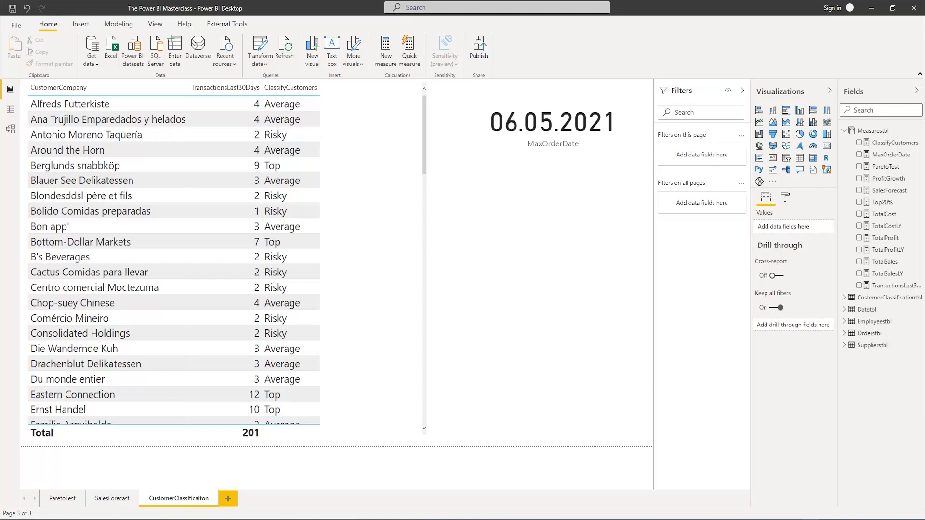
# Add a new report page, start a manually entered table and name its first column Comparison
pyautogui.click(228, 499)
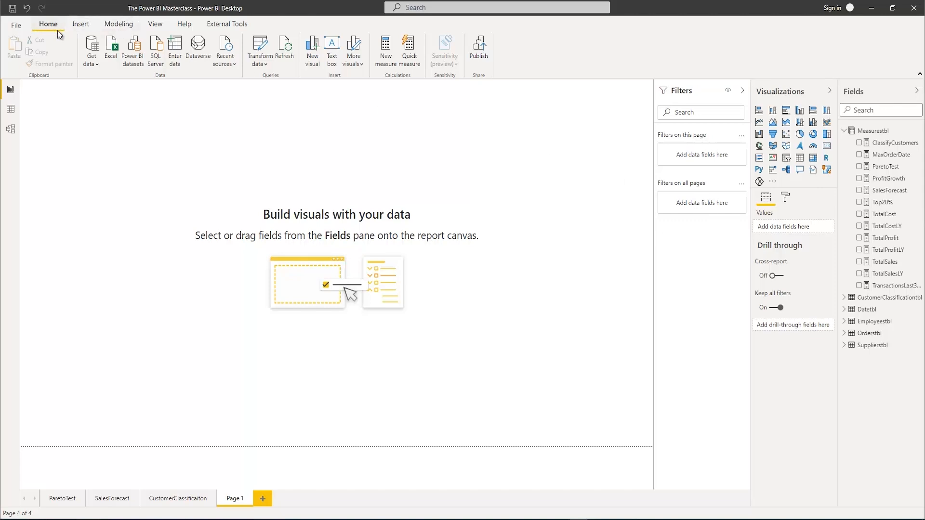
pyautogui.click(179, 54)
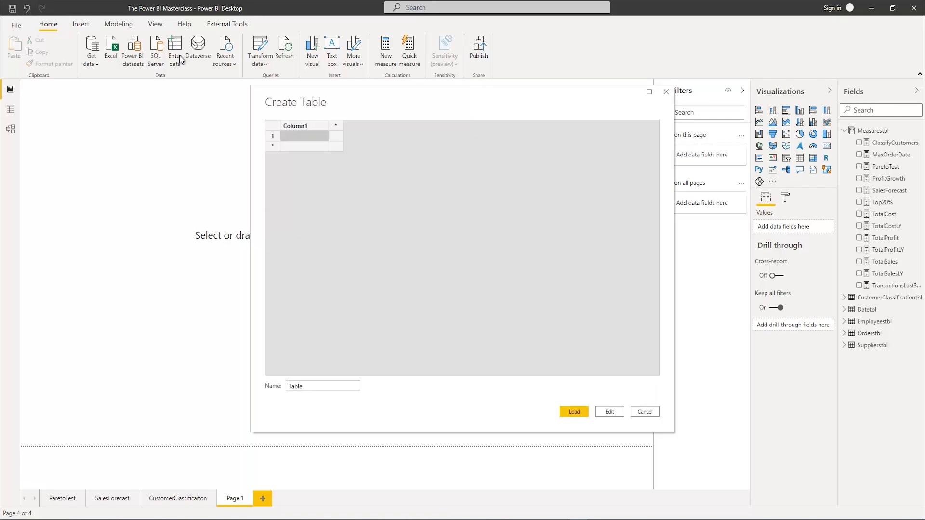
pyautogui.doubleClick(296, 125)
pyautogui.write('Compan')
pyautogui.write('ison')
# Fill the three Comparison rows with Total Profit, Total Cost and Total Sales LY
pyautogui.click(294, 135)
pyautogui.doubleClick(302, 136)
pyautogui.write('Total Profit')
pyautogui.press('Return')
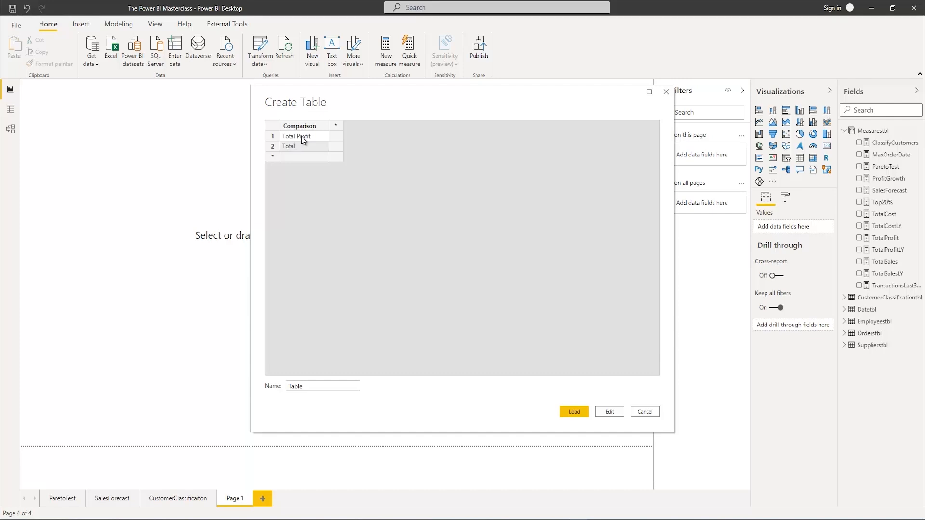
pyautogui.write('Total Cost')
pyautogui.click(303, 161)
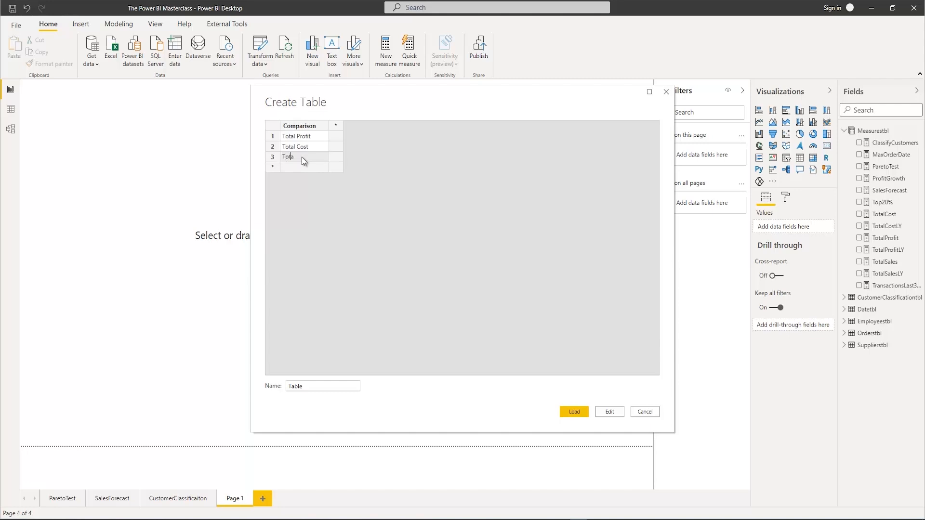
pyautogui.write('Total Sales LY')
# Add a second column named Sorting and number its three rows 1, 2 and 3
pyautogui.click(335, 127)
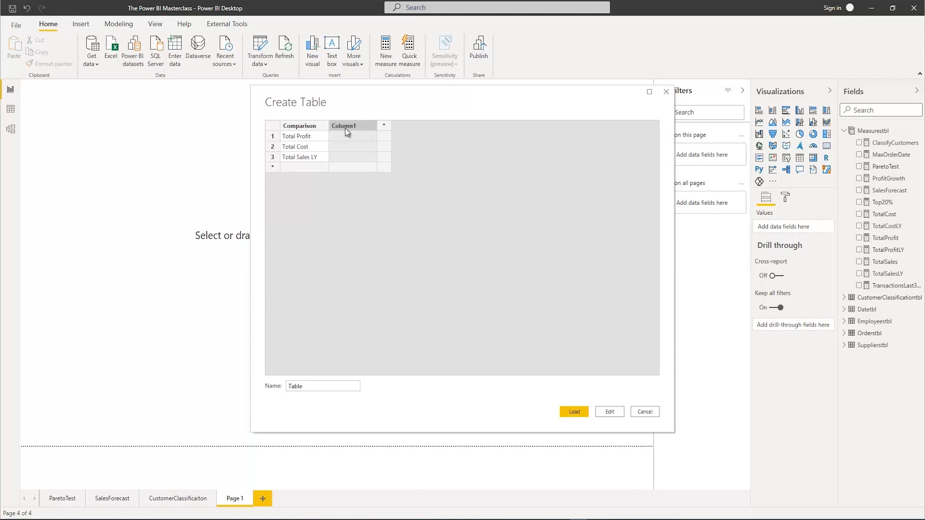
pyautogui.doubleClick(345, 128)
pyautogui.click(346, 137)
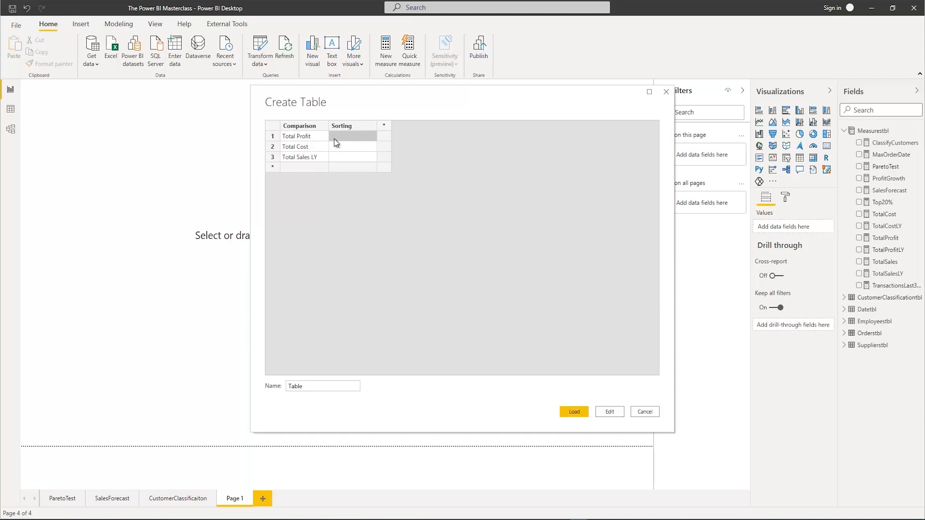
pyautogui.write('1')
pyautogui.press('Return')
pyautogui.write('2')
pyautogui.press('Return')
pyautogui.write('3')
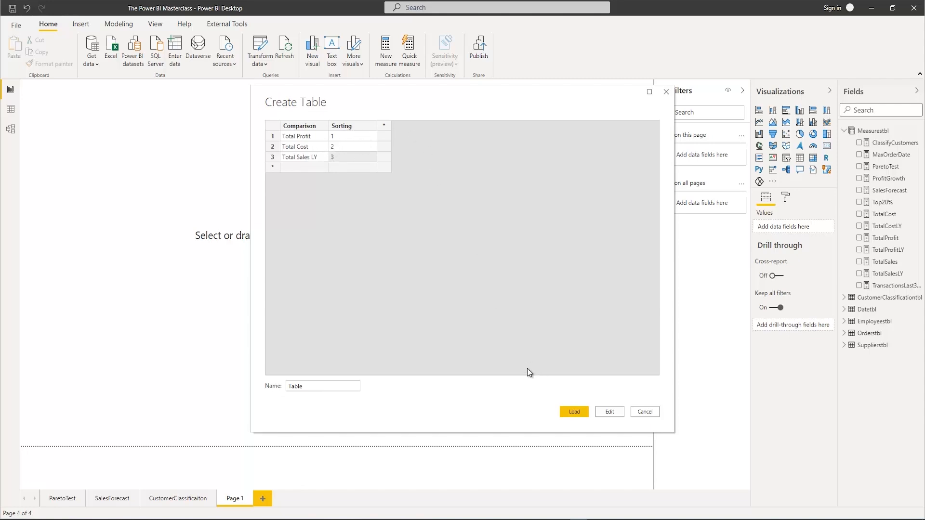
# Name the table MeasureComparison and load it into the model
pyautogui.doubleClick(321, 384)
pyautogui.write('MeasureComparison')
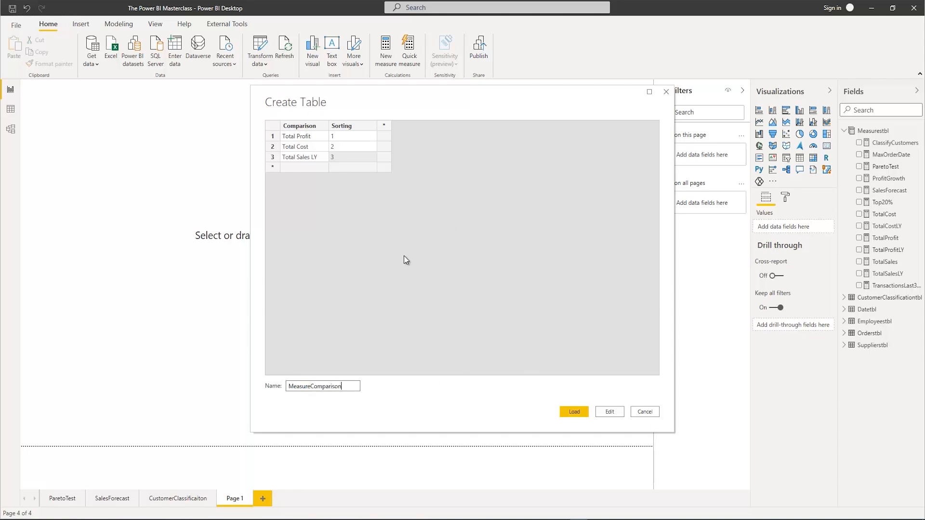
pyautogui.click(574, 412)
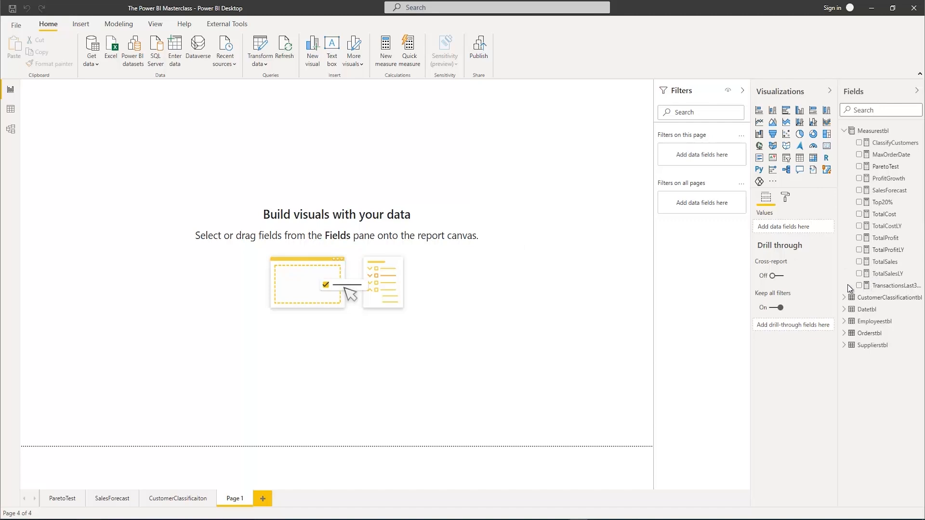
# Check the loaded rows of the MeasureComparison table in the data view and return to the report page
pyautogui.click(845, 132)
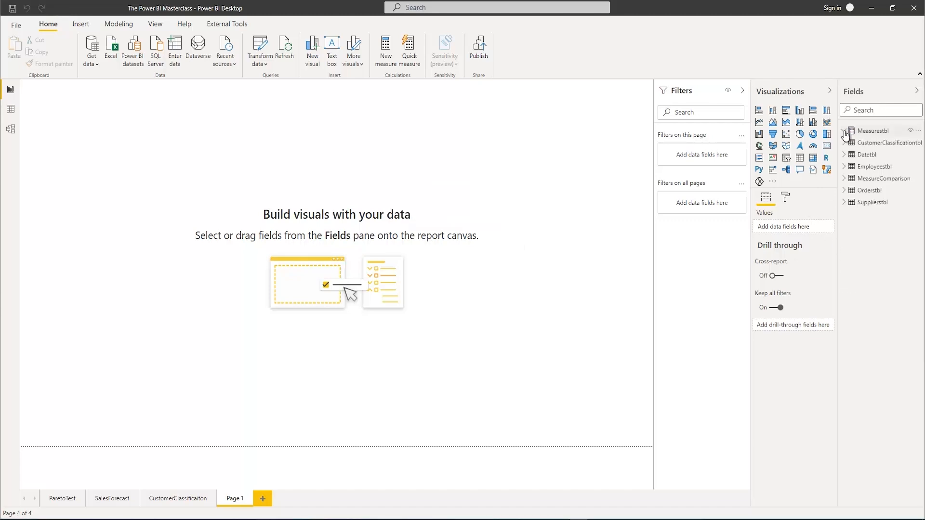
pyautogui.click(867, 179)
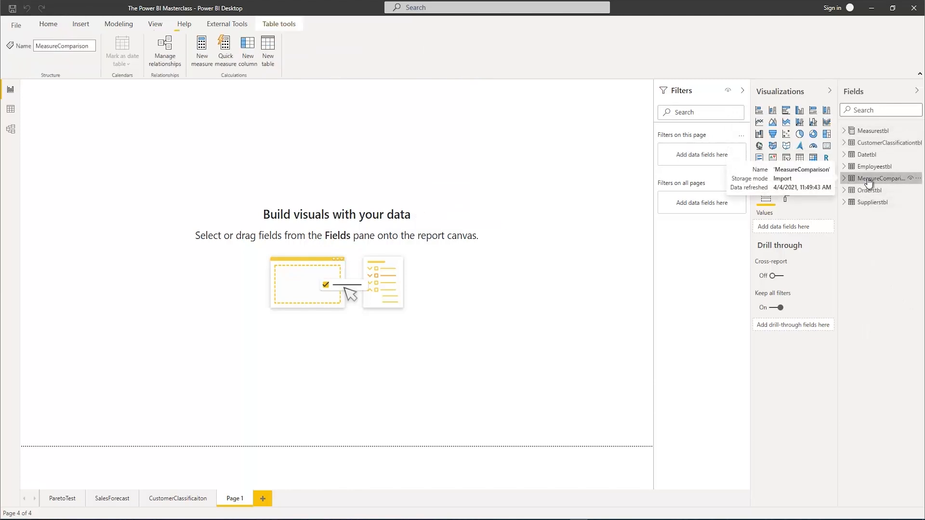
pyautogui.click(11, 110)
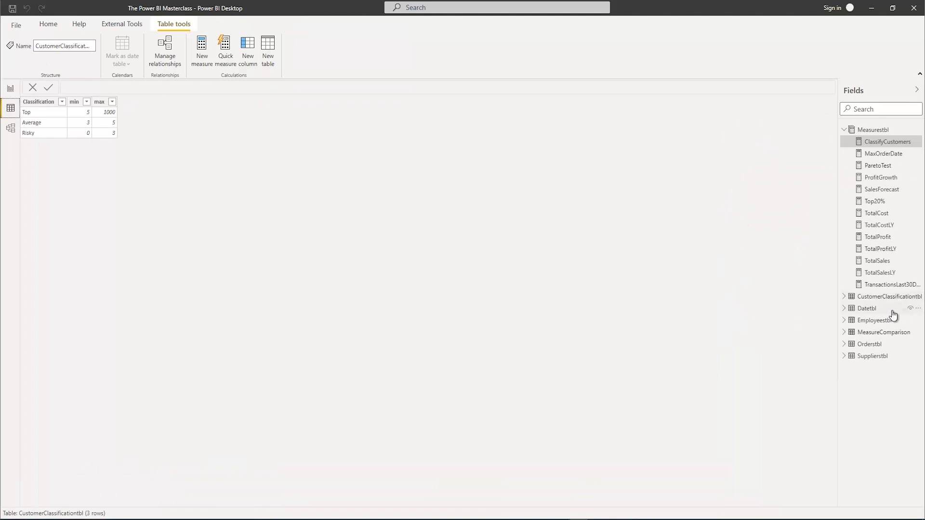
pyautogui.click(880, 332)
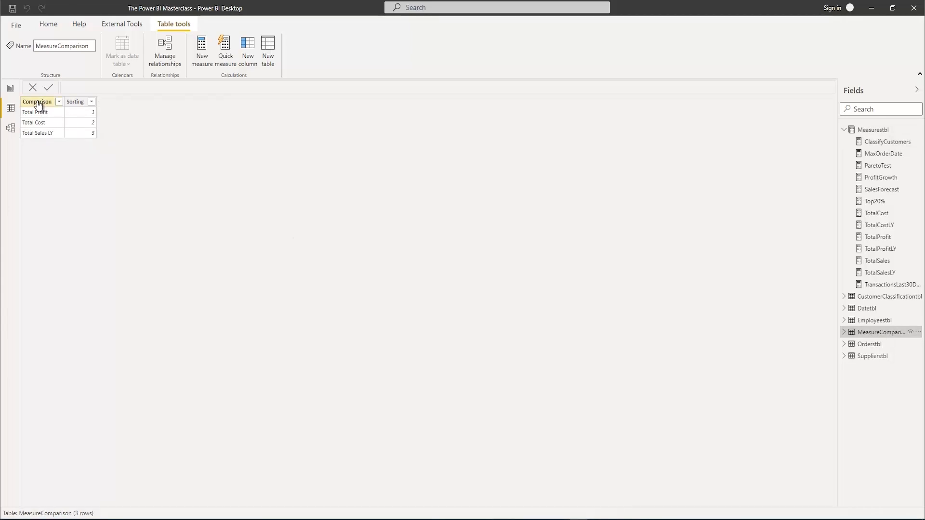
pyautogui.click(9, 90)
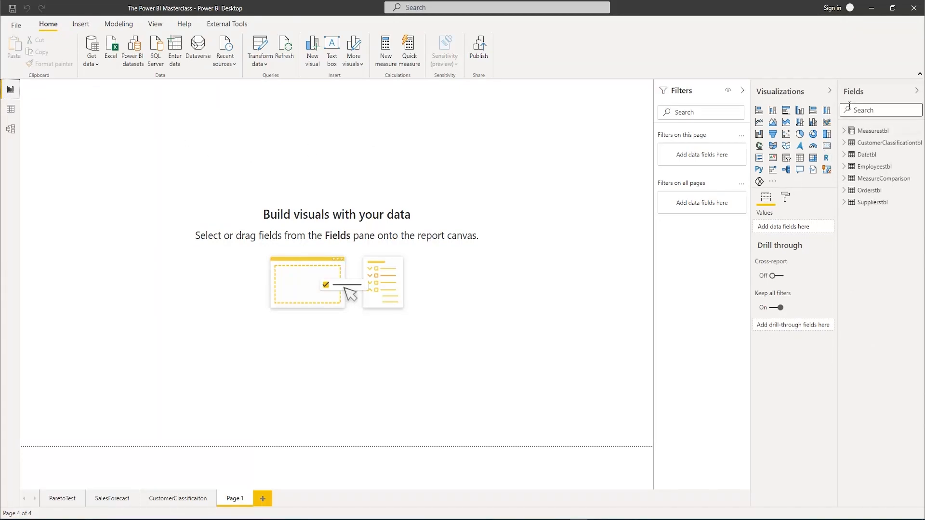
# Create a new measure in Measurestbl named SelectedMeasure
pyautogui.rightClick(866, 131)
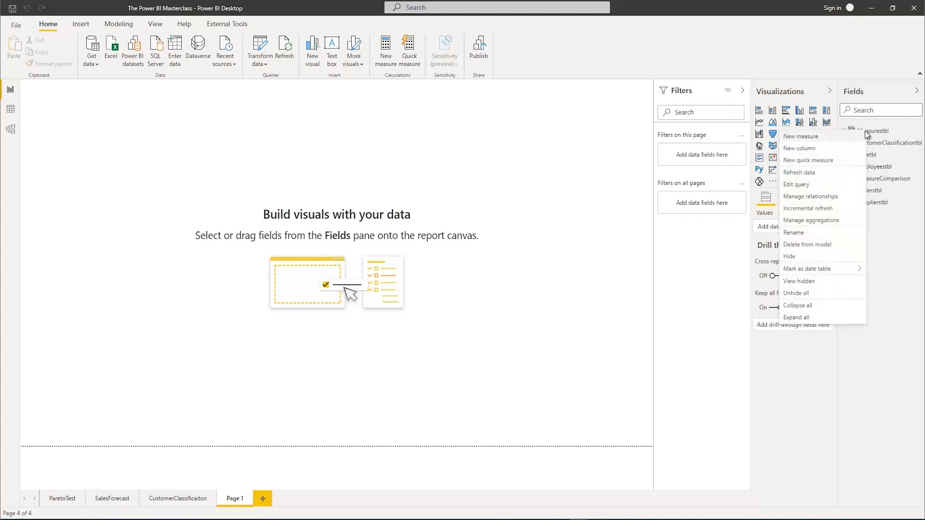
pyautogui.click(820, 139)
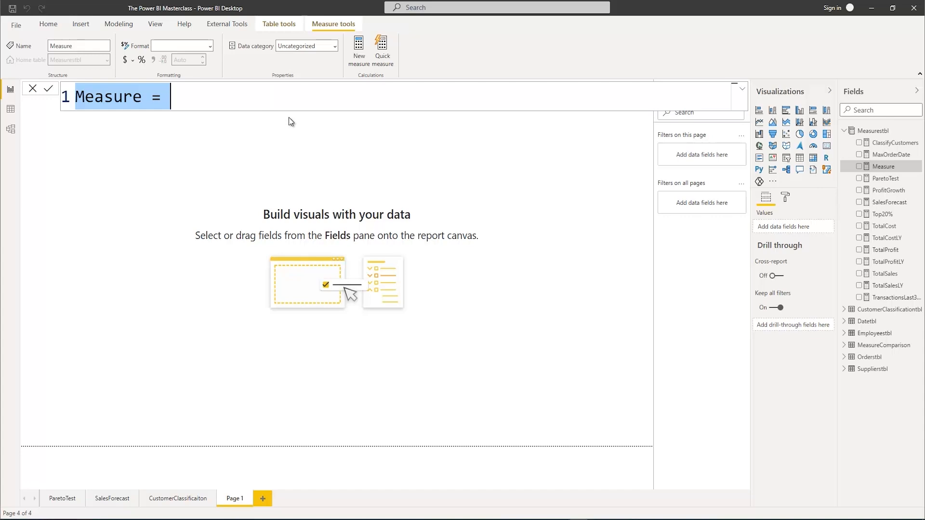
pyautogui.write('Selected')
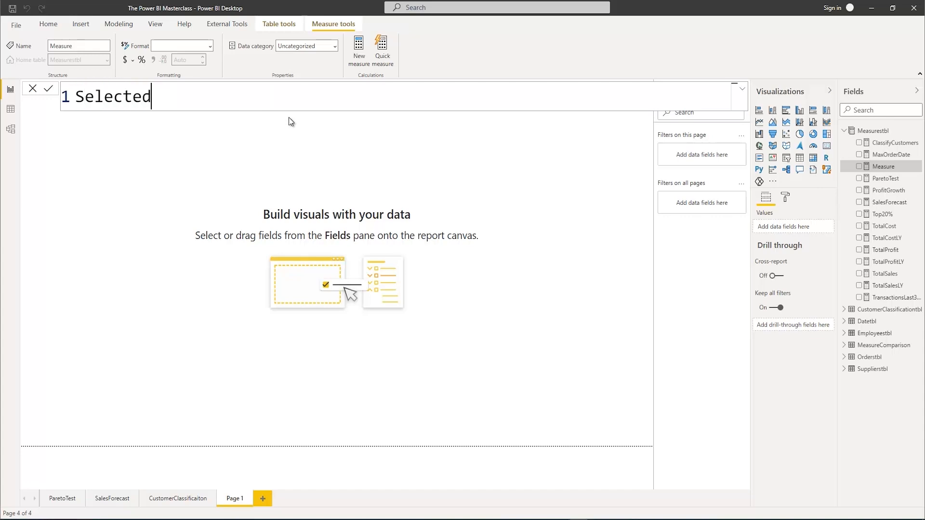
pyautogui.write('Measure = ')
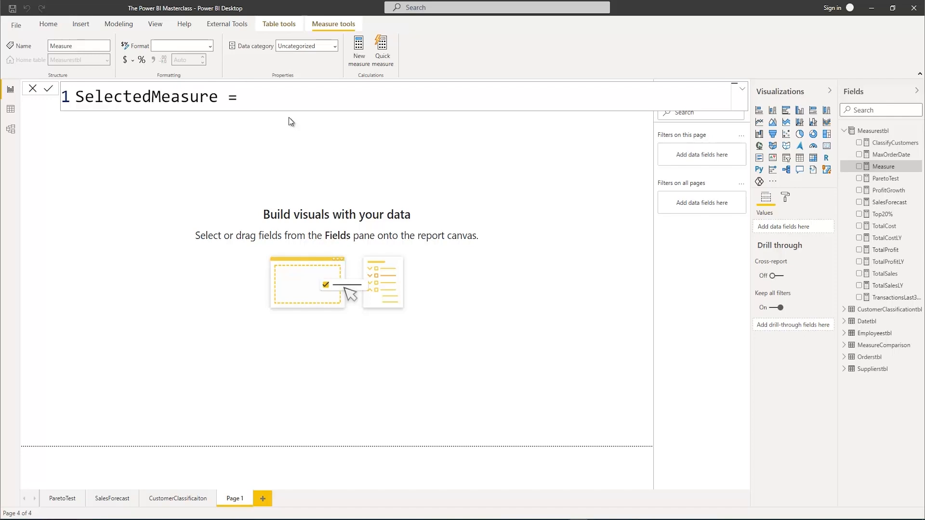
pyautogui.write('Sele')
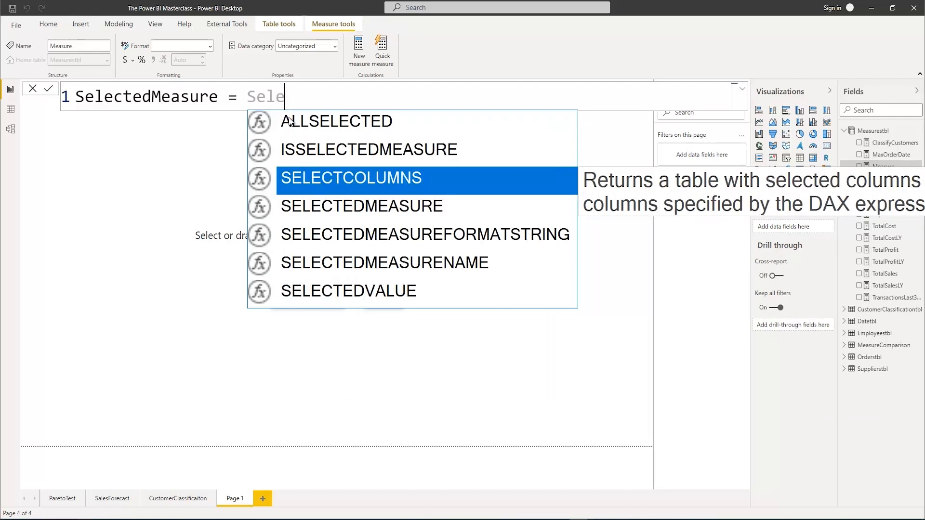
# Define SelectedMeasure as SELECTEDVALUE(MeasureComparison[Comparison]) and commit the formula
pyautogui.press('Down')
pyautogui.press('Down')
pyautogui.press('Down')
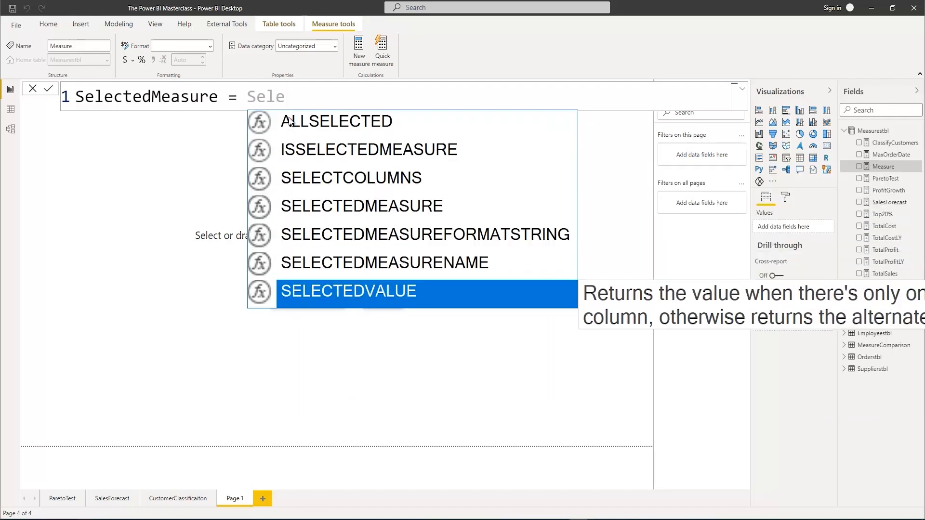
pyautogui.press('Tab')
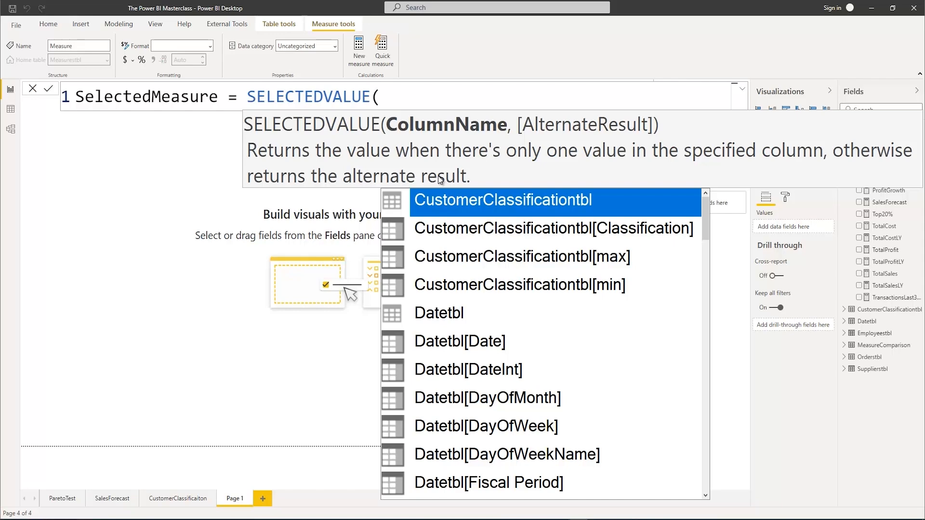
pyautogui.write('mea')
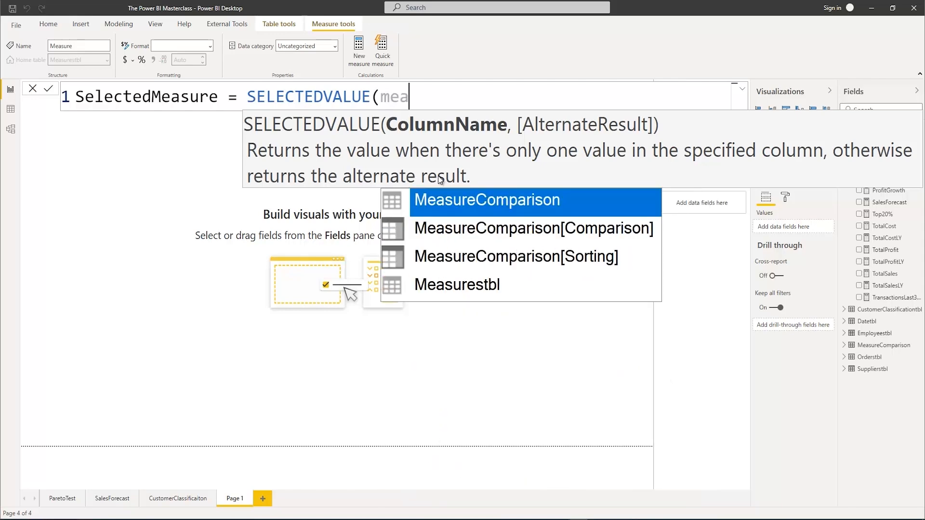
pyautogui.press('Down')
pyautogui.press('Tab')
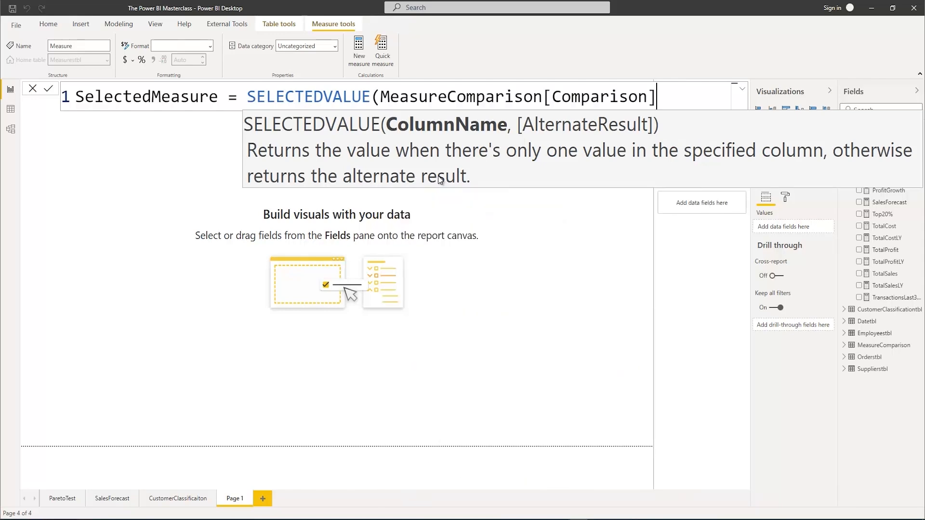
pyautogui.write(')')
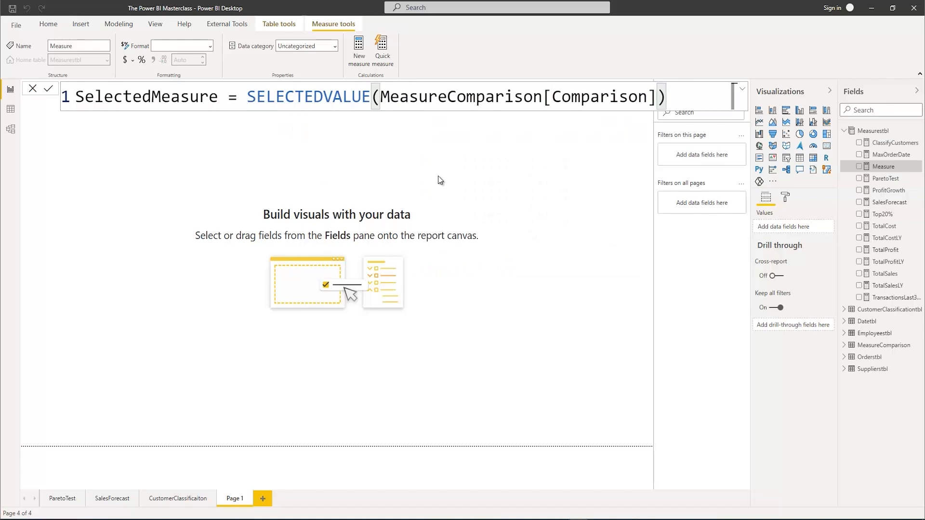
pyautogui.press('Return')
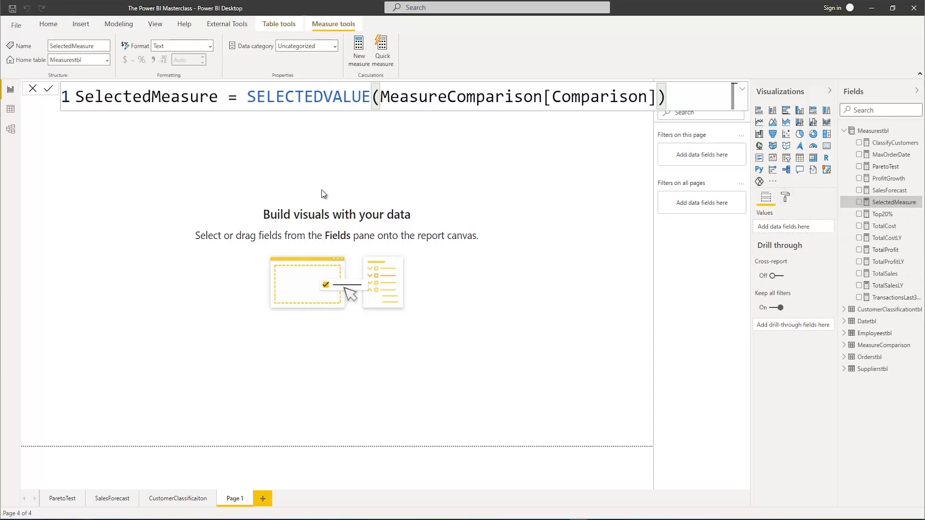
# Show the SelectedMeasure measure in a card visual on the empty report page
pyautogui.click(350, 184)
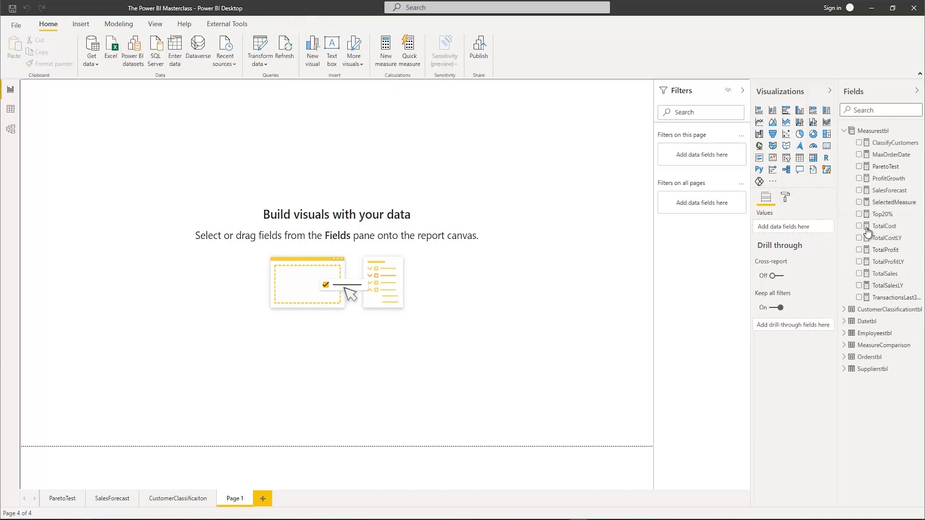
pyautogui.click(859, 202)
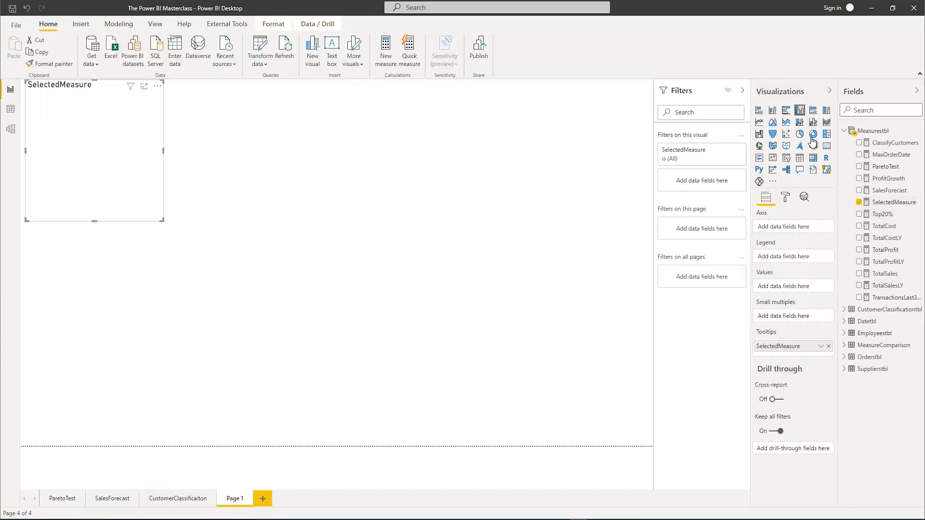
pyautogui.click(826, 147)
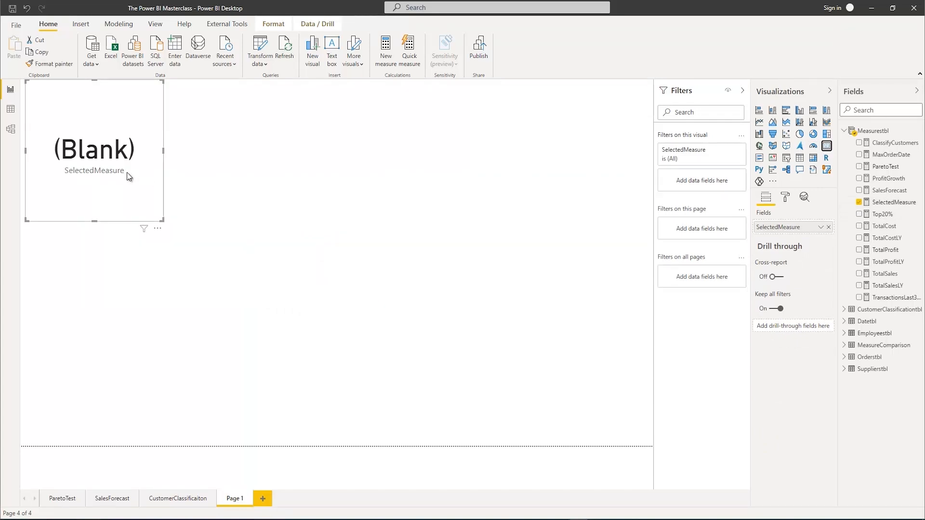
# Reopen the SelectedMeasure formula and add "select only one" as the alternate result of SELECTEDVALUE
pyautogui.click(895, 204)
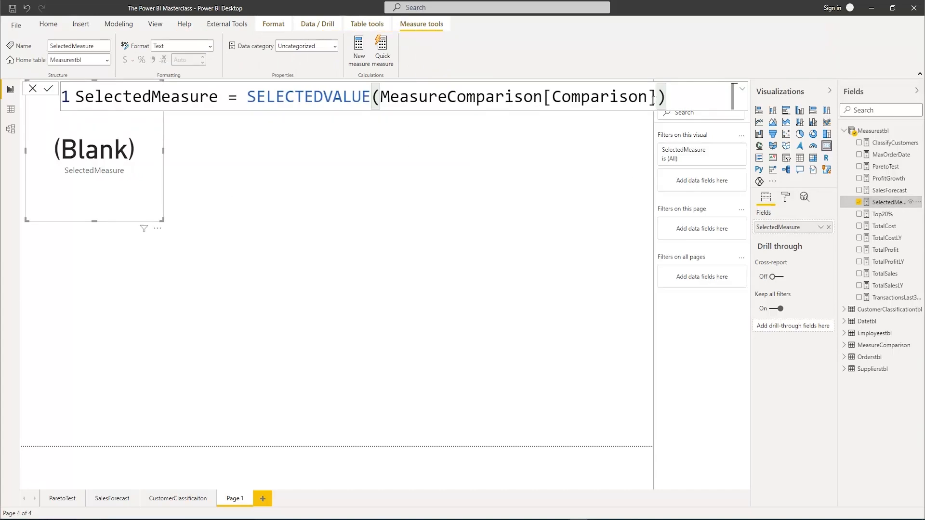
pyautogui.write(',"s')
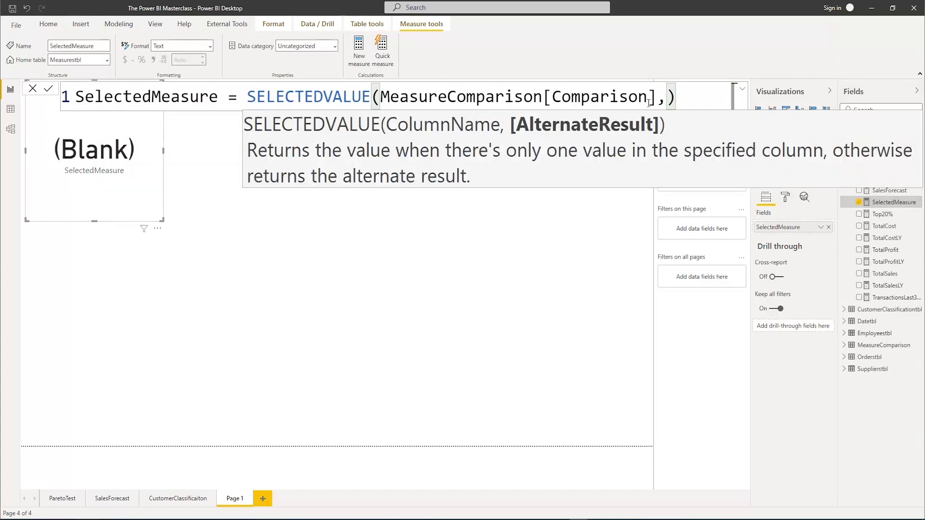
pyautogui.write('elected')
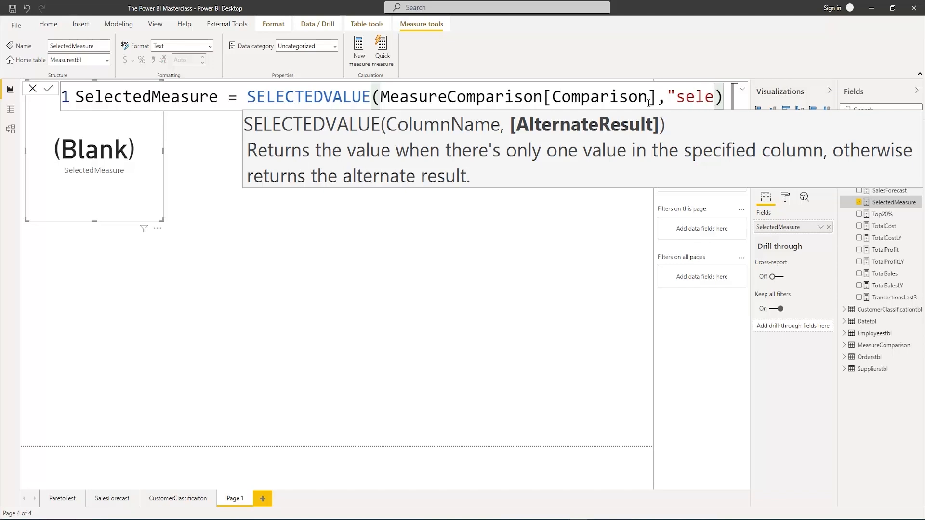
pyautogui.press('BackSpace')
pyautogui.press('BackSpace')
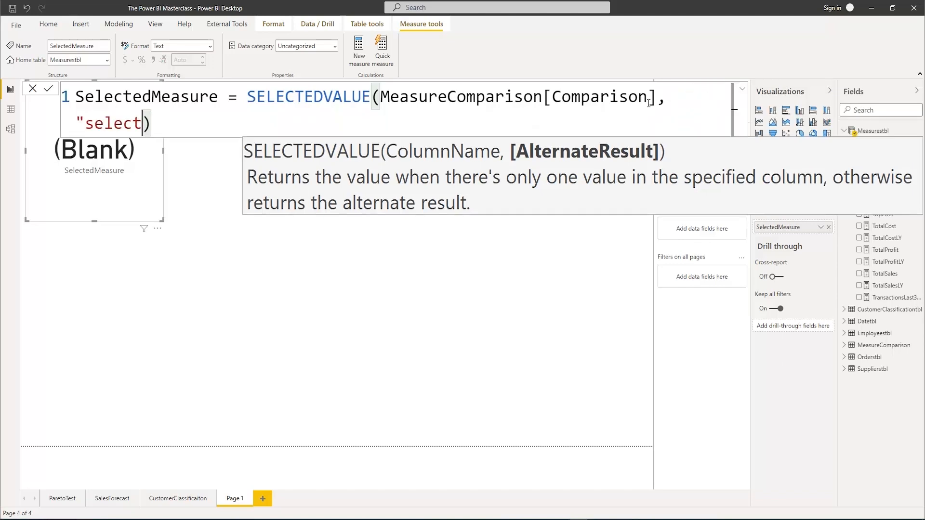
pyautogui.write('only one"')
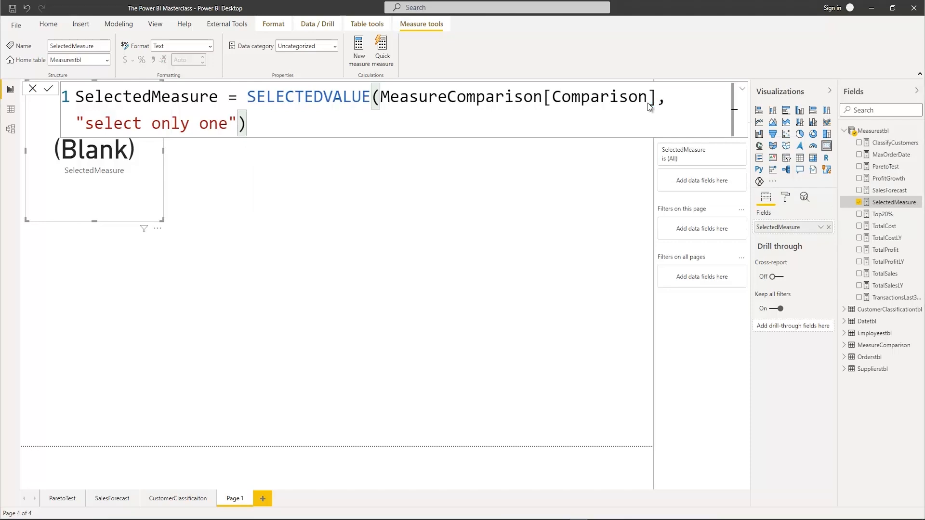
# Commit the SelectedMeasure formula and enlarge its card so the full text fits
pyautogui.press('Return')
pyautogui.moveTo(161, 220); pyautogui.dragTo(242, 235)
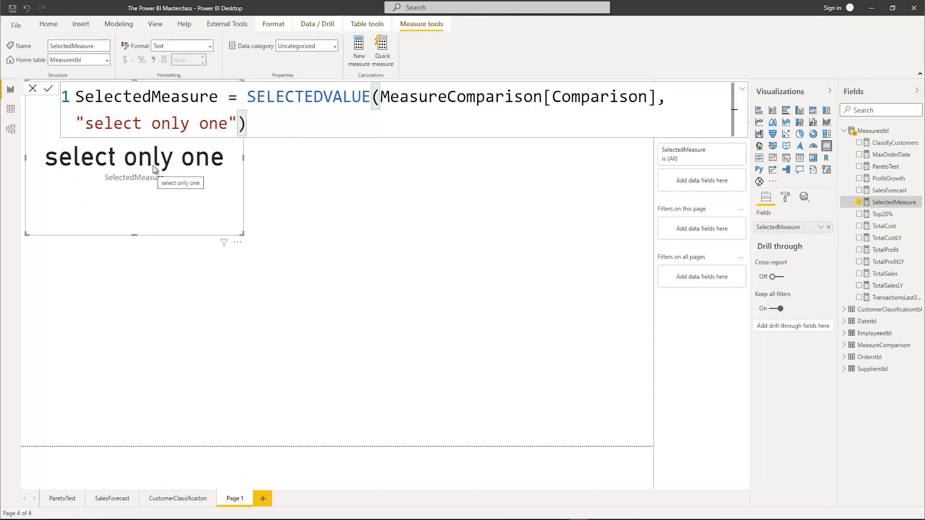
pyautogui.click(428, 145)
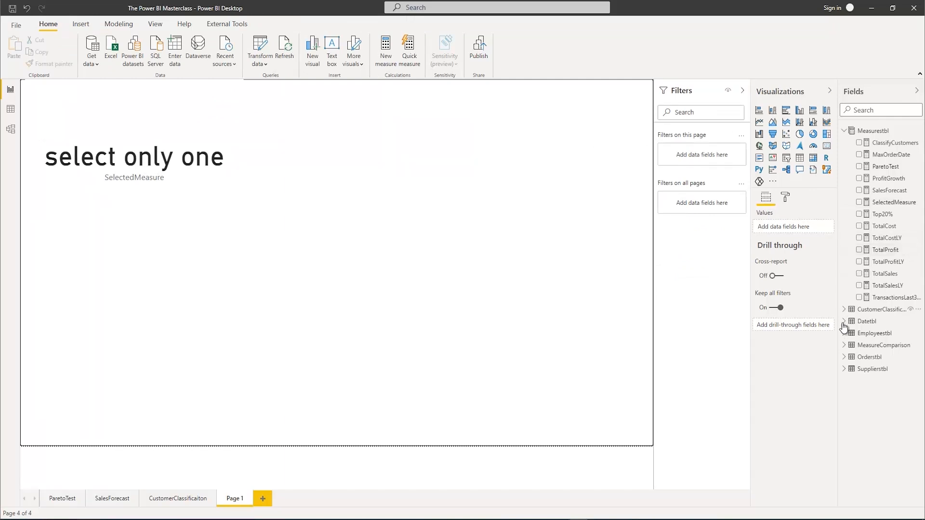
# Add a slicer to the report page based on the Comparison field of the MeasureComparison table
pyautogui.click(844, 346)
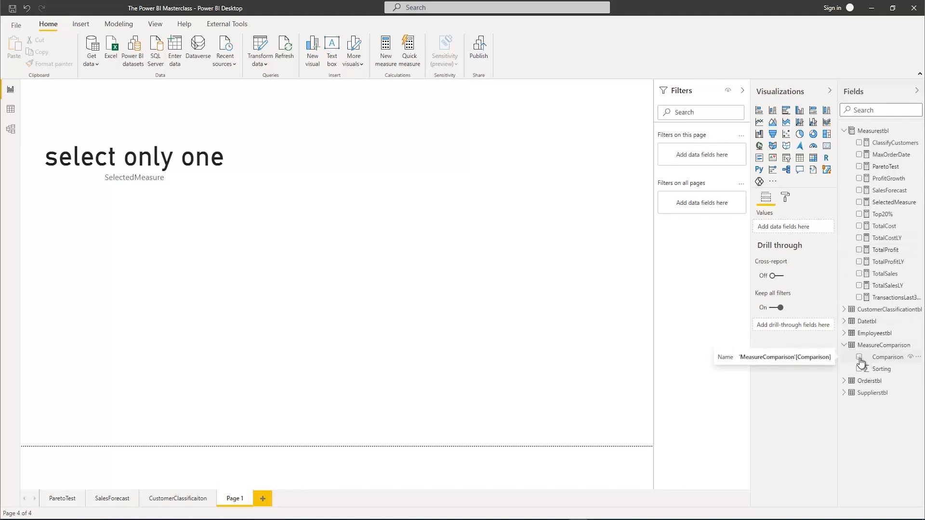
pyautogui.click(860, 360)
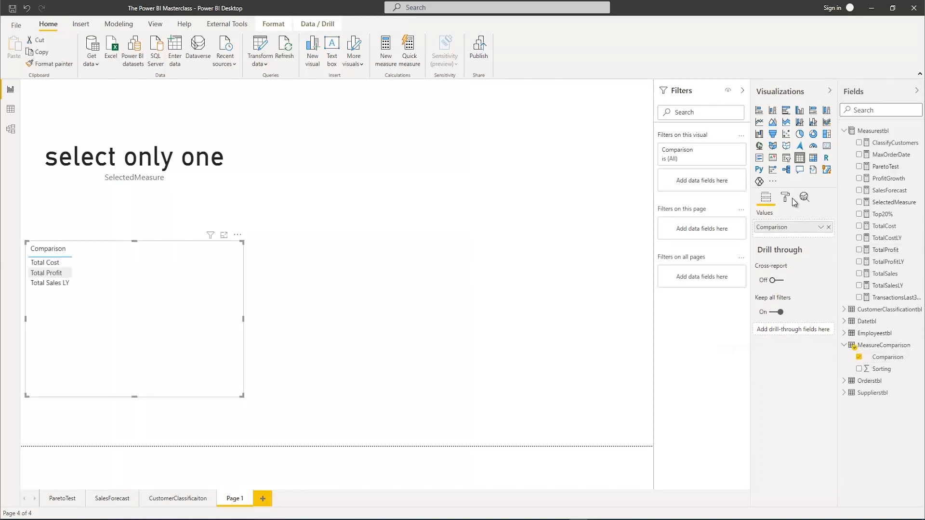
pyautogui.click(786, 158)
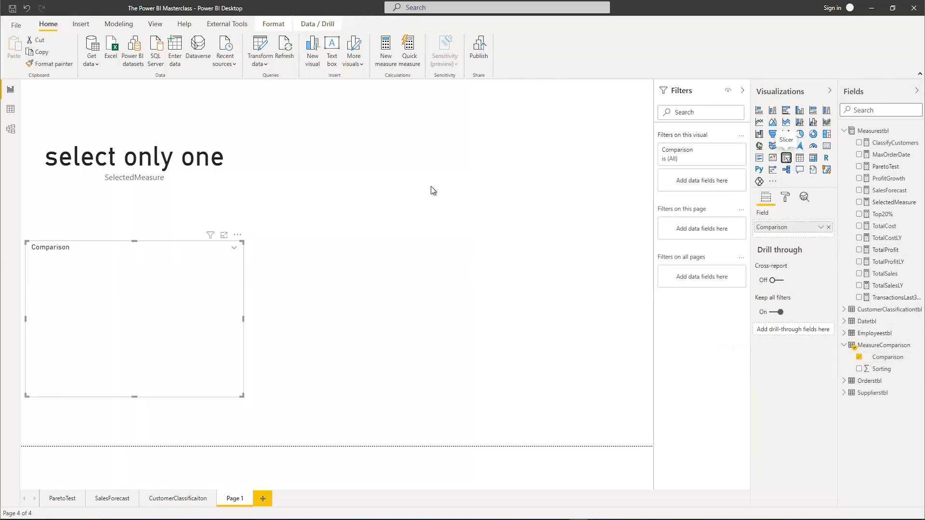
# Set the Comparison slicer's orientation to Horizontal and fit it at about 395 by 115 in the page's lower right area
pyautogui.click(788, 200)
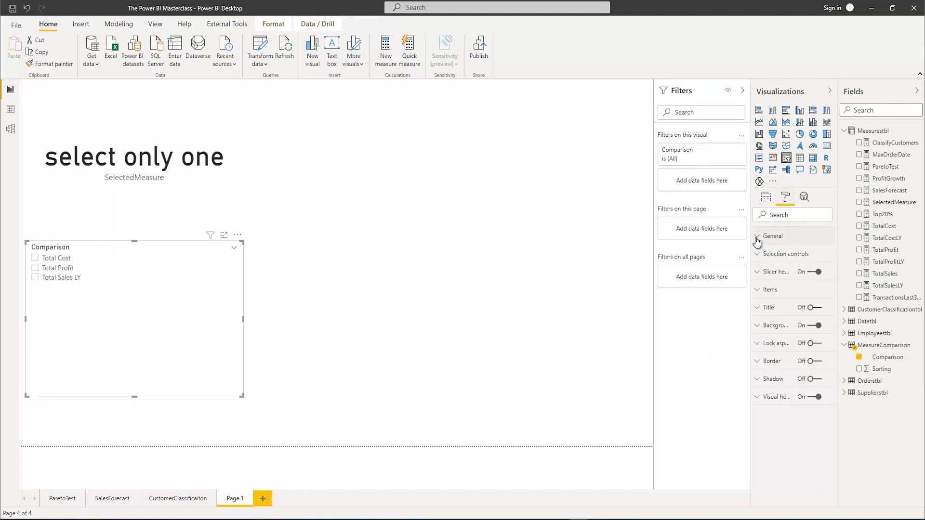
pyautogui.click(757, 236)
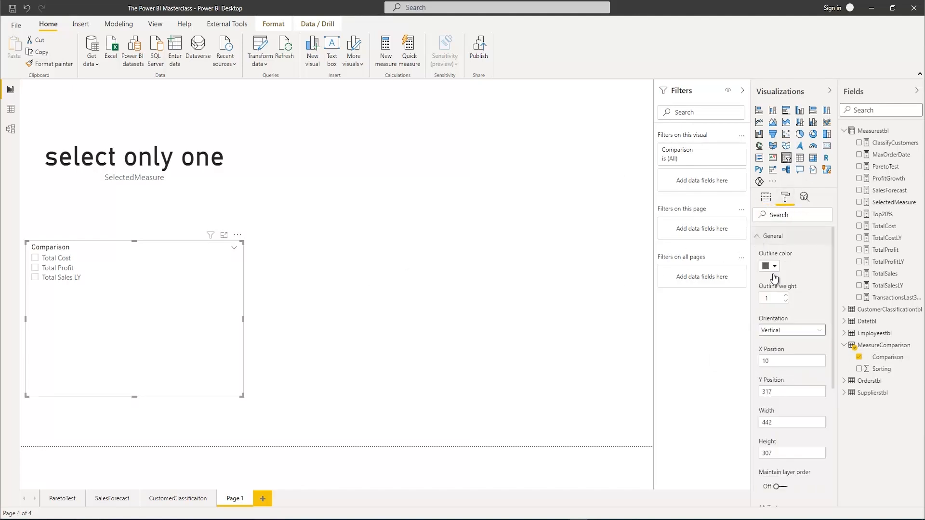
pyautogui.click(802, 331)
pyautogui.click(782, 354)
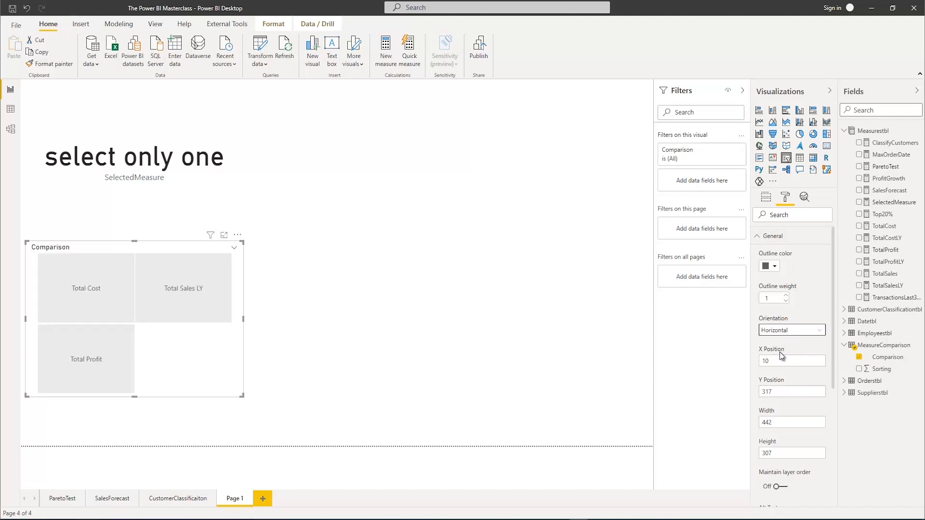
pyautogui.moveTo(242, 395); pyautogui.dragTo(218, 294)
pyautogui.moveTo(149, 247); pyautogui.dragTo(556, 303)
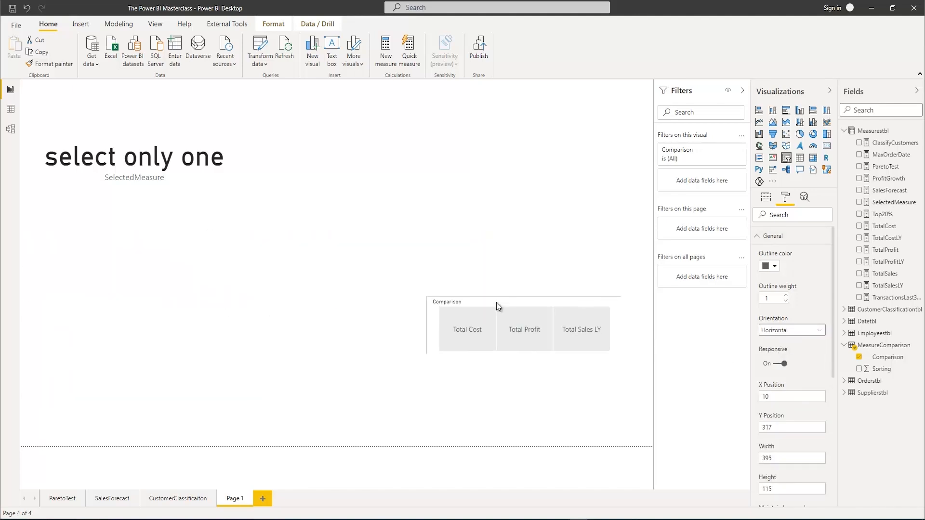
# Turn off the Comparison slicer's header and set its items' text size to 13 pt
pyautogui.click(766, 236)
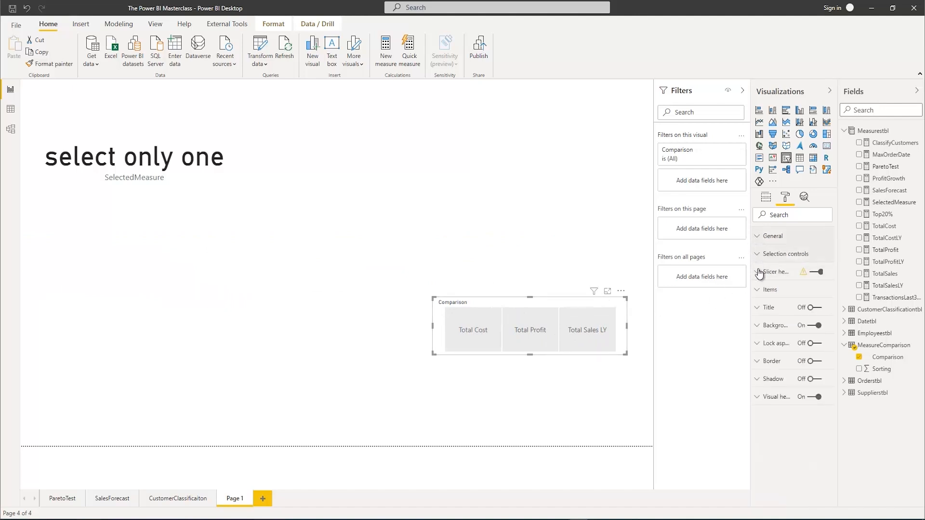
pyautogui.click(816, 271)
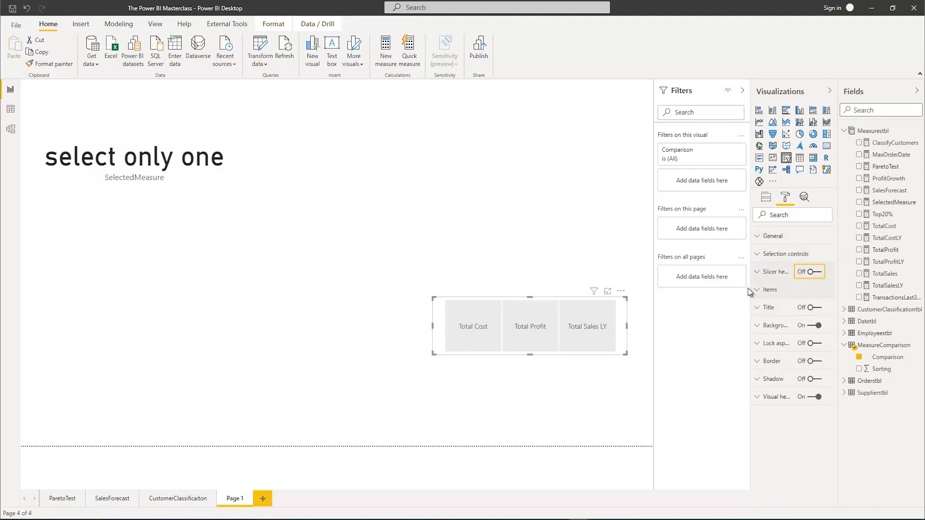
pyautogui.click(766, 289)
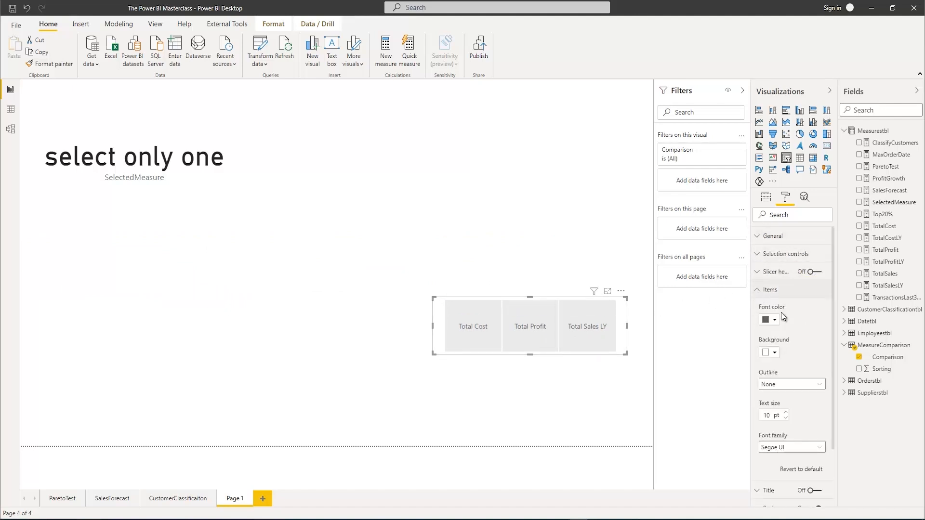
pyautogui.click(784, 412)
pyautogui.click(784, 412)
pyautogui.click(784, 412)
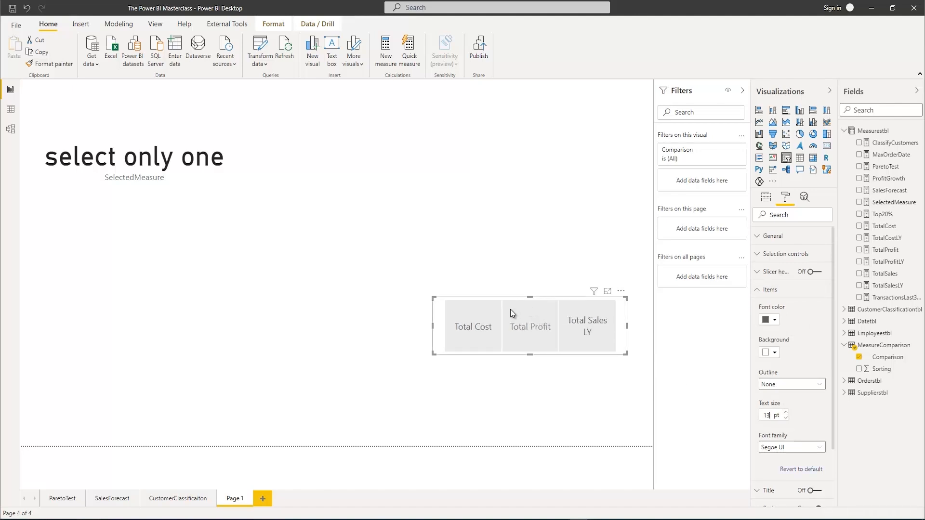
# Test the card against the slicer by selecting Total Cost and Total Profit, and clear the selection
pyautogui.click(477, 325)
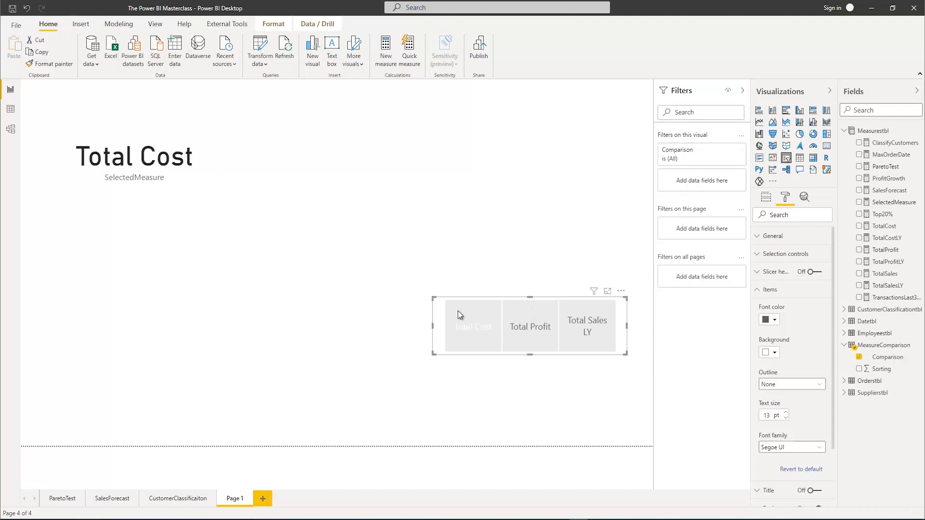
pyautogui.click(538, 343)
pyautogui.click(536, 336)
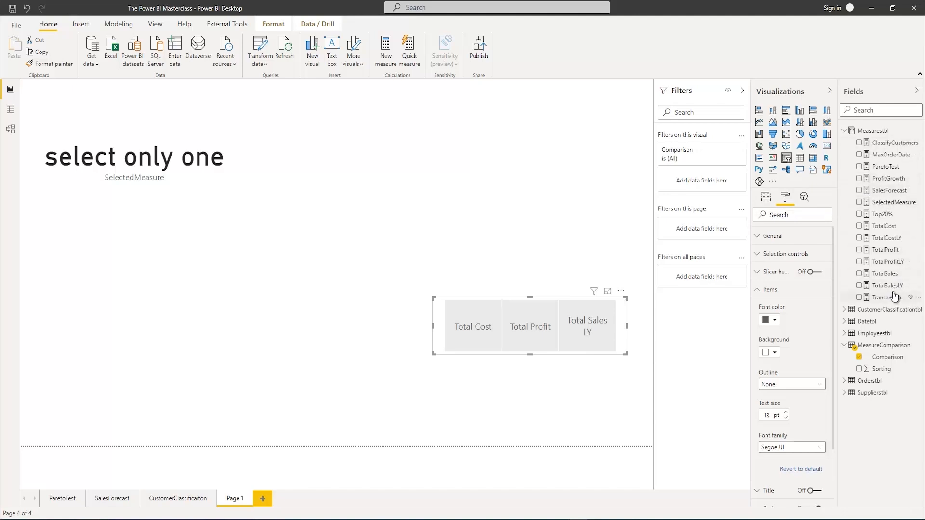
pyautogui.click(891, 202)
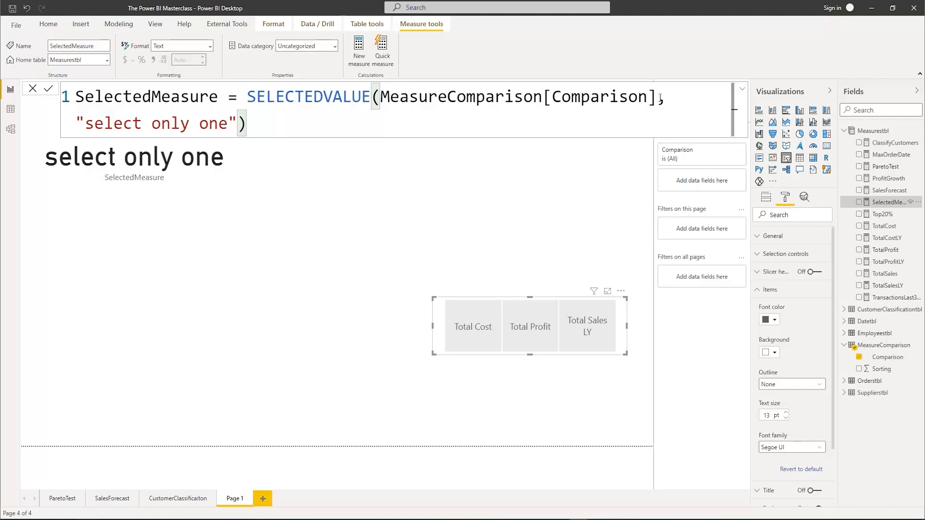
pyautogui.moveTo(255, 127); pyautogui.dragTo(92, 89)
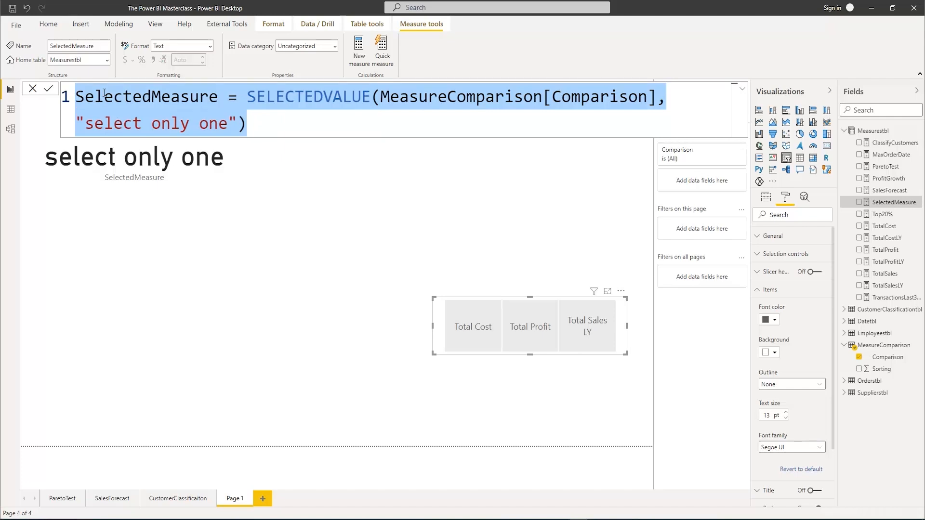
pyautogui.press('Escape')
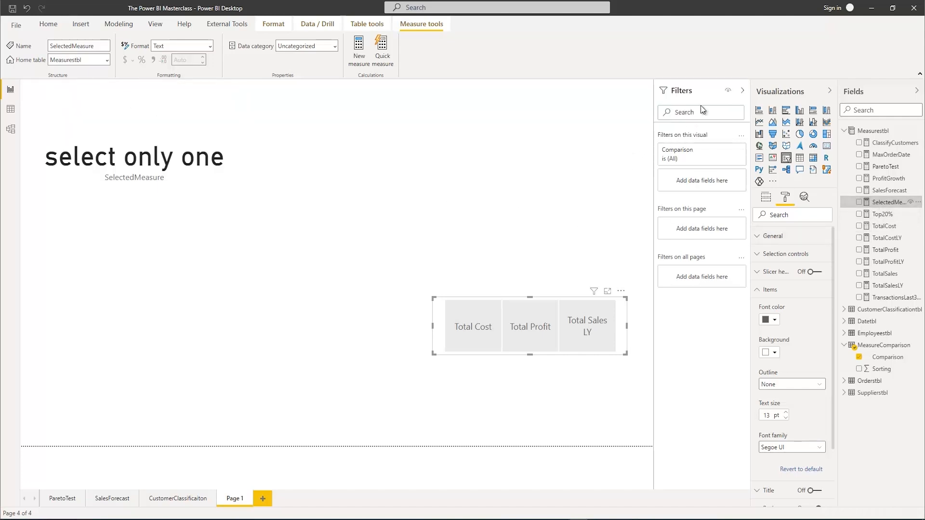
pyautogui.click(883, 213)
# Reopen the SelectedMeasure formula and move the SELECTEDVALUE expression onto a second line
pyautogui.click(886, 202)
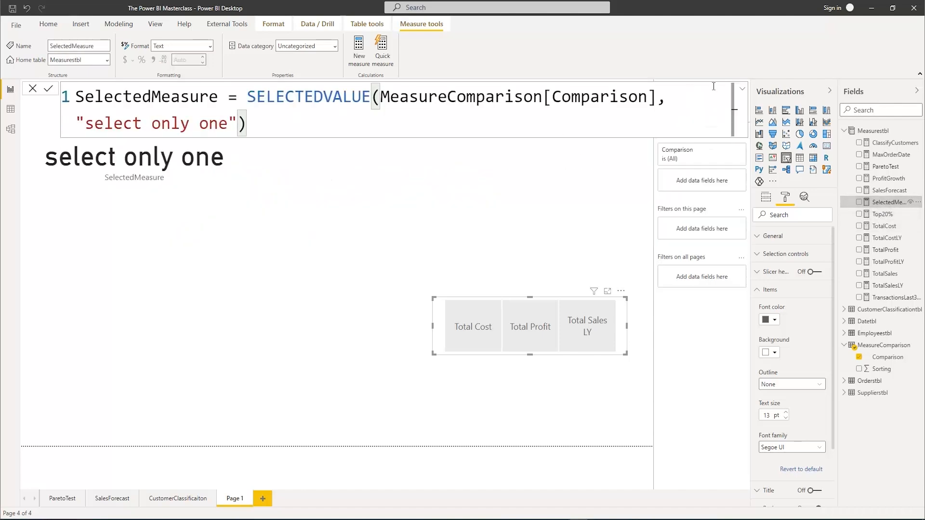
pyautogui.click(742, 89)
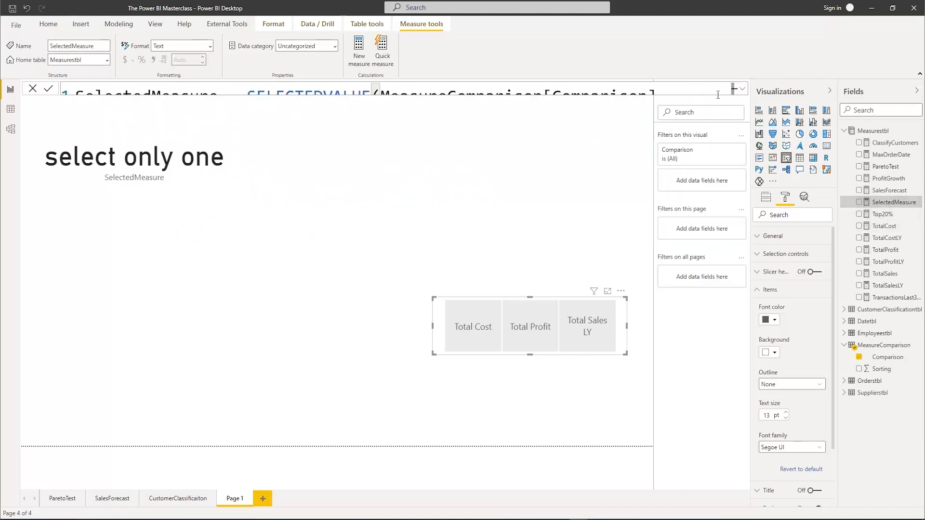
pyautogui.click(742, 89)
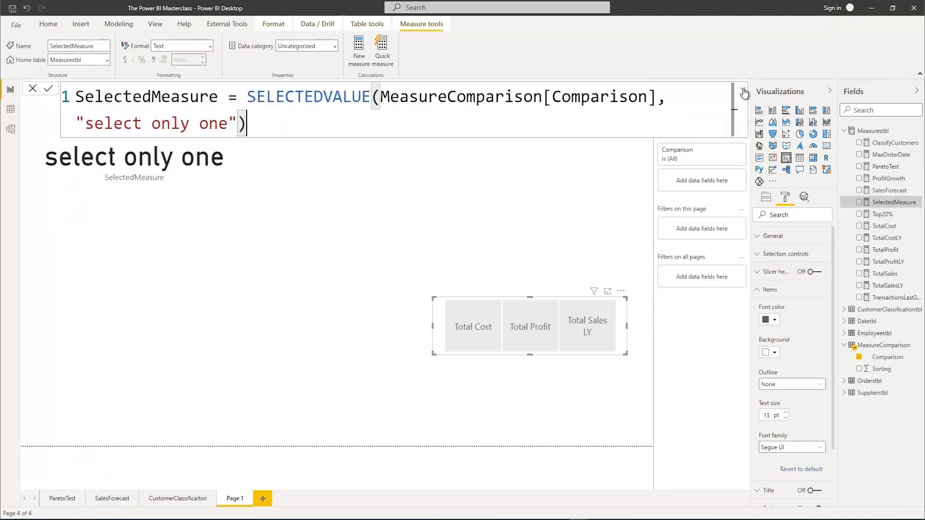
pyautogui.click(240, 97)
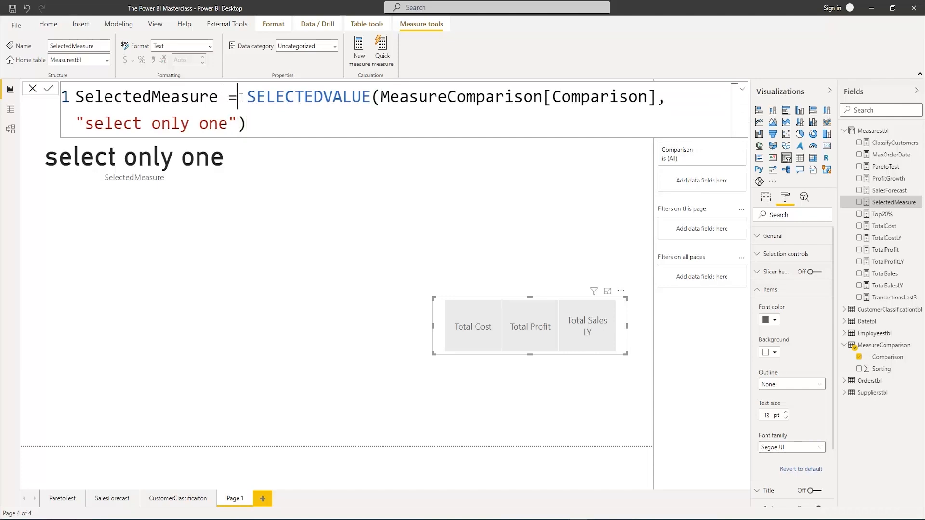
pyautogui.hotkey('shift', 'Return')
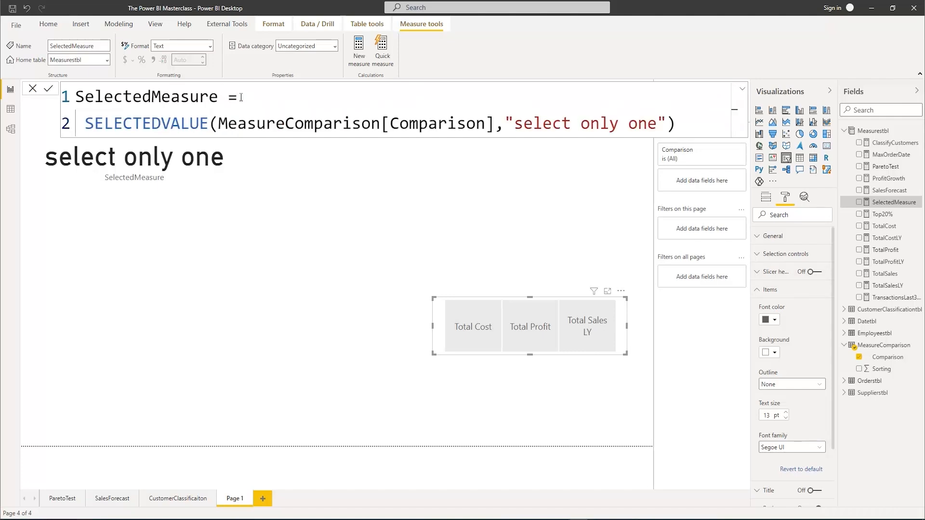
# Assign the SELECTEDVALUE expression to a variable named _Selected with VAR
pyautogui.write('VAR')
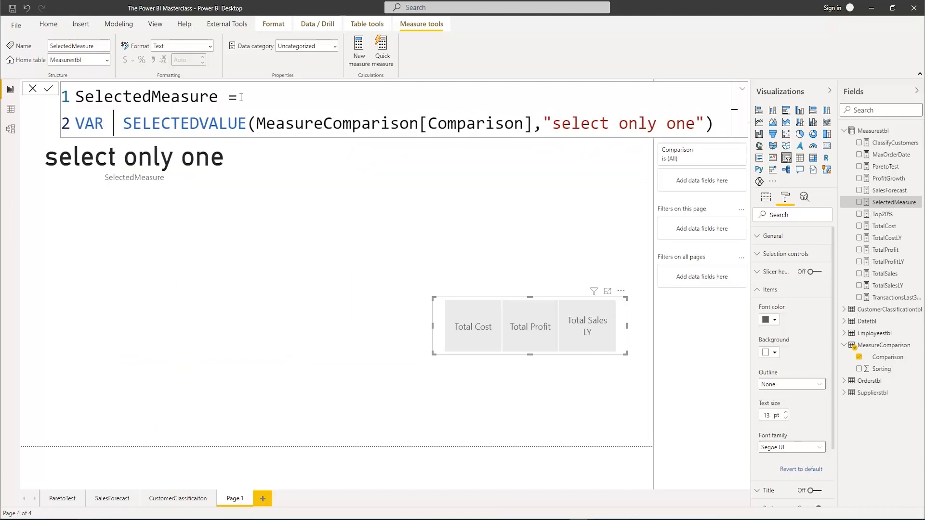
pyautogui.write(' _select')
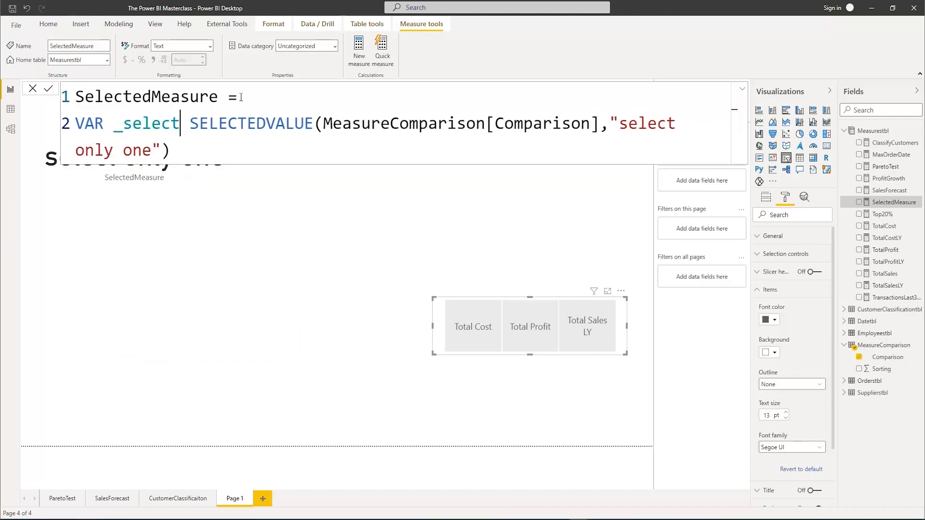
pyautogui.write('ed')
pyautogui.press('Left')
pyautogui.press('Left')
pyautogui.press('Left')
pyautogui.press('Left')
pyautogui.press('Left')
pyautogui.press('Left')
pyautogui.press('Left')
pyautogui.press('BackSpace')
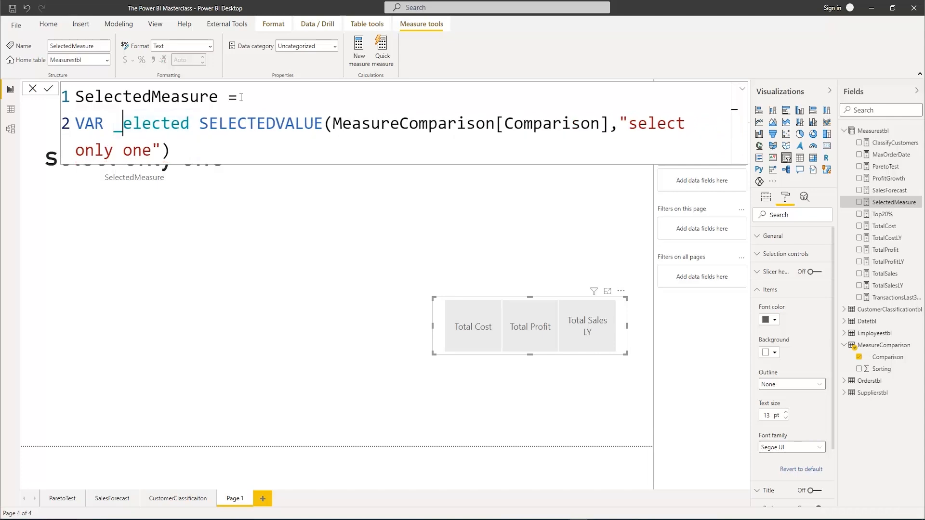
pyautogui.write('S')
pyautogui.press('Right')
pyautogui.press('Right')
pyautogui.press('Right')
pyautogui.press('Right')
pyautogui.press('Right')
pyautogui.press('Right')
pyautogui.press('Right')
pyautogui.press('Right')
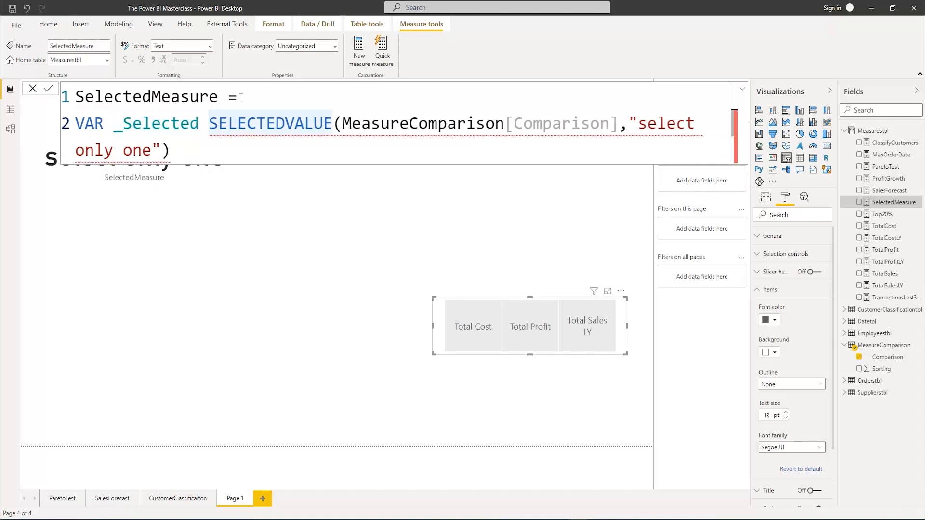
pyautogui.write('=')
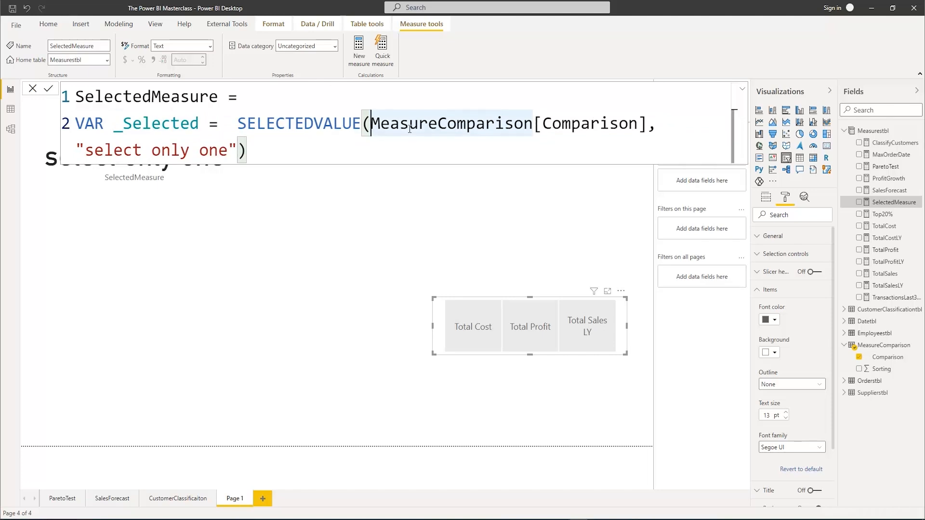
# Break the SELECTEDVALUE arguments onto their own line and add RETURN below the variable, separated by an empty line
pyautogui.hotkey('shift', 'Return')
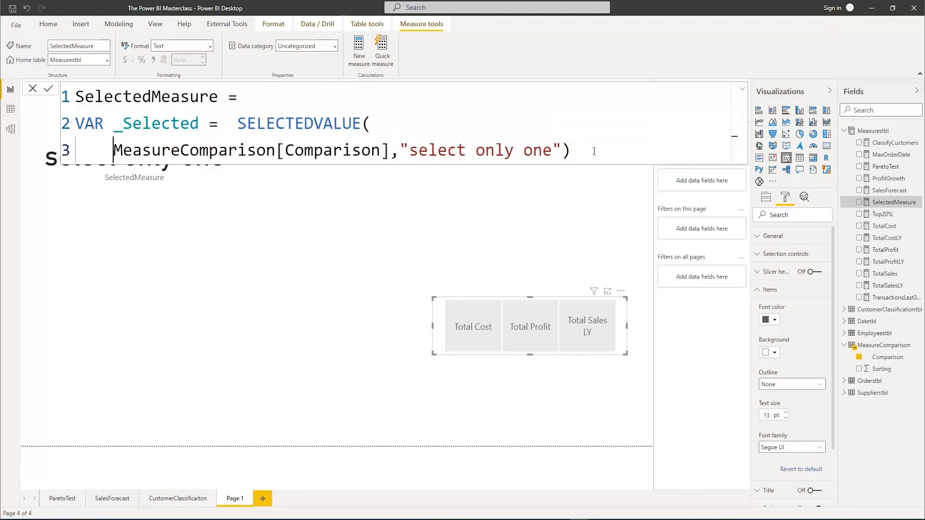
pyautogui.click(572, 153)
pyautogui.hotkey('shift', 'Return')
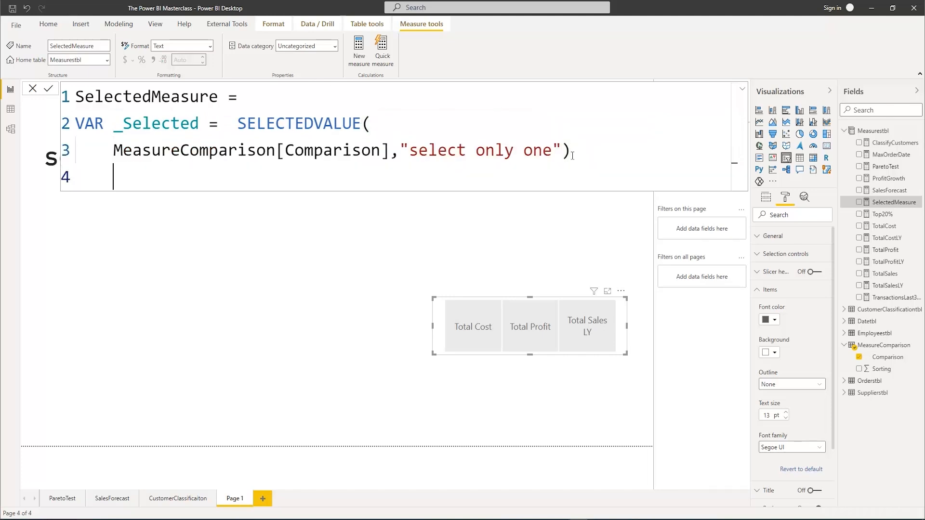
pyautogui.hotkey('shift', 'Return')
pyautogui.press('BackSpace')
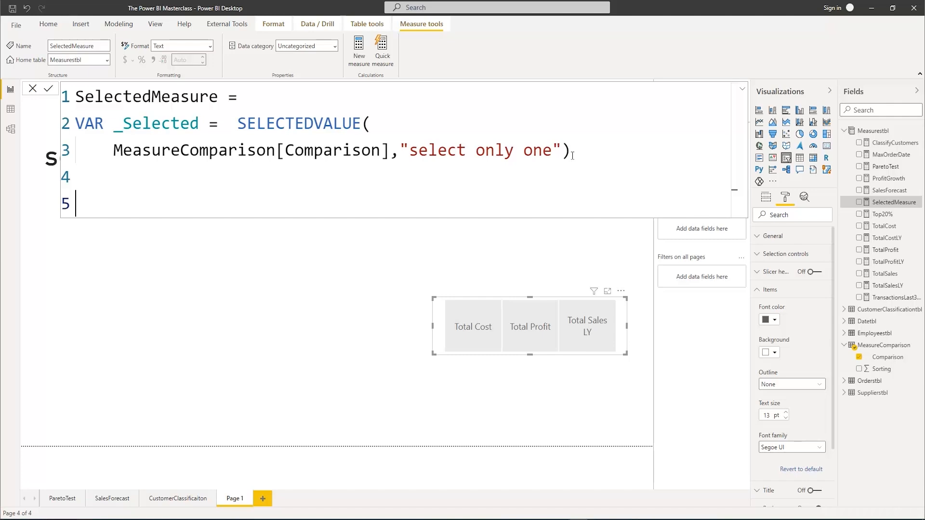
pyautogui.write('RETURN')
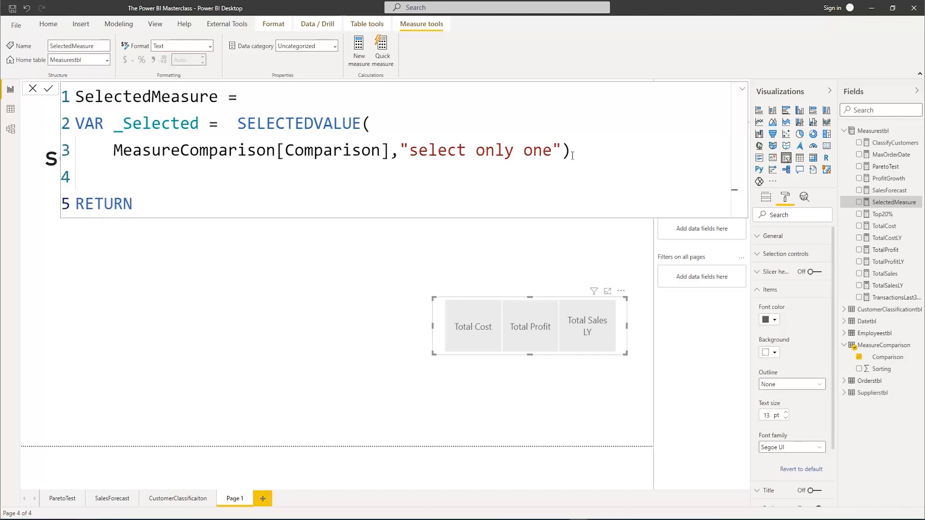
# Start a SWITCH function with True() as its expression on a new line below RETURN
pyautogui.hotkey('shift', 'Return')
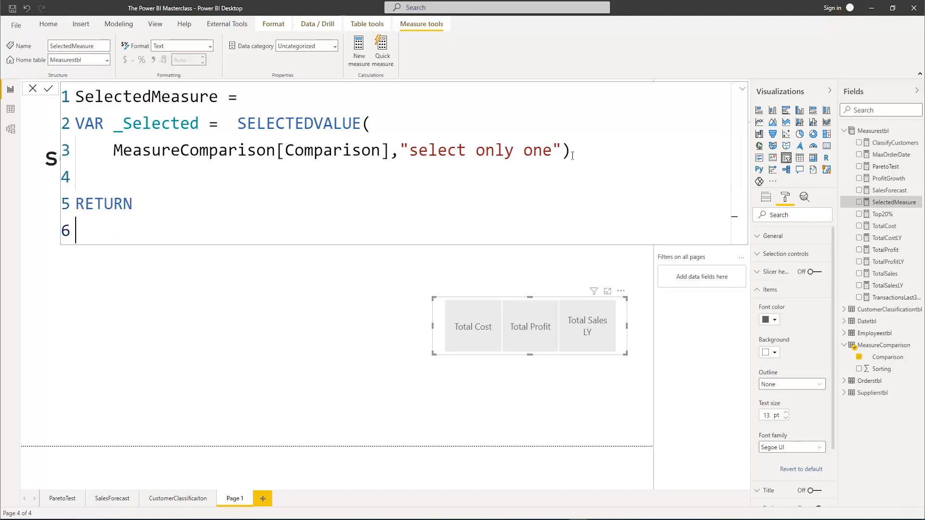
pyautogui.write('SWITCH(')
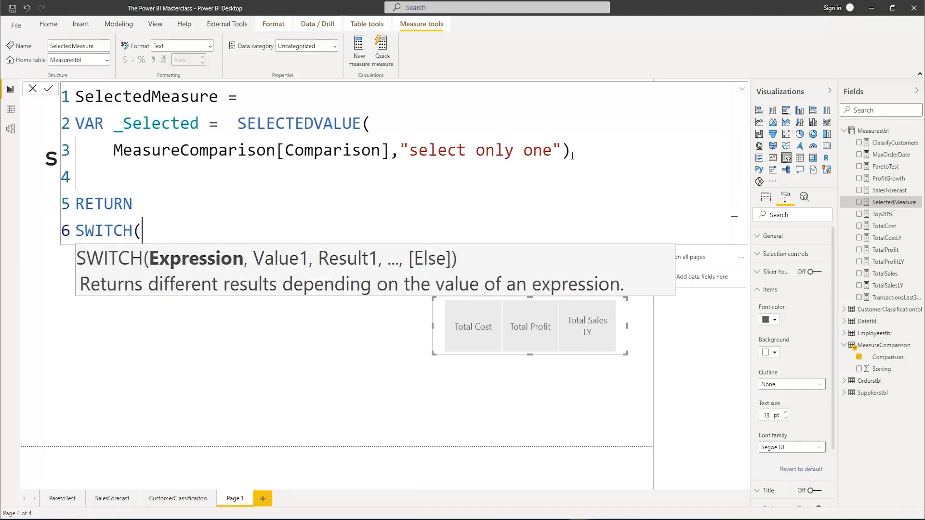
pyautogui.write('T')
pyautogui.write('rue')
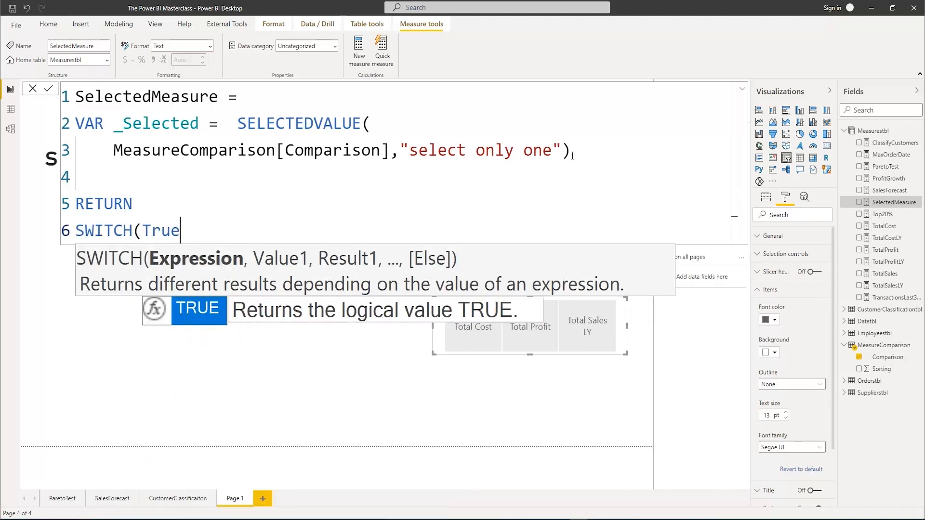
pyautogui.write('(),')
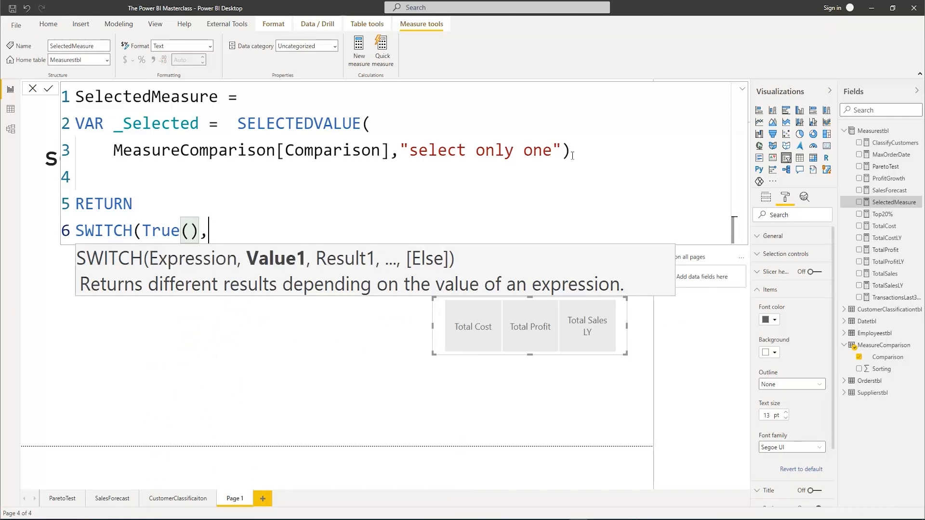
pyautogui.hotkey('shift', 'Return')
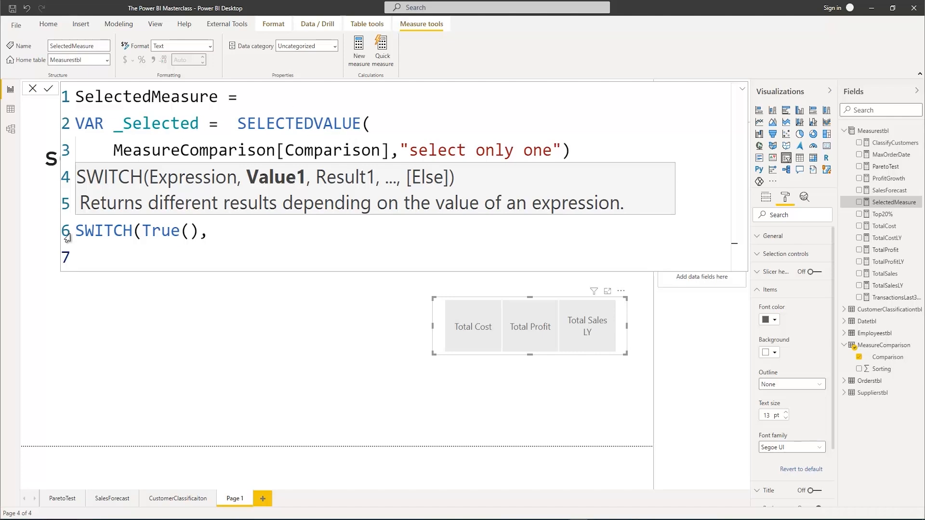
# Indent the VAR, SELECTEDVALUE argument, RETURN and SWITCH lines of the formula by one level each
pyautogui.click(77, 123)
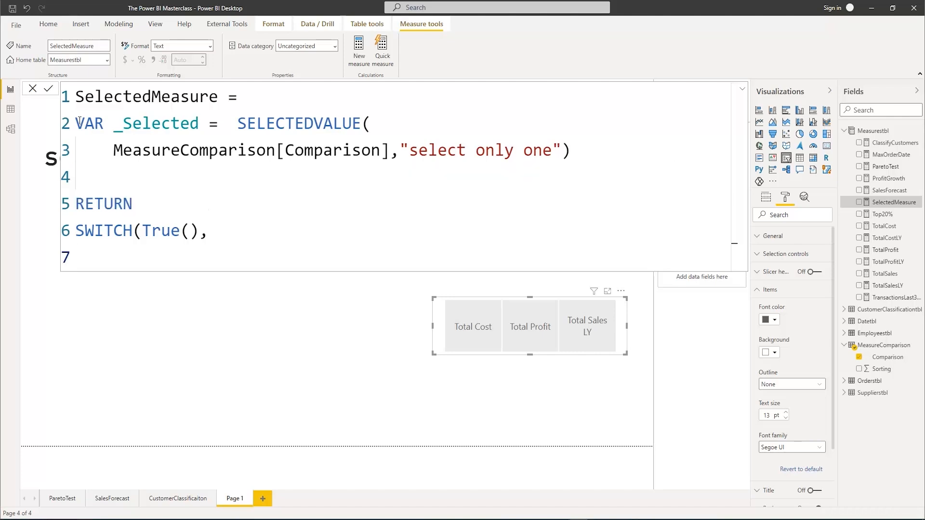
pyautogui.press('Tab')
pyautogui.click(115, 150)
pyautogui.press('Tab')
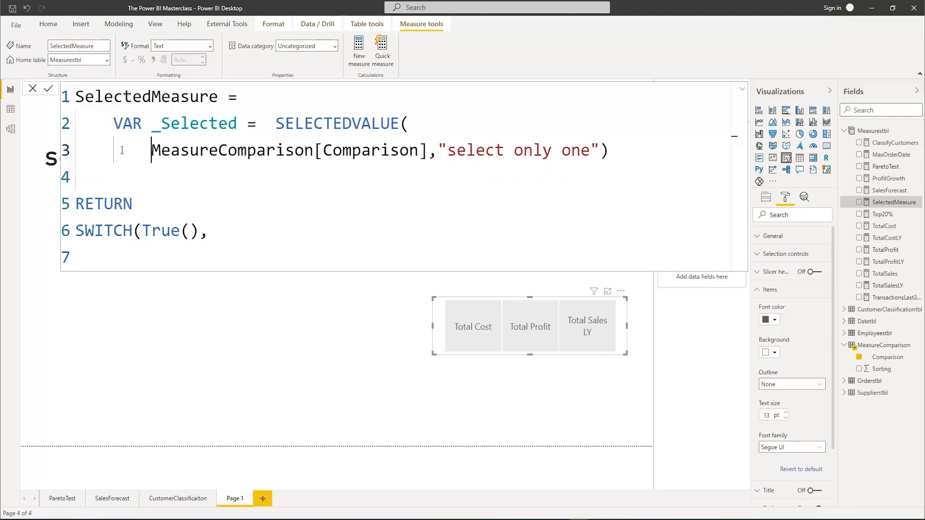
pyautogui.click(77, 203)
pyautogui.press('Tab')
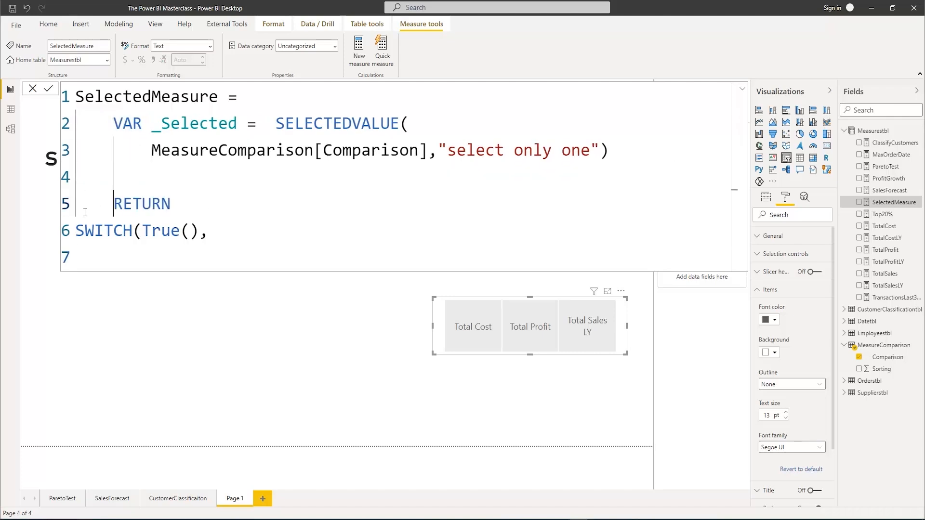
pyautogui.click(76, 230)
pyautogui.press('Tab')
# Add an indented first SWITCH condition that returns [TotalCost] when _Selected equals "Total Cost"
pyautogui.click(261, 231)
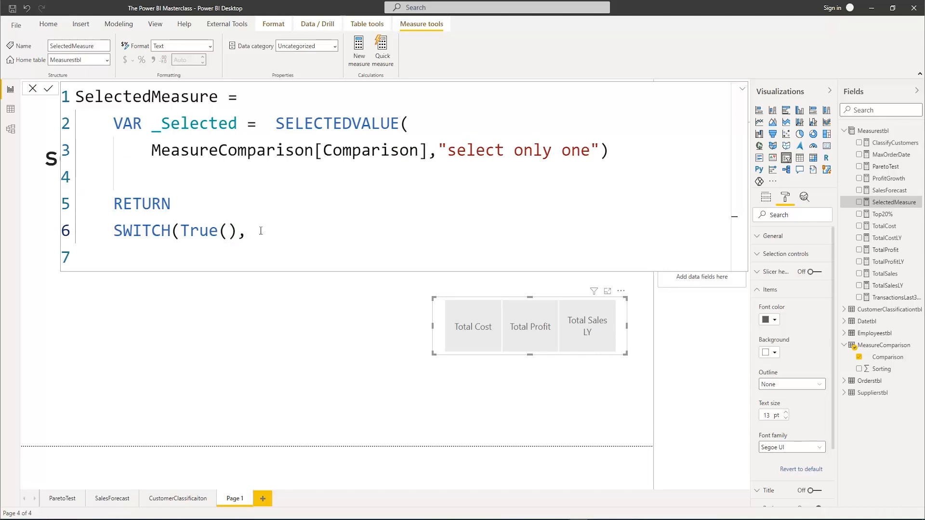
pyautogui.press('Return')
pyautogui.press('Tab')
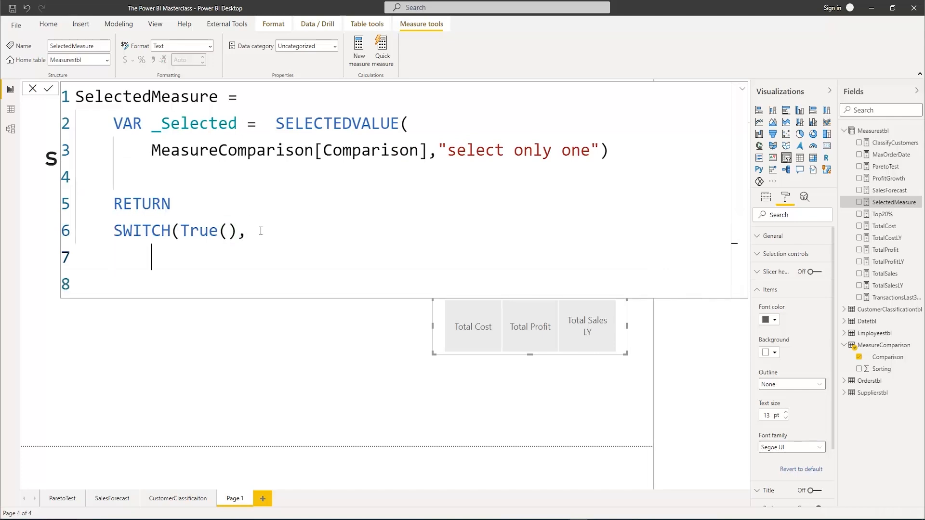
pyautogui.write('_')
pyautogui.press('Tab')
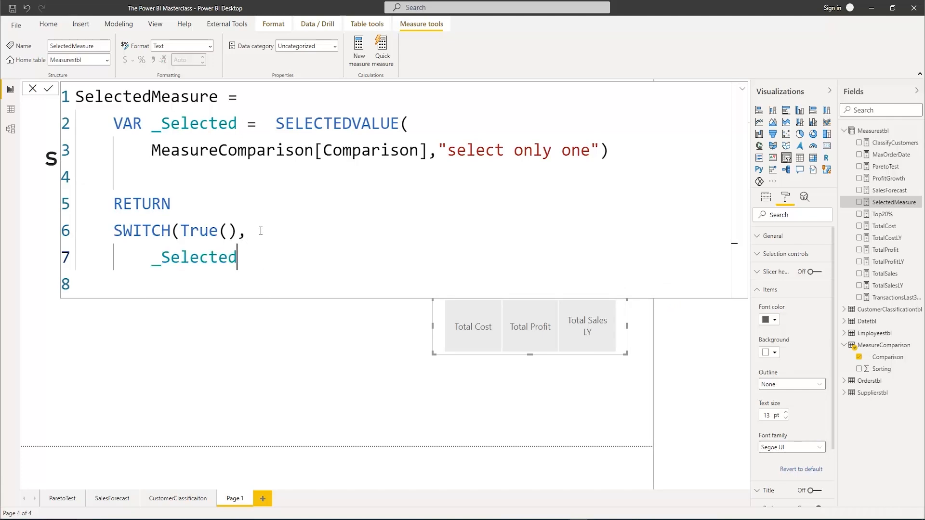
pyautogui.write('="')
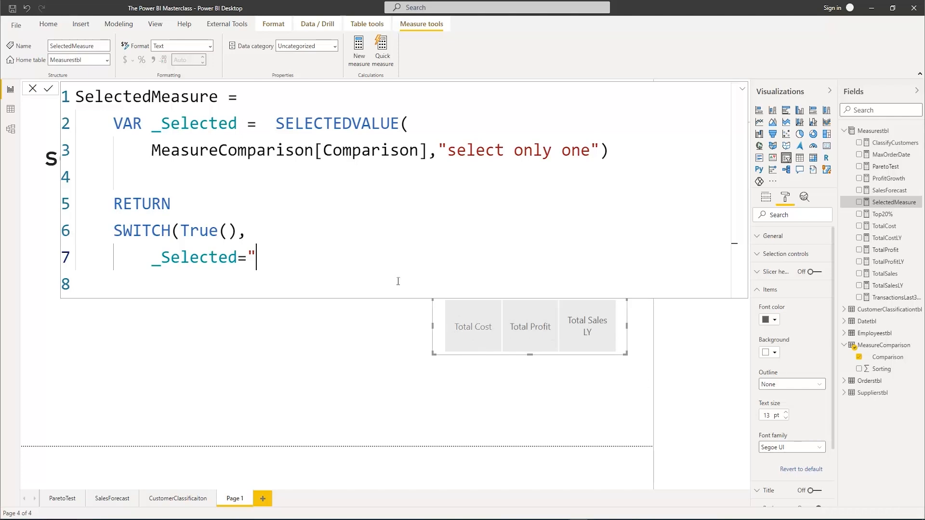
pyautogui.write('Total Cost"')
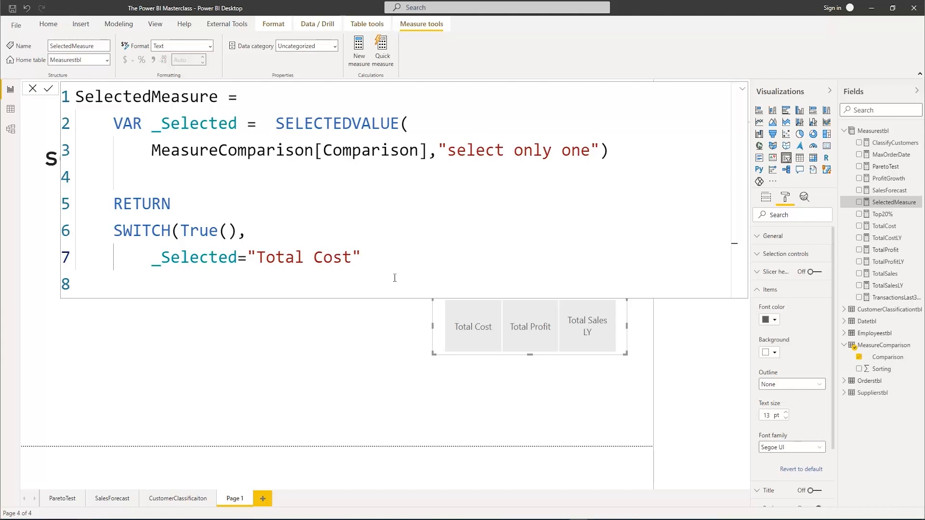
pyautogui.write(',')
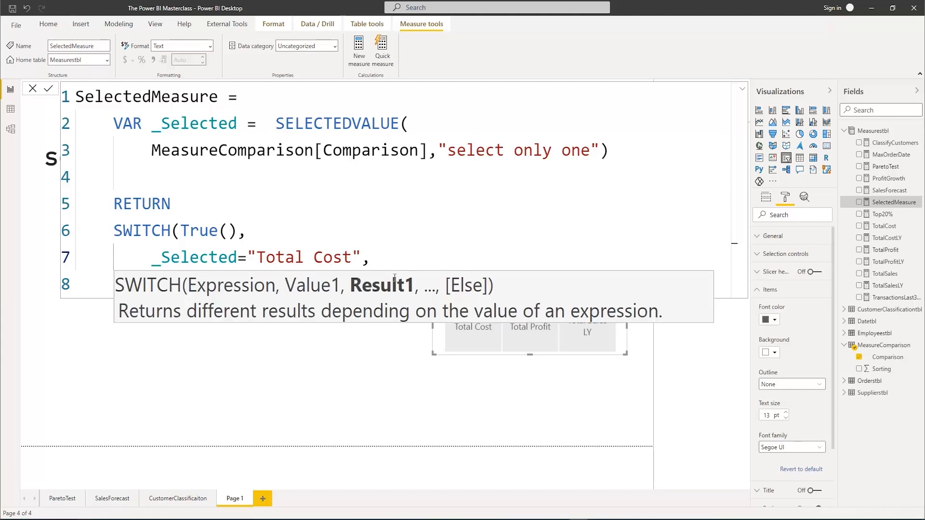
pyautogui.write('Tota')
pyautogui.press('Tab')
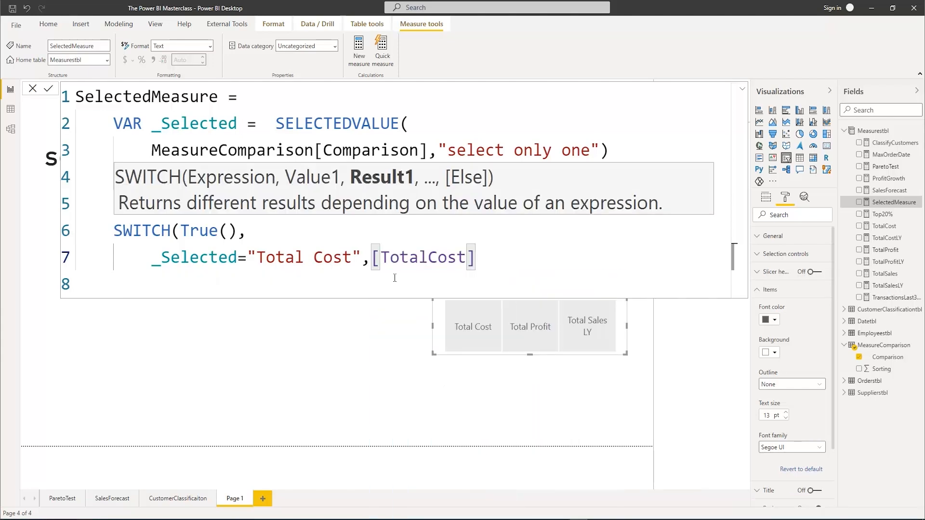
pyautogui.write(',')
# Add a second SWITCH condition on its own line that returns [TotalProfit] when _Selected equals "Total Profit"
pyautogui.press('Return')
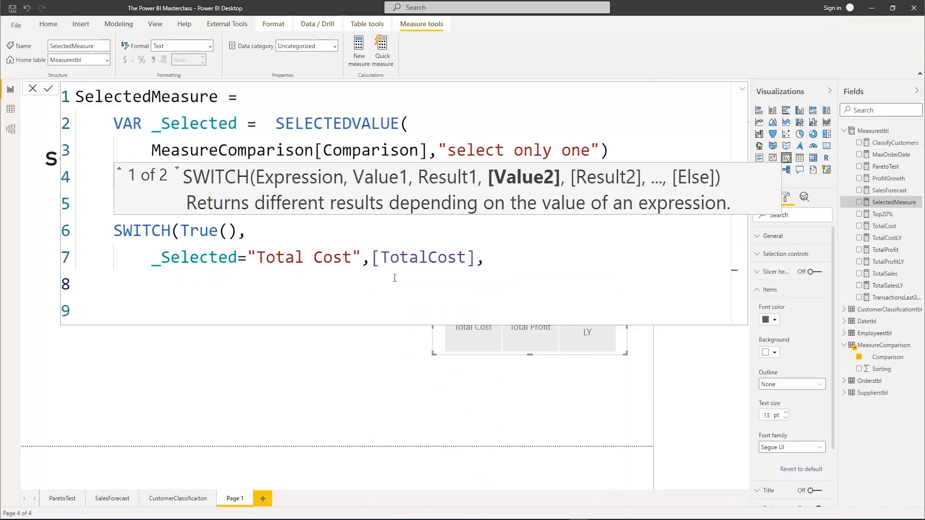
pyautogui.write('_Se')
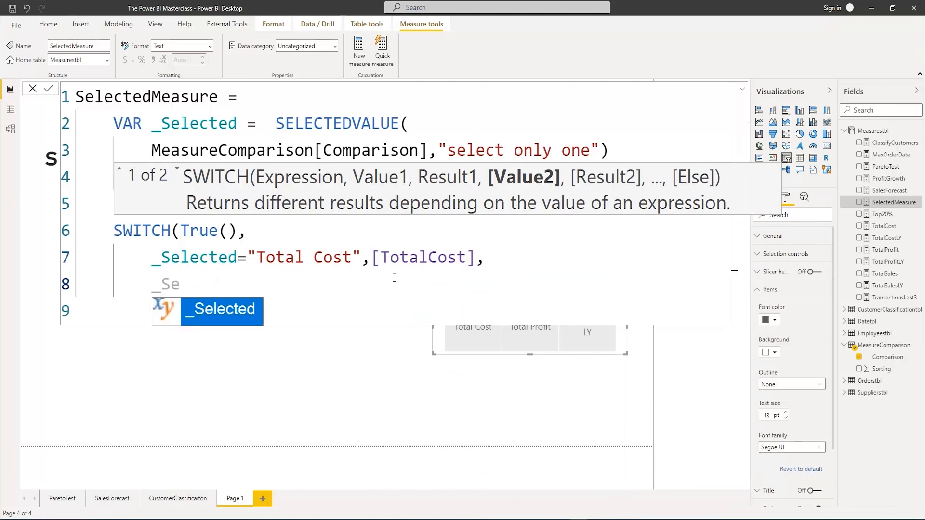
pyautogui.press('Tab')
pyautogui.write('="T')
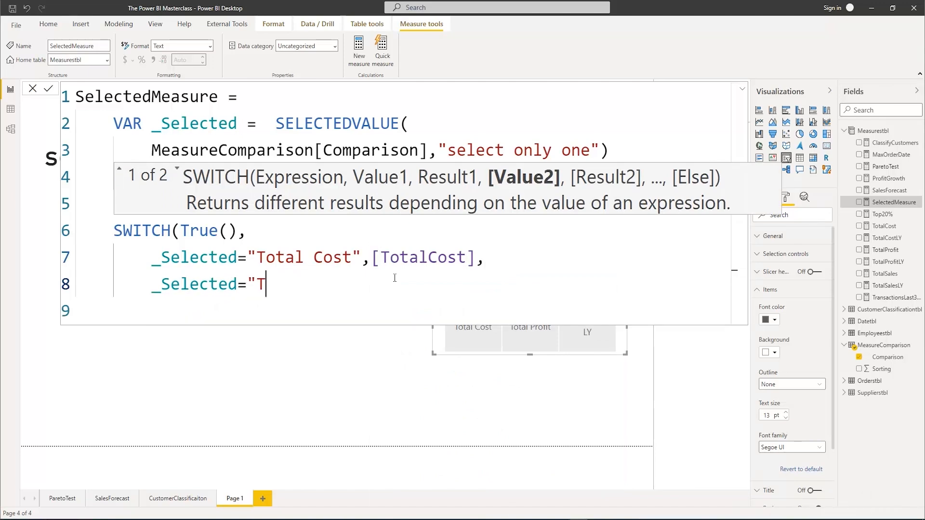
pyautogui.write('otal Profit')
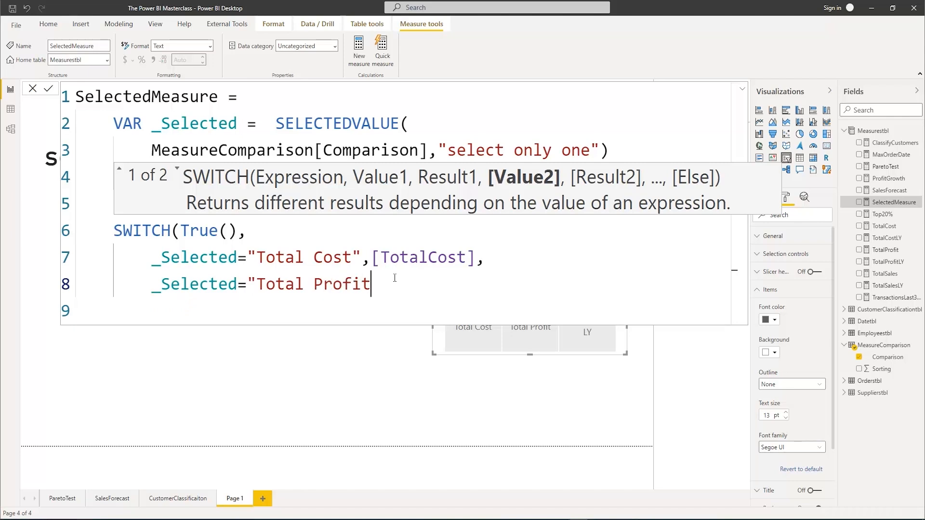
pyautogui.press('BackSpace')
pyautogui.write('t",[')
pyautogui.write('Tota')
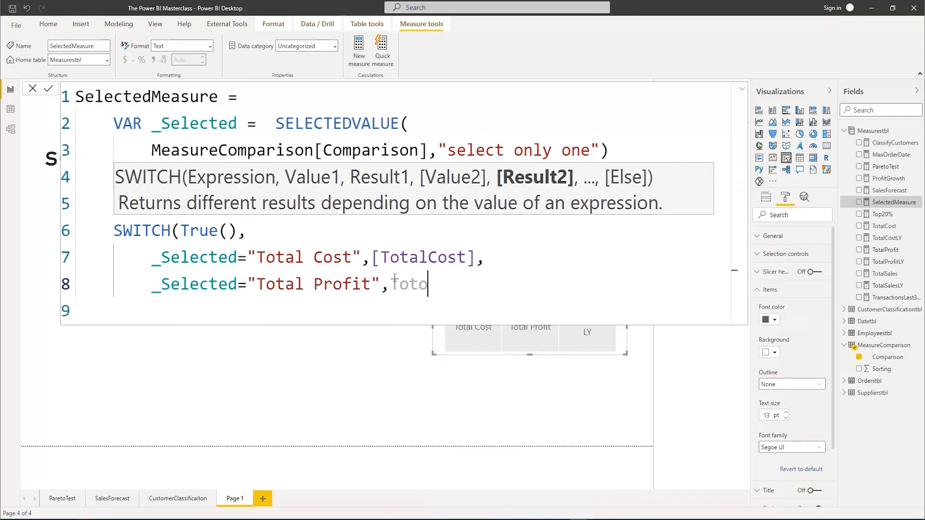
pyautogui.write('l')
pyautogui.press('Down')
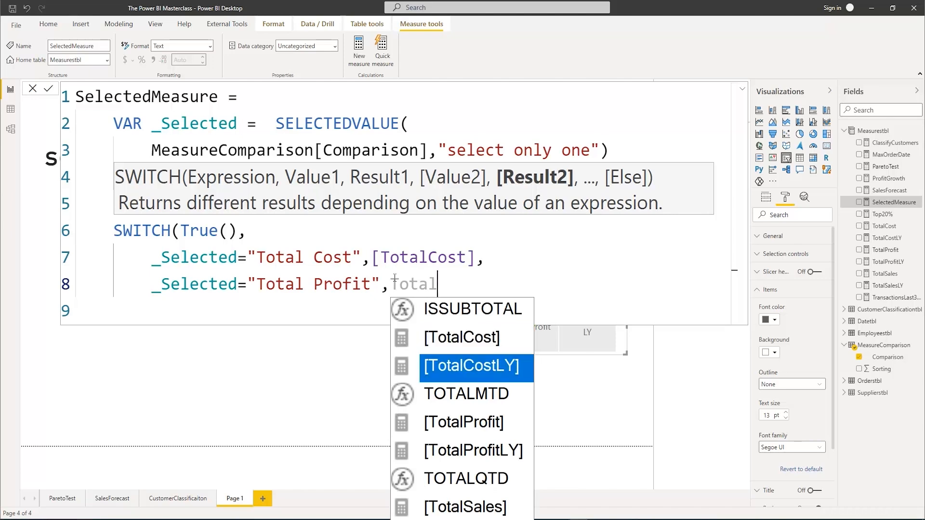
pyautogui.press('Down')
pyautogui.press('Down')
pyautogui.press('Tab')
pyautogui.write(',')
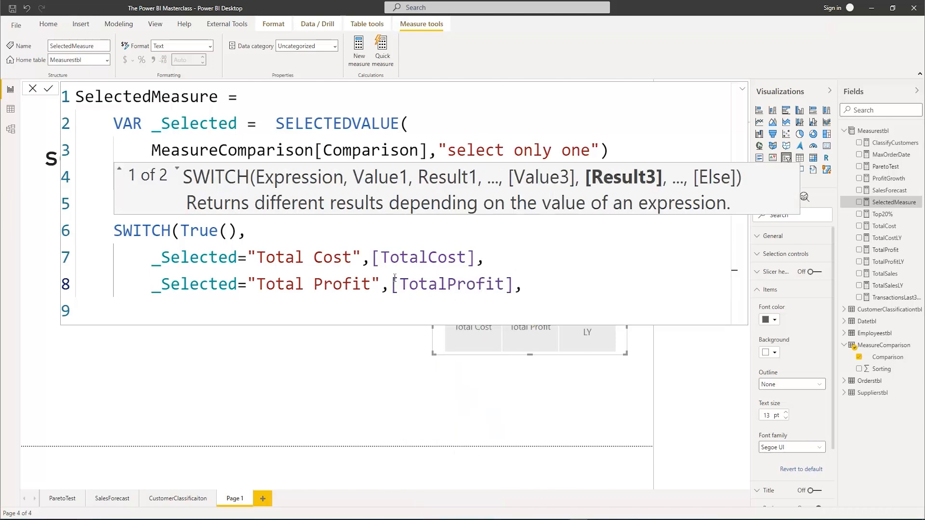
# Add a third SWITCH condition on its own line that returns [TotalSalesLY] when _Selected equals "Total Sales LY"
pyautogui.press('Return')
pyautogui.write('_S')
pyautogui.press('Tab')
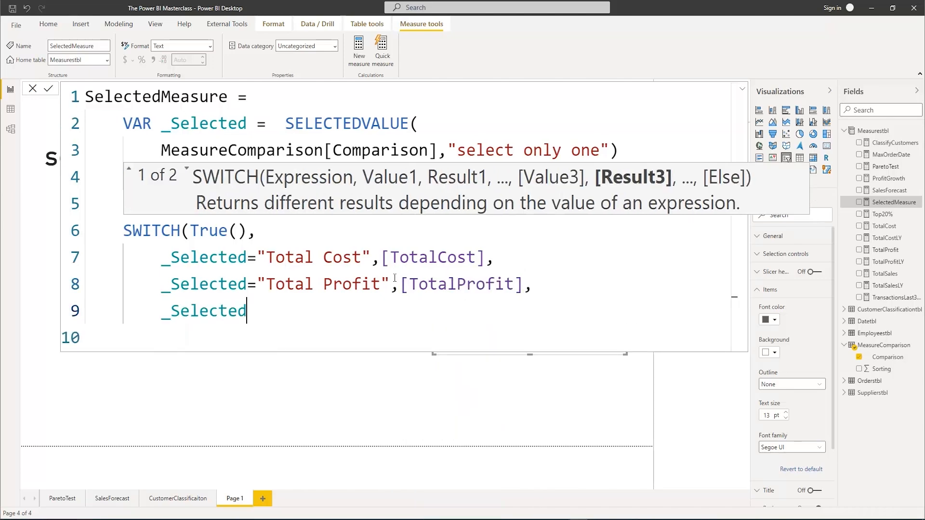
pyautogui.write('="Total')
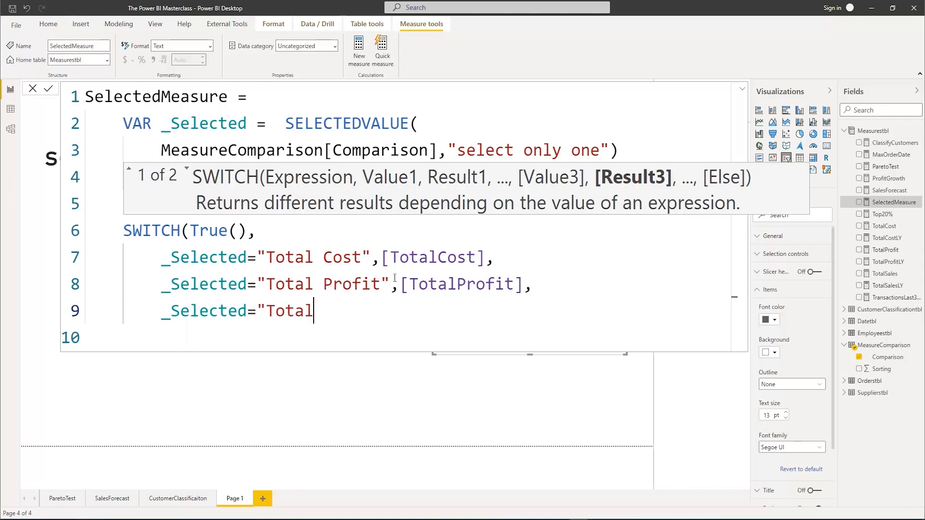
pyautogui.write(' Sales LY"')
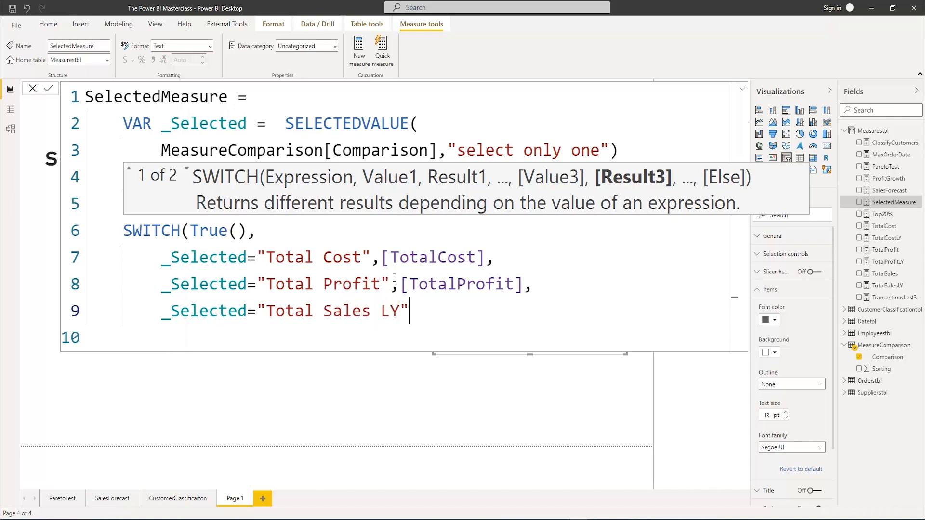
pyautogui.write(',')
pyautogui.write('Total')
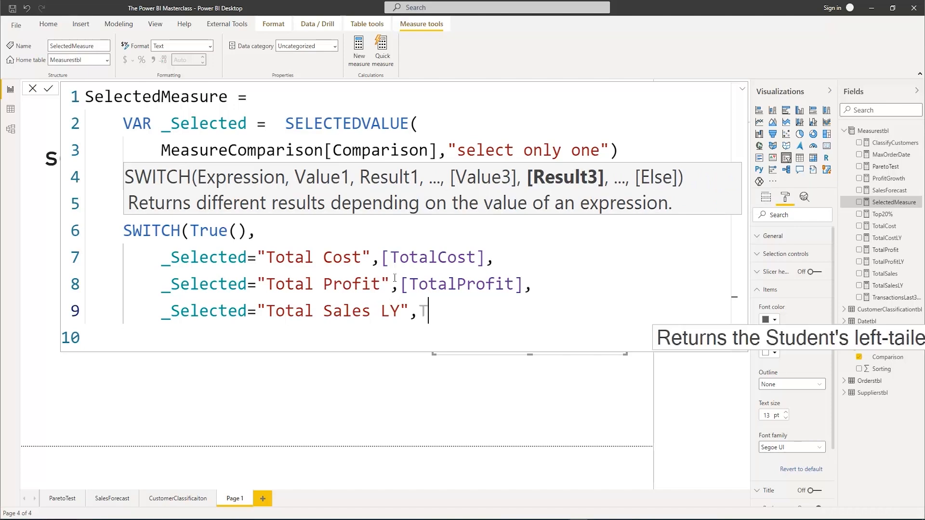
pyautogui.press('Down')
pyautogui.press('Down')
pyautogui.press('Down')
pyautogui.press('Down')
pyautogui.press('Down')
pyautogui.press('Down')
pyautogui.press('Down')
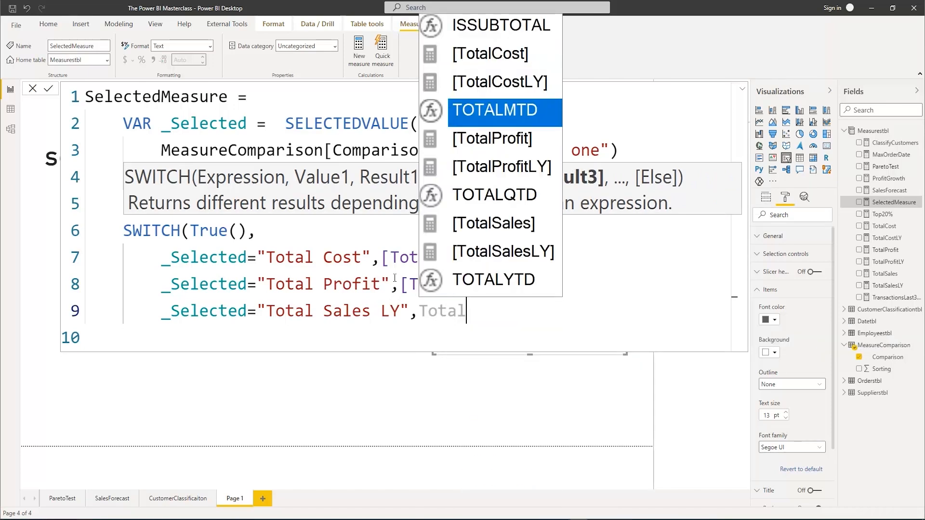
pyautogui.press('Tab')
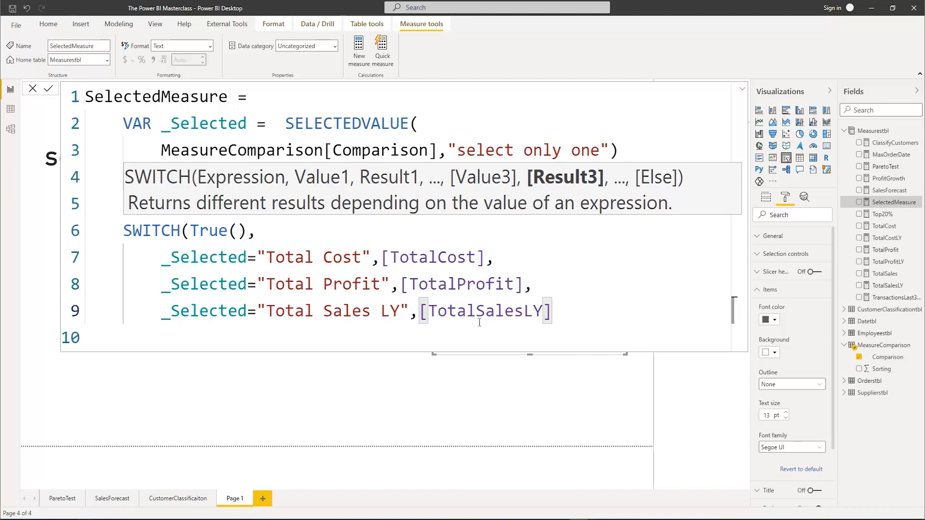
# Add [TotalSales] as the SWITCH fallback result on a new line, close the function and commit the SelectedMeasure formula
pyautogui.write(',')
pyautogui.press('Return')
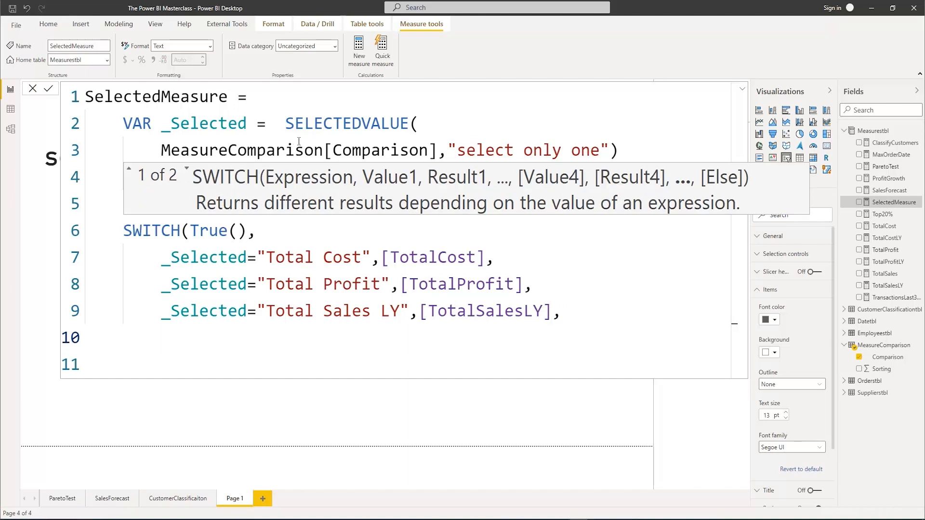
pyautogui.write('Total')
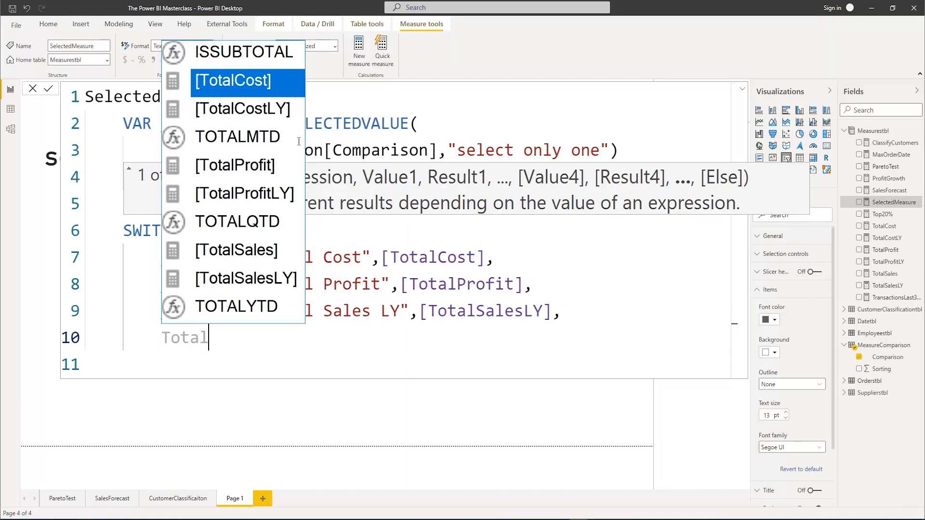
pyautogui.write('S')
pyautogui.press('Tab')
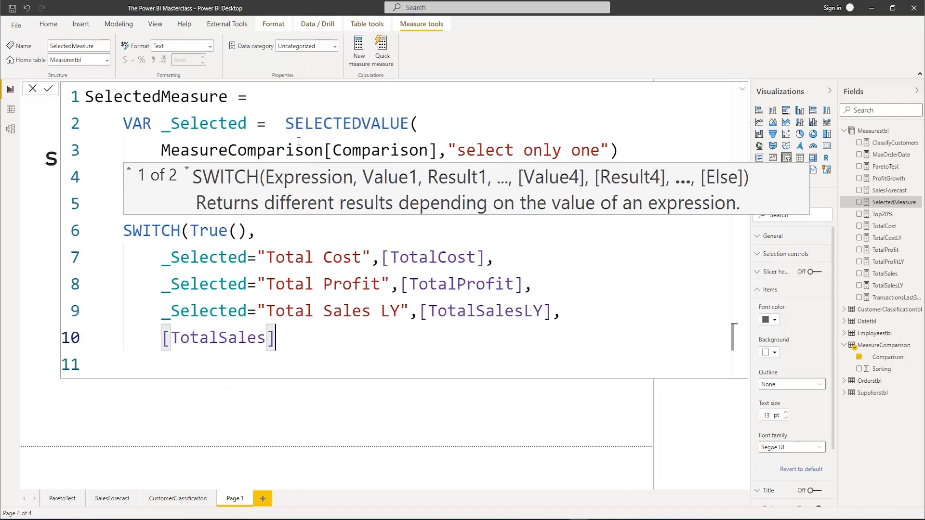
pyautogui.write(')')
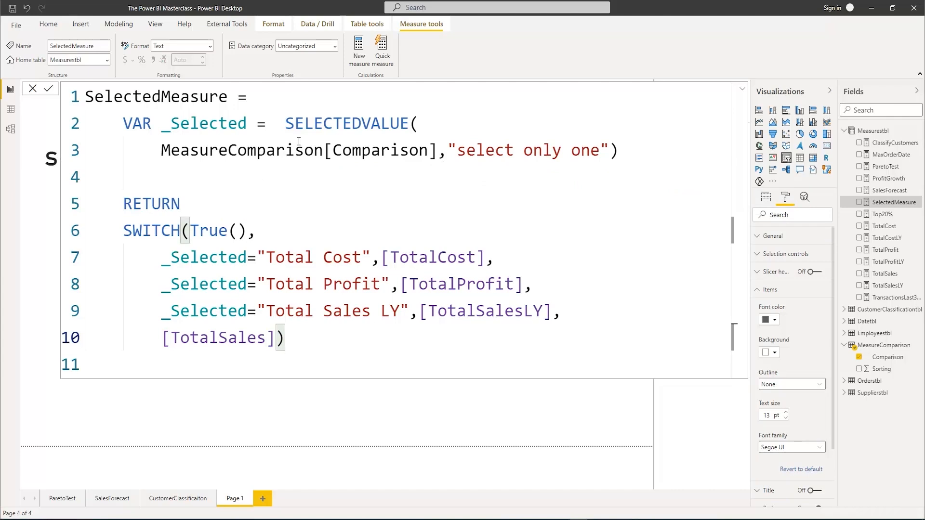
pyautogui.press('Return')
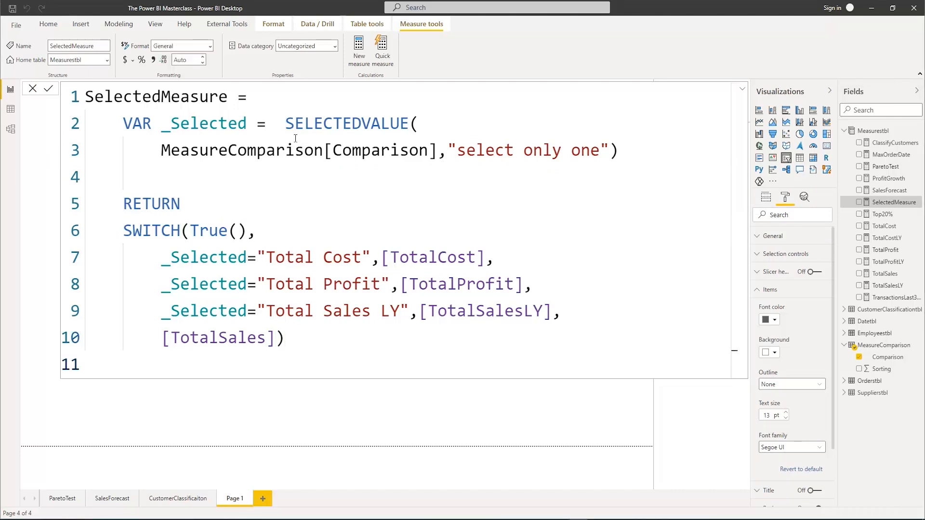
# Collapse the formula editor and test the SelectedMeasure card by selecting Total Cost in the slicer
pyautogui.click(741, 90)
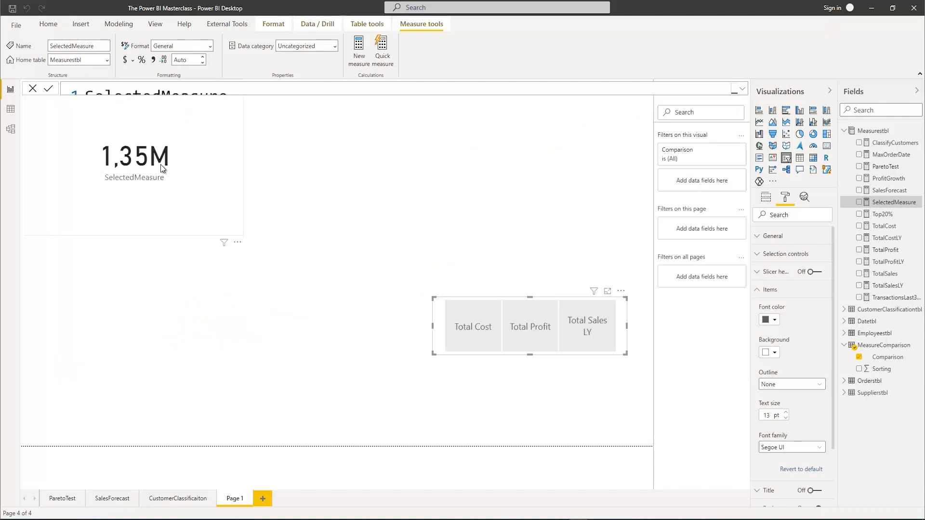
pyautogui.moveTo(135, 165)
pyautogui.click(467, 331)
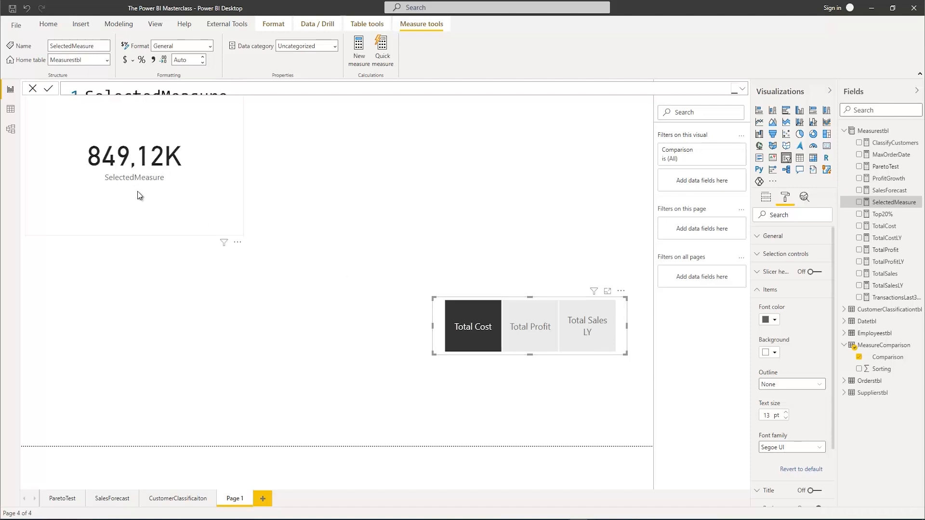
# Test the SelectedMeasure card with Total Profit and Total Sales LY in the slicer, and clear the slicer selection
pyautogui.click(522, 323)
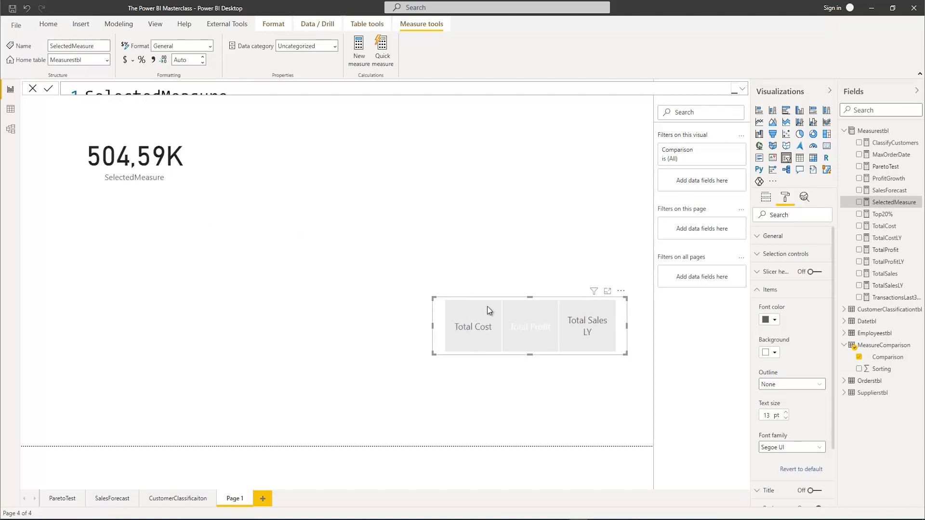
pyautogui.click(588, 331)
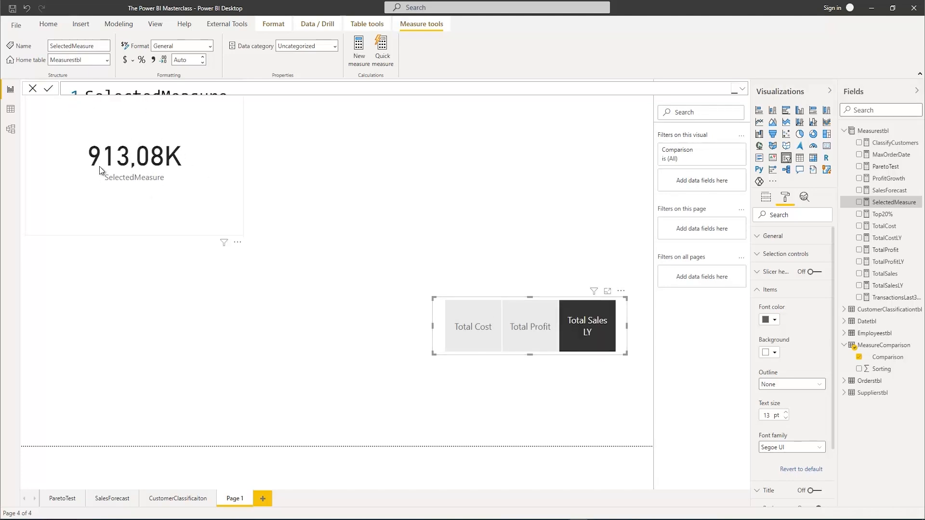
pyautogui.click(584, 336)
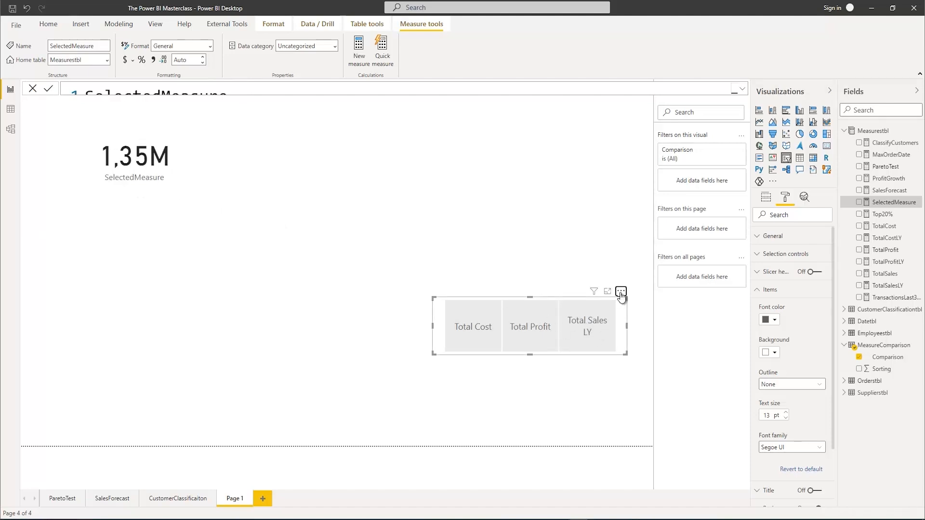
# Move the comparison slicer to the upper-right corner of the report page and deselect it
pyautogui.moveTo(621, 293); pyautogui.dragTo(639, 103)
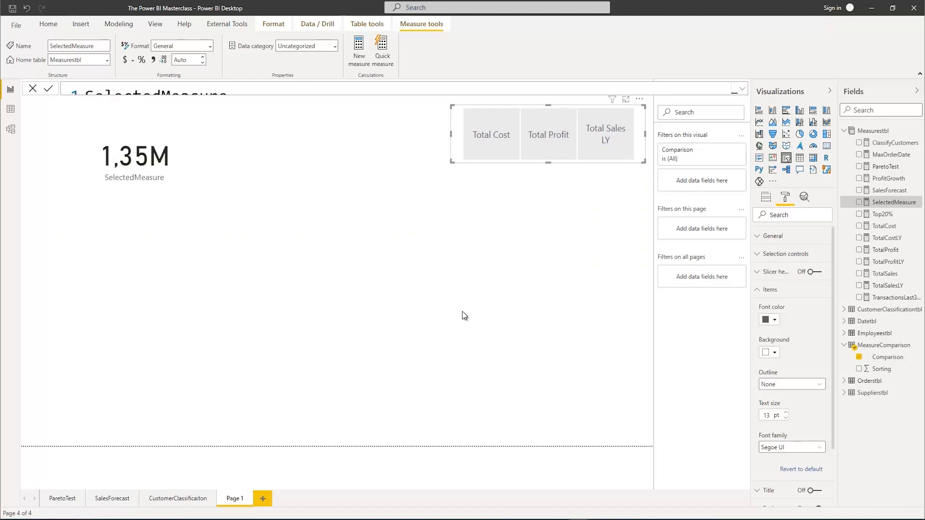
pyautogui.click(490, 265)
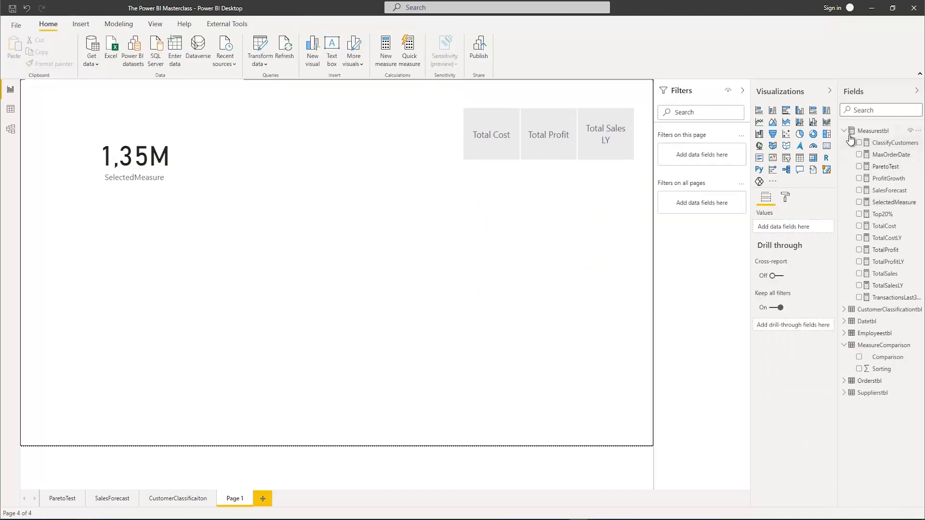
# Create a clustered column chart of TotalSales and SelectedMeasure with Date from Datetbl on the axis
pyautogui.click(859, 273)
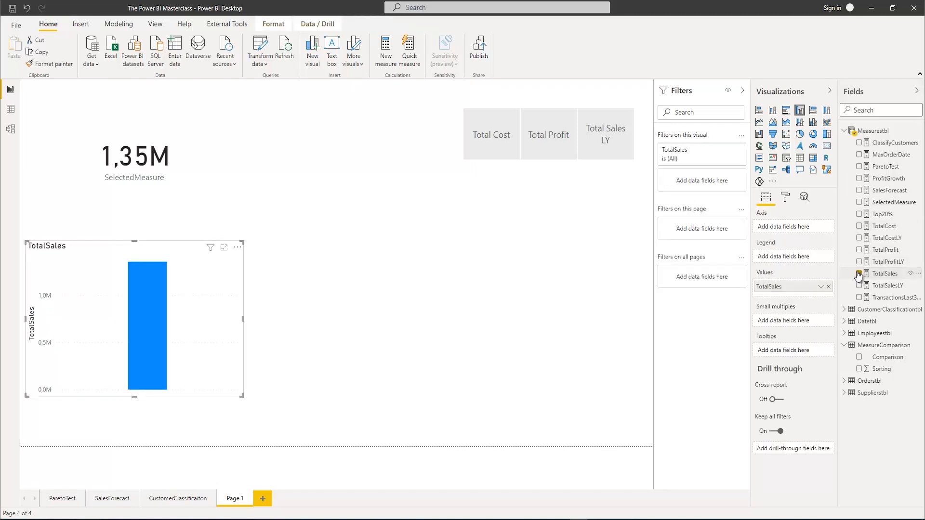
pyautogui.click(859, 202)
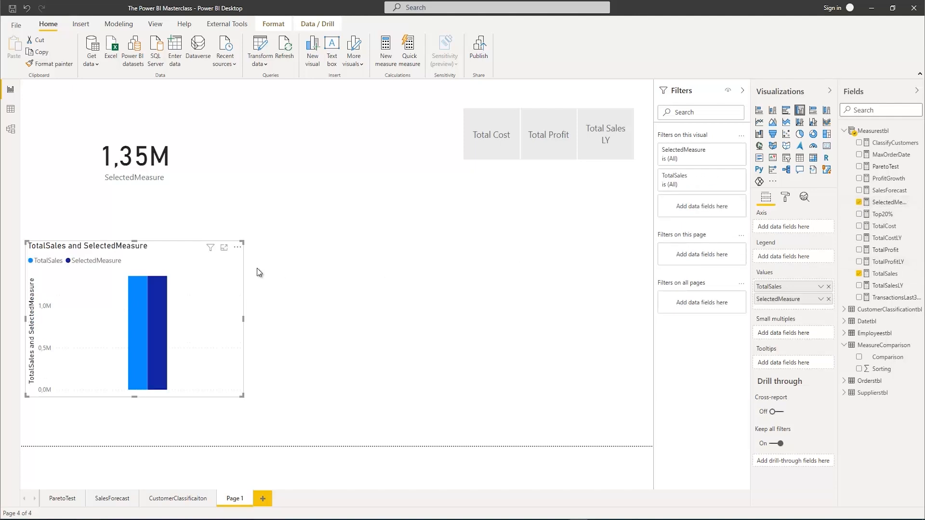
pyautogui.moveTo(146, 292)
pyautogui.click(843, 322)
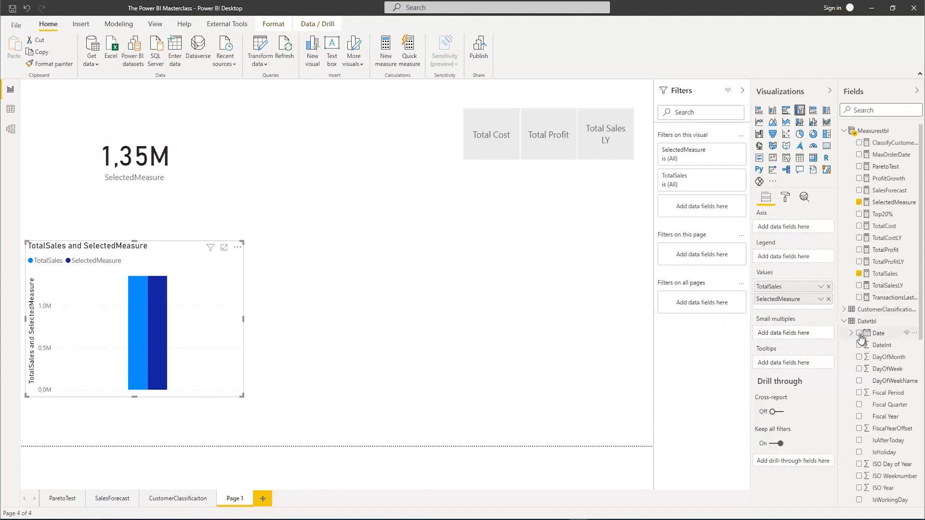
pyautogui.click(859, 334)
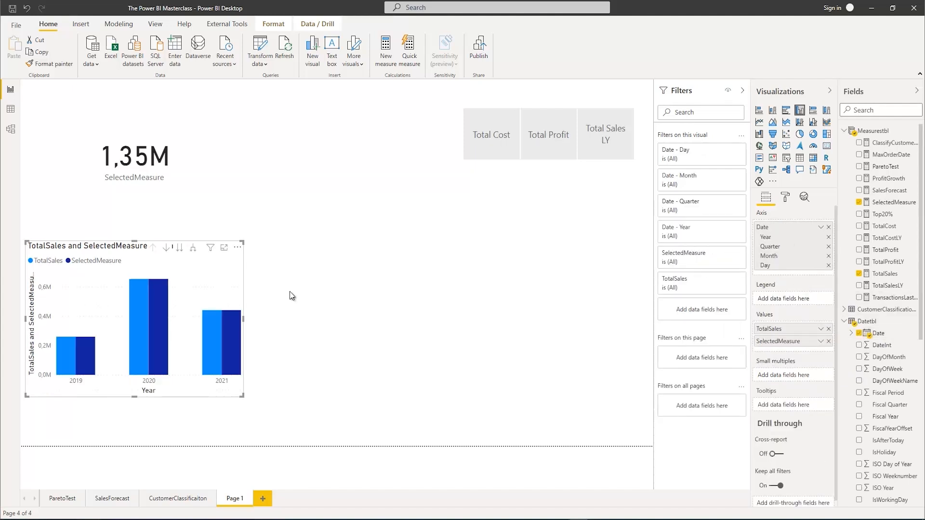
# Expand the column chart's date hierarchy to quarter level and enlarge the chart to fill the lower part of the page
pyautogui.click(193, 249)
pyautogui.moveTo(242, 396); pyautogui.dragTo(644, 444)
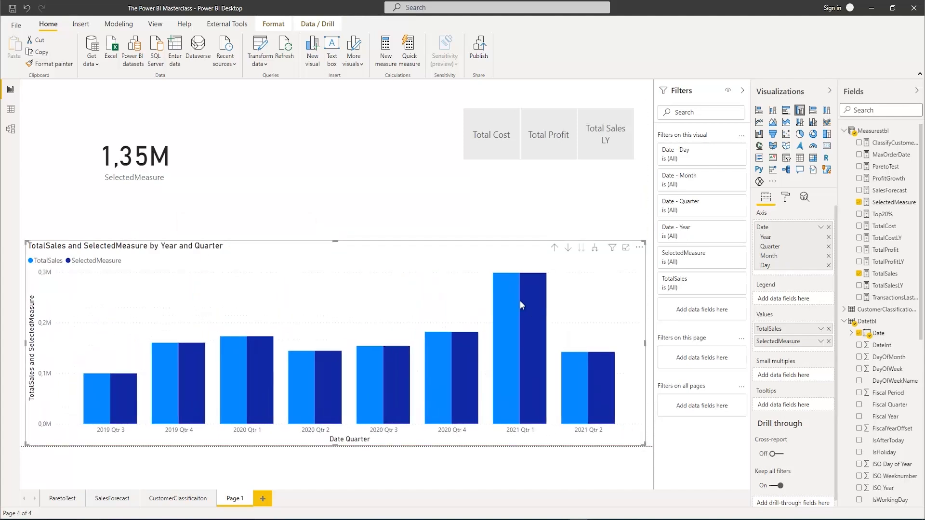
# Turn on data labels for the column chart and set their position to Inside end
pyautogui.click(785, 197)
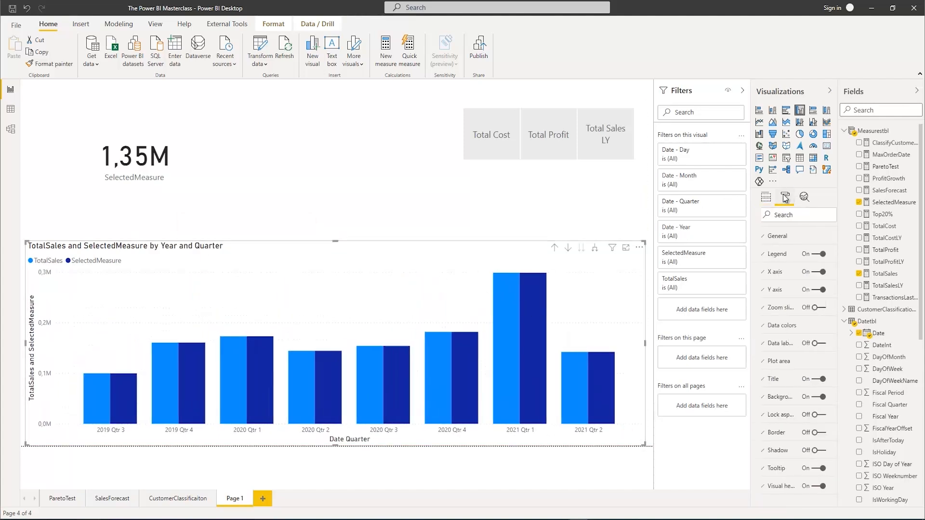
pyautogui.click(814, 344)
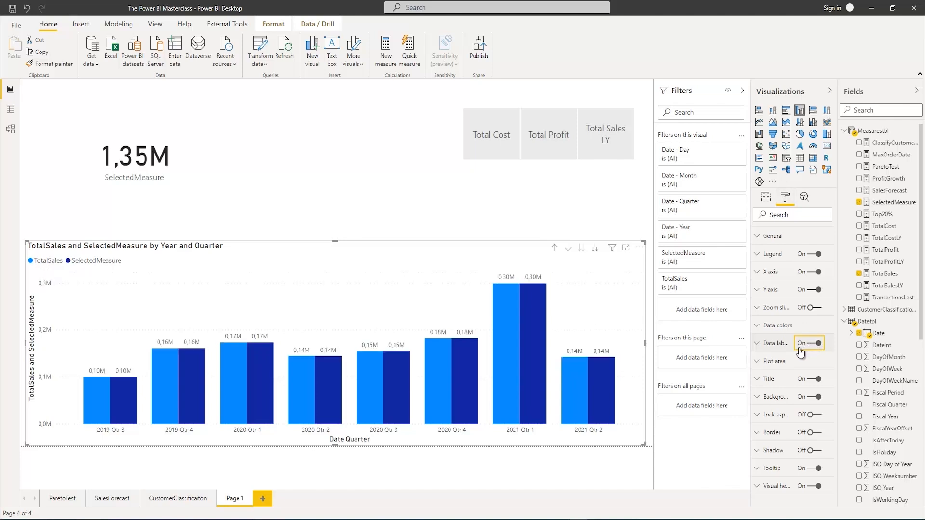
pyautogui.click(771, 343)
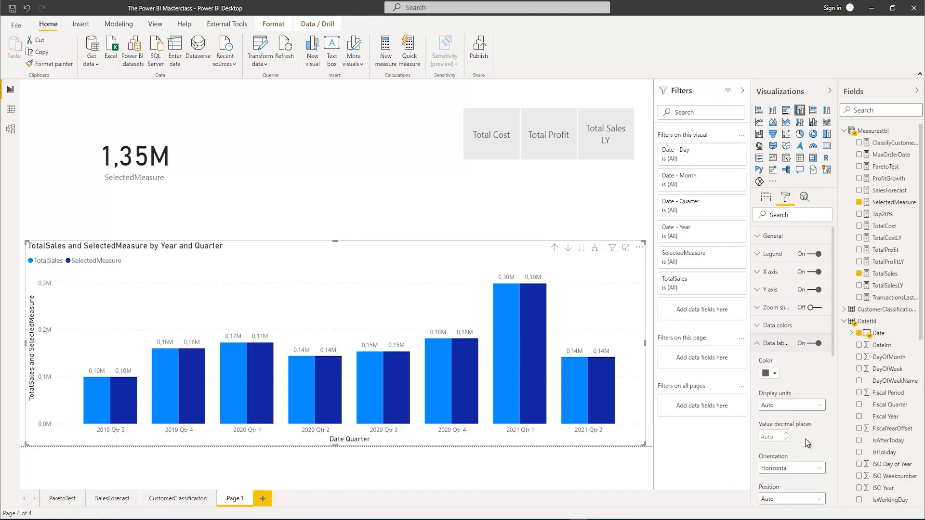
pyautogui.scroll(-2, 807, 429)
pyautogui.click(814, 452)
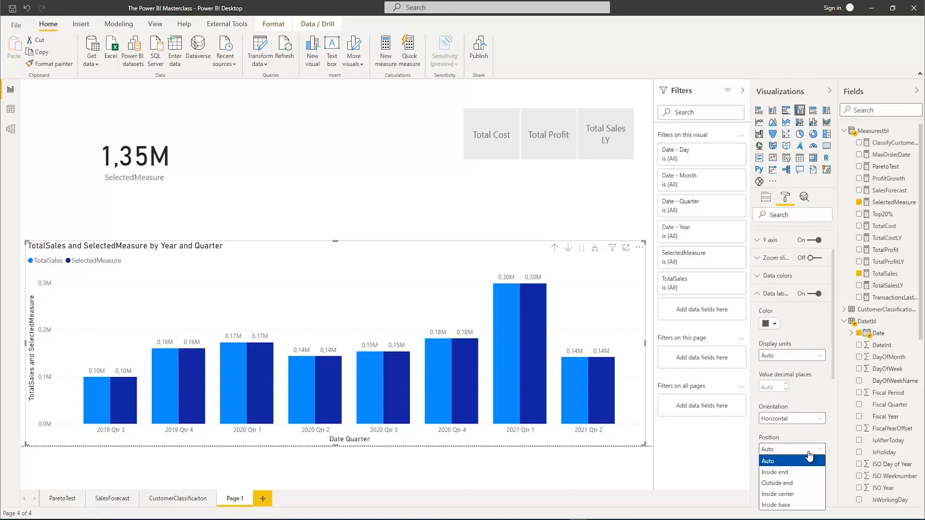
pyautogui.click(792, 472)
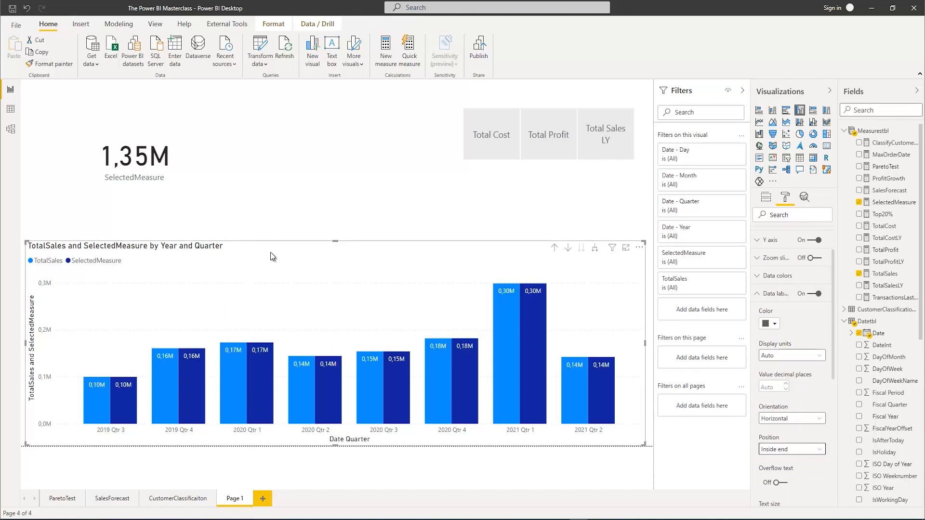
# Test the quarterly column chart with Total Cost, Total Profit and Total Sales LY in the slicer, inspecting the SelectedMeasure columns
pyautogui.click(487, 137)
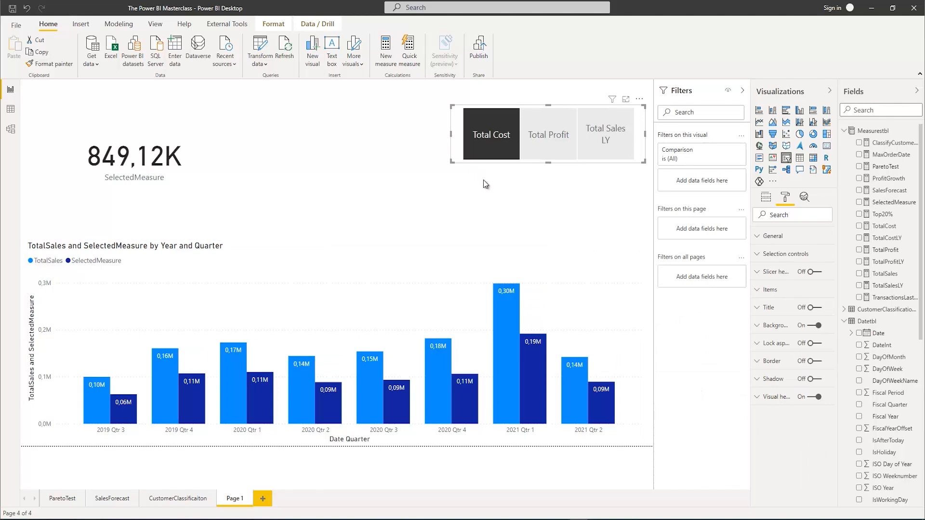
pyautogui.moveTo(524, 341)
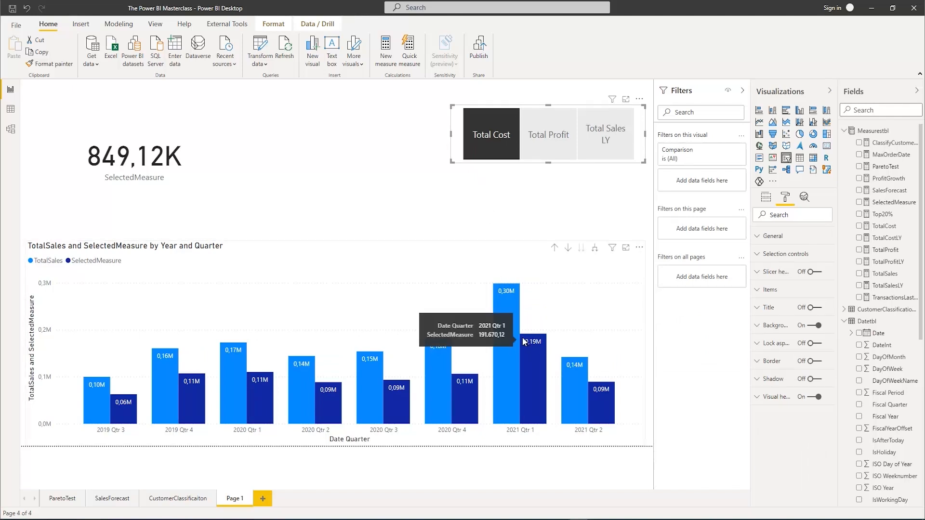
pyautogui.click(550, 152)
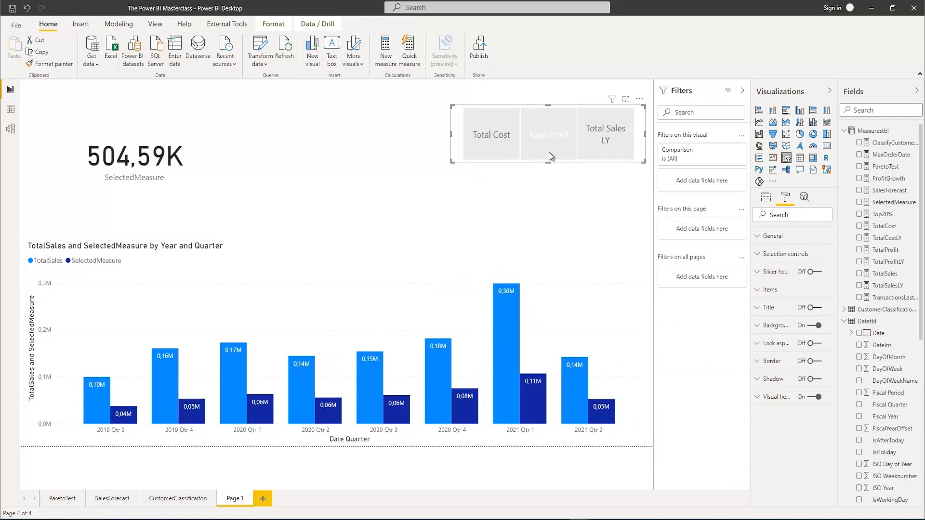
pyautogui.moveTo(536, 378)
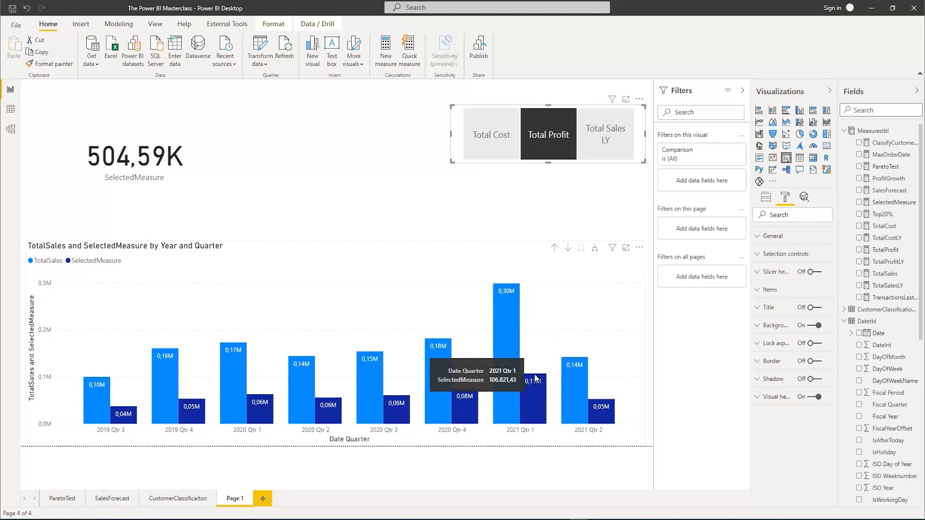
pyautogui.click(593, 147)
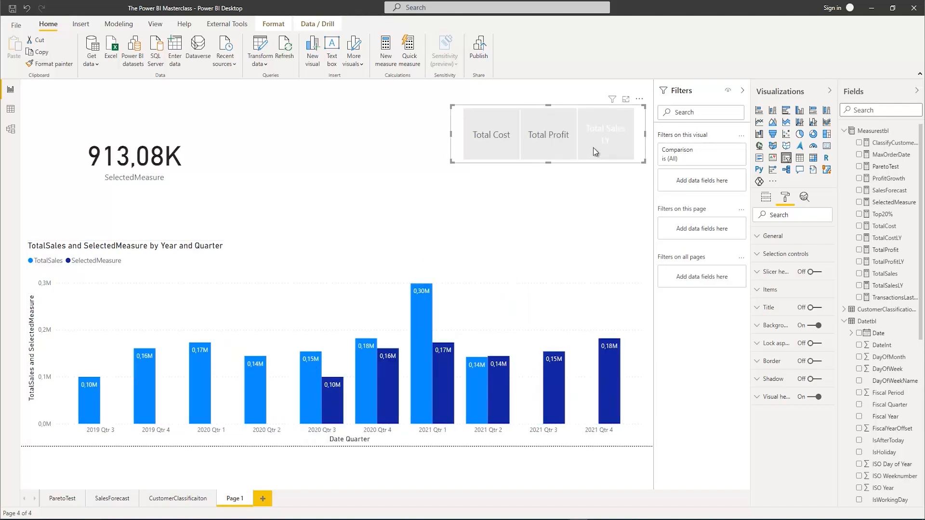
pyautogui.moveTo(339, 416)
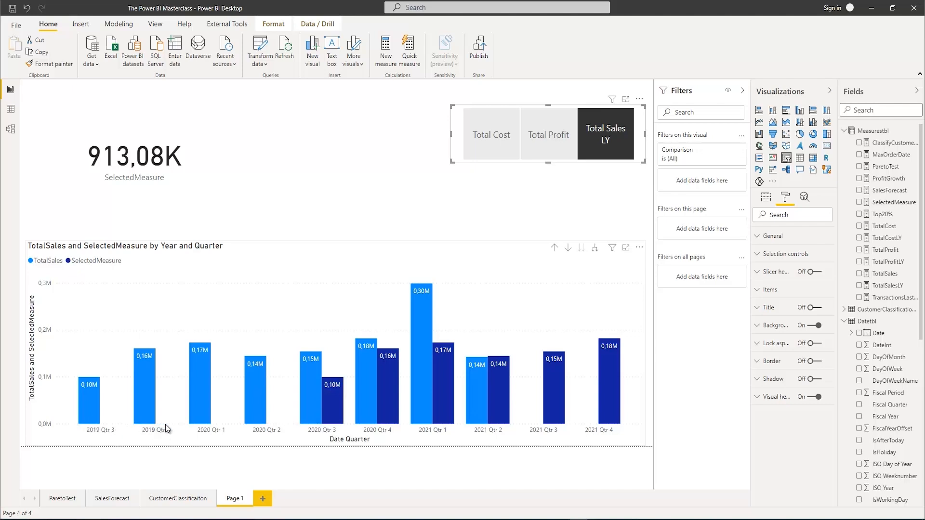
pyautogui.moveTo(139, 420)
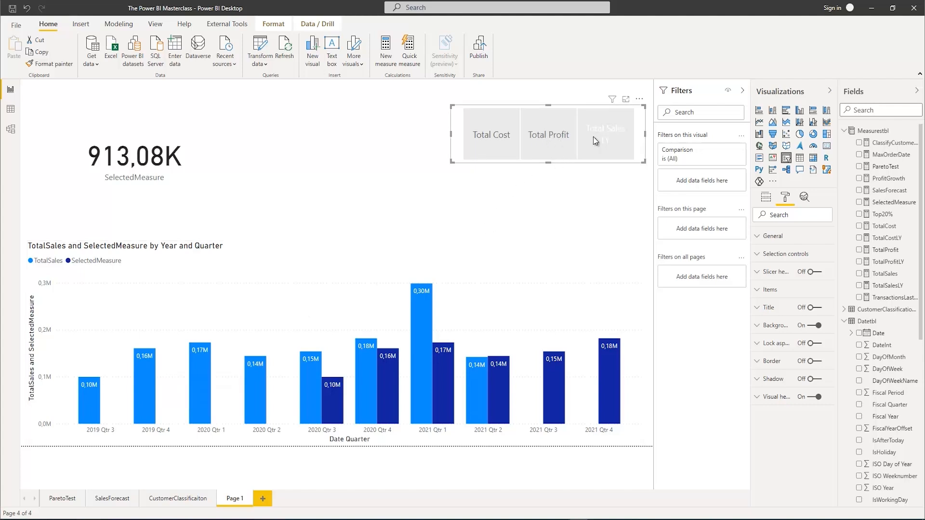
# Select Total Cost in the slicer and expand the column chart's date hierarchy to month level
pyautogui.click(500, 137)
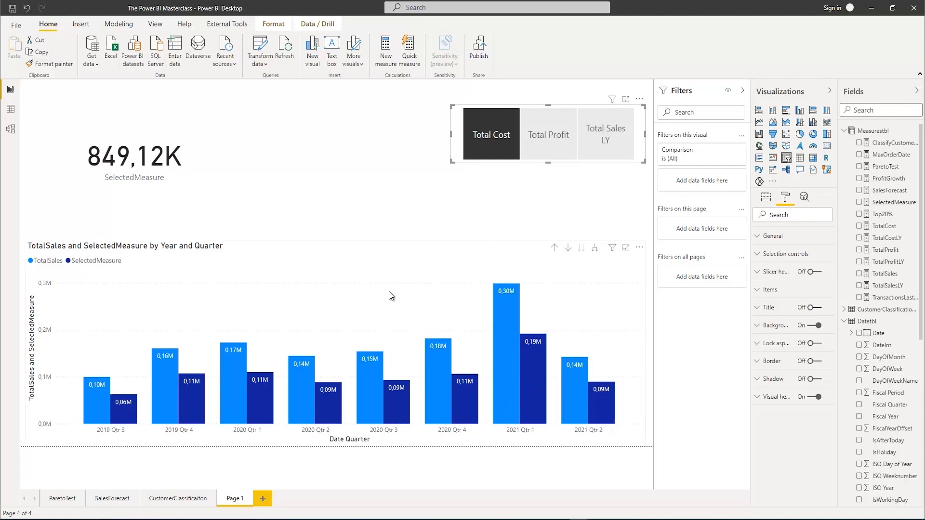
pyautogui.click(594, 248)
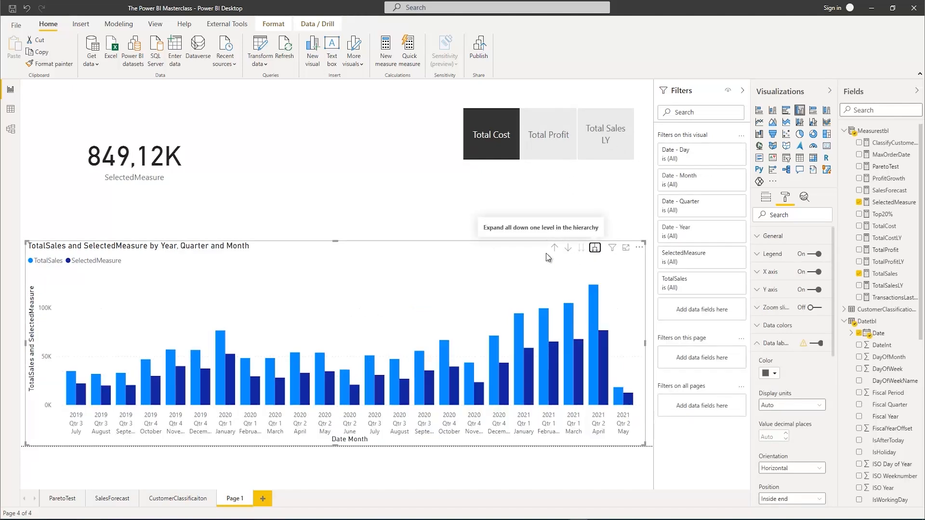
# Test the monthly column chart with Total Sales LY and Total Profit in the slicer, inspecting individual month columns
pyautogui.click(602, 140)
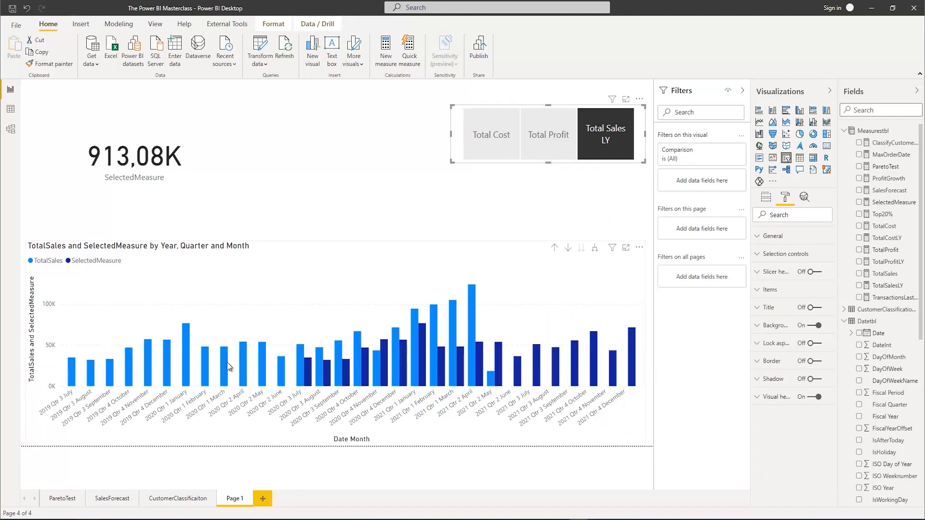
pyautogui.click(631, 117)
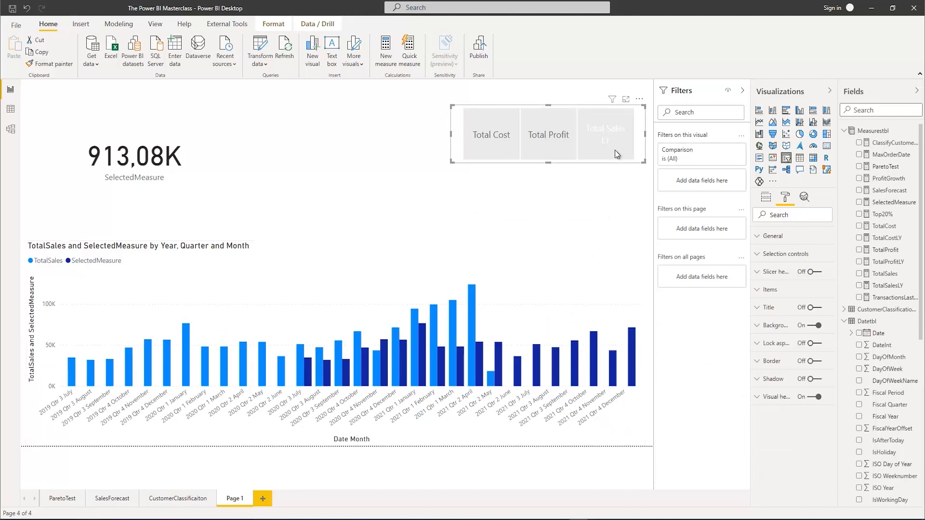
pyautogui.click(592, 155)
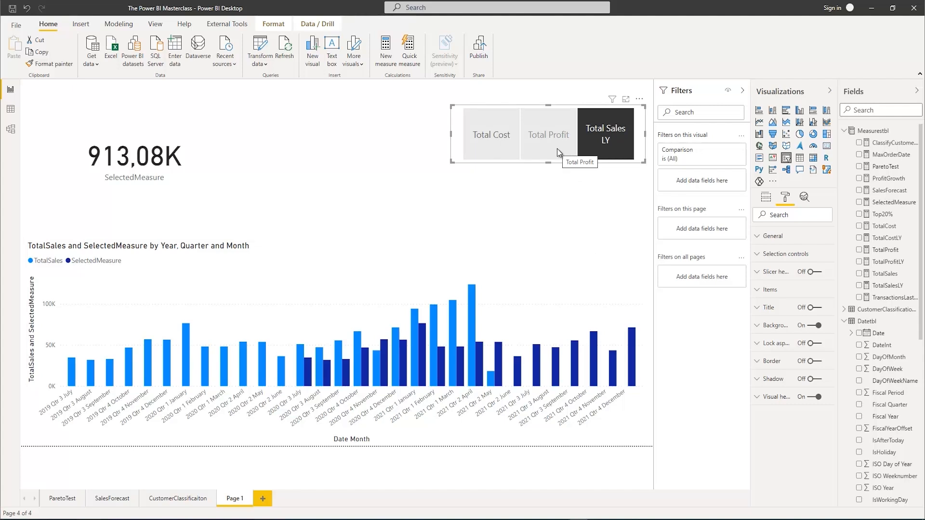
pyautogui.click(557, 148)
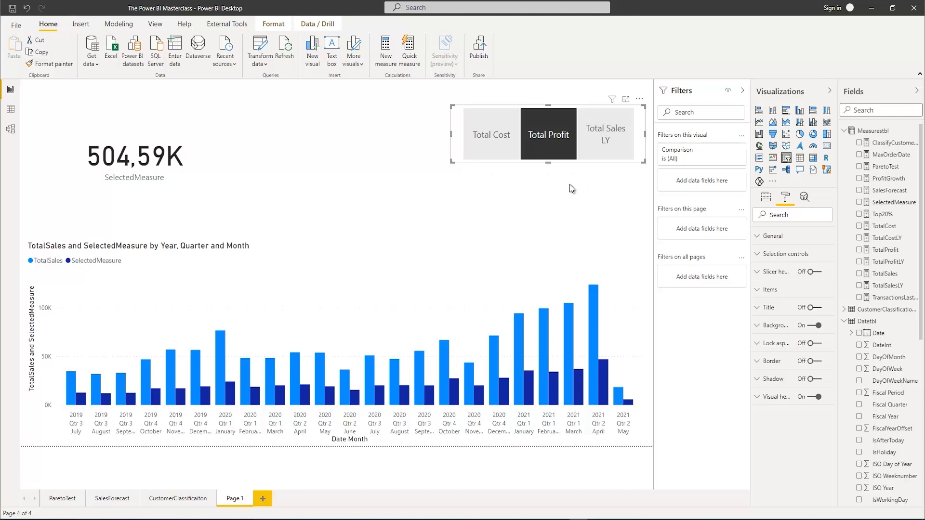
pyautogui.moveTo(593, 340)
pyautogui.moveTo(543, 329)
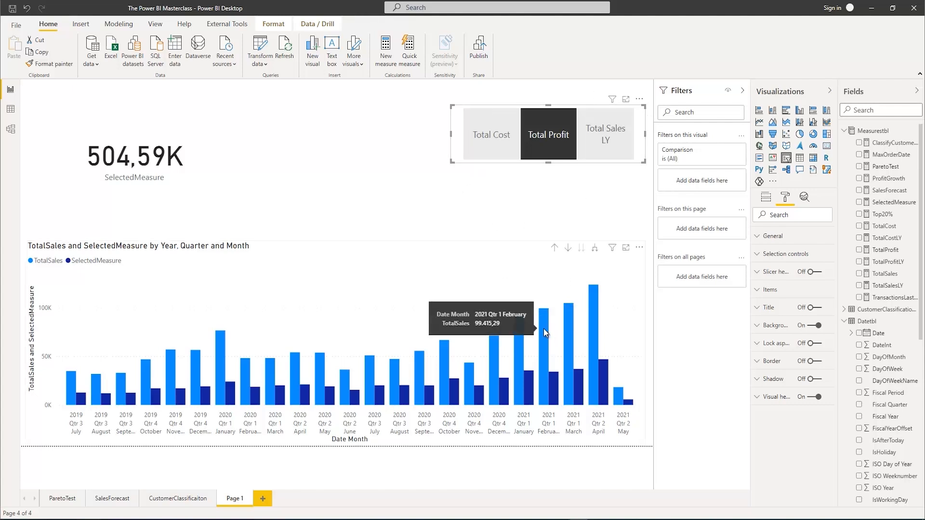
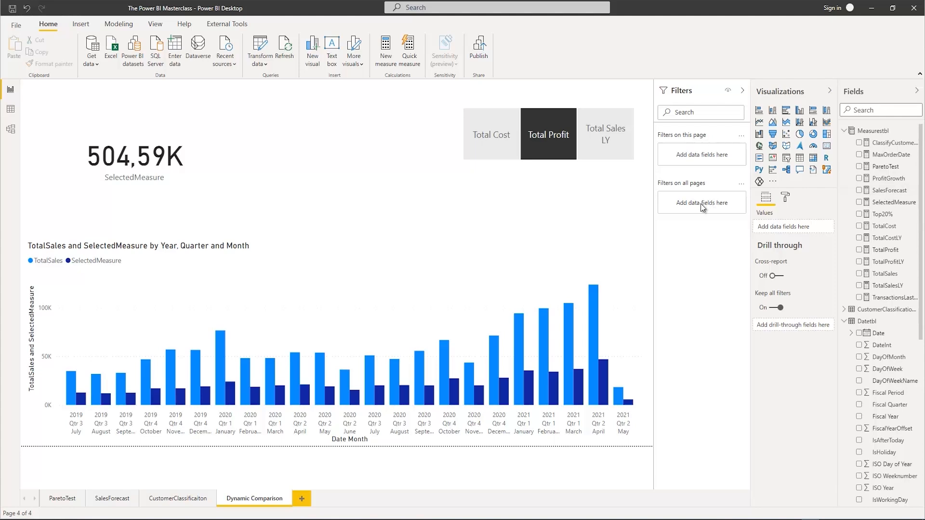
# Add a new report page and insert a donut chart with Cat from Orderstbl as its legend
pyautogui.click(302, 499)
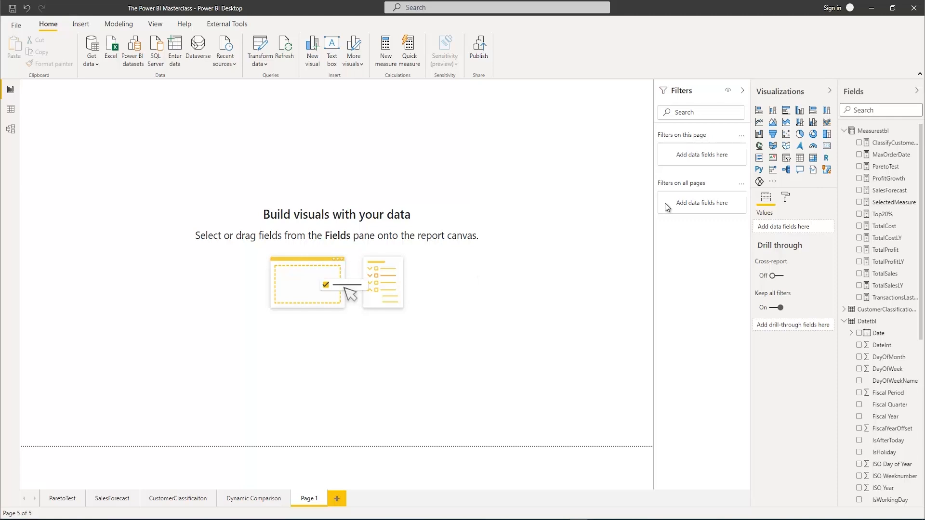
pyautogui.click(813, 135)
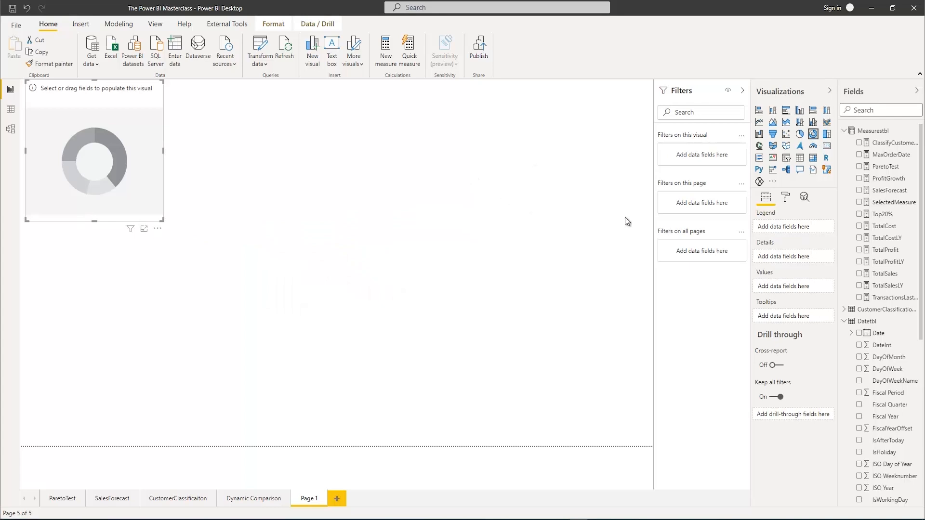
pyautogui.scroll(-3, 863, 347)
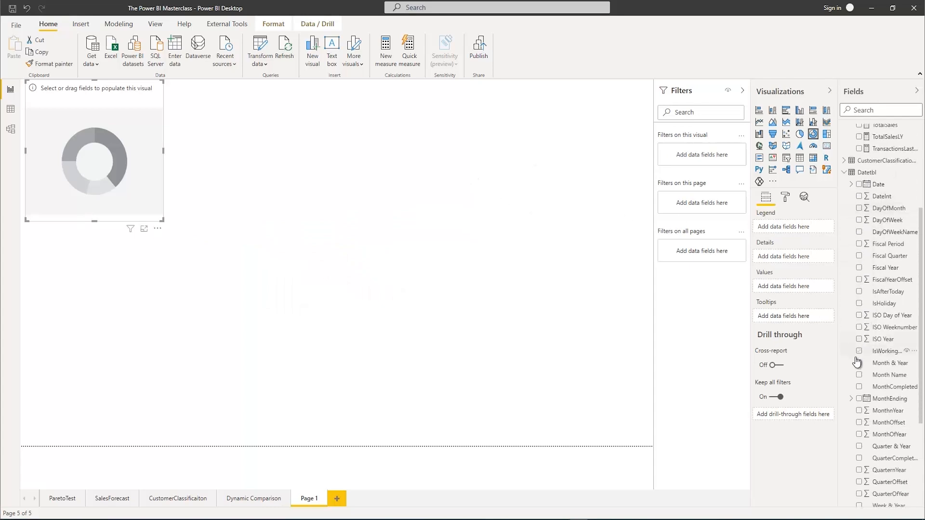
pyautogui.scroll(-3, 856, 361)
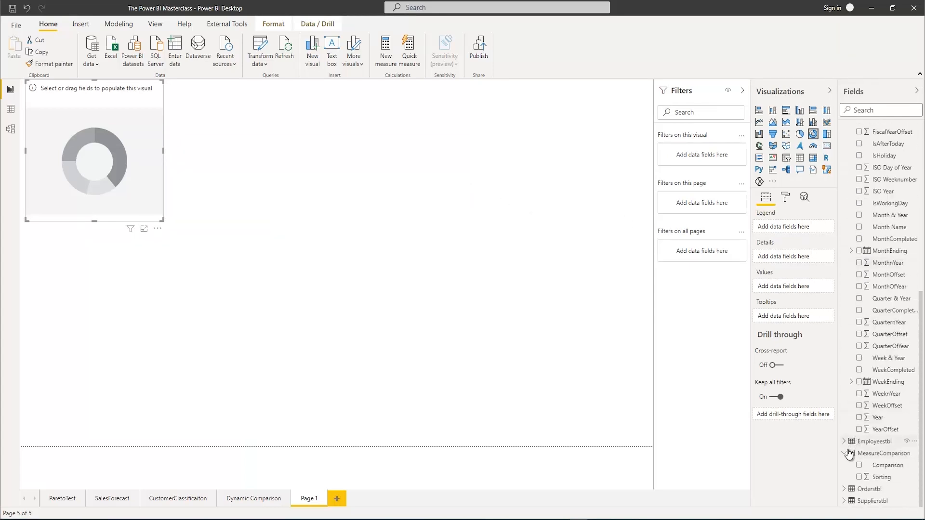
pyautogui.click(844, 489)
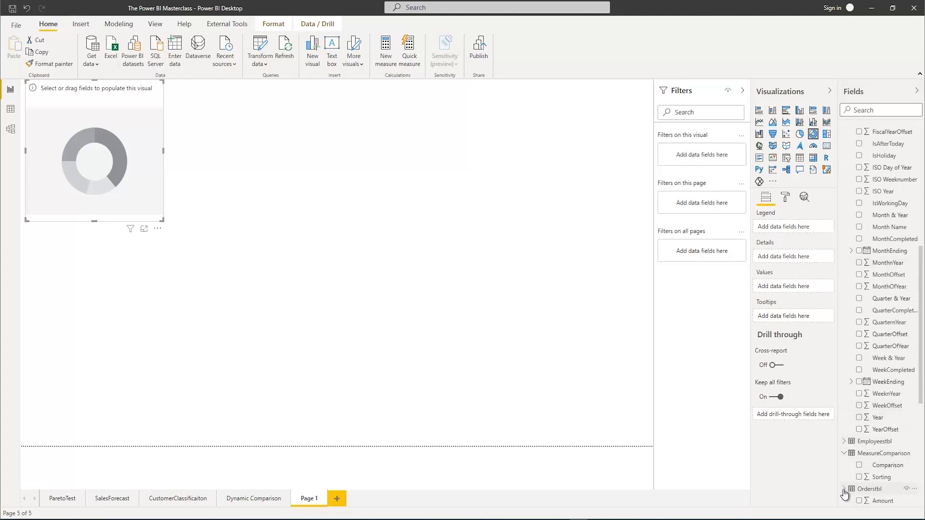
pyautogui.scroll(-3, 853, 457)
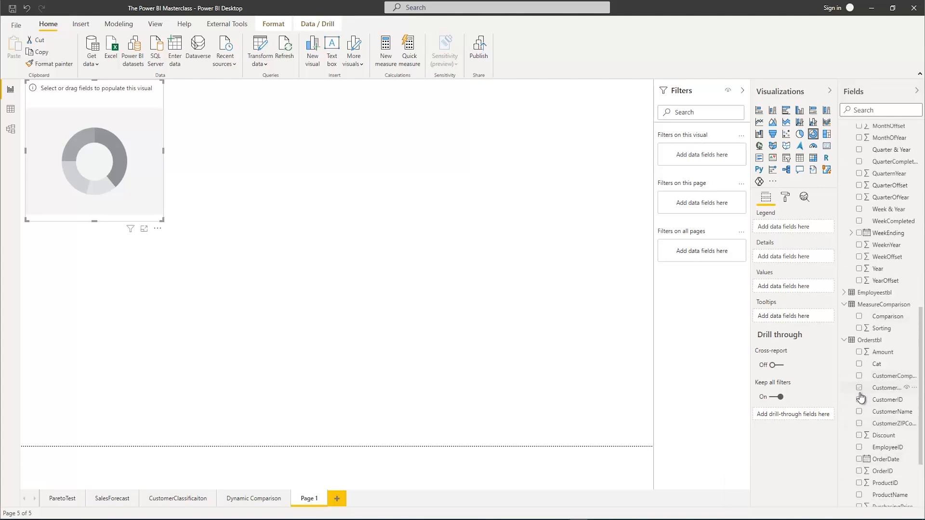
pyautogui.click(859, 364)
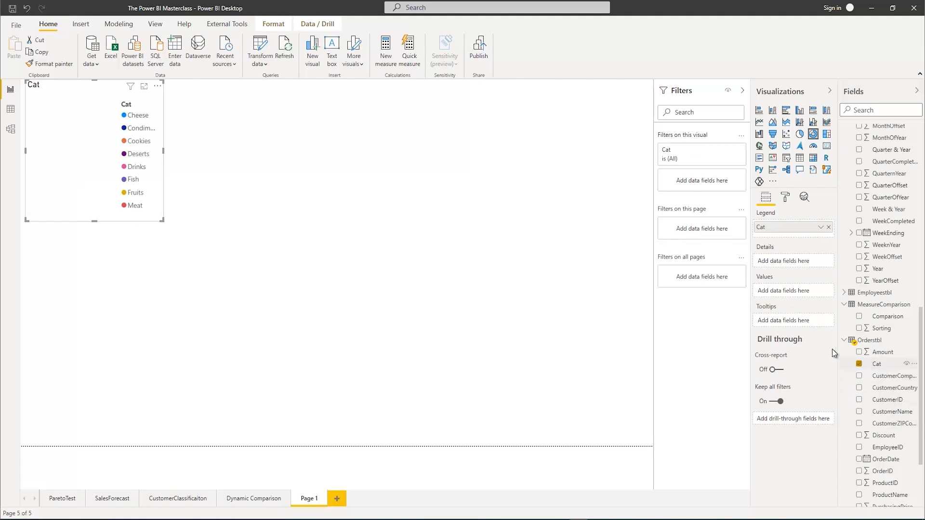
# Add the TotalProfit measure as the donut chart's values and enlarge the chart
pyautogui.scroll(4, 852, 267)
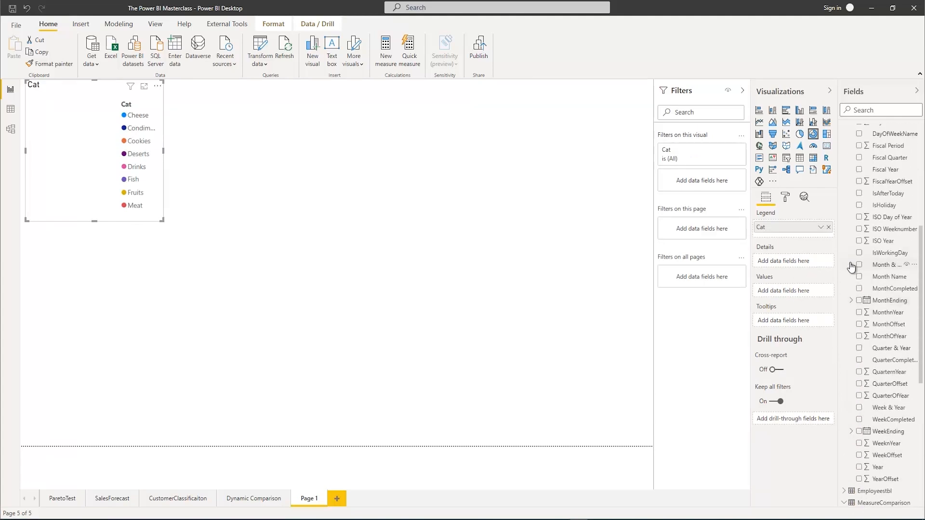
pyautogui.scroll(5, 857, 275)
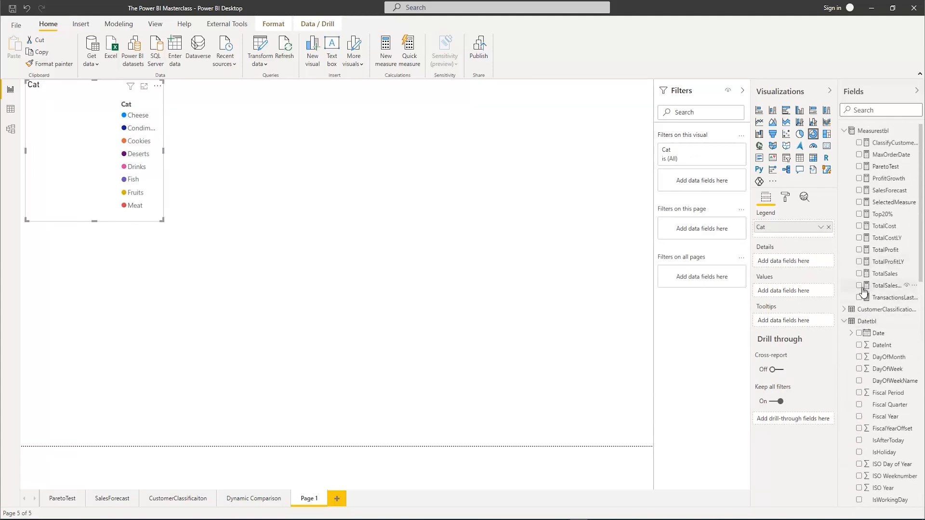
pyautogui.click(852, 252)
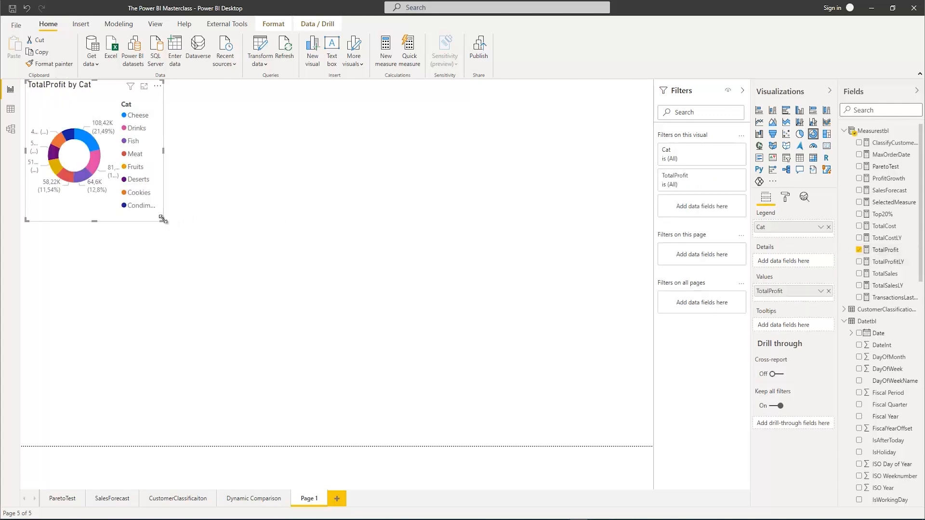
pyautogui.moveTo(163, 219); pyautogui.dragTo(302, 271)
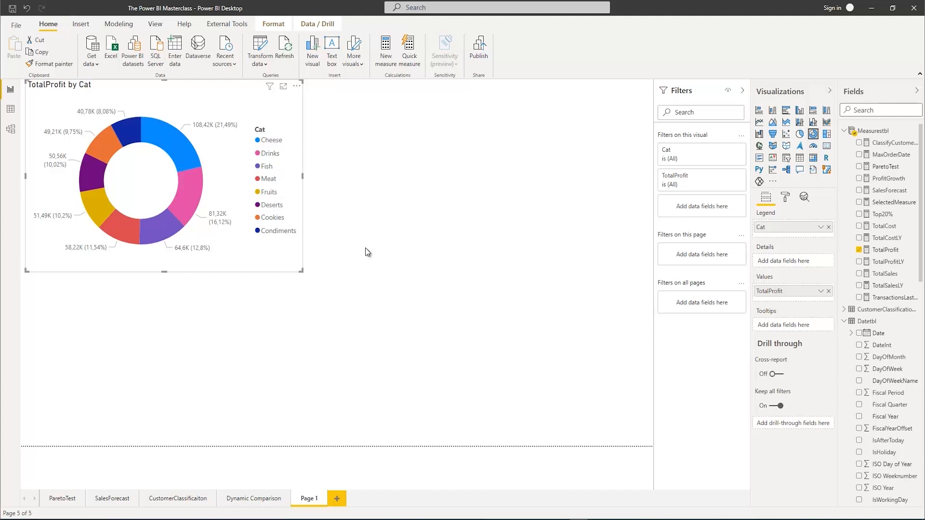
# Apply the Innovate theme to the report and check its look on the Dynamic Comparison page and Page 1
pyautogui.click(155, 25)
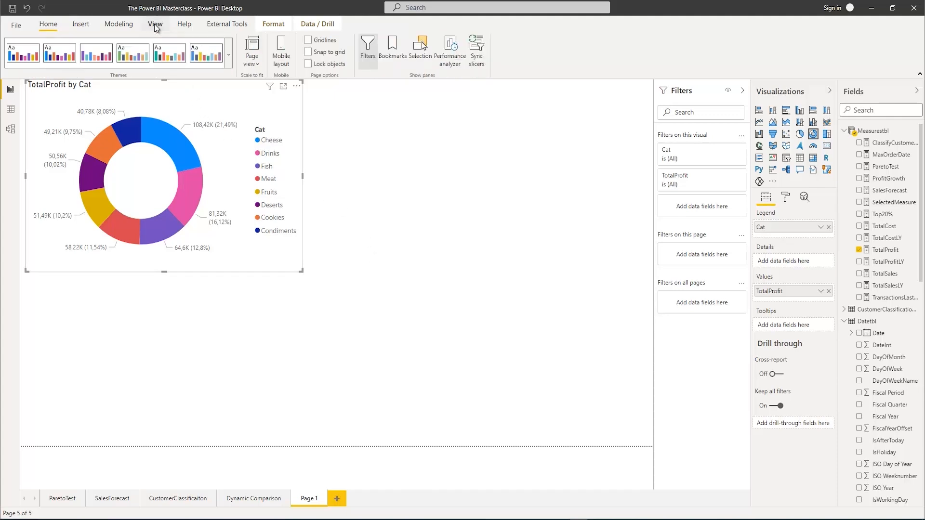
pyautogui.click(229, 58)
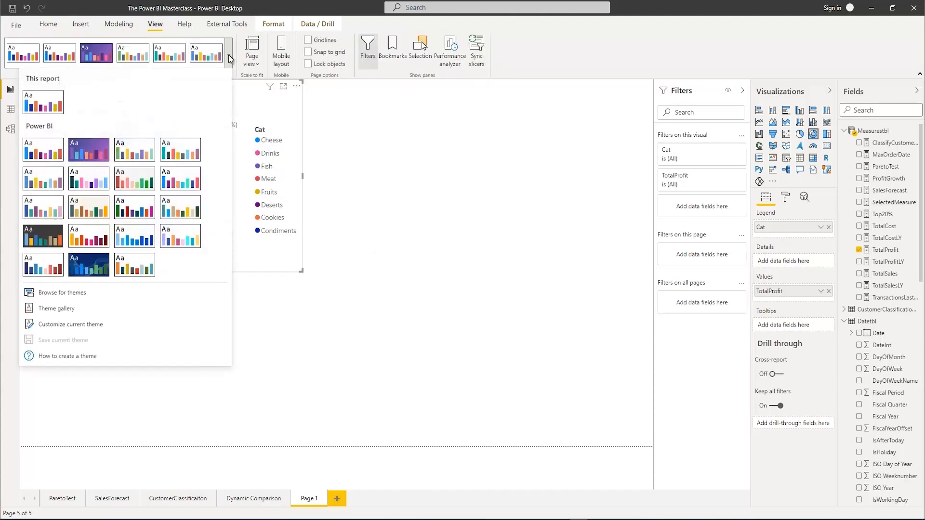
pyautogui.click(42, 238)
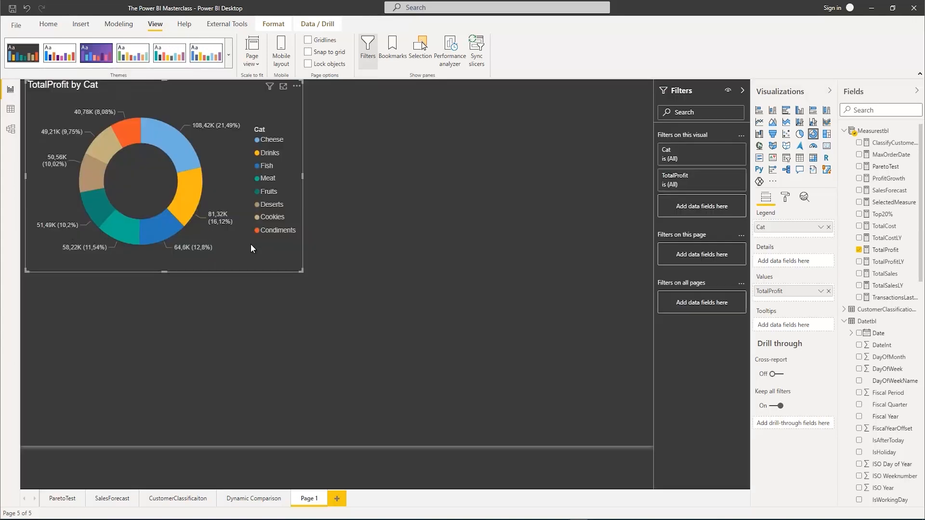
pyautogui.click(235, 499)
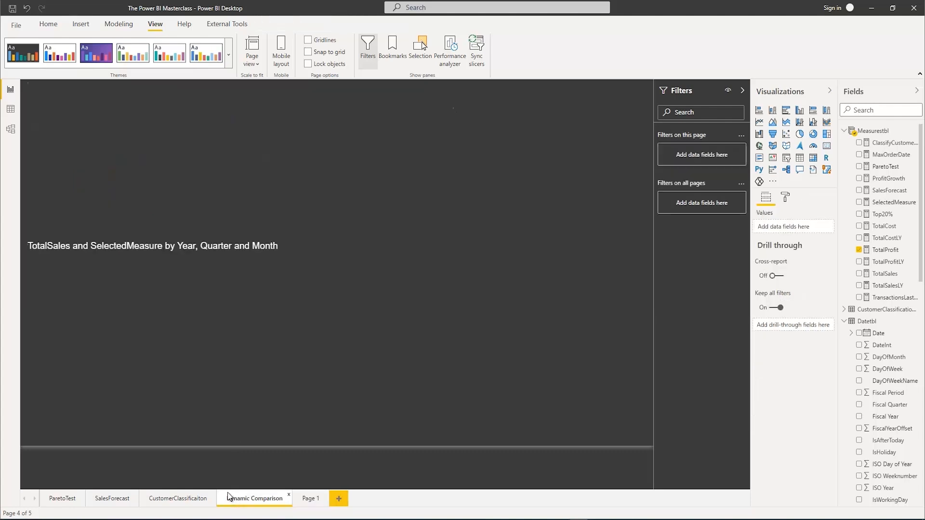
pyautogui.click(311, 502)
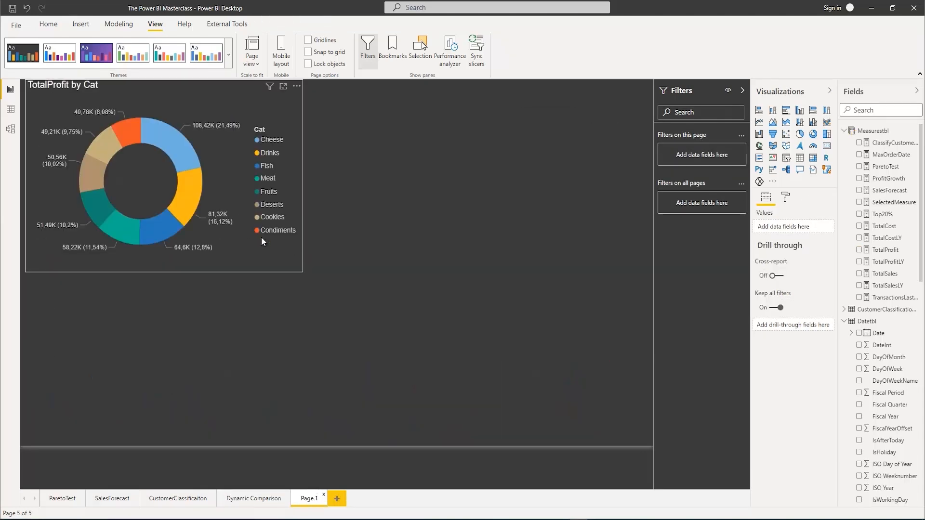
pyautogui.click(228, 56)
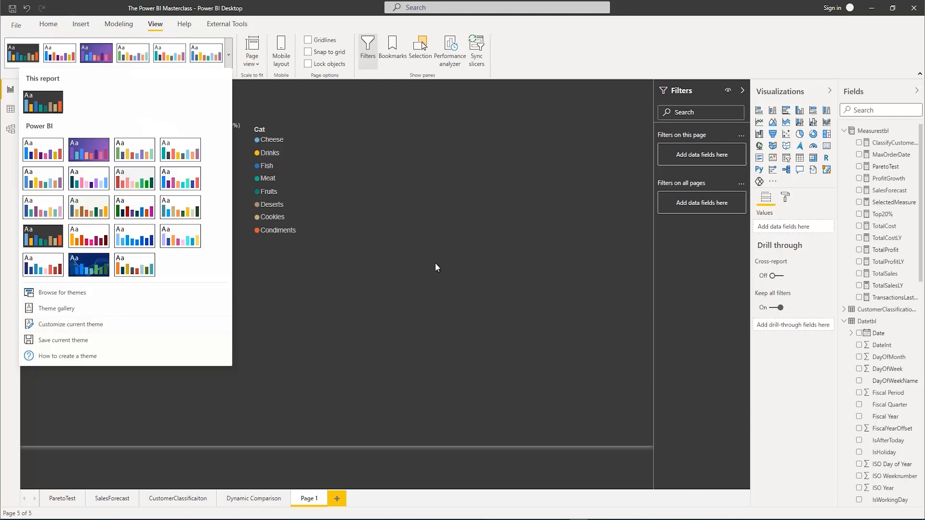
pyautogui.click(402, 209)
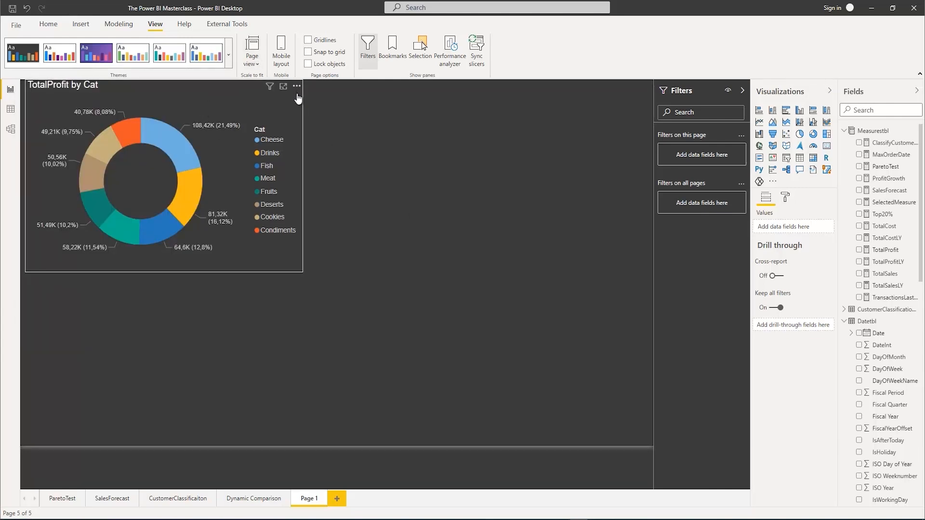
# Move the donut chart slightly down the page and rename the Orderstbl field Cat as Category
pyautogui.moveTo(298, 89); pyautogui.dragTo(293, 123)
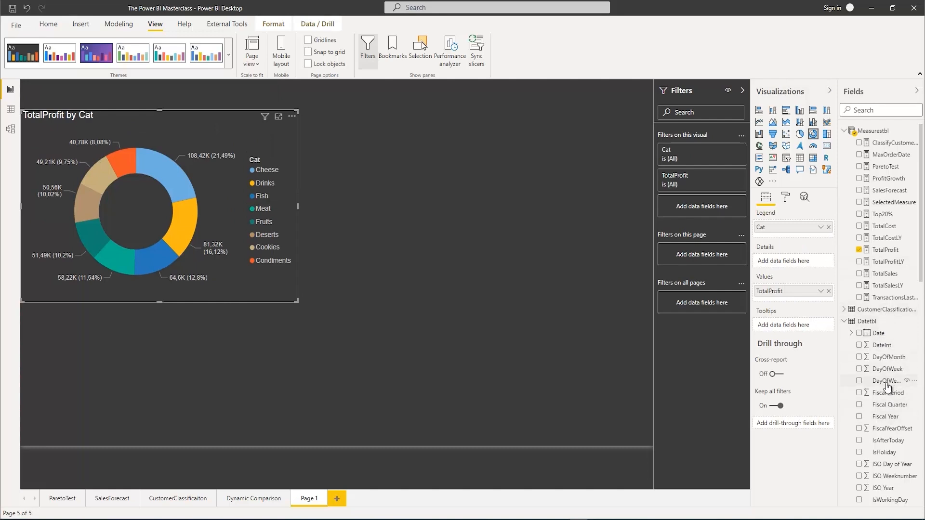
pyautogui.scroll(-4, 887, 385)
pyautogui.scroll(-4, 888, 387)
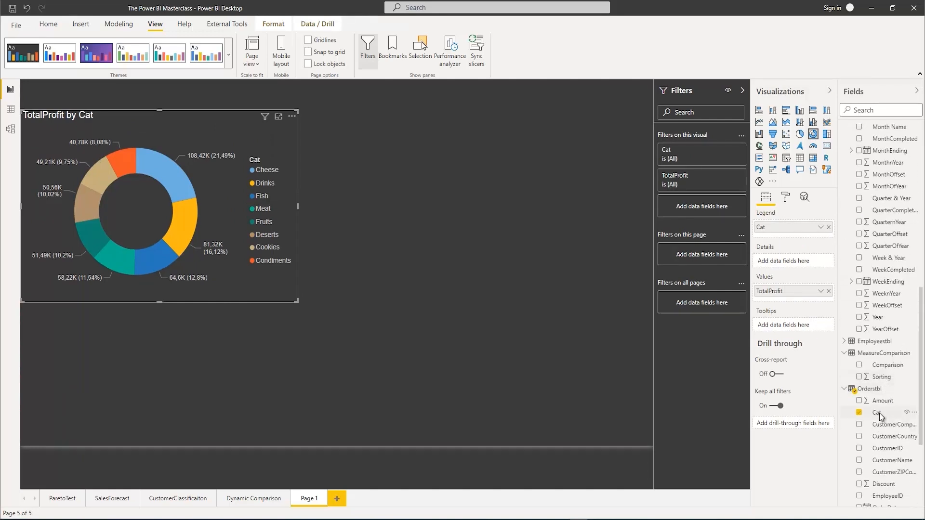
pyautogui.rightClick(880, 412)
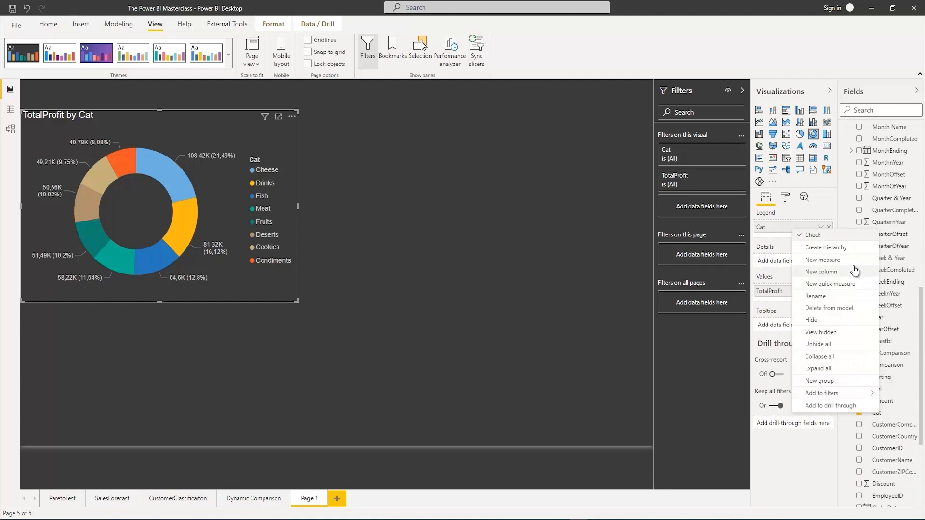
pyautogui.click(827, 297)
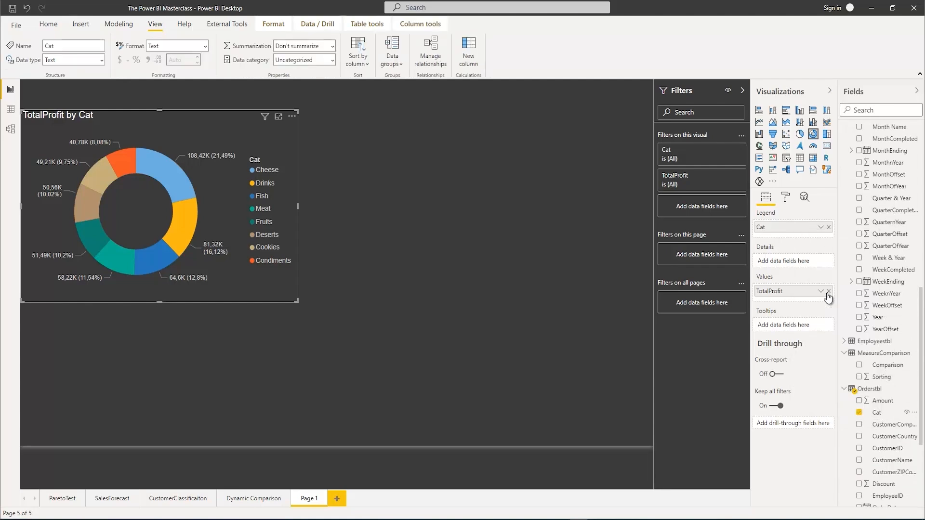
pyautogui.write('Categor')
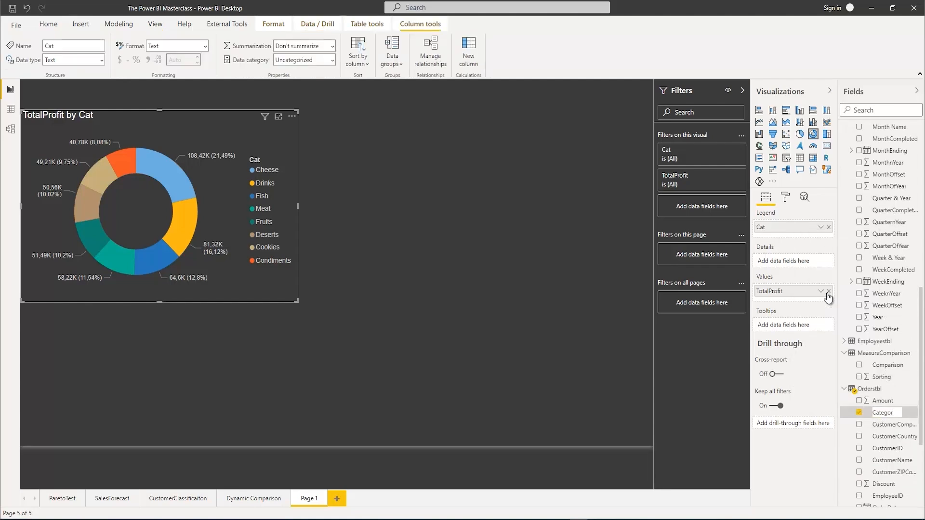
pyautogui.write('y')
pyautogui.press('Return')
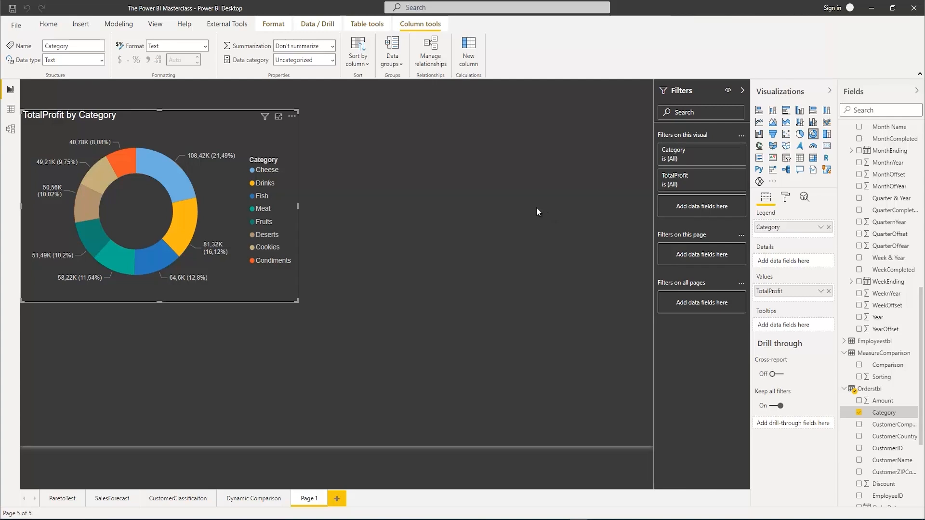
# Insert a clustered bar chart with CustomerCountry from Orderstbl on the axis and TotalSales as values
pyautogui.click(571, 160)
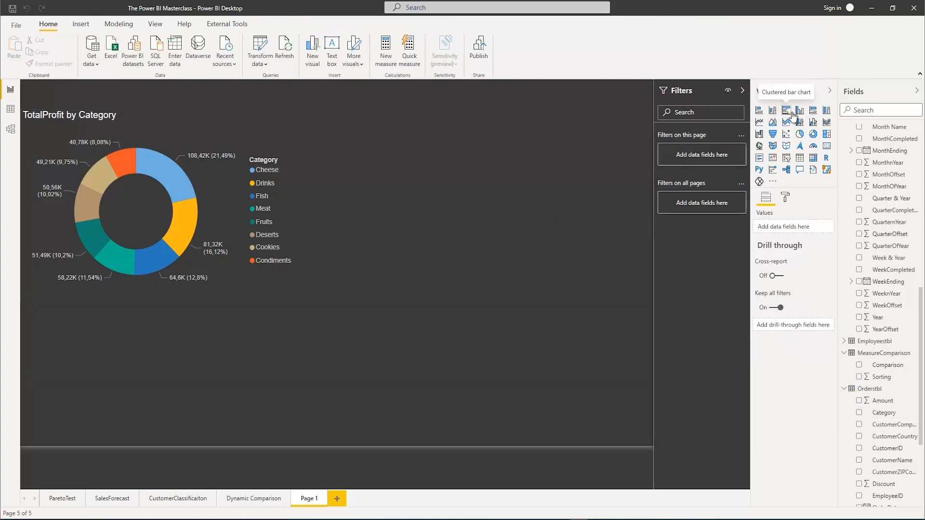
pyautogui.click(790, 112)
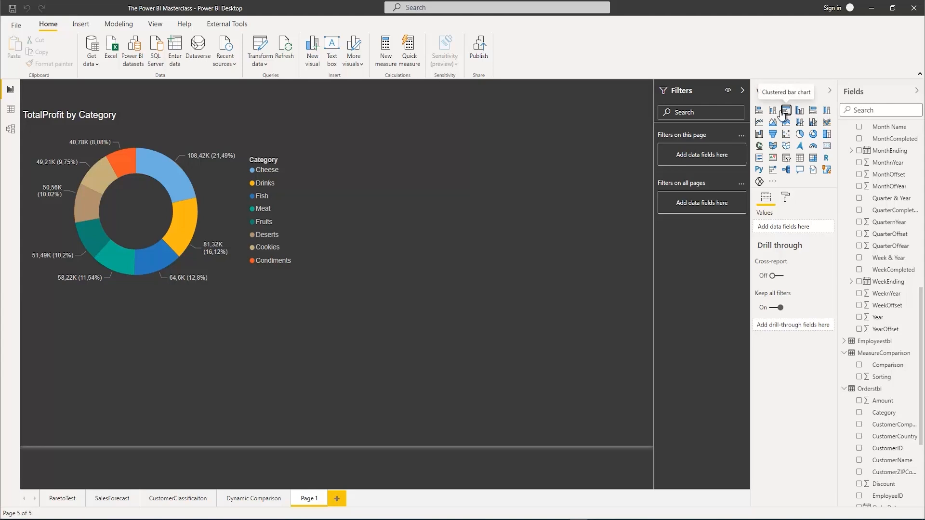
pyautogui.click(858, 437)
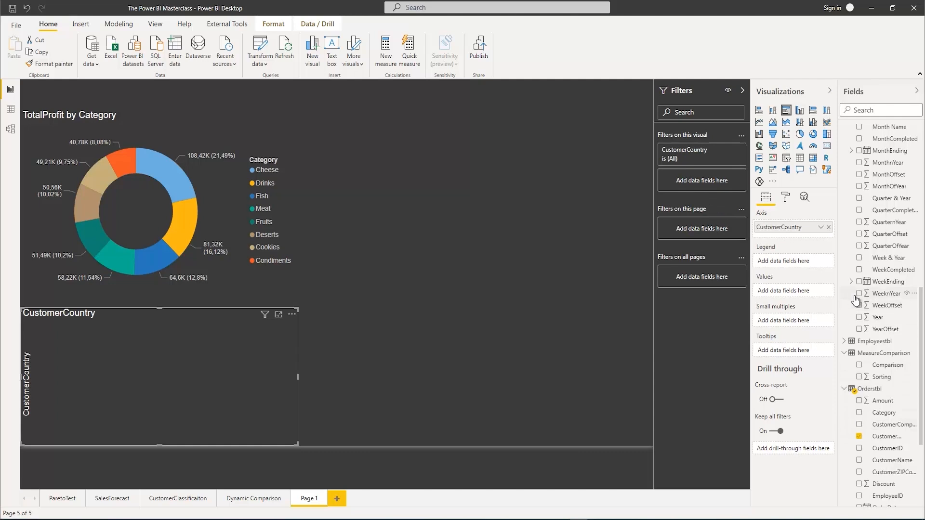
pyautogui.scroll(5, 886, 327)
pyautogui.scroll(3, 886, 322)
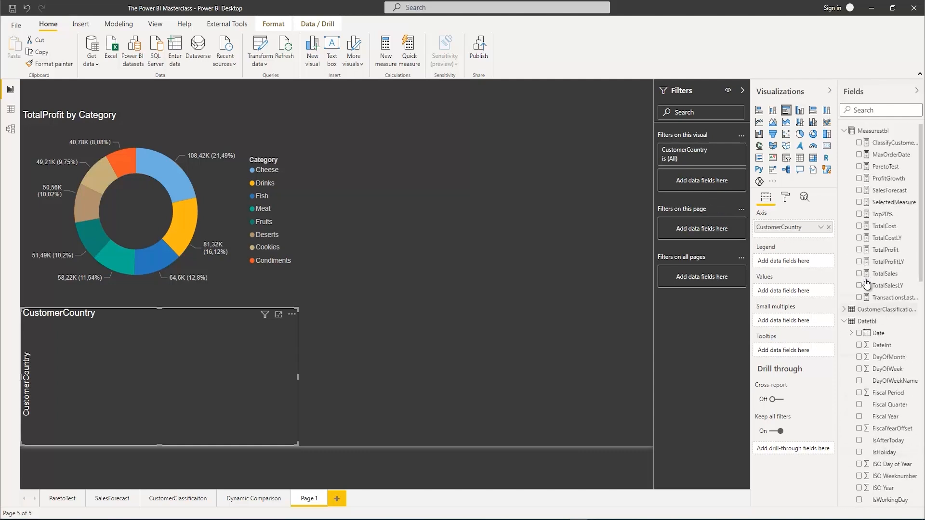
pyautogui.moveTo(833, 287); pyautogui.dragTo(819, 291)
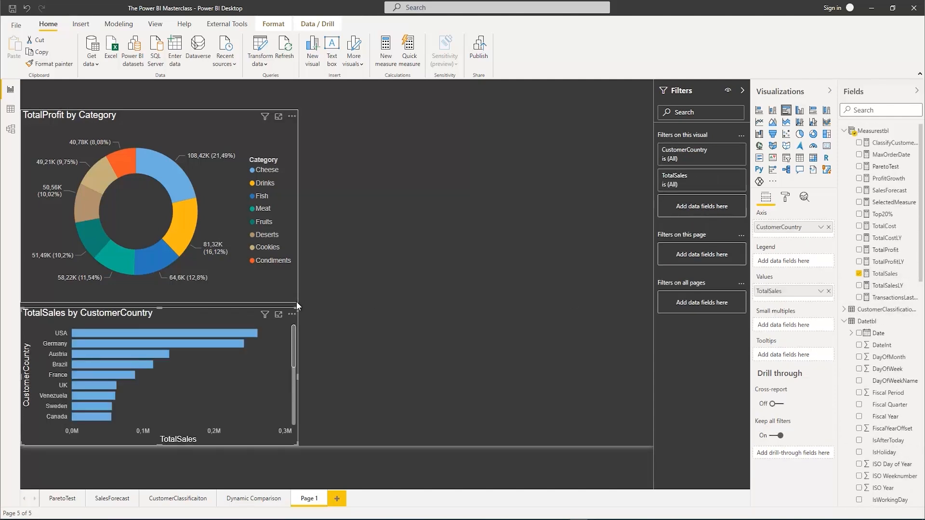
# Enlarge the bar chart and place it beside the donut chart, then lower the donut chart to free space above it
pyautogui.moveTo(297, 307); pyautogui.dragTo(408, 162)
pyautogui.moveTo(493, 154); pyautogui.dragTo(584, 146)
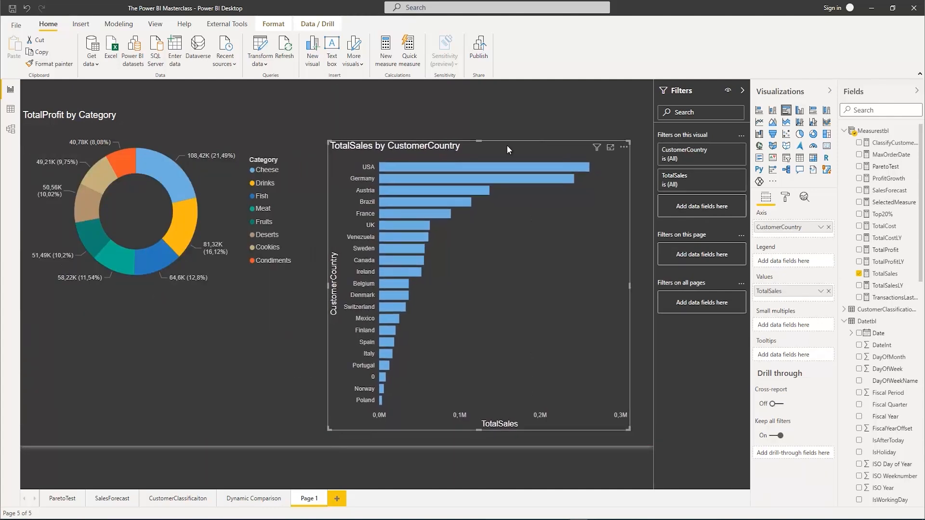
pyautogui.moveTo(211, 129); pyautogui.dragTo(221, 194)
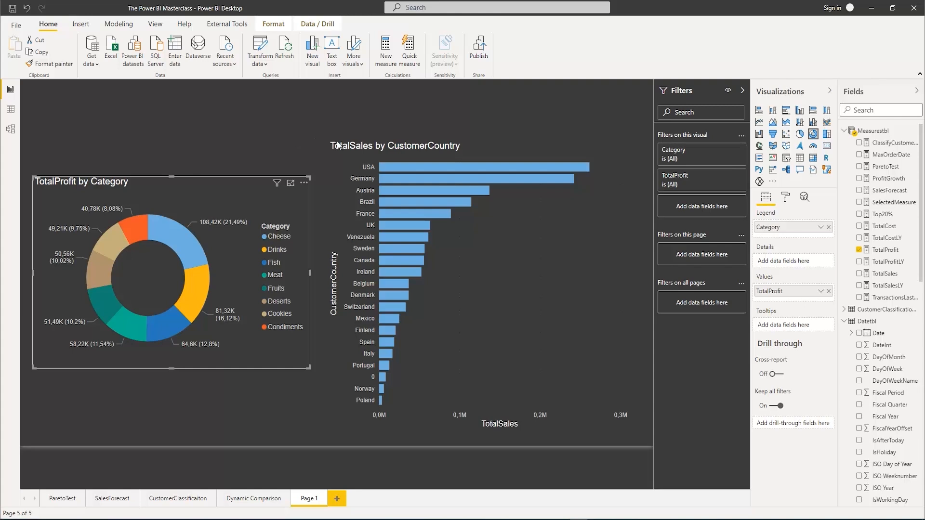
pyautogui.click(535, 116)
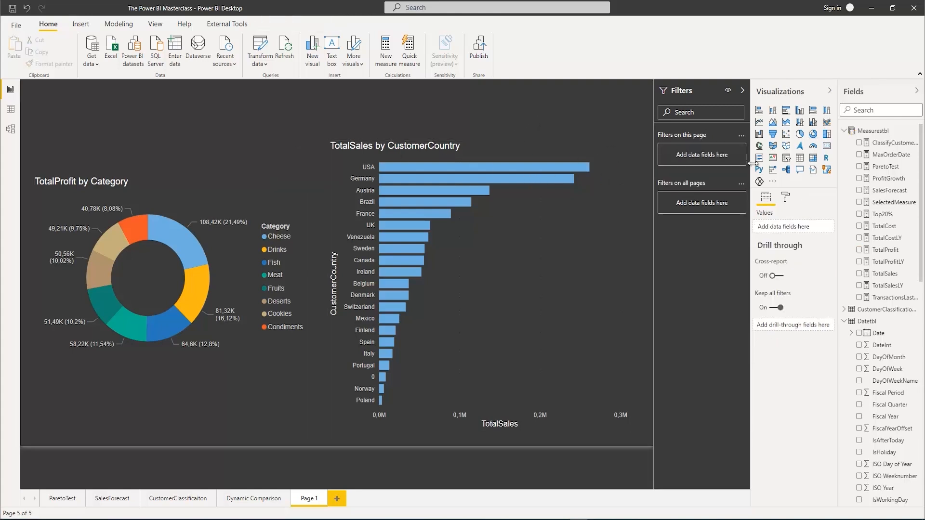
# Insert a slicer on the page using the Year field from Datetbl
pyautogui.click(786, 161)
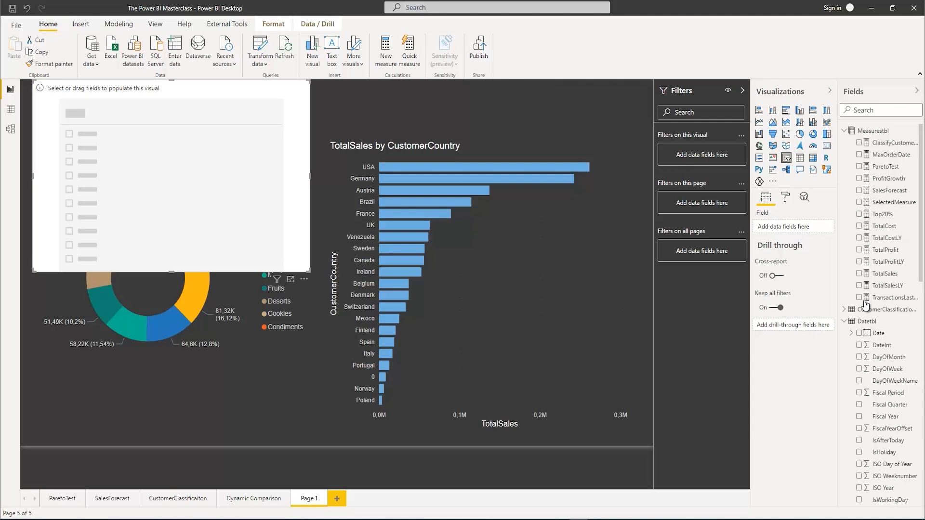
pyautogui.scroll(-3, 874, 421)
pyautogui.scroll(-4, 874, 420)
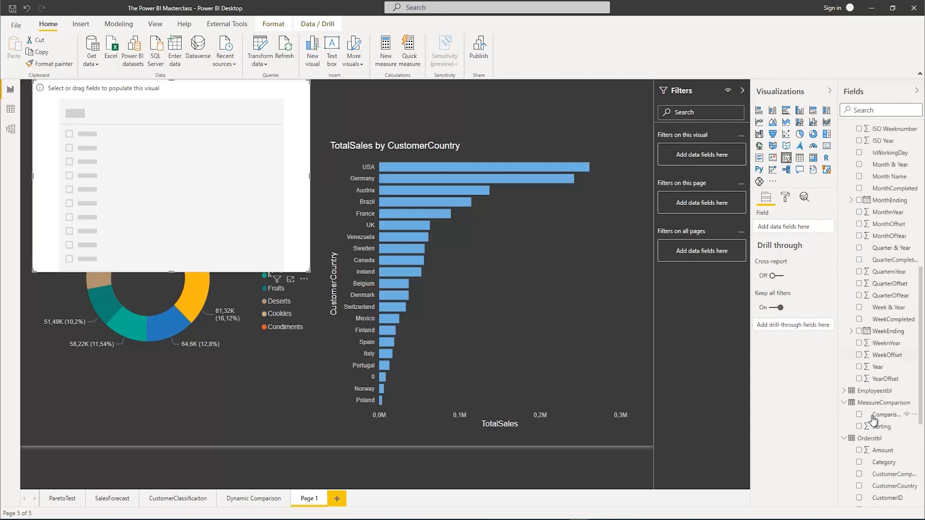
pyautogui.click(858, 367)
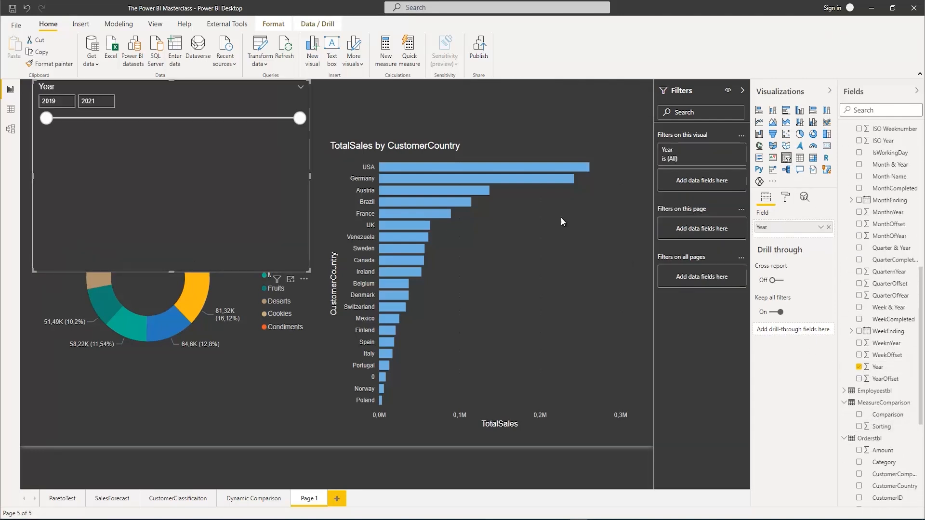
# Change the Year slicer to the List style and set its orientation to Horizontal
pyautogui.click(300, 86)
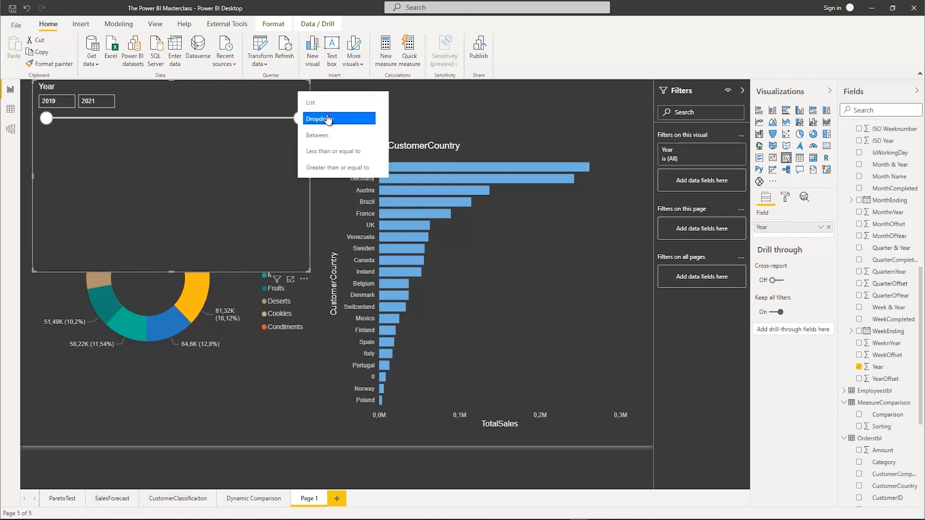
pyautogui.click(325, 103)
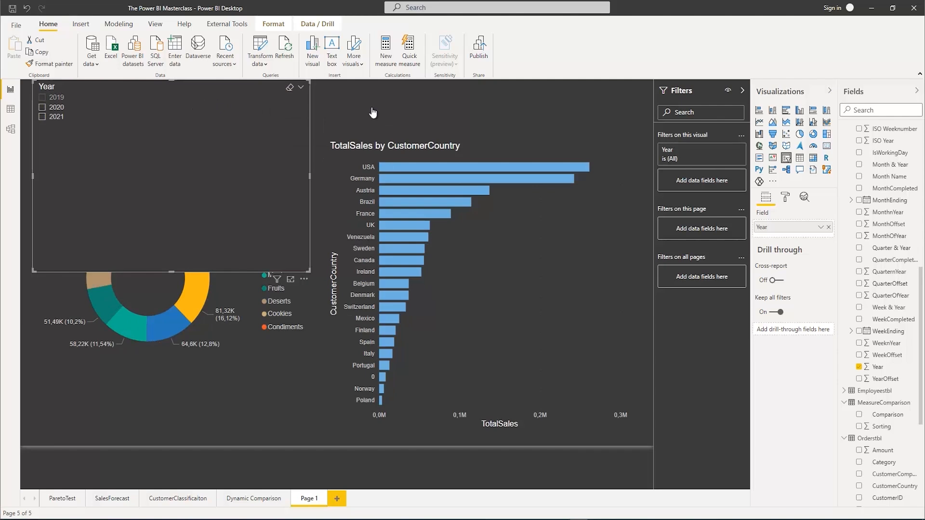
pyautogui.click(784, 198)
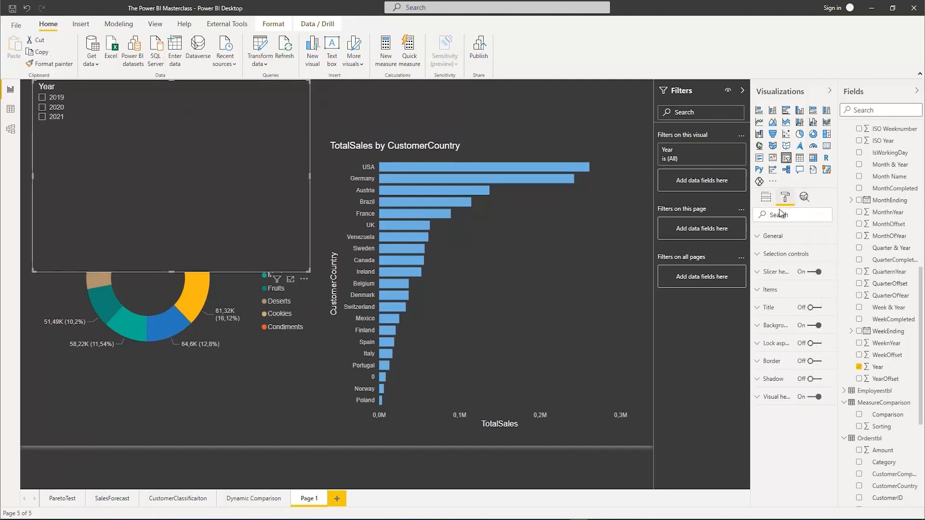
pyautogui.click(760, 240)
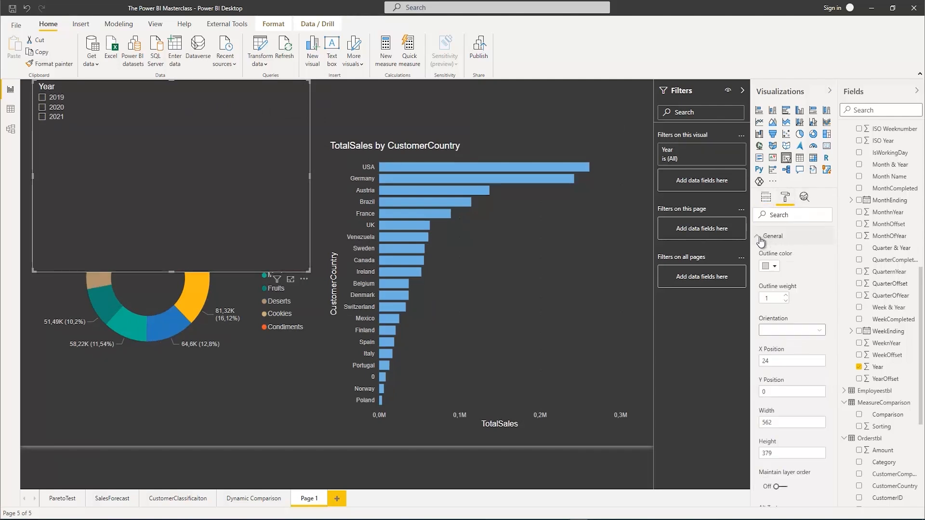
pyautogui.click(797, 331)
pyautogui.click(780, 354)
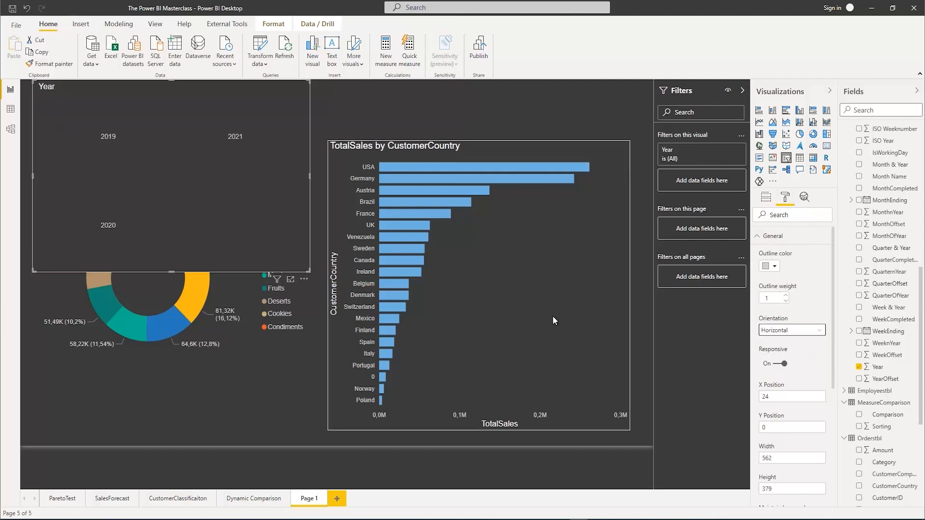
# Shrink the Year slicer to about 342 wide by 107 high and turn off its slicer header
pyautogui.moveTo(295, 178); pyautogui.dragTo(198, 132)
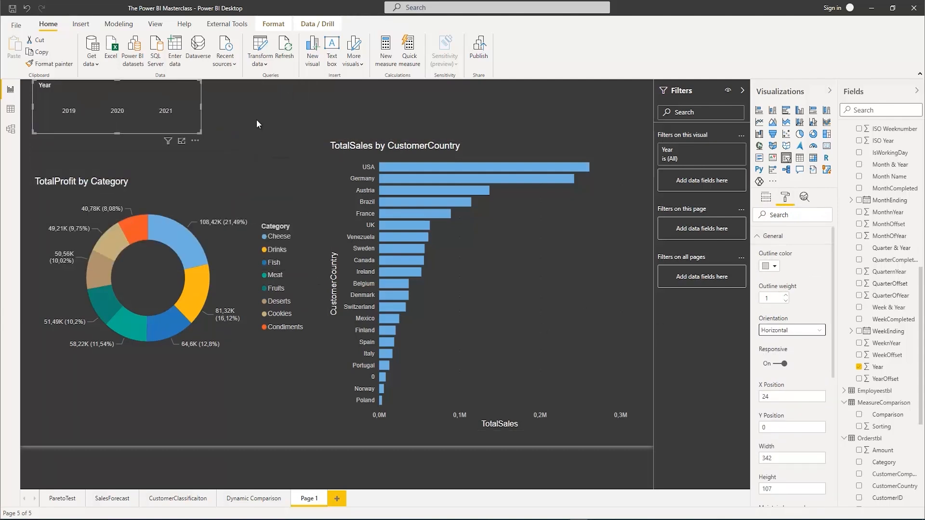
pyautogui.scroll(-5, 799, 279)
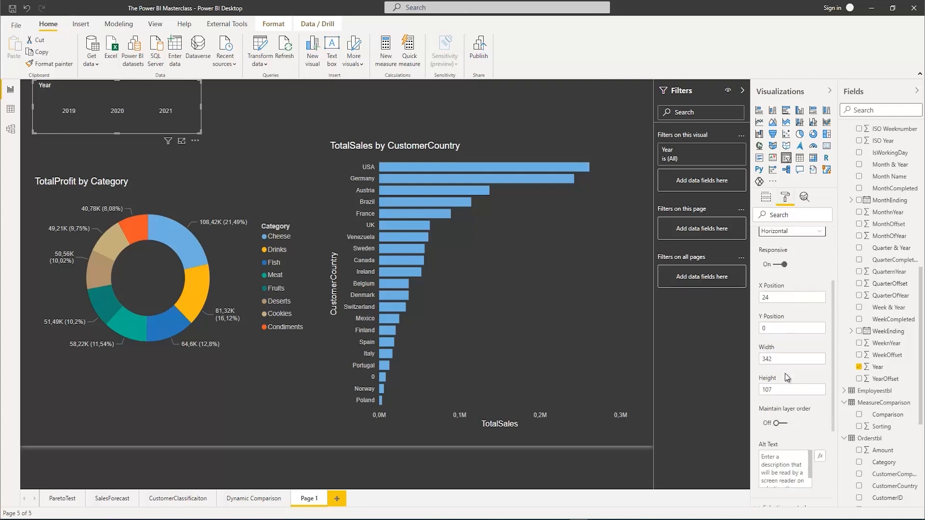
pyautogui.scroll(-1, 804, 430)
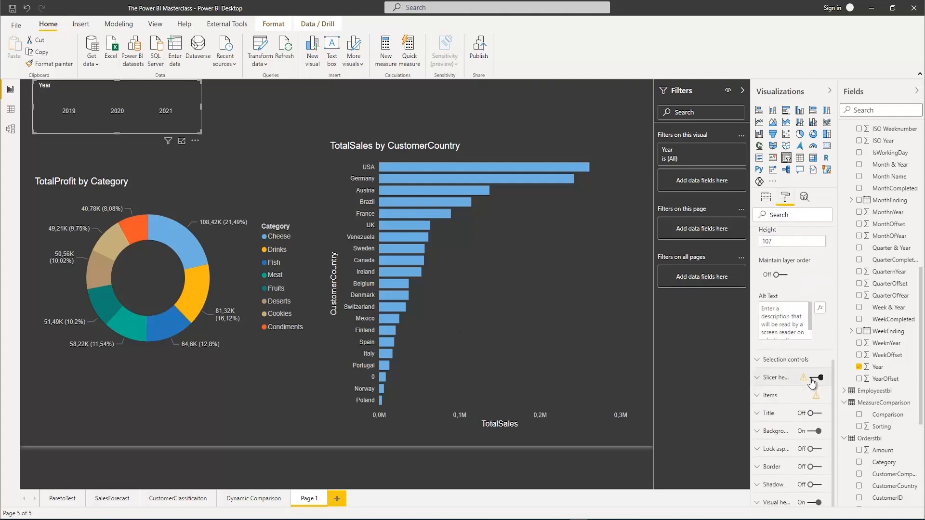
pyautogui.click(814, 377)
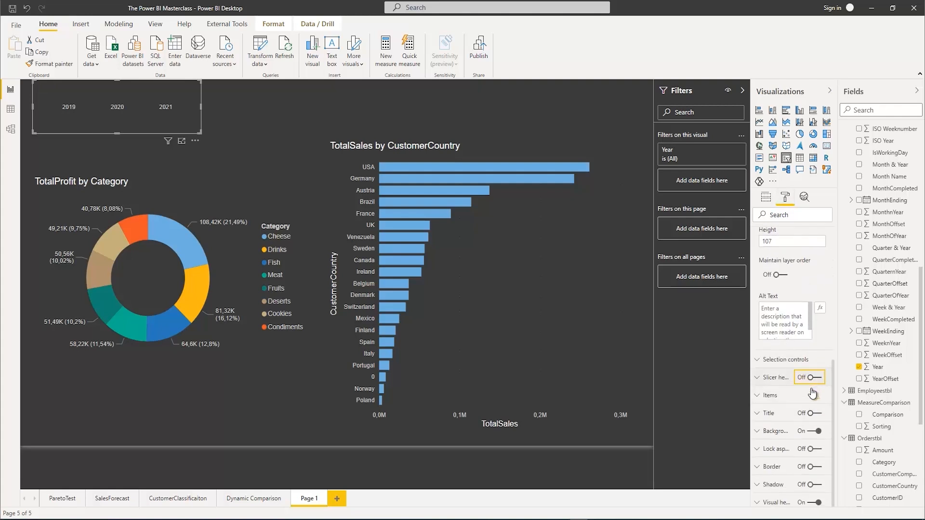
# Set the Year slicer's item text size to 13 pt and make the slicer slightly wider and shorter
pyautogui.click(755, 396)
pyautogui.scroll(-1, 797, 458)
pyautogui.scroll(-5, 800, 454)
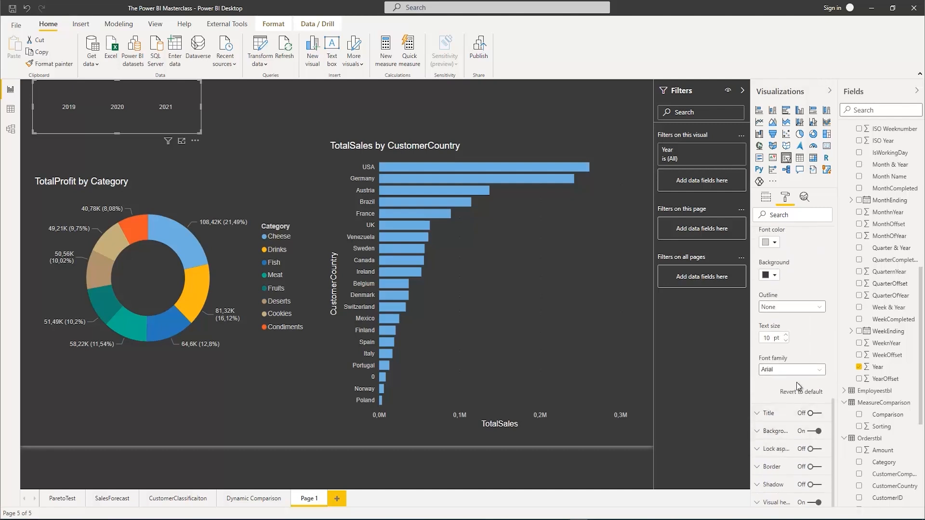
pyautogui.click(786, 336)
pyautogui.click(786, 336)
pyautogui.click(786, 335)
pyautogui.moveTo(202, 131); pyautogui.dragTo(245, 119)
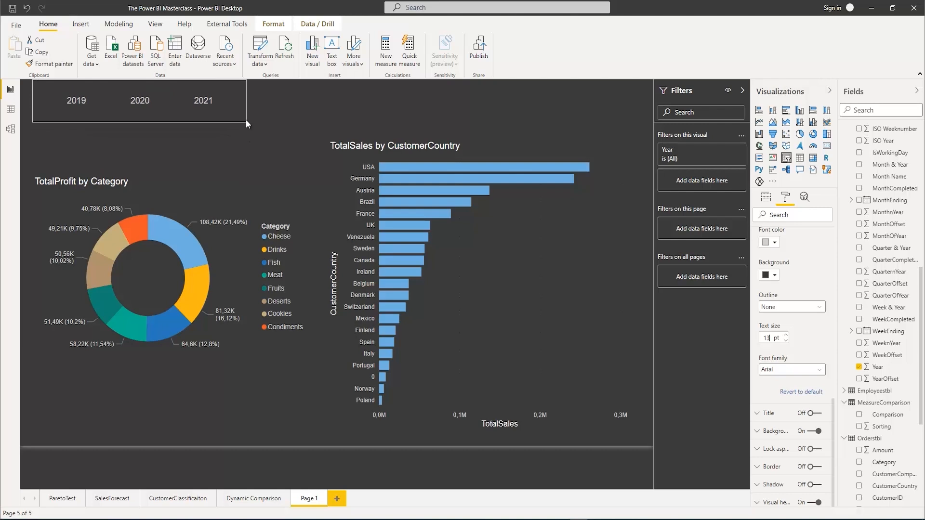
# Test the Year slicer by filtering the page to 2019 and to 2020, clearing the selection at the end
pyautogui.click(61, 99)
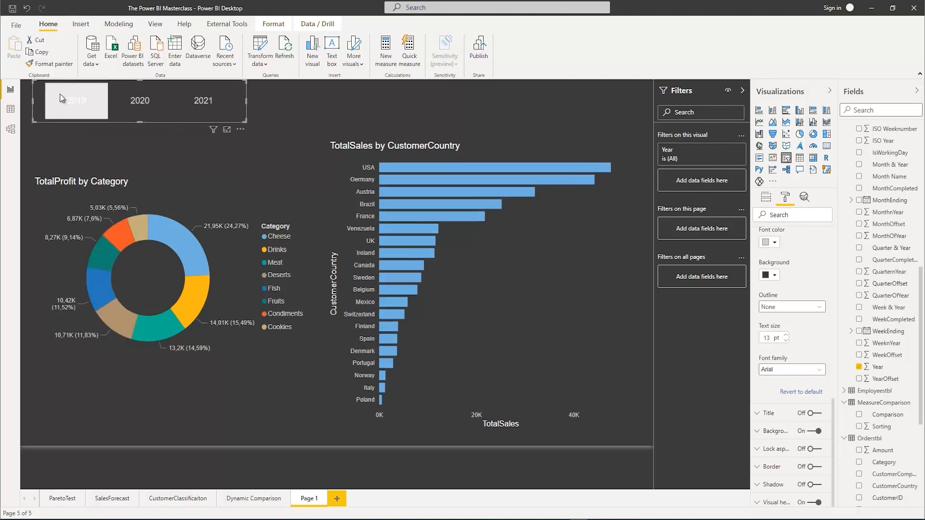
pyautogui.click(141, 103)
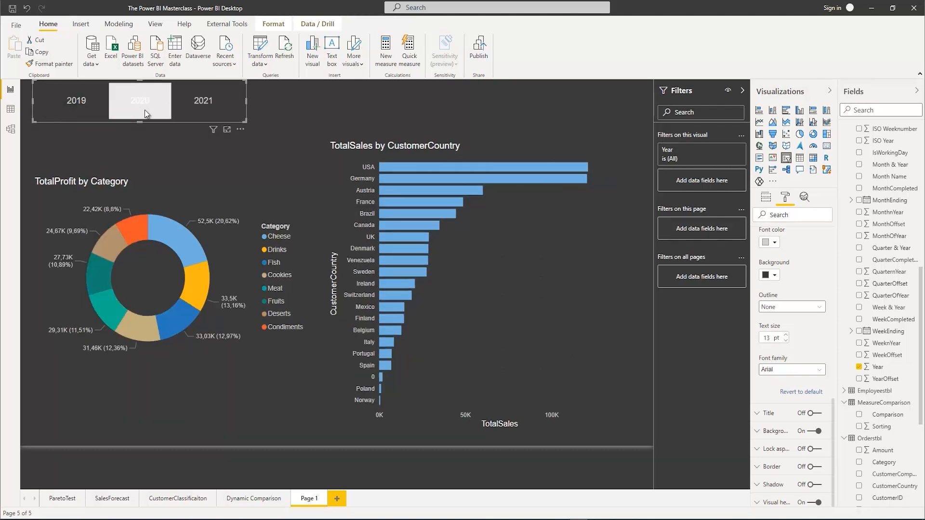
pyautogui.click(137, 99)
# Insert a slicer using the Region field from Orderstbl and shrink it to about 416 wide by 95 high
pyautogui.click(402, 115)
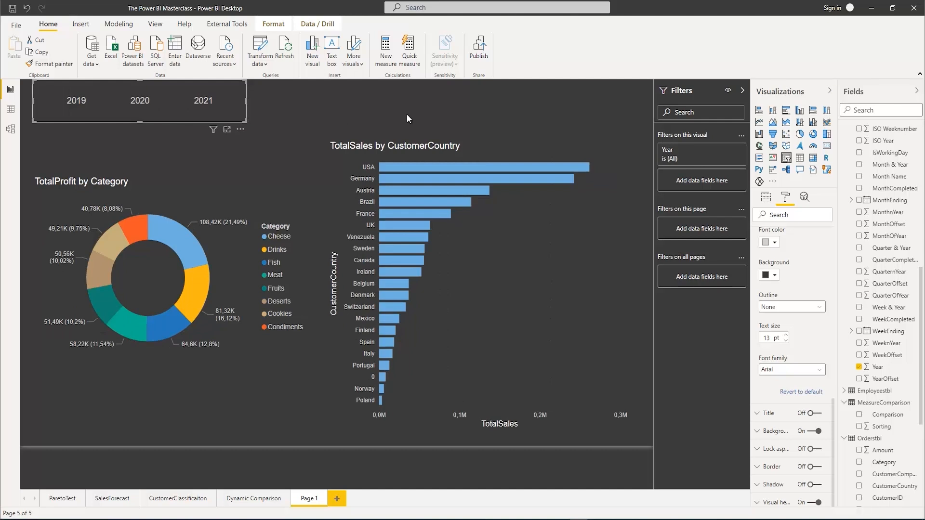
pyautogui.click(856, 111)
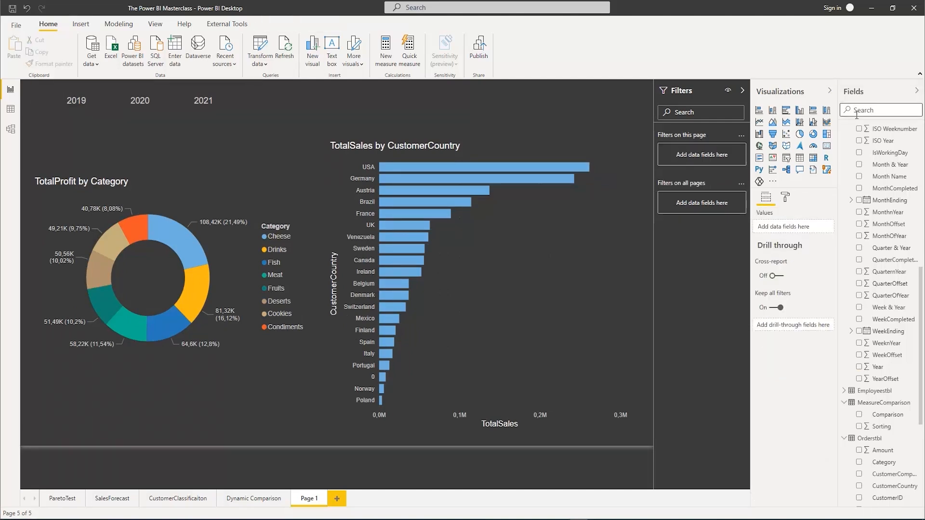
pyautogui.write('region')
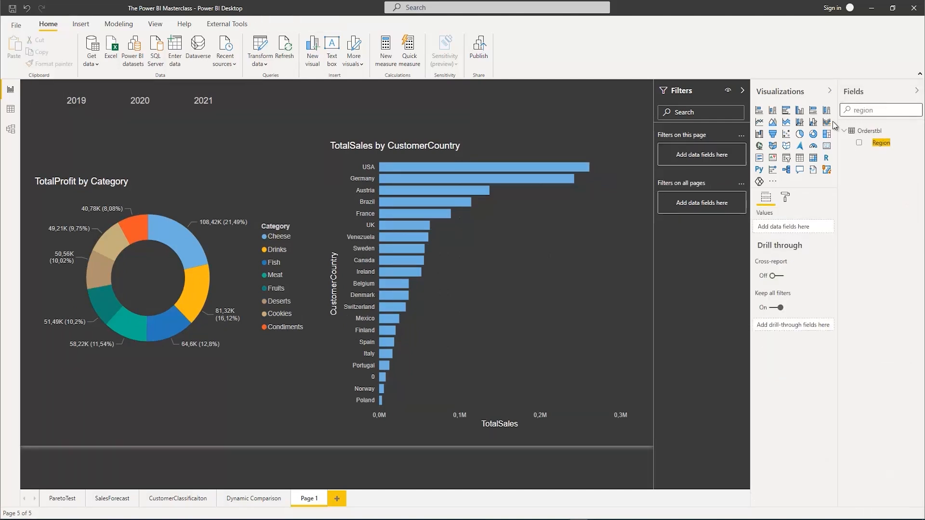
pyautogui.click(859, 143)
pyautogui.click(786, 157)
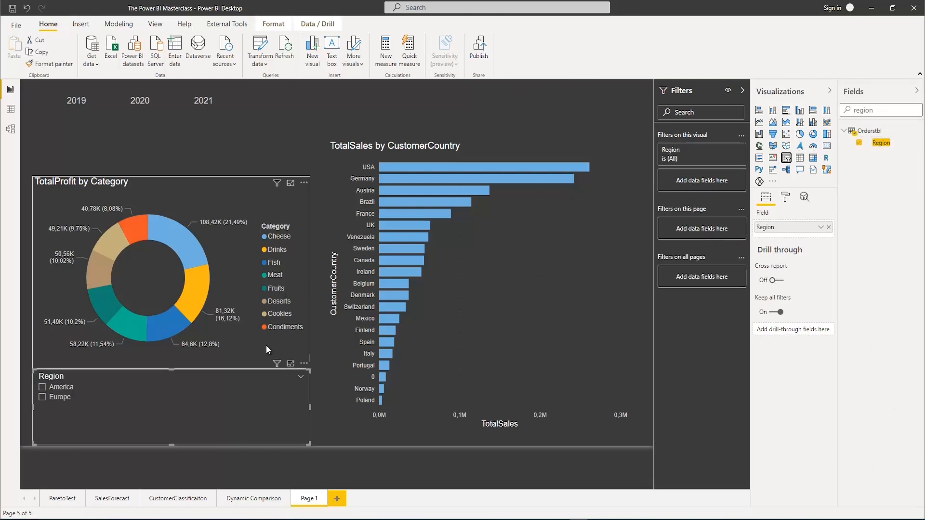
pyautogui.moveTo(308, 370); pyautogui.dragTo(238, 398)
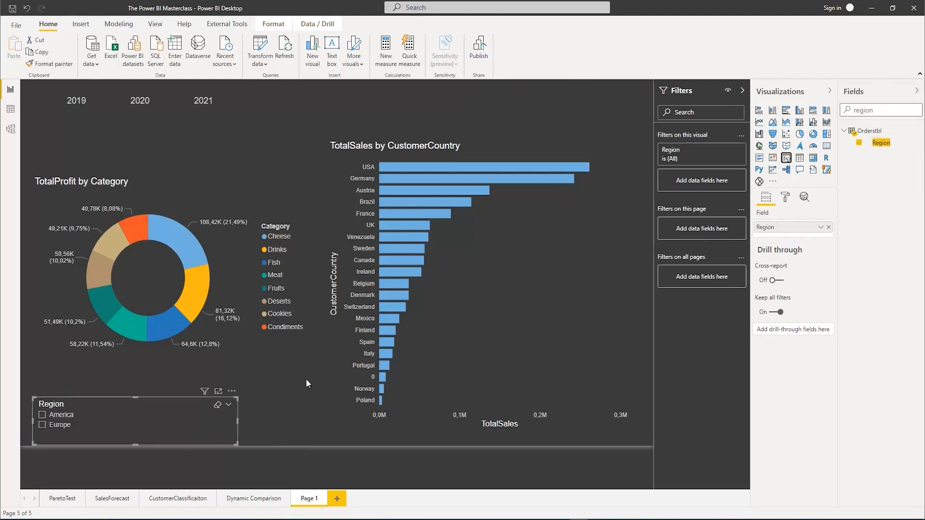
# Set the Region slicer's orientation to Horizontal and turn off its slicer header
pyautogui.click(784, 196)
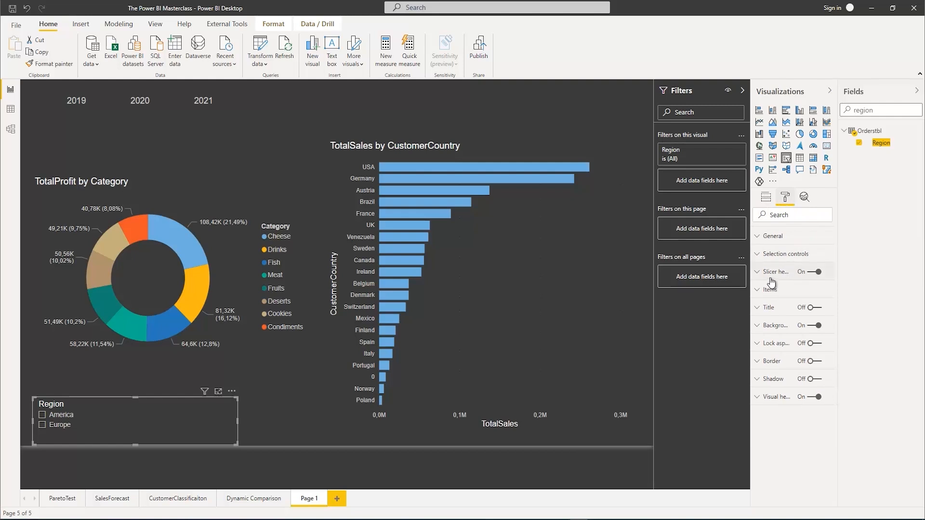
pyautogui.click(759, 254)
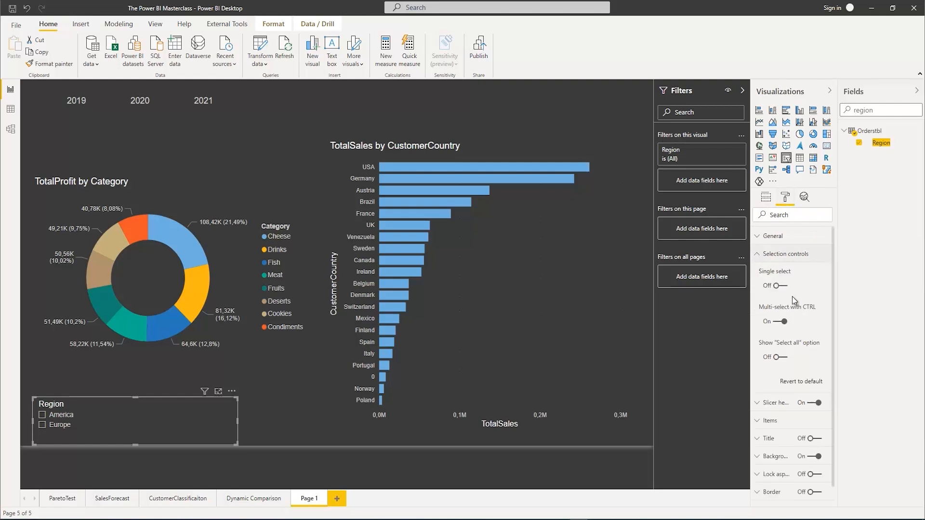
pyautogui.click(765, 257)
pyautogui.click(764, 236)
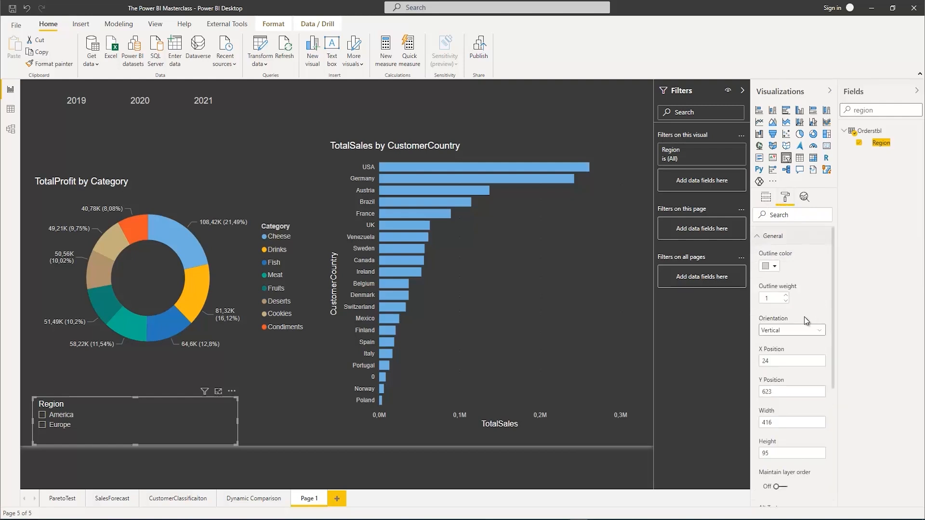
pyautogui.click(798, 332)
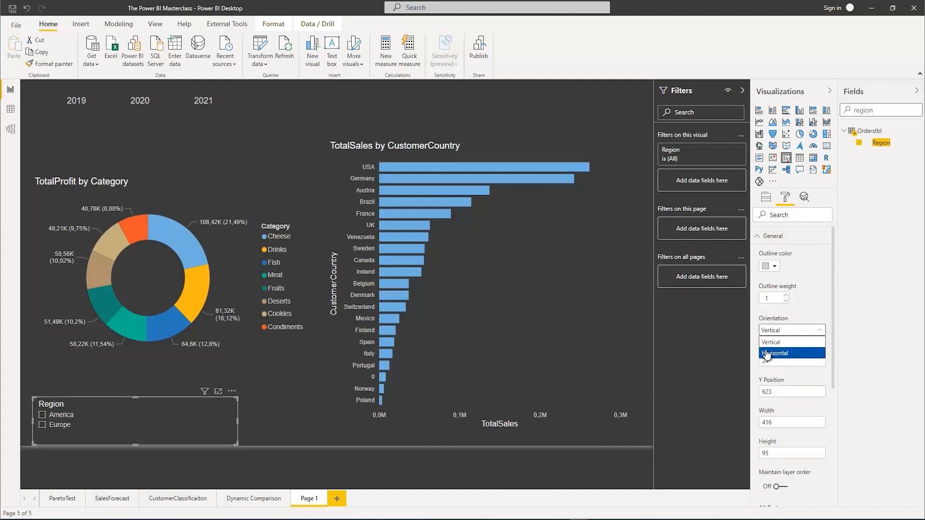
pyautogui.click(785, 352)
pyautogui.scroll(-4, 782, 353)
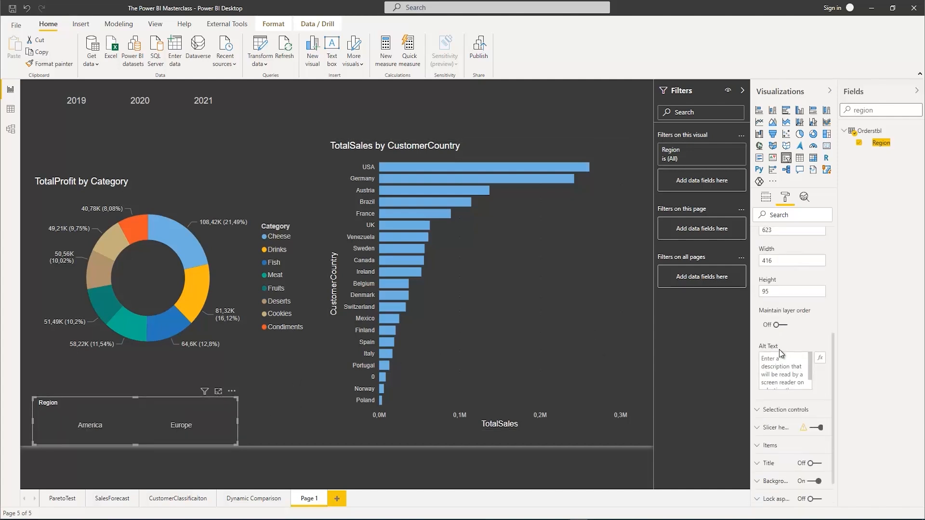
pyautogui.click(815, 427)
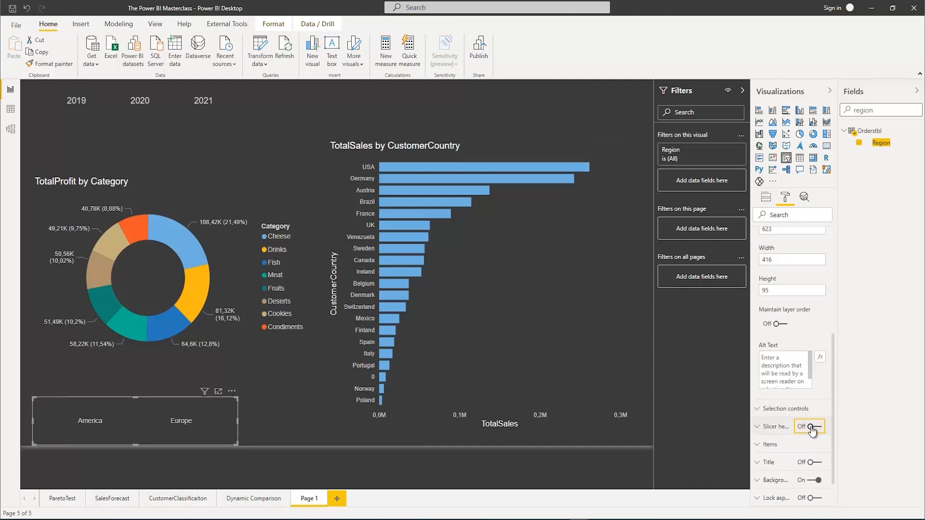
# Set the Region slicer's item text size to 13 pt and move the slicer above the bar chart
pyautogui.click(769, 444)
pyautogui.scroll(-3, 790, 428)
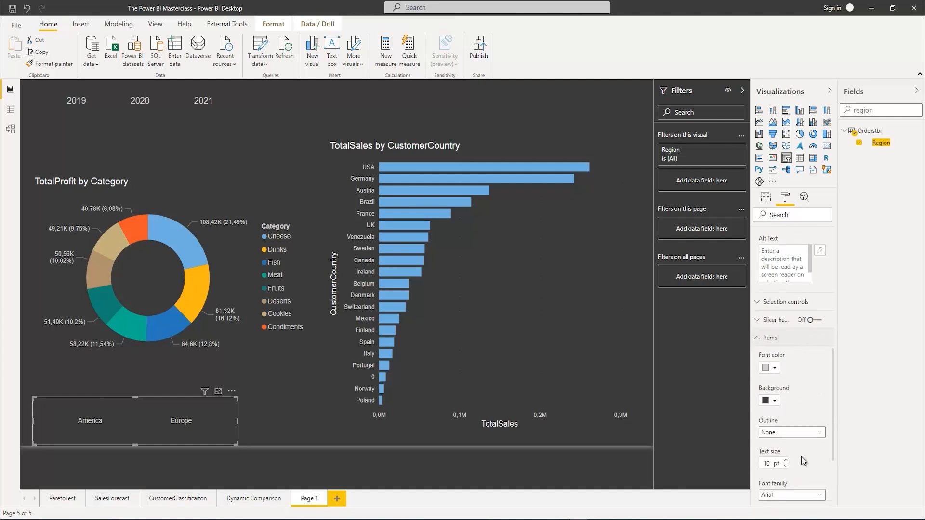
pyautogui.click(786, 418)
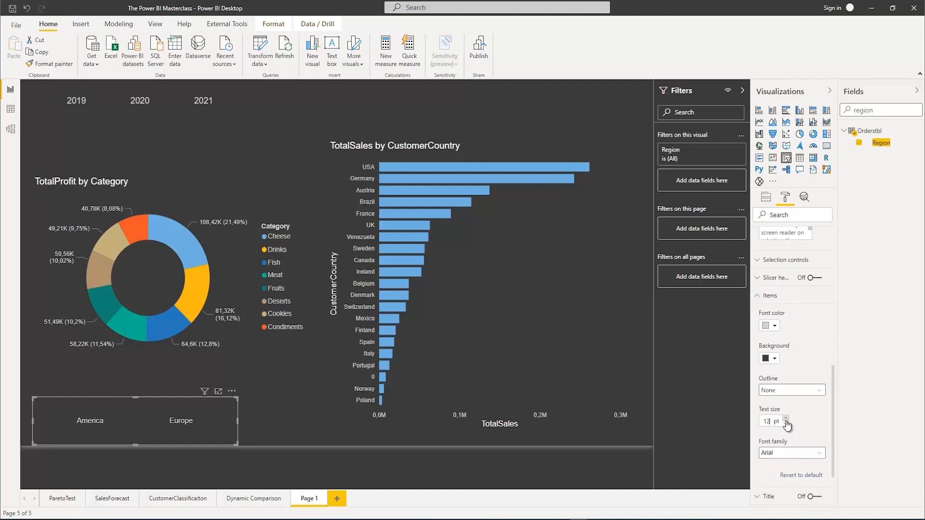
pyautogui.click(786, 418)
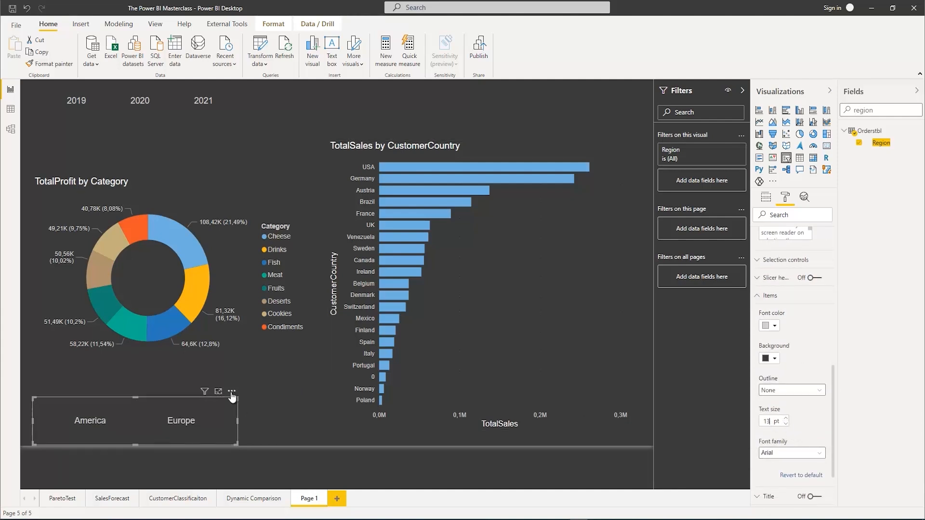
pyautogui.moveTo(230, 392); pyautogui.dragTo(505, 75)
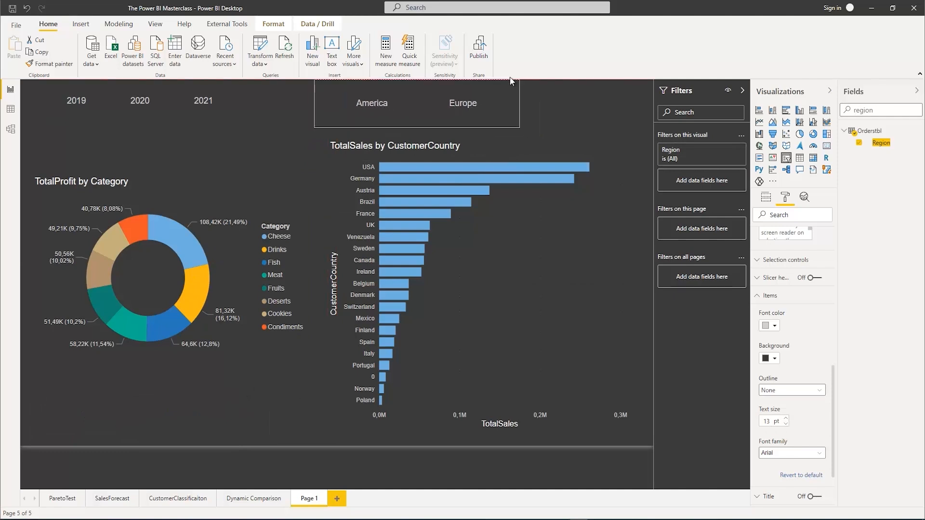
# Test both slicers by filtering the page to 2019 and America, clearing both selections at the end
pyautogui.click(83, 99)
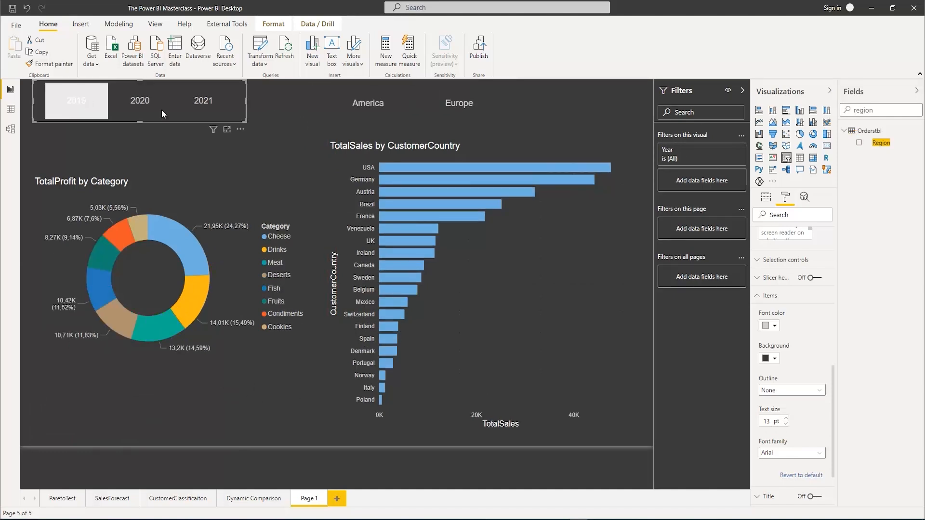
pyautogui.click(357, 111)
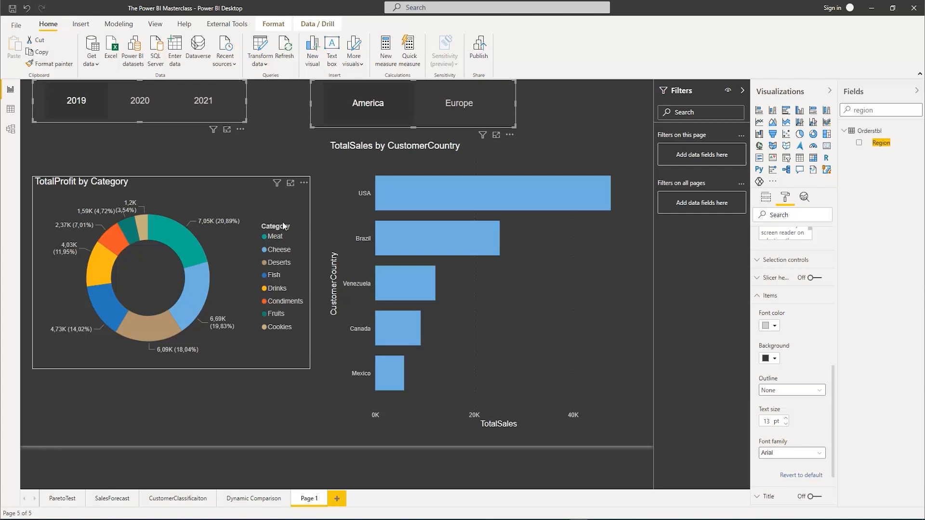
pyautogui.click(377, 116)
pyautogui.click(371, 111)
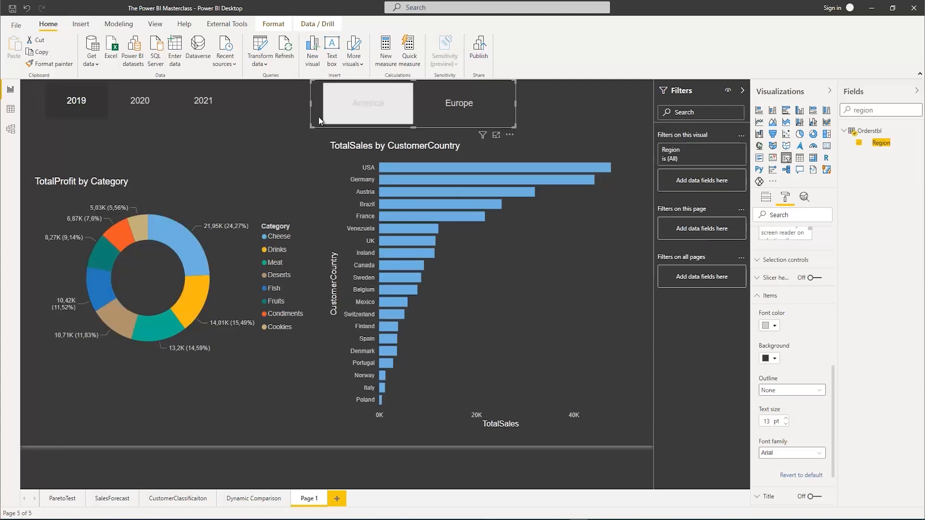
pyautogui.click(91, 111)
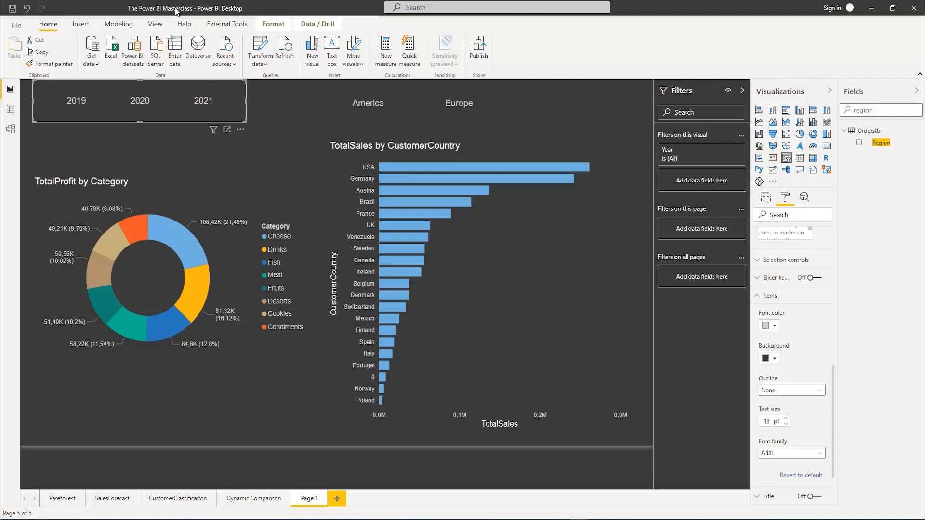
# Add a bookmark of the unfiltered page and rename it RemoveAllFilters
pyautogui.click(155, 25)
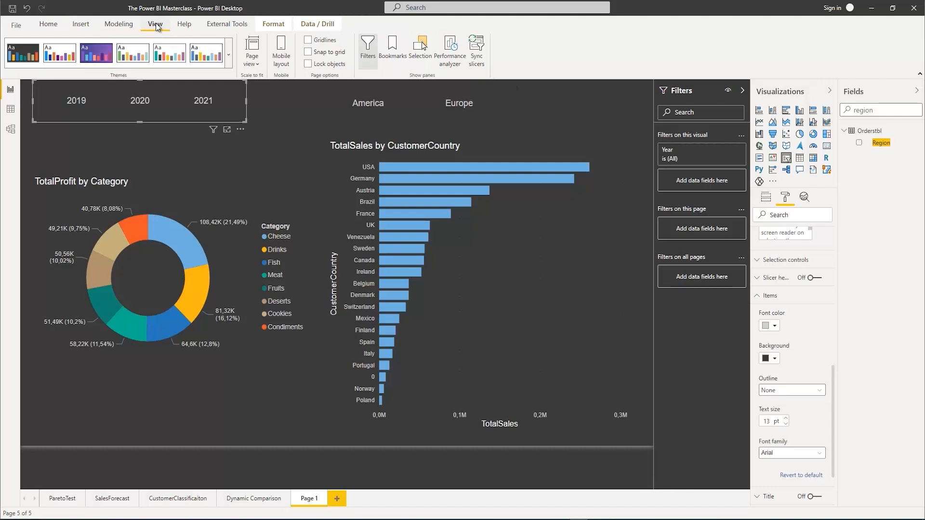
pyautogui.click(393, 48)
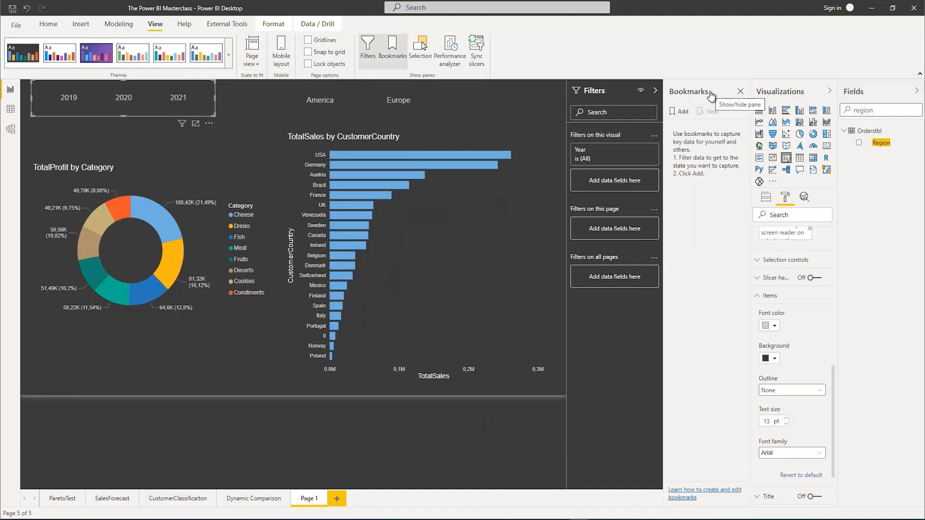
pyautogui.click(682, 113)
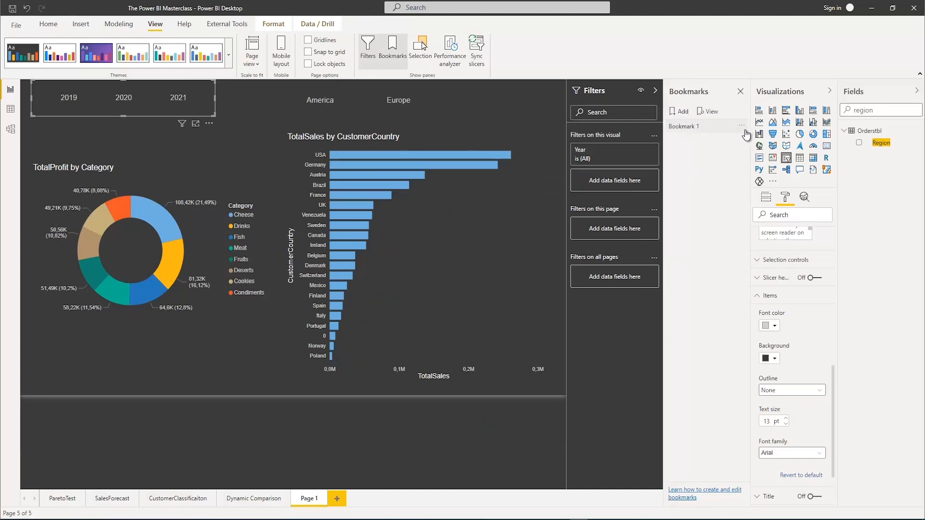
pyautogui.rightClick(677, 124)
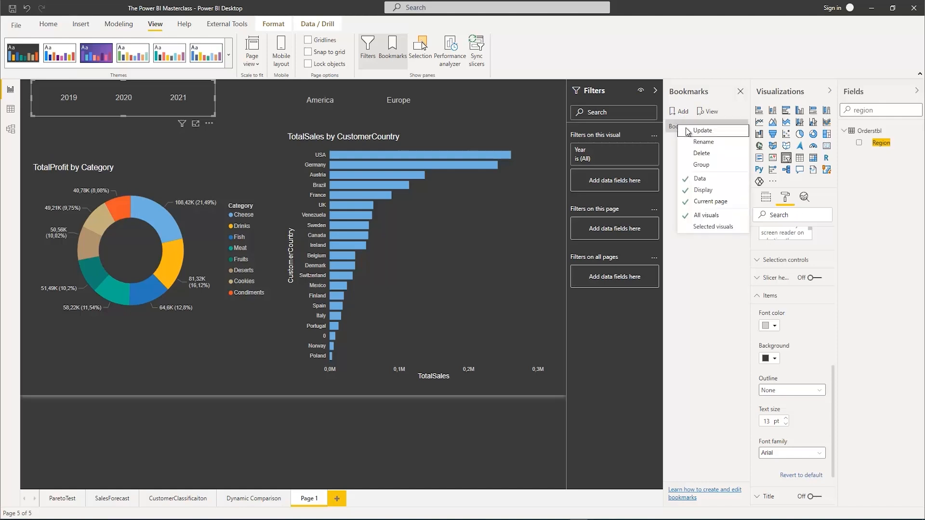
pyautogui.click(708, 140)
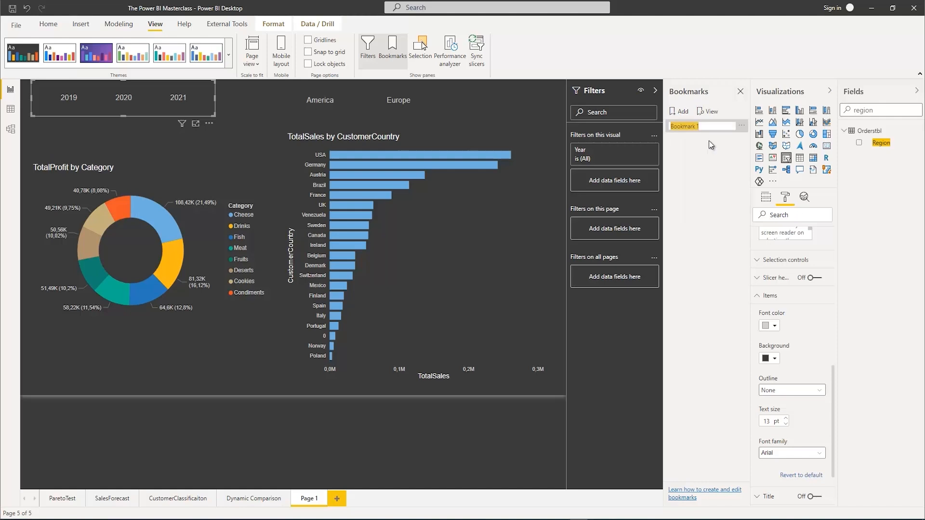
pyautogui.write('REmoveAllFilters')
pyautogui.press('Return')
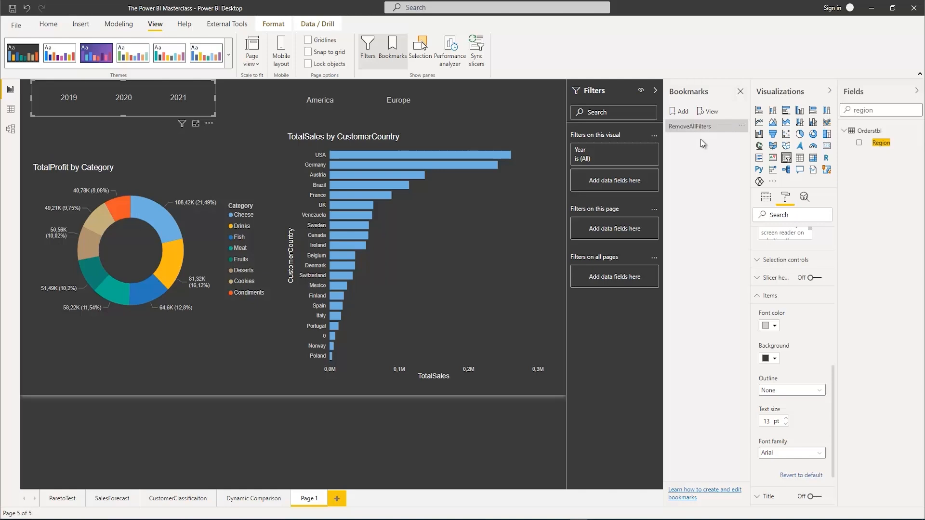
# Update the RemoveAllFilters bookmark to the page's current unfiltered state and apply it once
pyautogui.click(692, 126)
pyautogui.click(742, 126)
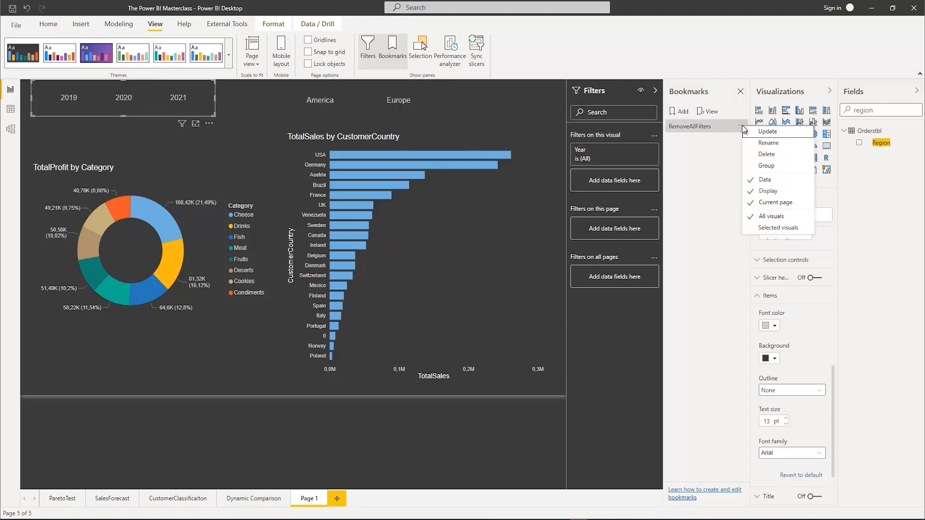
pyautogui.click(770, 134)
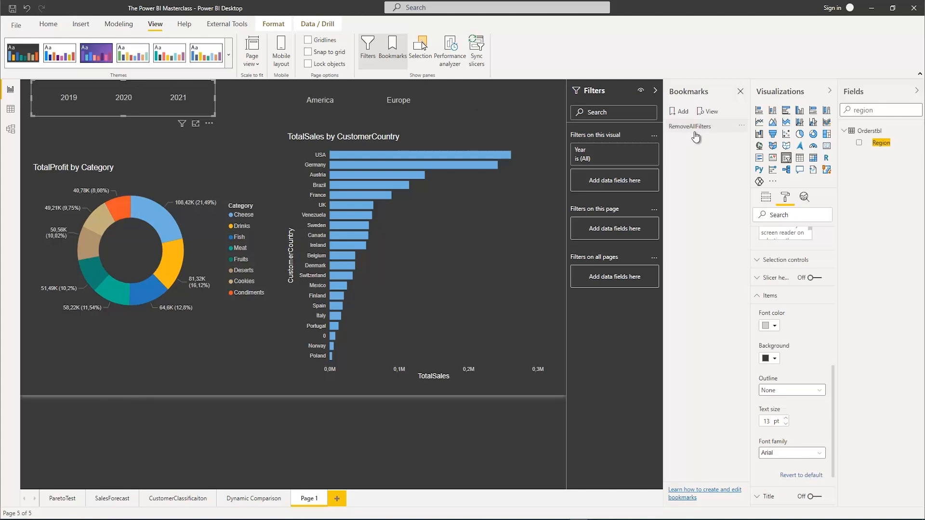
pyautogui.click(678, 127)
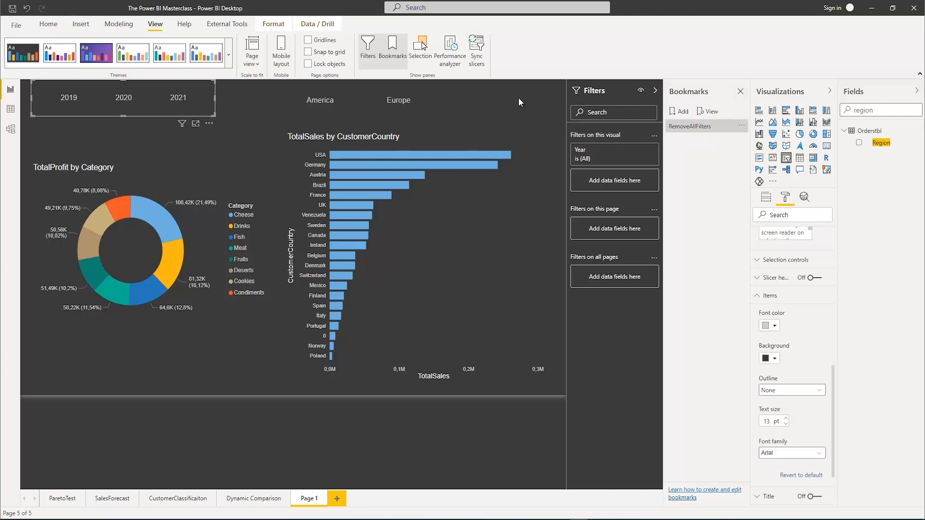
# Insert a Reset button, move it beside the Region slicer at the page's upper-right corner, and narrow it around its icon
pyautogui.click(77, 25)
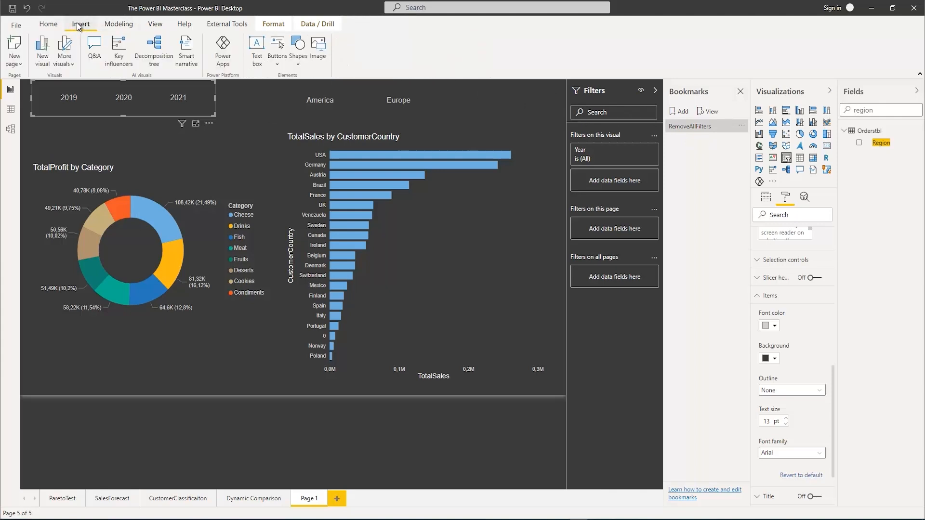
pyautogui.click(277, 65)
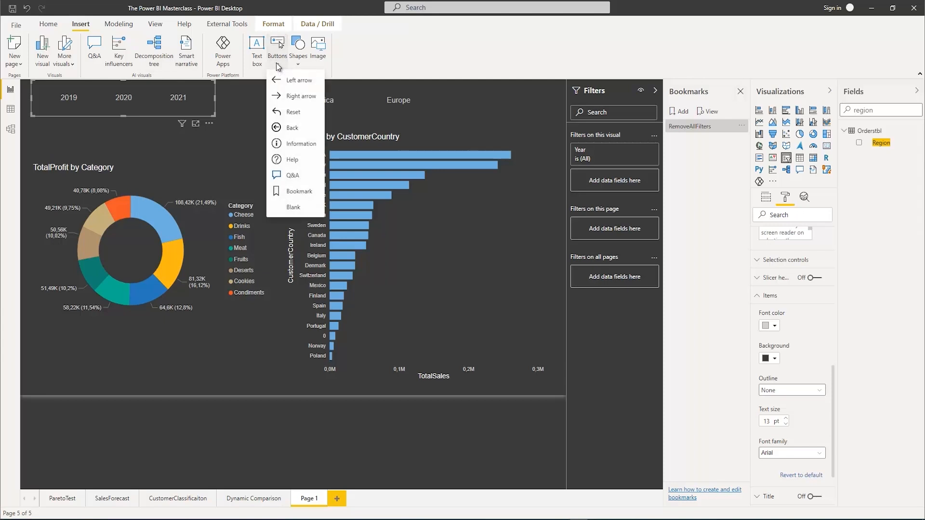
pyautogui.click(291, 114)
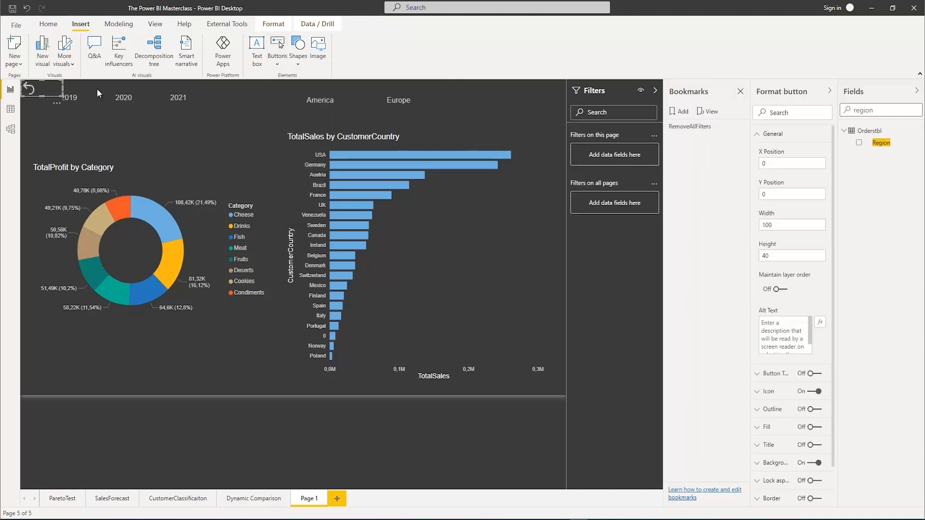
pyautogui.moveTo(62, 105); pyautogui.dragTo(542, 110)
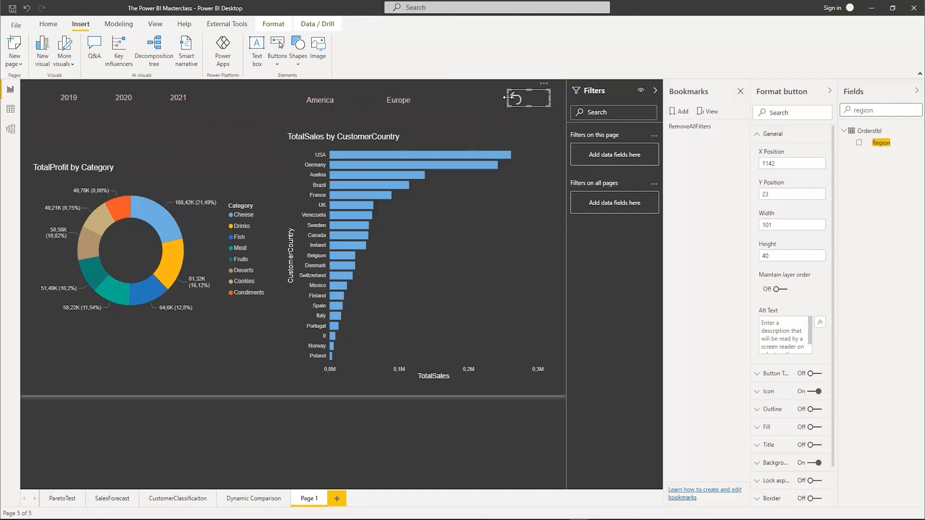
pyautogui.moveTo(506, 98); pyautogui.dragTo(530, 98)
pyautogui.click(514, 97)
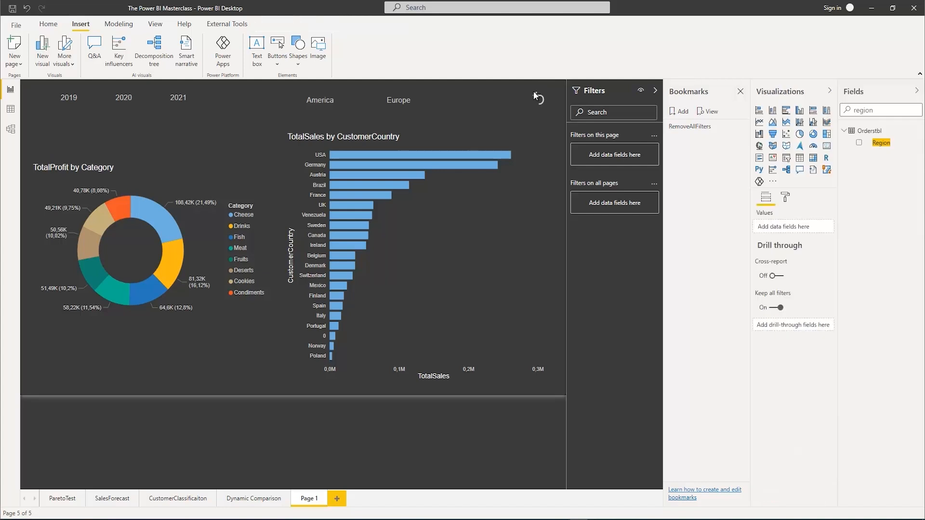
# Turn on the Reset button's action with type Bookmark and the RemoveAllFilters bookmark, then close the bookmarks pane
pyautogui.click(541, 97)
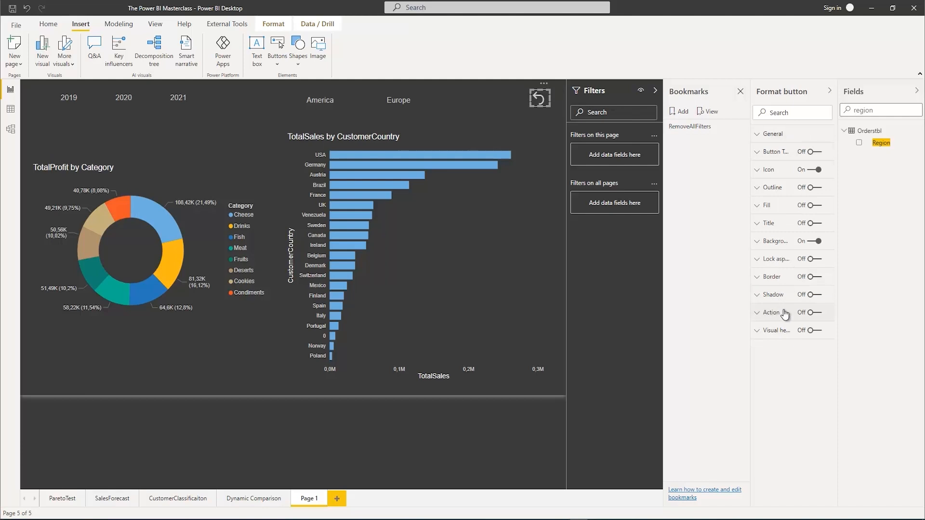
pyautogui.click(816, 314)
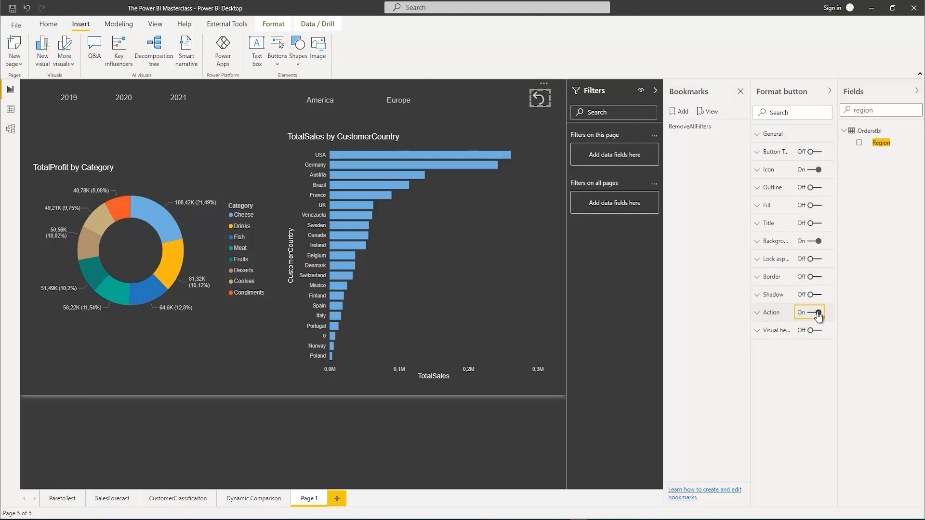
pyautogui.click(758, 314)
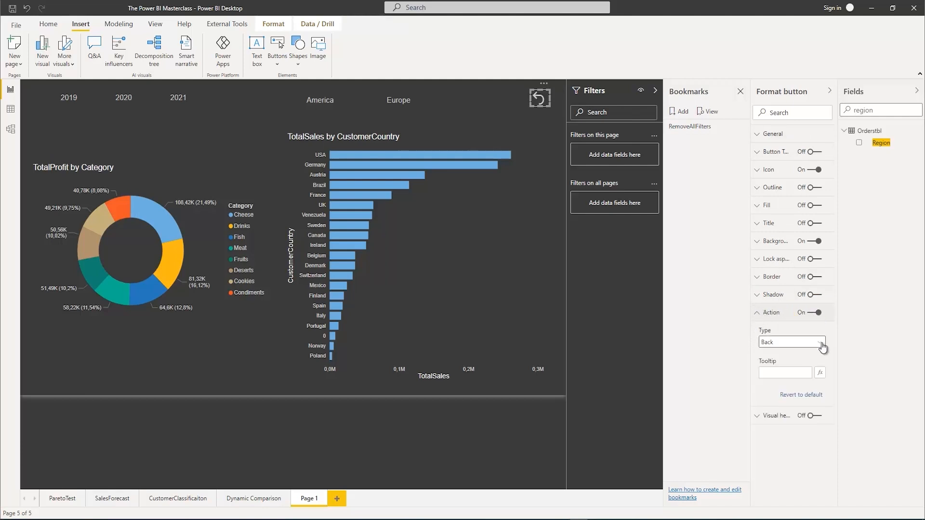
pyautogui.click(794, 342)
pyautogui.click(795, 365)
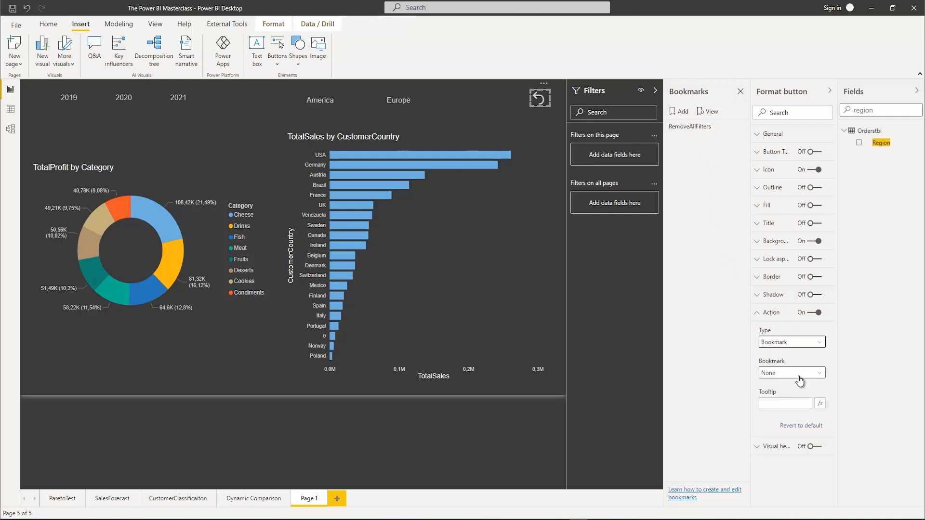
pyautogui.click(798, 375)
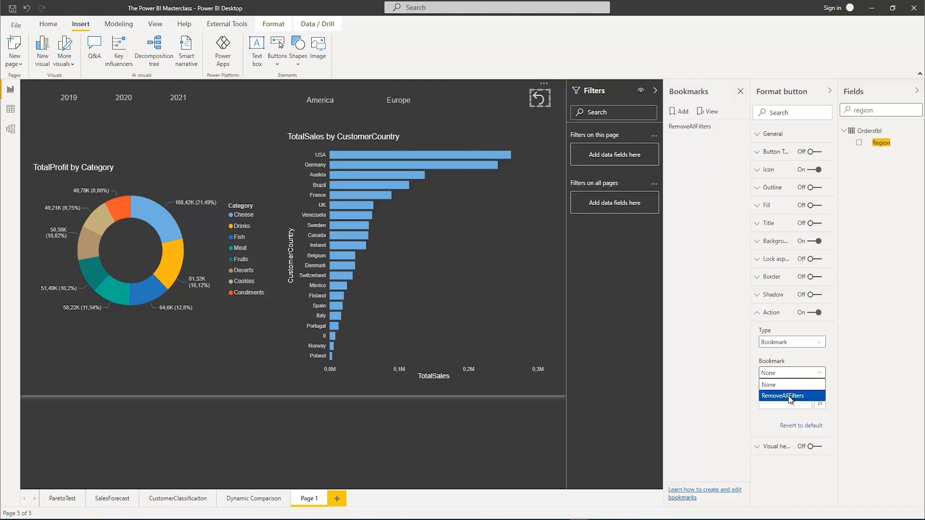
pyautogui.click(788, 396)
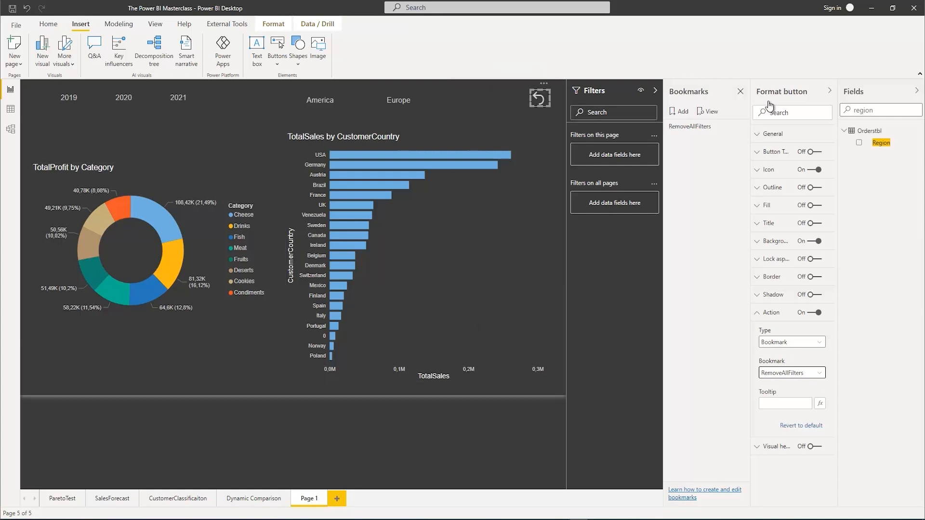
pyautogui.click(740, 92)
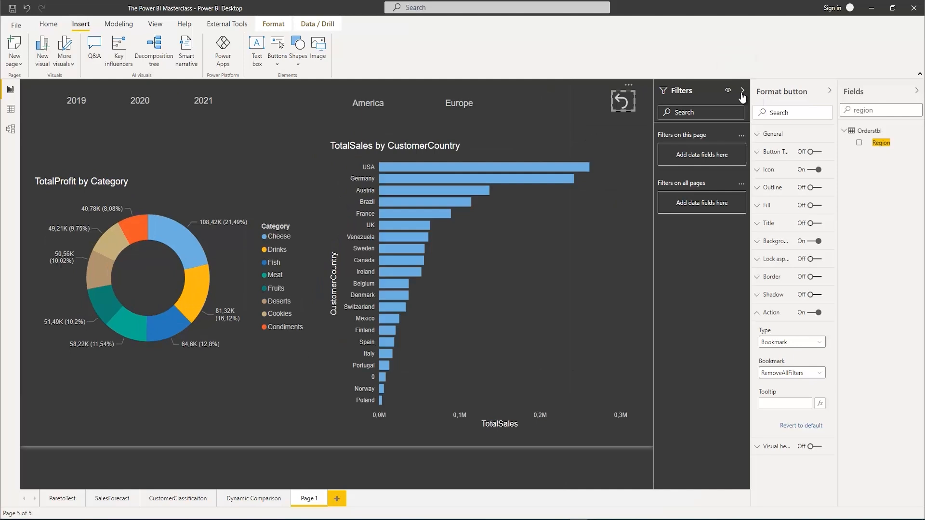
pyautogui.click(550, 99)
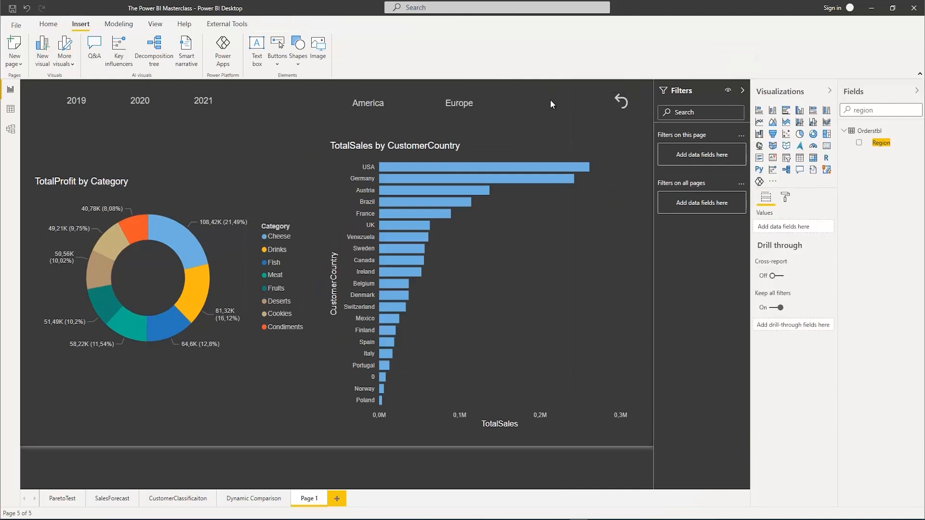
# Test the Reset button by filtering the page to America and 2021 and following the button's link
pyautogui.click(375, 104)
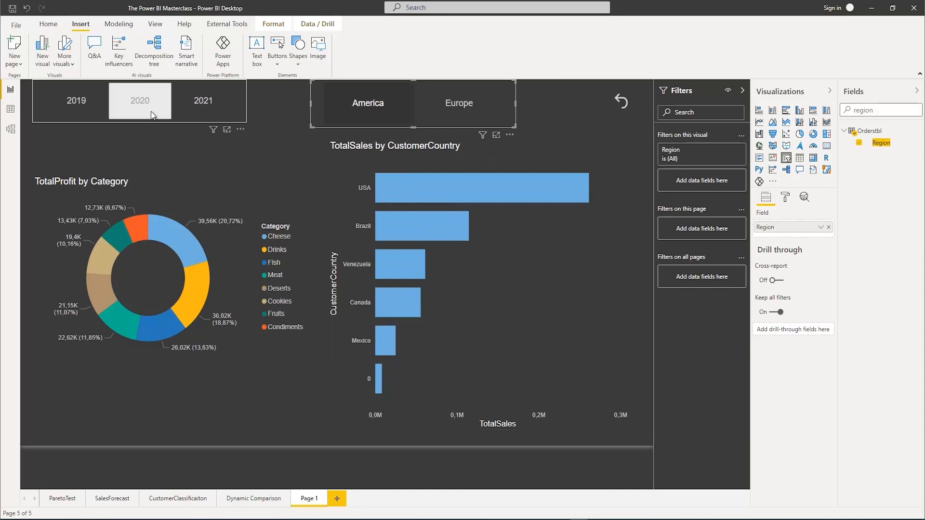
pyautogui.click(197, 103)
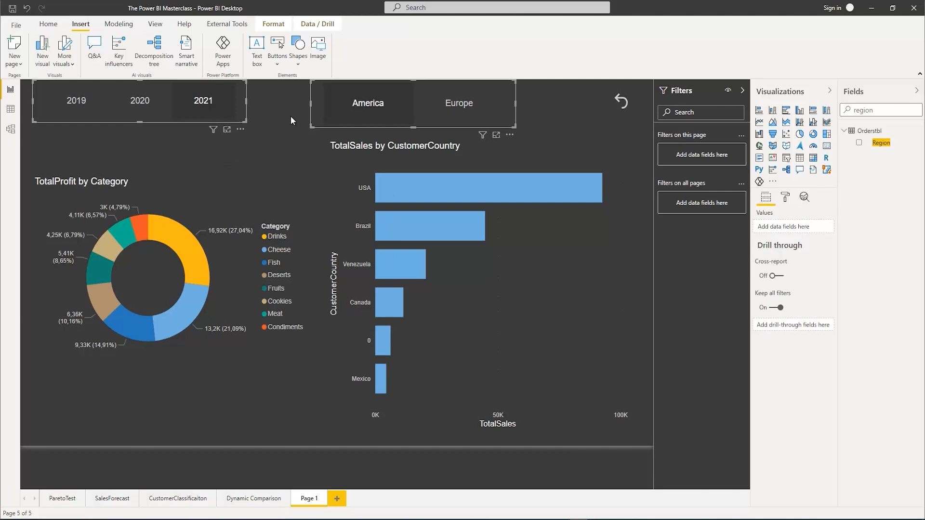
pyautogui.keyDown('ctrl'); pyautogui.click(623, 105); pyautogui.keyUp('ctrl')
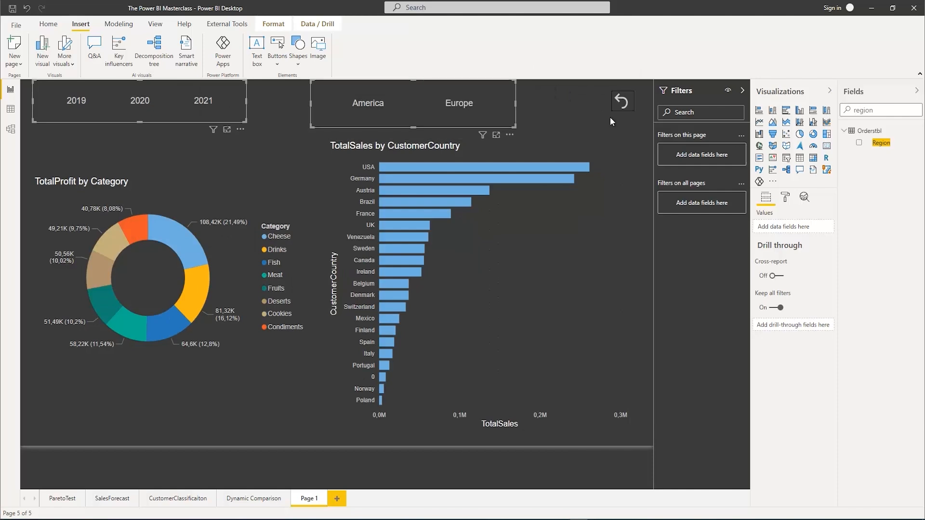
pyautogui.click(585, 110)
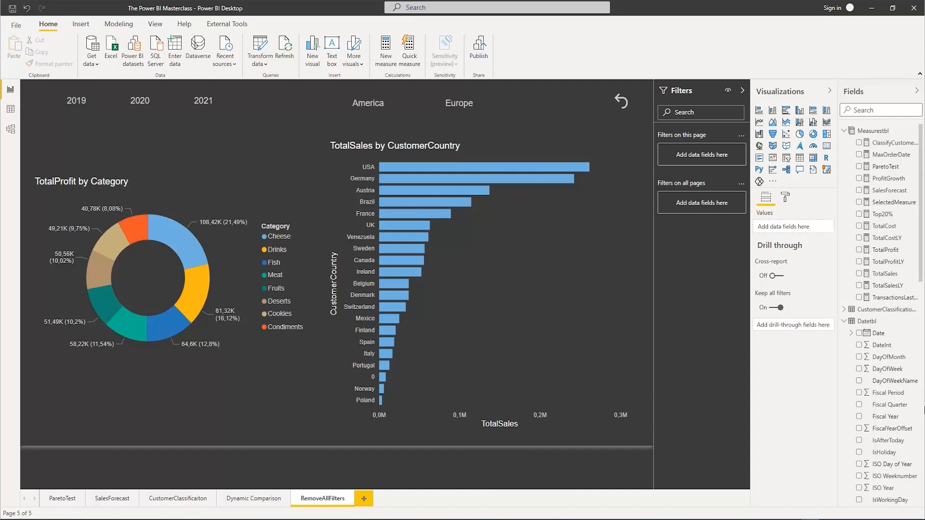
# Add a new report page and review the ProfitGrowth measure's formula
pyautogui.click(364, 500)
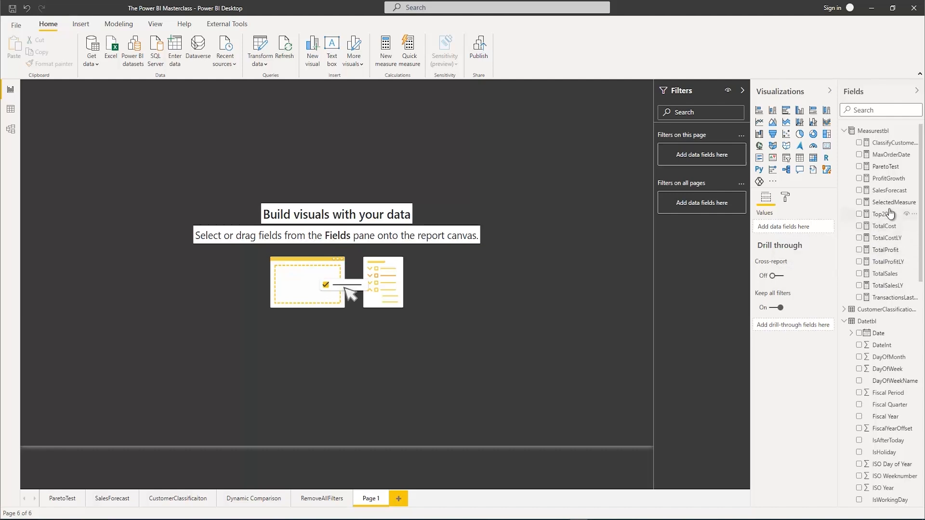
pyautogui.click(886, 179)
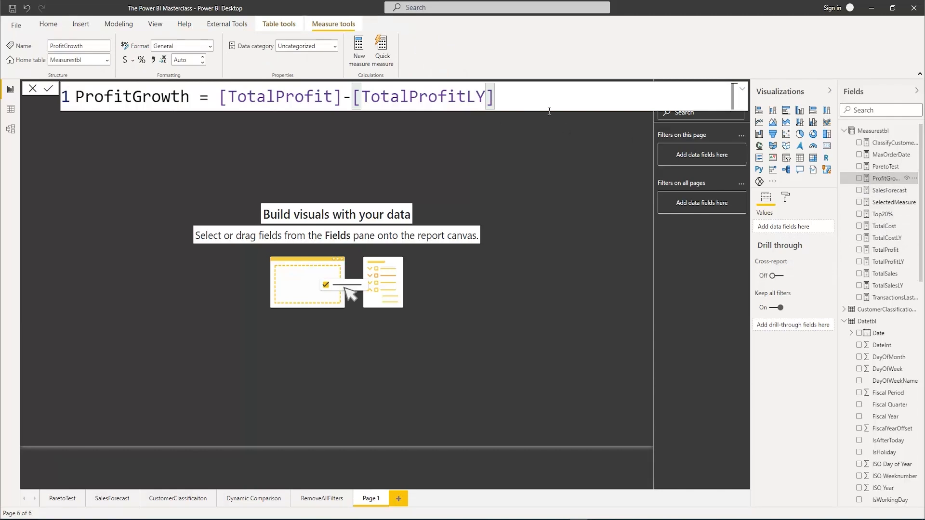
pyautogui.click(576, 144)
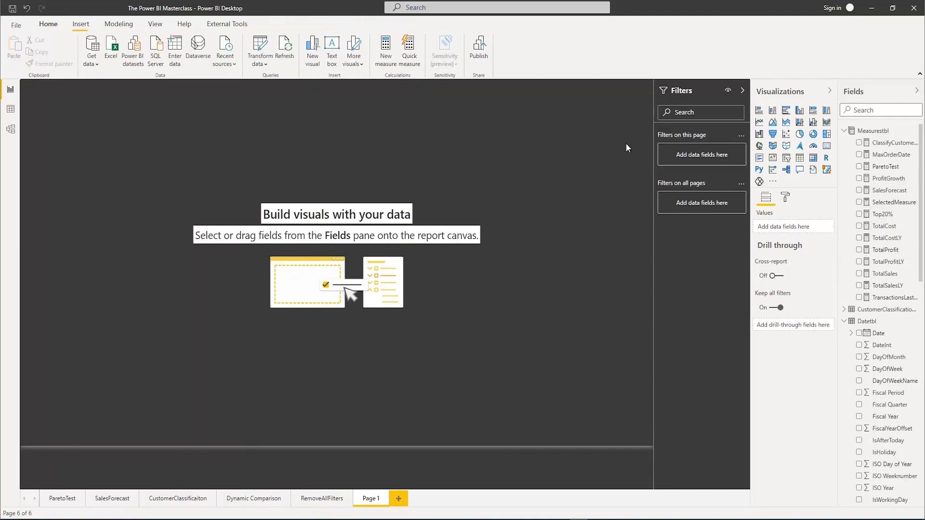
# Create a new measure in Measurestbl named TotalProfitGrowth% and begin its formula with the DIVIDE function
pyautogui.rightClick(868, 134)
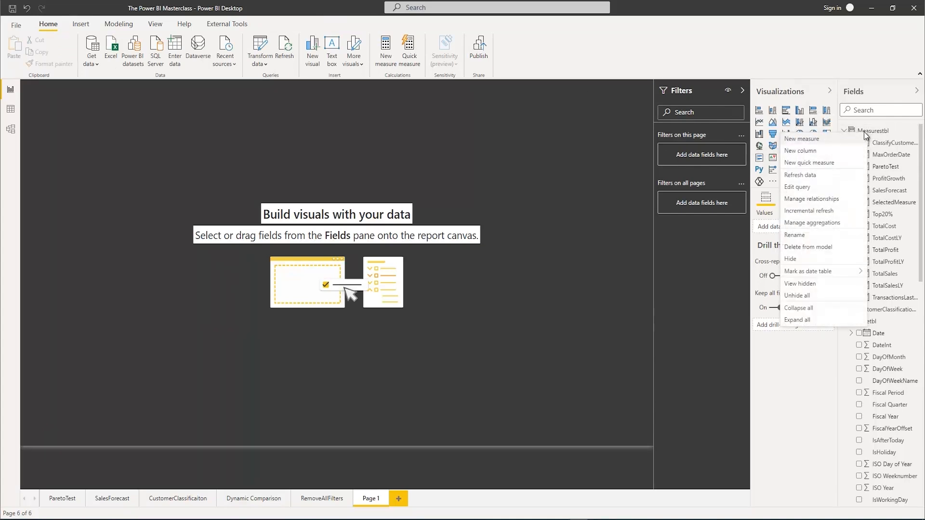
pyautogui.click(815, 139)
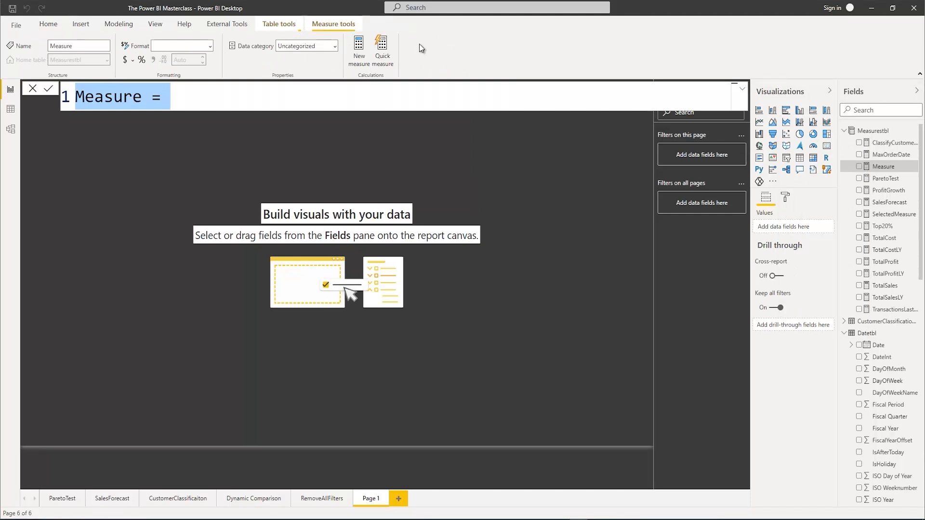
pyautogui.write('Tot')
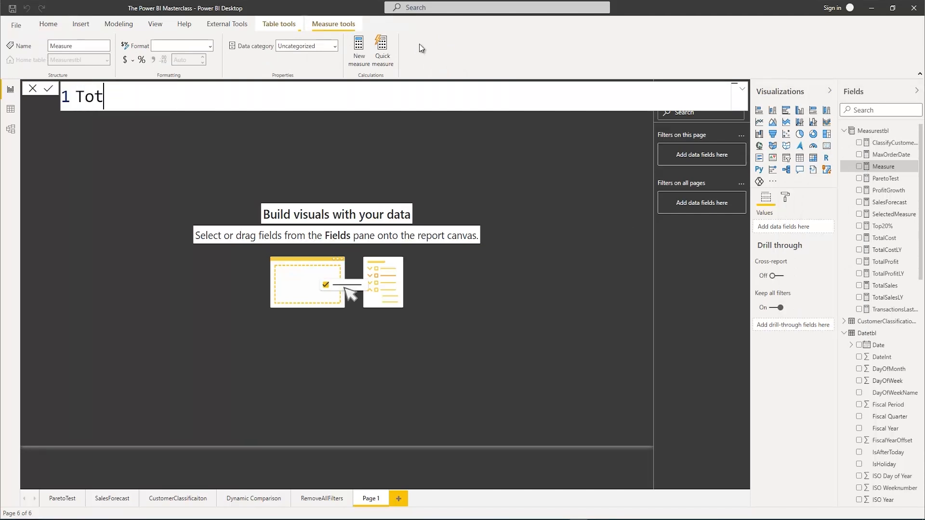
pyautogui.write('alProfit')
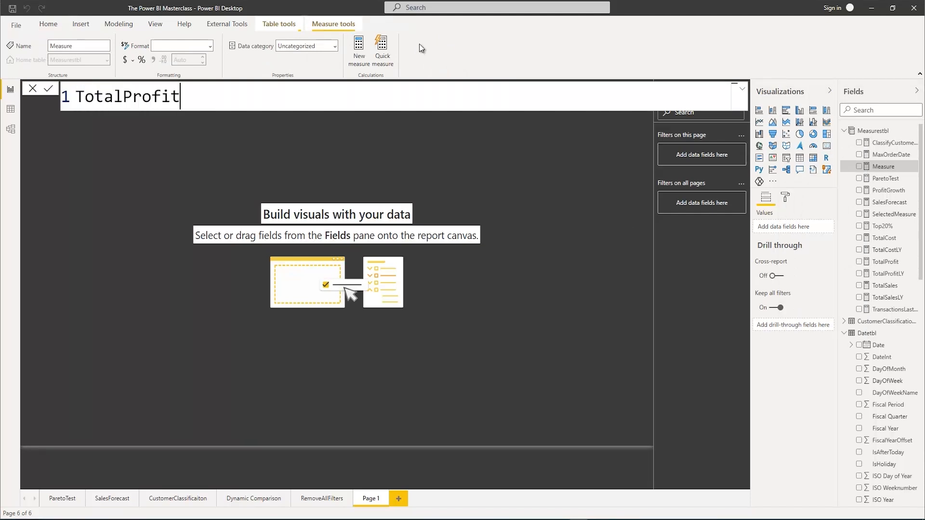
pyautogui.write('Growth% ')
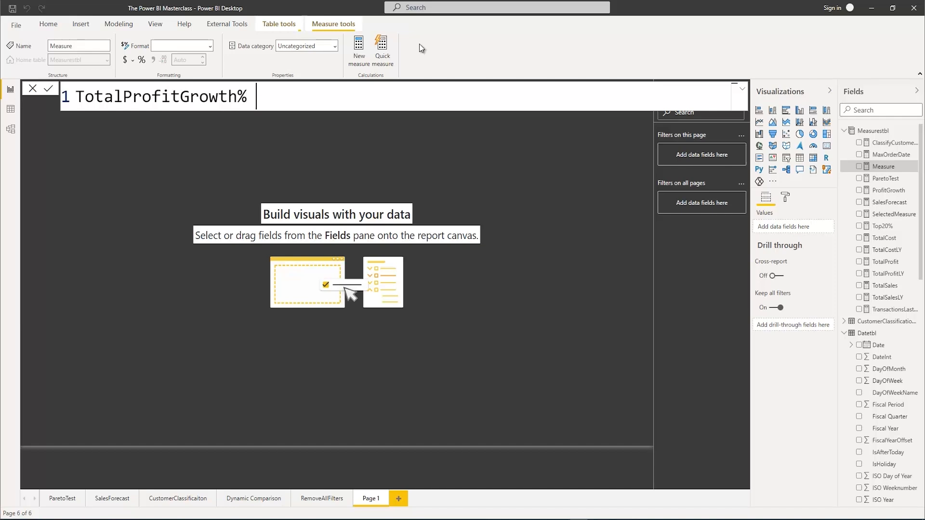
pyautogui.write('= Div')
pyautogui.press('Tab')
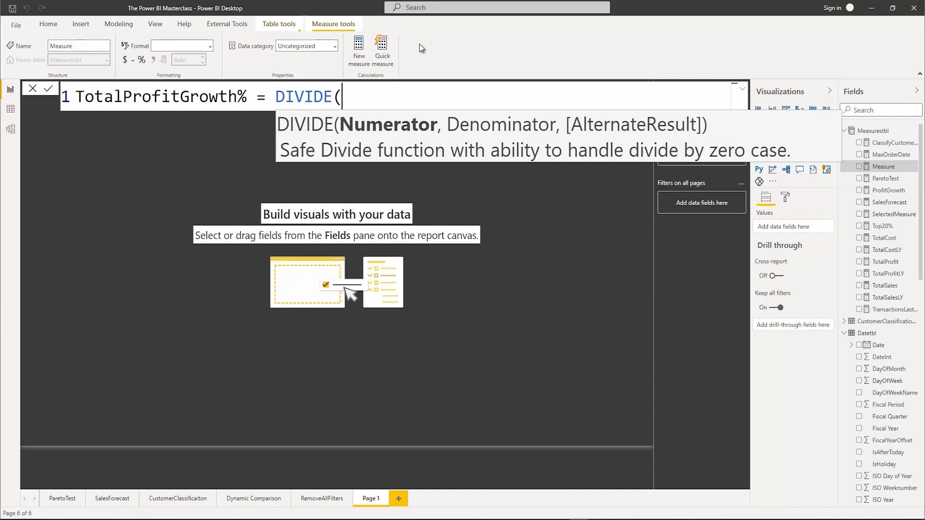
# Enter [TotalProfit]-[TotalProfitLY] as the numerator of the DIVIDE function
pyautogui.write('Tota')
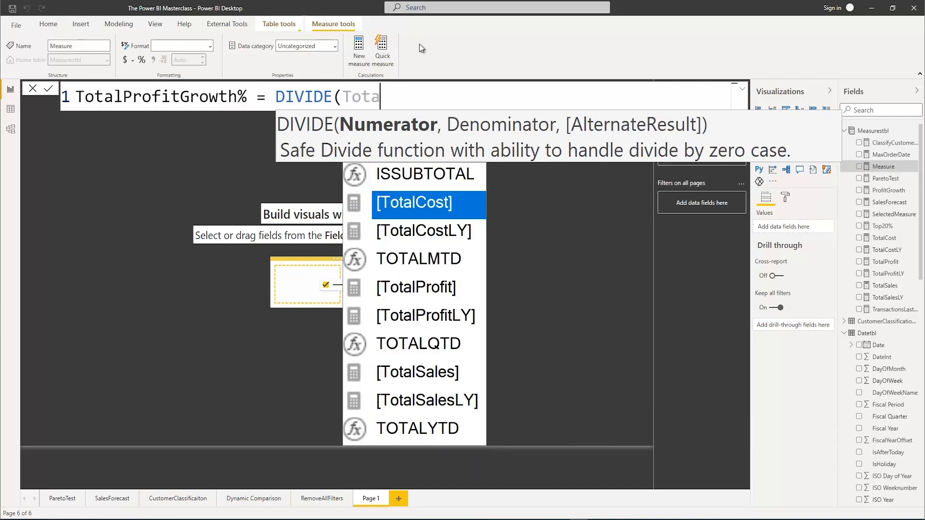
pyautogui.write('lpr')
pyautogui.write('-to')
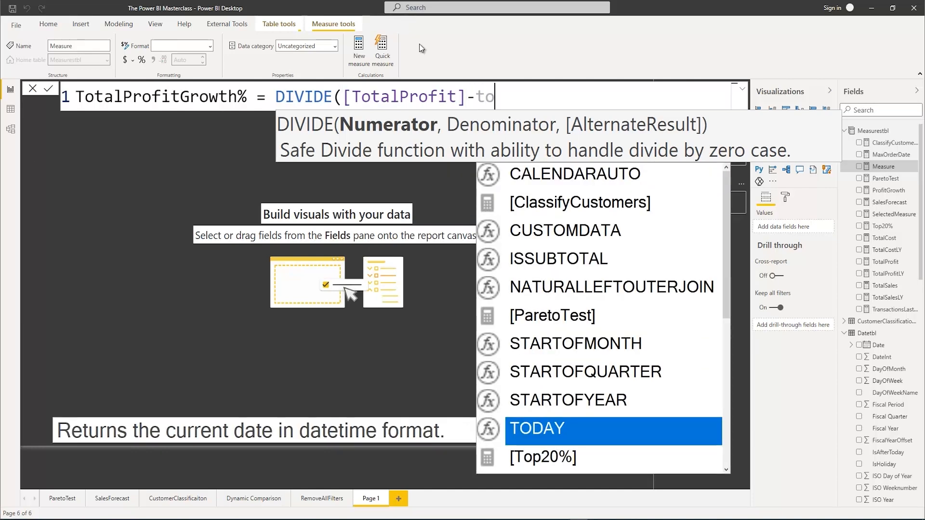
pyautogui.write('tal')
pyautogui.press('Down')
pyautogui.press('Down')
pyautogui.press('Down')
pyautogui.press('Down')
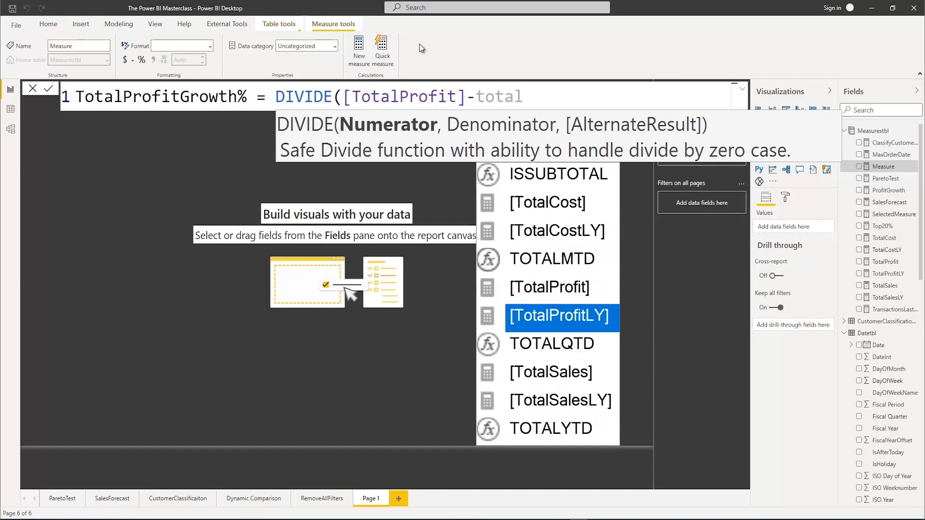
pyautogui.press('Tab')
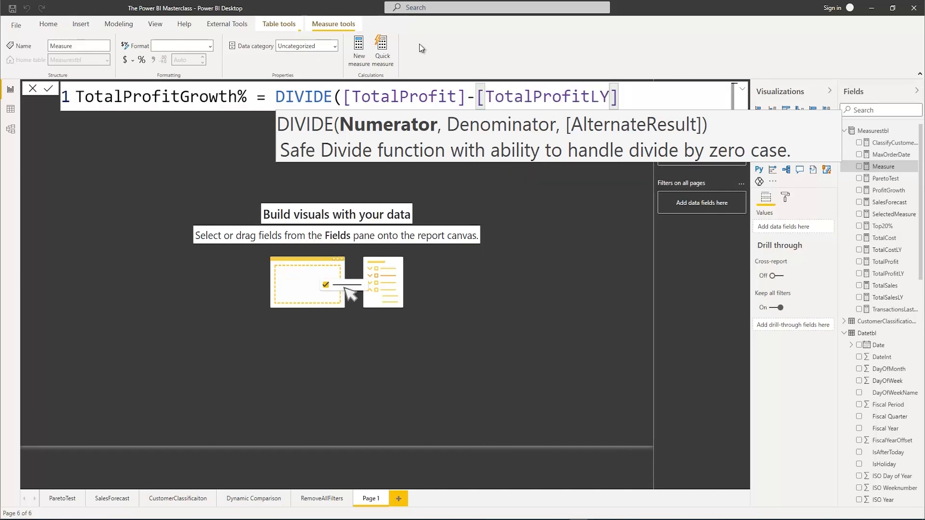
# Complete the DIVIDE function with [TotalProfitLY] as the denominator and 0 as the alternate result
pyautogui.write(',total')
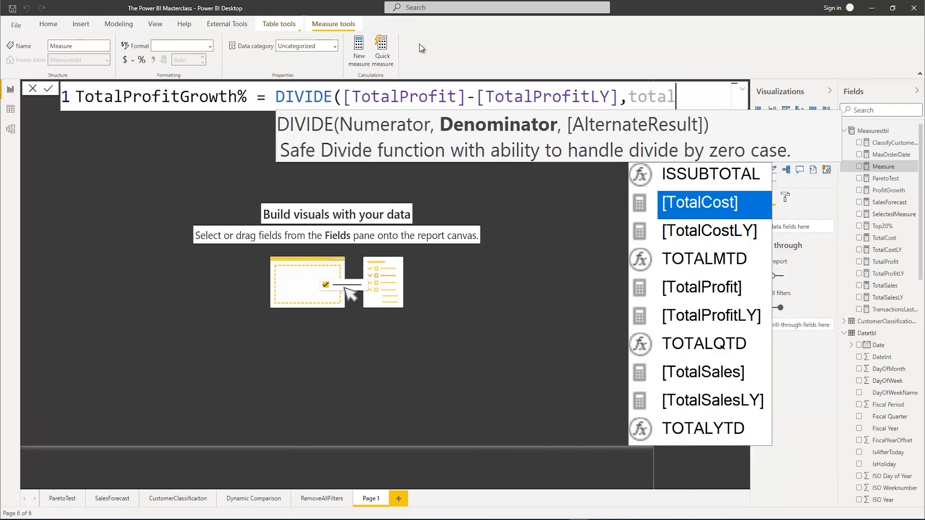
pyautogui.write('f')
pyautogui.press('BackSpace')
pyautogui.write('pro')
pyautogui.press('Down')
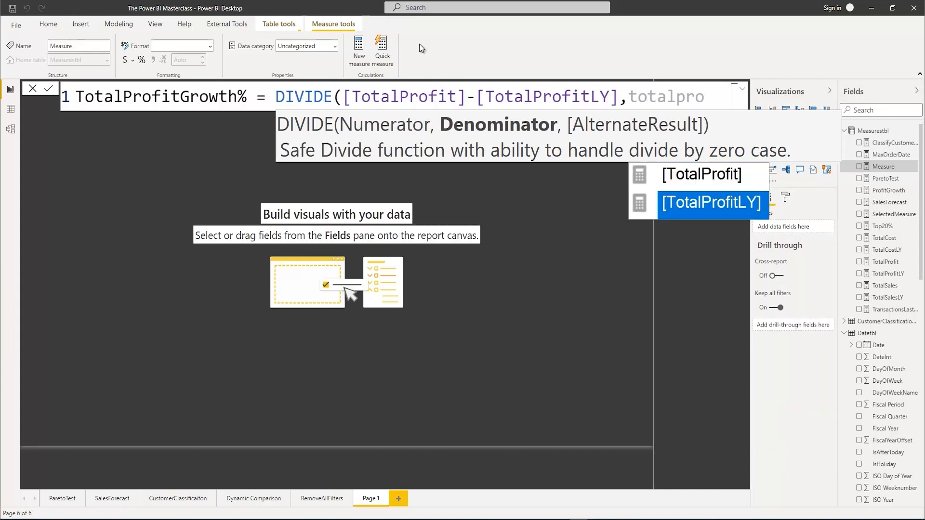
pyautogui.press('Tab')
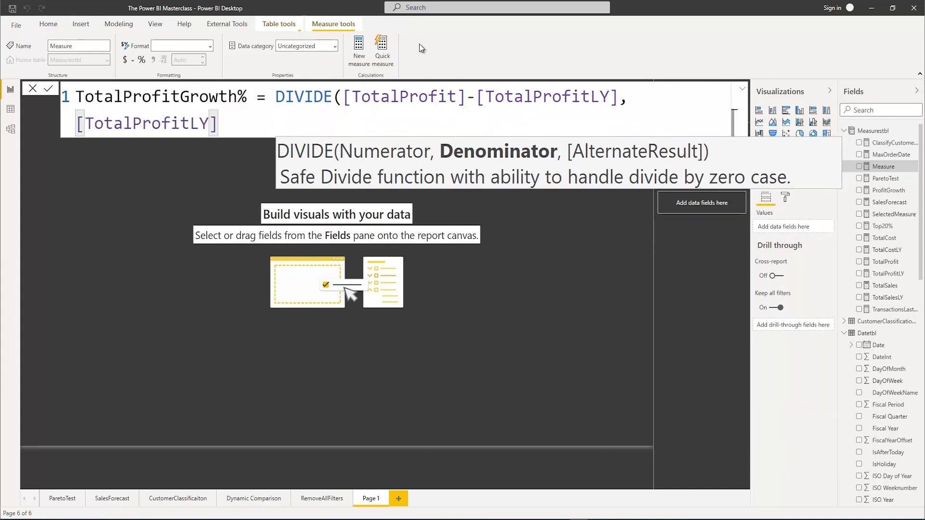
pyautogui.write(',0')
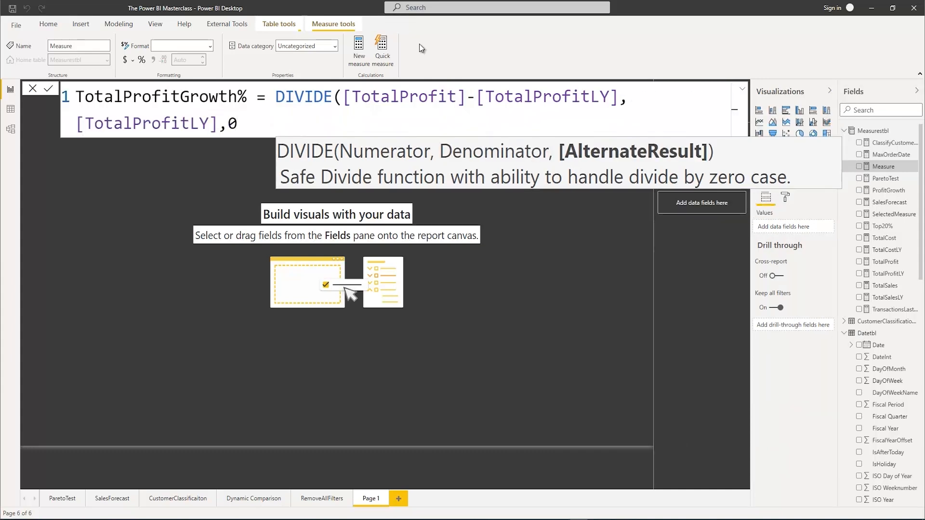
pyautogui.write(')')
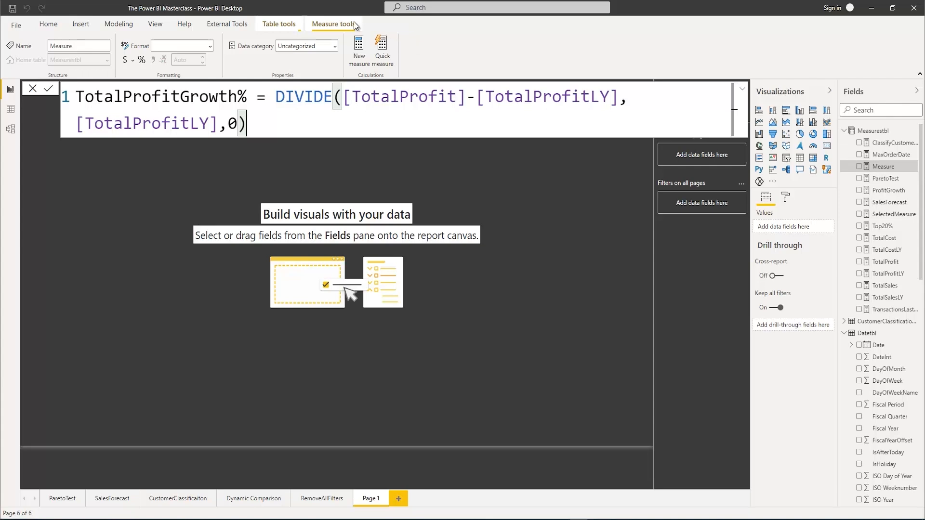
# Move the DIVIDE expression onto its own indented second line and commit the TotalProfitGrowth% measure
pyautogui.click(276, 97)
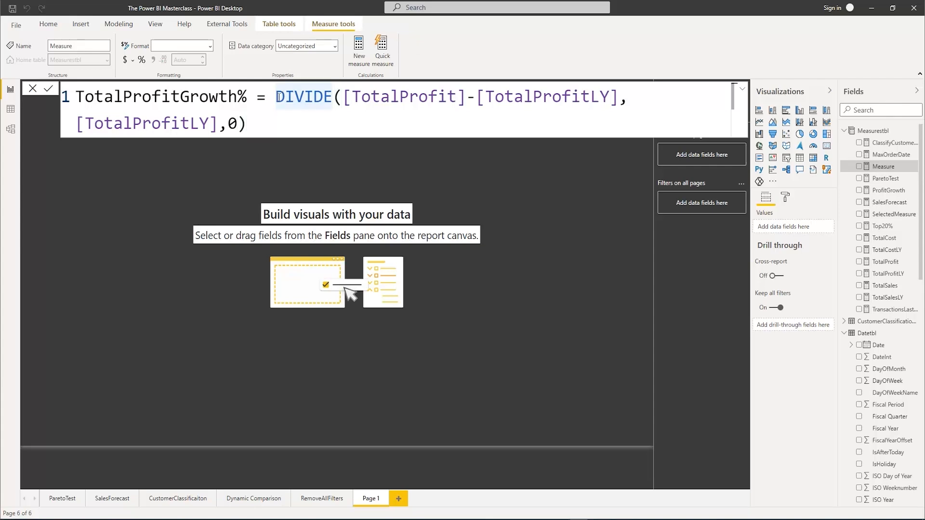
pyautogui.hotkey('shift', 'Return')
pyautogui.press('Tab')
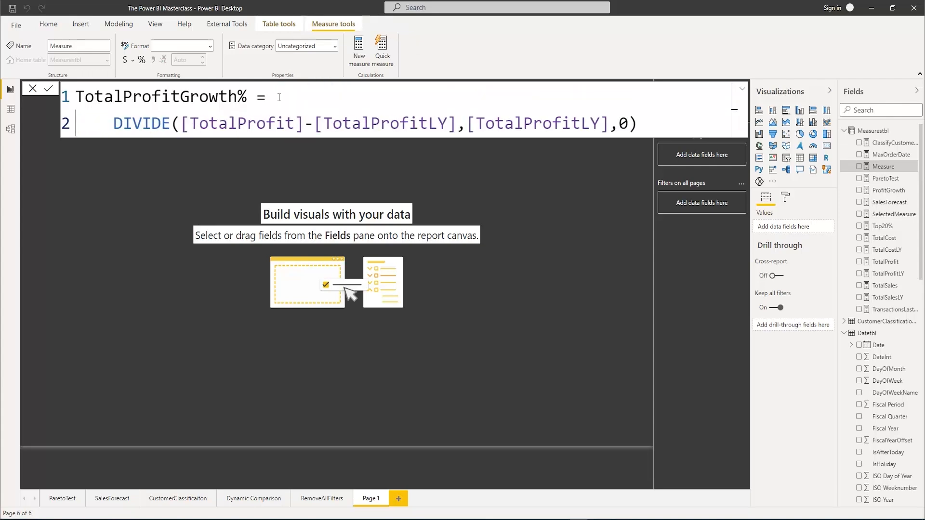
pyautogui.click(673, 120)
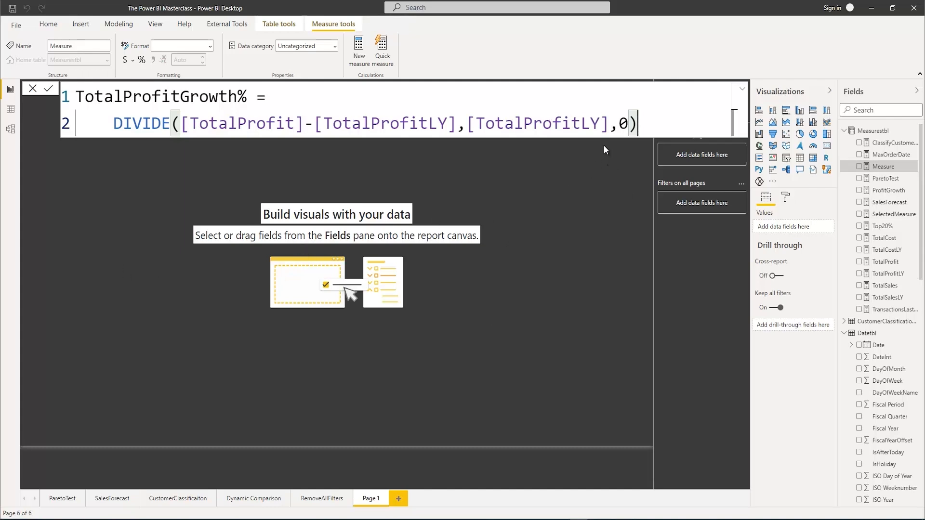
pyautogui.press('Return')
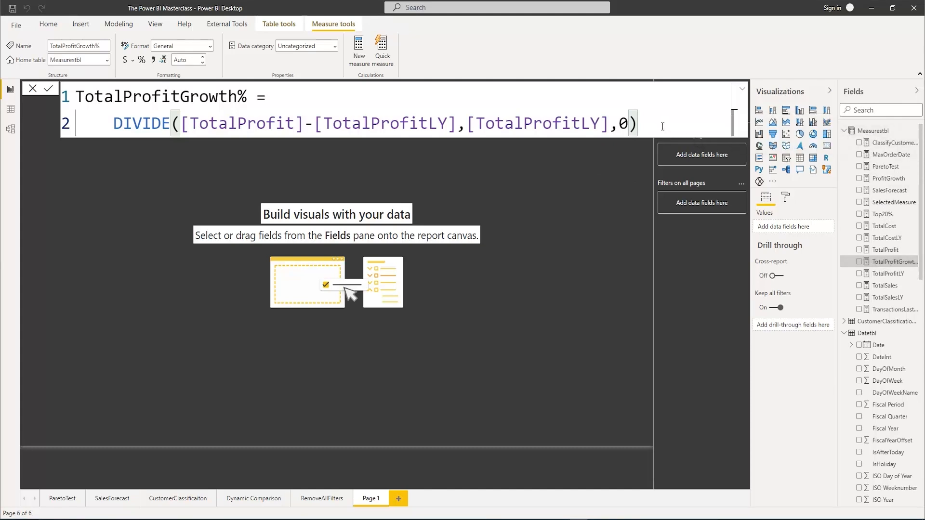
# Create another measure in Measurestbl named TotalSalesGrowth% and start a DIVIDE function on an indented second line
pyautogui.moveTo(653, 126); pyautogui.dragTo(75, 96)
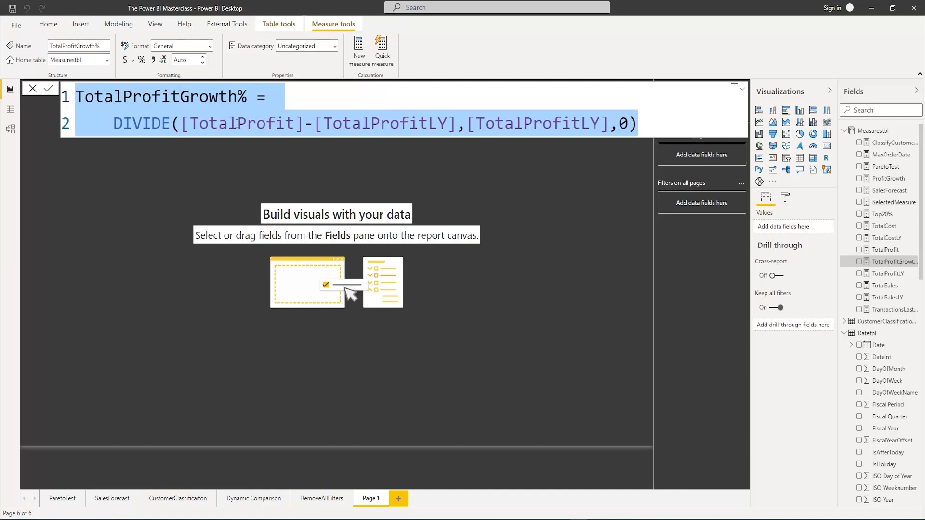
pyautogui.rightClick(876, 135)
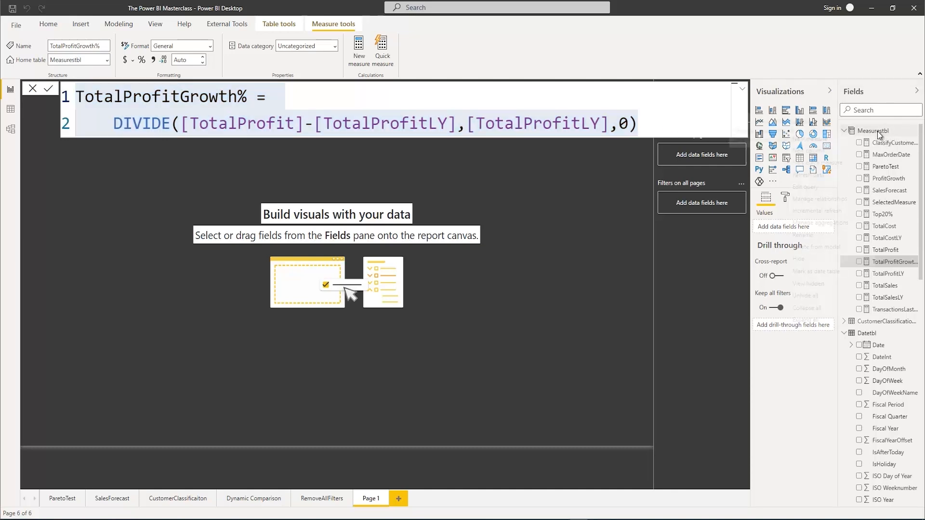
pyautogui.click(818, 138)
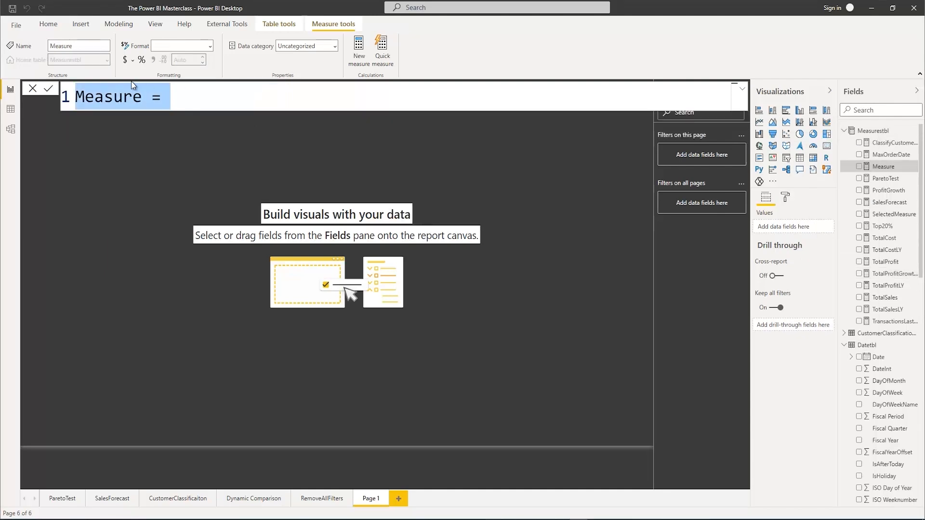
pyautogui.write('TotalSa')
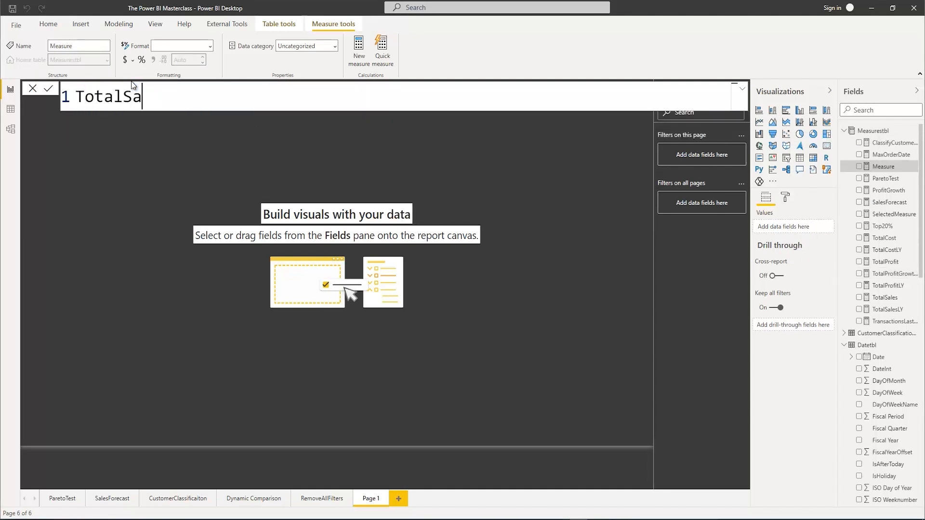
pyautogui.write('lesGrowth')
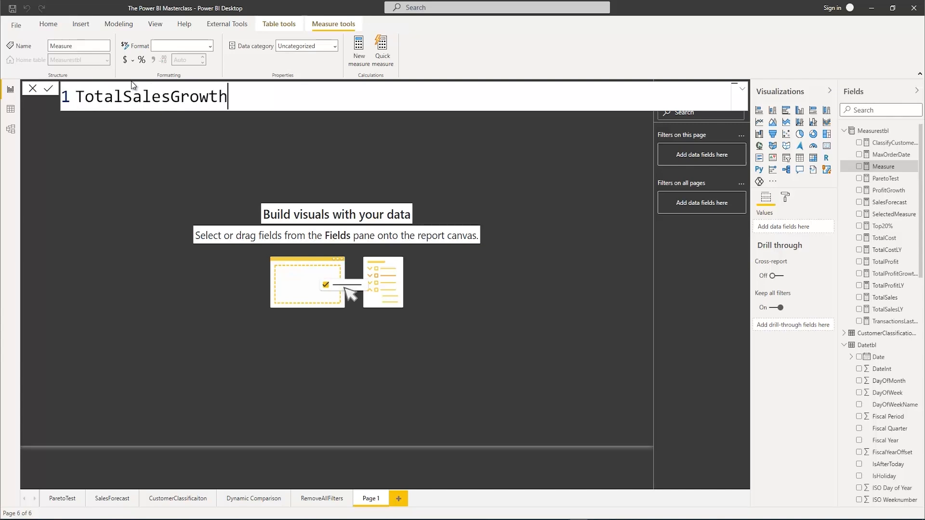
pyautogui.write('% =')
pyautogui.hotkey('shift', 'Return')
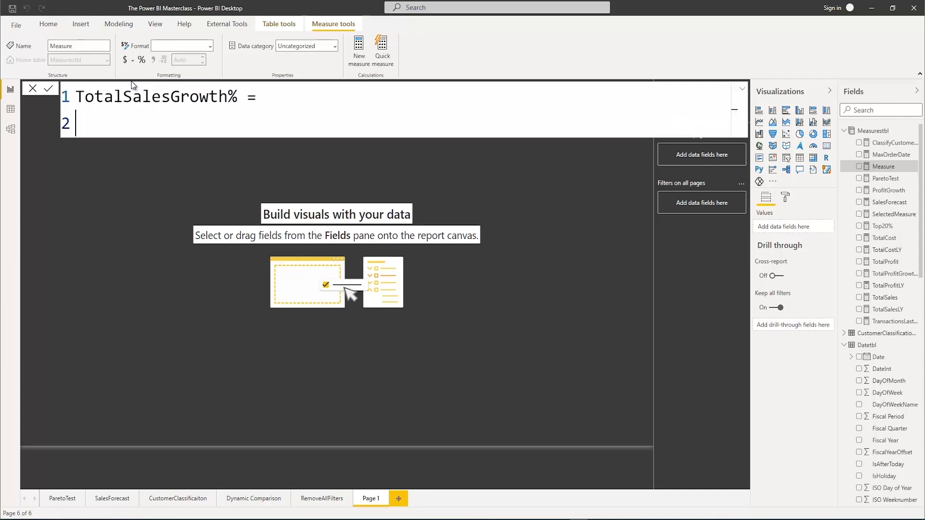
pyautogui.press('Tab')
pyautogui.write('Divi')
pyautogui.press('Tab')
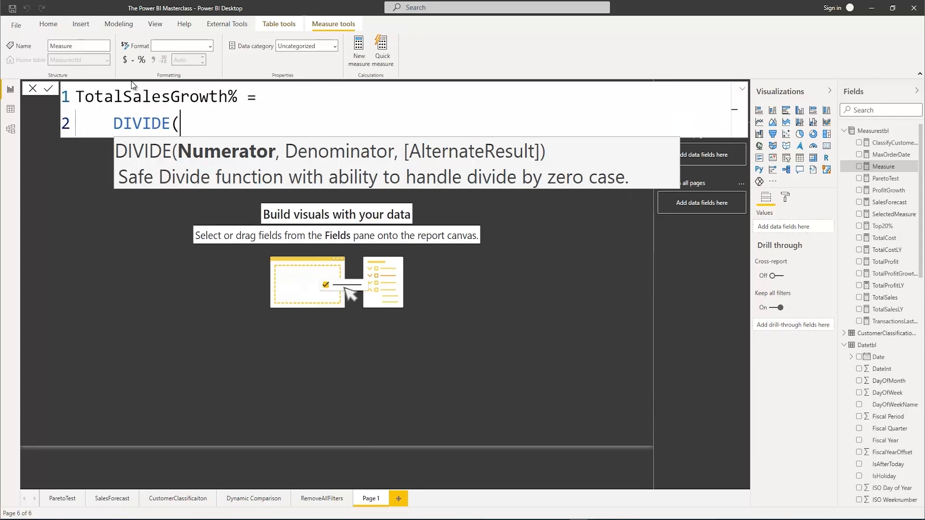
# Enter [TotalSales]-[TotalSalesLY] as the numerator of the TotalSalesGrowth% formula
pyautogui.write('TOt')
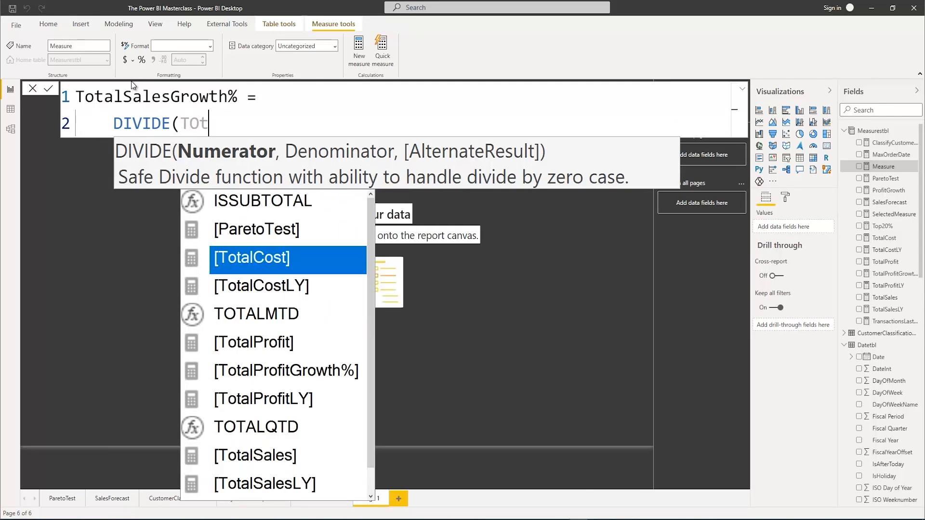
pyautogui.write('als')
pyautogui.press('Tab')
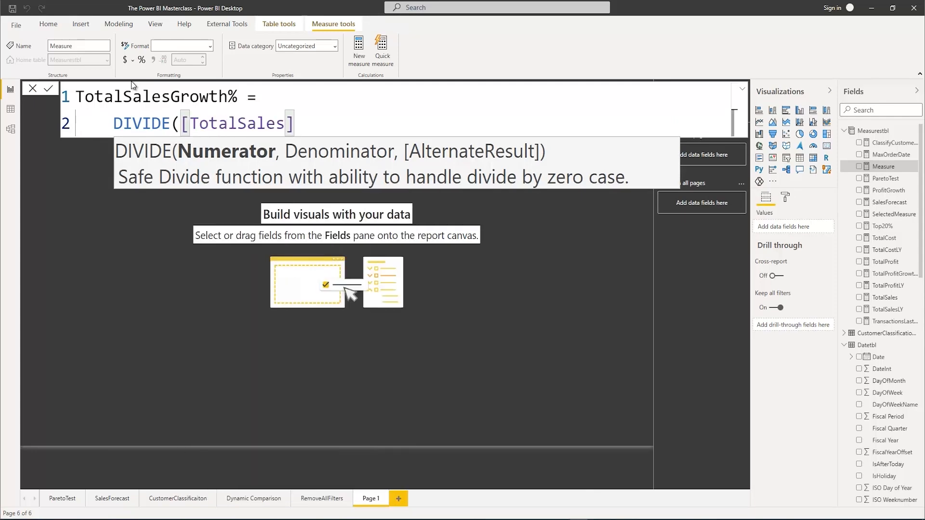
pyautogui.write('-tota')
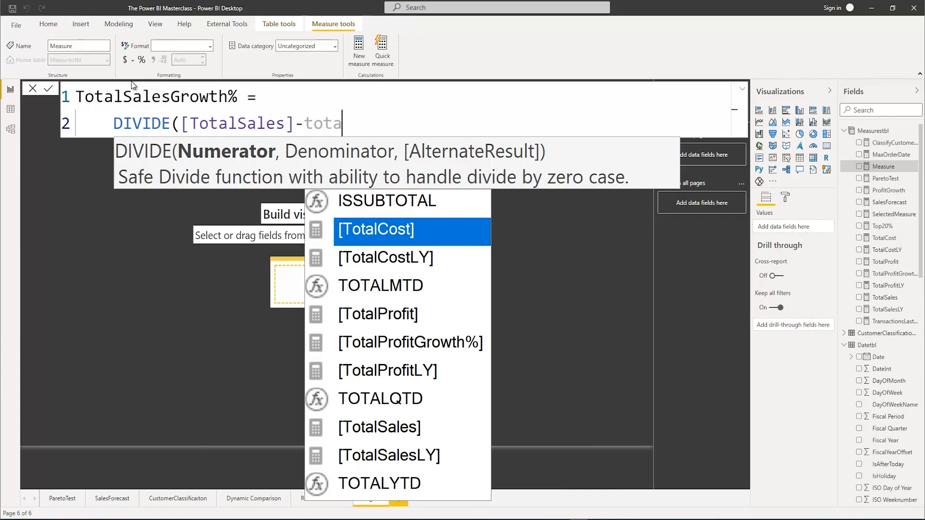
pyautogui.press('Down')
pyautogui.press('Down')
pyautogui.press('Down')
pyautogui.press('Down')
pyautogui.press('Down')
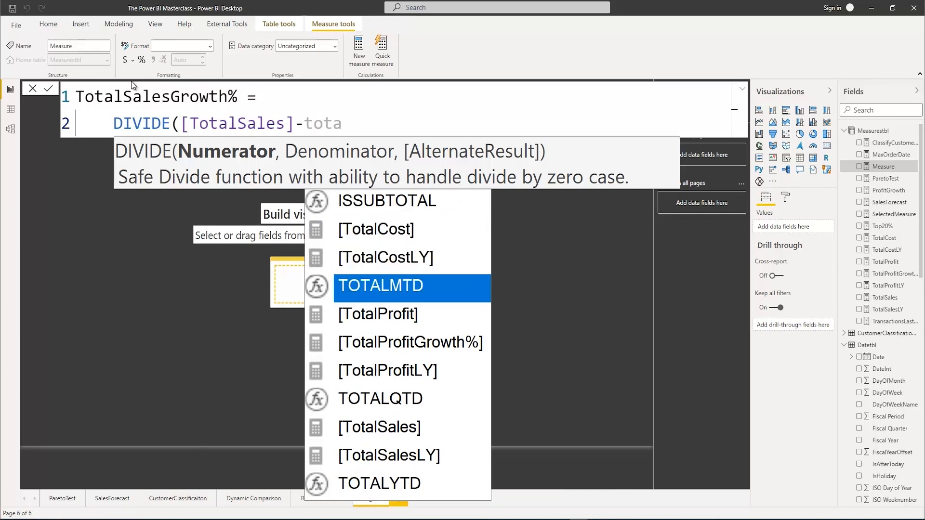
pyautogui.press('Down')
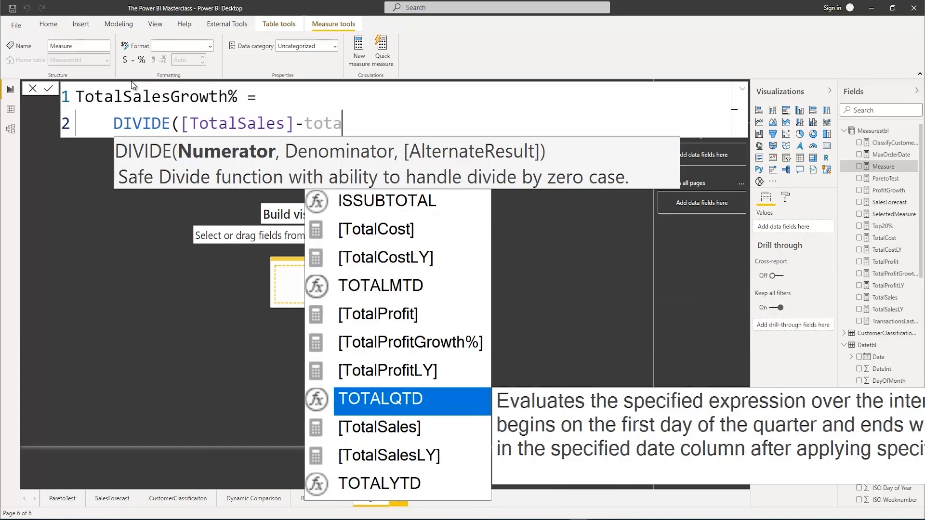
pyautogui.press('Down')
pyautogui.press('Down')
pyautogui.press('Tab')
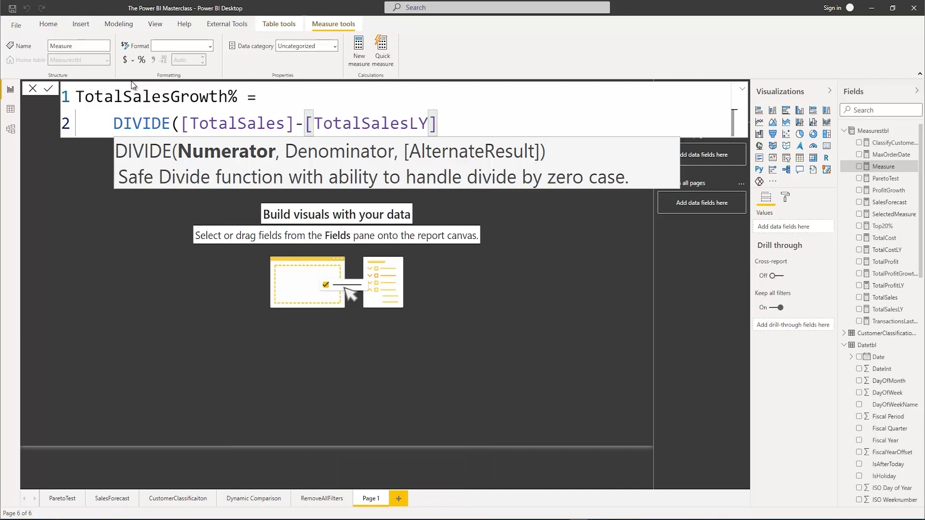
# Complete the TotalSalesGrowth% DIVIDE function with [TotalSalesLY] as the denominator and 0 as the alternate result, and commit the measure
pyautogui.write(',tota')
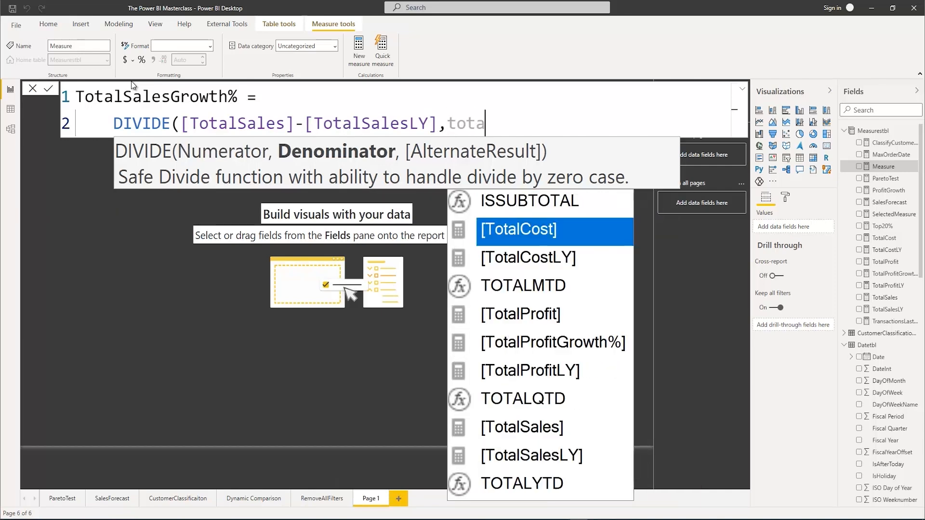
pyautogui.write('lsa')
pyautogui.press('Down')
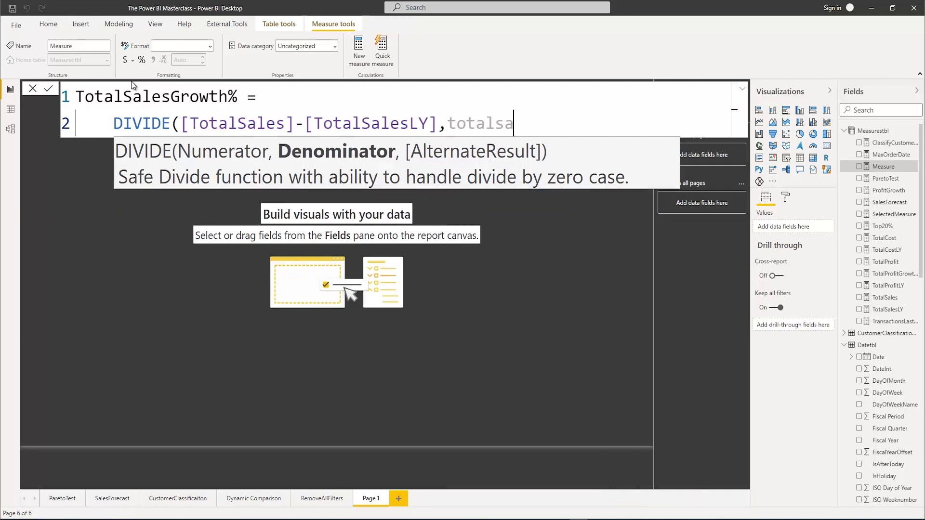
pyautogui.press('Tab')
pyautogui.write(',')
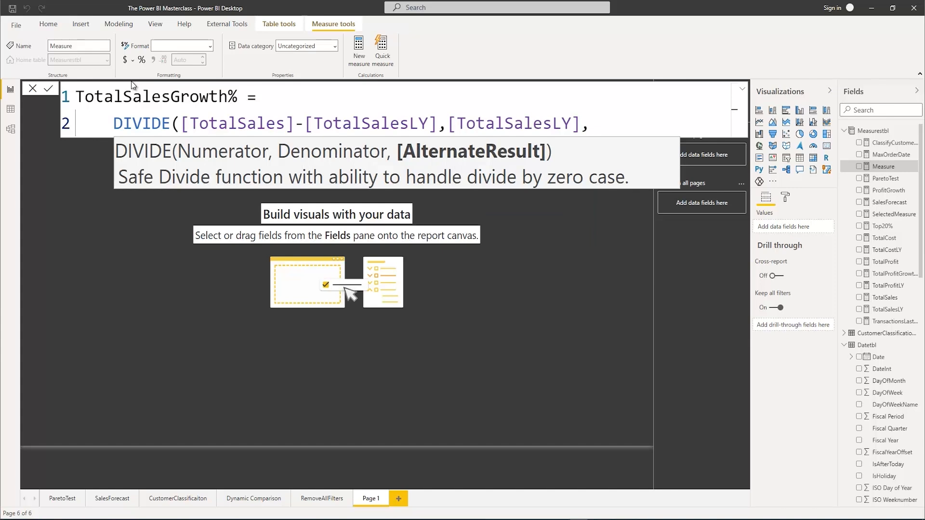
pyautogui.write('0)')
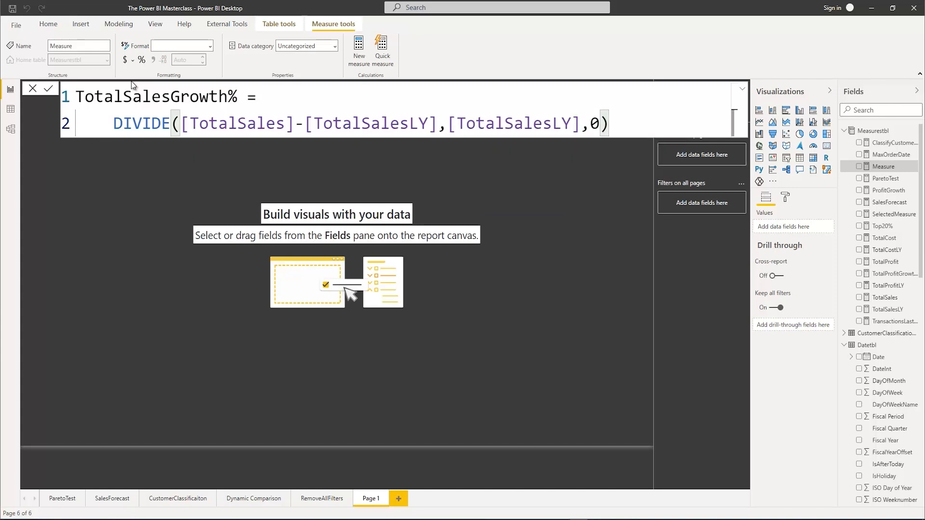
pyautogui.press('Return')
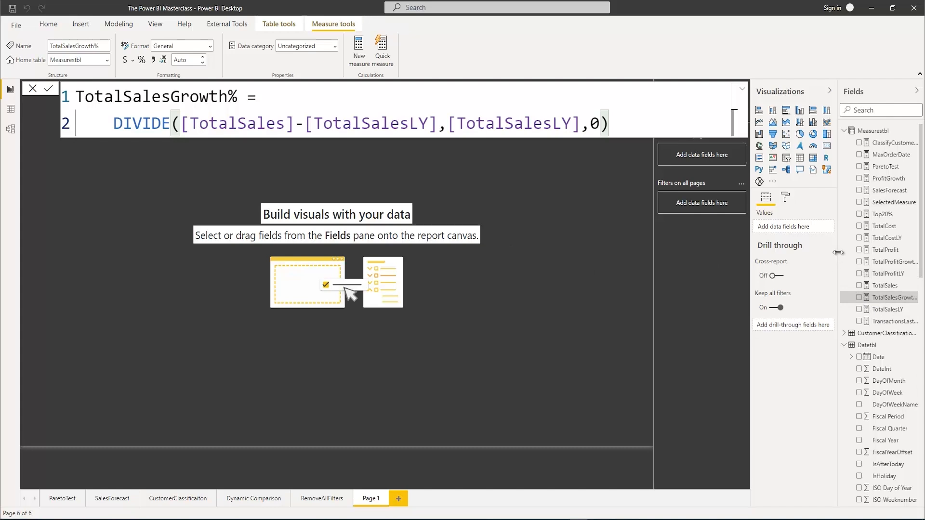
# Format the TotalSalesGrowth% and TotalProfitGrowth% measures as percentages
pyautogui.moveTo(828, 251); pyautogui.dragTo(820, 250)
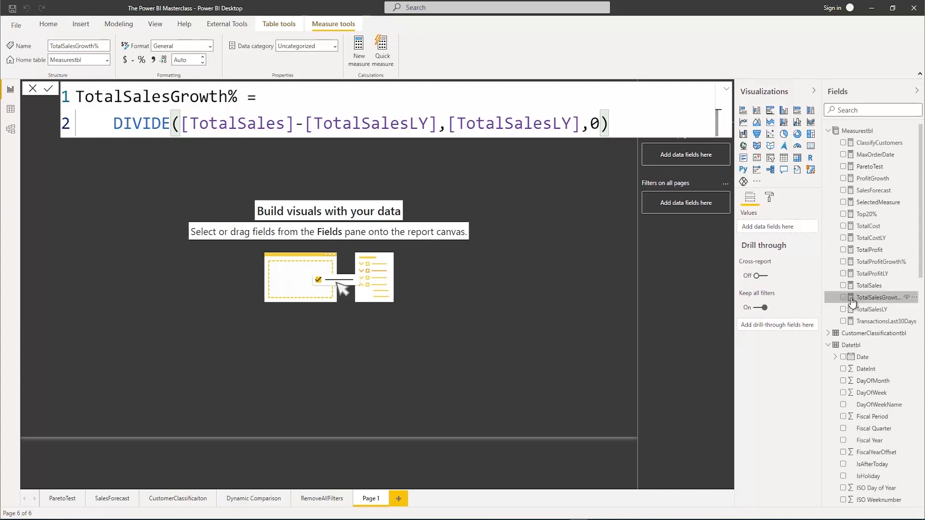
pyautogui.click(141, 61)
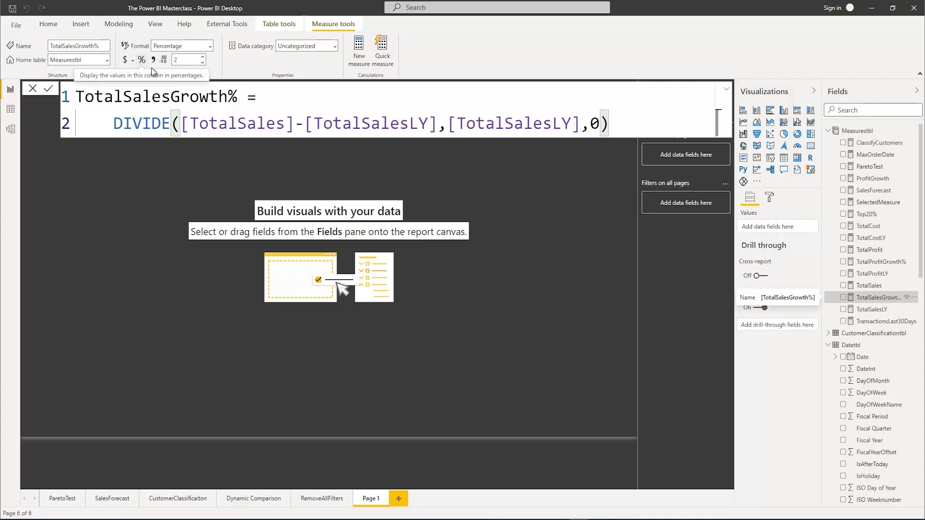
pyautogui.click(881, 263)
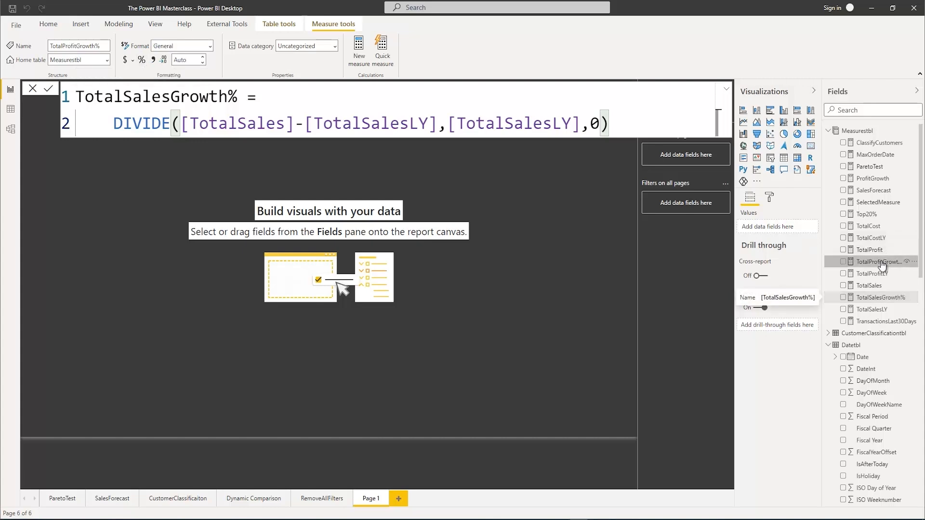
pyautogui.click(142, 61)
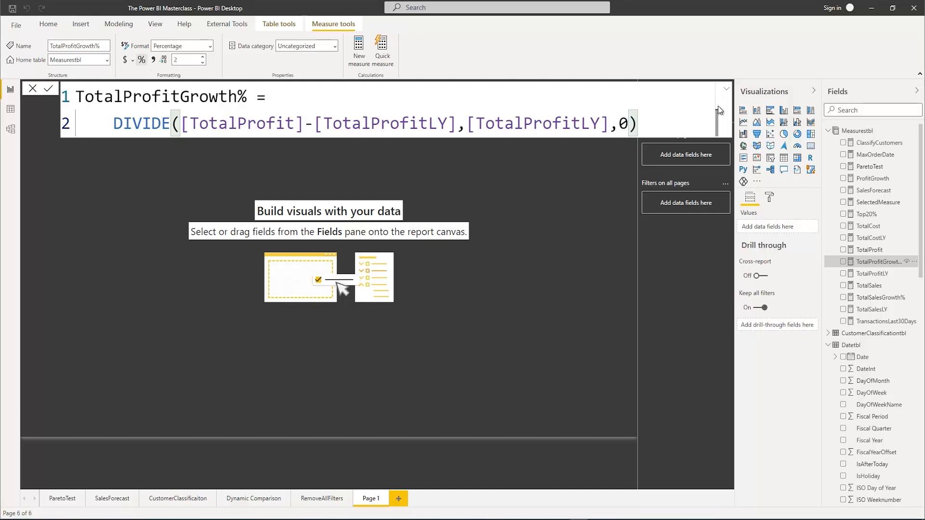
pyautogui.click(564, 211)
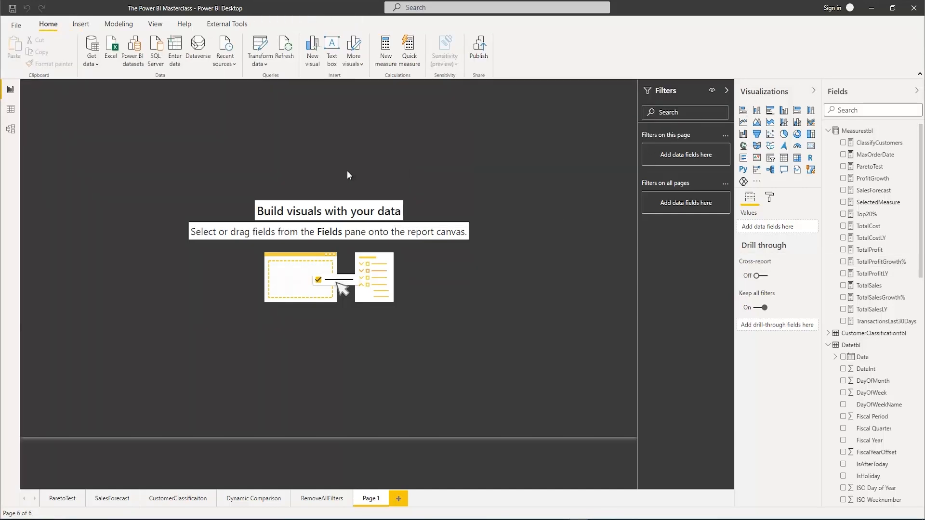
# Add a scatter chart to Page 1, enlarge it to fill most of the canvas and shift it slightly inward
pyautogui.click(771, 135)
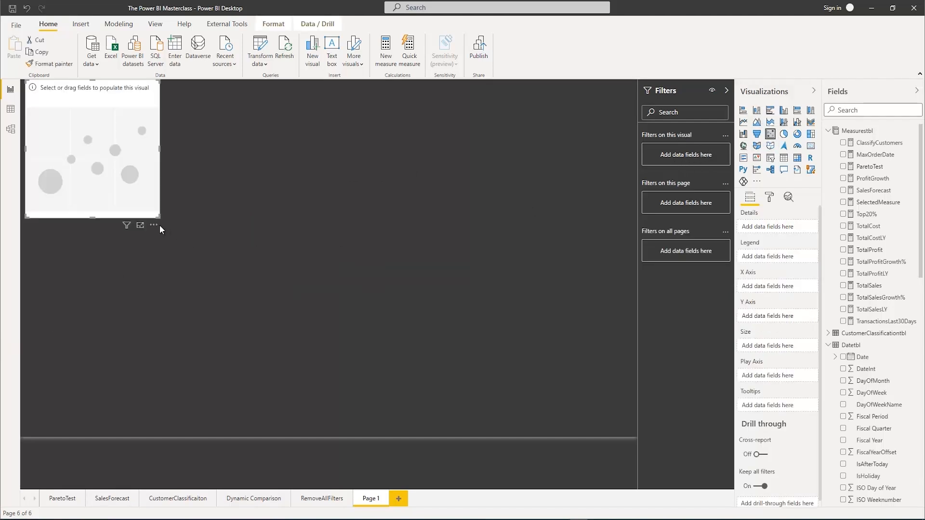
pyautogui.moveTo(159, 217); pyautogui.dragTo(562, 389)
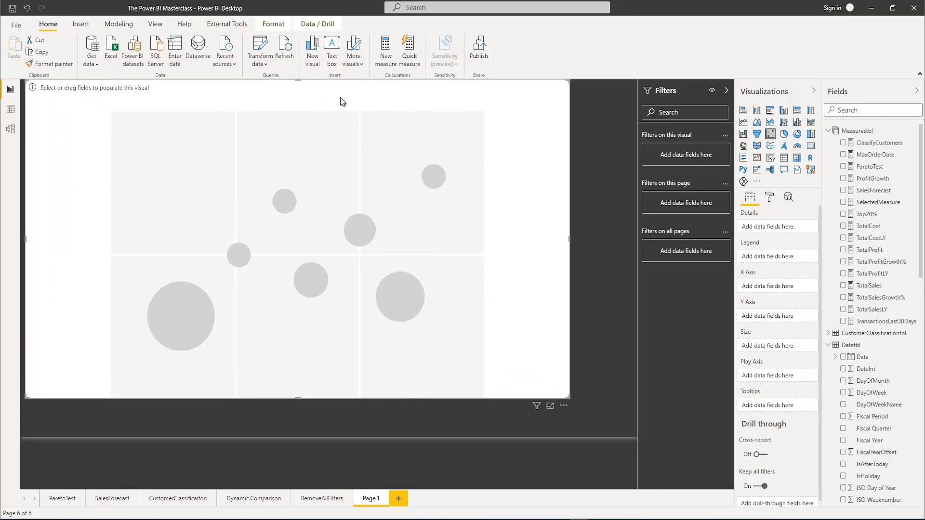
pyautogui.moveTo(341, 99); pyautogui.dragTo(364, 121)
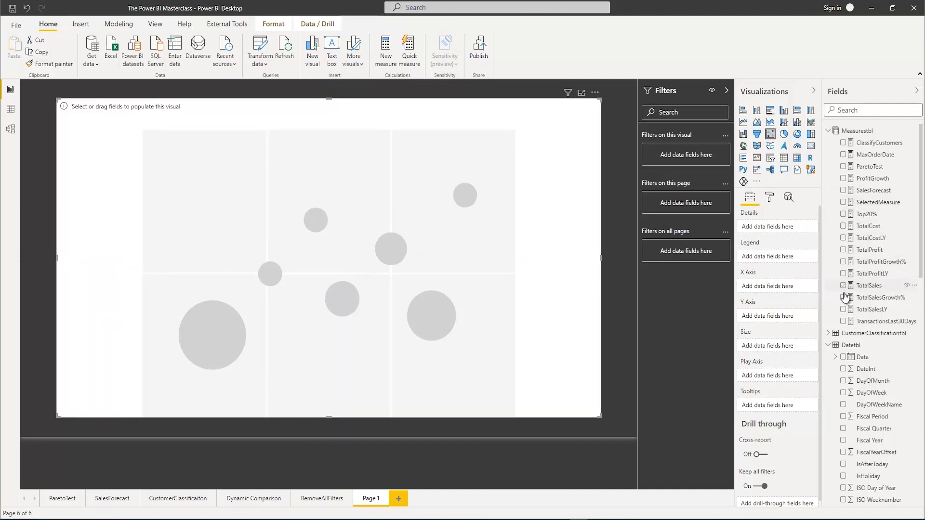
# Assign TotalSalesGrowth% to the scatter chart's X axis, TotalProfitGrowth% to its Y axis and CustomerCountry to its details
pyautogui.moveTo(861, 302); pyautogui.dragTo(769, 288)
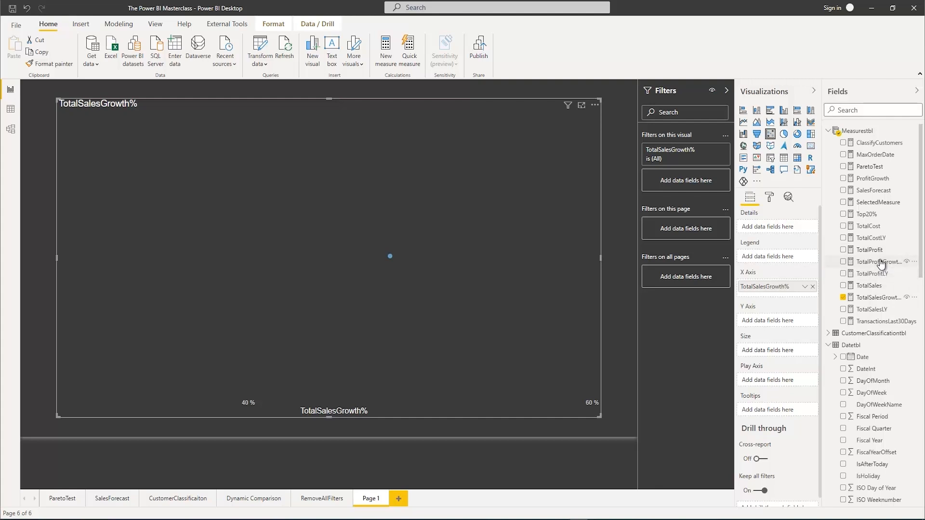
pyautogui.moveTo(880, 263); pyautogui.dragTo(771, 321)
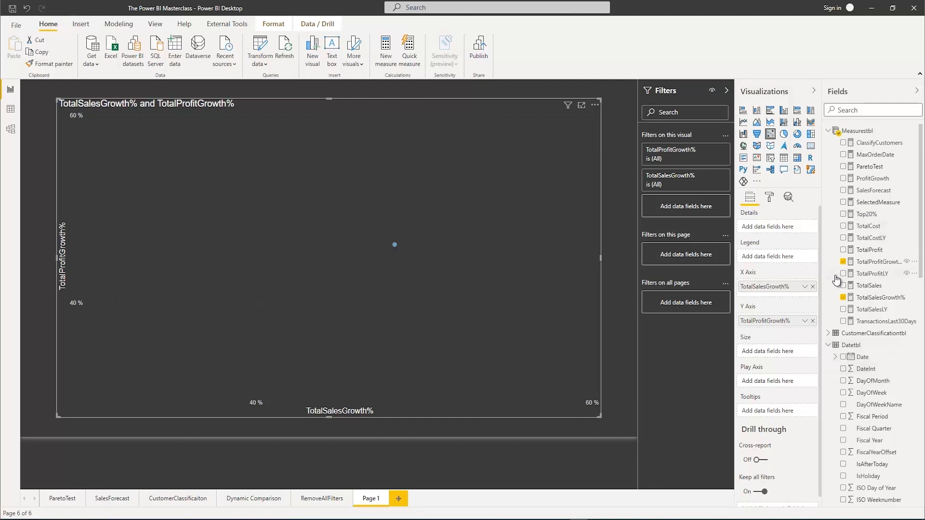
pyautogui.scroll(-5, 867, 388)
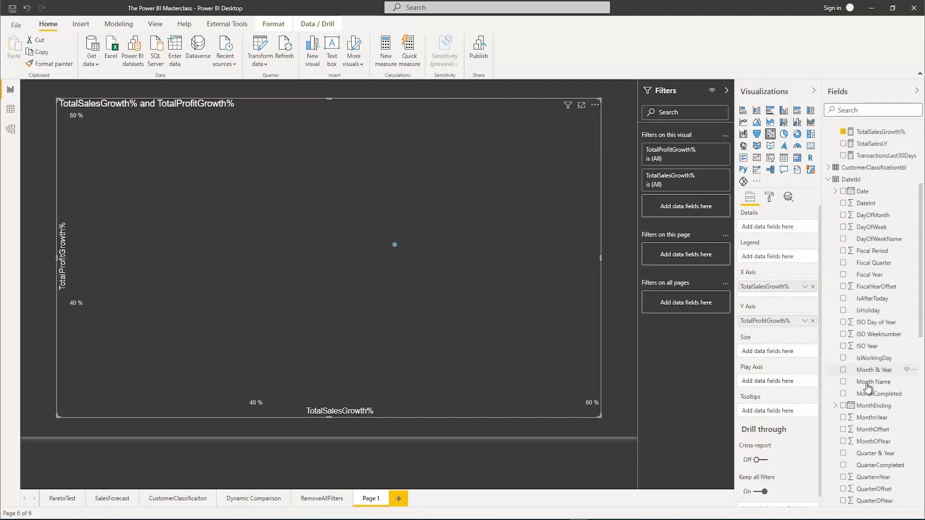
pyautogui.scroll(-4, 867, 386)
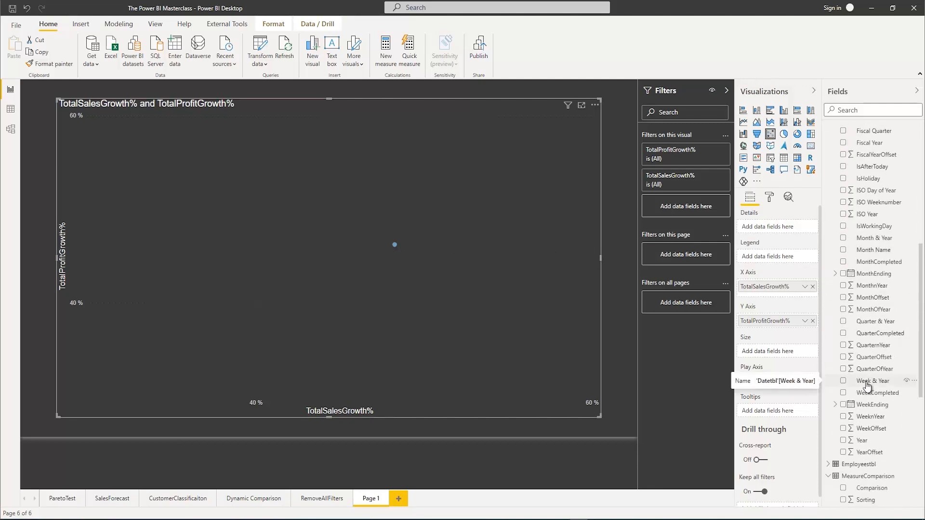
pyautogui.scroll(-6, 867, 386)
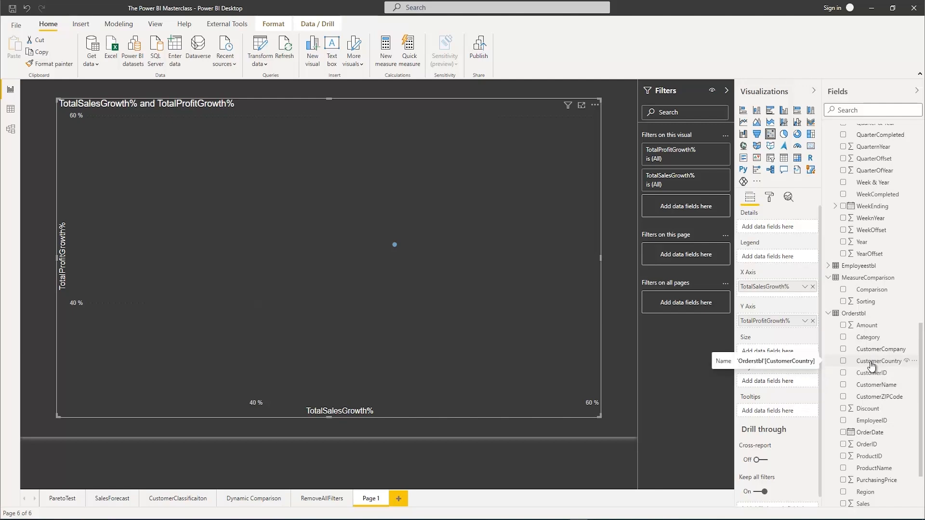
pyautogui.moveTo(871, 367); pyautogui.dragTo(757, 256)
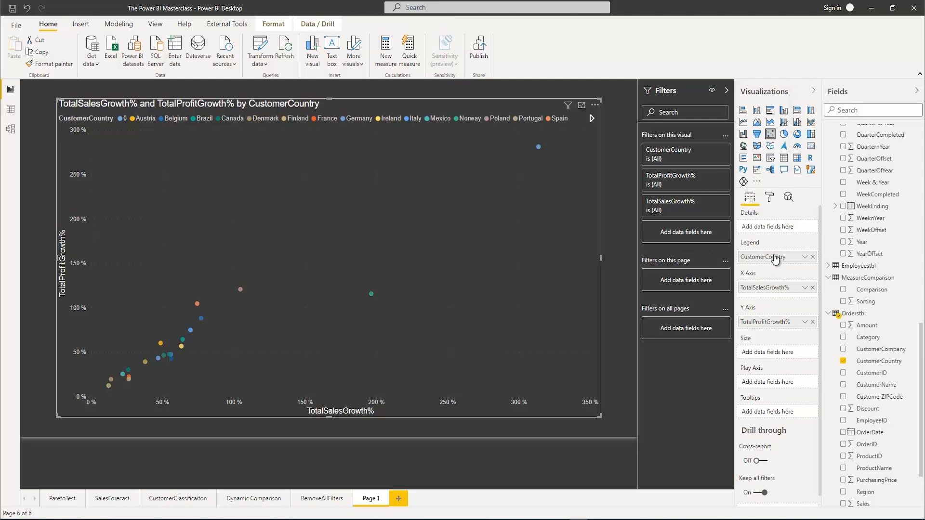
pyautogui.moveTo(774, 257); pyautogui.dragTo(766, 227)
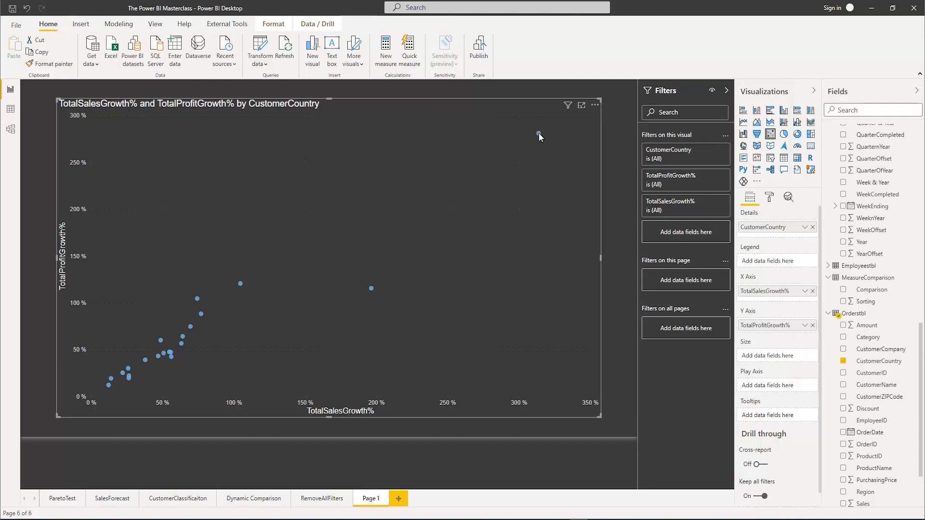
# Turn on category labels for the points in the scatter chart
pyautogui.moveTo(538, 133)
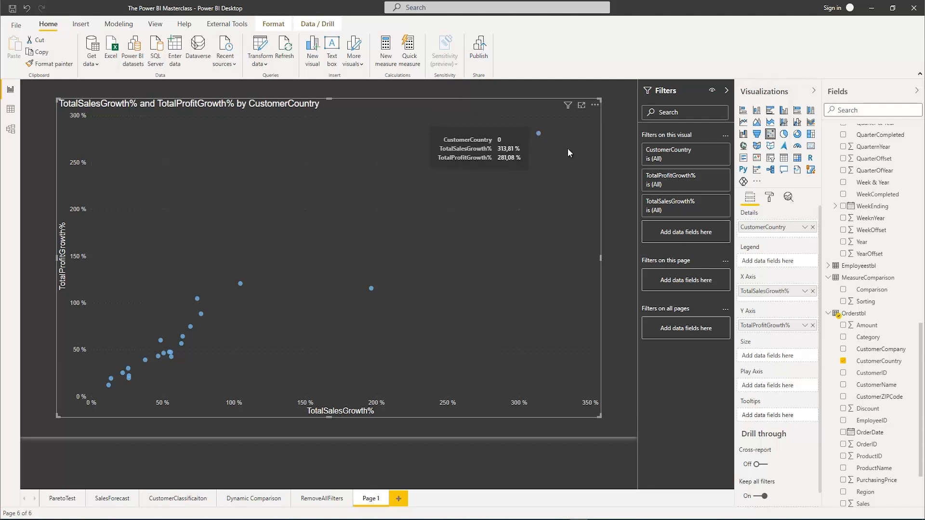
pyautogui.click(770, 201)
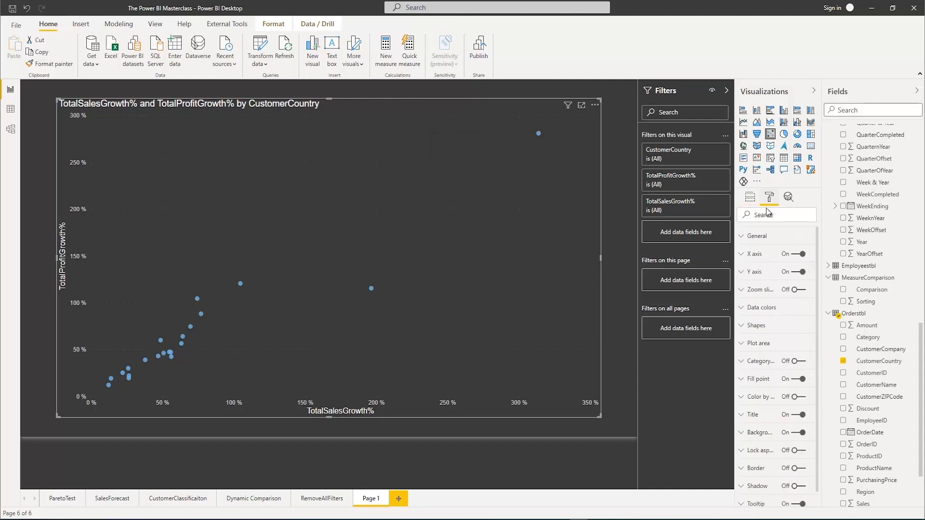
pyautogui.scroll(-1, 809, 310)
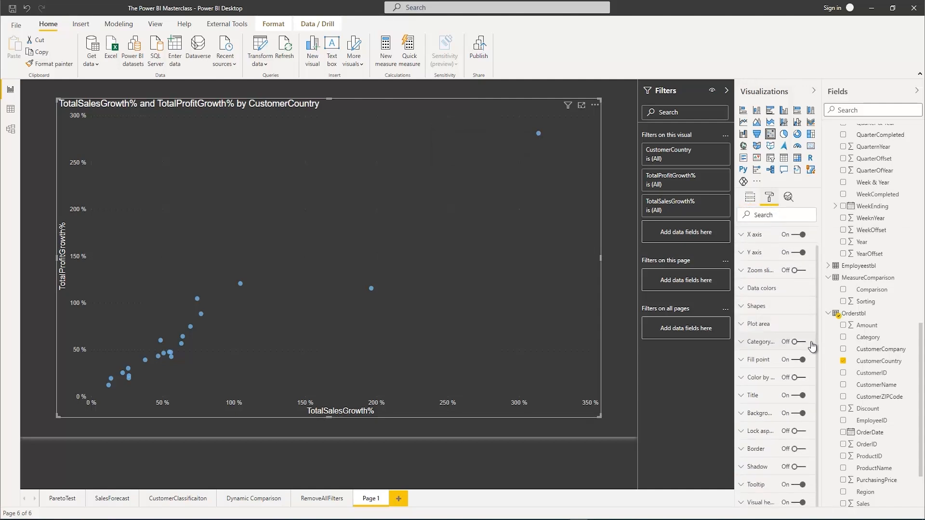
pyautogui.click(802, 342)
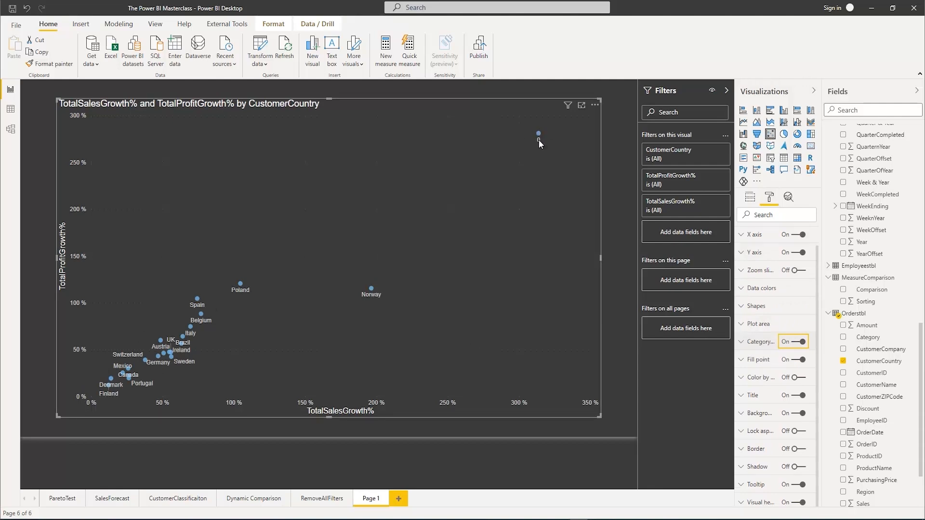
# Exclude the value 0 from the scatter chart's CustomerCountry filter and narrow the chart to free space beside it
pyautogui.click(711, 150)
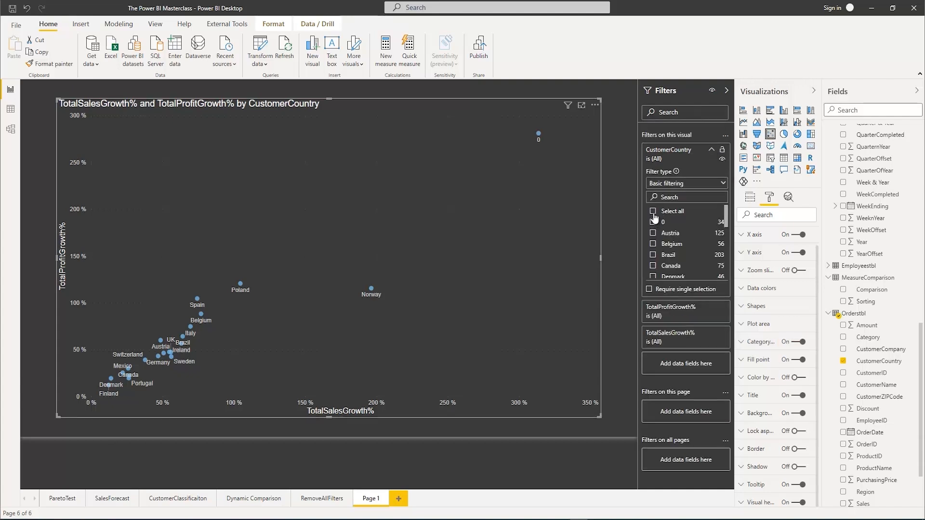
pyautogui.click(653, 223)
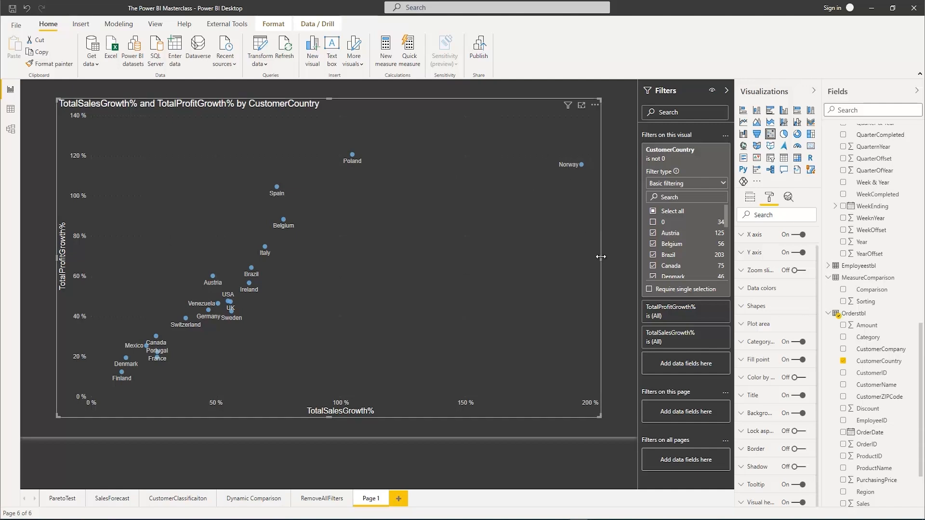
pyautogui.moveTo(601, 258); pyautogui.dragTo(498, 254)
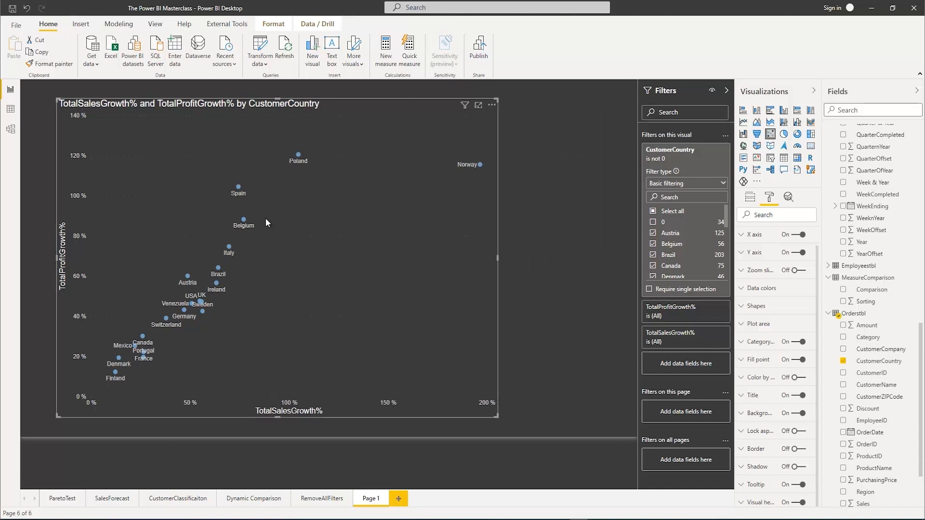
pyautogui.click(551, 176)
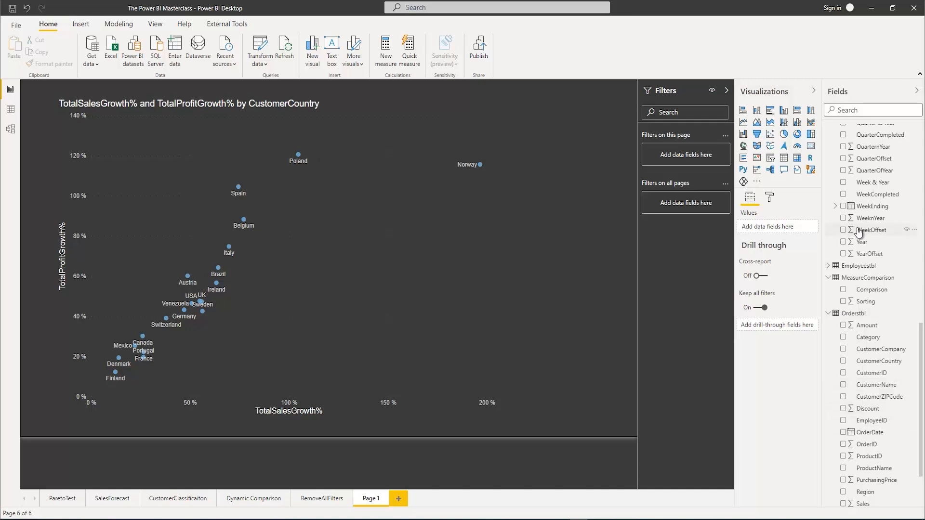
# Add a slicer for the Year field of Datetbl beside the scatter chart and change it to list style
pyautogui.scroll(8, 855, 238)
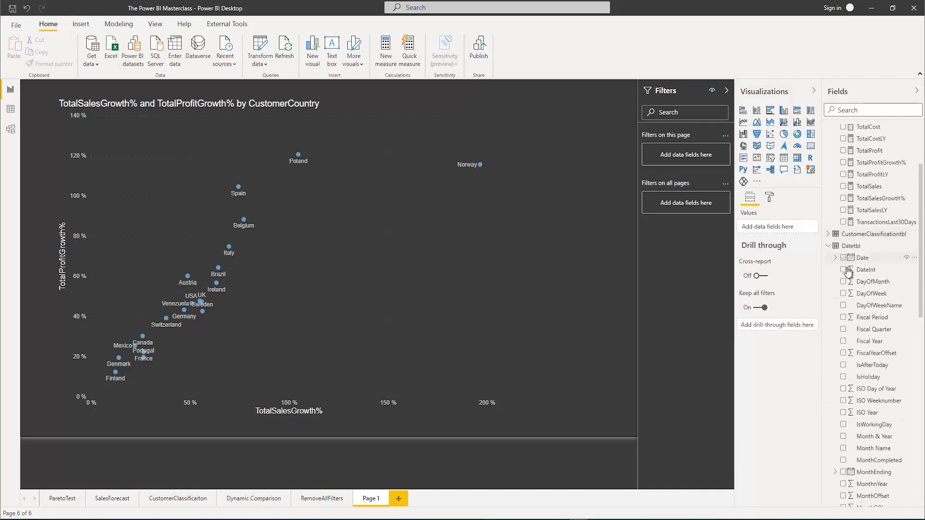
pyautogui.scroll(-6, 846, 327)
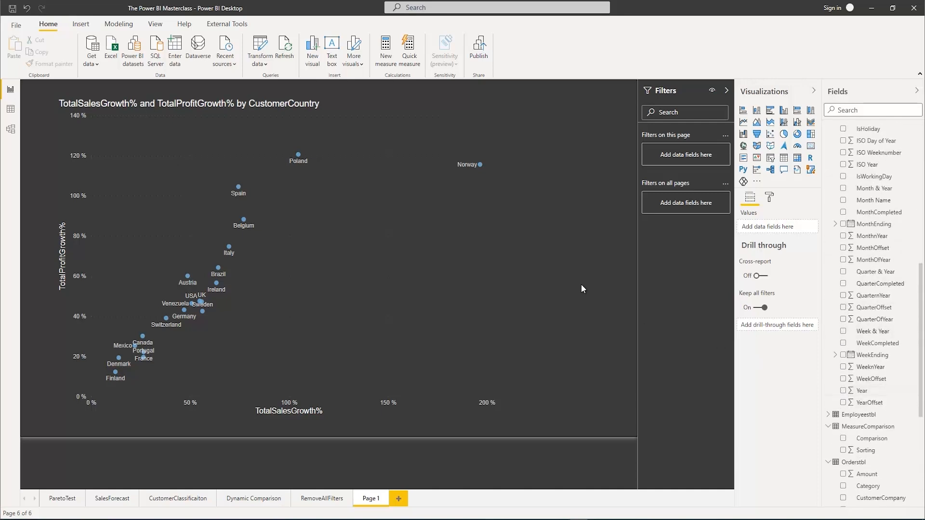
pyautogui.click(843, 390)
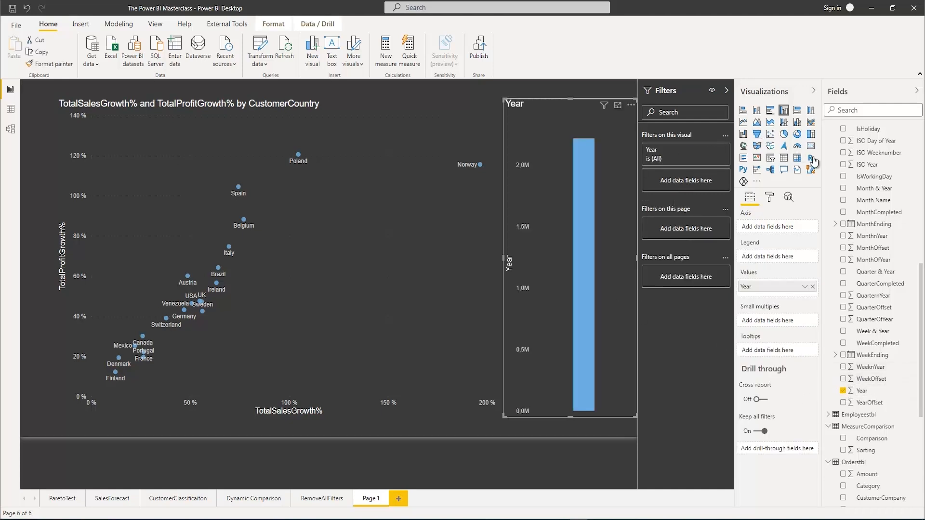
pyautogui.click(770, 159)
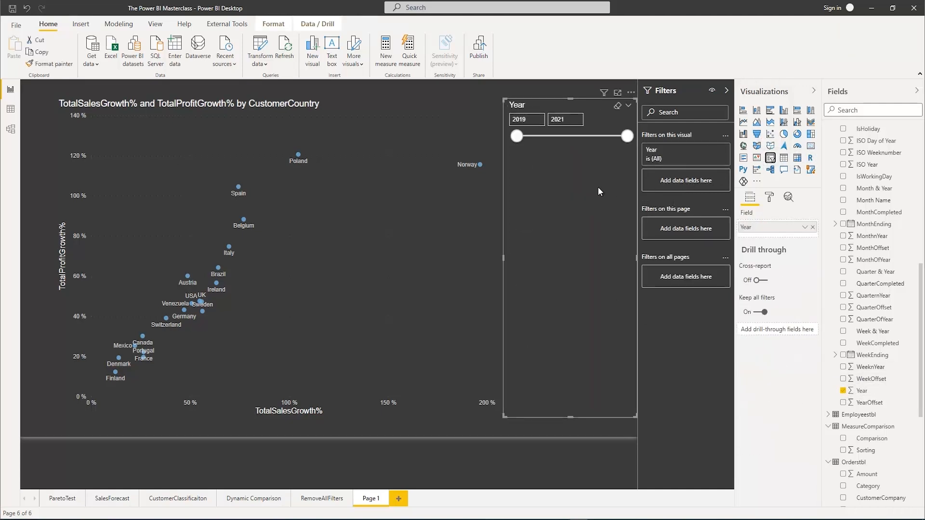
pyautogui.click(628, 106)
pyautogui.click(586, 125)
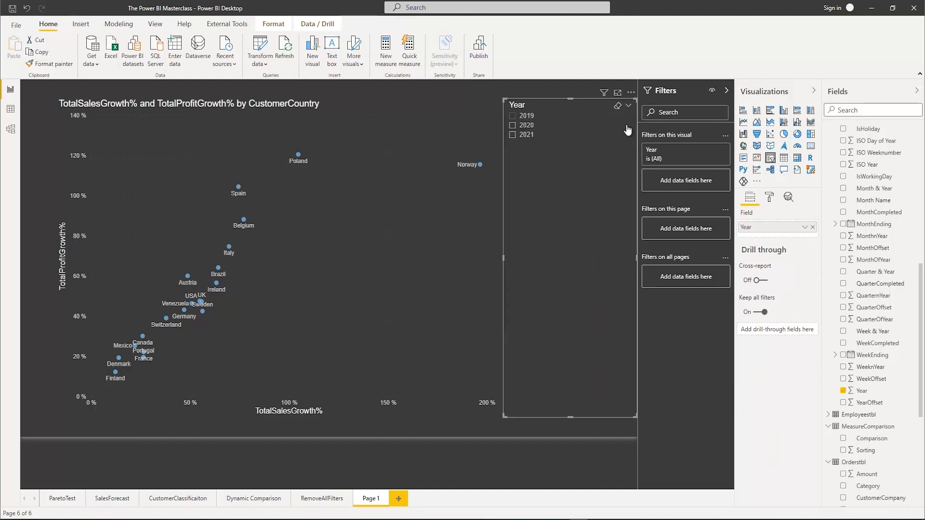
# Set the Year slicer's orientation to Horizontal and reduce its height to about 105 so the years fit in one row
pyautogui.click(770, 197)
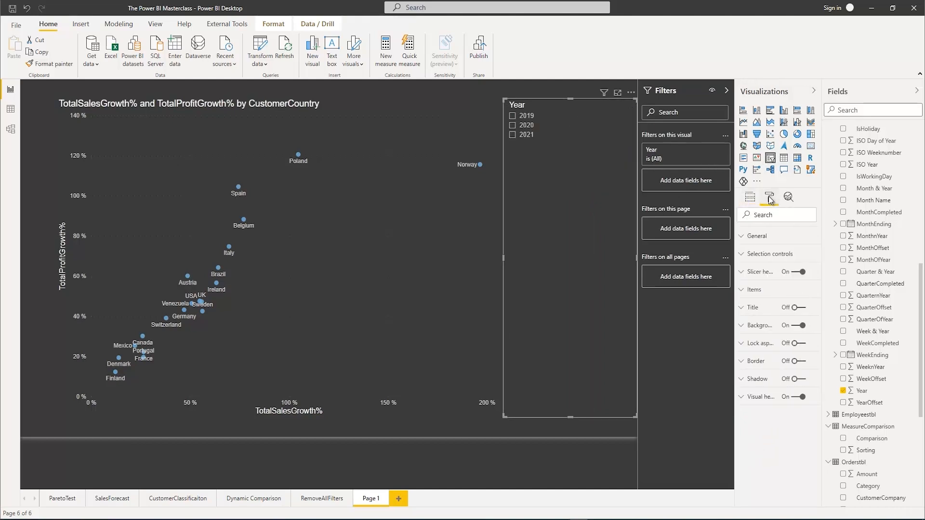
pyautogui.click(745, 236)
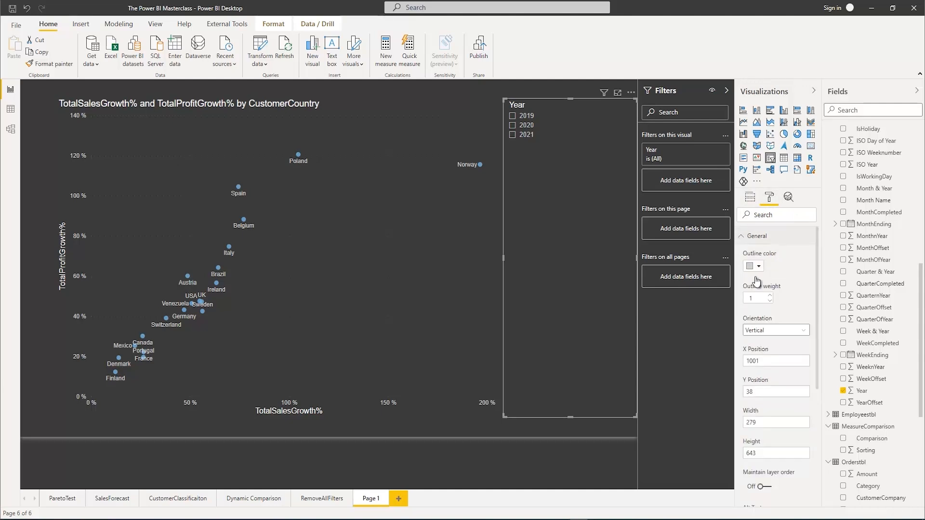
pyautogui.click(783, 330)
pyautogui.press('Return')
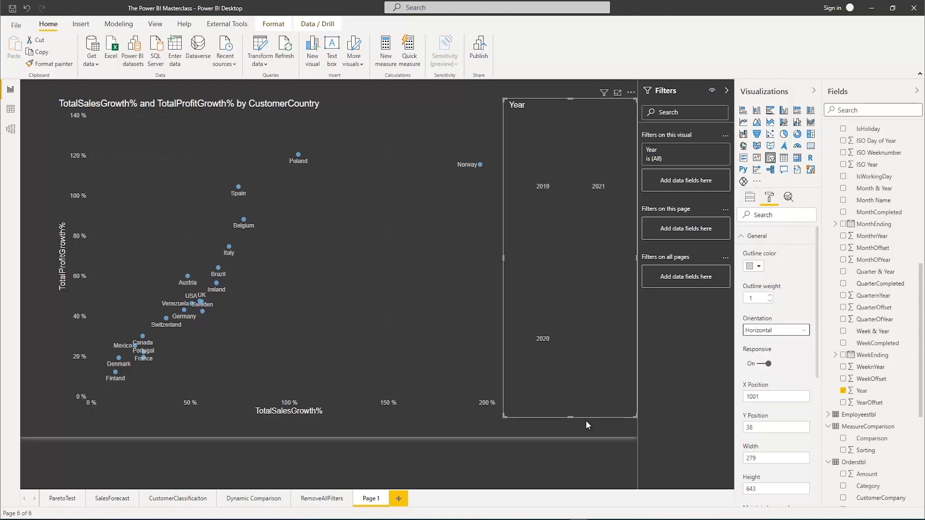
pyautogui.moveTo(590, 257); pyautogui.dragTo(587, 149)
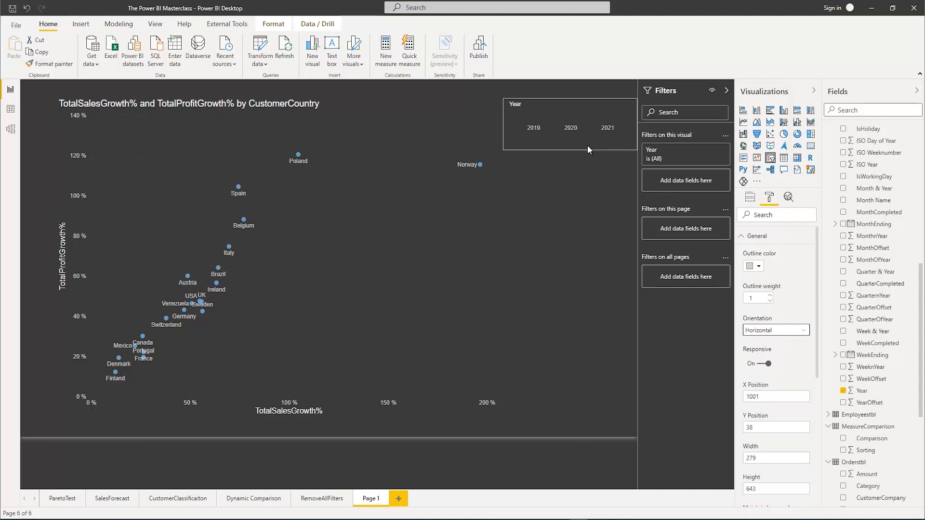
# Filter the page to the year 2020 and add a trend line to the scatter chart
pyautogui.click(573, 129)
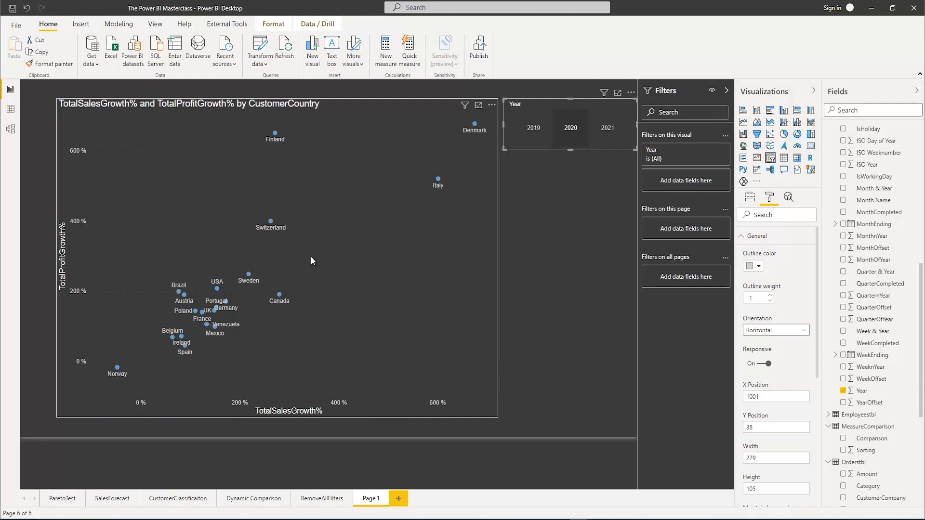
pyautogui.click(787, 198)
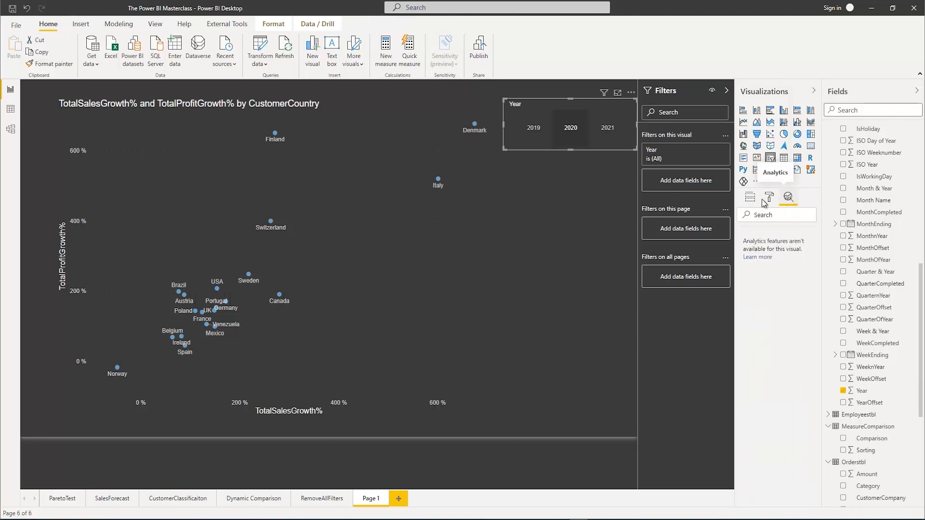
pyautogui.click(369, 233)
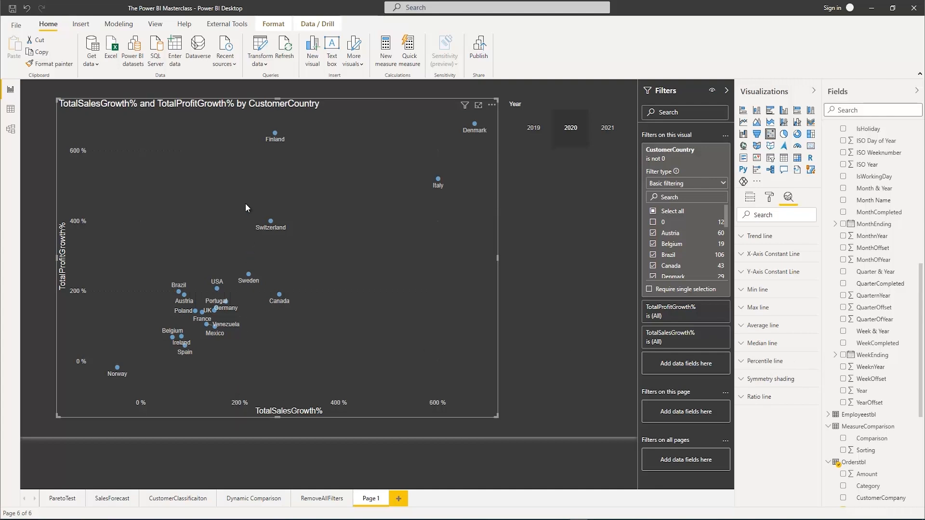
pyautogui.click(741, 238)
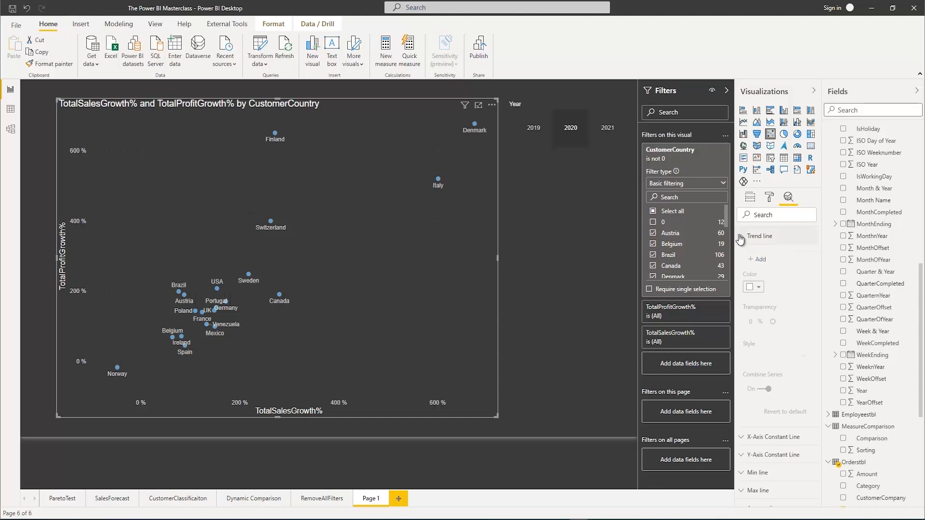
pyautogui.click(759, 261)
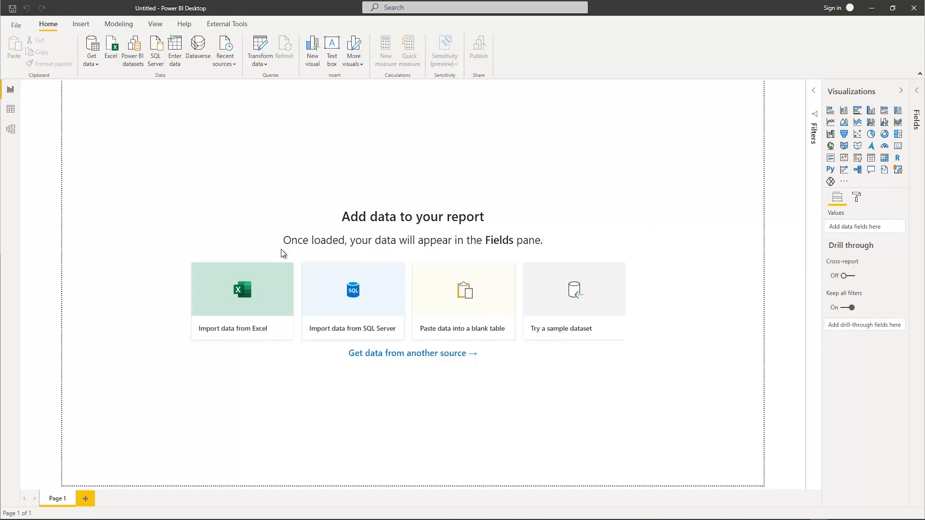
# In a new blank report, import data from the Excel workbook FilterRelationsDAX.xlsx in the Power BI Masterclass folder
pyautogui.click(243, 299)
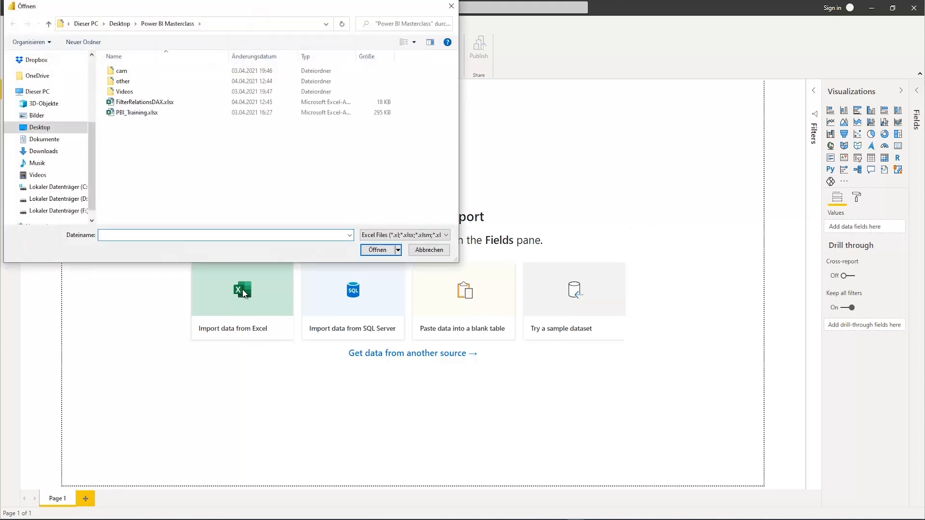
pyautogui.click(151, 105)
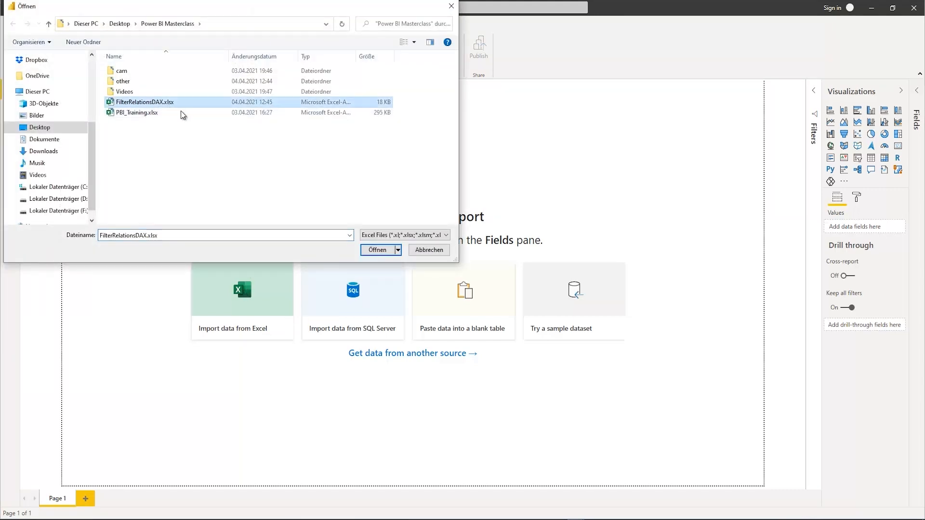
pyautogui.click(373, 248)
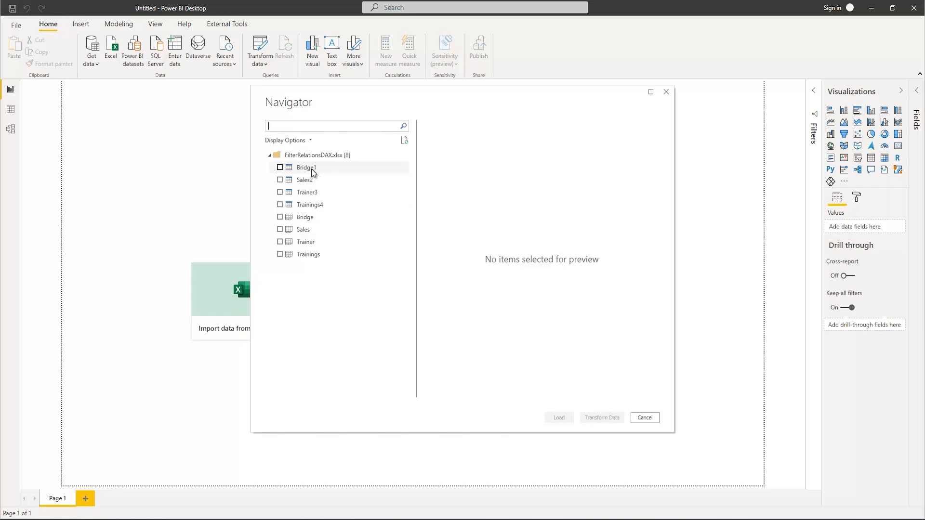
# Preview the tables Bridge1, Sales2, Trainer3 and Trainings4 and load all four into the report
pyautogui.click(310, 172)
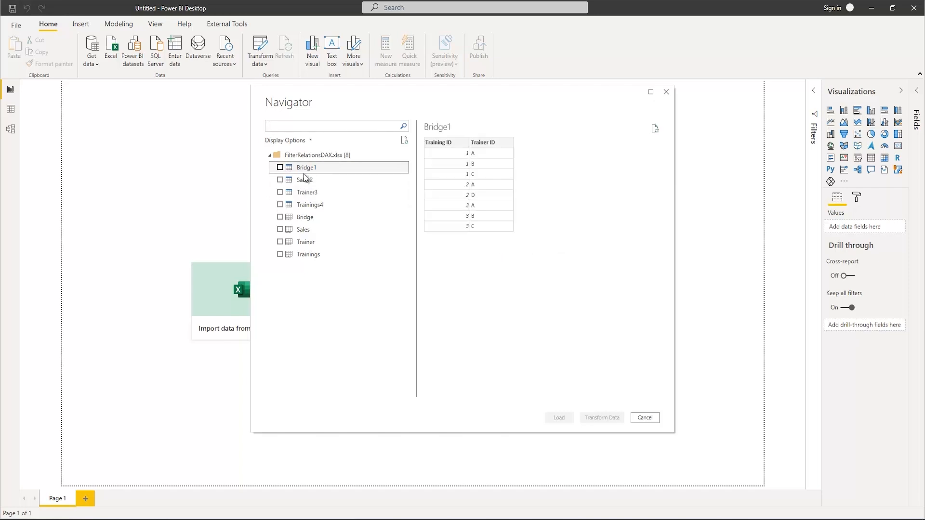
pyautogui.click(303, 179)
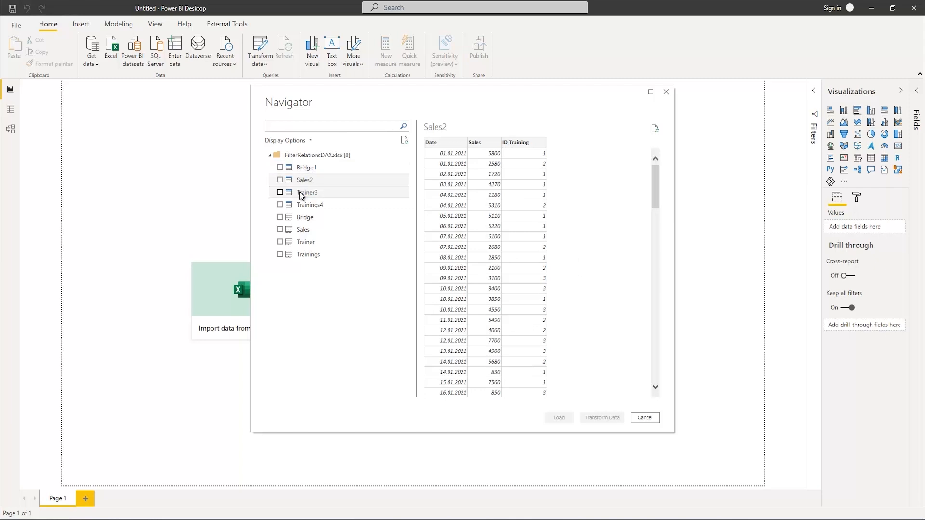
pyautogui.click(301, 194)
pyautogui.click(306, 206)
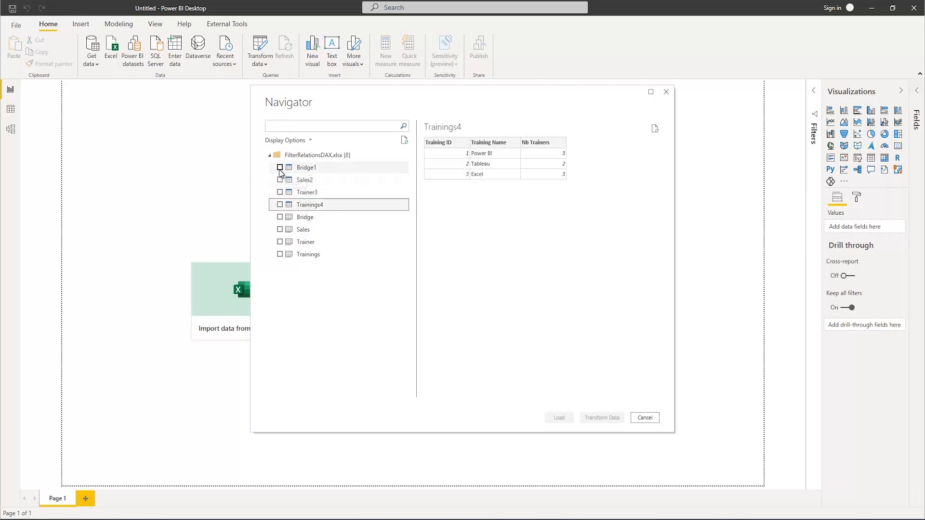
pyautogui.click(280, 167)
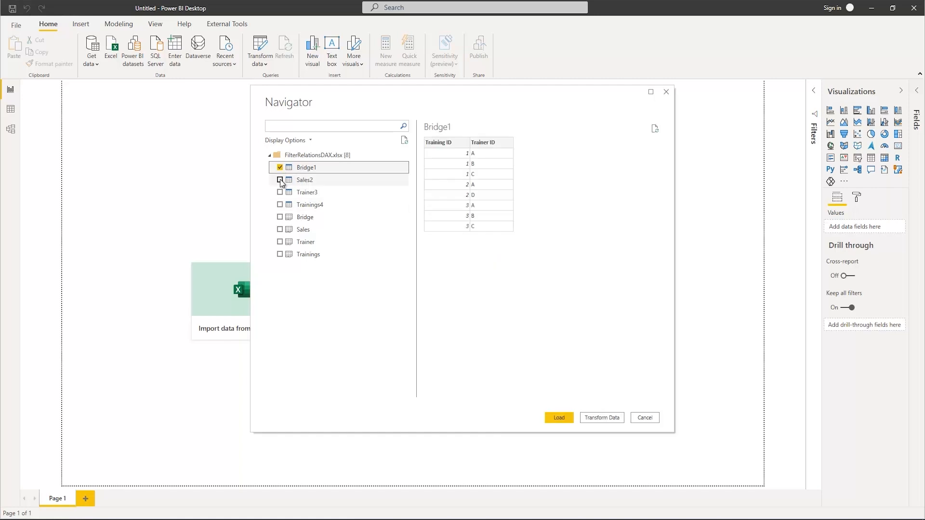
pyautogui.click(279, 180)
pyautogui.click(280, 193)
pyautogui.click(279, 204)
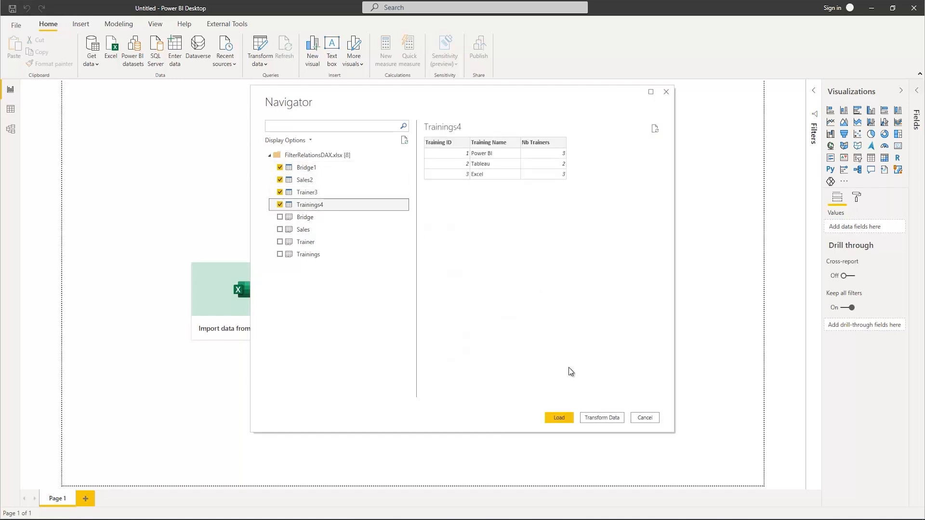
pyautogui.click(562, 418)
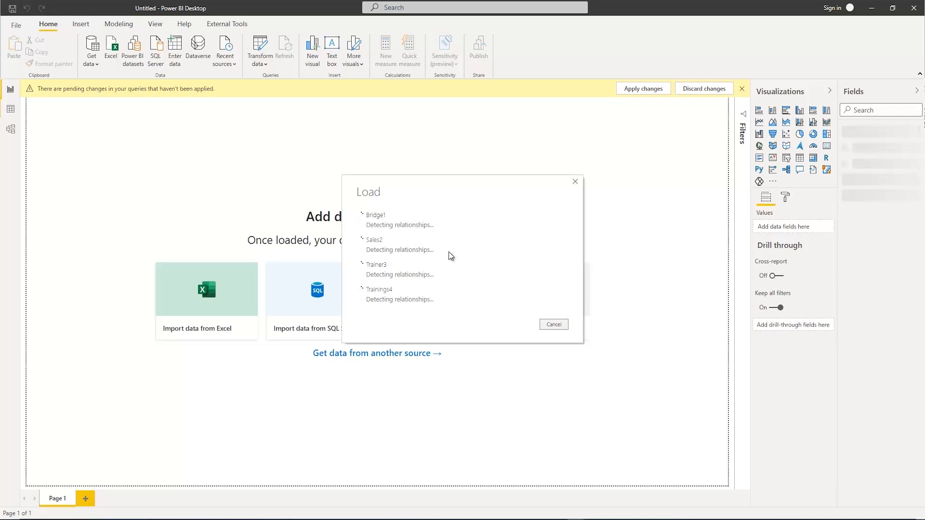
# Rearrange Bridge1 and Trainer3 in the model diagram so the tables form a chain, and upgrade to the new model view
pyautogui.click(10, 129)
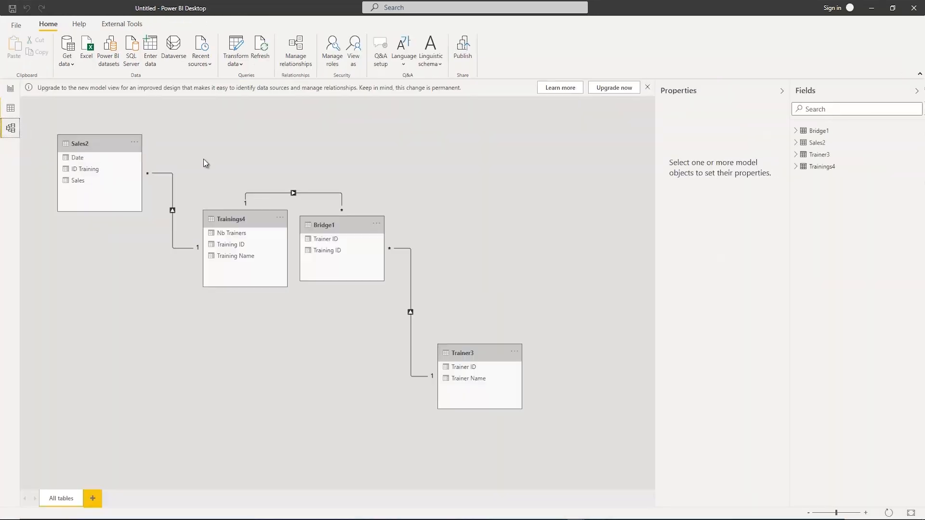
pyautogui.moveTo(355, 223); pyautogui.dragTo(421, 152)
pyautogui.moveTo(466, 353); pyautogui.dragTo(554, 172)
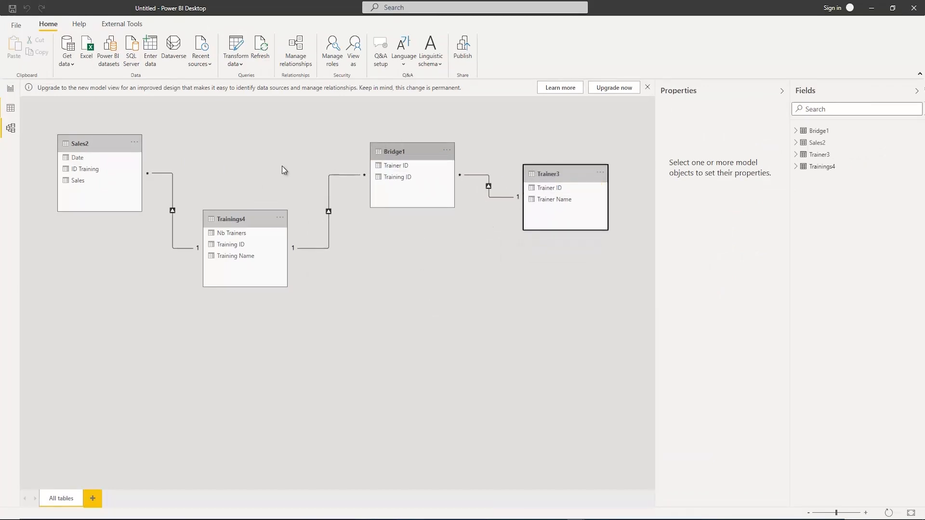
pyautogui.click(619, 92)
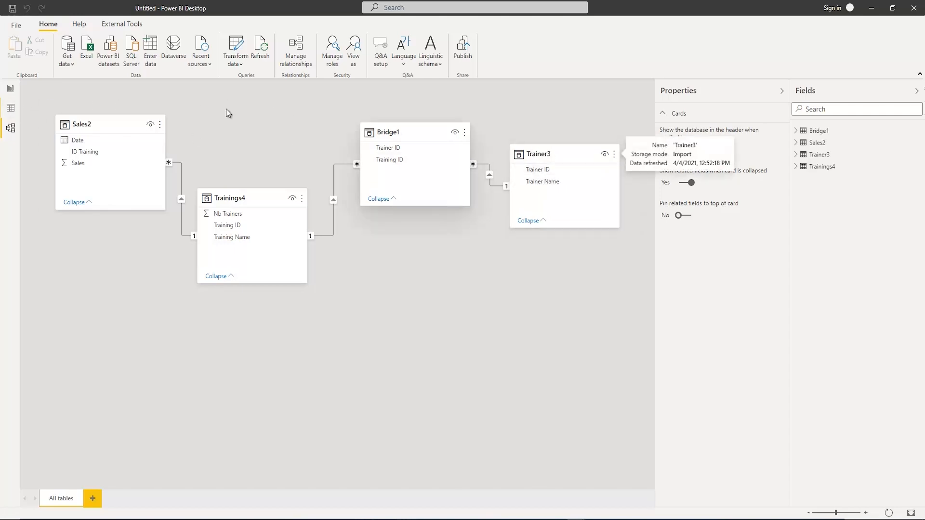
# Examine the rows of Trainer3, Trainings4 and Sales2, comparing Sales2's ID Training column with the Training ID in Trainings4
pyautogui.click(11, 111)
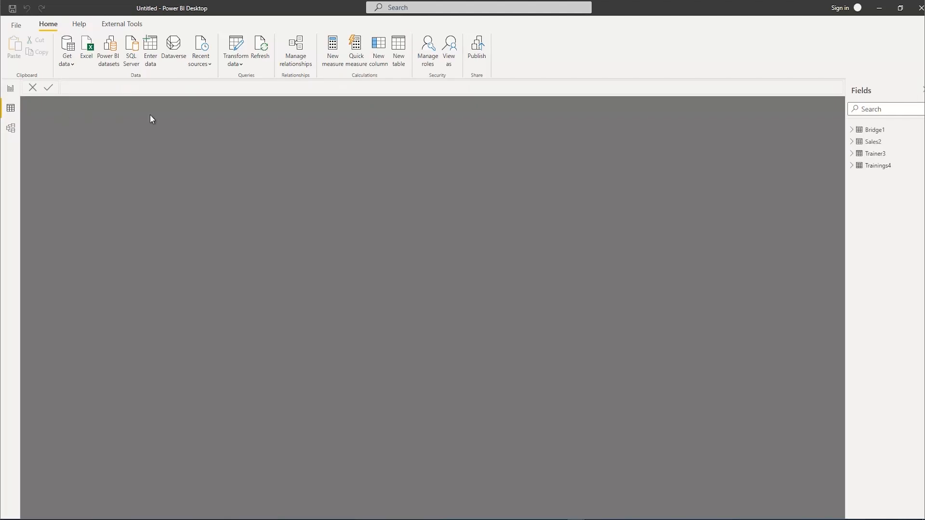
pyautogui.click(864, 154)
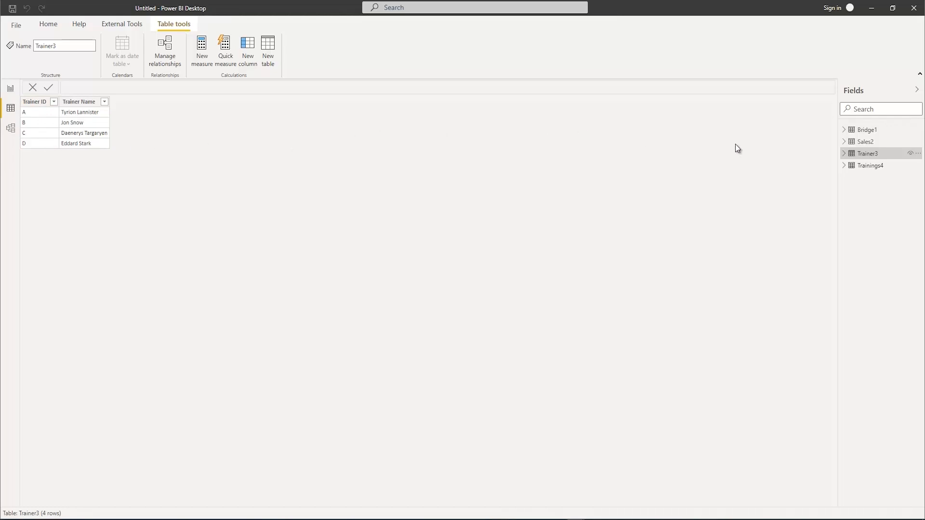
pyautogui.click(870, 167)
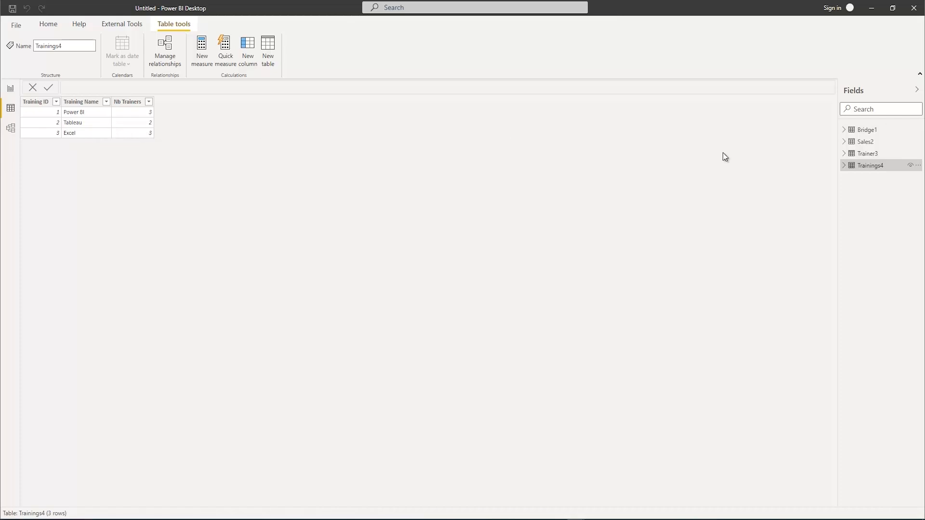
pyautogui.click(868, 144)
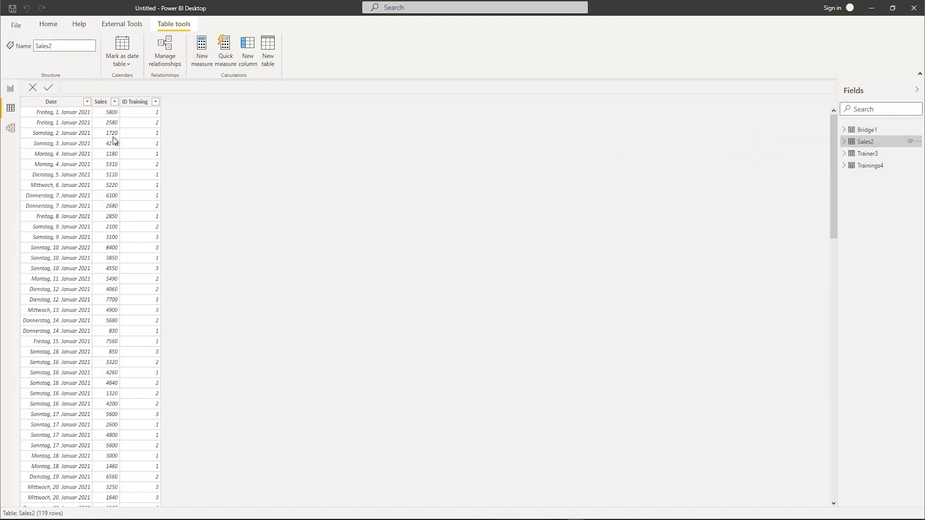
pyautogui.click(131, 102)
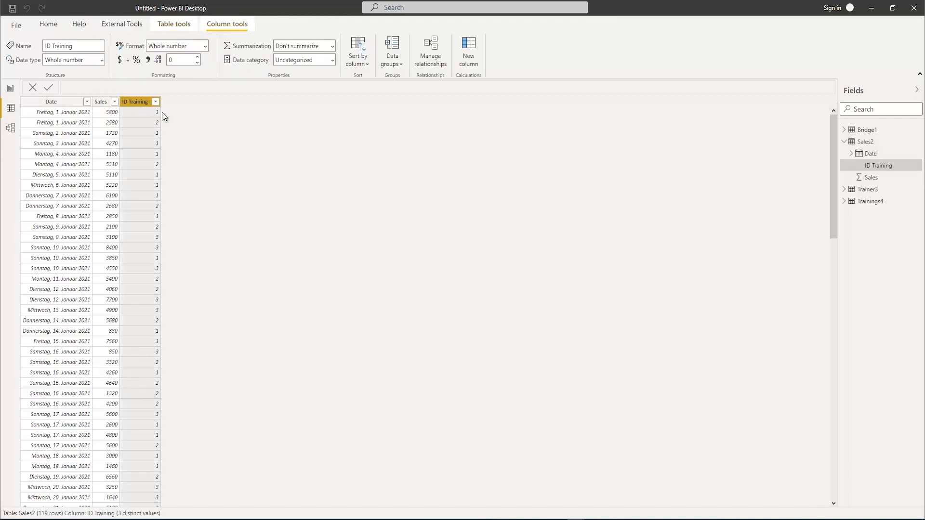
pyautogui.click(872, 202)
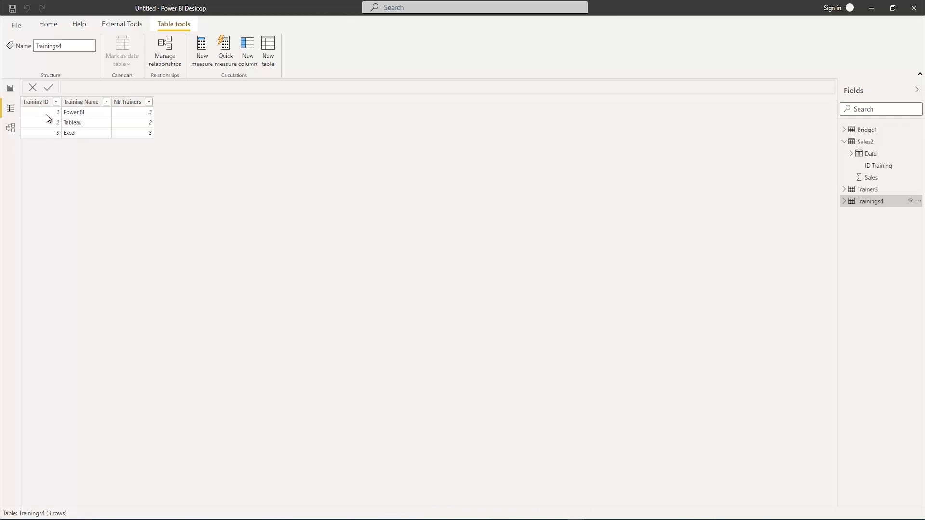
# Create a table visual on the report page showing Training Name from Trainings4 and Sales from Sales2
pyautogui.click(10, 89)
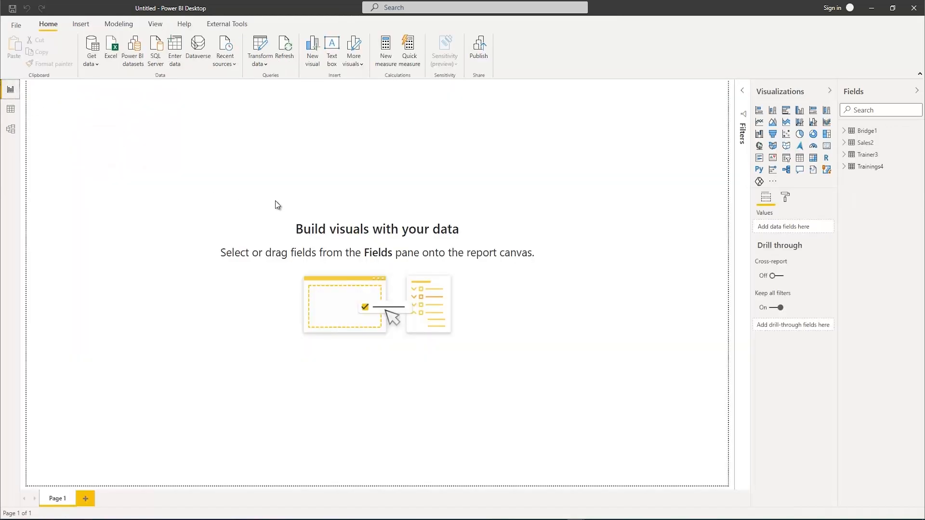
pyautogui.click(845, 168)
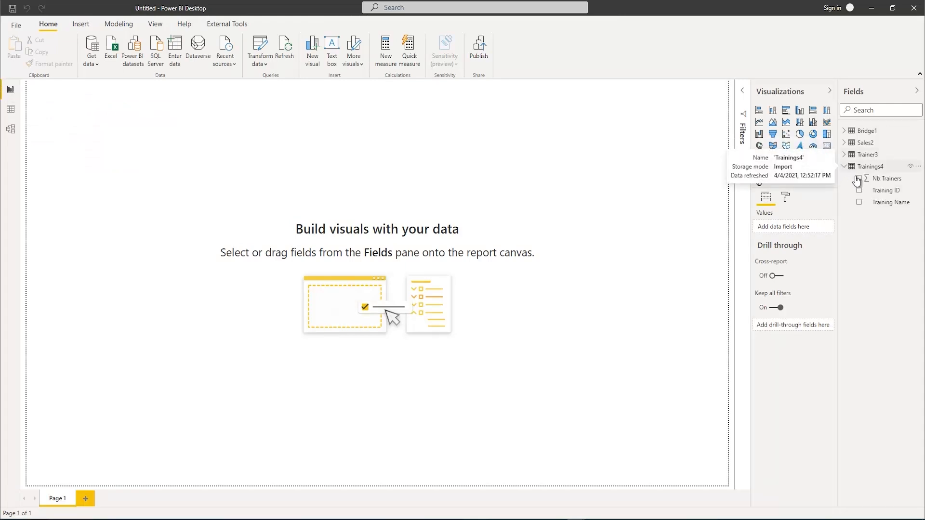
pyautogui.click(859, 203)
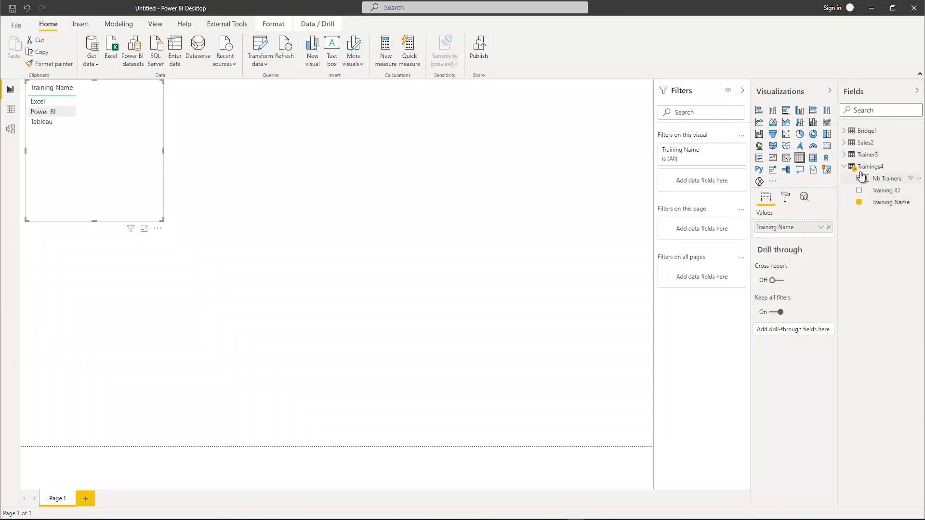
pyautogui.click(845, 143)
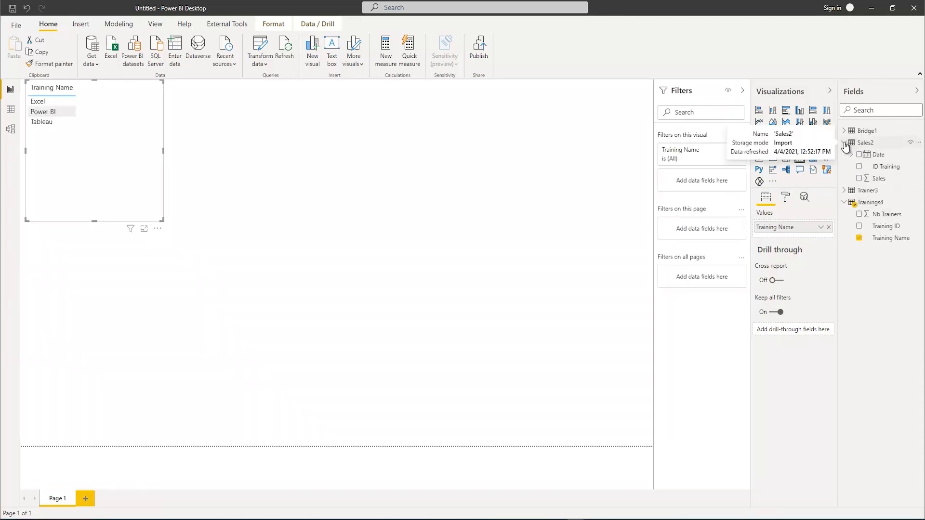
pyautogui.click(859, 178)
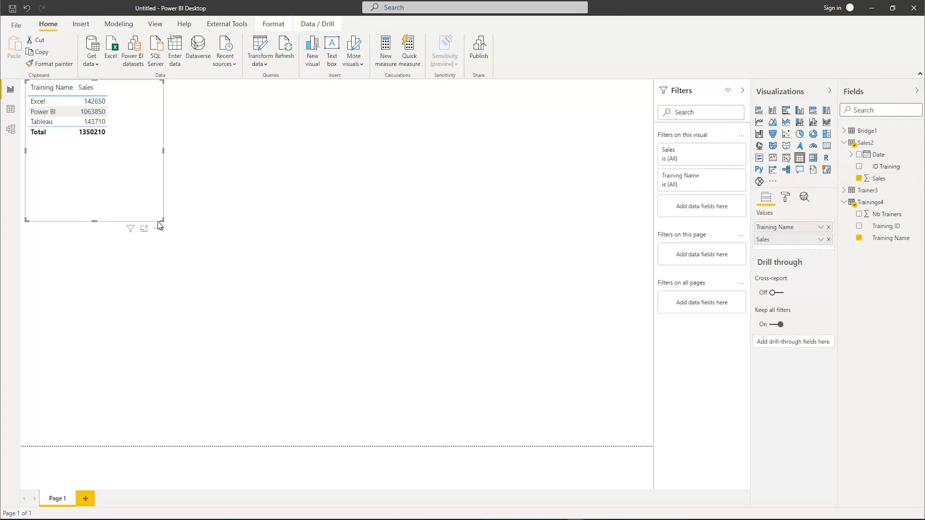
# Enlarge the table visual and format the Sales column as dollar currency
pyautogui.moveTo(162, 220); pyautogui.dragTo(272, 287)
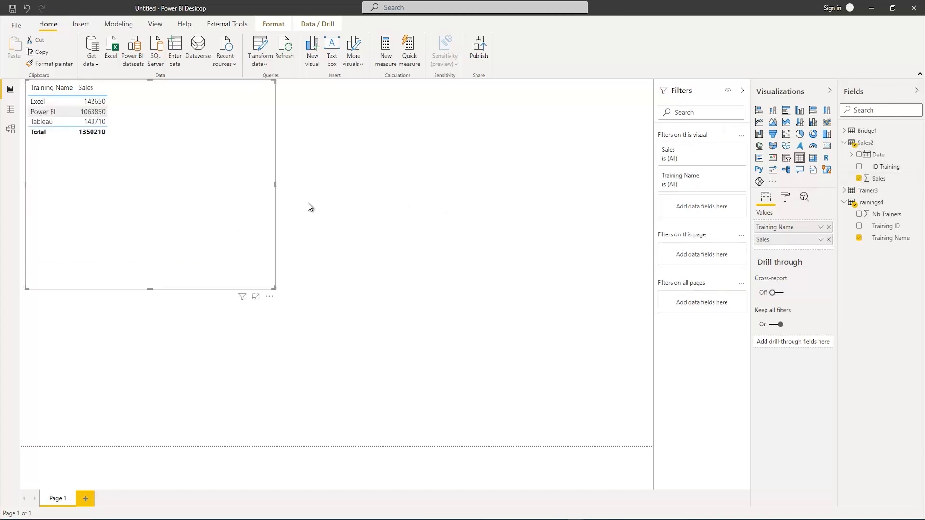
pyautogui.click(880, 178)
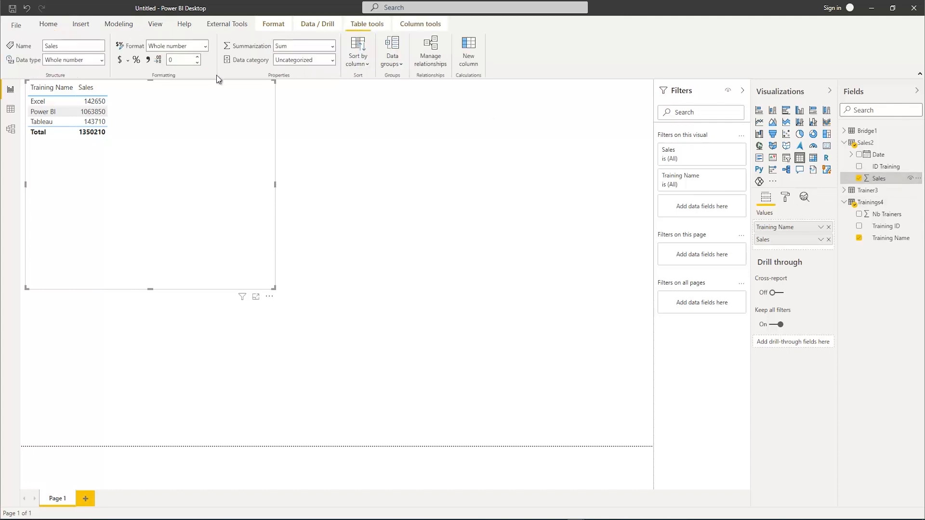
pyautogui.click(120, 60)
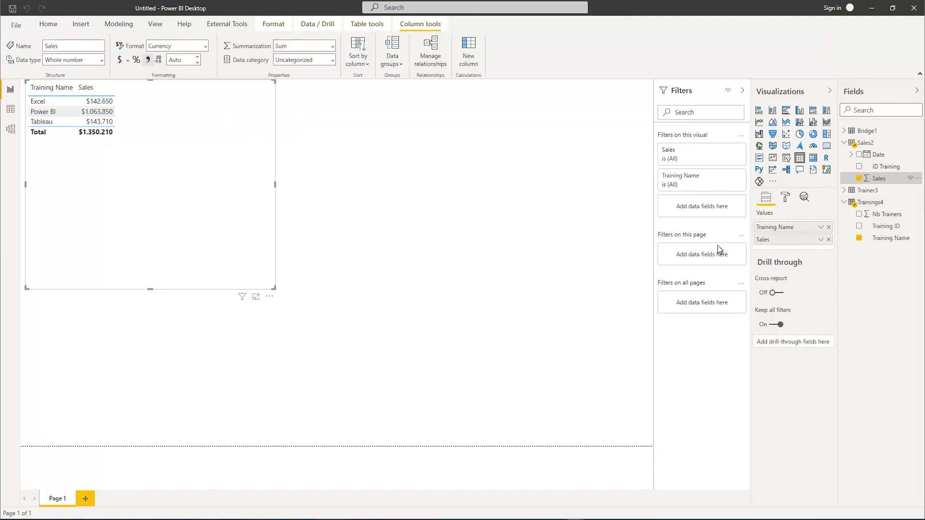
# Set the values text size of the training sales table to 15 pt and shrink the visual to fit its contents more closely
pyautogui.click(785, 197)
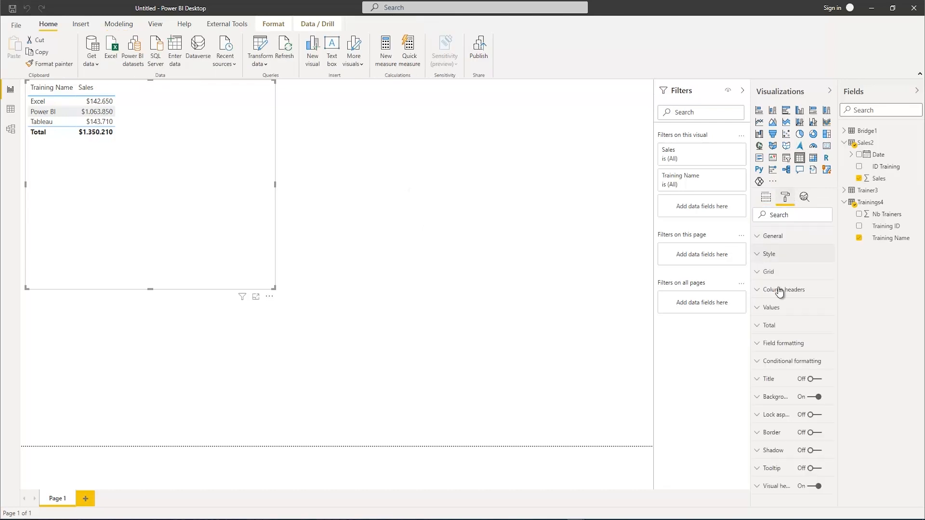
pyautogui.click(758, 308)
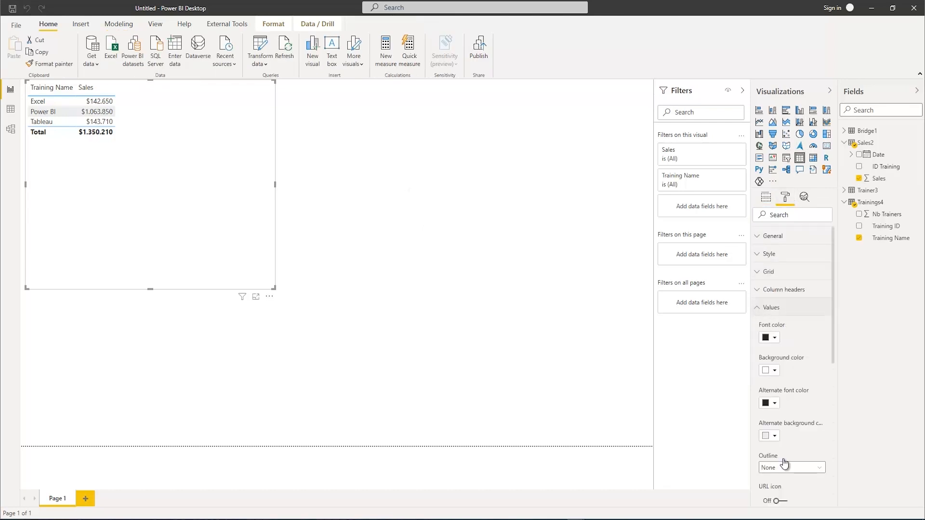
pyautogui.scroll(-4, 784, 462)
pyautogui.moveTo(770, 402); pyautogui.dragTo(751, 402)
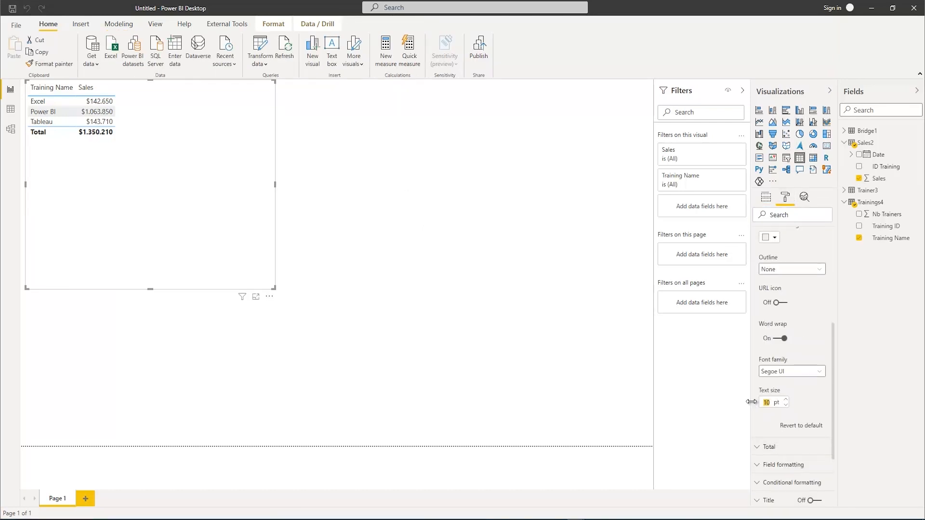
pyautogui.write('15')
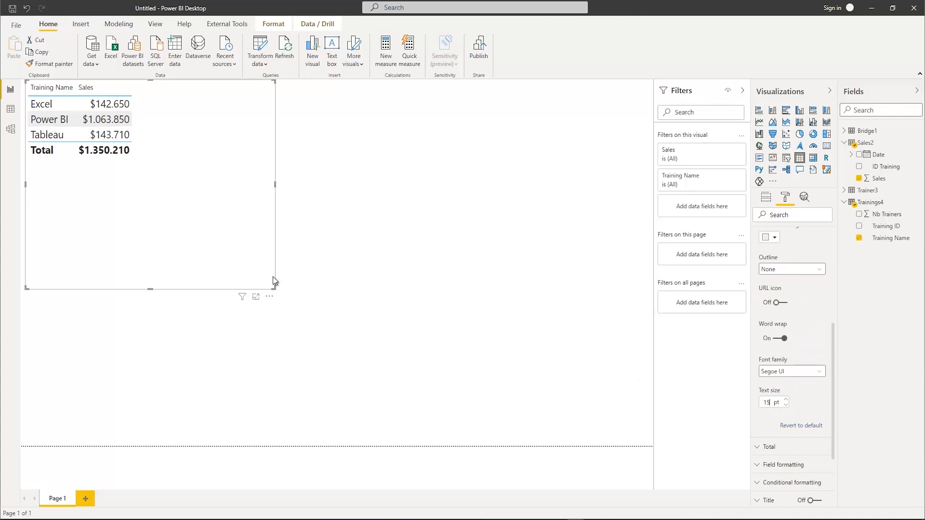
pyautogui.moveTo(273, 286); pyautogui.dragTo(211, 209)
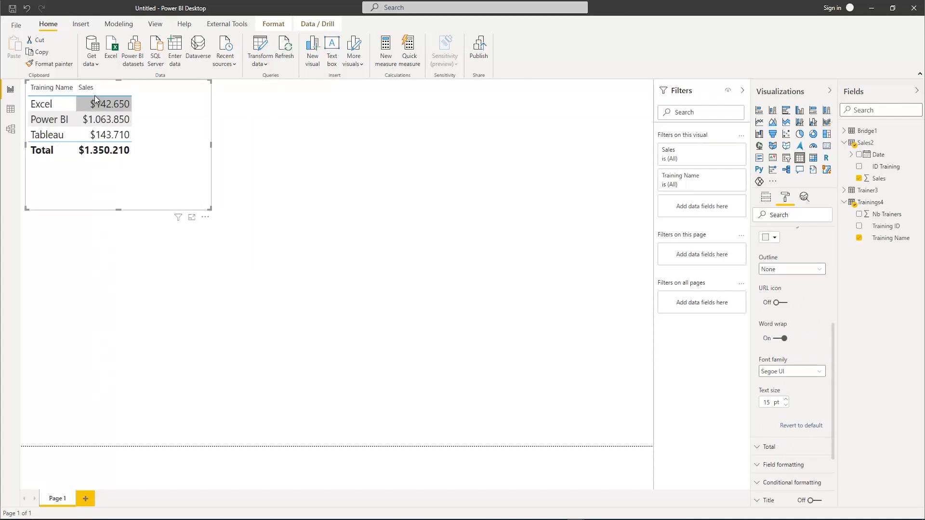
# Rearrange the model diagram by moving Trainings4 slightly down and placing Sales2 below it, beneath Bridge1
pyautogui.click(11, 129)
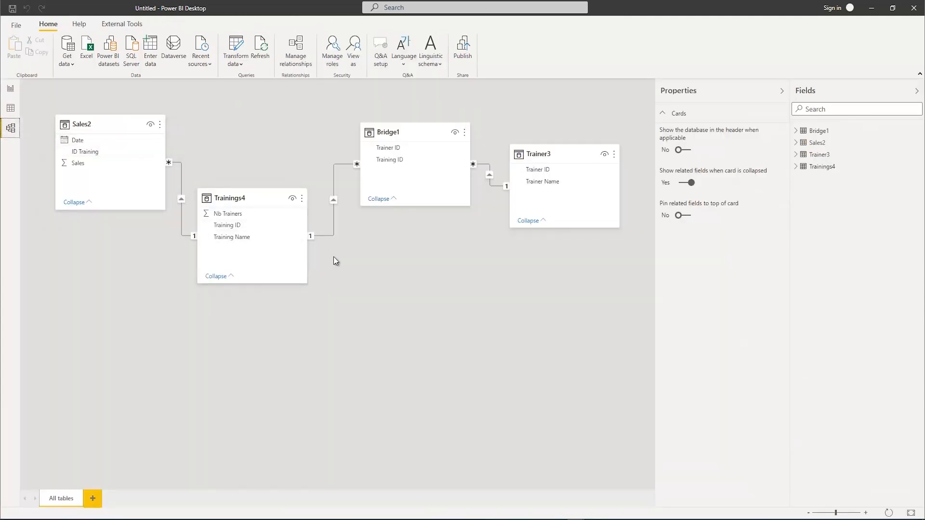
pyautogui.moveTo(252, 200); pyautogui.dragTo(251, 211)
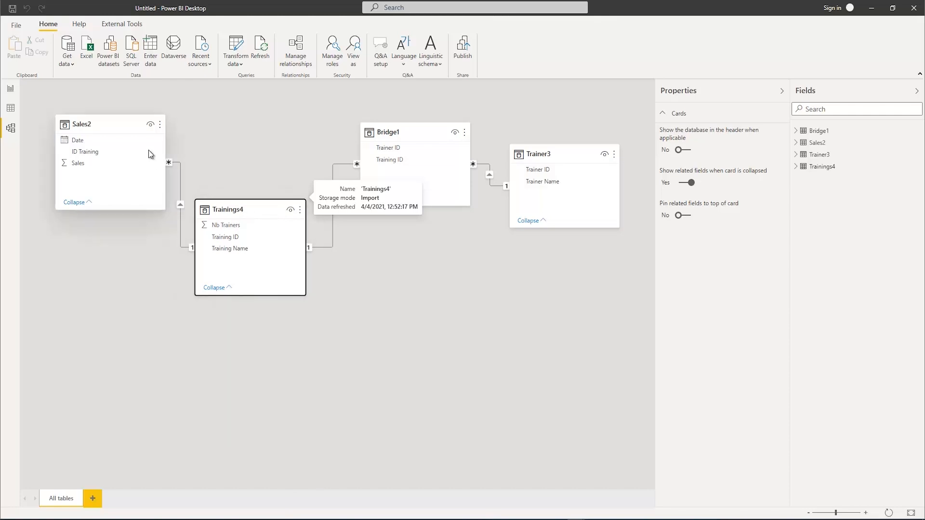
pyautogui.moveTo(98, 122); pyautogui.dragTo(361, 365)
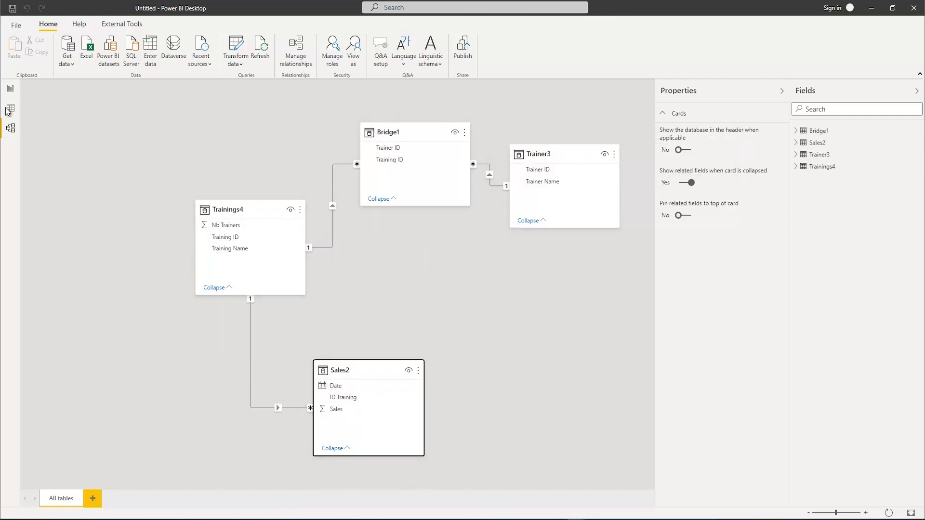
# Rename the Bridge1 table as Bridge and the Sales2 table as Sales
pyautogui.click(12, 93)
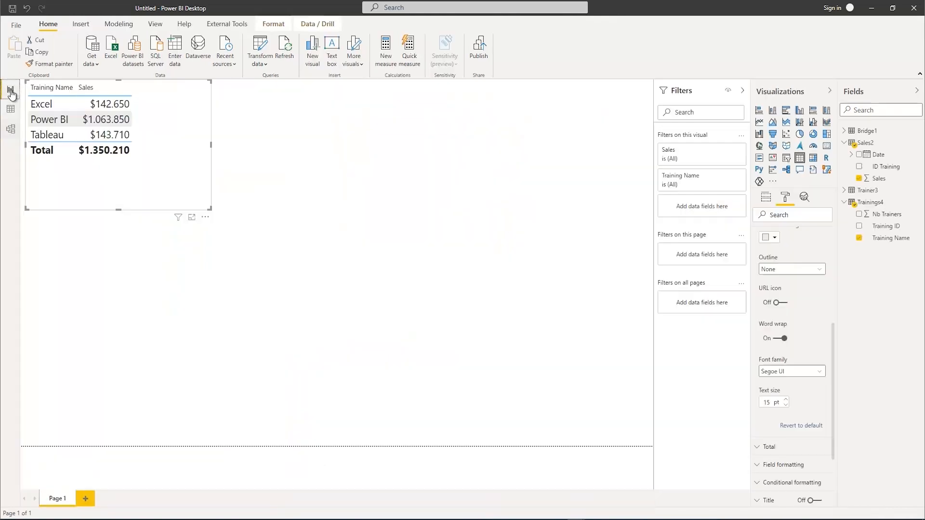
pyautogui.rightClick(872, 136)
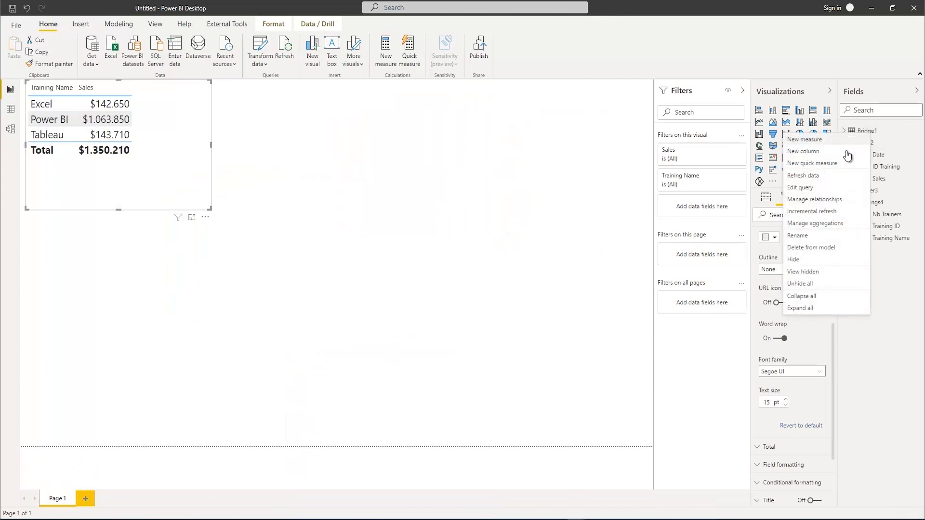
pyautogui.click(804, 234)
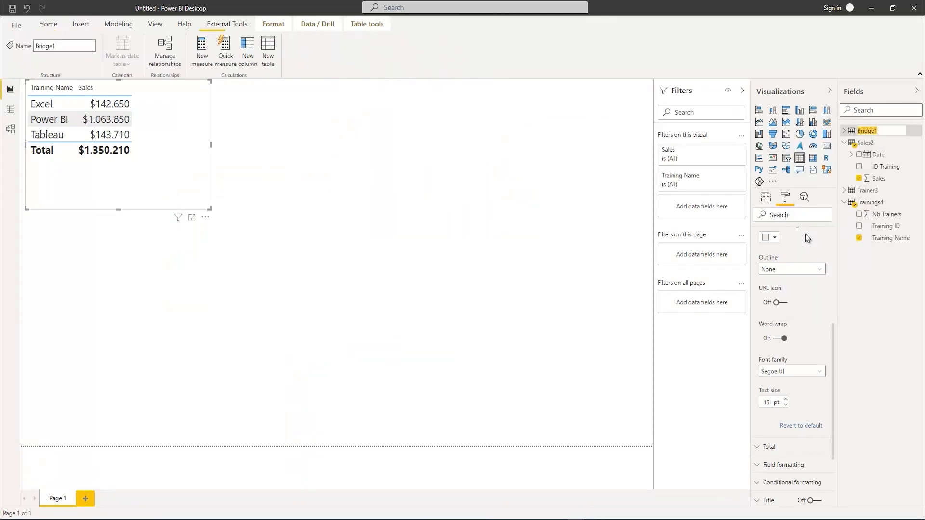
pyautogui.write('Bridge')
pyautogui.press('Return')
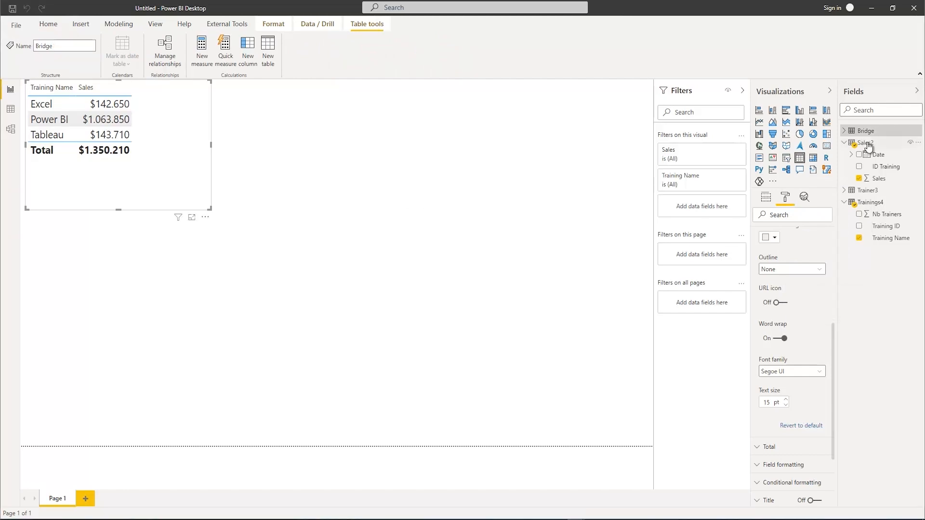
pyautogui.rightClick(867, 145)
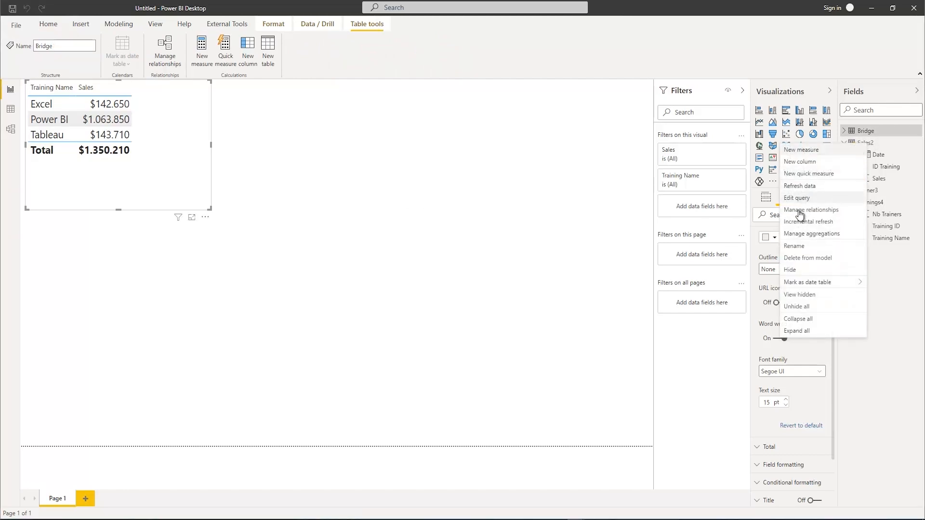
pyautogui.write('Sales')
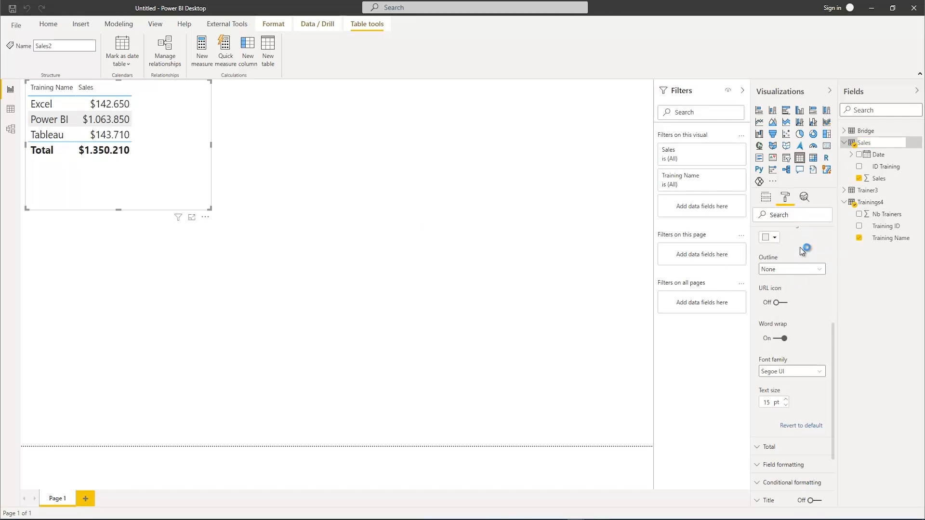
pyautogui.press('Return')
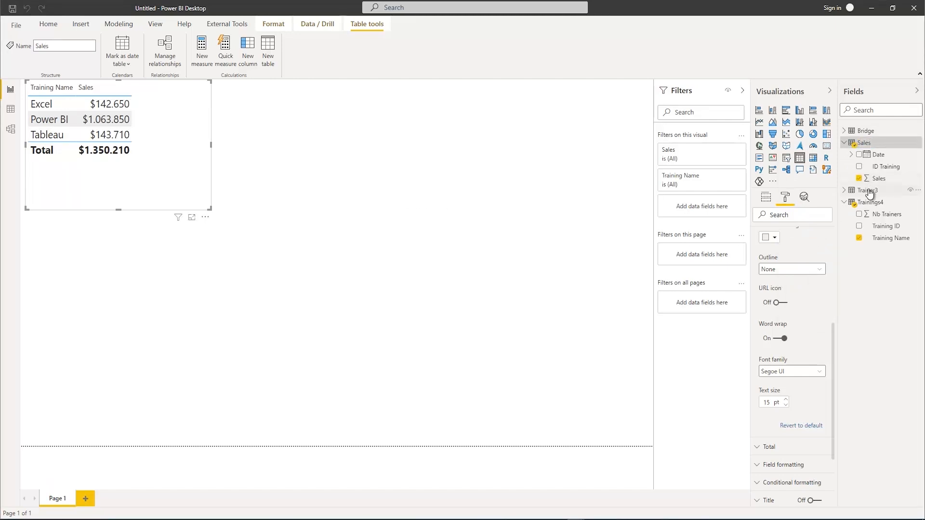
# Rename the Trainer3 table as Trainer and the Trainings4 table as Trainings
pyautogui.rightClick(867, 190)
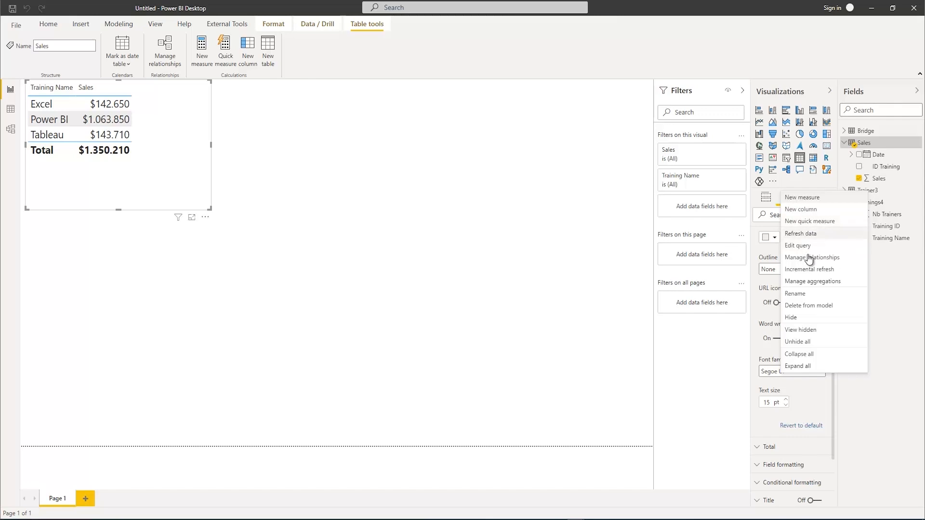
pyautogui.click(798, 294)
pyautogui.write('T')
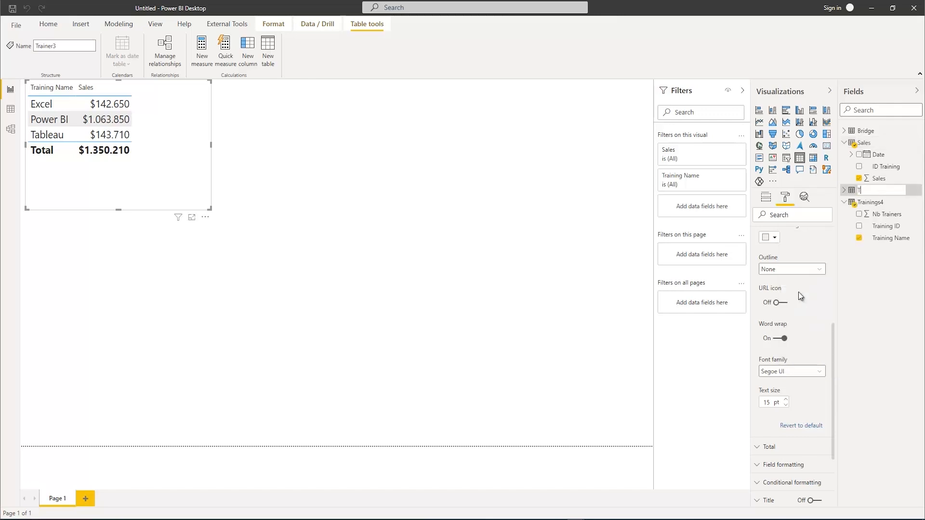
pyautogui.write('rainer')
pyautogui.press('Return')
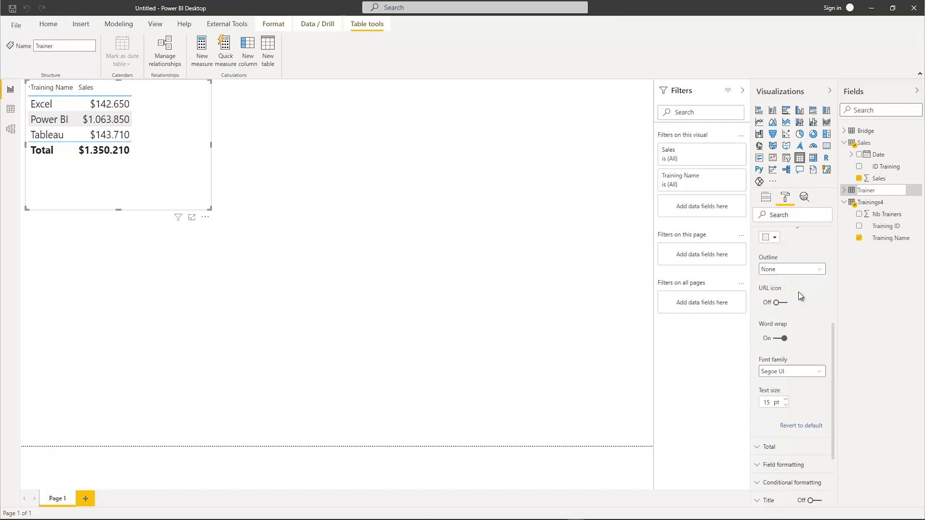
pyautogui.rightClick(870, 207)
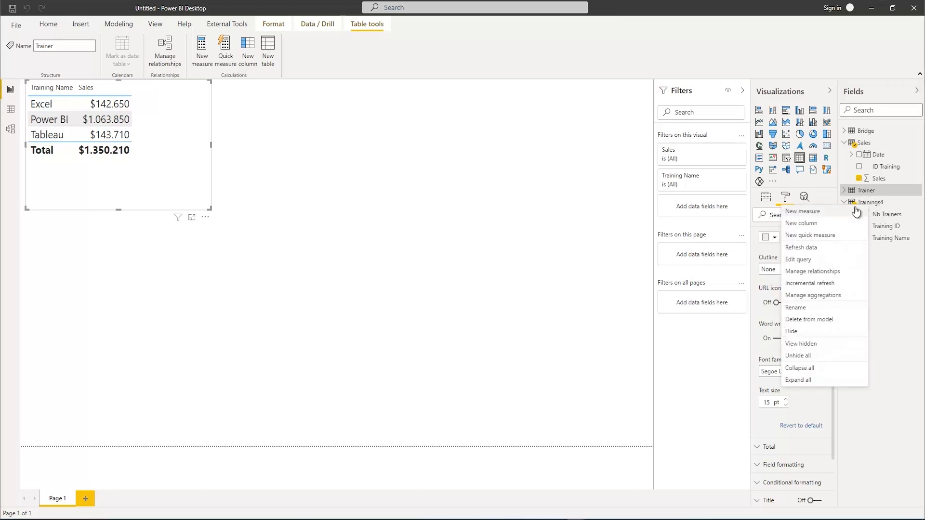
pyautogui.click(802, 307)
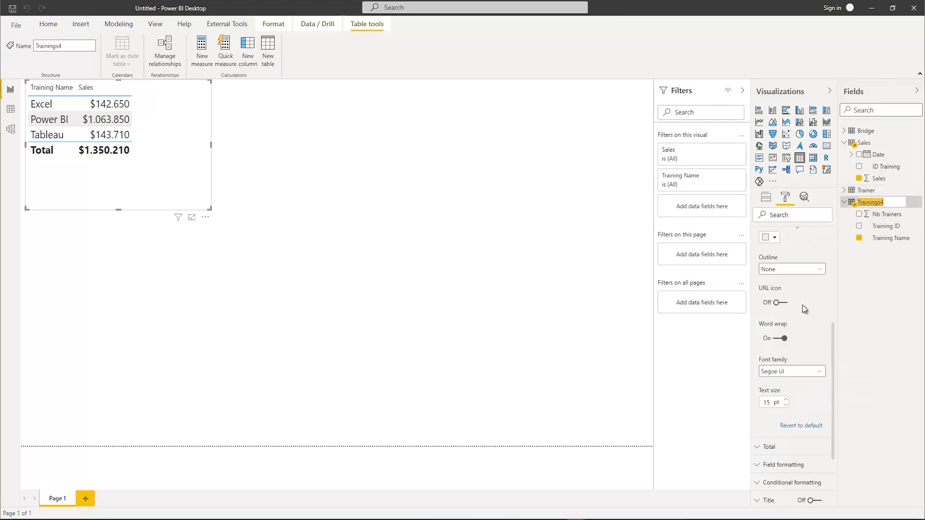
pyautogui.write('Trainings')
pyautogui.press('Return')
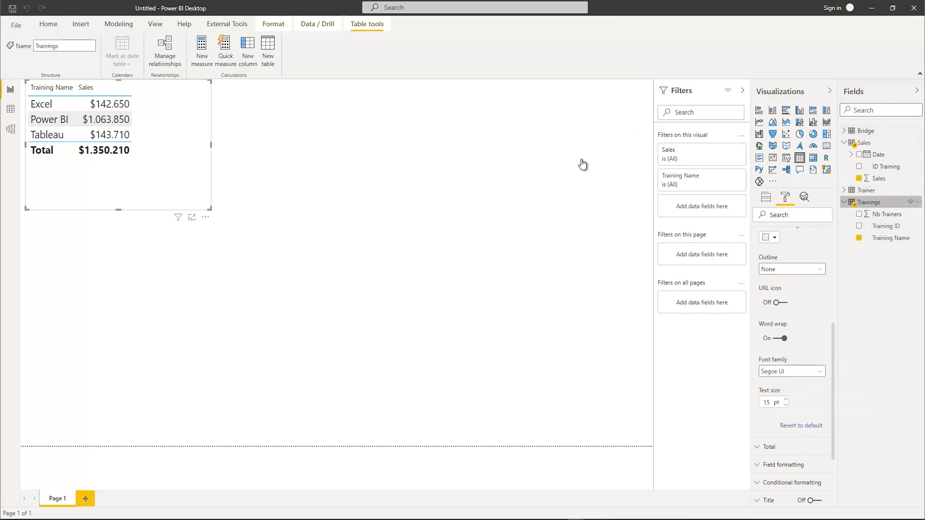
# Spread out the model diagram by moving Trainings farther from Bridge and Sales, and Trainer farther from Bridge
pyautogui.click(13, 131)
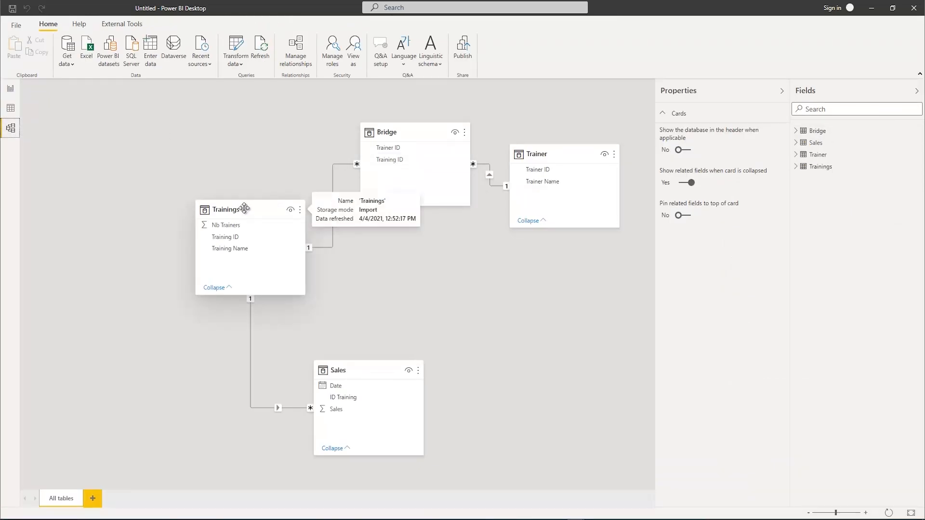
pyautogui.moveTo(244, 208); pyautogui.dragTo(199, 223)
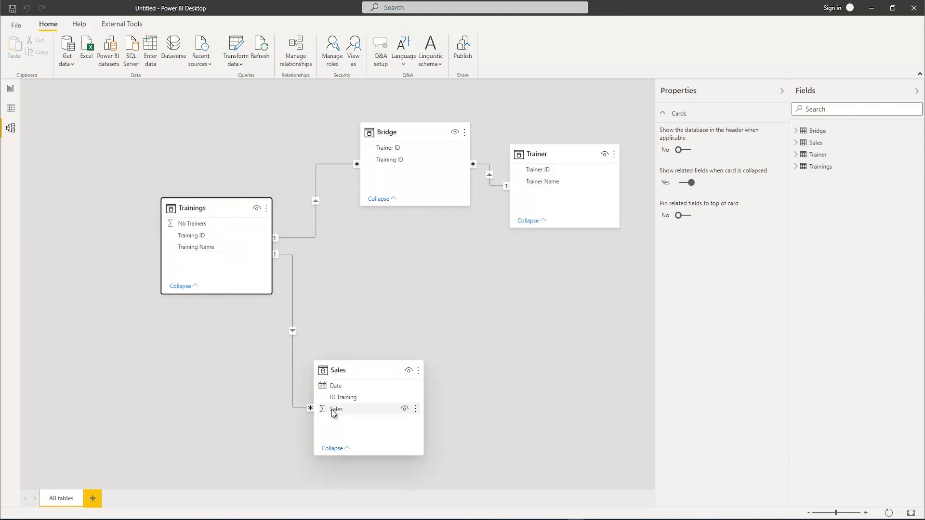
pyautogui.click(10, 90)
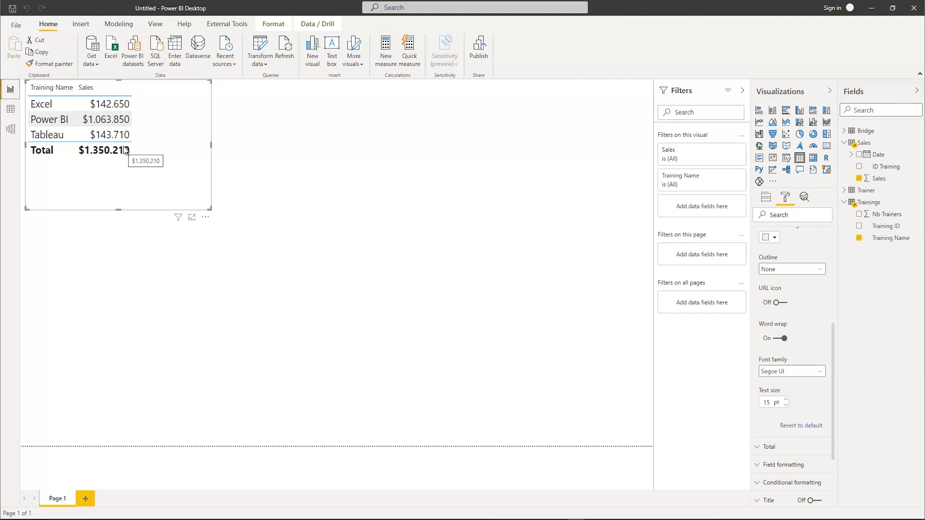
pyautogui.click(9, 131)
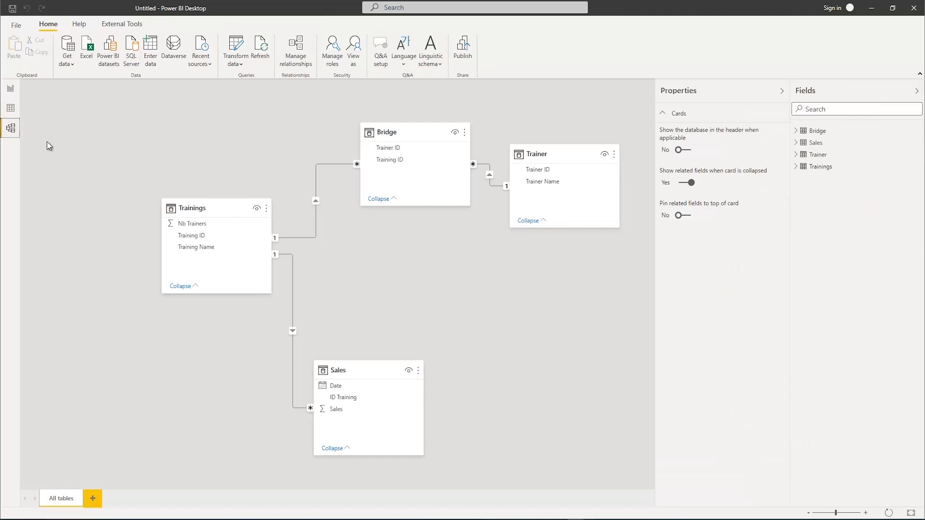
pyautogui.moveTo(554, 154); pyautogui.dragTo(574, 138)
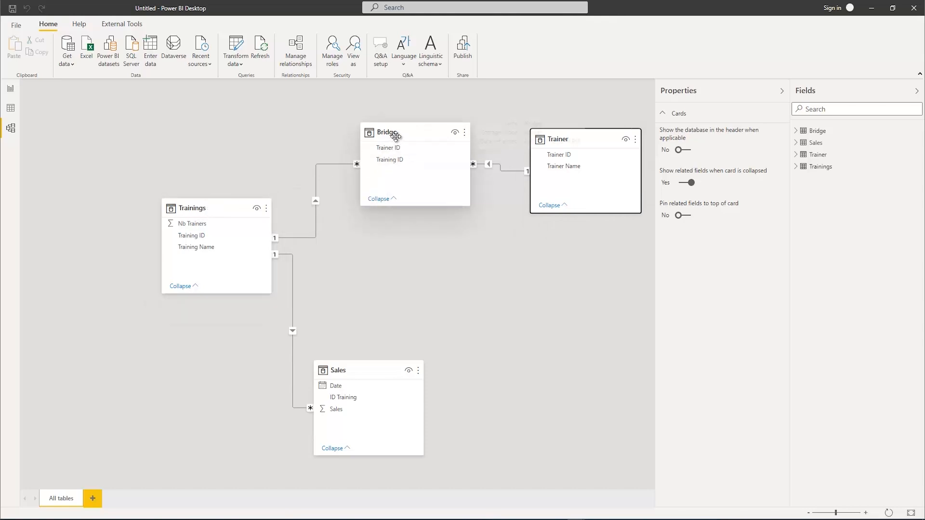
# Examine the Training ID and Trainer ID pairs in Bridge and its relationships in the model, and return to the report page
pyautogui.click(10, 109)
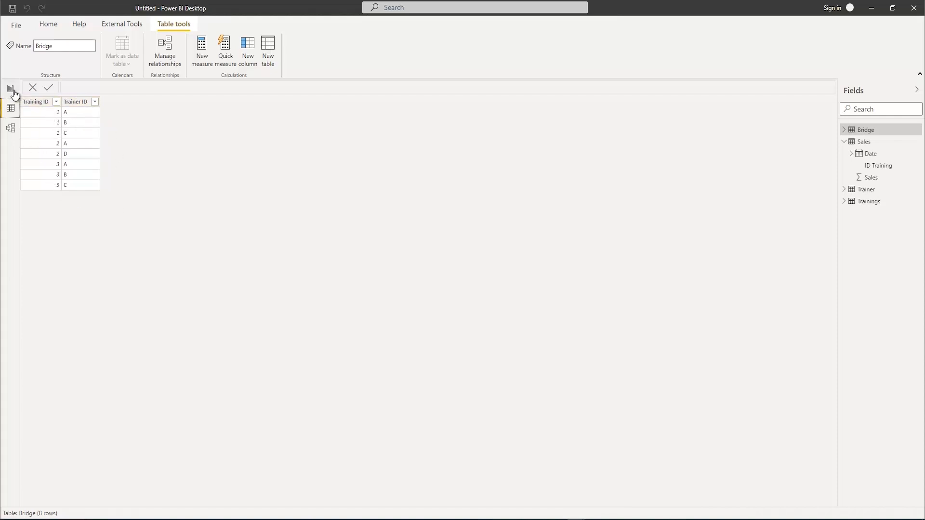
pyautogui.click(10, 128)
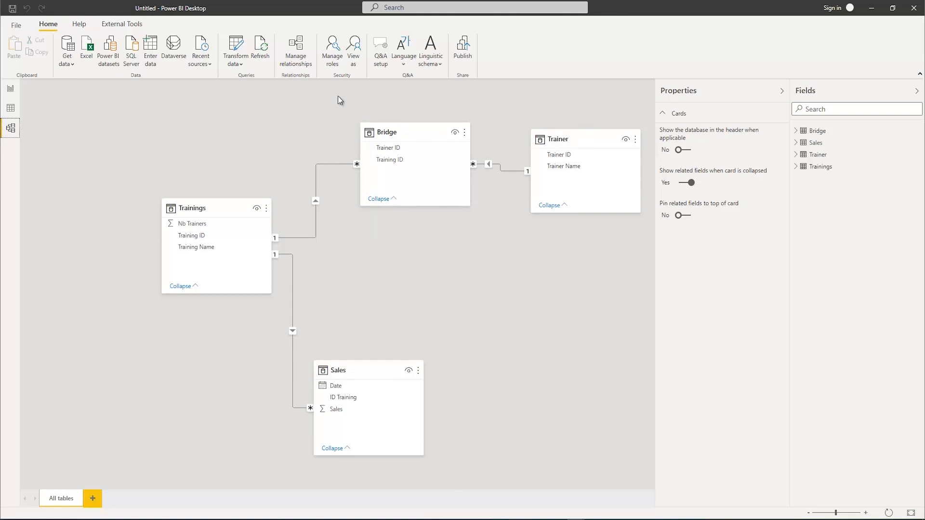
pyautogui.click(10, 89)
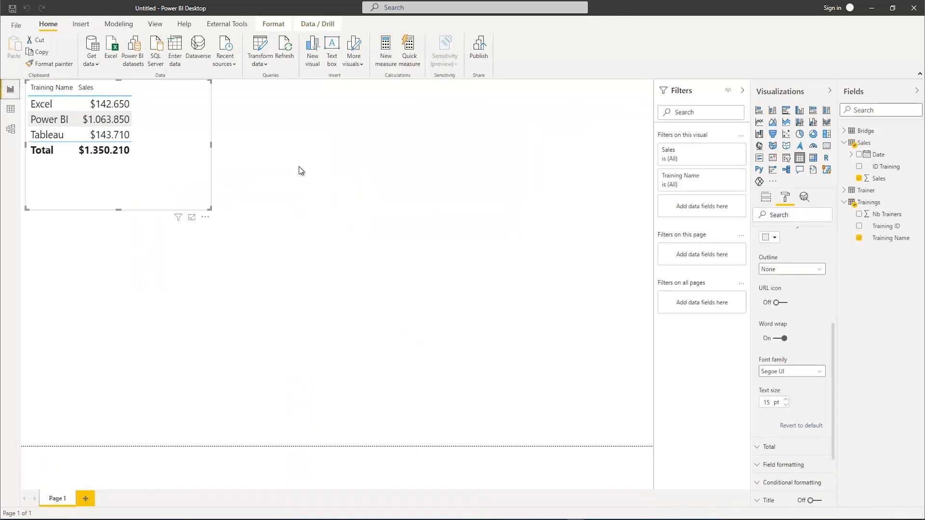
# Create a second table visual below the first, showing only Trainer Name from the Trainer table
pyautogui.click(398, 207)
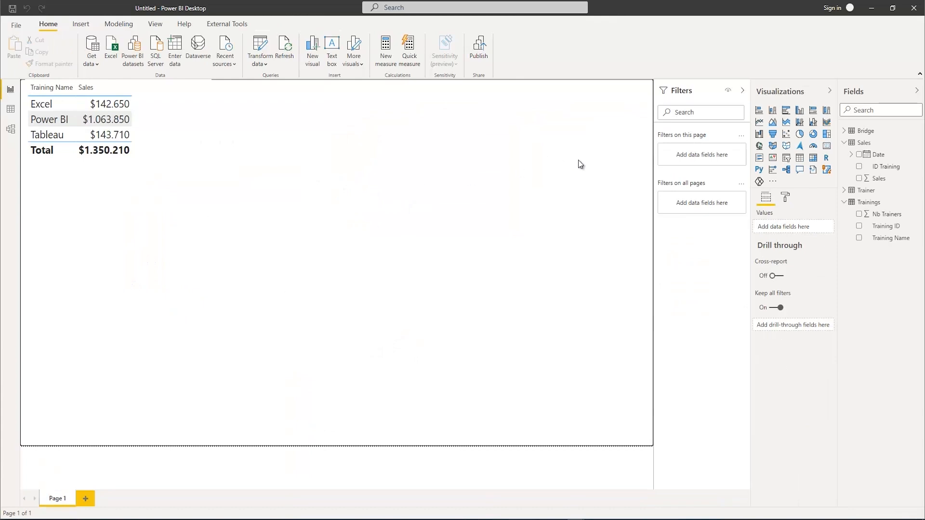
pyautogui.click(859, 239)
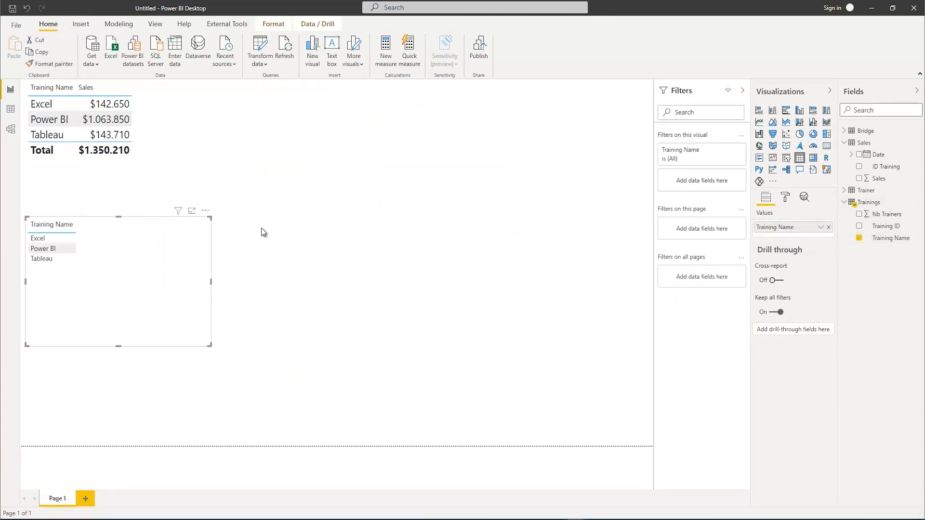
pyautogui.click(858, 238)
pyautogui.click(845, 190)
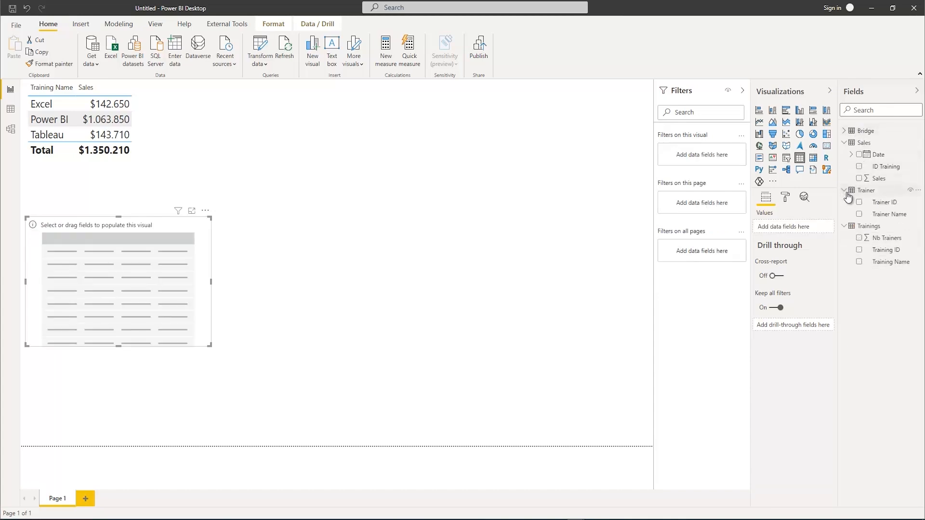
pyautogui.click(859, 214)
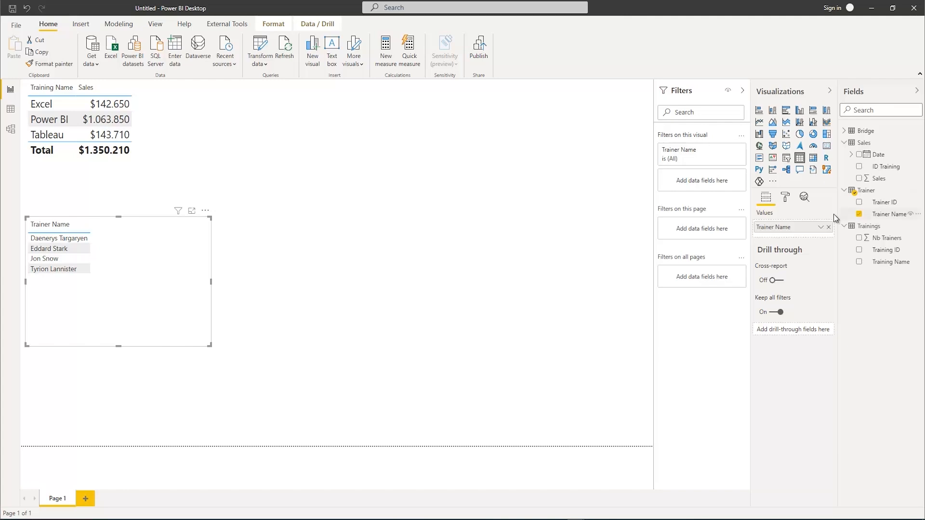
# Set the text size of the values in the Trainer Name table to 15 pt
pyautogui.click(783, 197)
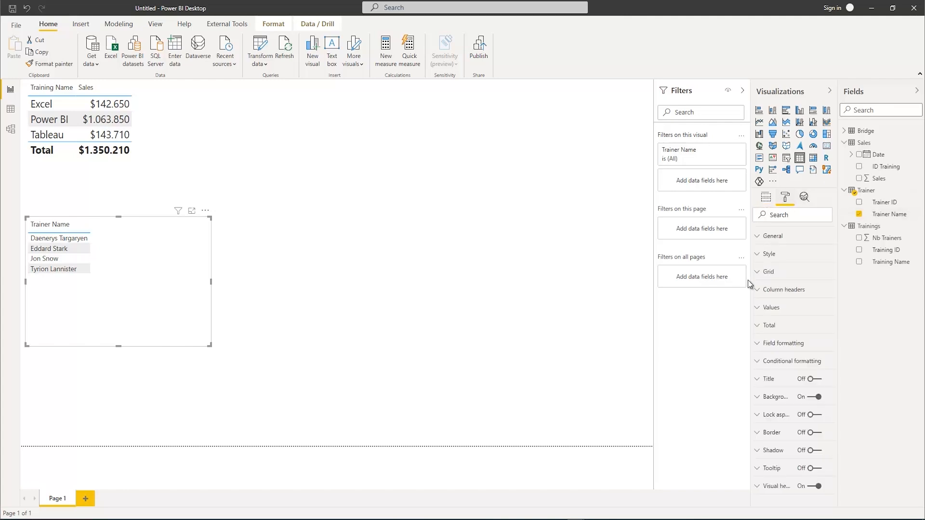
pyautogui.click(768, 308)
pyautogui.scroll(-3, 784, 449)
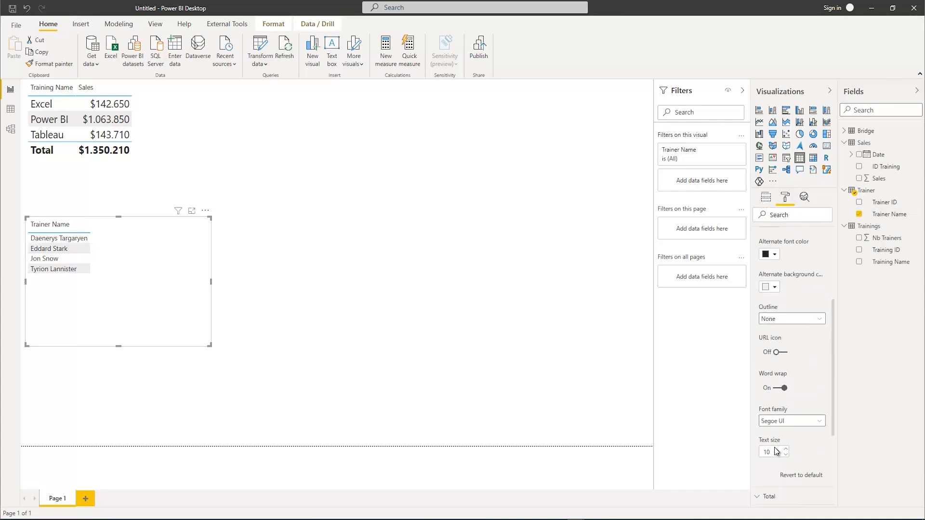
pyautogui.click(782, 452)
pyautogui.write('15')
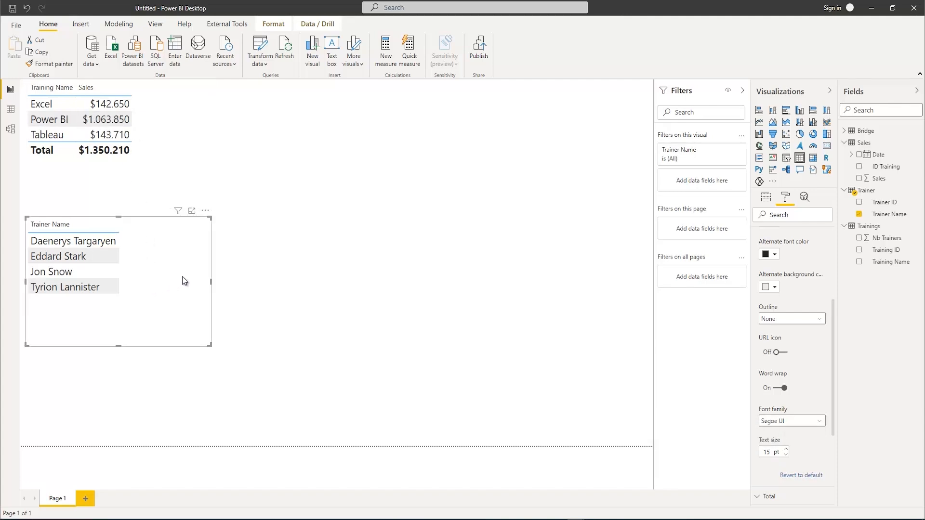
# Enlarge the Trainer Name table visual and add the Sales field from the Sales table to it
pyautogui.moveTo(210, 217); pyautogui.dragTo(294, 207)
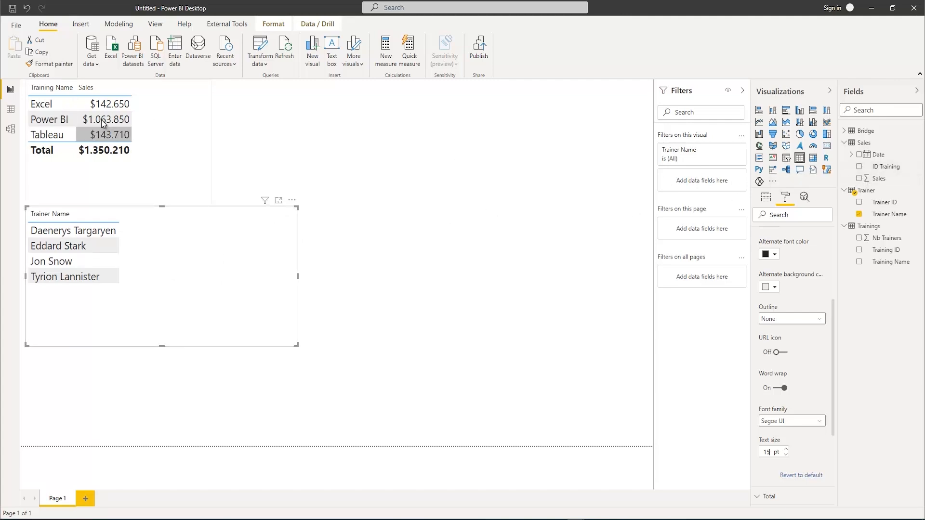
pyautogui.click(859, 179)
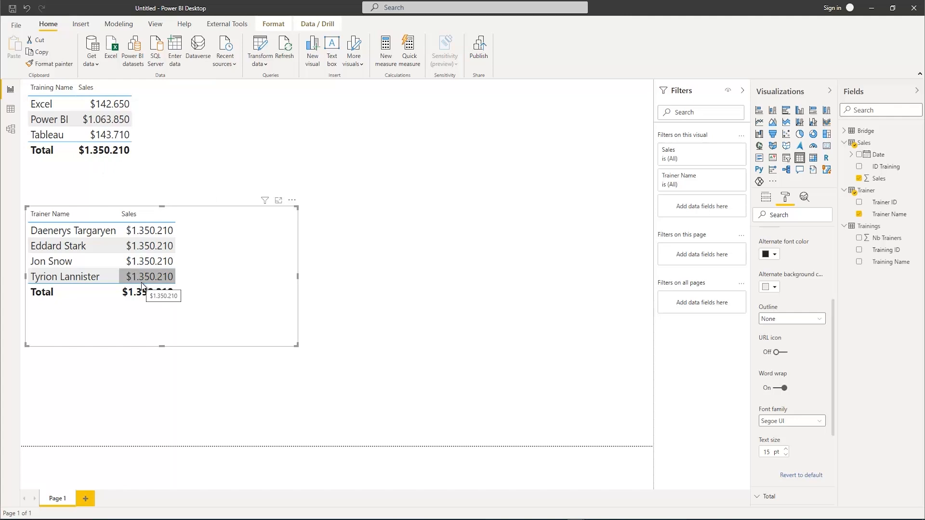
# Set the cross filter direction of the relationship between Bridge and Trainings to Both, and return to the report page
pyautogui.click(10, 131)
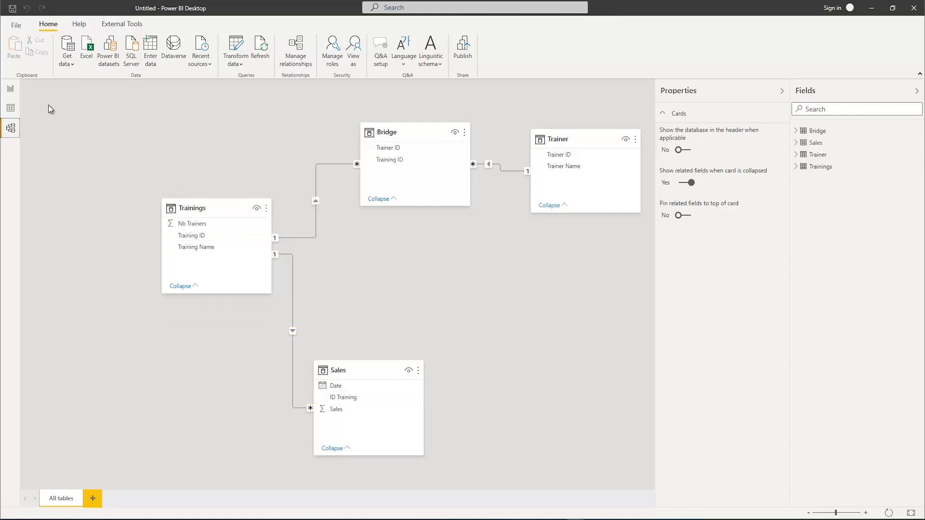
pyautogui.click(10, 89)
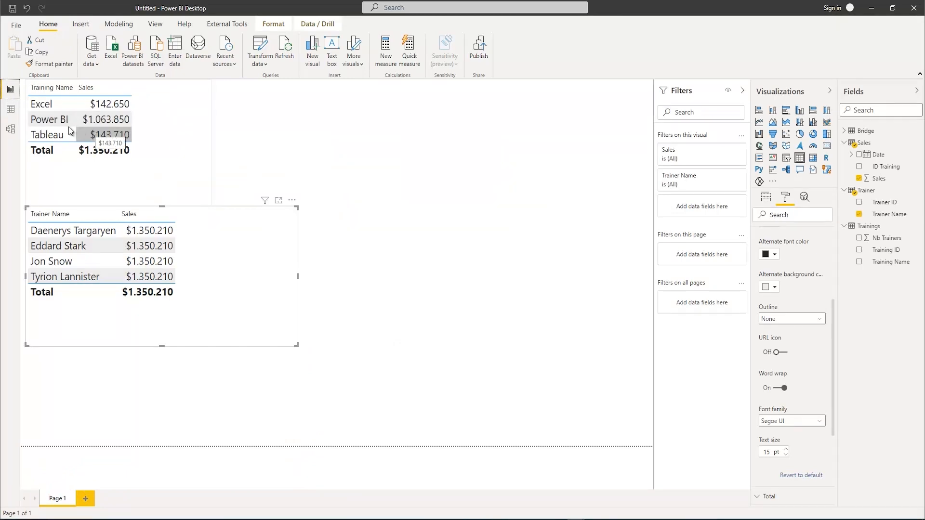
pyautogui.click(10, 128)
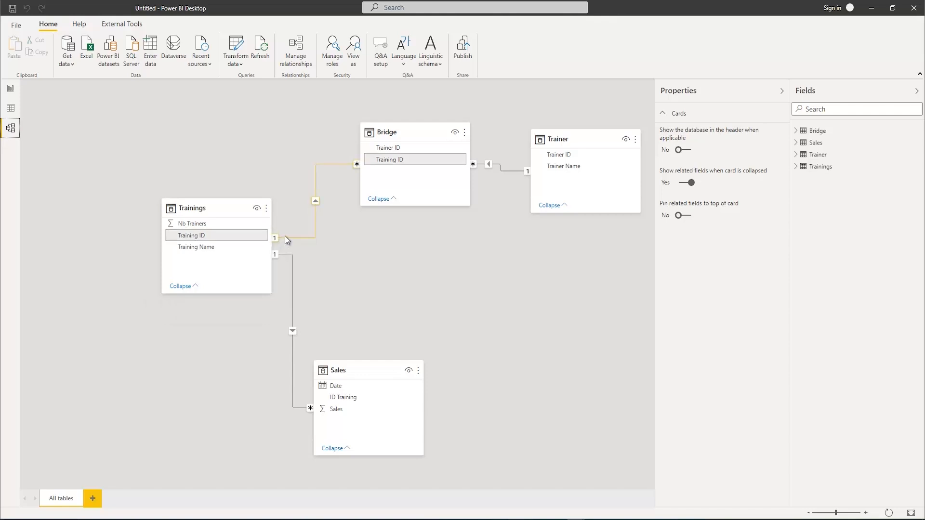
pyautogui.doubleClick(316, 194)
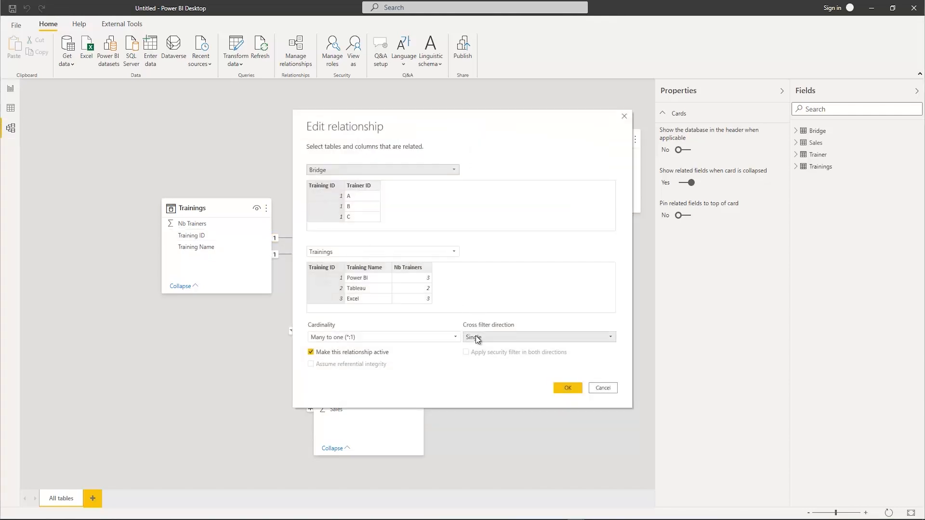
pyautogui.click(501, 337)
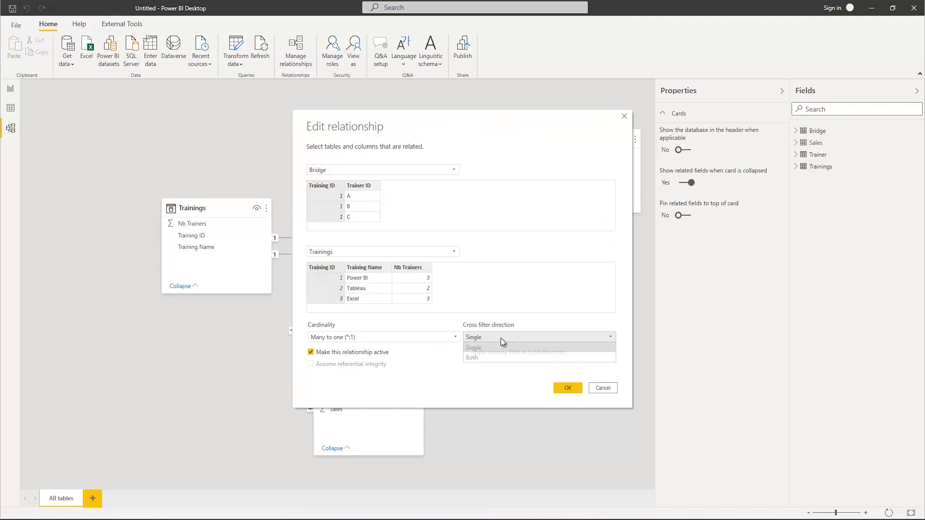
pyautogui.click(489, 362)
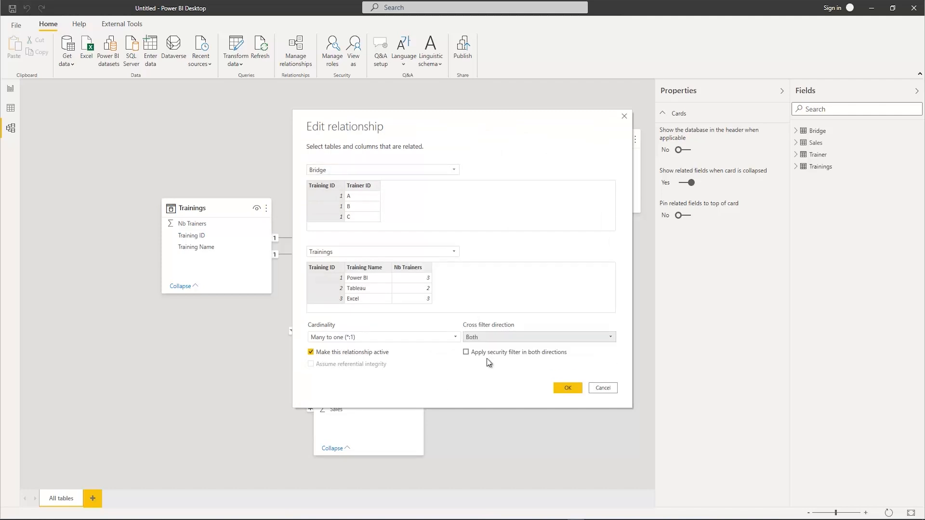
pyautogui.click(568, 388)
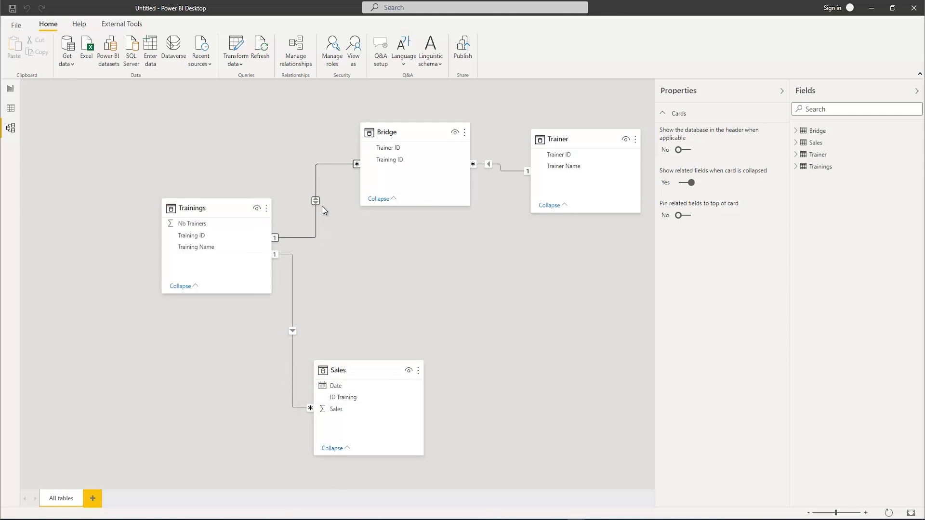
pyautogui.click(10, 89)
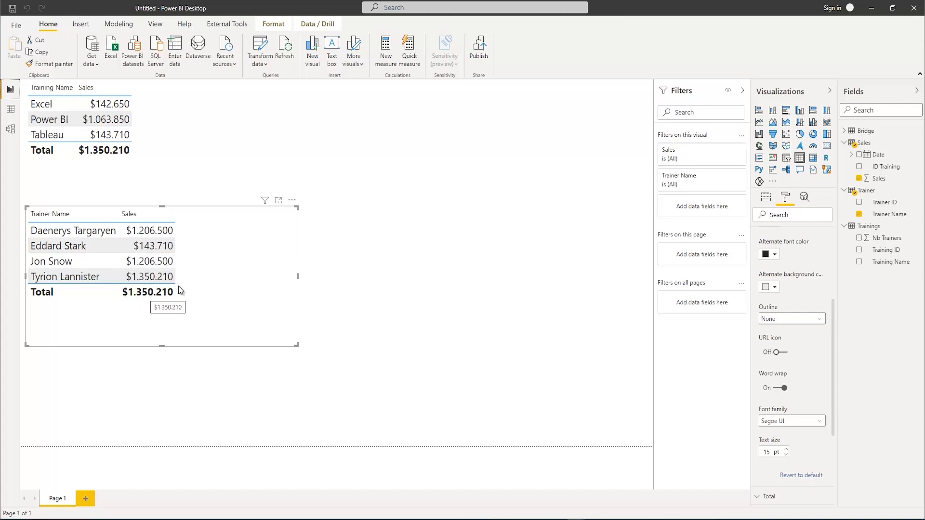
# Create a third table visual with Trainer Name and Training Name, enlarge it, and place it beside the trainer sales table
pyautogui.click(488, 278)
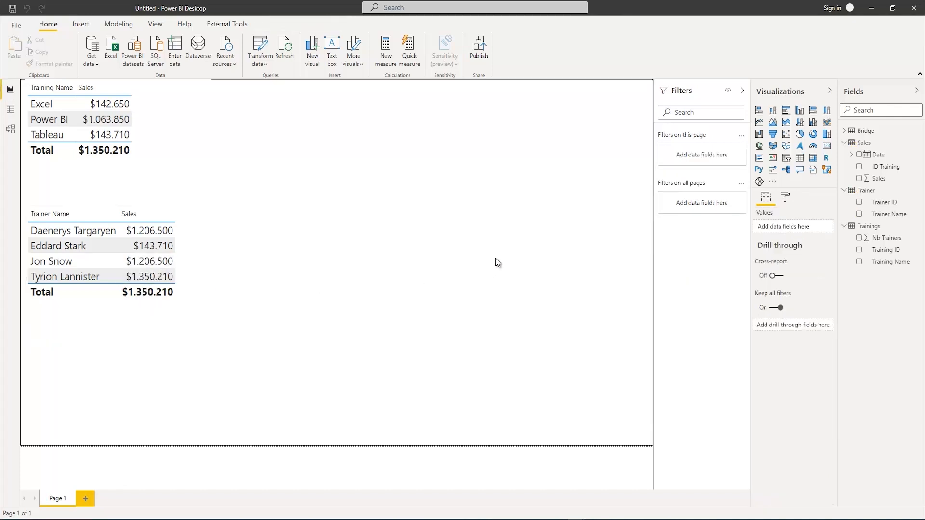
pyautogui.click(859, 215)
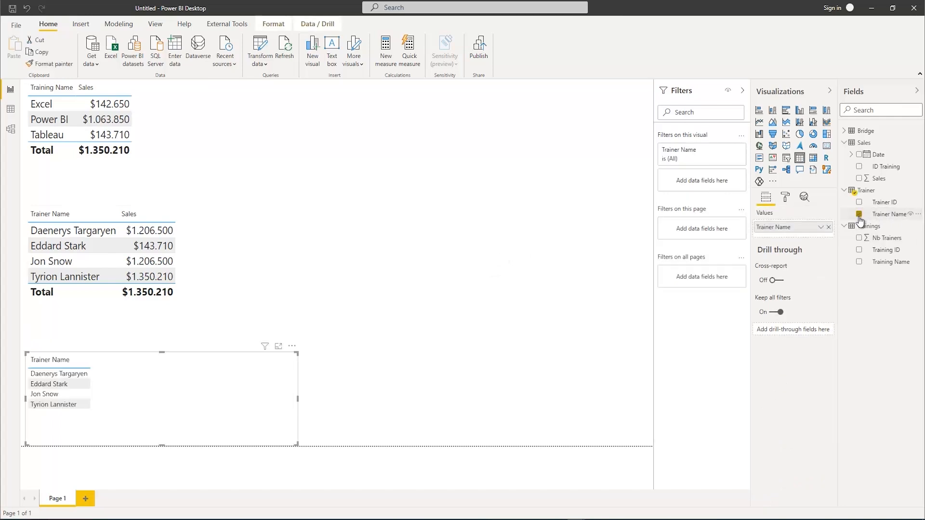
pyautogui.click(859, 262)
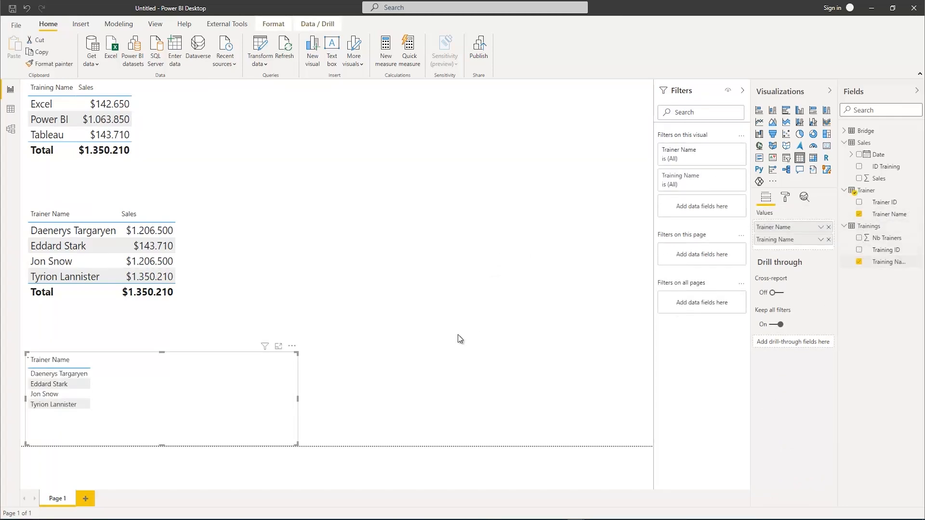
pyautogui.moveTo(298, 352); pyautogui.dragTo(316, 309)
pyautogui.moveTo(229, 326); pyautogui.dragTo(540, 228)
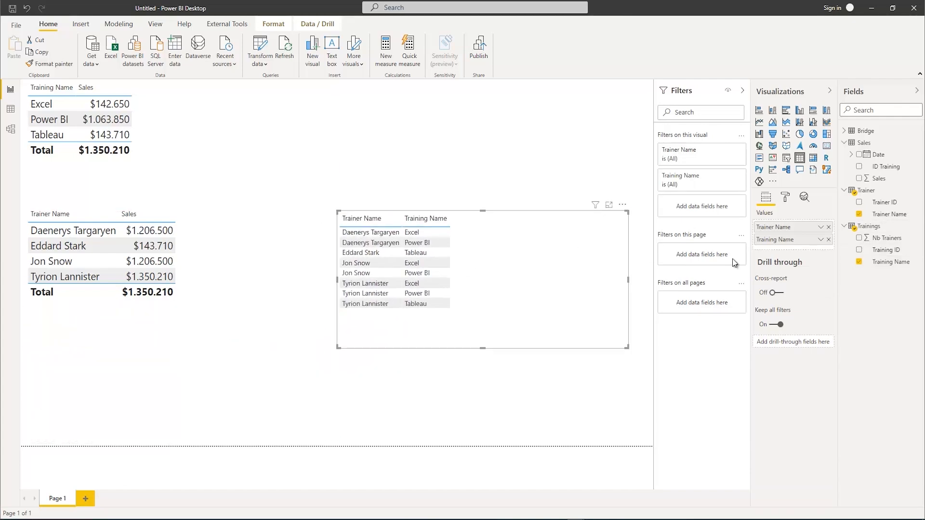
# Set the values' text size to 15 pt in the Trainer Name and Training Name table, and review its rows
pyautogui.click(786, 198)
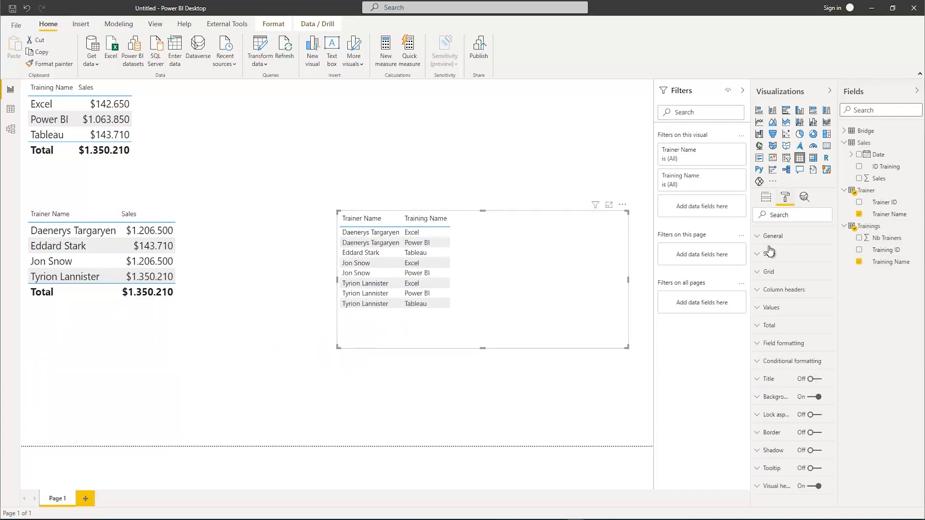
pyautogui.click(764, 308)
pyautogui.scroll(-3, 770, 414)
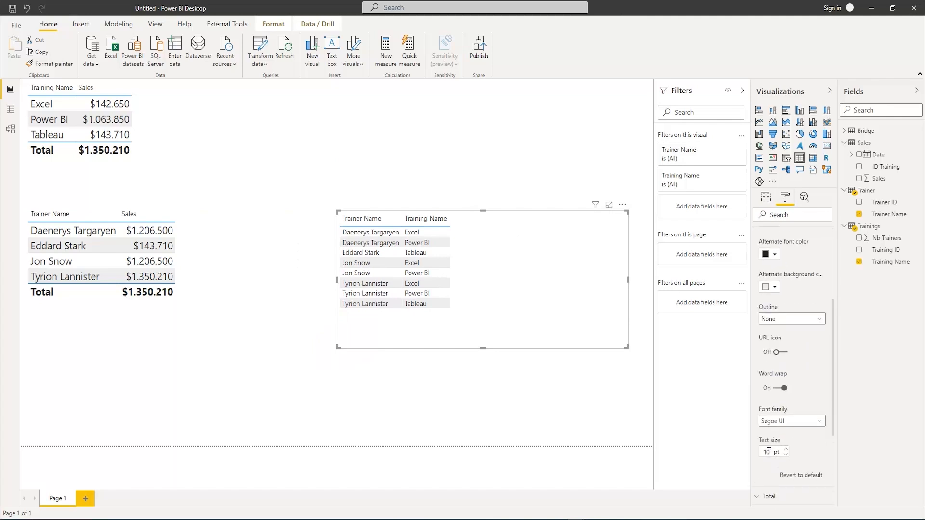
pyautogui.write('15')
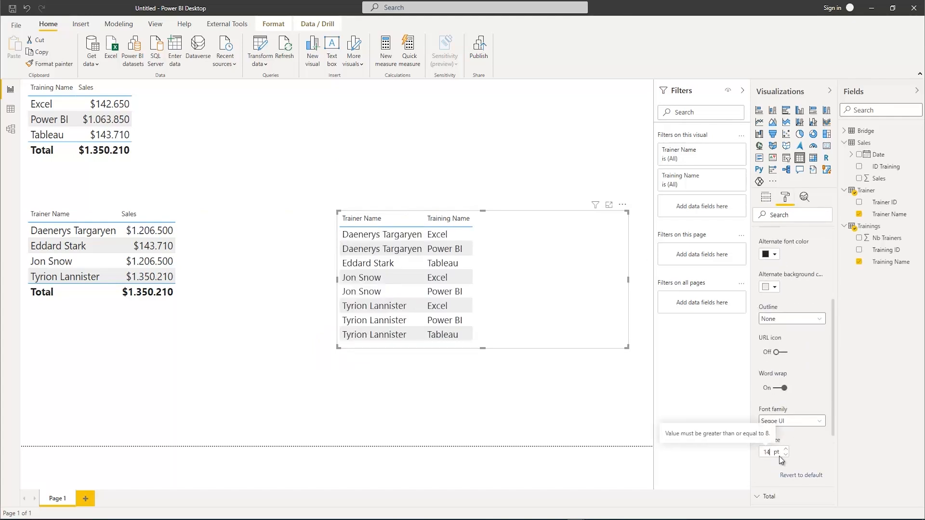
pyautogui.click(476, 369)
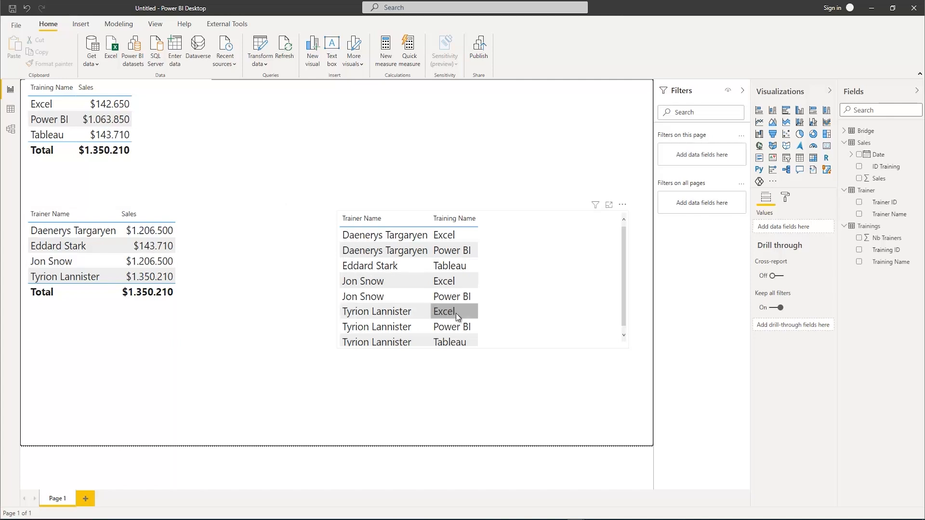
pyautogui.scroll(-1, 452, 331)
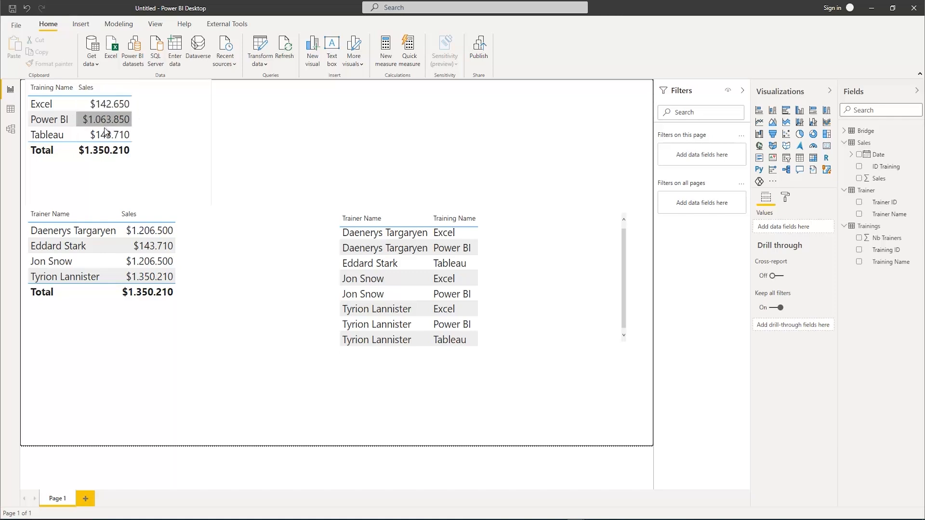
# Delete the table visual that pairs Trainer Name with Training Name
pyautogui.click(540, 260)
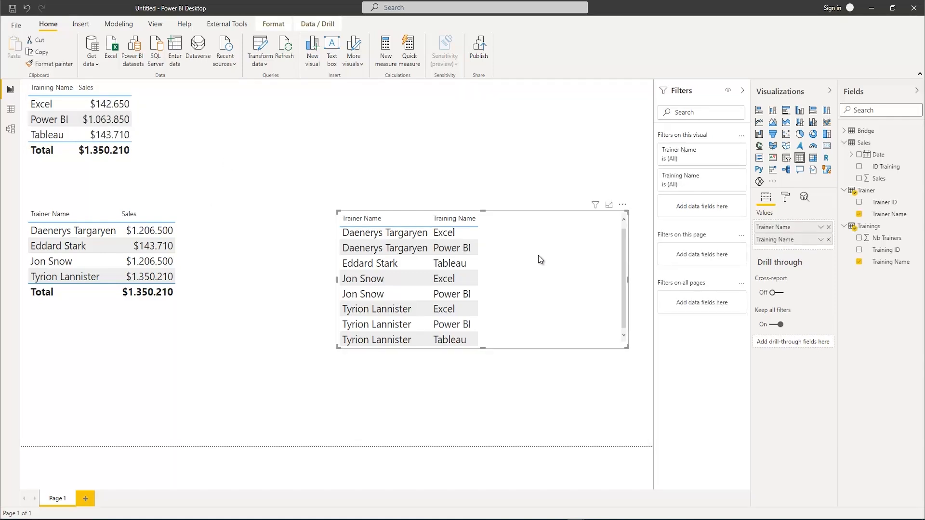
pyautogui.press('Delete')
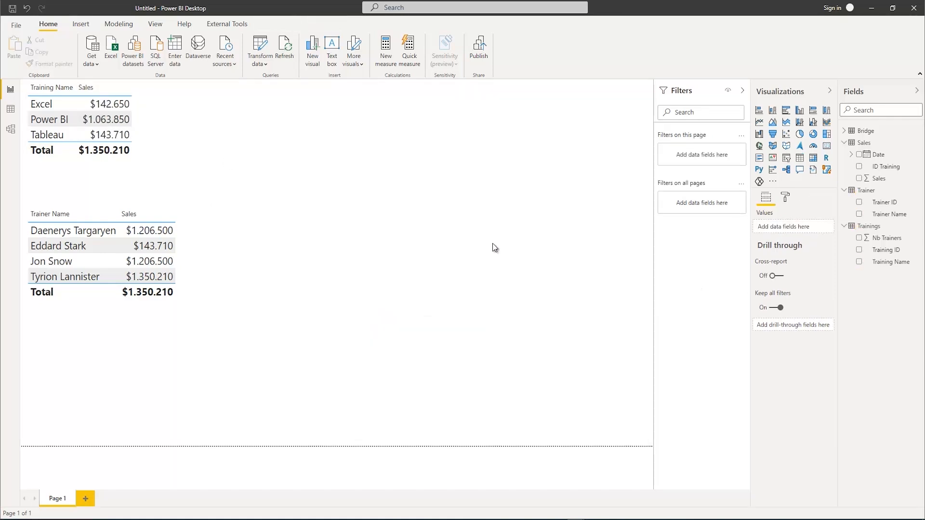
# Open the model diagram showing the relationships between Trainings, Bridge, Trainer and Sales
pyautogui.click(10, 129)
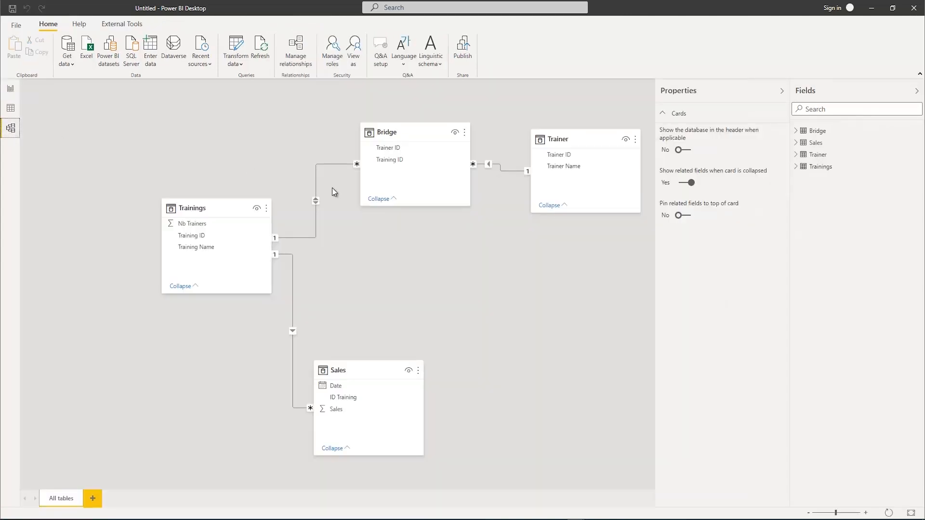
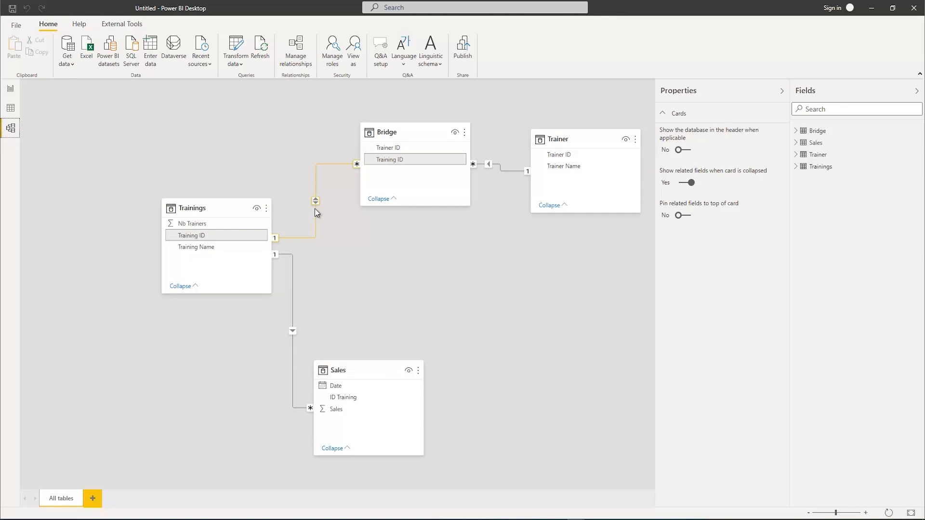
# Set the cross filter direction of the Bridge–Trainings relationship to Single
pyautogui.doubleClick(315, 209)
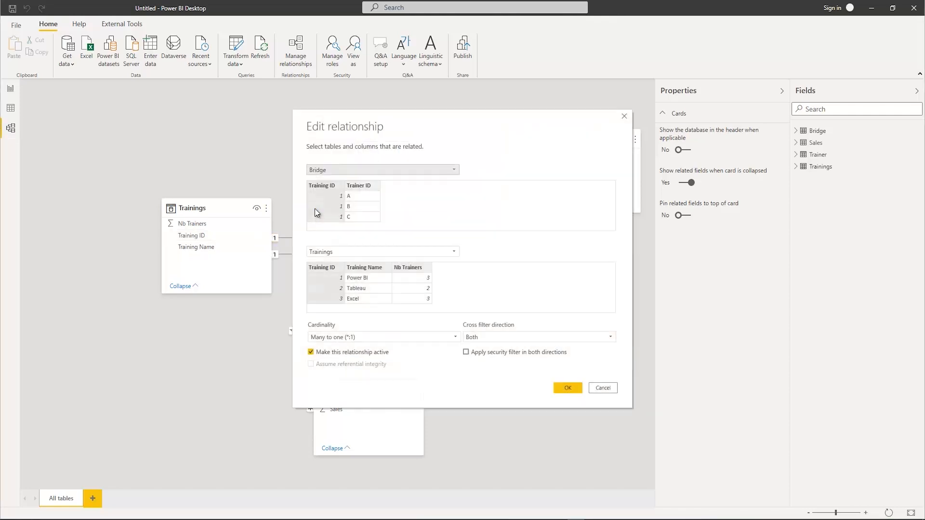
pyautogui.click(513, 338)
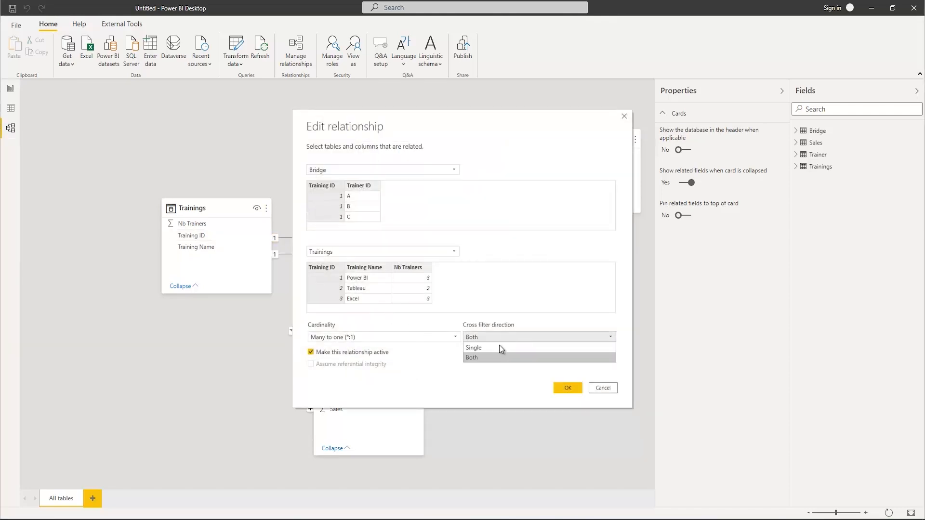
pyautogui.click(494, 347)
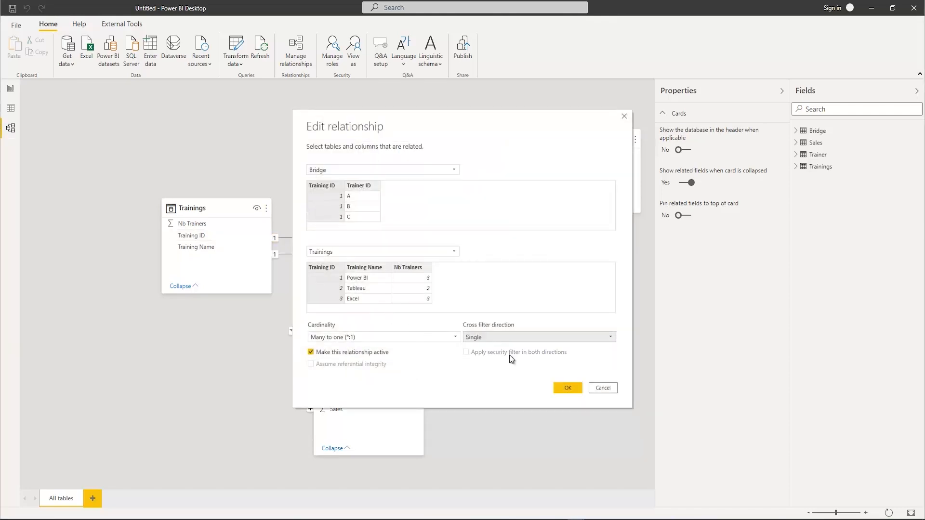
pyautogui.click(566, 388)
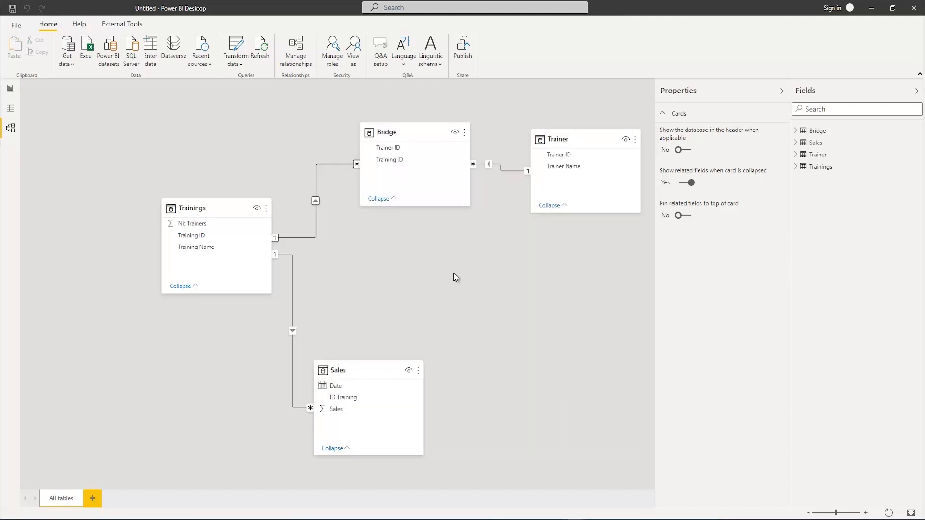
# Widen the Trainer Name sales table visual on the report page
pyautogui.click(11, 89)
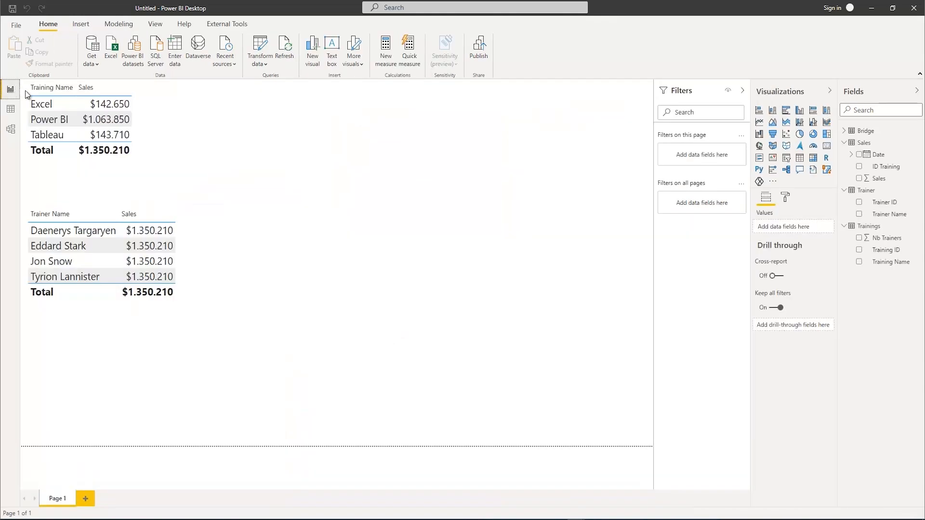
pyautogui.click(287, 268)
pyautogui.moveTo(338, 278); pyautogui.dragTo(451, 282)
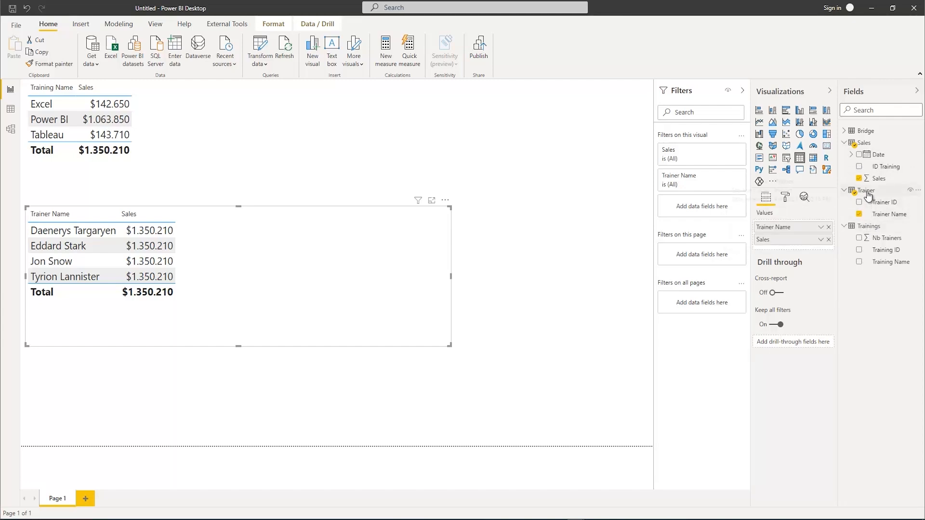
# Create a new measure in the Bridge table and name it CrossFilter in the enlarged formula editor
pyautogui.rightClick(865, 130)
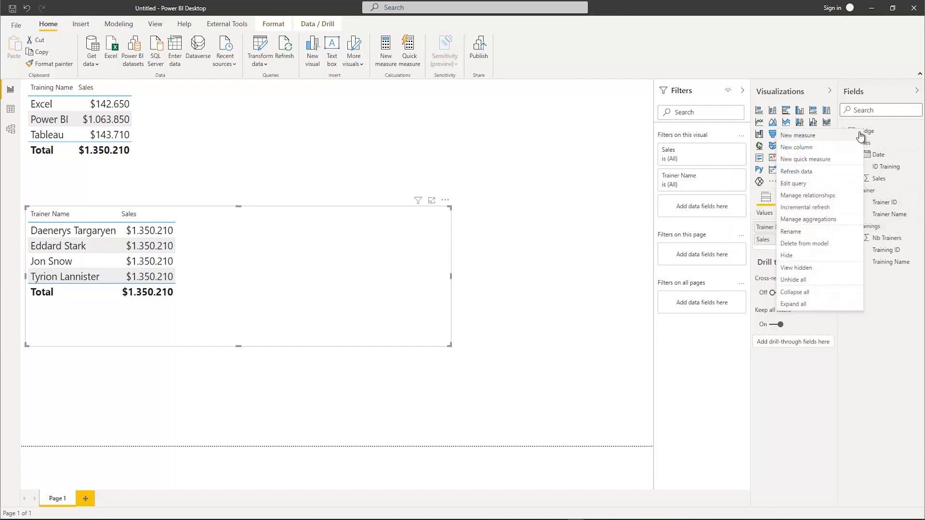
pyautogui.click(814, 137)
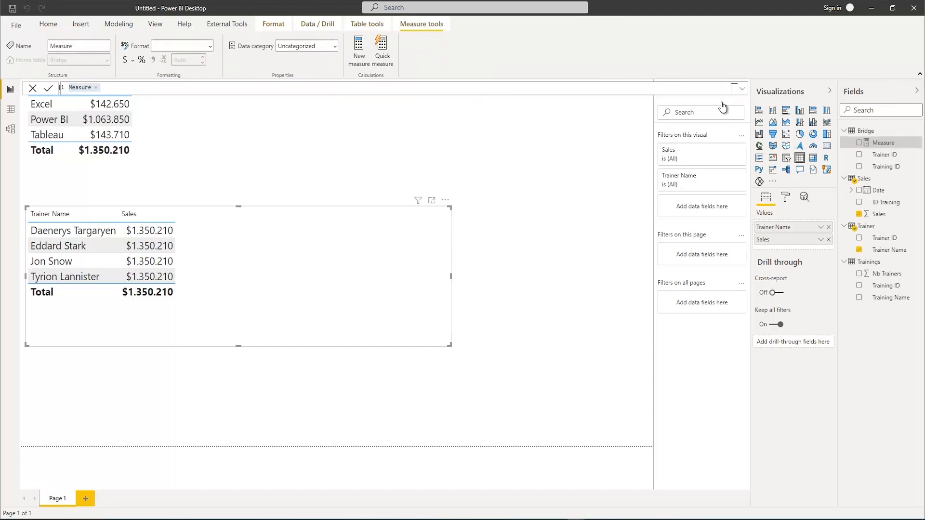
pyautogui.click(742, 88)
pyautogui.scroll(4, 440, 225)
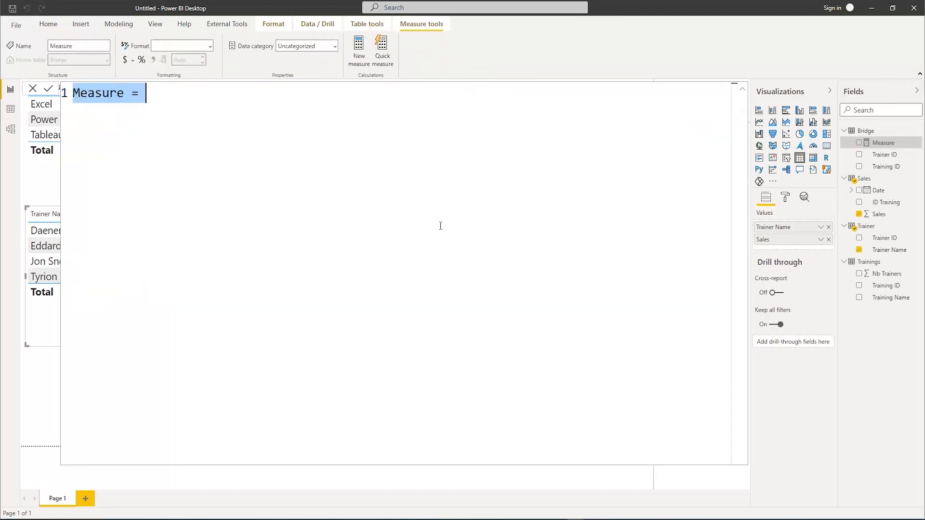
pyautogui.scroll(2, 441, 225)
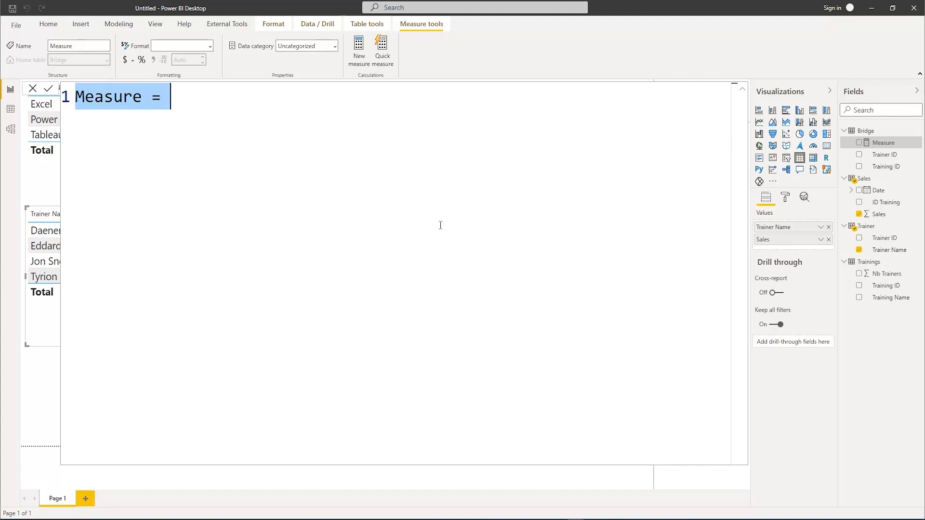
pyautogui.write('CrossF')
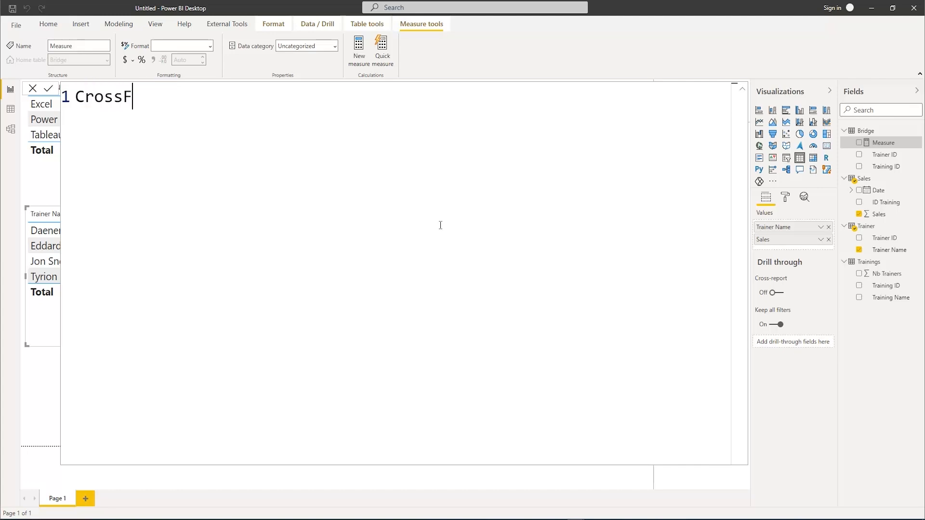
pyautogui.write('ilter =')
# Start the measure's expression on an indented second line with the CALCULATE function
pyautogui.hotkey('shift', 'Return')
pyautogui.press('Tab')
pyautogui.write('Cal')
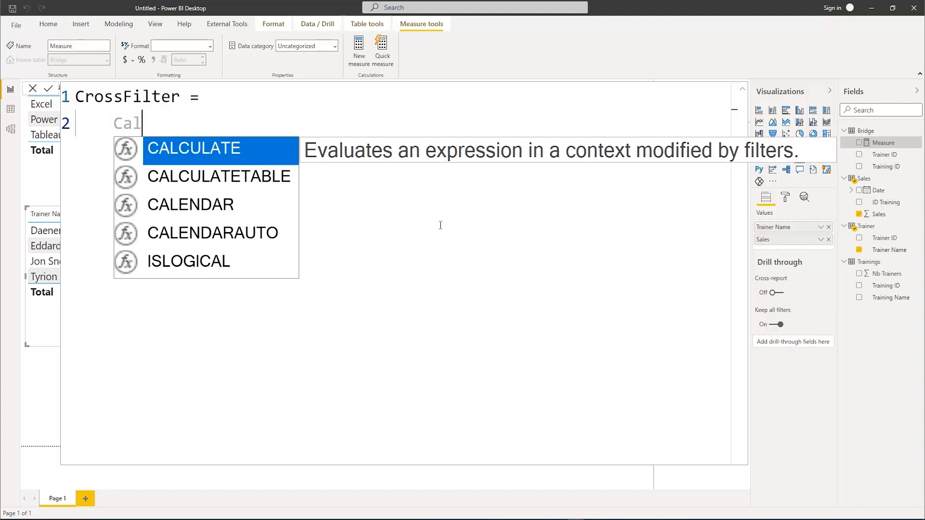
pyautogui.press('Tab')
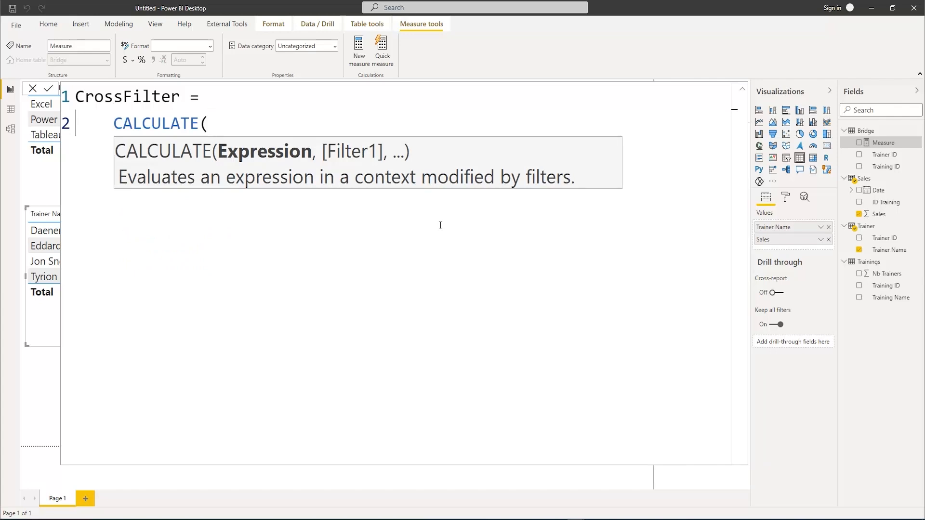
# Enter SUM(Sales[Sales]) as the expression argument of CALCULATE
pyautogui.write('sum(sal')
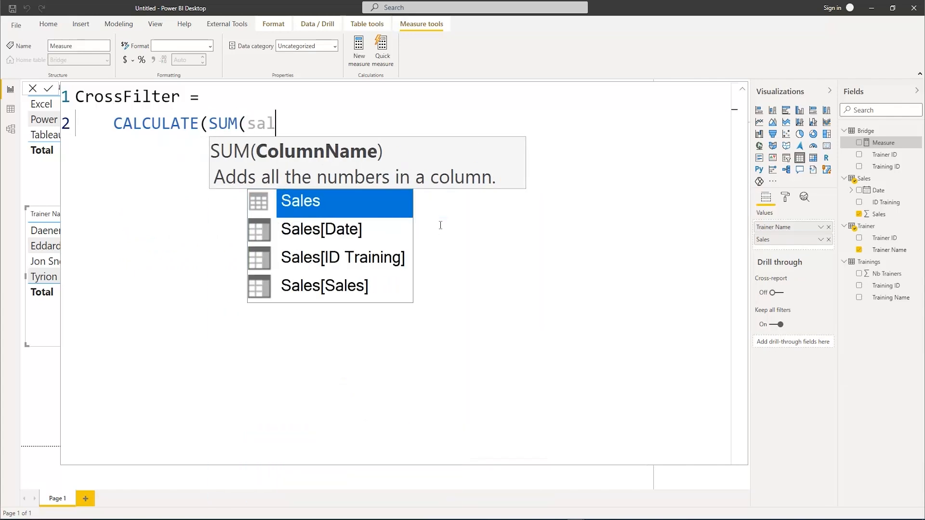
pyautogui.write('es)')
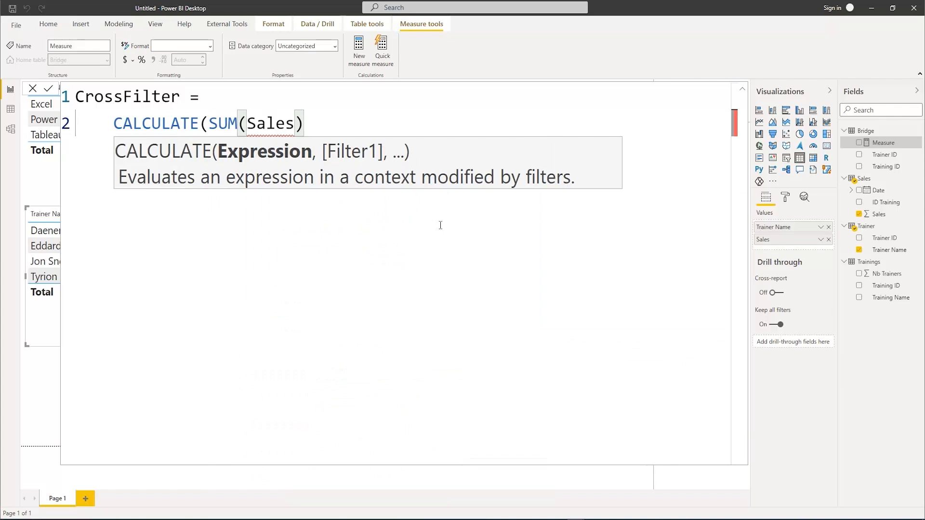
pyautogui.press('BackSpace')
pyautogui.press('BackSpace')
pyautogui.press('BackSpace')
pyautogui.press('BackSpace')
pyautogui.press('BackSpace')
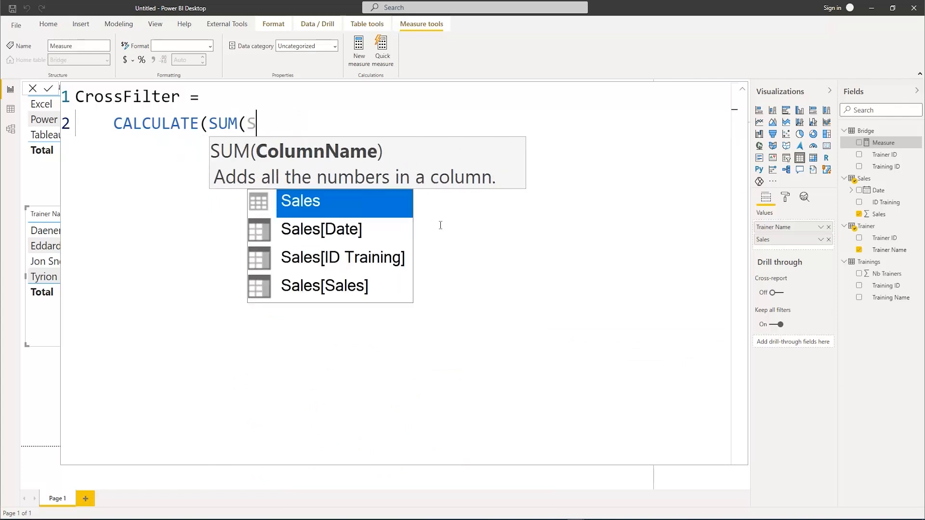
pyautogui.press('Down')
pyautogui.press('Down')
pyautogui.press('Down')
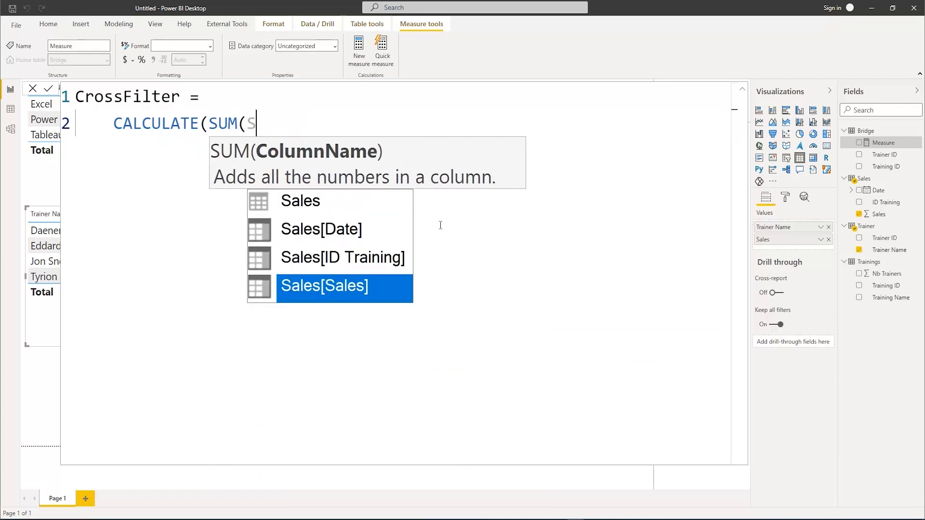
pyautogui.press('Tab')
pyautogui.write(')')
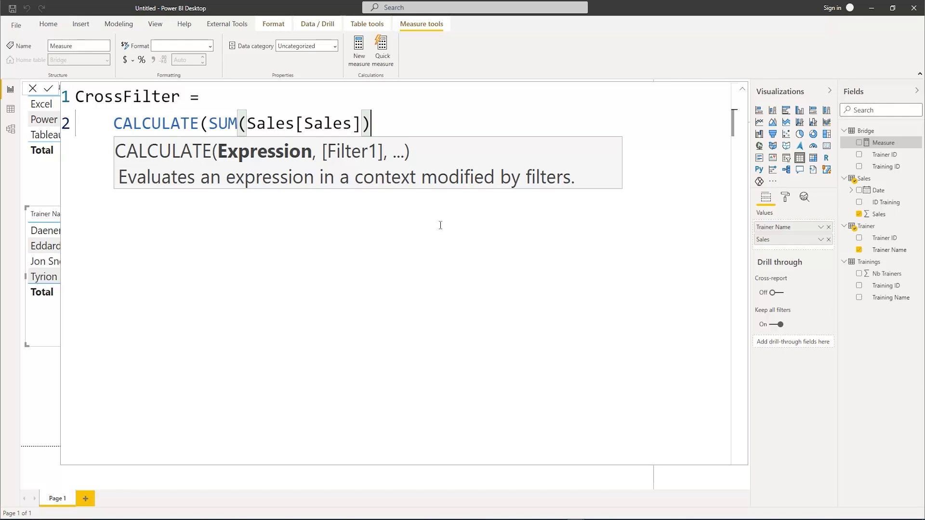
pyautogui.write(', ')
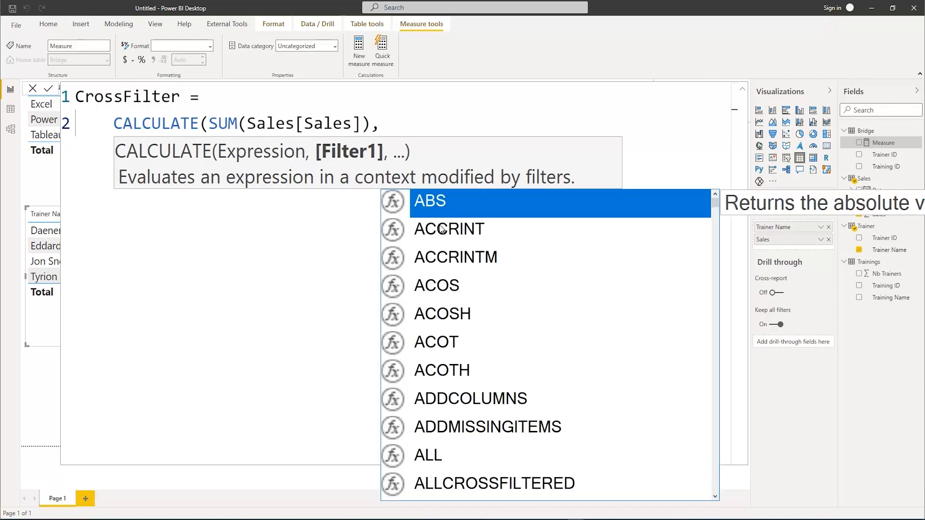
pyautogui.write('Cros')
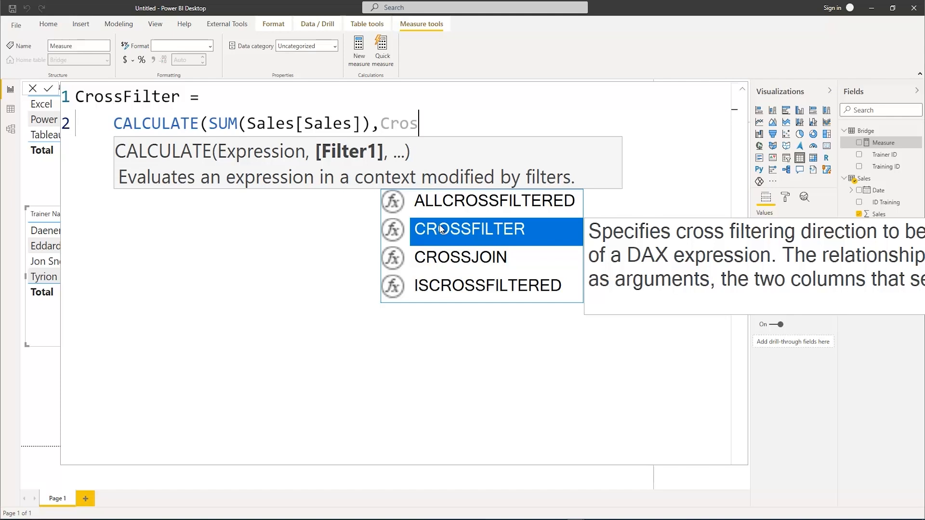
# Add CROSSFILTER as the filter argument of CALCULATE, with Bridge[Training ID] as its first column
pyautogui.click(441, 229)
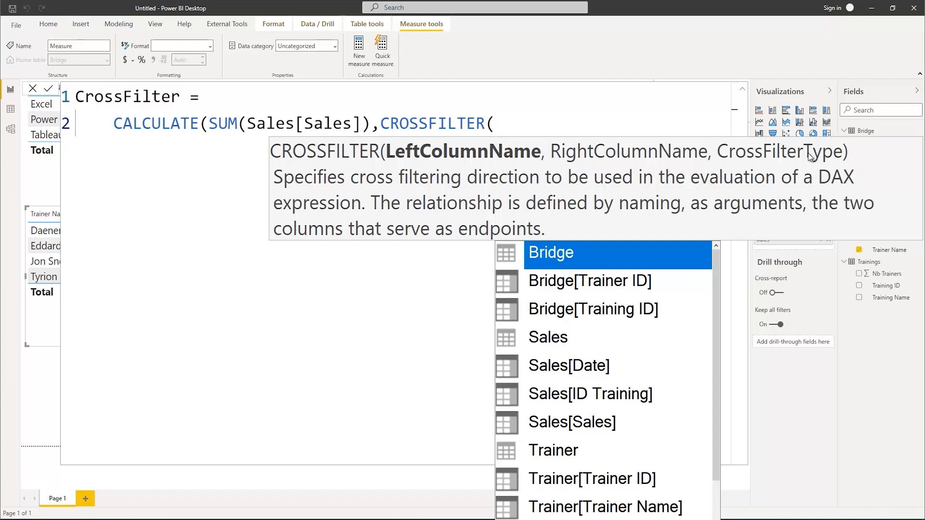
pyautogui.write('train')
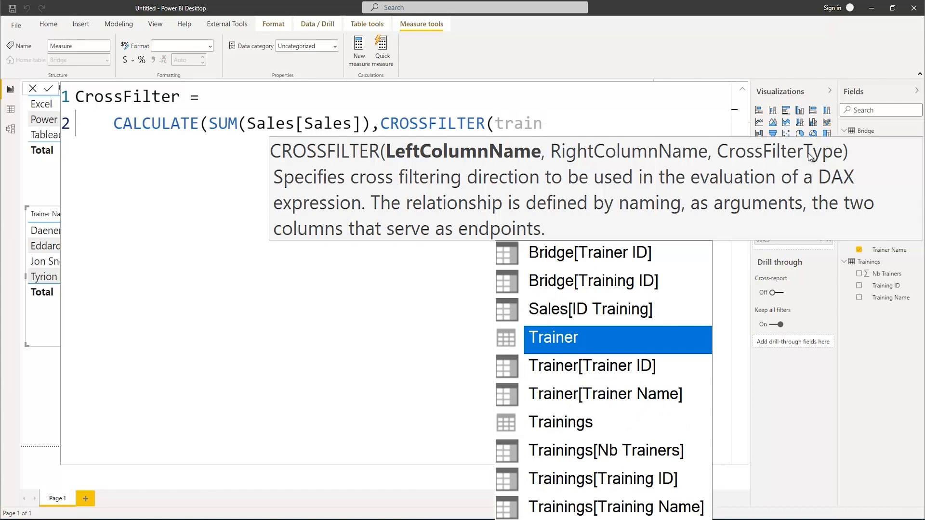
pyautogui.press('Up')
pyautogui.press('Up')
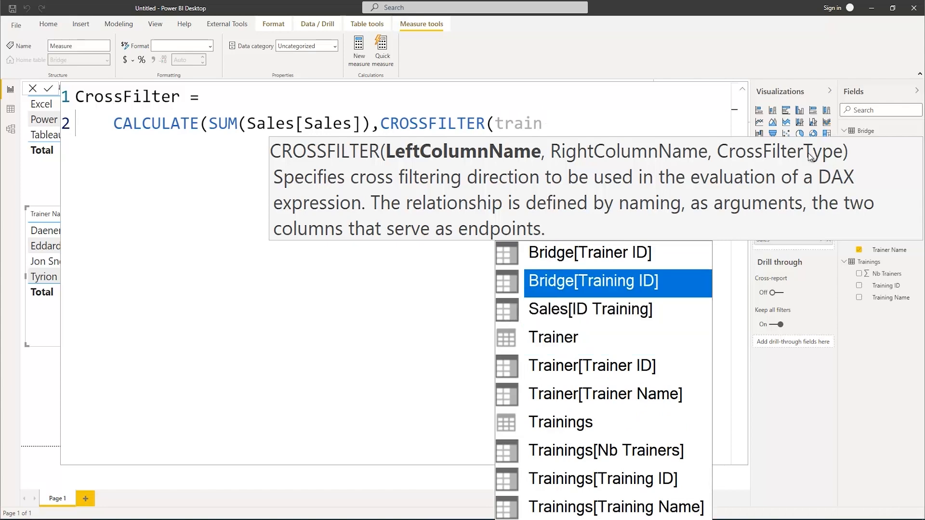
pyautogui.press('Tab')
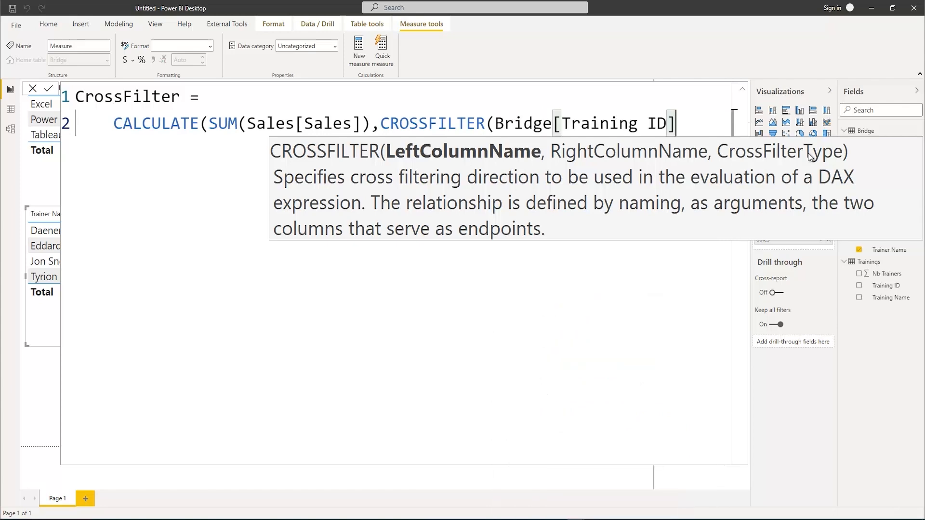
# Complete CROSSFILTER with Trainings[Training ID] as the second column and Both as the filter type, closing both functions
pyautogui.write(', train')
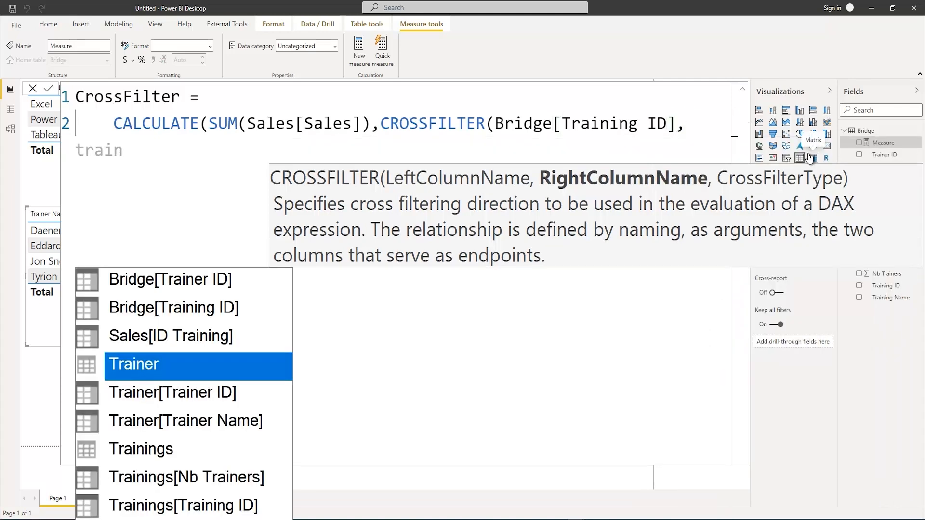
pyautogui.press('Down')
pyautogui.press('Down')
pyautogui.press('Down')
pyautogui.press('Down')
pyautogui.press('Down')
pyautogui.press('Tab')
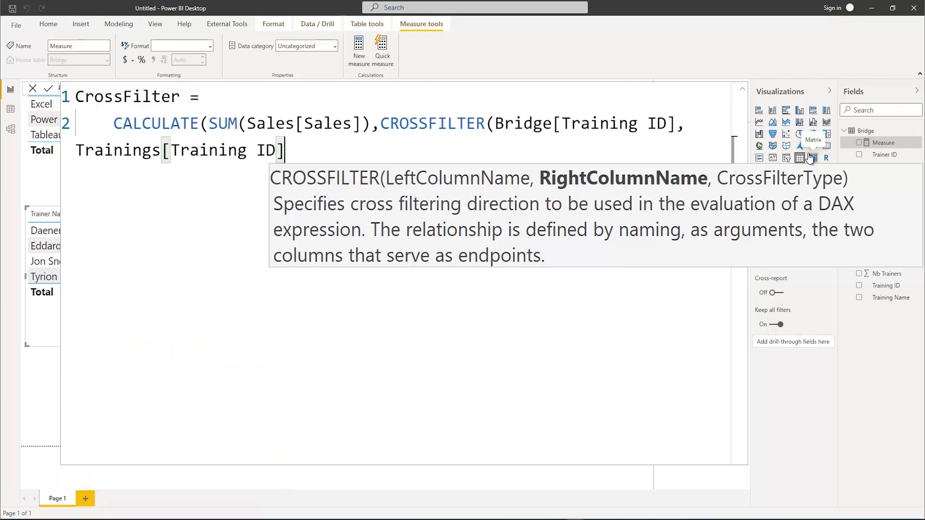
pyautogui.write(',')
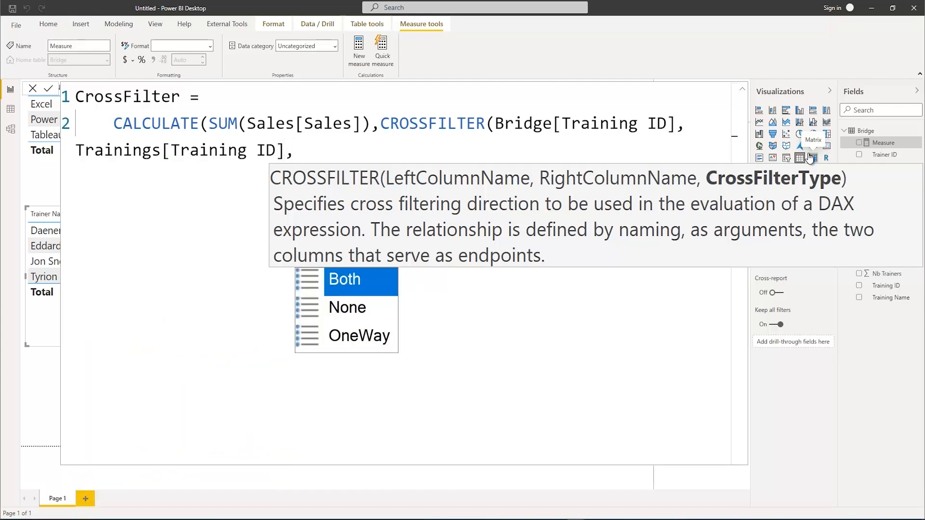
pyautogui.press('Tab')
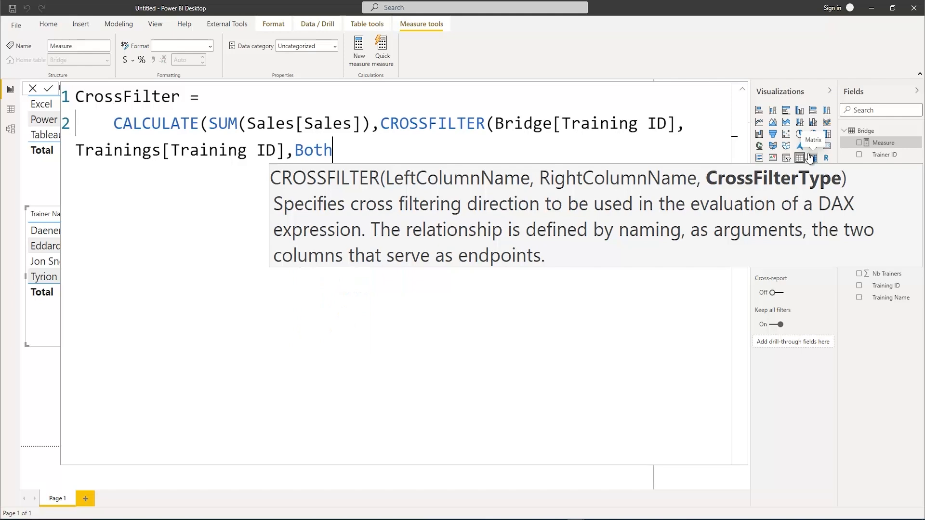
pyautogui.write(')')
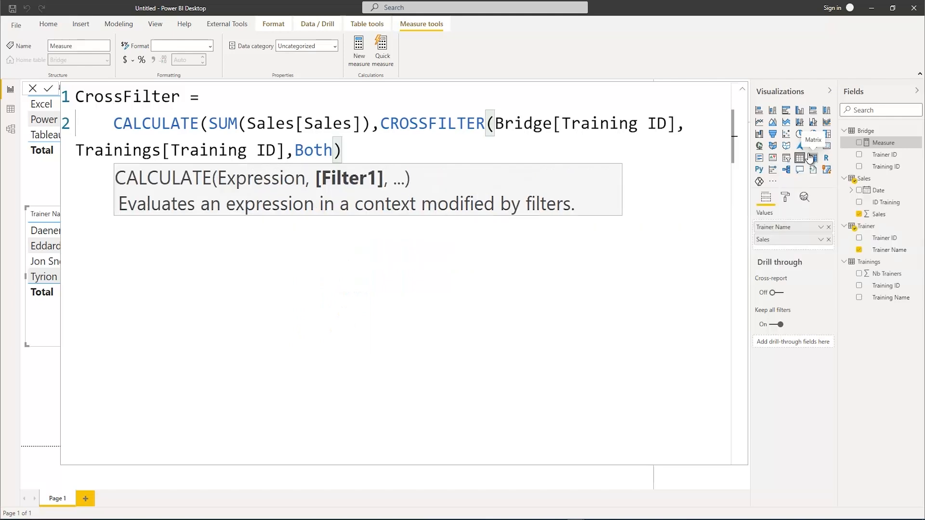
pyautogui.write(')')
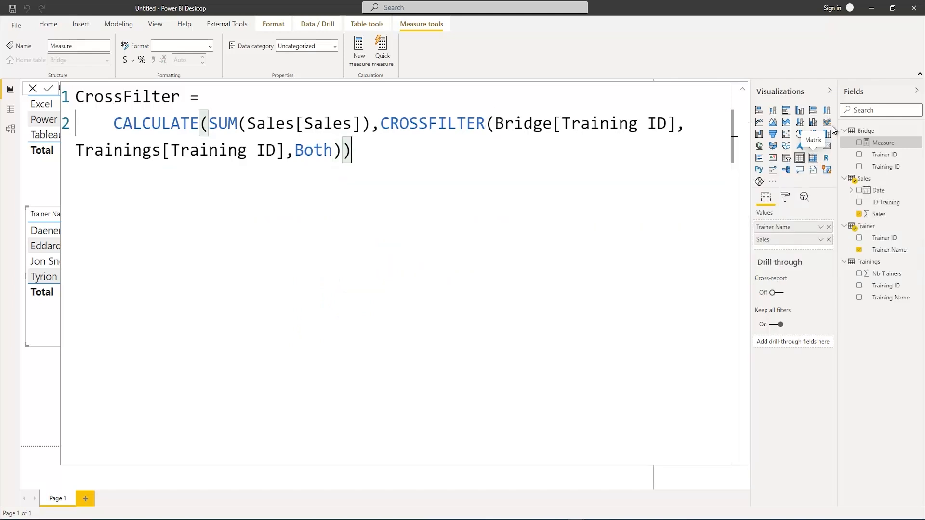
# Place the CROSSFILTER argument on its own indented line and commit the CrossFilter measure
pyautogui.click(380, 123)
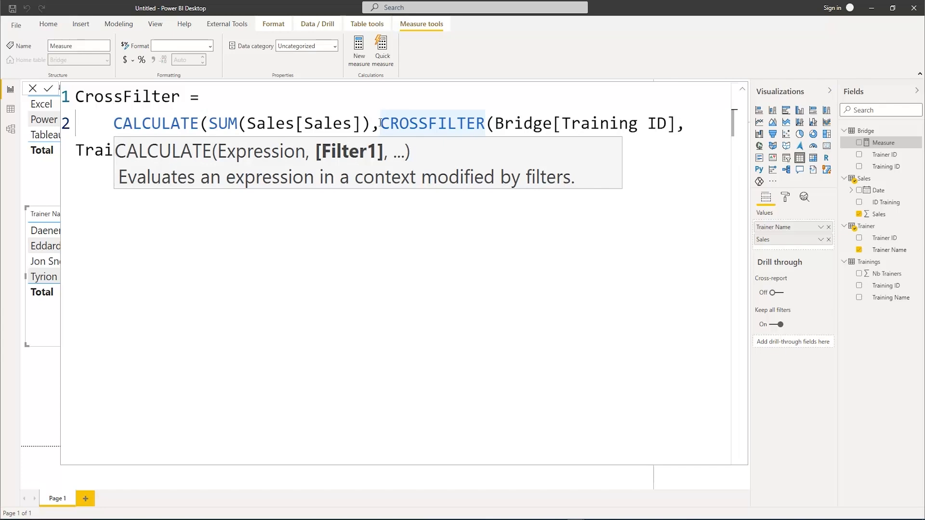
pyautogui.press('Return')
pyautogui.press('Tab')
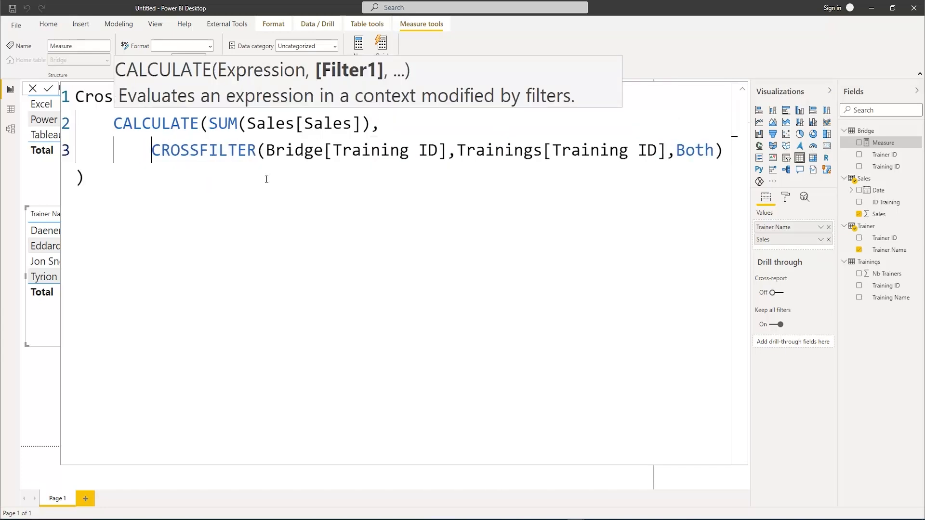
pyautogui.click(364, 124)
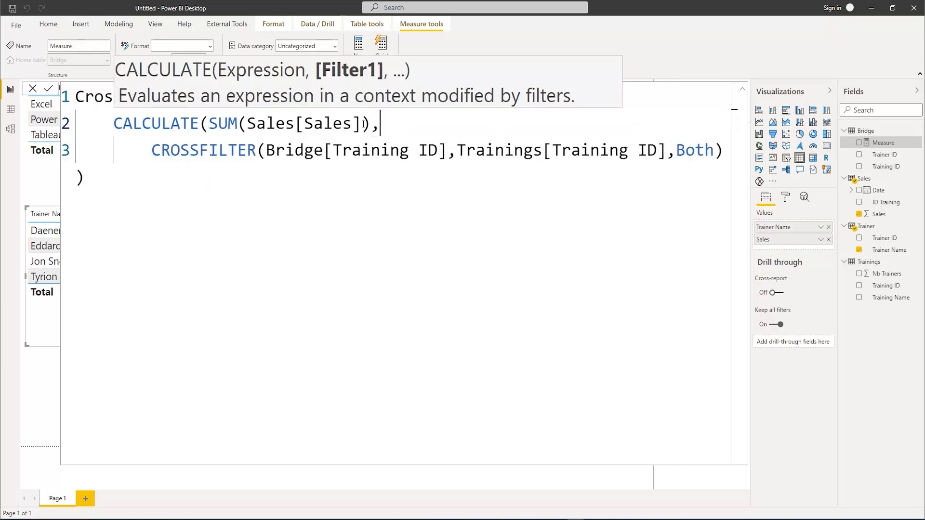
pyautogui.click(161, 212)
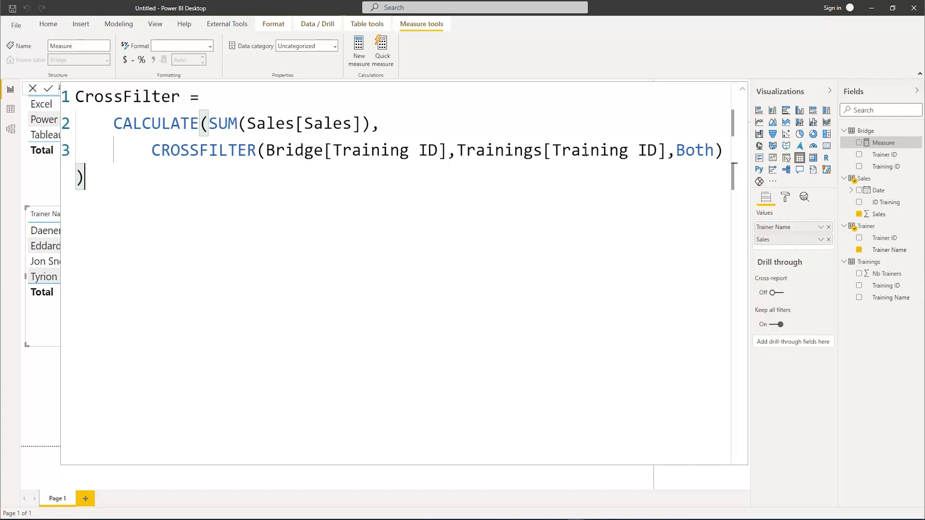
pyautogui.press('Return')
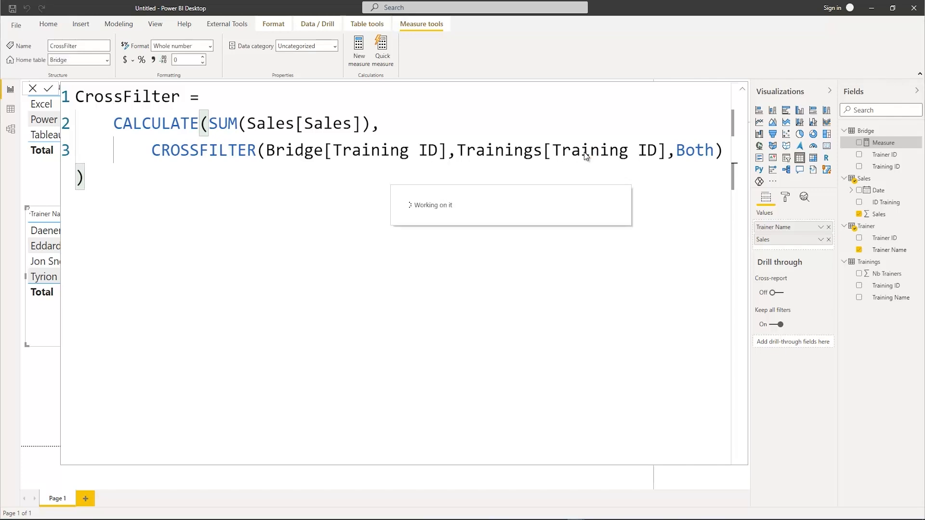
# Add the CrossFilter measure to the table of sales by trainer name and format the measure as currency
pyautogui.click(742, 91)
pyautogui.click(10, 128)
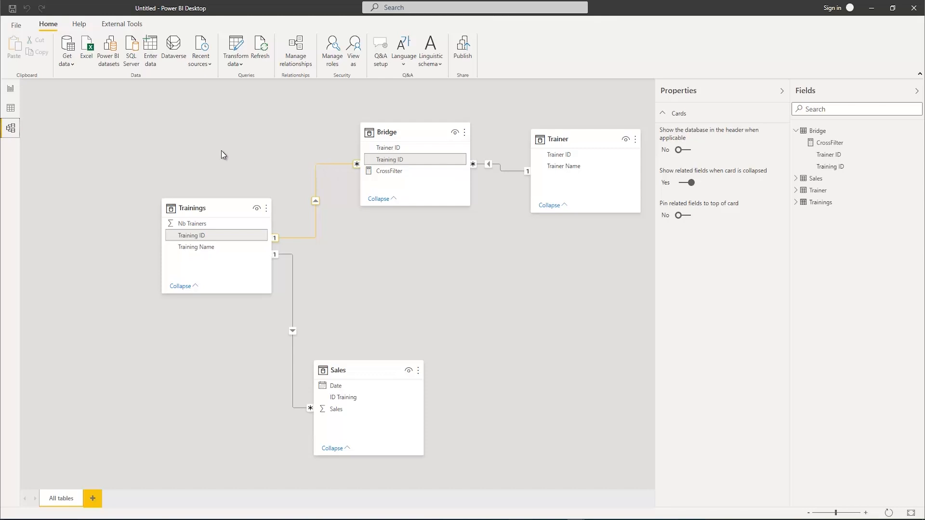
pyautogui.click(11, 89)
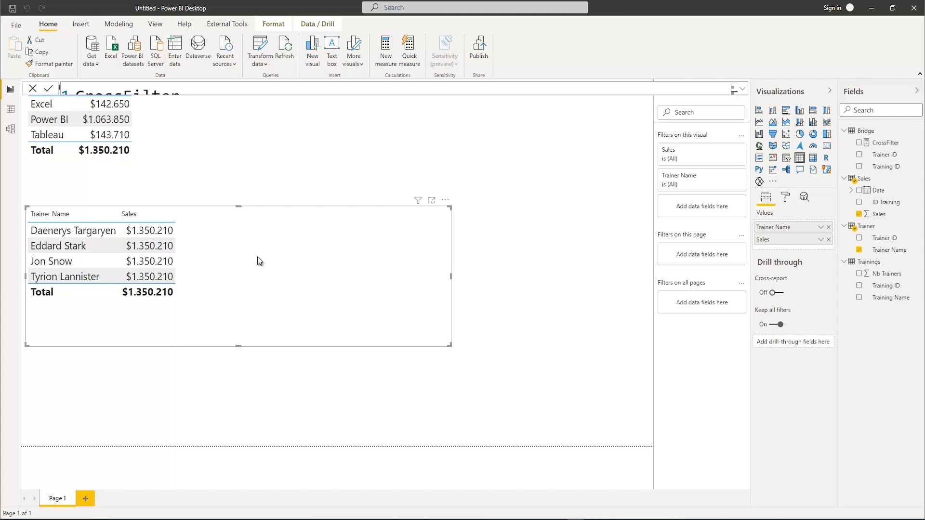
pyautogui.click(857, 143)
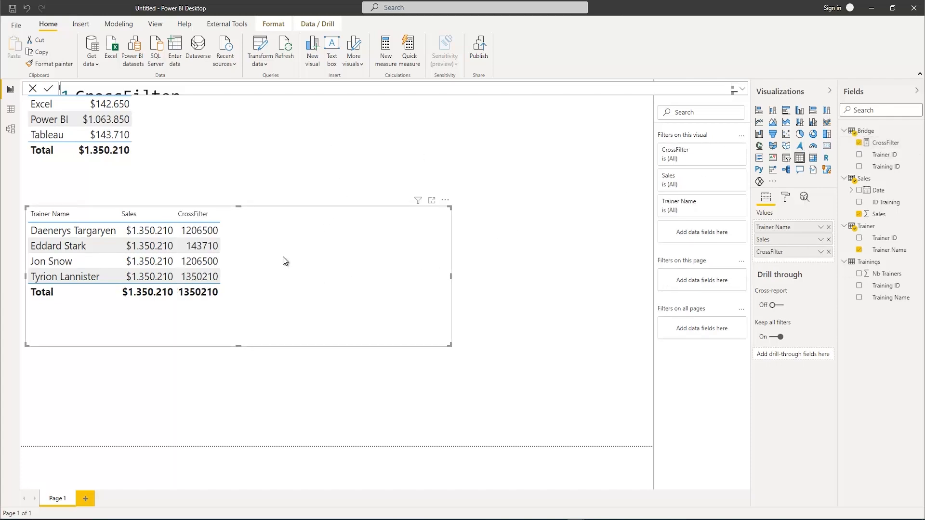
pyautogui.click(885, 143)
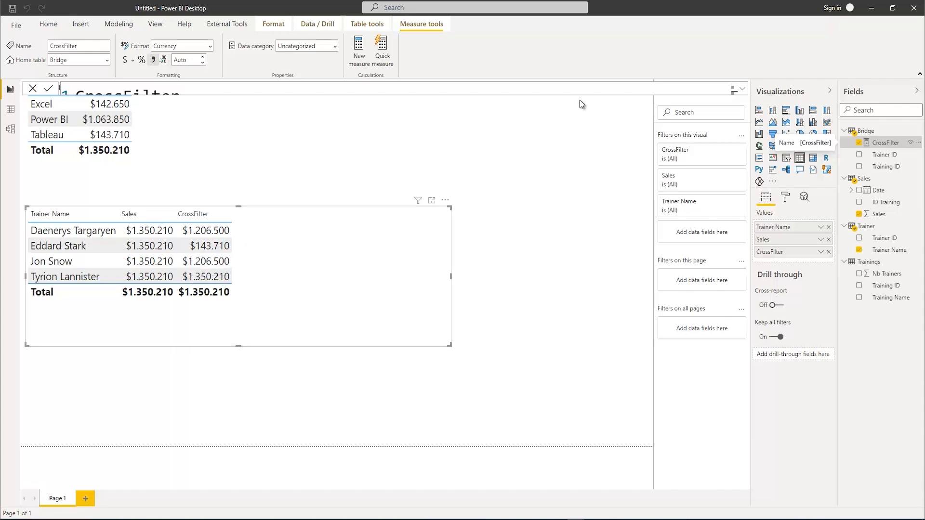
pyautogui.click(742, 89)
pyautogui.click(229, 288)
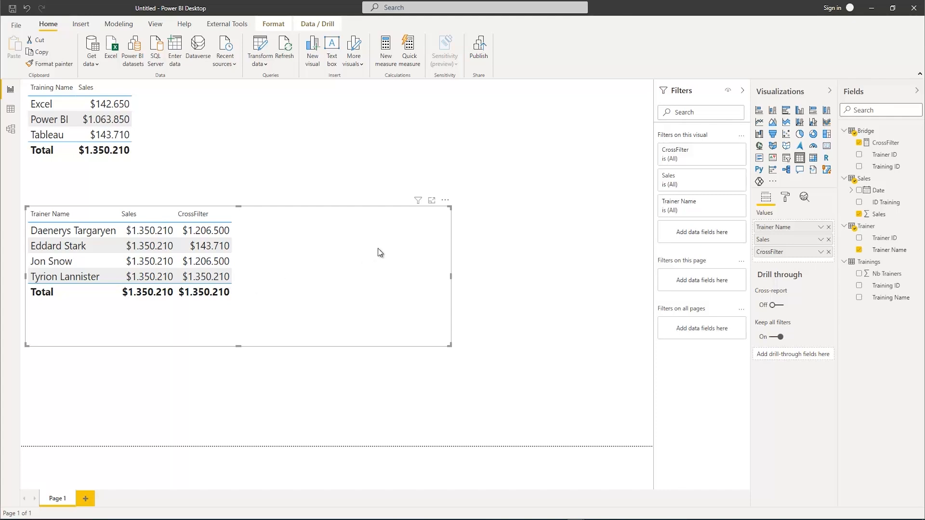
# Create a new measure named CountrowsBridge in the Bridge table
pyautogui.rightClick(862, 131)
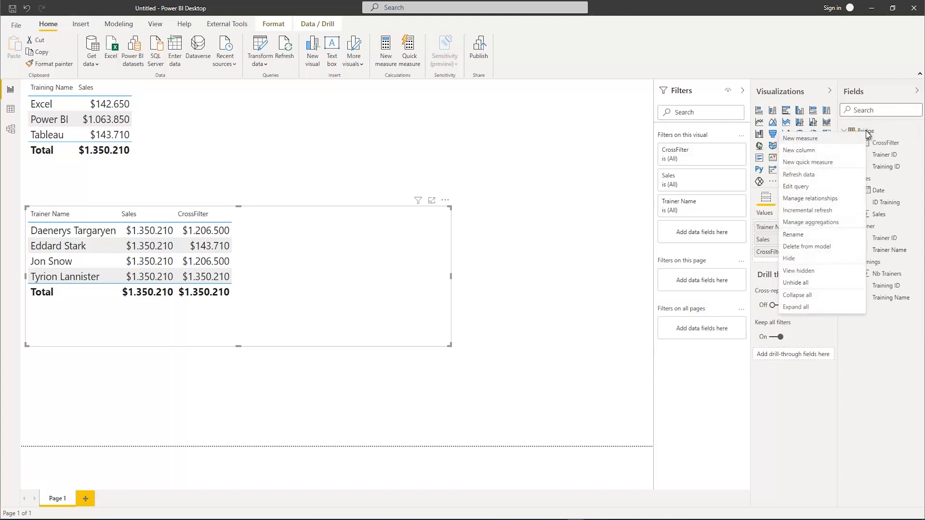
pyautogui.click(795, 140)
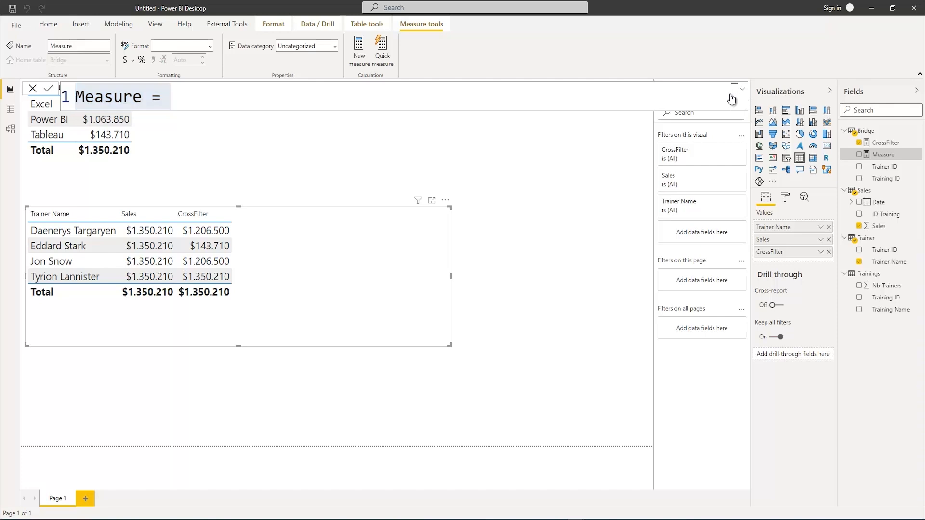
pyautogui.click(744, 96)
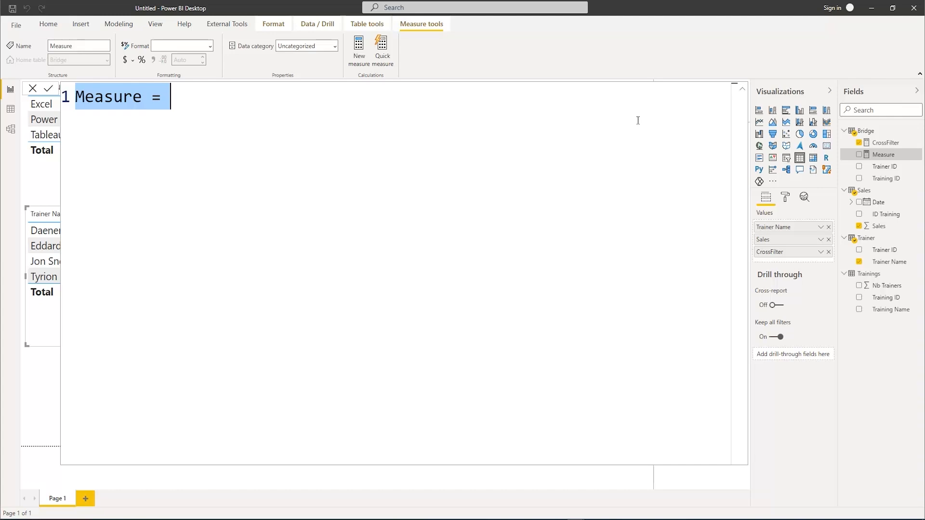
pyautogui.write('Cout')
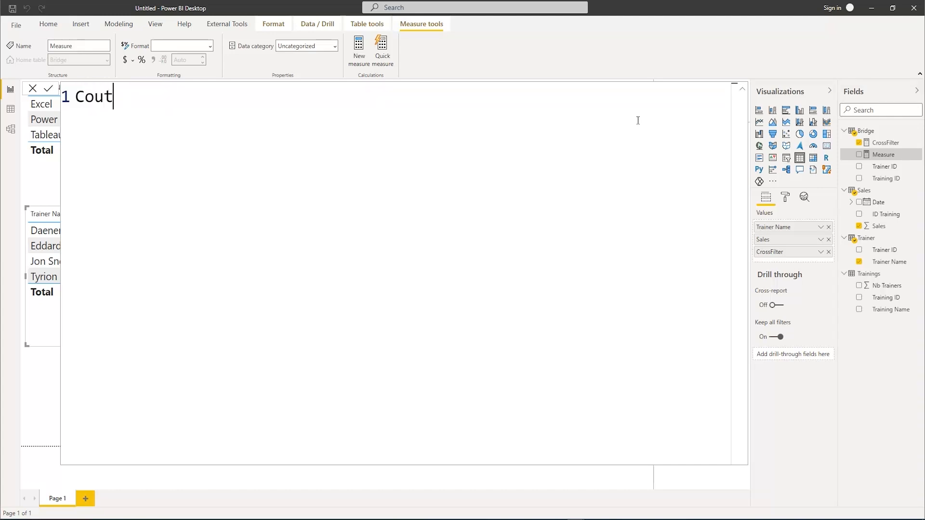
pyautogui.press('BackSpace')
pyautogui.write('ntrowsBe')
pyautogui.press('BackSpace')
pyautogui.write('rid')
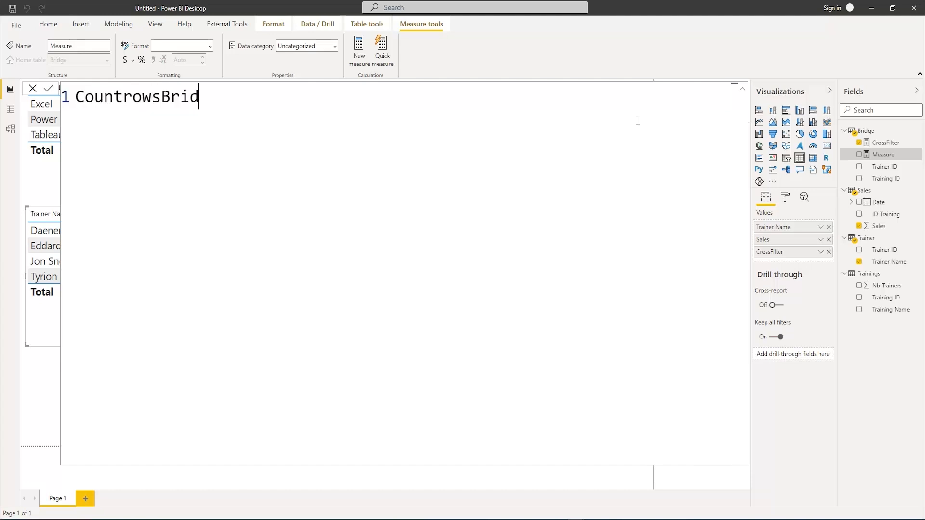
pyautogui.write('ge = Countr')
# Define CountrowsBridge as COUNTROWS(Bridge) and commit the measure
pyautogui.press('Tab')
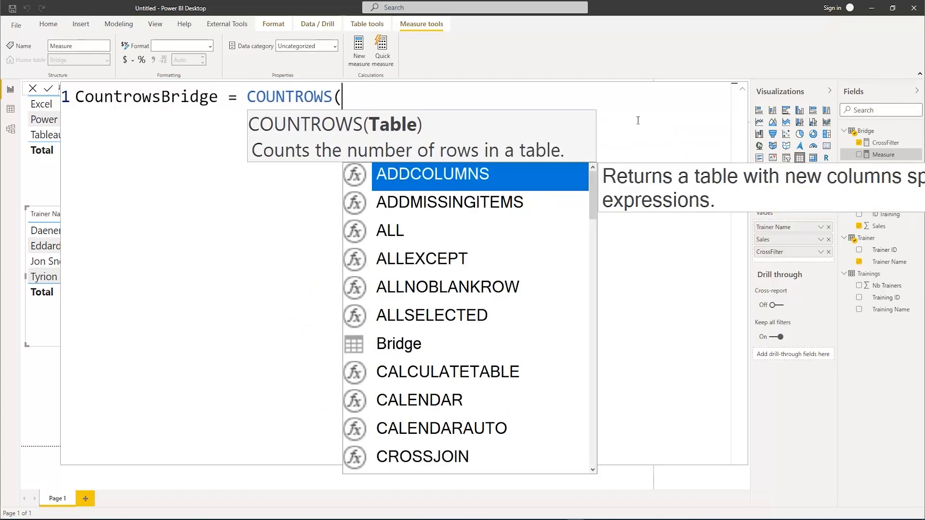
pyautogui.write('Br')
pyautogui.press('Tab')
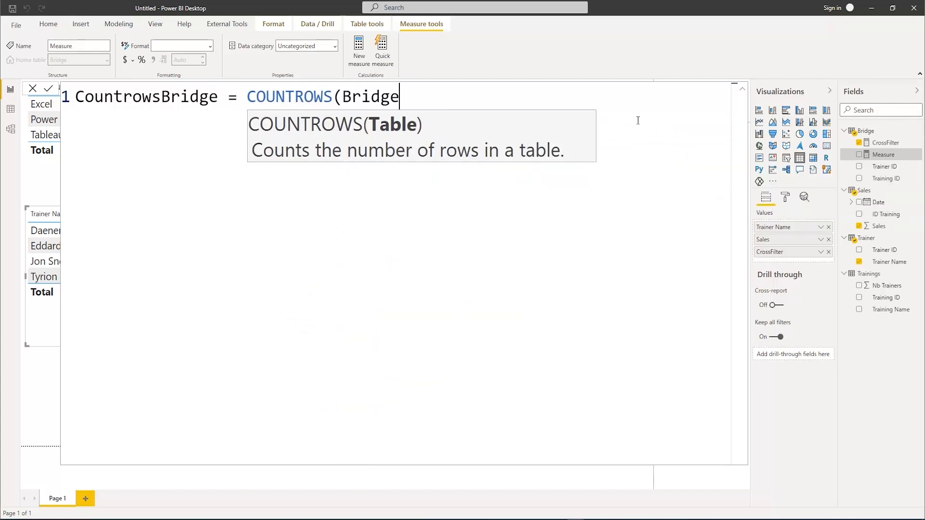
pyautogui.write(')')
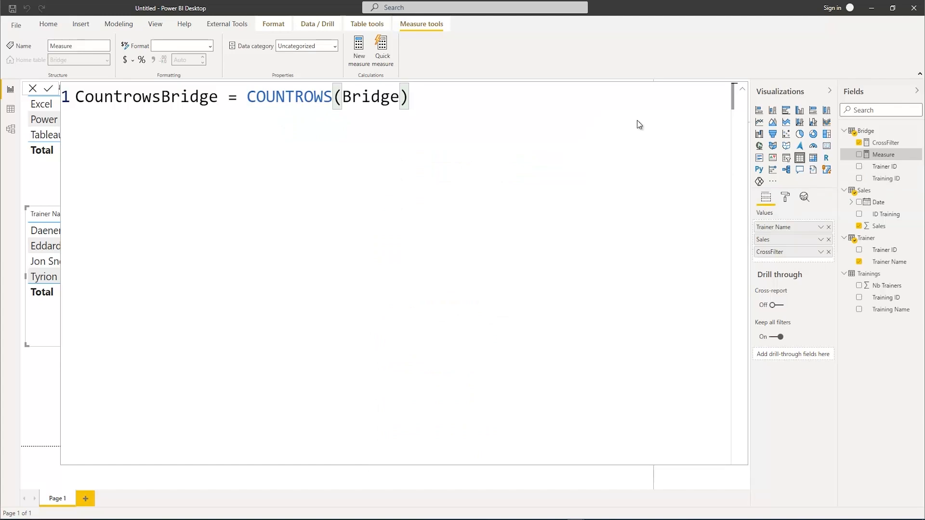
pyautogui.press('Return')
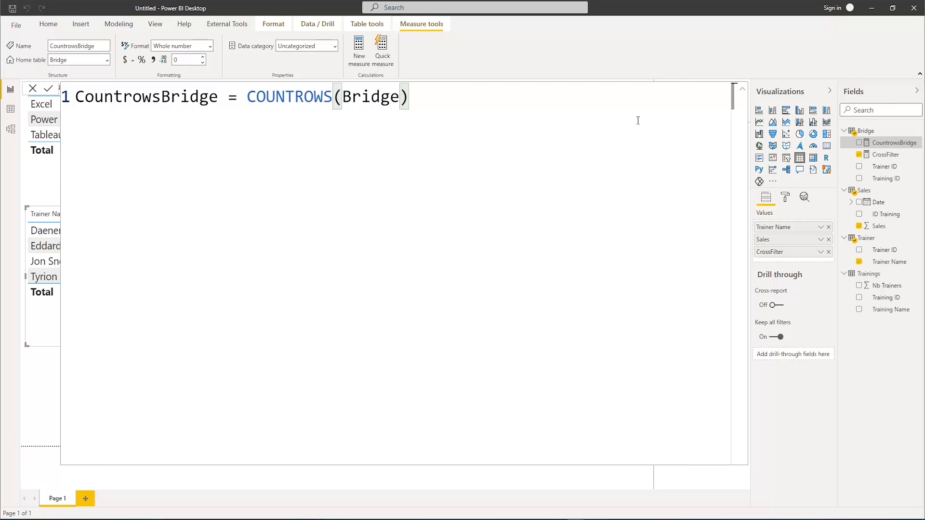
pyautogui.click(740, 94)
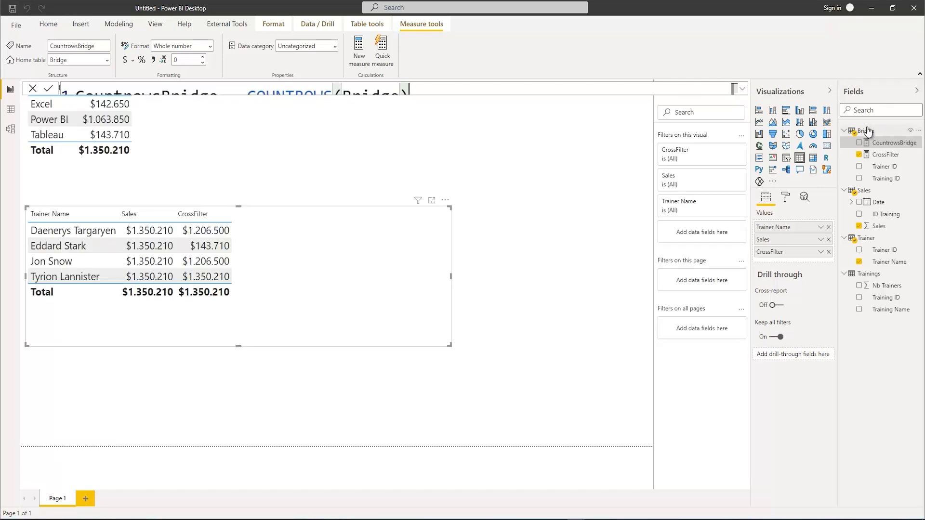
# Create another measure in the Bridge table, named ContextTransition
pyautogui.rightClick(867, 134)
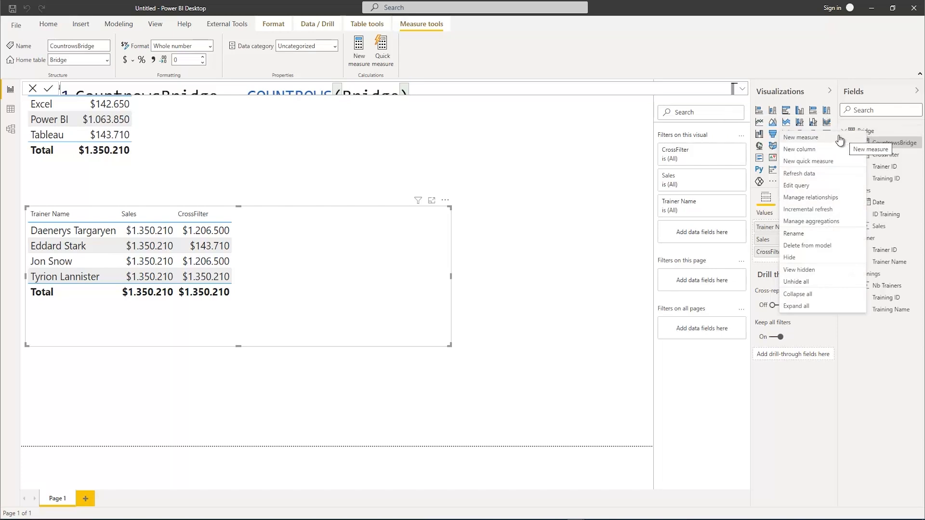
pyautogui.click(844, 138)
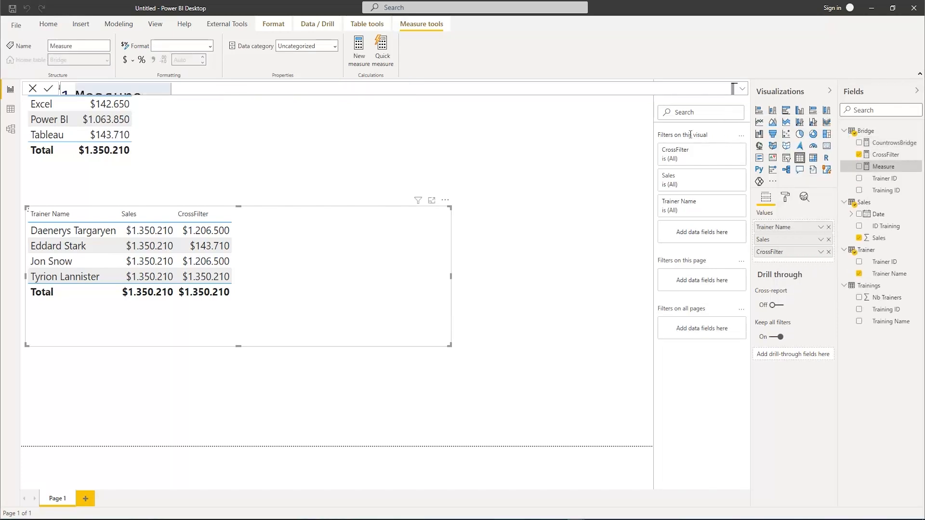
pyautogui.click(742, 89)
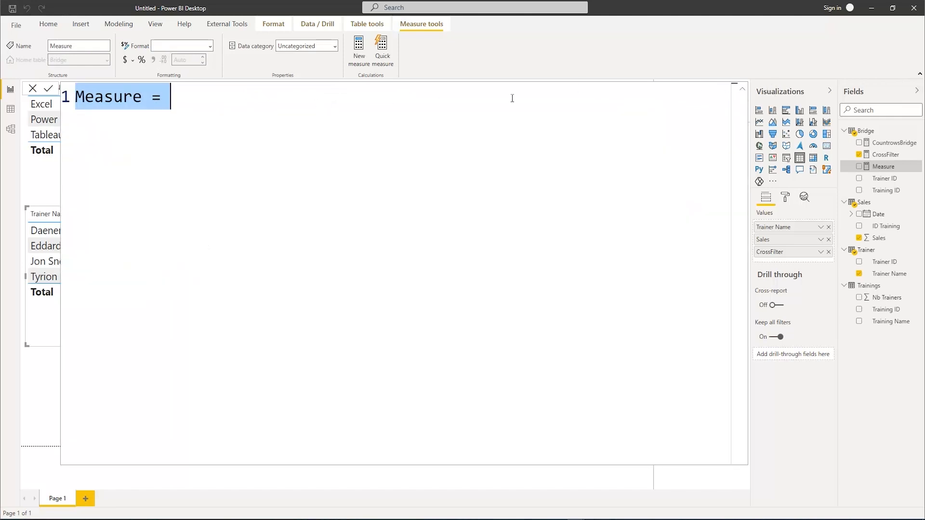
pyautogui.write('Context')
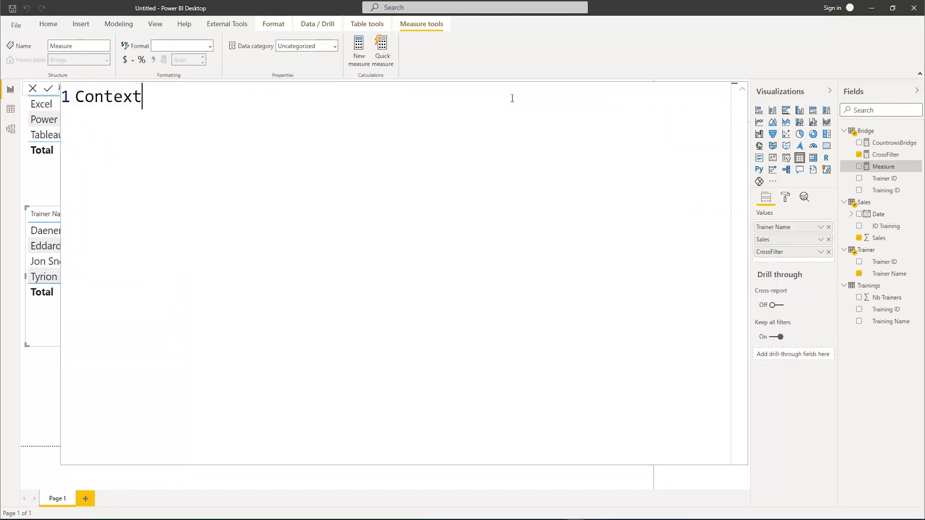
pyautogui.write('Transition =')
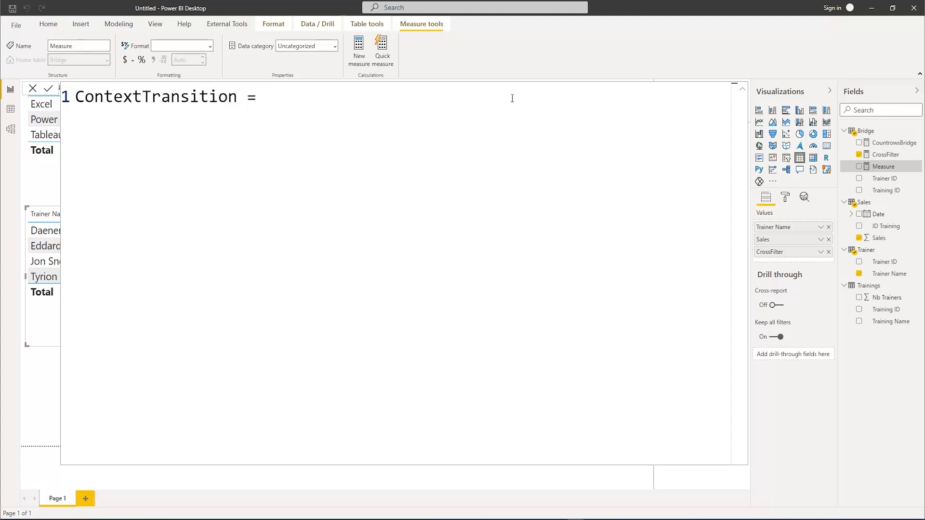
# Declare a variable named _FilteredTable on an indented second line of the ContextTransition measure
pyautogui.press('Return')
pyautogui.press('Tab')
pyautogui.write('V')
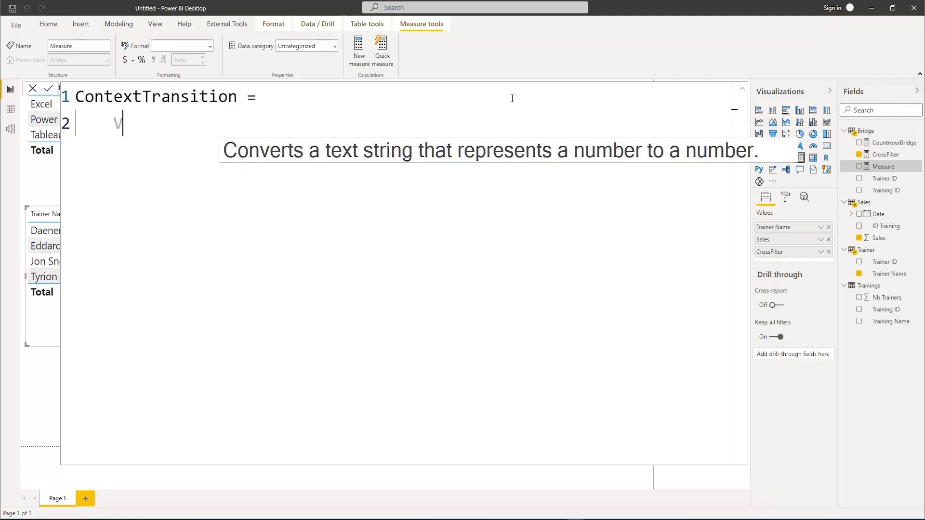
pyautogui.write('AR _')
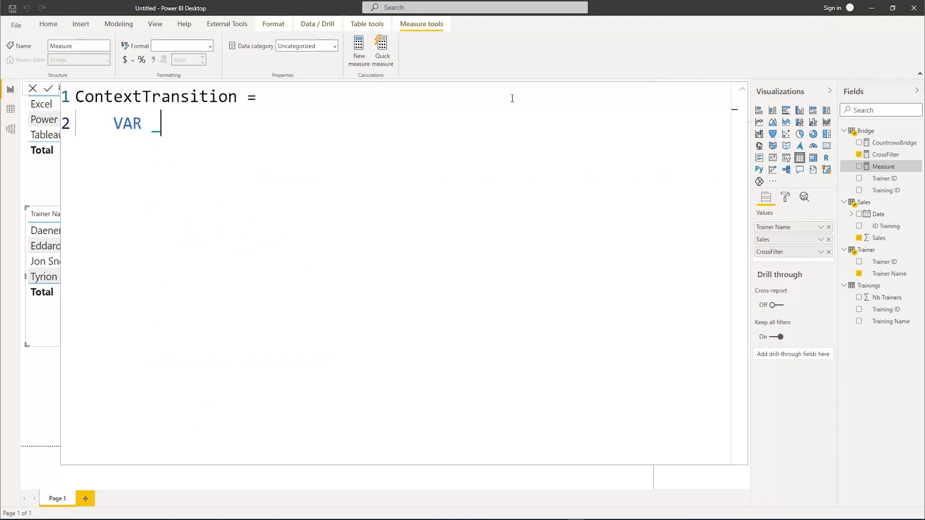
pyautogui.write('Filtered')
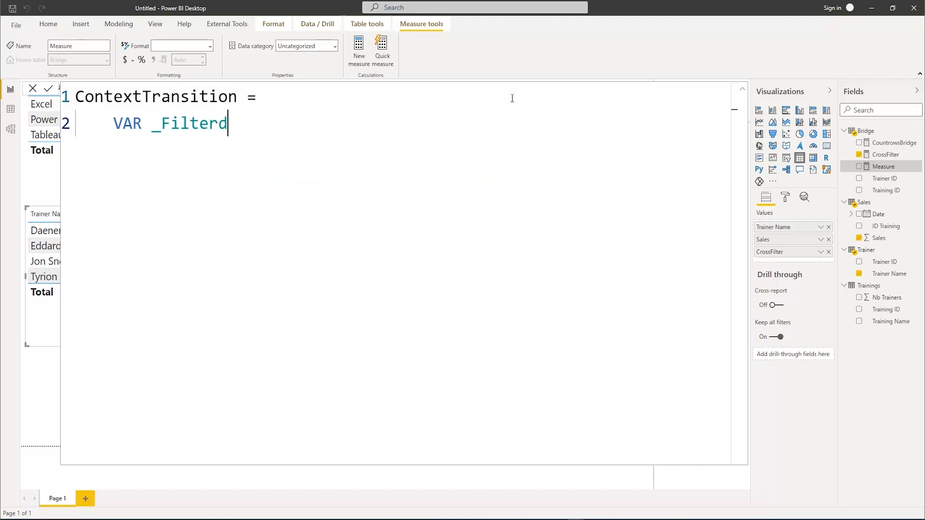
pyautogui.write('Table')
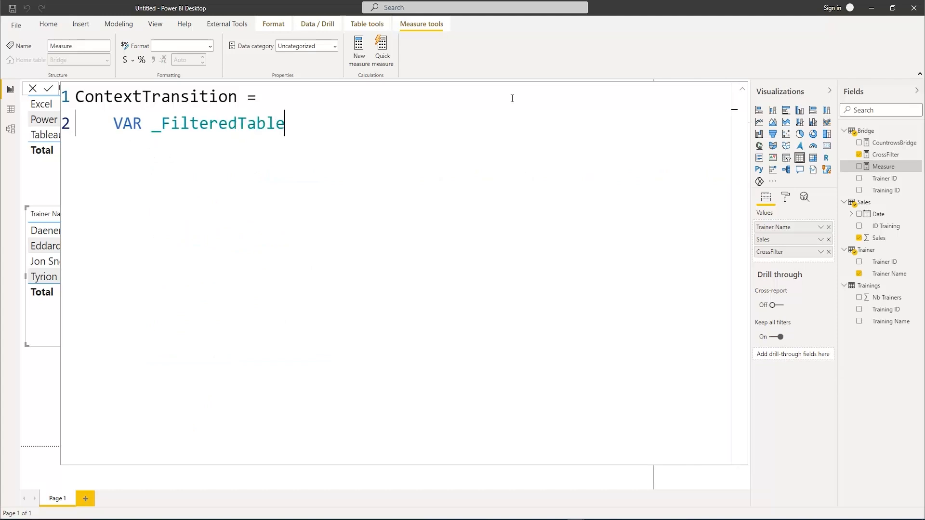
pyautogui.write(' = Fil')
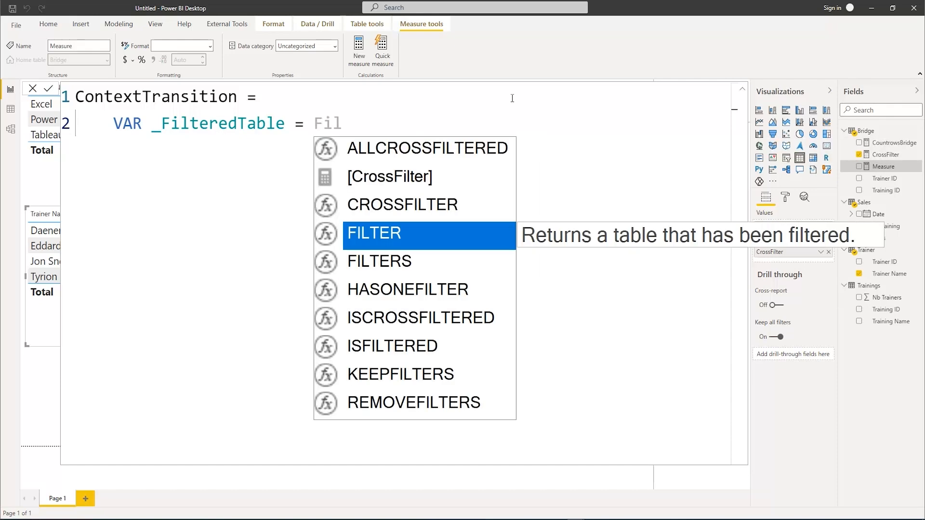
# Assign a FILTER function to _FilteredTable with Trainings as its table argument
pyautogui.press('Tab')
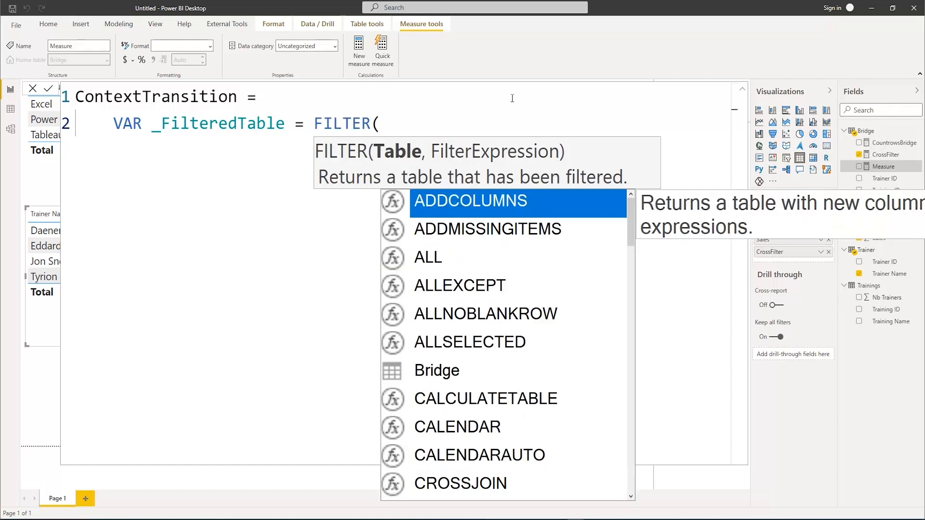
pyautogui.write('Train')
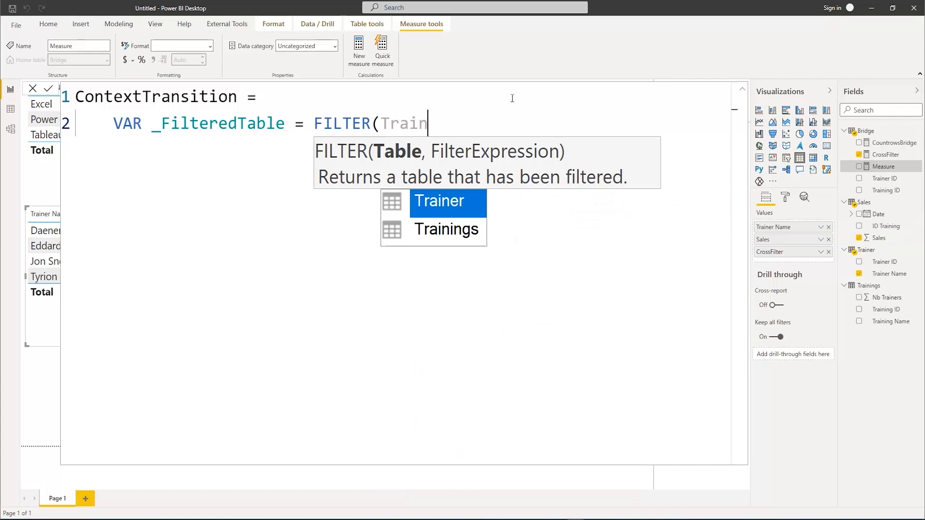
pyautogui.press('Down')
pyautogui.press('Tab')
pyautogui.write(',')
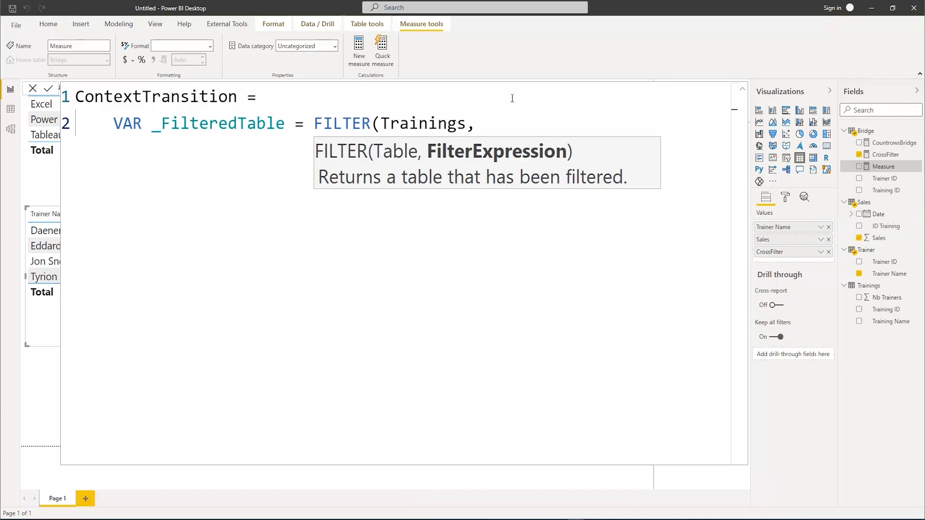
pyautogui.write('Cr')
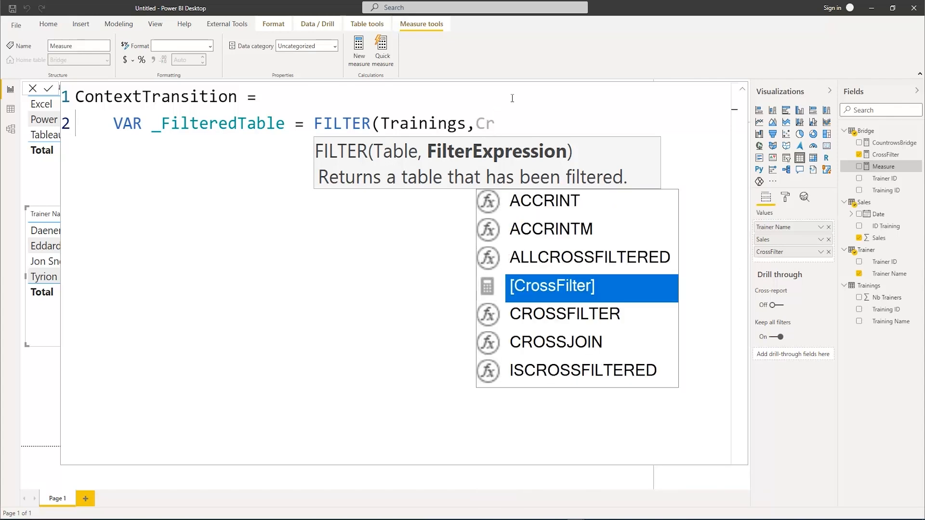
# Complete the FILTER function with the condition [CountrowsBridge]>0 and close it
pyautogui.press('BackSpace')
pyautogui.write('ou')
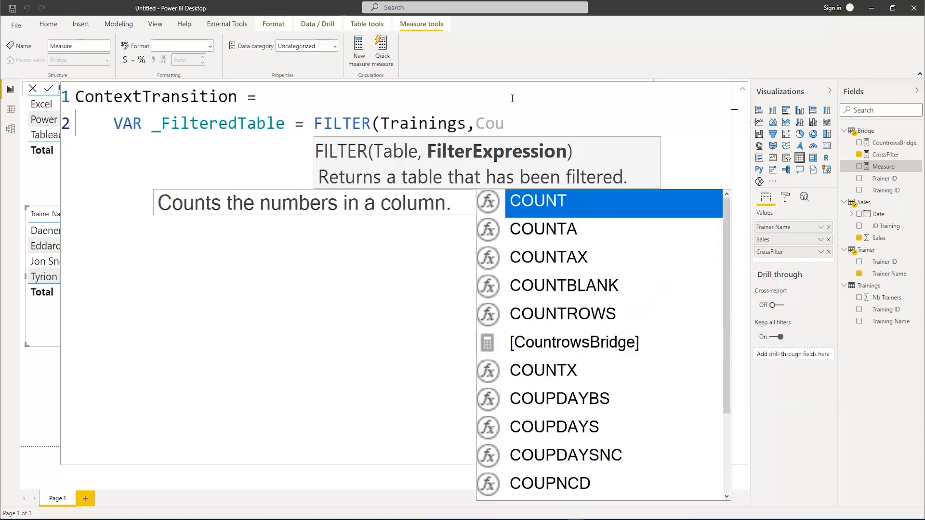
pyautogui.press('Down')
pyautogui.press('Down')
pyautogui.press('Down')
pyautogui.press('Down')
pyautogui.press('Down')
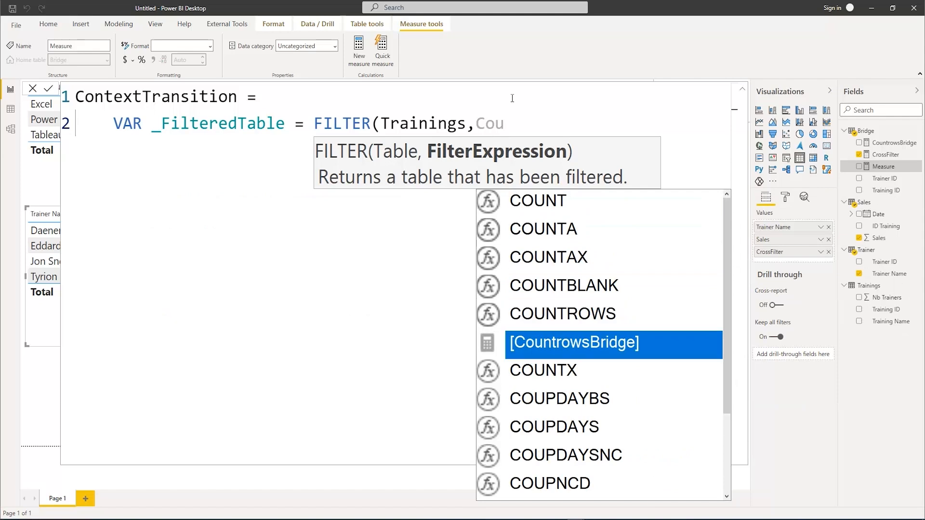
pyautogui.press('Tab')
pyautogui.write('>')
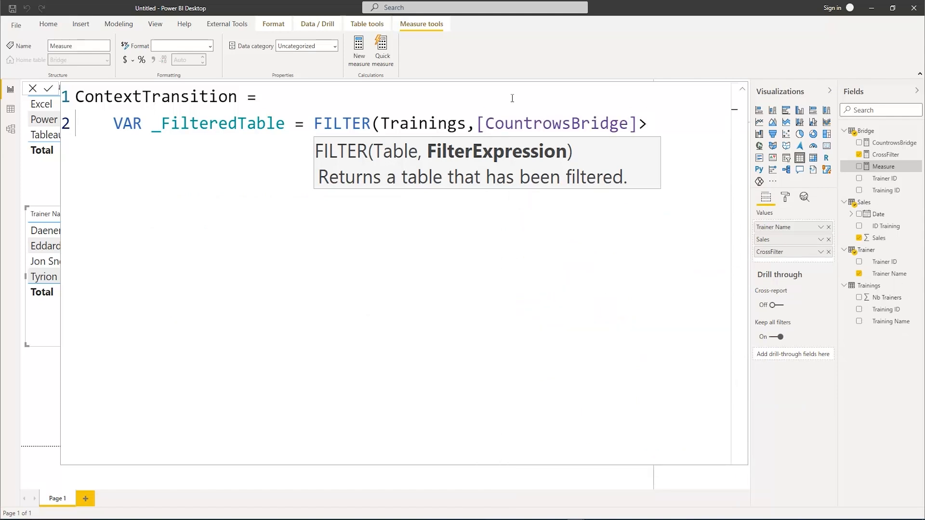
pyautogui.write('0)')
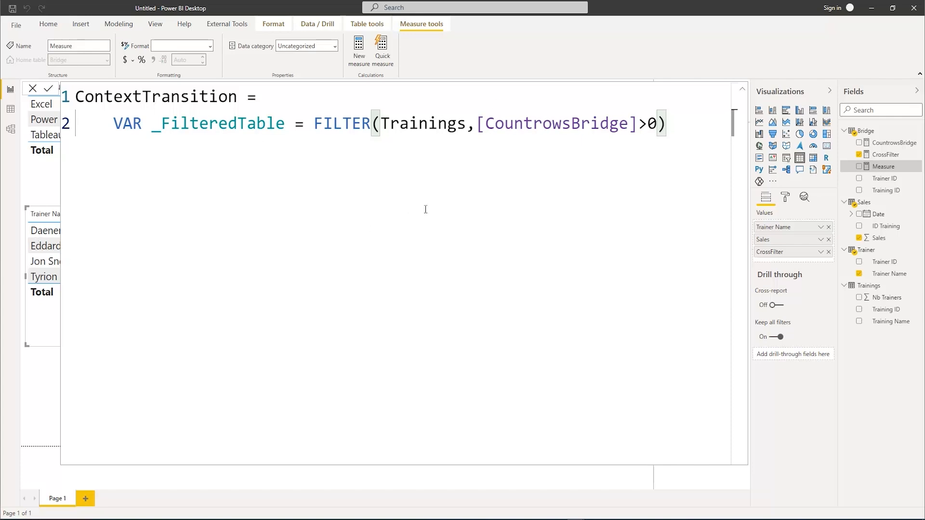
# Add a RETURN keyword on its own line below the _FilteredTable variable and start a new line under it
pyautogui.press('Return')
pyautogui.write('R')
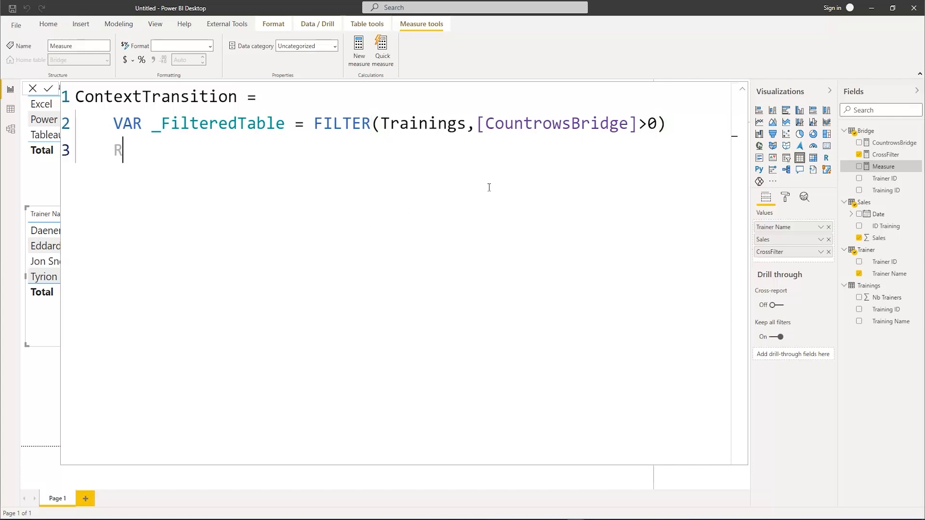
pyautogui.write('ETURN')
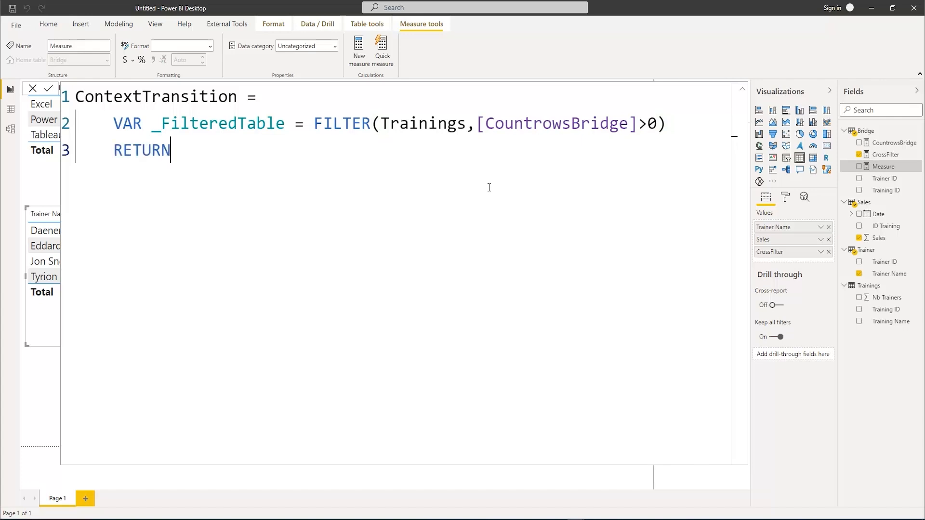
pyautogui.write('C')
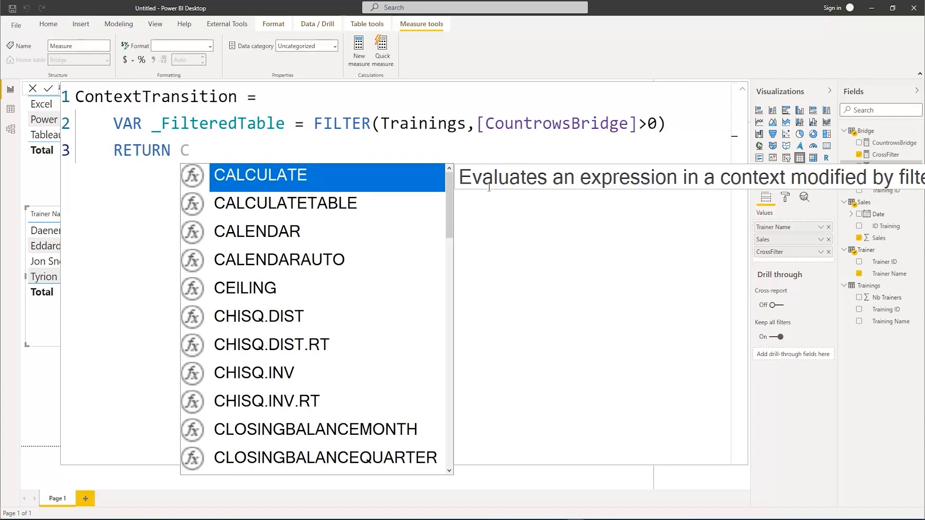
pyautogui.press('BackSpace')
pyautogui.press('Return')
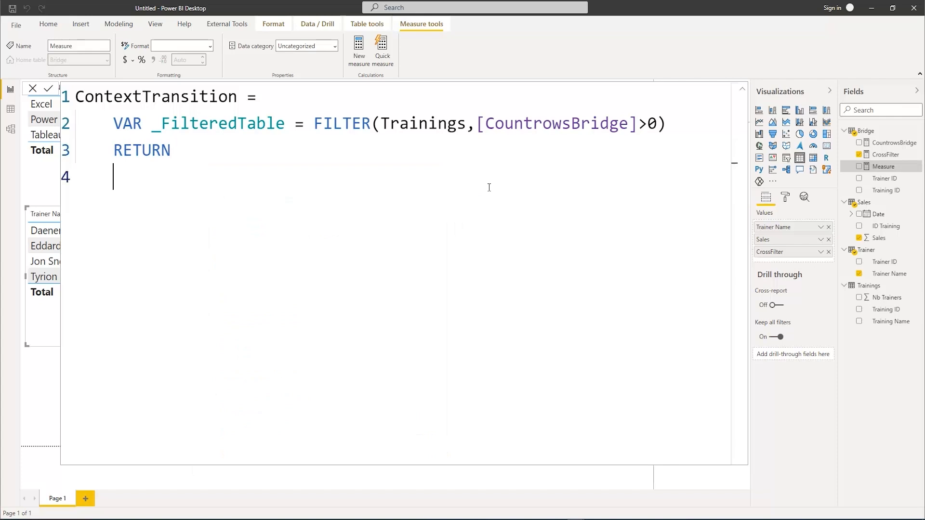
# Write an indented CALCULATE function after RETURN with SUM(Sales[Sales]) as its expression argument
pyautogui.press('Tab')
pyautogui.write('CA')
pyautogui.press('Tab')
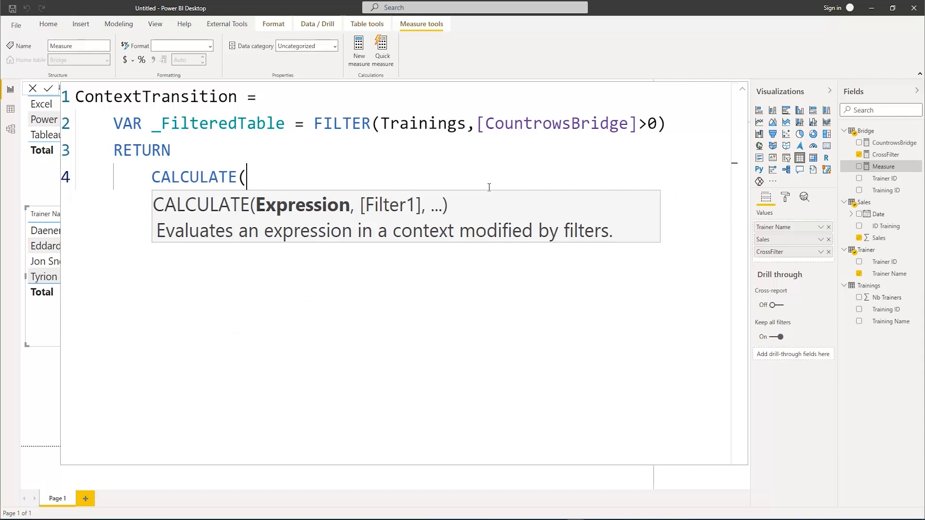
pyautogui.write('Sum')
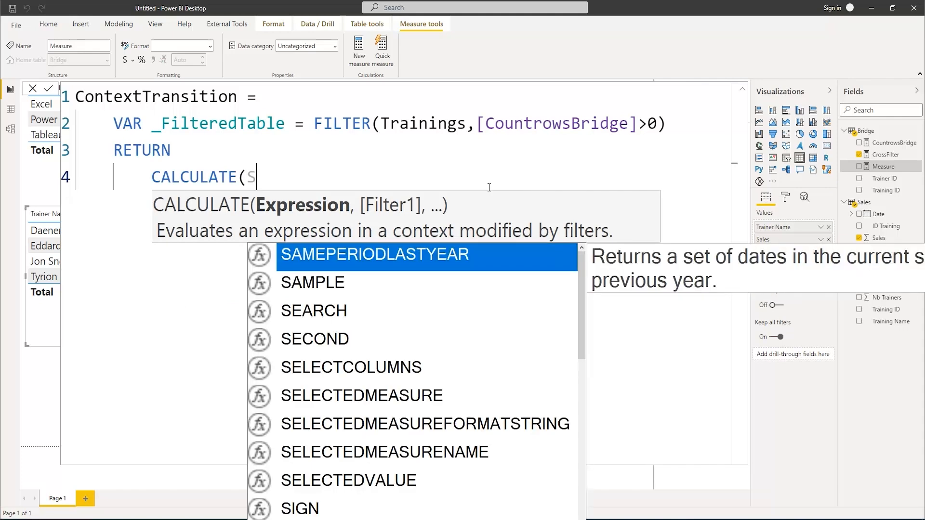
pyautogui.press('Tab')
pyautogui.write('sa')
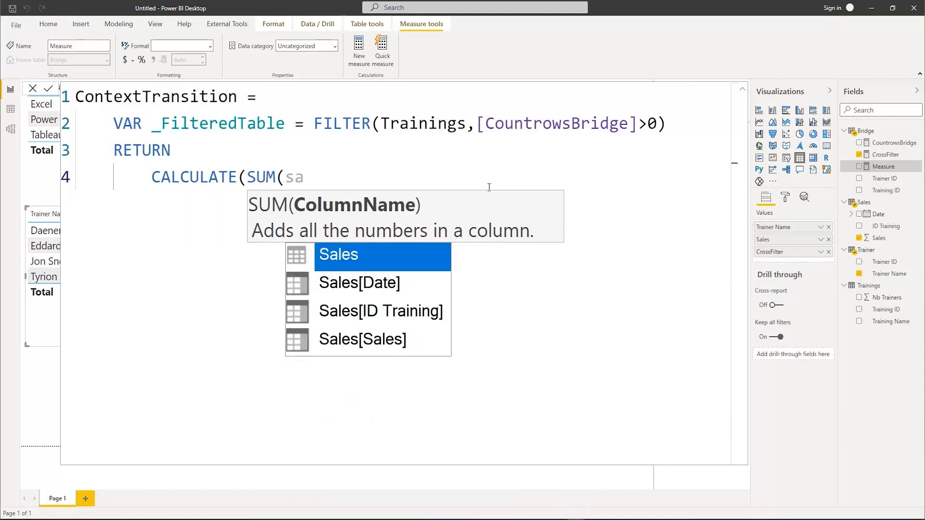
pyautogui.press('Down')
pyautogui.press('Down')
pyautogui.press('Down')
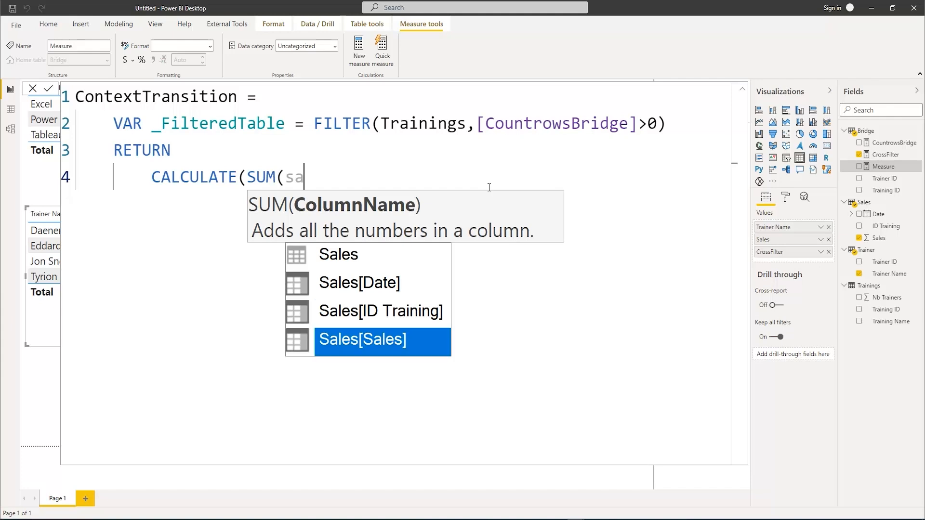
pyautogui.press('Tab')
pyautogui.write('),')
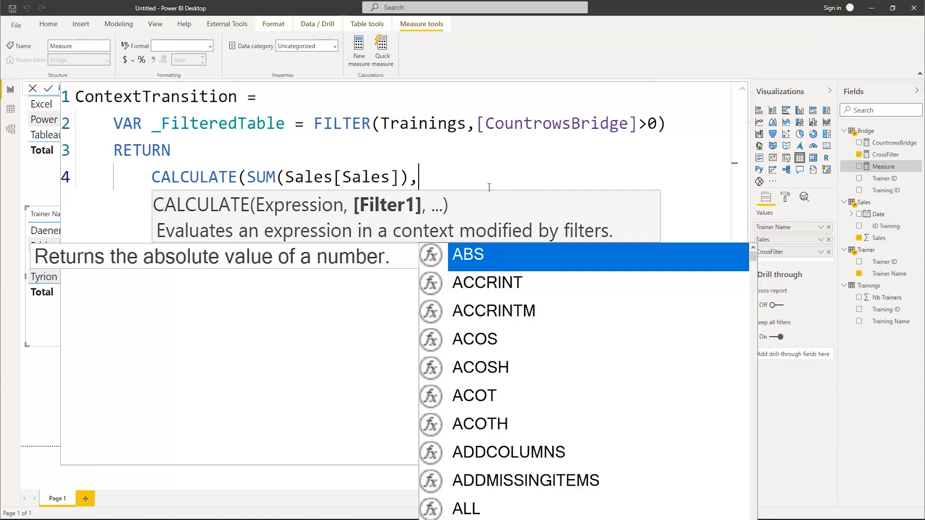
# Use _FilteredTable as the filter argument of CALCULATE, close the function and commit the ContextTransition measure
pyautogui.write('_')
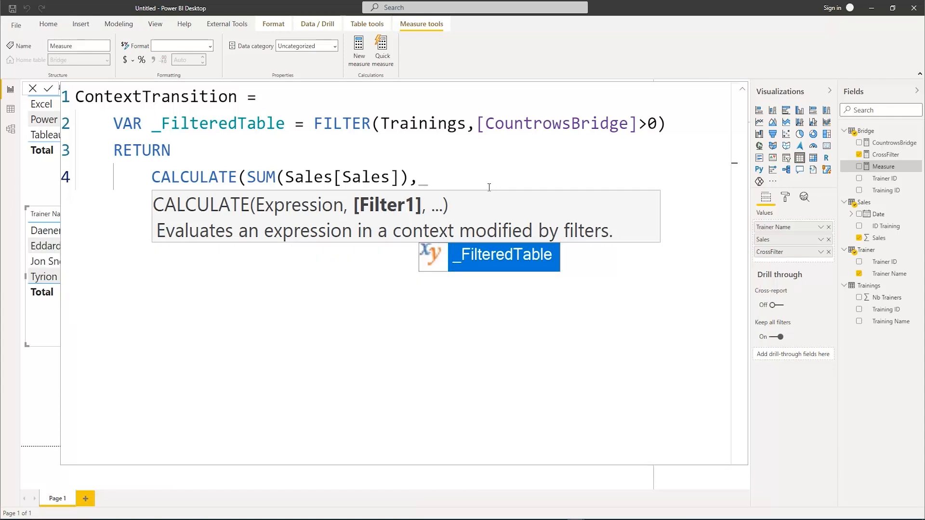
pyautogui.press('Tab')
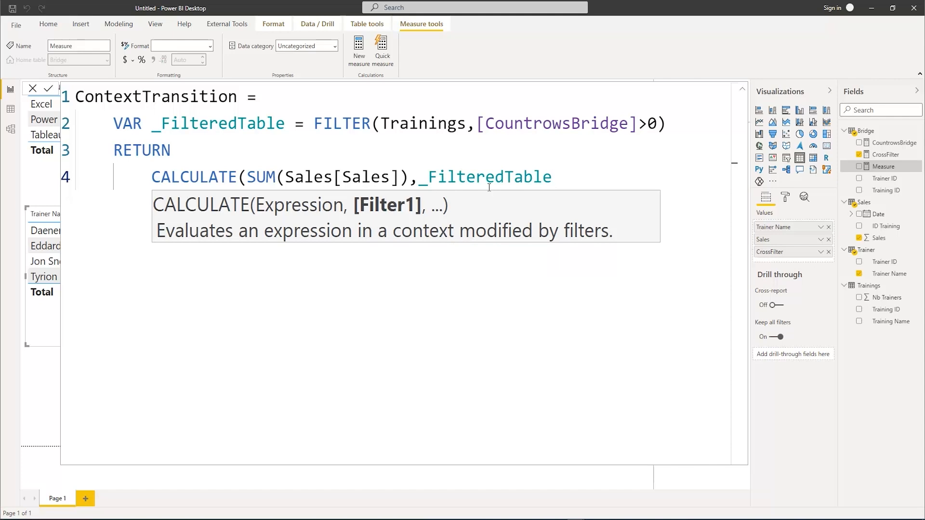
pyautogui.write(')')
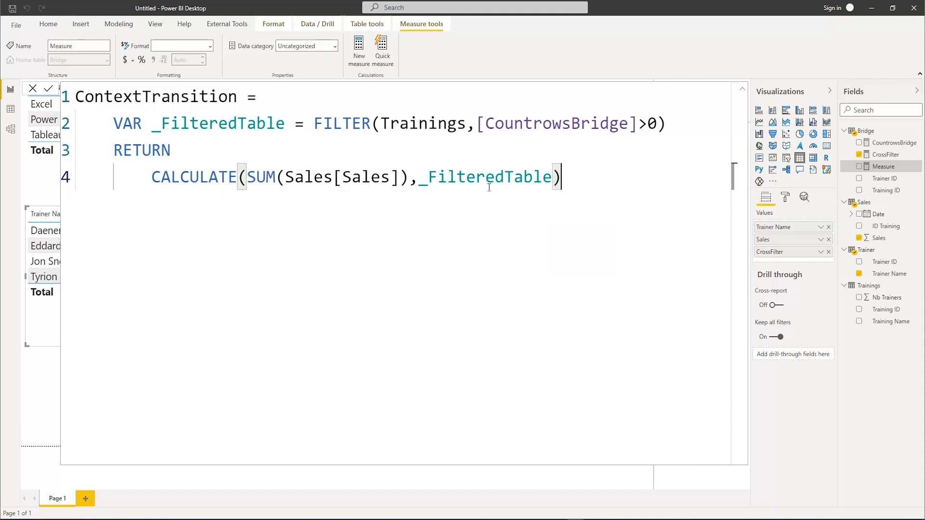
pyautogui.press('Return')
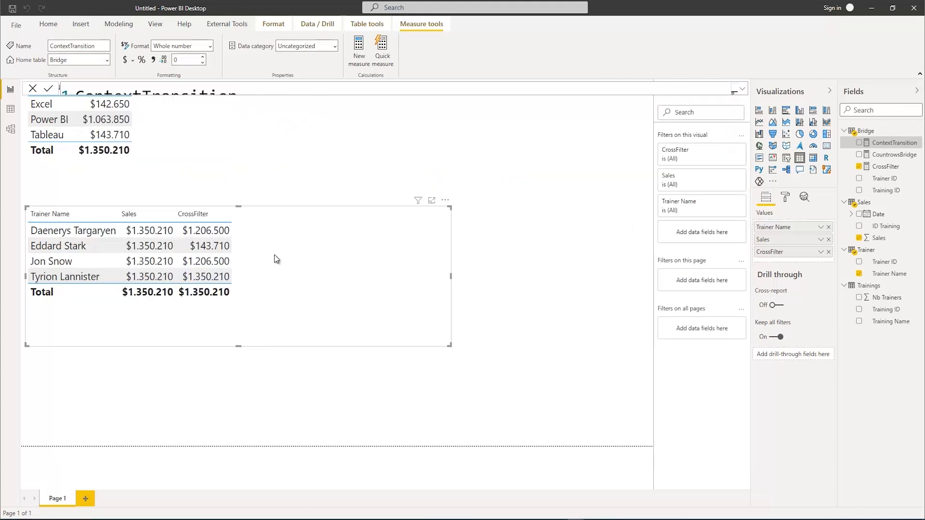
# Format the ContextTransition measure as currency and add it to the trainer sales table
pyautogui.click(742, 89)
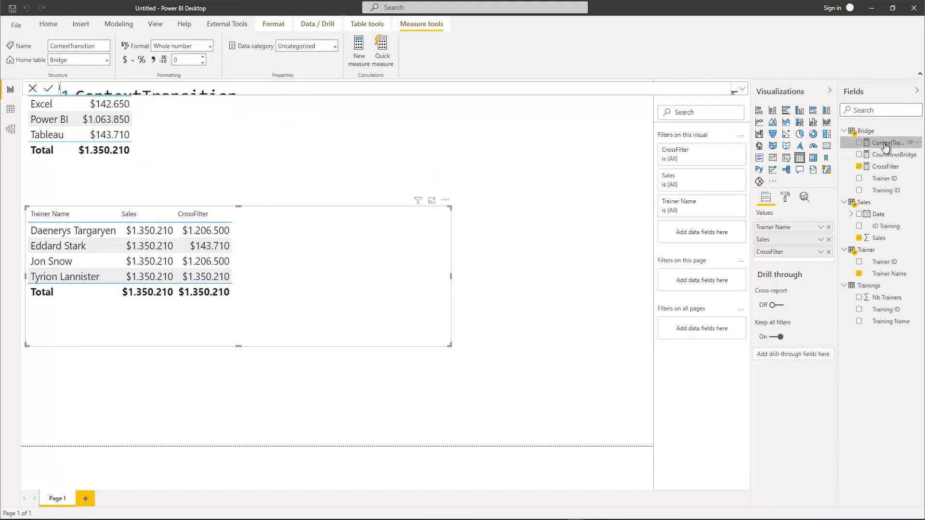
pyautogui.click(126, 61)
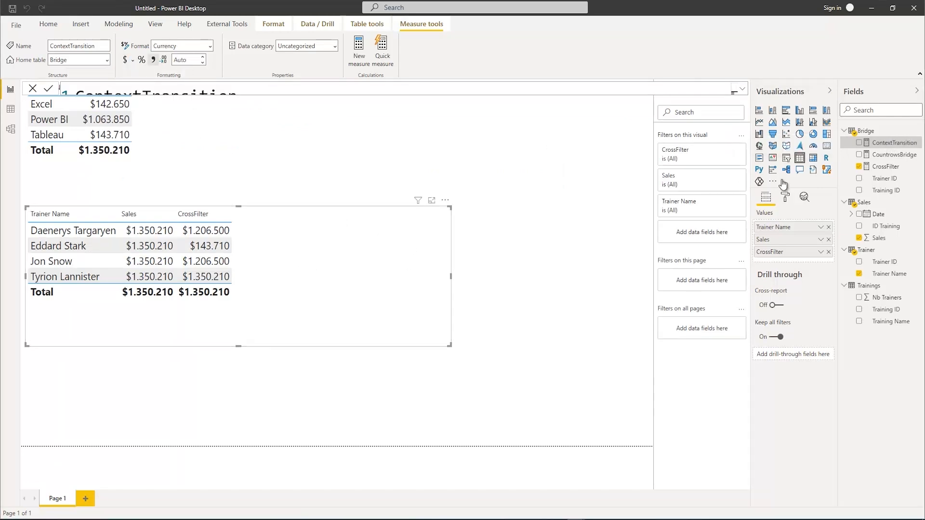
pyautogui.click(858, 144)
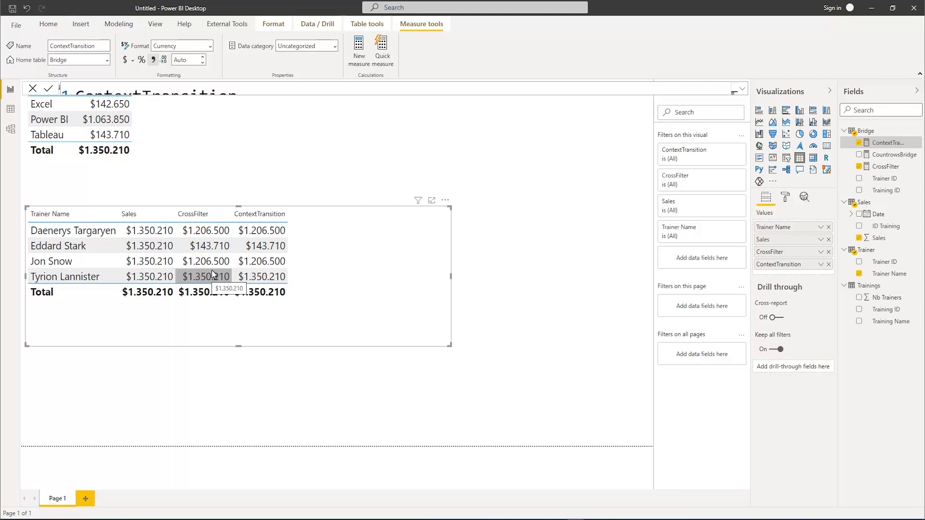
# Check the table relationships in the model diagram, and slightly enlarge the trainer sales table on the report page
pyautogui.click(11, 128)
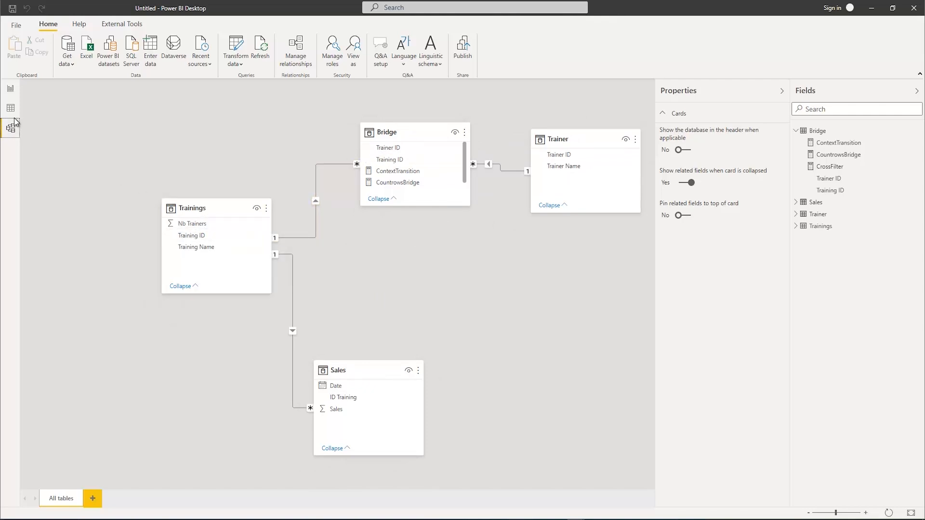
pyautogui.click(10, 89)
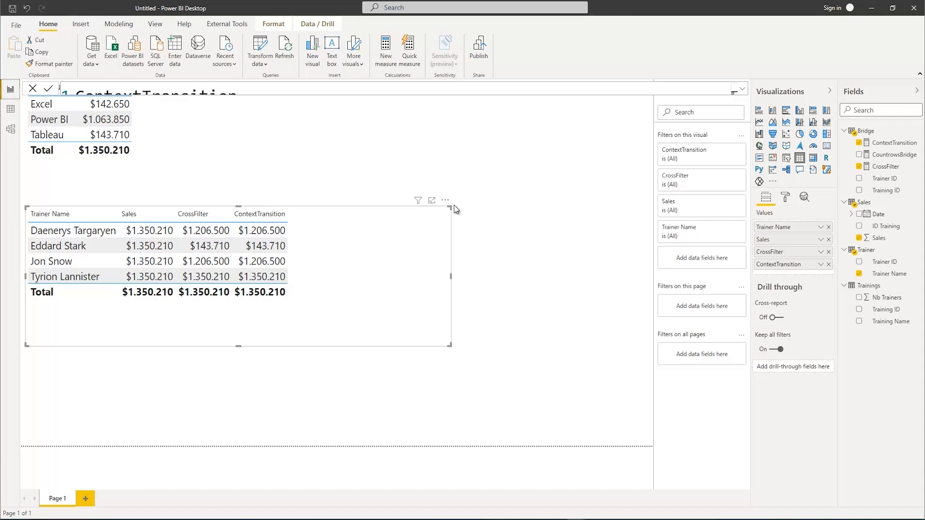
pyautogui.moveTo(450, 206); pyautogui.dragTo(473, 203)
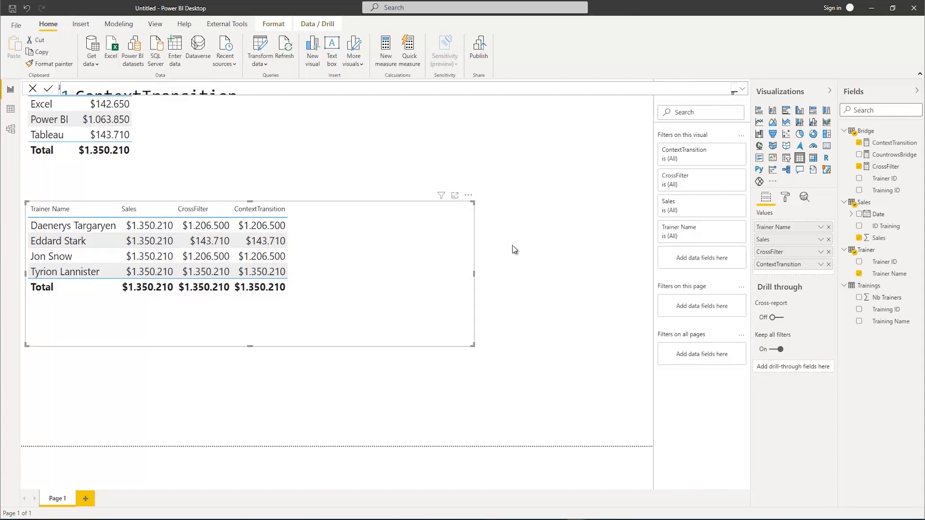
# Create another measure in the Bridge table, named UsingTheBridge
pyautogui.rightClick(866, 134)
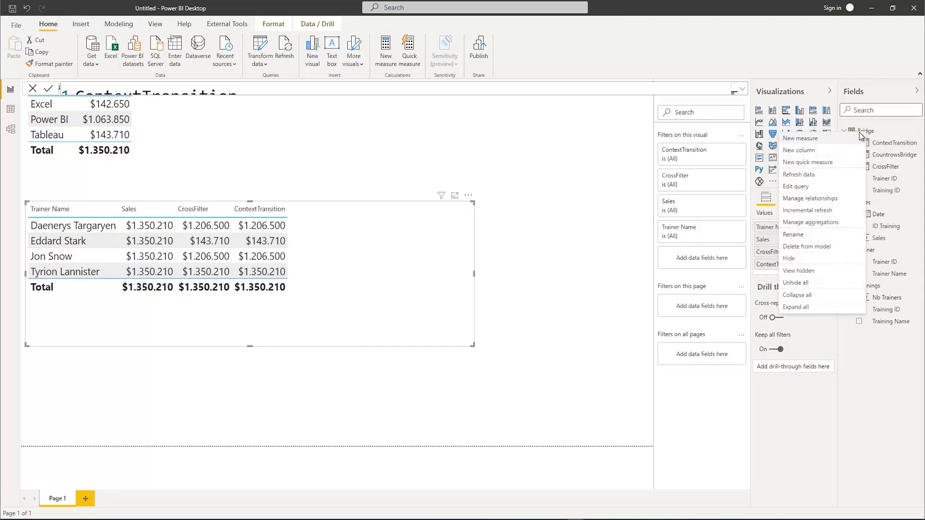
pyautogui.click(832, 141)
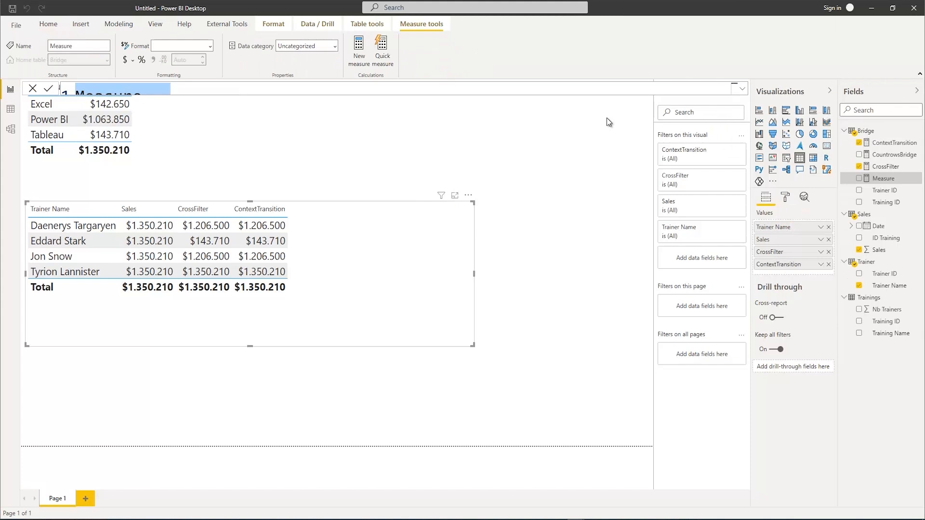
pyautogui.click(742, 89)
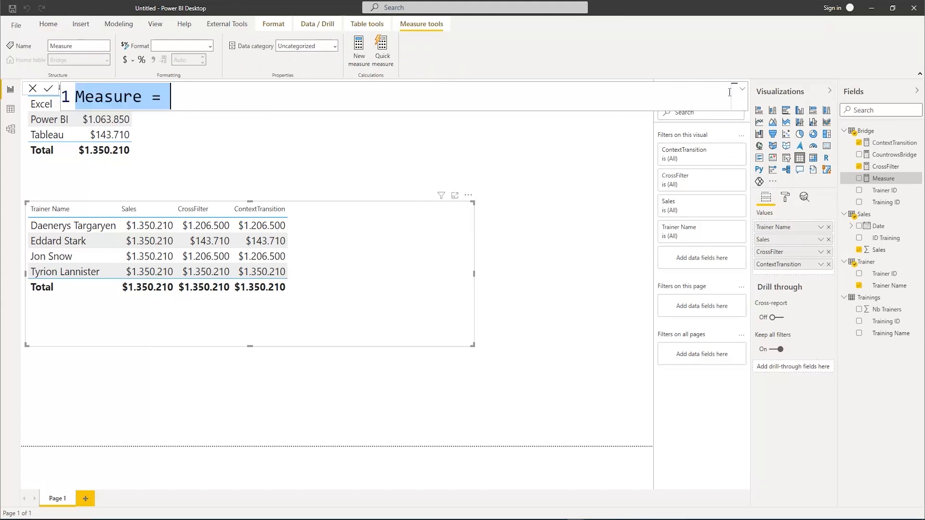
pyautogui.write('Usin')
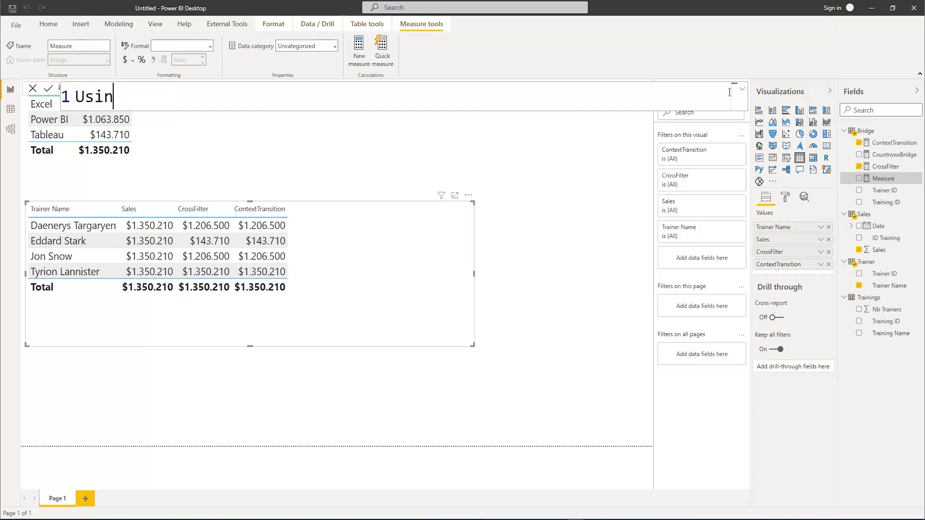
pyautogui.write('gTheBr')
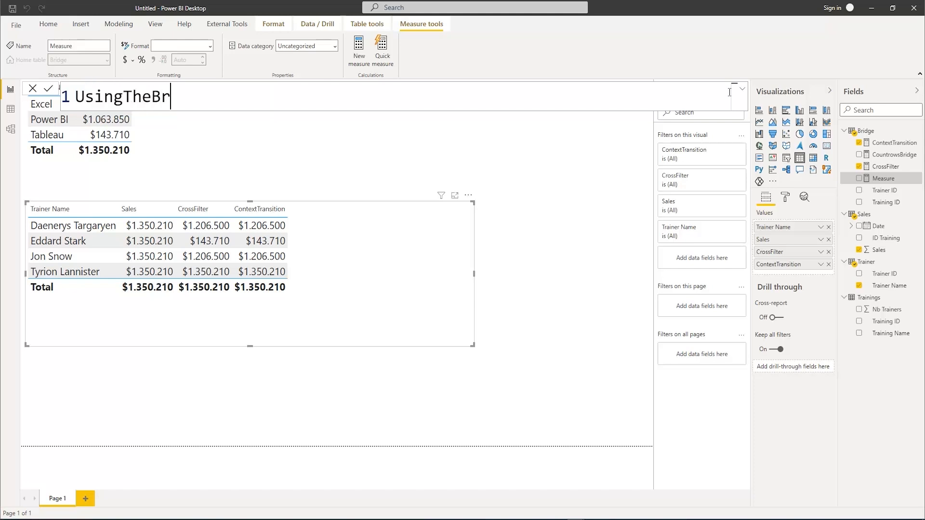
pyautogui.write('idge = Cal')
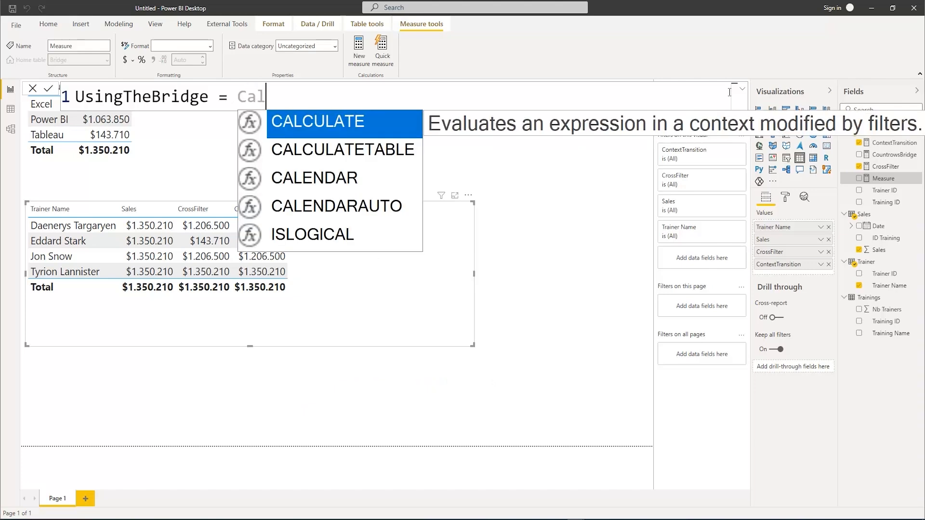
# Define UsingTheBridge with a CALCULATE function that takes SUM(Sales[Sales]) as its expression argument
pyautogui.press('Tab')
pyautogui.write('(')
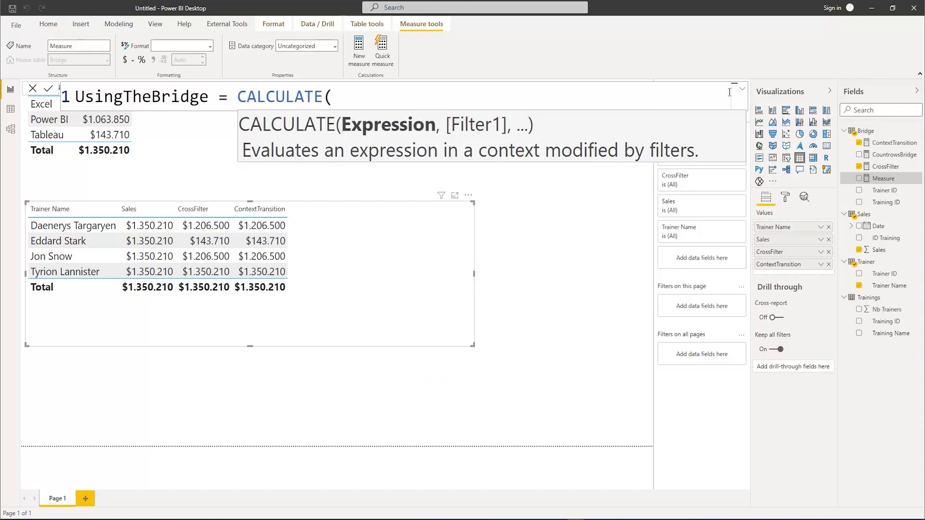
pyautogui.write('sum')
pyautogui.press('Tab')
pyautogui.write('(sa')
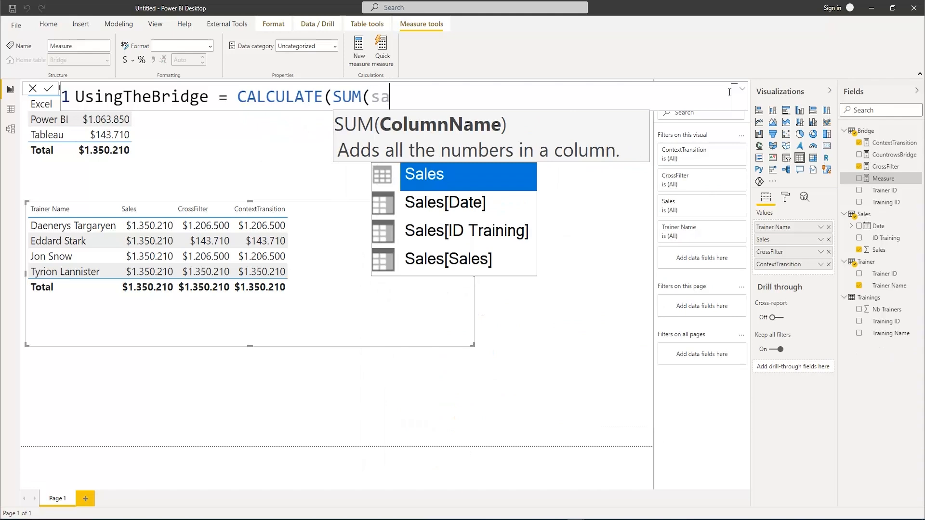
pyautogui.press('Down')
pyautogui.press('Down')
pyautogui.press('Down')
pyautogui.press('Tab')
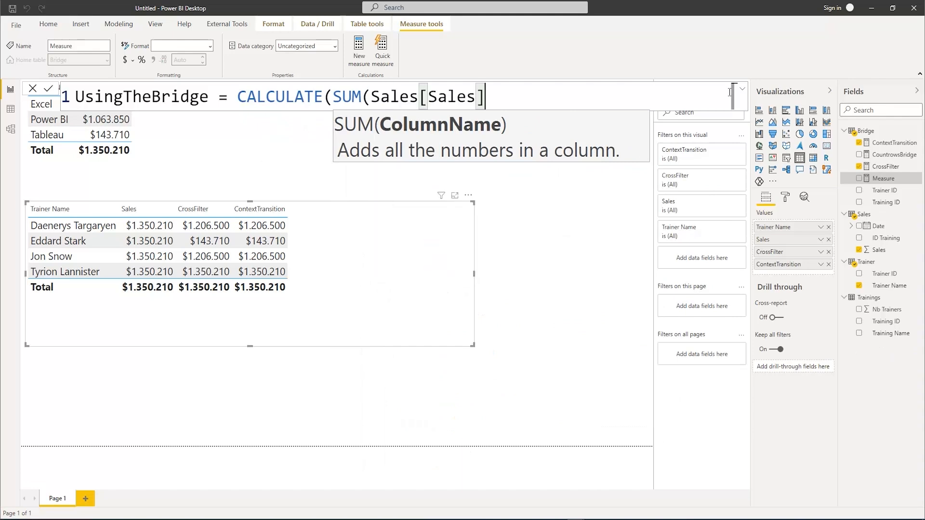
pyautogui.write('),')
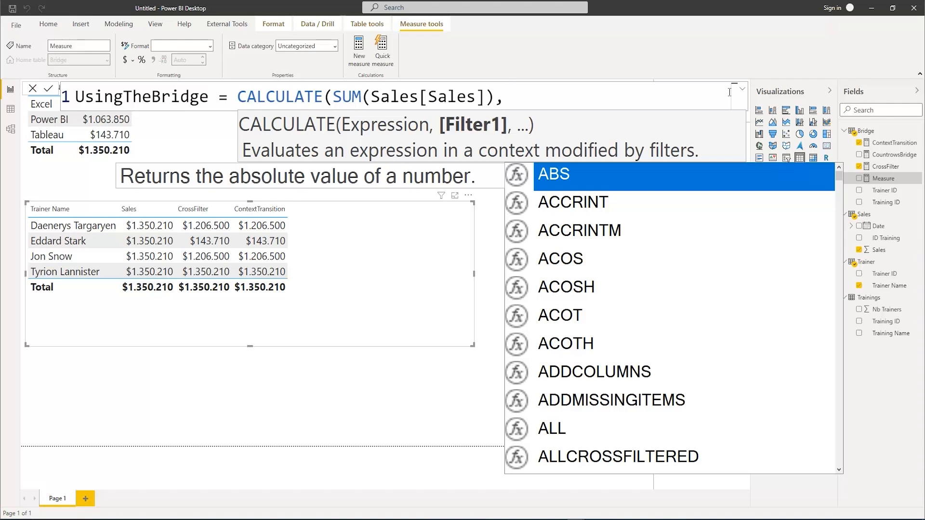
# Use the Bridge table as the filter argument of CALCULATE, close the function and commit the UsingTheBridge measure
pyautogui.write('Bri')
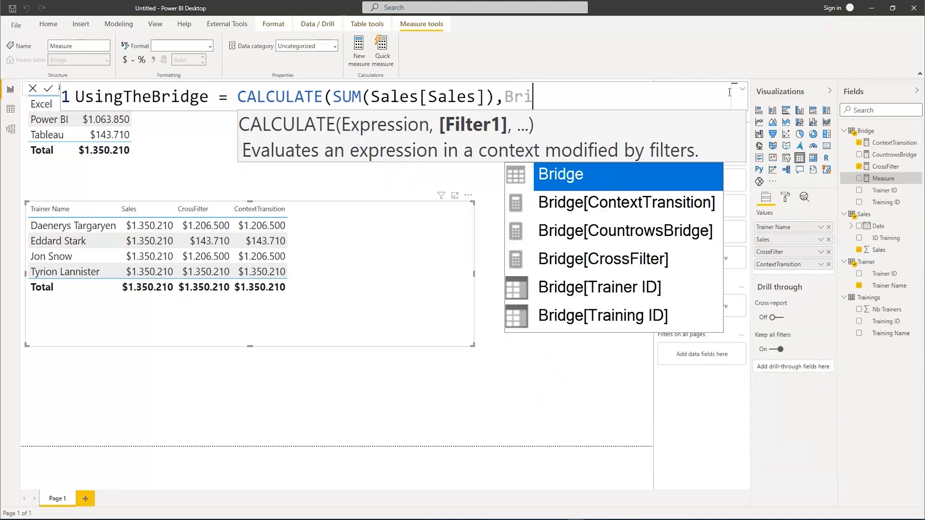
pyautogui.write('dge')
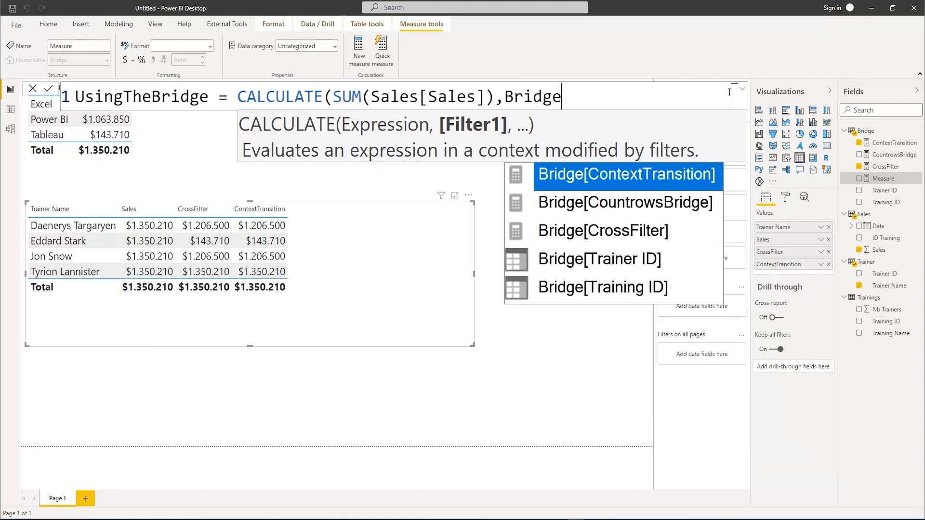
pyautogui.write(')')
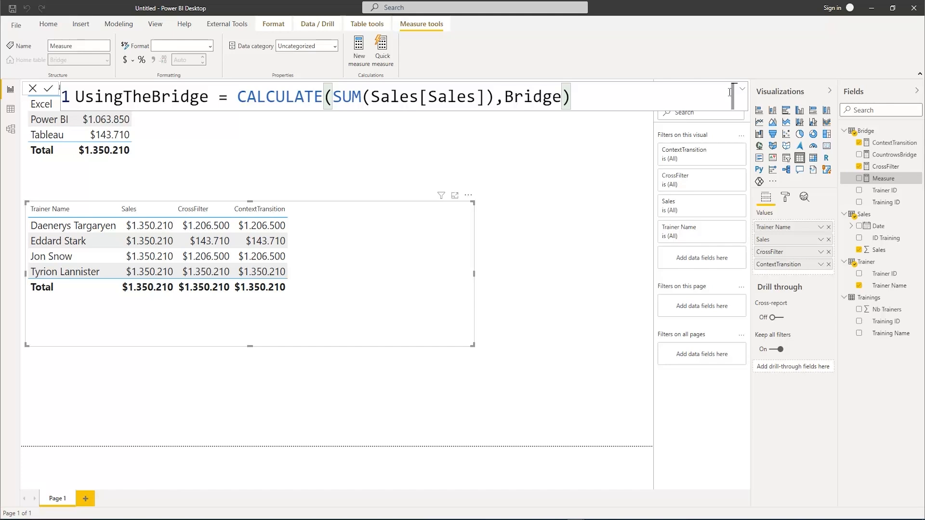
pyautogui.press('Return')
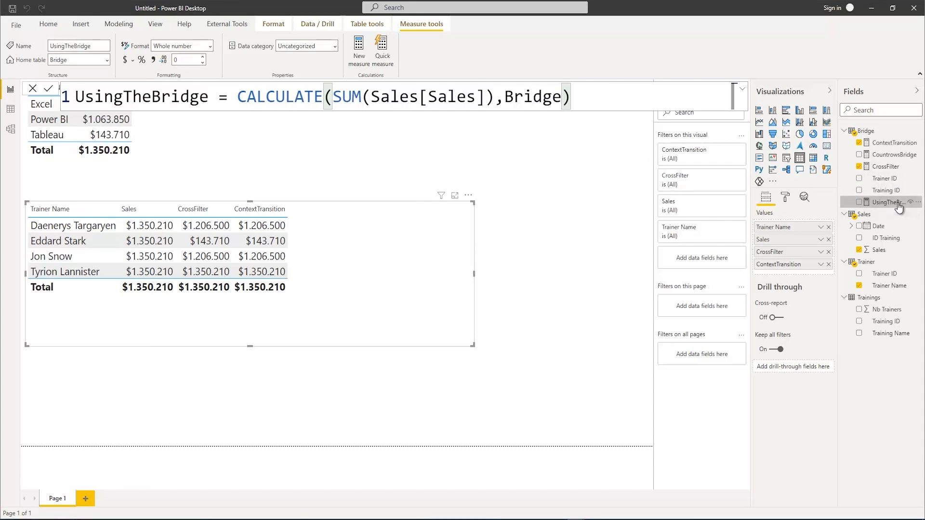
# Format the UsingTheBridge measure as currency and add it to the trainer sales table
pyautogui.click(126, 60)
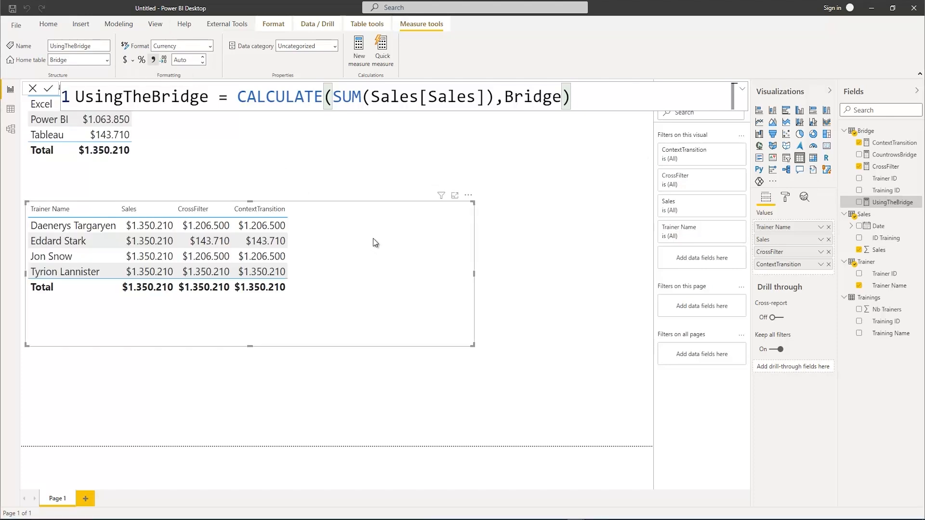
pyautogui.click(860, 203)
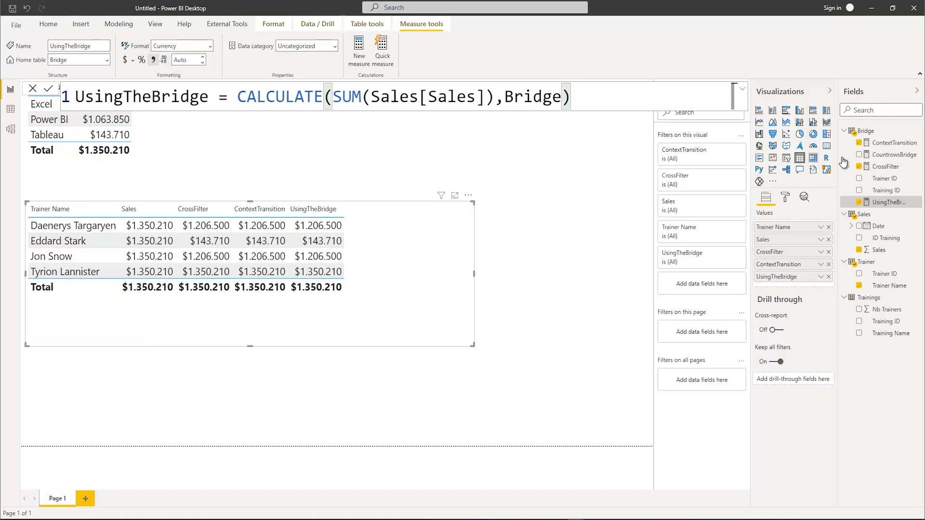
# Review the formulas of the CrossFilter and ContextTransition measures for comparison
pyautogui.click(880, 166)
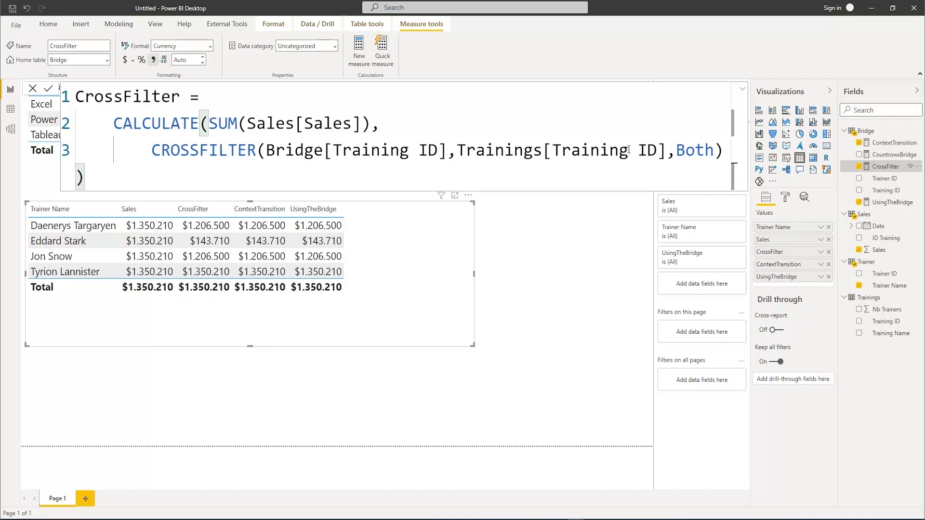
pyautogui.click(888, 143)
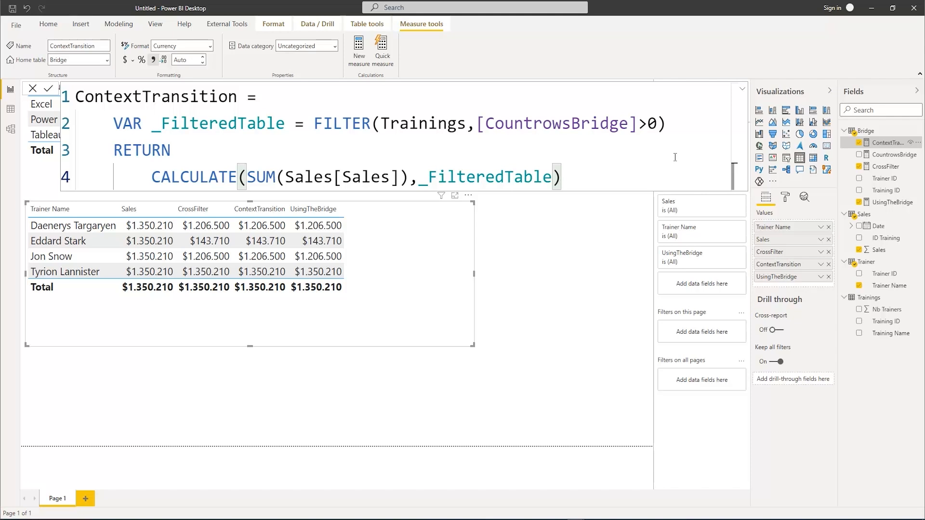
# Review the UsingTheBridge formula and the filter direction of the Bridge–Trainings relationship in the model diagram
pyautogui.click(877, 202)
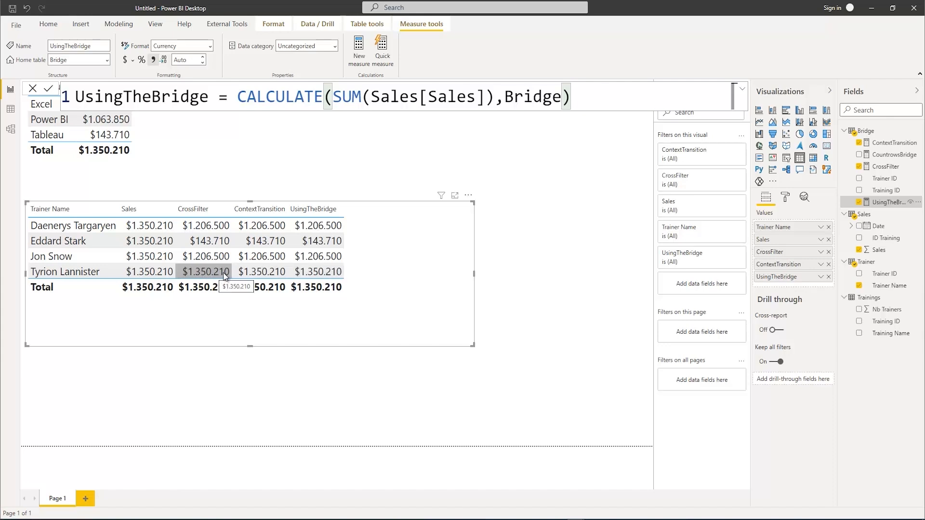
pyautogui.click(10, 128)
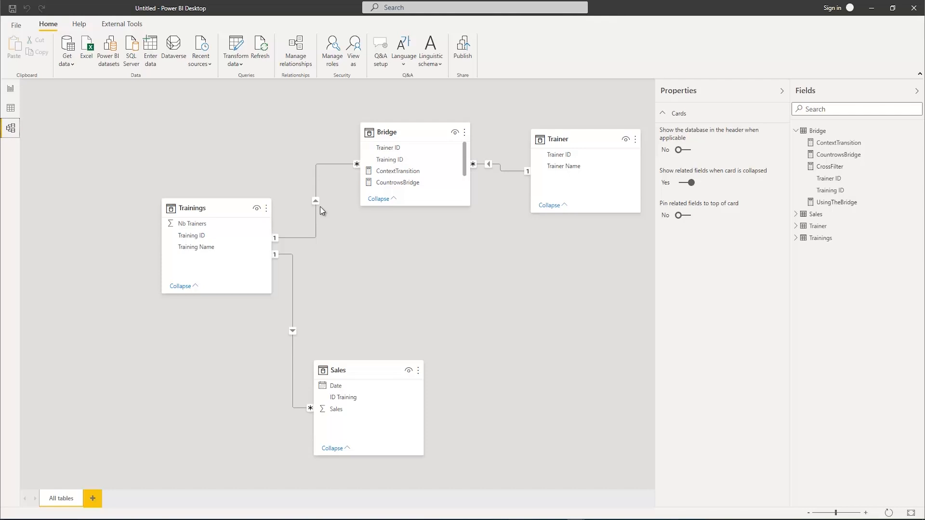
pyautogui.click(10, 91)
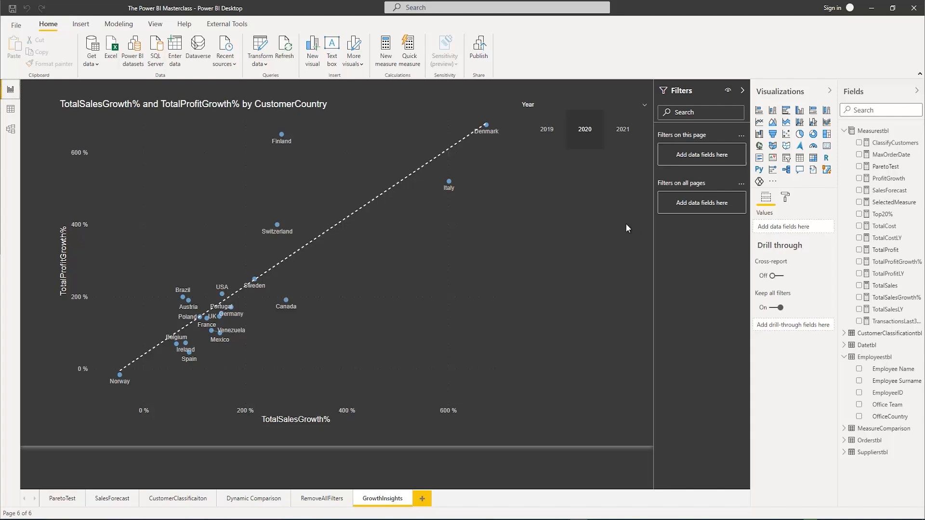
# Examine the Employeestbl data and the options for adding a calculated column to that table
pyautogui.click(11, 109)
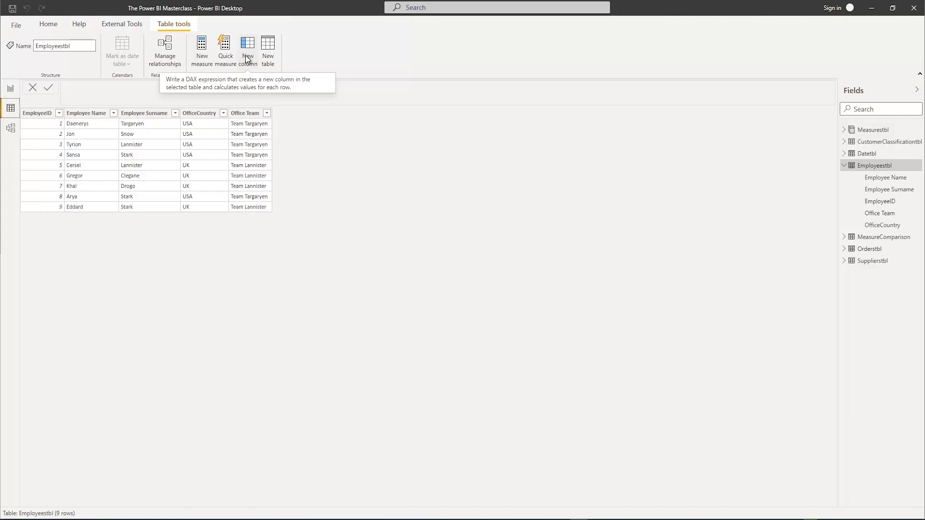
pyautogui.click(10, 89)
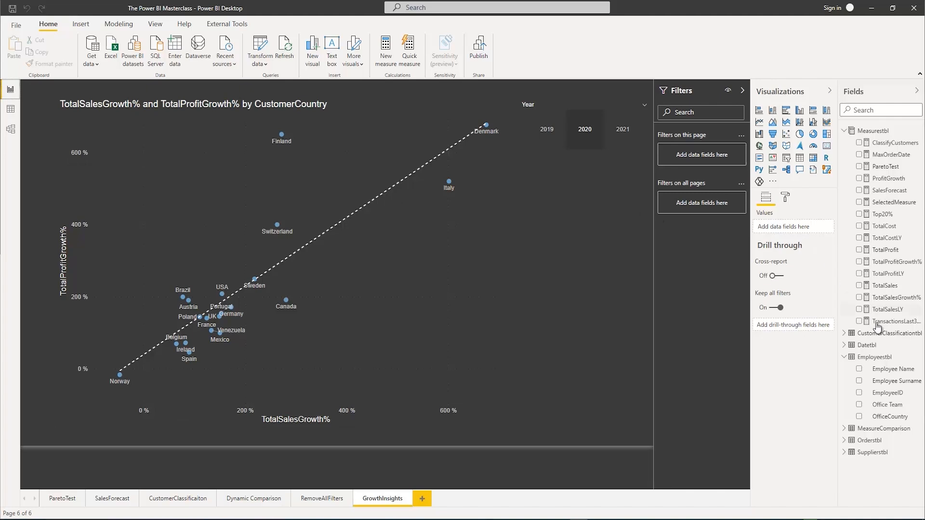
pyautogui.rightClick(874, 357)
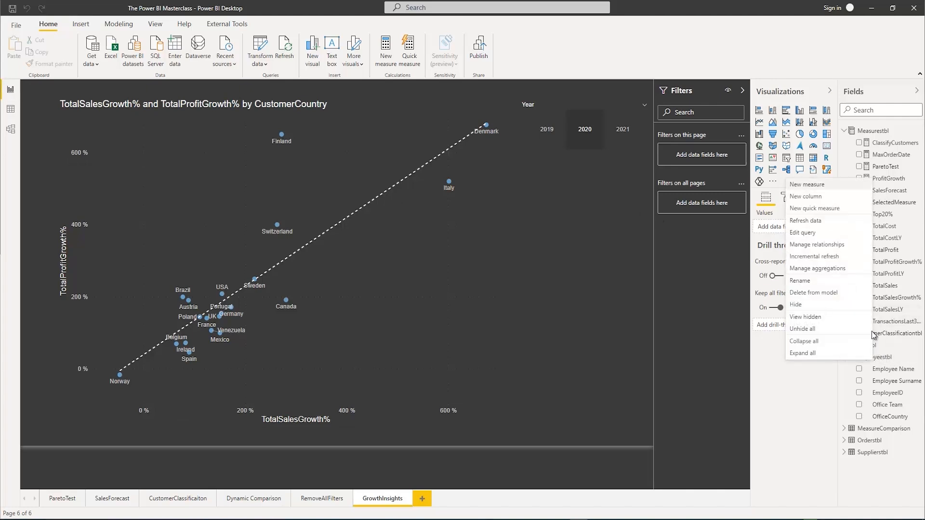
pyautogui.click(888, 359)
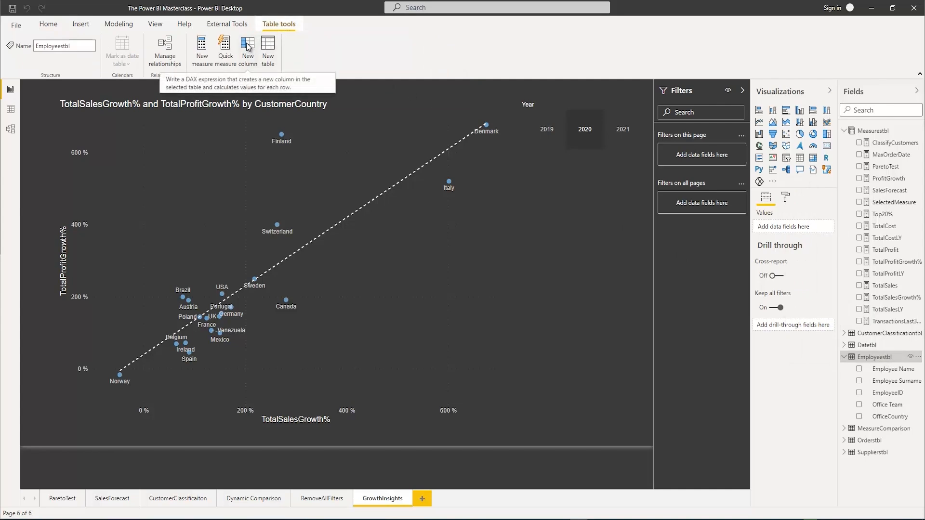
pyautogui.click(10, 109)
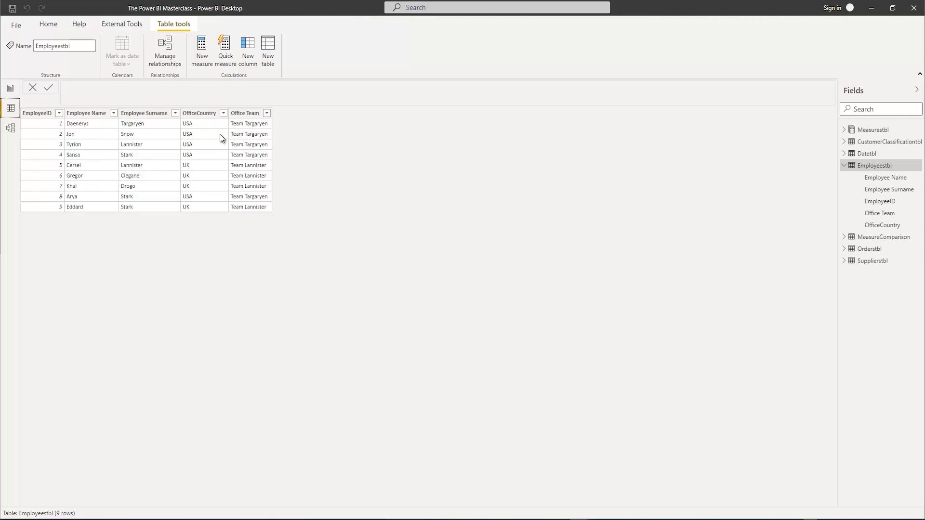
# Add a calculated column to Employeestbl and name it EmployeeRanking
pyautogui.click(249, 44)
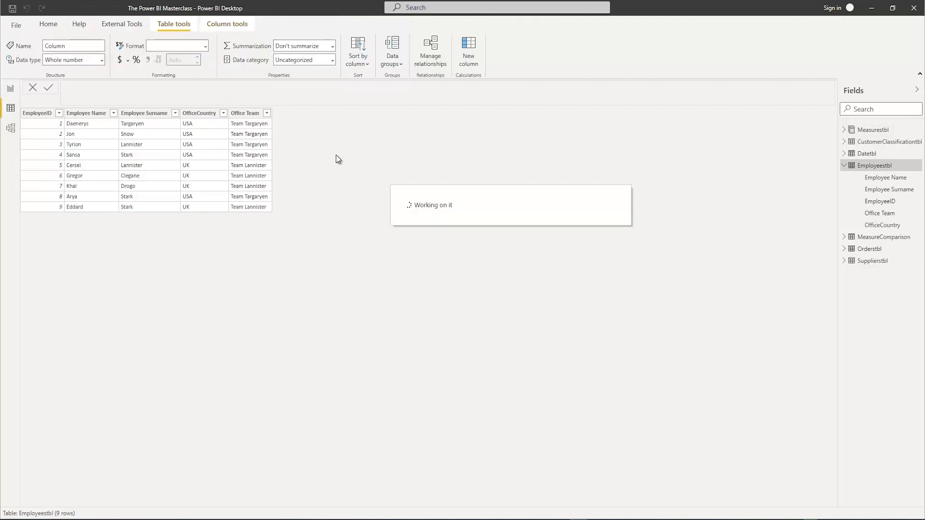
pyautogui.click(828, 88)
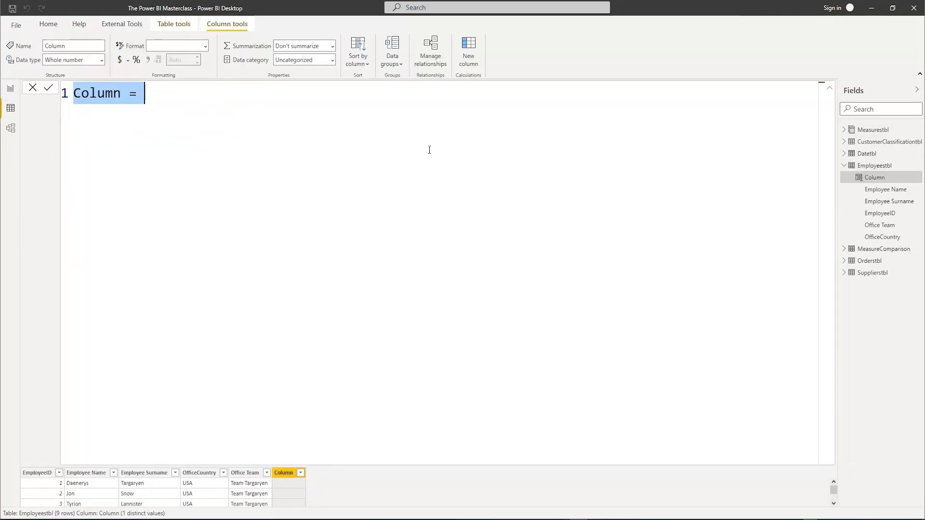
pyautogui.write('Emplo')
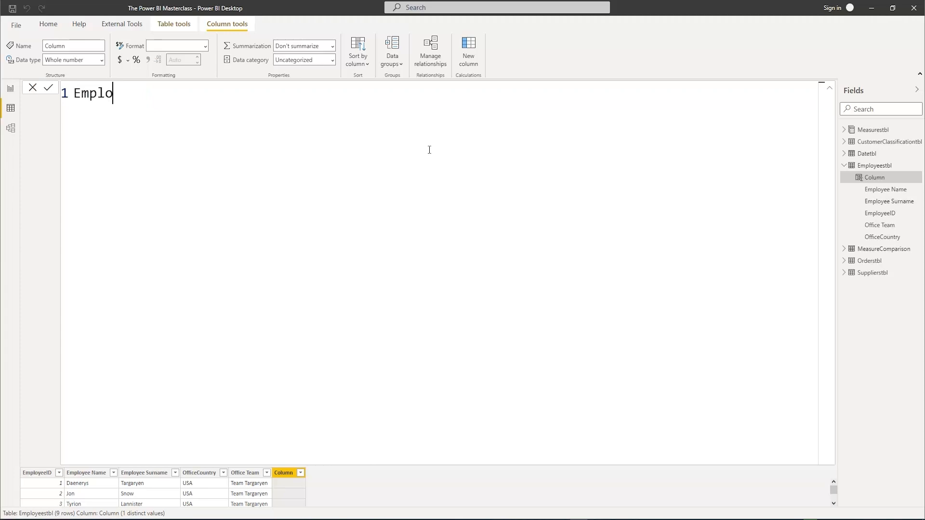
pyautogui.write('yeeRanking =')
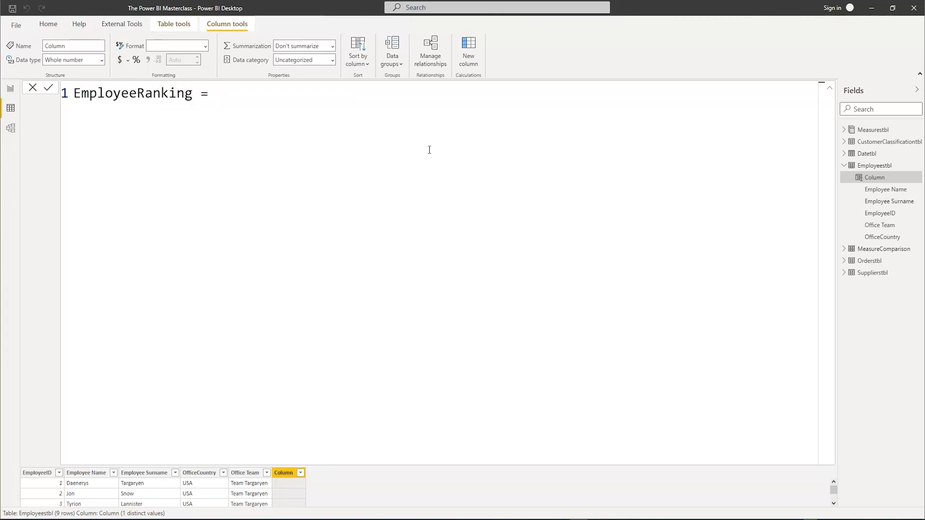
# On an indented second line, call RANKX with ALL(Employeestbl) as its table argument
pyautogui.hotkey('shift', 'Return')
pyautogui.press('Tab')
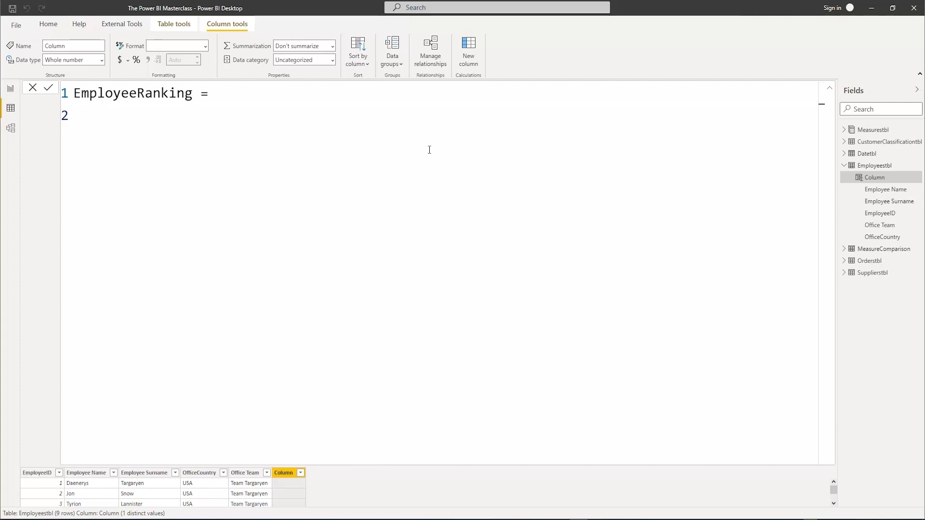
pyautogui.write('Ran')
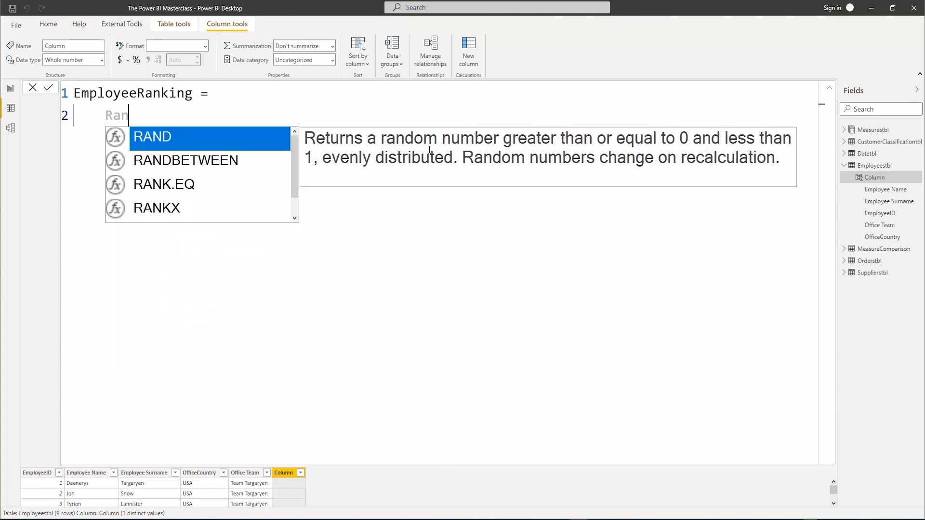
pyautogui.press('Down')
pyautogui.press('Down')
pyautogui.press('Down')
pyautogui.press('Tab')
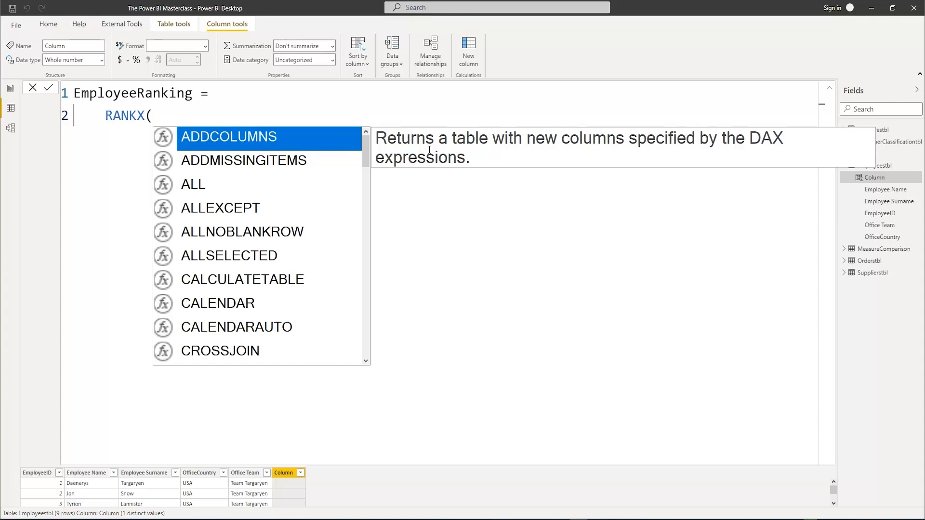
pyautogui.write('A')
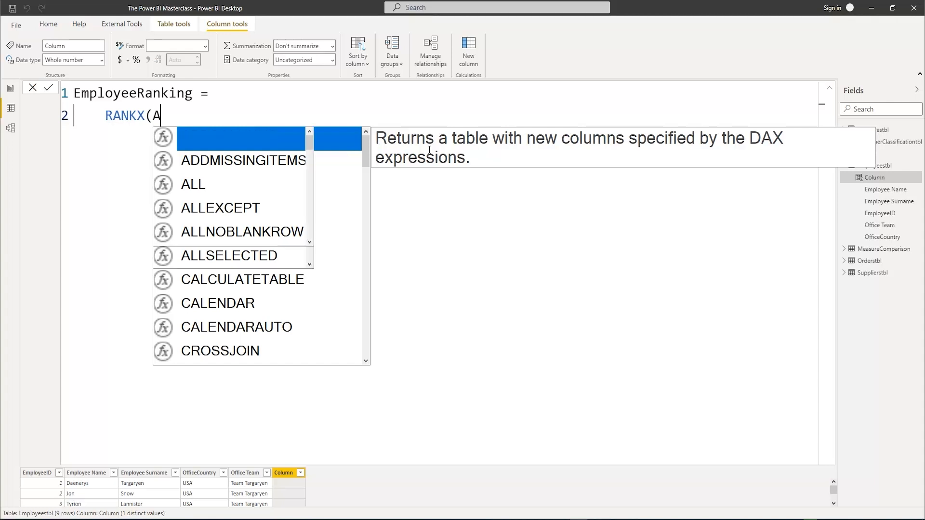
pyautogui.write('LL(')
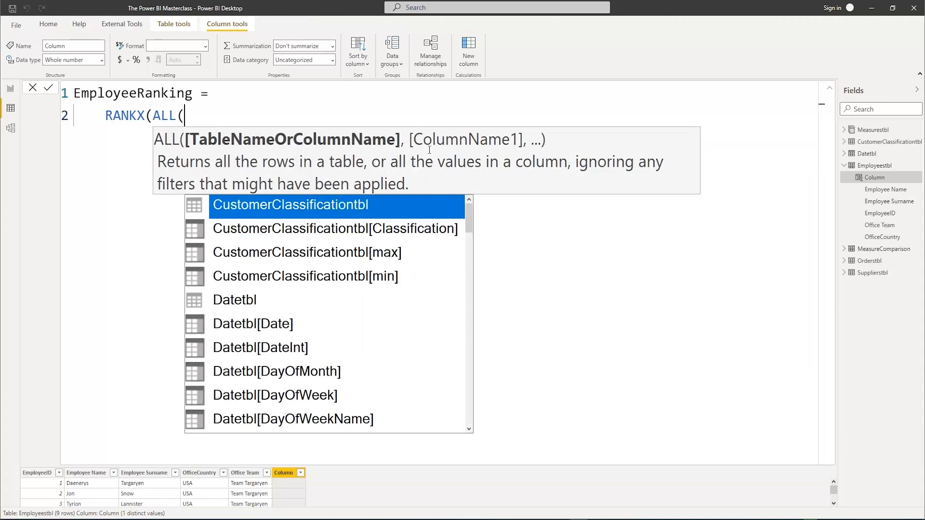
pyautogui.write('E')
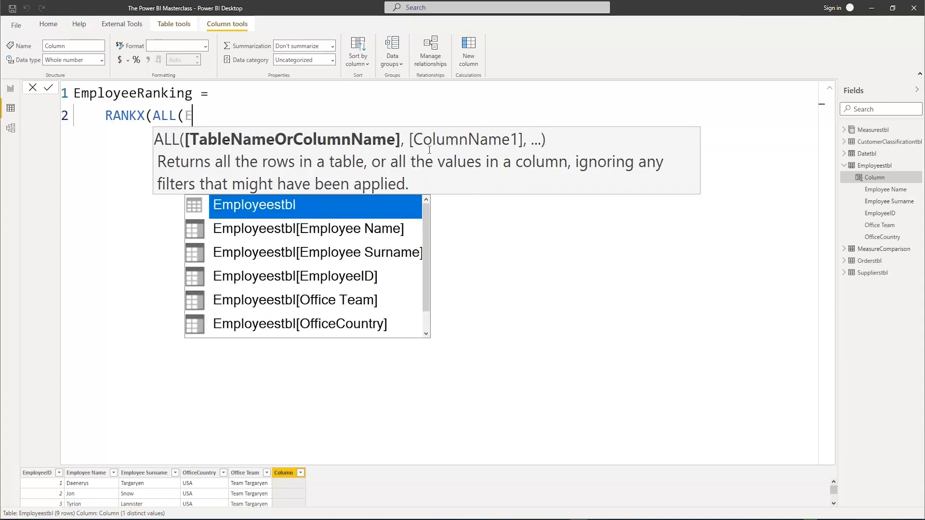
pyautogui.press('Tab')
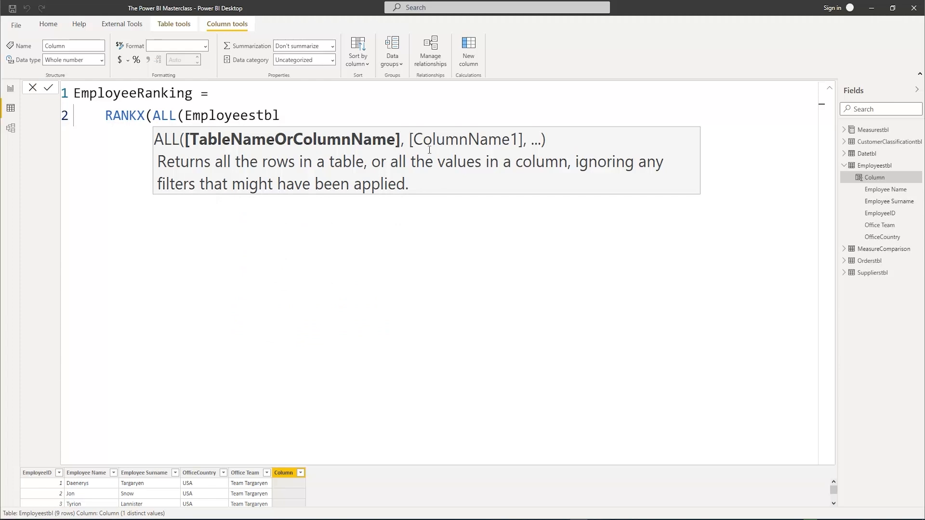
pyautogui.write('),')
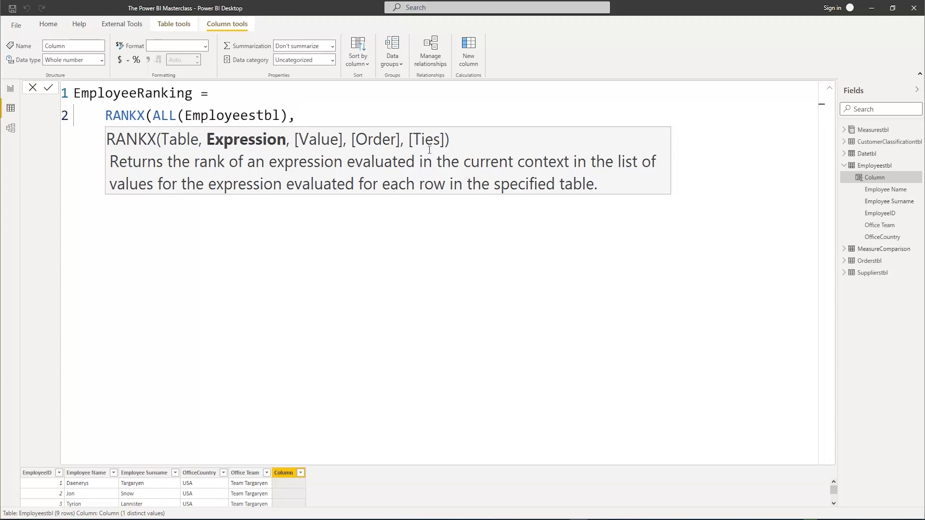
pyautogui.write('[Total')
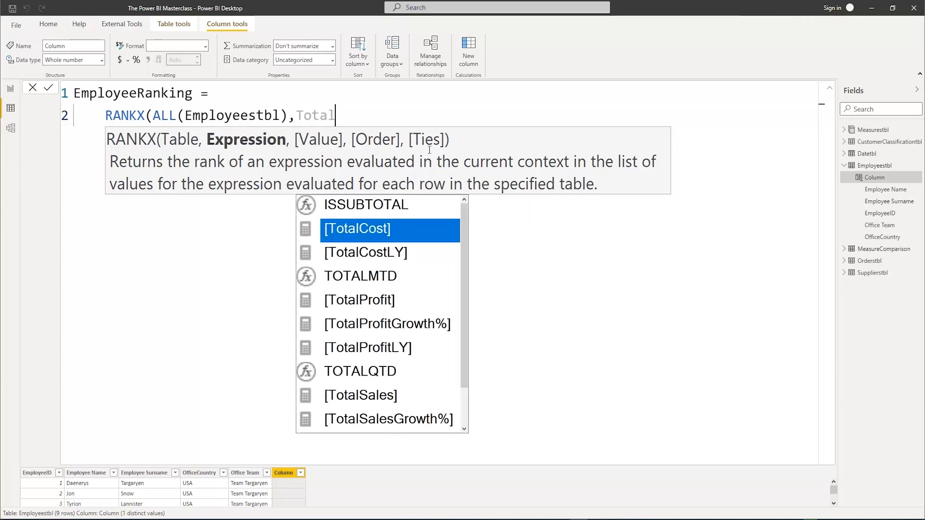
pyautogui.write('S')
# Use the TotalSales measure as the RANKX expression and leave the optional value argument empty
pyautogui.press('Tab')
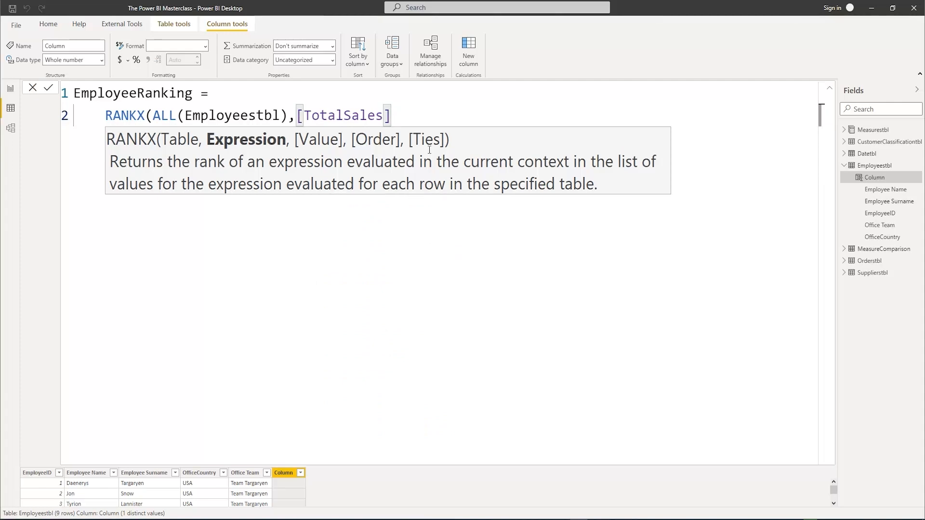
pyautogui.write(',')
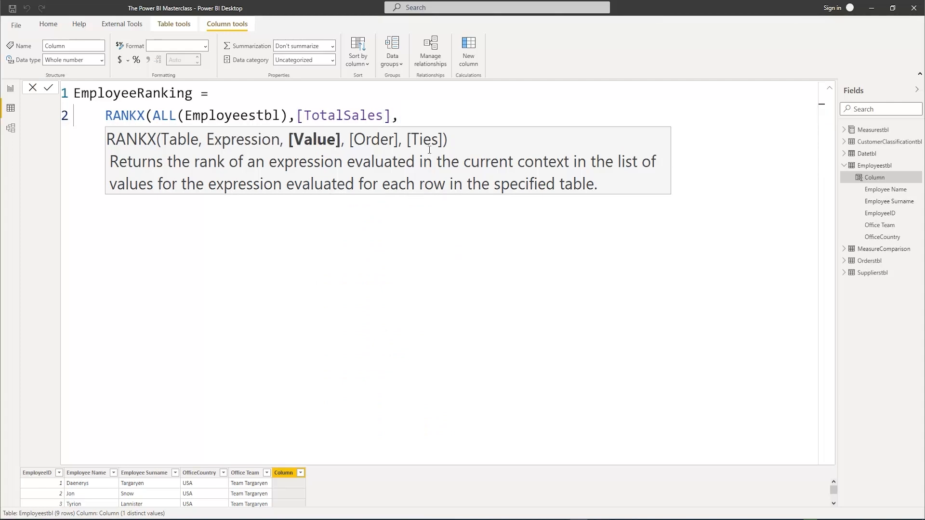
pyautogui.write(',')
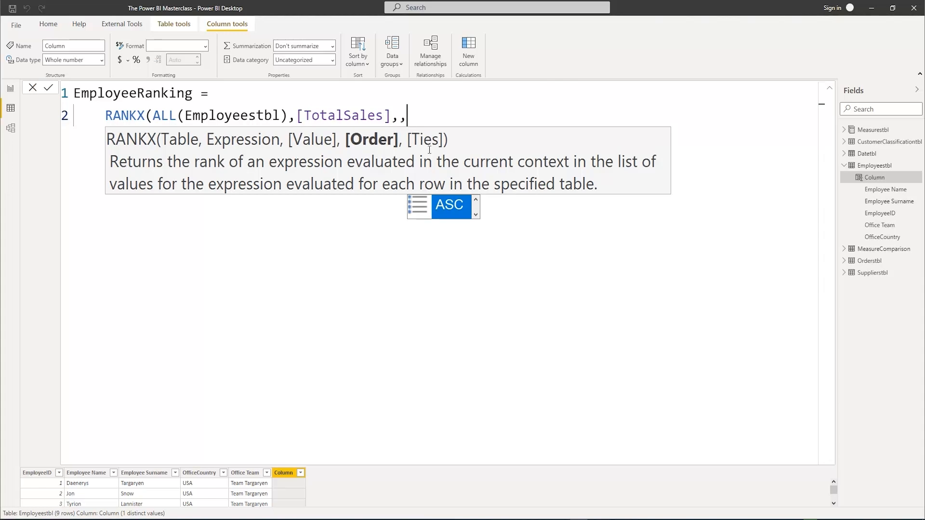
pyautogui.write('Des')
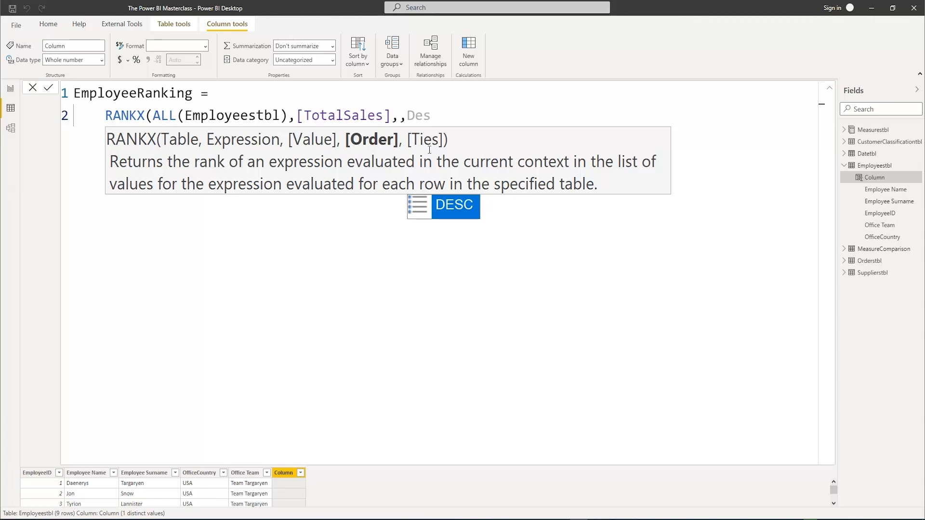
# Set the RANKX order to DESC without a ties argument, close the function and commit the EmployeeRanking column
pyautogui.press('Tab')
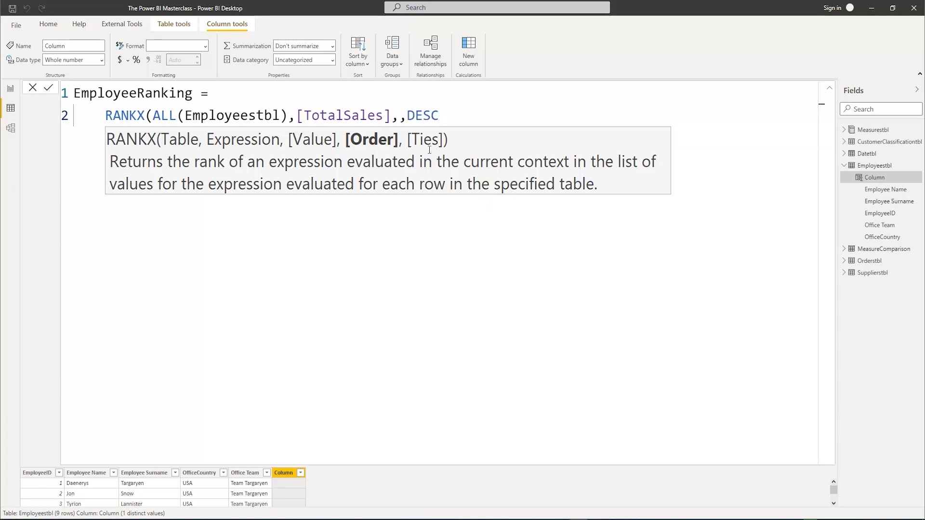
pyautogui.write(',')
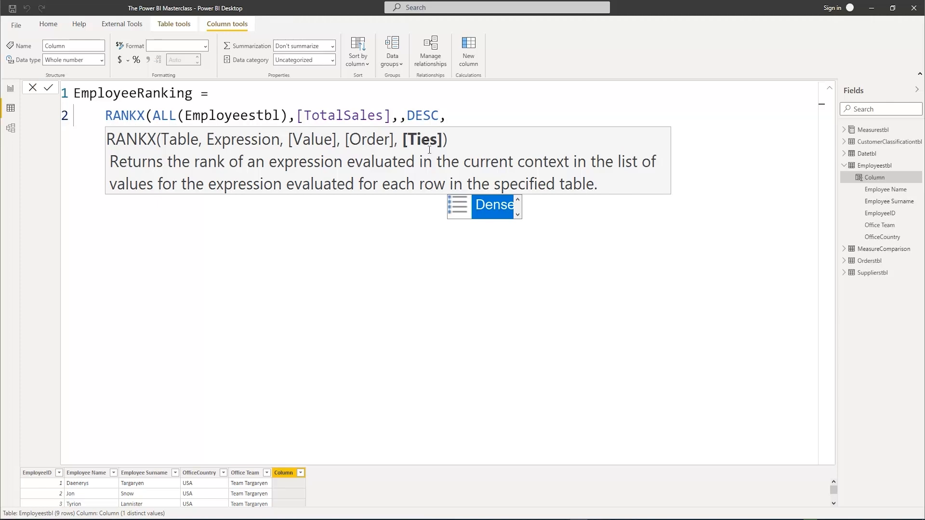
pyautogui.press('BackSpace')
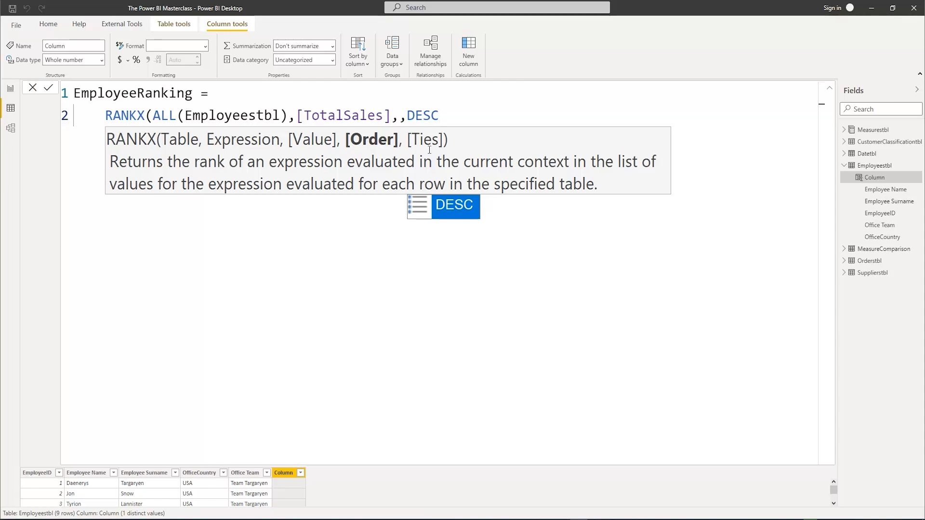
pyautogui.write(')')
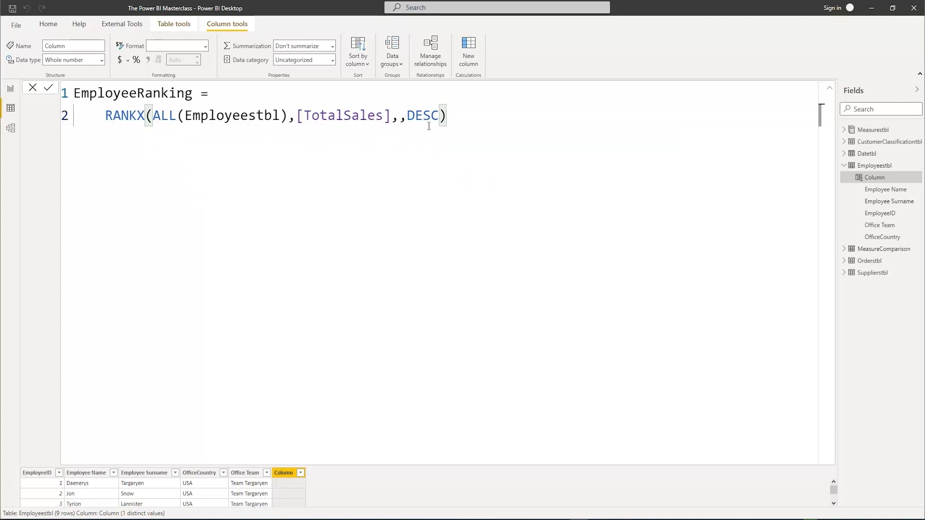
pyautogui.click(829, 89)
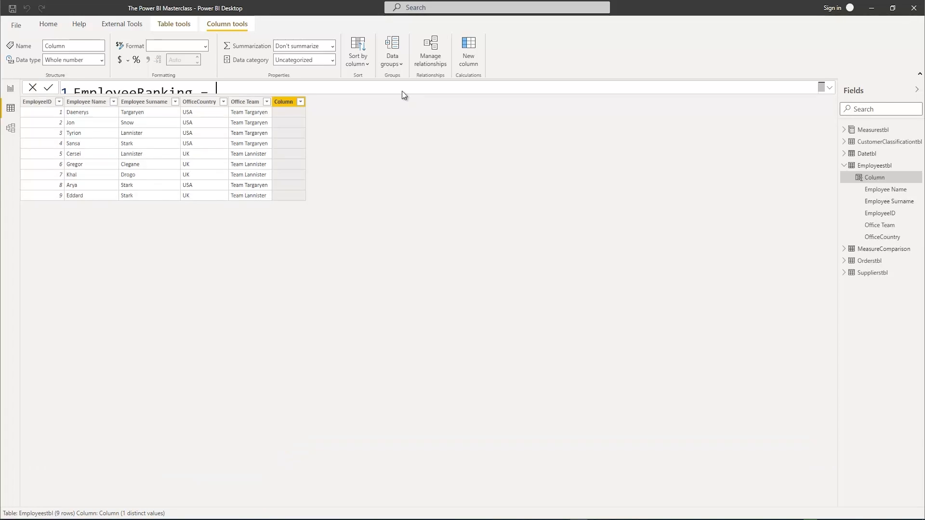
pyautogui.press('Return')
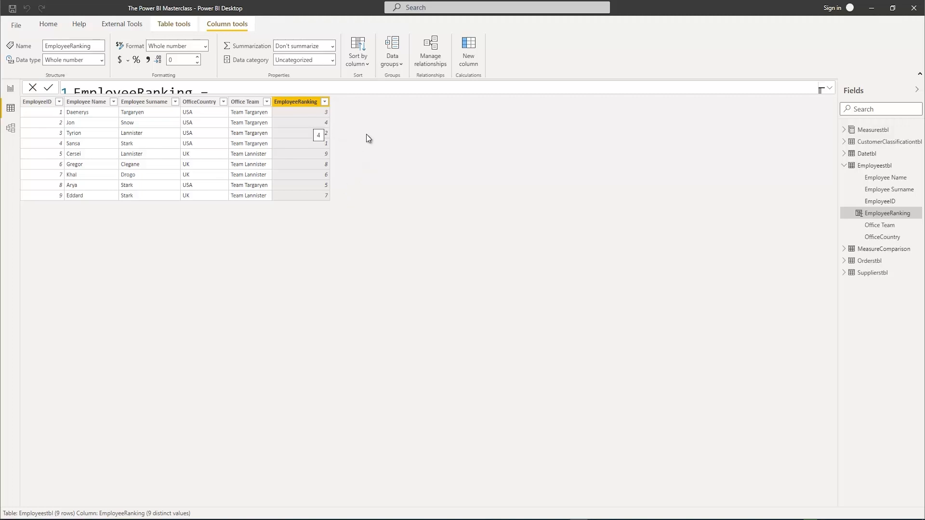
# Add another calculated column to Employeestbl and name it EmployeeClassification in the expanded formula editor
pyautogui.rightClick(885, 213)
pyautogui.click(833, 244)
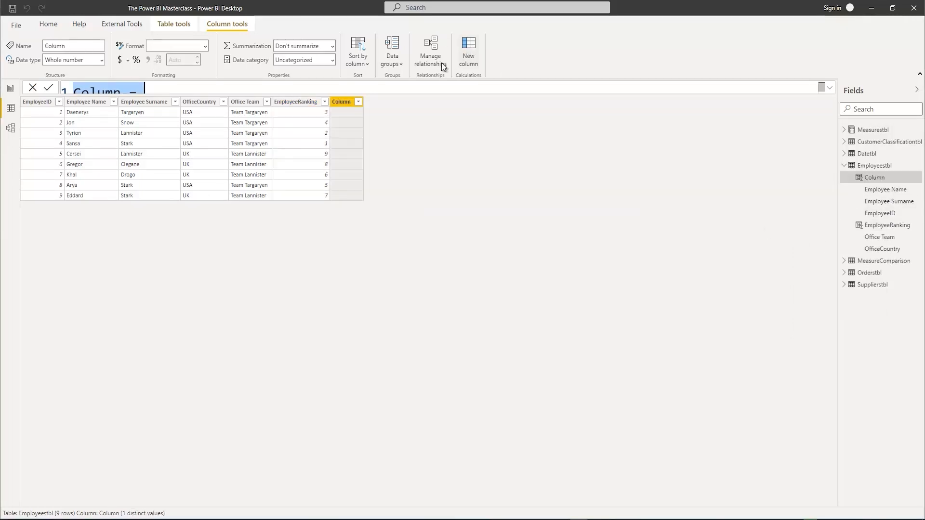
pyautogui.click(830, 89)
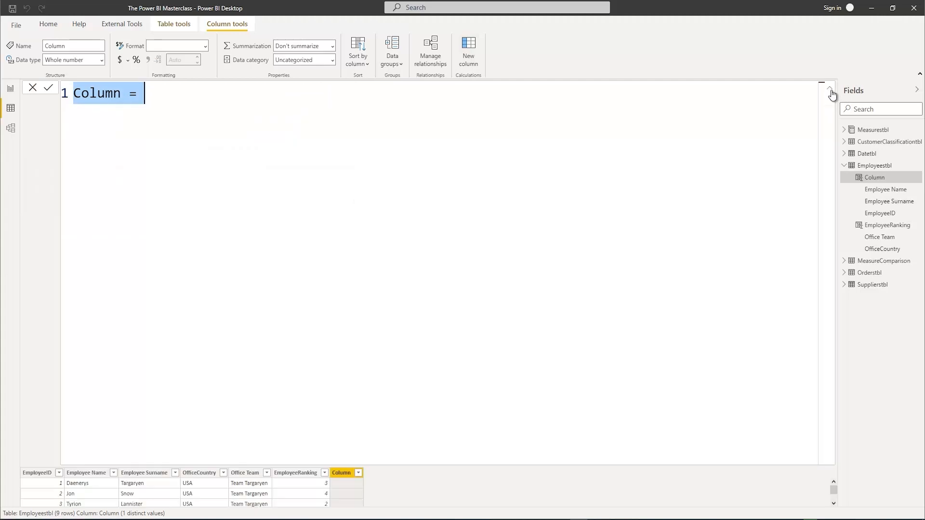
pyautogui.write('E')
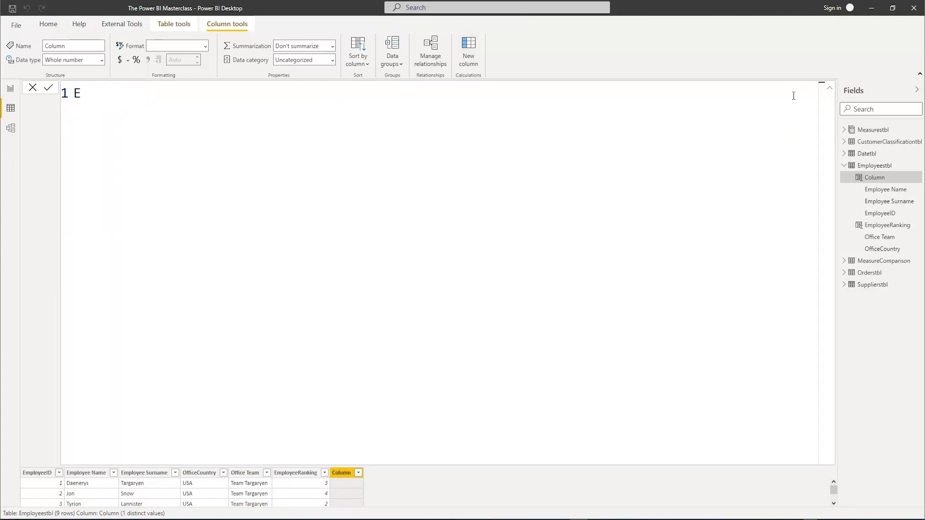
pyautogui.write('mploye')
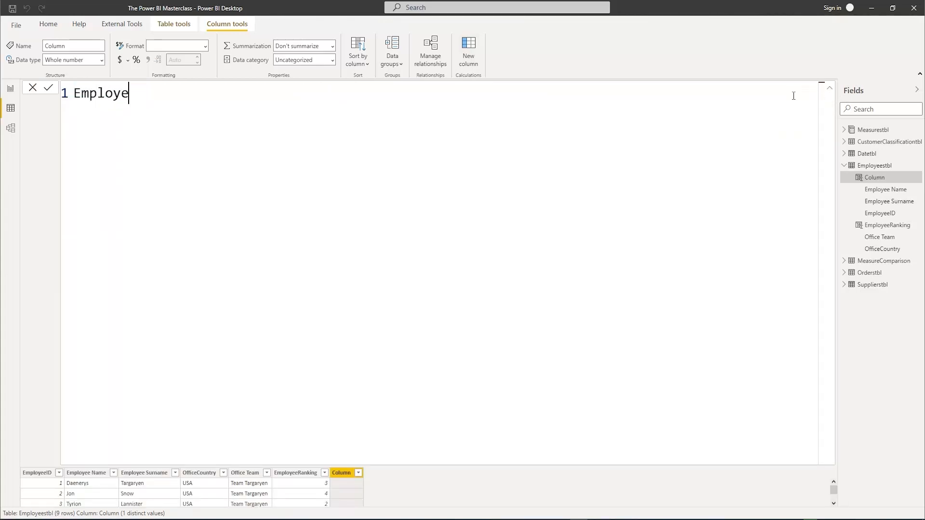
pyautogui.write('eCla')
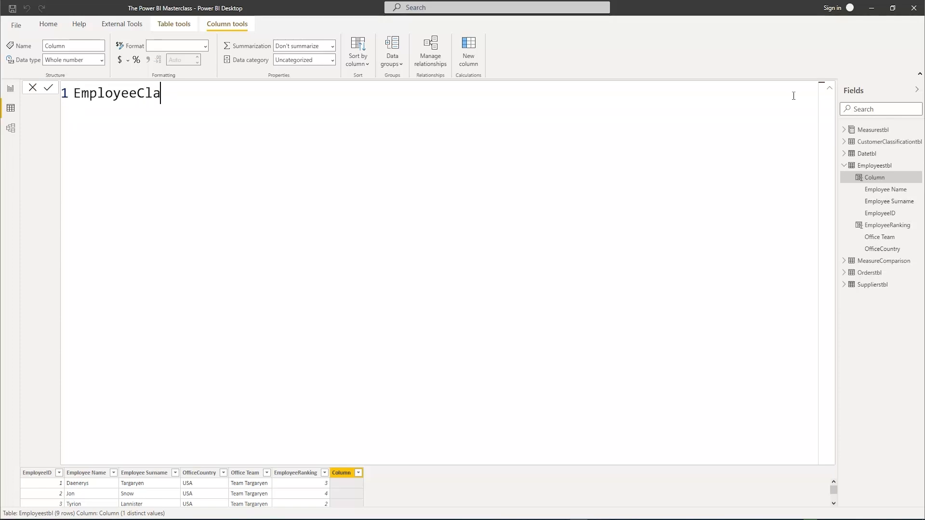
pyautogui.write('ssifcation')
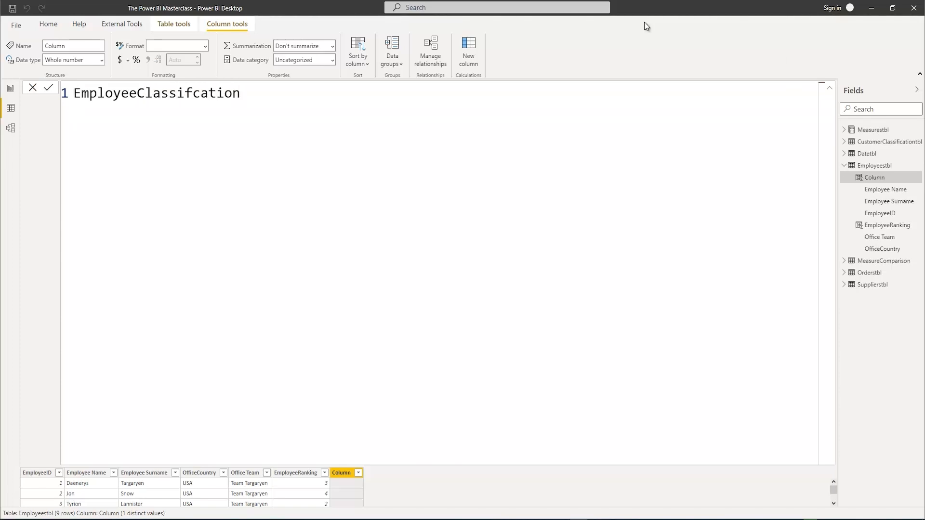
pyautogui.click(193, 93)
pyautogui.write('i')
pyautogui.click(278, 98)
pyautogui.write('=')
# On an indented second line, call SWITCH with TRUE() as its expression argument
pyautogui.hotkey('shift', 'Return')
pyautogui.press('Tab')
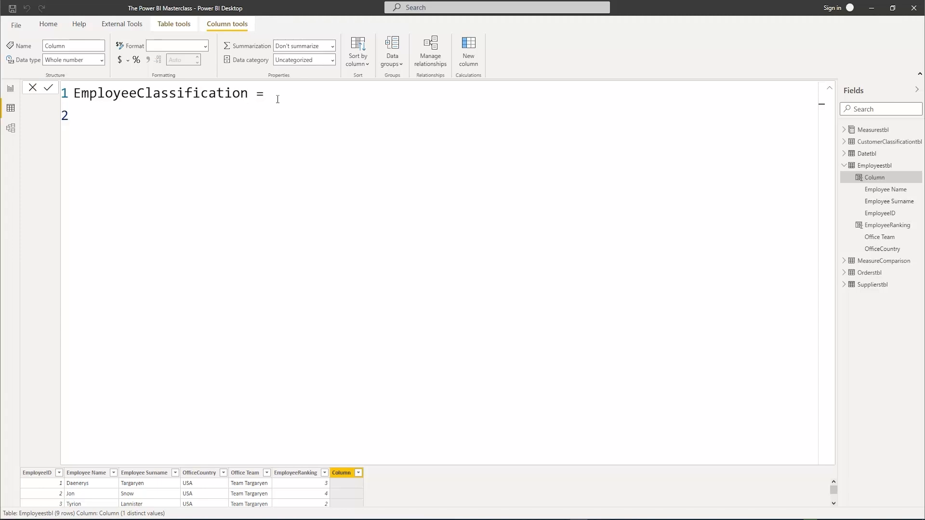
pyautogui.write('Swi')
pyautogui.press('Tab')
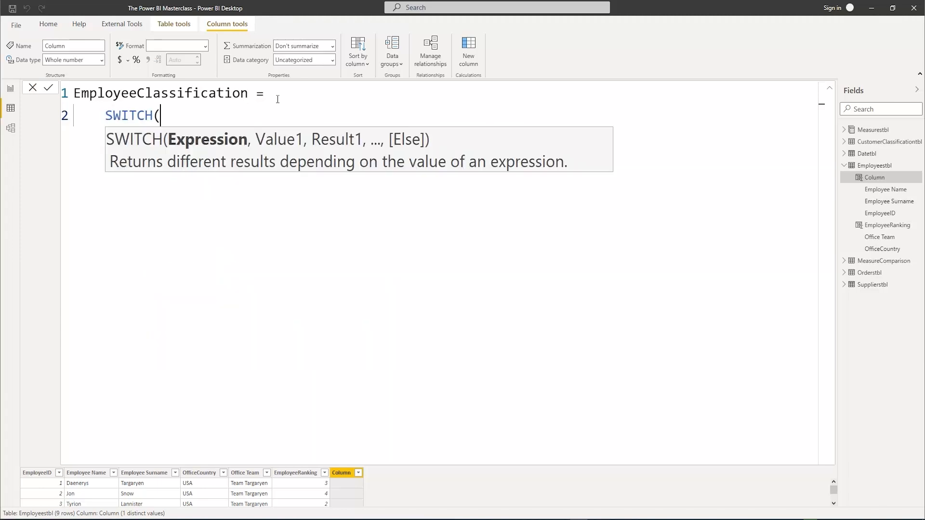
pyautogui.write('Tu')
pyautogui.press('BackSpace')
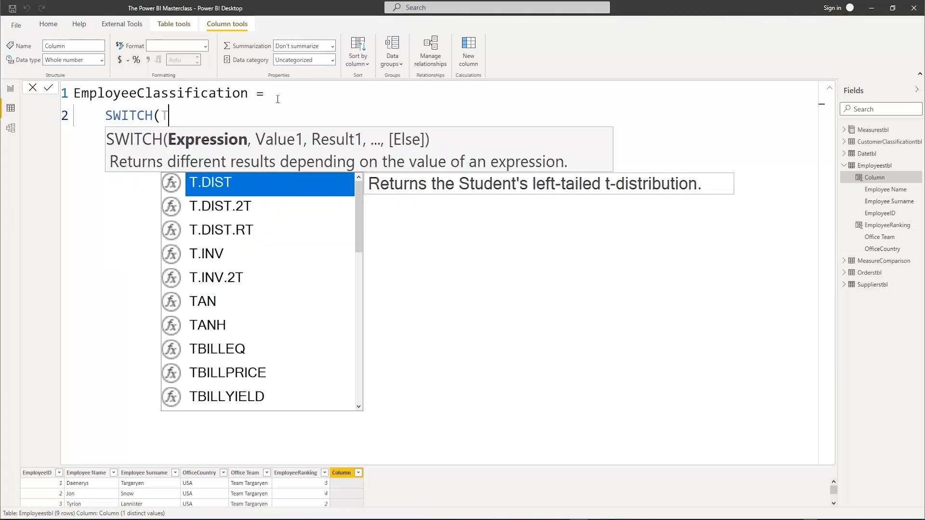
pyautogui.write('rue')
pyautogui.press('Tab')
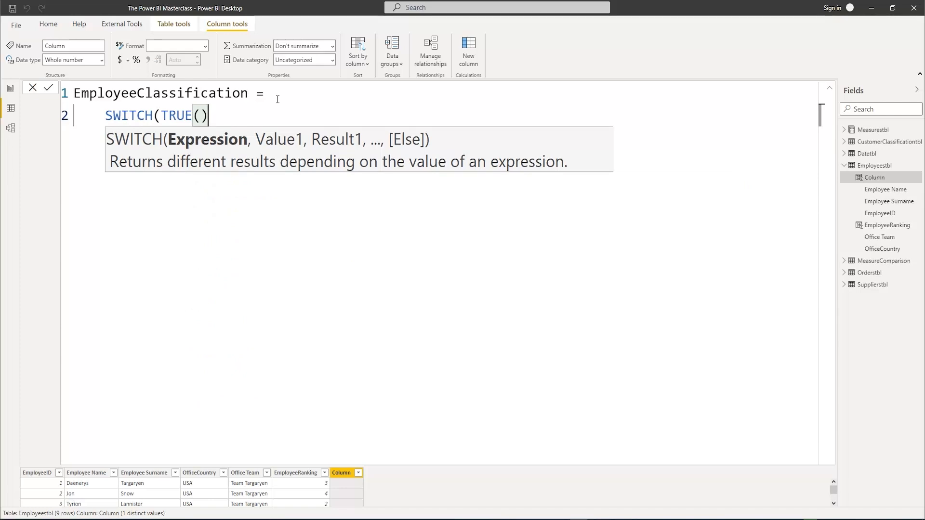
pyautogui.write(',')
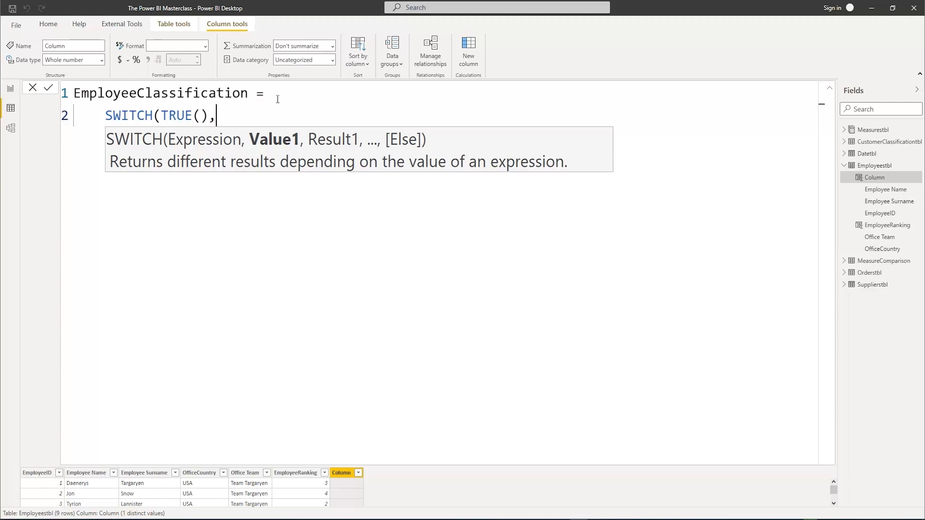
# On a new line, insert Employeestbl[EmployeeRanking] as the start of the first SWITCH condition
pyautogui.hotkey('shift', 'Return')
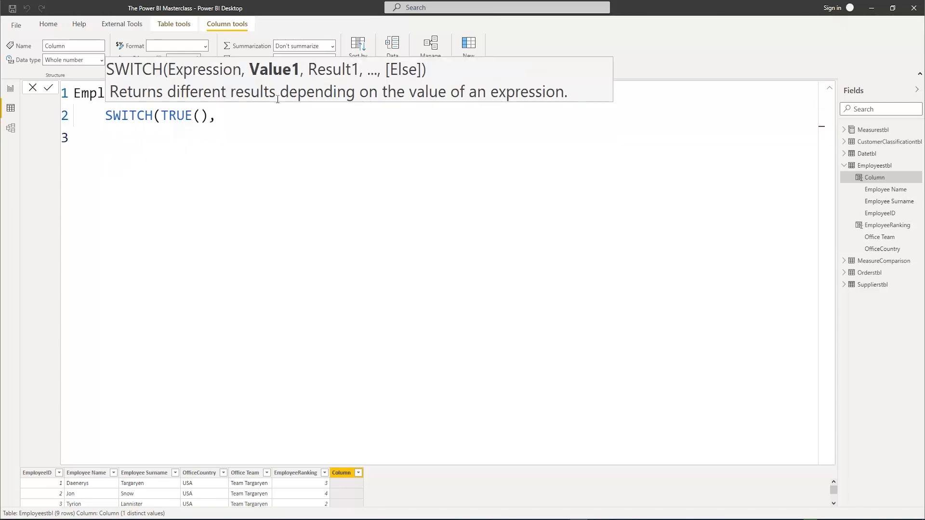
pyautogui.write('E')
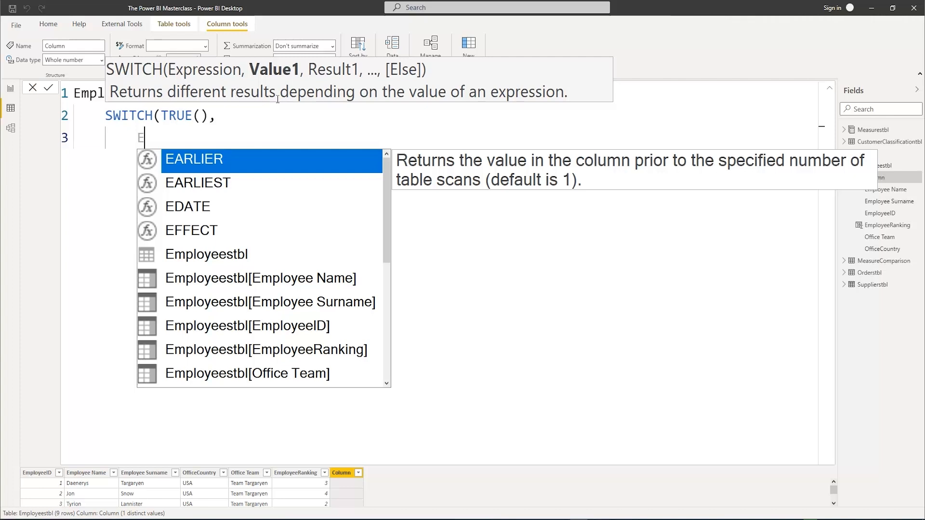
pyautogui.press('Down')
pyautogui.press('Down')
pyautogui.press('Down')
pyautogui.press('Down')
pyautogui.press('Down')
pyautogui.press('Down')
pyautogui.press('Down')
pyautogui.press('Down')
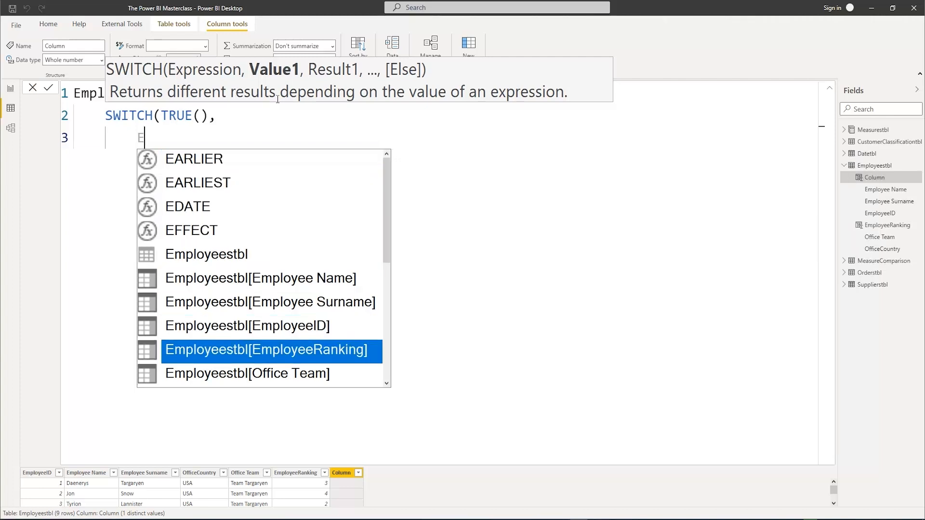
pyautogui.press('Tab')
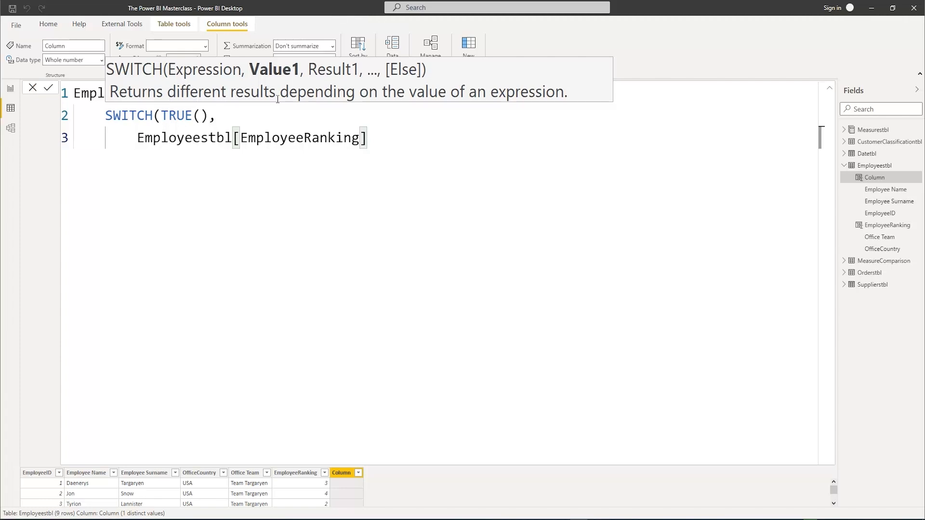
# Complete the first condition as <=3 with the result "Top", ending the line with a comma
pyautogui.write('<')
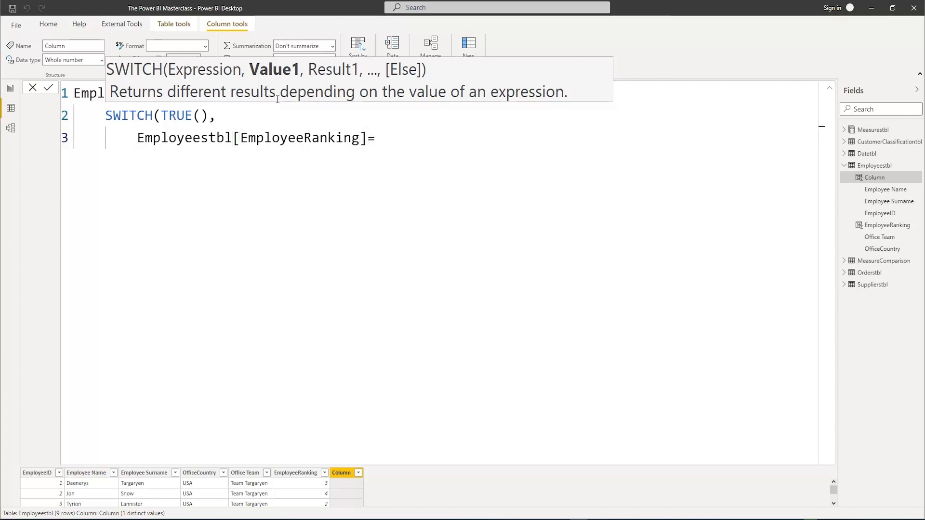
pyautogui.write('=')
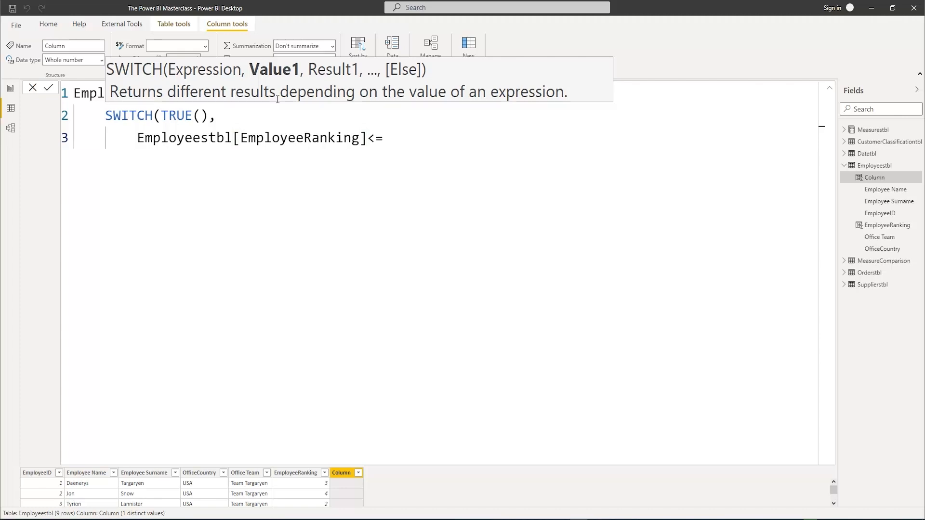
pyautogui.write('3,"T')
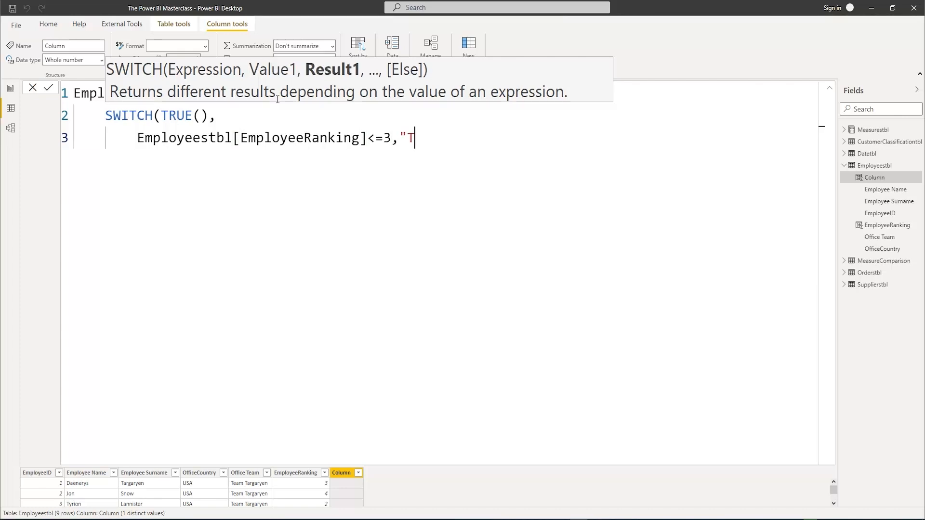
pyautogui.write('op"')
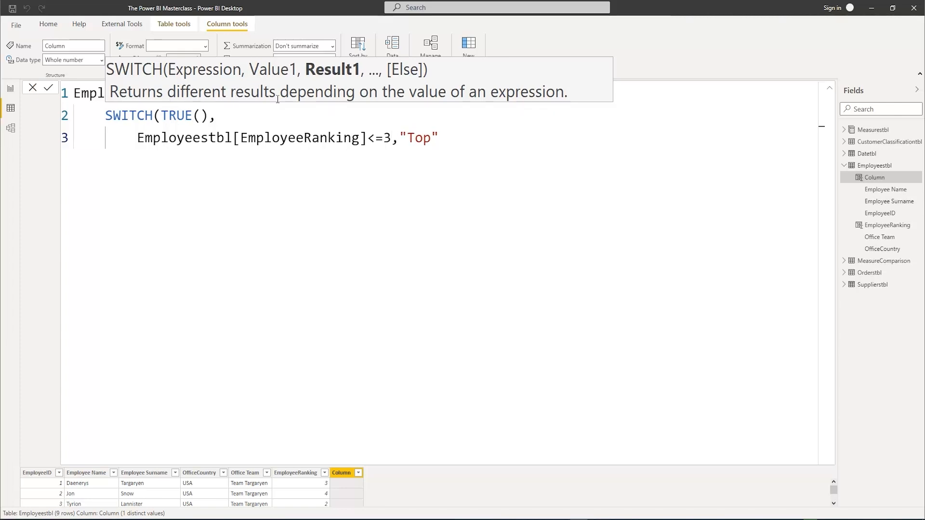
pyautogui.hotkey('shift', 'Return')
pyautogui.write('E')
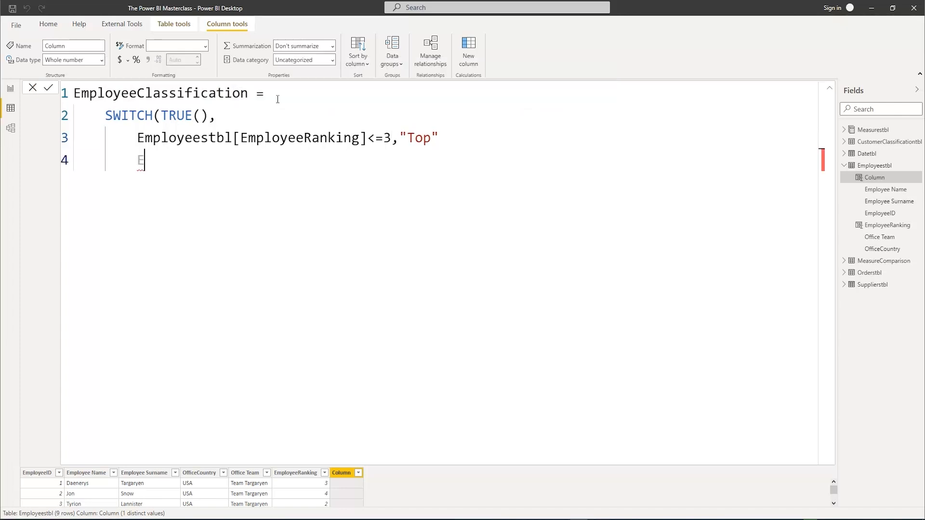
pyautogui.press('BackSpace')
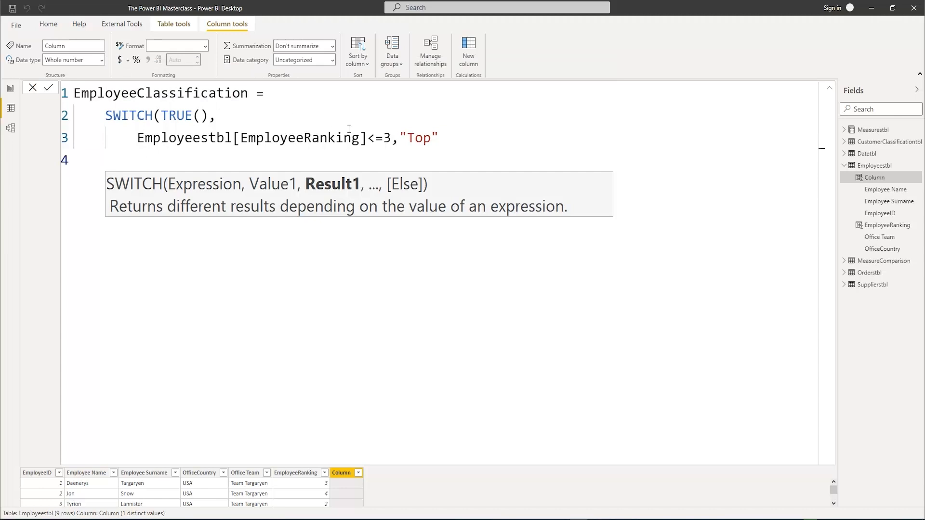
pyautogui.press('Up')
pyautogui.press('End')
pyautogui.write(',')
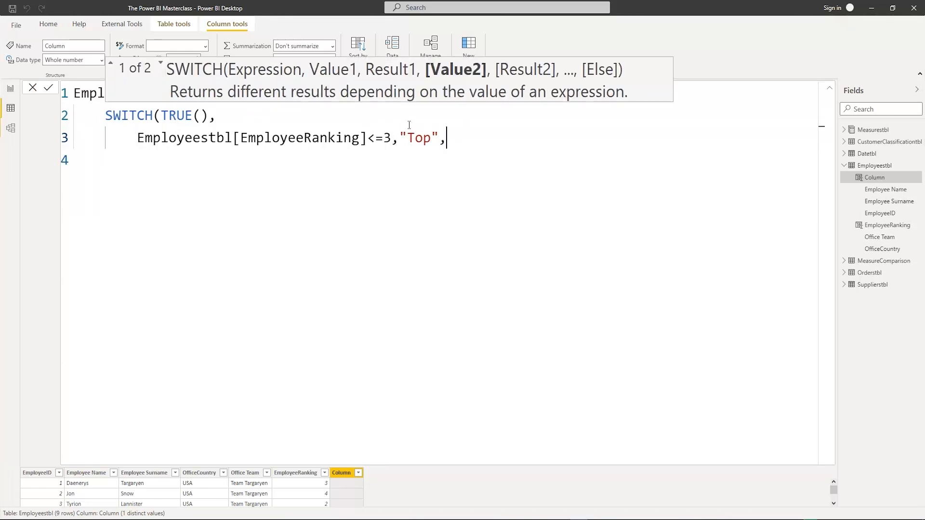
# Add a second SWITCH condition, Employeestbl[EmployeeRanking]<=6, with the result "Average", followed by a comma and a new line
pyautogui.hotkey('shift', 'Return')
pyautogui.write('Emp')
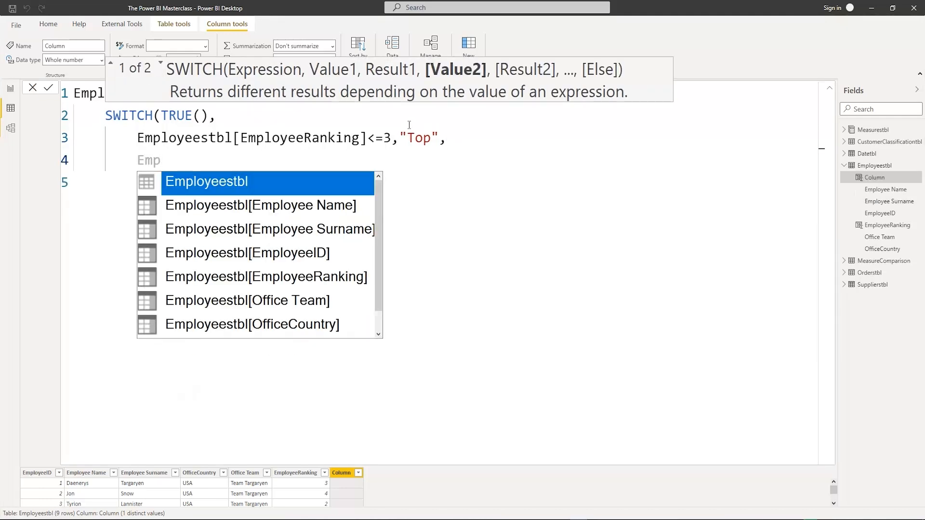
pyautogui.press('Down')
pyautogui.press('Down')
pyautogui.press('Down')
pyautogui.press('Down')
pyautogui.press('Tab')
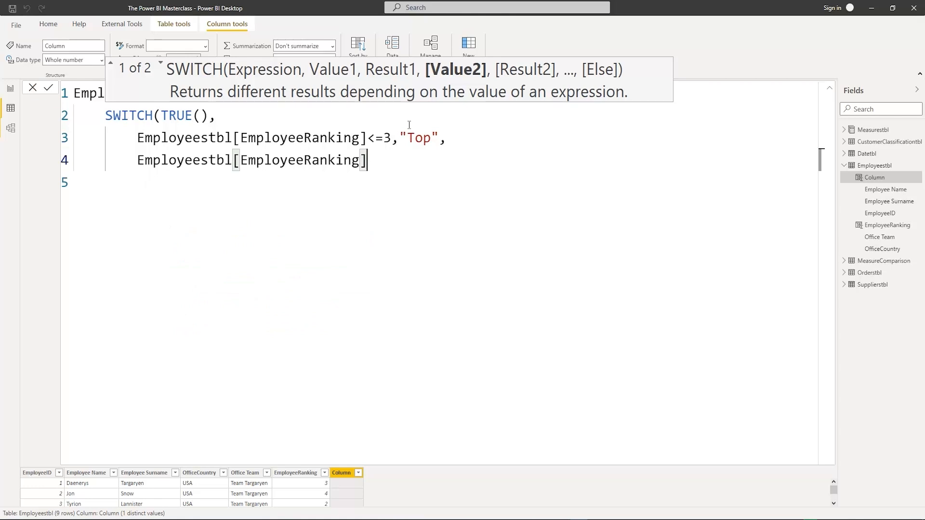
pyautogui.write('<=6')
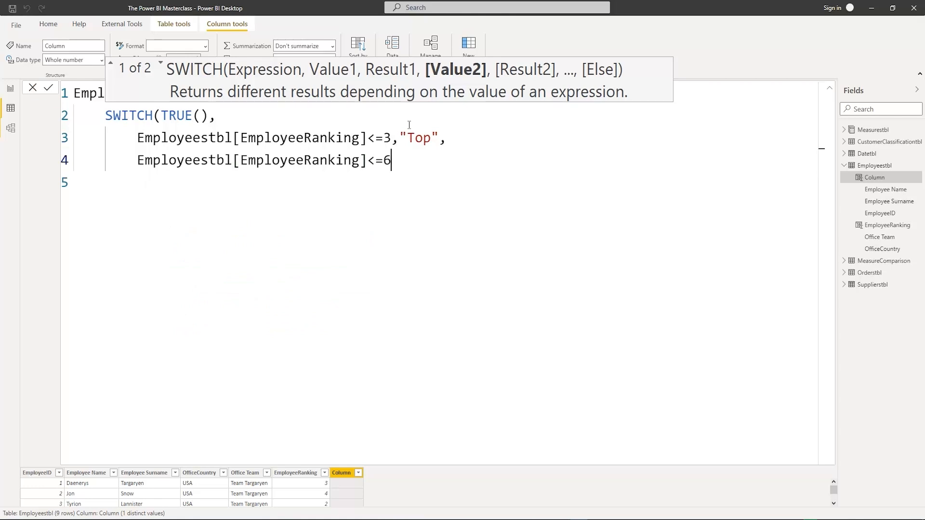
pyautogui.write(',')
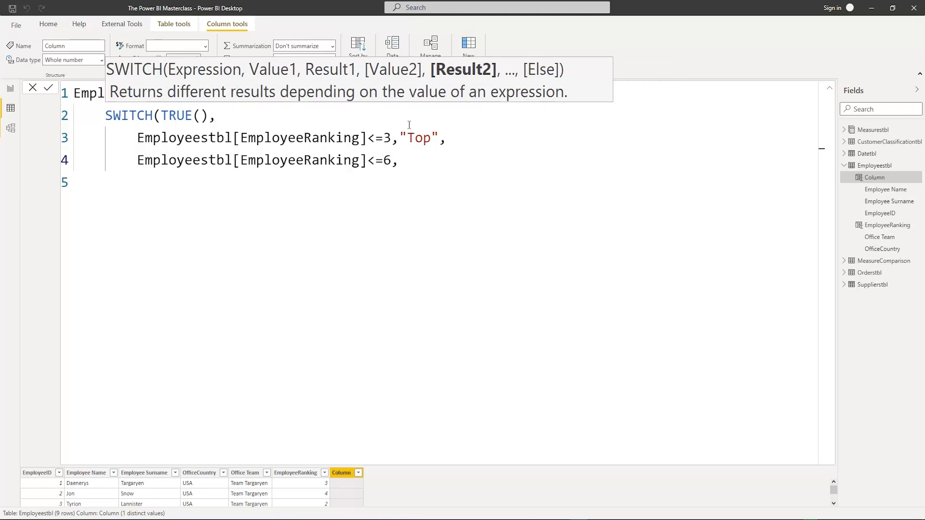
pyautogui.write('"Average",')
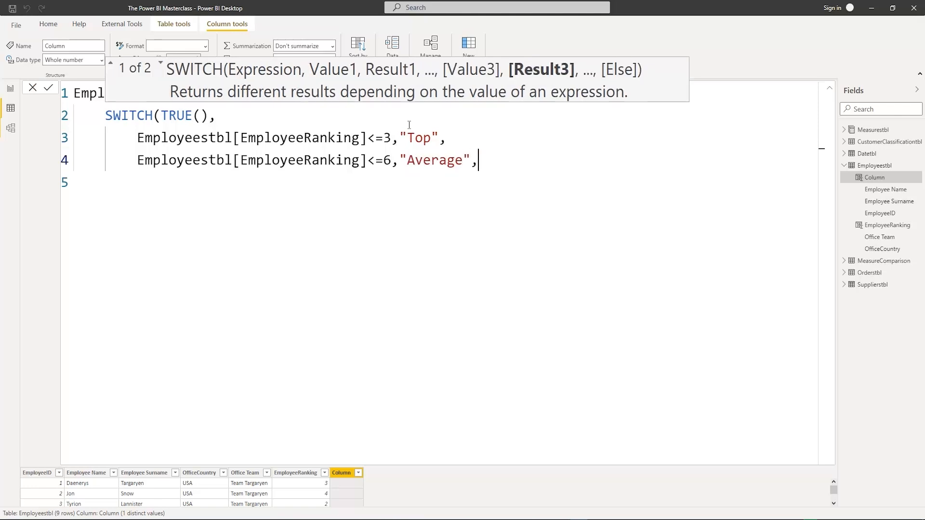
pyautogui.press('Return')
pyautogui.write('Em')
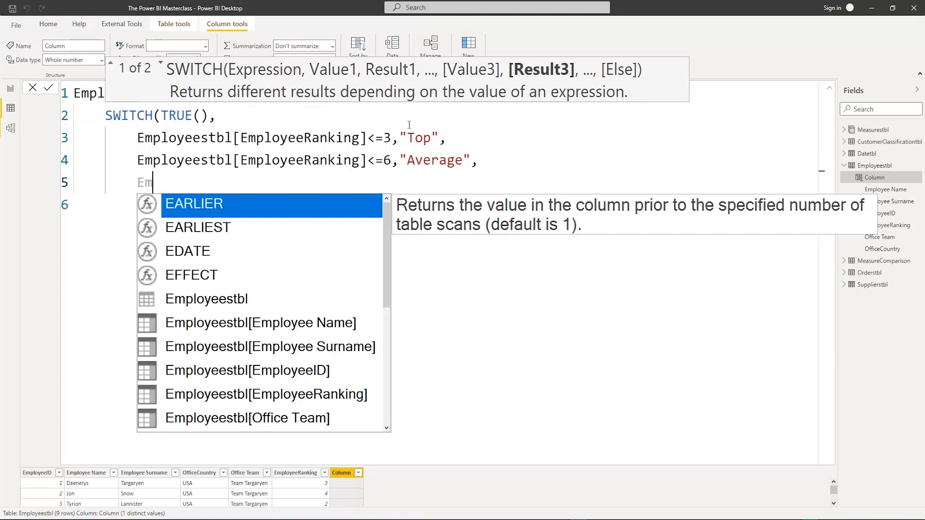
pyautogui.press('Down')
pyautogui.press('Down')
pyautogui.press('Down')
pyautogui.press('Down')
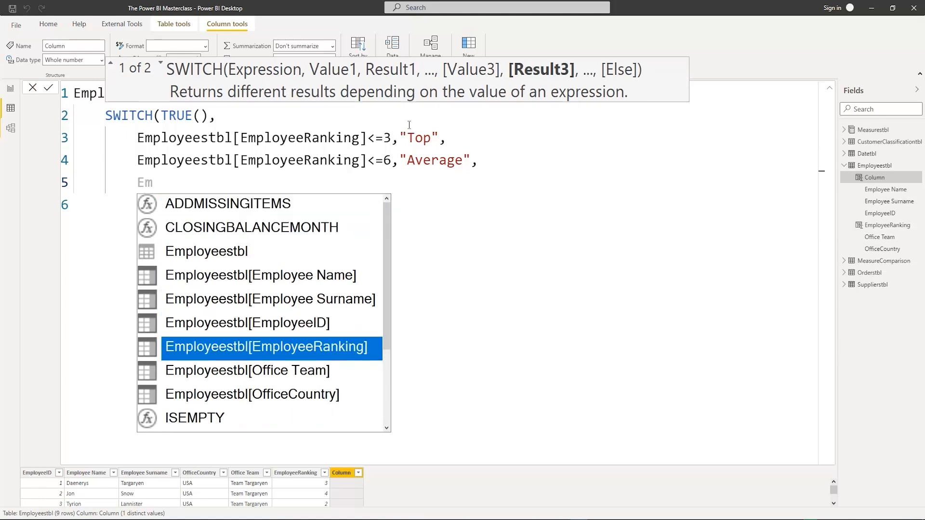
pyautogui.press('Tab')
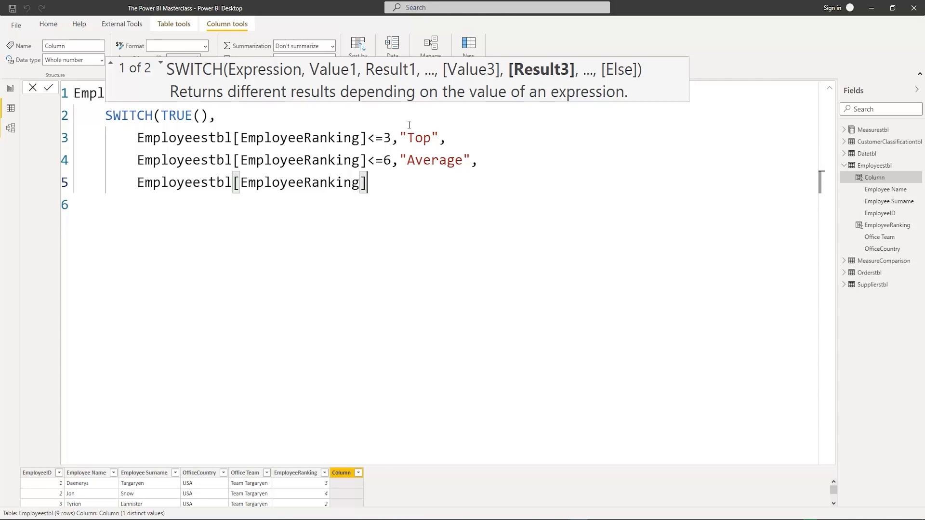
pyautogui.write('<')
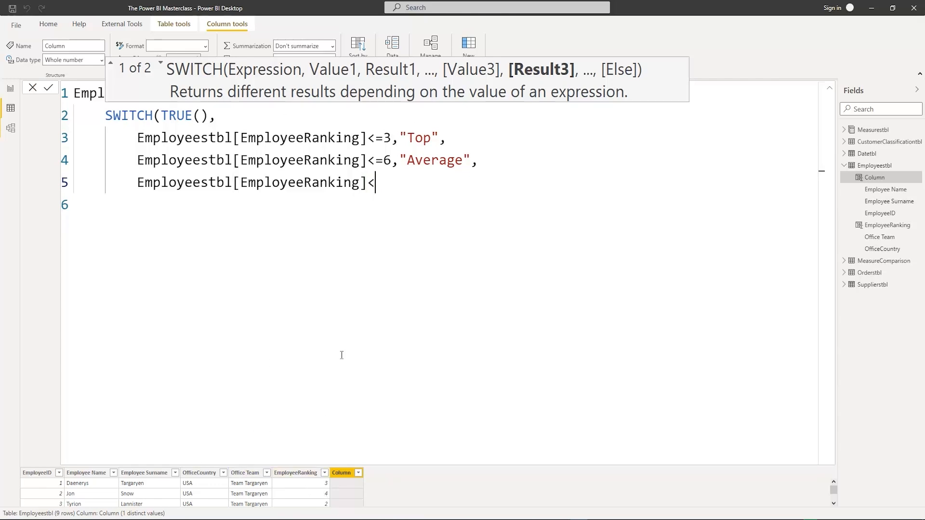
pyautogui.moveTo(375, 184); pyautogui.dragTo(138, 189)
pyautogui.press('BackSpace')
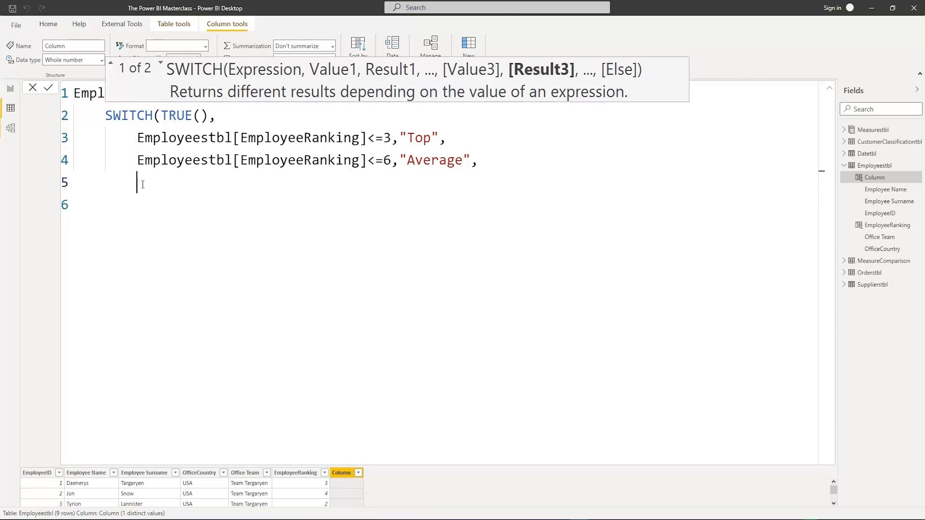
# Enter "Bottom" as the SWITCH else result, close the function, commit the EmployeeClassification column and collapse the formula editor
pyautogui.write('"Bottom")')
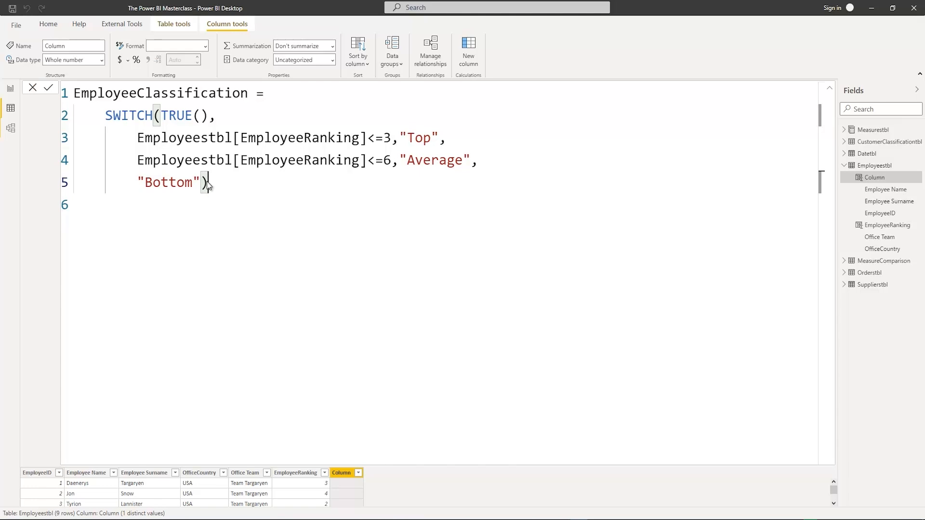
pyautogui.press('Return')
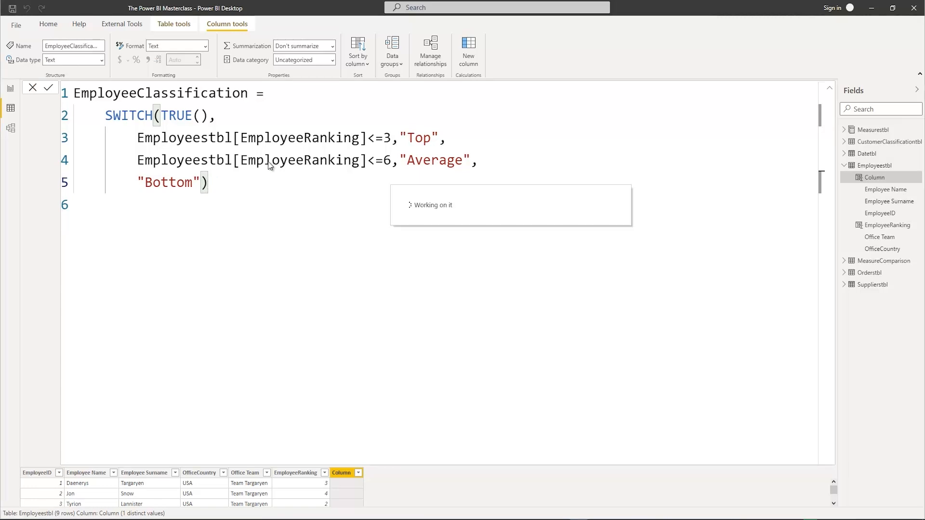
pyautogui.click(830, 92)
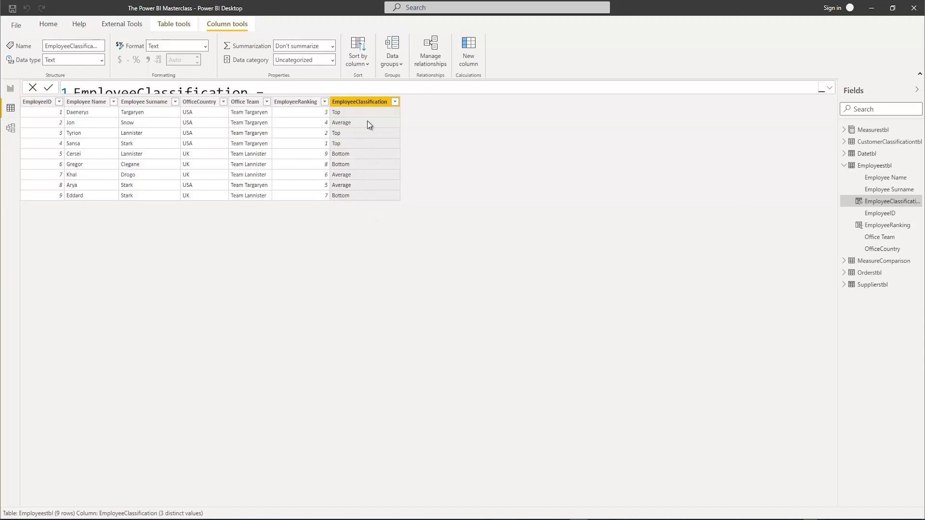
# Add a new report page and place an enlarged, empty donut chart on it
pyautogui.click(9, 89)
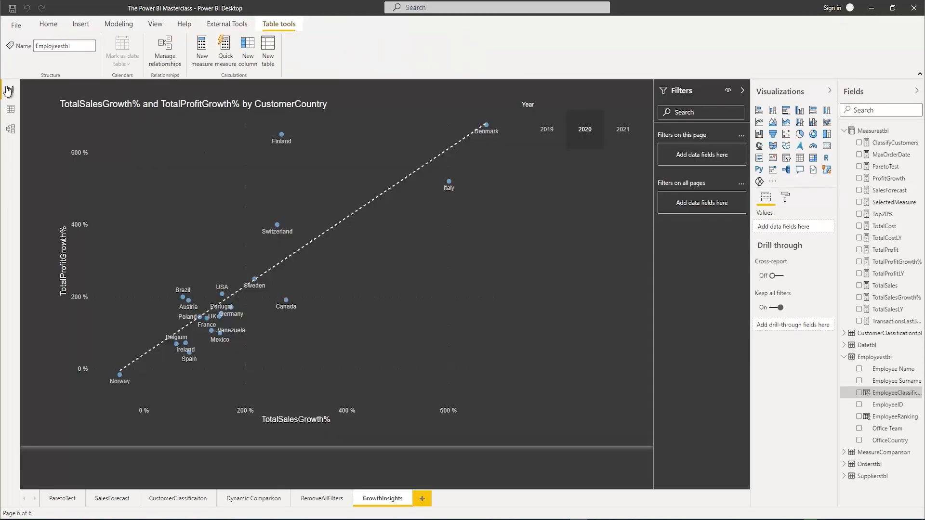
pyautogui.click(423, 499)
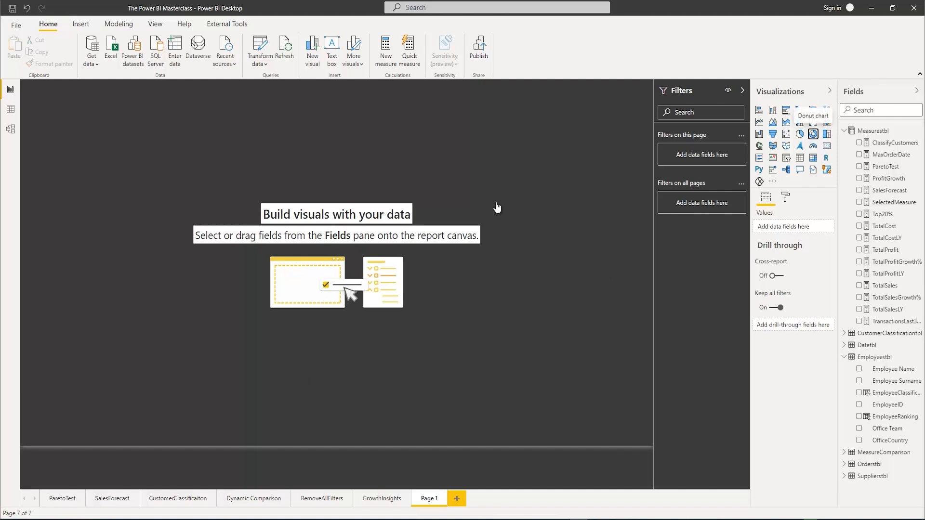
pyautogui.moveTo(159, 218); pyautogui.dragTo(306, 310)
pyautogui.moveTo(229, 93); pyautogui.dragTo(268, 140)
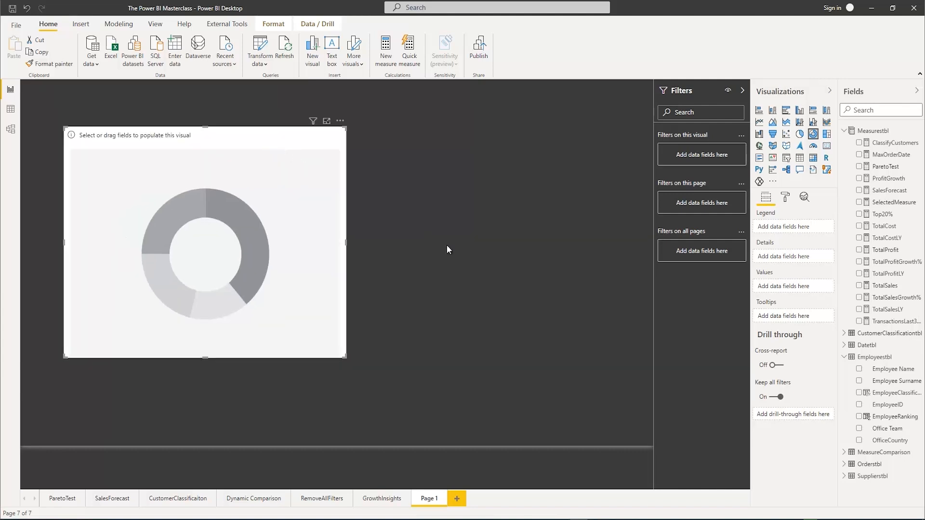
# Populate the donut chart with TotalSales as values and EmployeeClassification as legend
pyautogui.click(855, 109)
pyautogui.write('total')
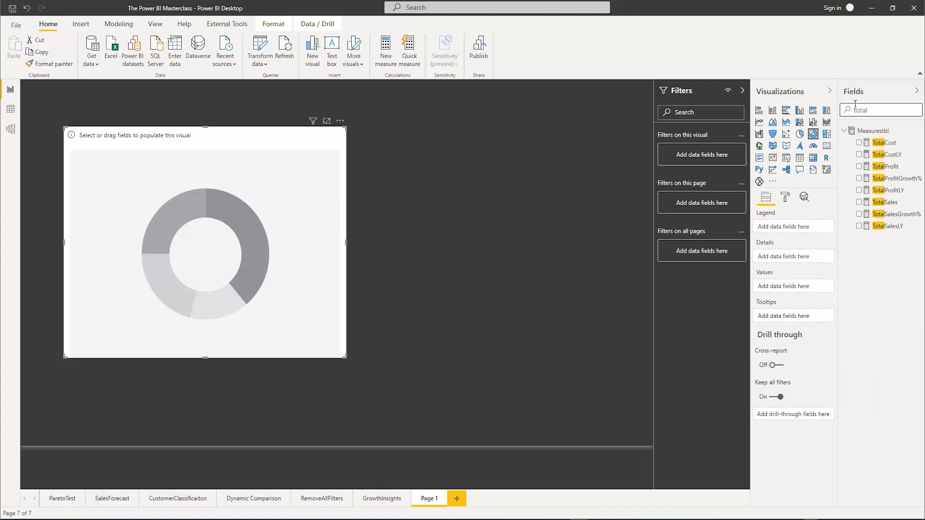
pyautogui.click(857, 202)
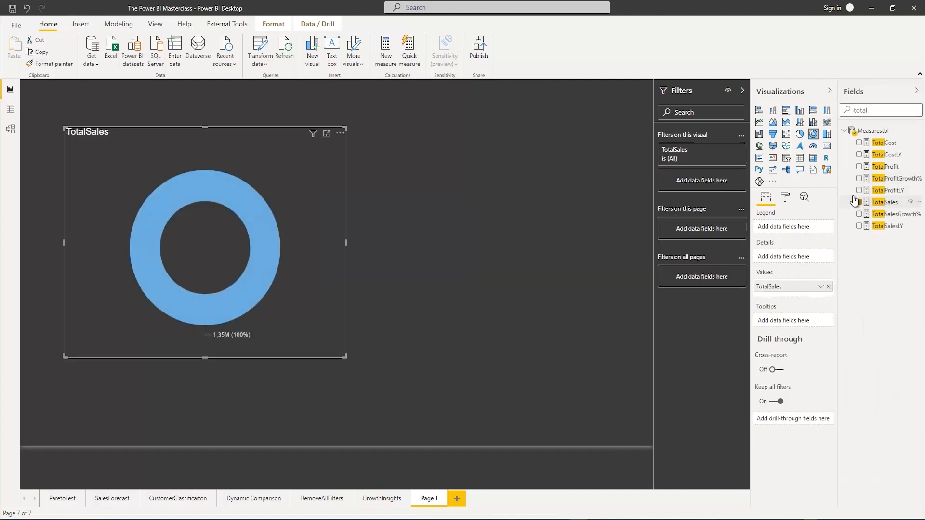
pyautogui.doubleClick(848, 110)
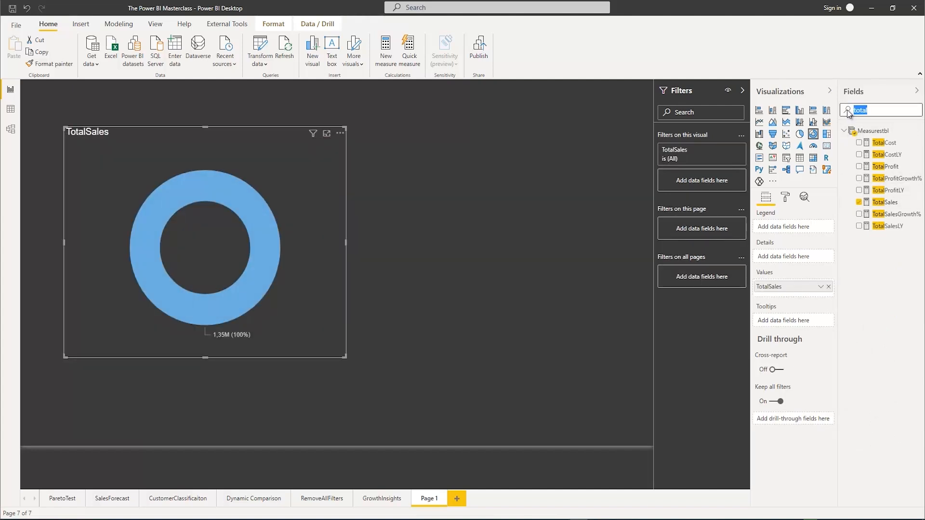
pyautogui.press('BackSpace')
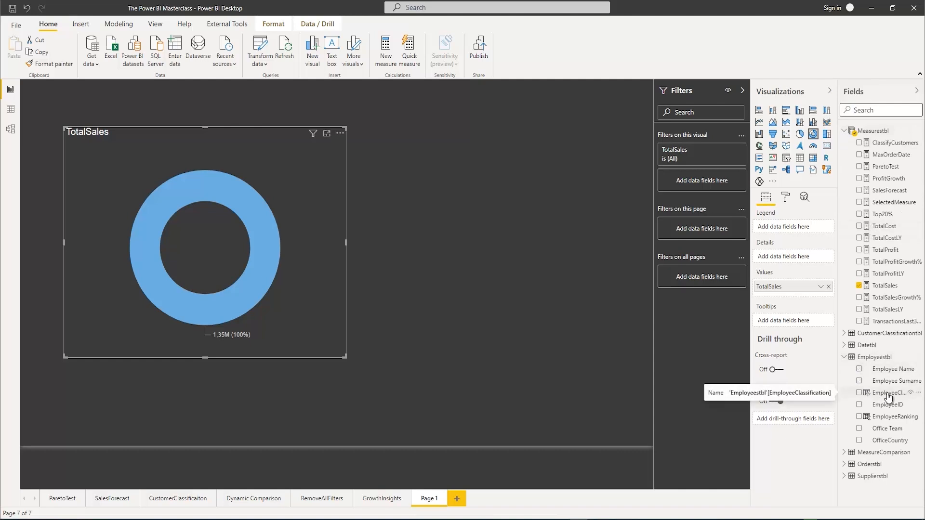
pyautogui.click(859, 393)
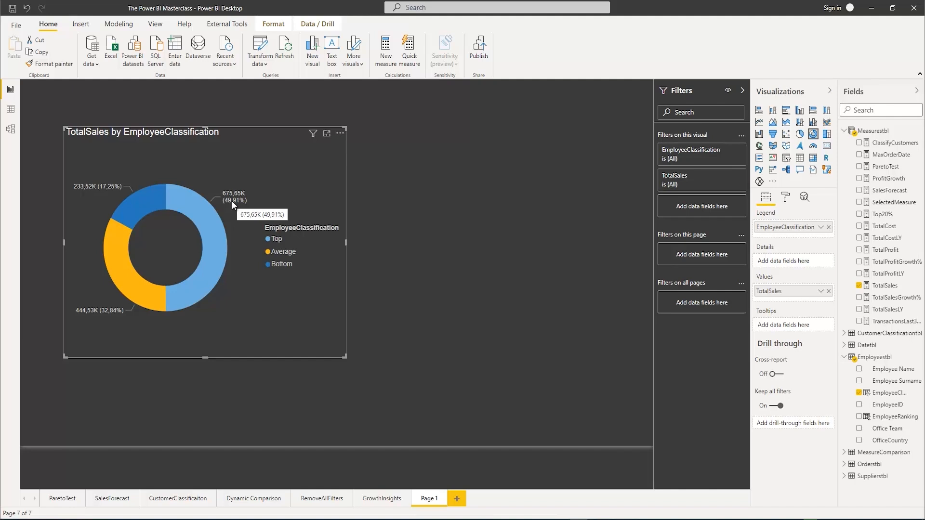
# Set the donut chart's detail label text size to 15 pt and enlarge the chart
pyautogui.click(782, 201)
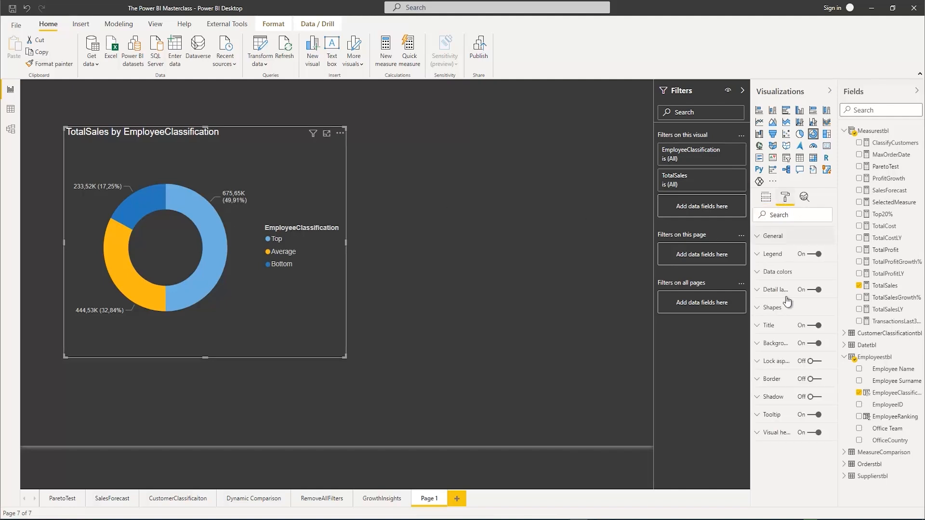
pyautogui.click(760, 290)
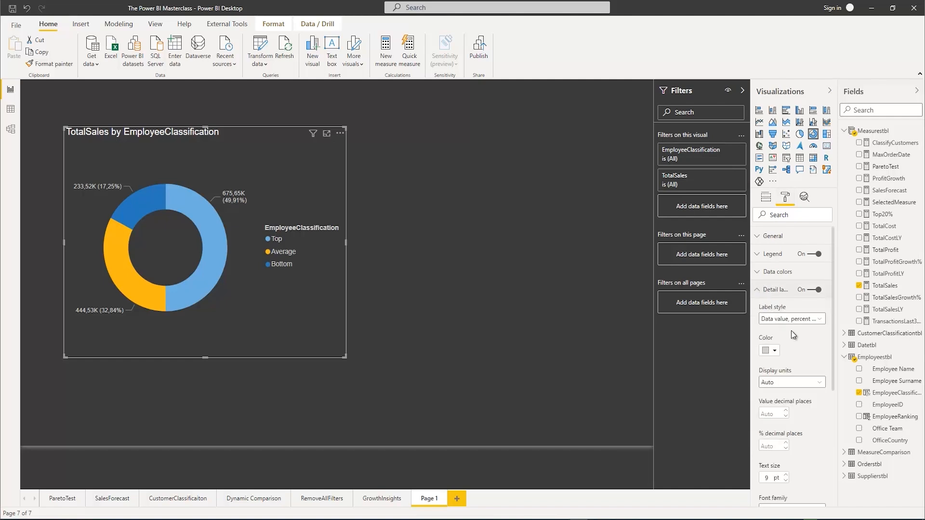
pyautogui.click(773, 476)
pyautogui.write('14')
pyautogui.click(786, 475)
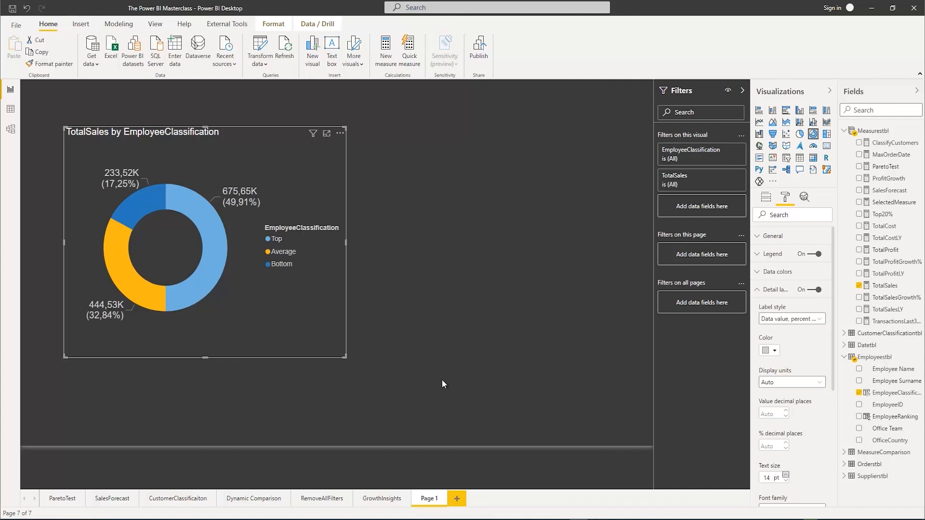
pyautogui.moveTo(346, 357); pyautogui.dragTo(429, 407)
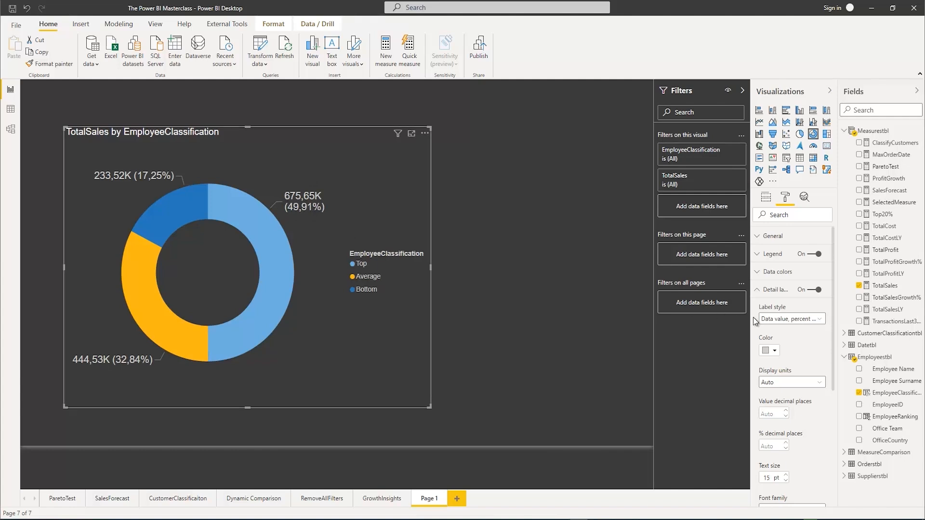
pyautogui.click(794, 320)
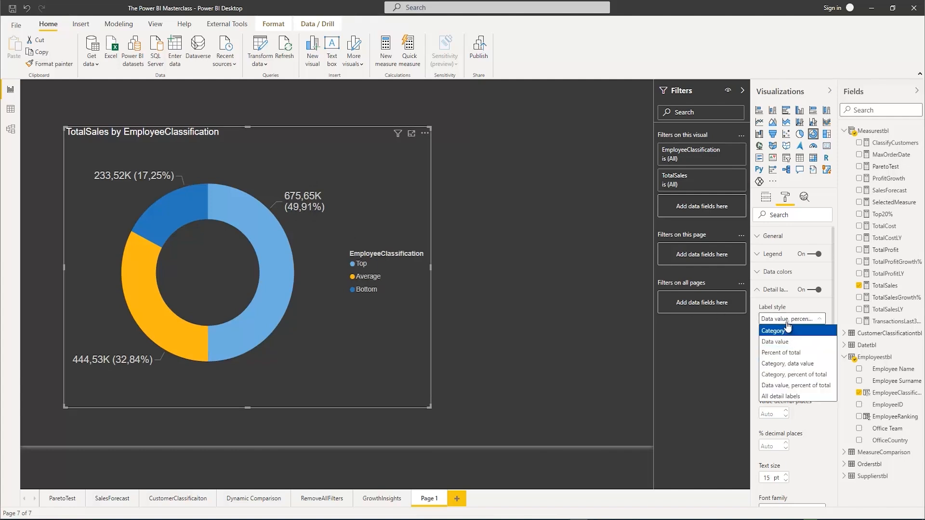
pyautogui.click(776, 319)
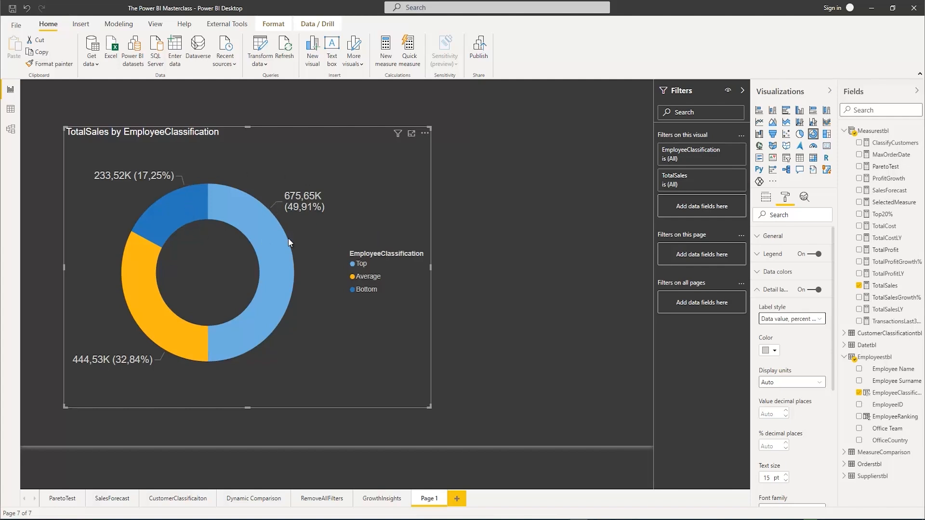
pyautogui.click(766, 197)
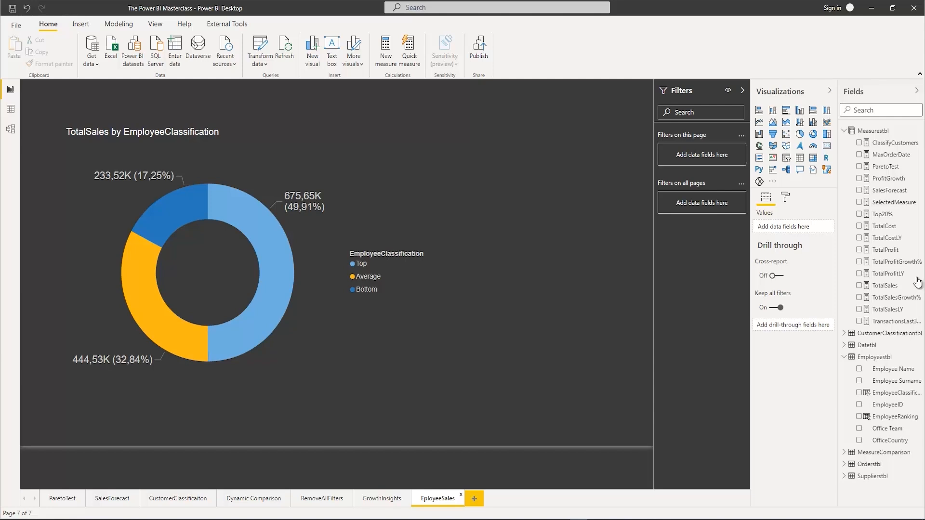
# On another new report page, create a table of CustomerCompany from Orderstbl with TotalSales, enlarged to show both columns fully
pyautogui.click(474, 499)
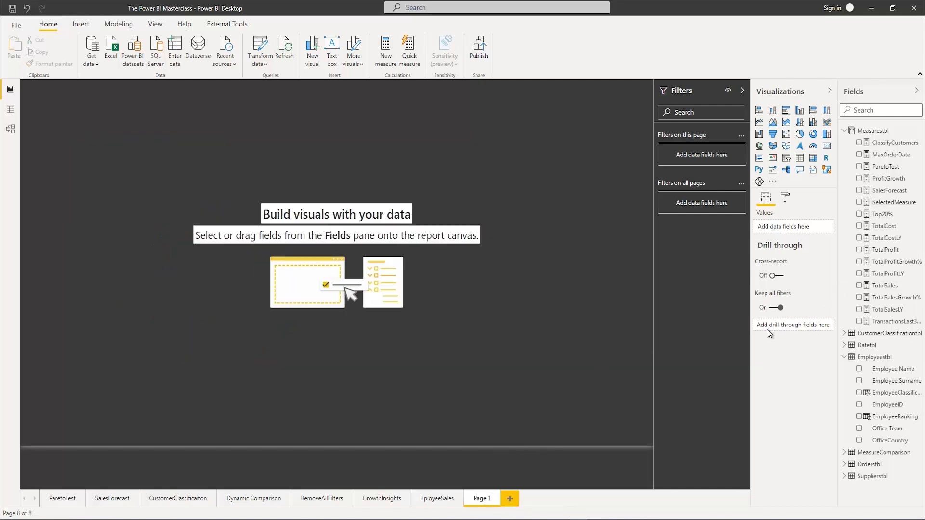
pyautogui.click(844, 464)
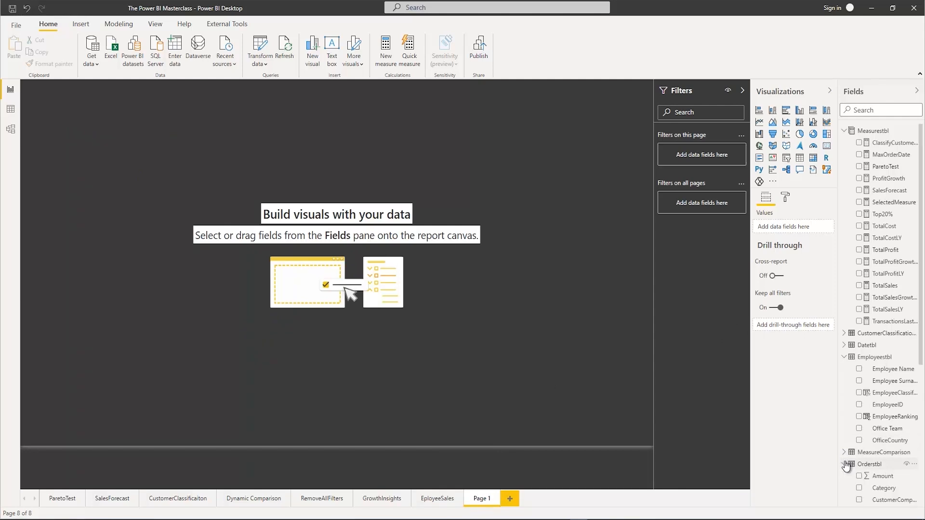
pyautogui.scroll(-4, 848, 463)
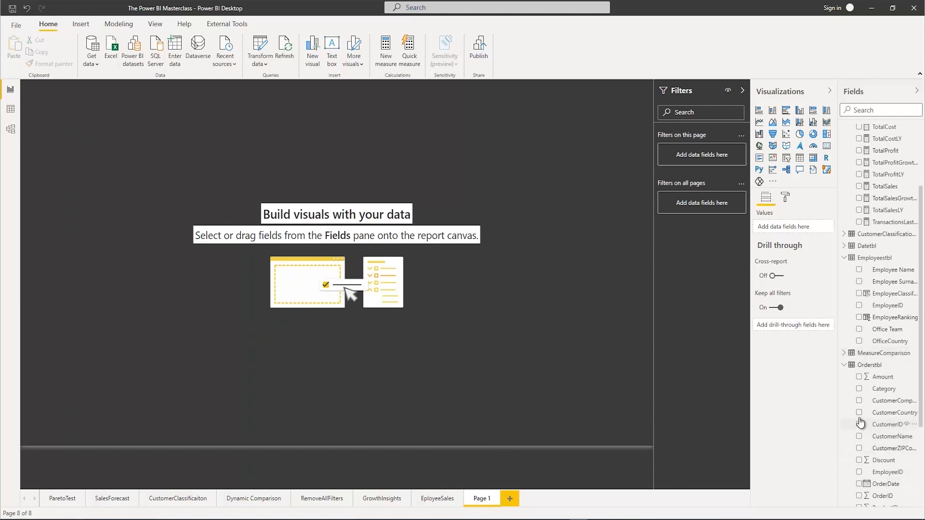
pyautogui.click(858, 400)
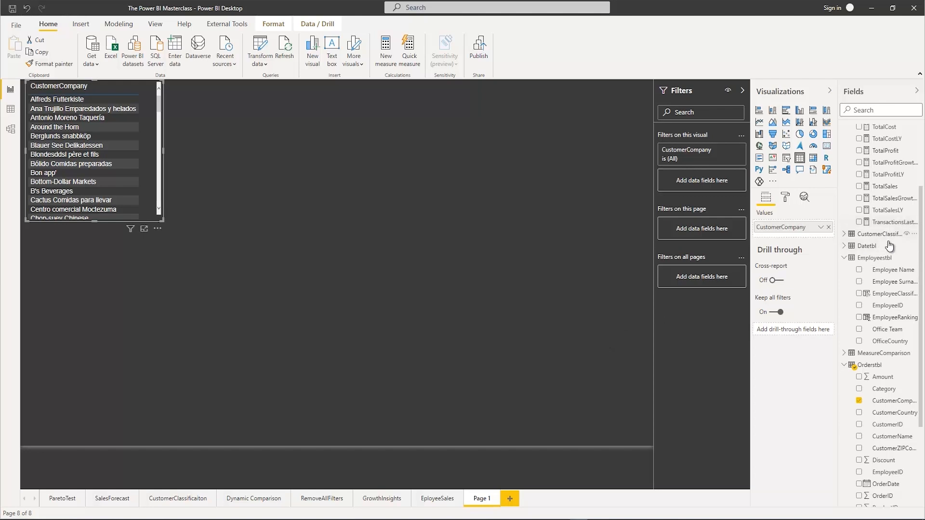
pyautogui.click(858, 186)
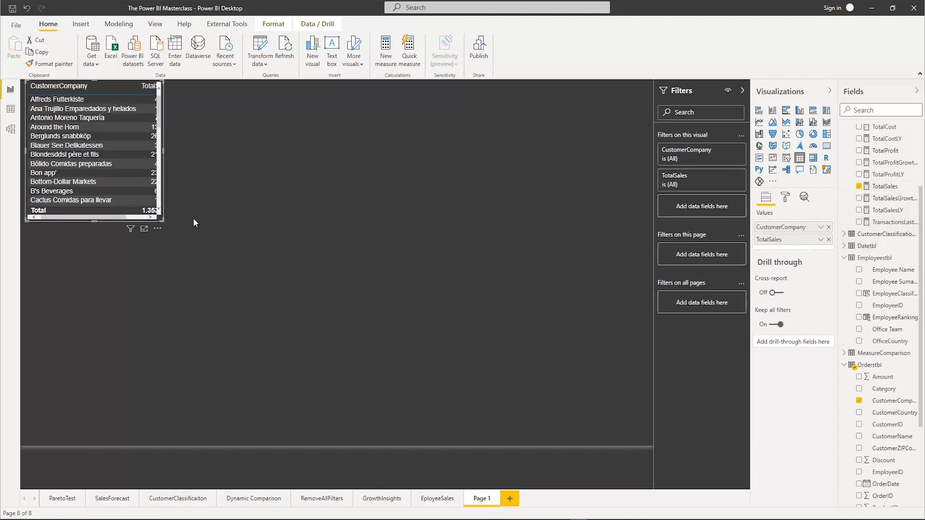
pyautogui.moveTo(163, 220); pyautogui.dragTo(263, 356)
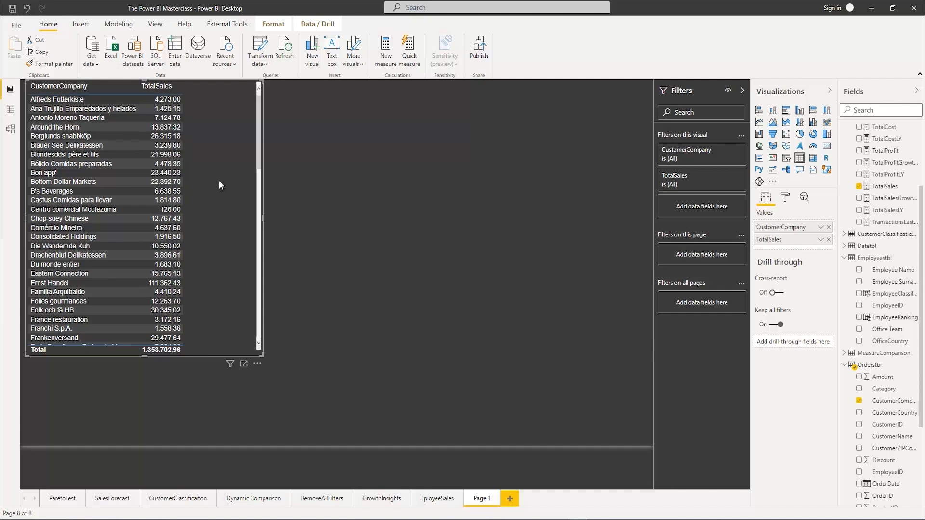
# Set the table's values text size to 15 pt and enlarge the table to nearly the full page height
pyautogui.click(784, 204)
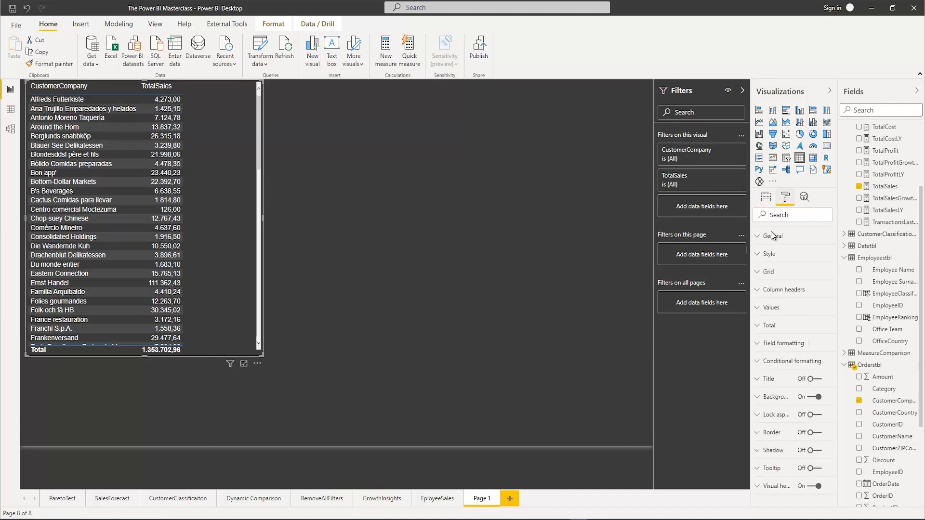
pyautogui.click(763, 311)
pyautogui.scroll(-5, 763, 318)
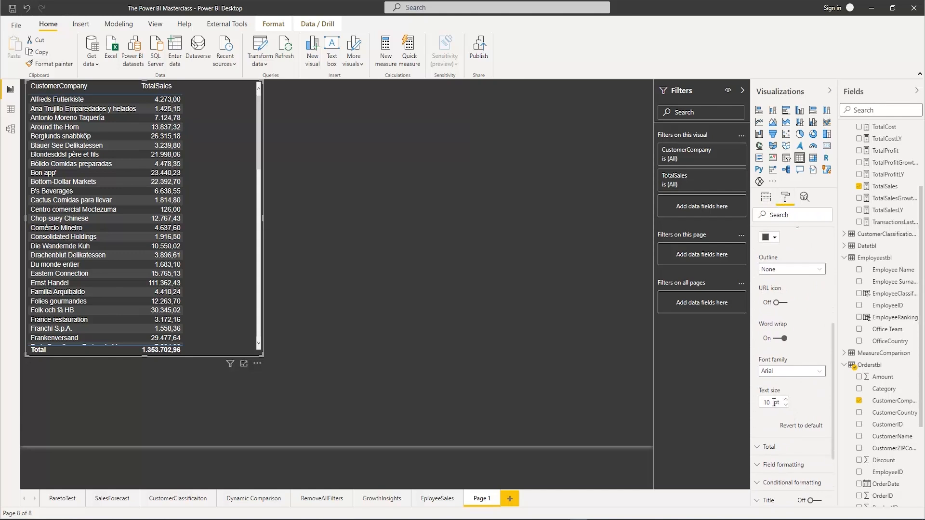
pyautogui.click(772, 402)
pyautogui.press('BackSpace')
pyautogui.write('5')
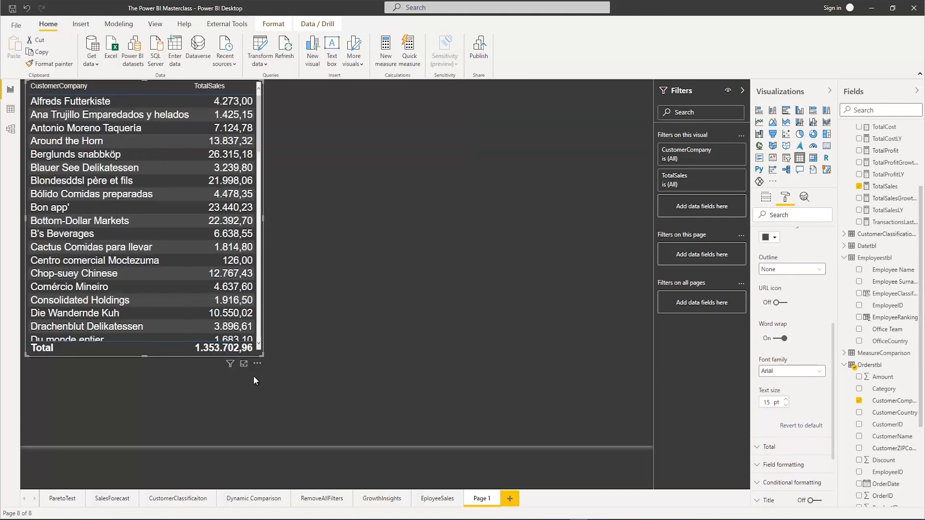
pyautogui.moveTo(323, 394); pyautogui.dragTo(339, 450)
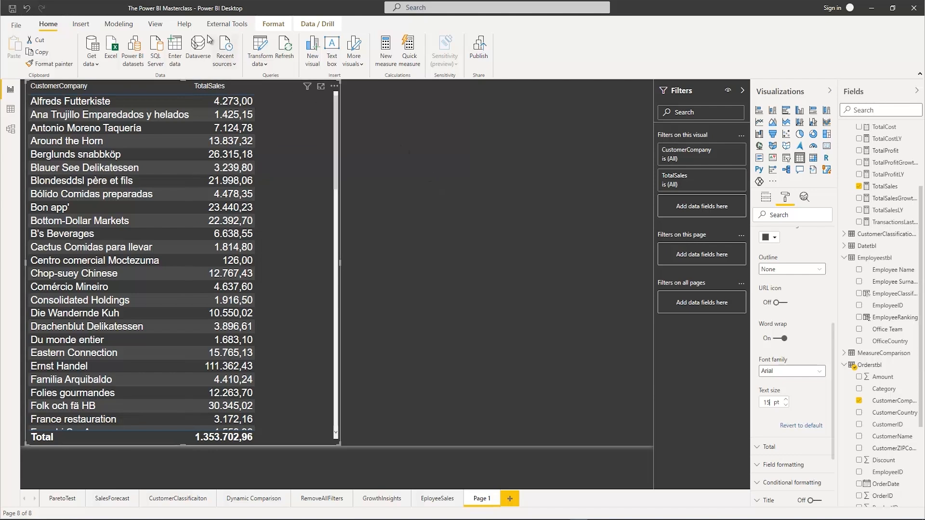
# Create a whole-number what-if parameter named LastXDays with minimum 0, maximum 200 and increment 1, including a slicer on this page
pyautogui.click(118, 26)
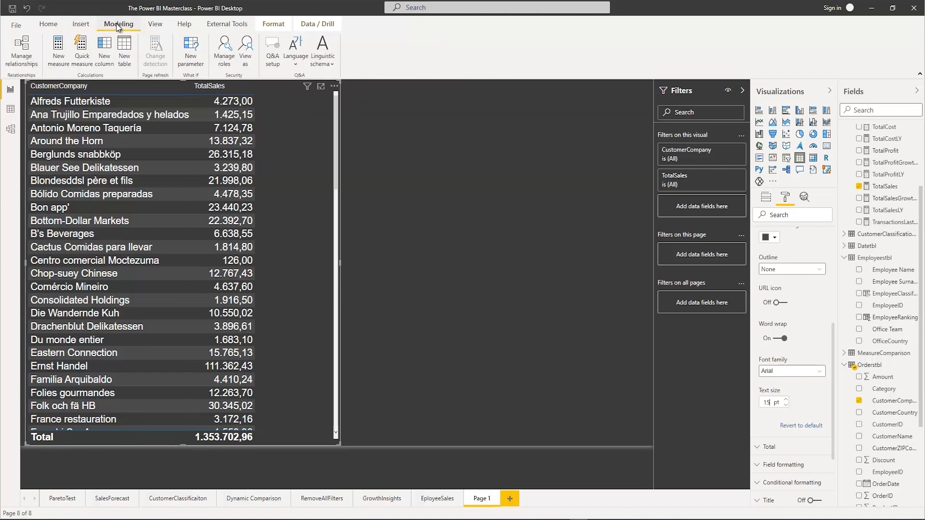
pyautogui.click(195, 53)
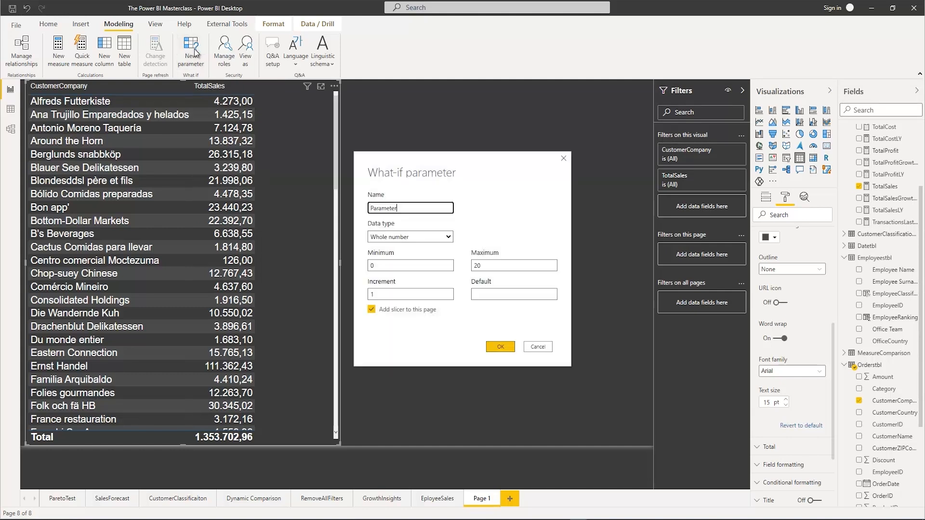
pyautogui.doubleClick(394, 208)
pyautogui.write('LastXDays')
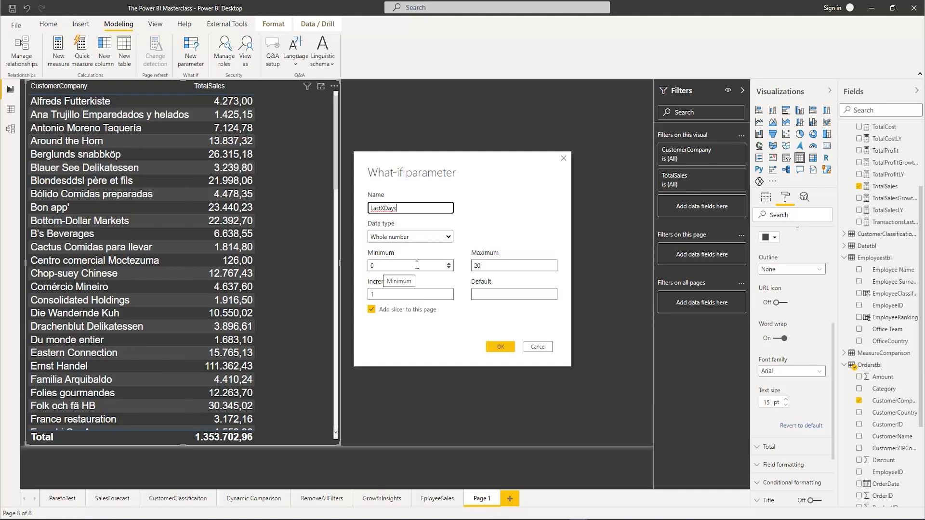
pyautogui.click(482, 266)
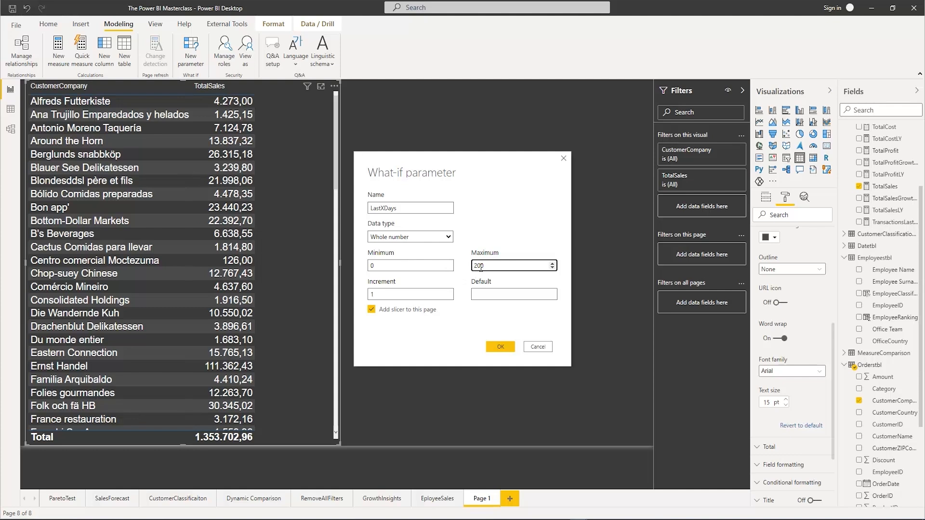
pyautogui.press('Tab')
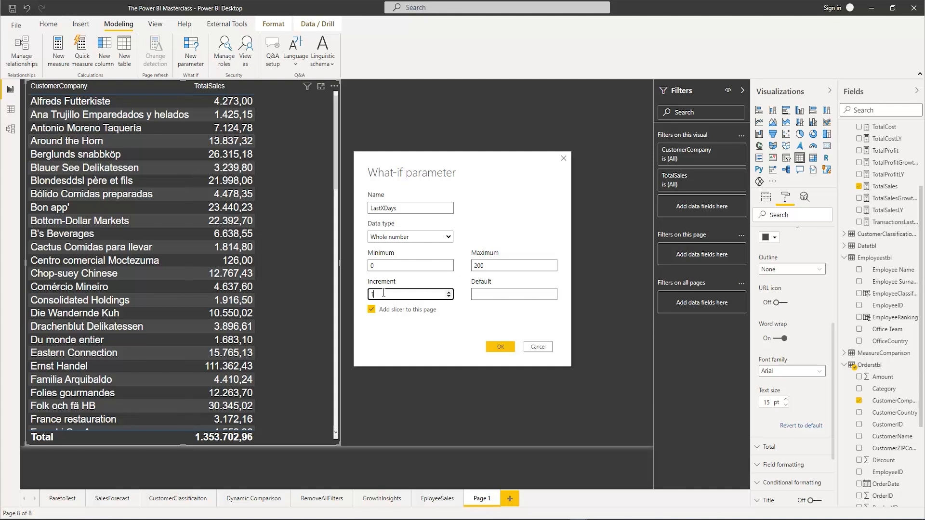
pyautogui.click(507, 294)
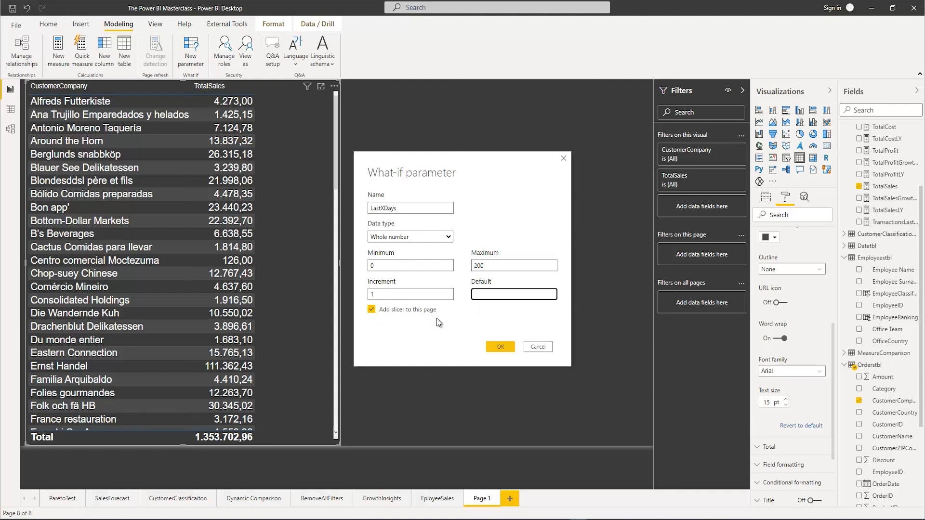
pyautogui.click(500, 346)
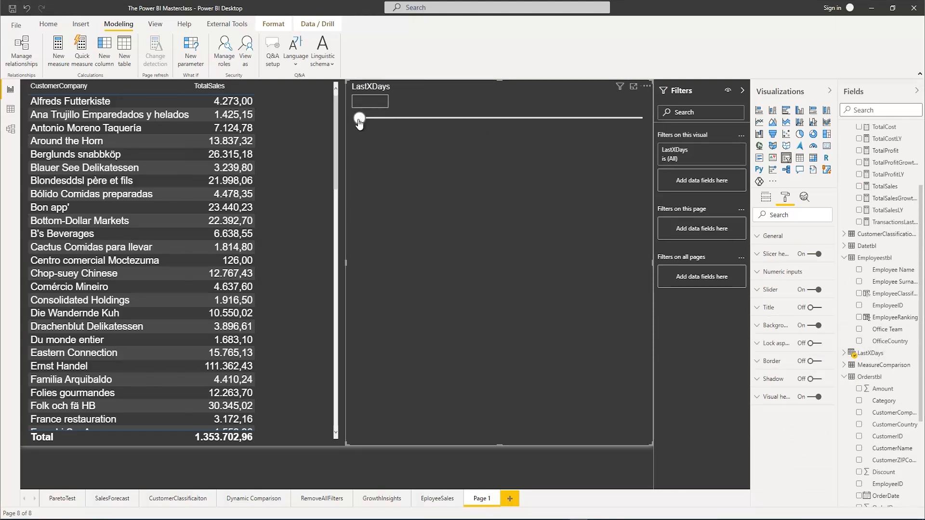
# Shrink the LastXDays slicer's height to a narrow strip and set its slider to 87
pyautogui.moveTo(360, 119)
pyautogui.mouseDown()
pyautogui.moveTo(527, 120)
pyautogui.moveTo(407, 121)
pyautogui.moveTo(571, 131)
pyautogui.moveTo(366, 121)
pyautogui.mouseUp()
pyautogui.moveTo(501, 443); pyautogui.dragTo(483, 146)
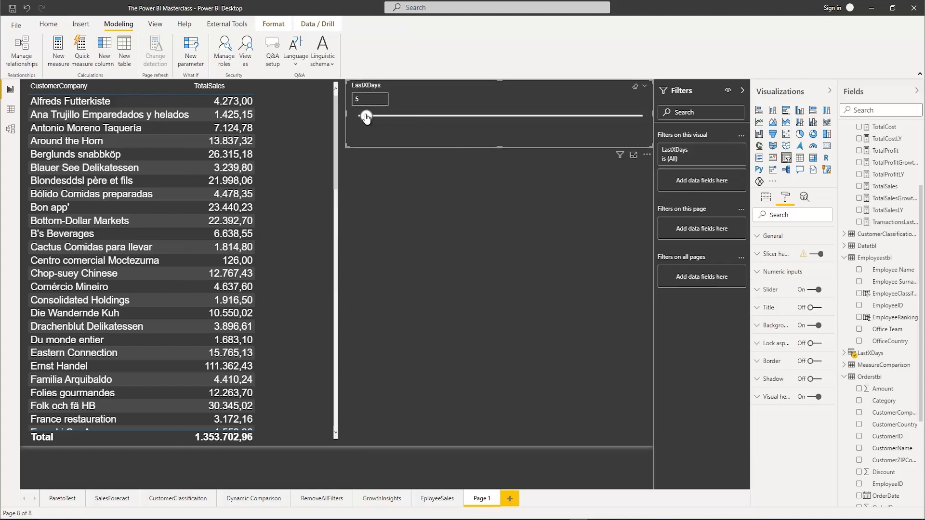
pyautogui.moveTo(366, 117); pyautogui.dragTo(483, 129)
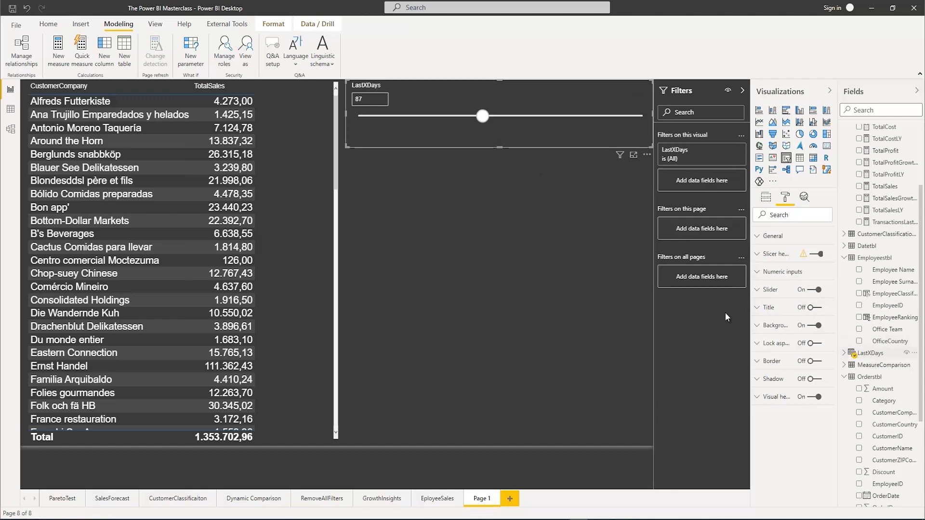
# Open the LastXDays parameter table in Data view to examine its generated values
pyautogui.click(10, 109)
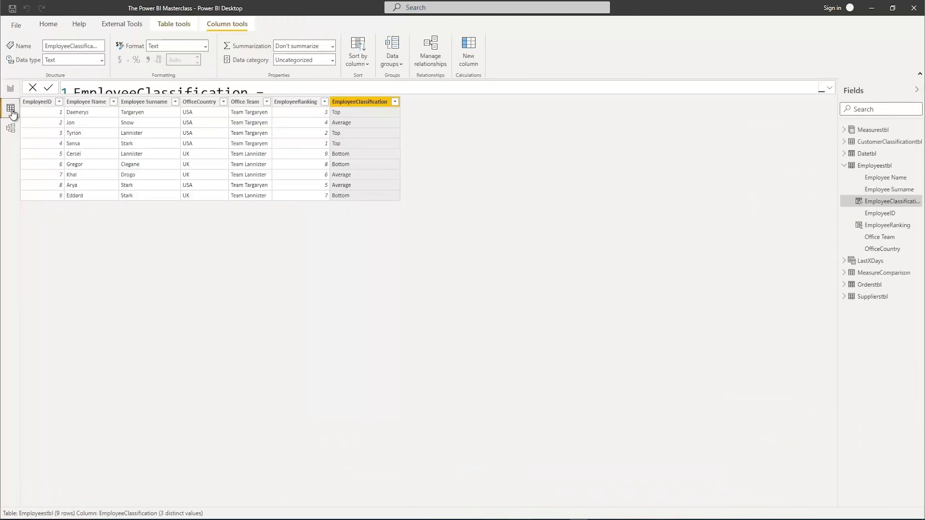
pyautogui.click(877, 261)
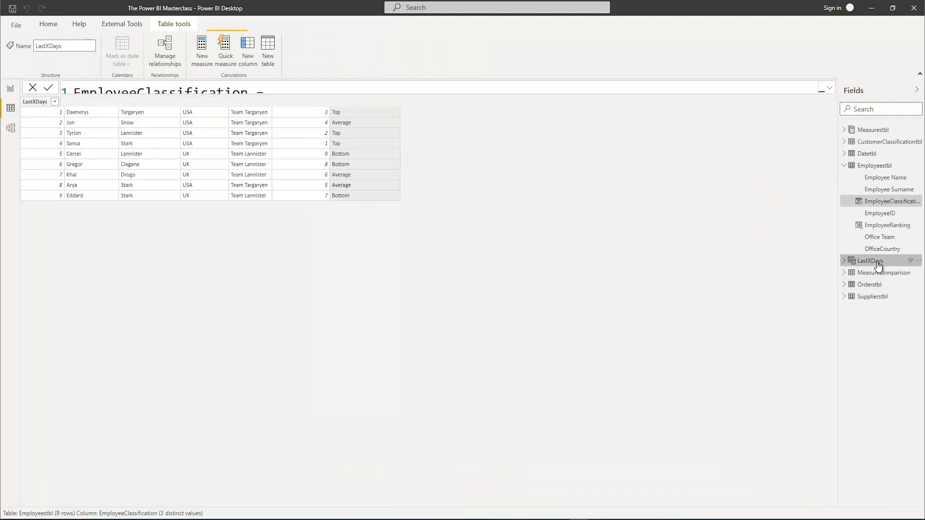
# Examine the LastXDays table's GENERATESERIES formula arguments and its full list of generated rows
pyautogui.click(531, 92)
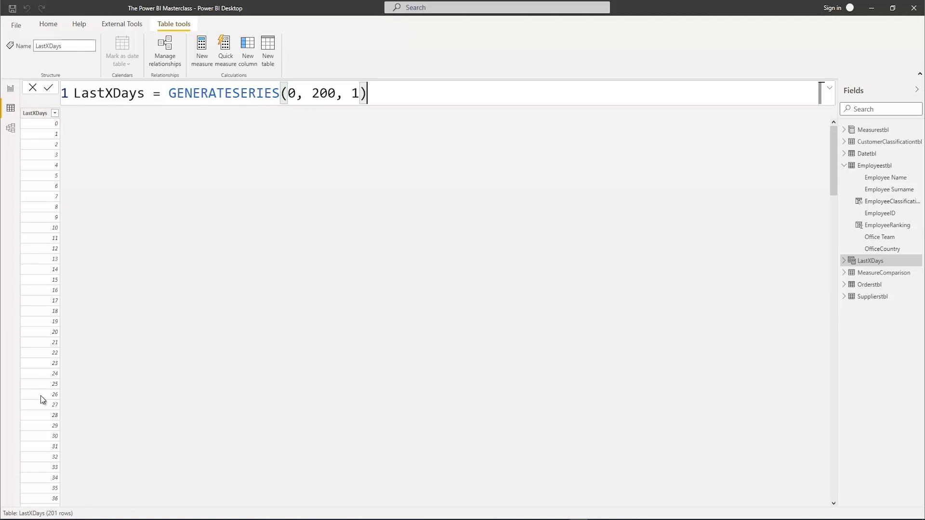
pyautogui.scroll(-15, 44, 400)
pyautogui.moveTo(830, 232); pyautogui.dragTo(777, 480)
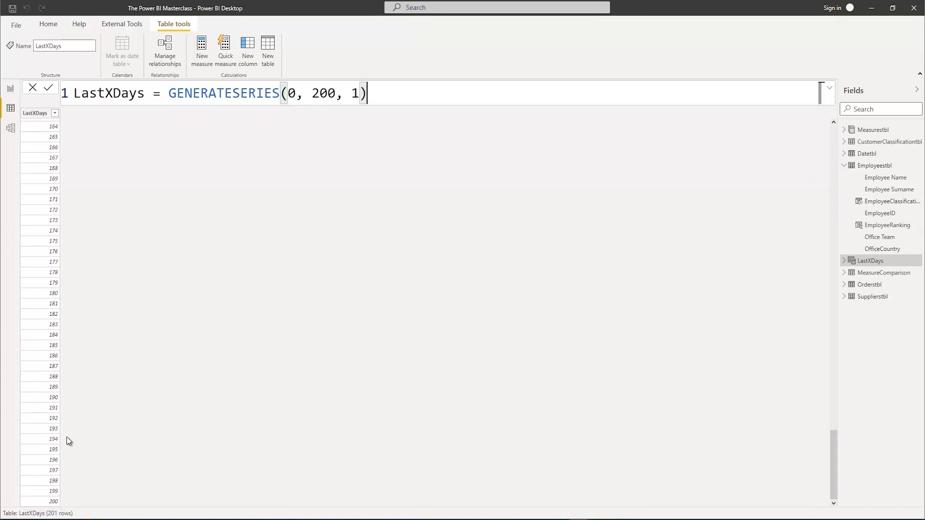
pyautogui.moveTo(312, 89); pyautogui.dragTo(319, 88)
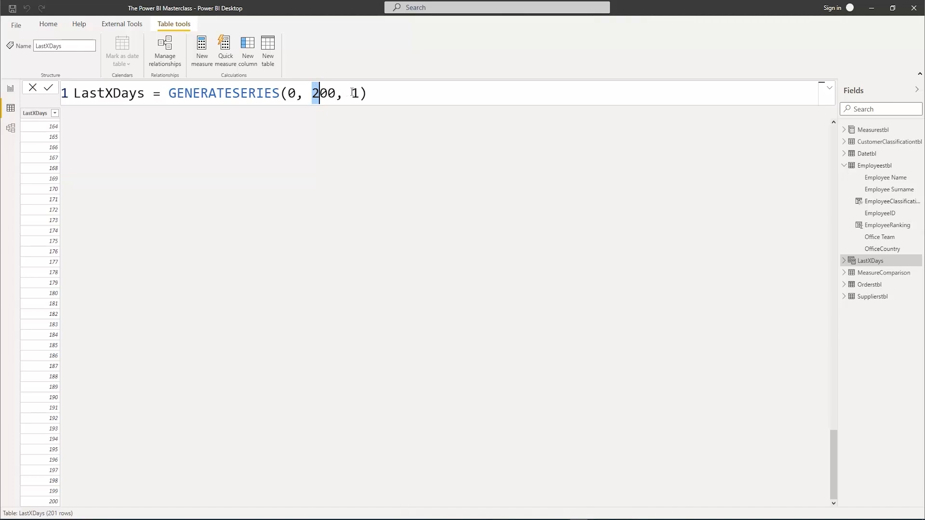
pyautogui.moveTo(351, 93); pyautogui.dragTo(359, 93)
pyautogui.moveTo(837, 478); pyautogui.dragTo(843, 178)
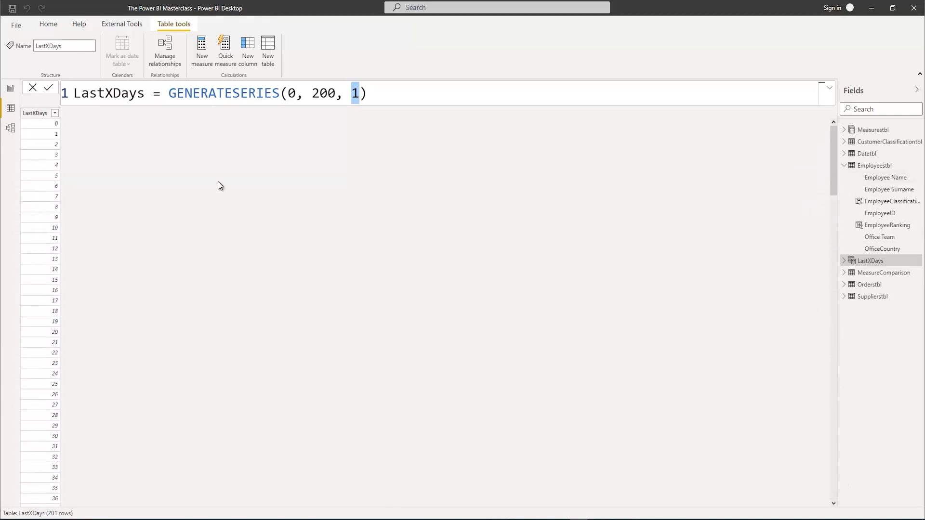
# Return to the report page and review the formula of the MaxOrderDate measure in the enlarged formula editor
pyautogui.click(11, 89)
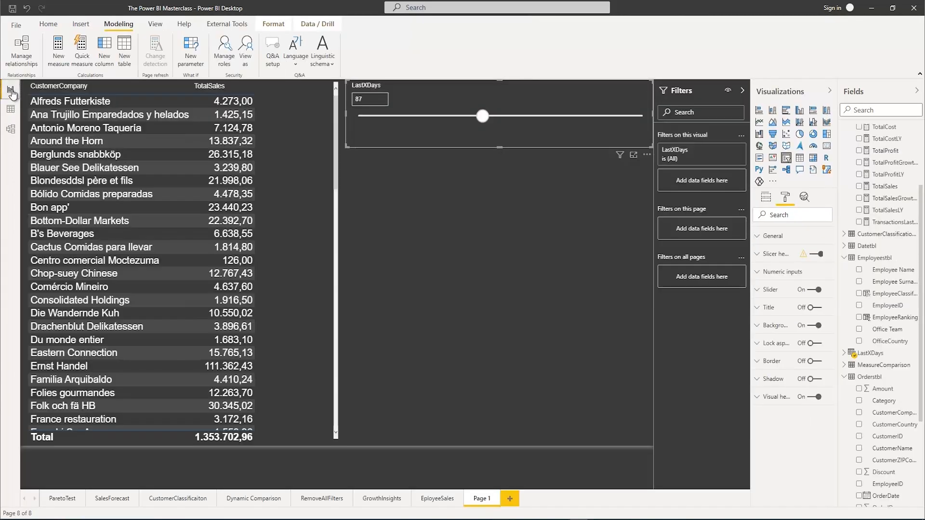
pyautogui.click(424, 192)
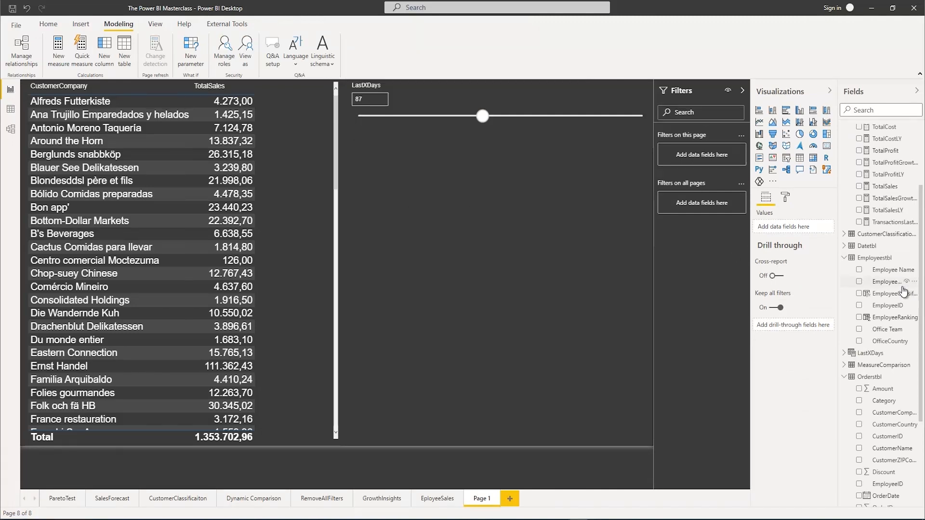
pyautogui.scroll(3, 886, 307)
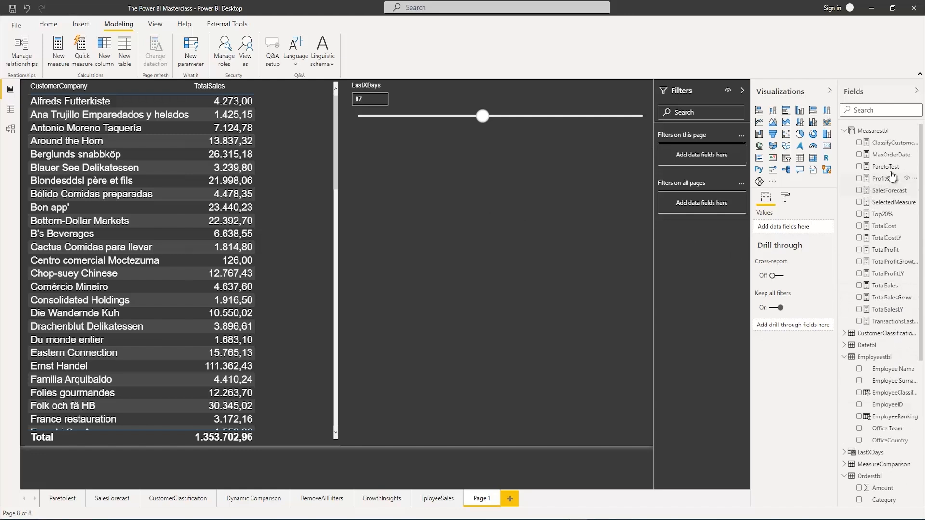
pyautogui.moveTo(888, 154); pyautogui.dragTo(713, 159)
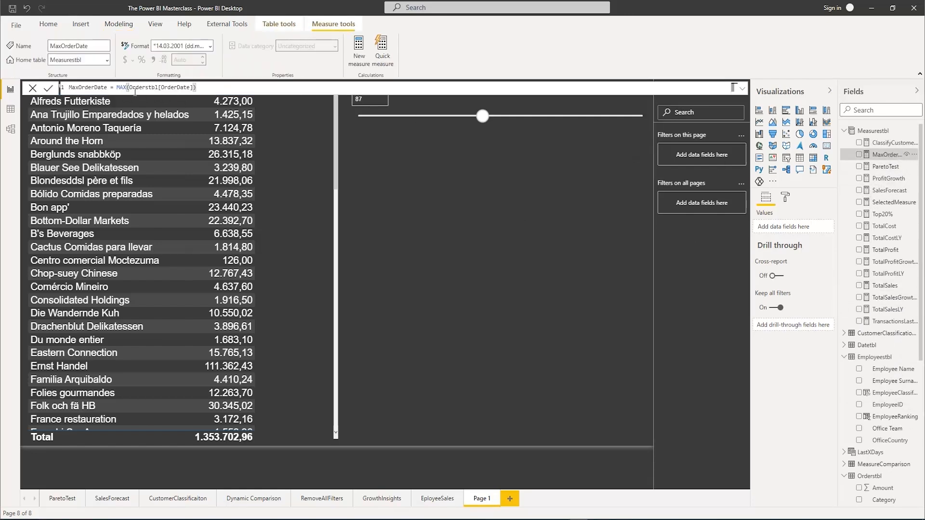
pyautogui.click(742, 89)
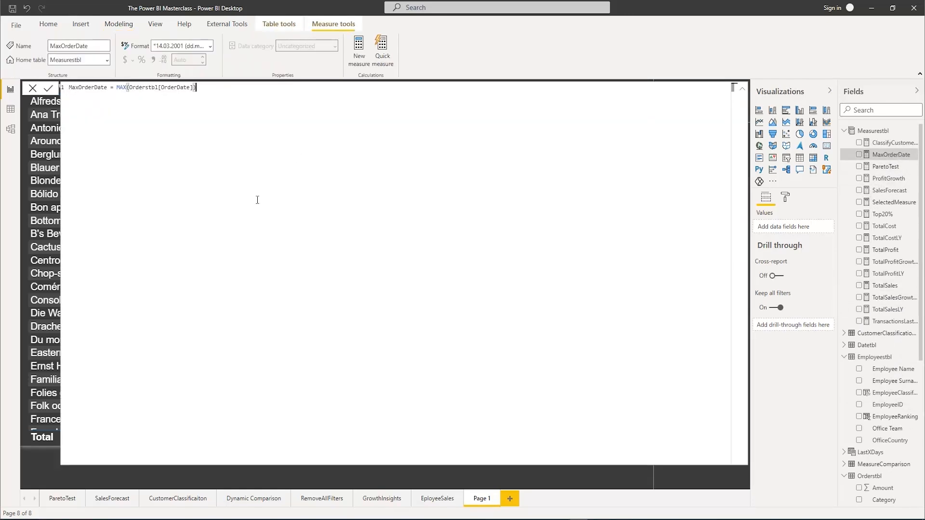
pyautogui.scroll(5, 257, 200)
pyautogui.scroll(4, 256, 200)
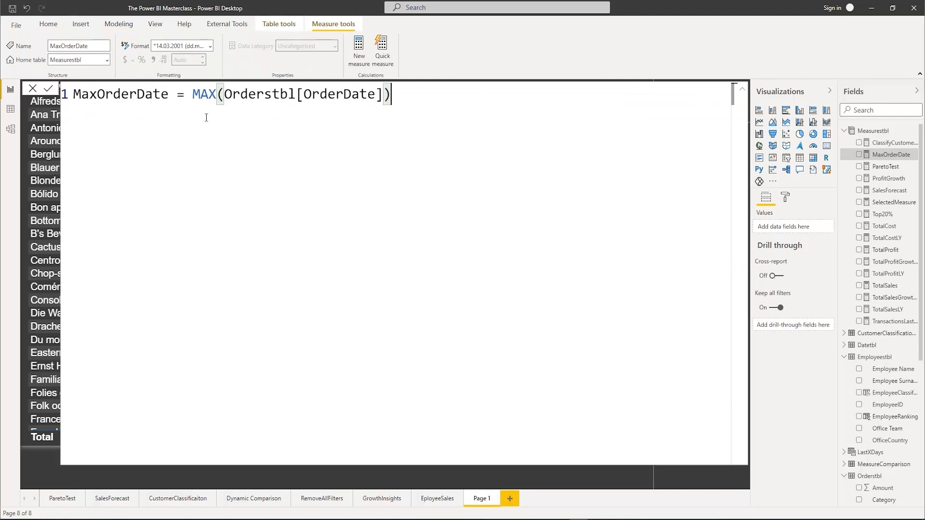
pyautogui.click(742, 91)
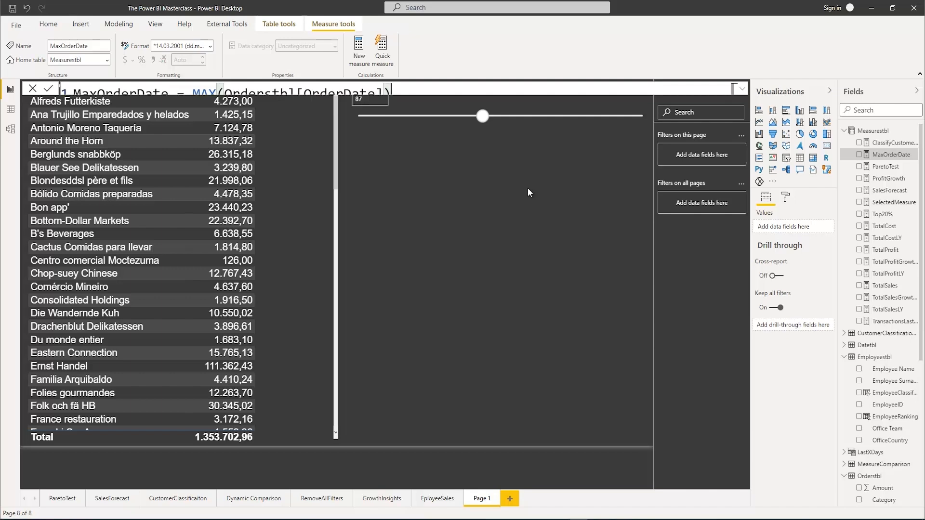
# Create a new measure in Measurestbl and name it LastSalesDay
pyautogui.rightClick(858, 134)
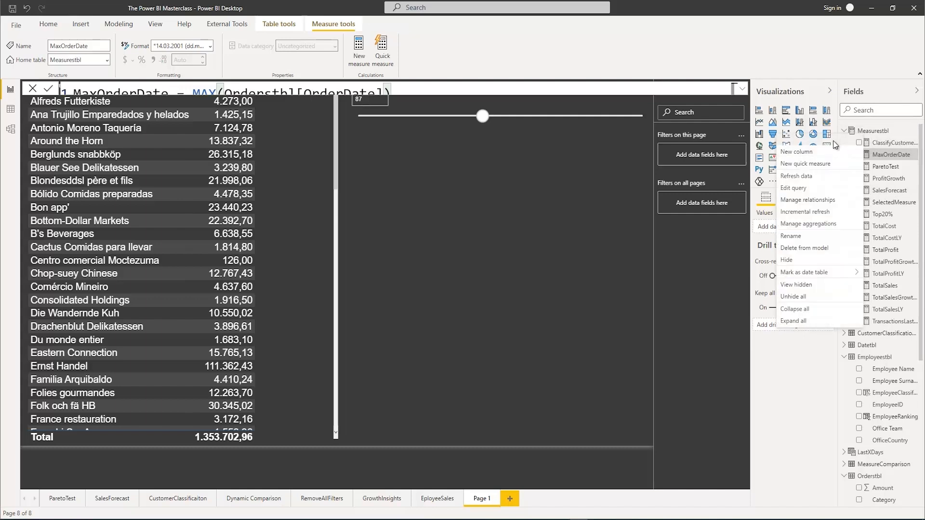
pyautogui.click(798, 140)
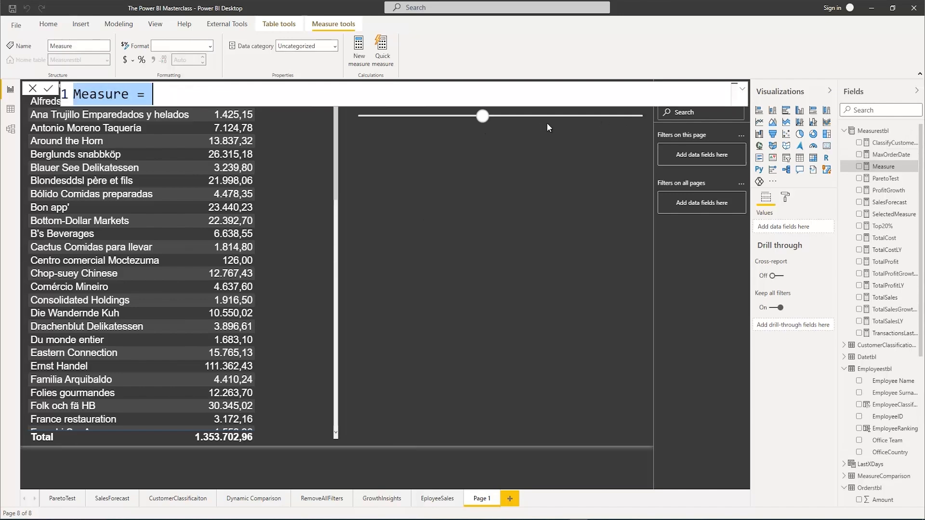
pyautogui.click(741, 90)
pyautogui.scroll(1, 191, 162)
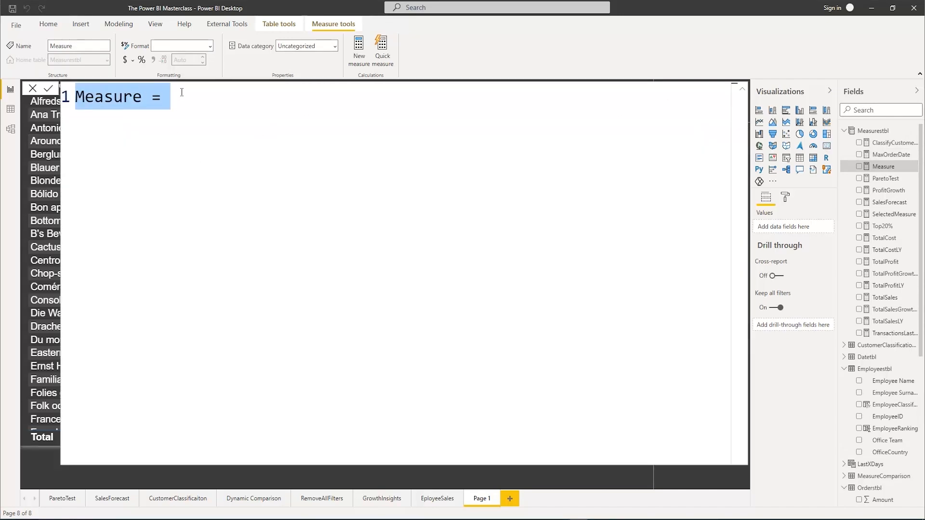
pyautogui.click(181, 92)
pyautogui.moveTo(182, 92); pyautogui.dragTo(81, 99)
pyautogui.write('L')
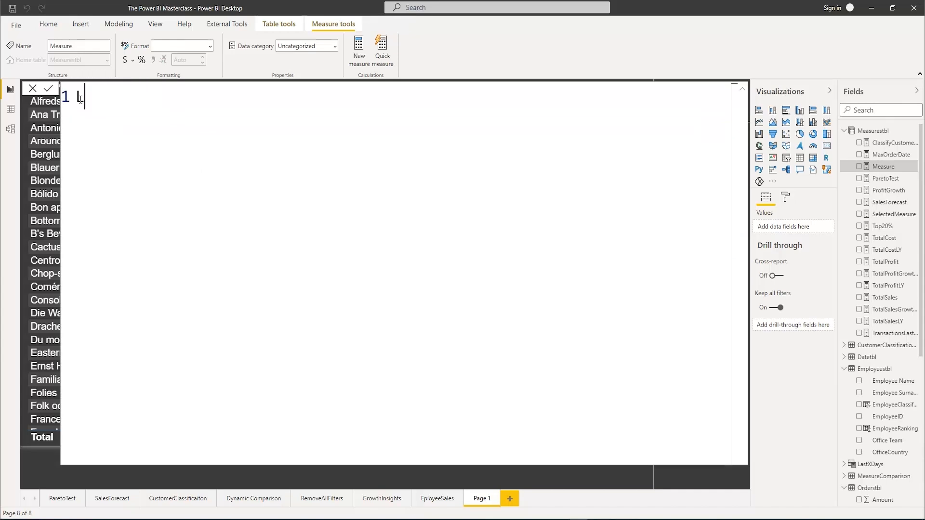
pyautogui.write('astSalesDA')
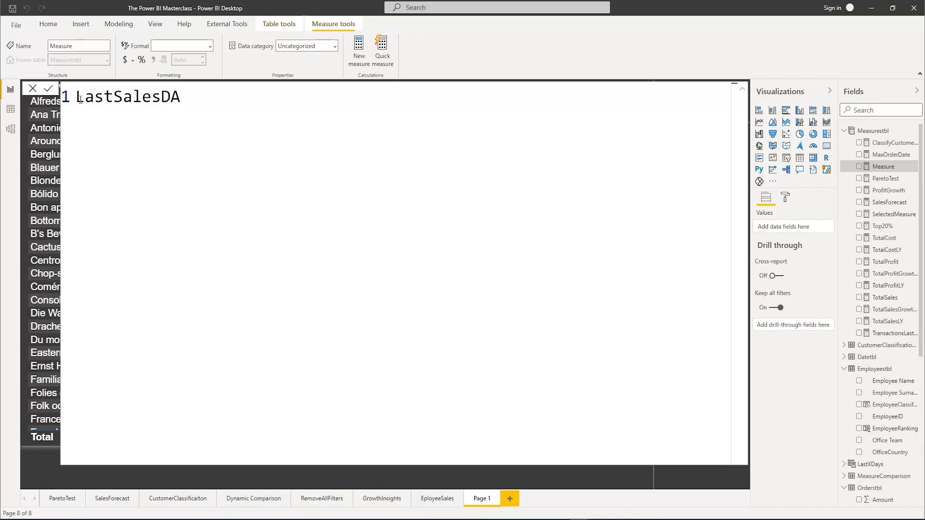
pyautogui.press('BackSpace')
pyautogui.write('ay =')
# Begin the LastSalesDay formula on a new indented line with CALCULATE containing a nested LASTDATE function
pyautogui.hotkey('shift', 'Return')
pyautogui.press('Tab')
pyautogui.write('Cal')
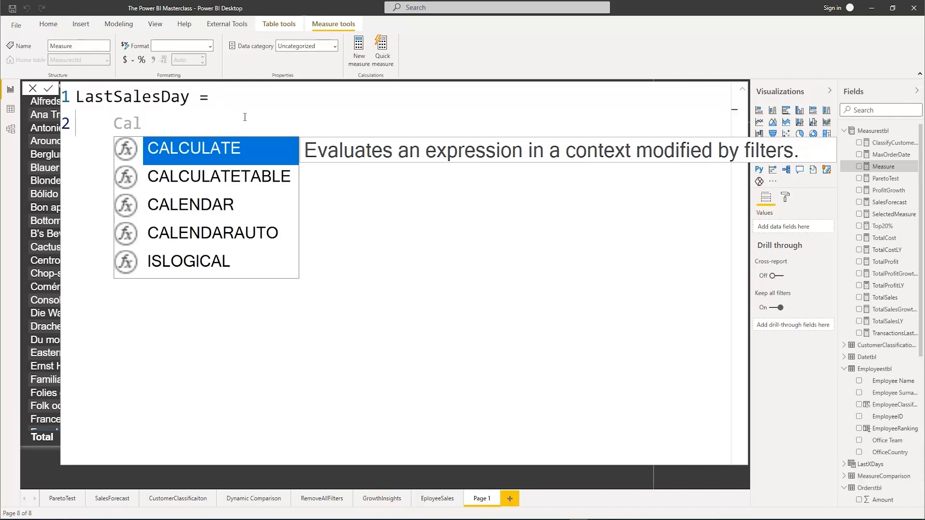
pyautogui.press('Tab')
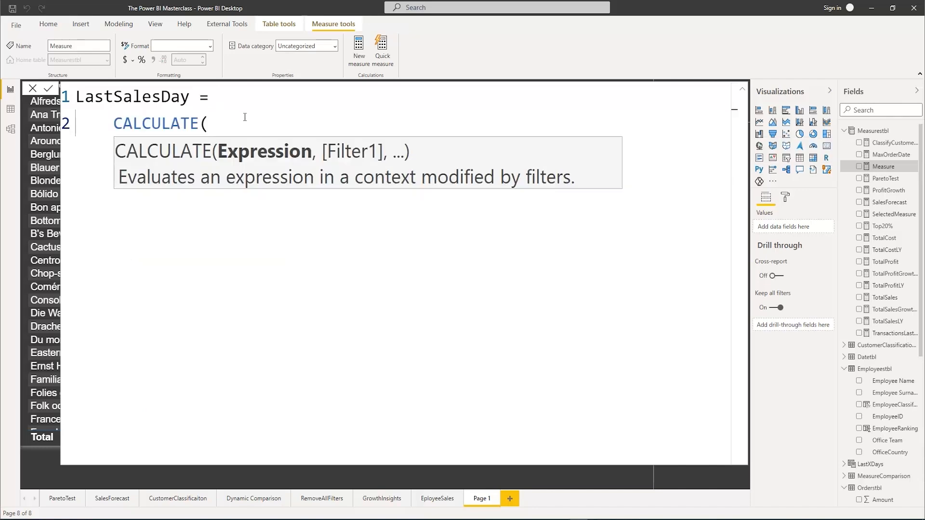
pyautogui.write('Las')
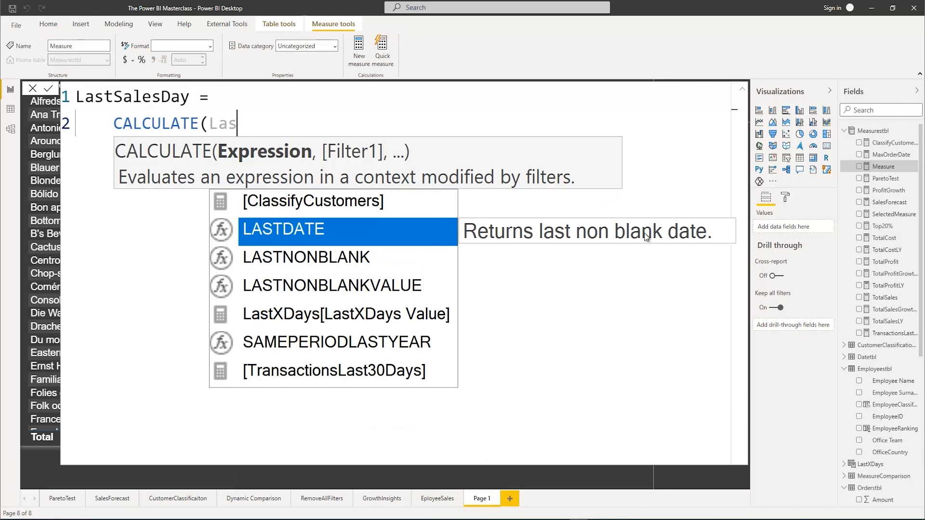
pyautogui.press('Tab')
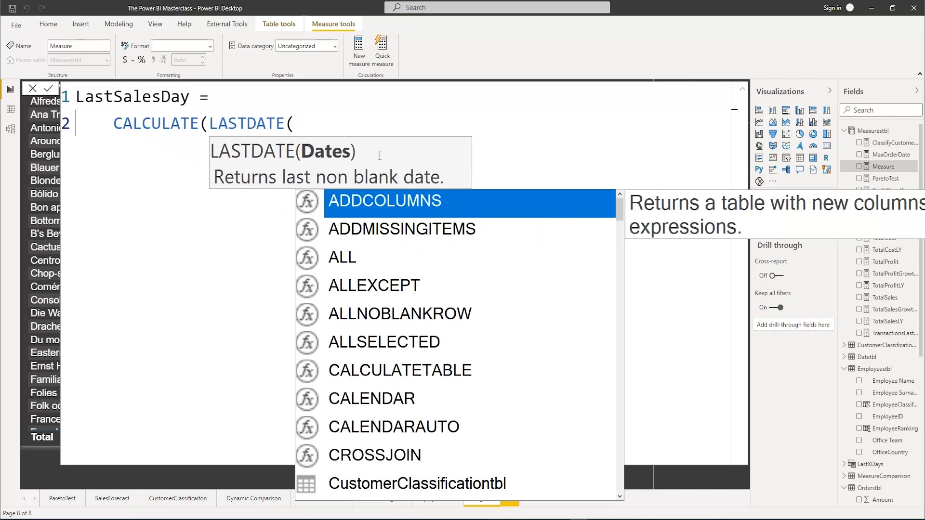
# Supply Orderstbl[OrderDate] as the LASTDATE argument and close that function, ready for CALCULATE's filter argument
pyautogui.write('ord')
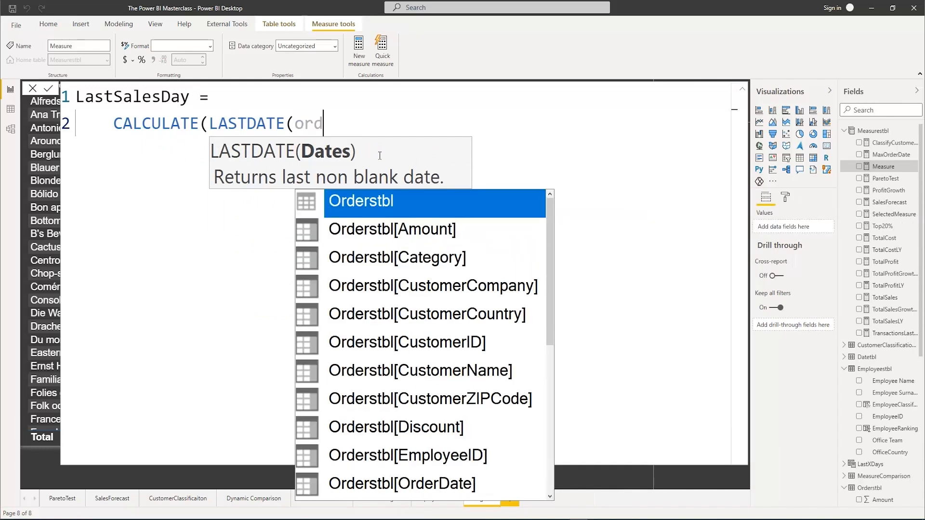
pyautogui.press('Down')
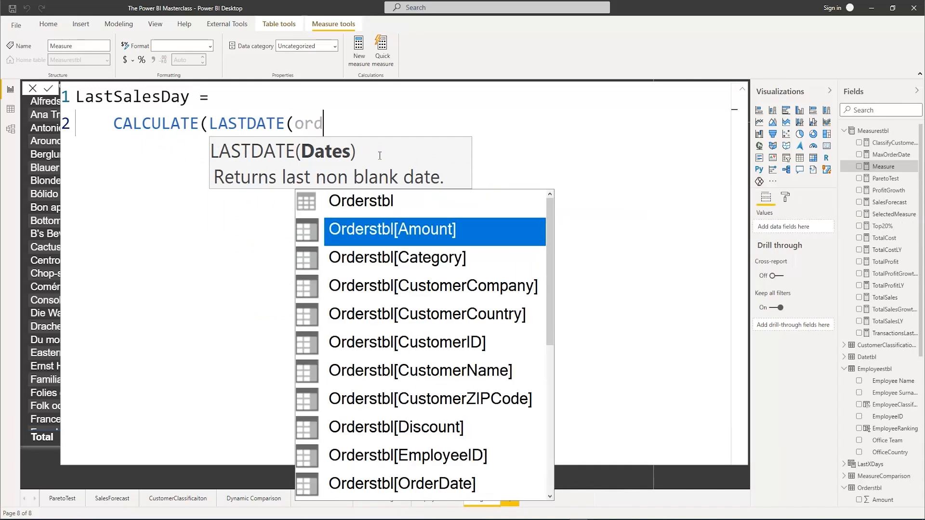
pyautogui.press('Down')
pyautogui.press('Down')
pyautogui.press('Down')
pyautogui.press('Down')
pyautogui.press('Down')
pyautogui.press('Down')
pyautogui.press('Down')
pyautogui.press('Down')
pyautogui.press('Down')
pyautogui.press('Tab')
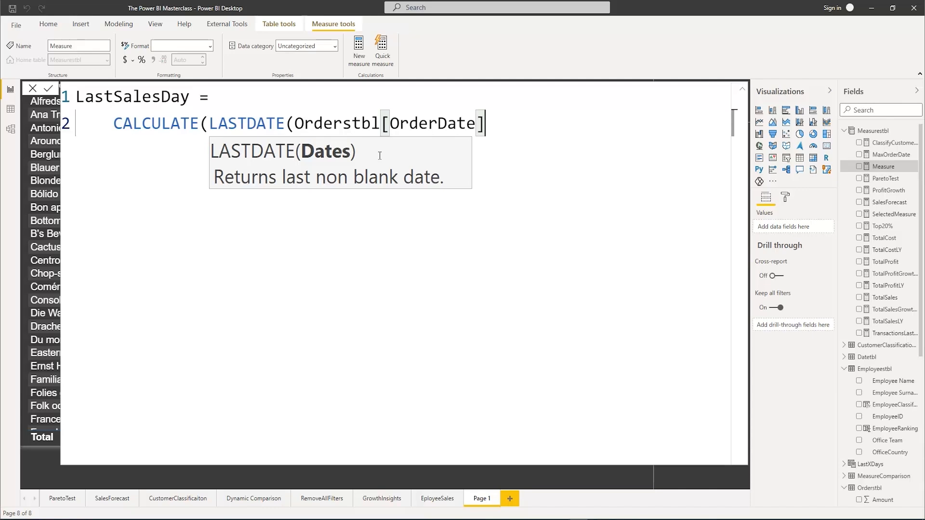
pyautogui.write(')')
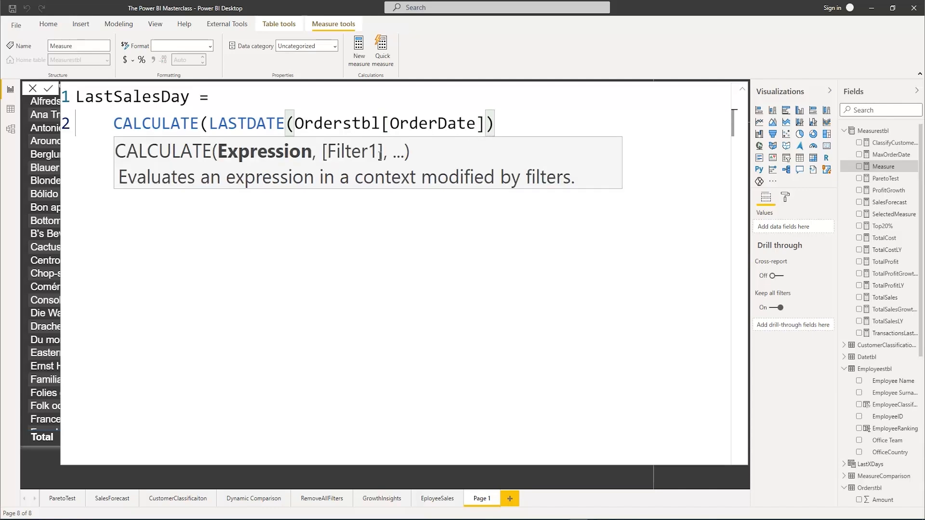
pyautogui.write(',')
pyautogui.press('Escape')
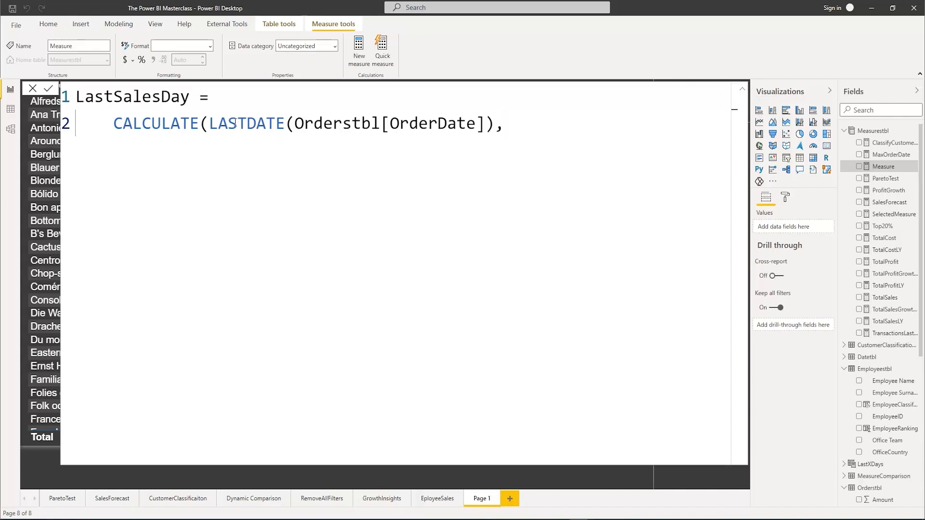
# Add ALL(Orderstbl) as the CALCULATE filter, close the formula and commit the LastSalesDay measure
pyautogui.click(742, 89)
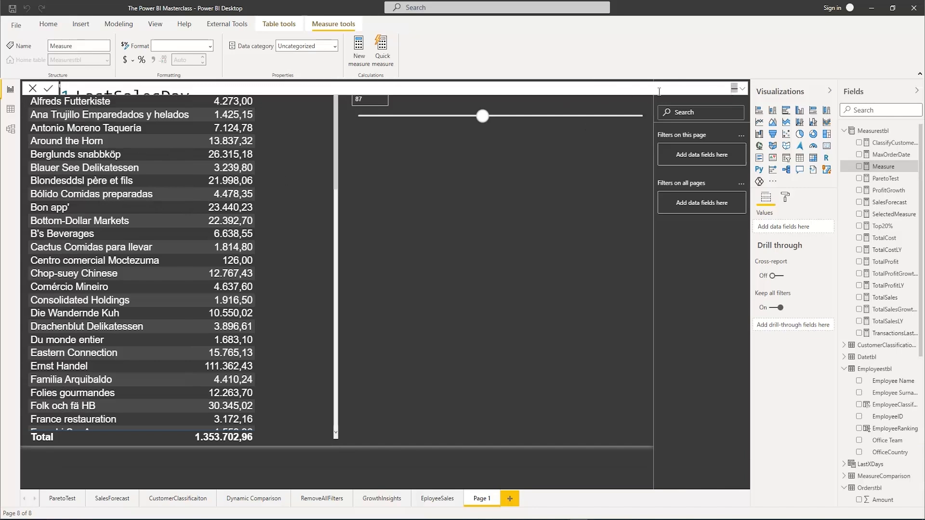
pyautogui.click(741, 92)
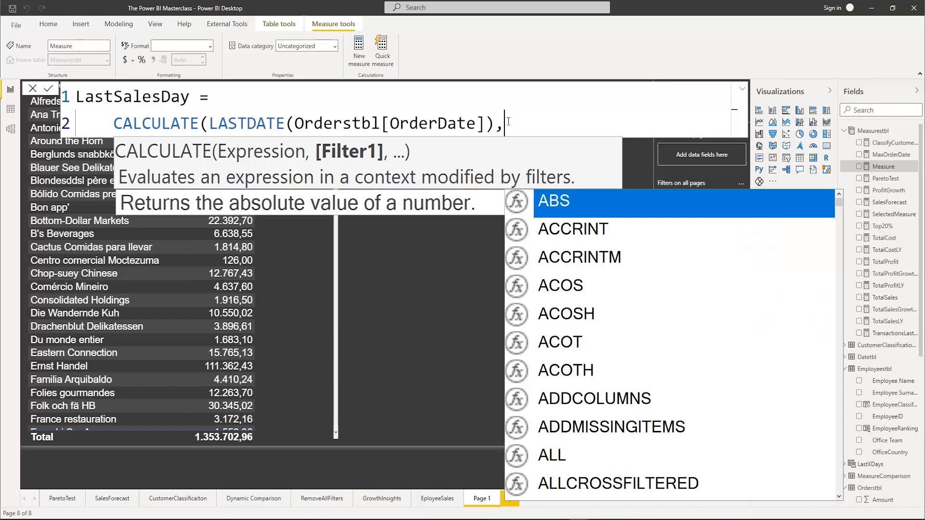
pyautogui.write('All')
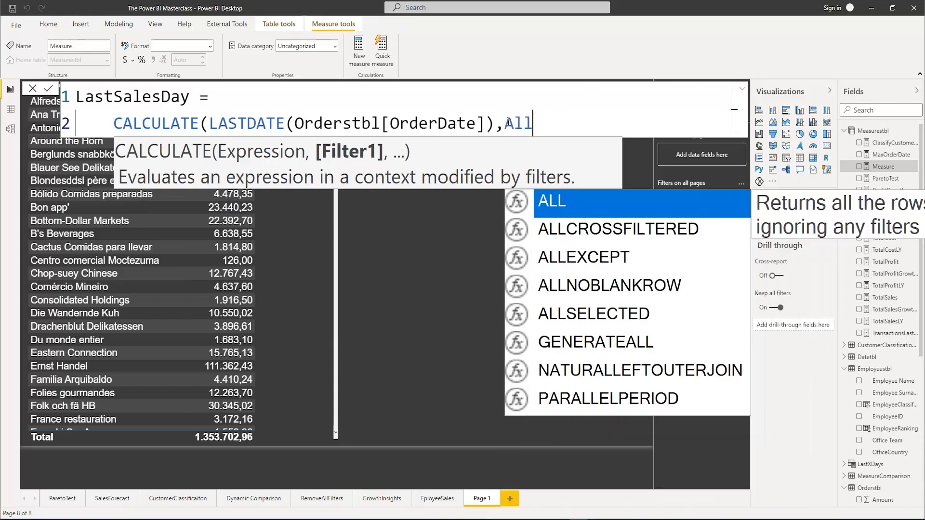
pyautogui.write('(ord')
pyautogui.press('Tab')
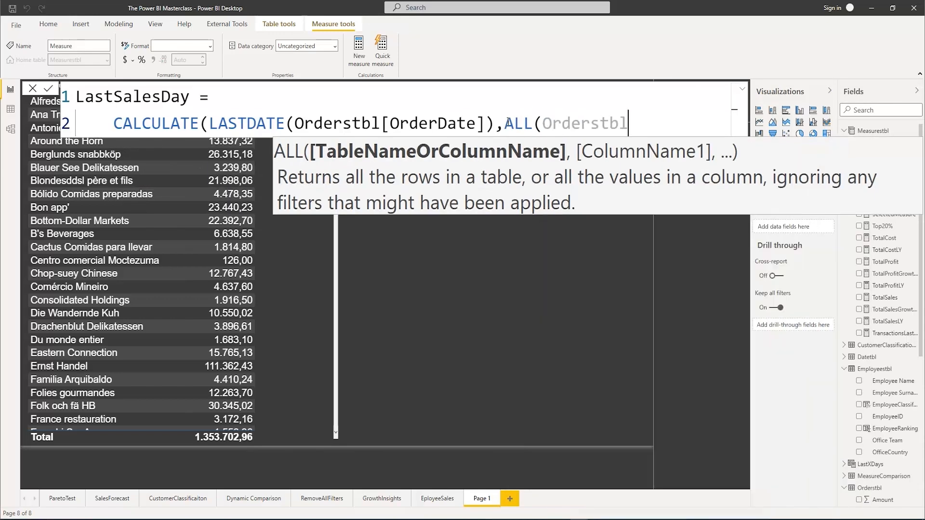
pyautogui.write(')')
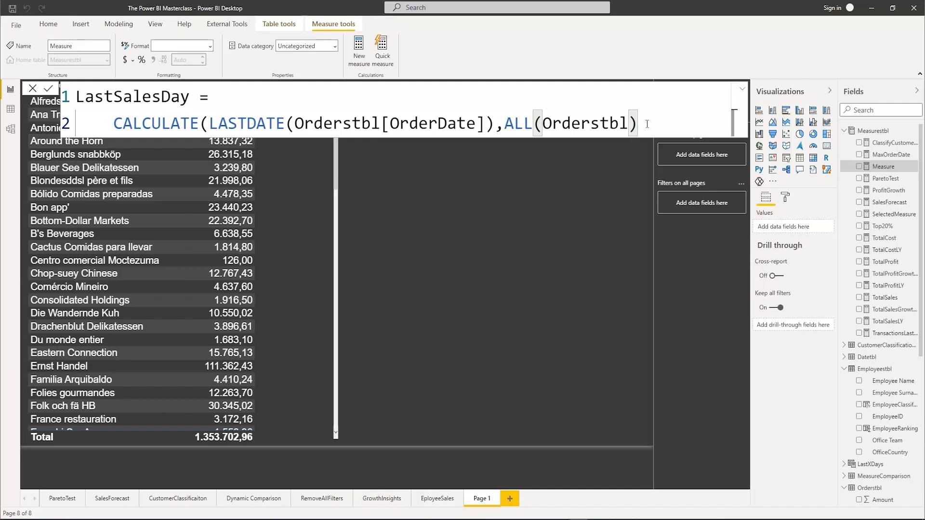
pyautogui.write(')')
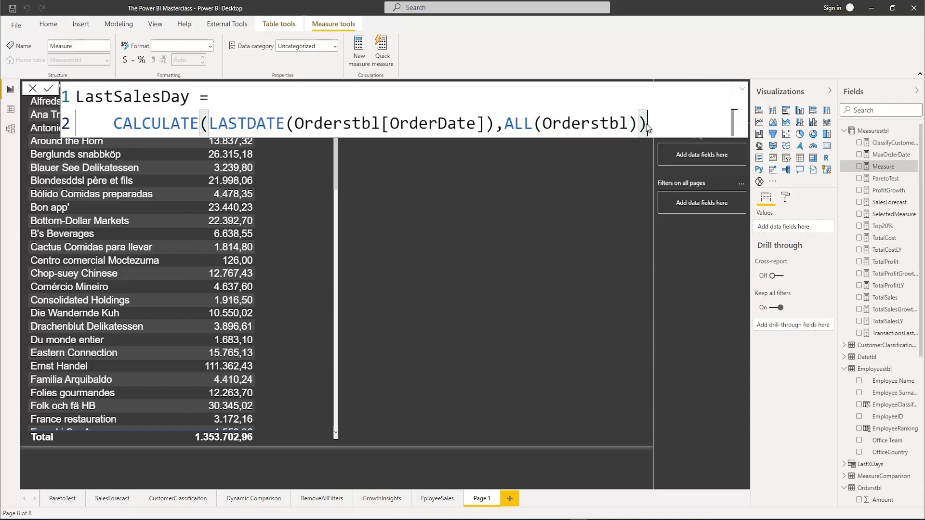
pyautogui.press('Return')
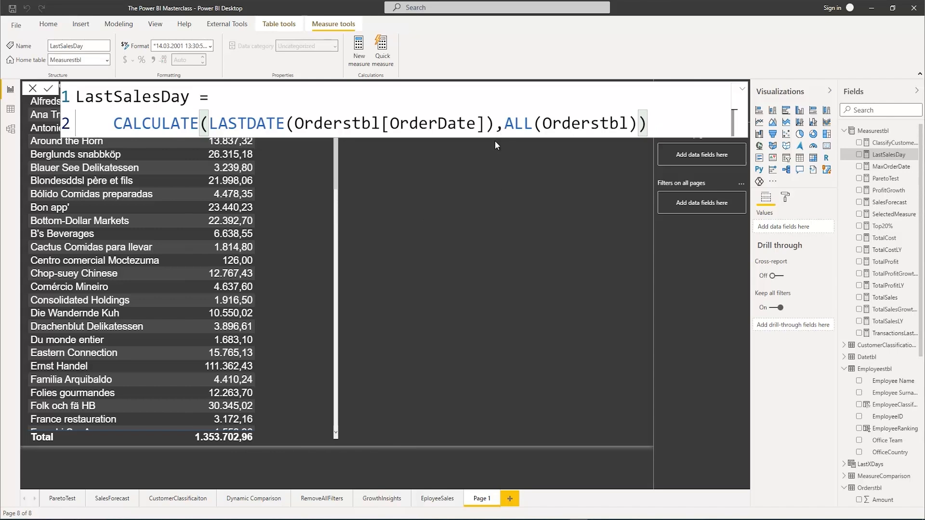
# Add the LastSalesDay measure as a column in the CustomerCompany and TotalSales table
pyautogui.click(325, 250)
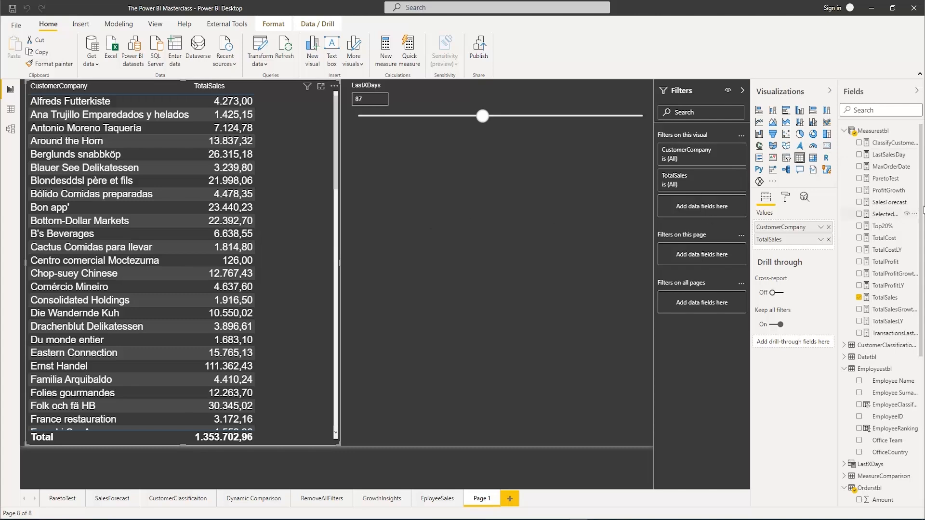
pyautogui.click(858, 154)
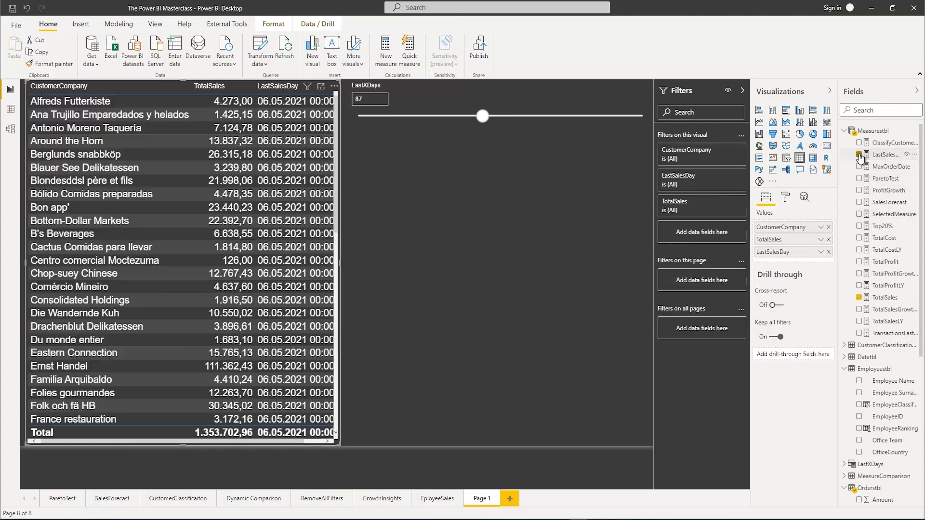
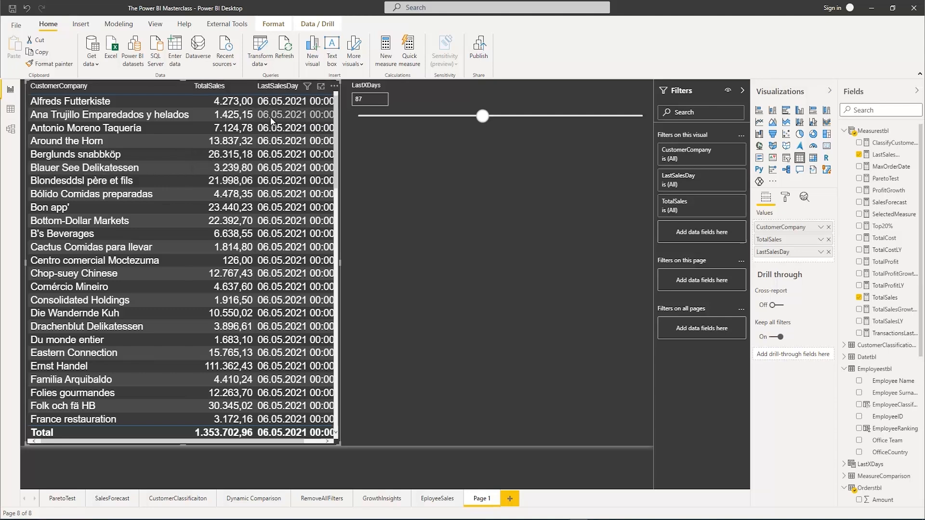
# Remove LastSalesDay from the customer table visual and start a new measure named TotalSalesLastXDays in Measurestbl
pyautogui.click(828, 252)
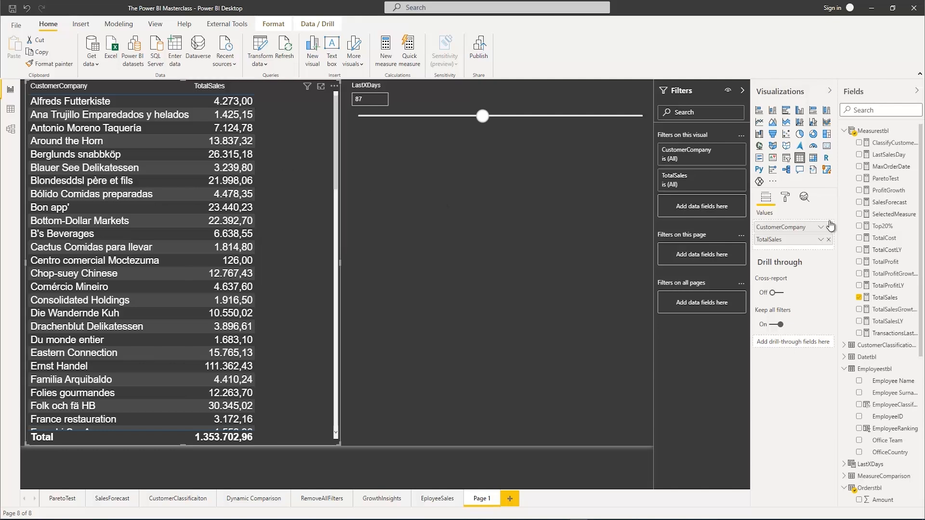
pyautogui.rightClick(871, 135)
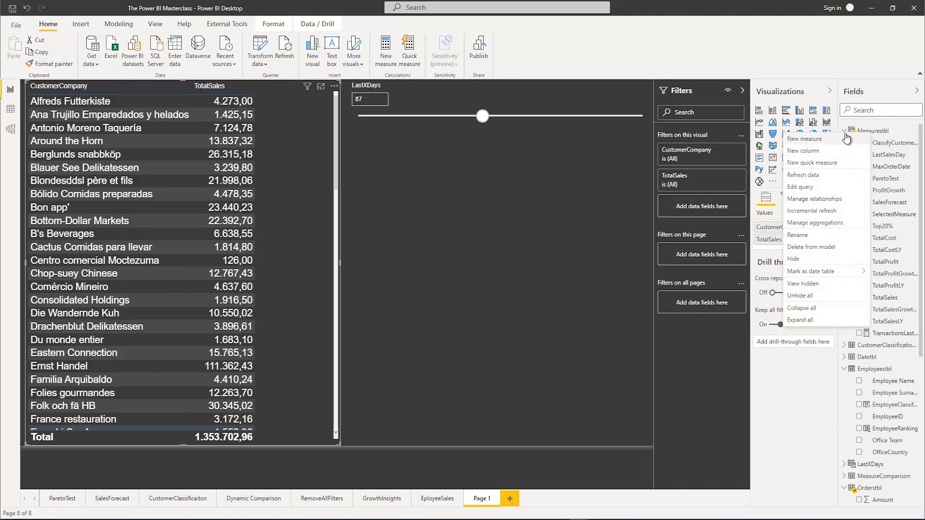
pyautogui.click(805, 141)
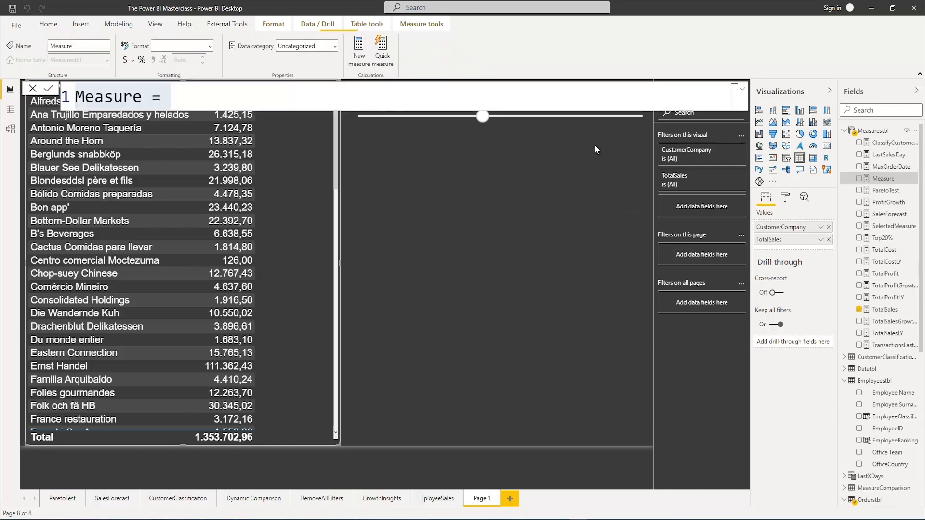
pyautogui.click(740, 91)
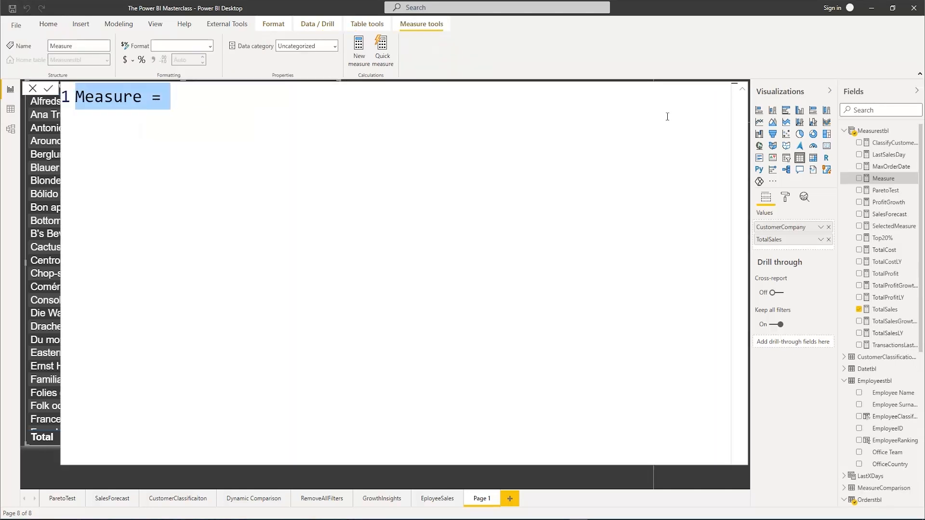
pyautogui.write('To')
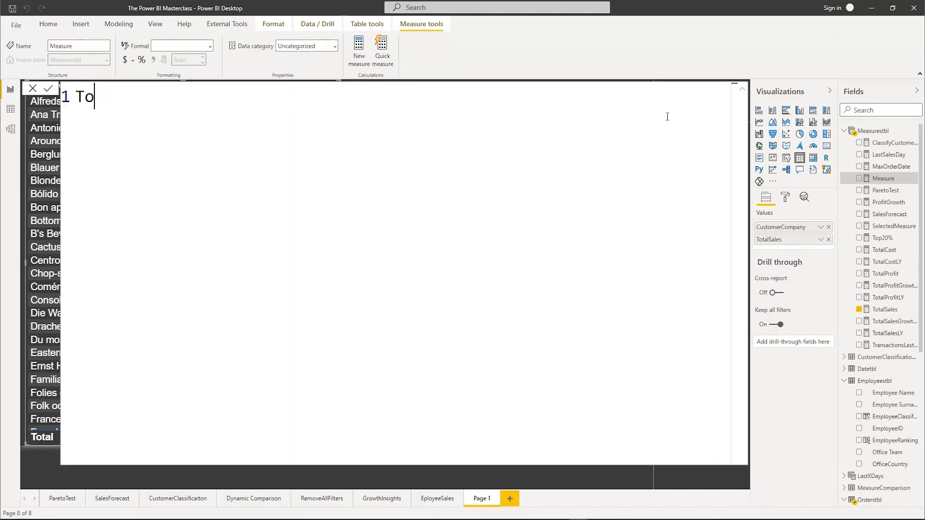
pyautogui.write('talSale')
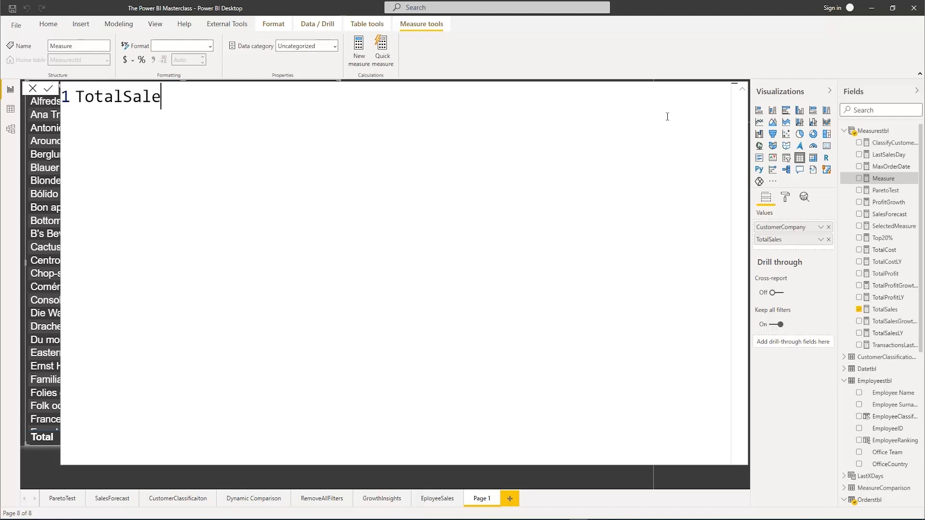
pyautogui.write('sLastXDays ')
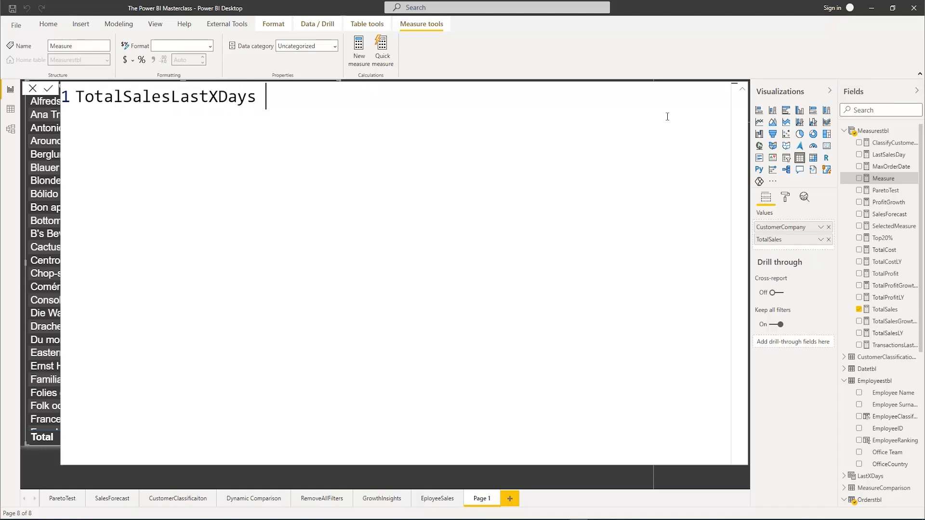
pyautogui.write('=')
# Begin the formula on a new indented line with CALCULATE, using [TotalSales] as its expression, ready for the filter argument
pyautogui.press('Return')
pyautogui.press('Tab')
pyautogui.write('Cal')
pyautogui.press('Tab')
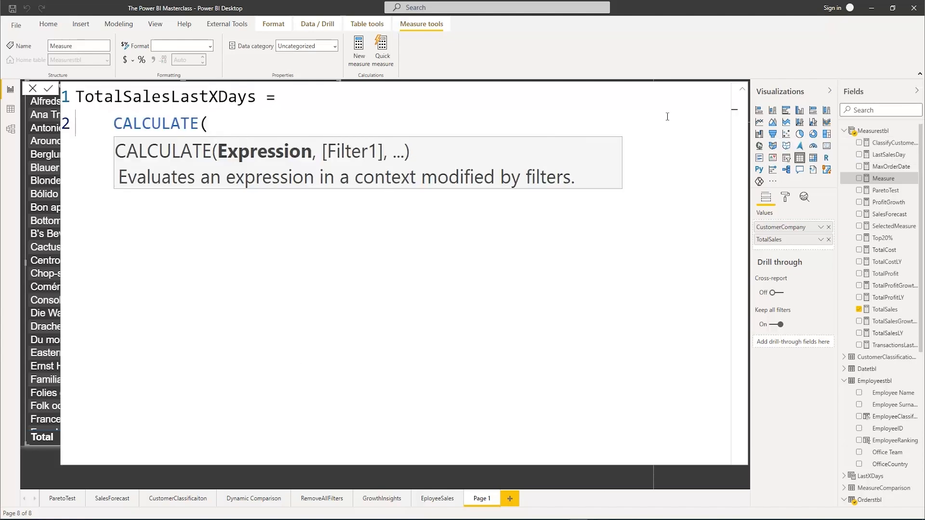
pyautogui.write('TotalS')
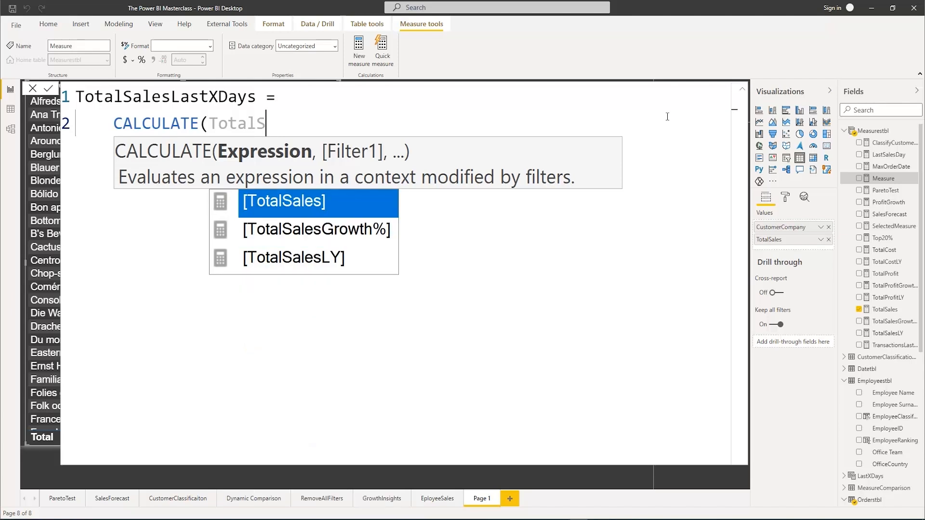
pyautogui.press('Tab')
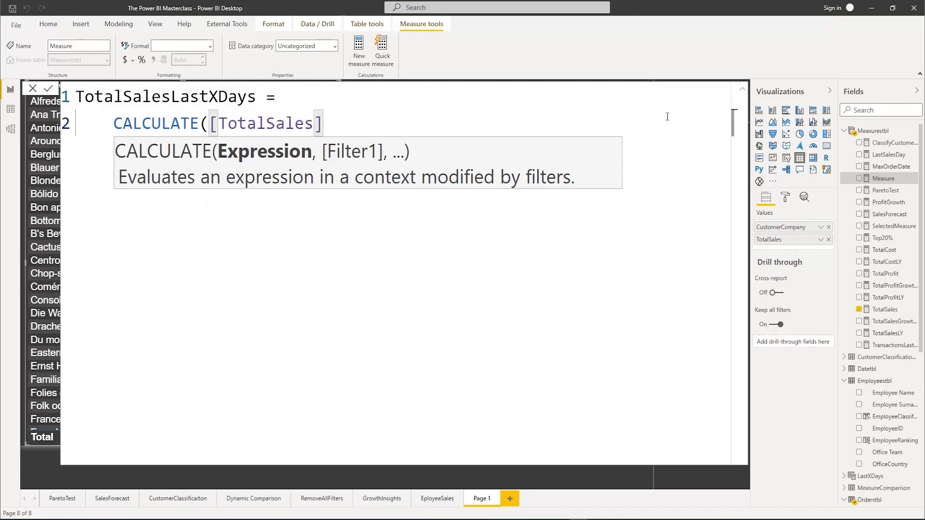
pyautogui.write(',')
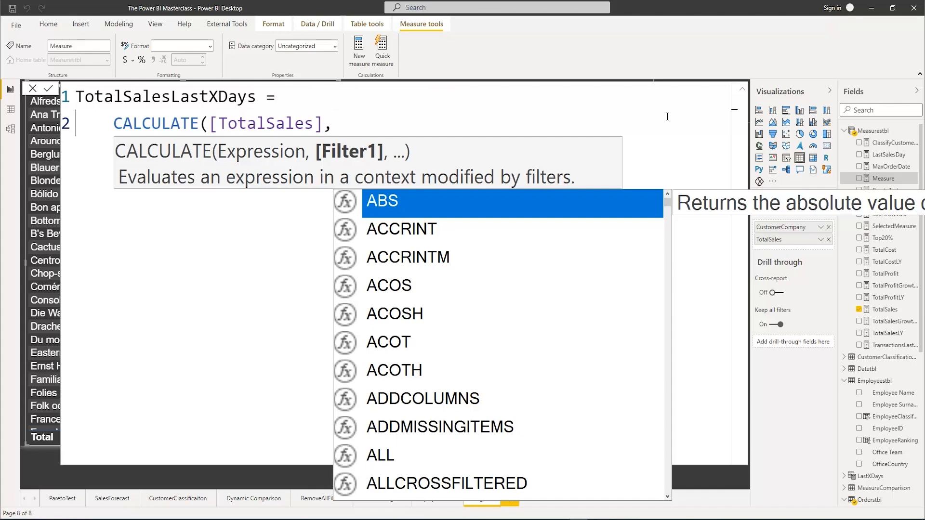
pyautogui.write('Fil')
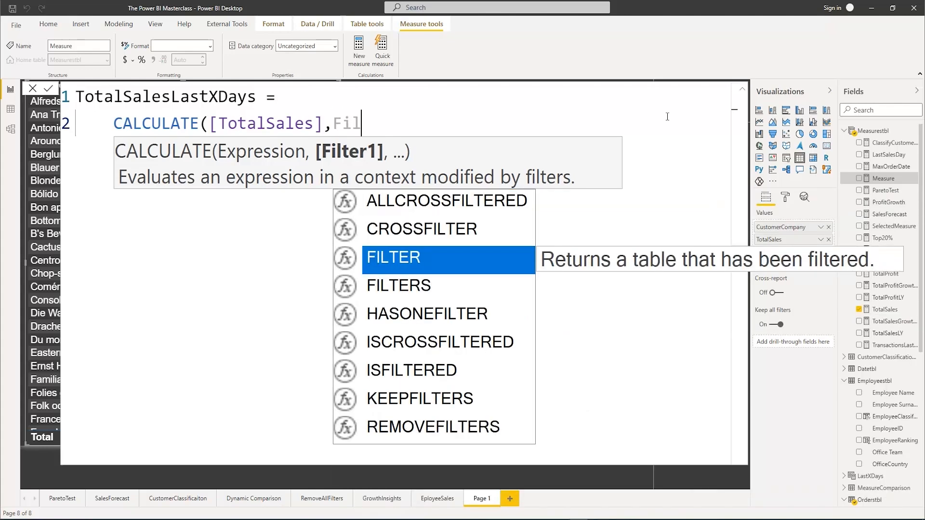
# Nest a FILTER function as CALCULATE's filter argument, with Datetbl as the table to filter
pyautogui.press('Tab')
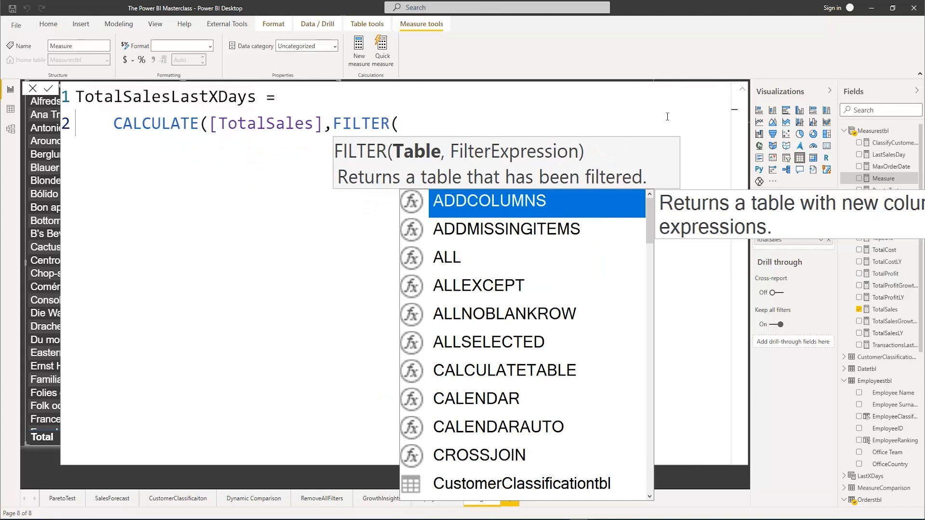
pyautogui.write('da')
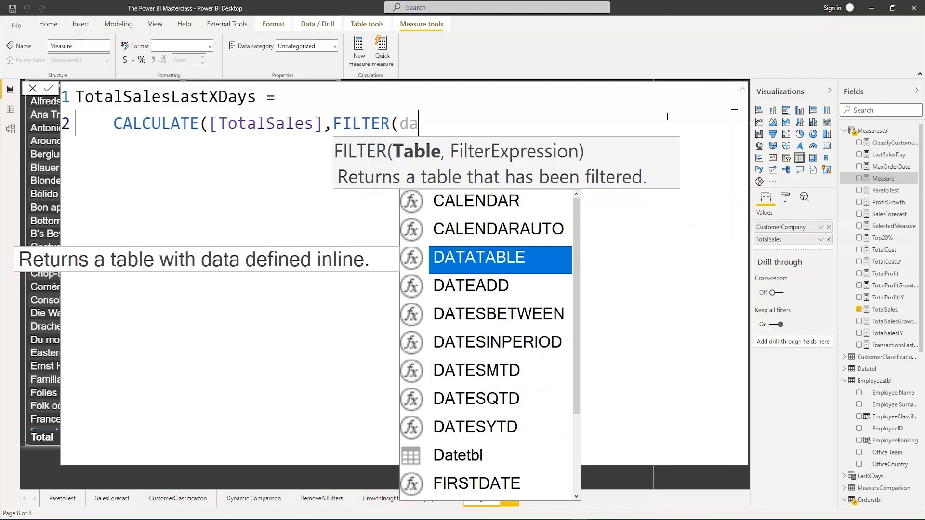
pyautogui.write('te')
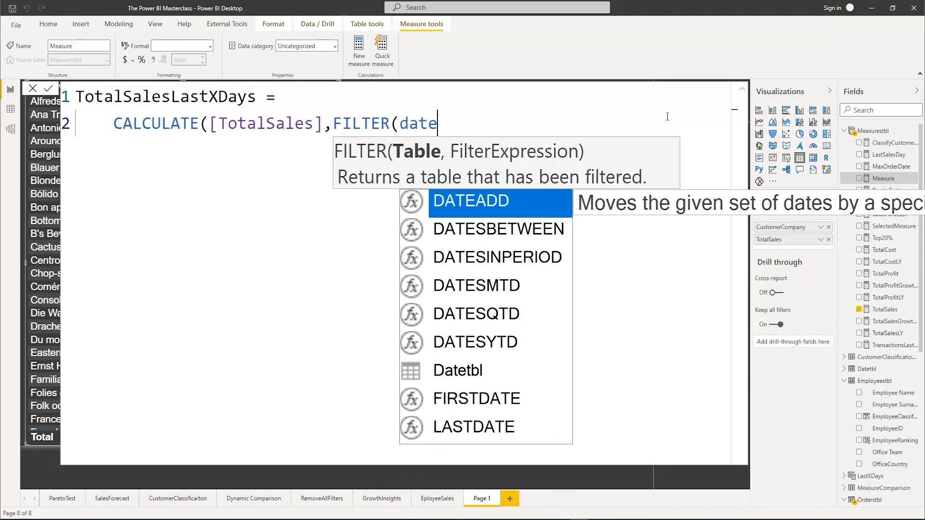
pyautogui.write('tb')
pyautogui.press('Tab')
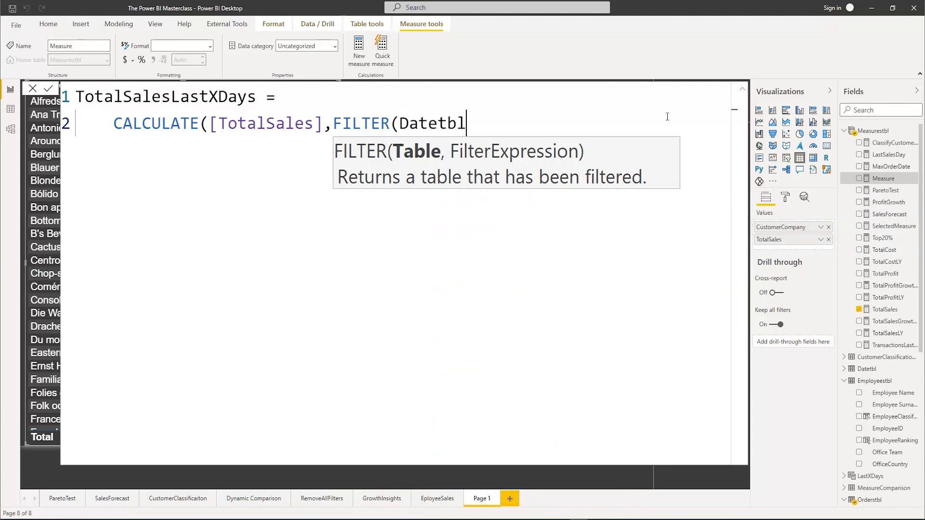
pyautogui.write(',')
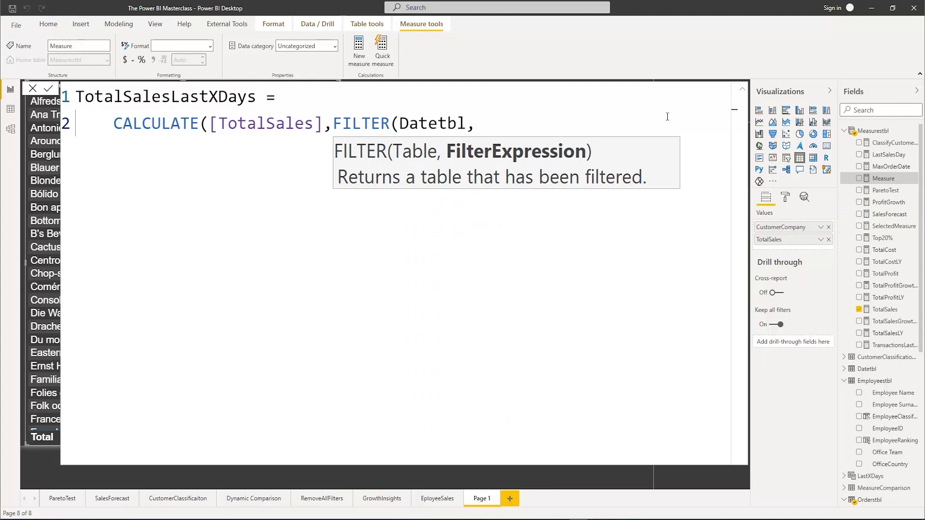
# Start the filter expression with the Datetbl[Date] column followed by a greater-than operator
pyautogui.write('Date')
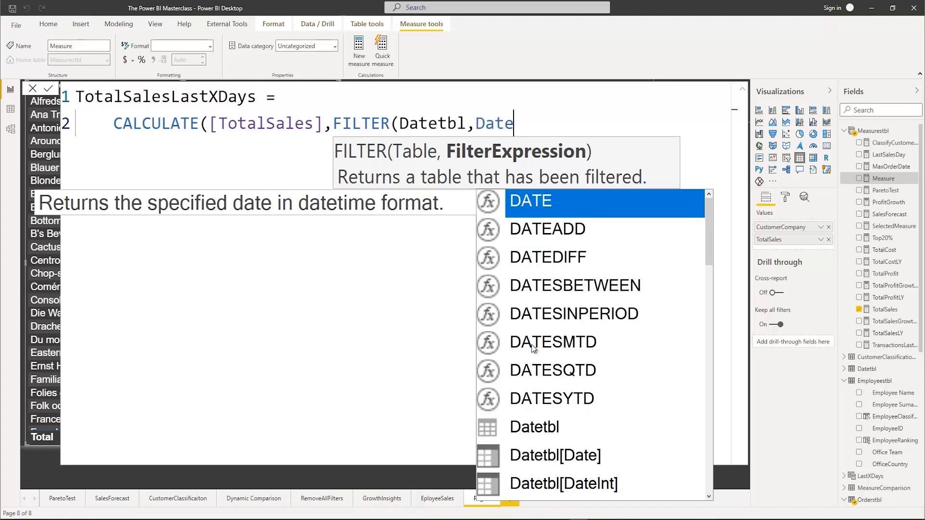
pyautogui.press('Escape')
pyautogui.write('t')
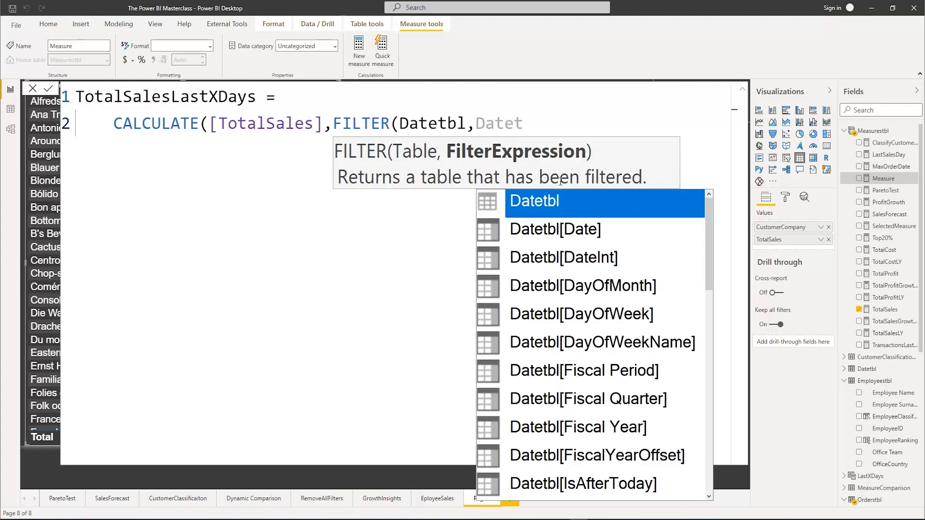
pyautogui.click(577, 234)
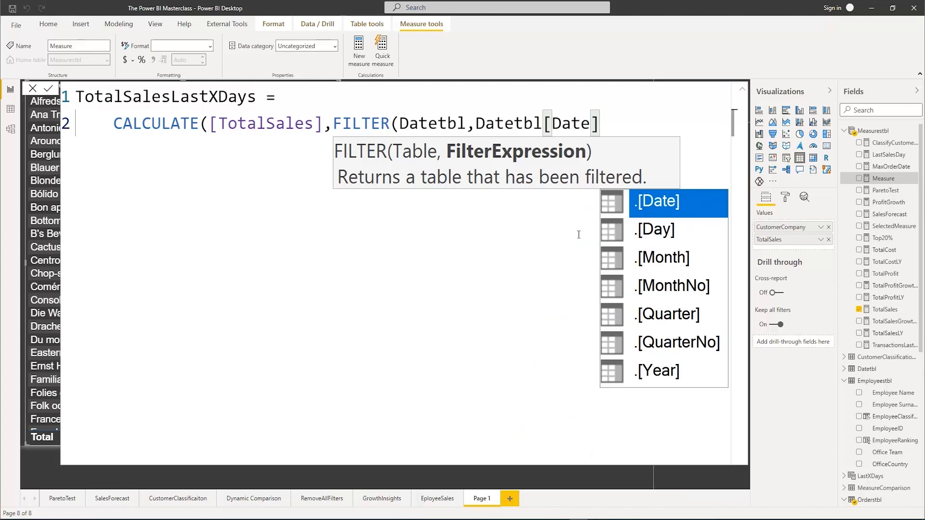
pyautogui.write('>')
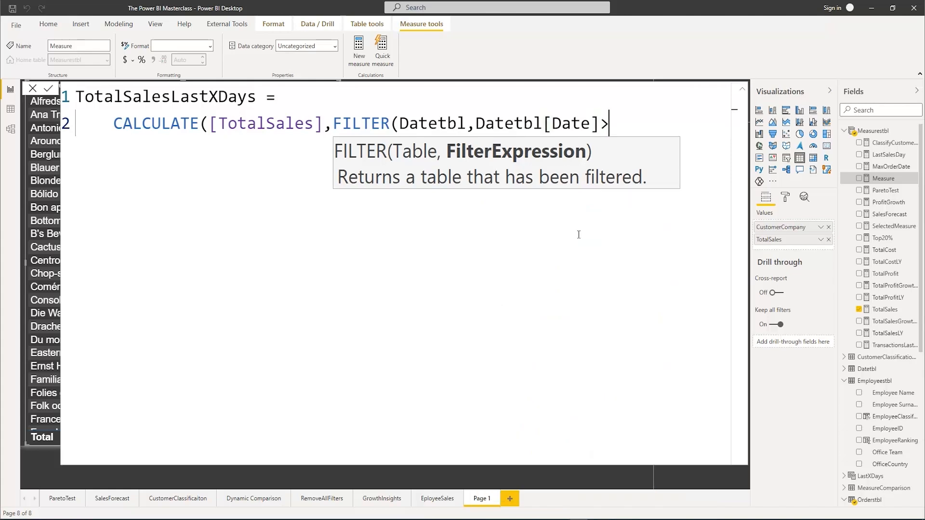
pyautogui.write('las')
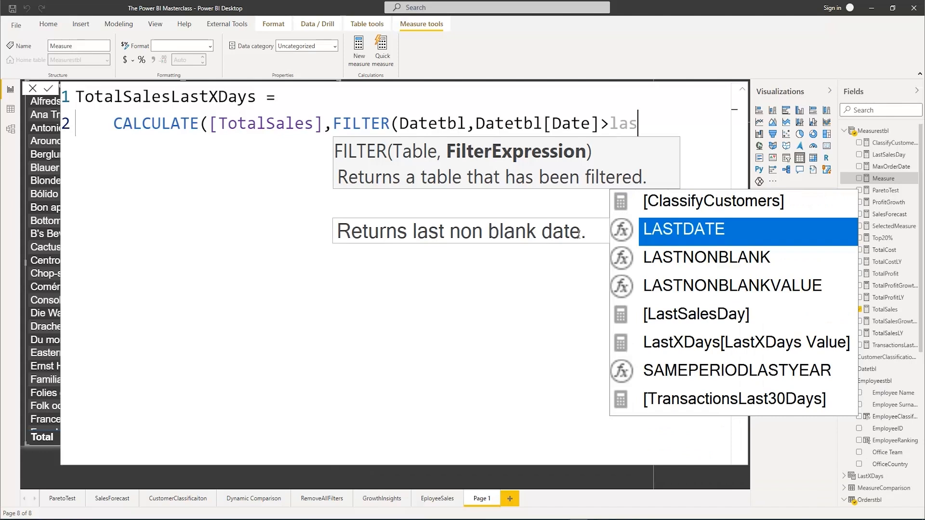
# Complete the lower date limit as [LastSalesDay] minus LastXDays[LastXDays Value]
pyautogui.press('Down')
pyautogui.press('Down')
pyautogui.press('Down')
pyautogui.press('Tab')
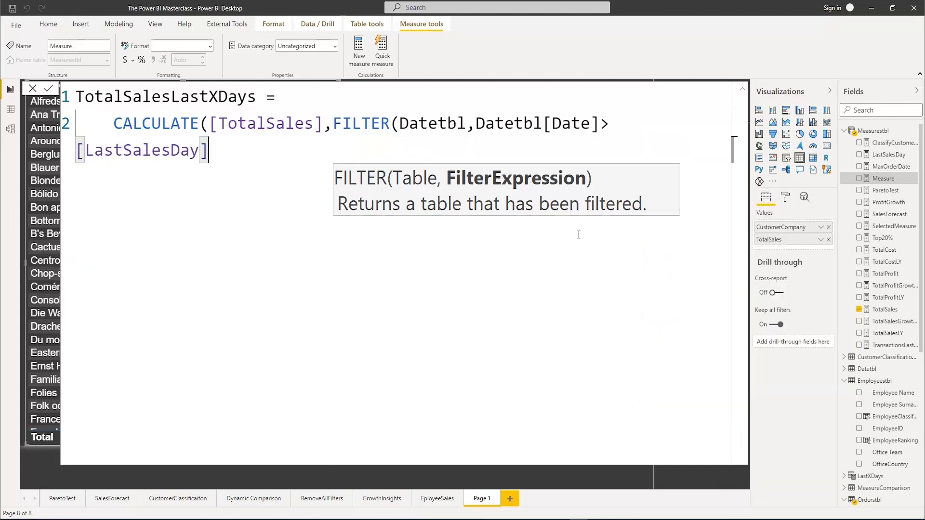
pyautogui.write('-')
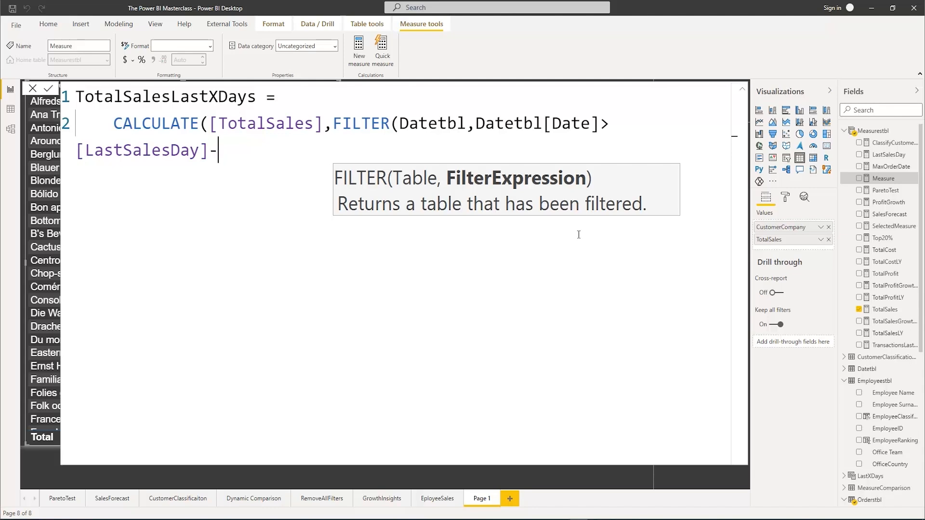
pyautogui.write('Lastx')
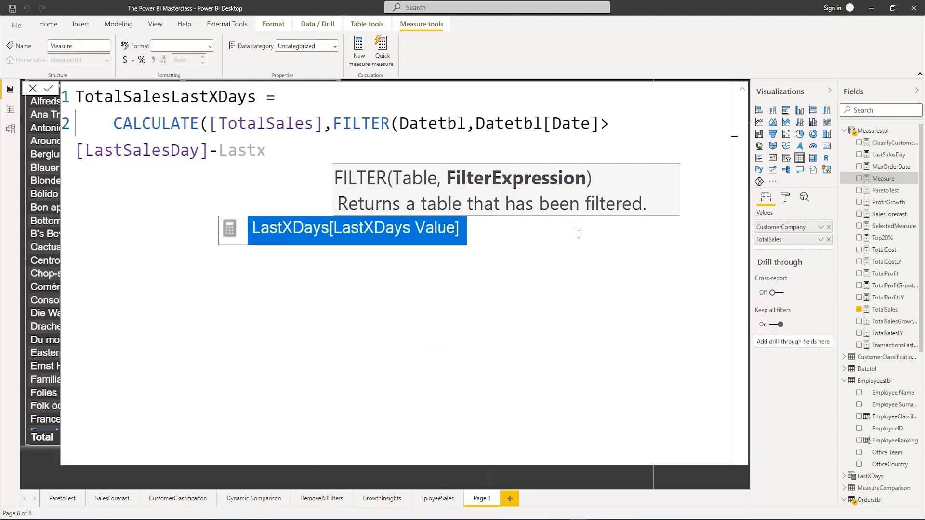
pyautogui.press('Tab')
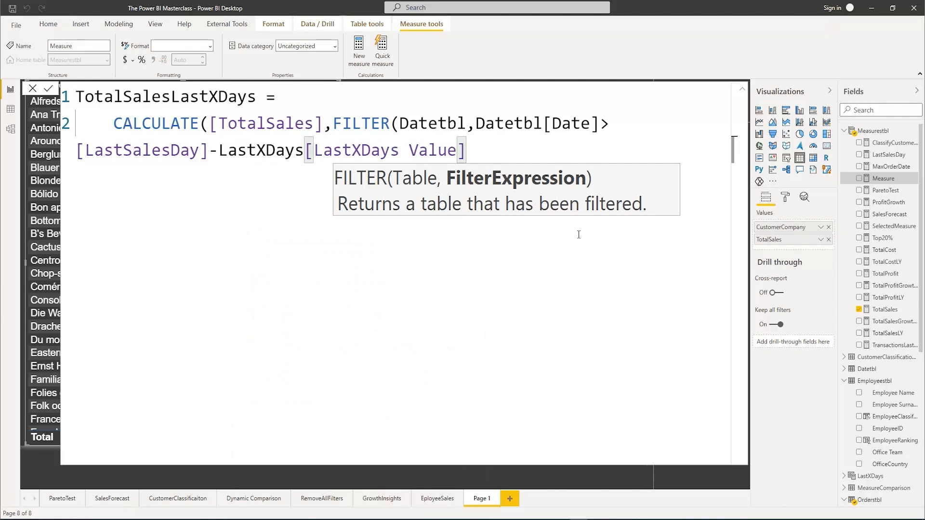
# Add a second condition with && that starts with Datetbl[Date] and a less-than-or-equal operator
pyautogui.write('&')
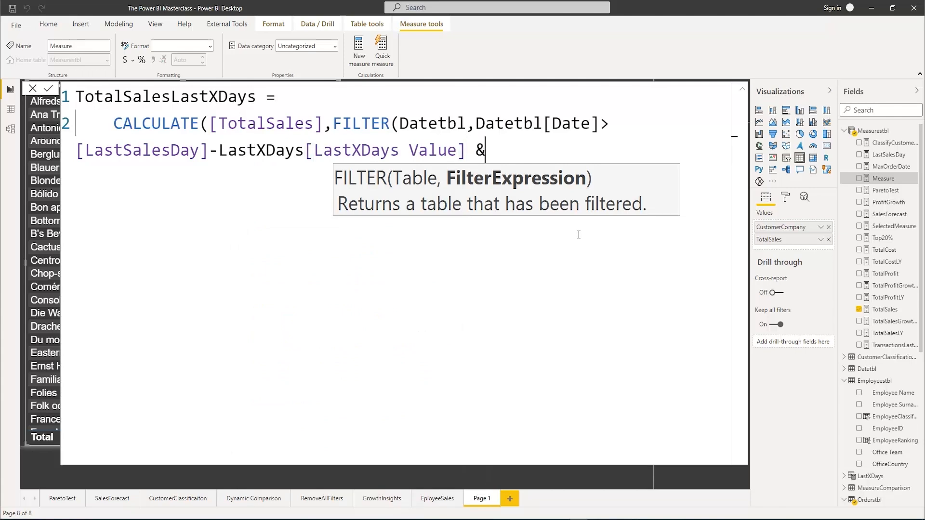
pyautogui.write('& date')
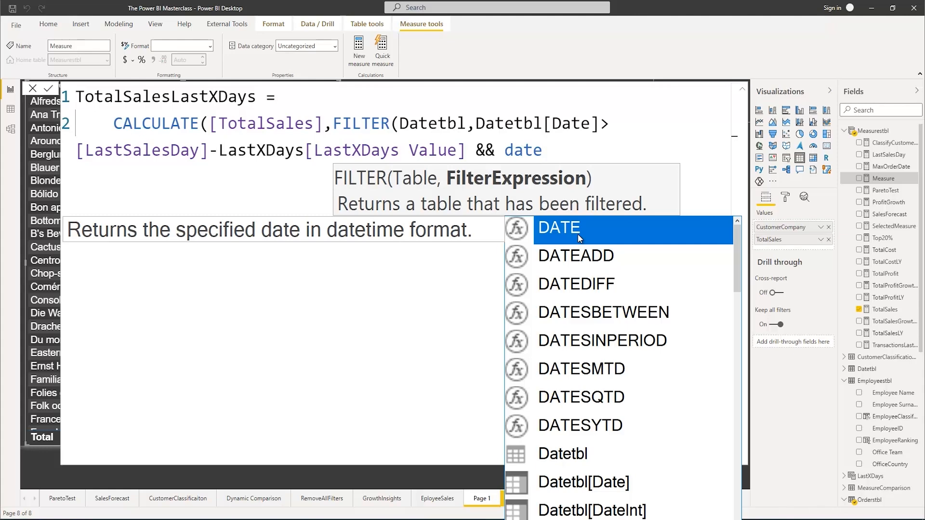
pyautogui.press('Down')
pyautogui.press('Down')
pyautogui.press('Down')
pyautogui.press('Down')
pyautogui.press('Down')
pyautogui.press('Down')
pyautogui.press('Down')
pyautogui.press('Down')
pyautogui.press('Down')
pyautogui.press('Tab')
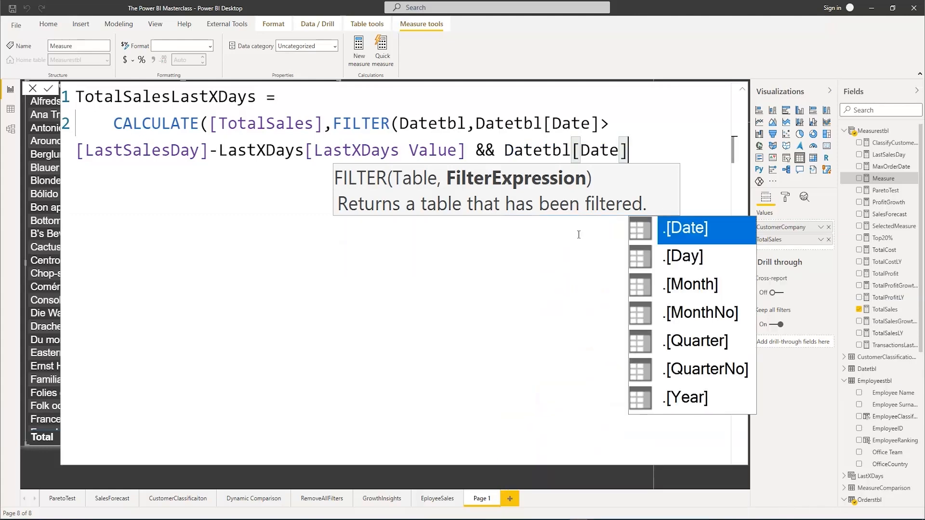
pyautogui.write('<=')
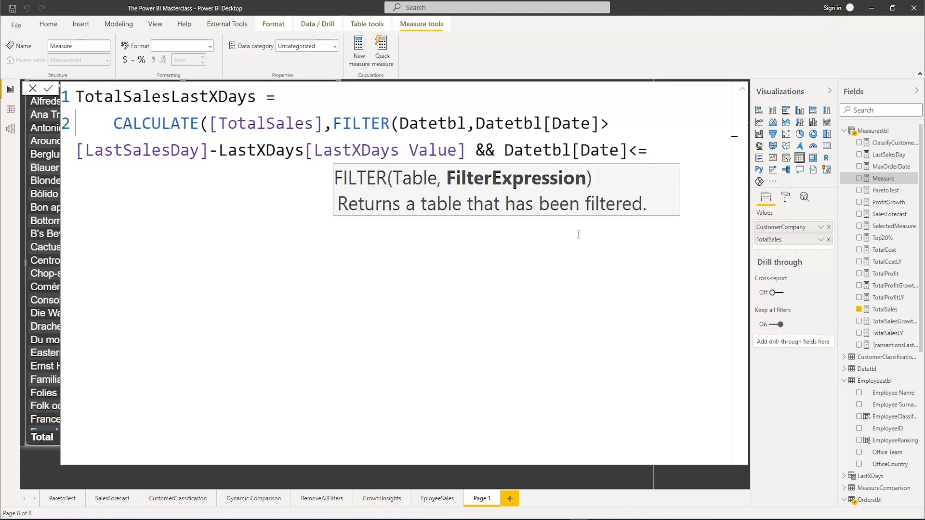
pyautogui.write('last')
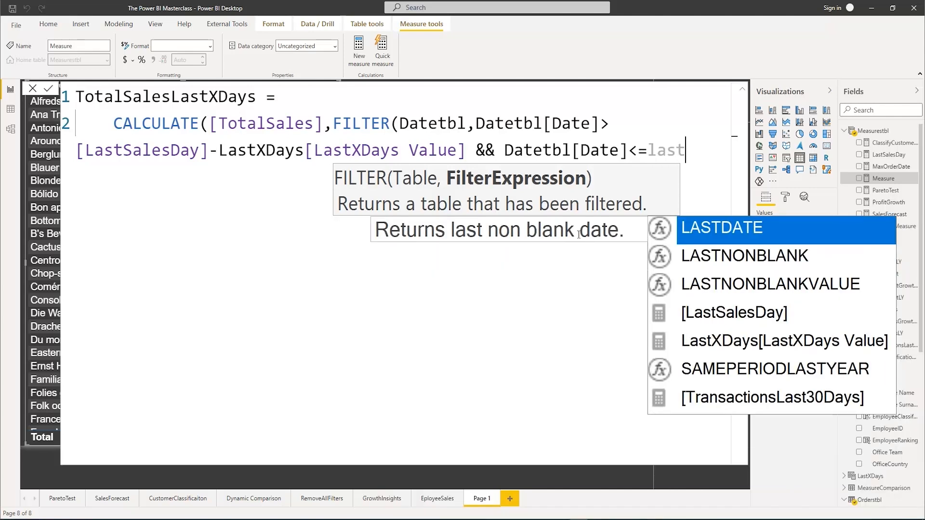
# Set [LastSalesDay] as the upper date limit and close the FILTER function
pyautogui.press('Down')
pyautogui.press('Down')
pyautogui.press('Down')
pyautogui.press('Tab')
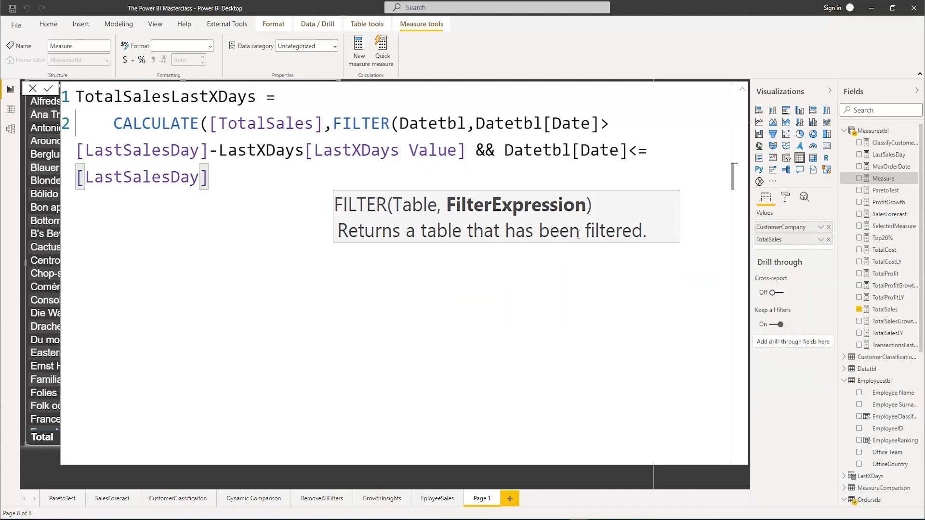
pyautogui.write(')')
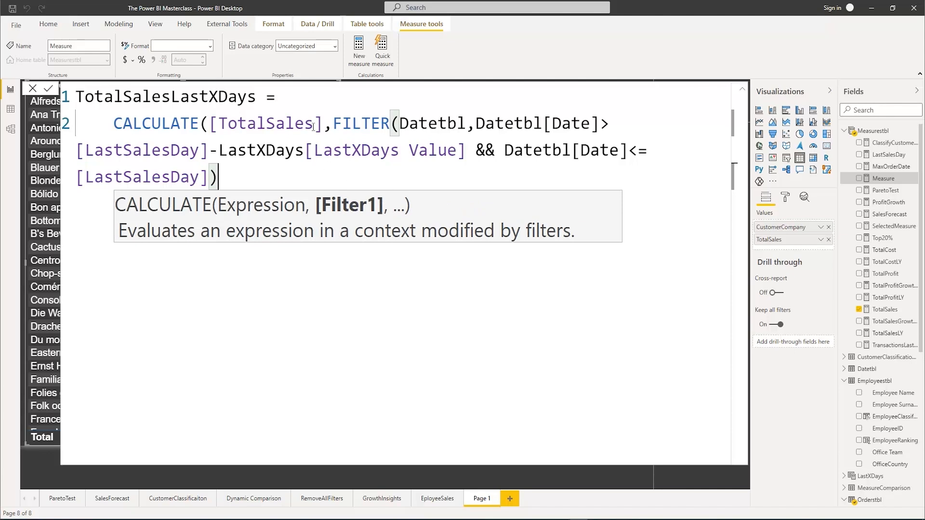
# Move the FILTER function onto its own line below CALCULATE([TotalSales],
pyautogui.click(332, 122)
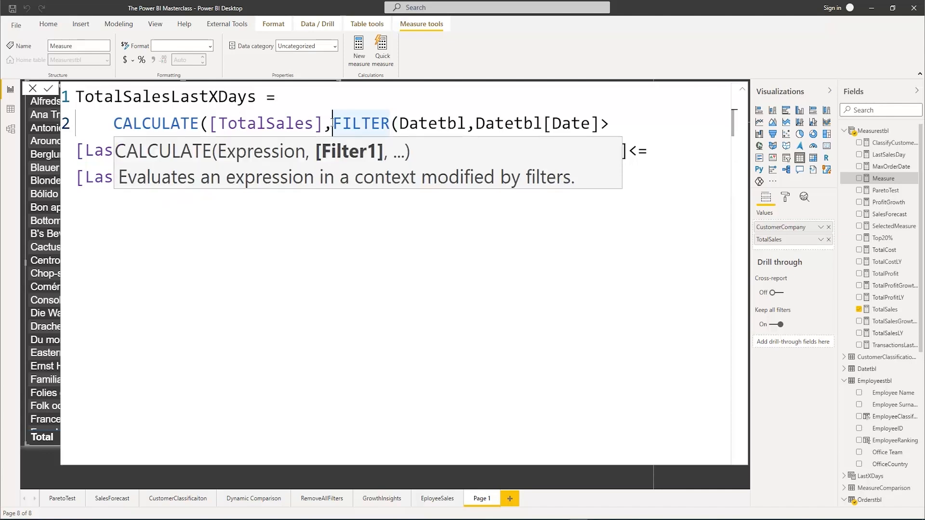
pyautogui.hotkey('shift', 'Return')
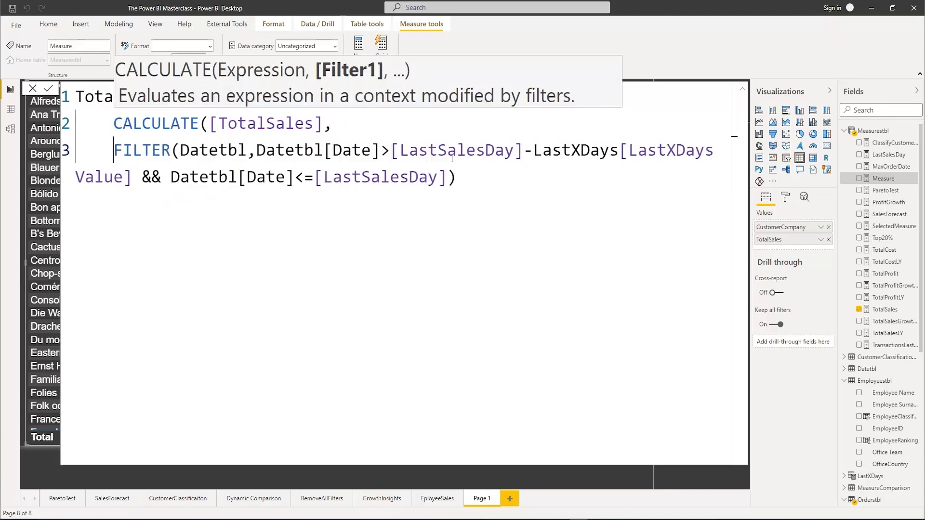
# Move the FILTER arguments, starting with Datetbl, onto their own line below FILTER(
pyautogui.click(180, 151)
pyautogui.hotkey('shift', 'Return')
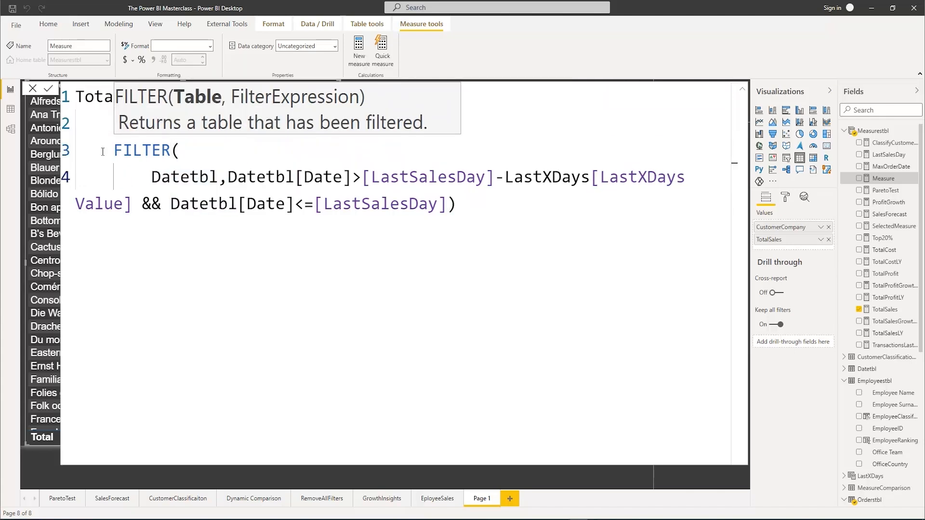
pyautogui.click(77, 200)
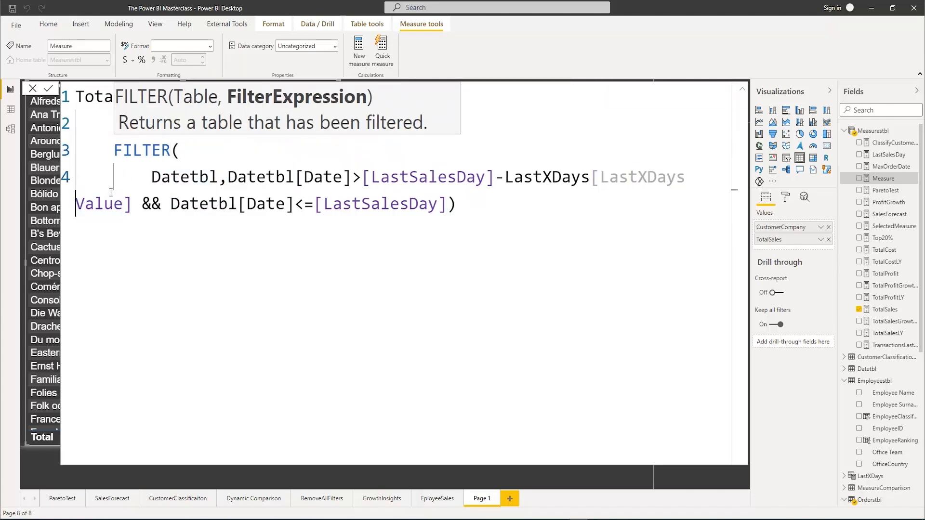
pyautogui.hotkey('shift', 'Return')
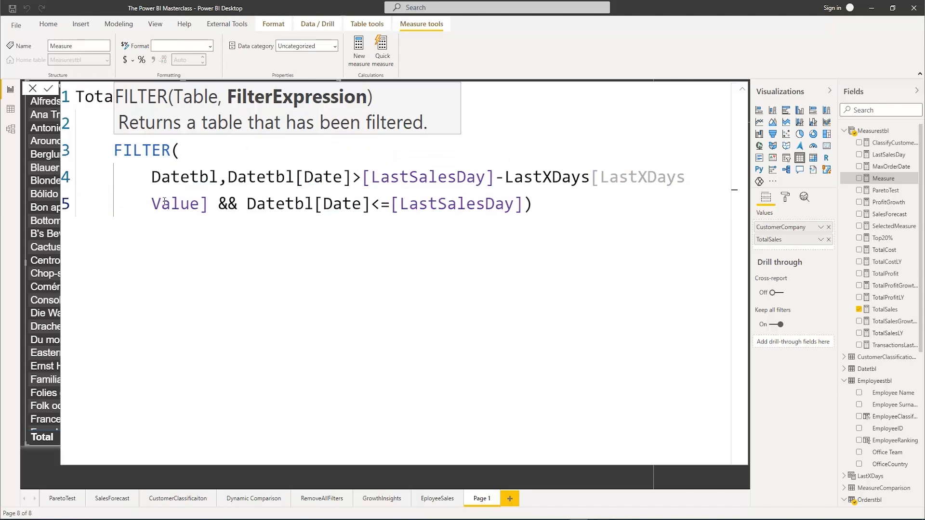
pyautogui.click(612, 179)
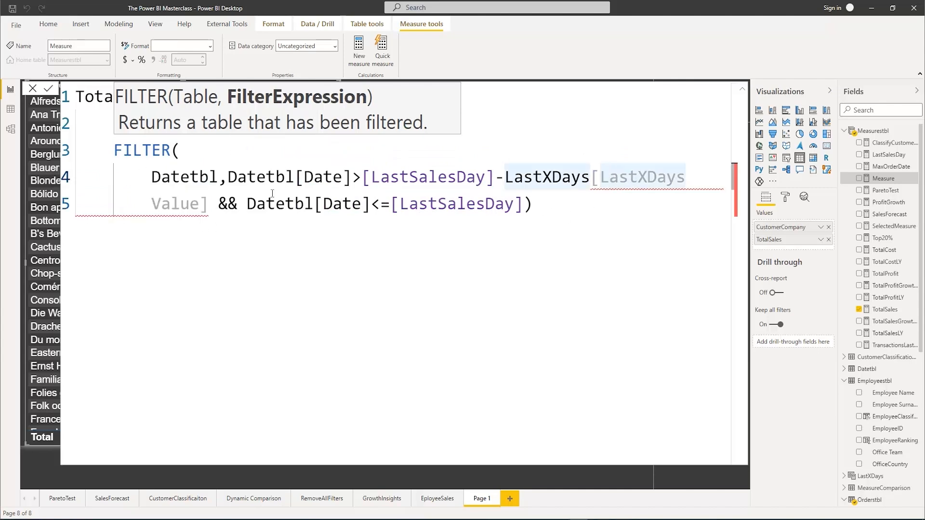
pyautogui.click(159, 202)
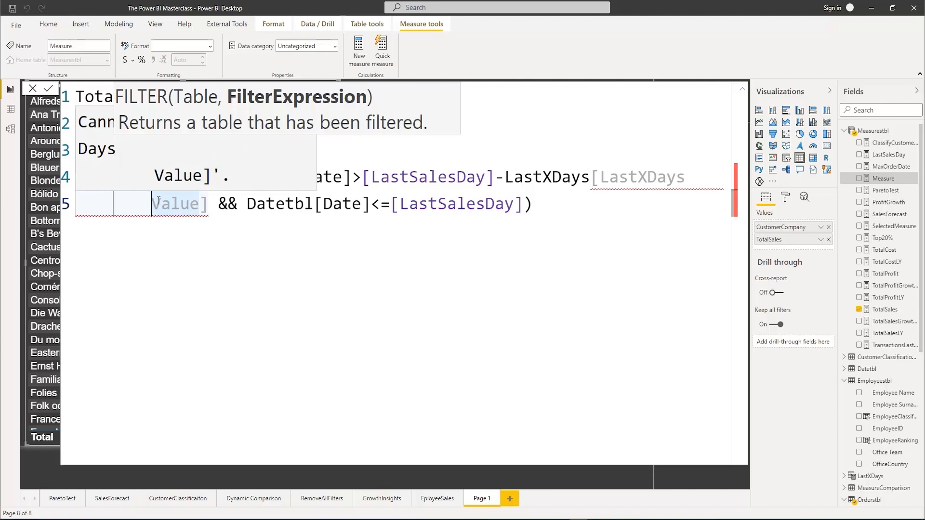
pyautogui.press('BackSpace')
pyautogui.press('BackSpace')
pyautogui.press('BackSpace')
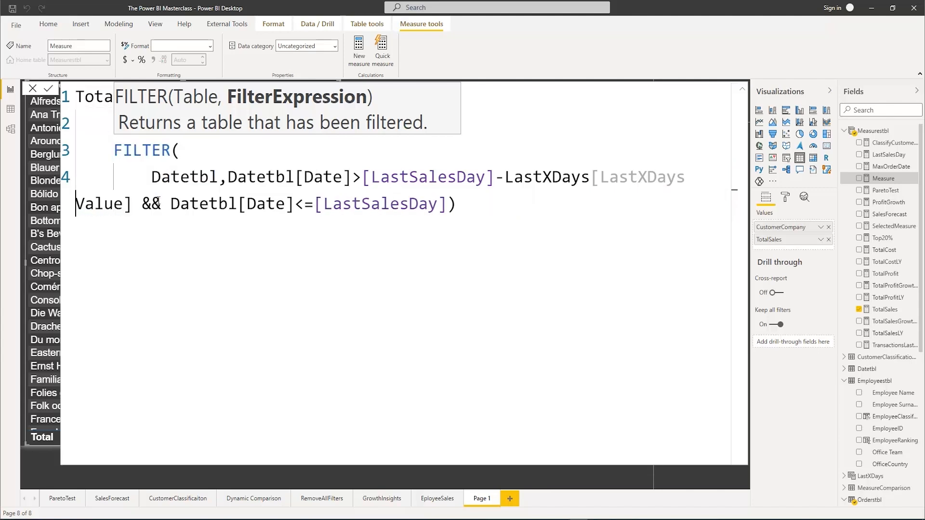
# Replace the broken LastXDays[LastXDays Value] reference with the [LastXDays Value] measure and delete the leftover text after it
pyautogui.click(400, 179)
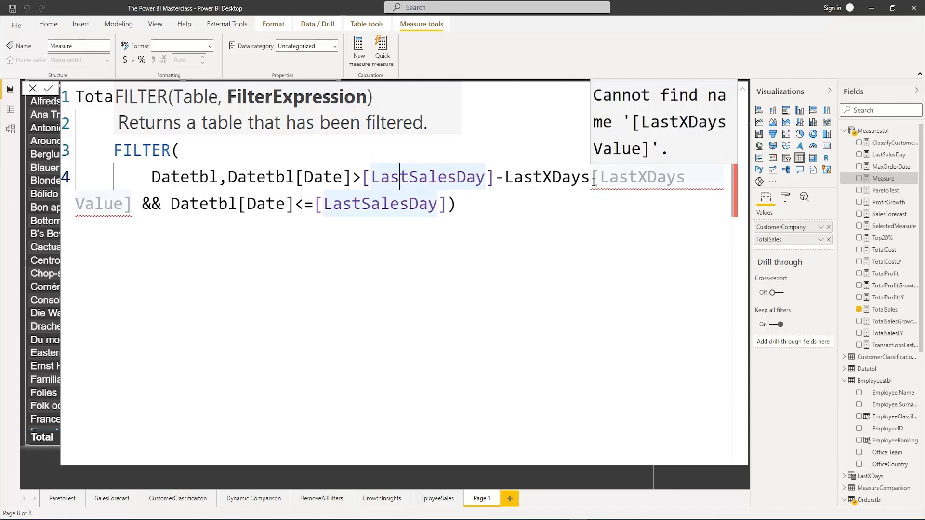
pyautogui.moveTo(591, 179); pyautogui.dragTo(505, 177)
pyautogui.press('BackSpace')
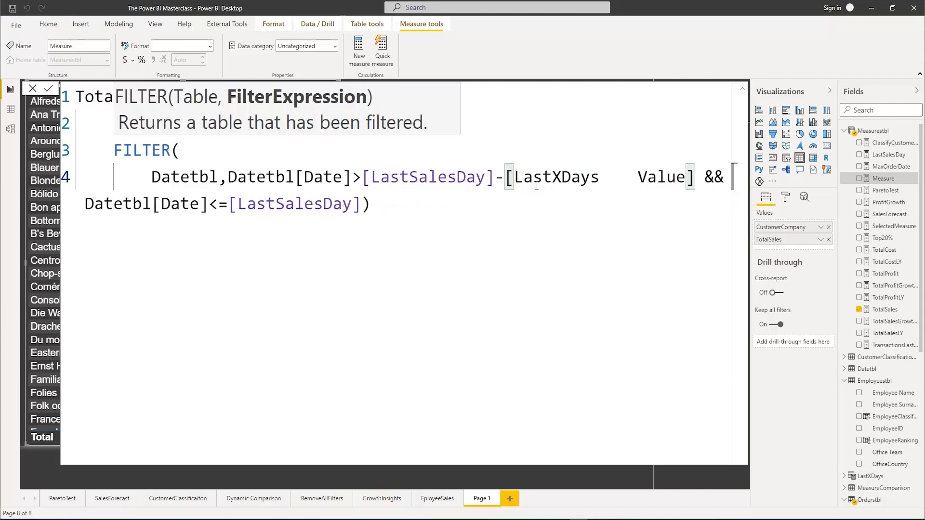
pyautogui.moveTo(637, 177); pyautogui.dragTo(600, 183)
pyautogui.press('BackSpace')
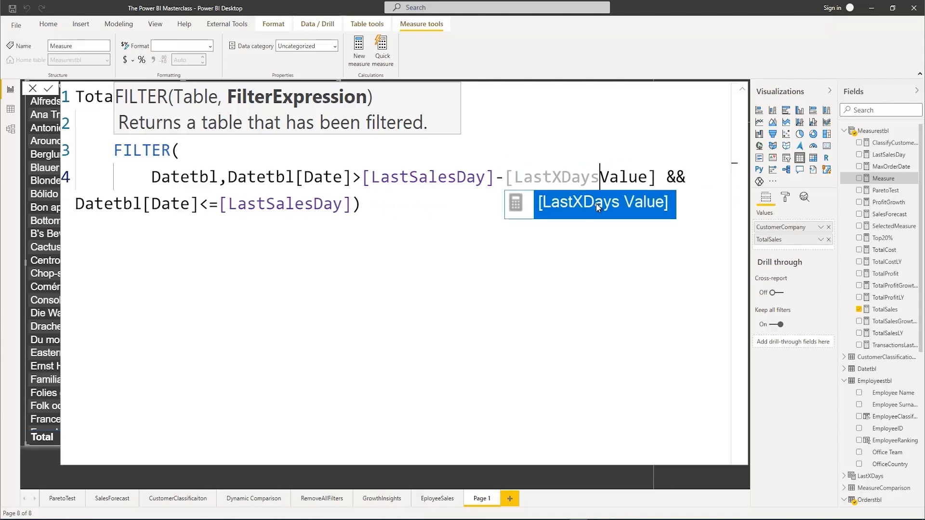
pyautogui.click(599, 206)
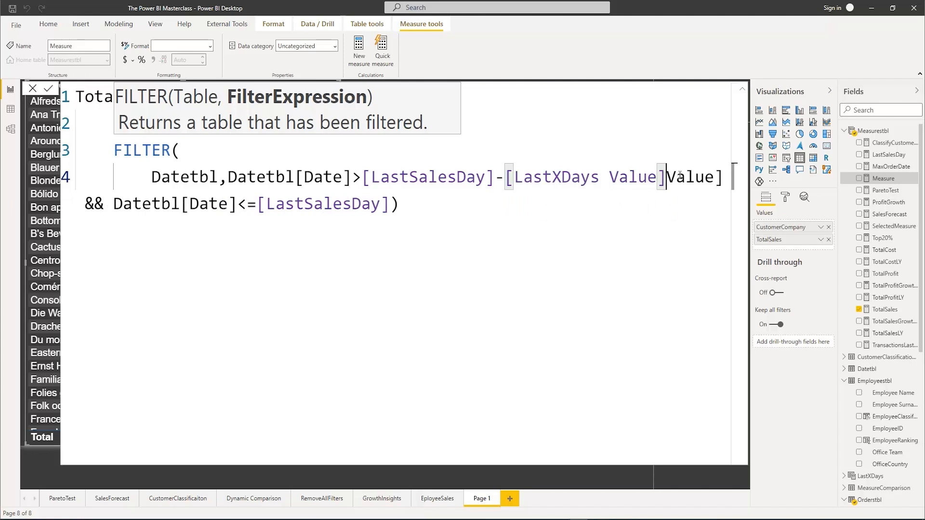
pyautogui.moveTo(667, 177); pyautogui.dragTo(724, 178)
pyautogui.press('BackSpace')
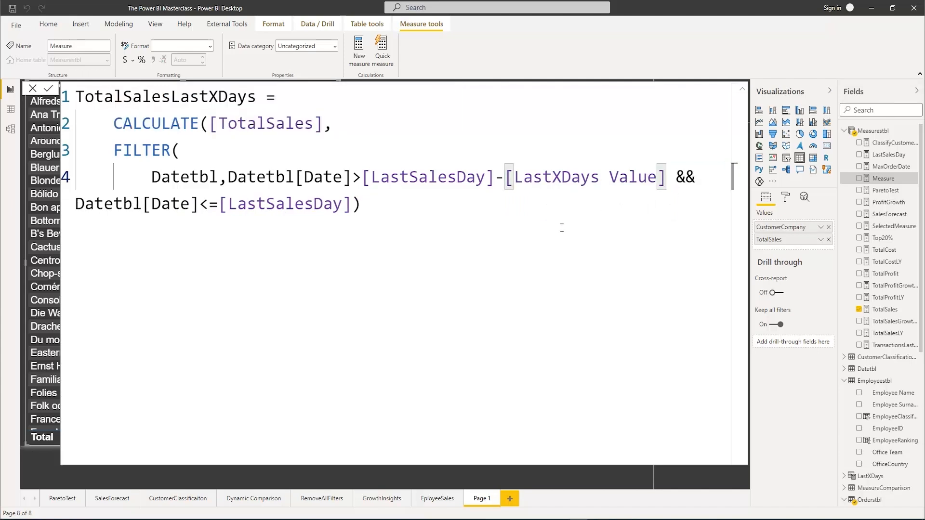
# Reduce the indent of the FILTER arguments and put the Datetbl[Date]<=[LastSalesDay] condition on its own line
pyautogui.click(80, 203)
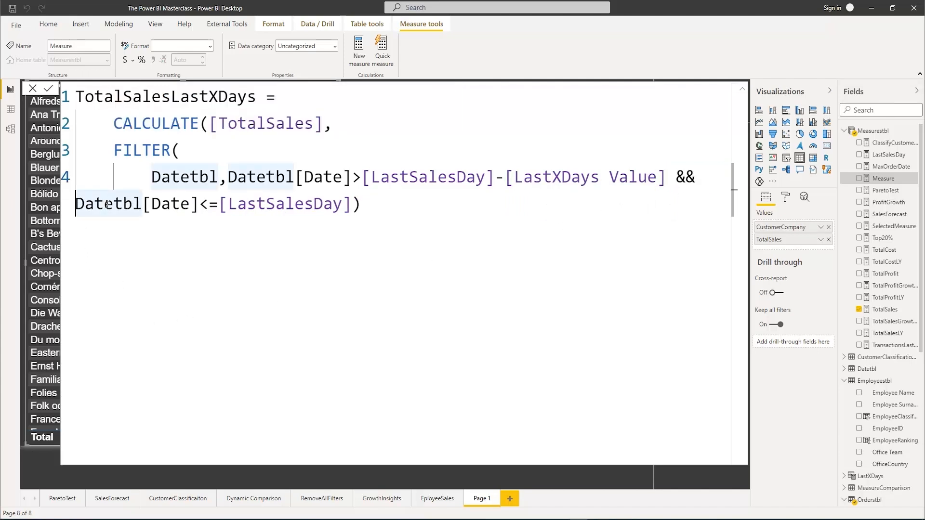
pyautogui.hotkey('shift', 'Tab')
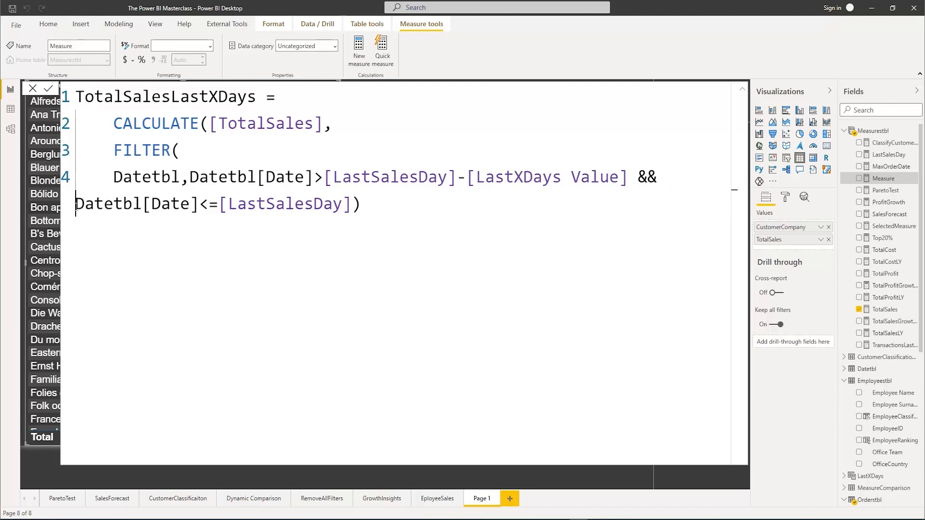
pyautogui.press('Return')
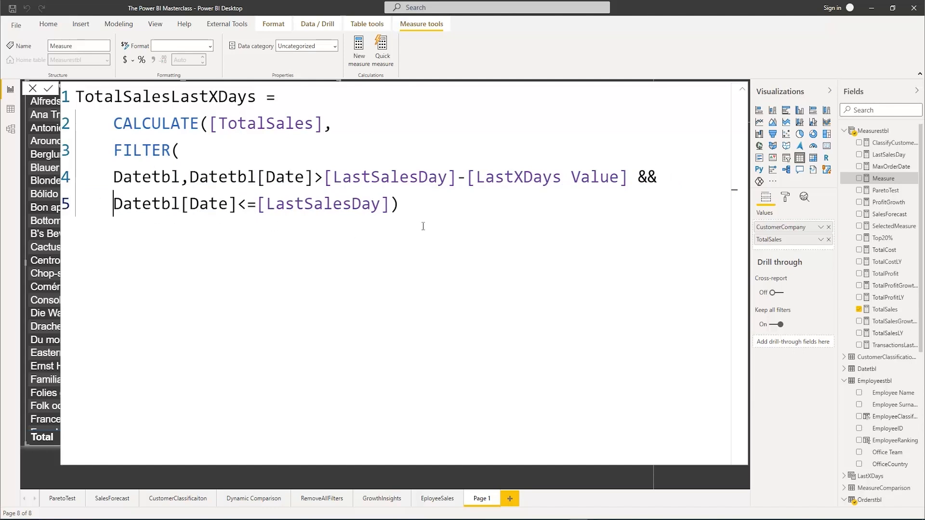
# Add the closing parenthesis for CALCULATE at the end of the formula and commit the TotalSalesLastXDays measure
pyautogui.click(412, 208)
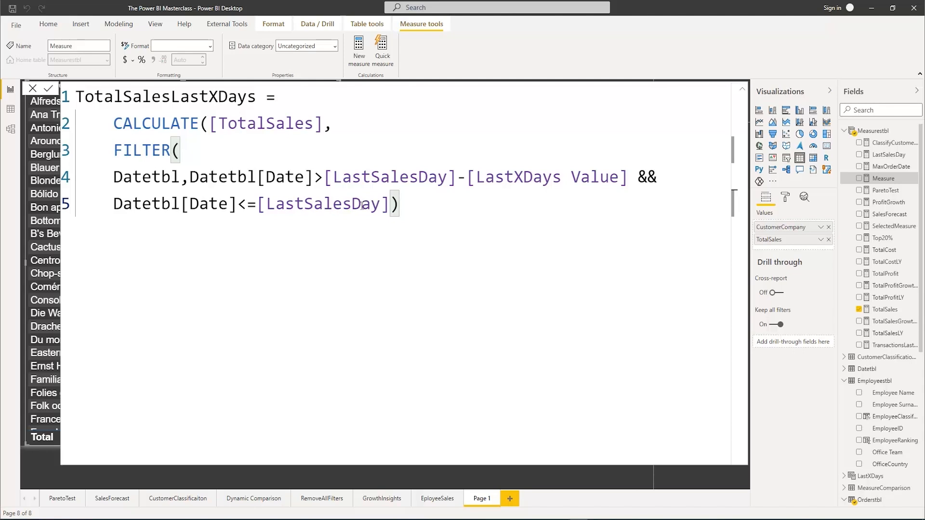
pyautogui.moveTo(238, 204); pyautogui.dragTo(389, 204)
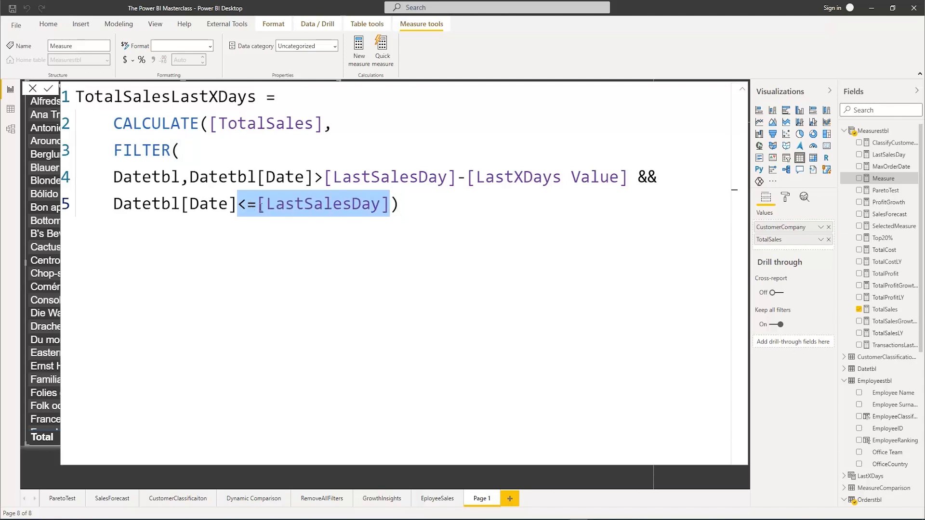
pyautogui.click(401, 204)
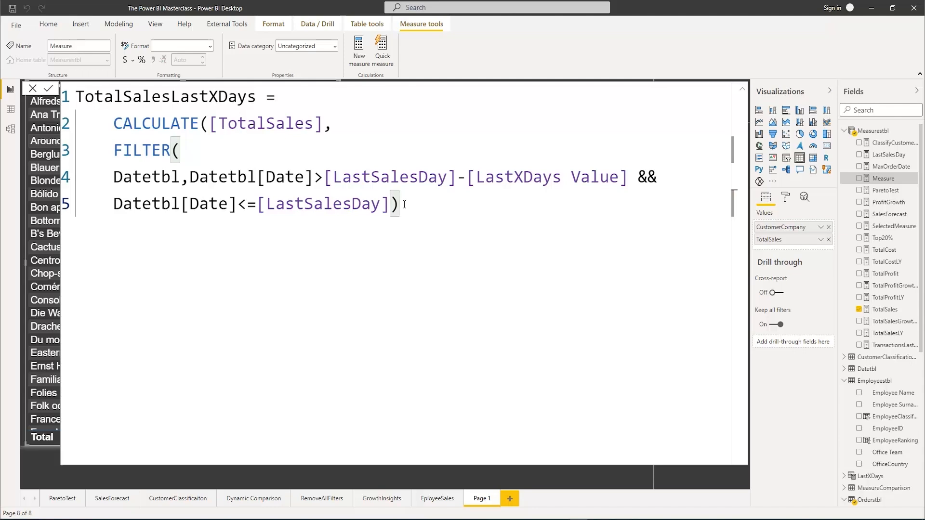
pyautogui.write('9')
pyautogui.press('BackSpace')
pyautogui.write(')')
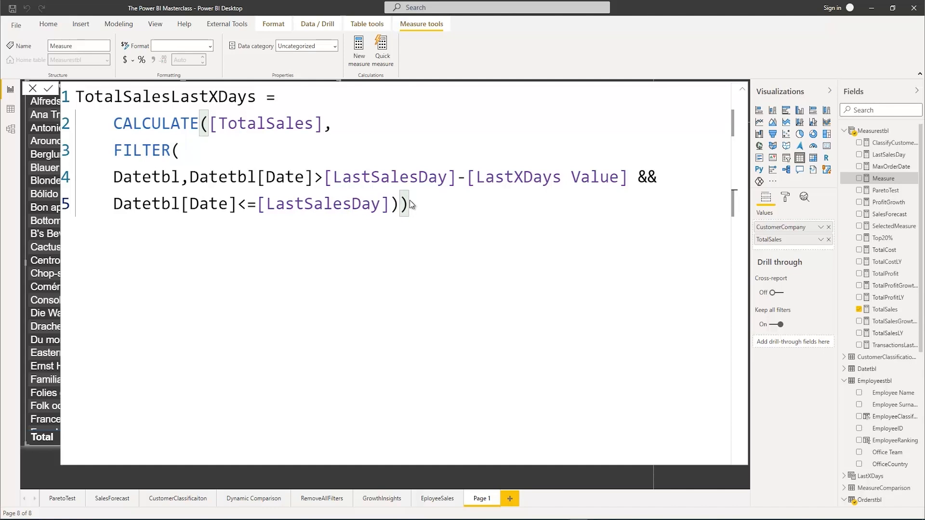
pyautogui.press('Return')
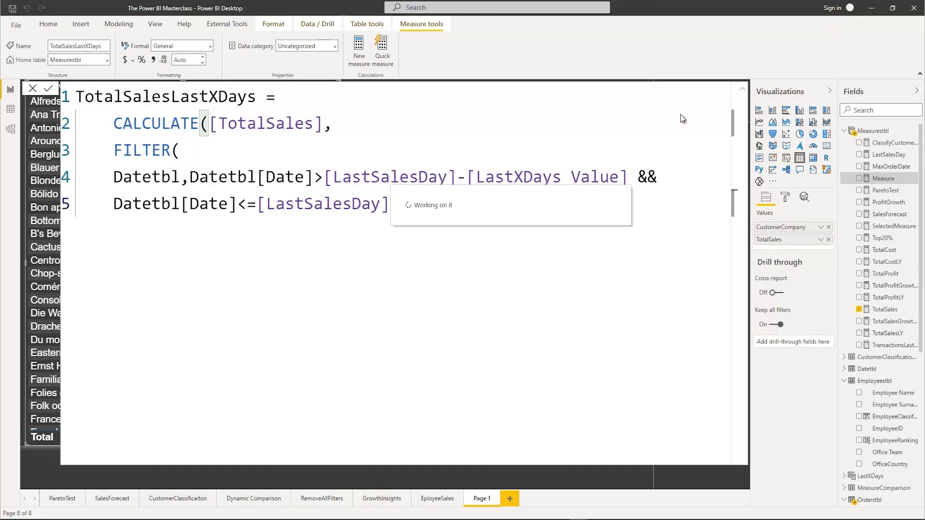
# Collapse the formula editor and add the TotalSalesLastXDays measure to the customer table beside TotalSales
pyautogui.click(742, 90)
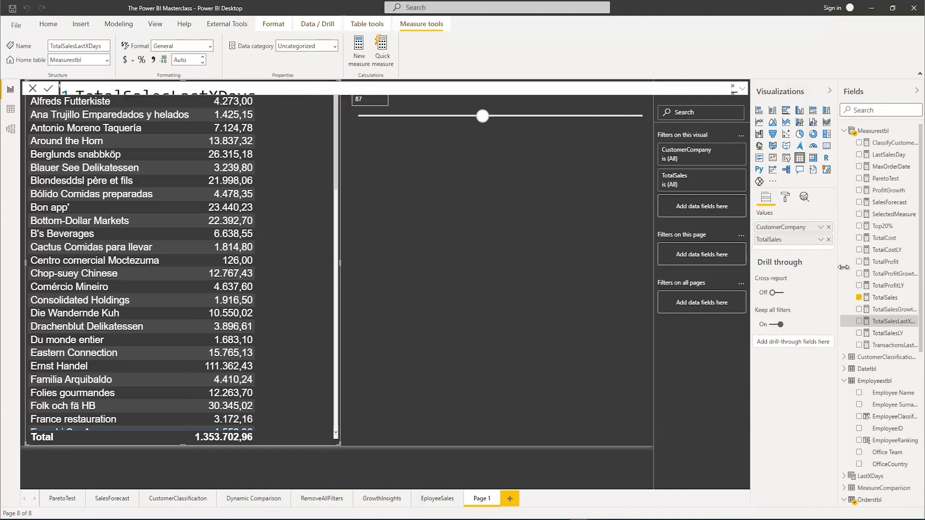
pyautogui.click(859, 322)
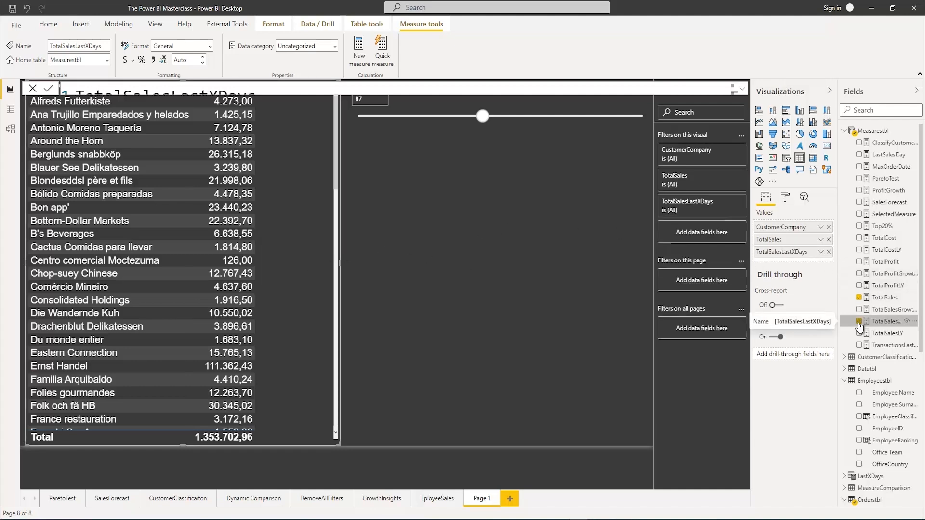
pyautogui.click(471, 151)
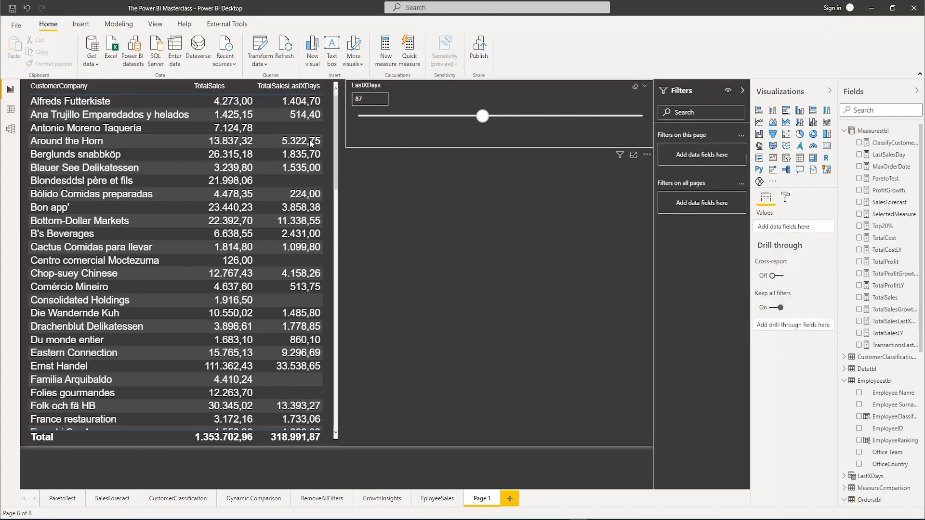
# Test the customer table with the LastXDays slicer at 50, 31, 160 and 139 days
pyautogui.click(482, 117)
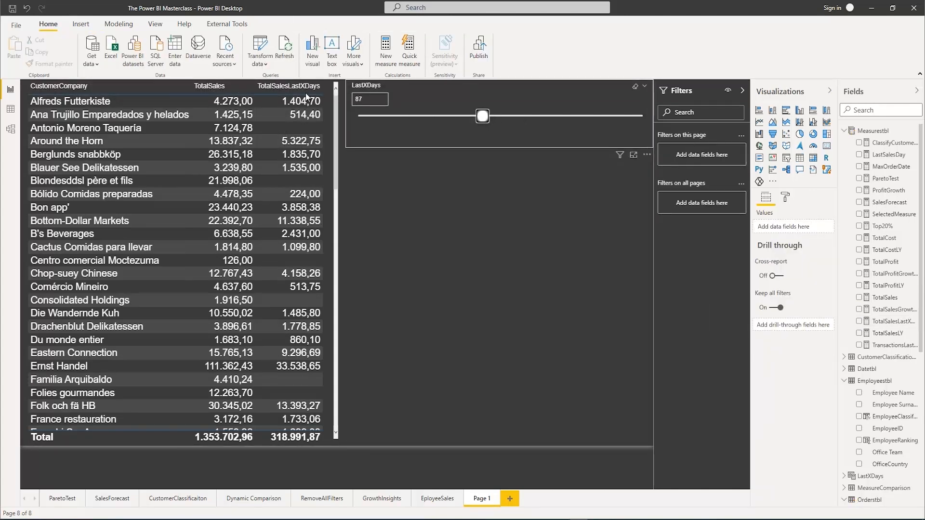
pyautogui.click(394, 117)
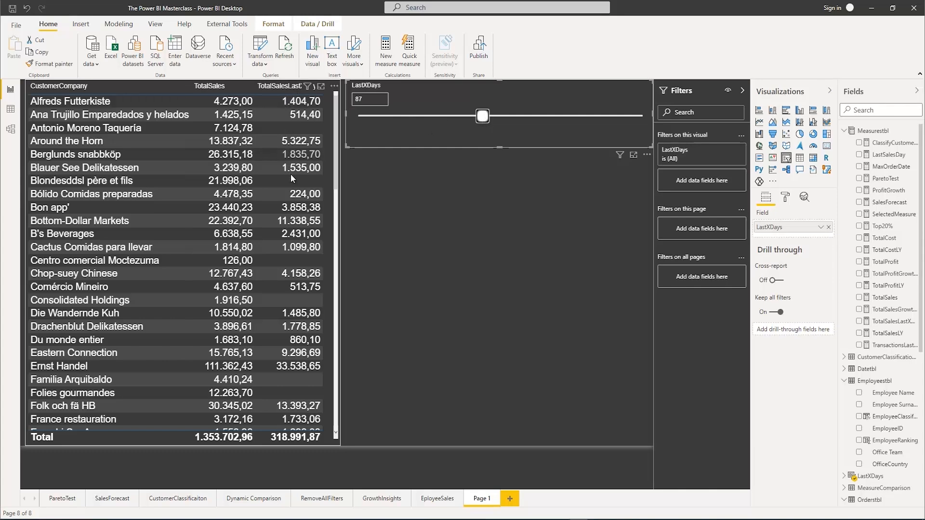
pyautogui.moveTo(479, 119); pyautogui.dragTo(428, 119)
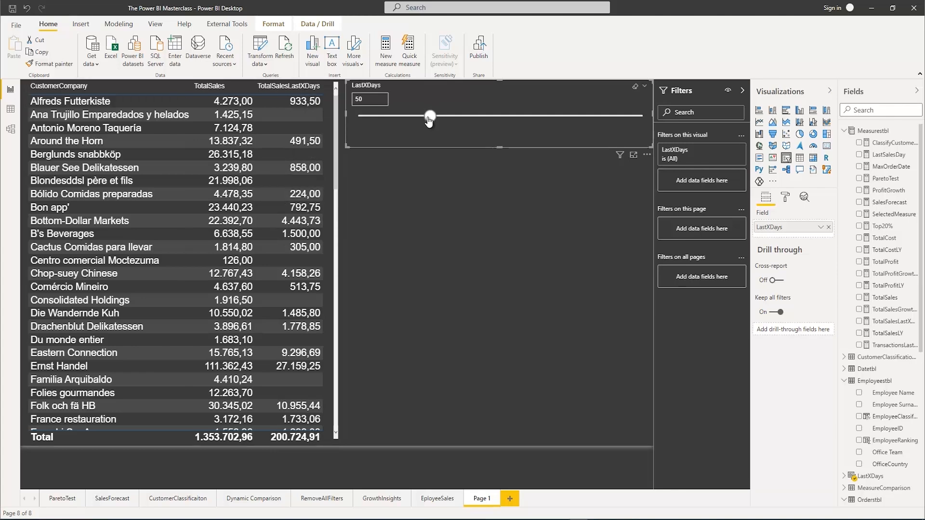
pyautogui.moveTo(430, 116); pyautogui.dragTo(402, 120)
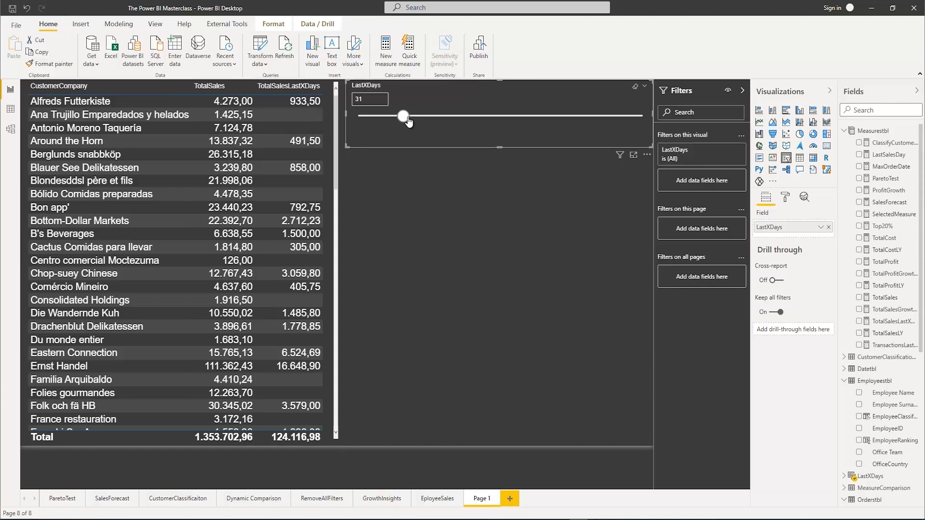
pyautogui.moveTo(409, 121); pyautogui.dragTo(576, 127)
pyautogui.moveTo(585, 123); pyautogui.dragTo(586, 123)
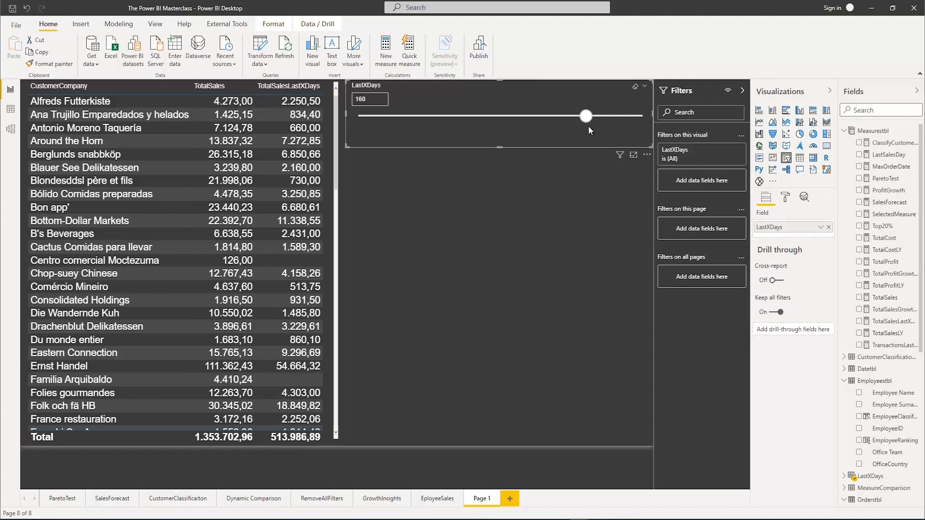
pyautogui.moveTo(585, 117); pyautogui.dragTo(557, 119)
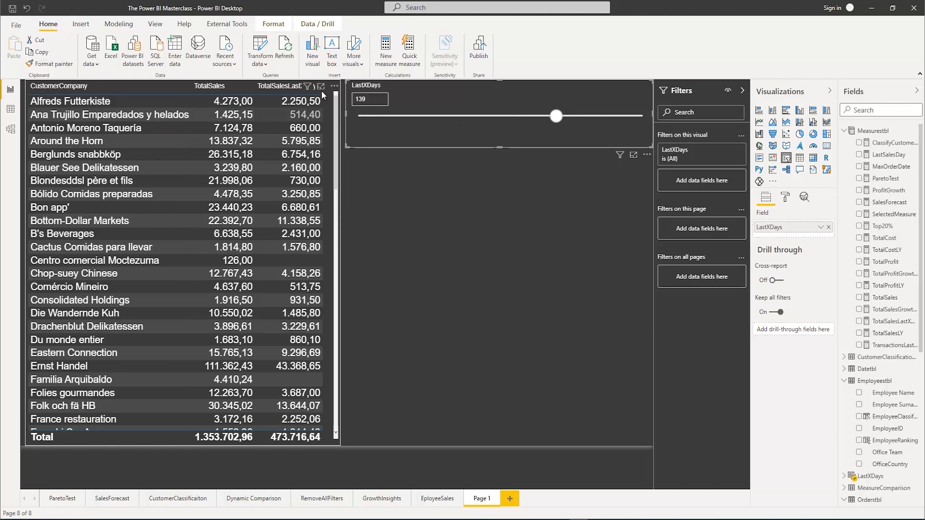
# Set the LastXDays slicer to exactly 200 days
pyautogui.click(374, 99)
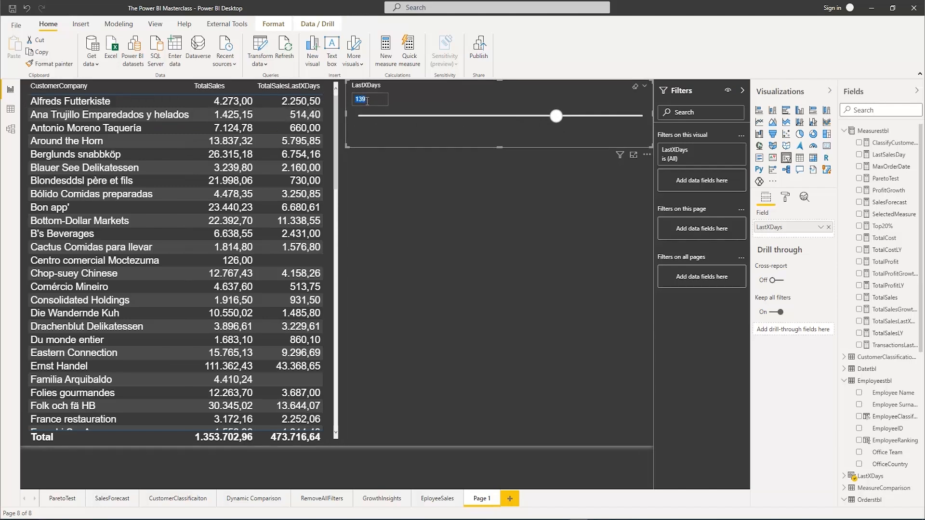
pyautogui.write('200')
pyautogui.press('Return')
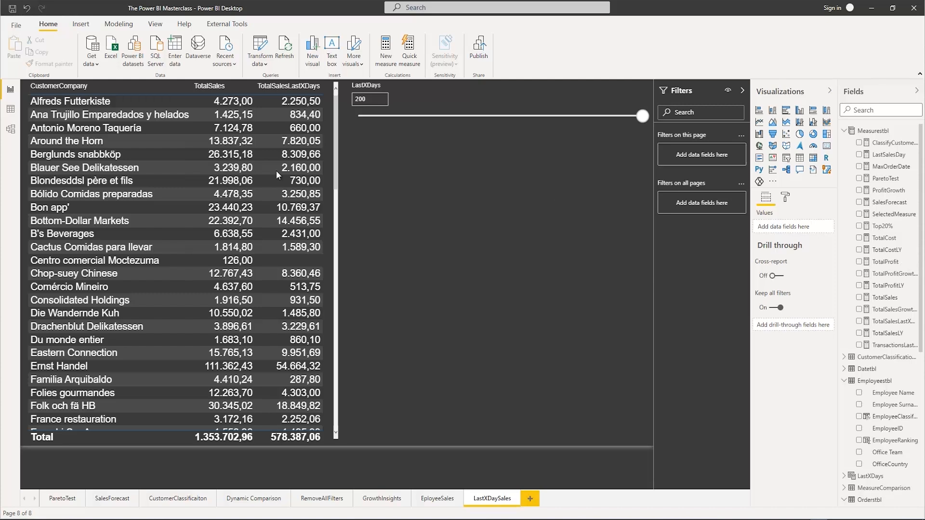
# Try exporting the data of the TotalSales by EmployeeClassification donut chart on the EployeeSales page to a CSV file, cancelling the save
pyautogui.click(426, 498)
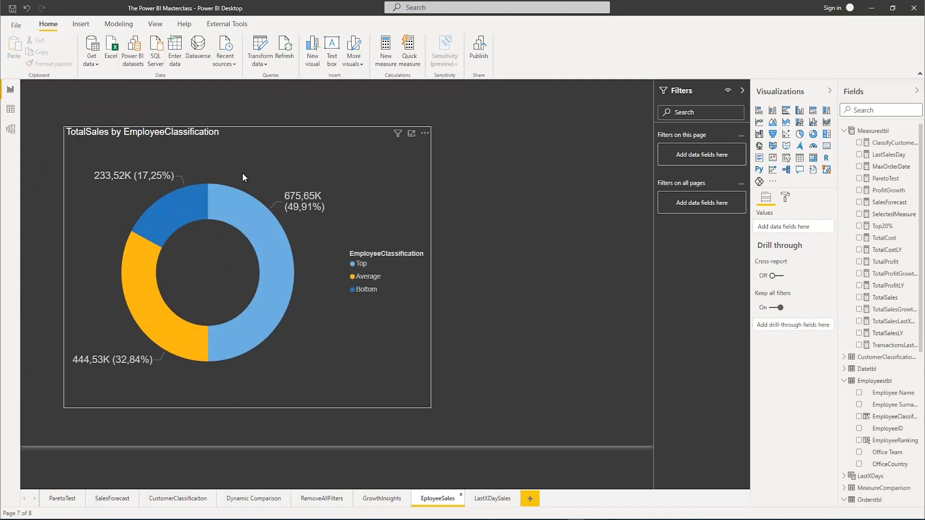
pyautogui.click(493, 501)
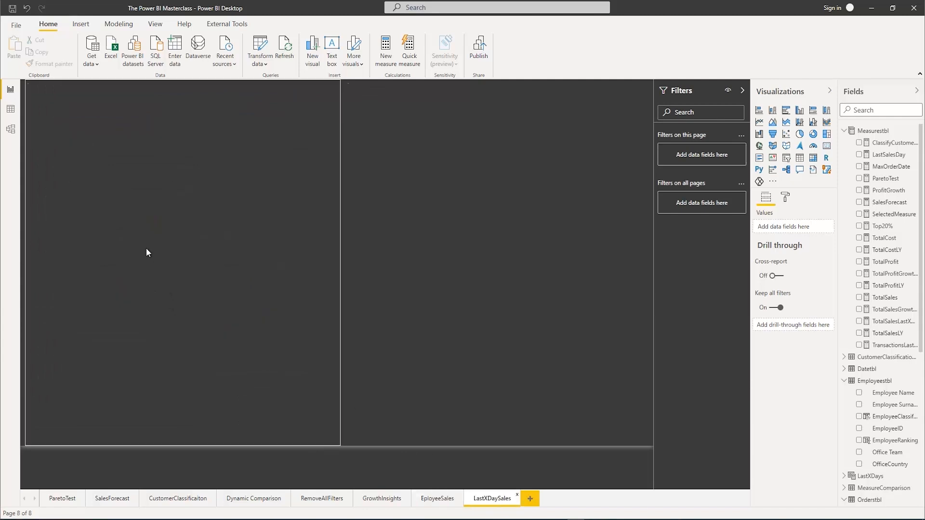
pyautogui.click(422, 502)
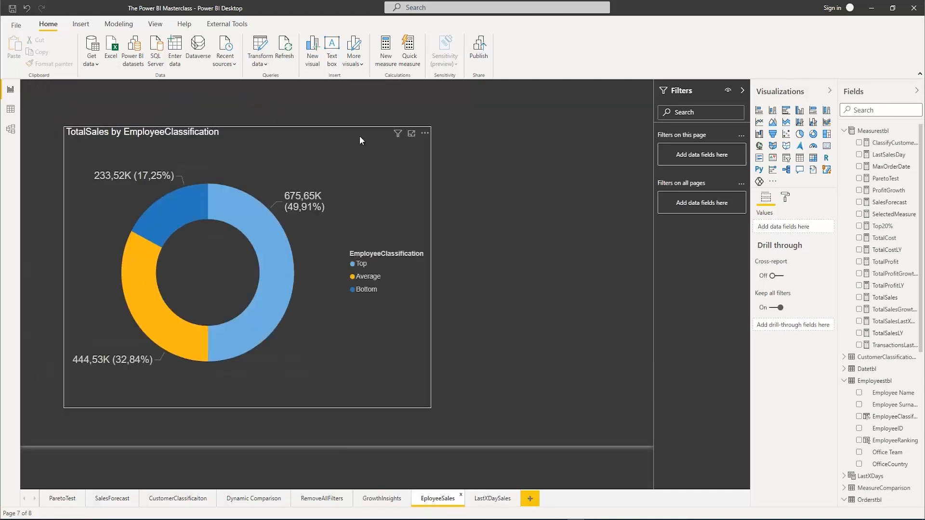
pyautogui.click(426, 134)
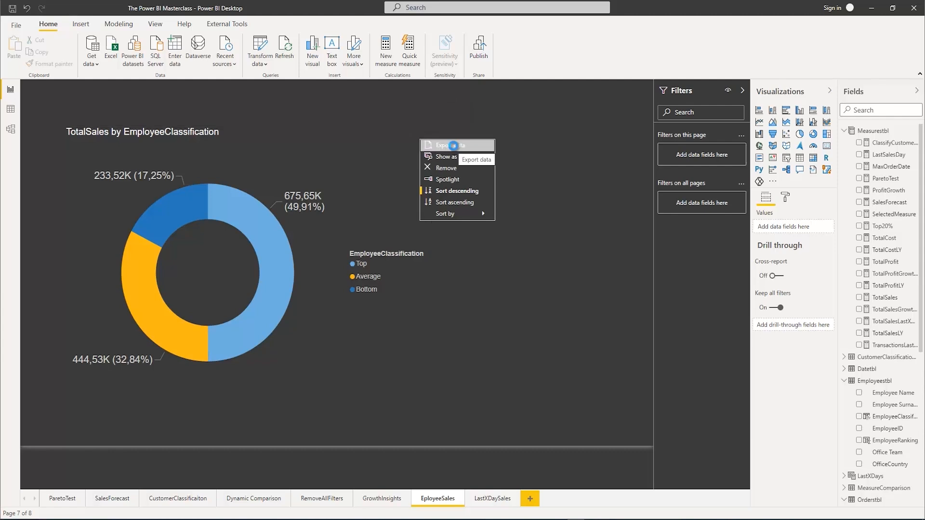
pyautogui.click(454, 149)
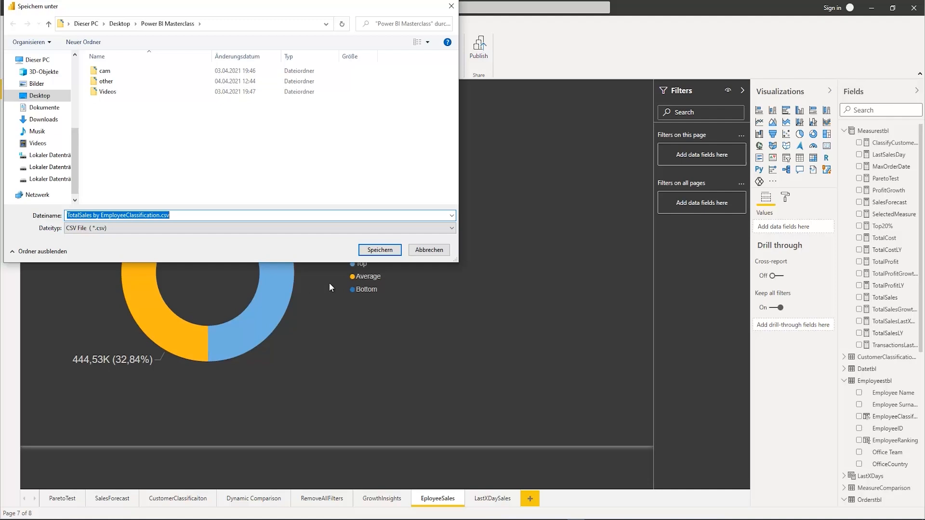
pyautogui.click(415, 252)
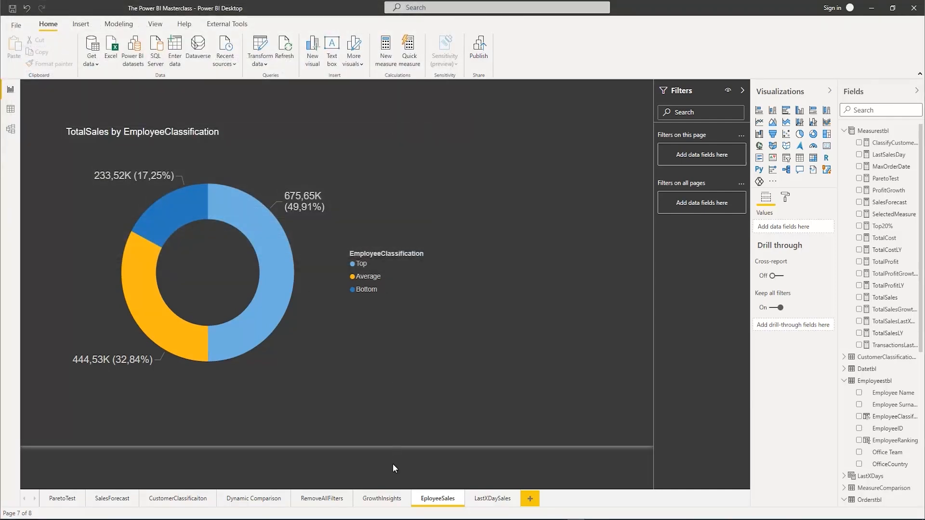
# Try exporting the GrowthInsights scatter chart's data, check the available file types, and cancel the save
pyautogui.click(381, 501)
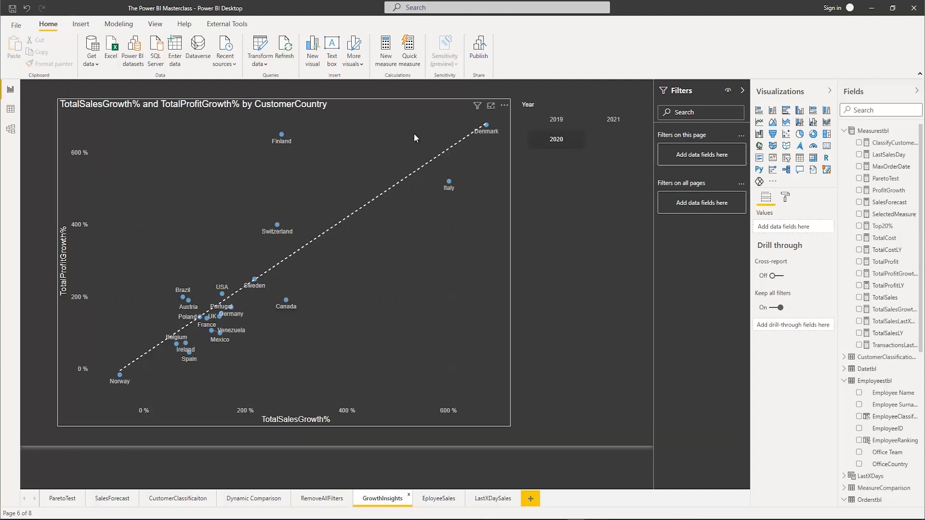
pyautogui.click(504, 106)
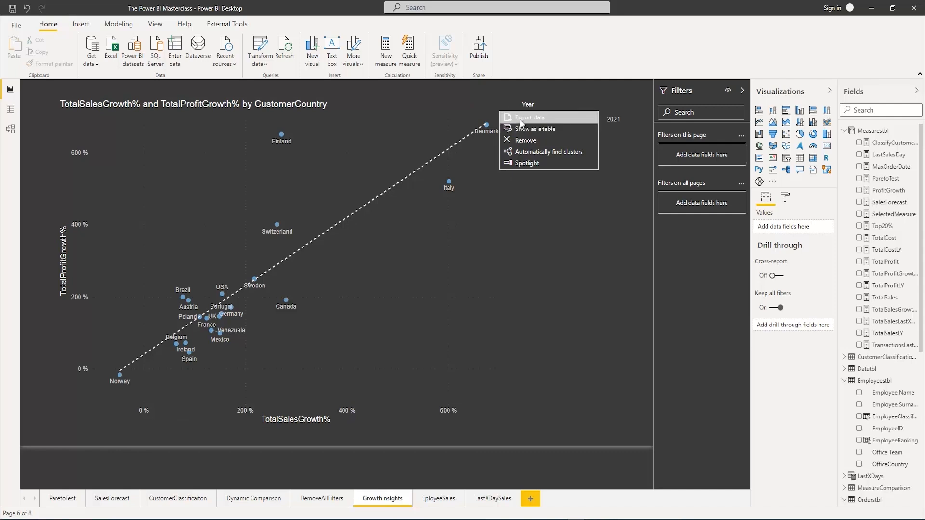
pyautogui.click(519, 118)
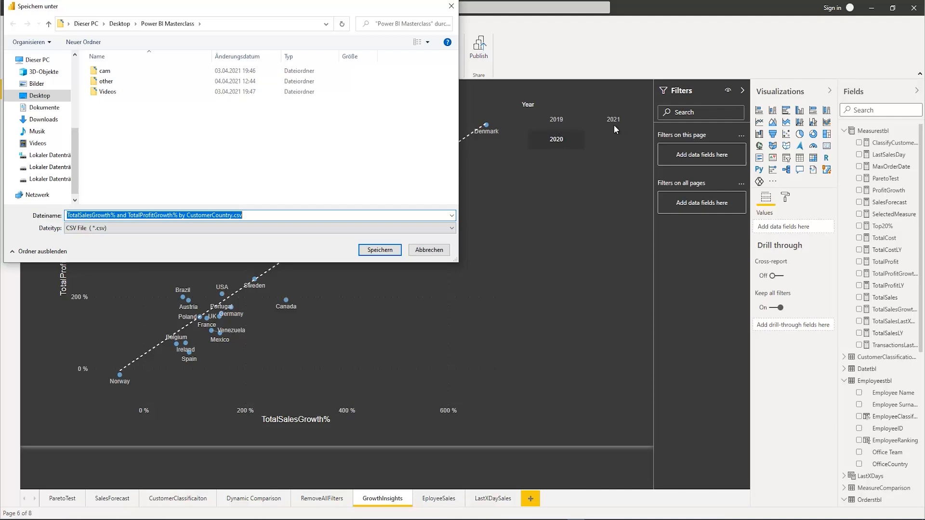
pyautogui.click(441, 230)
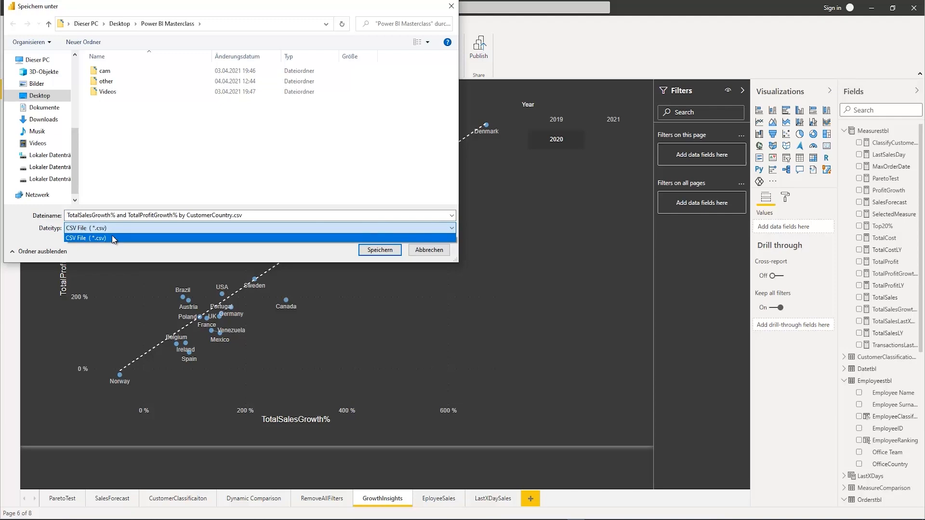
pyautogui.click(411, 250)
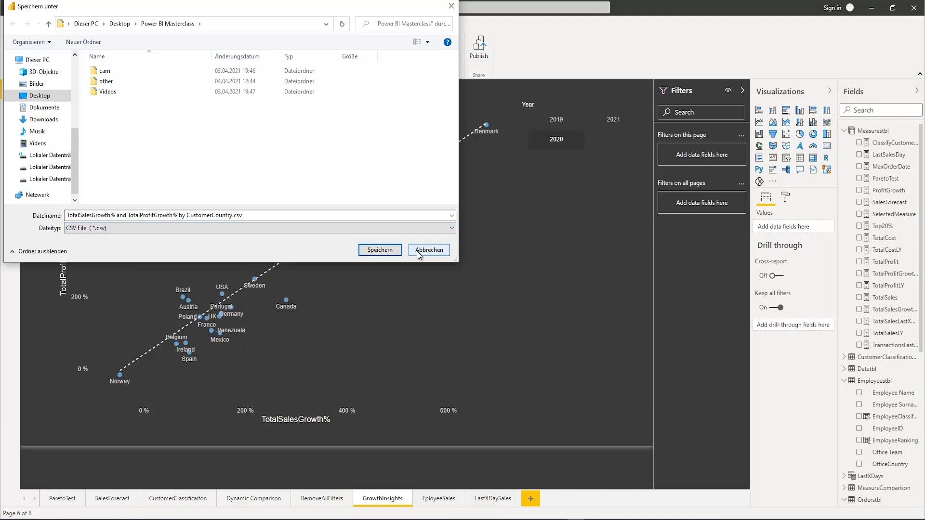
pyautogui.click(412, 250)
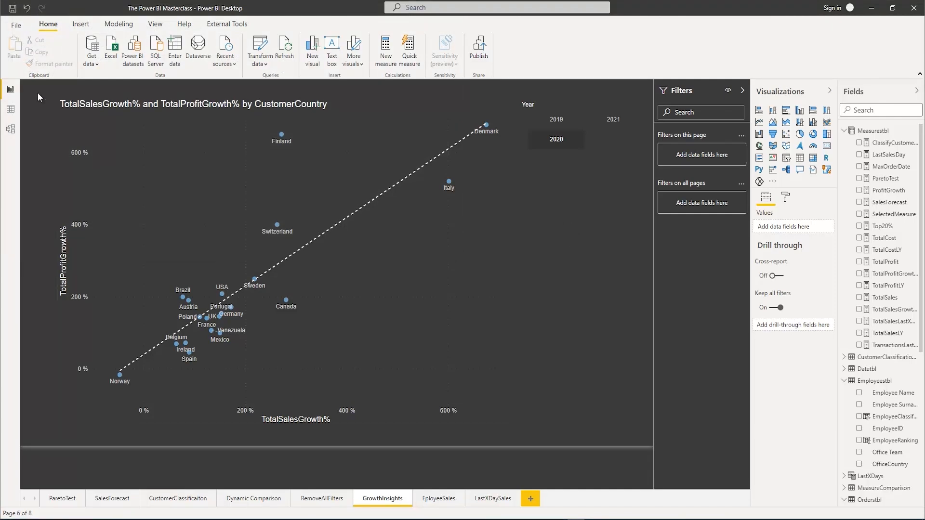
# Copy the entire Employeestbl table from the data view
pyautogui.click(10, 111)
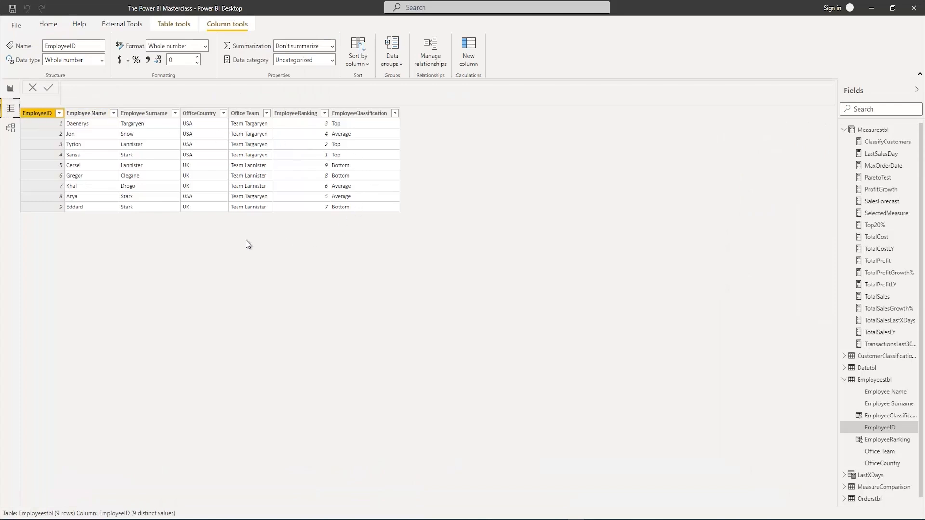
pyautogui.rightClick(35, 115)
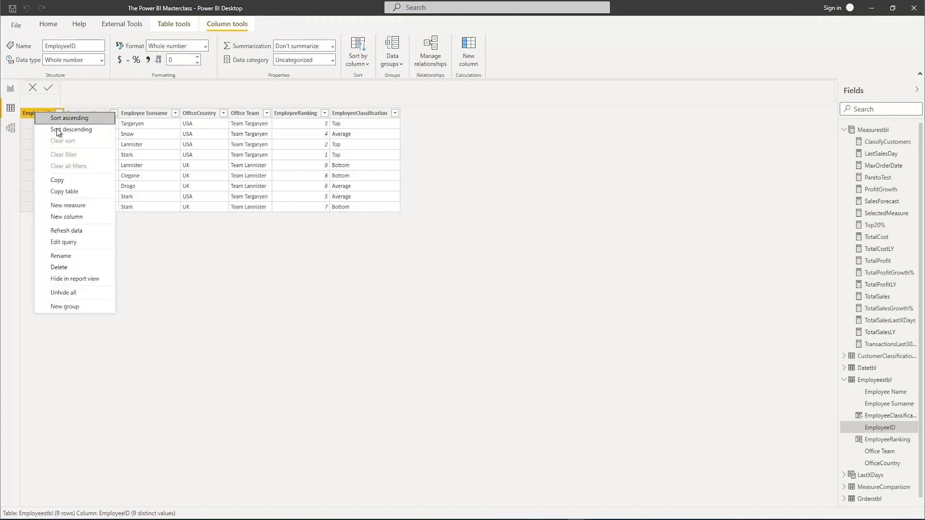
pyautogui.click(64, 192)
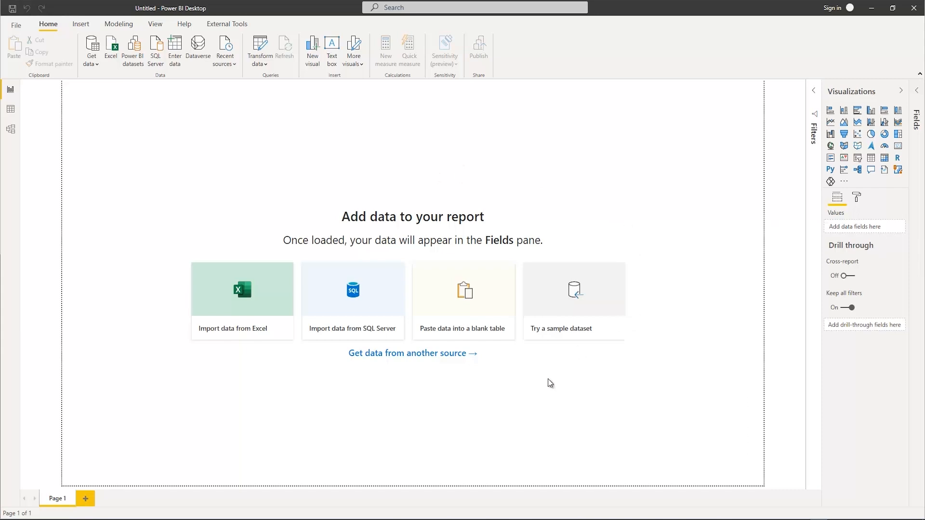
# Import Trainingstable from the SearchingwithDAX.xlsx workbook into the blank report
pyautogui.click(245, 291)
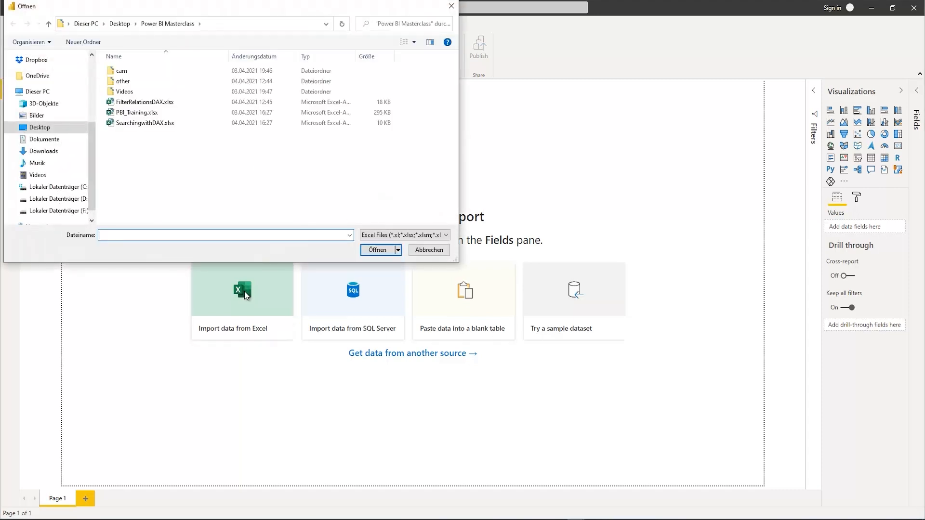
pyautogui.click(133, 124)
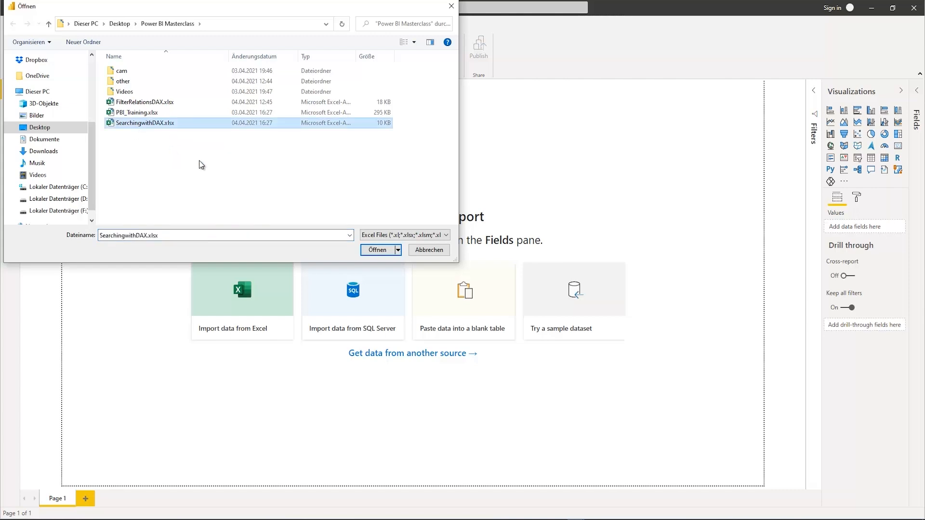
pyautogui.click(378, 250)
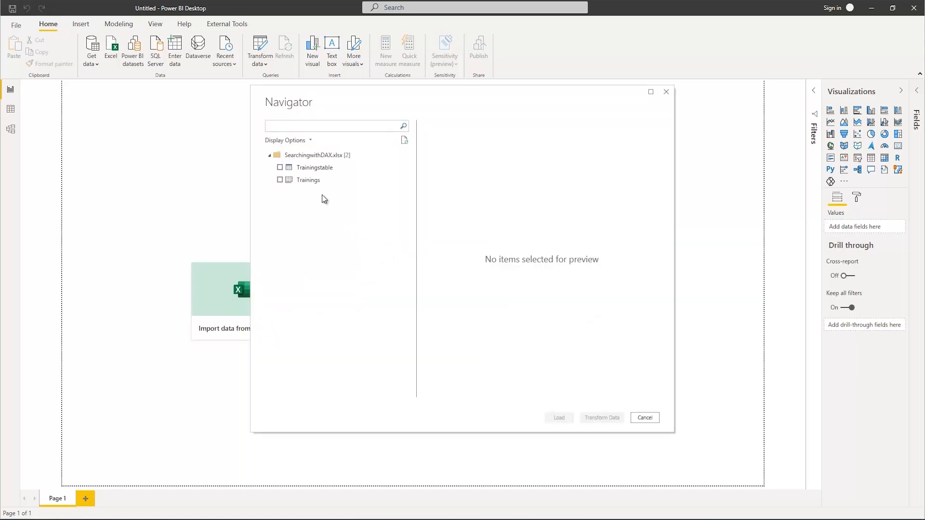
pyautogui.click(309, 168)
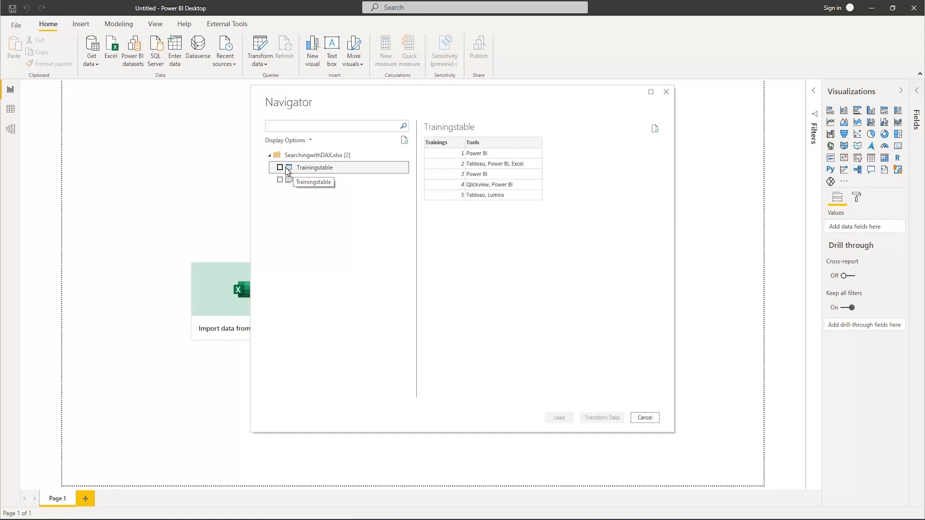
pyautogui.click(280, 168)
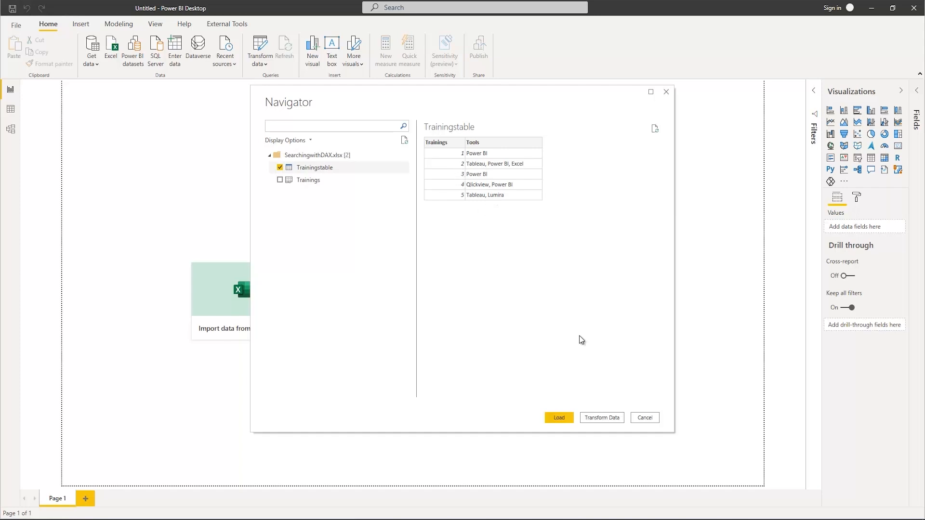
pyautogui.click(559, 418)
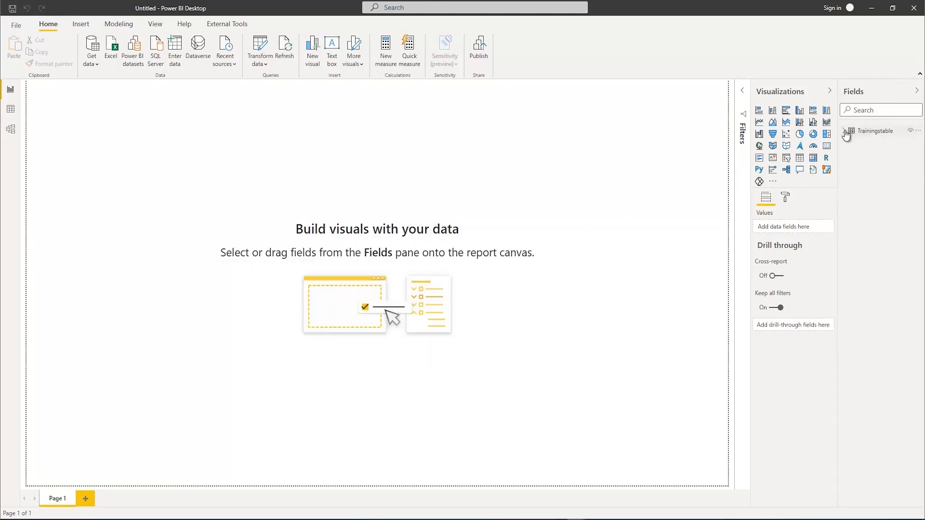
# Create a table visual with the Tools and Trainings fields of Trainingstable and enlarge its frame
pyautogui.click(844, 132)
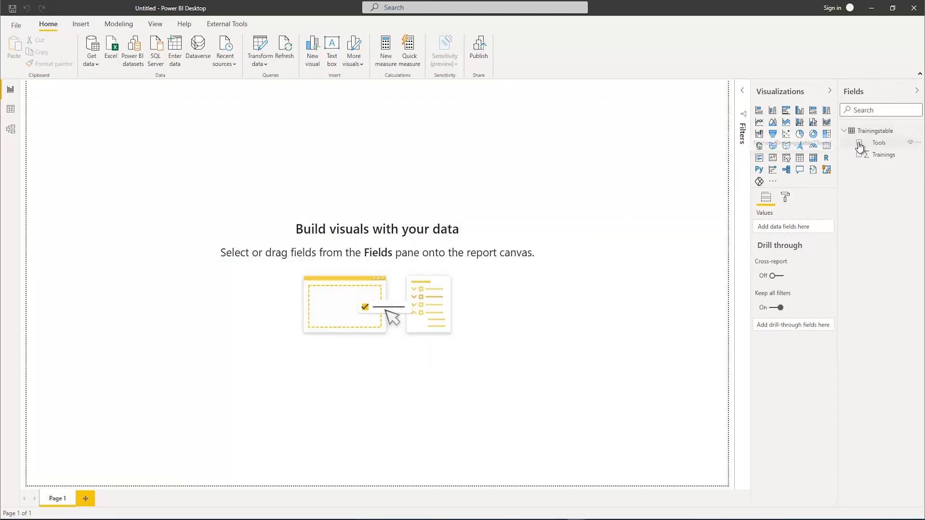
pyautogui.click(860, 143)
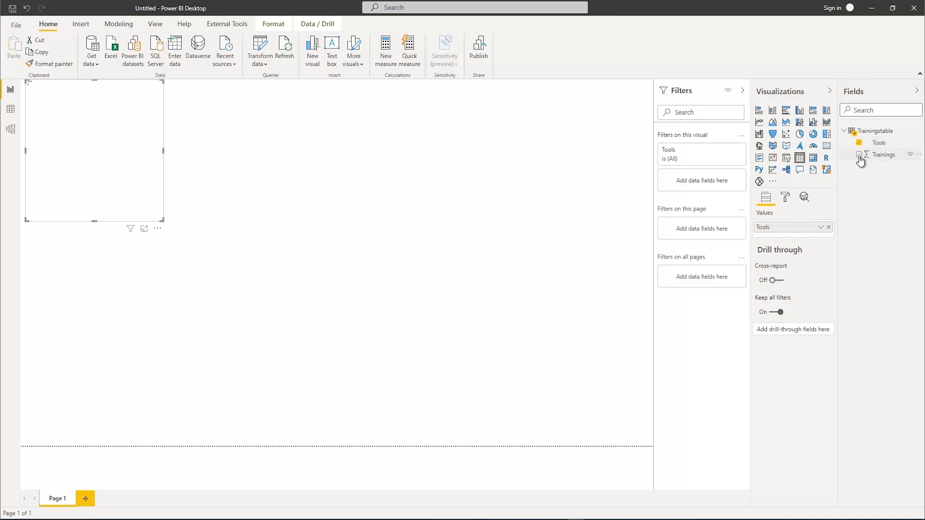
pyautogui.click(859, 155)
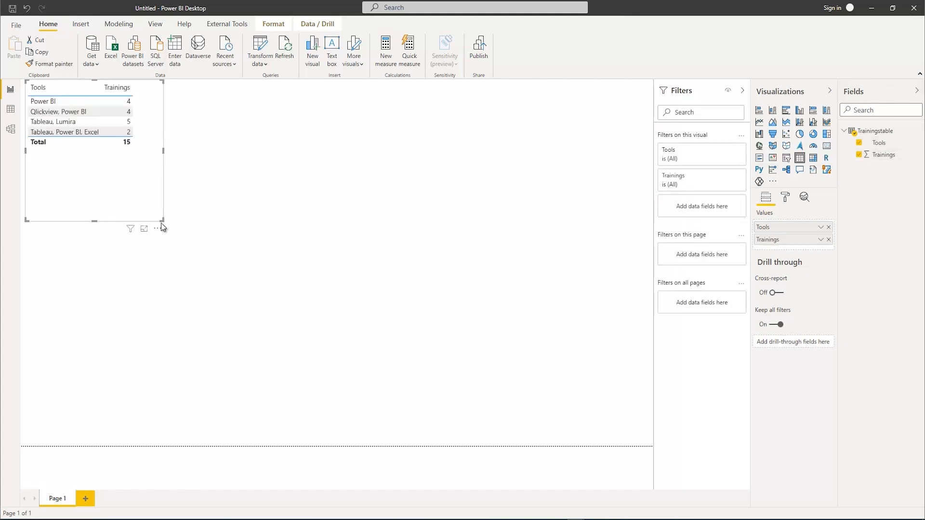
pyautogui.moveTo(162, 219); pyautogui.dragTo(201, 283)
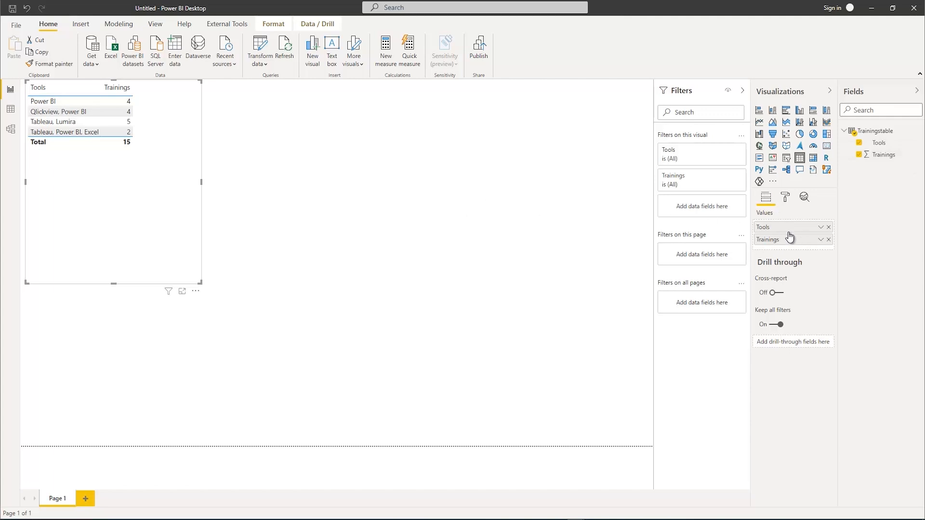
# Set Trainings to Don't summarize in the table visual and enlarge the frame a bit more
pyautogui.rightClick(797, 243)
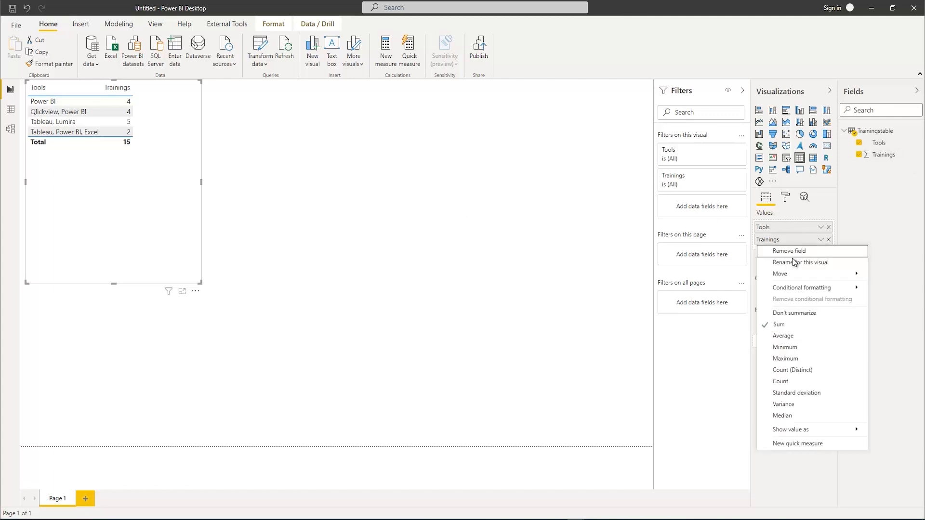
pyautogui.click(795, 314)
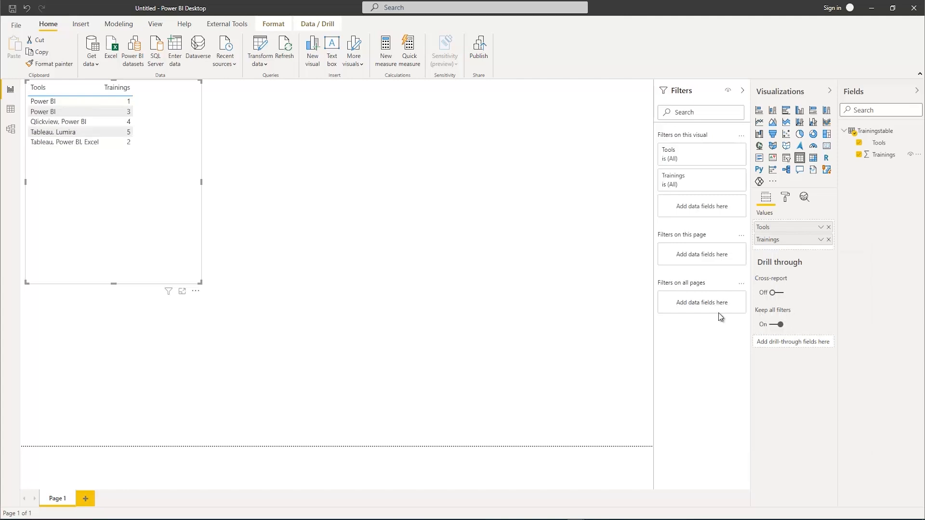
pyautogui.moveTo(199, 283); pyautogui.dragTo(225, 307)
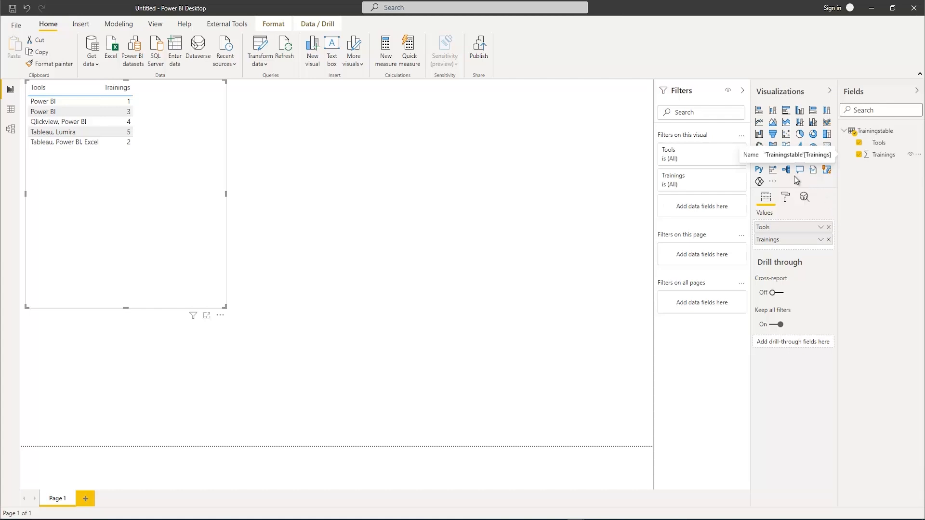
# Set the text size of the table's values to 15 pt and sort the rows by Trainings in ascending order
pyautogui.click(785, 197)
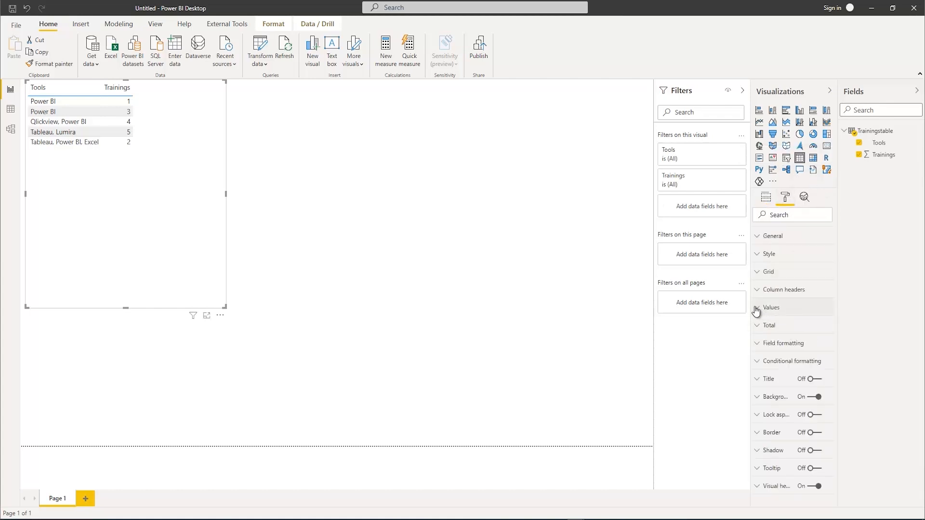
pyautogui.click(755, 308)
pyautogui.scroll(-4, 787, 363)
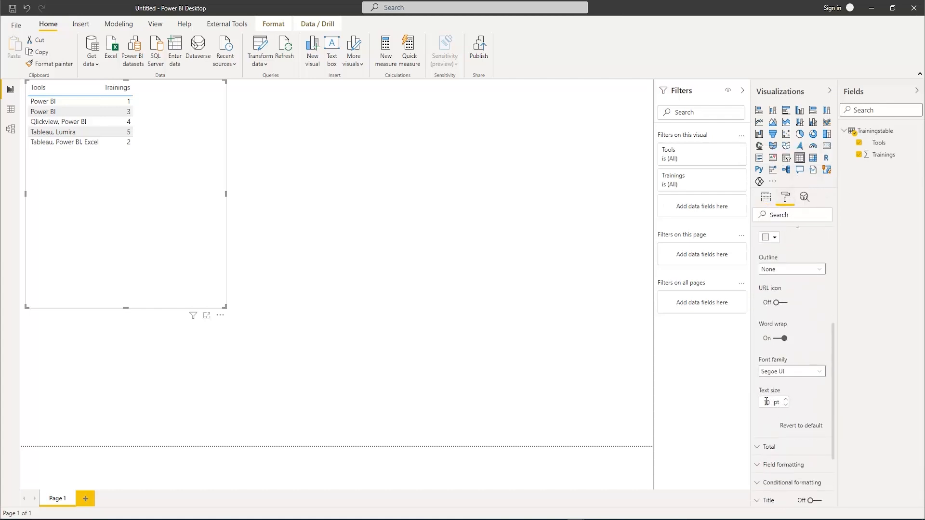
pyautogui.doubleClick(766, 401)
pyautogui.write('15')
pyautogui.press('Return')
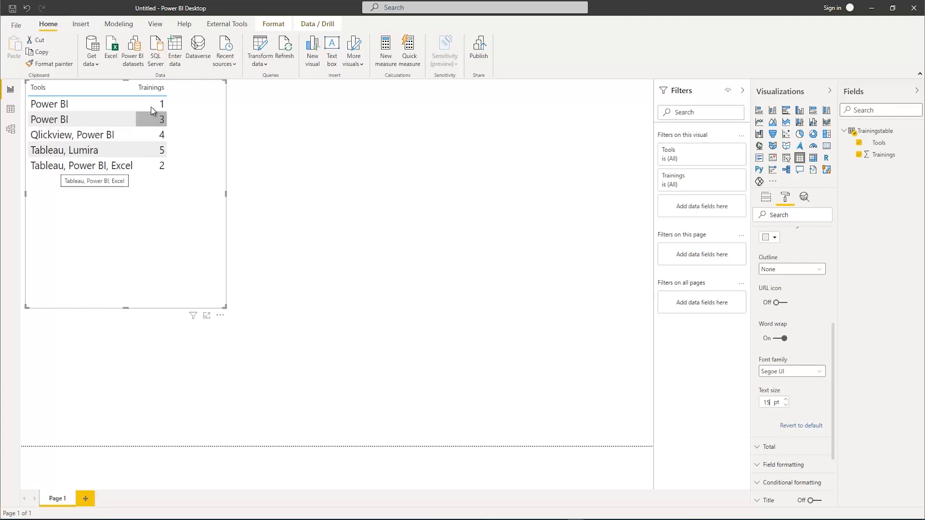
pyautogui.click(138, 91)
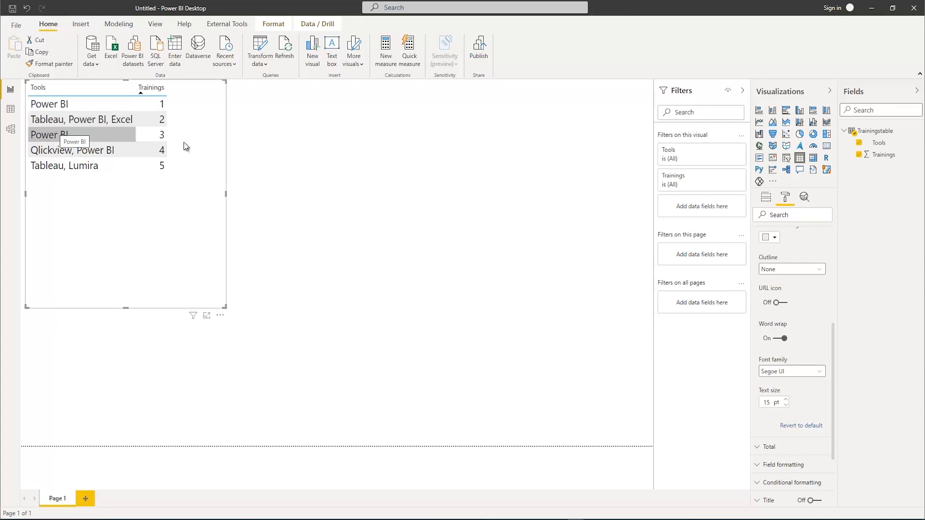
# Add a slicer on the Tools field and place it in the empty canvas area beside the table
pyautogui.click(576, 166)
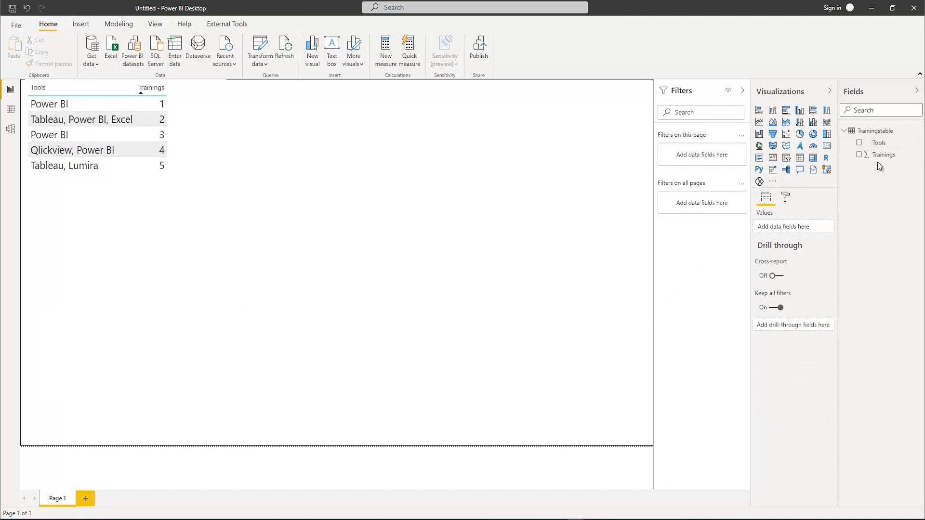
pyautogui.click(786, 158)
pyautogui.click(859, 143)
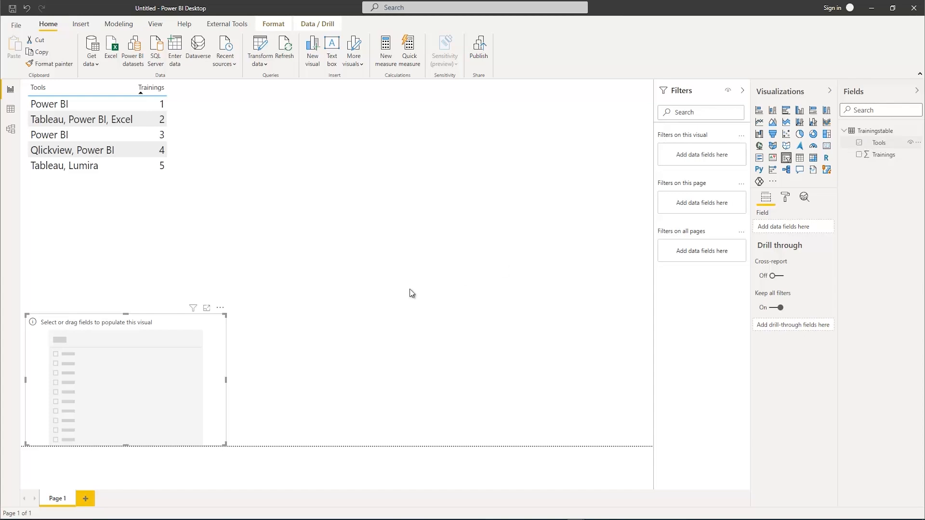
pyautogui.moveTo(157, 320); pyautogui.dragTo(446, 126)
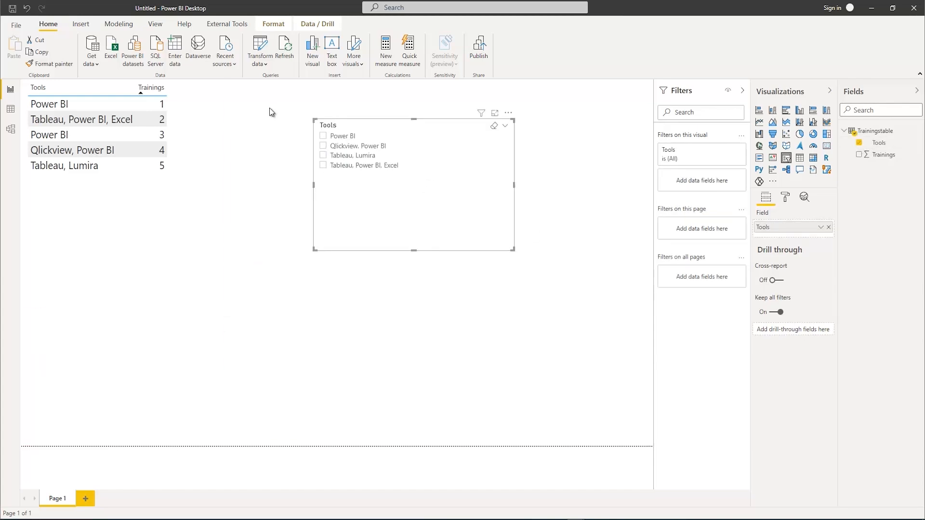
# Try the Power BI option of the Tools slicer, clear it, and remove that slicer from the report page
pyautogui.click(323, 136)
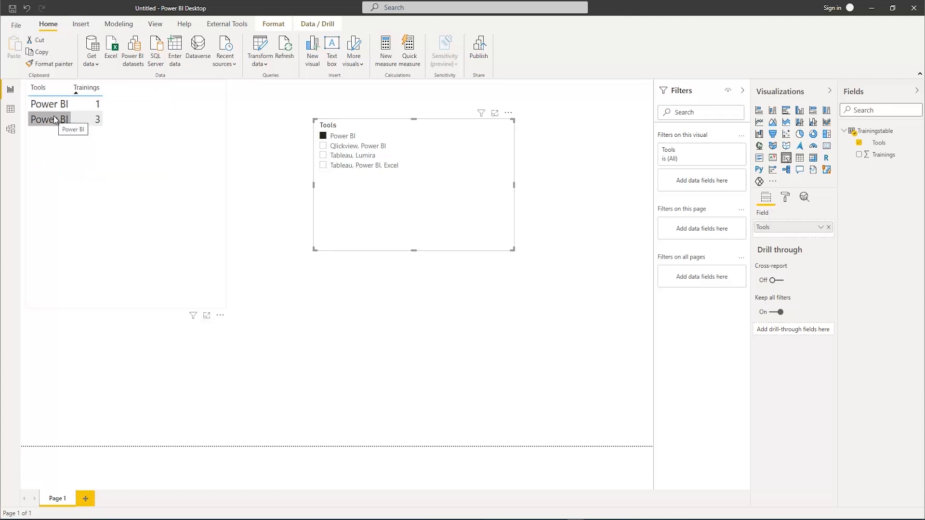
pyautogui.click(323, 137)
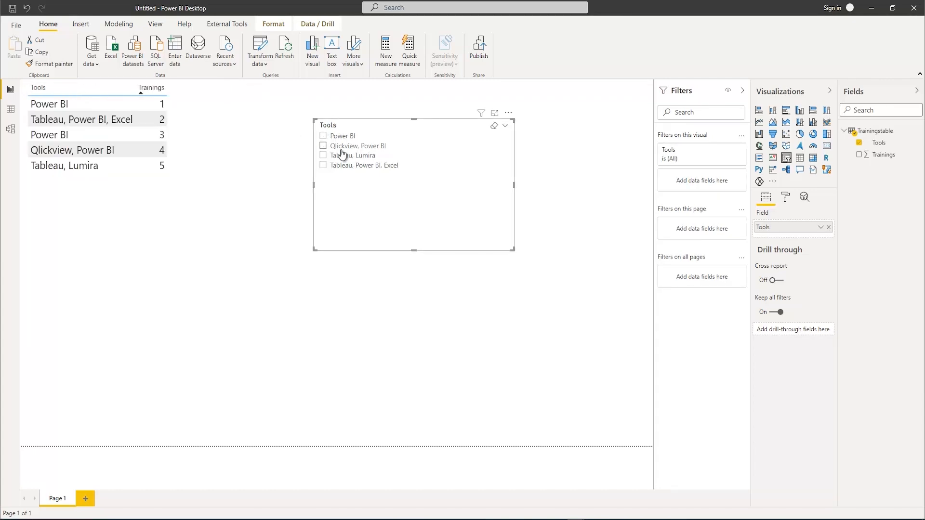
pyautogui.click(508, 114)
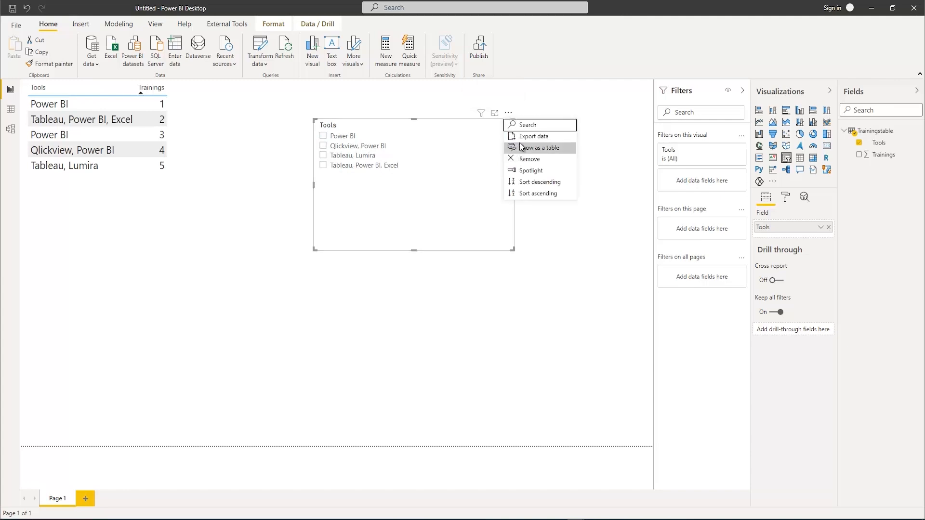
pyautogui.click(523, 163)
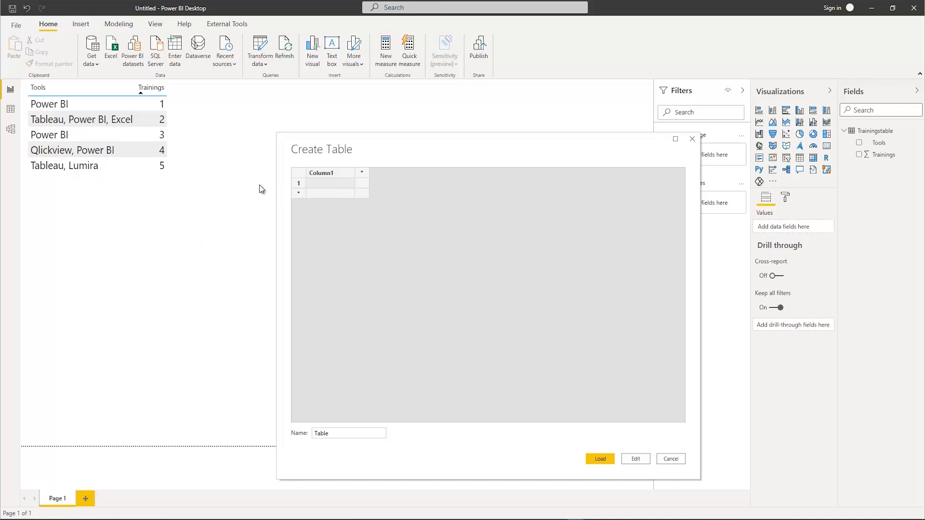
# Fill the new manual table with a column named Slicer containing Power BI, Tableau, Excel, Qlickview and Lumira
pyautogui.click(322, 186)
pyautogui.doubleClick(324, 175)
pyautogui.click(316, 183)
pyautogui.write('Power BI')
pyautogui.click(314, 194)
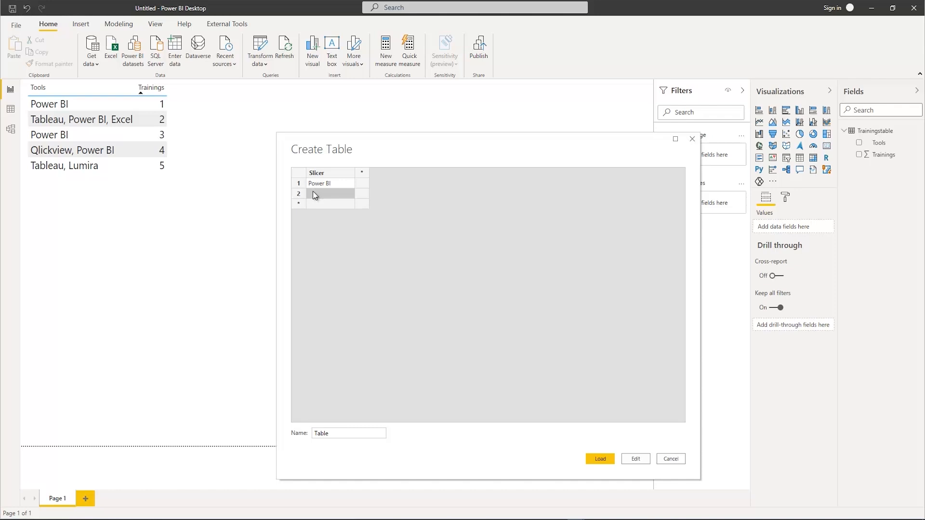
pyautogui.write('Tableau')
pyautogui.click(317, 205)
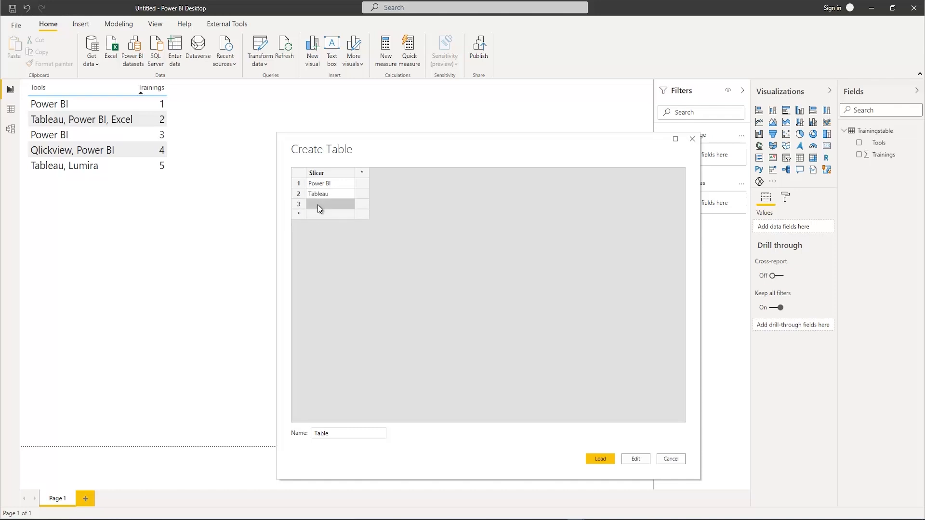
pyautogui.write('Excel')
pyautogui.click(320, 213)
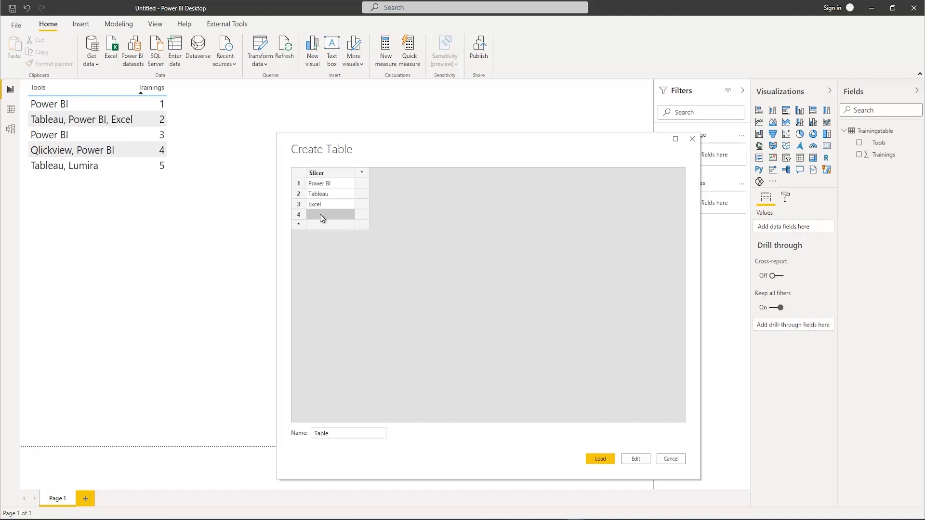
pyautogui.write('Qlickview')
pyautogui.click(323, 225)
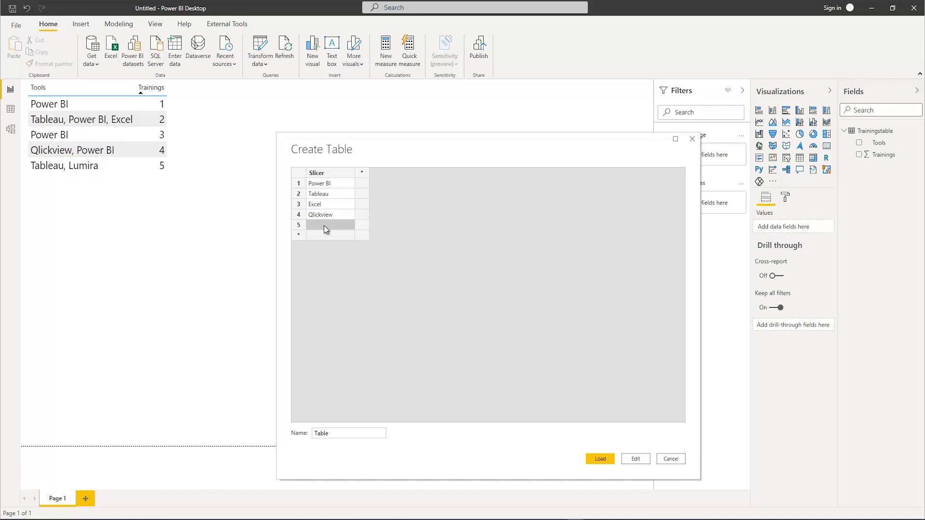
pyautogui.write('Lumira')
# Name the manually entered table Slicertbl and load it into the model
pyautogui.moveTo(342, 433); pyautogui.dragTo(309, 433)
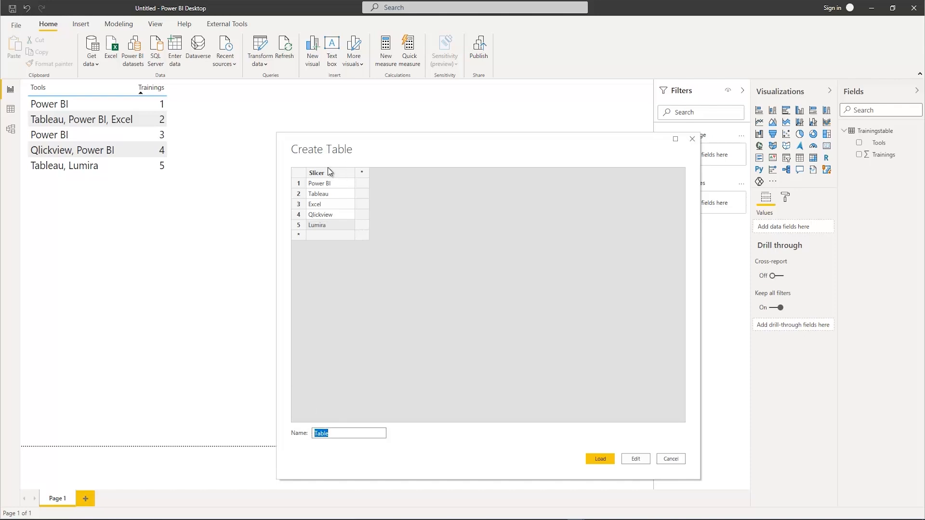
pyautogui.write('Slic')
pyautogui.press('BackSpace')
pyautogui.press('BackSpace')
pyautogui.press('BackSpace')
pyautogui.press('BackSpace')
pyautogui.write('licer')
pyautogui.click(600, 459)
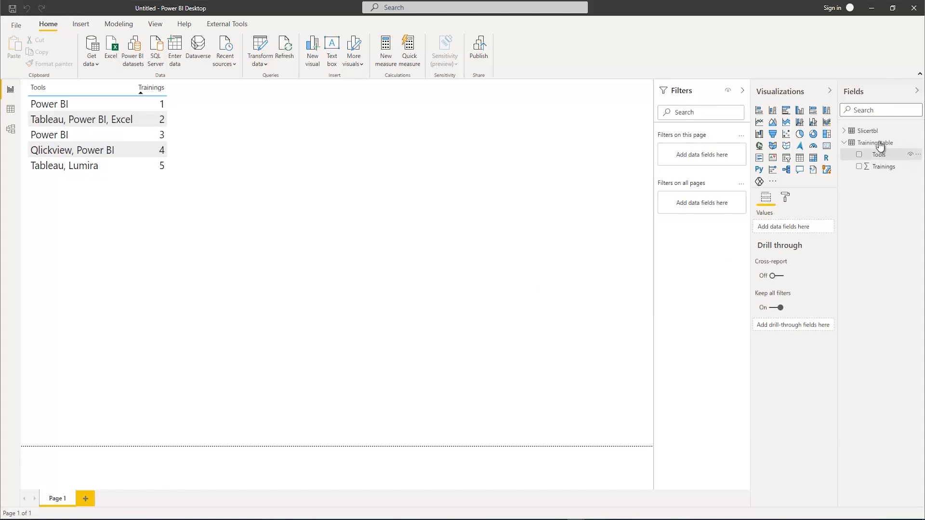
# Upgrade to the new model view and arrange the Slicertbl and Trainingstable cards side by side with a gap between them
pyautogui.click(845, 143)
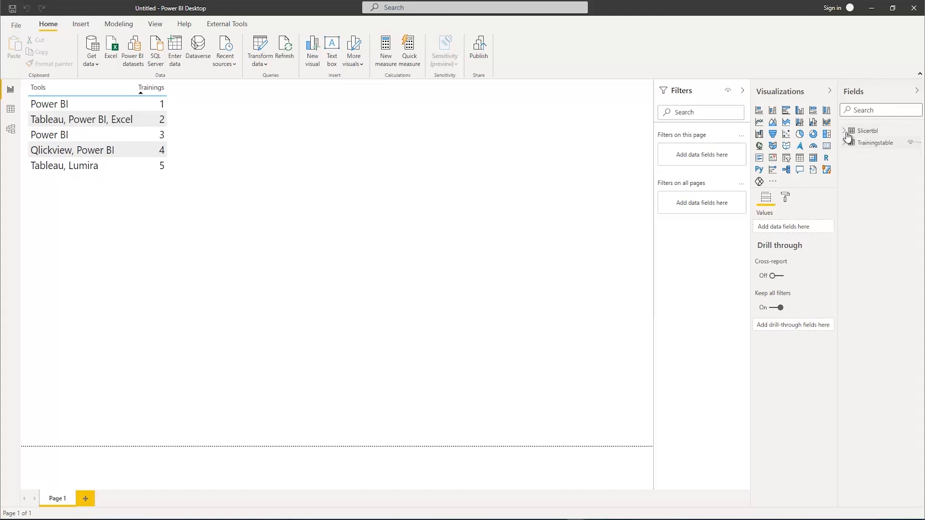
pyautogui.click(846, 134)
pyautogui.click(11, 129)
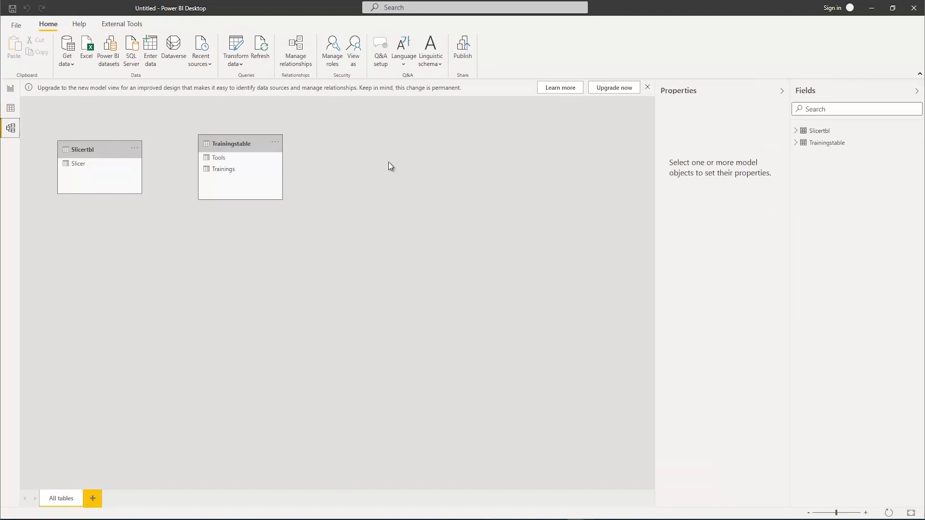
pyautogui.click(614, 87)
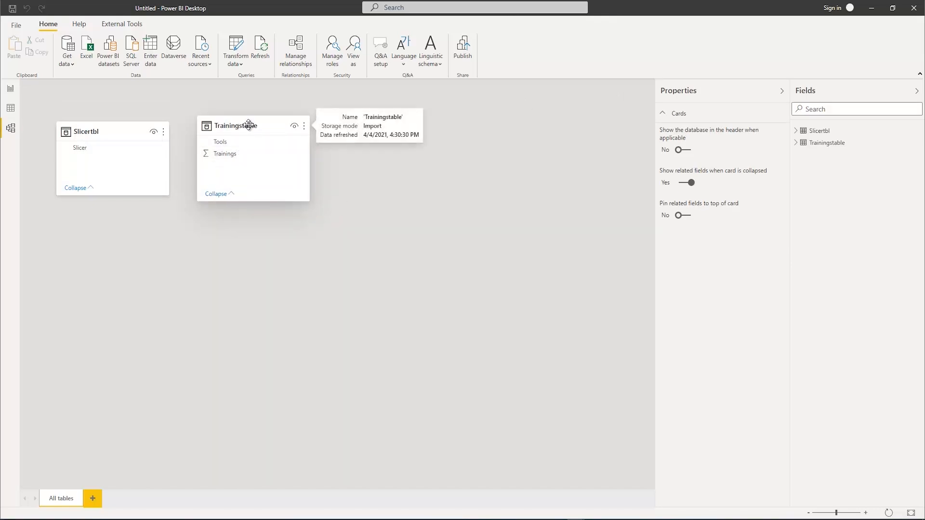
pyautogui.moveTo(252, 124); pyautogui.dragTo(441, 146)
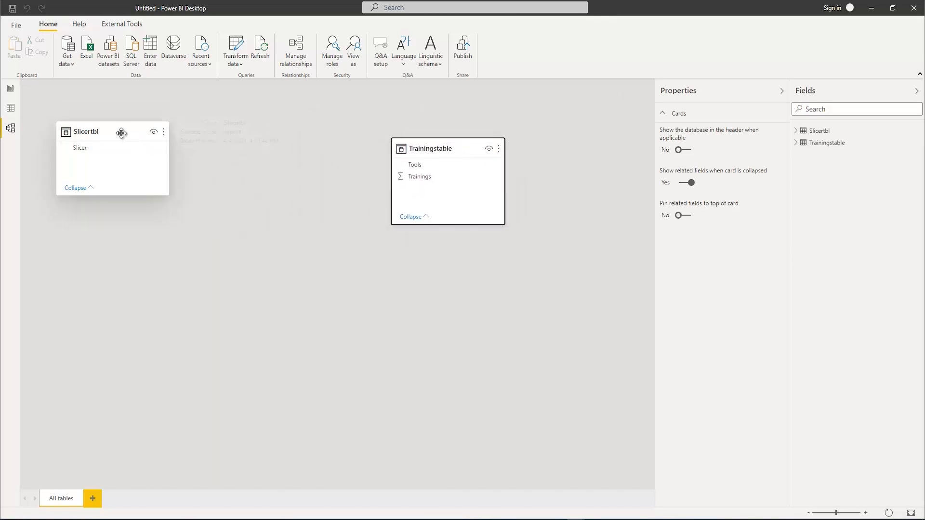
pyautogui.moveTo(123, 133); pyautogui.dragTo(261, 153)
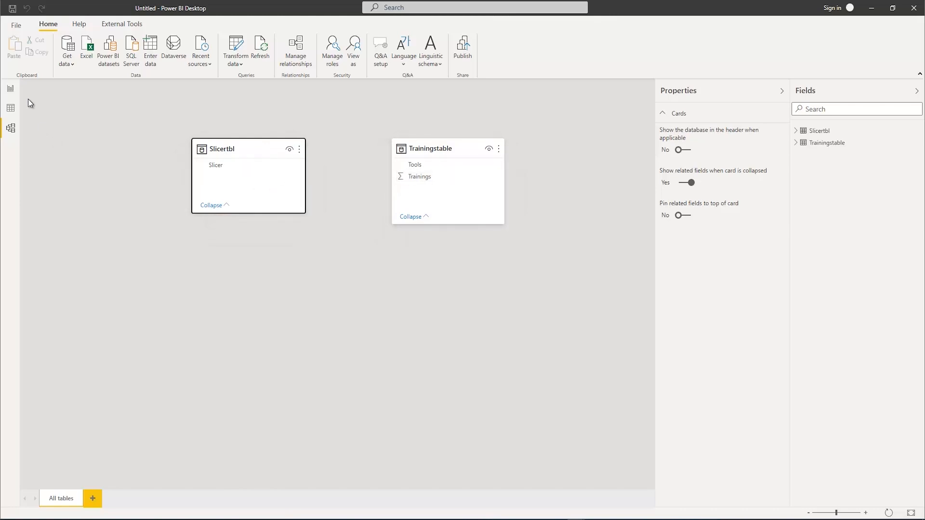
# Add a slicer visual on the Slicer field of Slicertbl to the report page and set its orientation to Horizontal
pyautogui.click(11, 89)
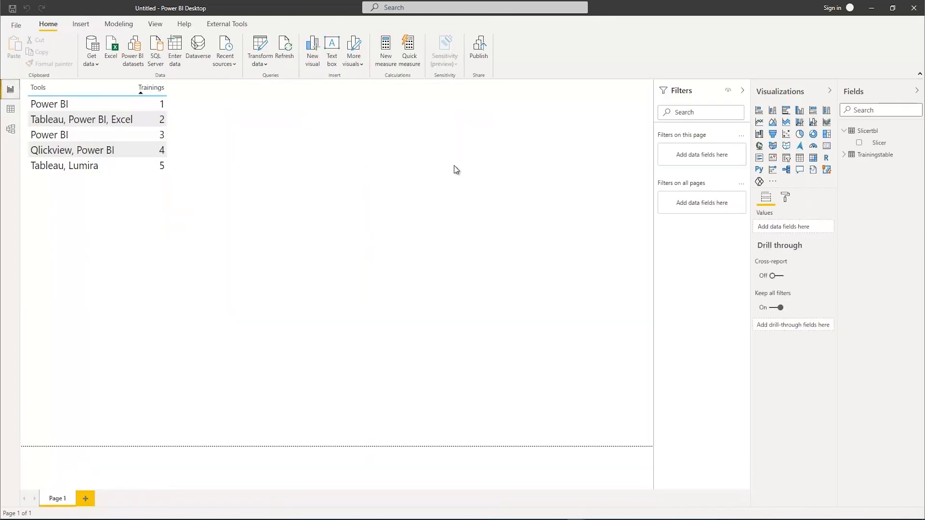
pyautogui.click(860, 144)
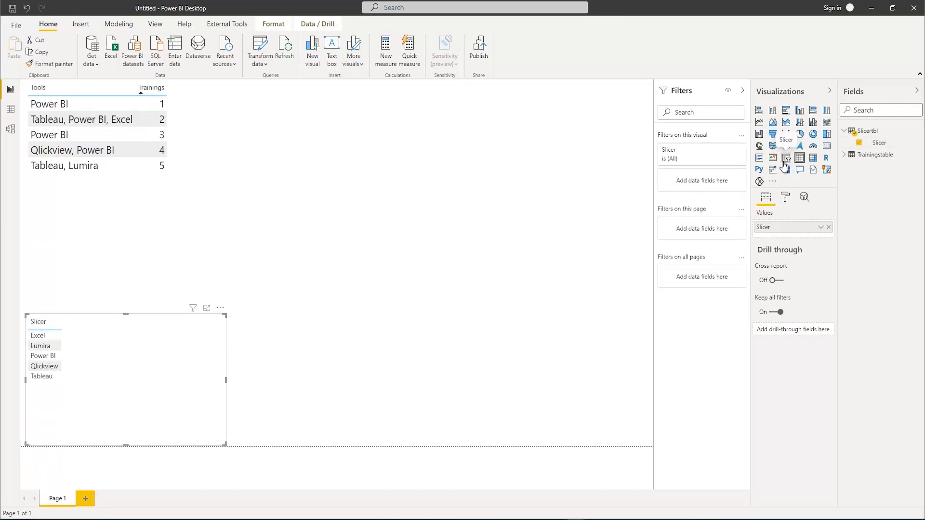
pyautogui.click(785, 197)
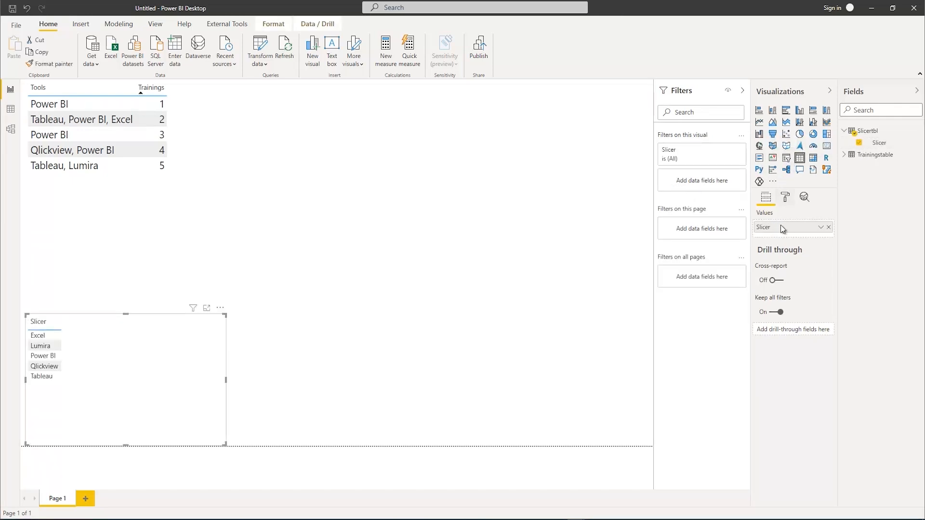
pyautogui.click(785, 162)
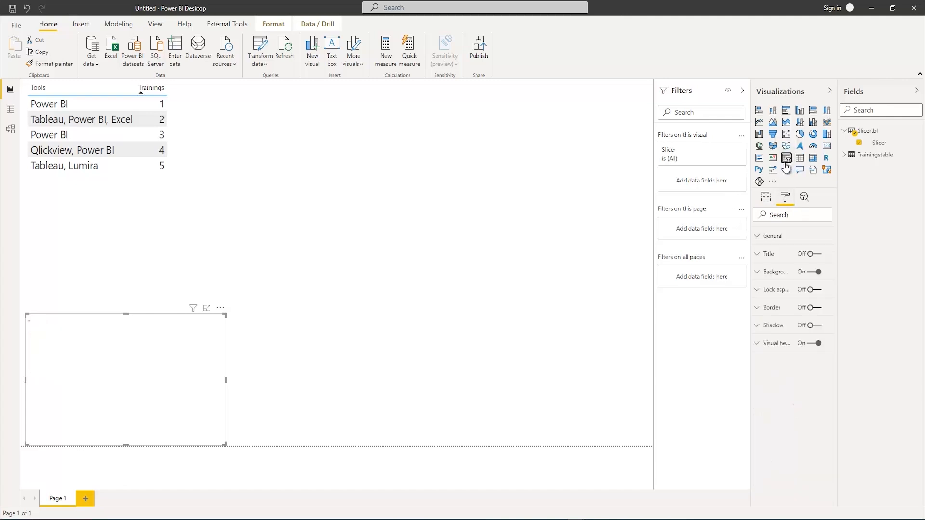
pyautogui.click(758, 238)
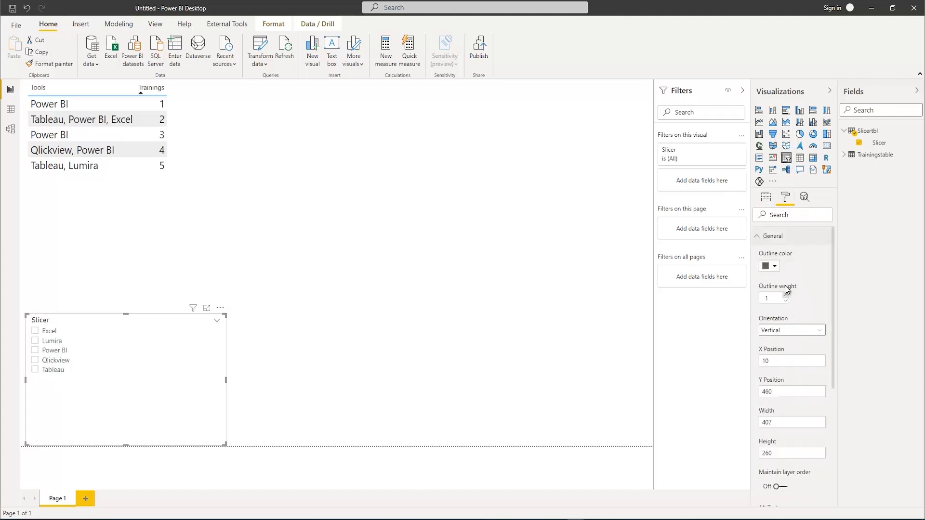
pyautogui.click(794, 333)
pyautogui.click(785, 354)
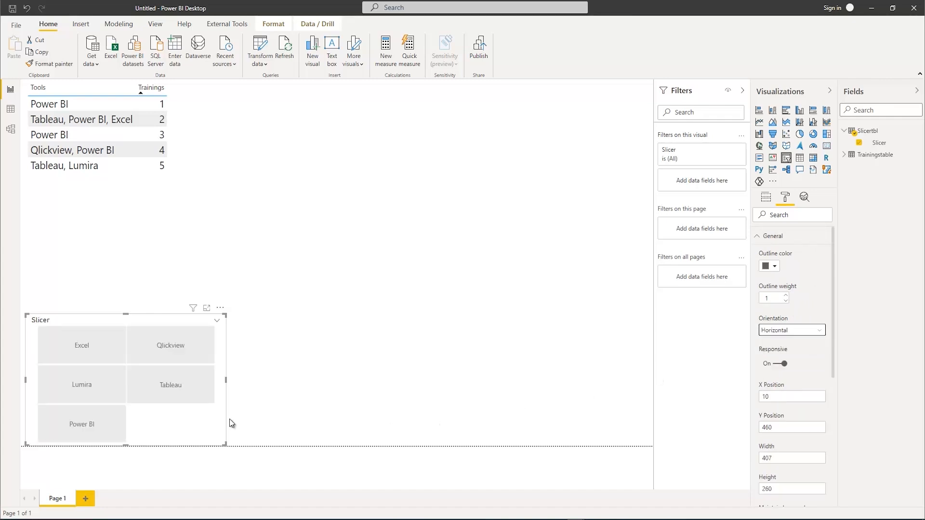
# Resize the slicer to about 754 by 104 and place it beside the table at about X 510, Y 37
pyautogui.moveTo(229, 384); pyautogui.dragTo(397, 365)
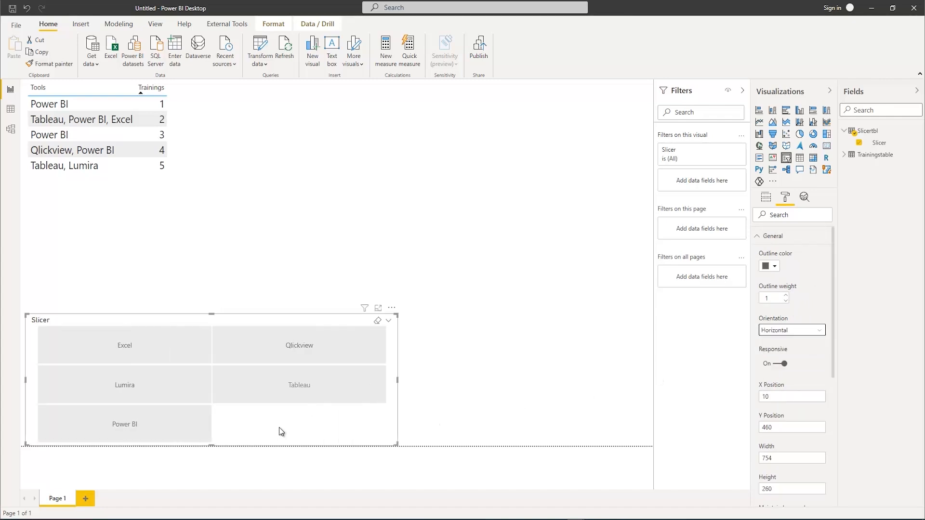
pyautogui.moveTo(227, 443); pyautogui.dragTo(216, 365)
pyautogui.moveTo(249, 310); pyautogui.dragTo(470, 103)
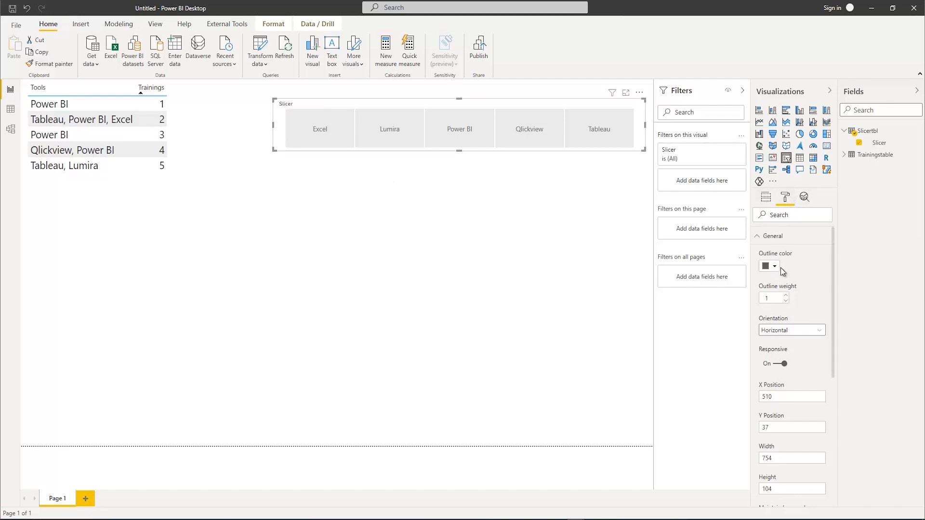
# Set the slicer items' text size to 13 pt and their font color to black
pyautogui.scroll(-4, 777, 398)
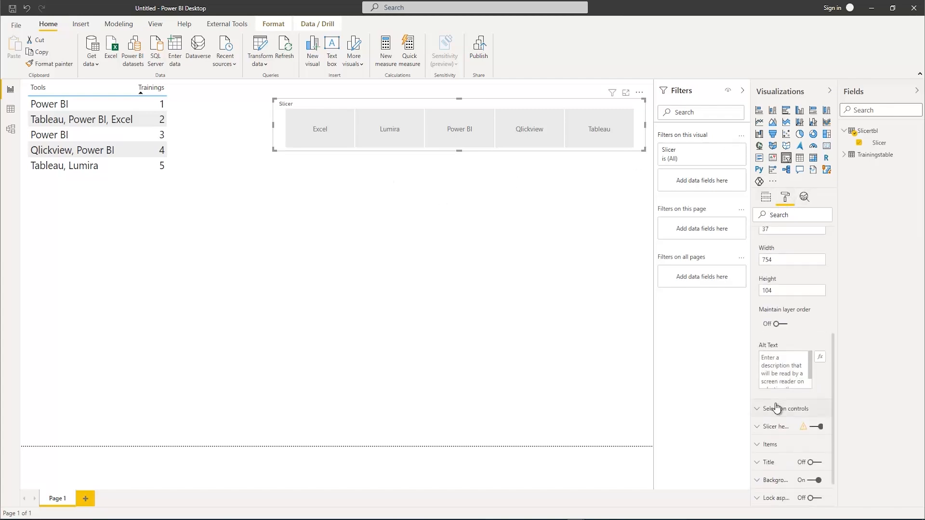
pyautogui.click(759, 445)
pyautogui.scroll(-4, 773, 444)
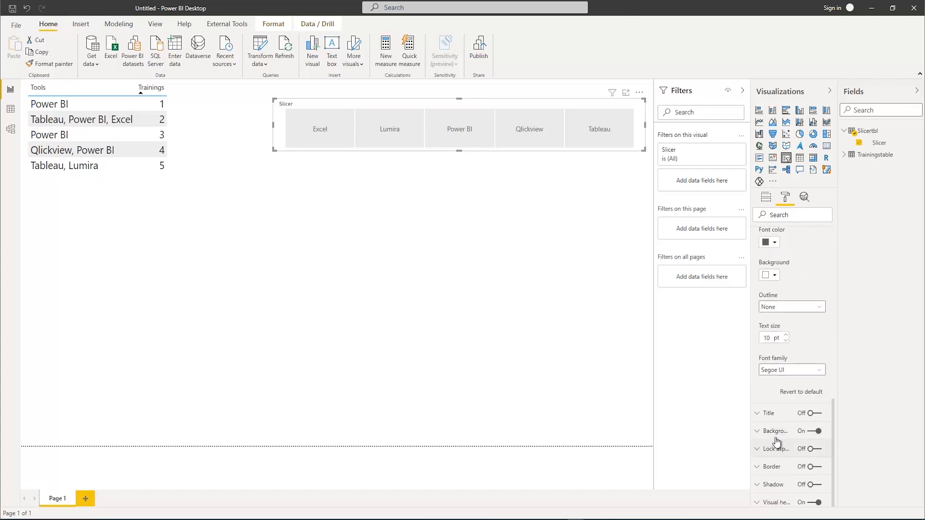
pyautogui.click(786, 335)
pyautogui.click(786, 335)
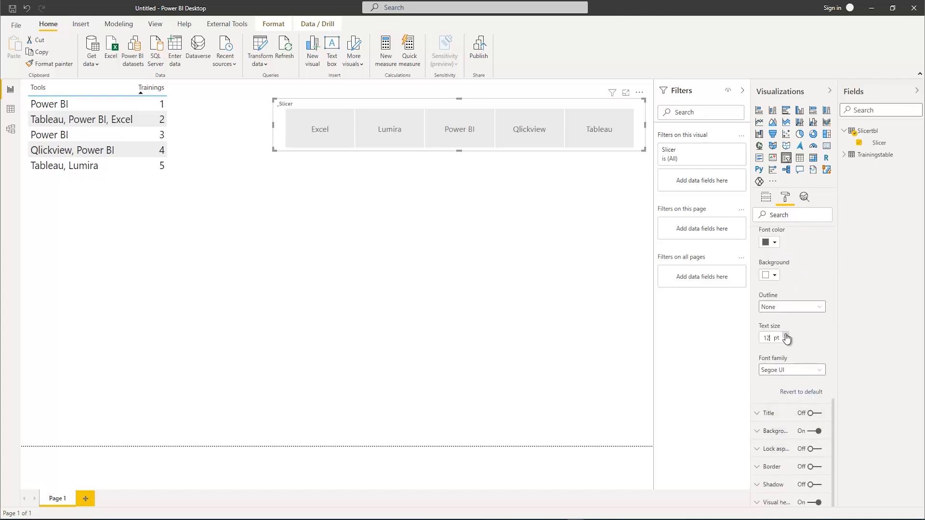
pyautogui.click(785, 336)
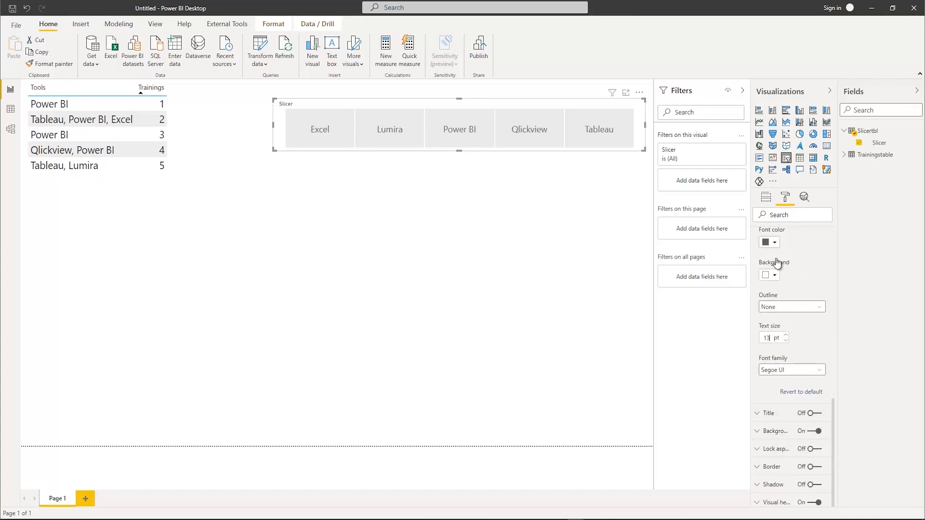
pyautogui.click(775, 243)
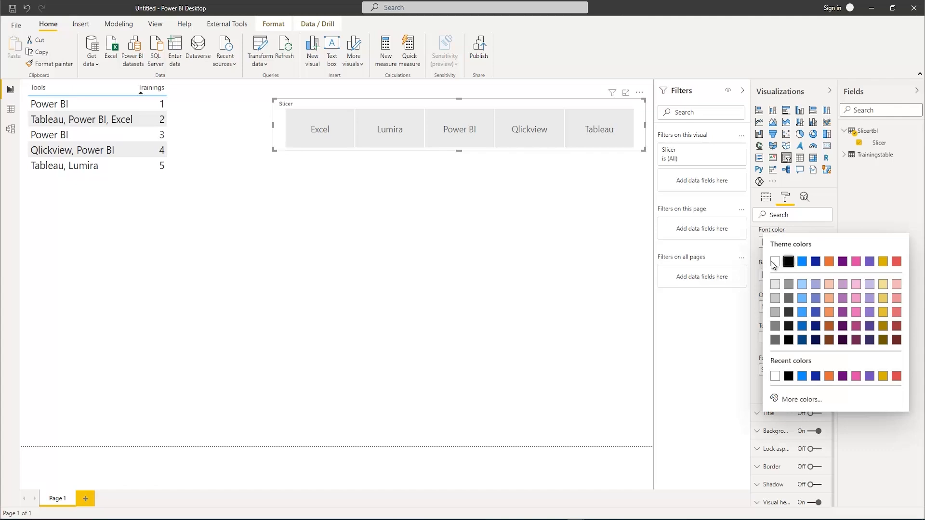
pyautogui.click(773, 261)
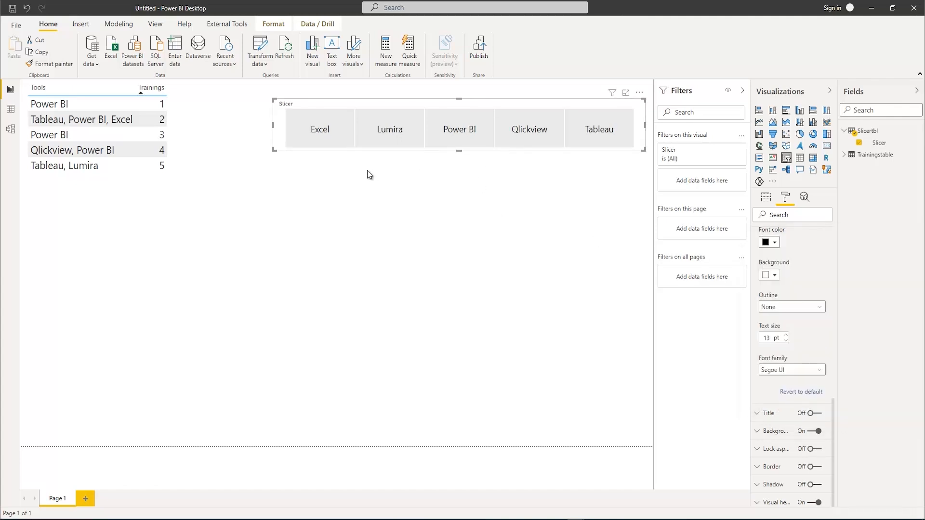
pyautogui.click(360, 180)
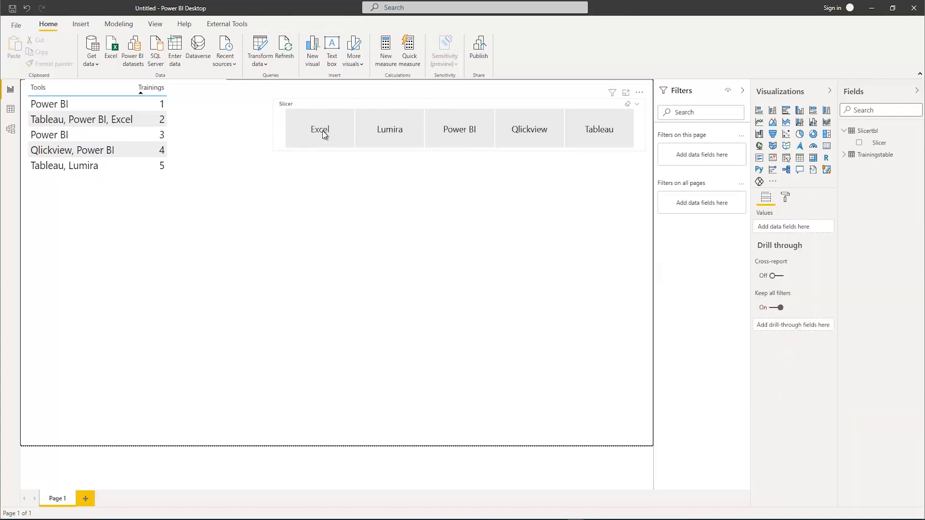
# Test the Excel and Power BI options of the slicer against the trainings table and clear the selection
pyautogui.click(324, 135)
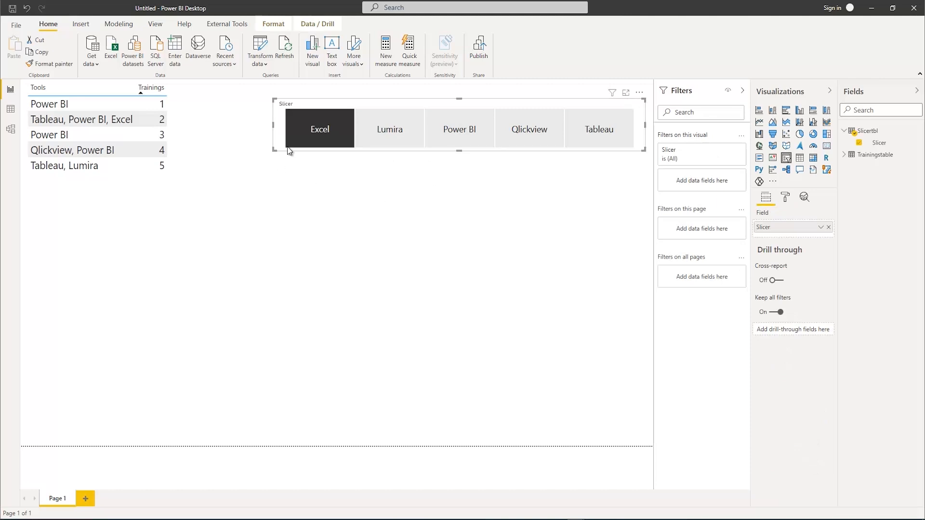
pyautogui.click(455, 137)
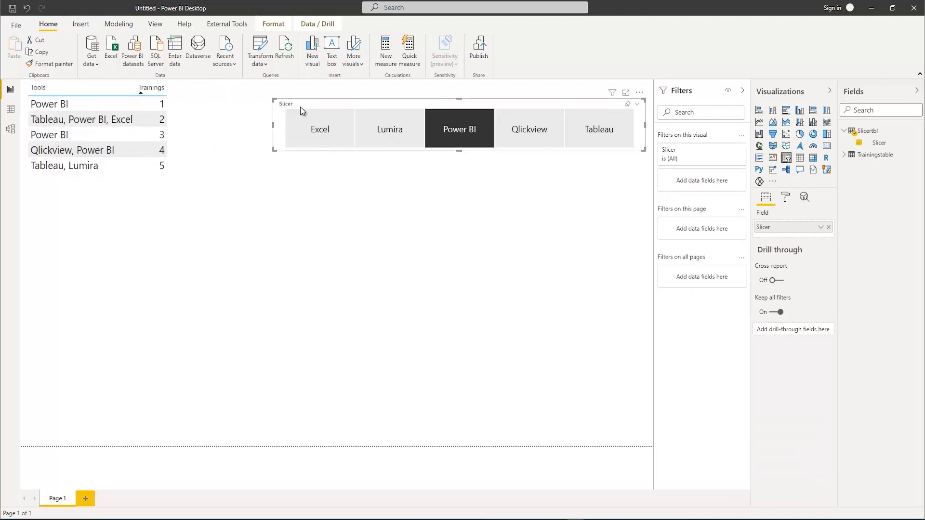
pyautogui.click(447, 140)
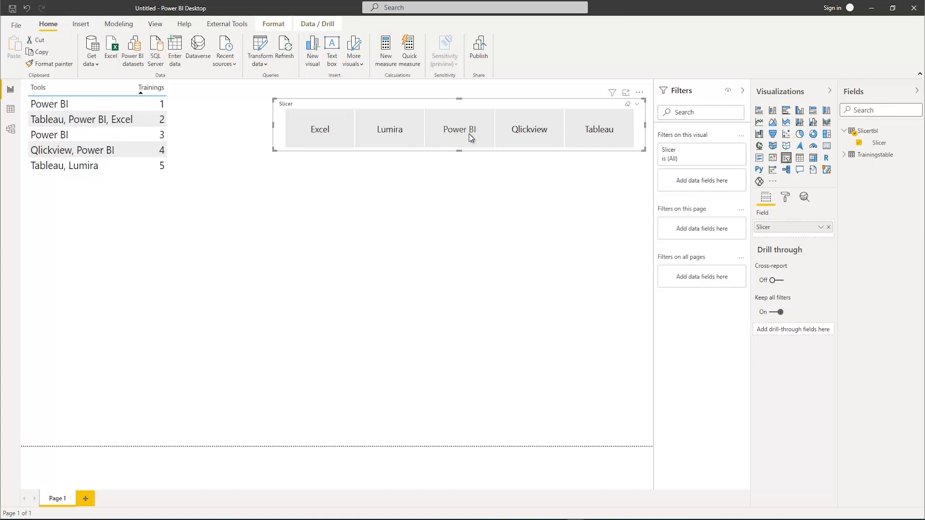
pyautogui.click(56, 104)
# Create a new measure in Slicertbl and name it Filter
pyautogui.rightClick(869, 135)
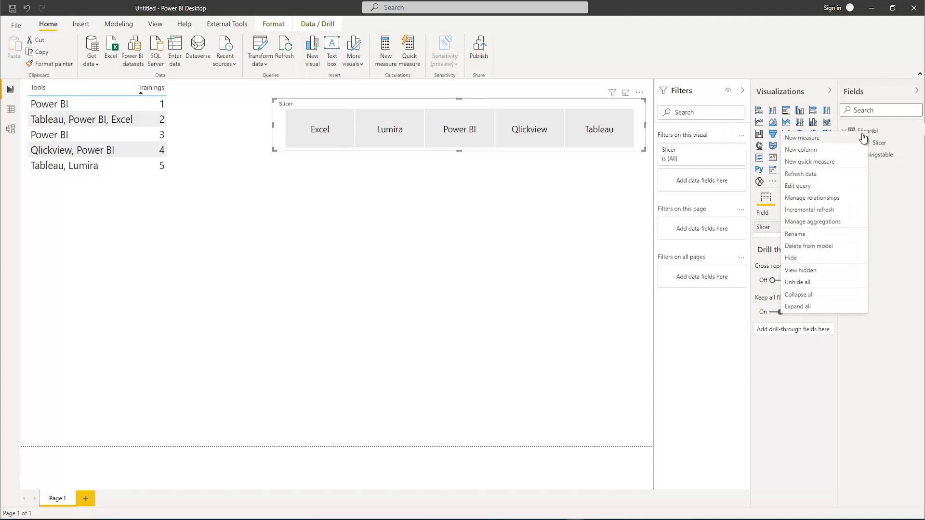
pyautogui.click(811, 140)
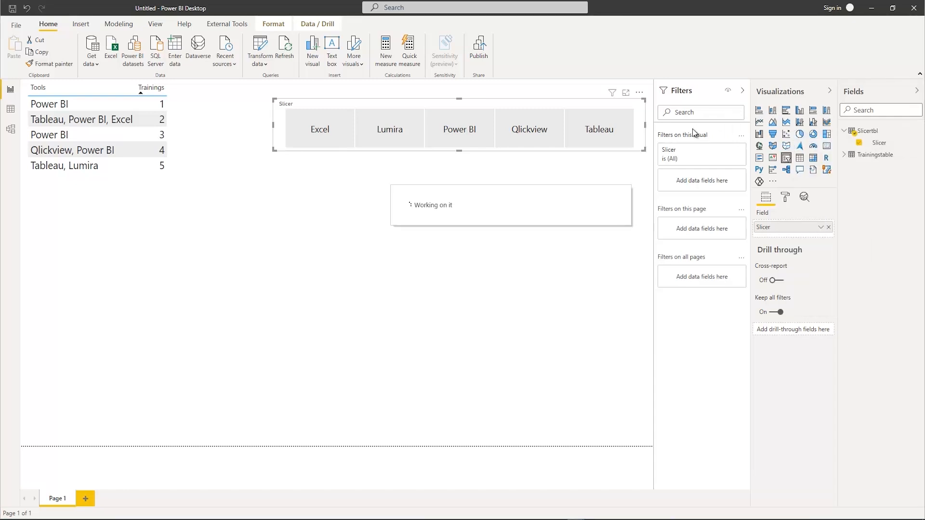
pyautogui.click(742, 89)
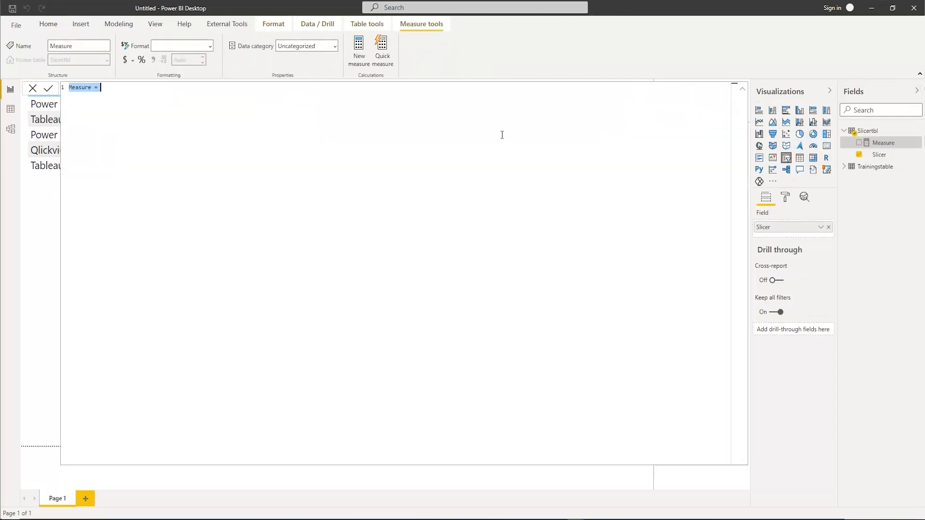
pyautogui.scroll(5, 201, 180)
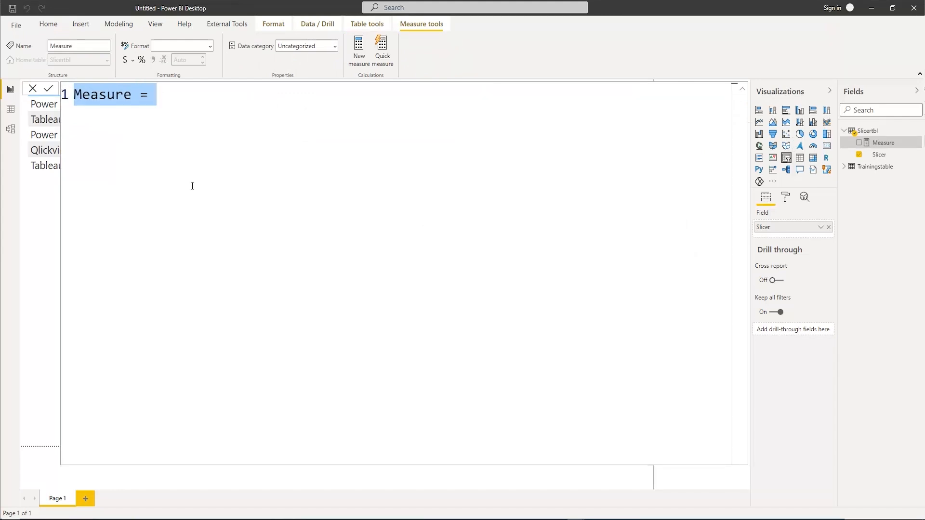
pyautogui.write('Filter =')
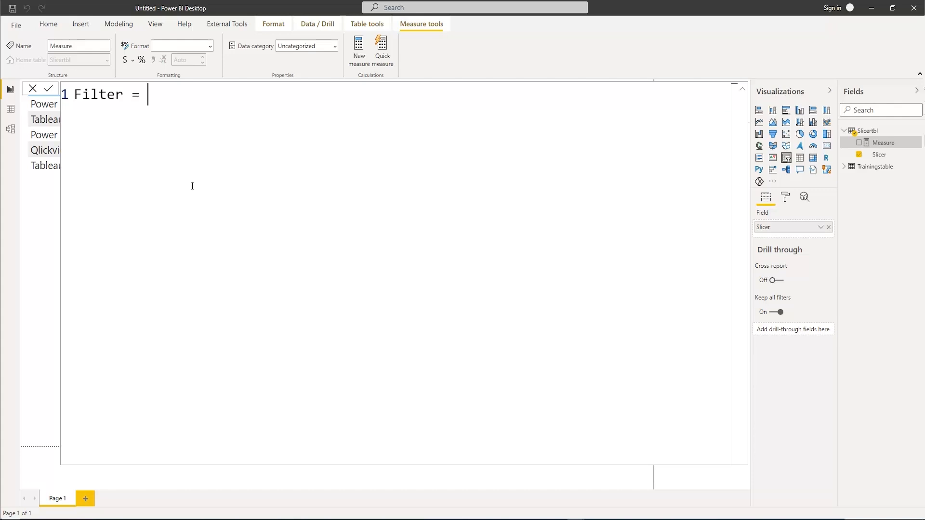
# Begin the Filter formula on an indented second line with IF(SUMX(Slicertbl, leaving the SUMX expression open
pyautogui.hotkey('shift', 'Return')
pyautogui.press('Tab')
pyautogui.write('If')
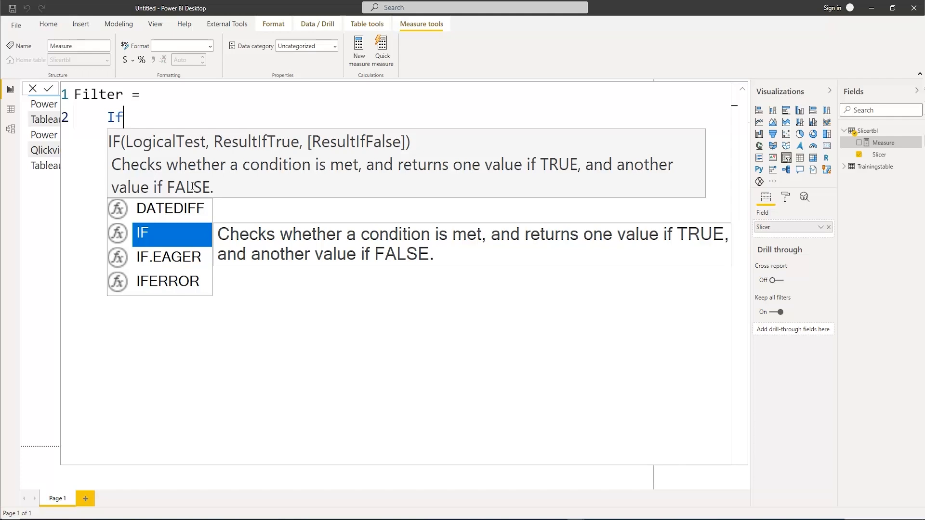
pyautogui.write('(sumx')
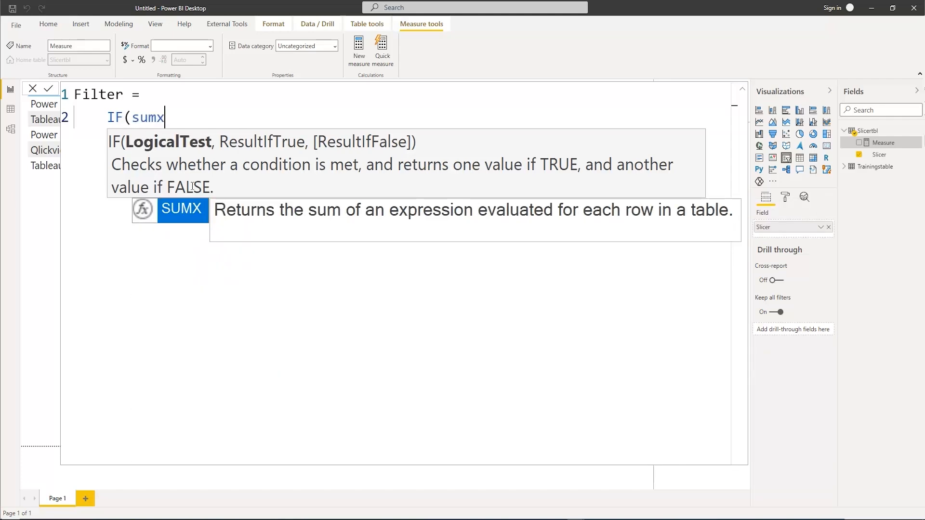
pyautogui.write('(sl')
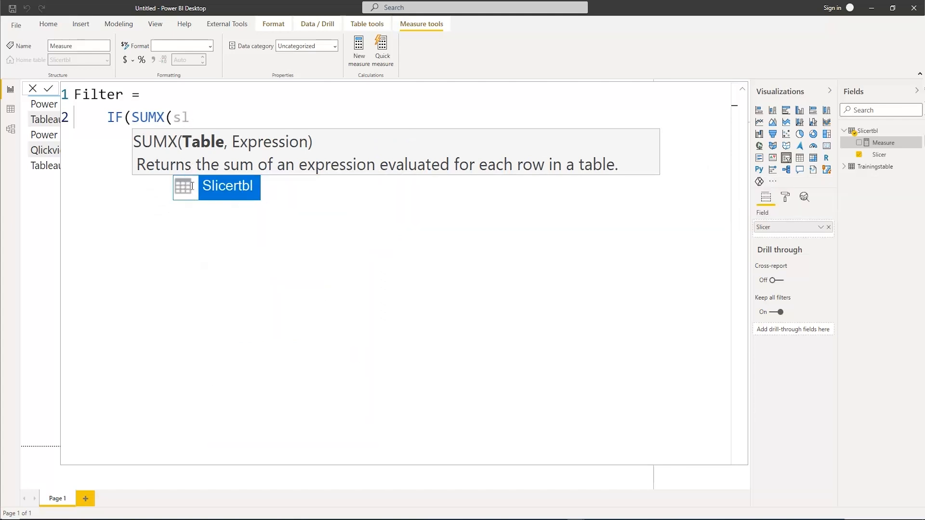
pyautogui.press('Tab')
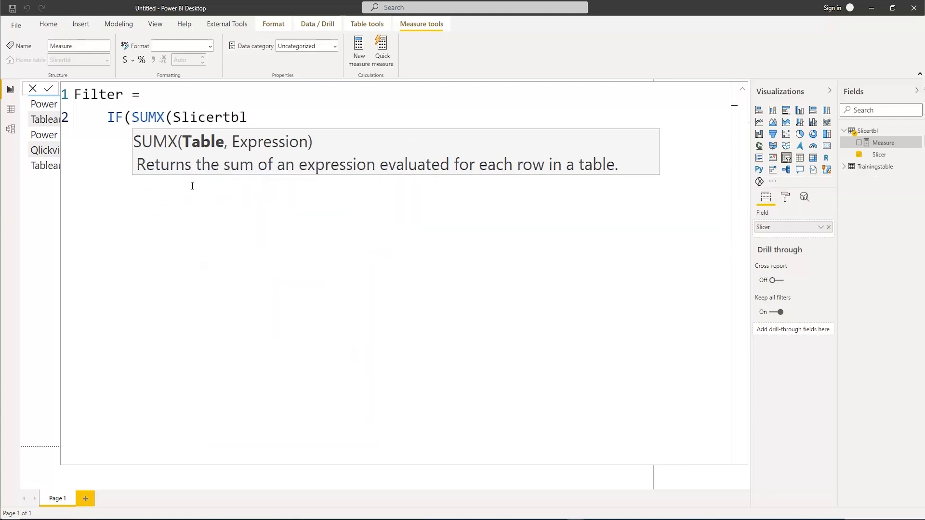
pyautogui.write(',')
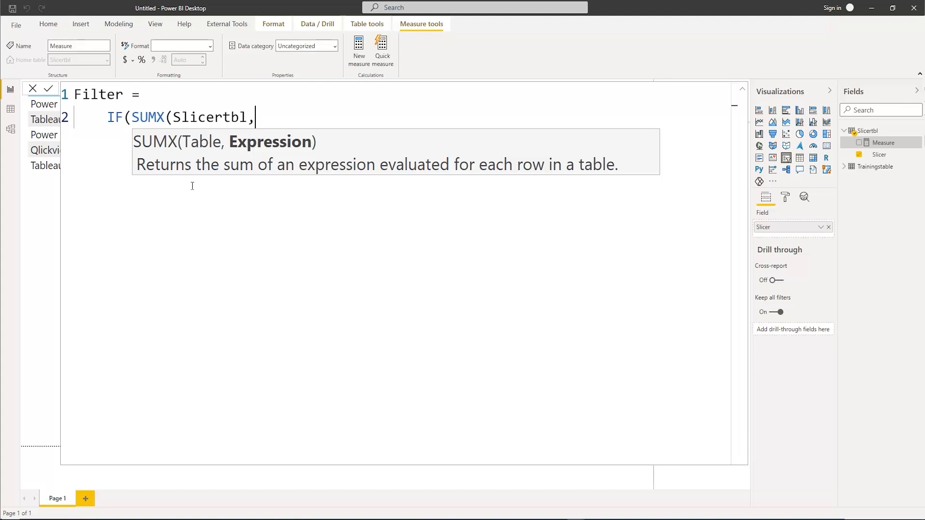
# Add a SEARCH function as the SUMX expression, with Slicertbl[Slicer] as the text to find
pyautogui.write('sear')
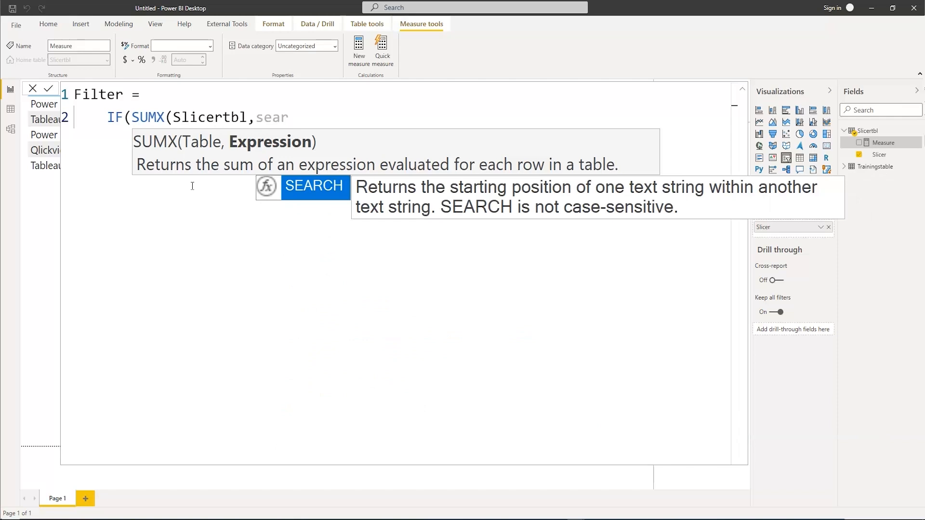
pyautogui.press('Tab')
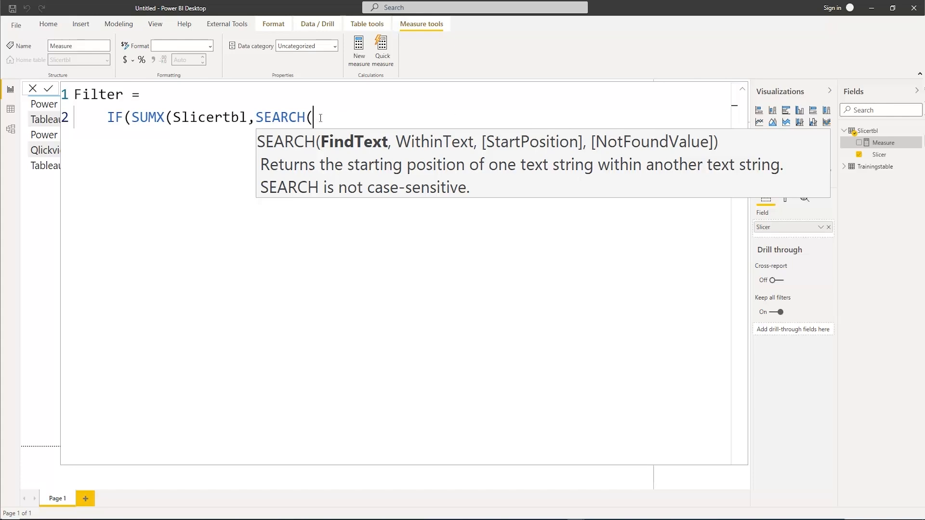
pyautogui.click(743, 93)
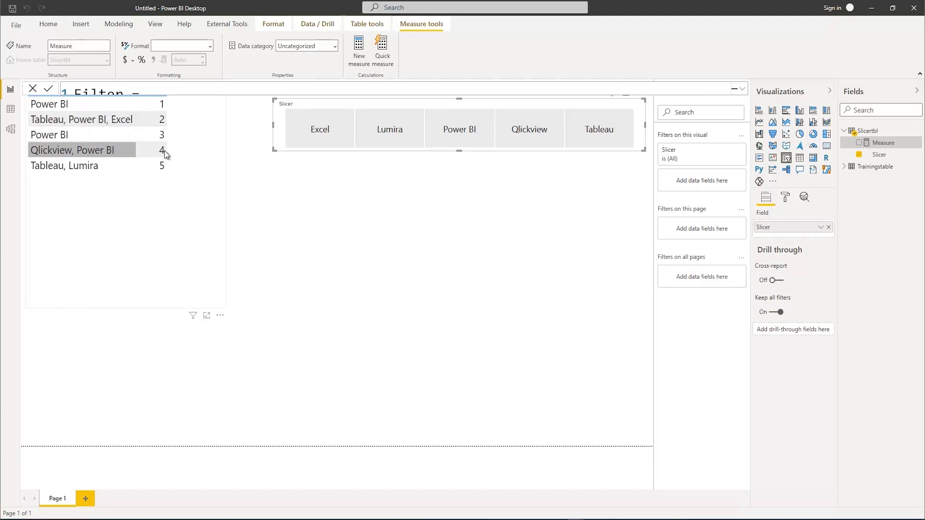
pyautogui.click(741, 88)
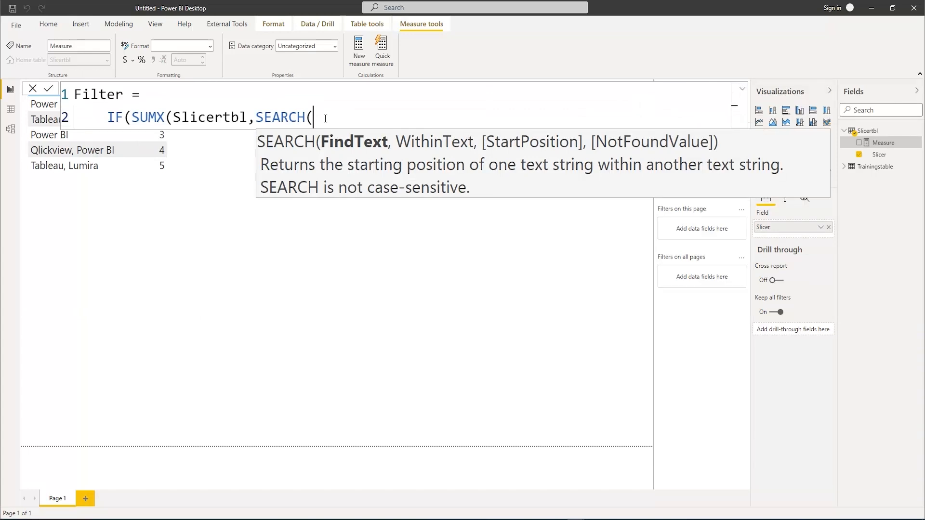
pyautogui.write('sli')
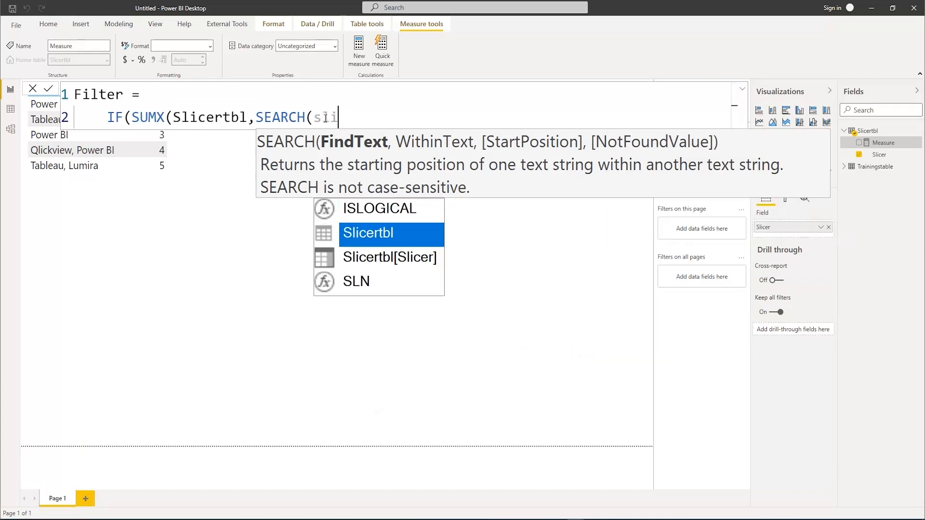
pyautogui.press('Down')
pyautogui.press('Tab')
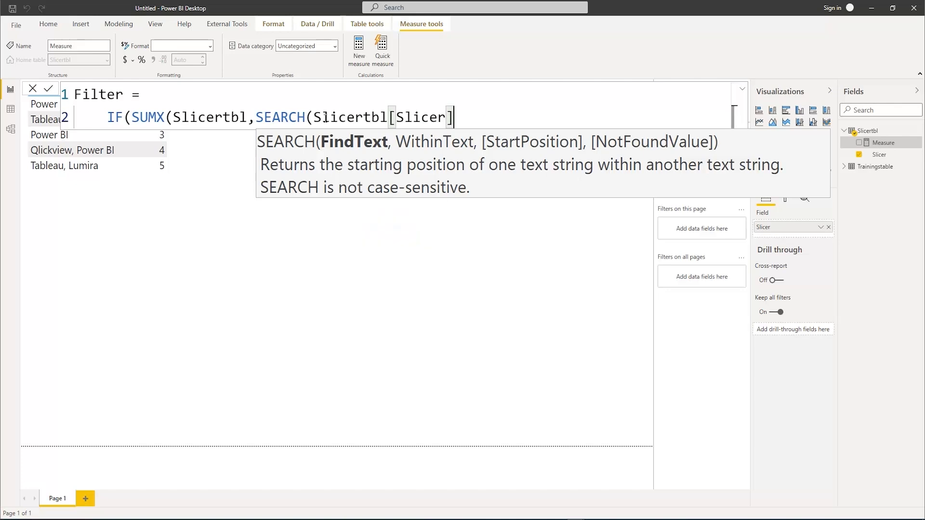
# Set MAX(Trainingstable[Tools]) as the text that SEARCH looks within
pyautogui.write(',max')
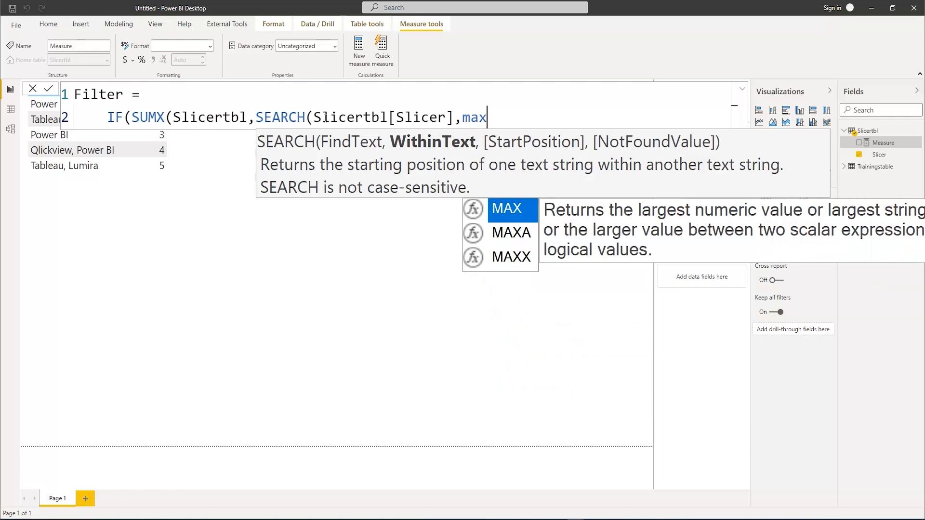
pyautogui.press('Tab')
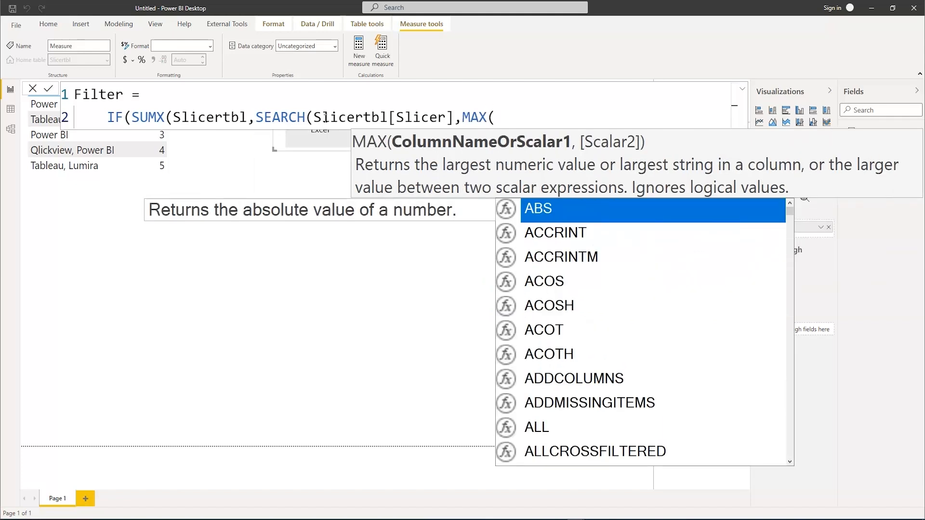
pyautogui.write('tr')
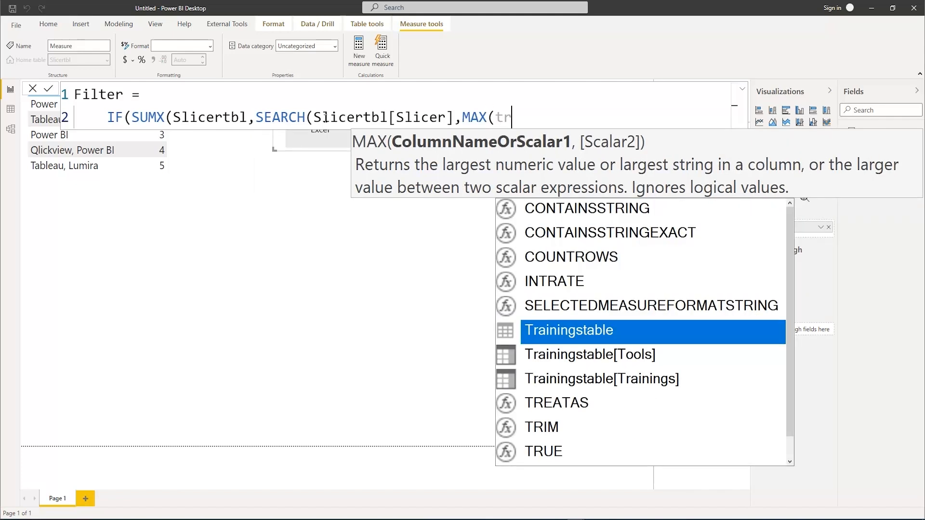
pyautogui.press('Down')
pyautogui.press('Tab')
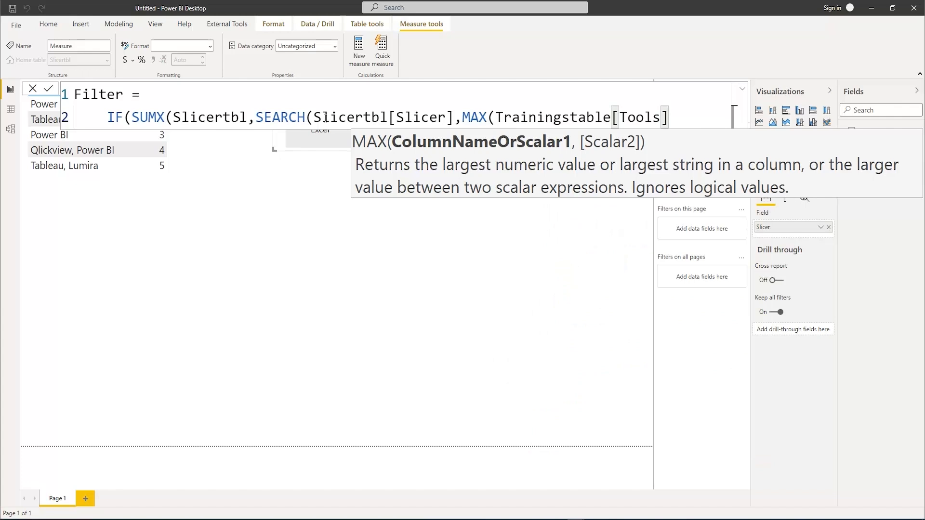
pyautogui.write(')')
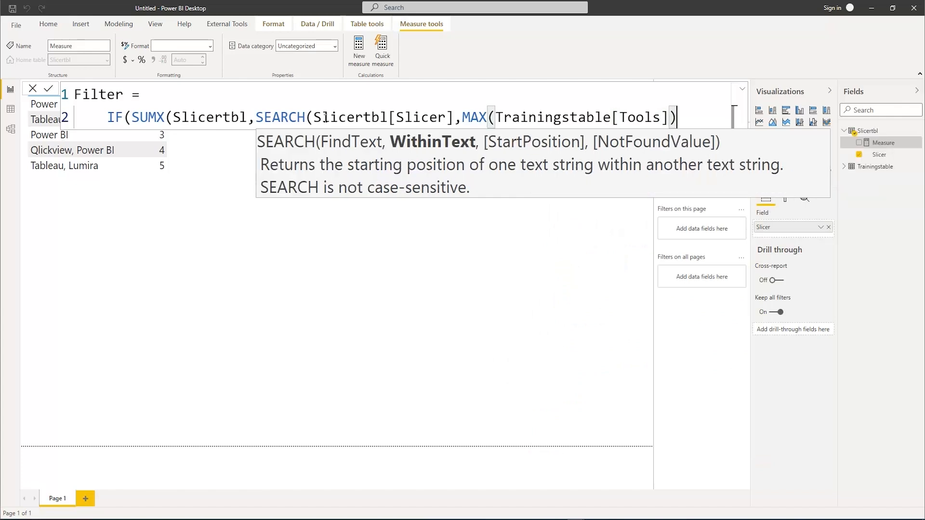
pyautogui.write(',')
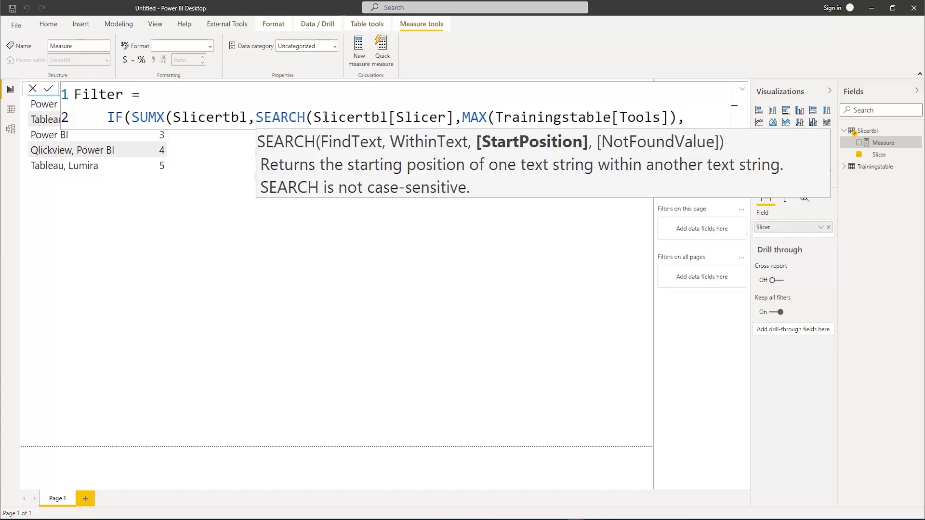
pyautogui.write(',')
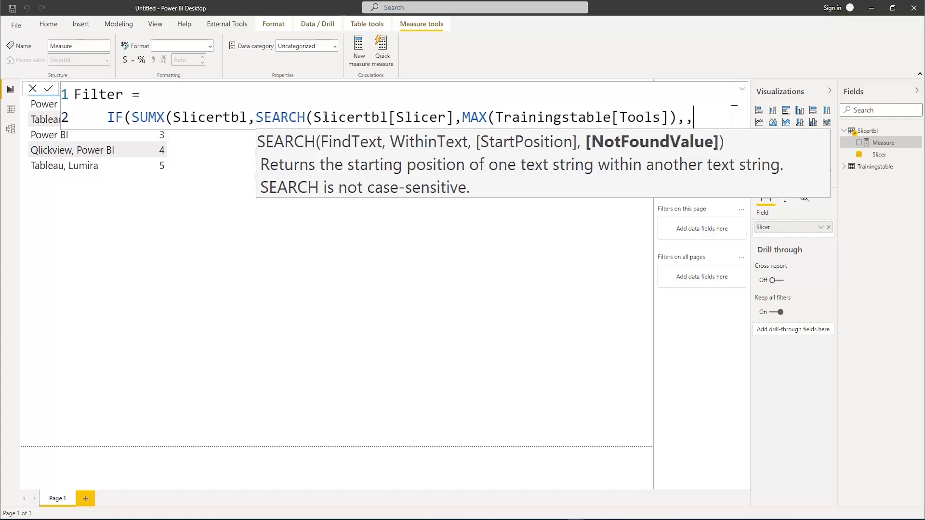
pyautogui.write('0)')
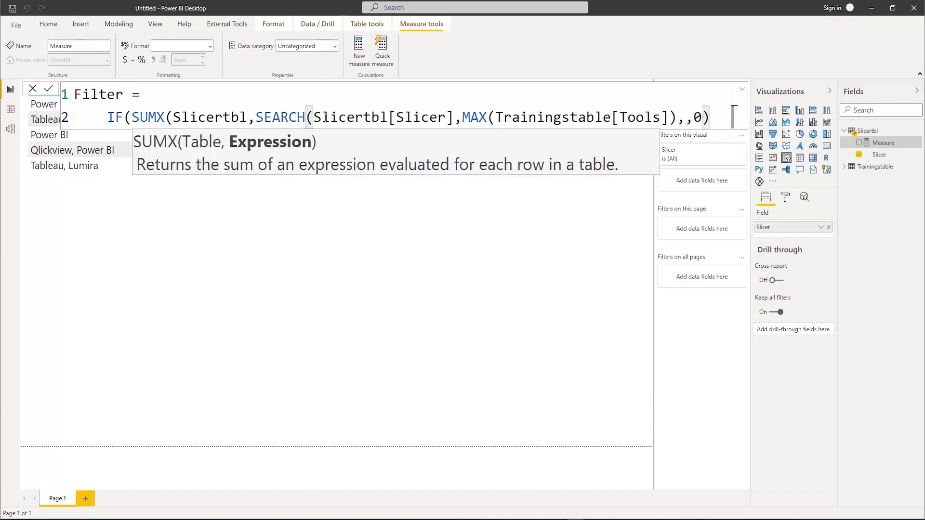
pyautogui.write(')')
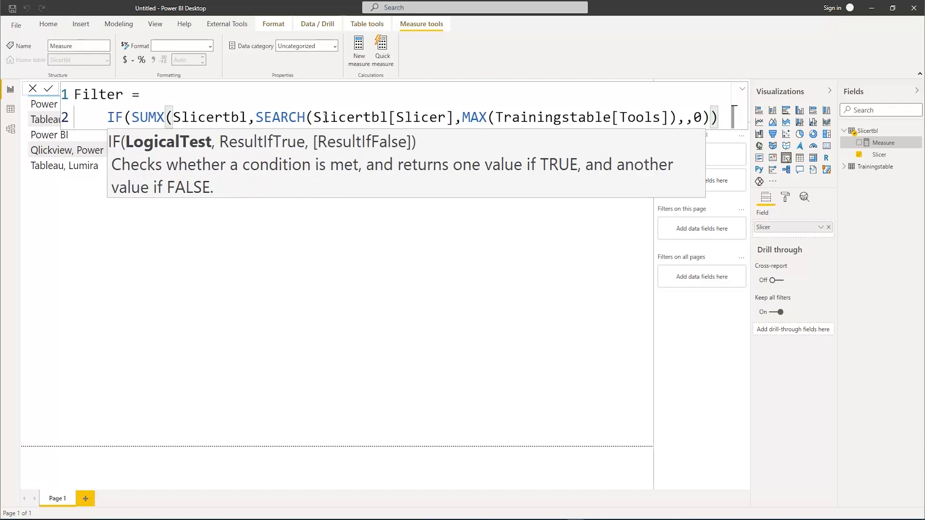
pyautogui.write('>0')
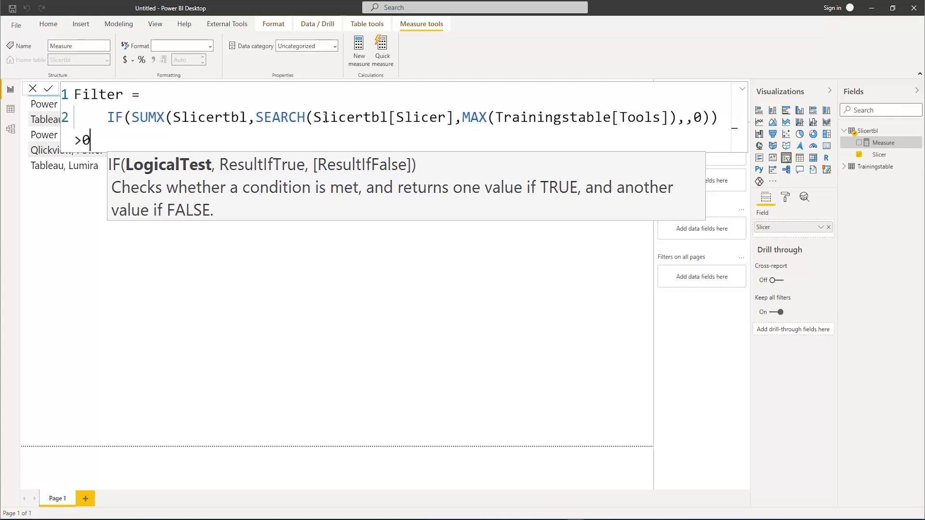
pyautogui.write(',"Tr')
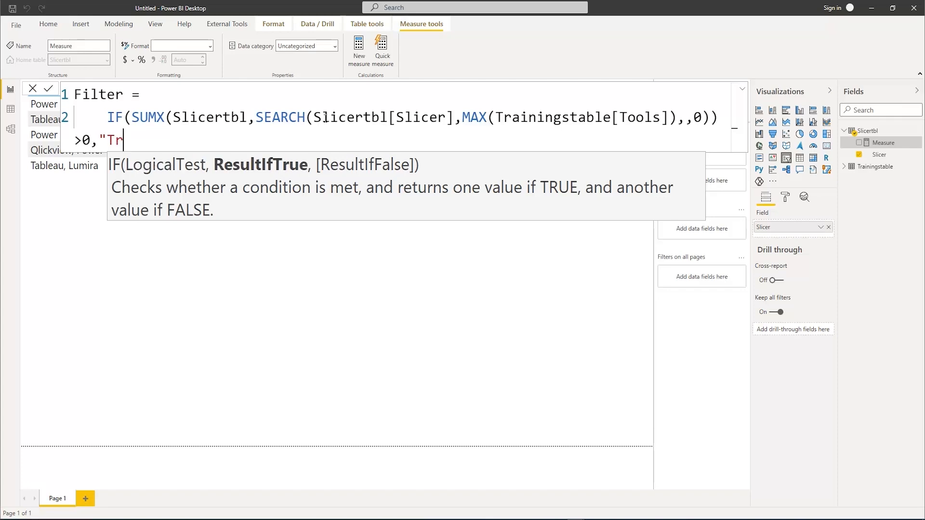
pyautogui.write('ue",')
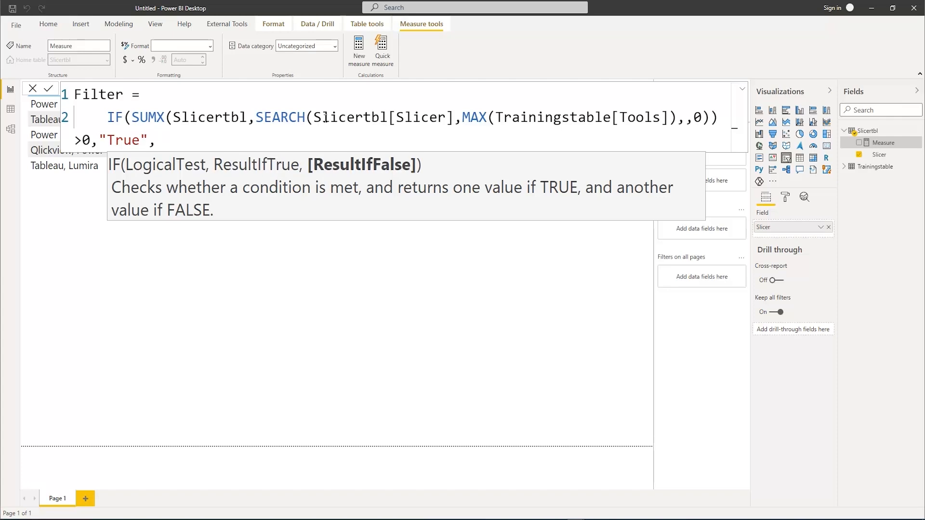
pyautogui.write('"False")')
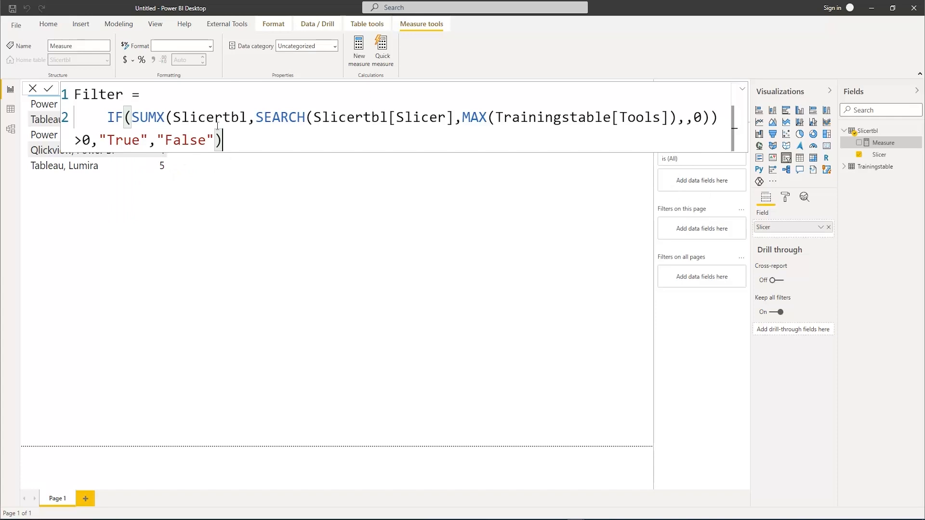
# Format the Filter formula by putting SEARCH on its own indented line and the "True","False" results on a fourth line
pyautogui.click(256, 118)
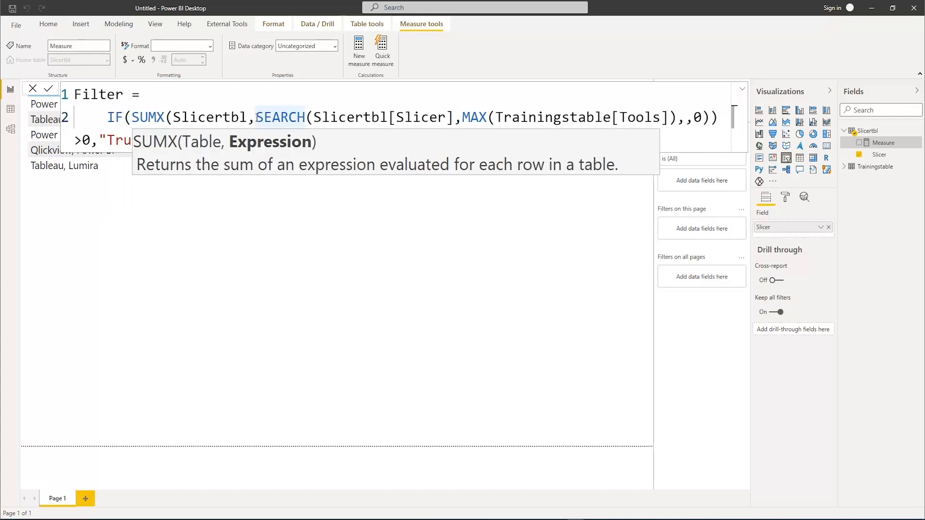
pyautogui.hotkey('shift', 'Return')
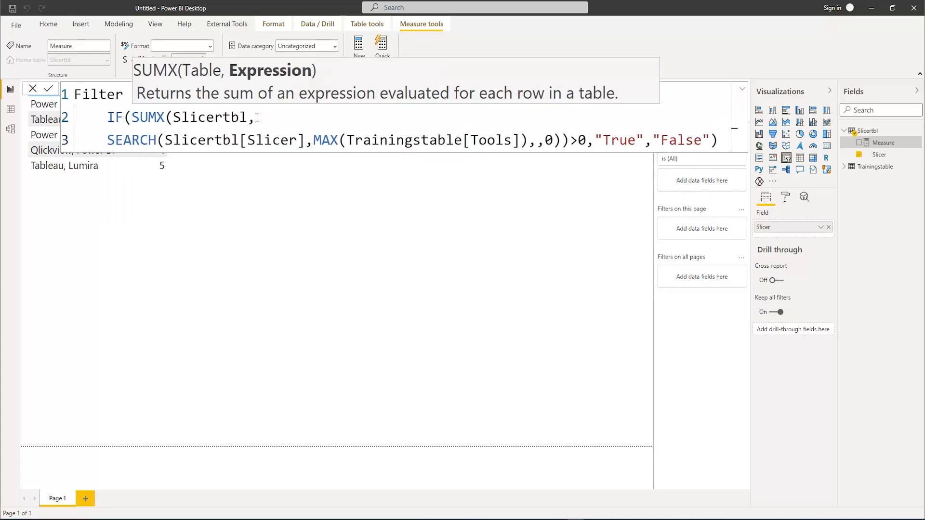
pyautogui.press('Tab')
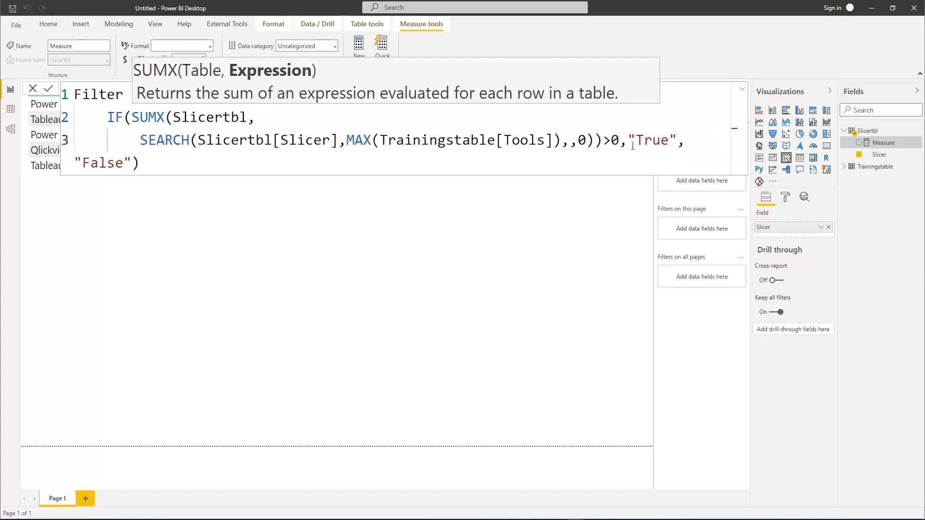
pyautogui.click(625, 140)
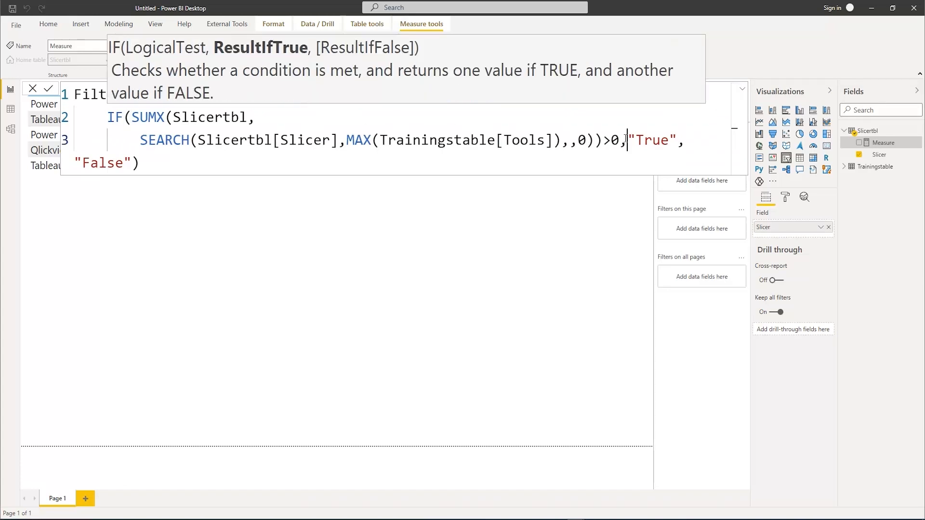
pyautogui.hotkey('shift', 'Return')
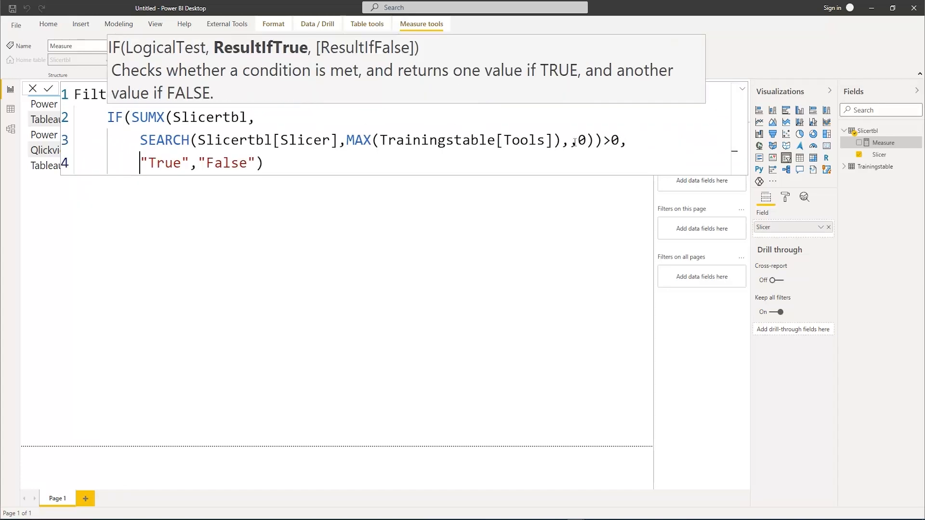
pyautogui.click(324, 164)
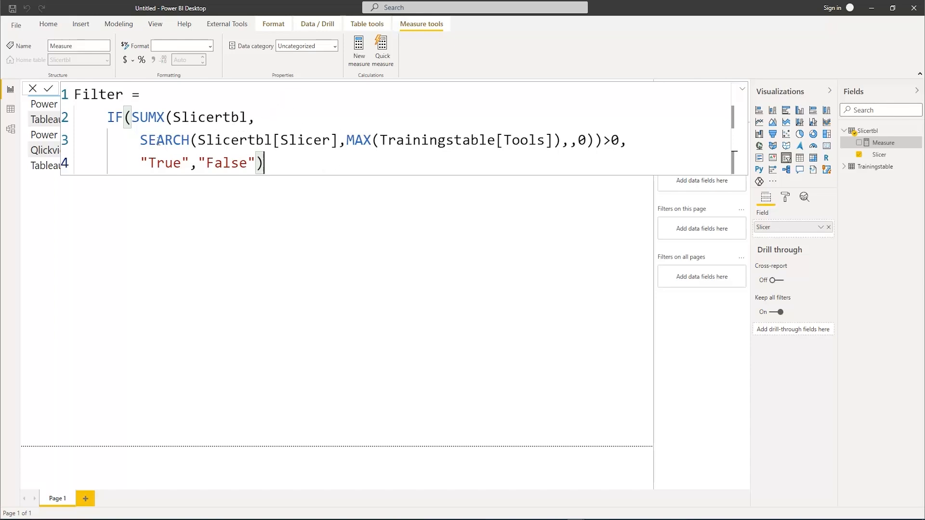
# Examine the Filter formula's arguments: Slicertbl[Slicer], MAX(Trainingstable[Tools]), the not-found value 0 and the >0 condition
pyautogui.click(238, 140)
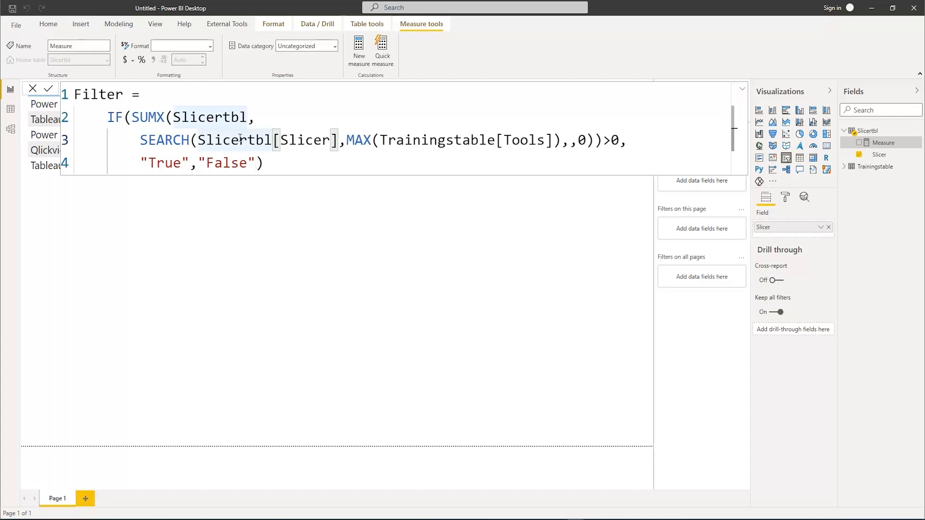
pyautogui.moveTo(198, 140); pyautogui.dragTo(338, 139)
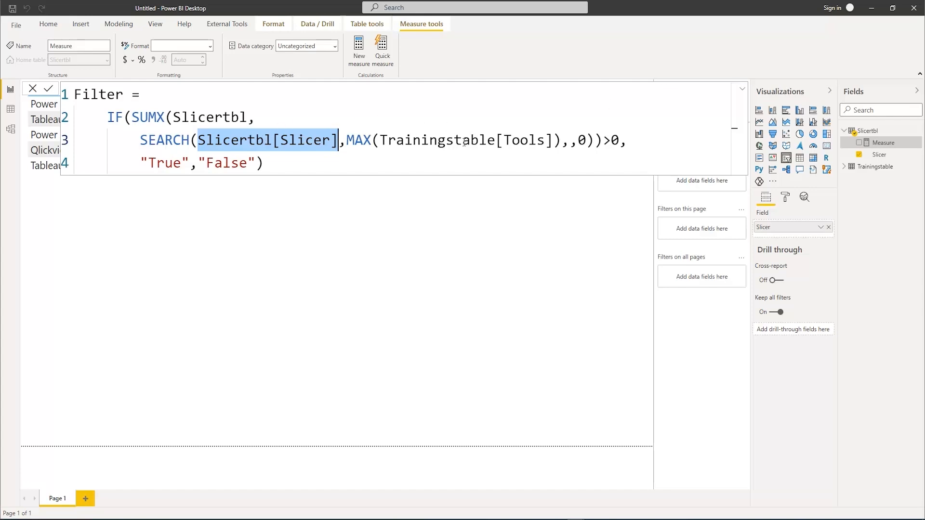
pyautogui.doubleClick(352, 138)
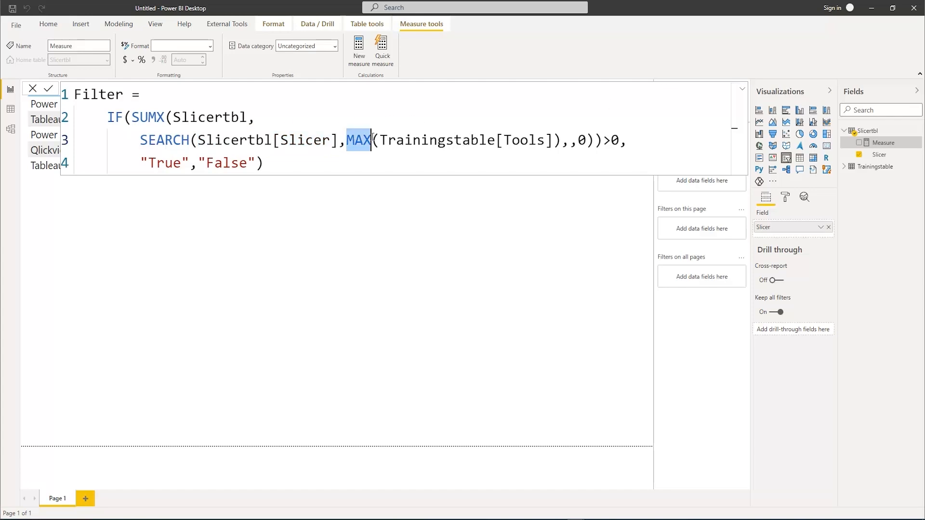
pyautogui.click(742, 89)
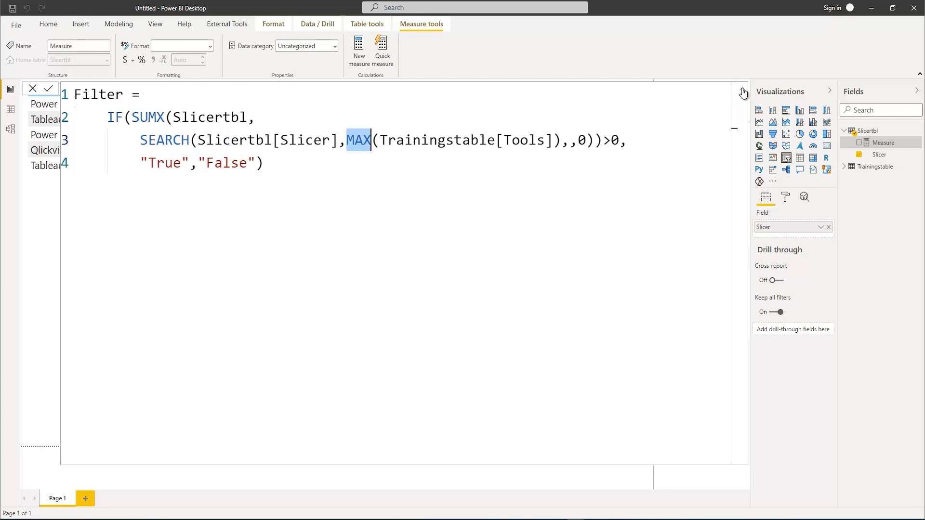
pyautogui.click(742, 90)
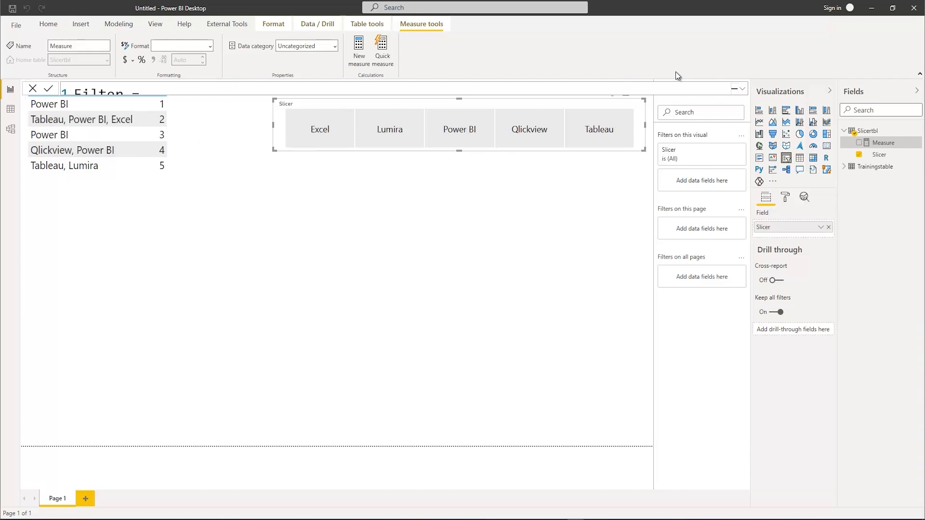
pyautogui.click(745, 91)
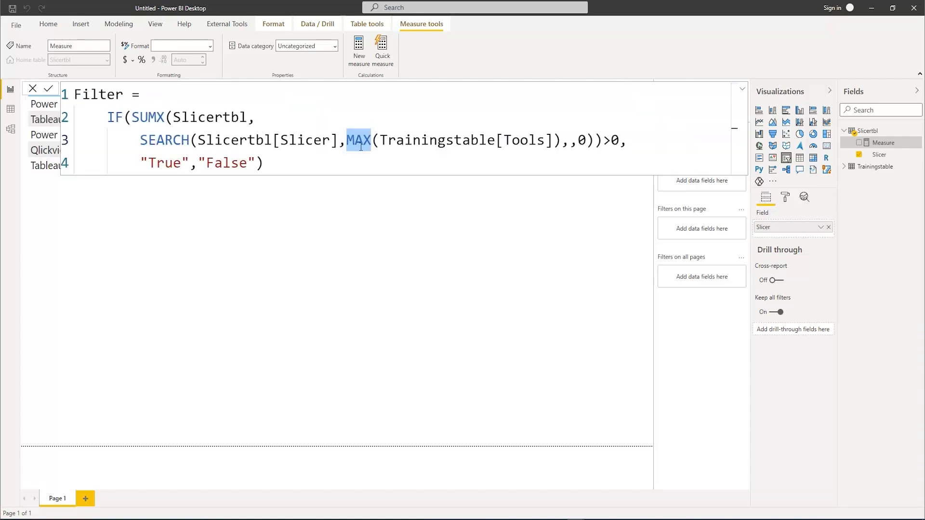
pyautogui.moveTo(350, 141); pyautogui.dragTo(563, 141)
pyautogui.click(346, 140)
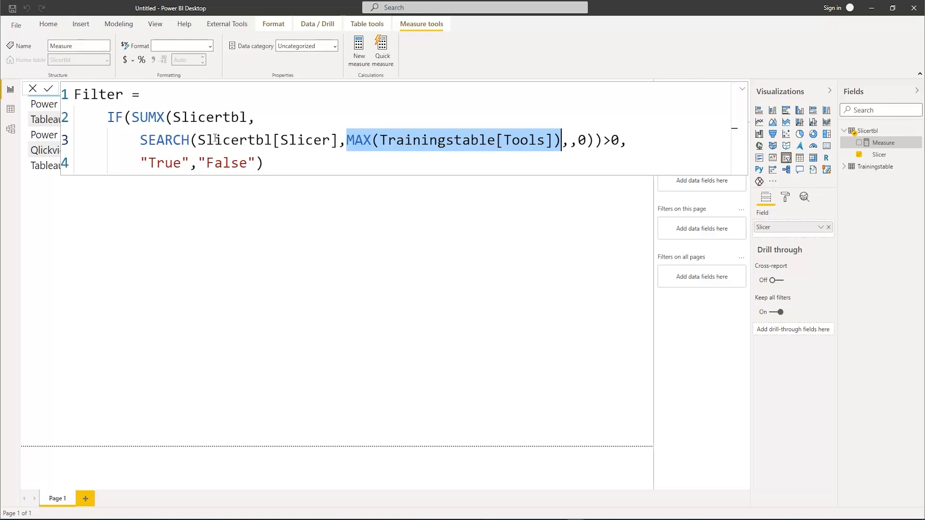
pyautogui.doubleClick(582, 140)
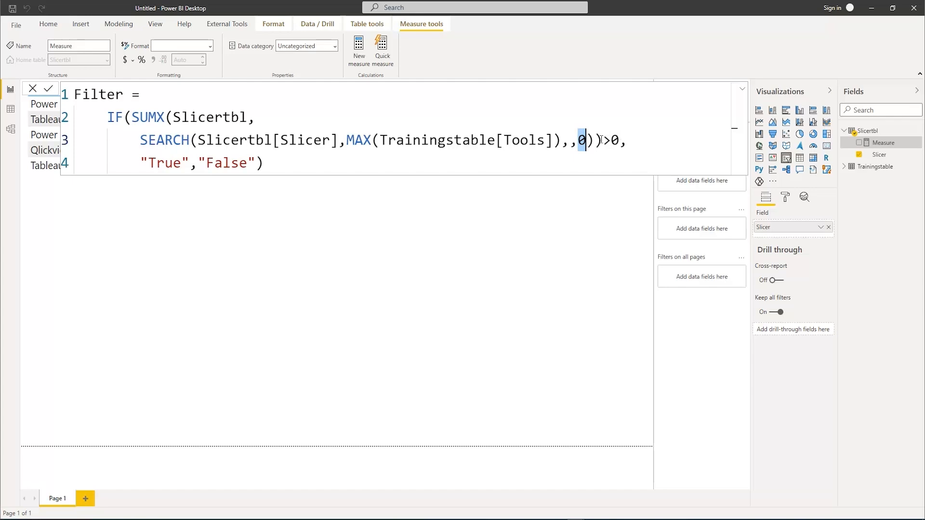
pyautogui.moveTo(603, 139); pyautogui.dragTo(619, 140)
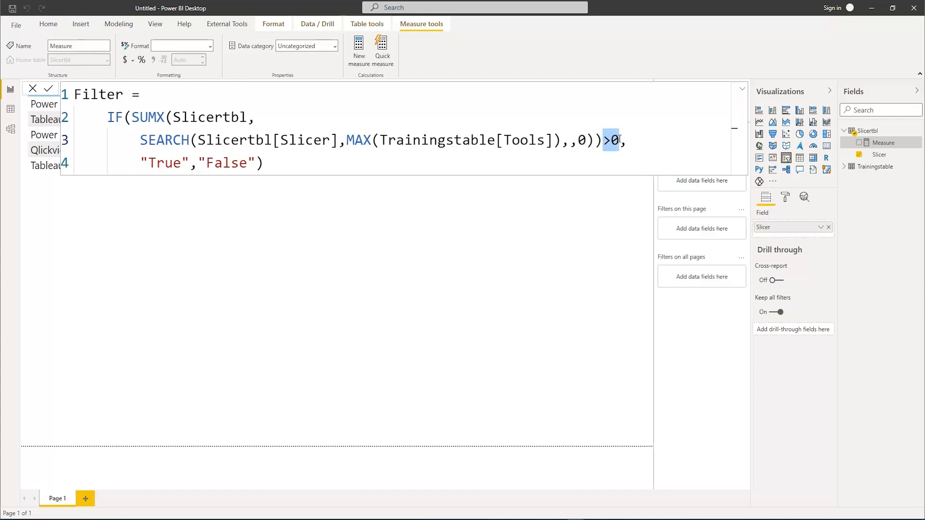
pyautogui.doubleClick(581, 139)
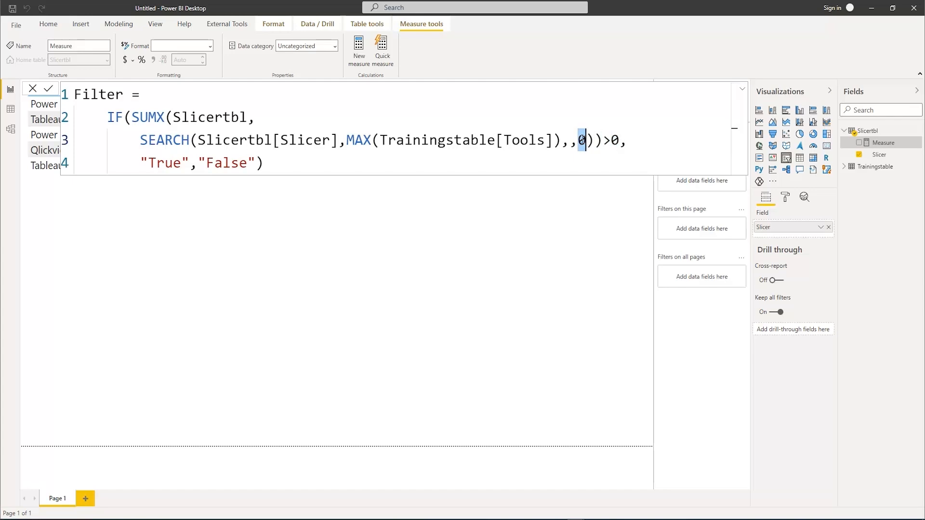
# Commit the Filter measure to Slicertbl and collapse its formula to reveal the report canvas
pyautogui.press('Return')
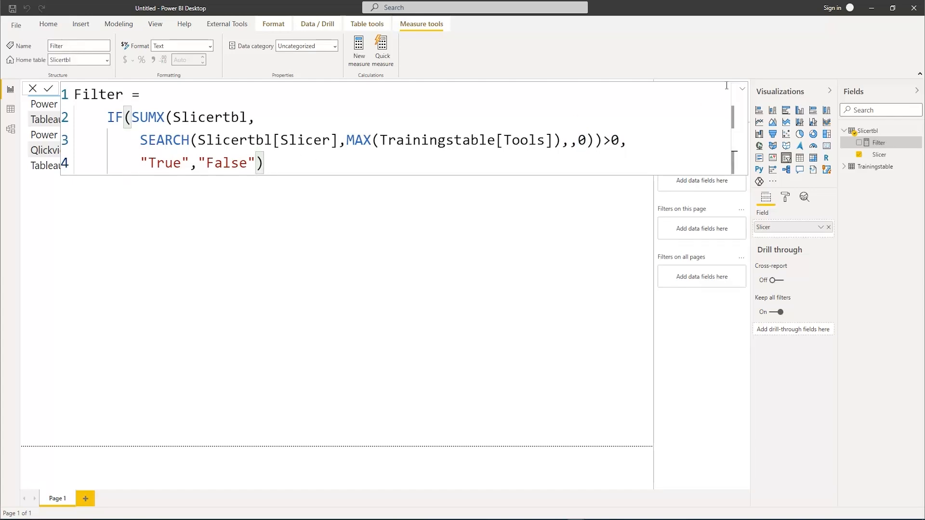
pyautogui.click(744, 93)
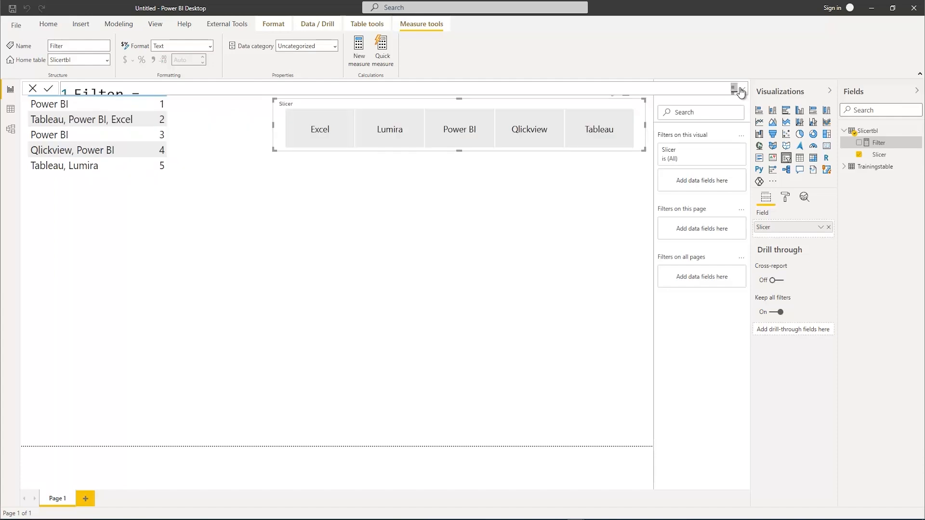
# Widen the Tools and Trainings table slightly and apply the Filter measure as its visual-level filter, showing items whose value is True
pyautogui.click(193, 146)
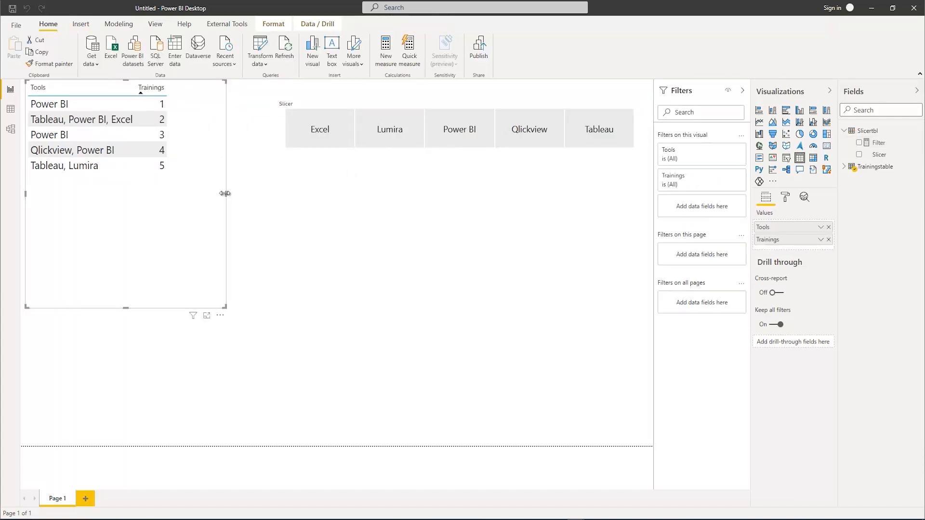
pyautogui.moveTo(227, 193); pyautogui.dragTo(242, 194)
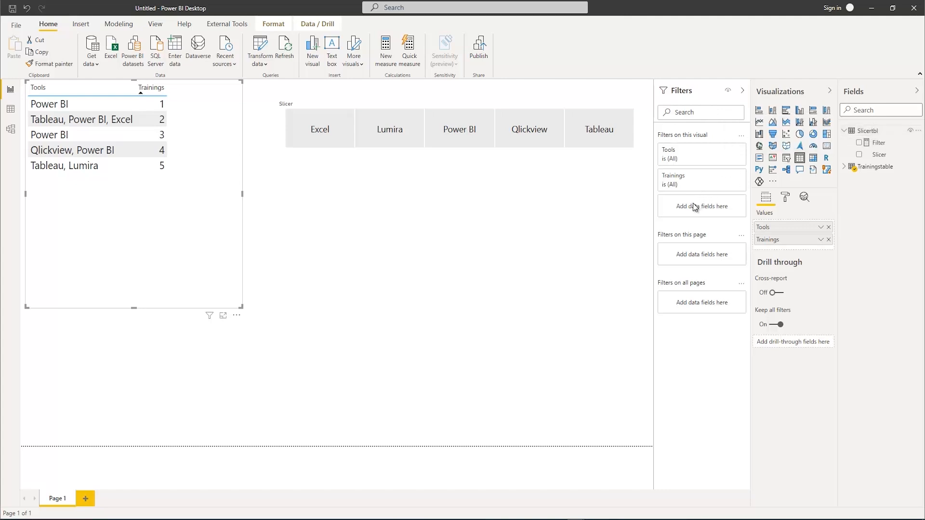
pyautogui.moveTo(883, 147); pyautogui.dragTo(701, 207)
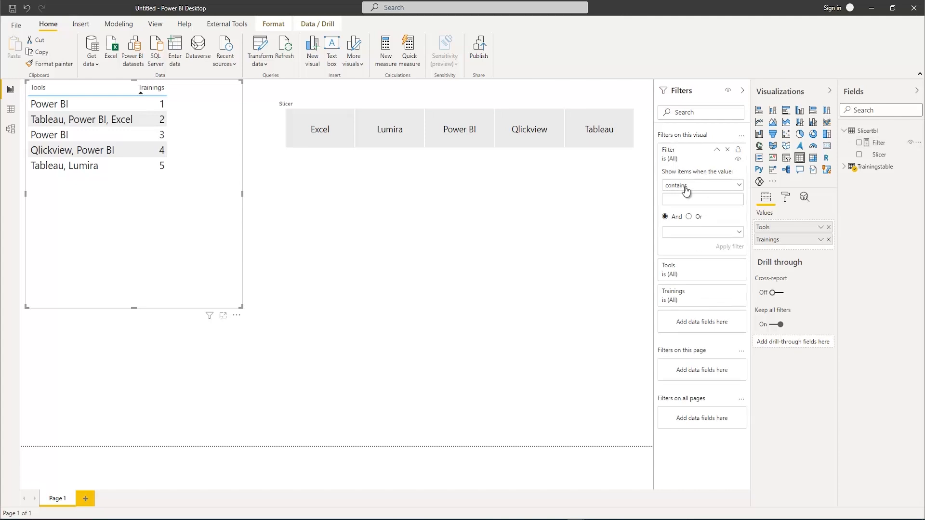
pyautogui.click(687, 188)
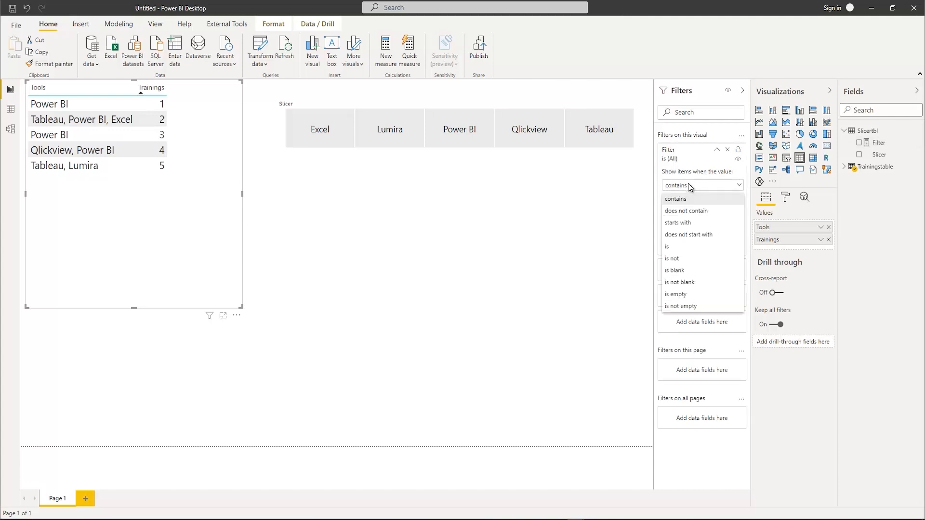
pyautogui.click(676, 246)
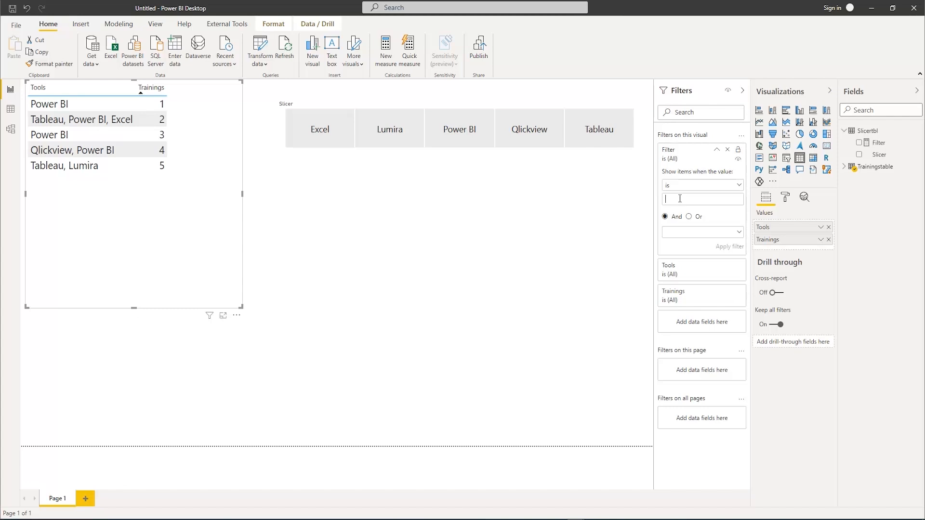
pyautogui.write('True')
pyautogui.click(724, 247)
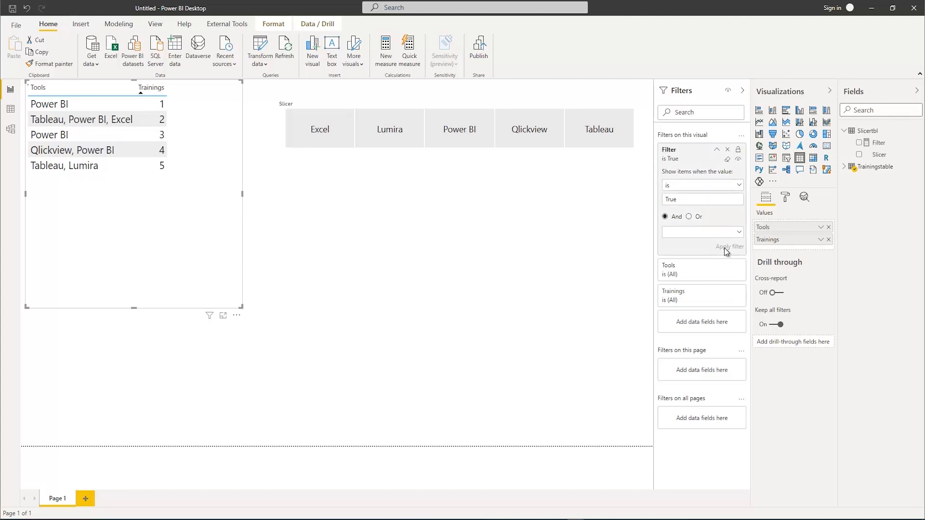
pyautogui.click(511, 214)
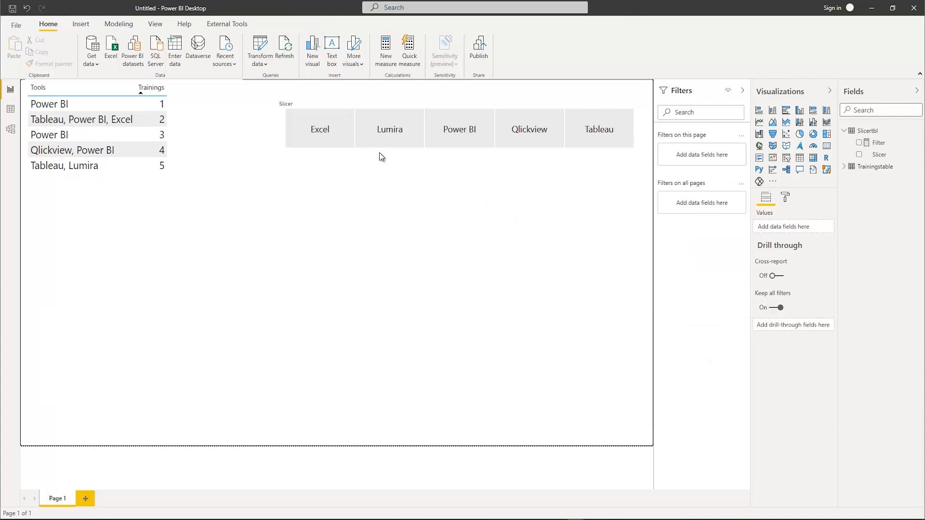
# Test the slicer by selecting Power BI and Tableau separately, clearing each selection after checking the table
pyautogui.click(461, 129)
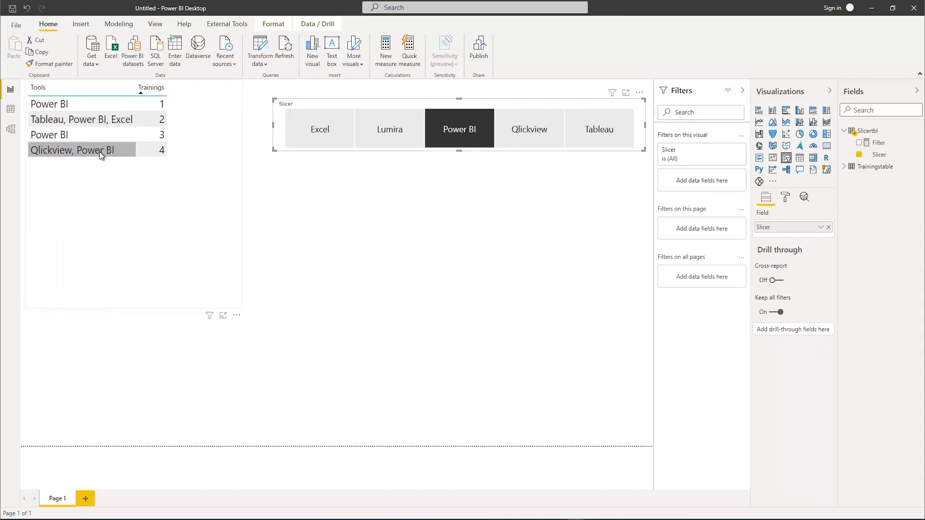
pyautogui.click(456, 137)
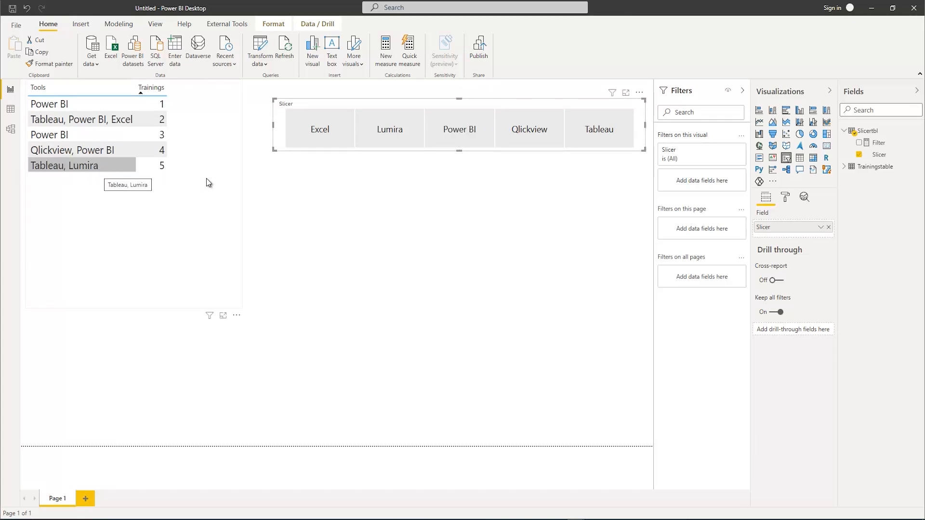
pyautogui.click(603, 129)
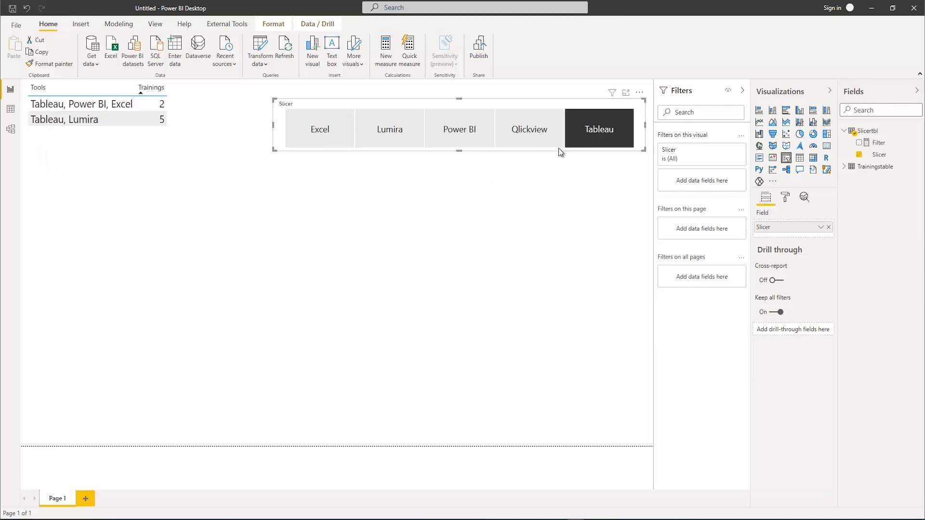
pyautogui.click(597, 138)
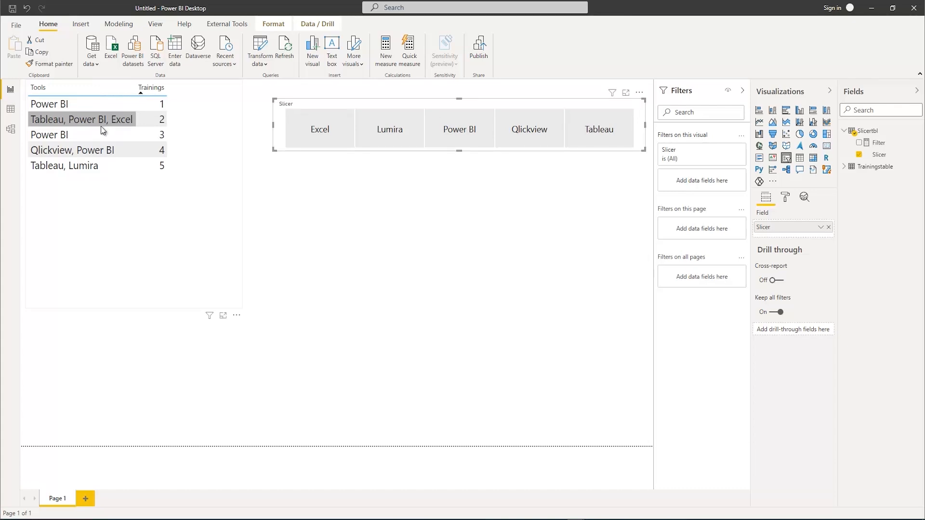
# Review the Filter measure's full formula and collapse it again
pyautogui.click(879, 143)
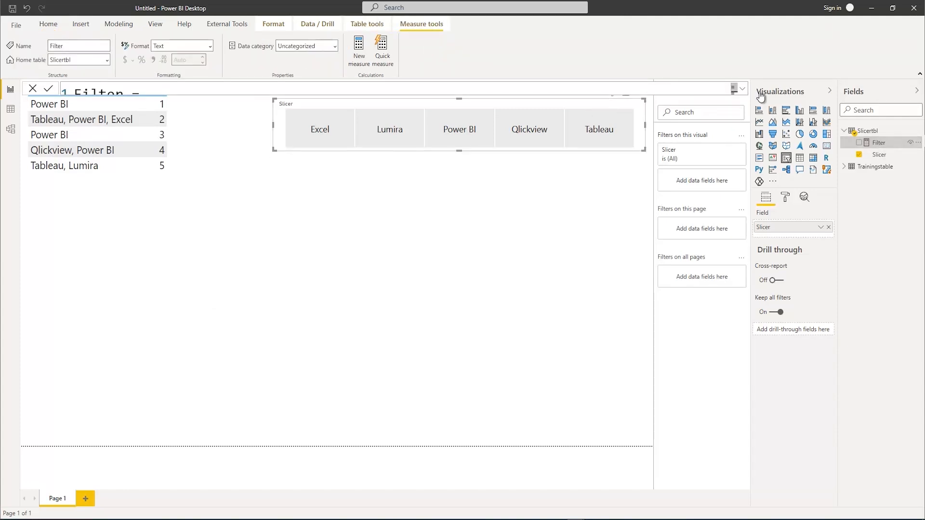
pyautogui.click(742, 90)
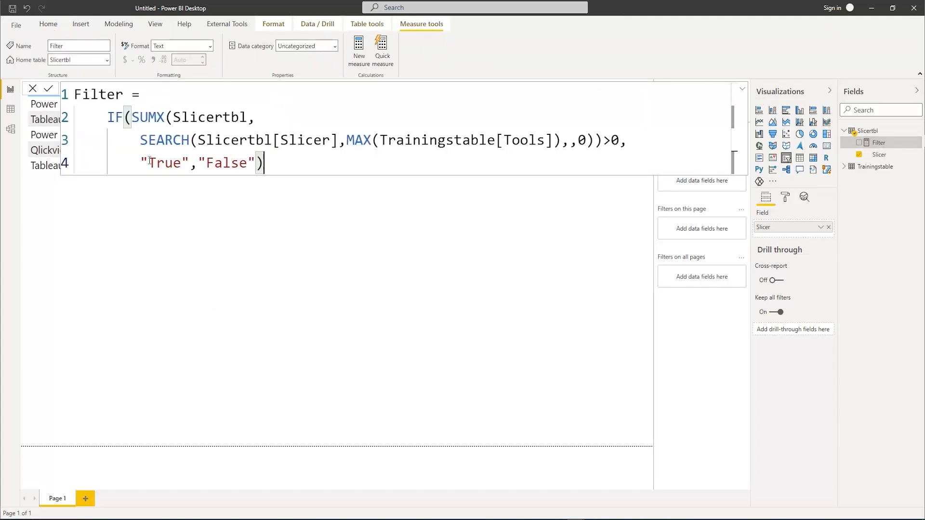
pyautogui.click(742, 90)
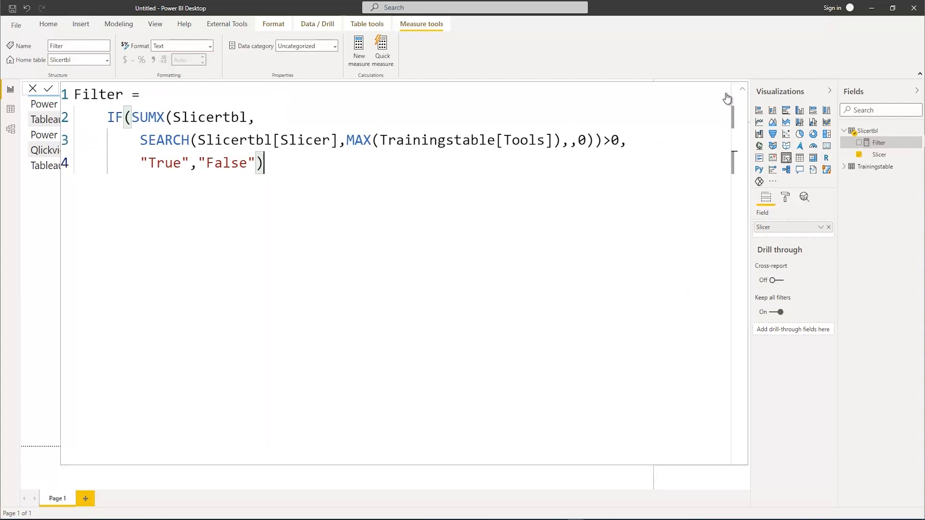
pyautogui.click(744, 90)
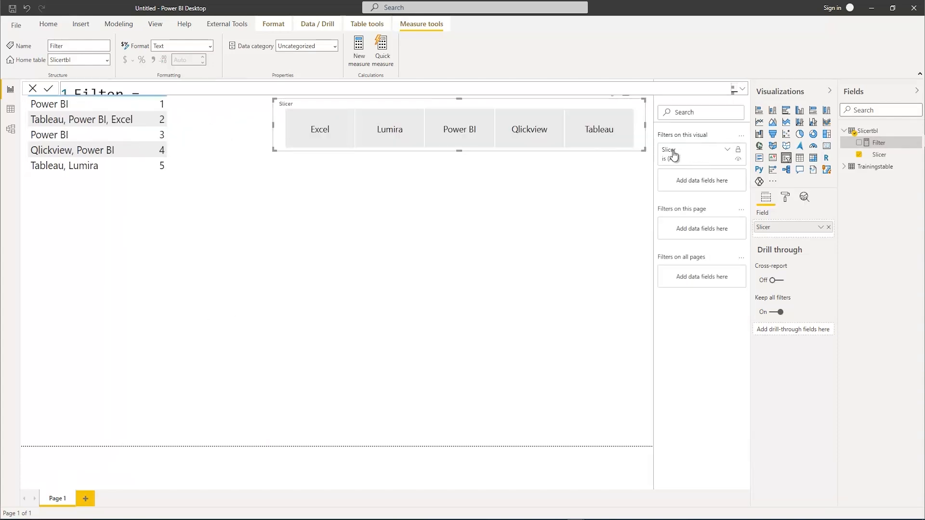
pyautogui.click(206, 170)
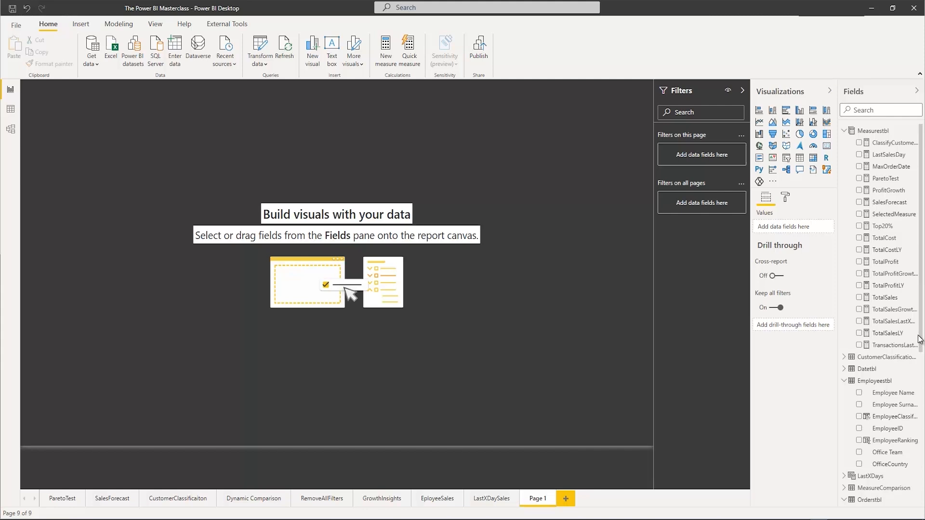
# Search AppSource for "play" and import the Play Axis (Dynamic Slicer) custom visual into The Power BI Masterclass report
pyautogui.click(359, 64)
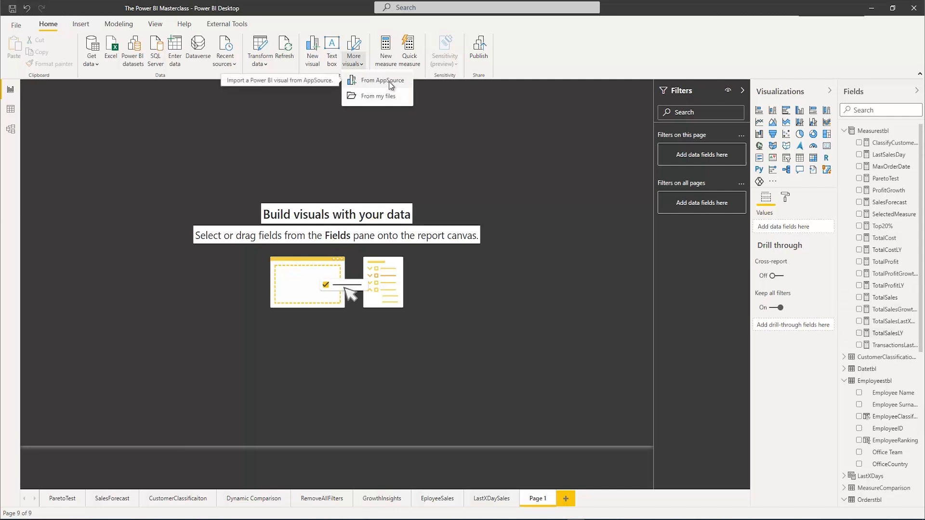
pyautogui.click(522, 138)
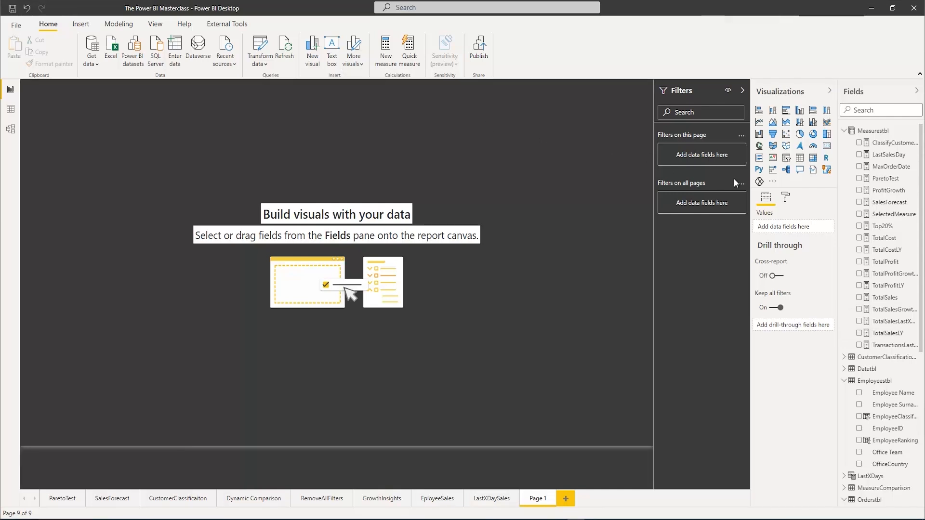
pyautogui.click(773, 181)
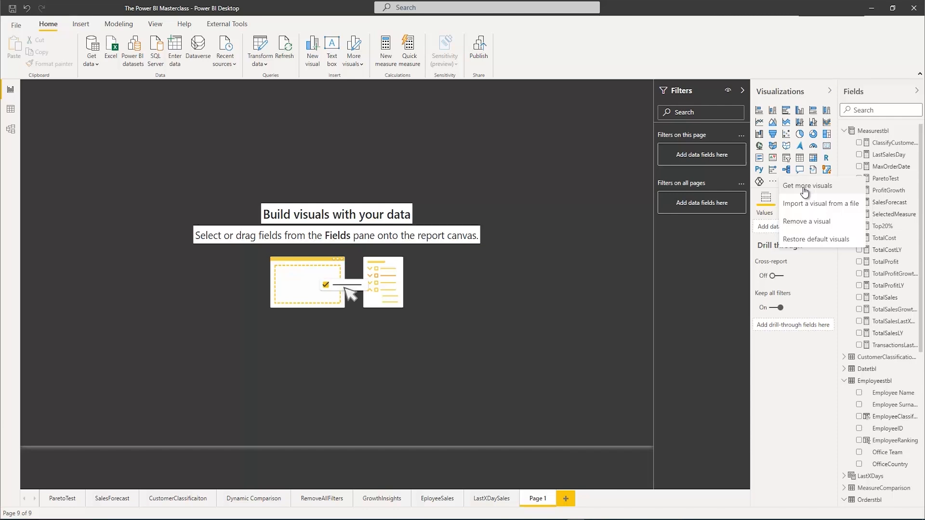
pyautogui.click(803, 187)
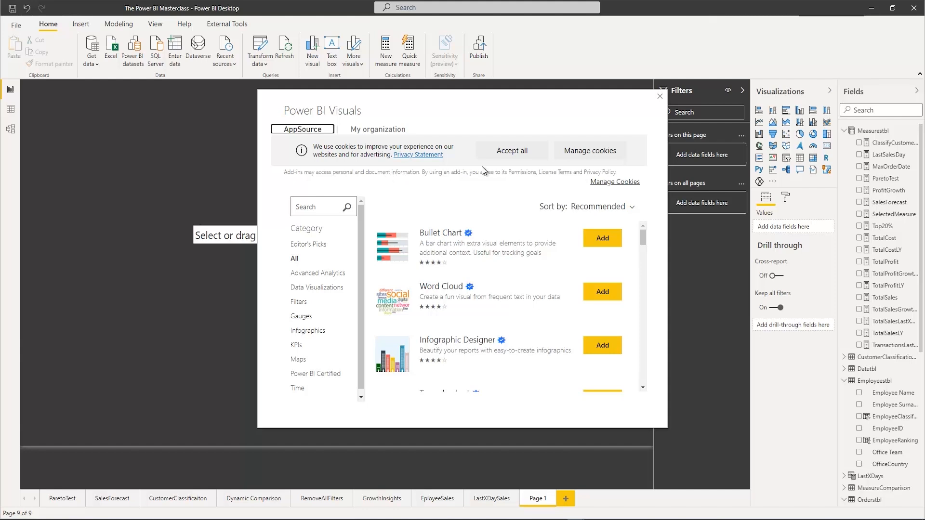
pyautogui.click(310, 208)
pyautogui.scroll(-1, 310, 297)
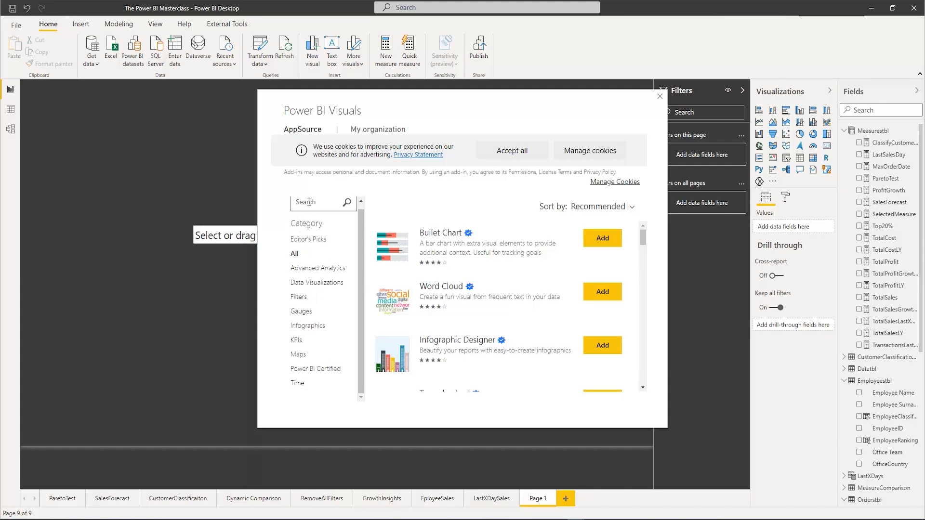
pyautogui.write('play')
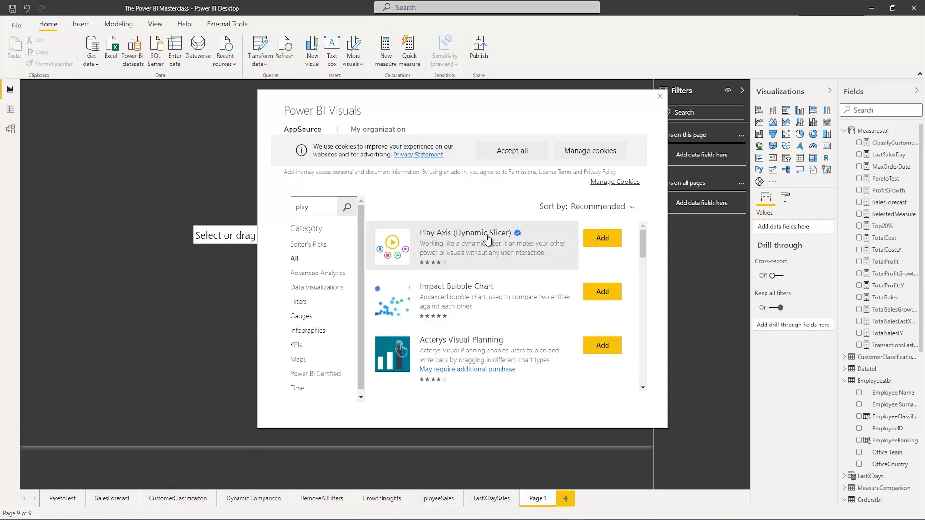
pyautogui.click(602, 238)
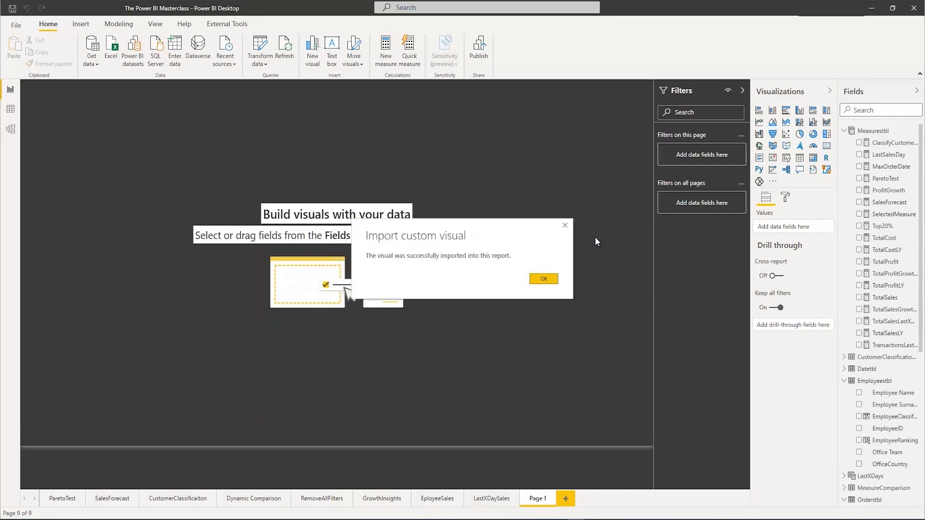
# Dismiss the import confirmation and pin the Play Axis visual to the visualizations pane
pyautogui.click(544, 278)
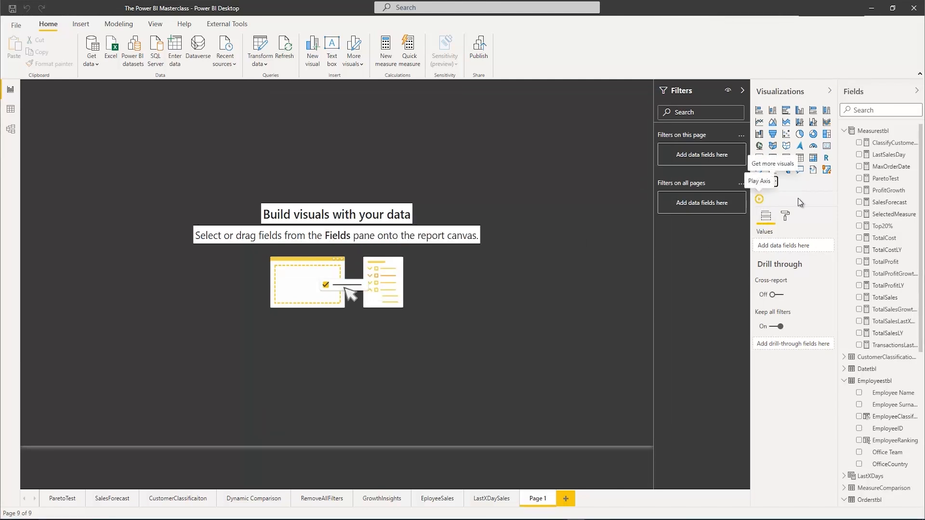
pyautogui.rightClick(766, 204)
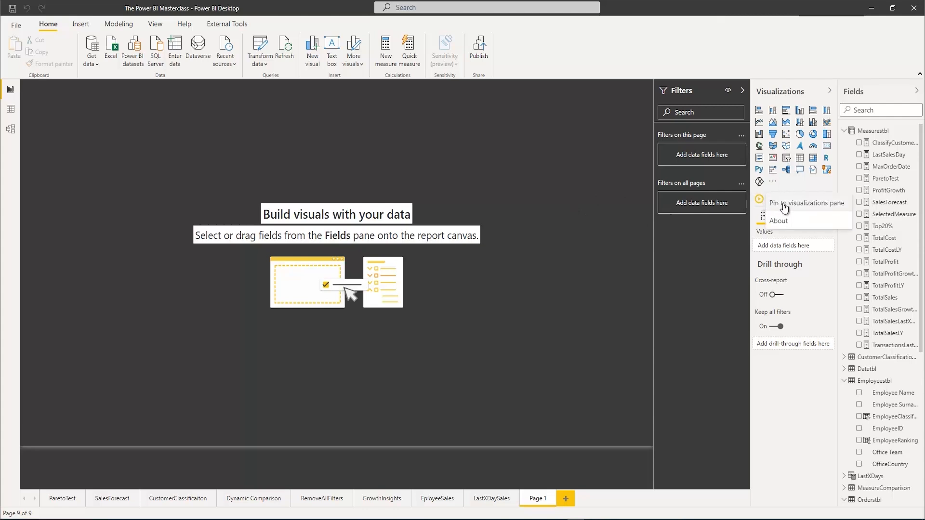
pyautogui.click(783, 206)
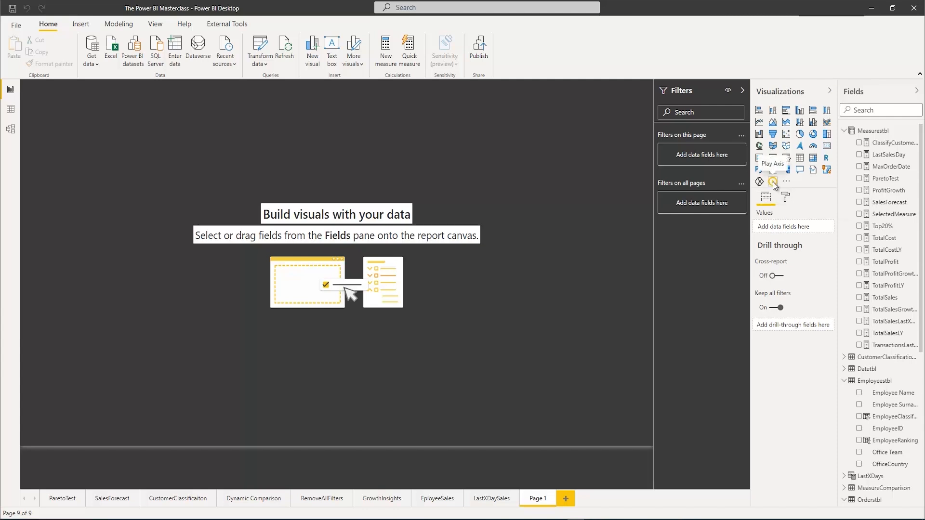
pyautogui.rightClick(772, 183)
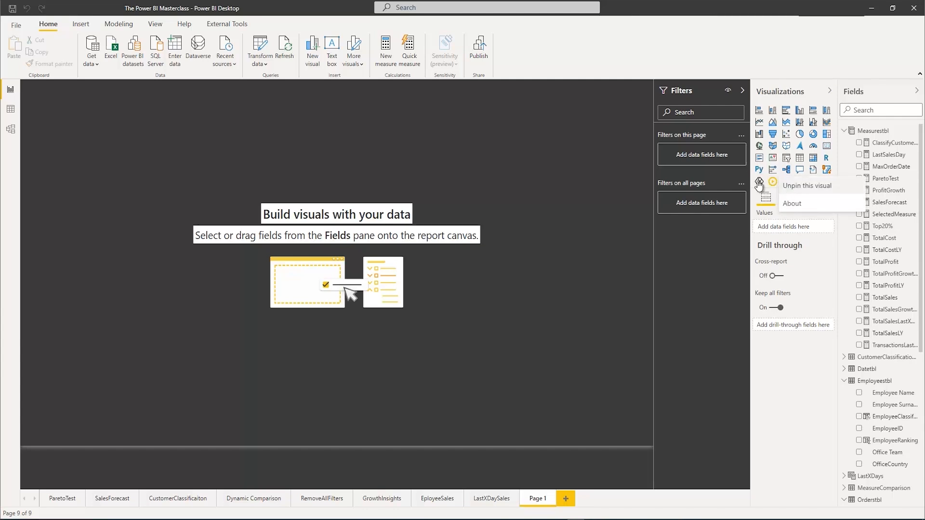
pyautogui.click(608, 174)
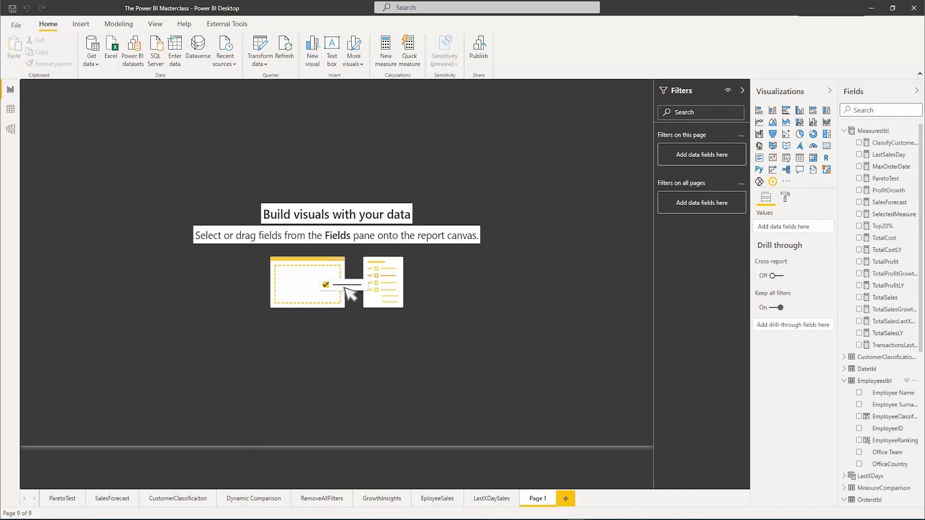
# Create a clustered column chart of TotalProfit by Date from Datetbl on Page 1
pyautogui.click(845, 369)
pyautogui.click(858, 381)
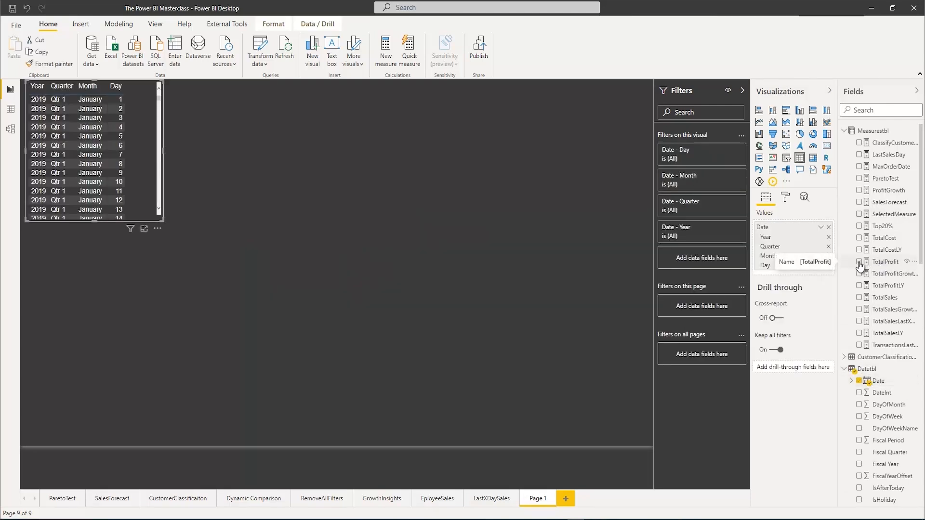
pyautogui.click(859, 262)
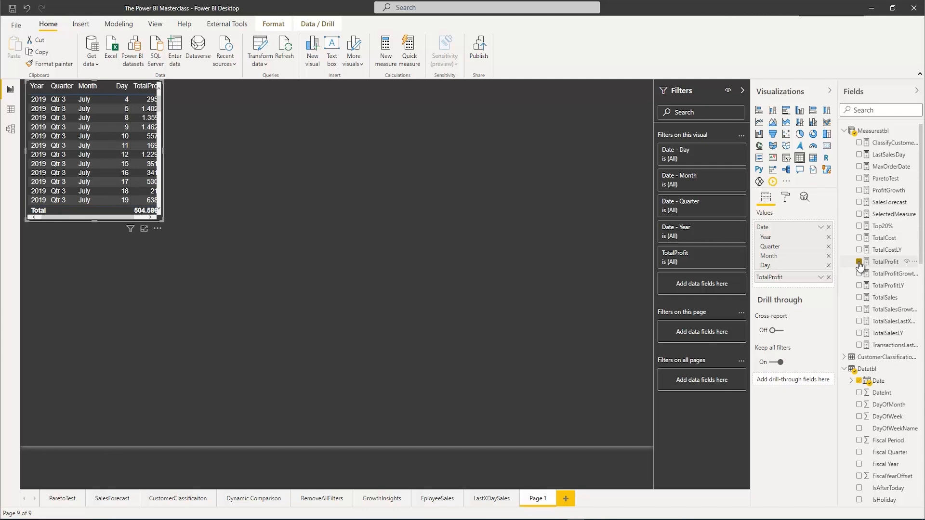
pyautogui.click(801, 115)
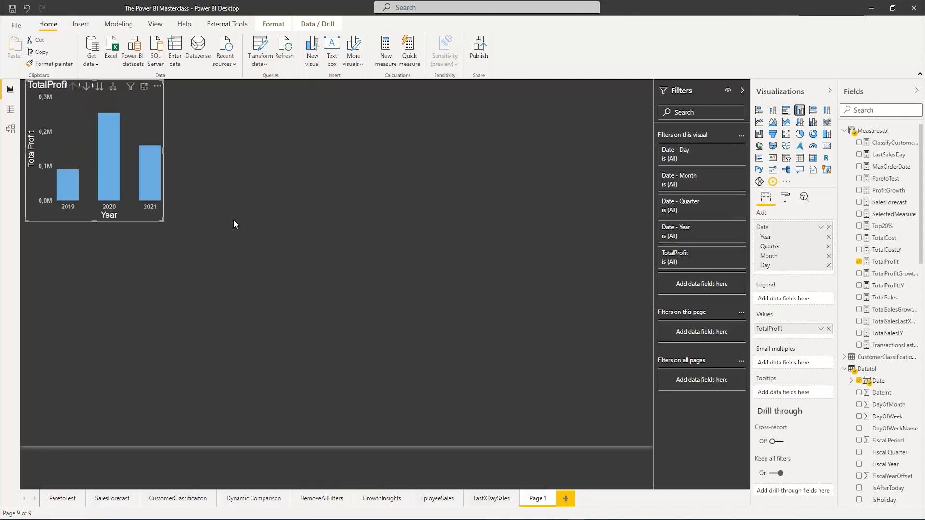
# Expand the chart's date hierarchy down to month level and enlarge the chart to nearly fill the page
pyautogui.moveTo(161, 220); pyautogui.dragTo(400, 332)
pyautogui.click(350, 88)
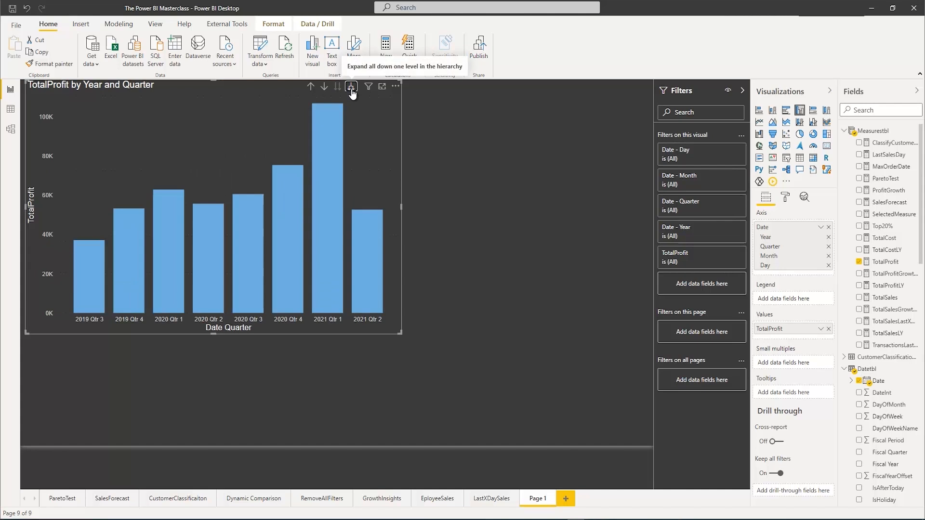
pyautogui.click(352, 89)
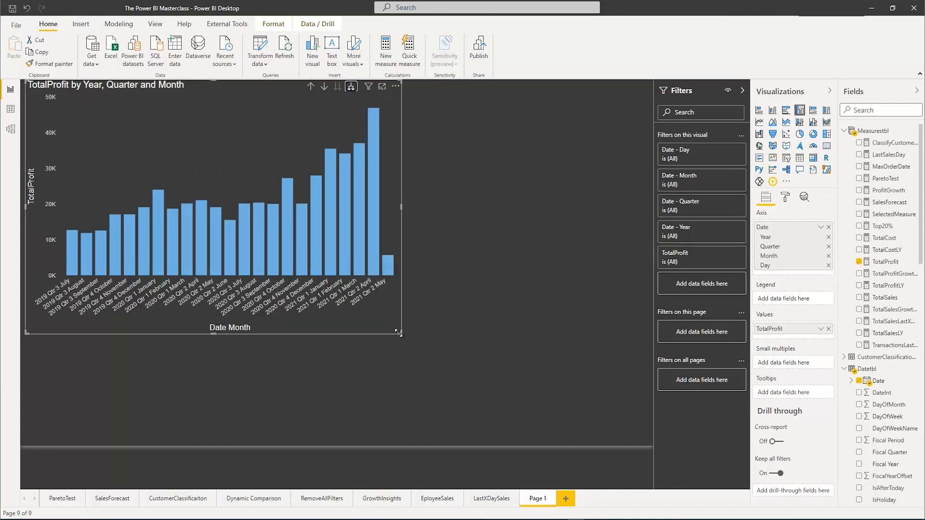
pyautogui.moveTo(398, 332); pyautogui.dragTo(707, 449)
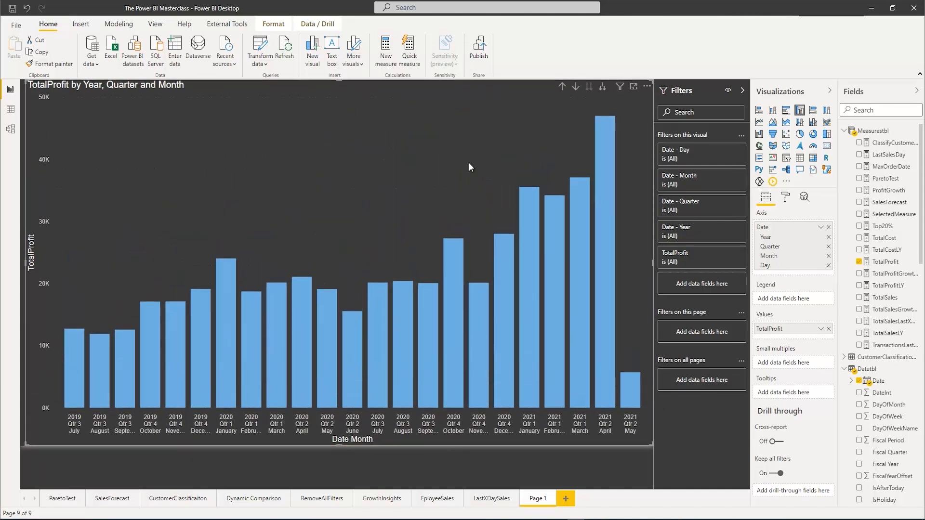
# Turn on data labels for the TotalProfit chart and set their position to Inside end
pyautogui.click(784, 197)
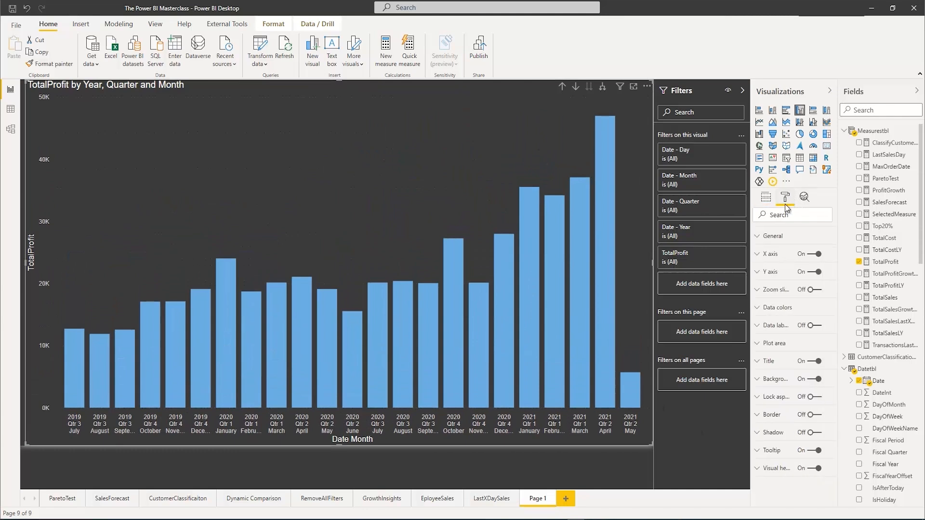
pyautogui.click(814, 325)
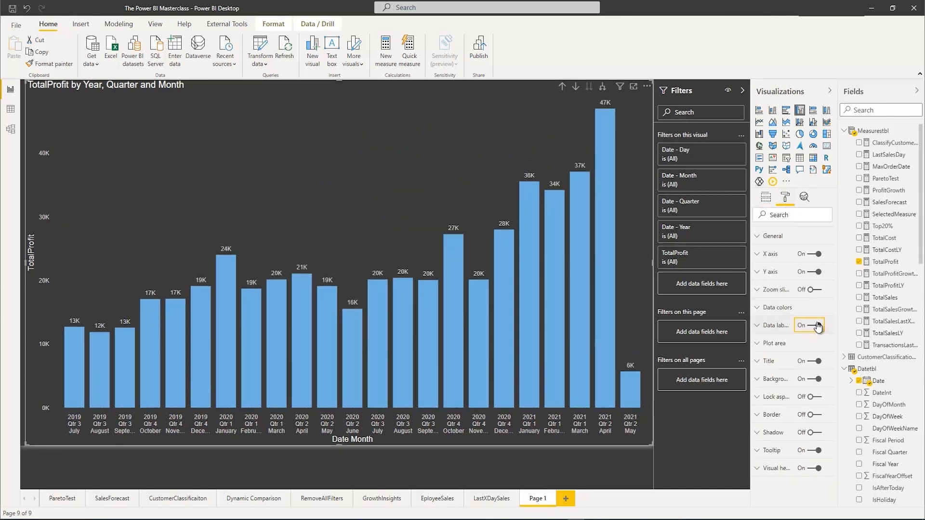
pyautogui.click(758, 327)
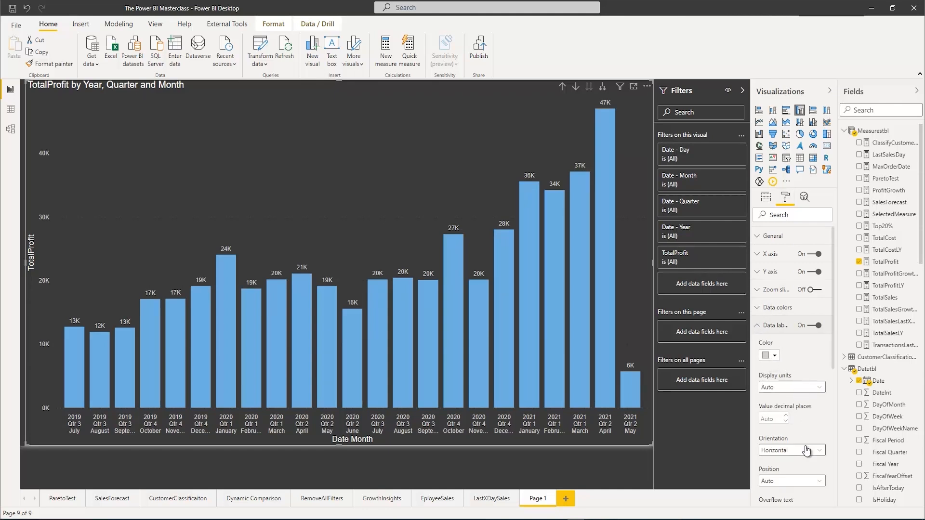
pyautogui.scroll(-2, 807, 446)
pyautogui.click(787, 382)
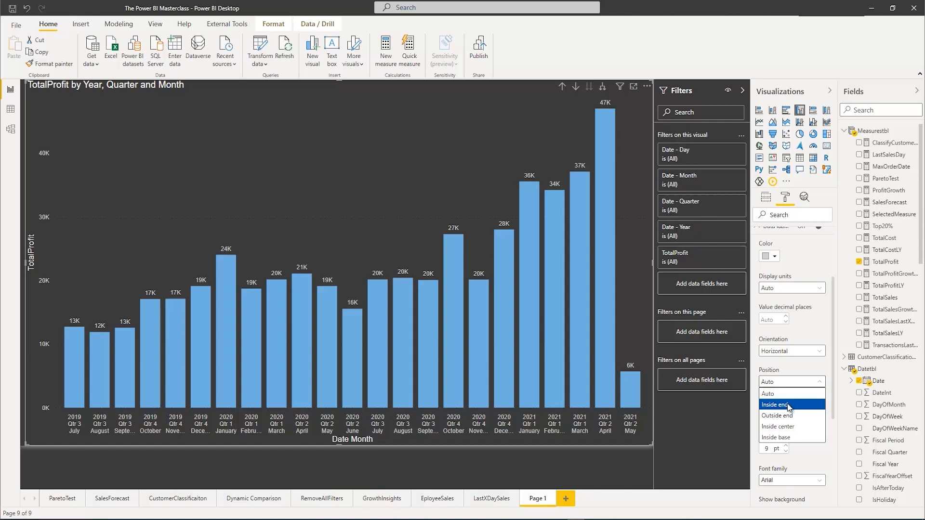
pyautogui.click(789, 404)
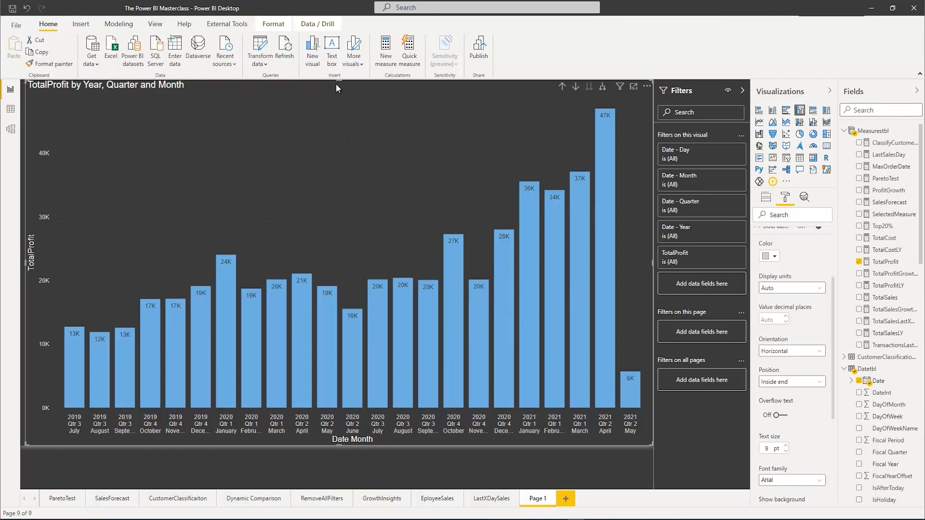
# Lower the chart's top edge to free space above it and insert an empty Play Axis visual
pyautogui.moveTo(340, 81); pyautogui.dragTo(341, 148)
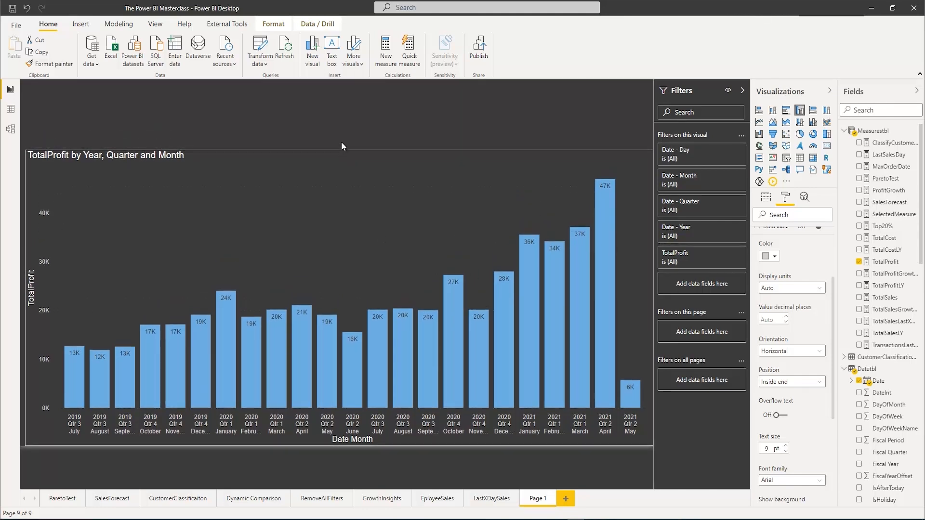
pyautogui.click(339, 130)
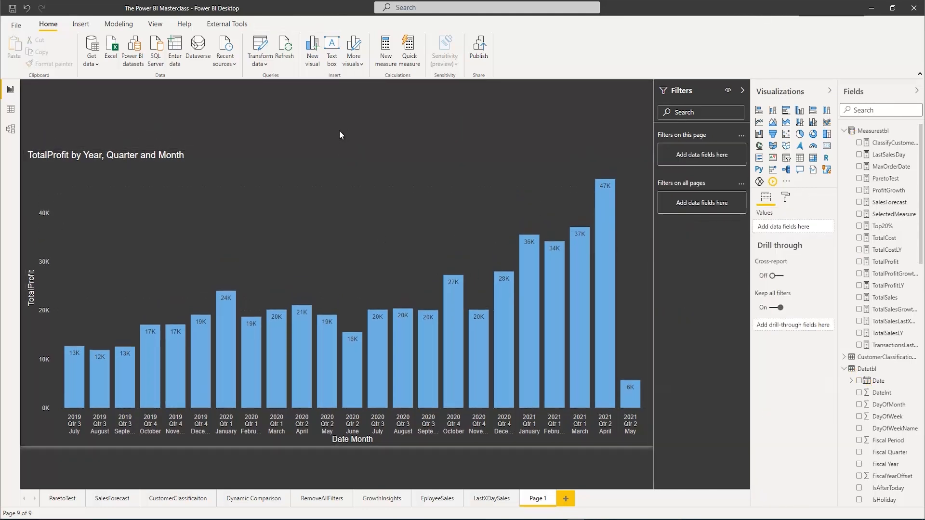
pyautogui.click(772, 182)
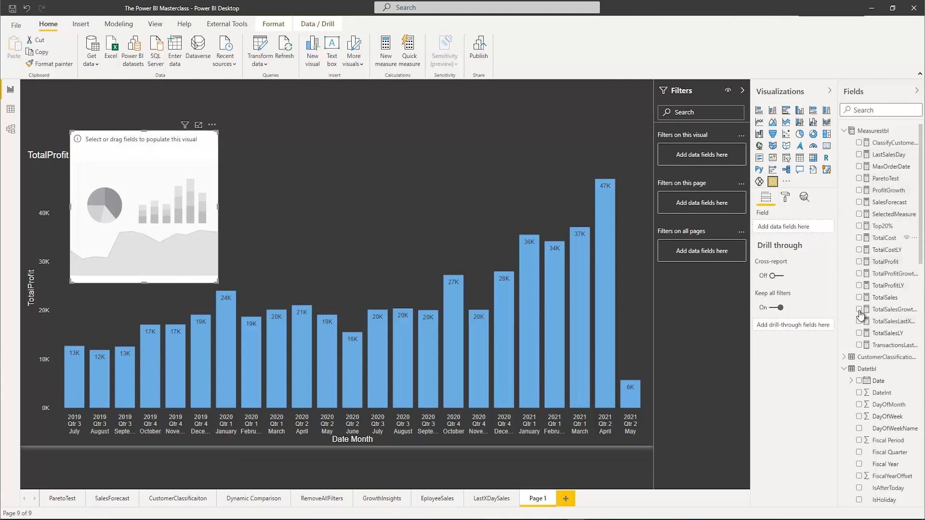
# Assign the Category field from Orderstbl to the Play Axis visual and fit it into the space above the chart
pyautogui.click(844, 370)
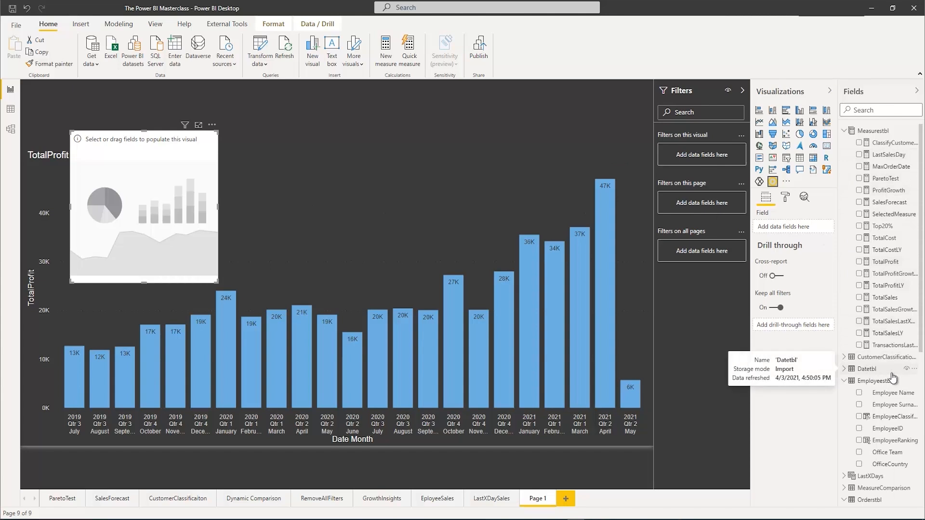
pyautogui.click(844, 381)
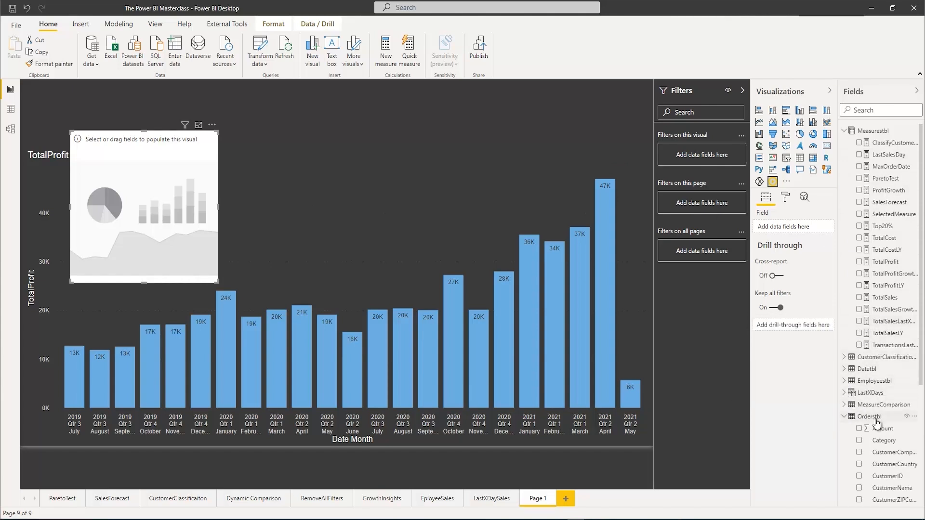
pyautogui.scroll(-2, 862, 416)
pyautogui.moveTo(883, 395); pyautogui.dragTo(794, 227)
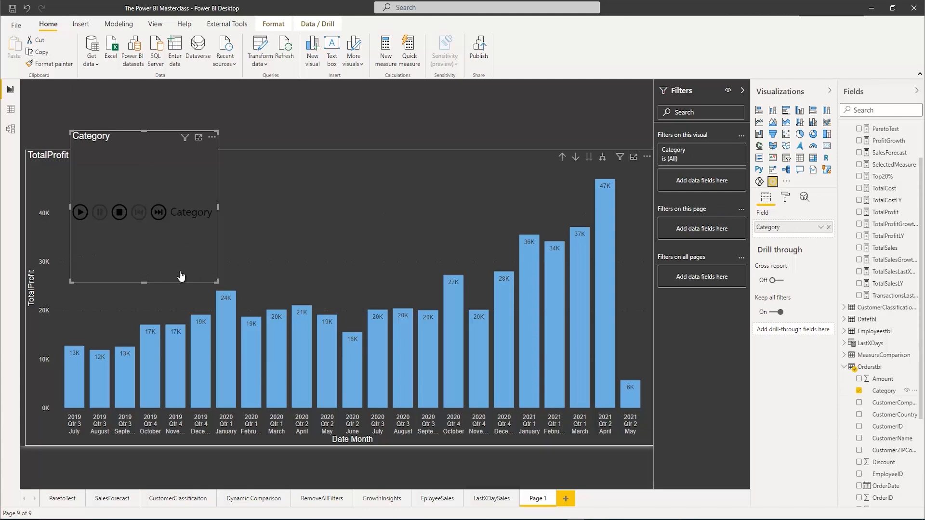
pyautogui.moveTo(217, 282); pyautogui.dragTo(224, 179)
pyautogui.moveTo(148, 131); pyautogui.dragTo(300, 85)
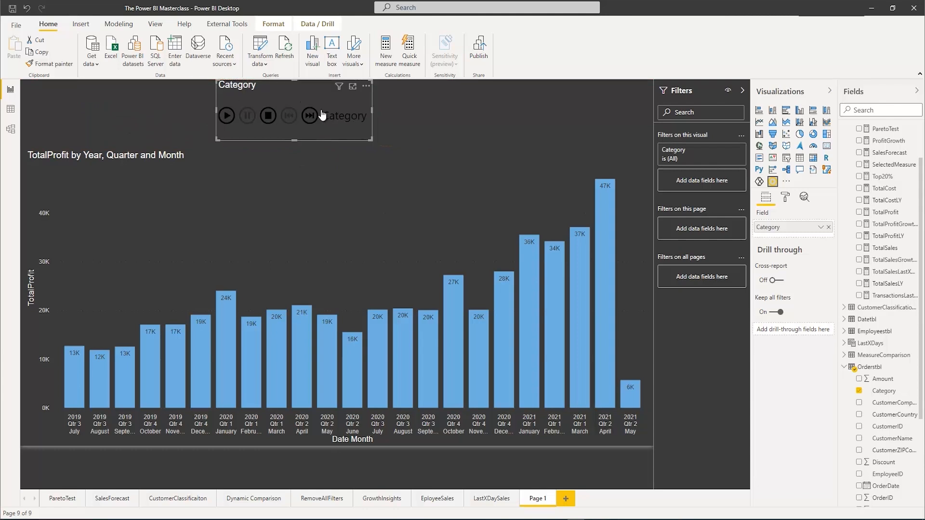
# Set the default color of the Play Axis controls to white
pyautogui.click(785, 198)
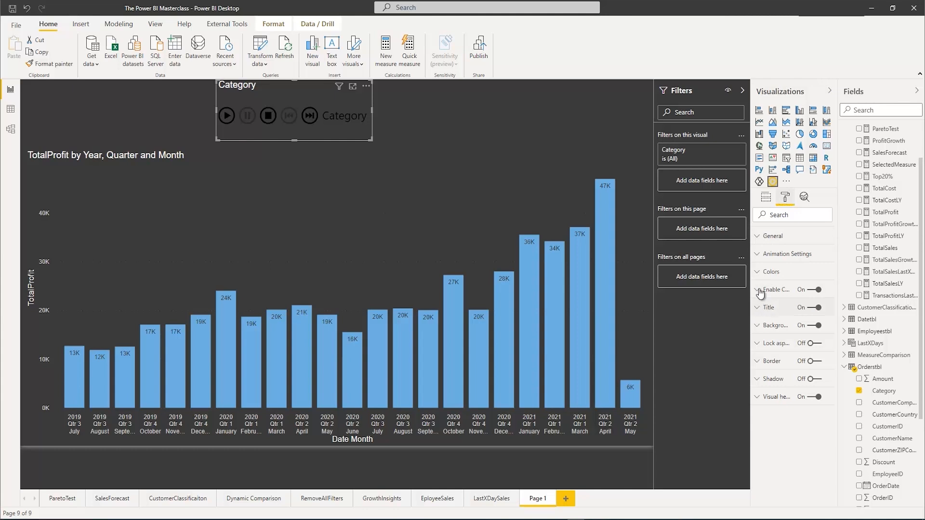
pyautogui.click(766, 272)
pyautogui.click(774, 337)
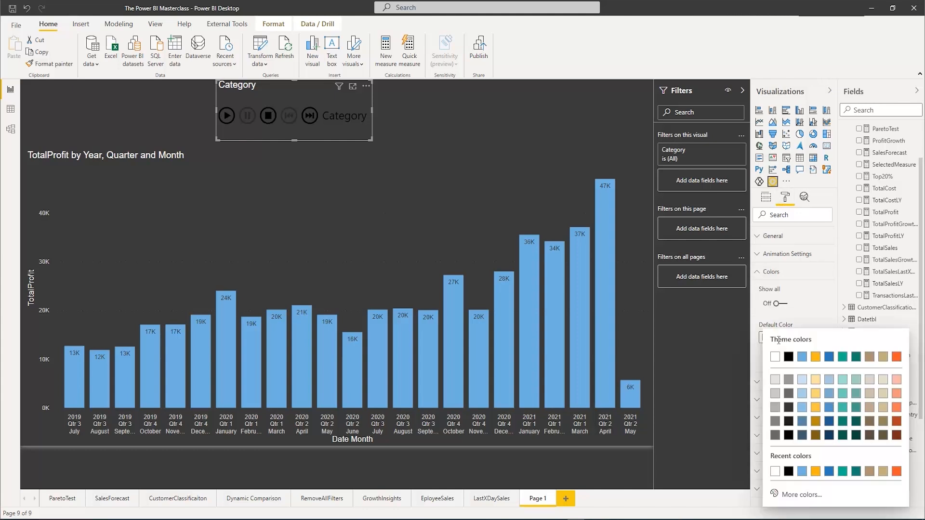
pyautogui.click(774, 357)
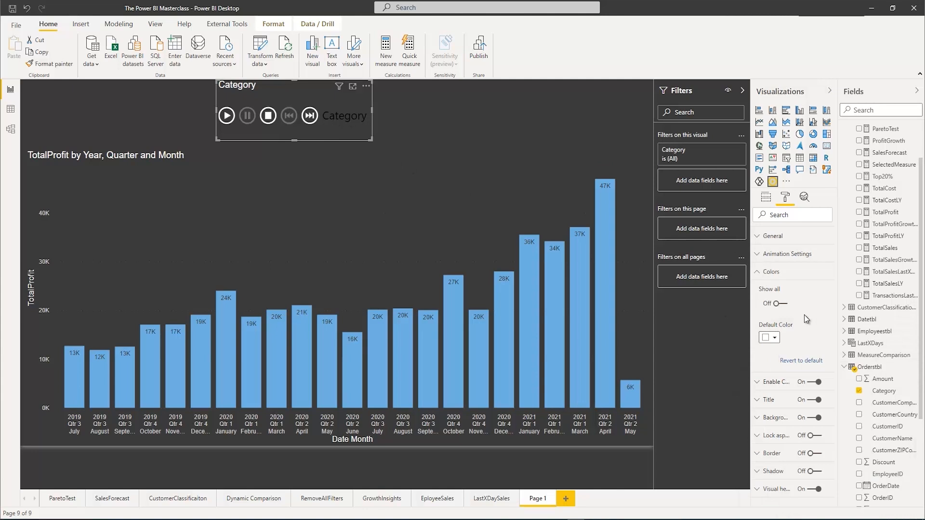
# Review the Play Axis animation settings for Auto Start, Loop and Time
pyautogui.click(756, 255)
pyautogui.scroll(-1, 796, 319)
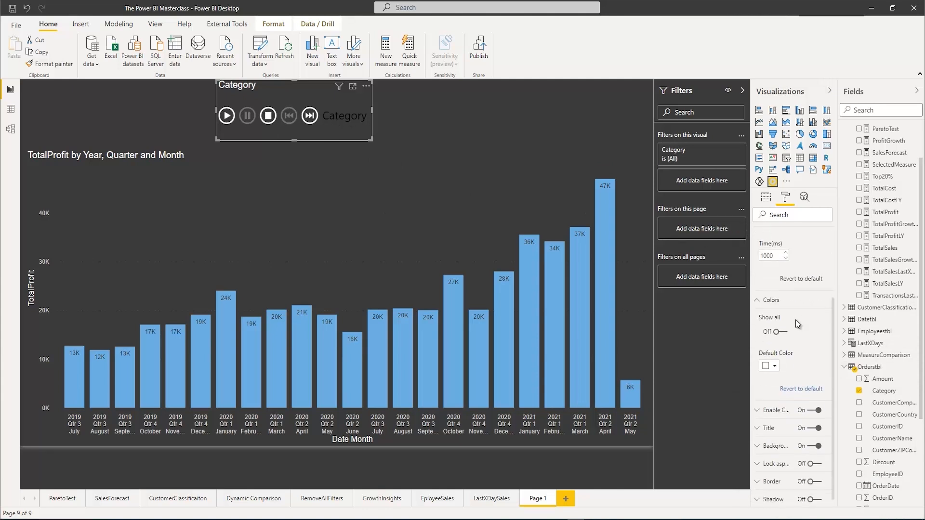
pyautogui.scroll(2, 795, 319)
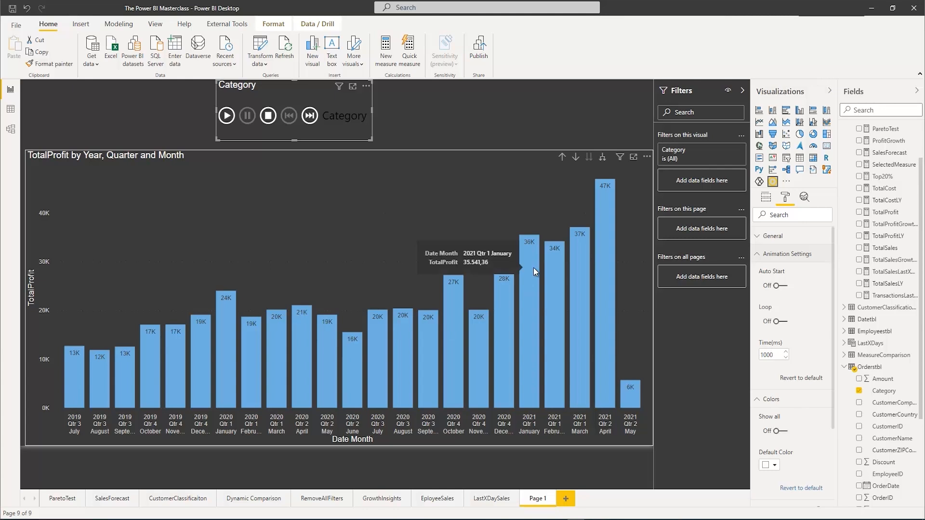
# Show the individual color settings of the Play Axis controls and set the Play and Pause colors to white
pyautogui.click(779, 431)
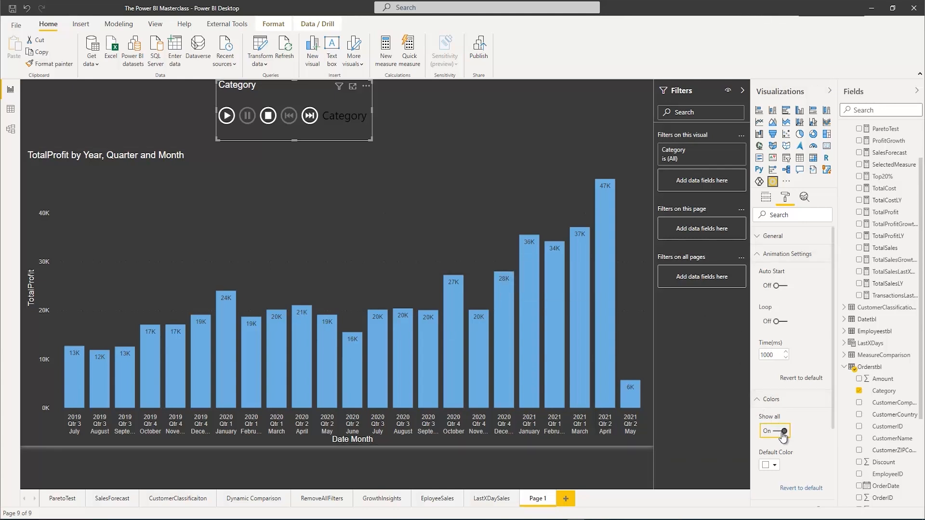
pyautogui.scroll(-3, 777, 444)
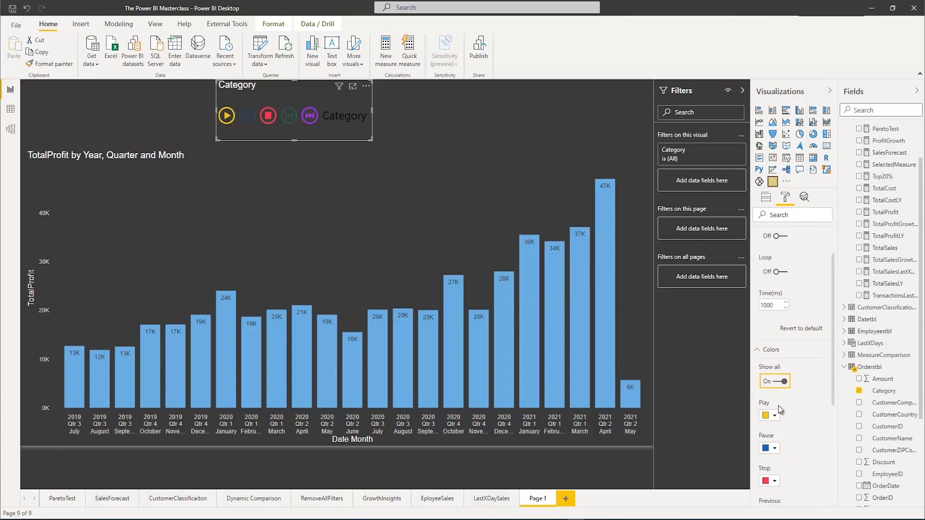
pyautogui.click(770, 316)
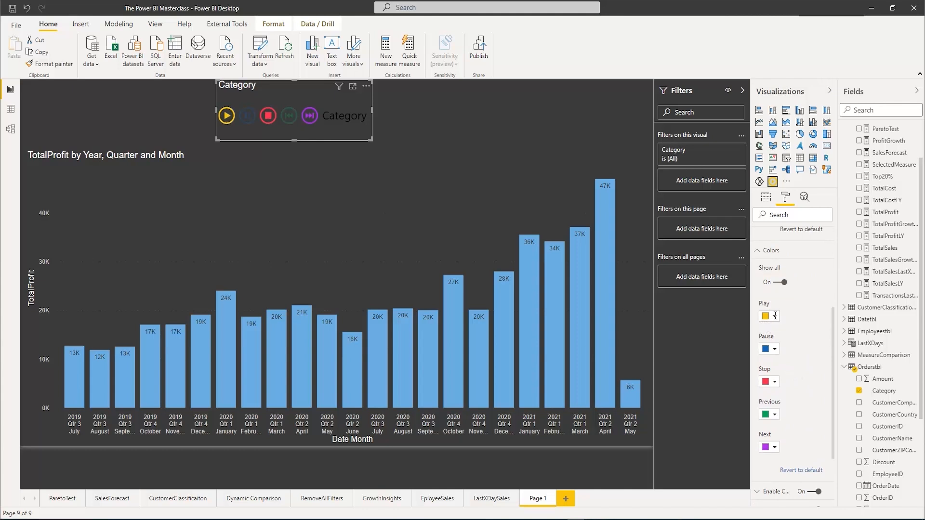
pyautogui.click(774, 335)
pyautogui.click(773, 349)
pyautogui.click(775, 188)
# Set the Stop, Previous and Next control colors of the Play Axis to white
pyautogui.click(774, 383)
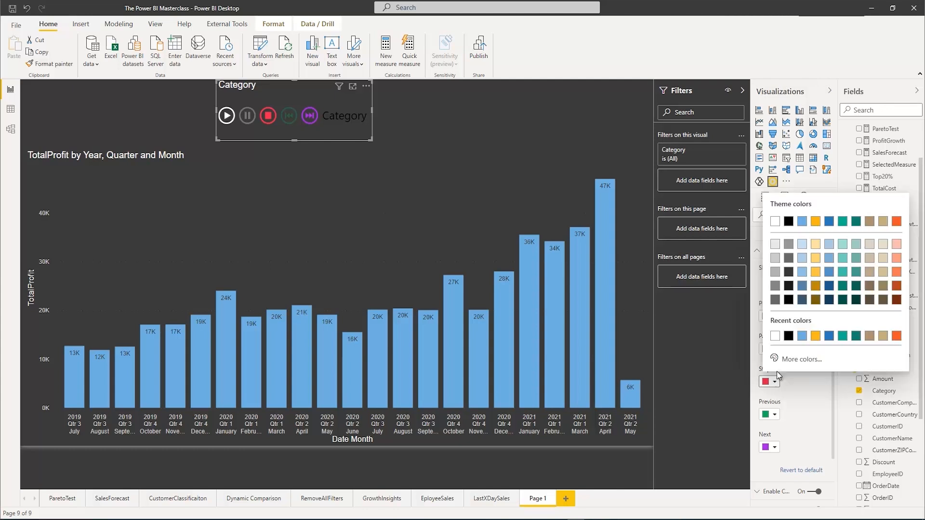
pyautogui.click(774, 221)
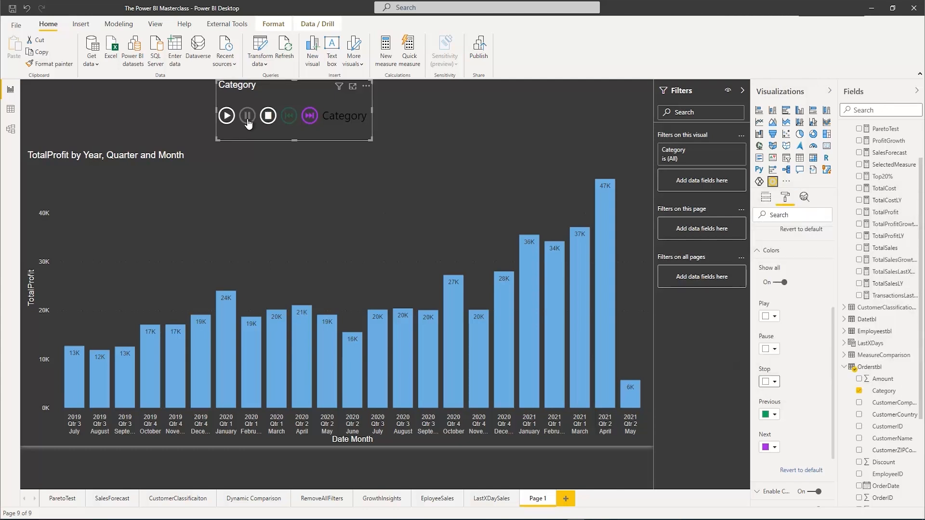
pyautogui.click(774, 414)
pyautogui.click(773, 294)
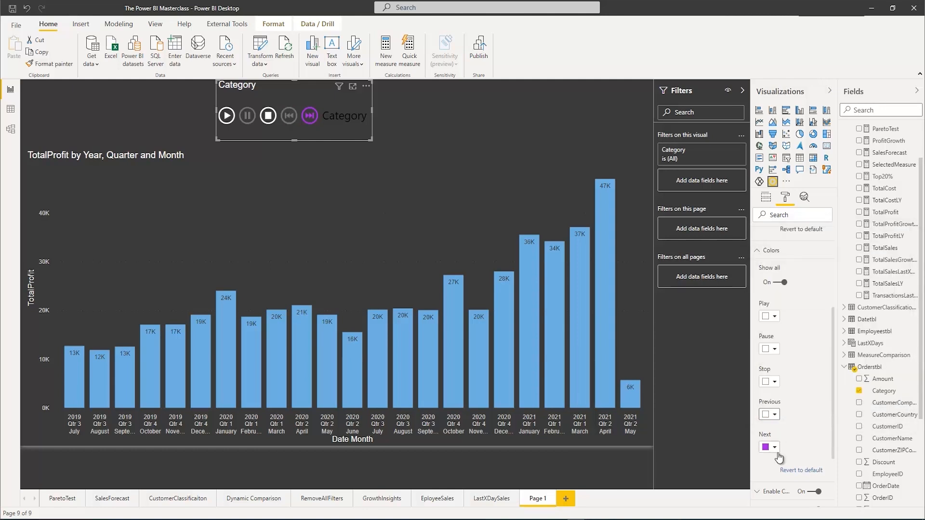
pyautogui.click(771, 448)
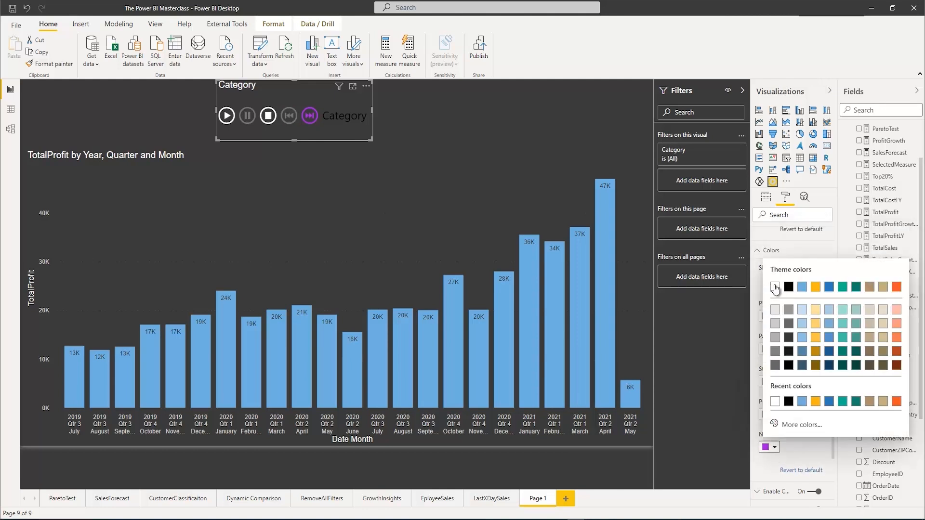
pyautogui.click(775, 288)
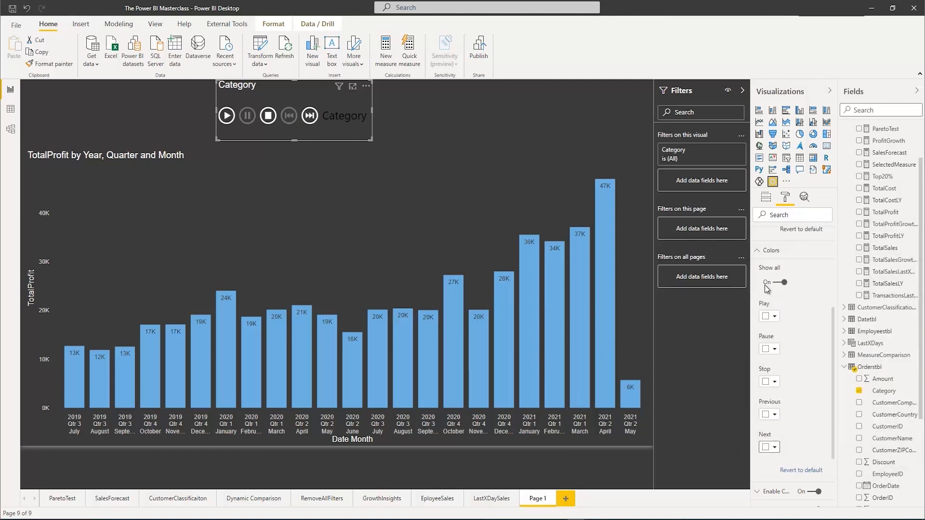
# Set the text size of the Play Axis visual's title to 15 pt
pyautogui.scroll(-2, 796, 380)
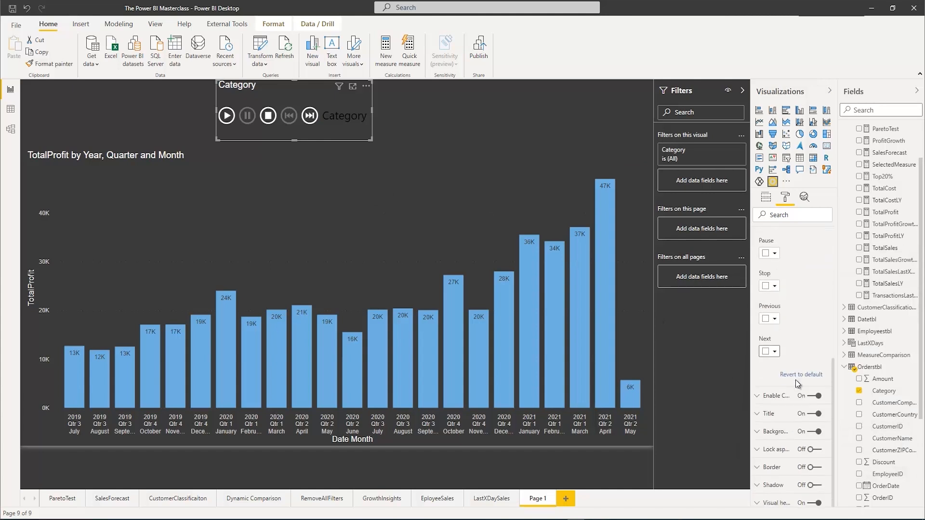
pyautogui.click(757, 414)
pyautogui.scroll(-4, 793, 431)
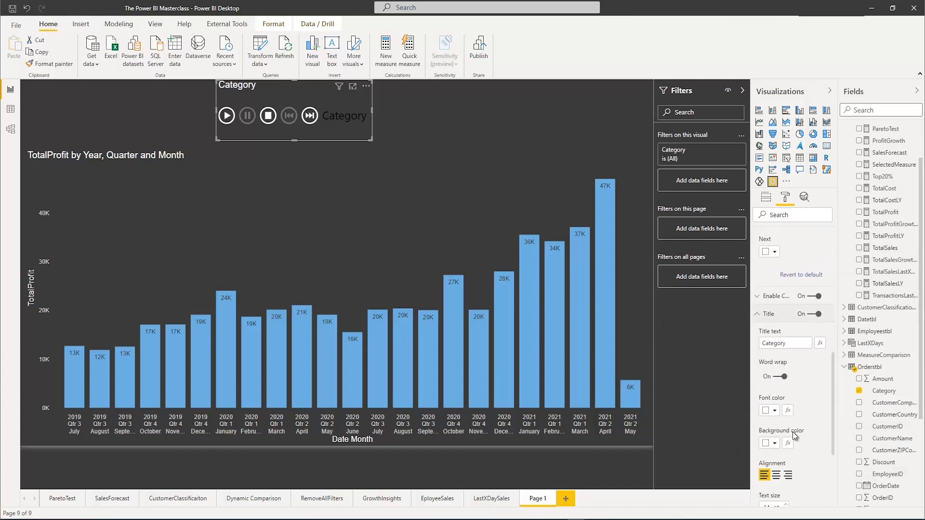
pyautogui.scroll(1, 796, 430)
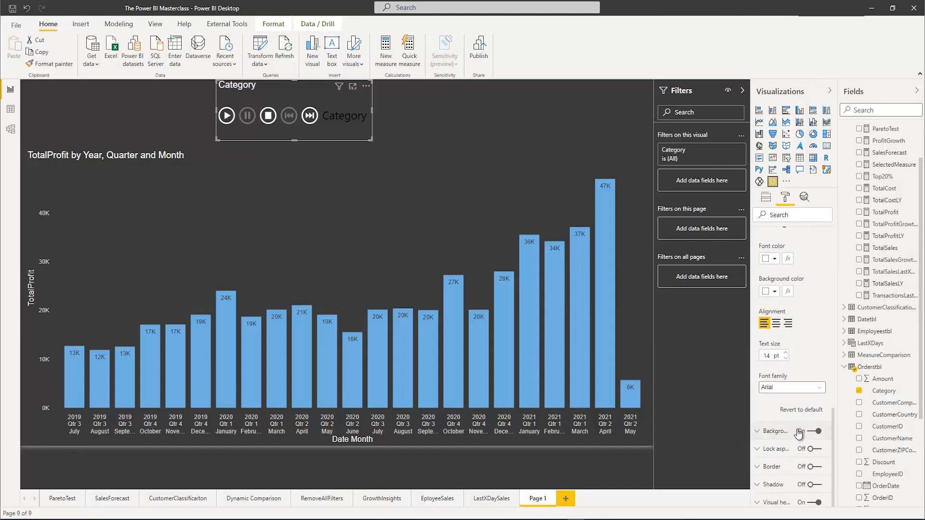
pyautogui.scroll(1, 798, 426)
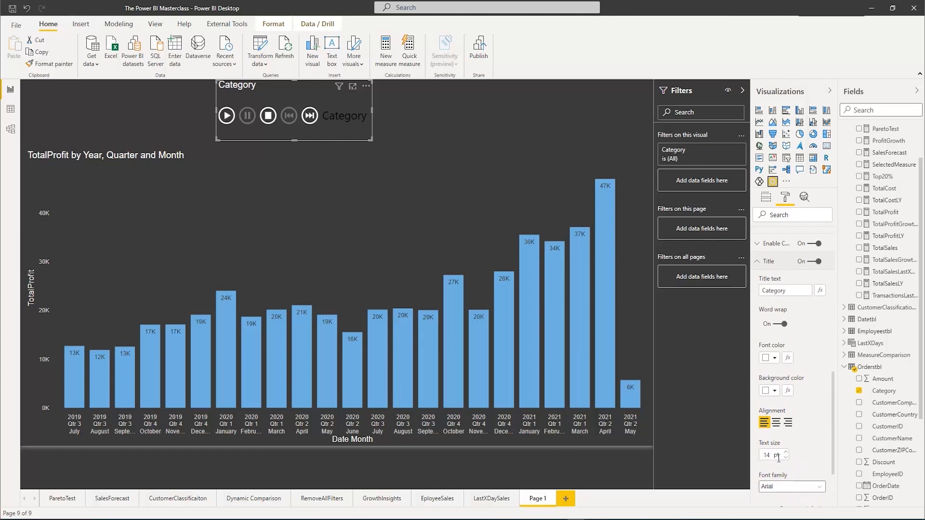
pyautogui.click(785, 452)
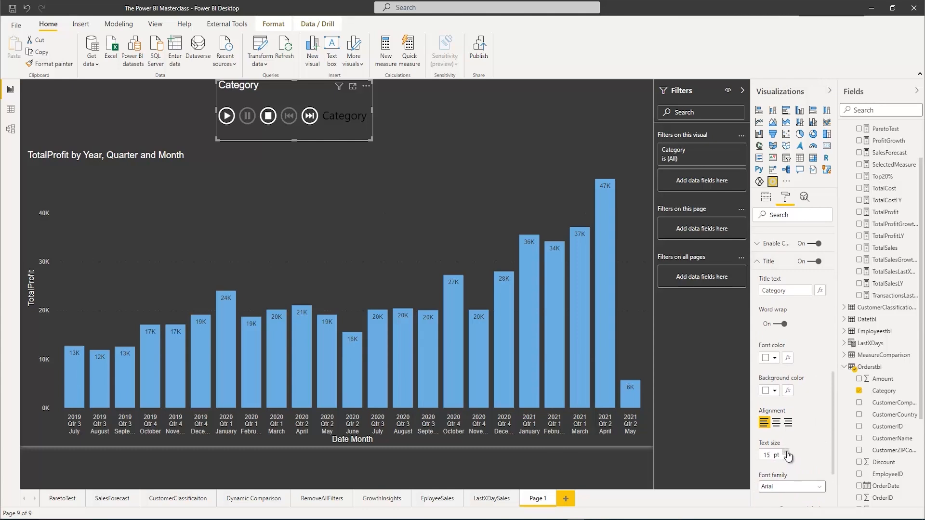
# Set the color of the Category caption beside the playback controls to white
pyautogui.scroll(-4, 796, 426)
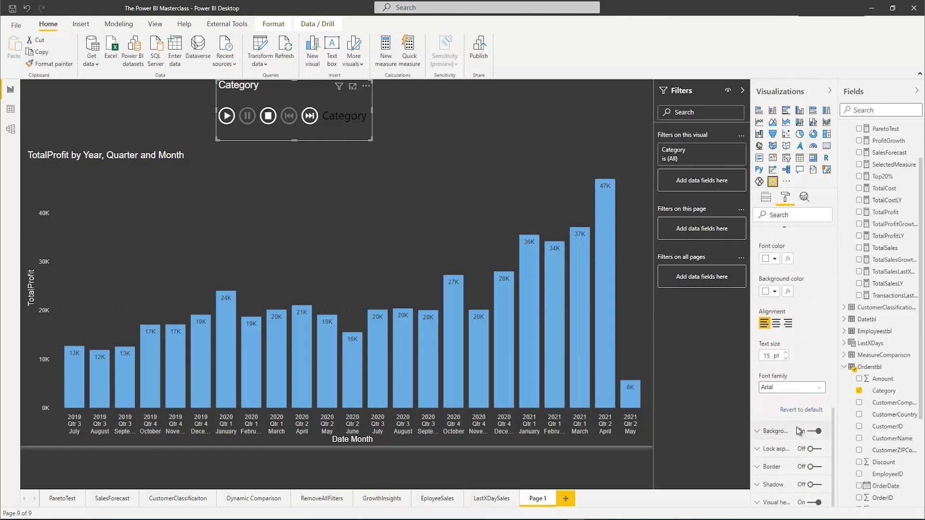
pyautogui.scroll(8, 796, 427)
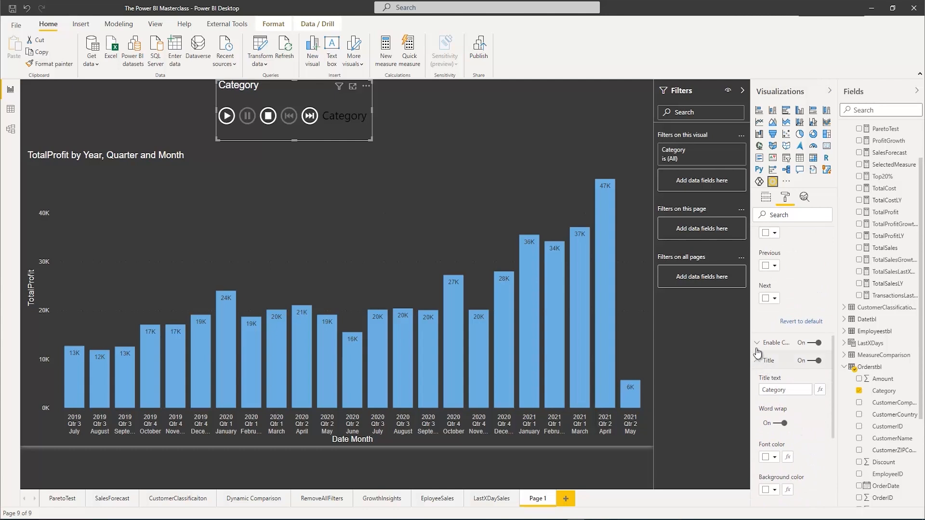
pyautogui.click(757, 343)
pyautogui.click(774, 373)
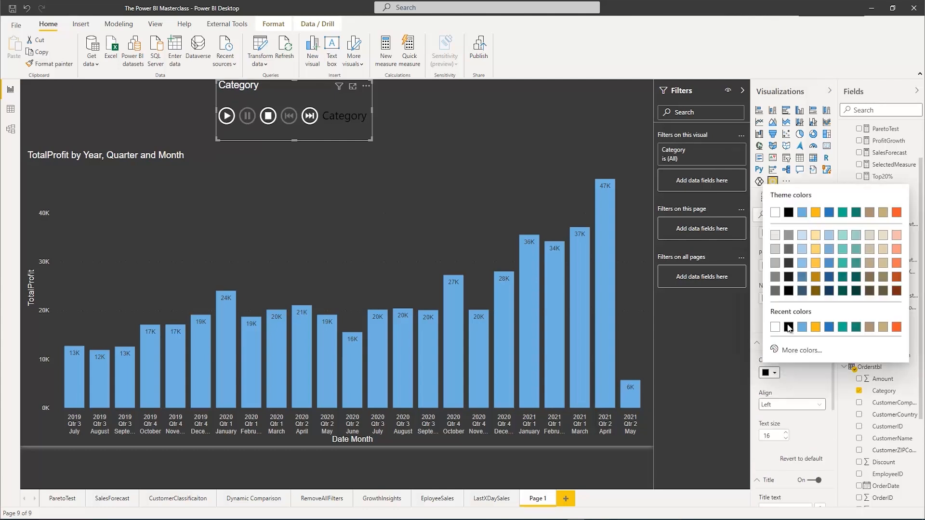
pyautogui.click(775, 327)
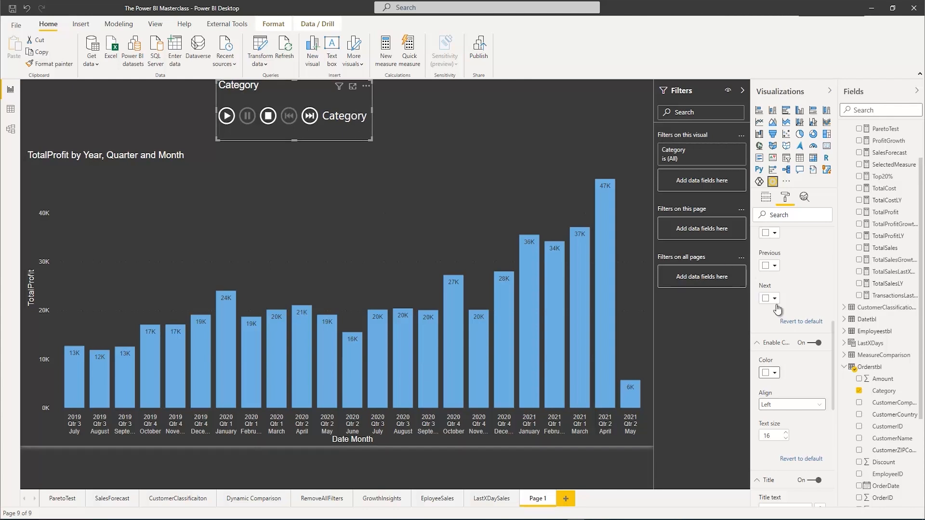
# Turn on Loop for the Play Axis animation, play it through the categories and stop it
pyautogui.scroll(3, 779, 305)
pyautogui.scroll(3, 779, 304)
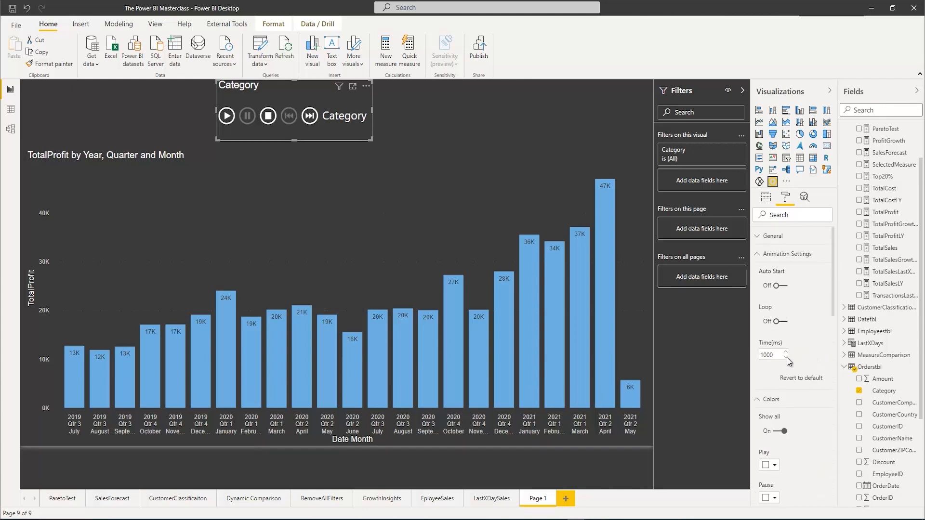
pyautogui.click(759, 398)
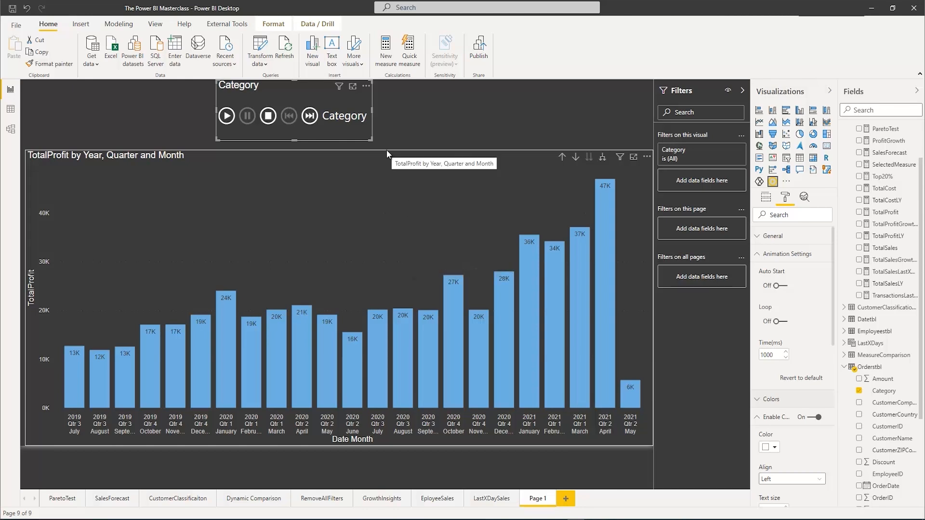
pyautogui.click(225, 117)
pyautogui.click(778, 322)
pyautogui.click(224, 123)
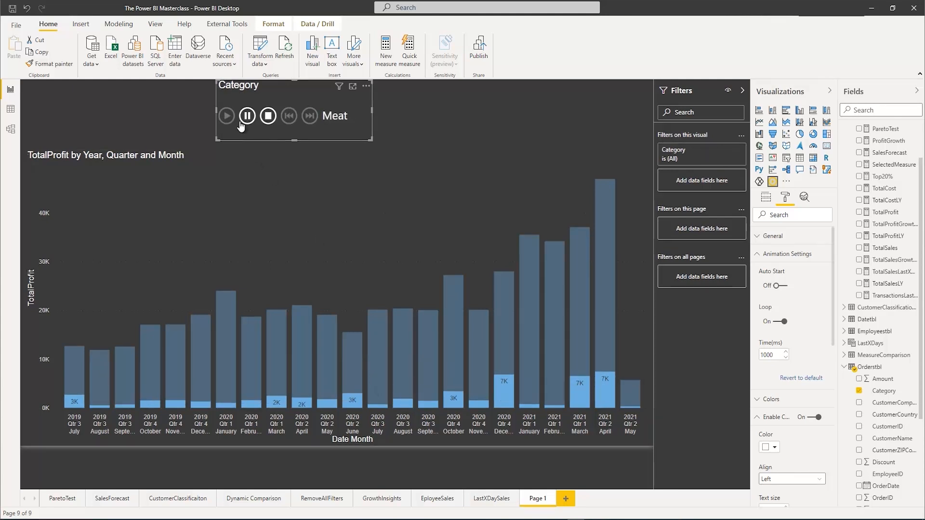
pyautogui.click(269, 117)
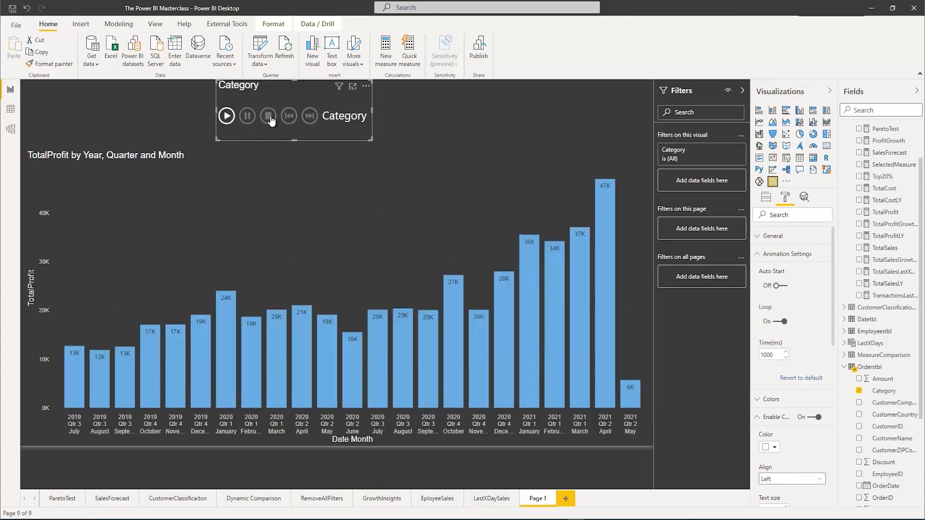
# Edit the Play Axis visual's interactions so that it filters the TotalProfit chart instead of highlighting it
pyautogui.click(410, 208)
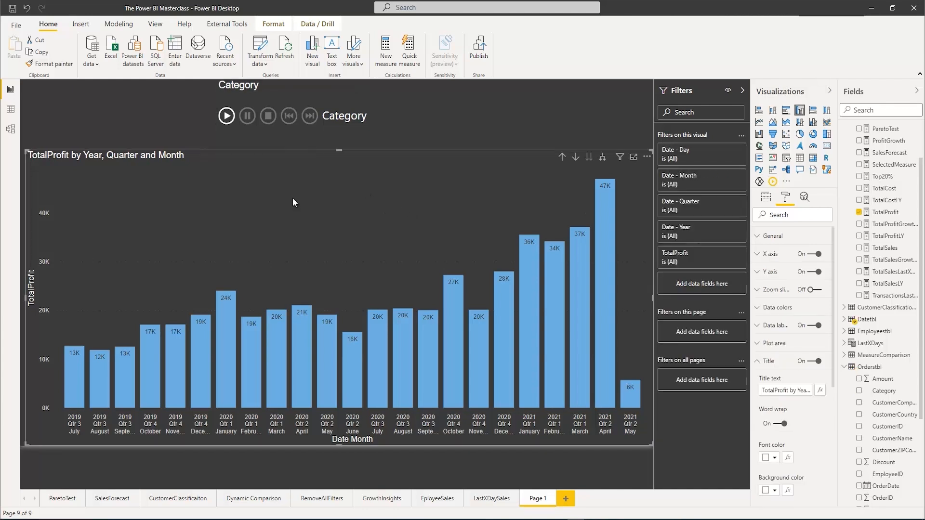
pyautogui.click(301, 95)
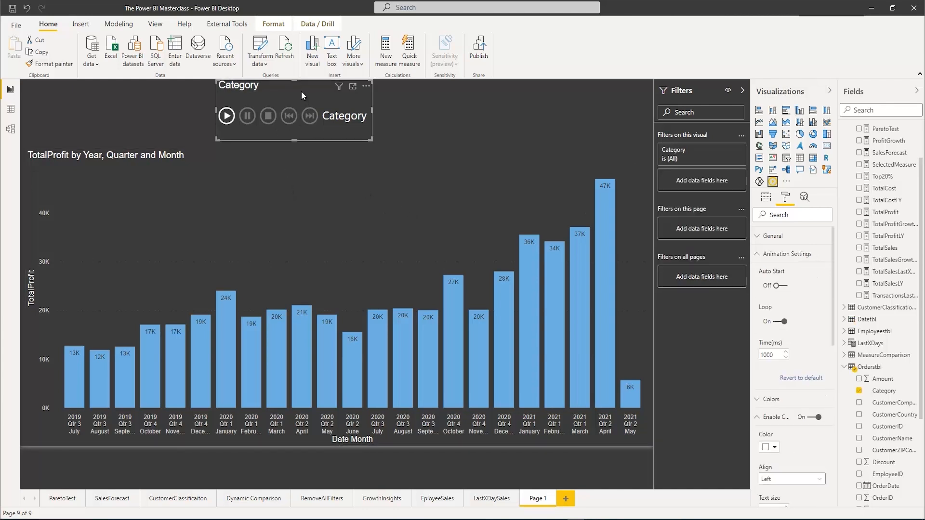
pyautogui.click(273, 24)
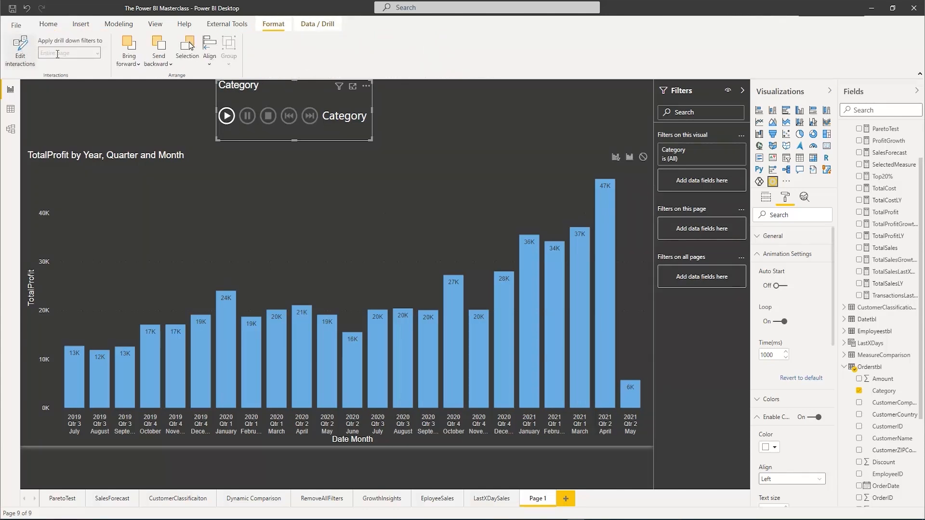
pyautogui.click(21, 49)
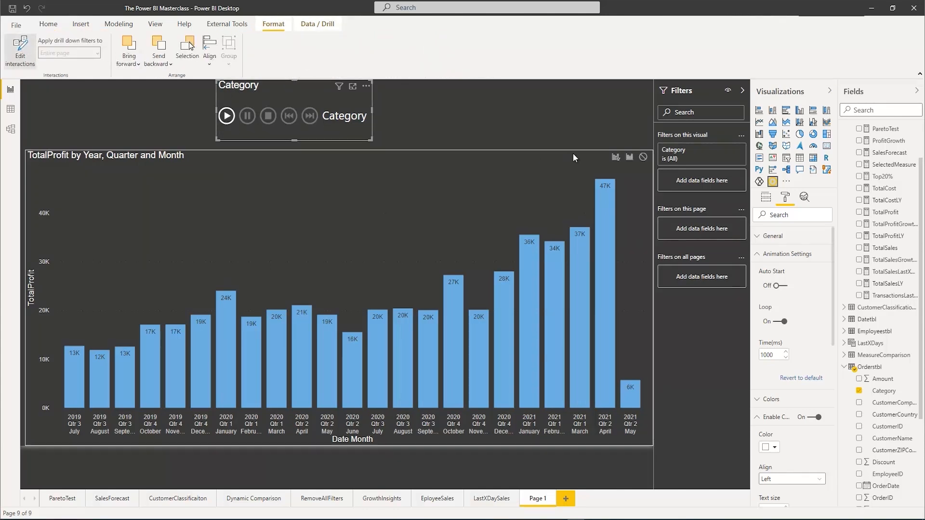
pyautogui.click(615, 158)
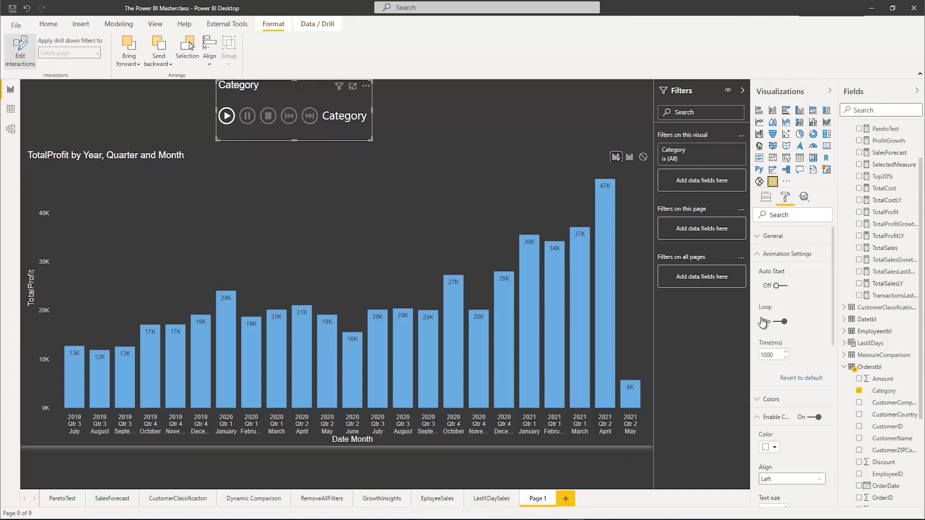
# Play the category animation on the filtered chart, turn Loop off and replay the animation
pyautogui.click(227, 116)
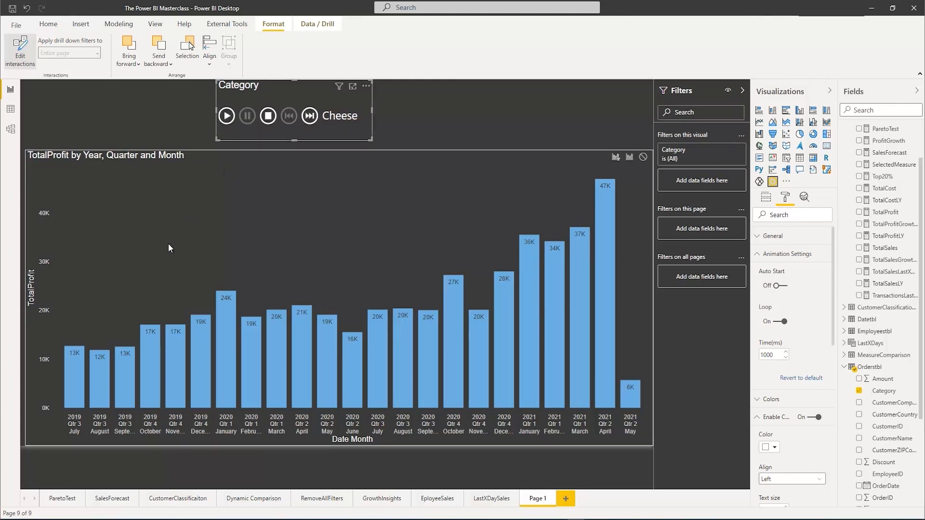
pyautogui.click(226, 119)
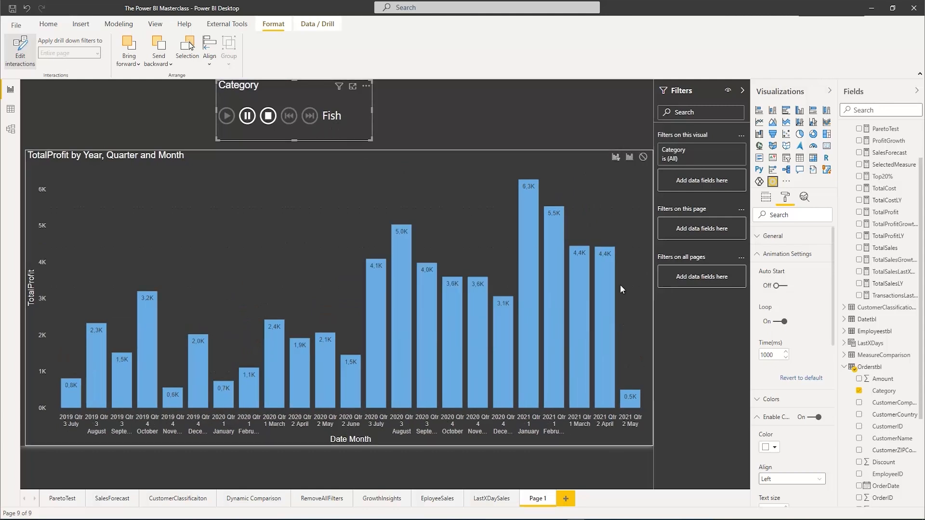
pyautogui.click(780, 321)
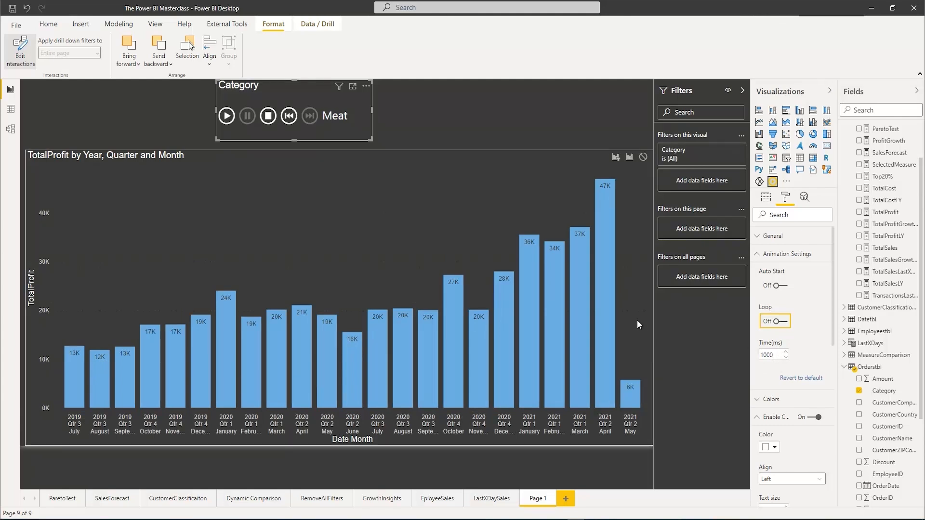
pyautogui.click(227, 118)
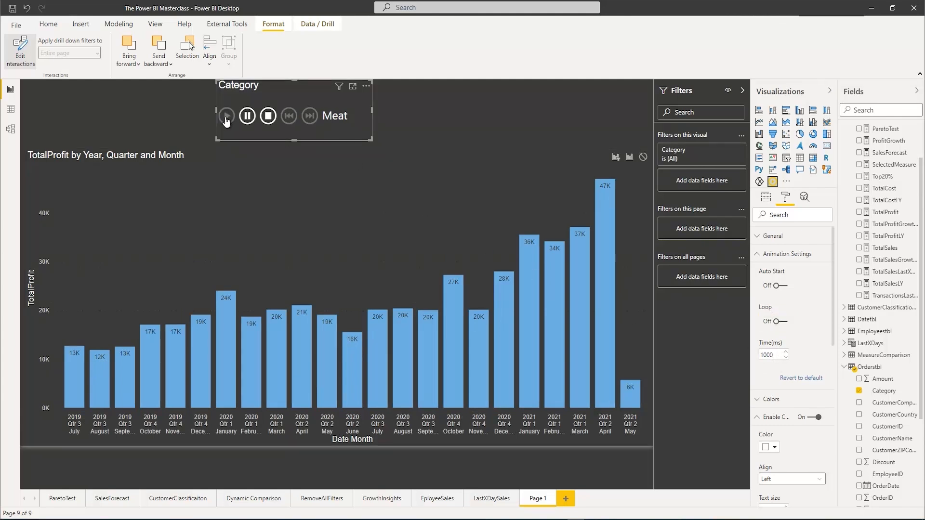
pyautogui.click(227, 118)
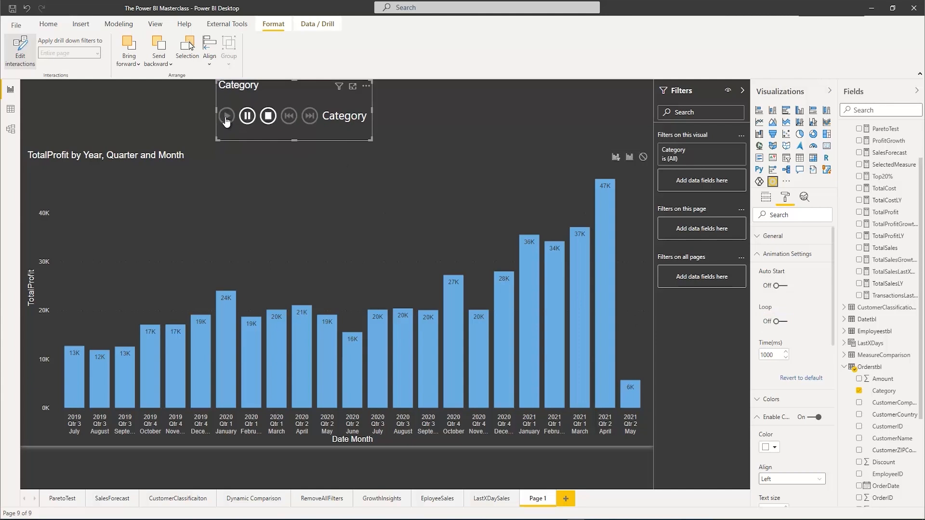
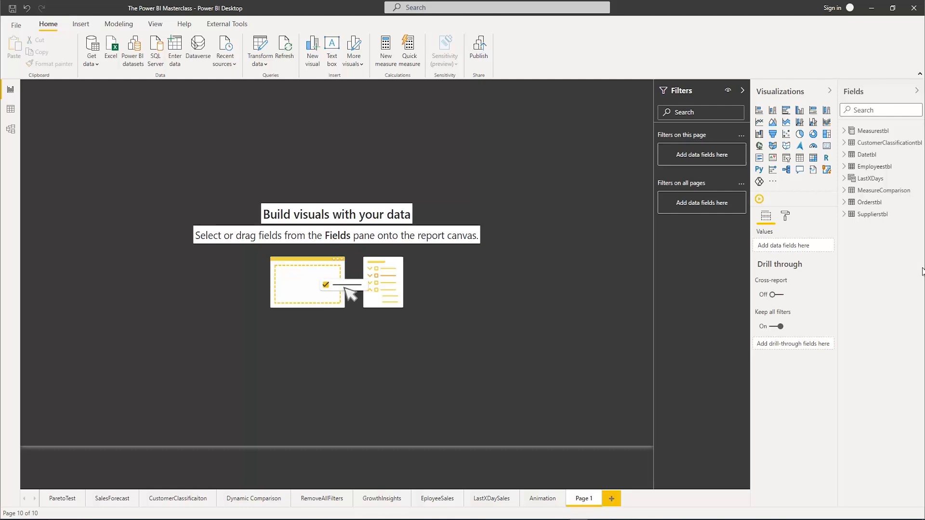
# Add a Q&A visual, enlarge it and ask the suggested question "top customer countries by total profit"
pyautogui.click(800, 171)
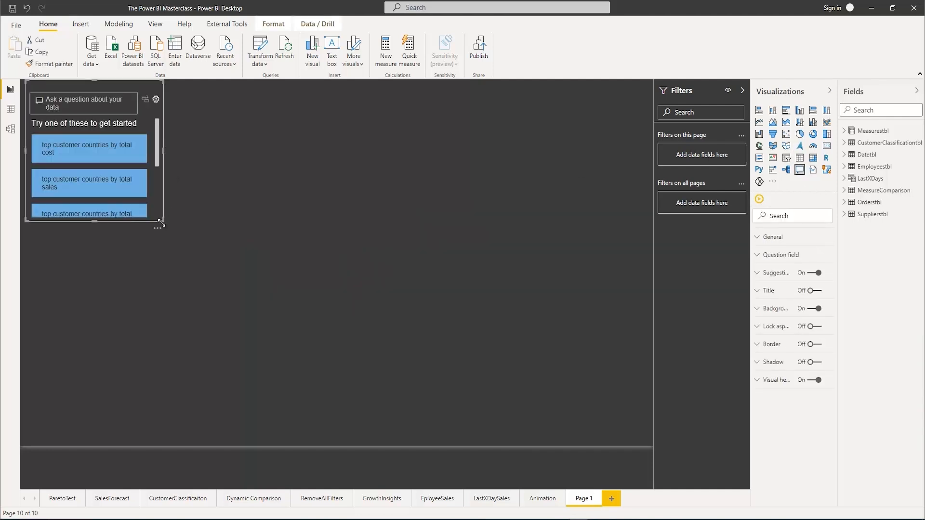
pyautogui.moveTo(162, 222); pyautogui.dragTo(379, 242)
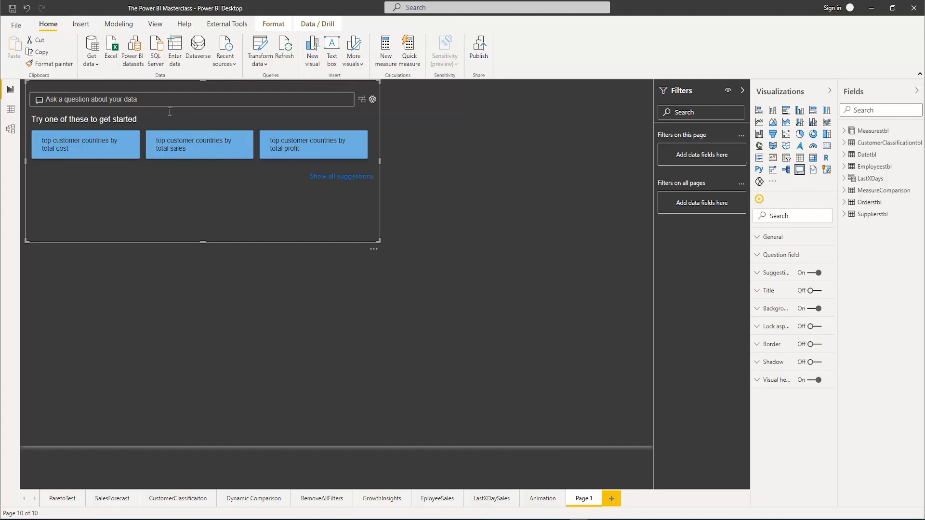
pyautogui.click(305, 149)
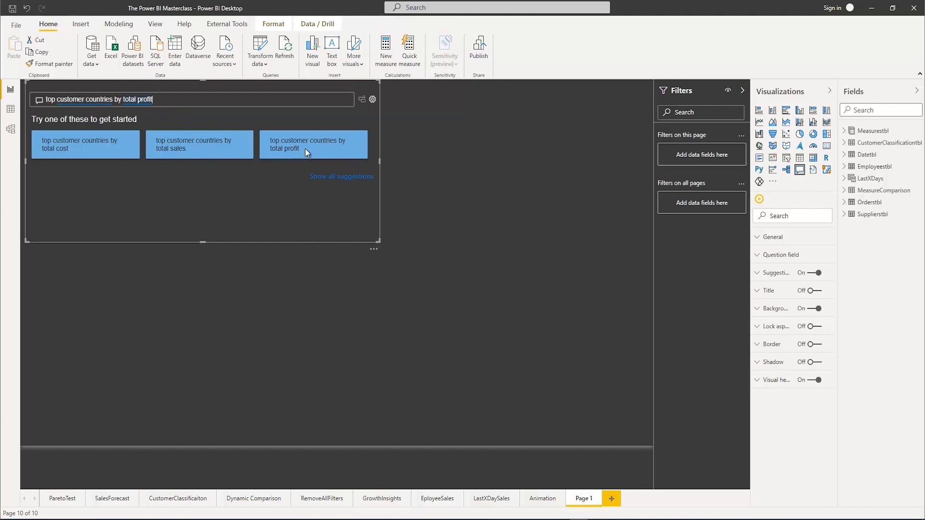
pyautogui.moveTo(204, 241); pyautogui.dragTo(192, 319)
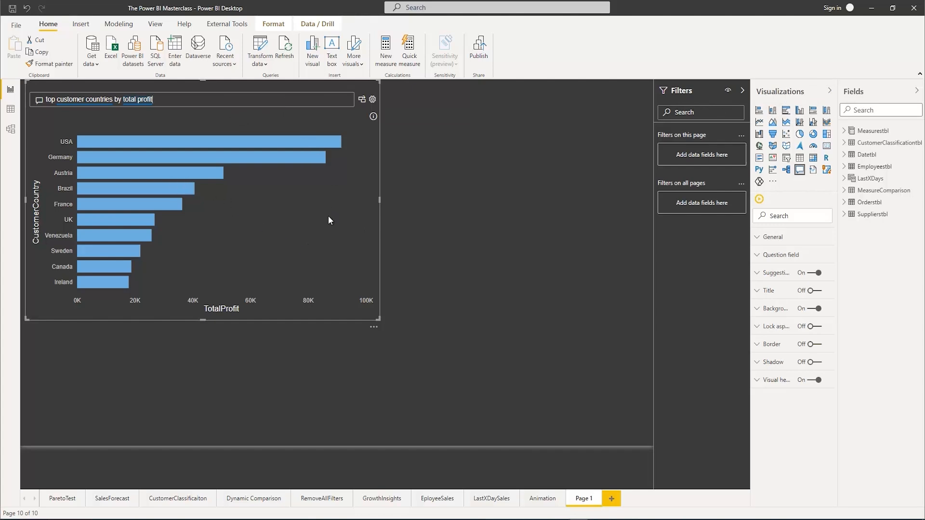
pyautogui.click(520, 327)
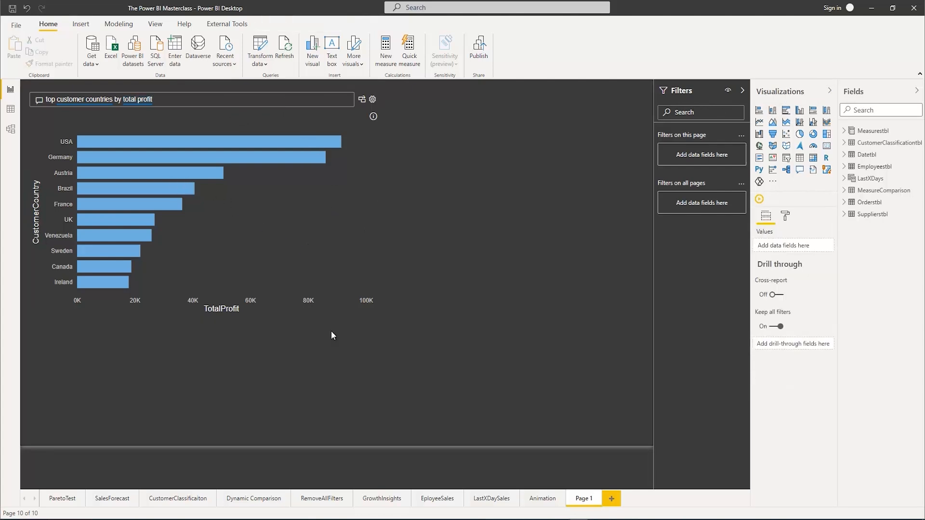
# Replace the question with "total sales by customer name" and look through the customers in the resulting chart
pyautogui.click(168, 102)
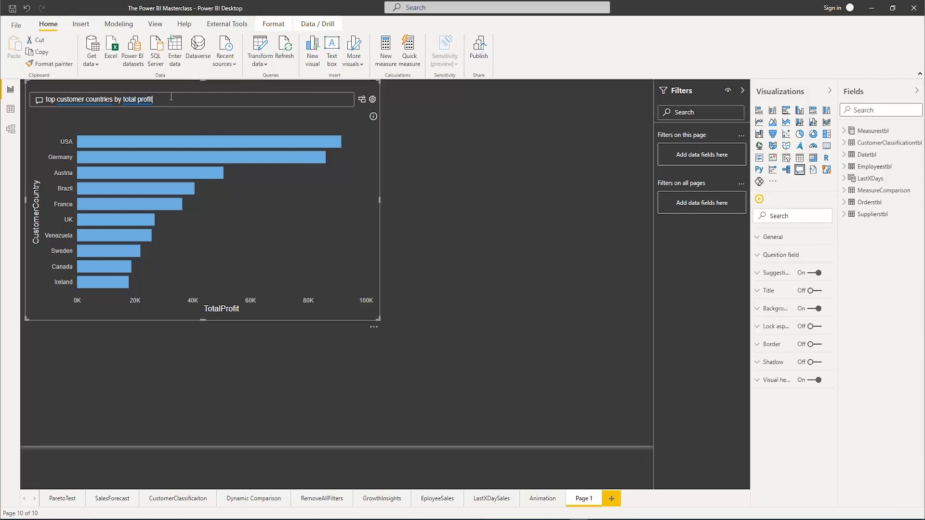
pyautogui.moveTo(171, 97); pyautogui.dragTo(46, 95)
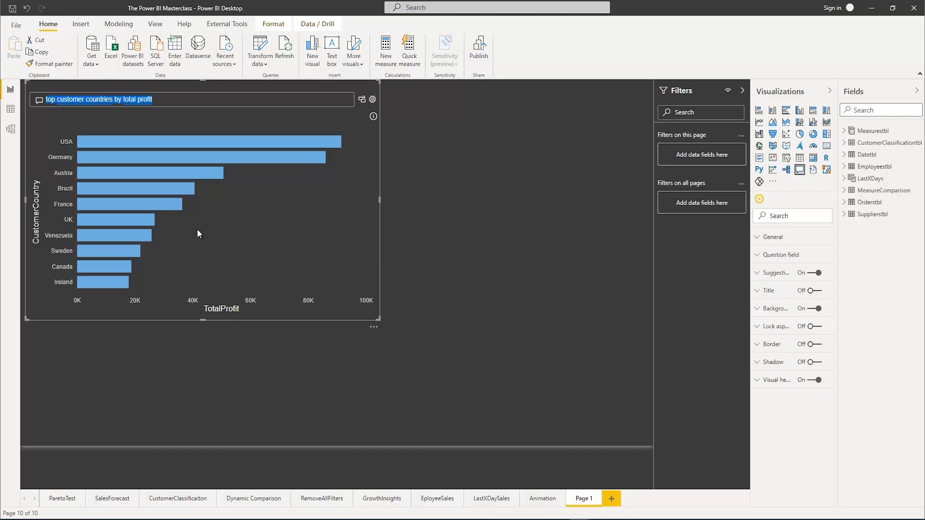
pyautogui.write('total ')
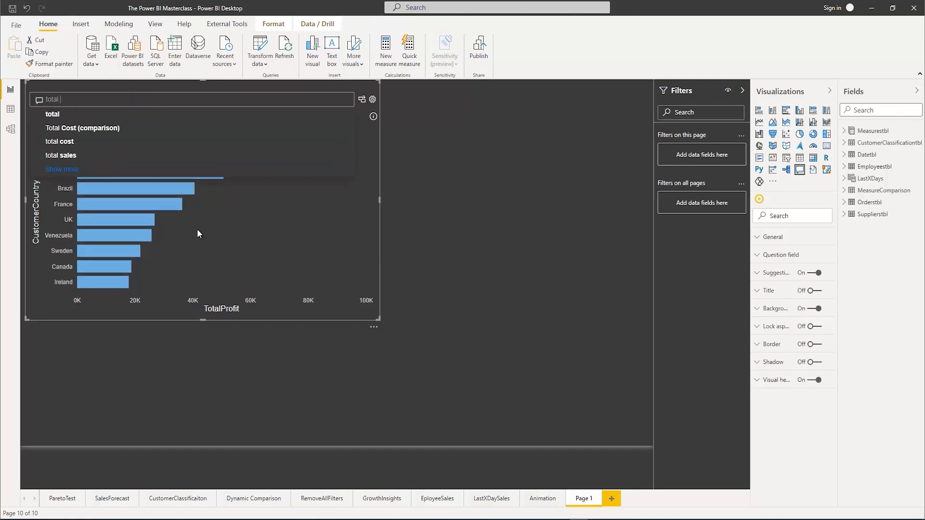
pyautogui.write('sales by')
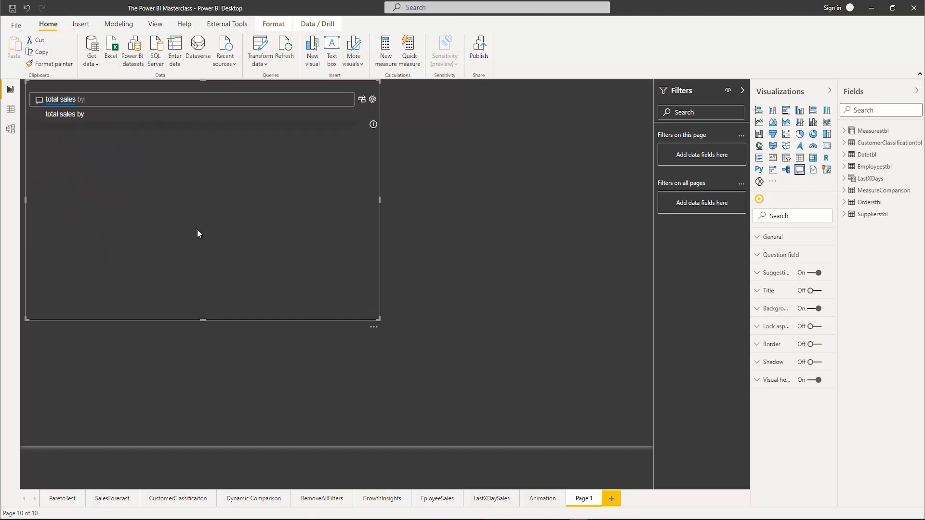
pyautogui.write(' cus')
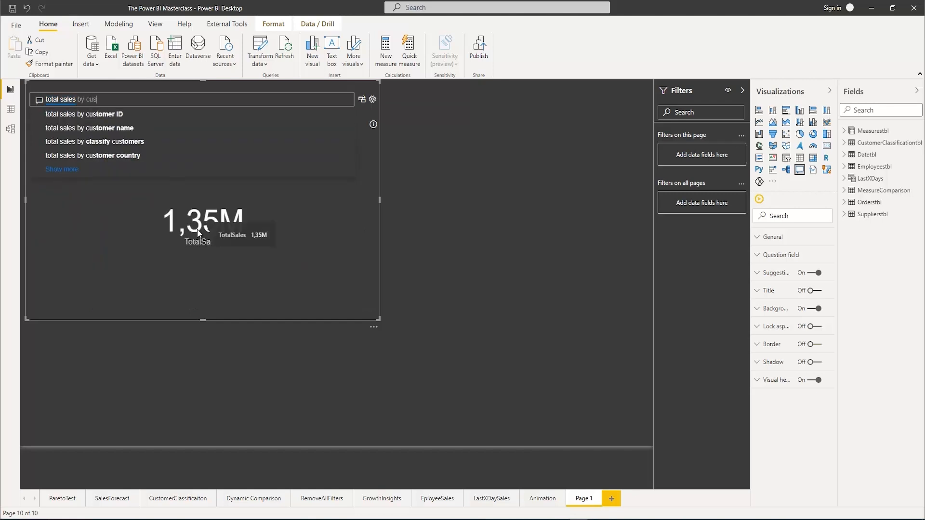
pyautogui.write('tomer nam')
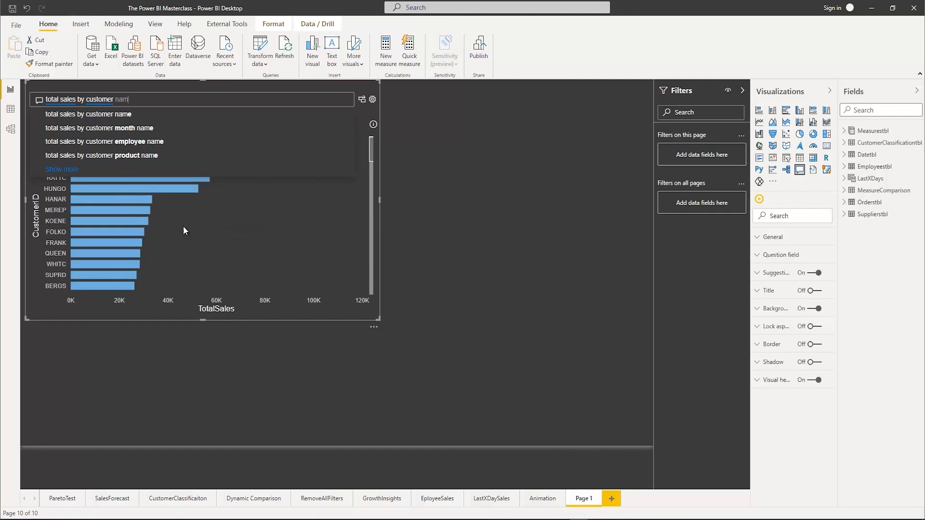
pyautogui.click(97, 113)
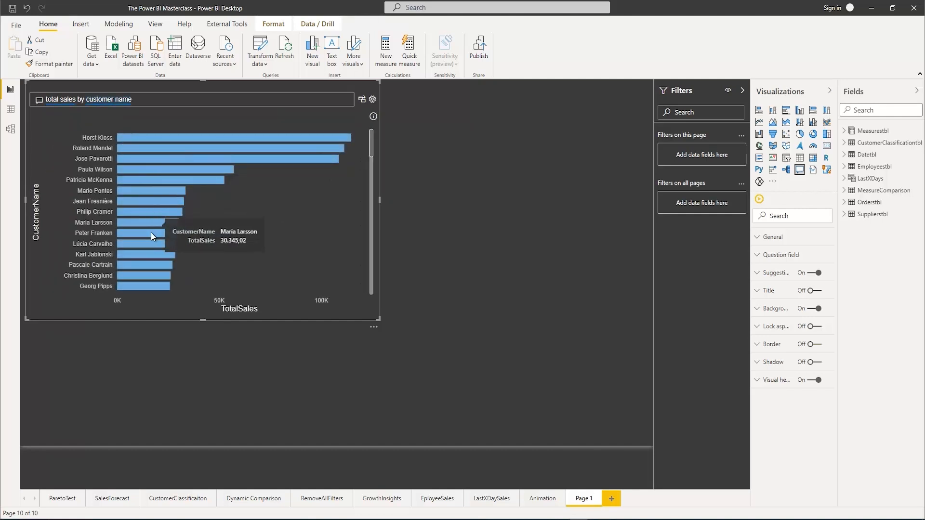
pyautogui.scroll(-2, 153, 251)
pyautogui.scroll(-10, 153, 250)
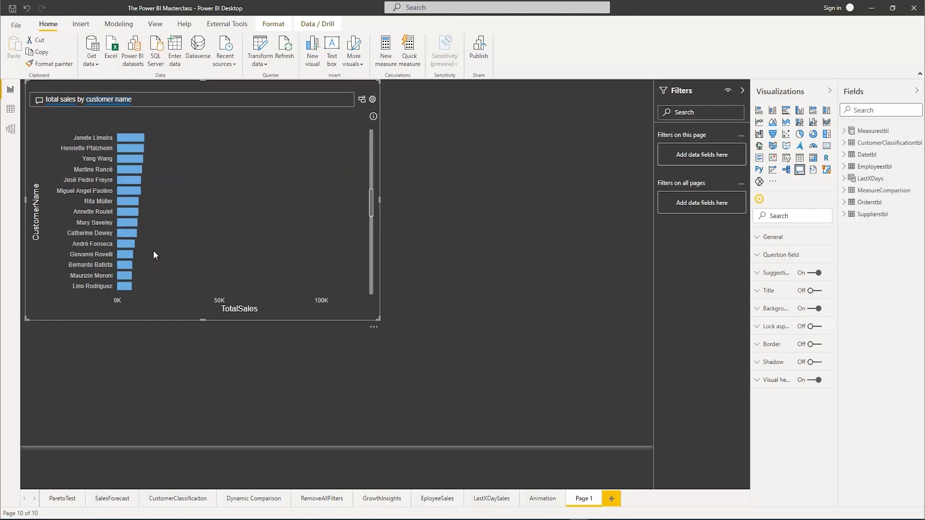
pyautogui.scroll(10, 153, 250)
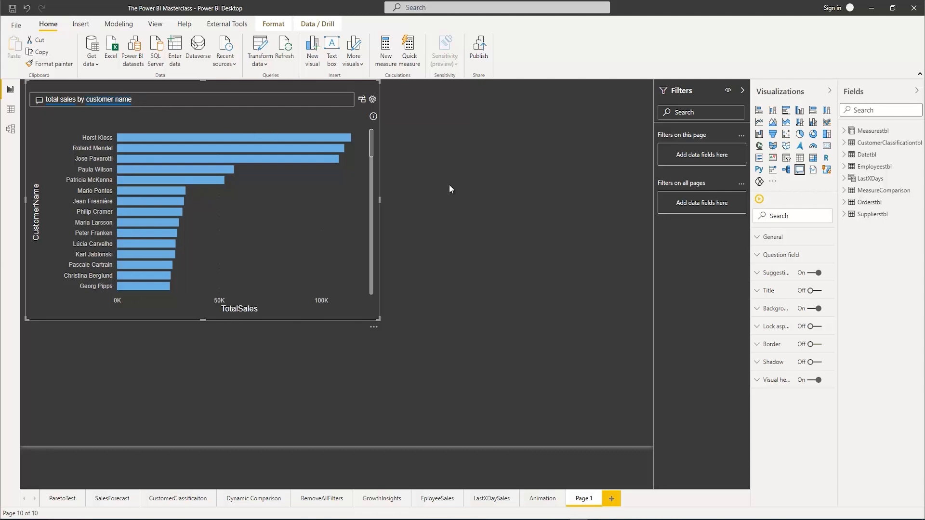
# Convert the Q&A result for total sales by customer name into a standard visual
pyautogui.click(476, 192)
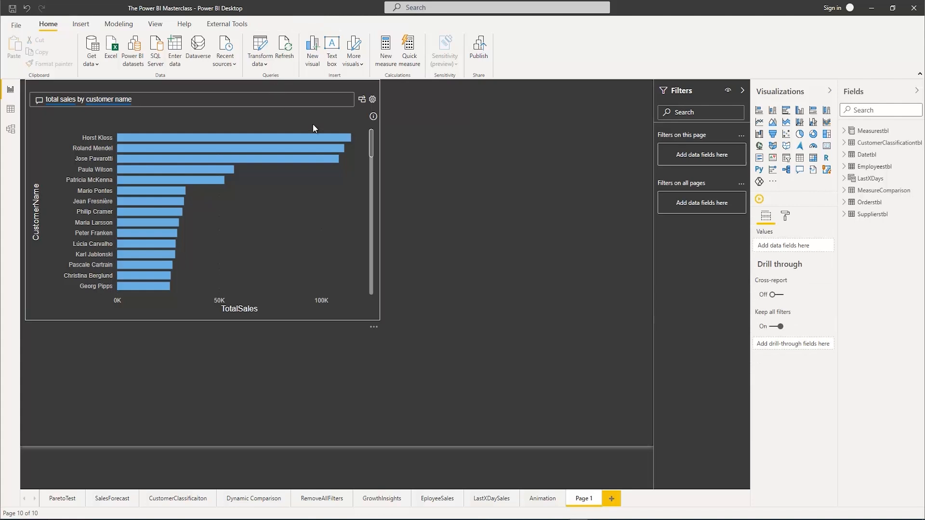
pyautogui.click(337, 121)
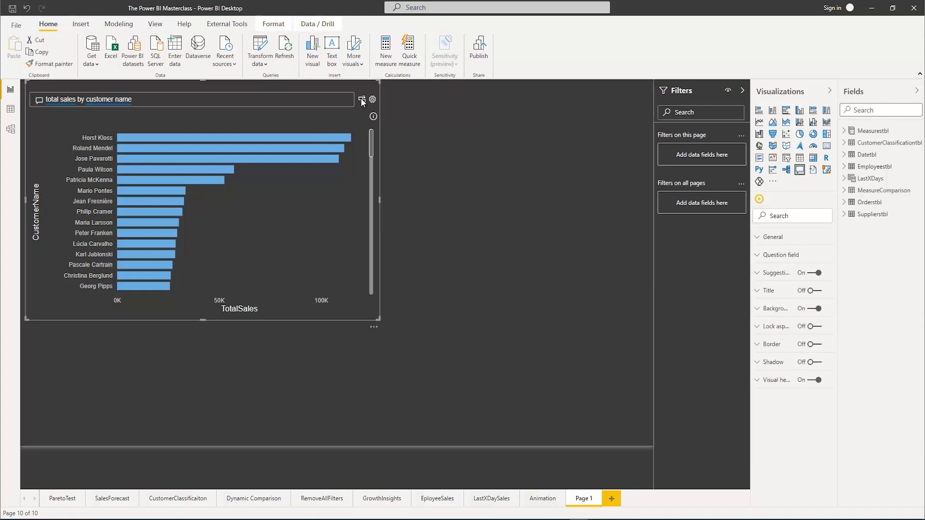
pyautogui.click(362, 99)
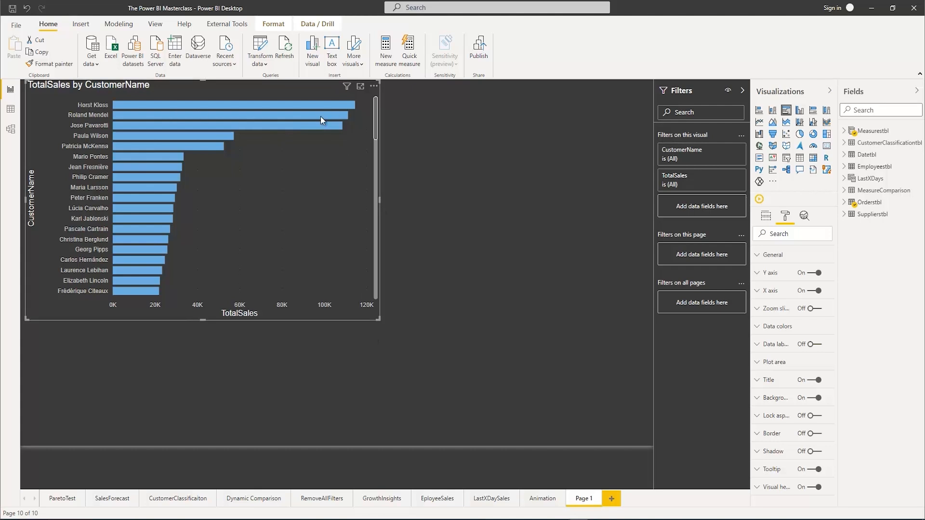
pyautogui.moveTo(205, 140)
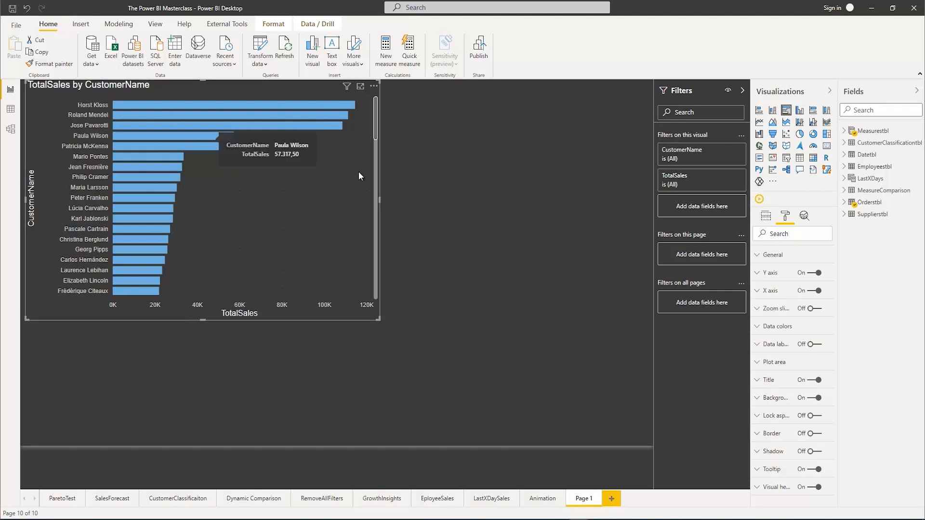
pyautogui.click(444, 198)
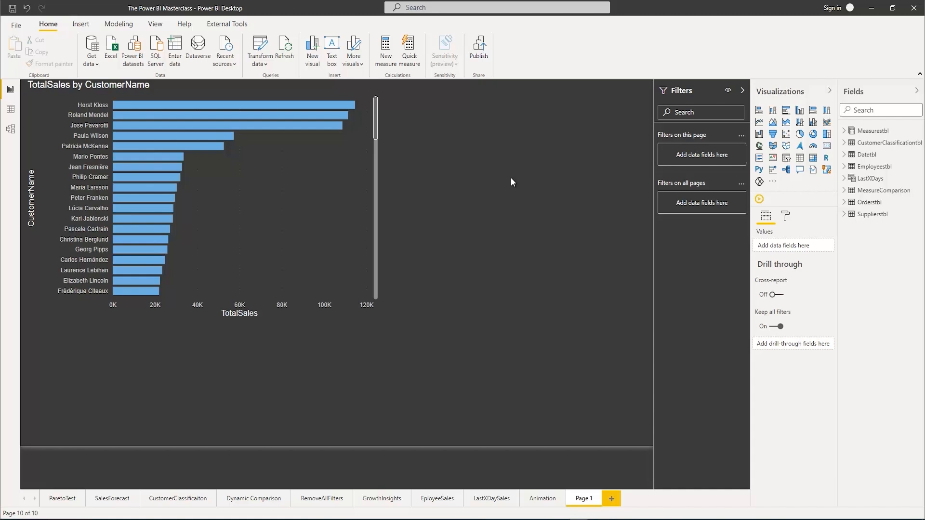
# Add another Q&A visual on the empty canvas beside the chart and delete the TotalSales by CustomerName chart
pyautogui.doubleClick(511, 178)
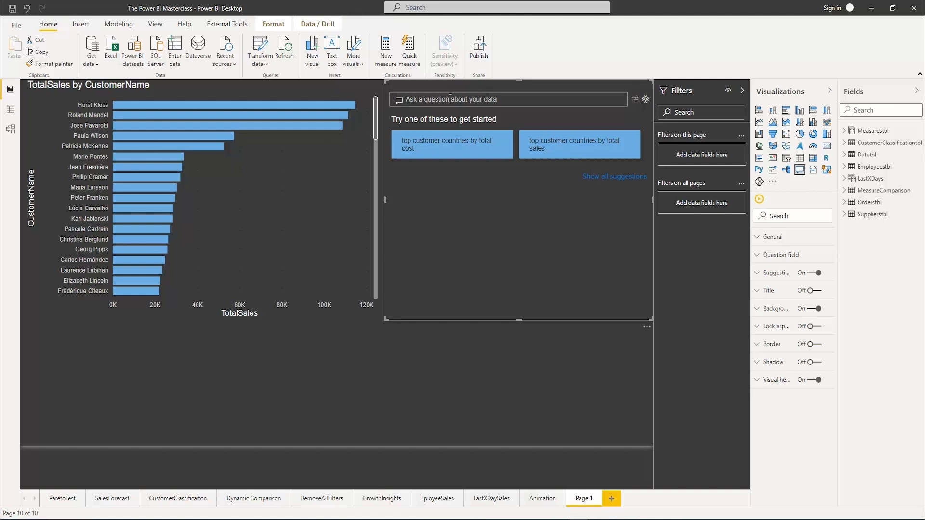
pyautogui.click(360, 181)
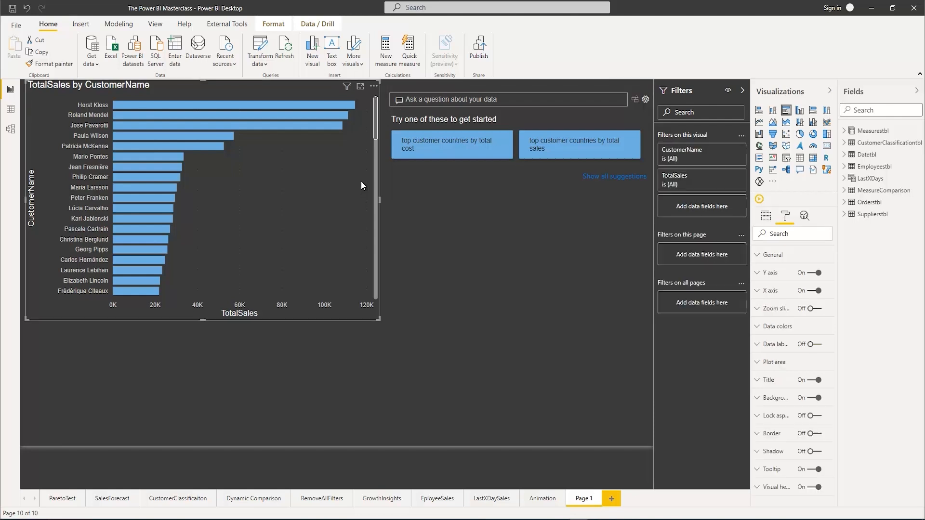
pyautogui.press('Delete')
# Widen the remaining Q&A visual and ask it for "total sales by customer country"
pyautogui.click(413, 205)
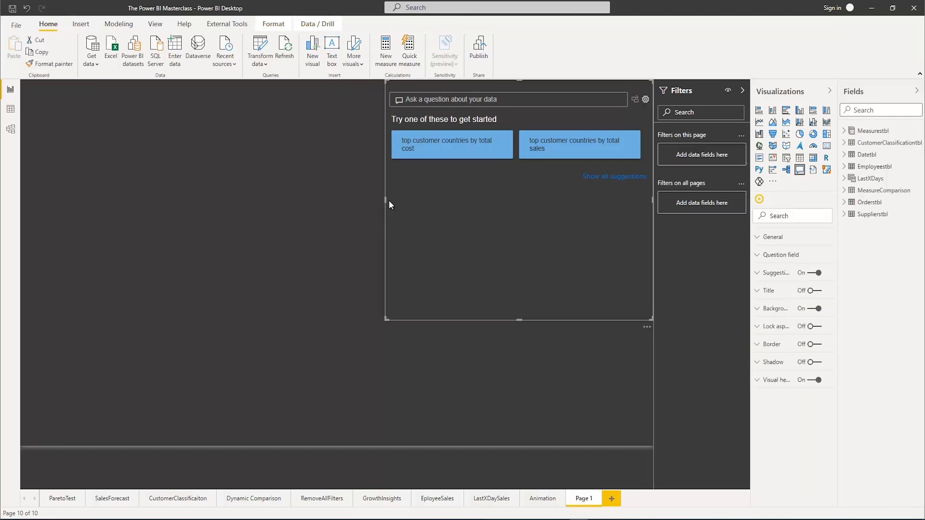
pyautogui.moveTo(386, 199); pyautogui.dragTo(99, 169)
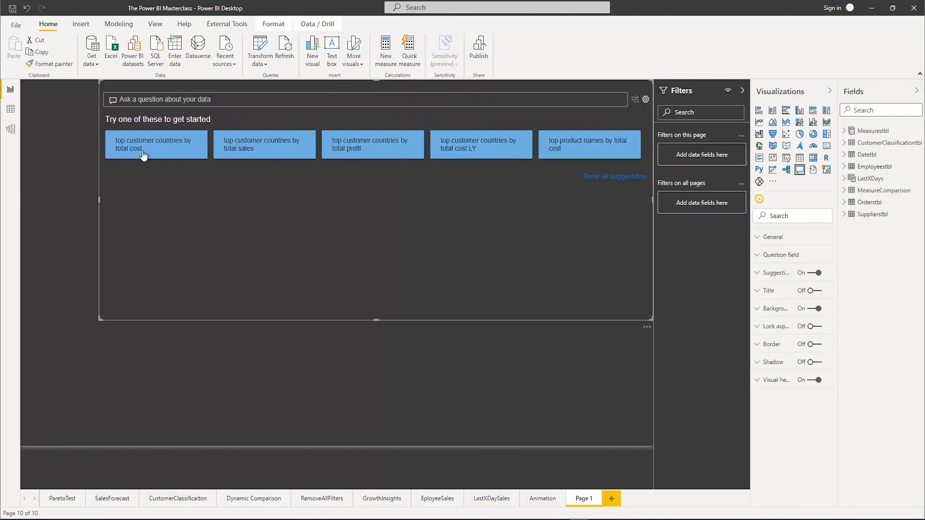
pyautogui.click(178, 104)
pyautogui.write('sal')
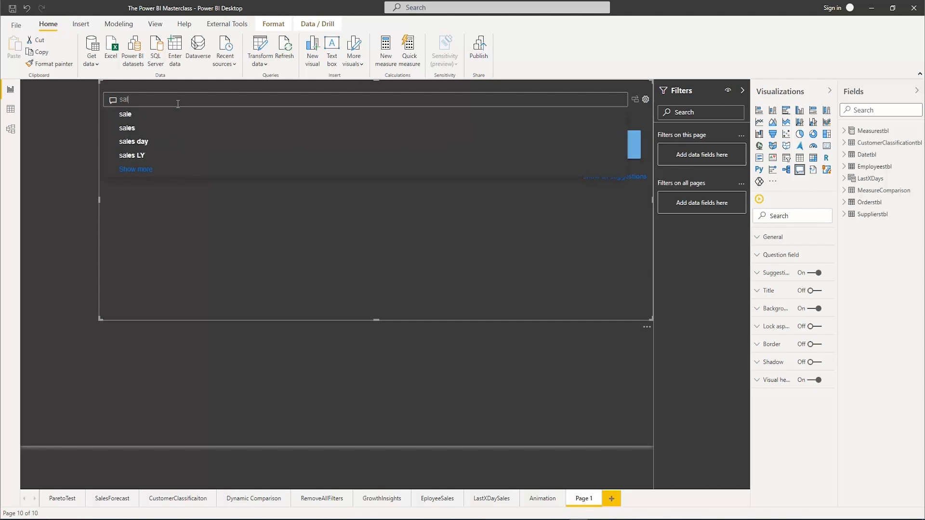
pyautogui.press('BackSpace')
pyautogui.press('BackSpace')
pyautogui.press('BackSpace')
pyautogui.write('tota')
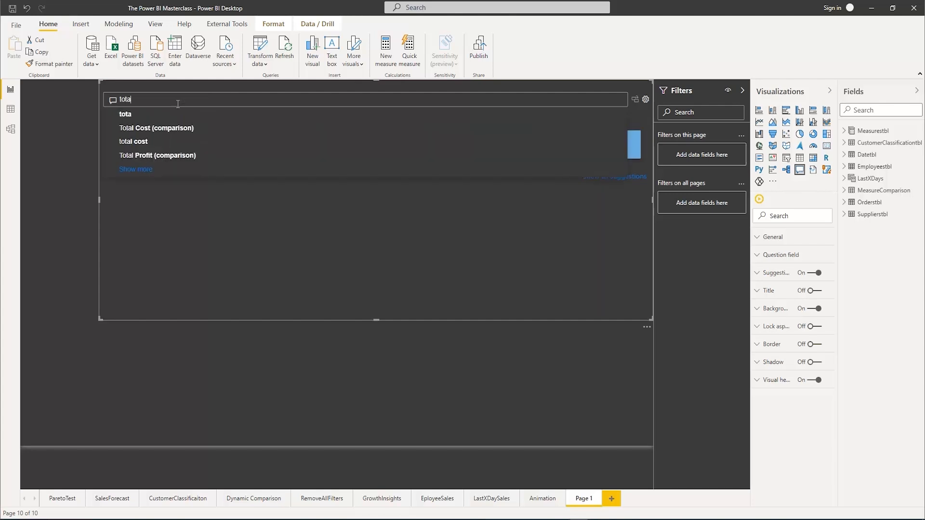
pyautogui.write('l sales by')
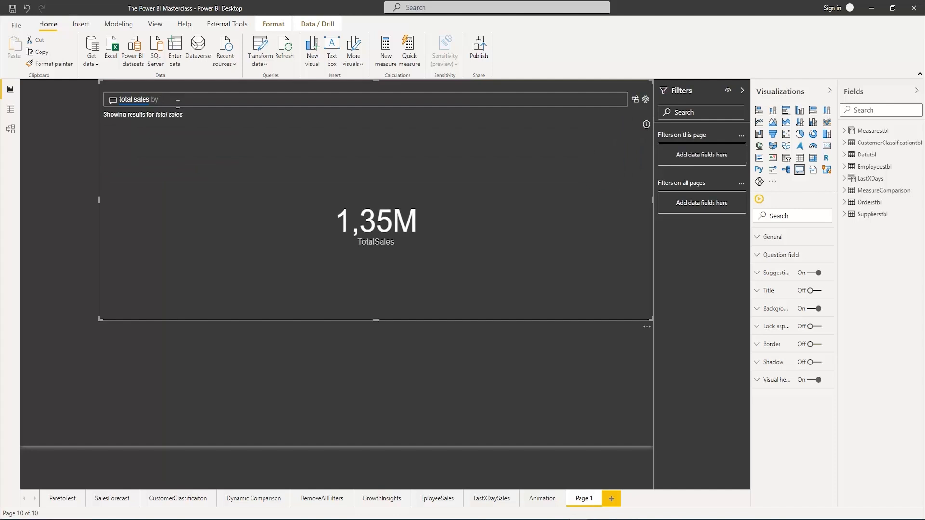
pyautogui.write(' customer cou')
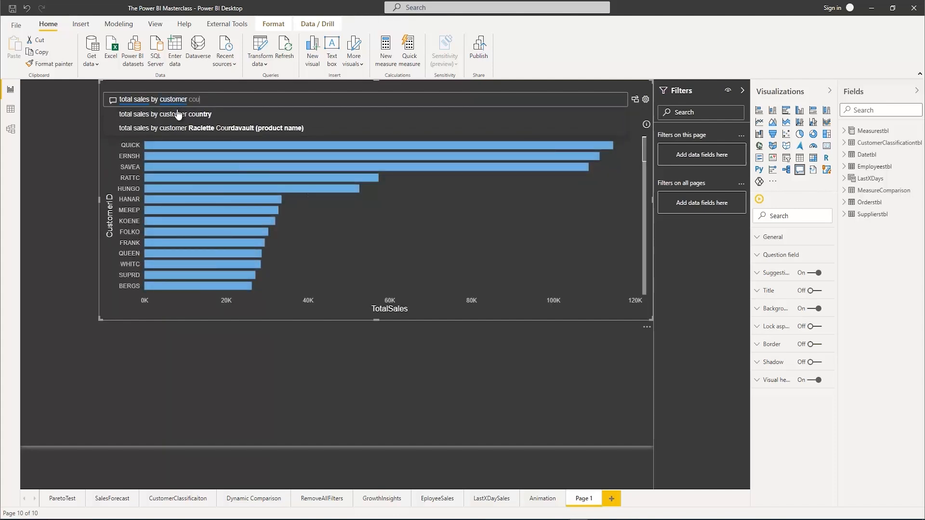
pyautogui.click(180, 115)
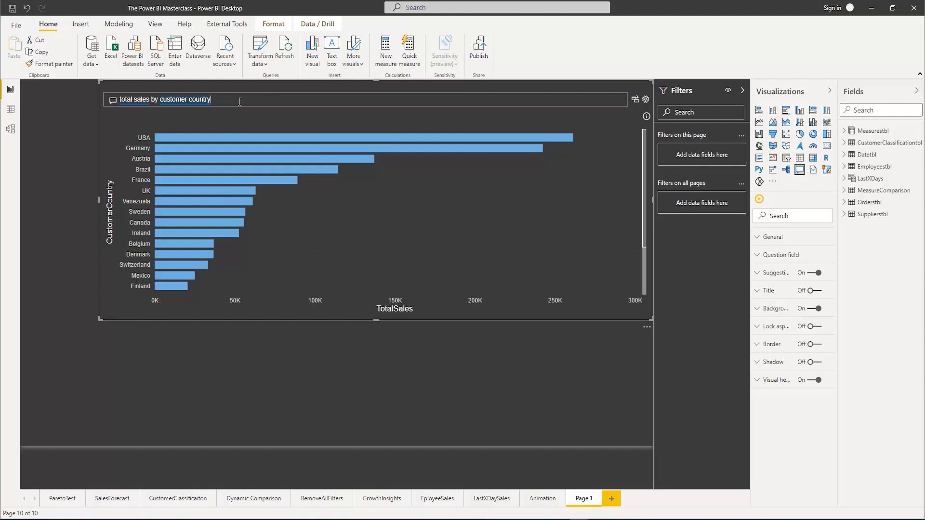
# Extend the question to "total sales by customer country as table" and look through the country rows
pyautogui.write('as')
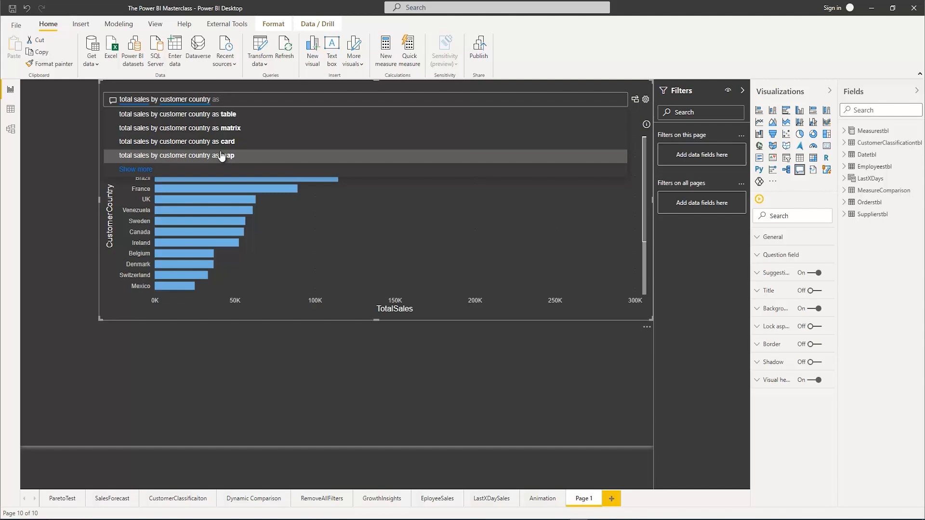
pyautogui.click(236, 118)
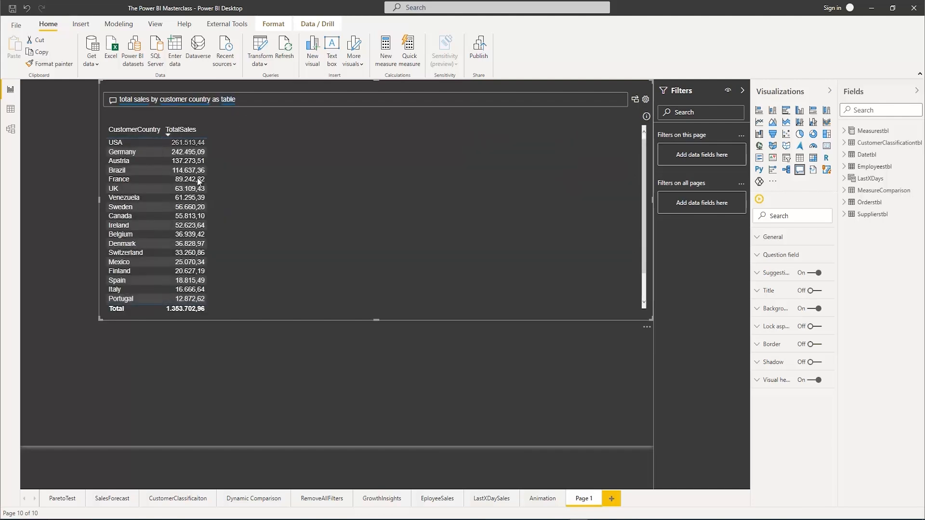
pyautogui.scroll(-3, 185, 225)
pyautogui.scroll(3, 185, 226)
# Change the question to "total sales by customer country as map" and make the Q&A visual taller
pyautogui.press('BackSpace')
pyautogui.press('BackSpace')
pyautogui.press('BackSpace')
pyautogui.press('BackSpace')
pyautogui.press('BackSpace')
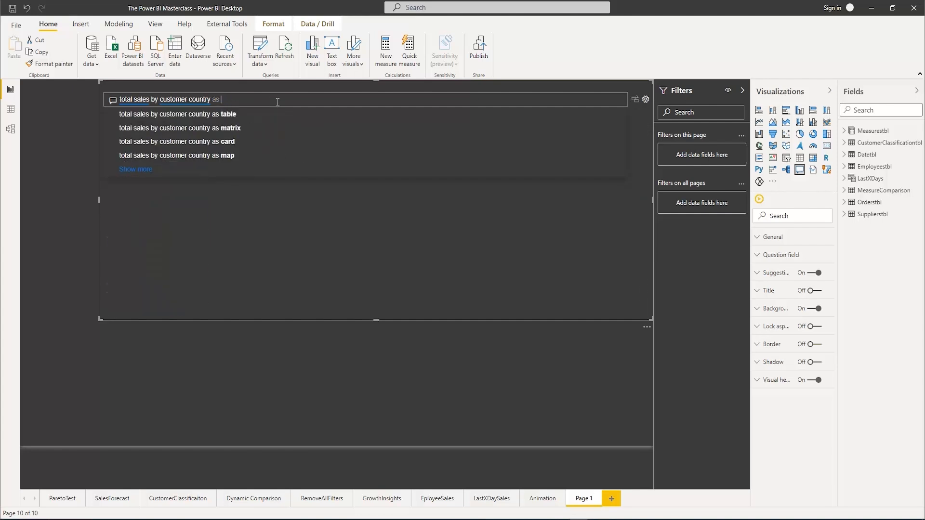
pyautogui.write('map')
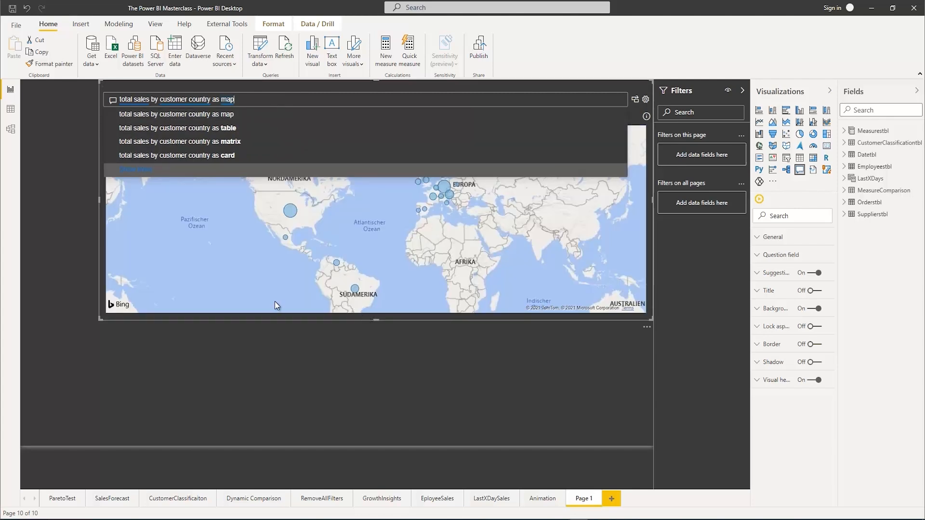
pyautogui.moveTo(373, 319); pyautogui.dragTo(368, 393)
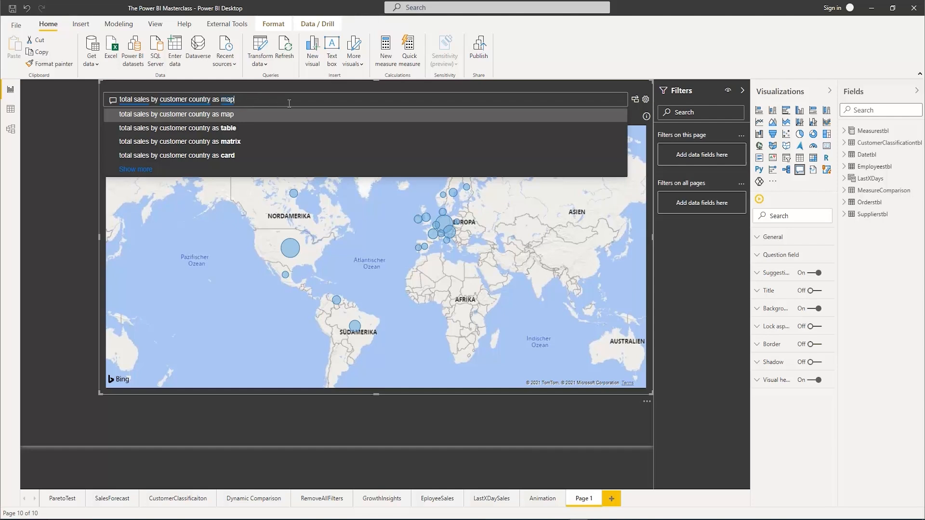
pyautogui.click(58, 223)
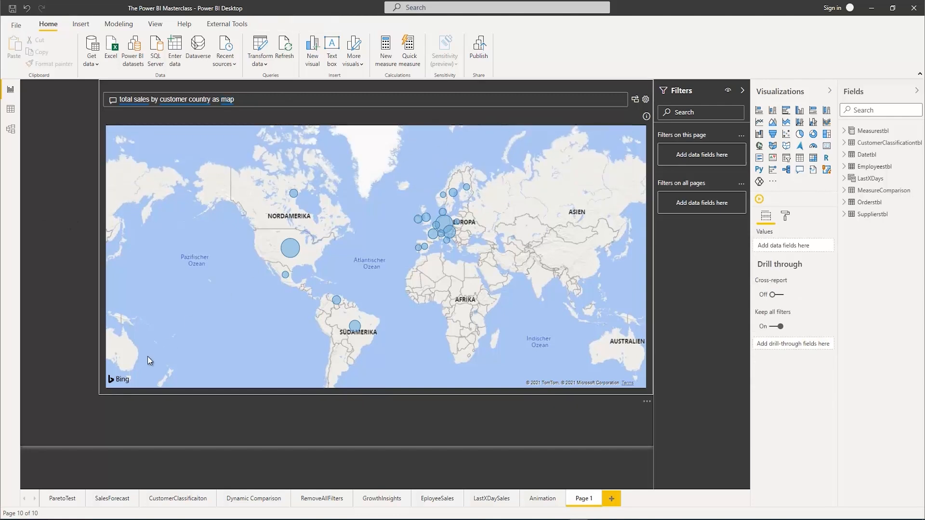
pyautogui.click(103, 381)
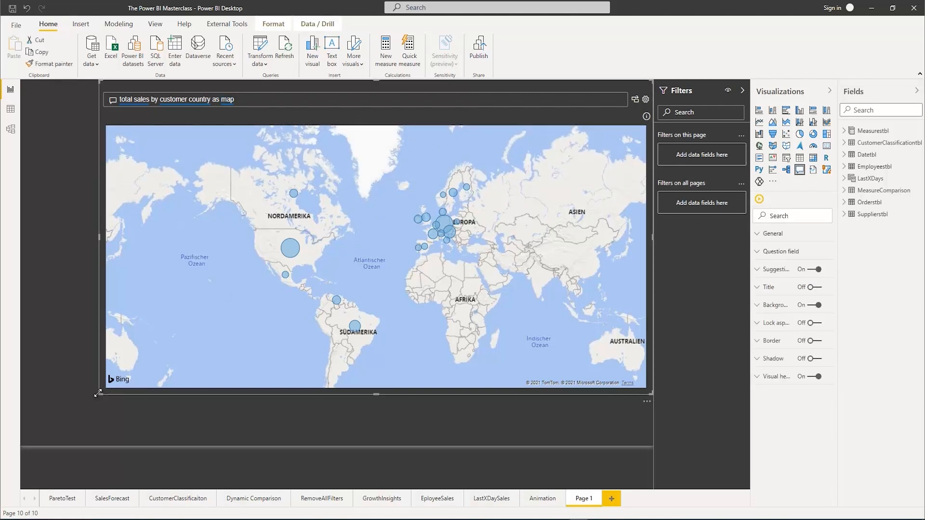
# Shrink the Q&A map visual to free the canvas and place an enlarged Q&A button beside it
pyautogui.moveTo(103, 381); pyautogui.dragTo(424, 248)
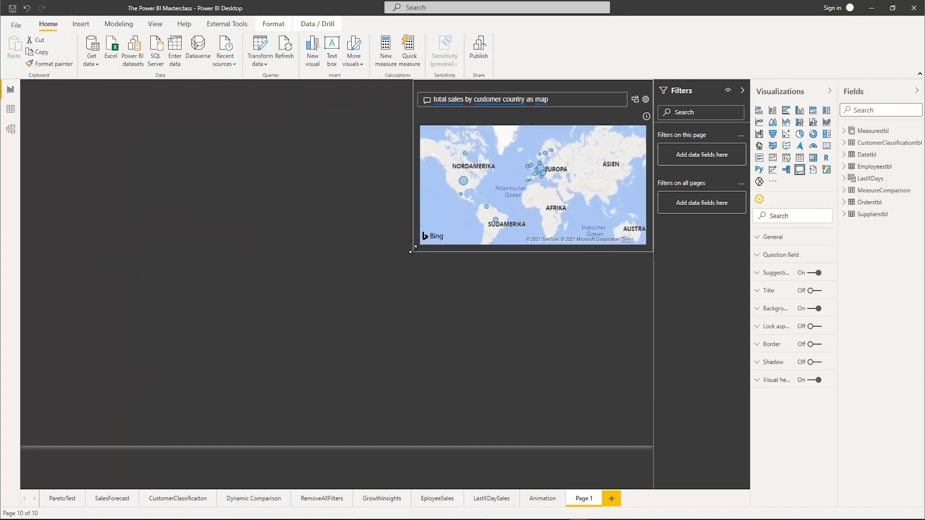
pyautogui.click(253, 232)
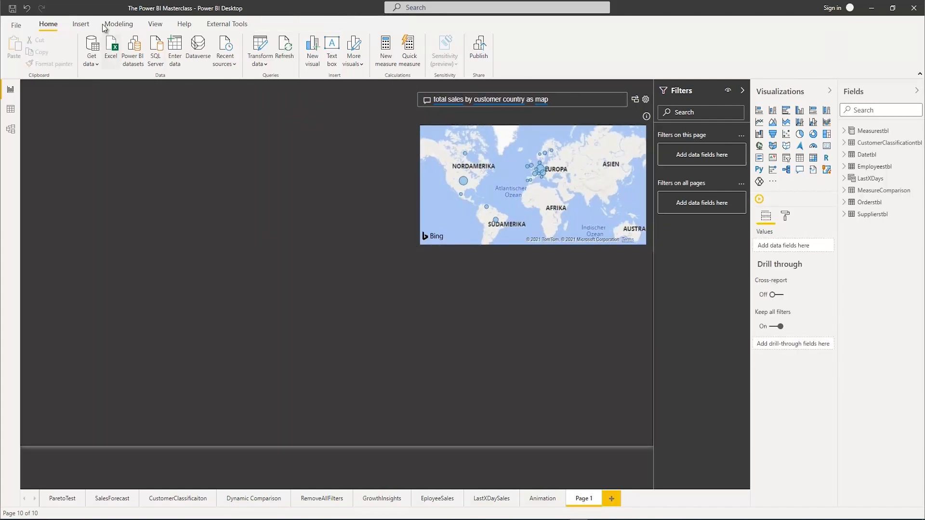
pyautogui.click(81, 25)
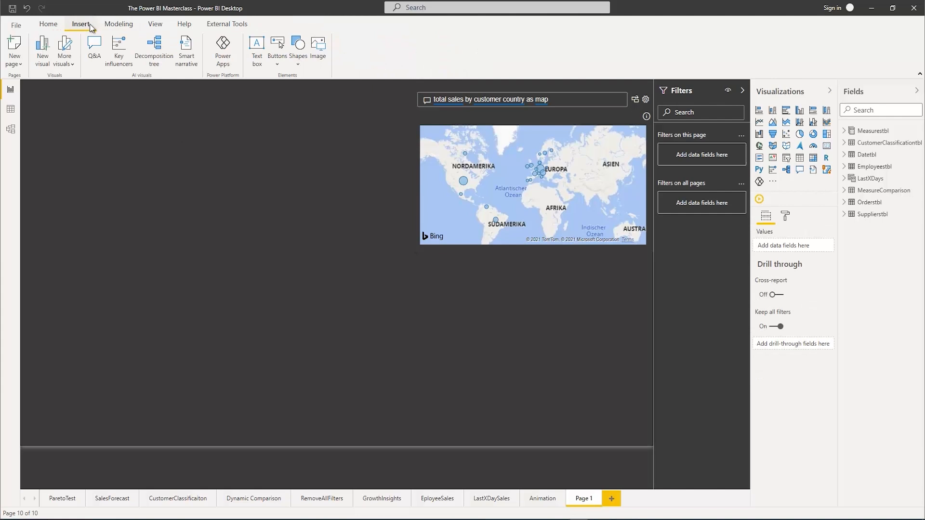
pyautogui.click(277, 70)
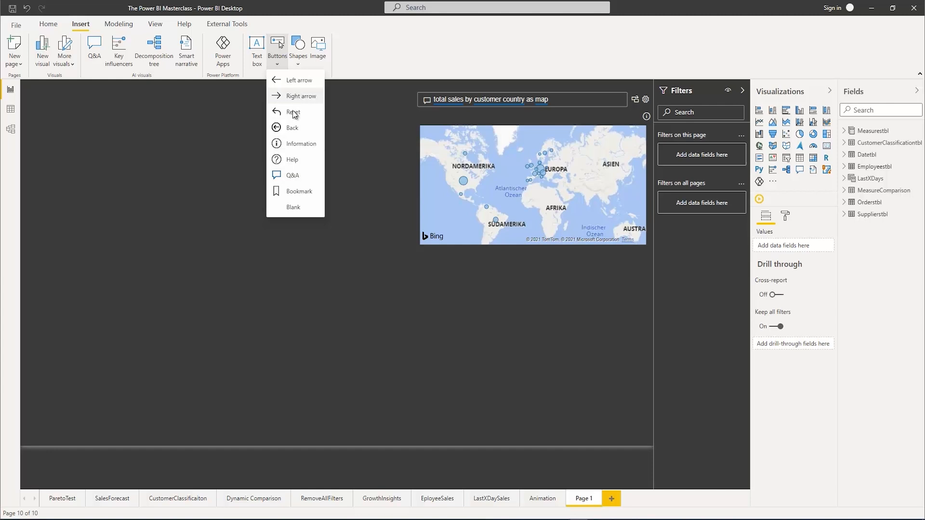
pyautogui.click(295, 178)
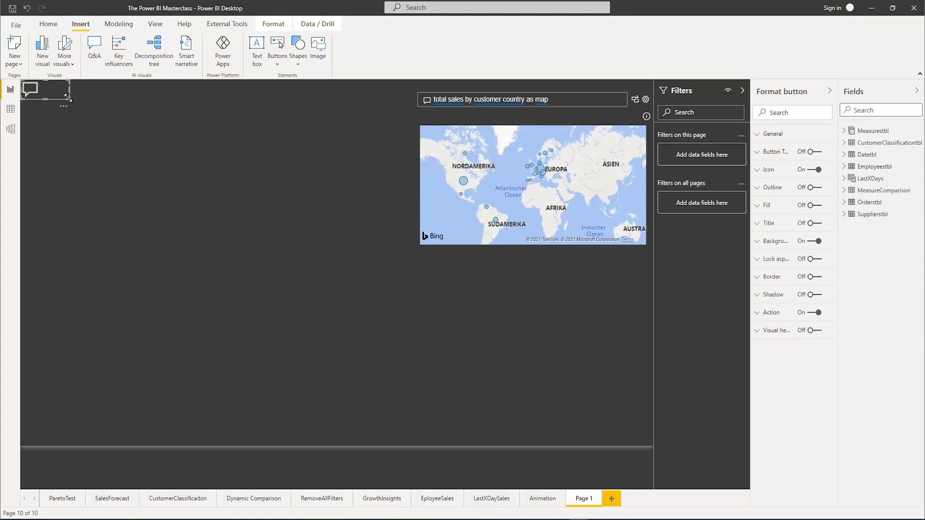
pyautogui.moveTo(69, 99); pyautogui.dragTo(247, 191)
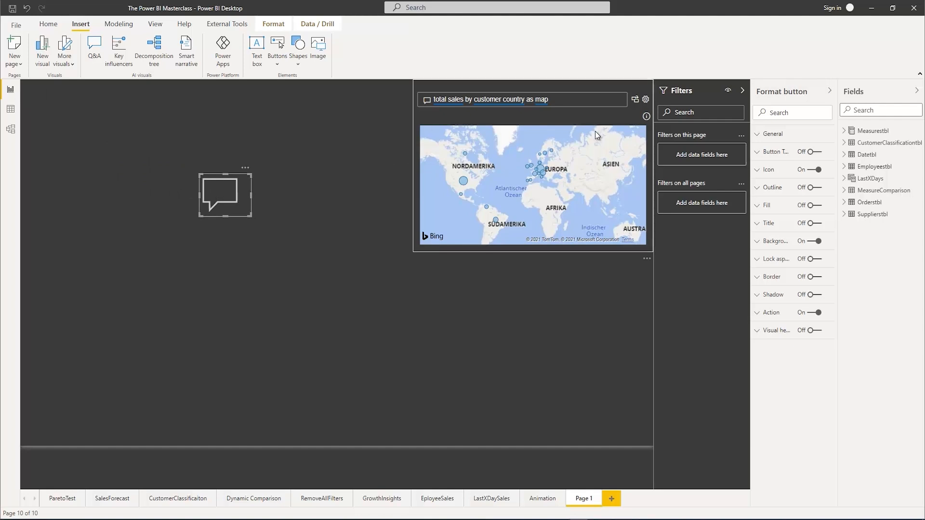
# Enable the button's text with the label "Q&A", centred horizontally at a text size of 14 pt
pyautogui.click(758, 315)
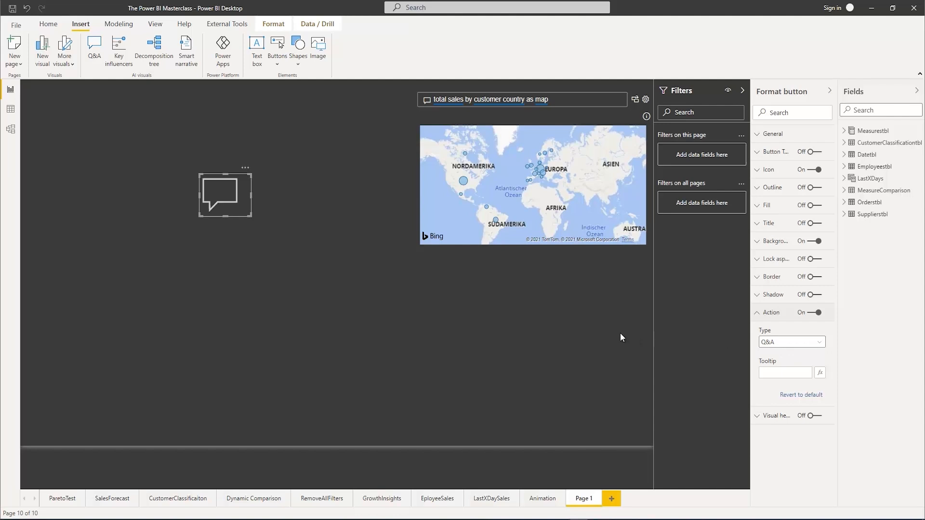
pyautogui.click(760, 153)
pyautogui.click(813, 152)
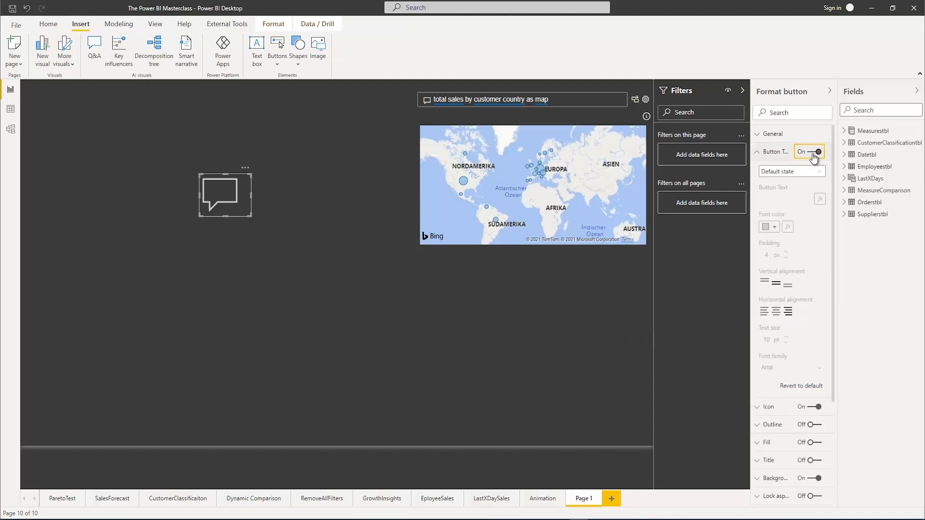
pyautogui.click(771, 199)
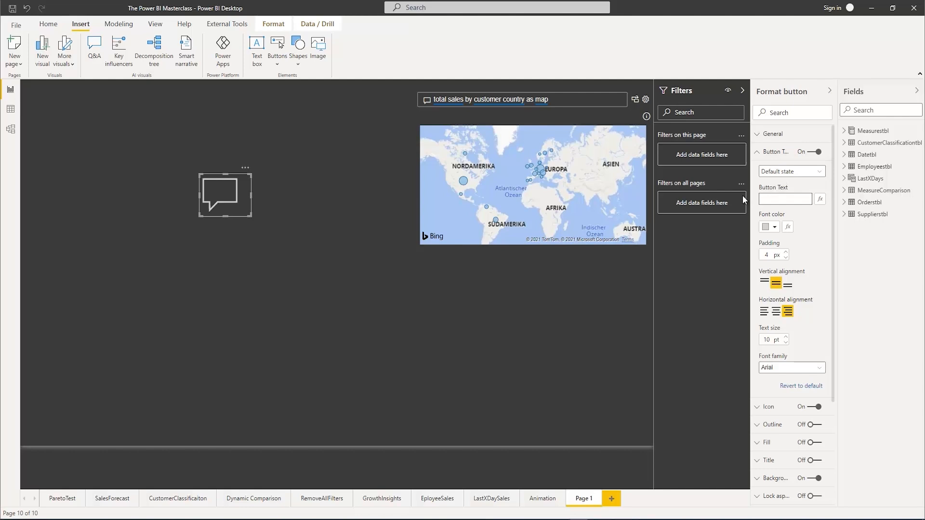
pyautogui.write('Q&A')
pyautogui.click(775, 311)
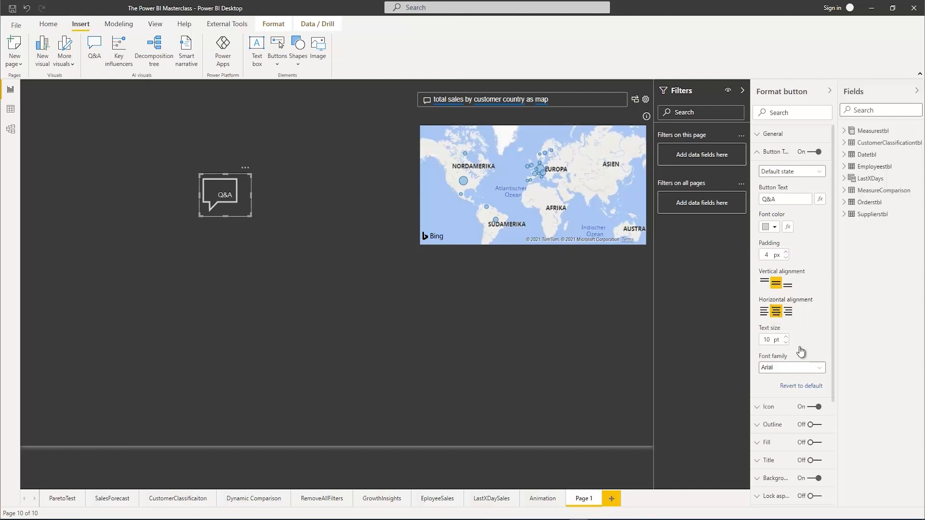
pyautogui.click(785, 337)
pyautogui.click(785, 337)
pyautogui.click(786, 337)
pyautogui.click(786, 337)
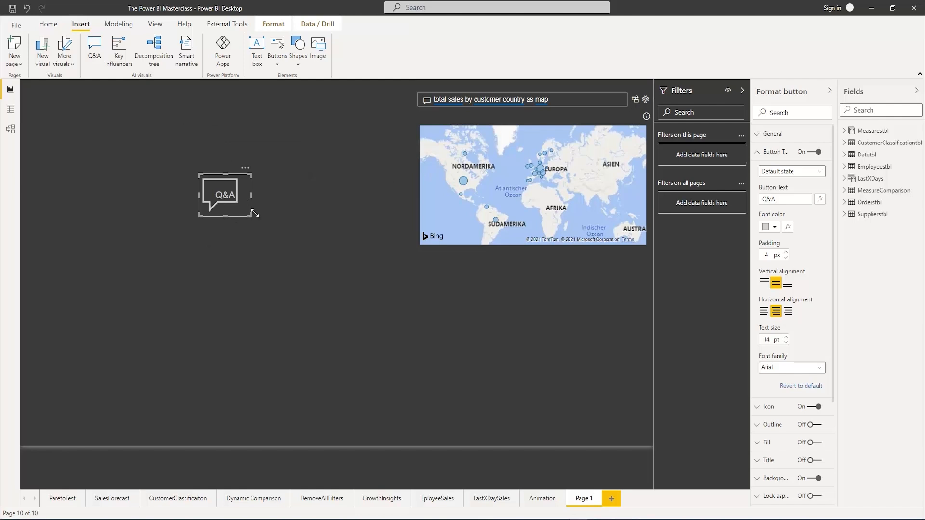
# Set the button text's On hover state to a size of 12 pt and a yellow-orange theme font color
pyautogui.click(787, 176)
pyautogui.click(782, 194)
pyautogui.click(786, 342)
pyautogui.click(776, 229)
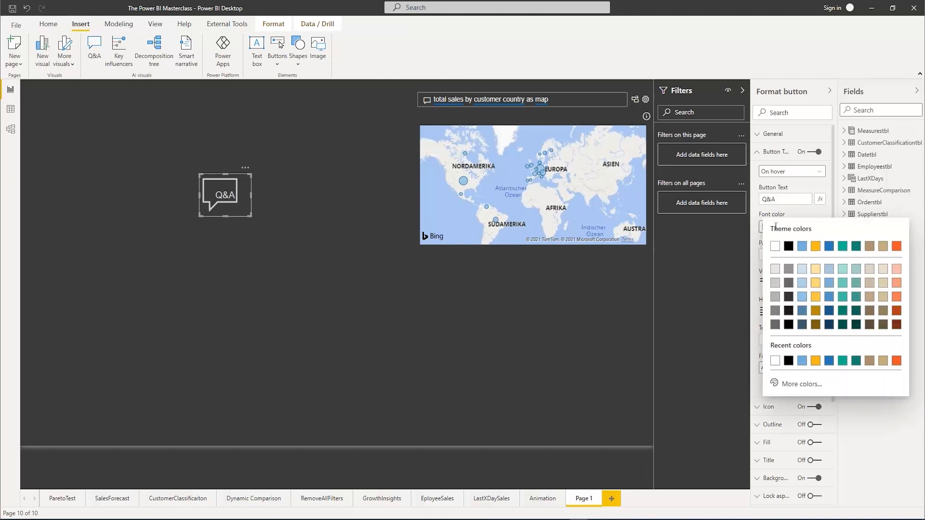
pyautogui.click(816, 247)
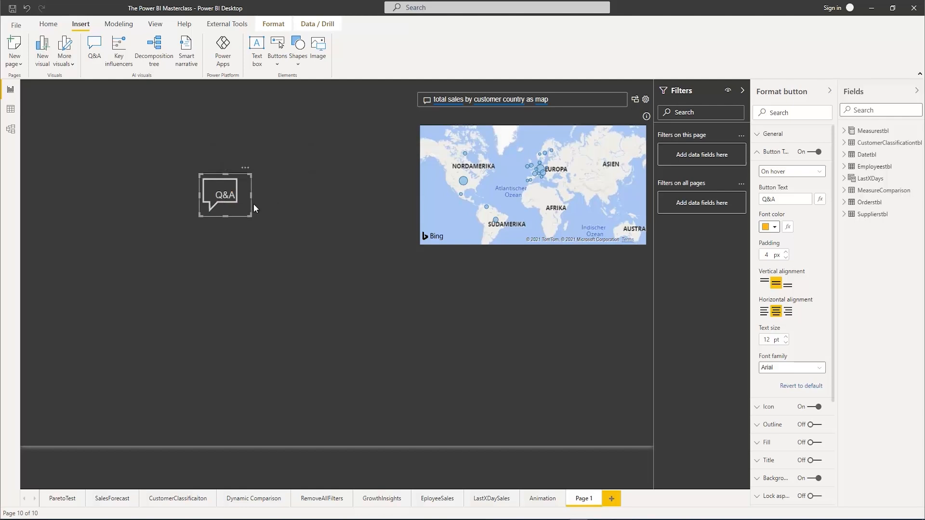
pyautogui.click(803, 173)
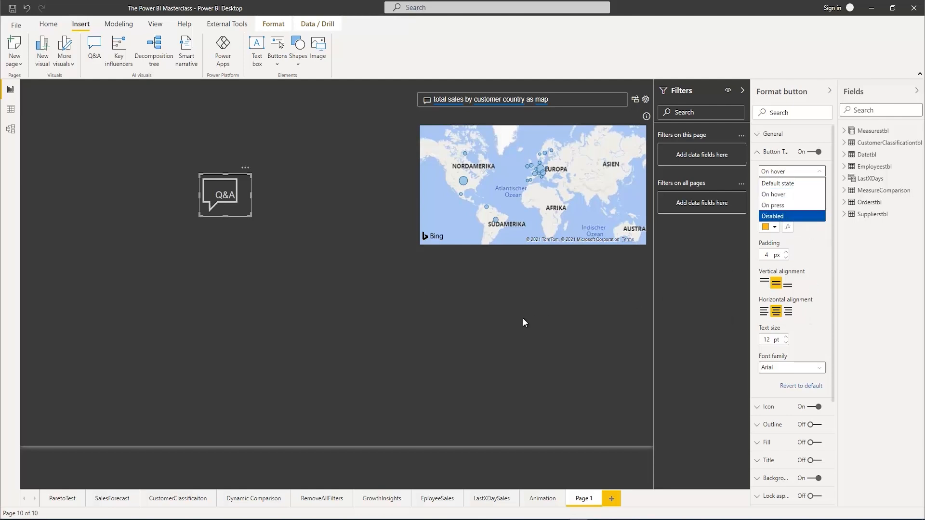
pyautogui.click(515, 308)
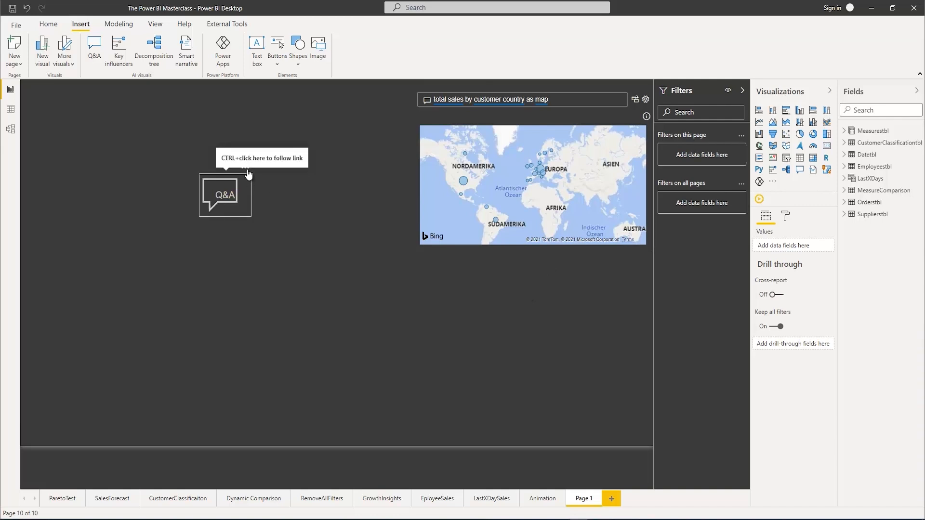
# Move the Q&A button toward the page's upper-left corner and test it with "top customer countries by total profit as map"
pyautogui.moveTo(247, 174); pyautogui.dragTo(150, 122)
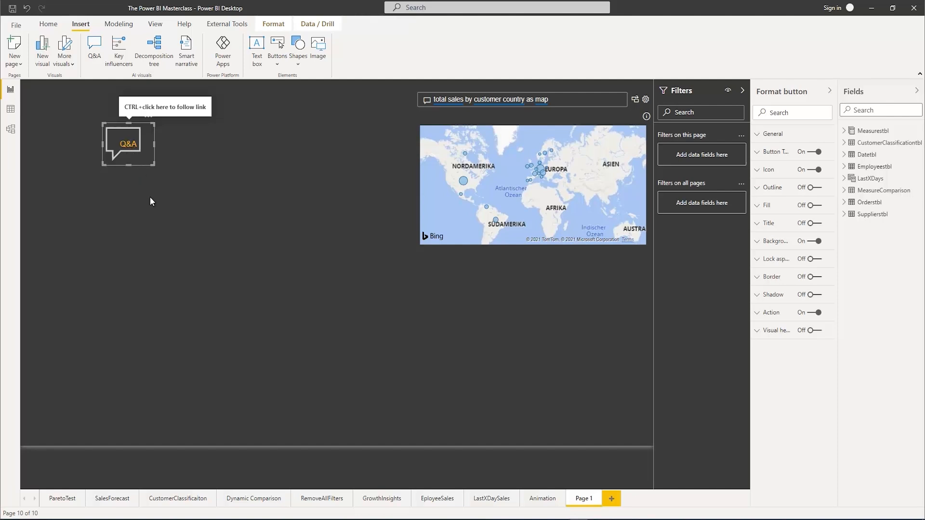
pyautogui.keyDown('ctrl'); pyautogui.click(134, 150); pyautogui.keyUp('ctrl')
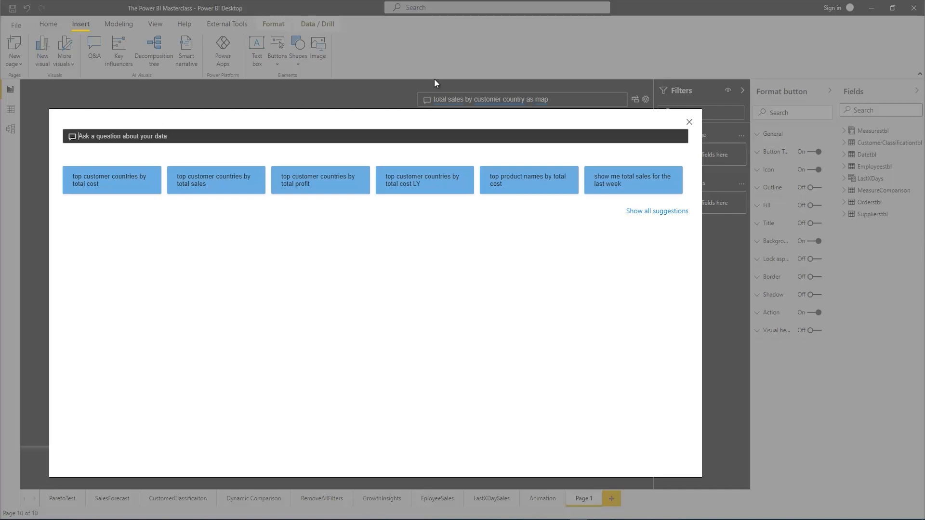
pyautogui.click(331, 187)
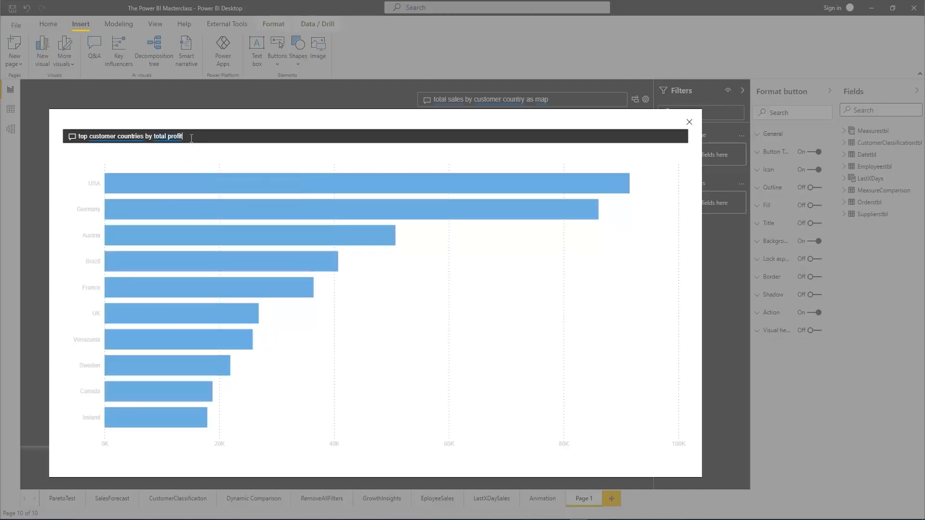
pyautogui.write('as')
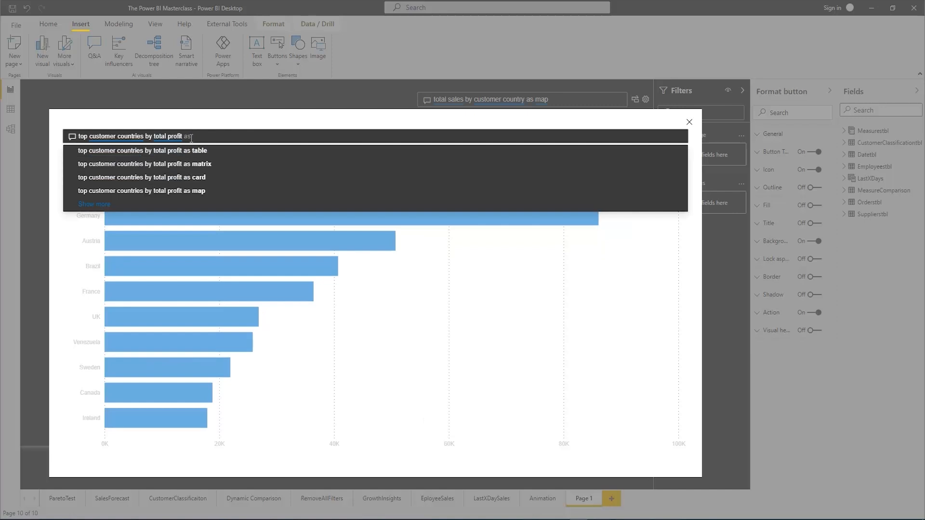
pyautogui.click(205, 193)
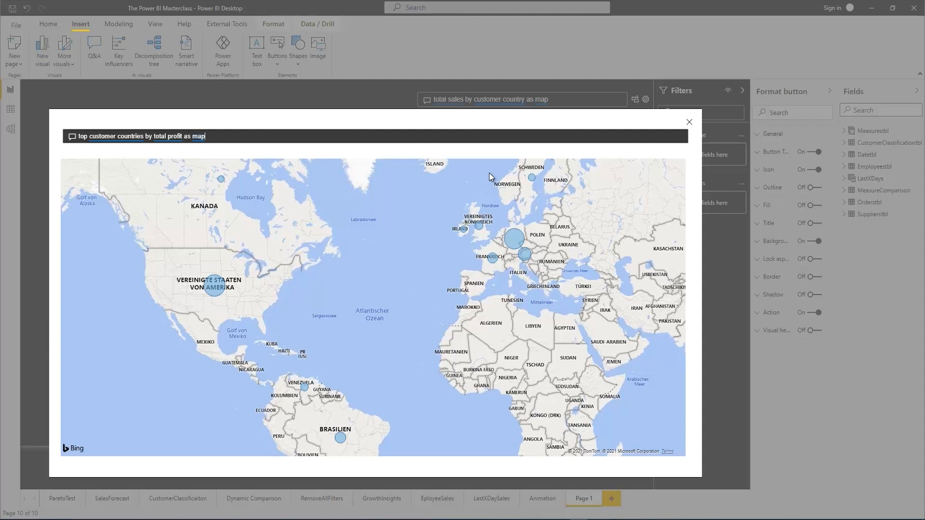
pyautogui.click(689, 123)
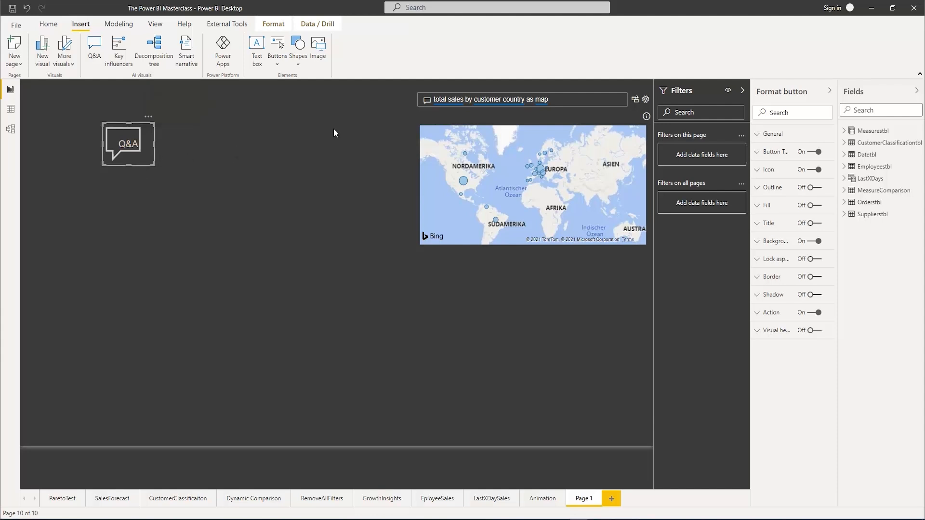
# Open the Q&A setup of the map visual and look through the field synonyms of the Datetbl table
pyautogui.click(646, 100)
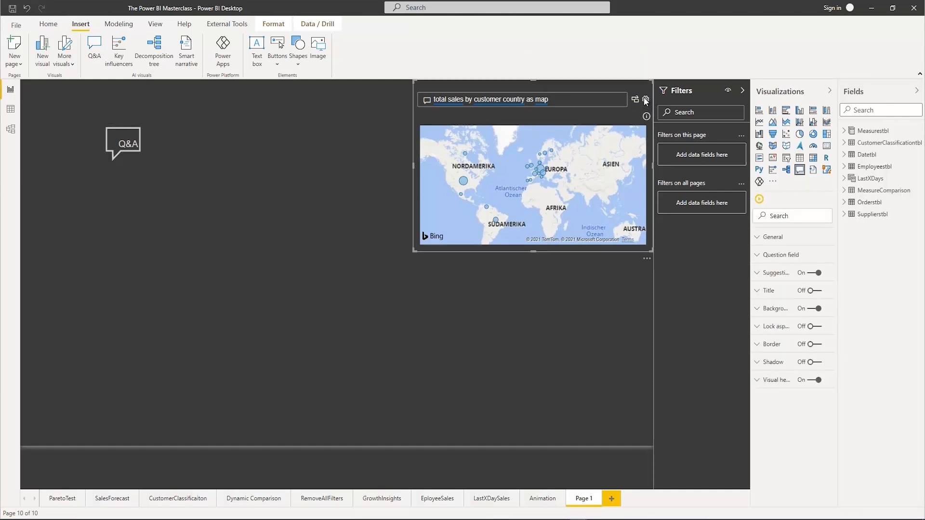
pyautogui.click(644, 99)
pyautogui.moveTo(519, 97); pyautogui.dragTo(459, 114)
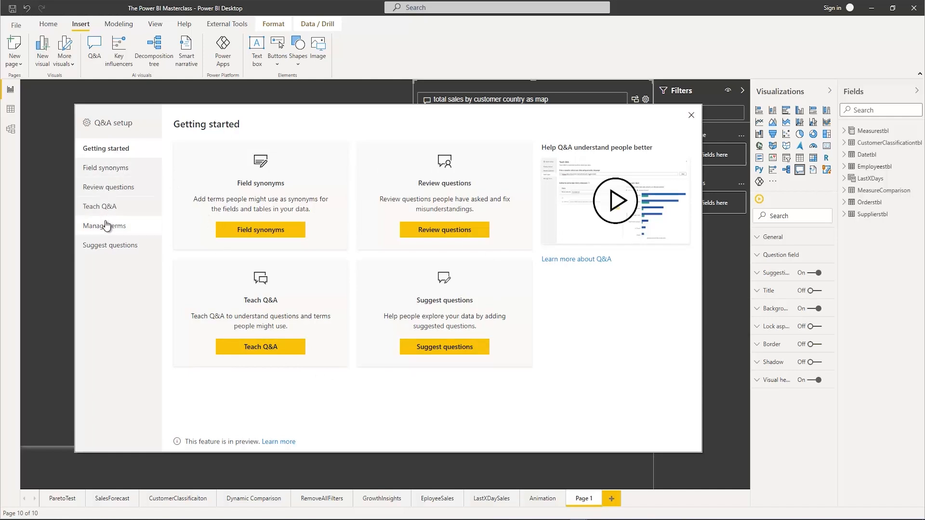
pyautogui.click(116, 173)
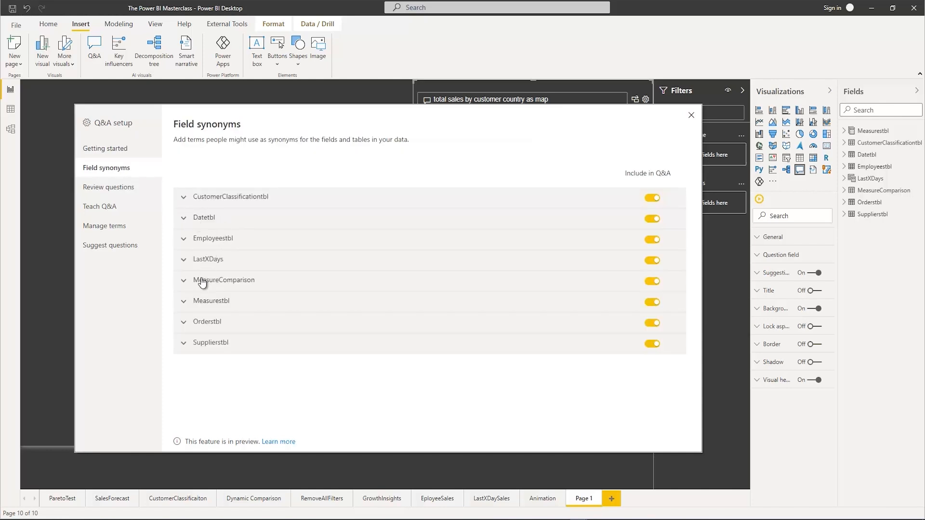
pyautogui.click(183, 218)
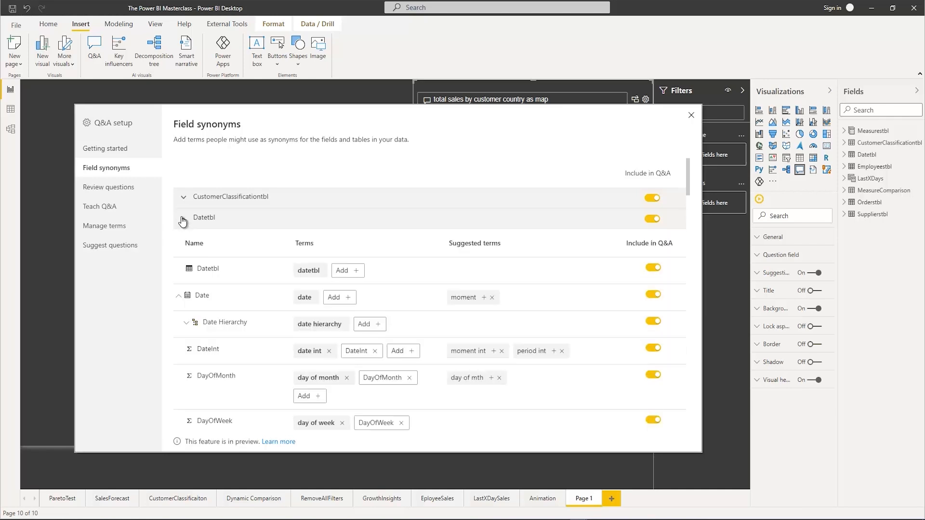
pyautogui.scroll(-1, 251, 281)
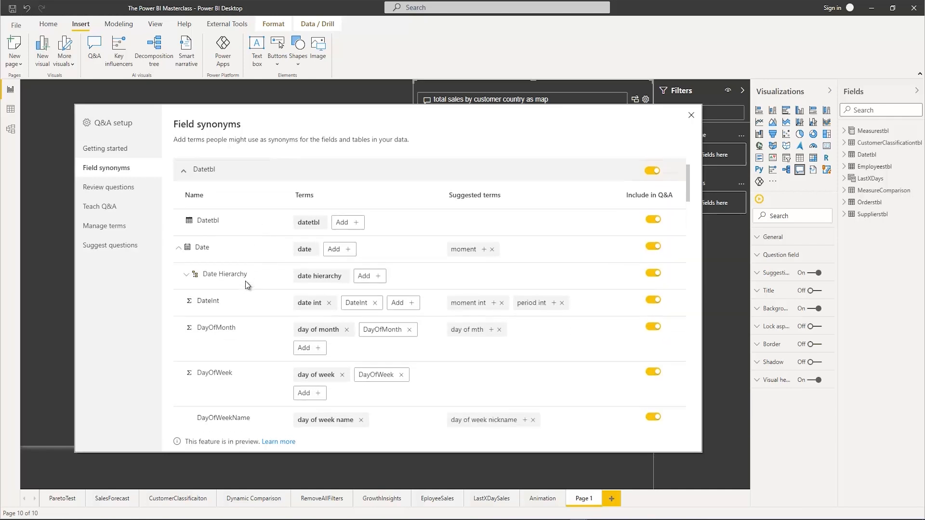
pyautogui.scroll(-4, 245, 281)
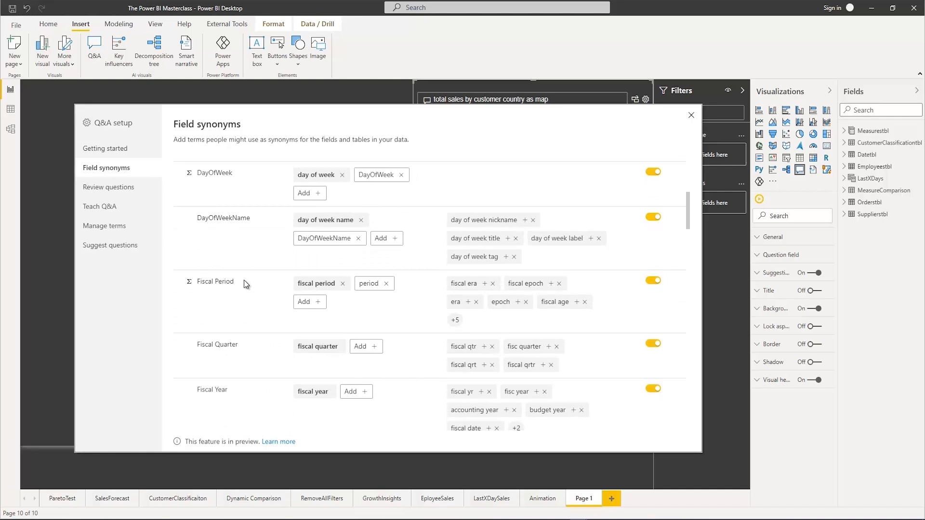
pyautogui.scroll(4, 255, 279)
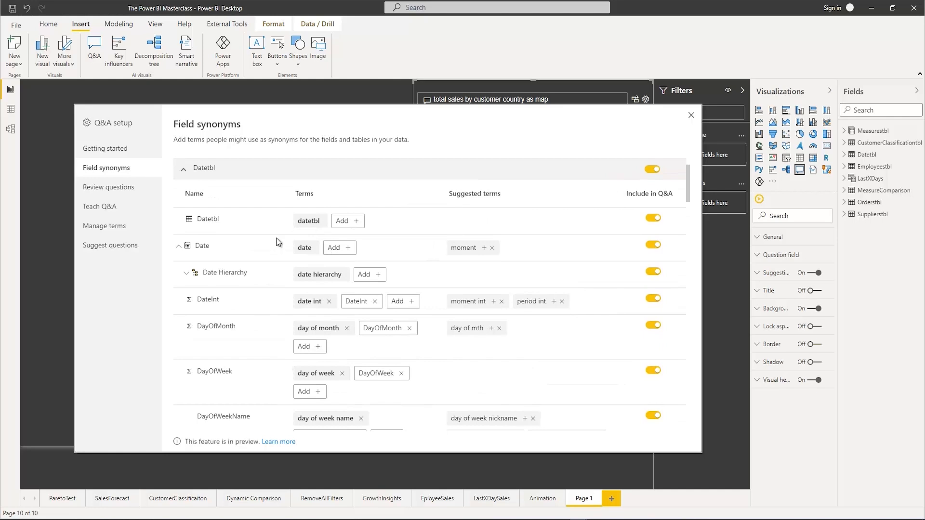
pyautogui.scroll(1, 276, 238)
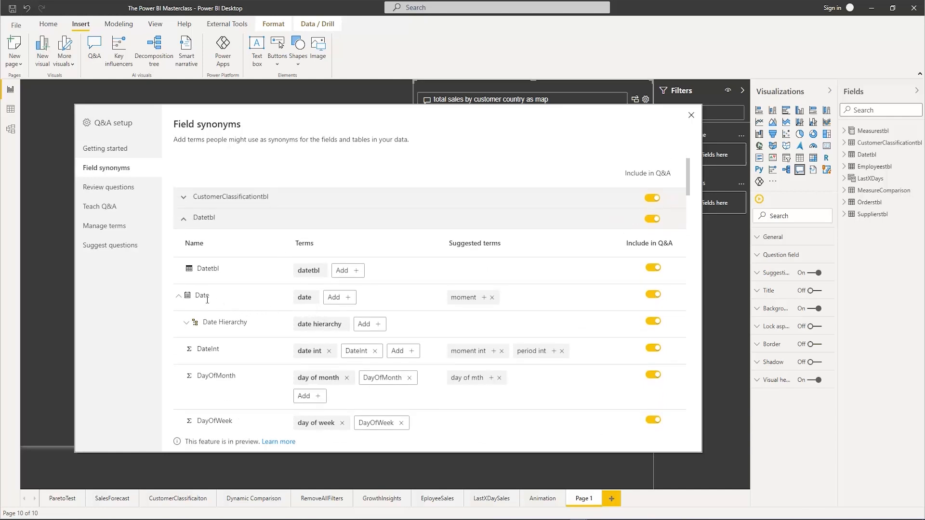
# Add "calendar" as a synonym for the Date field and close the Q&A setup
pyautogui.click(348, 298)
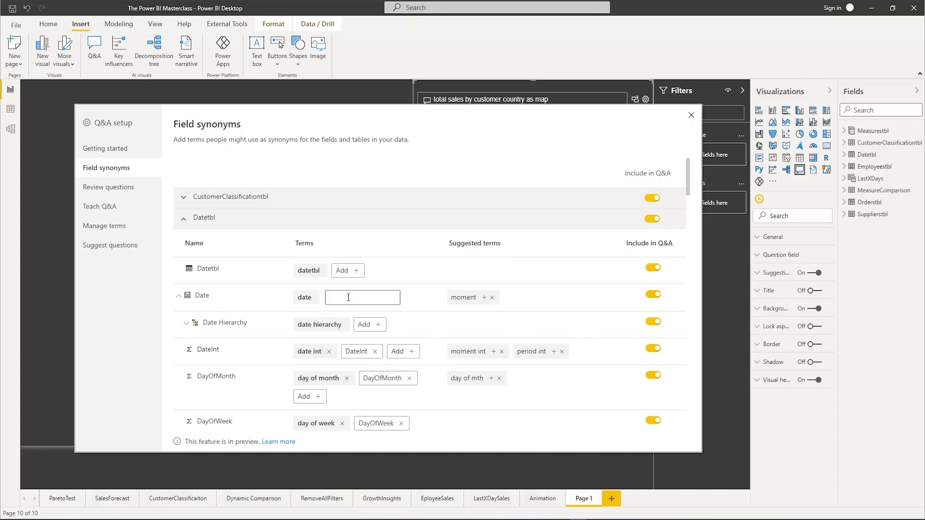
pyautogui.write('calendar')
pyautogui.press('Return')
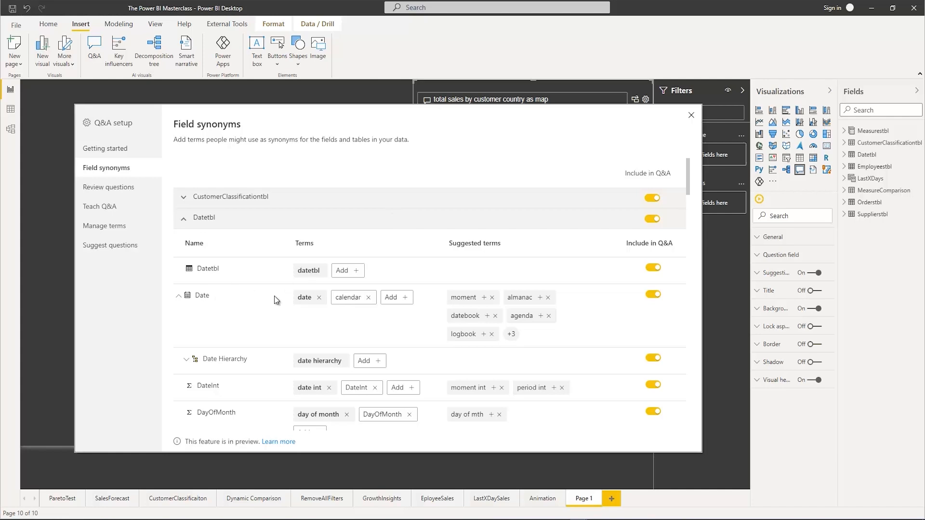
pyautogui.click(692, 118)
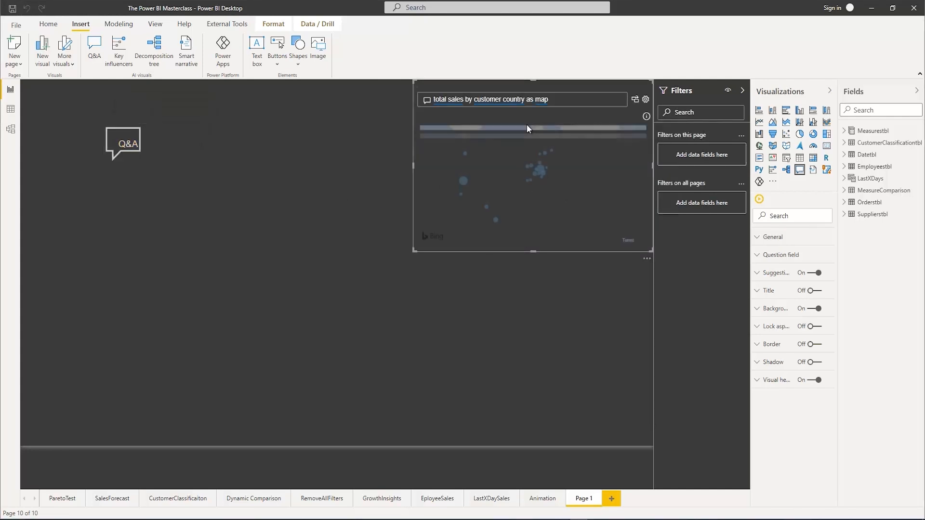
# Test the new synonym by changing the Q&A visual's question to "total sales by calendar"
pyautogui.tripleClick(426, 98)
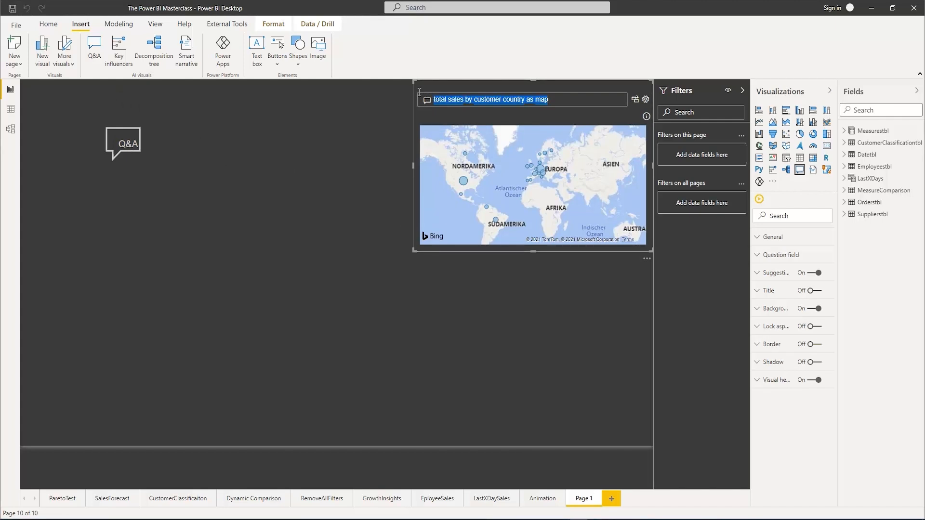
pyautogui.write('cale')
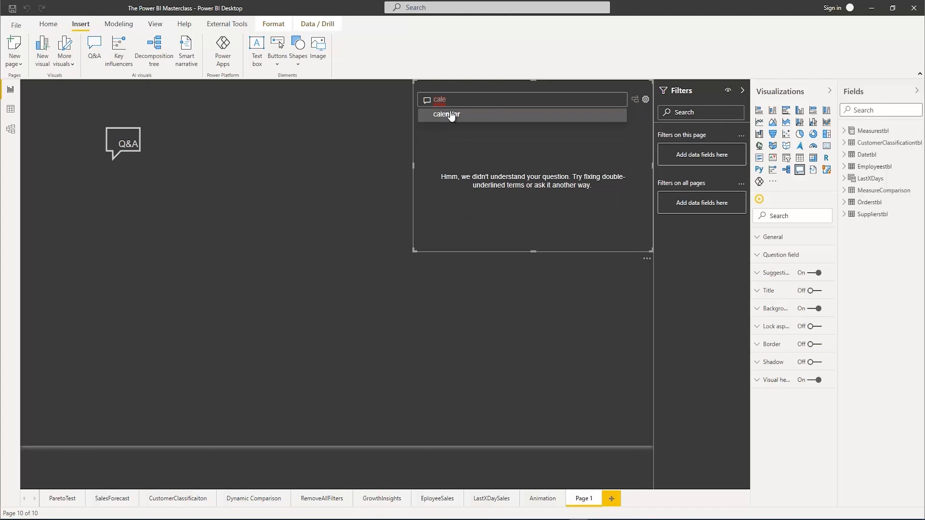
pyautogui.tripleClick(429, 95)
pyautogui.write('t')
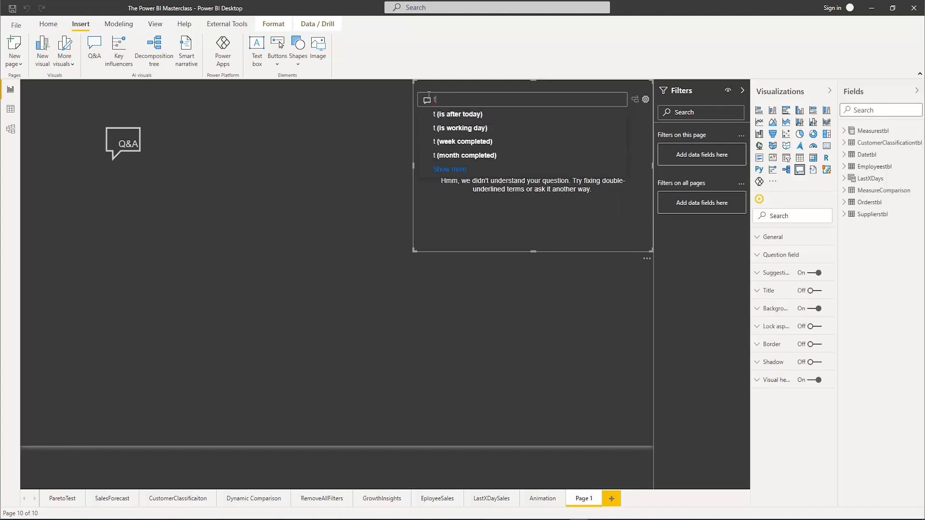
pyautogui.write('otal sales by calendar')
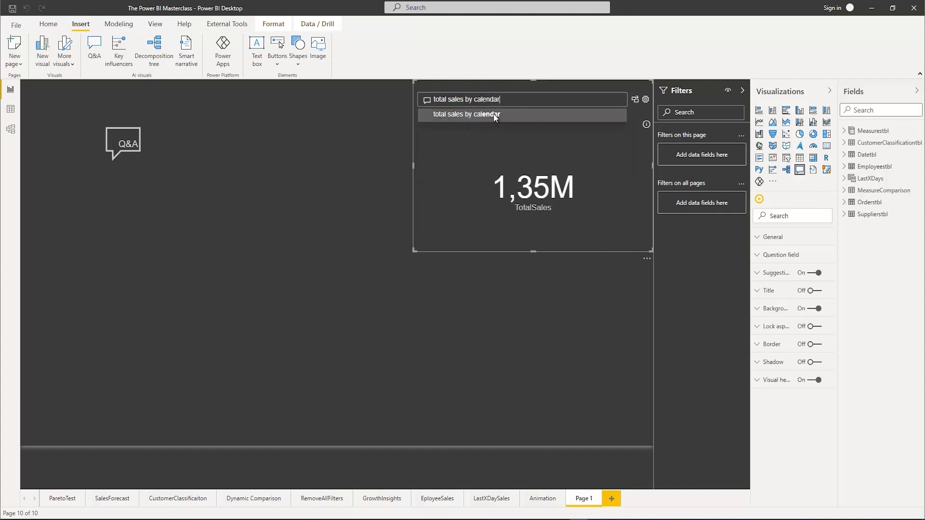
pyautogui.click(493, 115)
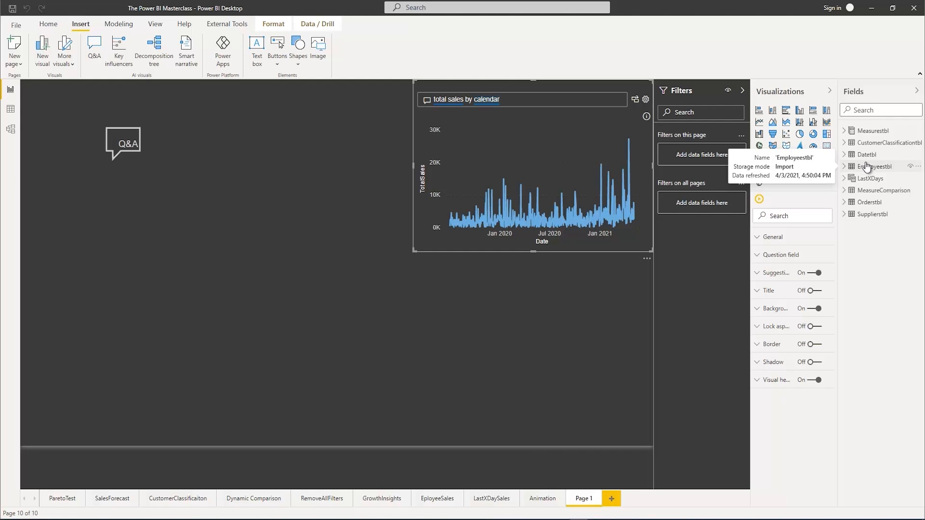
# Look through the Review questions, Teach Q&A, Manage terms and Suggest questions sections of the Q&A setup and close it
pyautogui.click(646, 100)
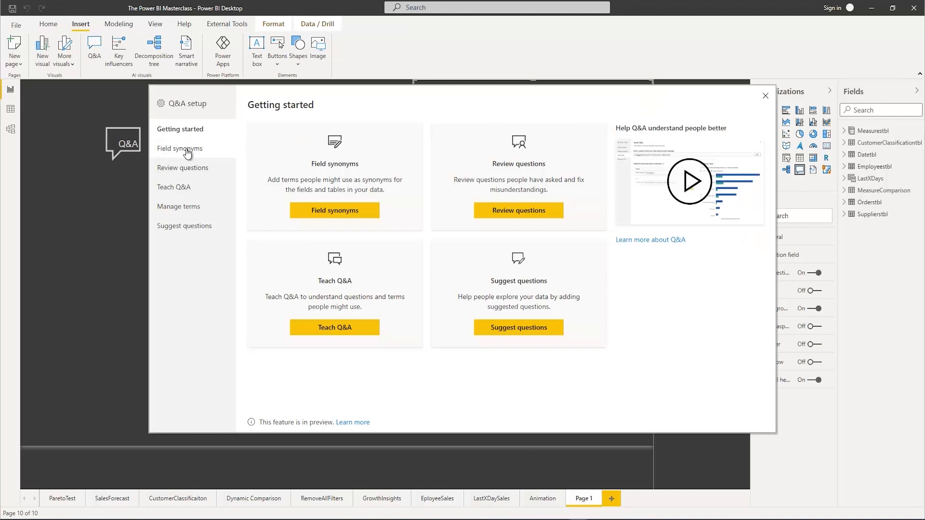
pyautogui.click(172, 170)
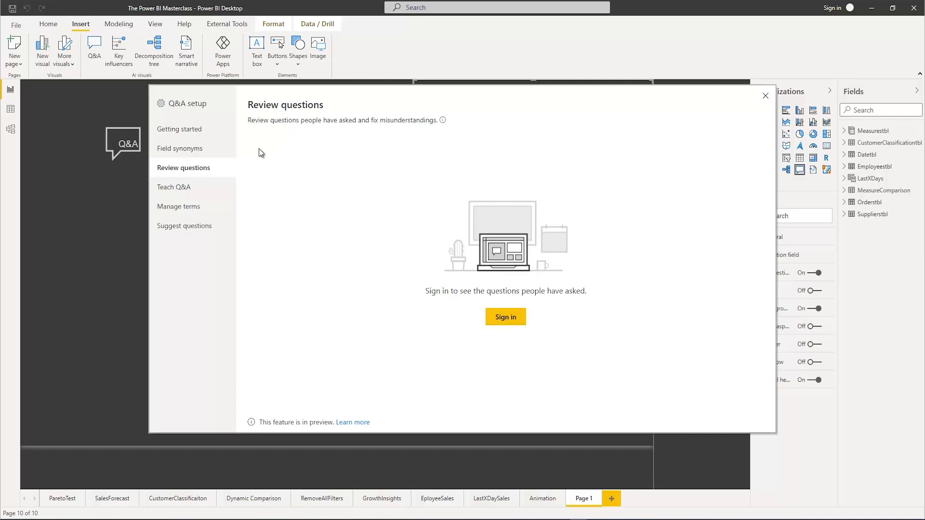
pyautogui.click(191, 190)
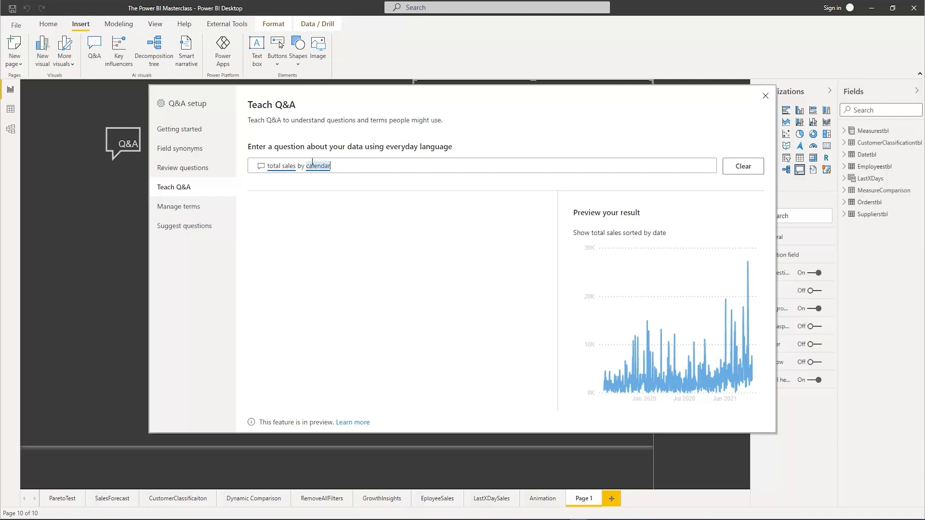
pyautogui.click(190, 209)
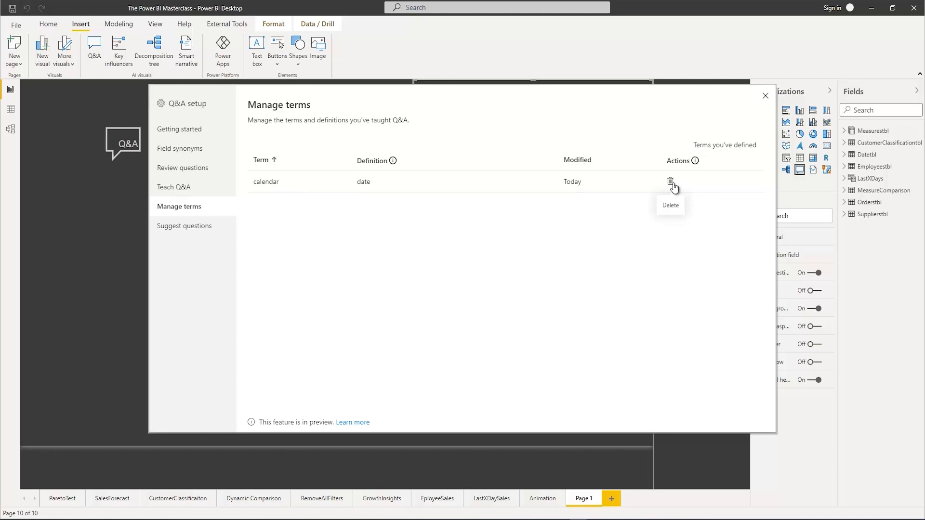
pyautogui.click(185, 231)
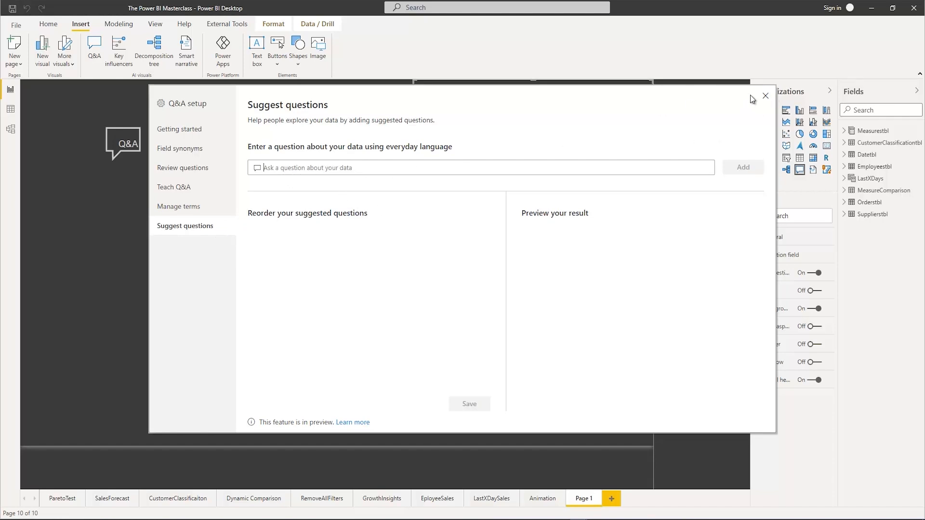
pyautogui.click(765, 95)
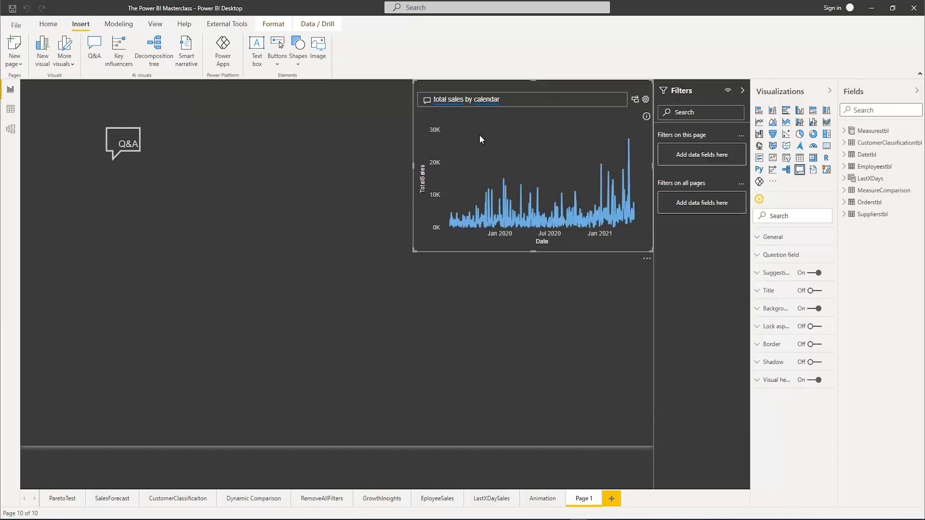
# Insert a second Q&A visual on an empty area of the page and open the Suggest questions section of its setup
pyautogui.doubleClick(307, 285)
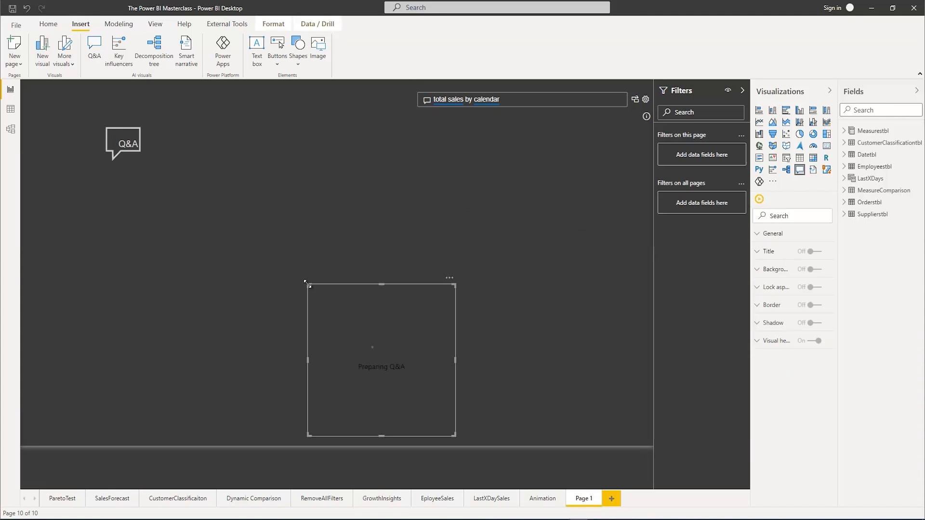
pyautogui.scroll(-1, 397, 368)
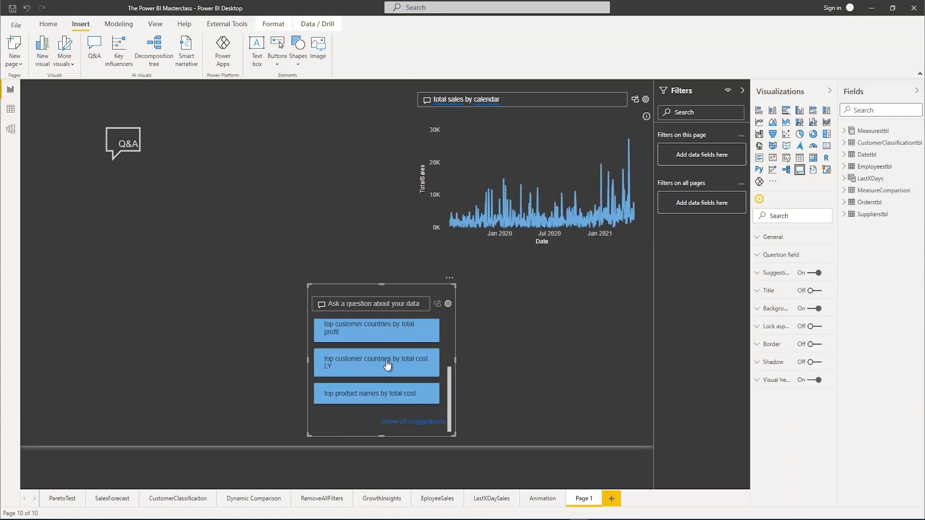
pyautogui.scroll(1, 402, 369)
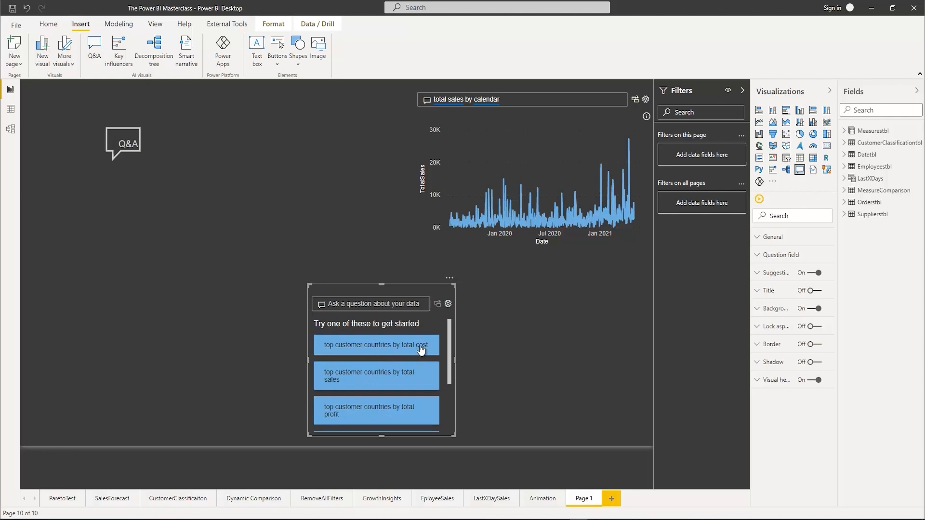
pyautogui.click(448, 303)
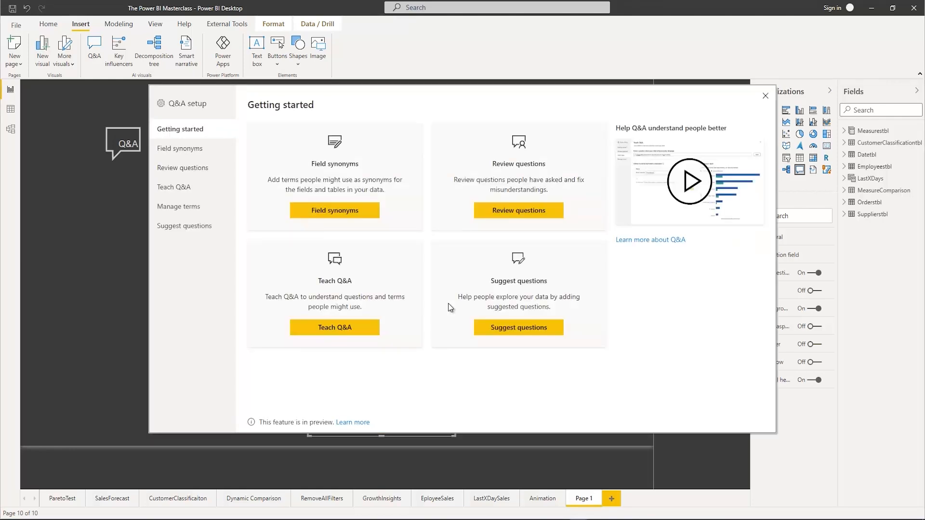
pyautogui.click(195, 233)
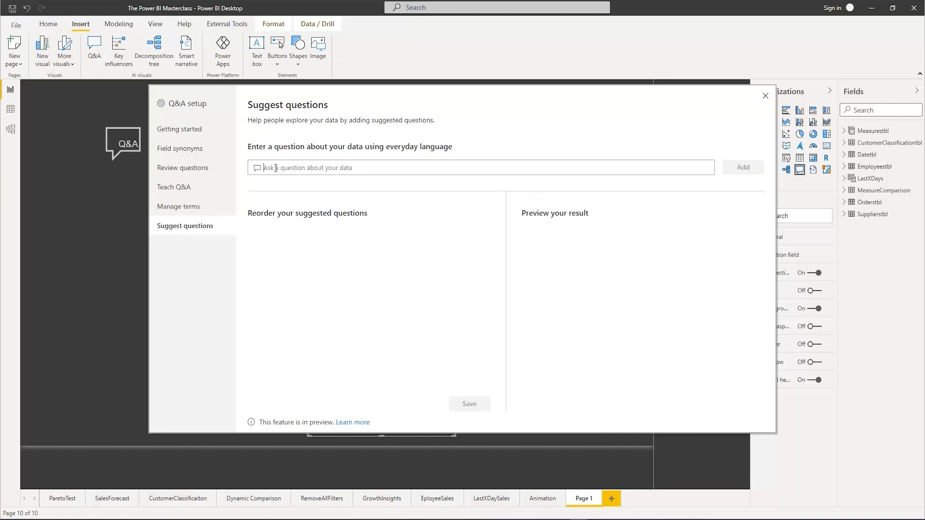
# Enter "total cost by classify customers" as the question to suggest
pyautogui.write('toa')
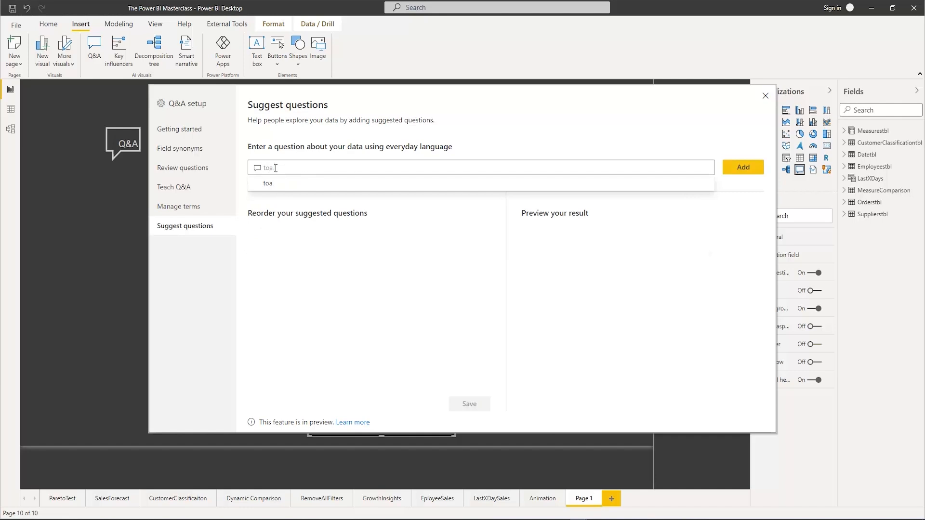
pyautogui.press('BackSpace')
pyautogui.write('to')
pyautogui.press('BackSpace')
pyautogui.write('al cost by')
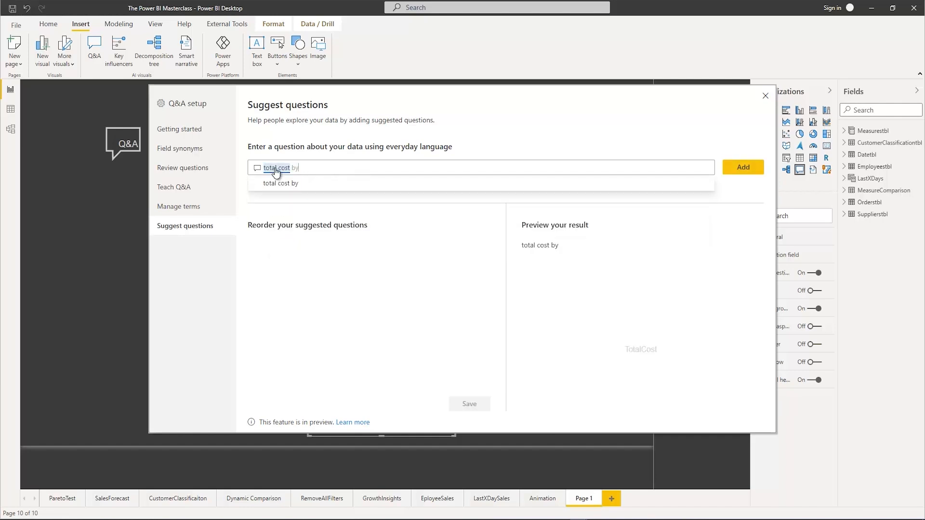
pyautogui.write(' cu')
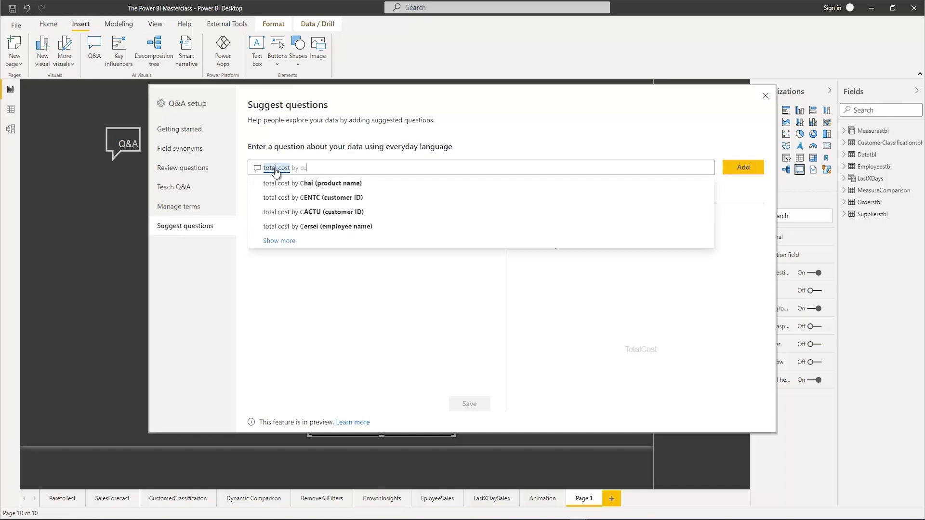
pyautogui.write('stomer')
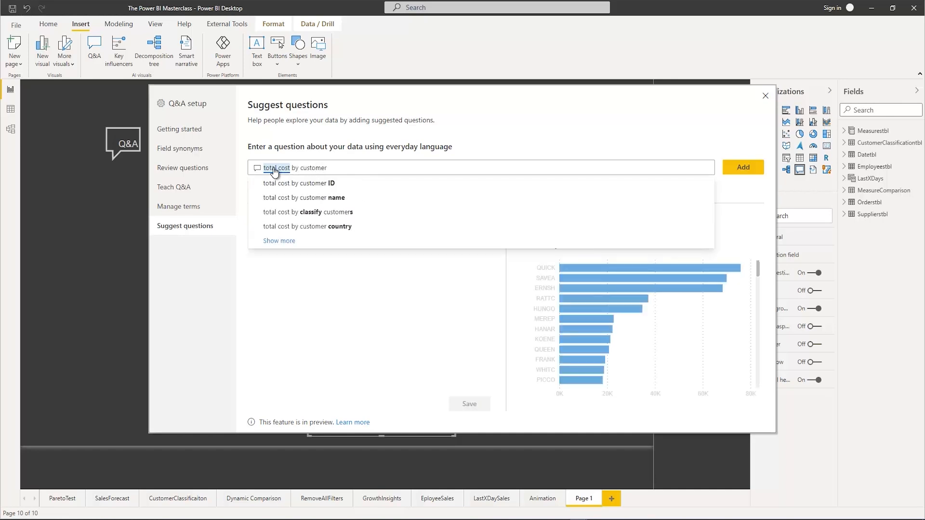
pyautogui.click(319, 214)
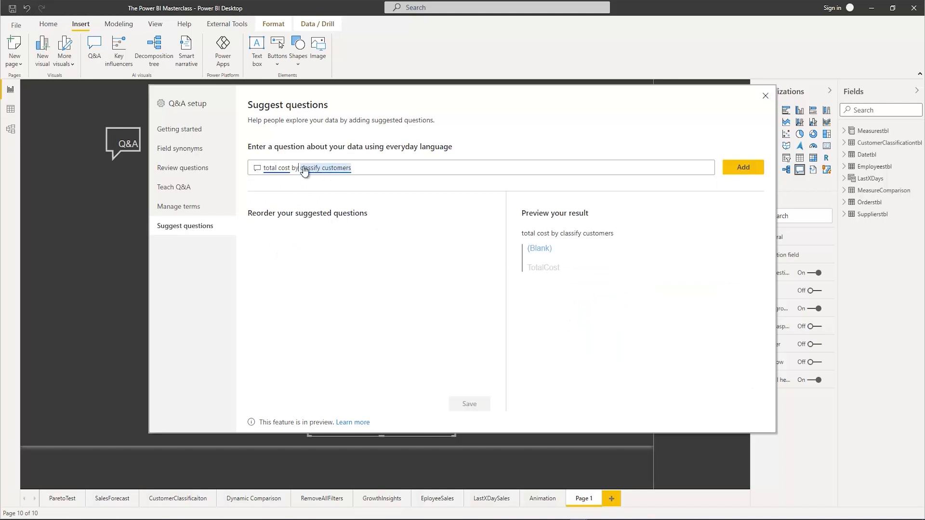
# Replace "classify customers" in the suggested question with "customer country"
pyautogui.moveTo(299, 167); pyautogui.dragTo(351, 167)
pyautogui.press('BackSpace')
pyautogui.write('customer')
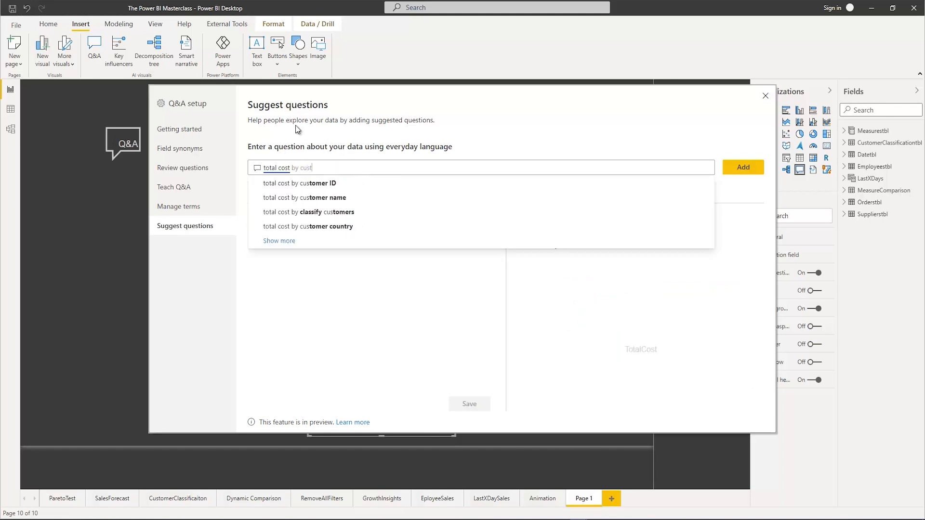
pyautogui.press('Down')
pyautogui.press('Down')
pyautogui.press('Down')
pyautogui.press('Down')
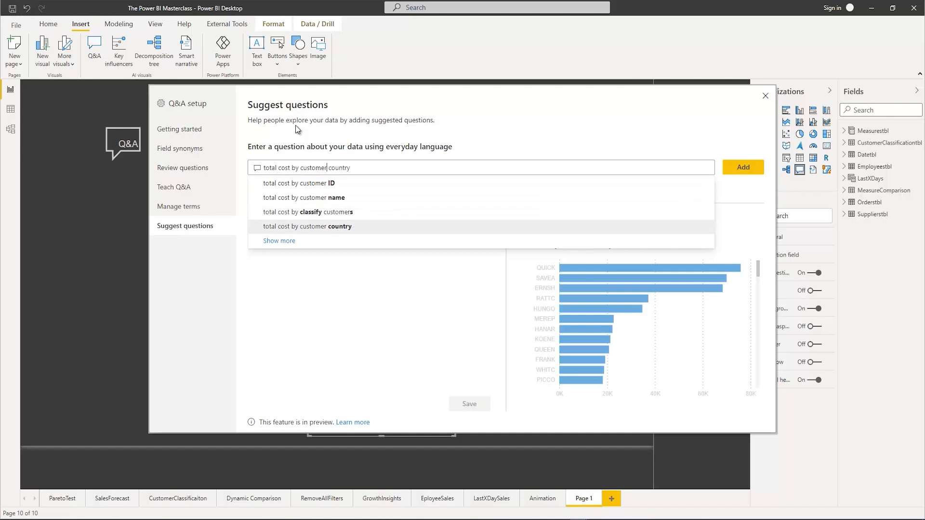
pyautogui.press('Return')
# Complete the question as "total cost by customer country as map", add it to the suggested questions and close the setup
pyautogui.write('as bar')
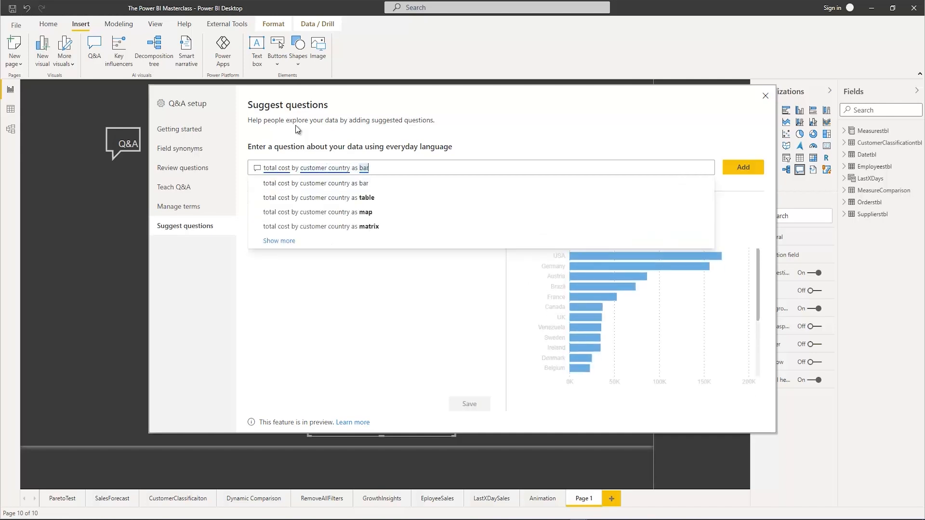
pyautogui.press('BackSpace')
pyautogui.press('BackSpace')
pyautogui.press('BackSpace')
pyautogui.write('tab')
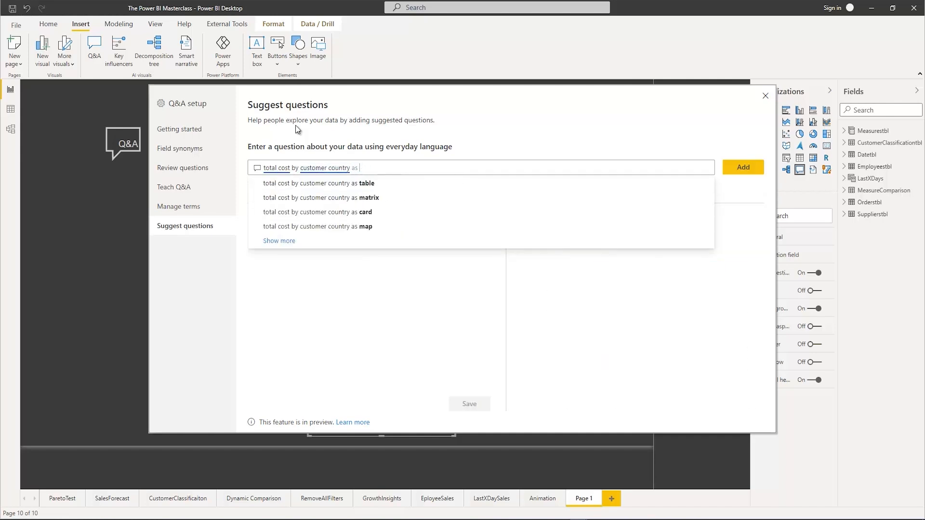
pyautogui.press('BackSpace')
pyautogui.press('BackSpace')
pyautogui.press('BackSpace')
pyautogui.write('map')
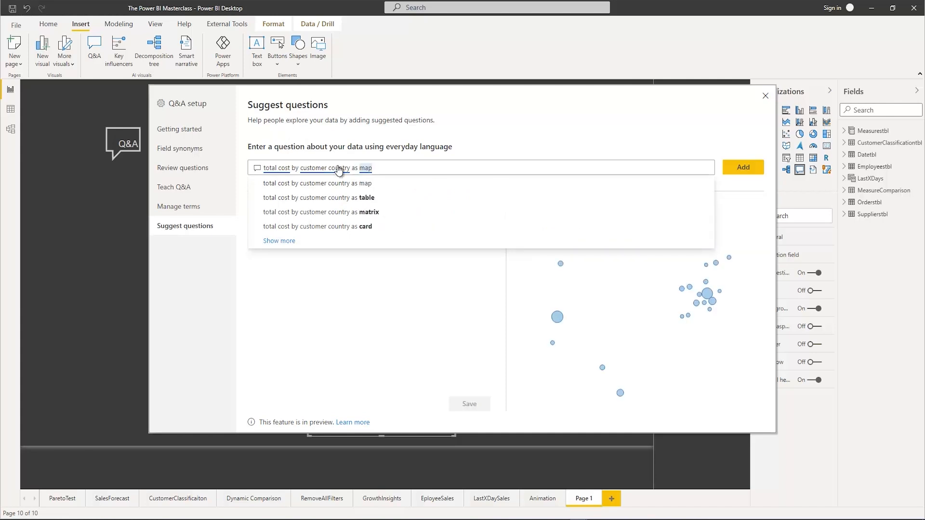
pyautogui.click(361, 183)
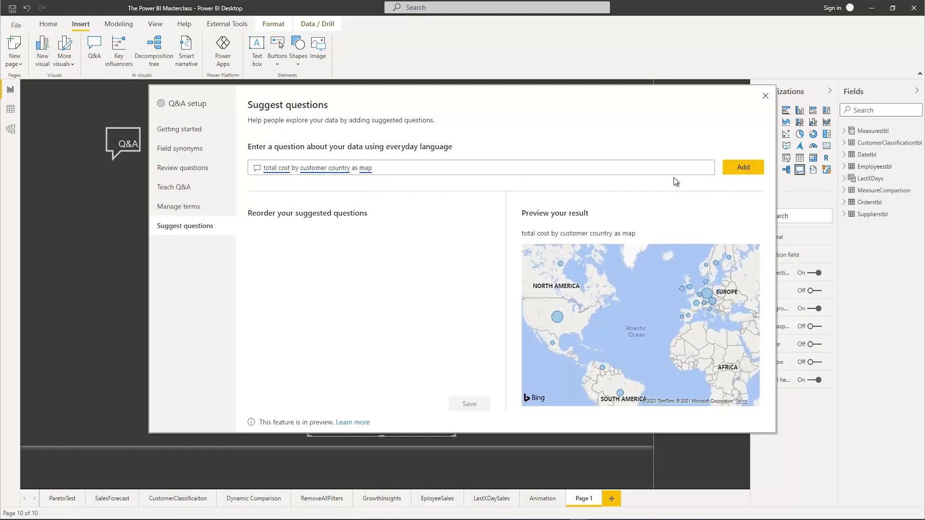
pyautogui.click(746, 169)
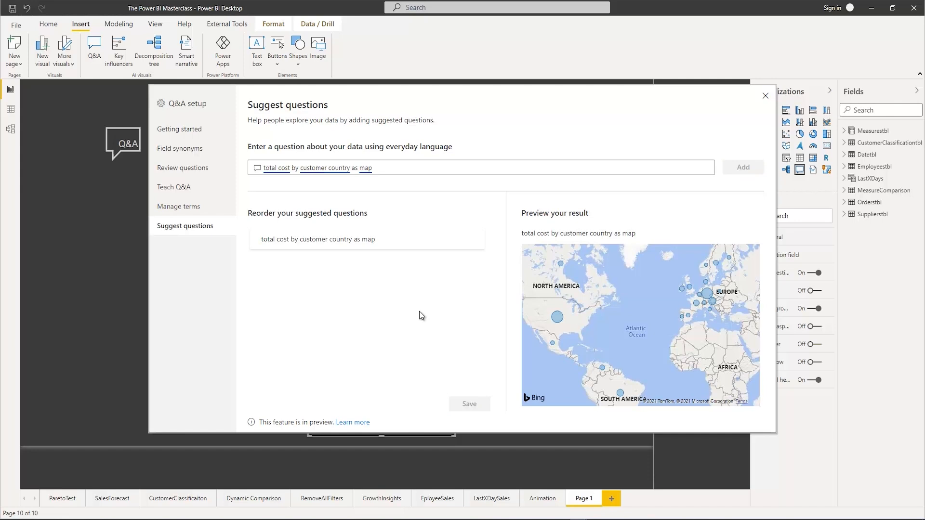
pyautogui.click(765, 98)
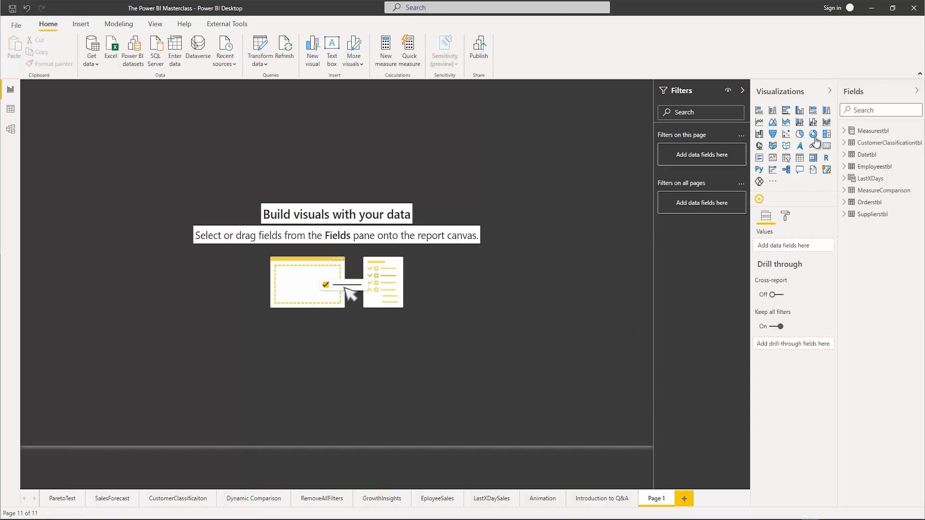
# Populate the donut chart with Category and Amount from Orderstbl, enlarge it and move it down from the page's upper-left corner
pyautogui.click(844, 203)
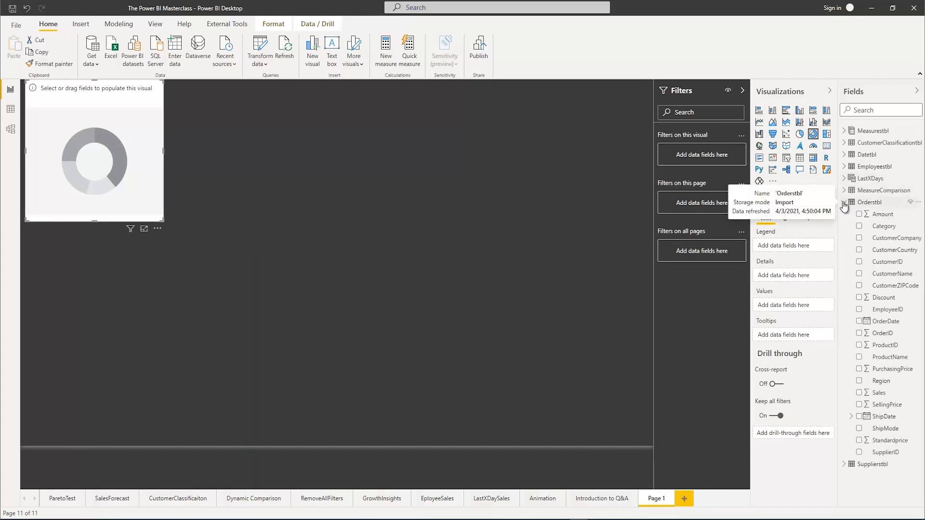
pyautogui.click(859, 227)
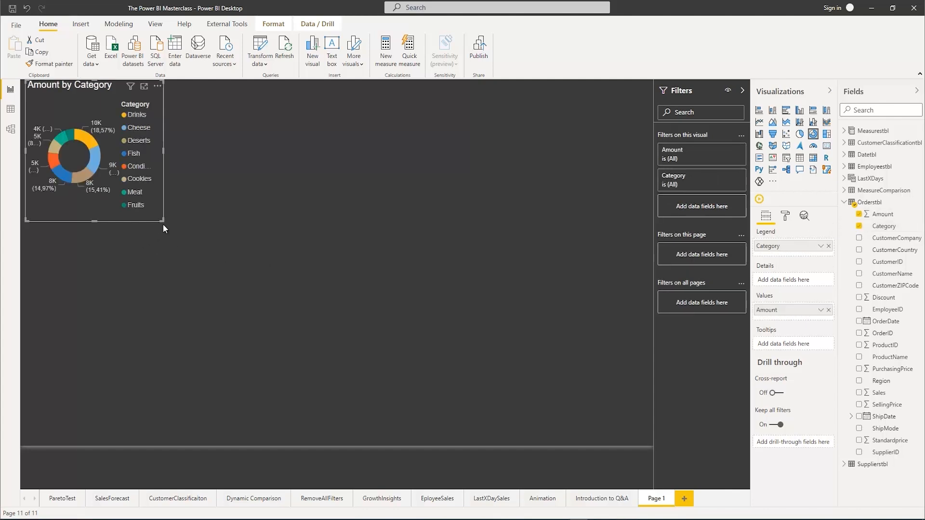
pyautogui.moveTo(164, 226); pyautogui.dragTo(348, 351)
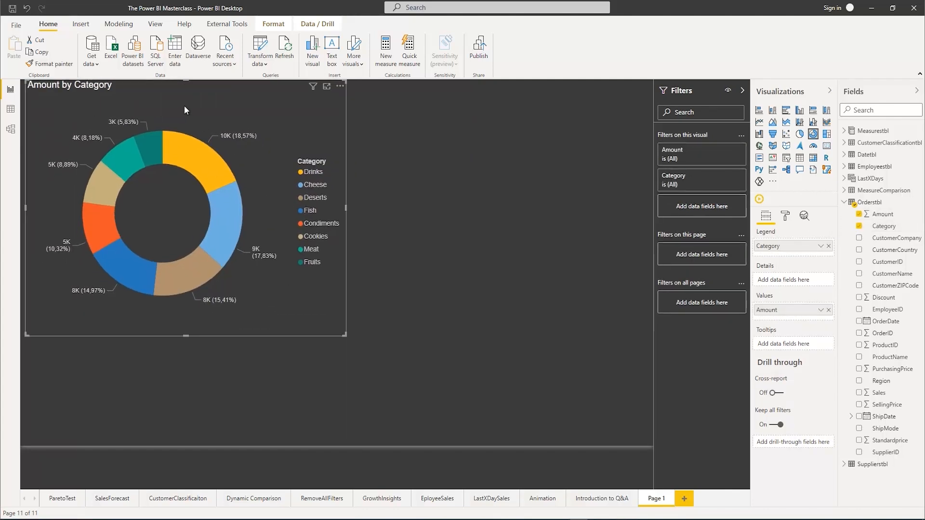
pyautogui.moveTo(198, 100); pyautogui.dragTo(216, 149)
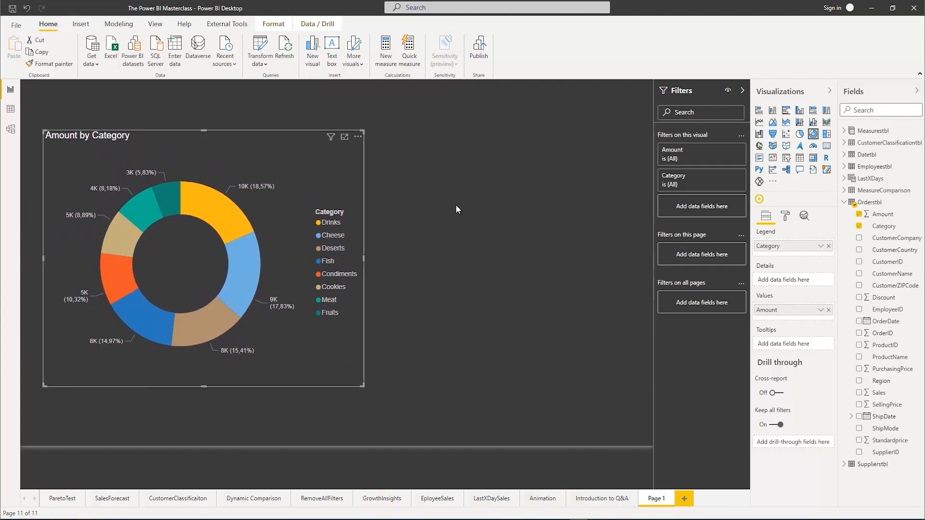
# Add a clustered bar chart beside the donut chart showing TotalSales by CustomerCountry
pyautogui.click(529, 191)
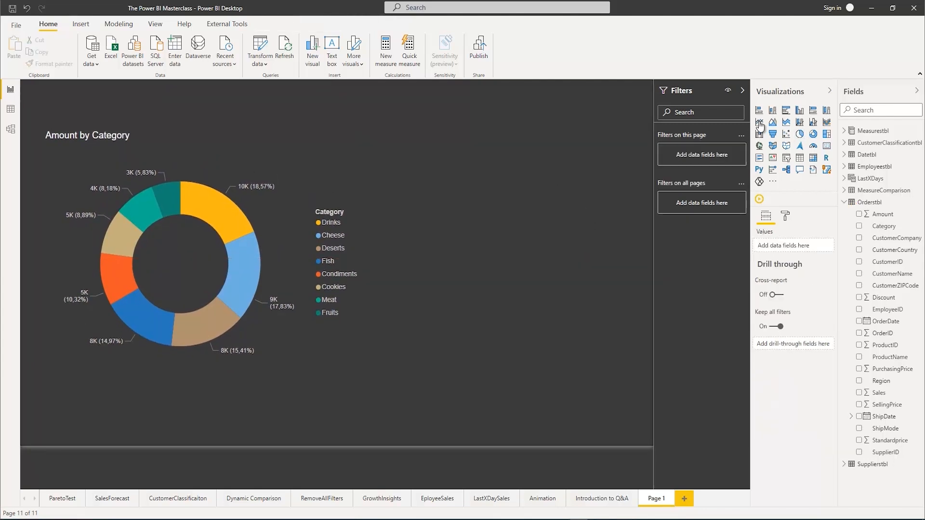
pyautogui.click(785, 110)
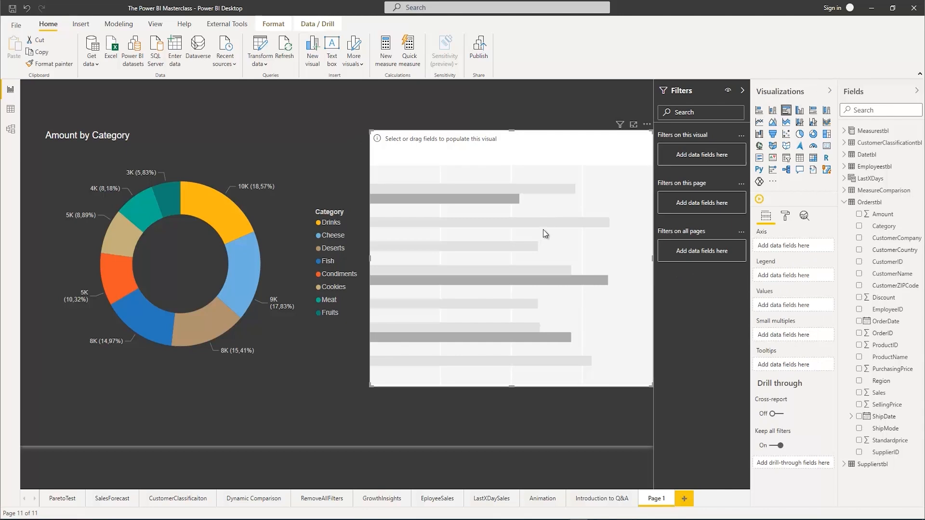
pyautogui.click(859, 250)
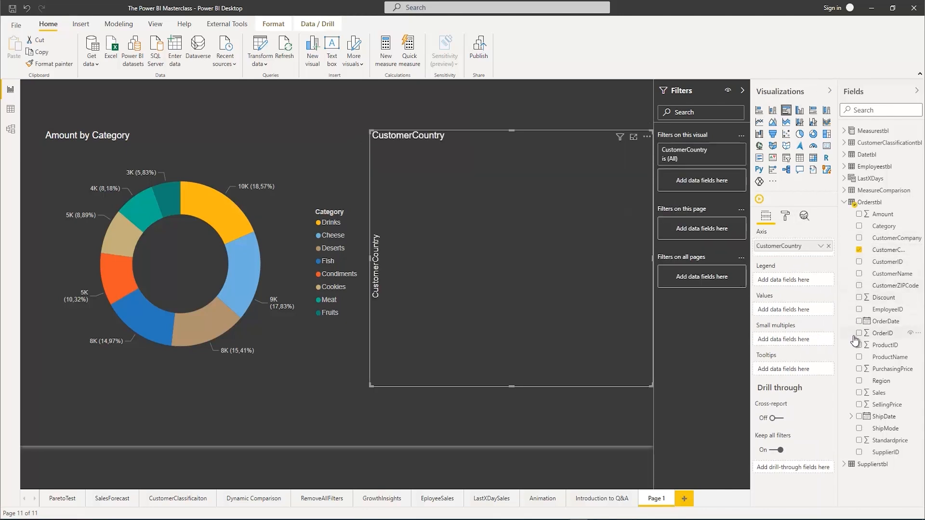
pyautogui.click(843, 130)
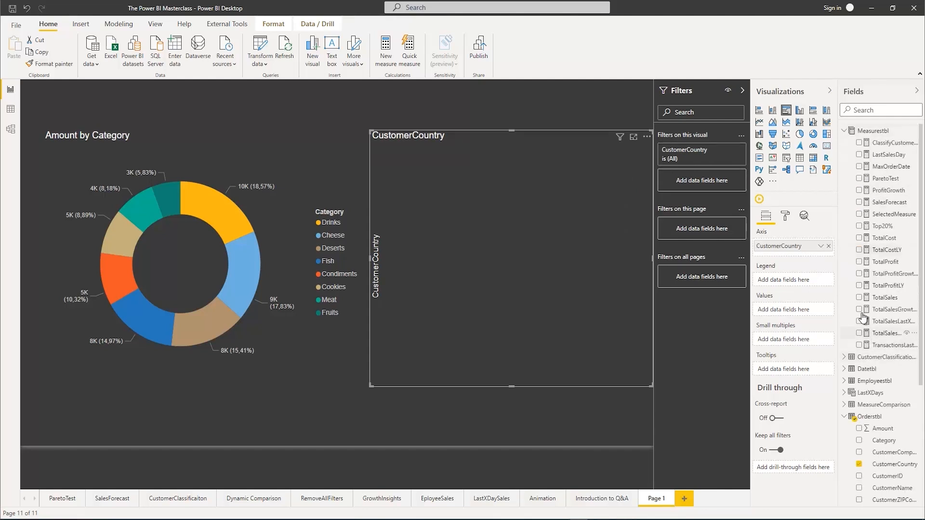
pyautogui.click(859, 297)
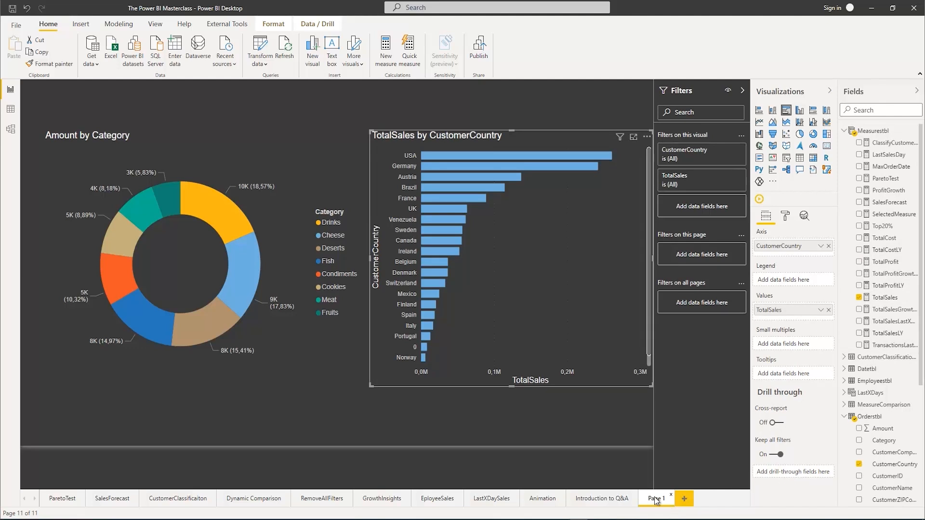
# Create a new report page with a clustered column chart of TotalProfit by ShipMode
pyautogui.click(684, 500)
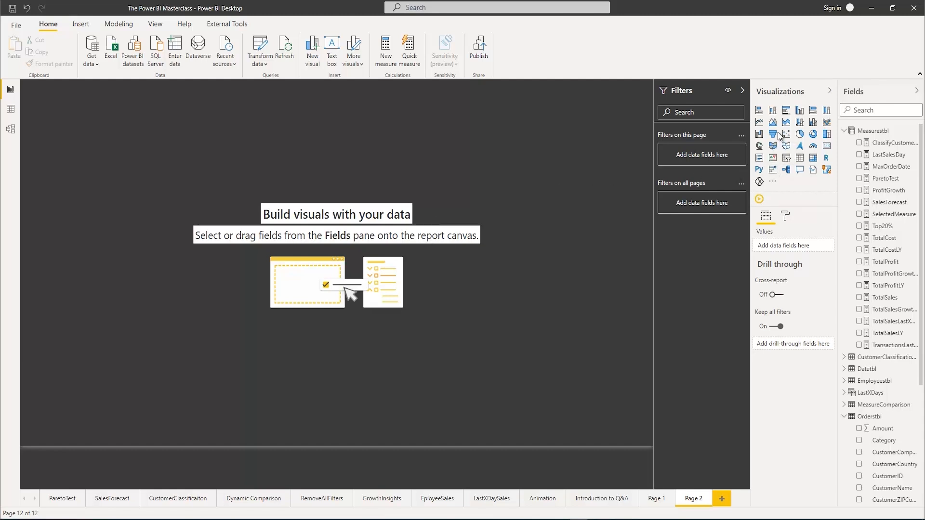
pyautogui.click(799, 110)
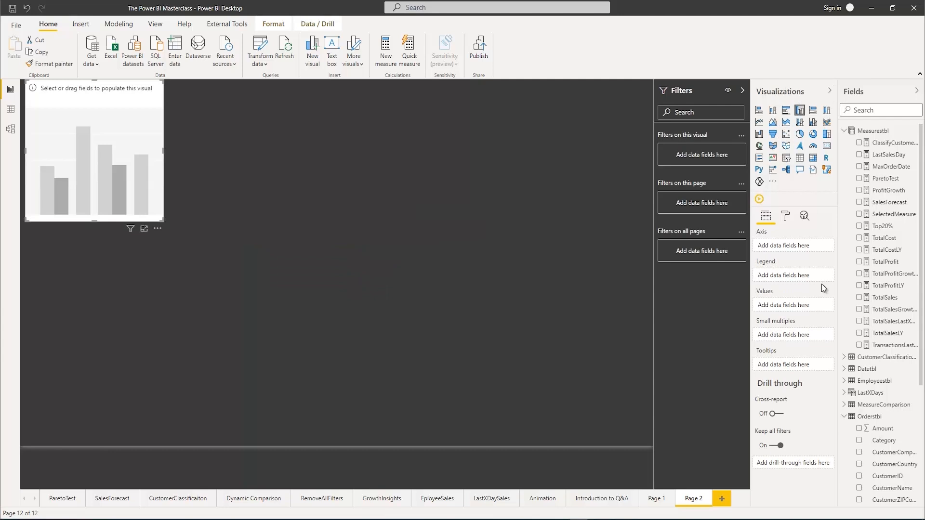
pyautogui.scroll(-2, 881, 457)
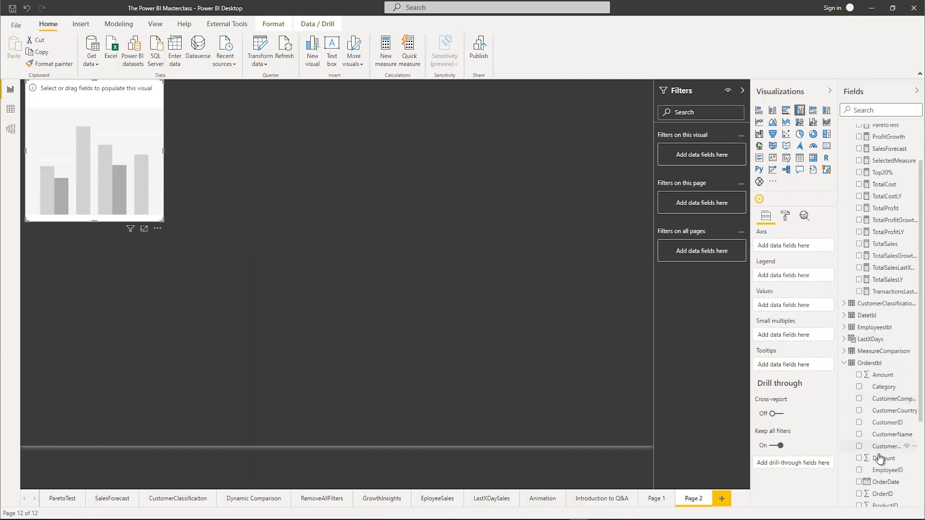
pyautogui.scroll(-1, 879, 457)
pyautogui.scroll(-2, 866, 434)
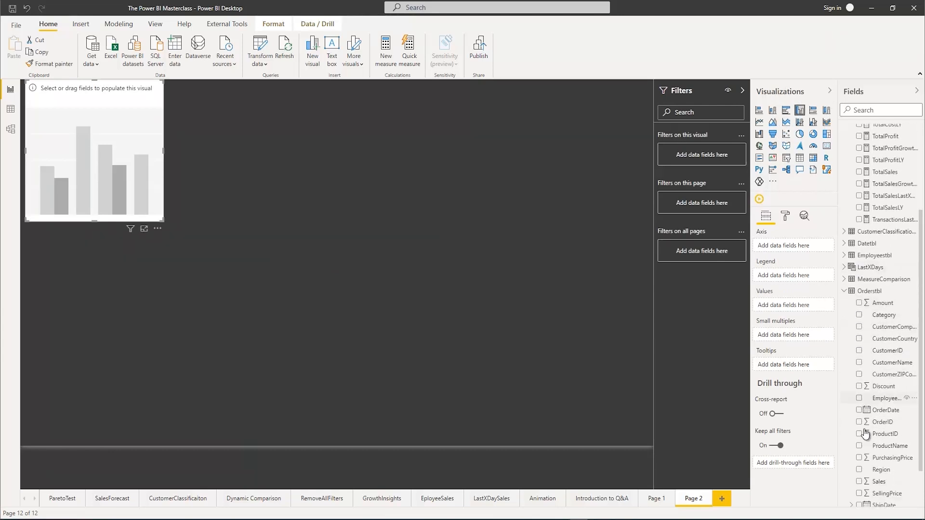
pyautogui.scroll(-2, 865, 433)
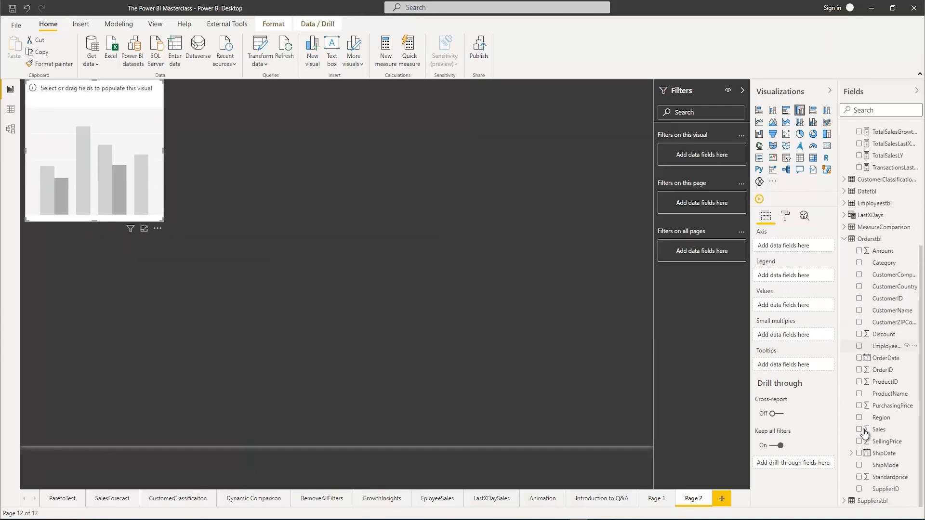
pyautogui.click(859, 466)
pyautogui.scroll(6, 878, 339)
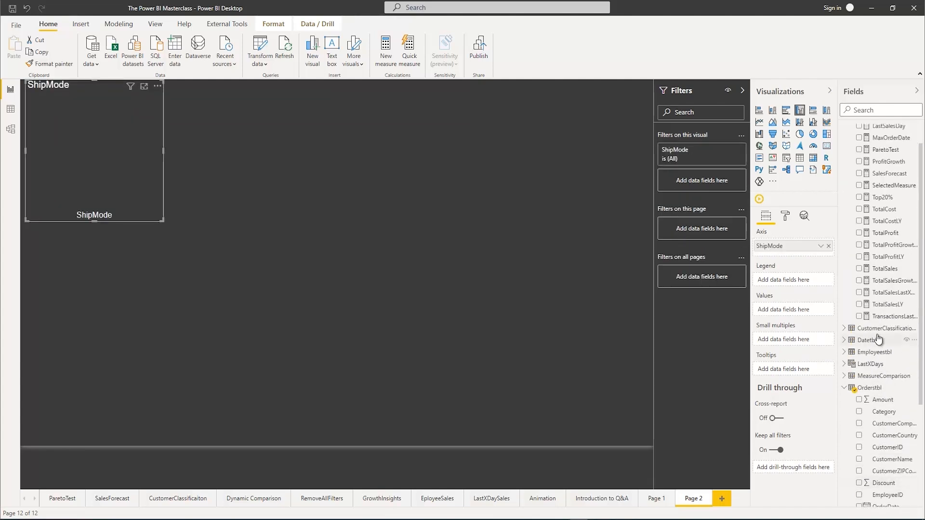
pyautogui.click(859, 233)
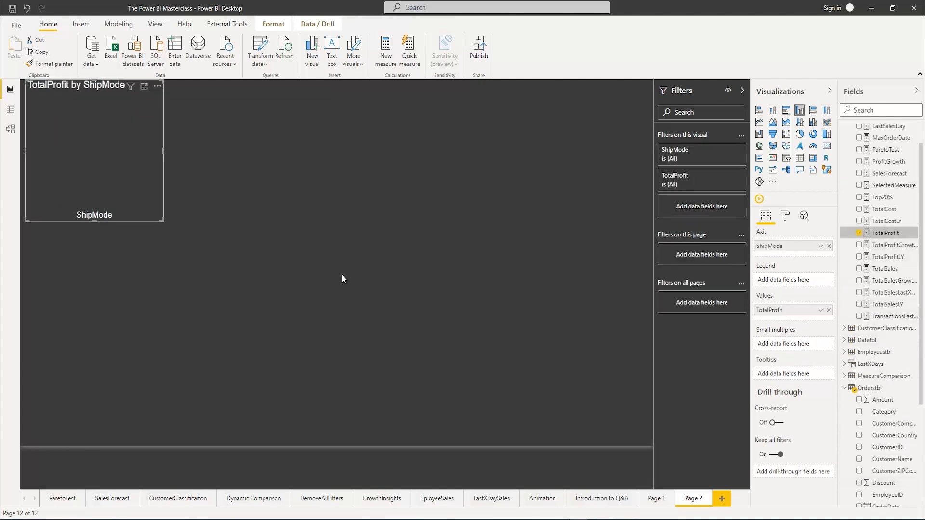
# Enlarge the TotalProfit by ShipMode column chart and move it to the middle of the page
pyautogui.click(342, 344)
pyautogui.click(122, 108)
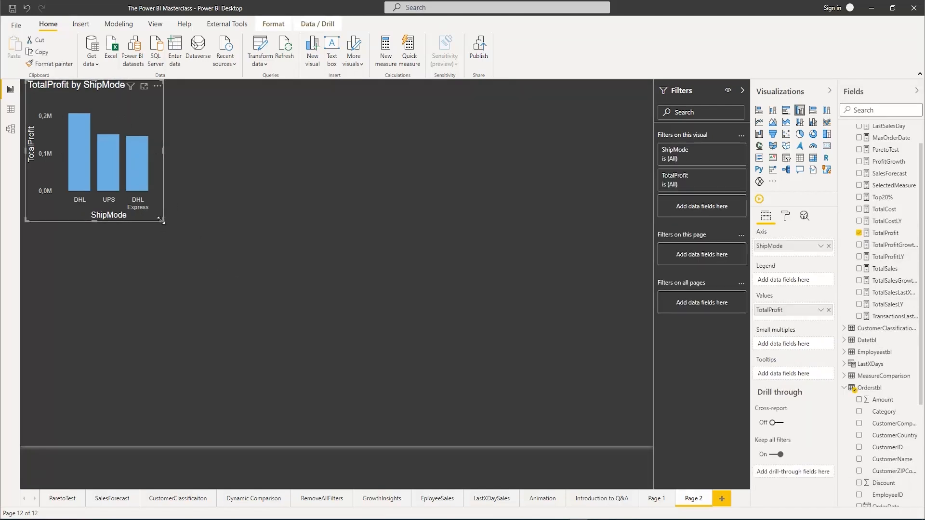
pyautogui.moveTo(161, 220); pyautogui.dragTo(359, 299)
pyautogui.moveTo(217, 92); pyautogui.dragTo(370, 178)
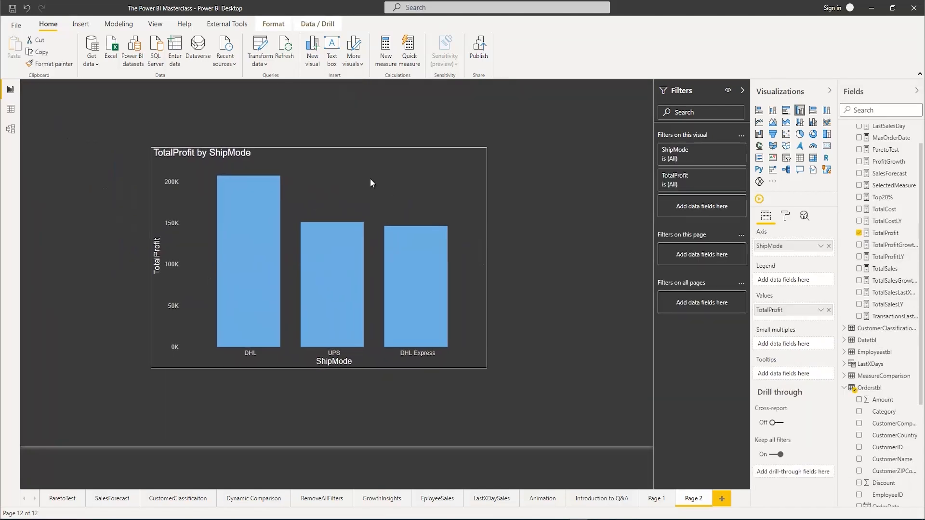
# Turn on data labels for the column chart and set their text size to 15 pt
pyautogui.click(785, 218)
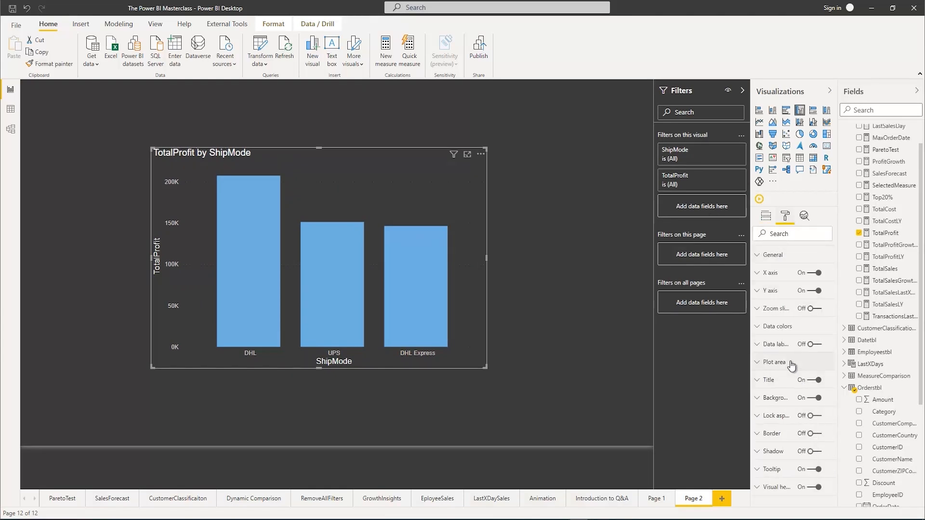
pyautogui.click(811, 345)
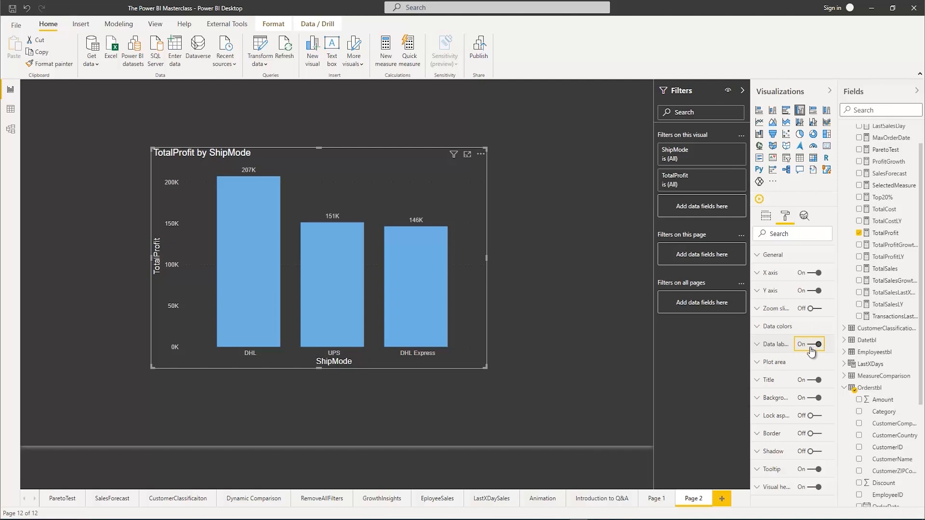
pyautogui.click(764, 344)
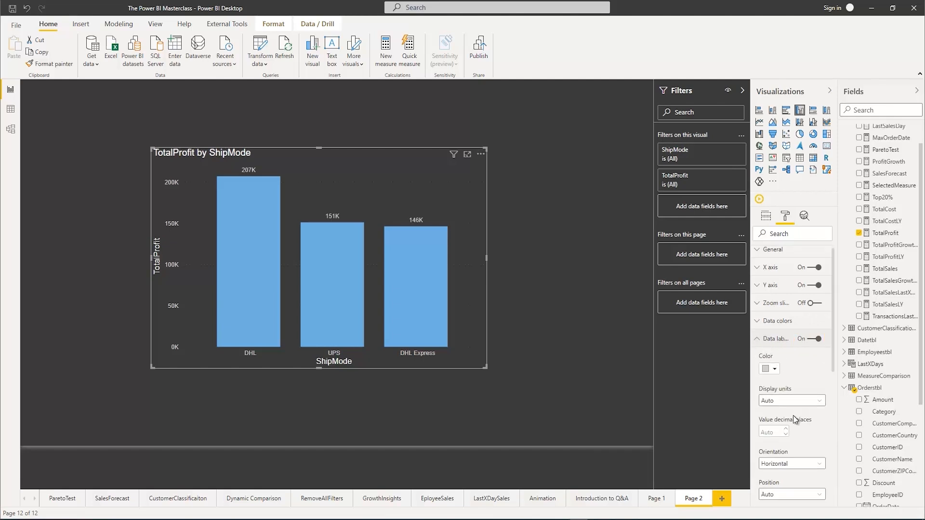
pyautogui.scroll(-5, 794, 417)
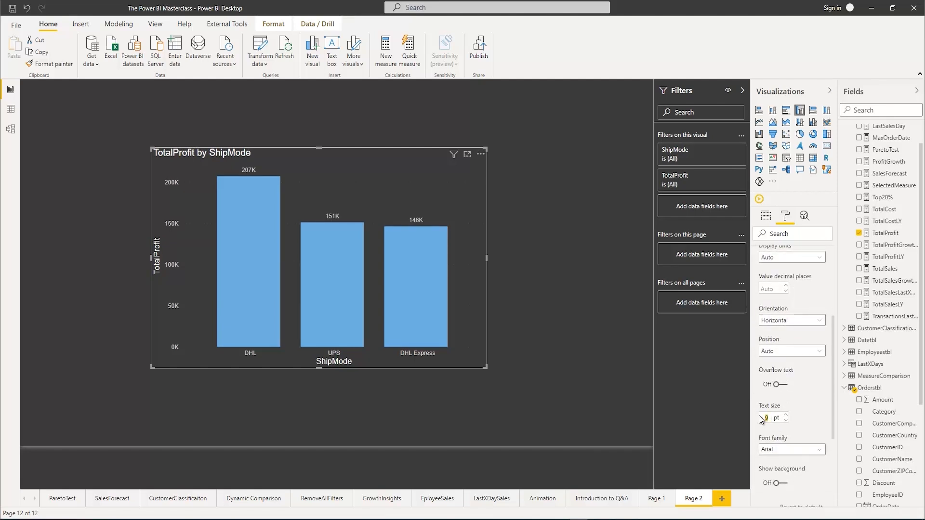
pyautogui.write('15')
pyautogui.press('Return')
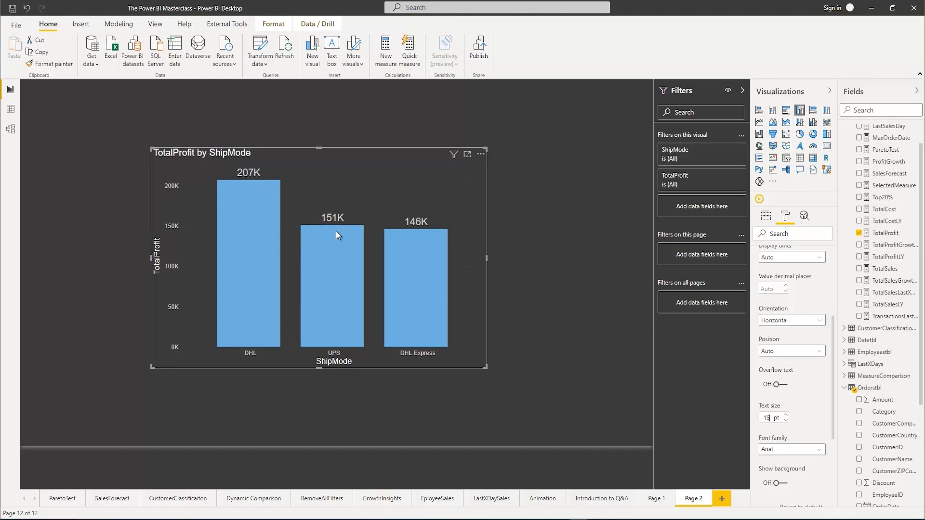
pyautogui.moveTo(423, 241)
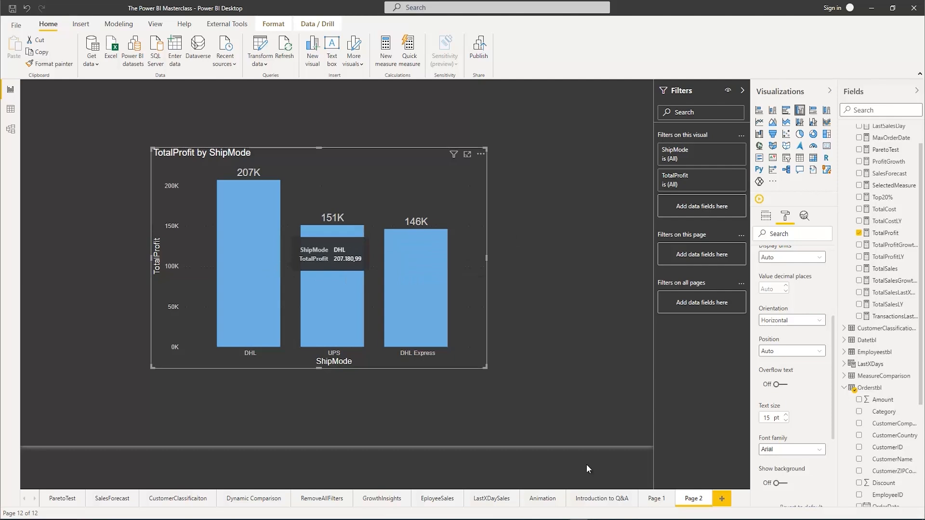
# Add a Category slicer from Orderstbl on Page 1 and make it wider and shorter
pyautogui.click(660, 500)
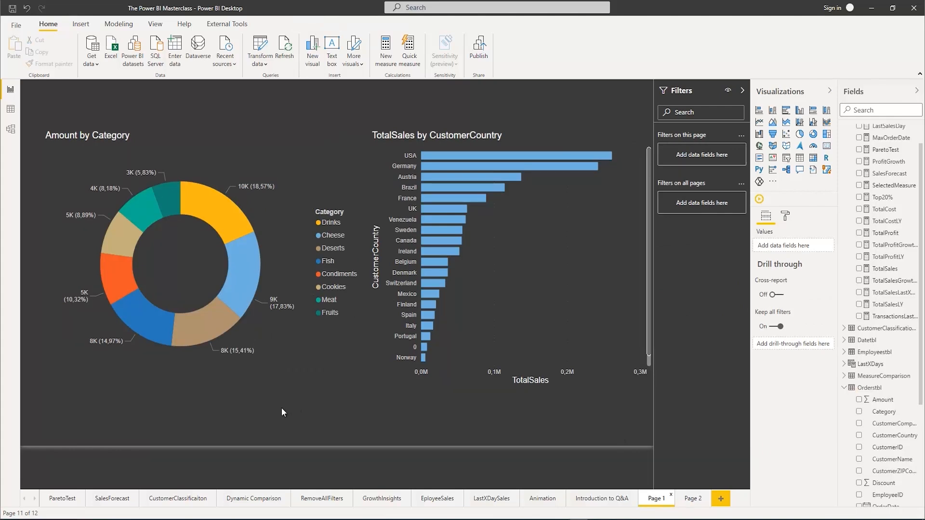
pyautogui.click(859, 411)
pyautogui.click(786, 158)
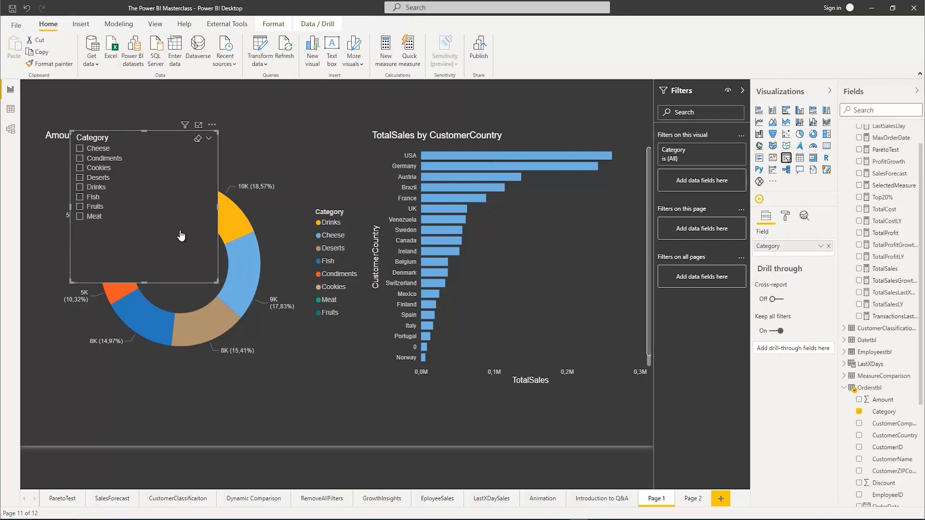
pyautogui.moveTo(217, 282); pyautogui.dragTo(238, 226)
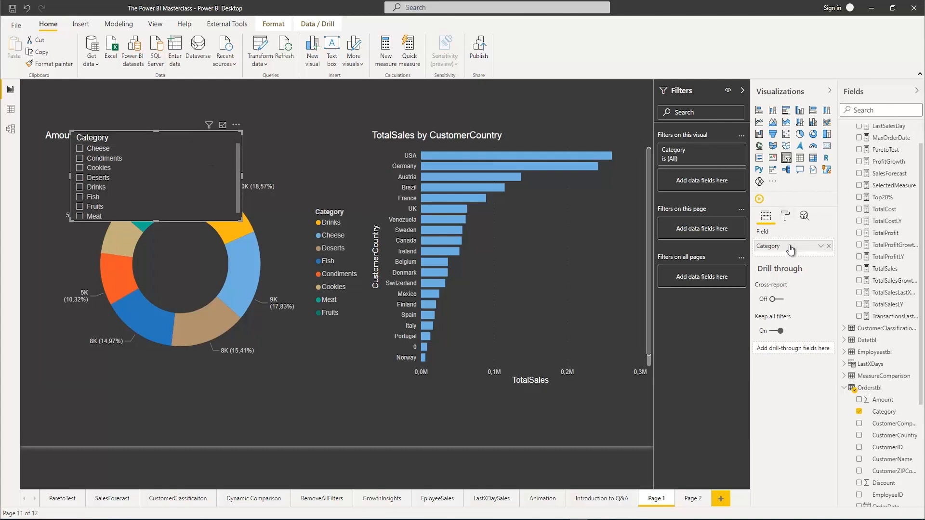
# Set the Category slicer's orientation to Horizontal
pyautogui.click(785, 216)
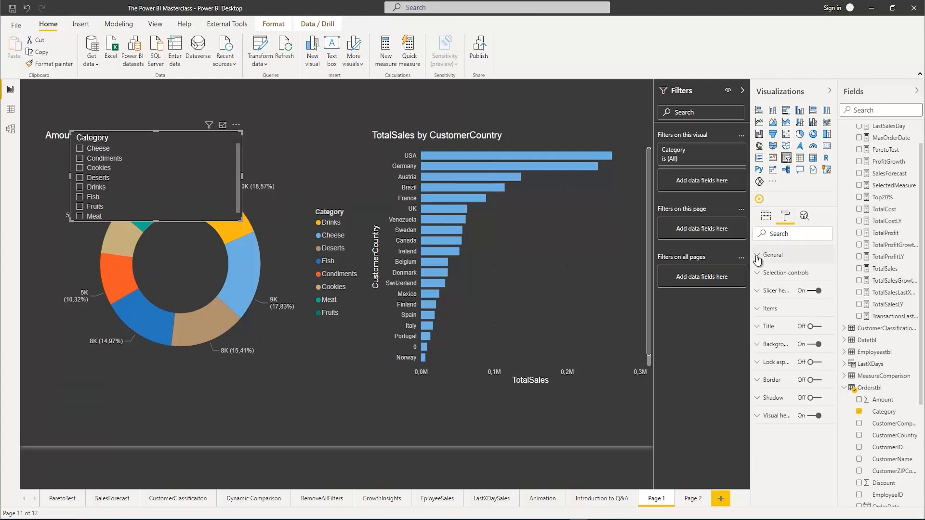
pyautogui.click(757, 255)
pyautogui.click(791, 353)
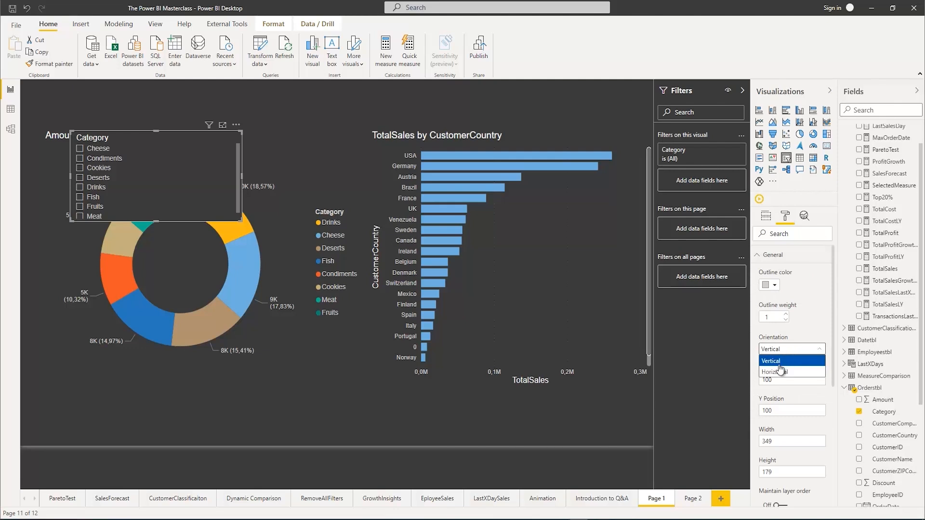
pyautogui.click(778, 372)
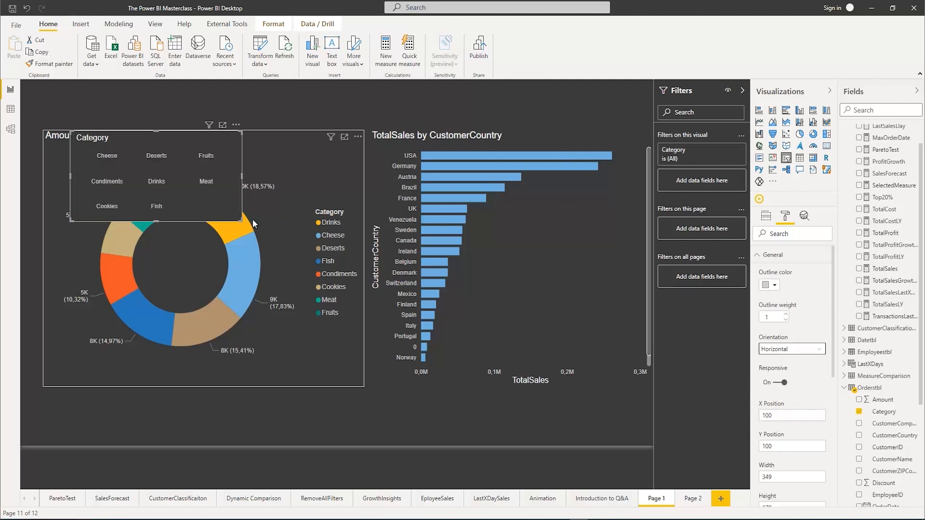
pyautogui.scroll(-3, 787, 432)
pyautogui.scroll(3, 788, 432)
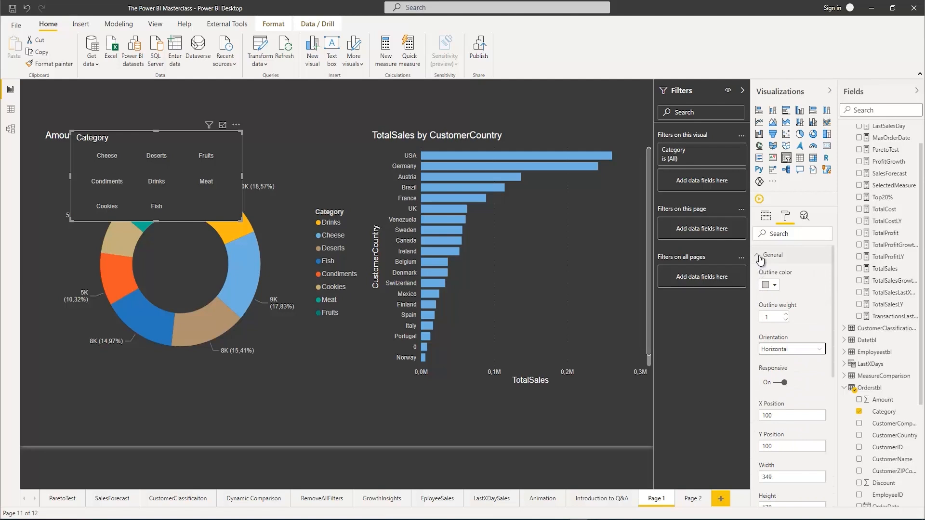
pyautogui.click(760, 255)
# Hide the slicer header, set the item text size to 14 pt and widen the slicer into two rows of four categories
pyautogui.click(814, 291)
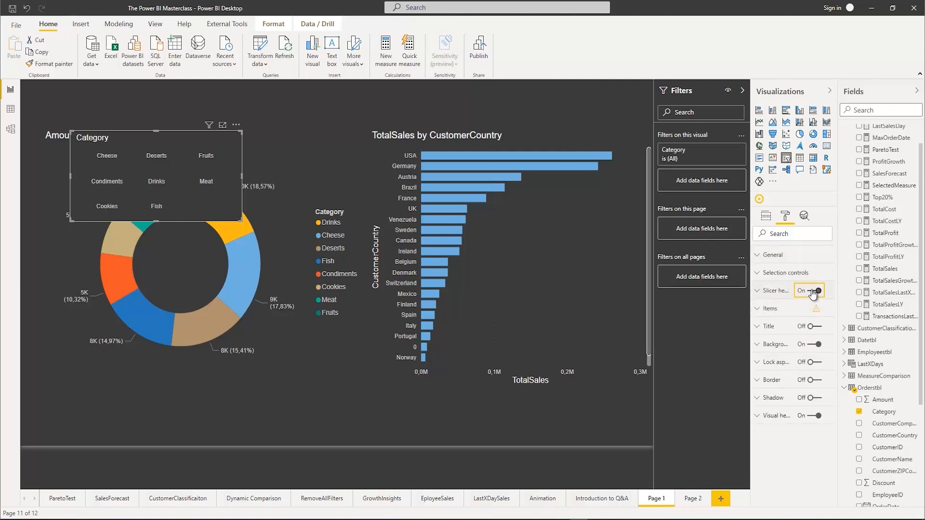
pyautogui.click(766, 310)
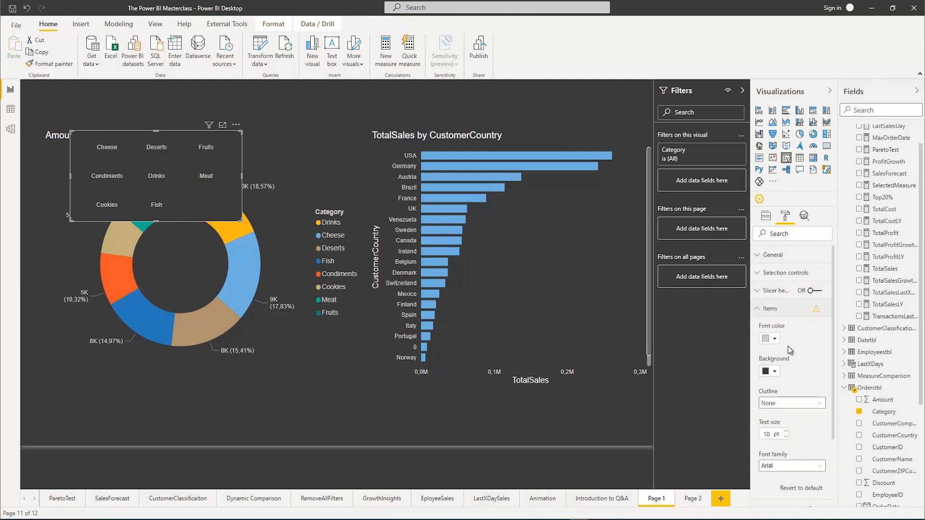
pyautogui.click(785, 431)
pyautogui.moveTo(242, 221); pyautogui.dragTo(366, 182)
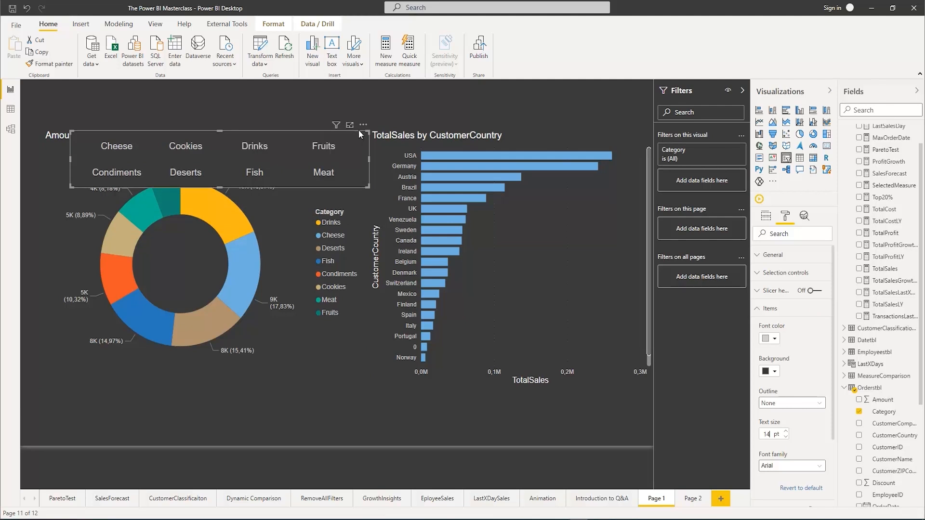
# Move the Category slicer to the top of the page and shift the donut and bar charts down below it
pyautogui.moveTo(362, 127); pyautogui.dragTo(338, 77)
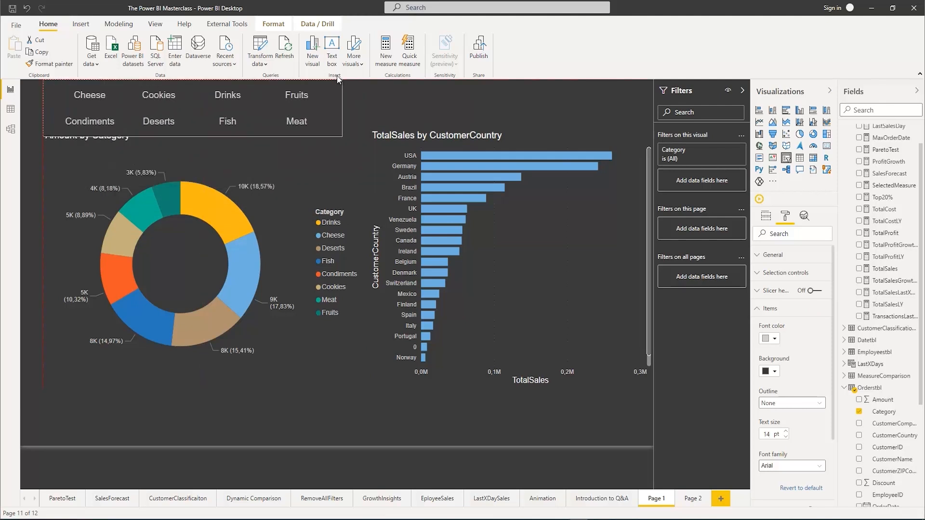
pyautogui.click(252, 150)
pyautogui.moveTo(359, 152); pyautogui.dragTo(360, 200)
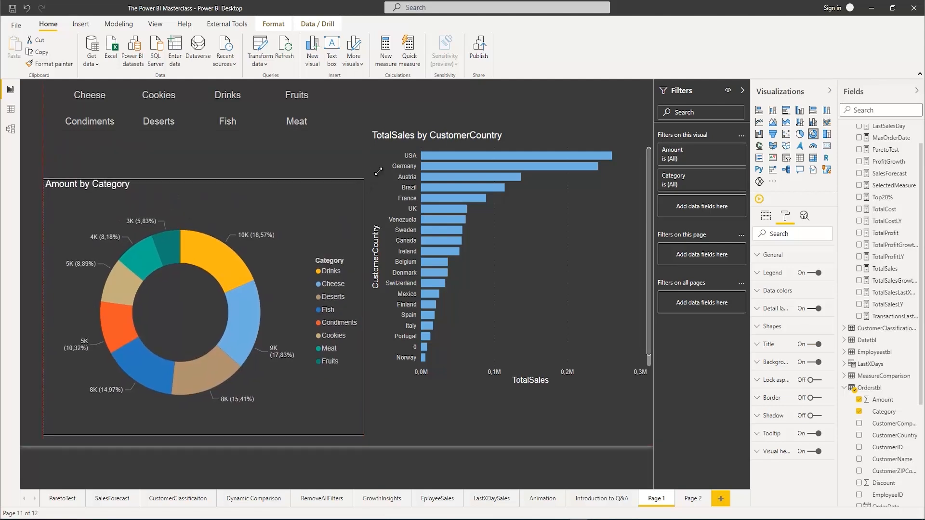
pyautogui.click(542, 140)
pyautogui.moveTo(547, 171); pyautogui.dragTo(548, 184)
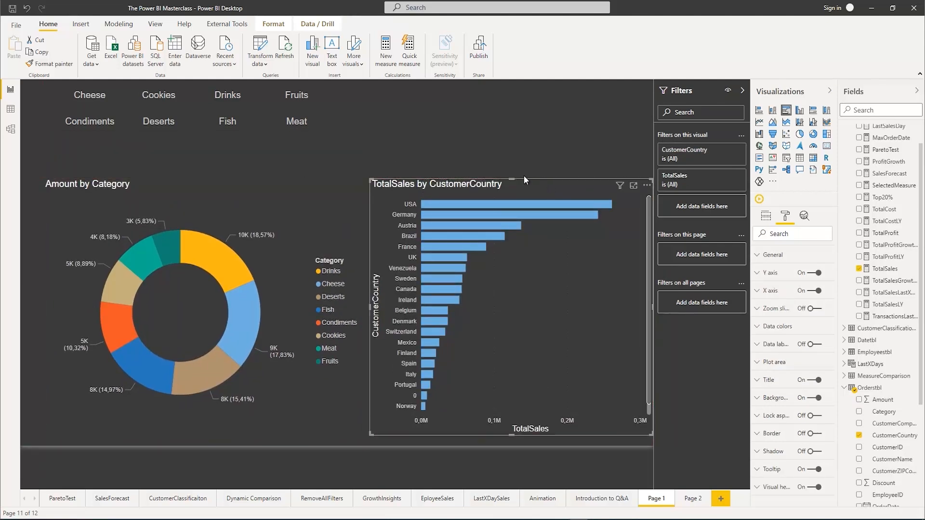
pyautogui.click(438, 146)
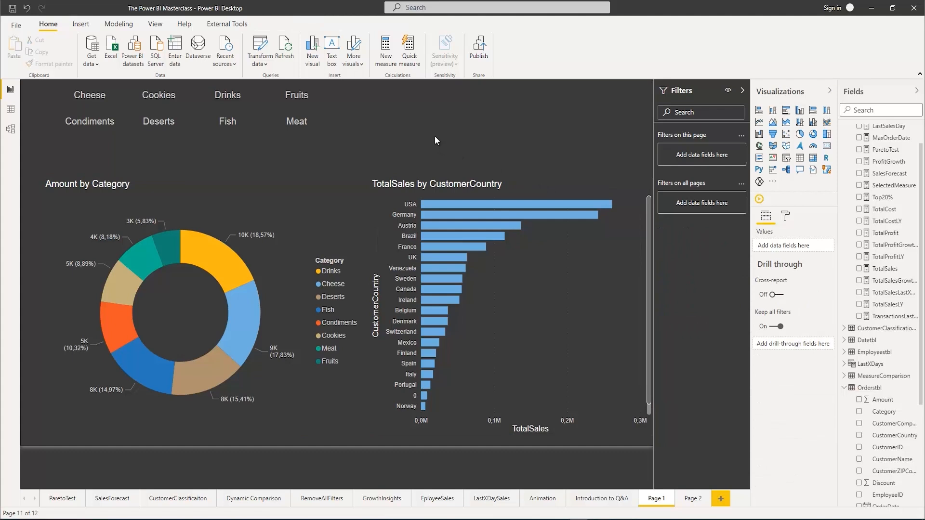
# Test the Category slicer by filtering the page to Cheese, and clear the selection
pyautogui.click(98, 99)
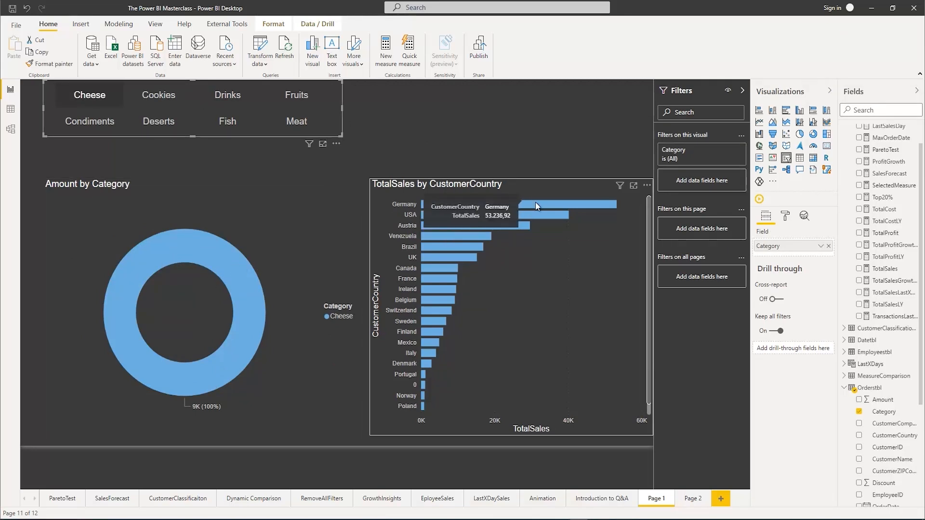
pyautogui.click(100, 96)
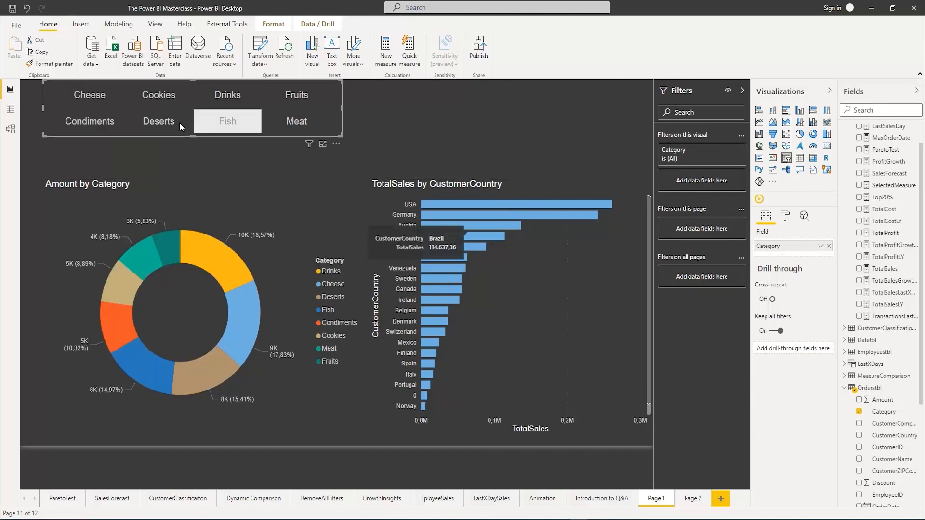
# Filter Page 1 to Cheese, Cookies and Drinks with the Category slicer
pyautogui.click(87, 102)
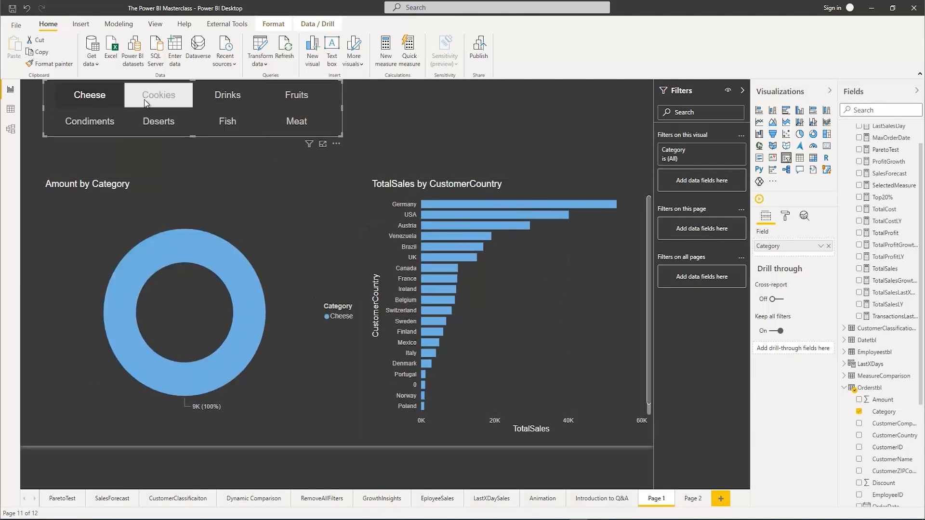
pyautogui.keyDown('ctrl'); pyautogui.click(144, 99); pyautogui.keyUp('ctrl')
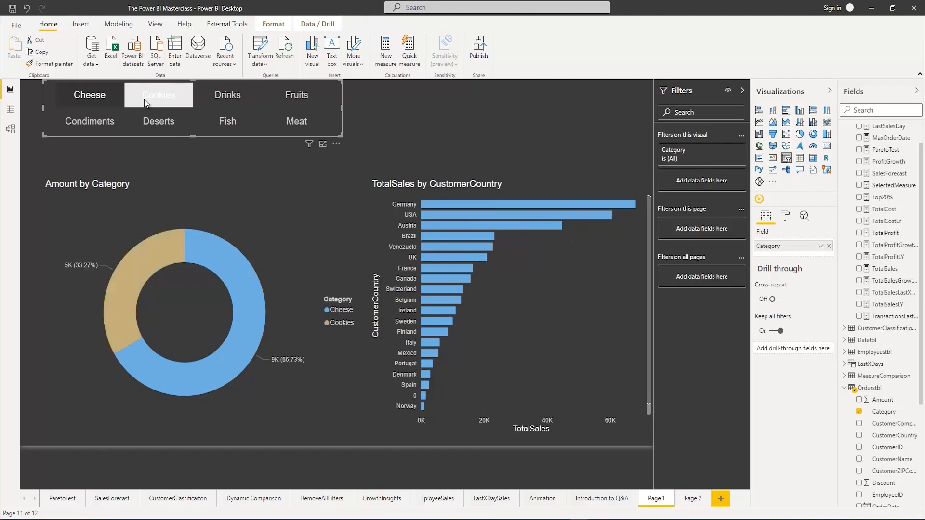
pyautogui.keyDown('ctrl'); pyautogui.click(216, 99); pyautogui.keyUp('ctrl')
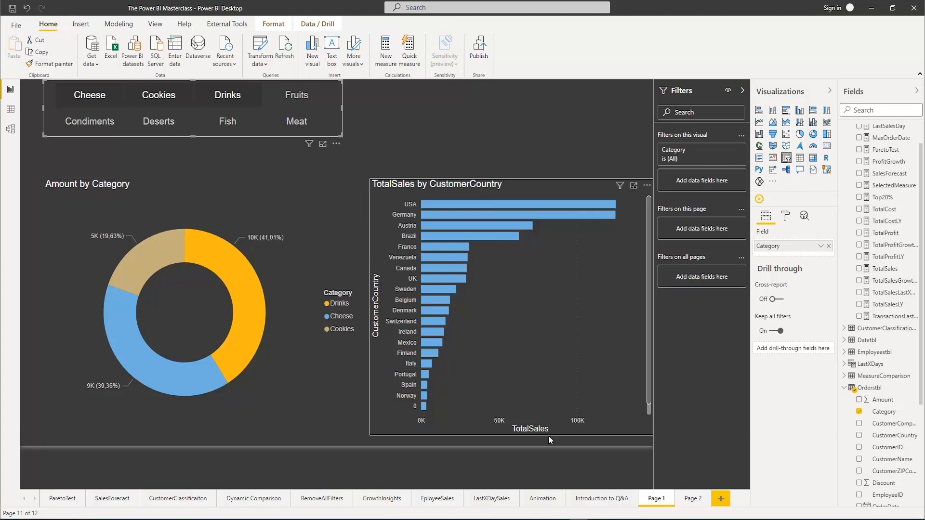
# Compare the filtered charts on Page 1 with the TotalProfit by ShipMode chart on Page 2
pyautogui.click(694, 503)
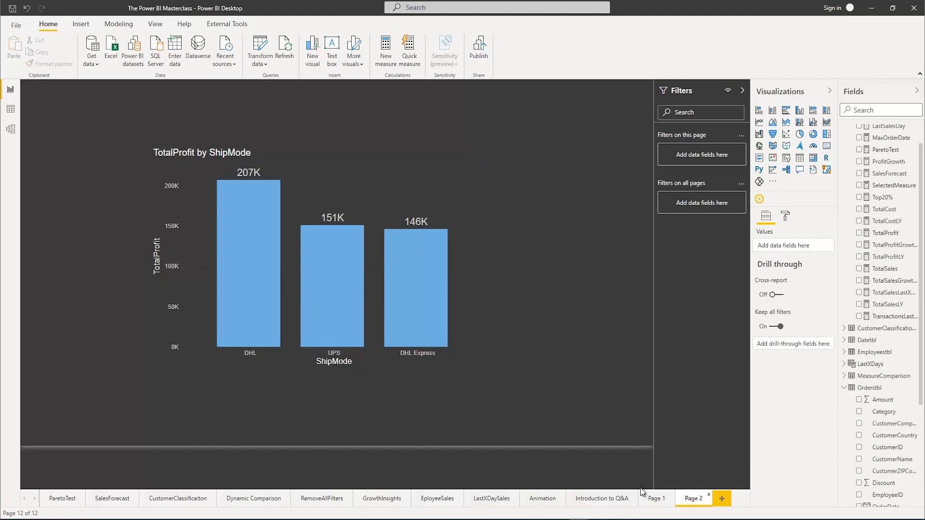
pyautogui.click(656, 500)
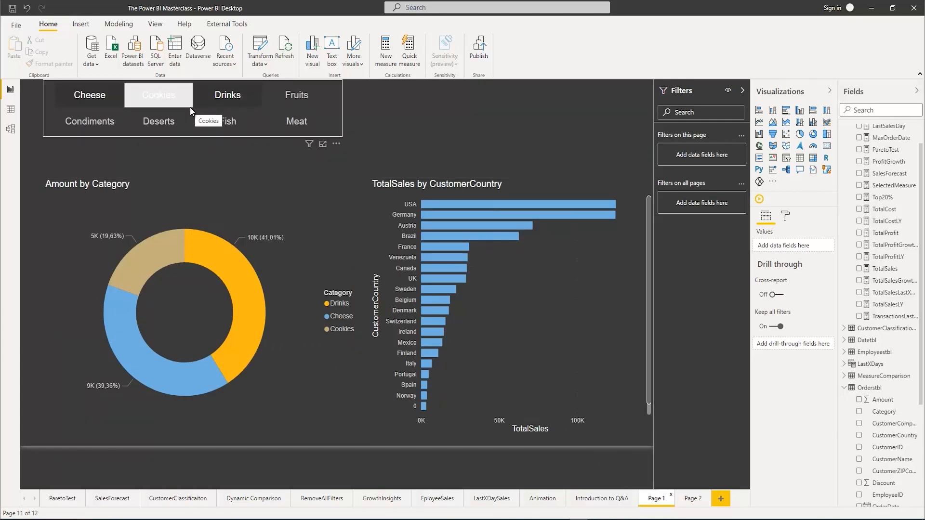
pyautogui.click(694, 500)
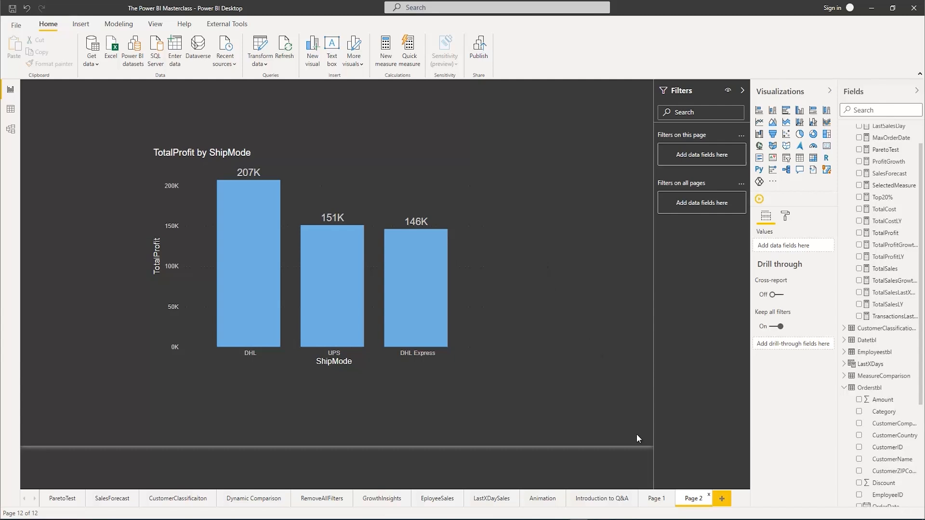
pyautogui.click(656, 496)
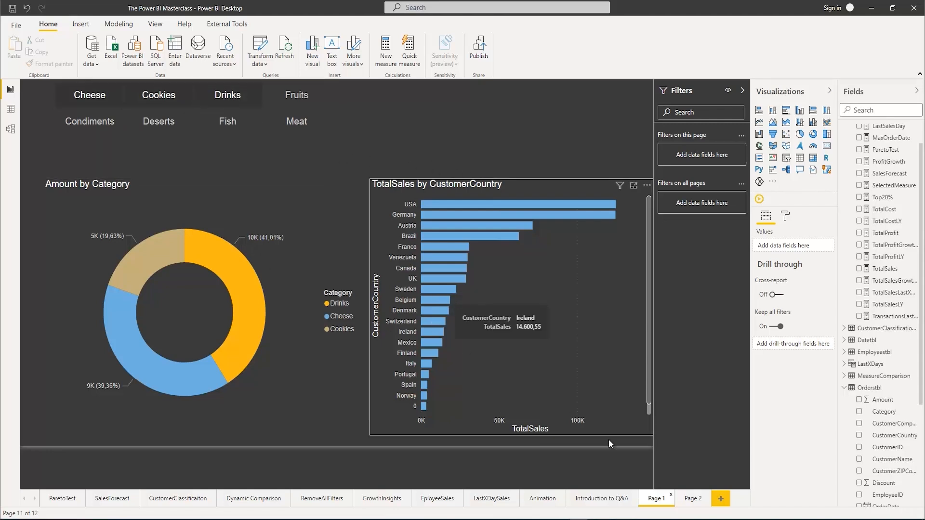
pyautogui.click(689, 502)
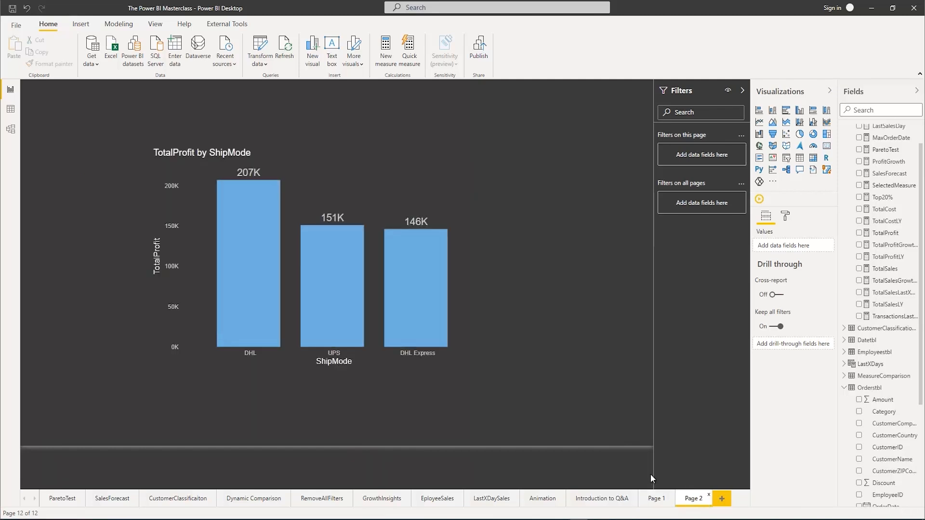
pyautogui.moveTo(316, 267)
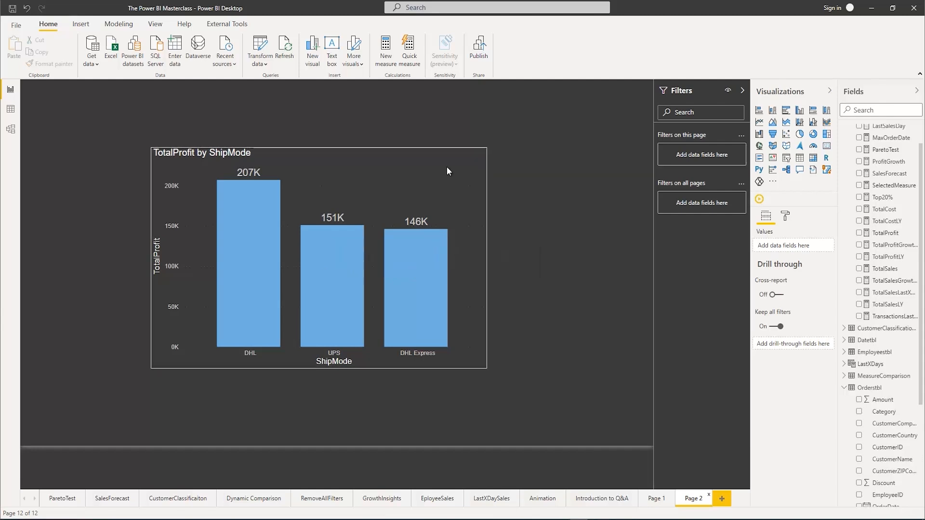
pyautogui.click(664, 501)
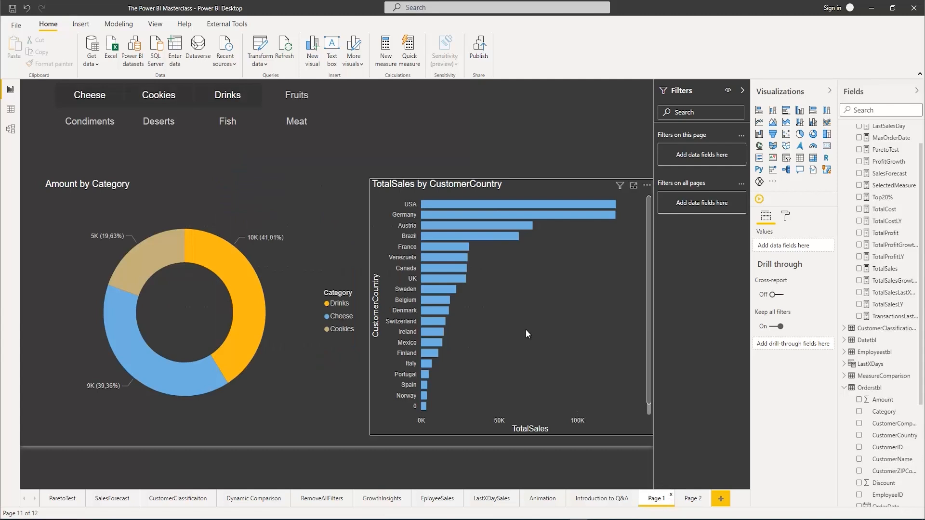
# Open the slicer syncing settings, select the Category slicer on Page 1 and clear its category selection
pyautogui.click(155, 25)
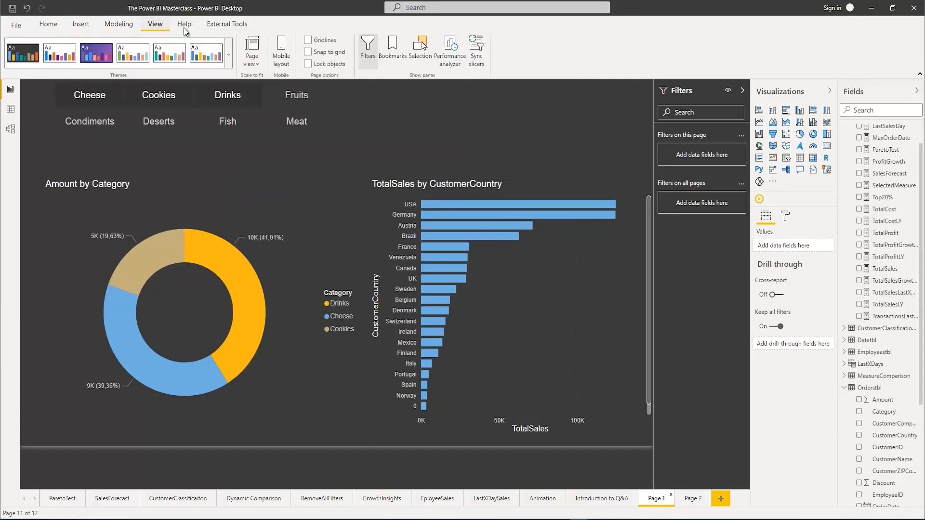
pyautogui.click(368, 51)
pyautogui.click(371, 57)
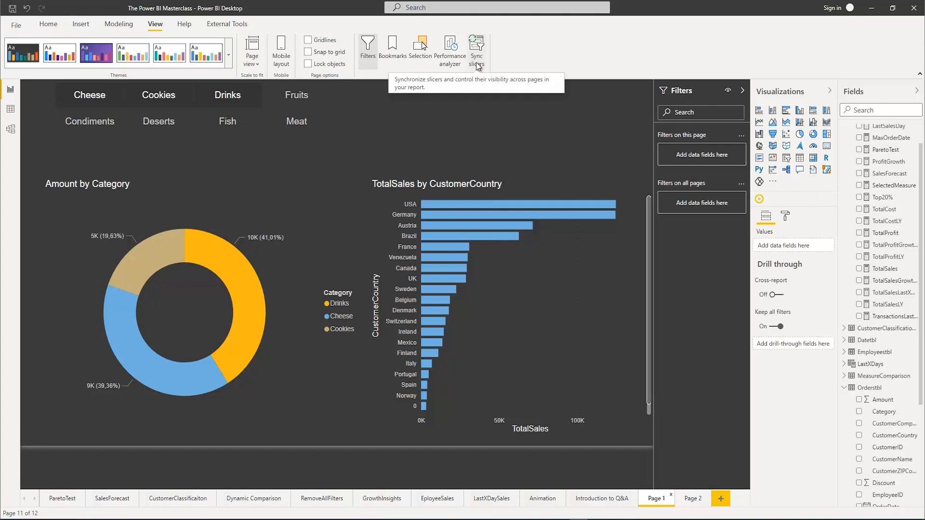
pyautogui.click(476, 58)
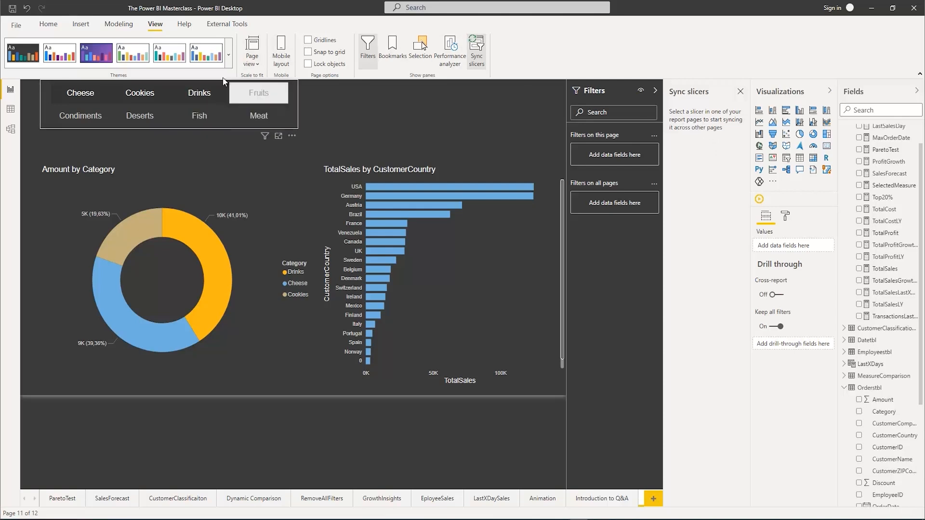
pyautogui.click(103, 88)
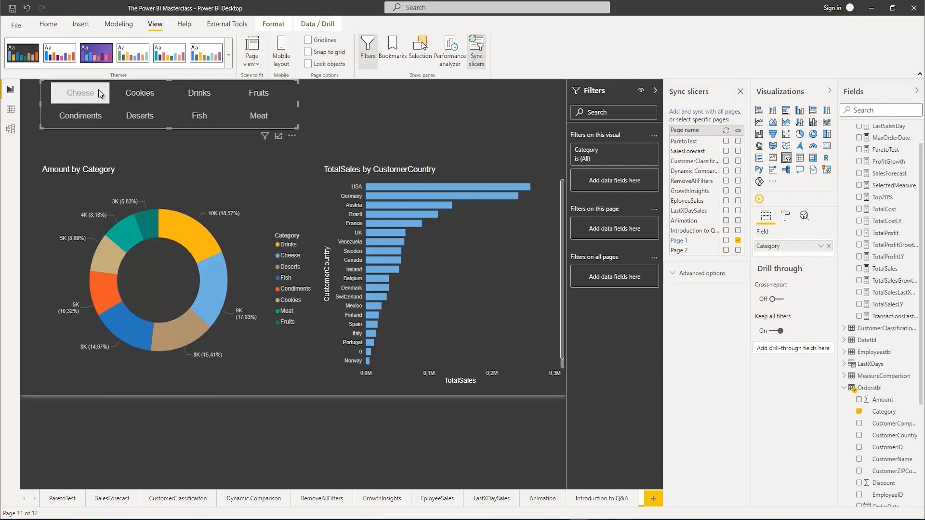
pyautogui.click(98, 92)
pyautogui.click(97, 90)
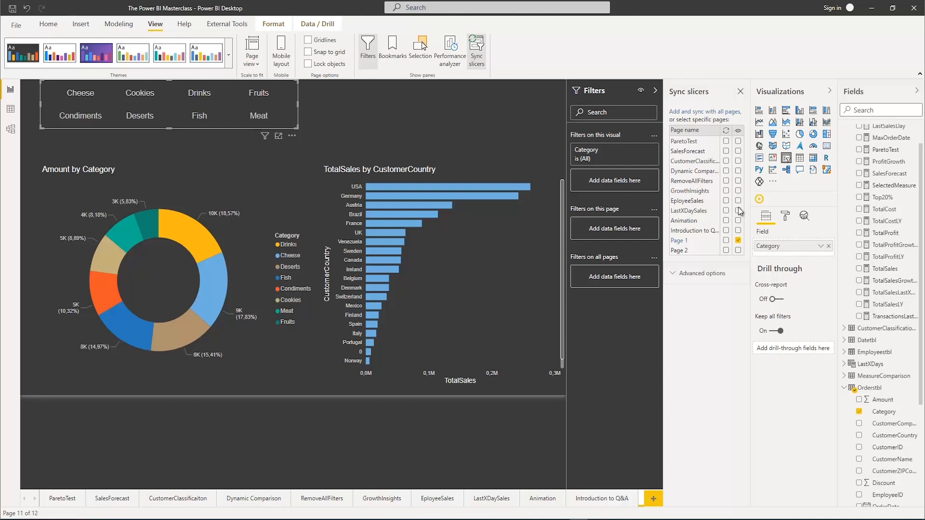
# Toggle the Category slicer's visibility on Page 1 off and back on, and check Page 2 for the slicer
pyautogui.click(738, 239)
pyautogui.click(738, 240)
pyautogui.click(35, 501)
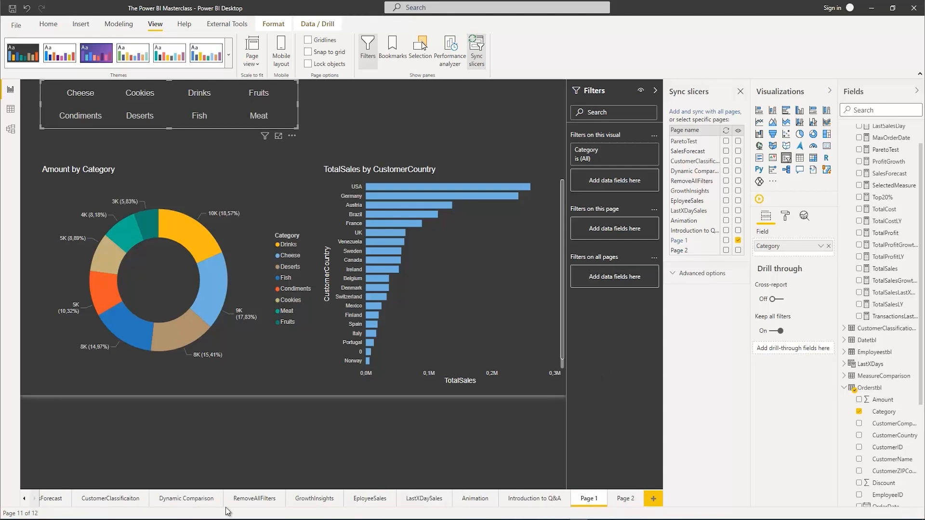
pyautogui.click(623, 501)
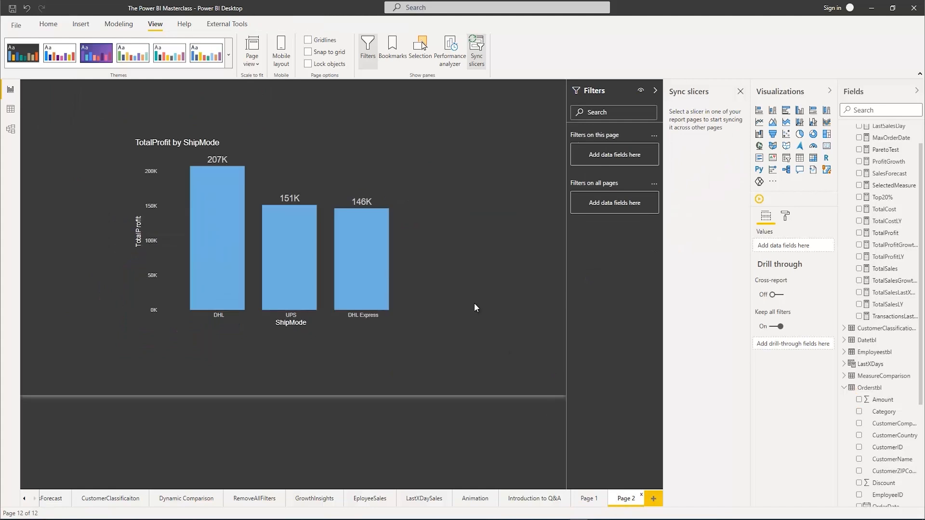
pyautogui.moveTo(292, 227)
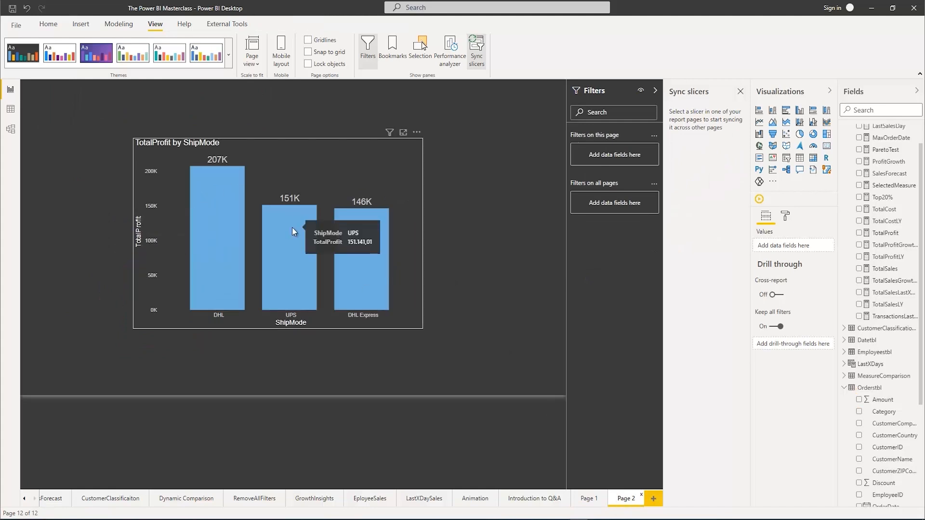
pyautogui.click(589, 501)
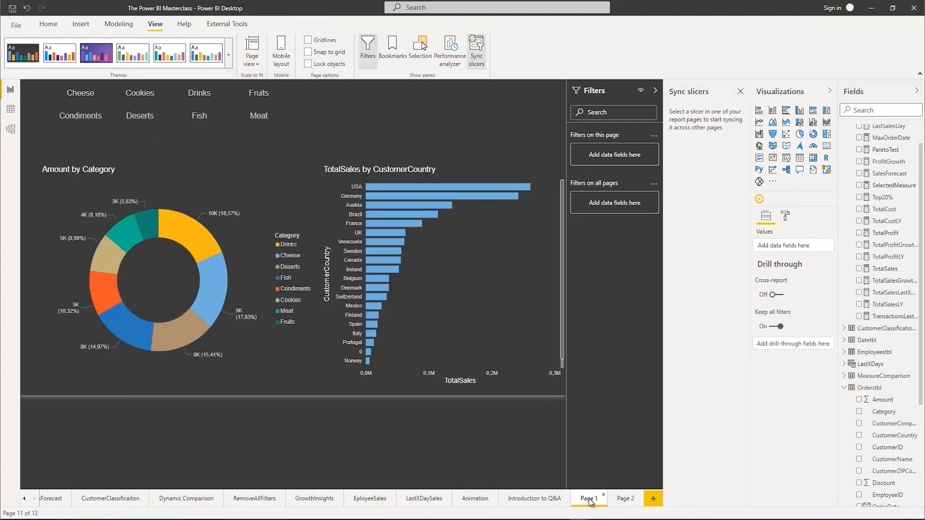
# Make the Category slicer visible on Page 2 and check it on that page
pyautogui.click(293, 114)
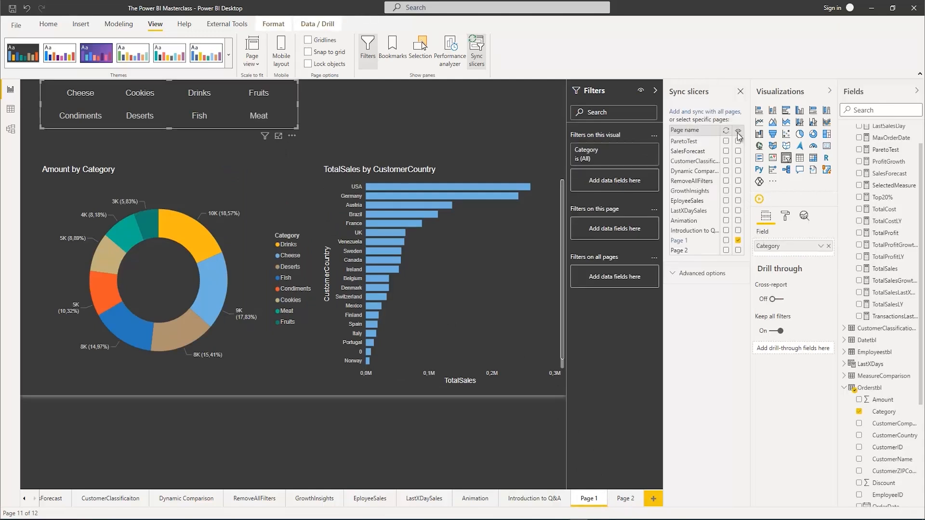
pyautogui.click(738, 251)
pyautogui.click(624, 499)
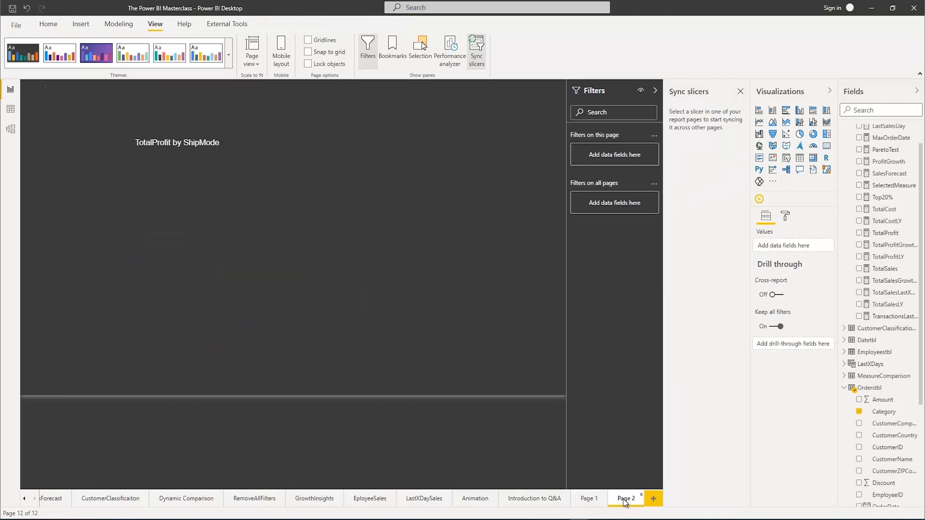
pyautogui.click(207, 105)
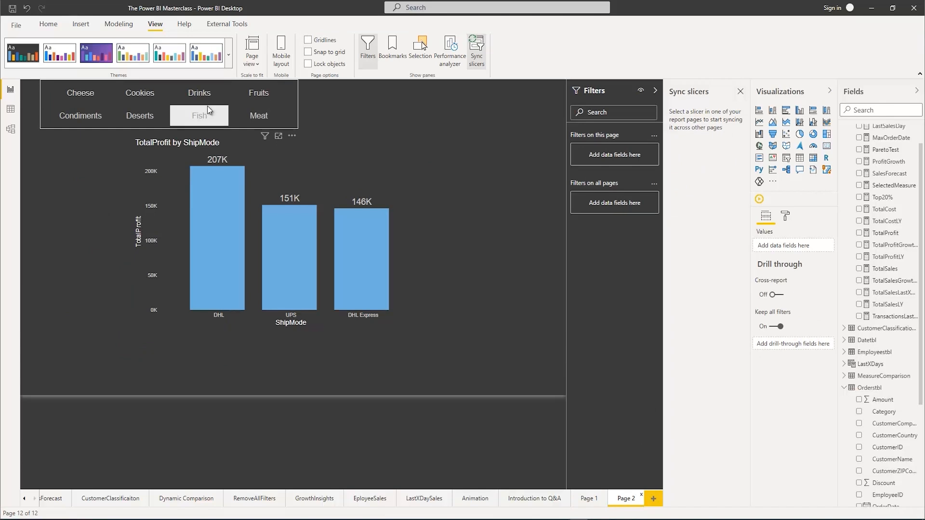
pyautogui.click(209, 98)
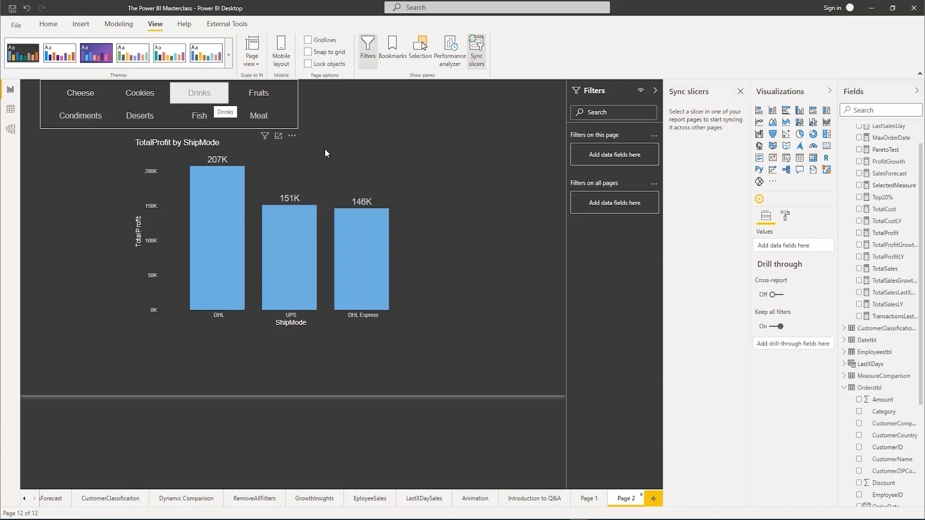
# Enable syncing of Page 1's Category slicer for Page 2
pyautogui.click(588, 498)
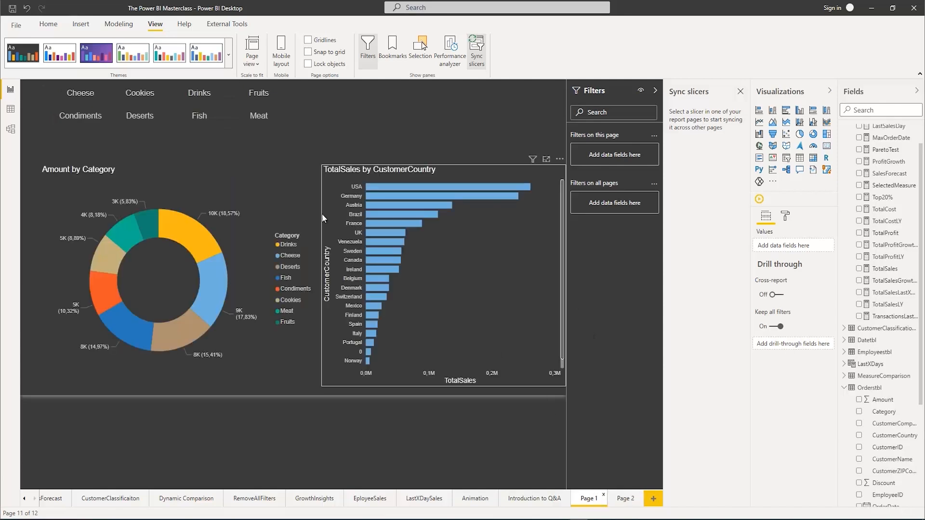
pyautogui.click(295, 115)
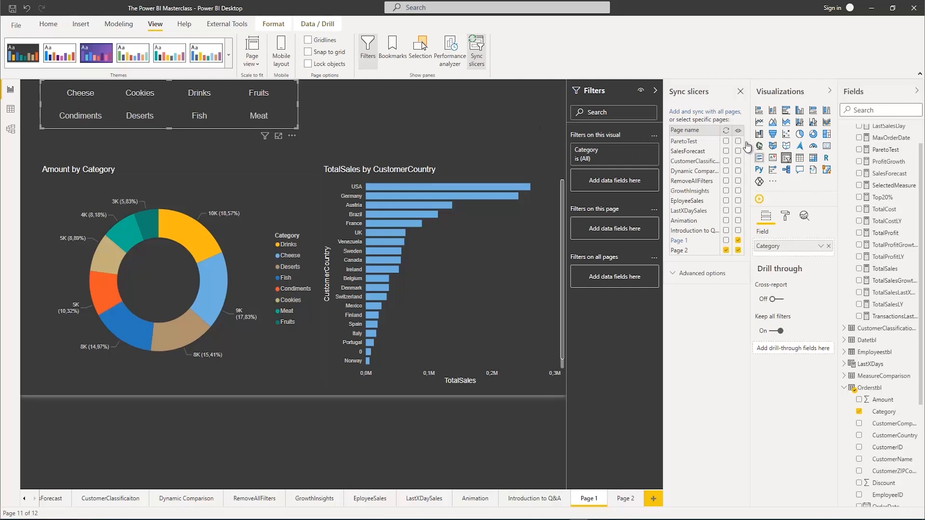
pyautogui.click(726, 251)
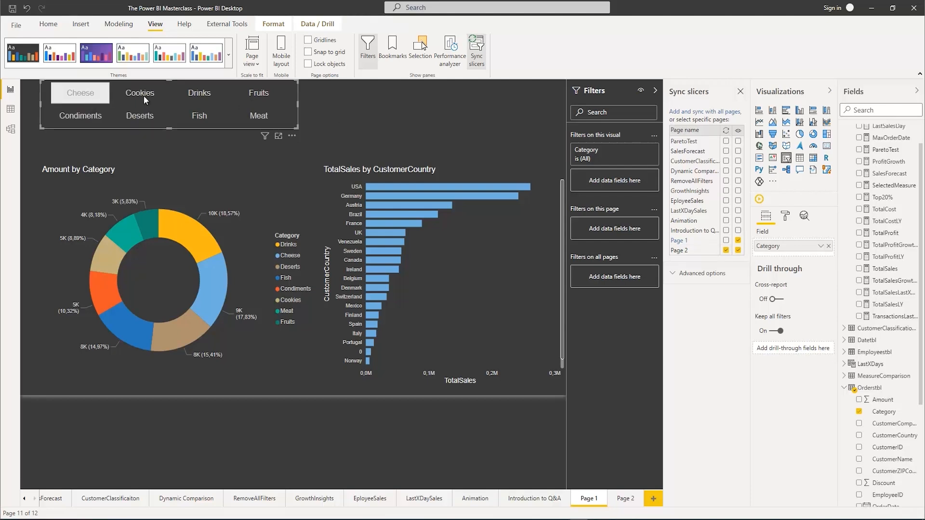
# Filter Page 1 to Fish, Deserts and Condiments, and check whether Page 2 follows the selection
pyautogui.click(201, 117)
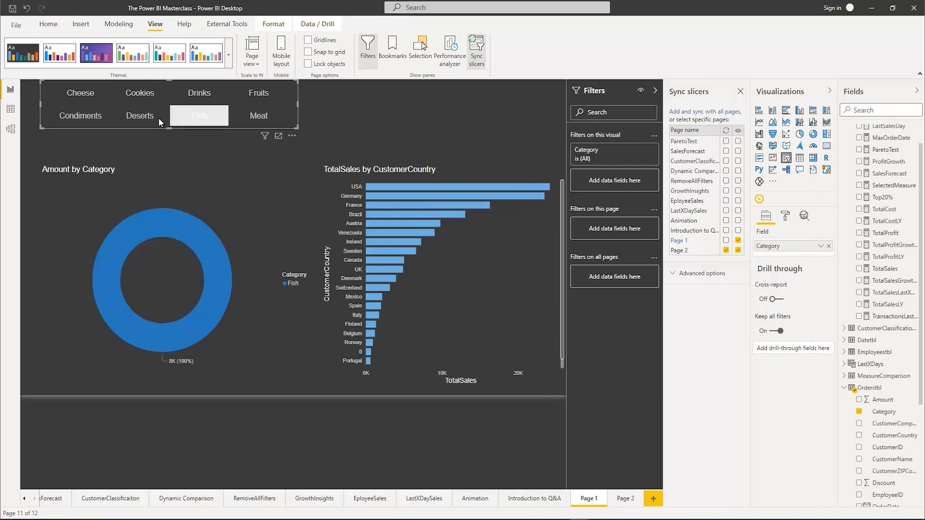
pyautogui.keyDown('ctrl'); pyautogui.click(134, 117); pyautogui.keyUp('ctrl')
pyautogui.keyDown('ctrl'); pyautogui.click(76, 114); pyautogui.keyUp('ctrl')
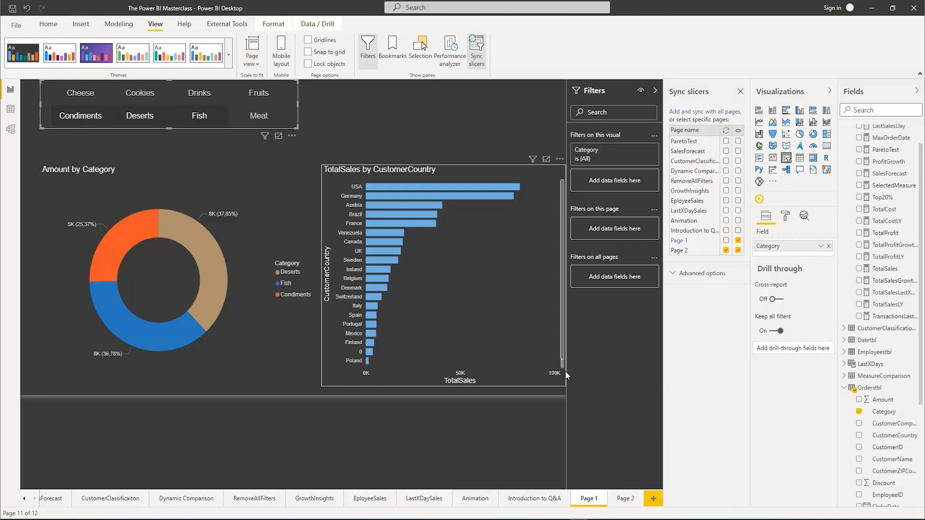
pyautogui.click(628, 498)
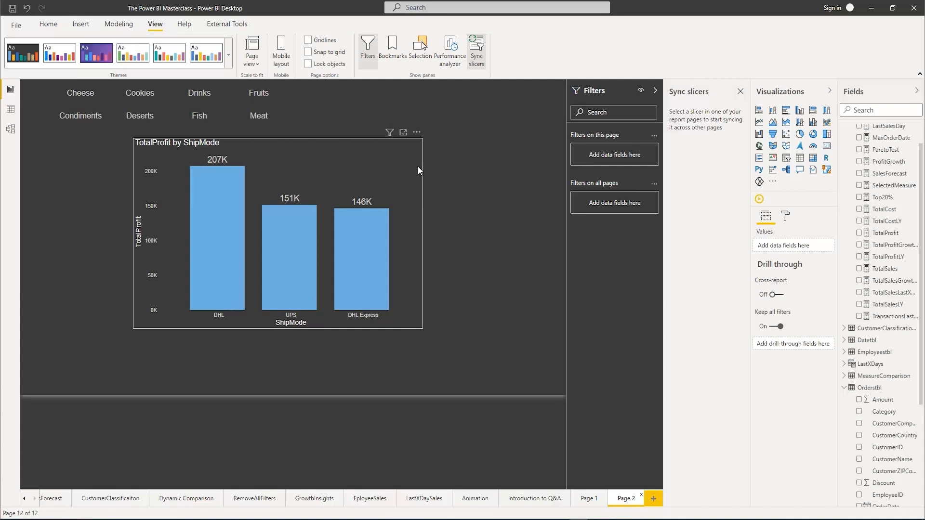
# Enable syncing of the Category slicer for Page 1 as well, and check the slicer and chart on Page 2
pyautogui.click(588, 499)
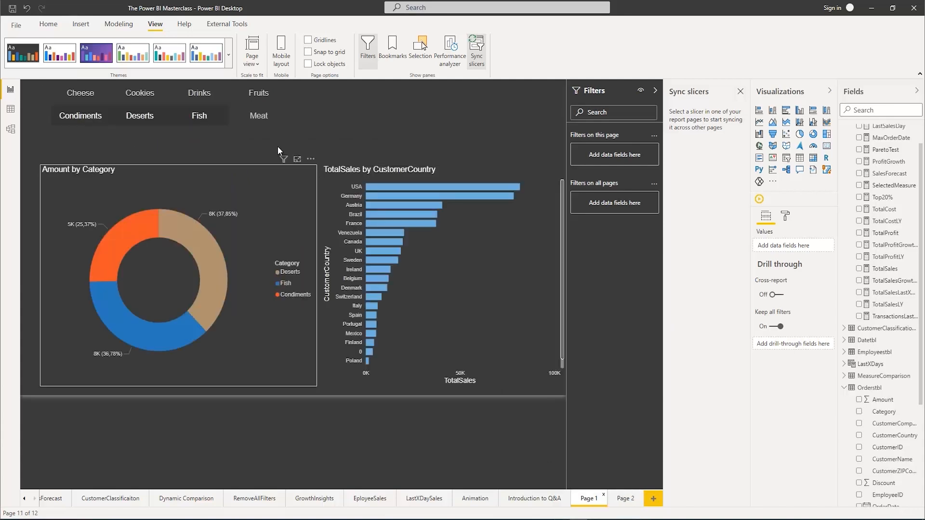
pyautogui.click(293, 116)
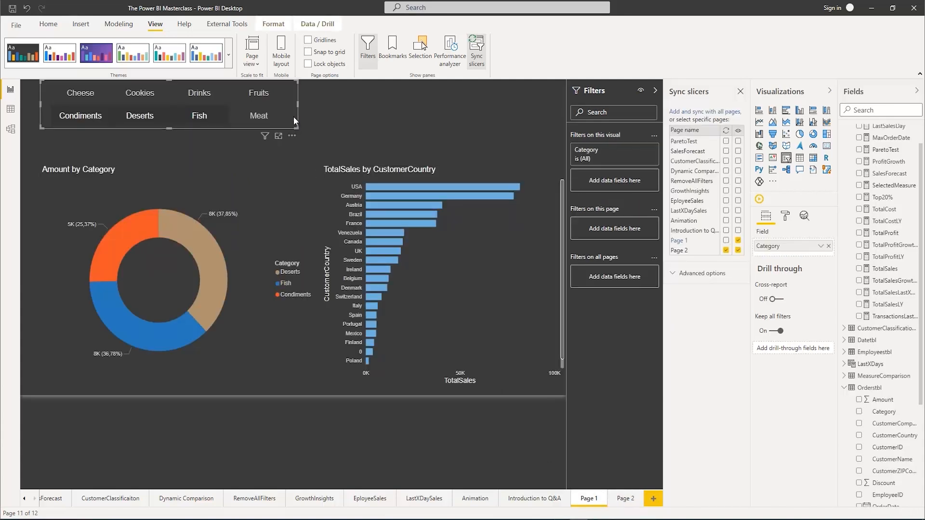
pyautogui.click(726, 240)
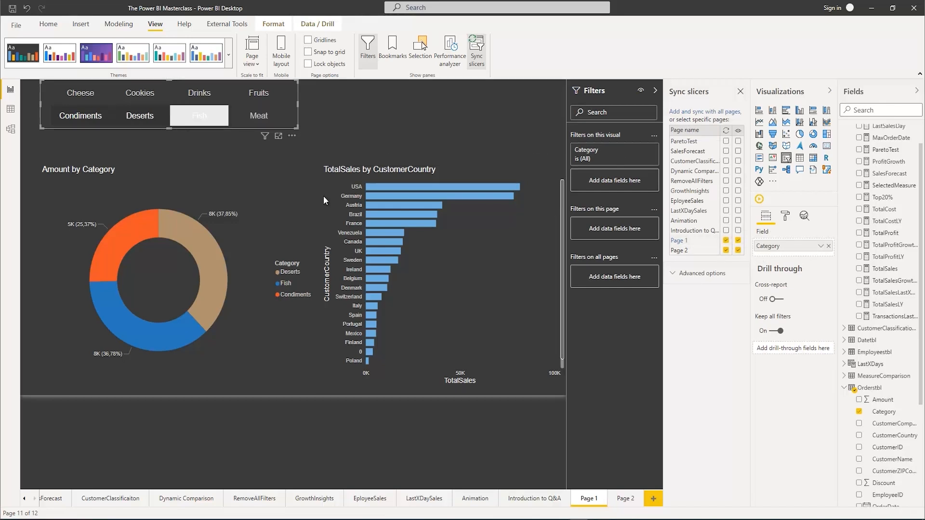
pyautogui.click(628, 498)
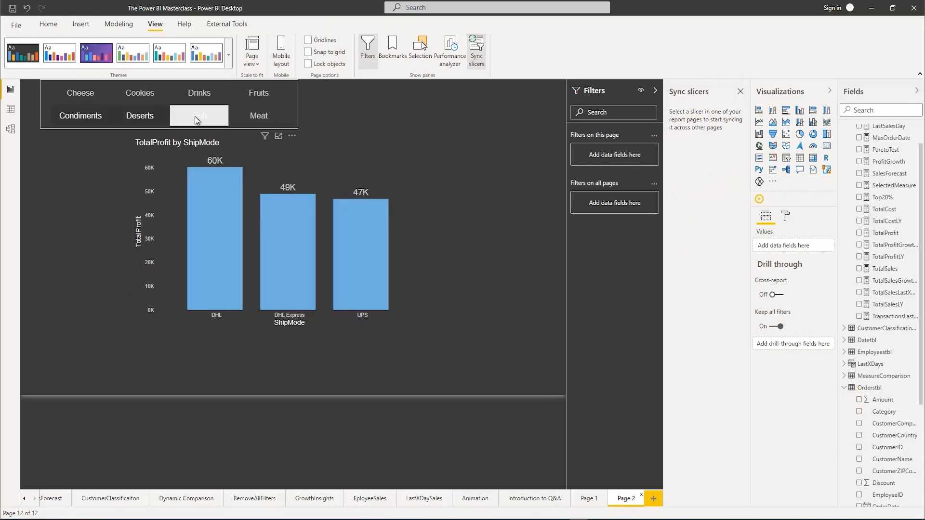
pyautogui.moveTo(283, 230)
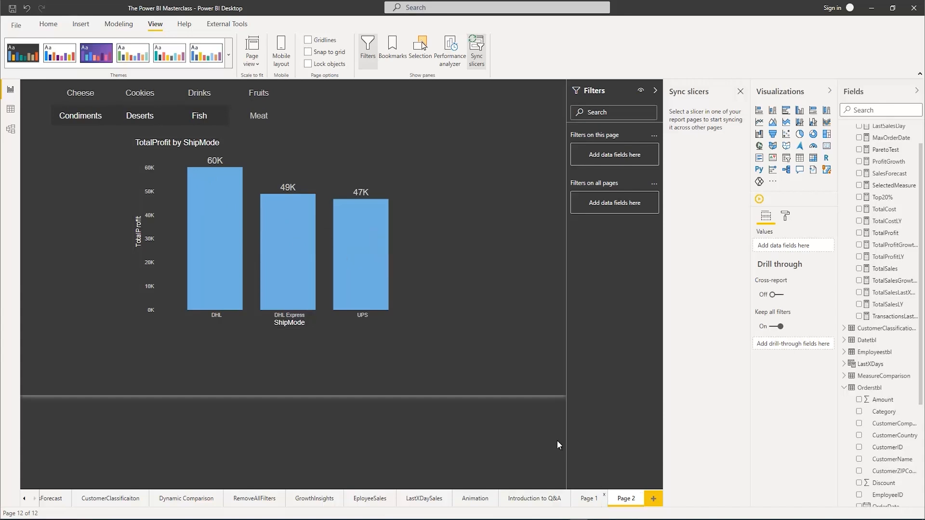
# Hide the Category slicer on Page 2 while keeping it synced, check that page's chart, and reselect the slicer on Page 1
pyautogui.click(588, 499)
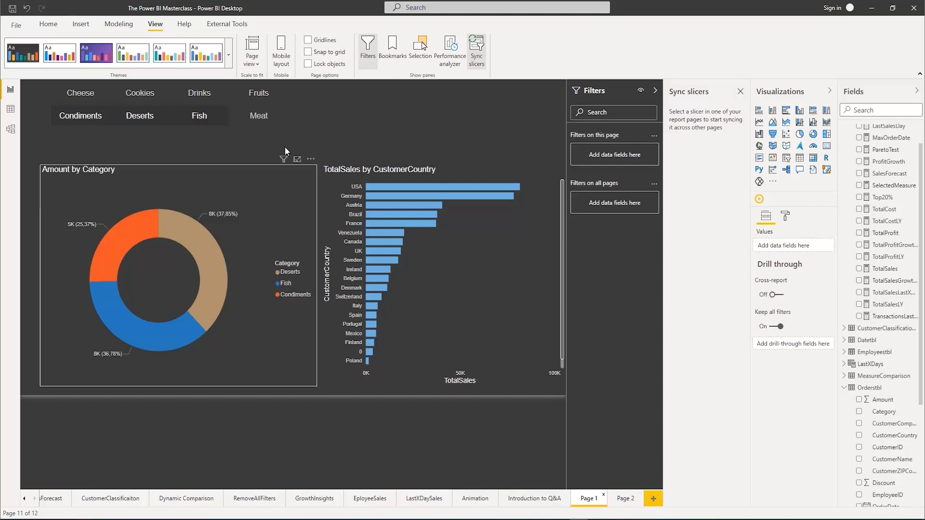
pyautogui.click(291, 118)
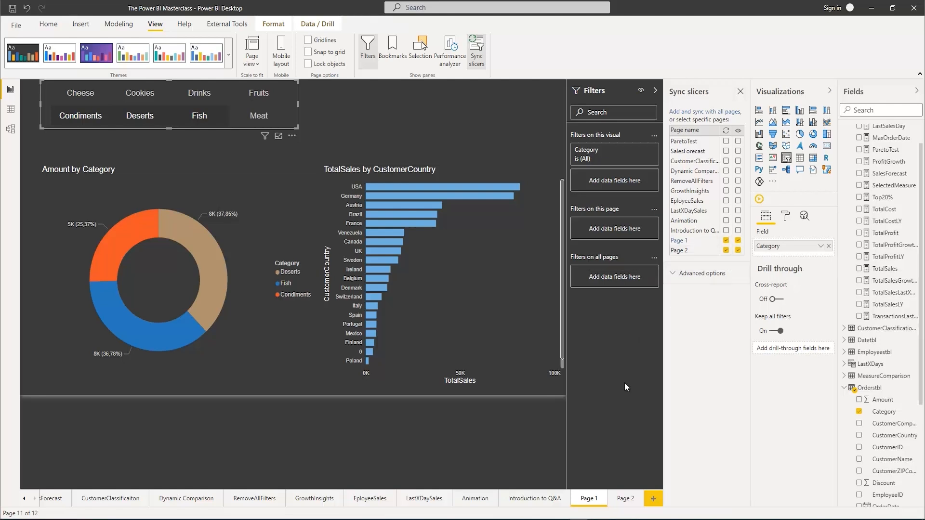
pyautogui.click(626, 498)
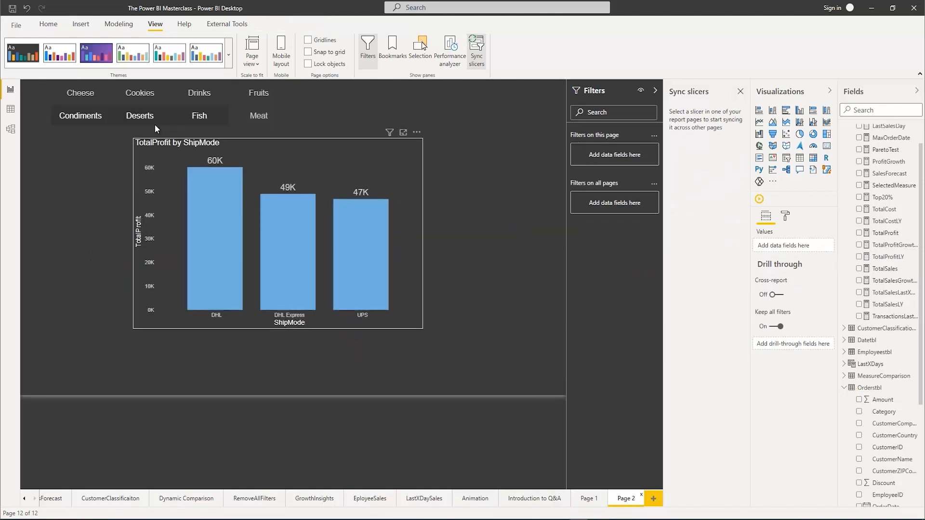
pyautogui.click(596, 499)
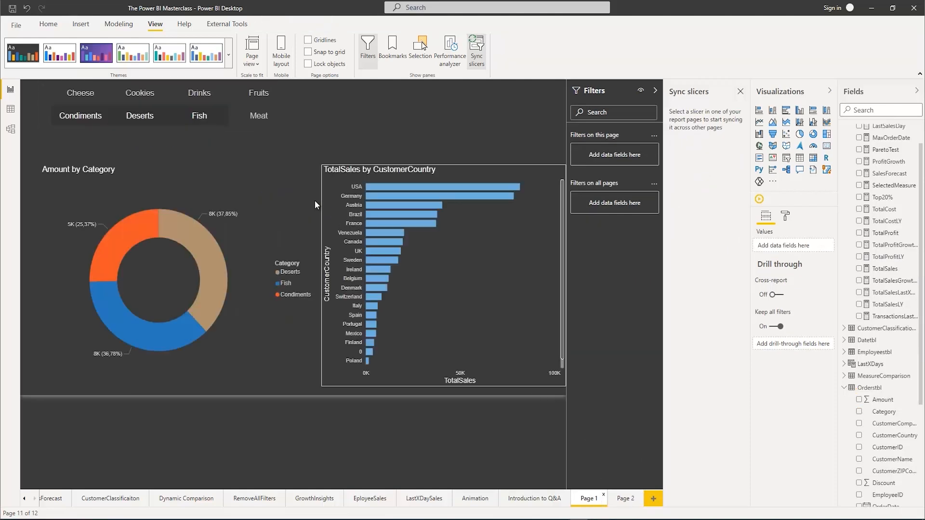
pyautogui.click(295, 117)
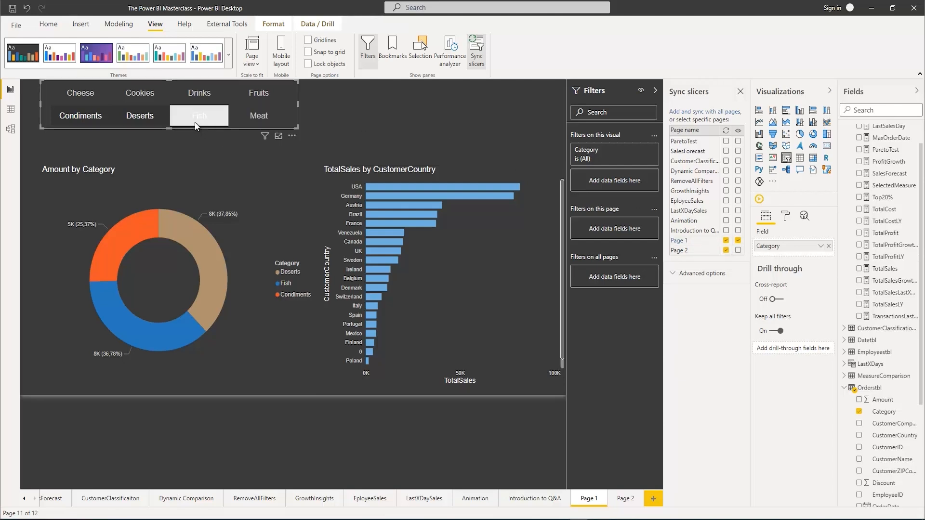
pyautogui.click(623, 499)
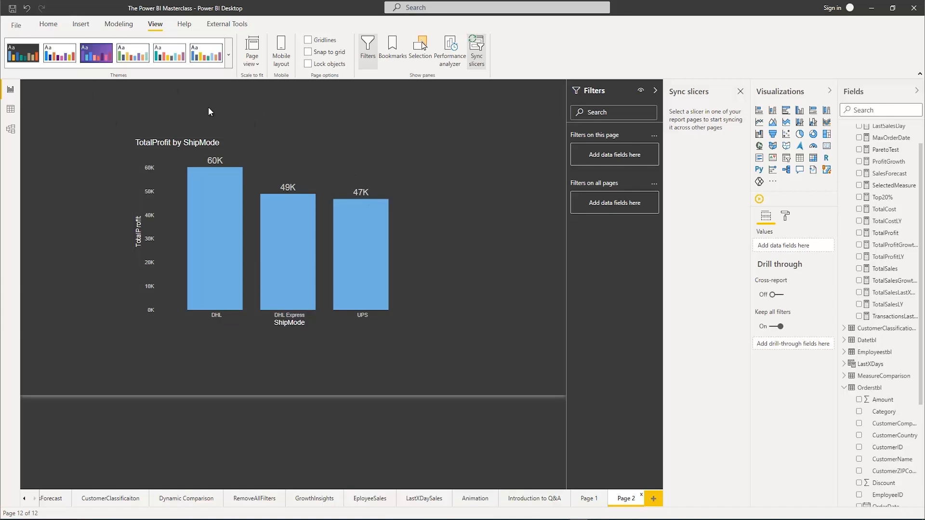
pyautogui.click(591, 500)
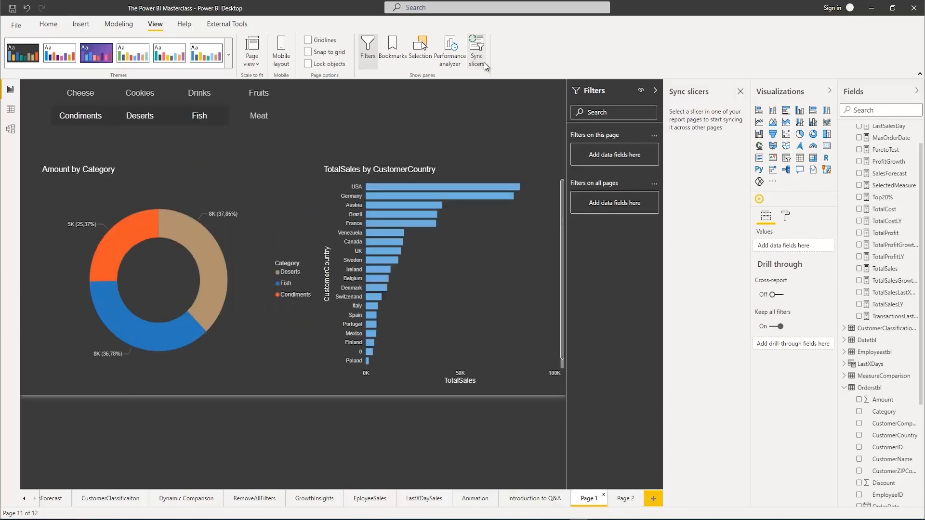
pyautogui.click(291, 123)
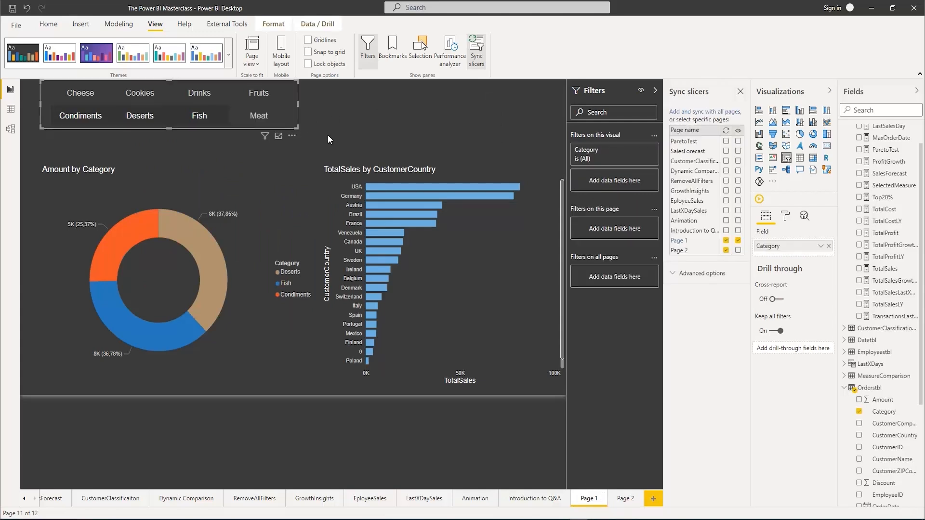
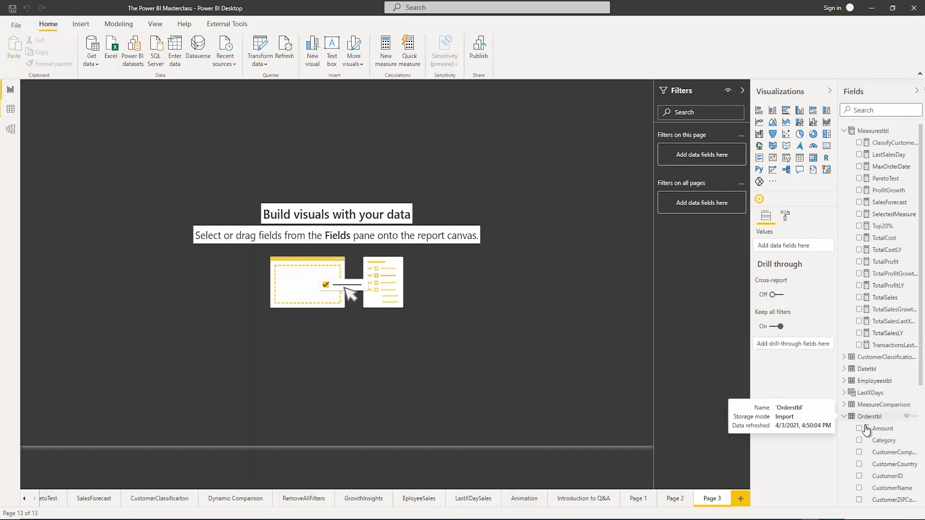
# Create a table listing the Orderstbl Category field on Page 3 and set its values text size to 15 pt
pyautogui.click(860, 441)
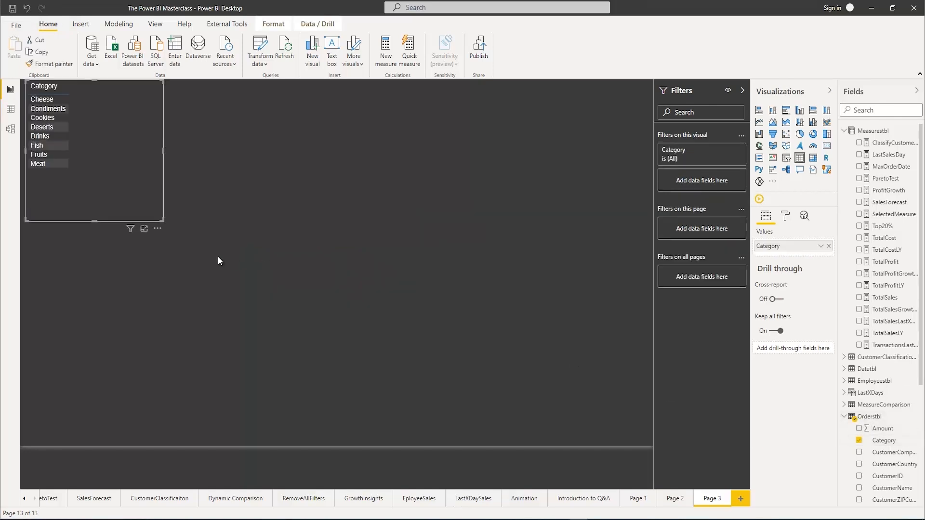
pyautogui.click(785, 216)
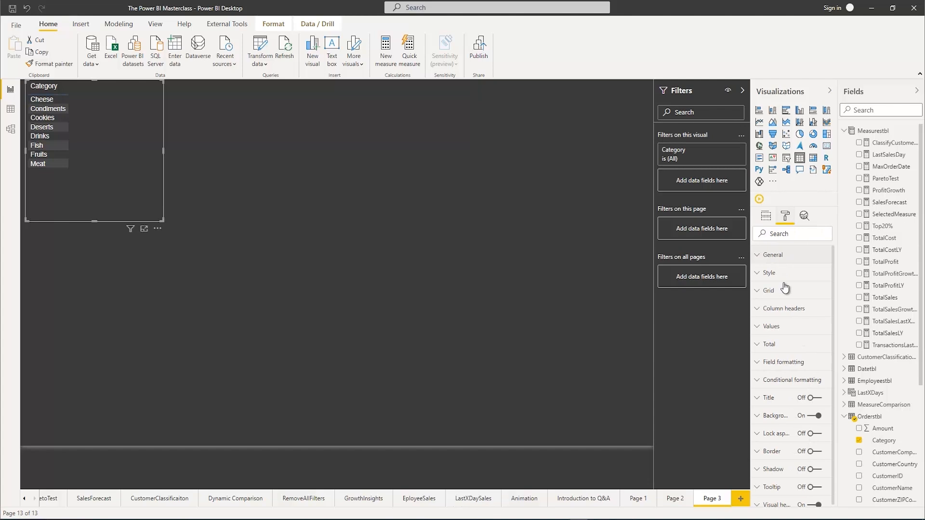
pyautogui.click(754, 327)
pyautogui.scroll(-3, 784, 380)
pyautogui.scroll(-1, 785, 389)
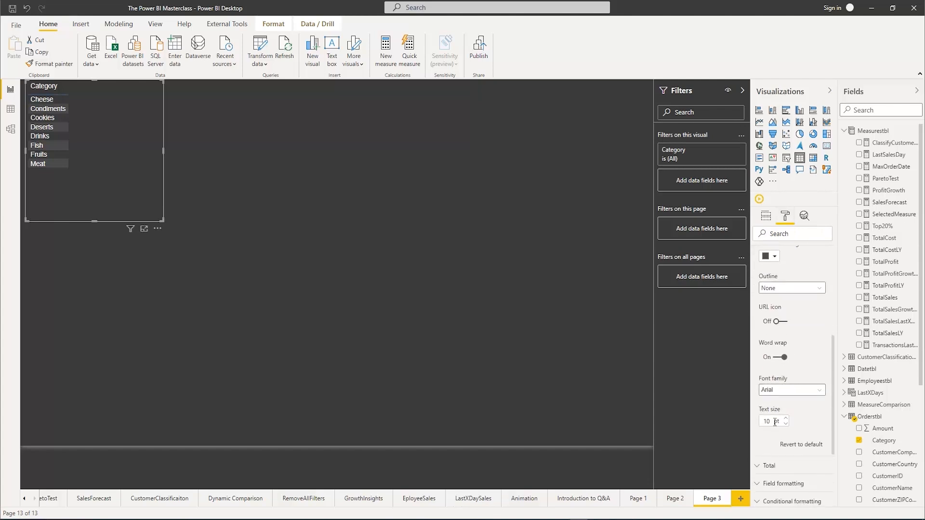
pyautogui.click(770, 421)
pyautogui.write('15')
pyautogui.press('Return')
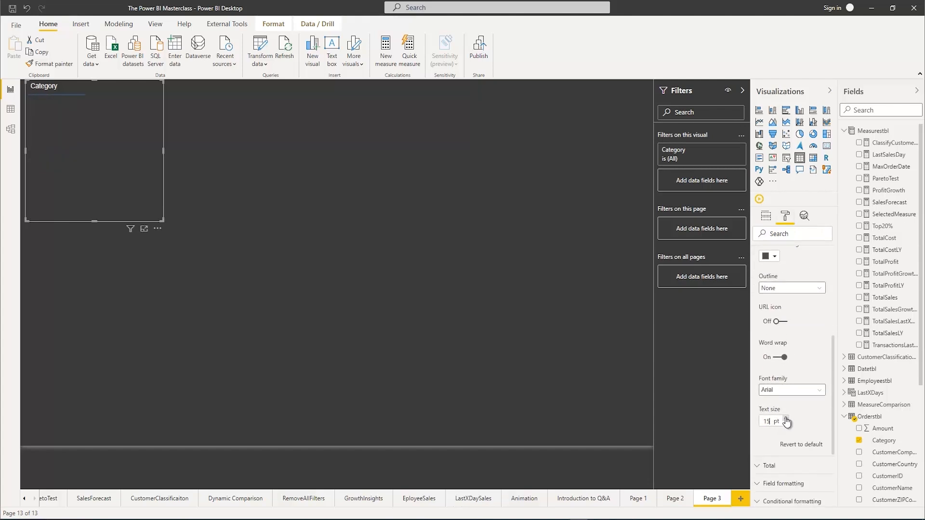
# Enlarge the Category table, move it slightly down the page, and add the TotalSales measure as a second column
pyautogui.moveTo(190, 245); pyautogui.dragTo(205, 253)
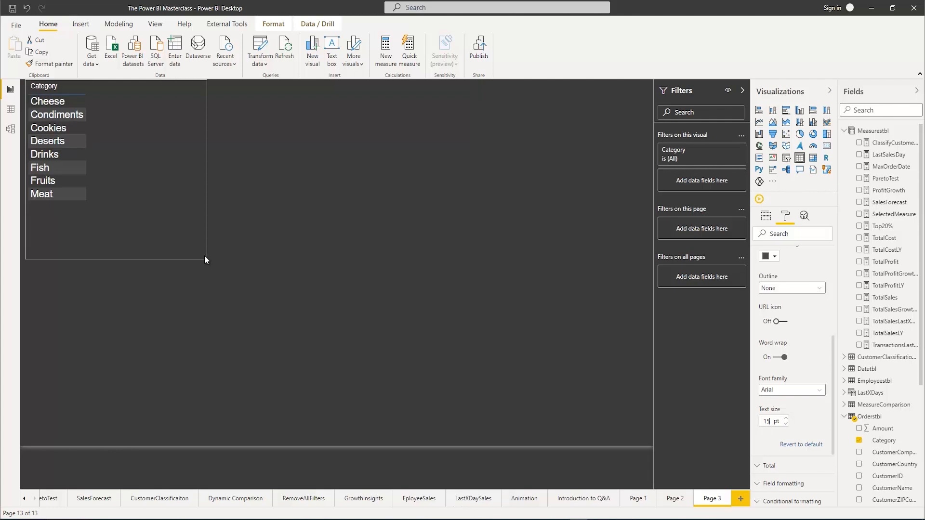
pyautogui.moveTo(145, 107); pyautogui.dragTo(147, 136)
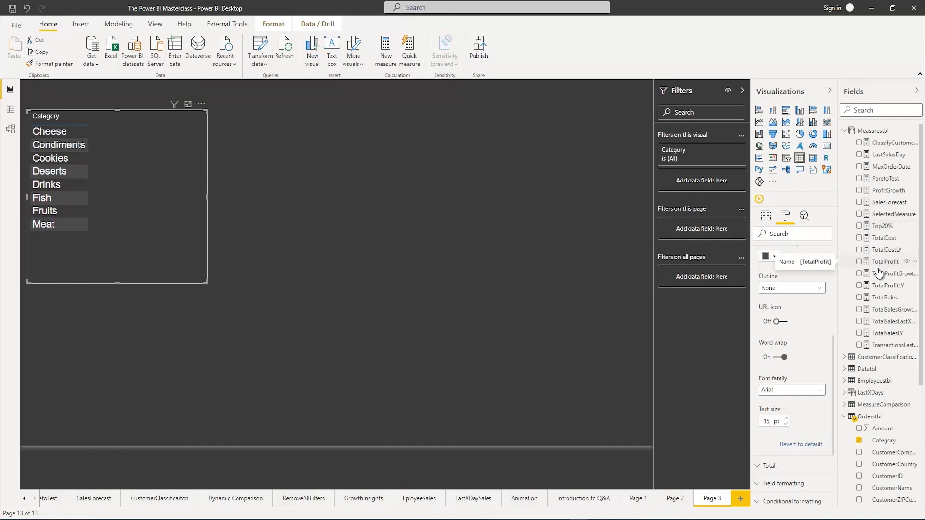
pyautogui.click(859, 298)
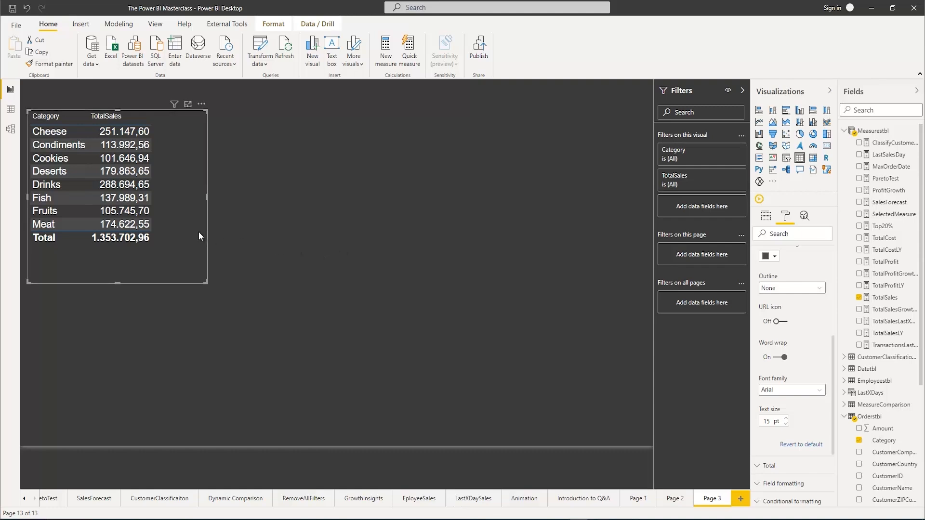
pyautogui.moveTo(228, 204); pyautogui.dragTo(288, 206)
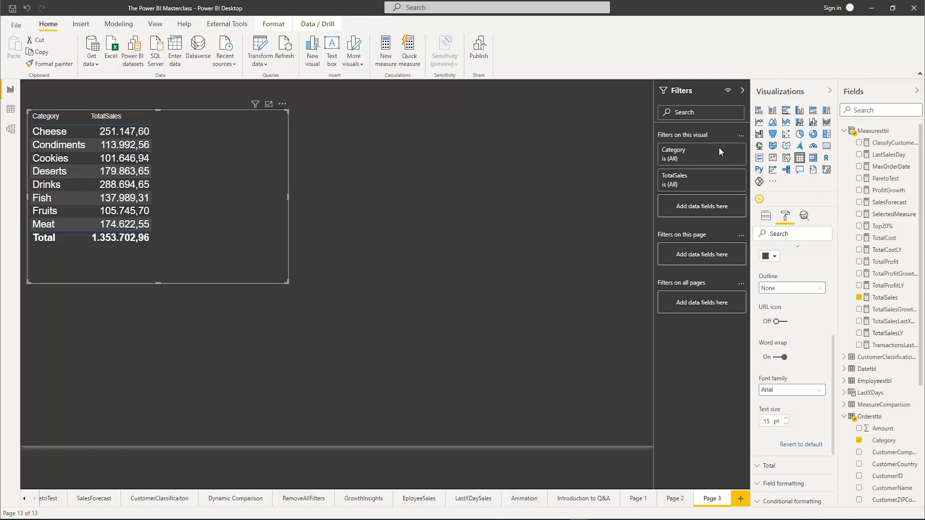
# Start a new measure named SubsetSaleswithCalculate in Measurestbl, leaving its expression on a second line
pyautogui.rightClick(875, 132)
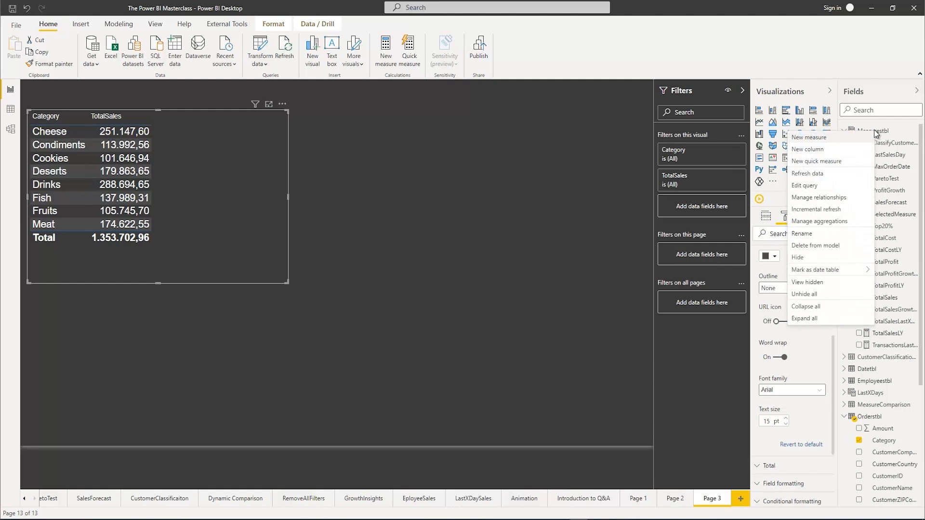
pyautogui.click(820, 141)
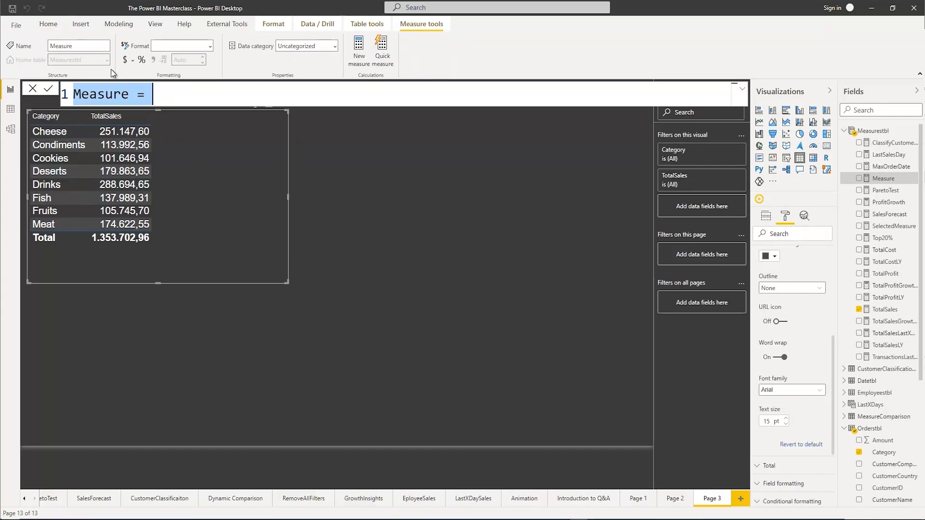
pyautogui.write('Subste')
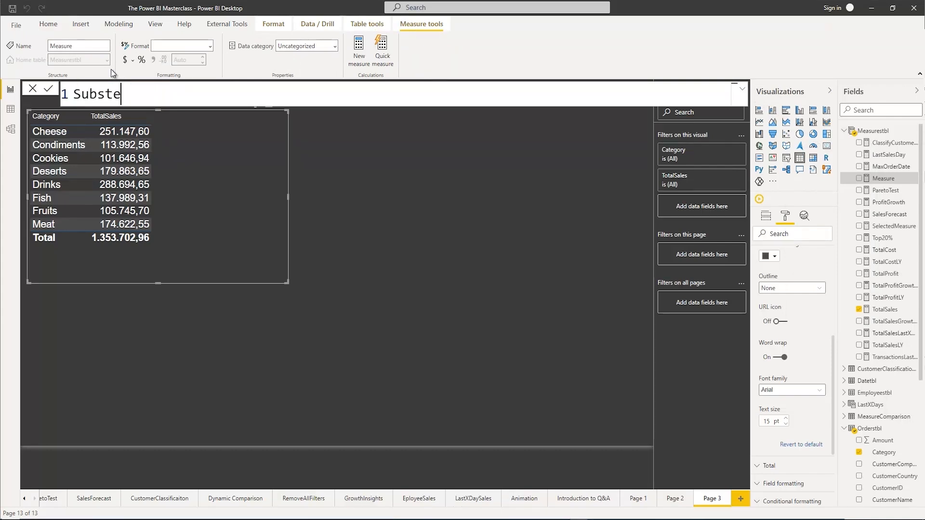
pyautogui.press('BackSpace')
pyautogui.press('BackSpace')
pyautogui.write('etSaleswithCalcu')
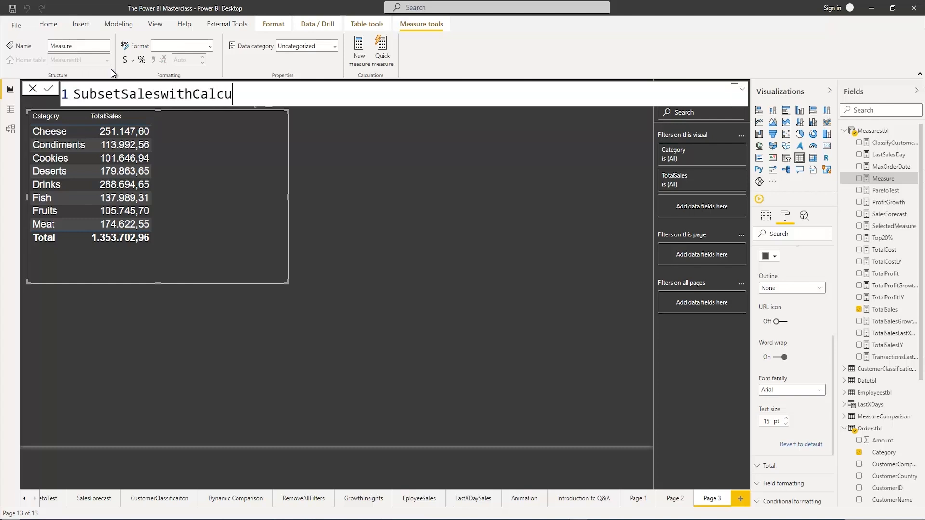
pyautogui.write('late =')
pyautogui.hotkey('shift', 'Return')
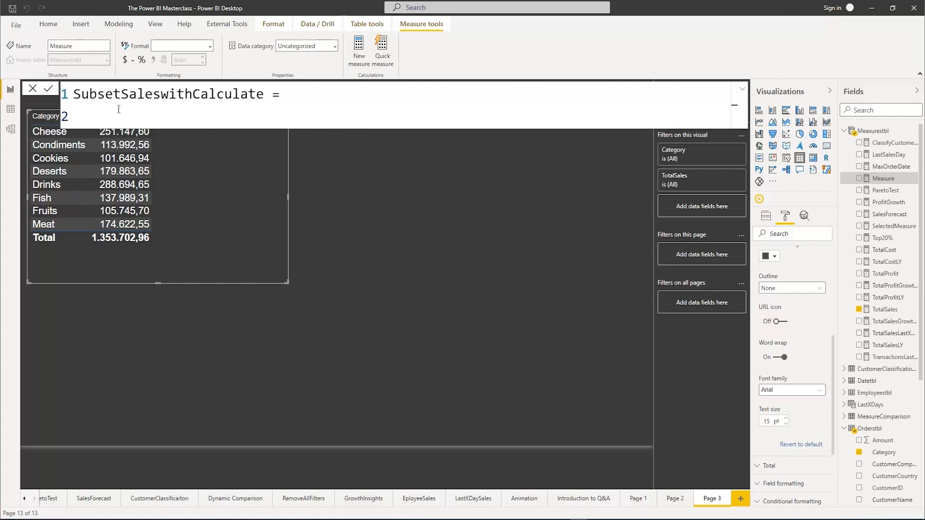
# Begin the measure's expression with CALCULATE, using [TotalSales] as the expression argument
pyautogui.write('C')
pyautogui.press('BackSpace')
pyautogui.write('Cal')
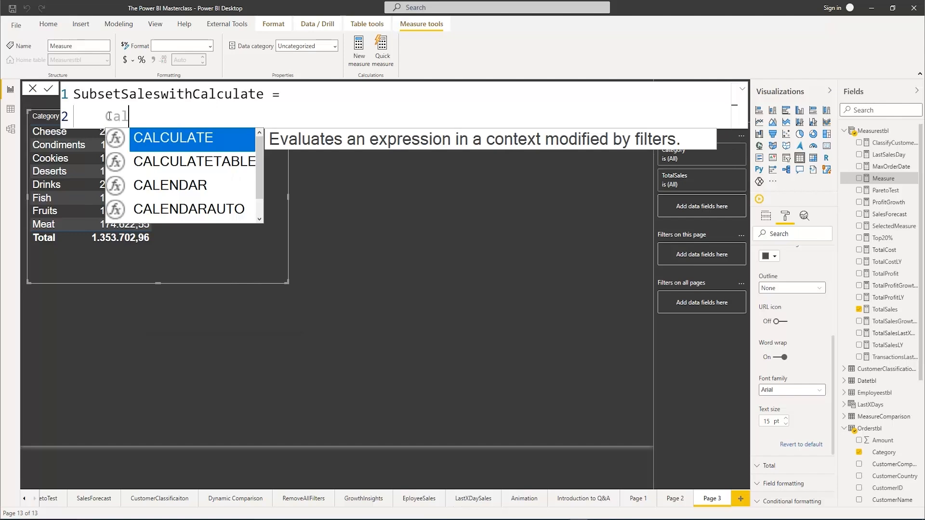
pyautogui.press('Tab')
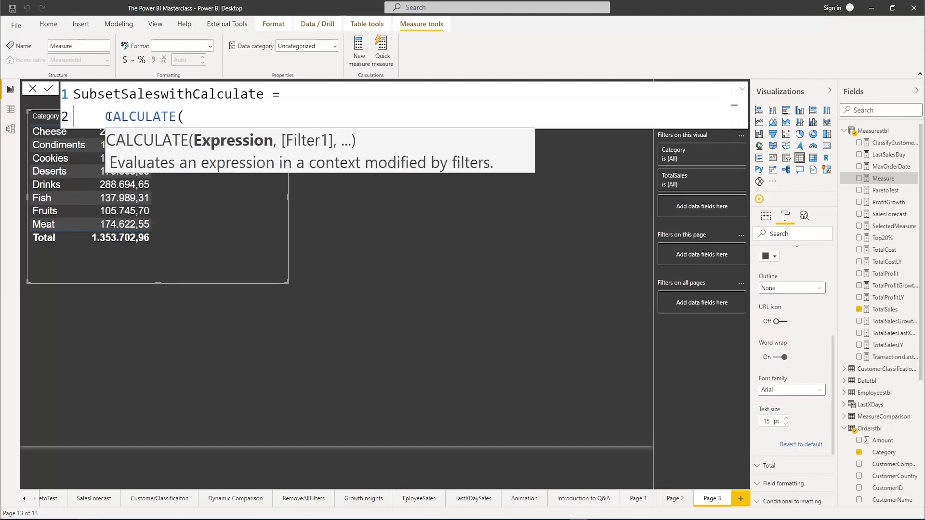
pyautogui.write('Total')
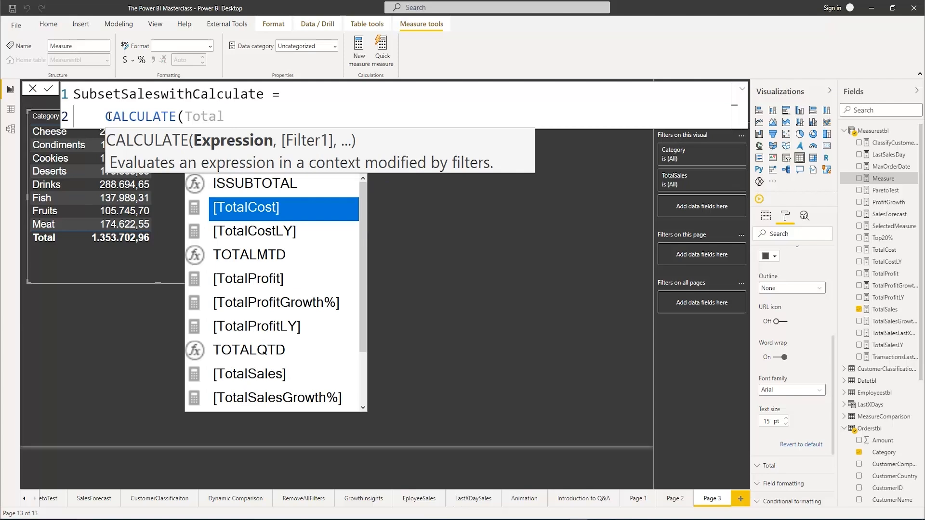
pyautogui.write('Sales')
pyautogui.press('Tab')
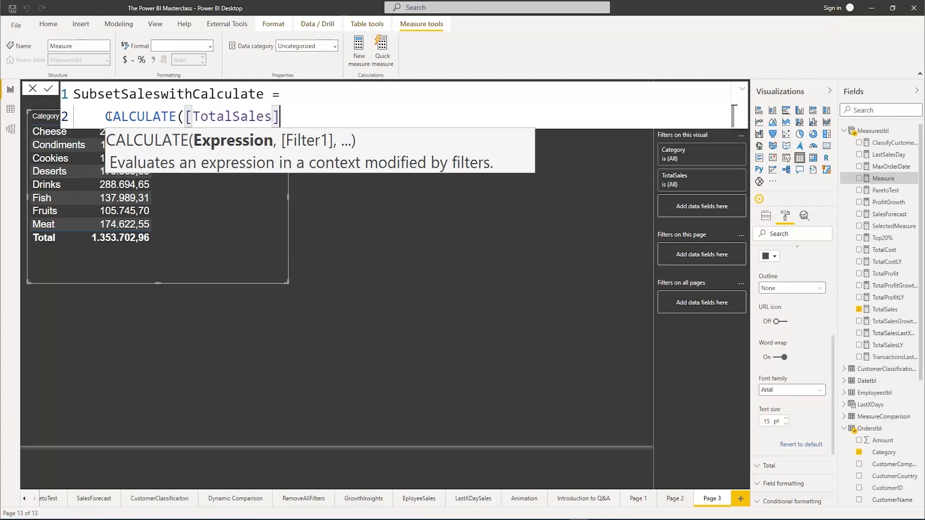
pyautogui.write(',')
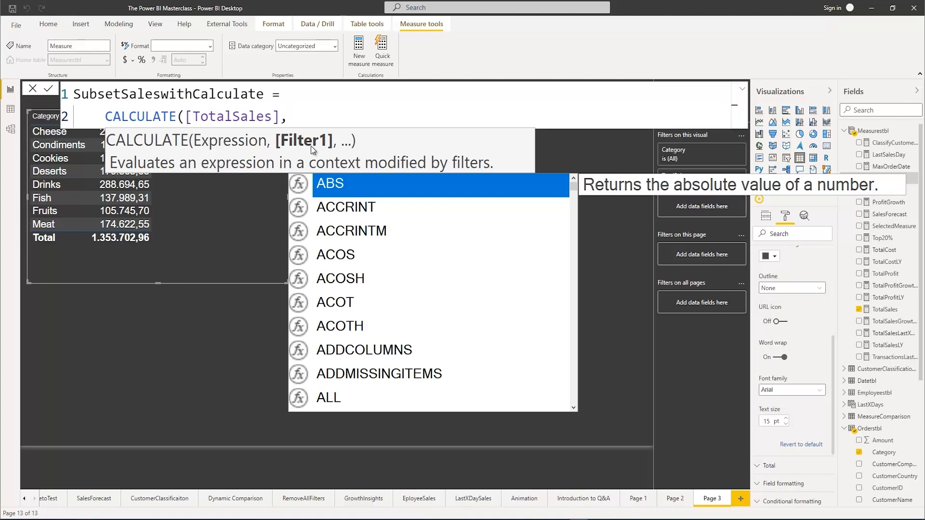
pyautogui.write('Fil')
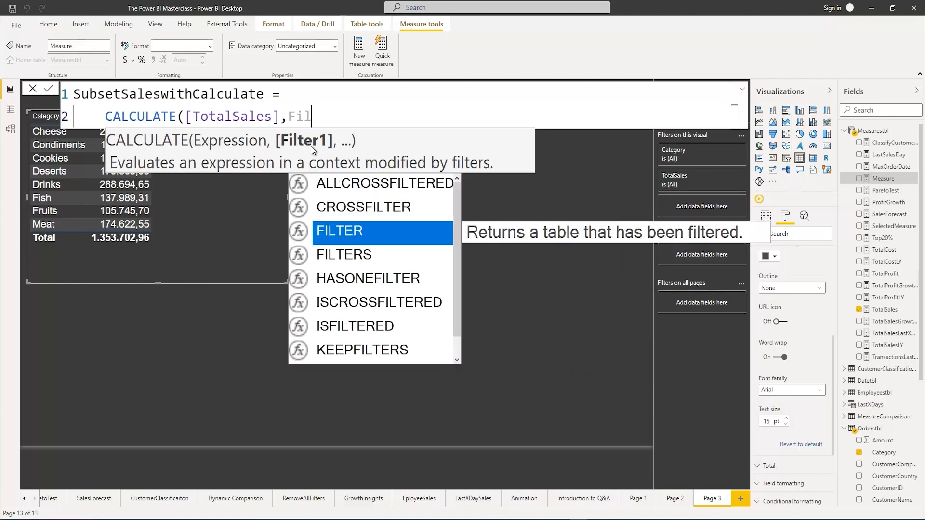
pyautogui.press('BackSpace')
pyautogui.press('BackSpace')
pyautogui.press('BackSpace')
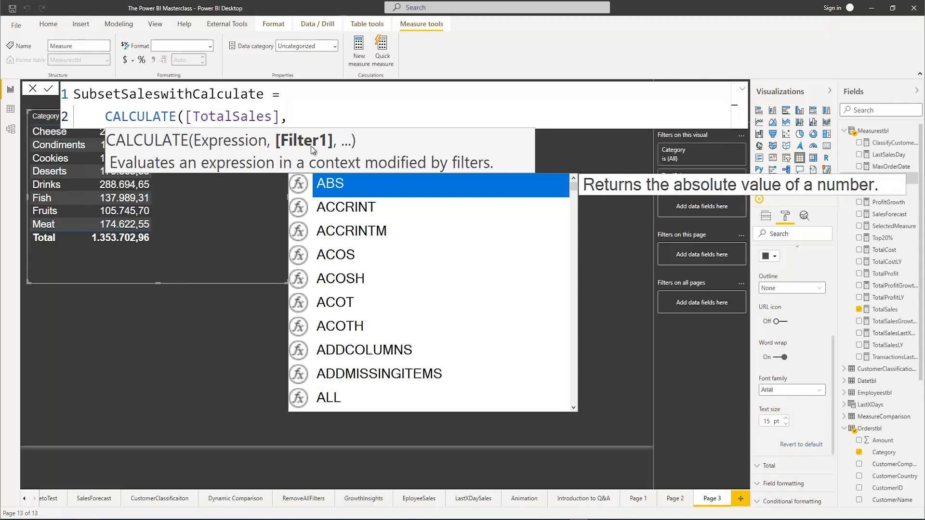
# Enter the filter condition Orderstbl[Sales]>500 as the second CALCULATE argument
pyautogui.write('or')
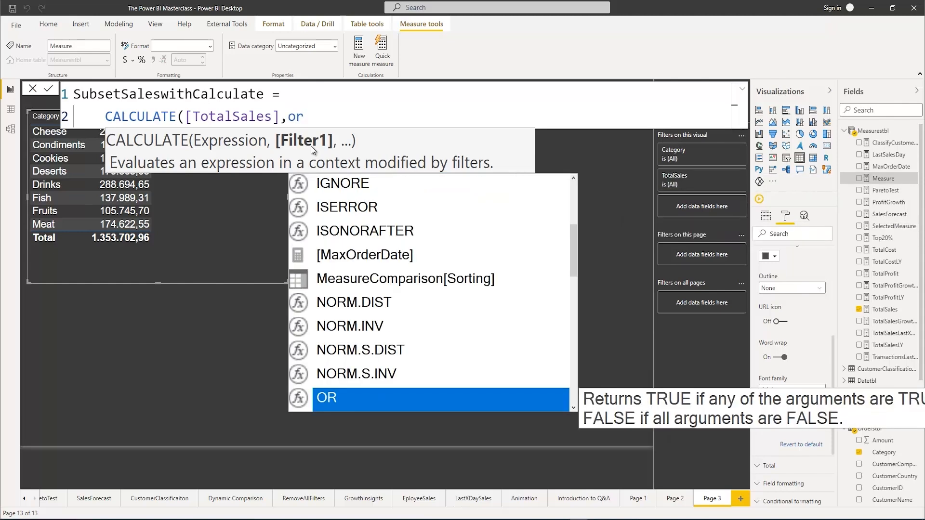
pyautogui.write('d')
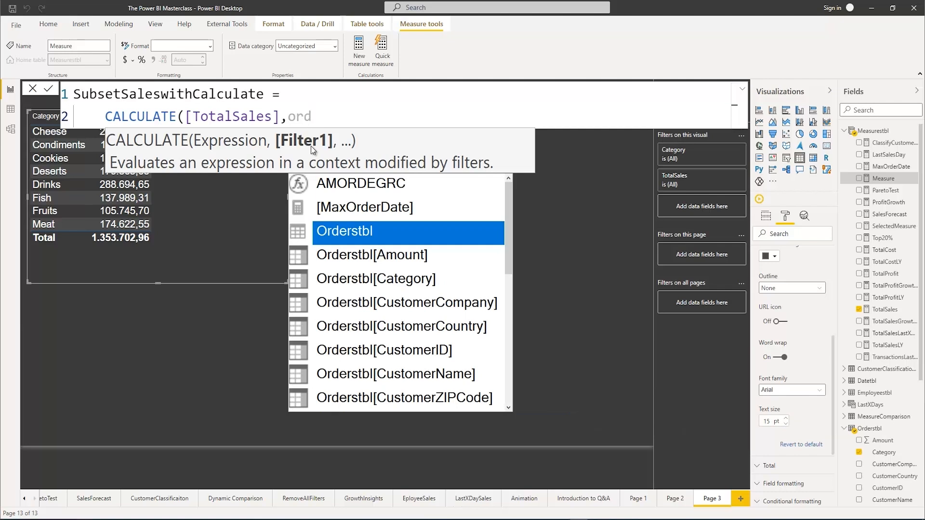
pyautogui.write('erst')
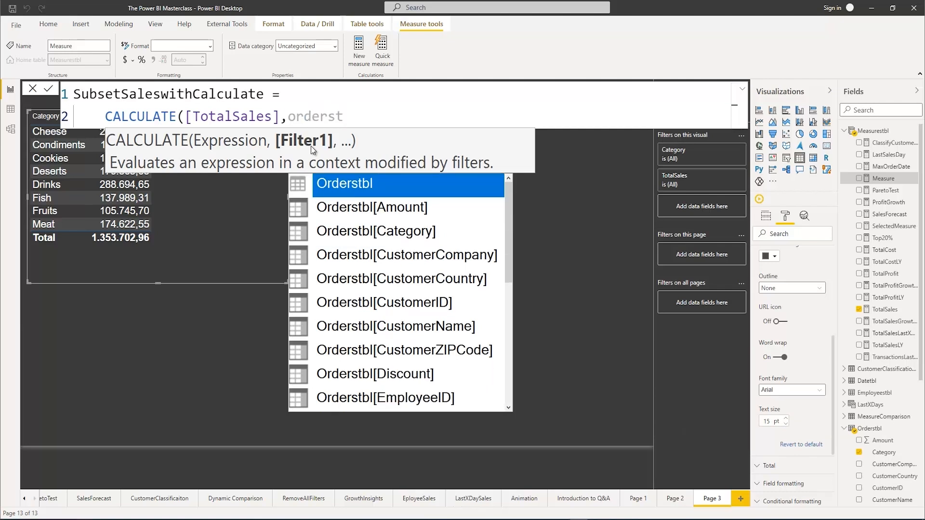
pyautogui.press('Down')
pyautogui.press('Down')
pyautogui.press('Down')
pyautogui.press('Down')
pyautogui.press('Down')
pyautogui.press('Down')
pyautogui.press('Down')
pyautogui.press('Down')
pyautogui.press('Down')
pyautogui.press('Down')
pyautogui.press('Down')
pyautogui.press('Down')
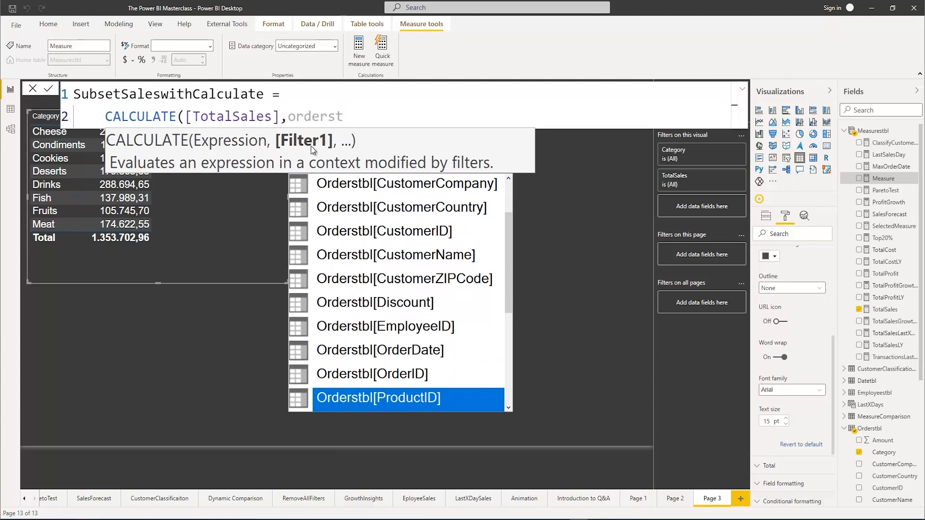
pyautogui.press('Down')
pyautogui.press('Down')
pyautogui.press('Down')
pyautogui.press('Down')
pyautogui.press('Tab')
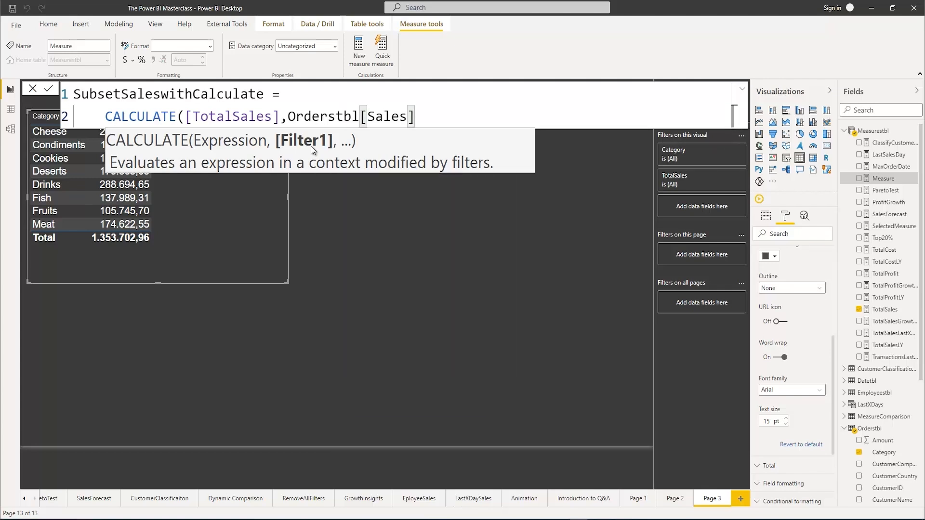
pyautogui.write('>500')
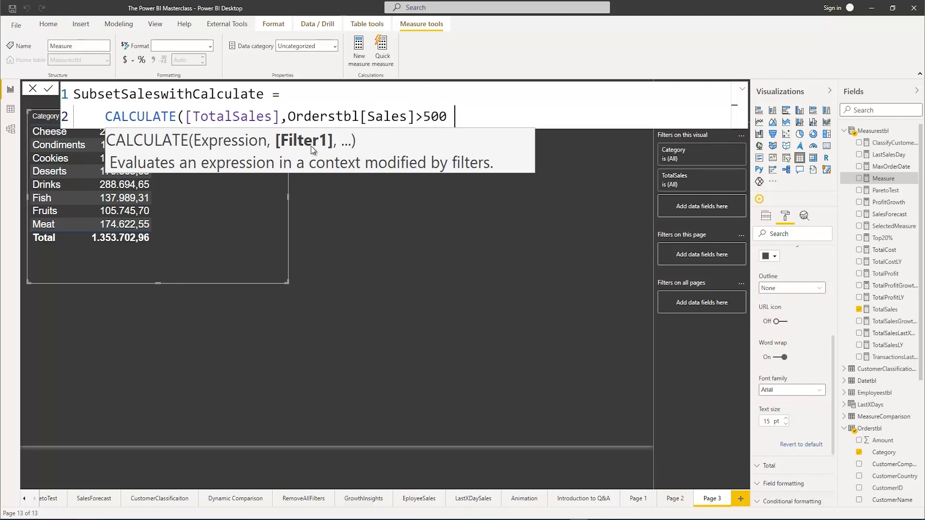
pyautogui.write(' && amou')
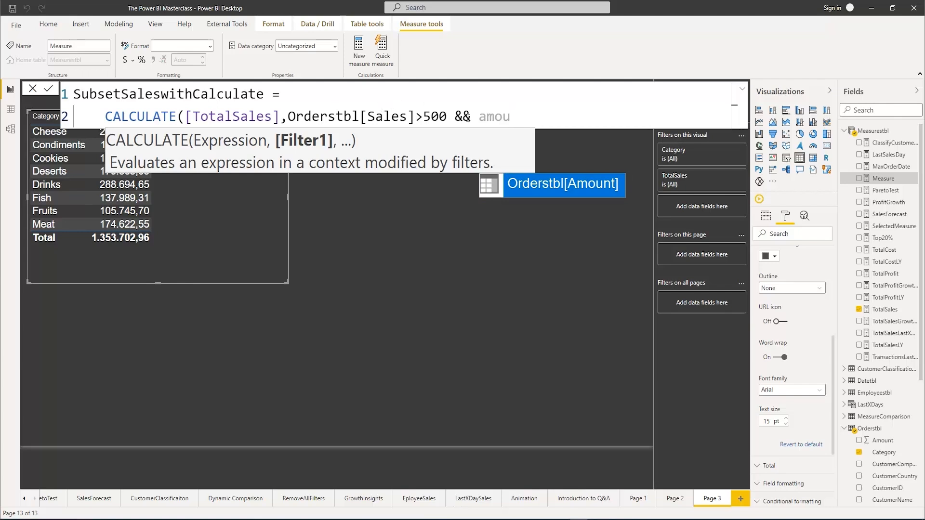
# Extend the filter with && Orderstbl[Amount]<30 and close the CALCULATE function
pyautogui.click(524, 173)
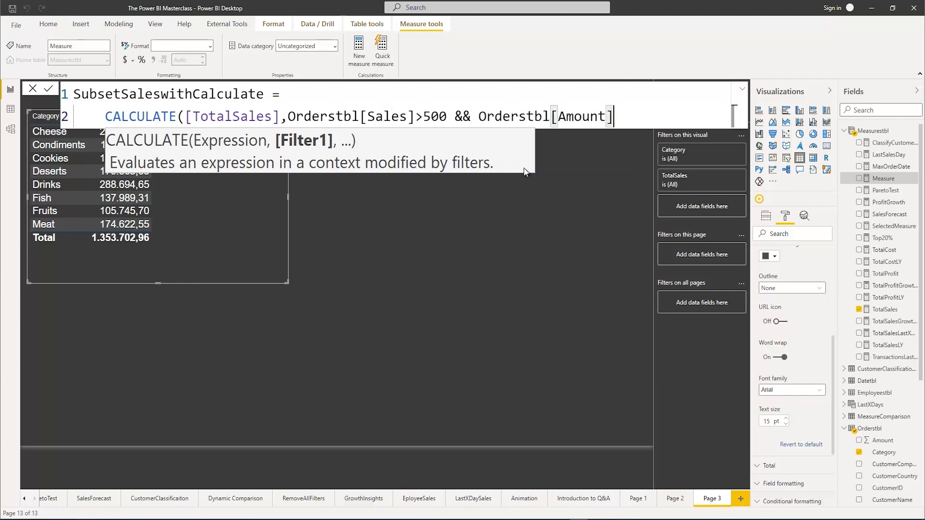
pyautogui.write('<30')
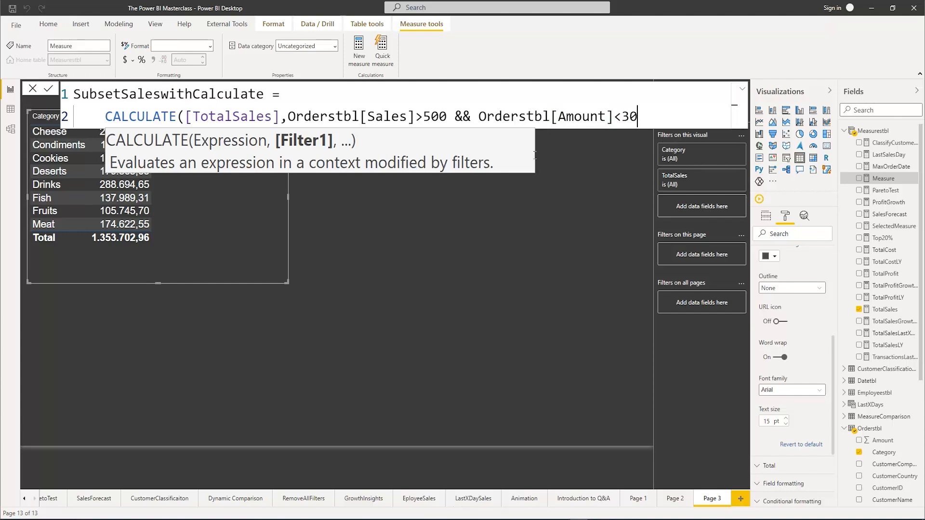
pyautogui.write(')')
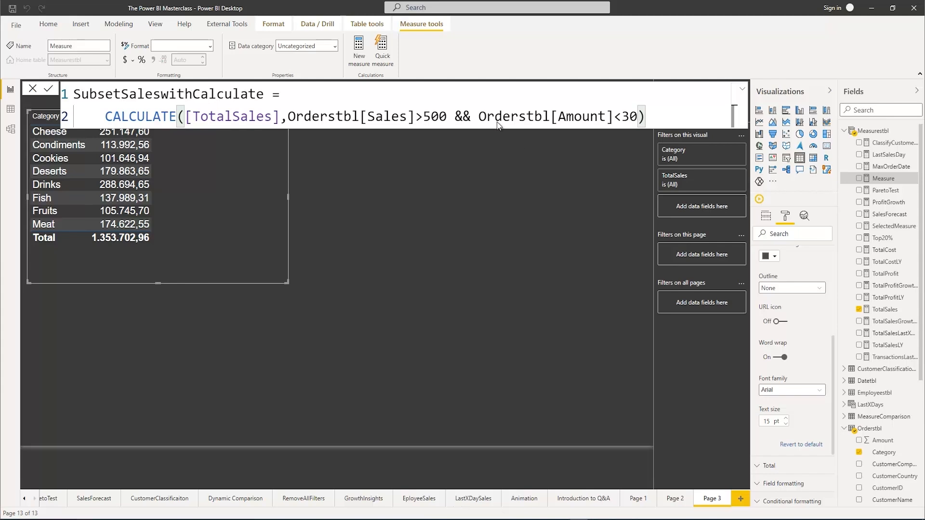
# Review the filter condition, commit the SubsetSaleswithCalculate measure, and add it as a column to the Category table
pyautogui.moveTo(288, 116); pyautogui.dragTo(637, 116)
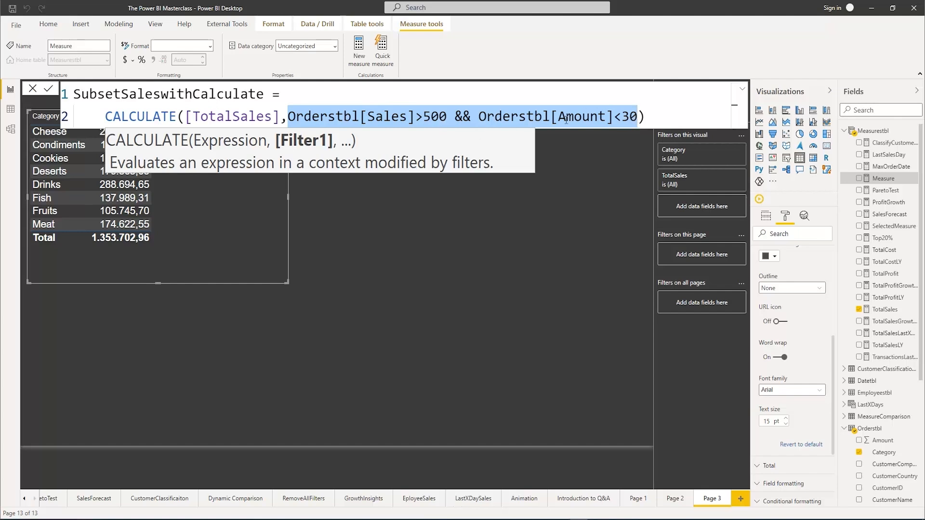
pyautogui.click(653, 119)
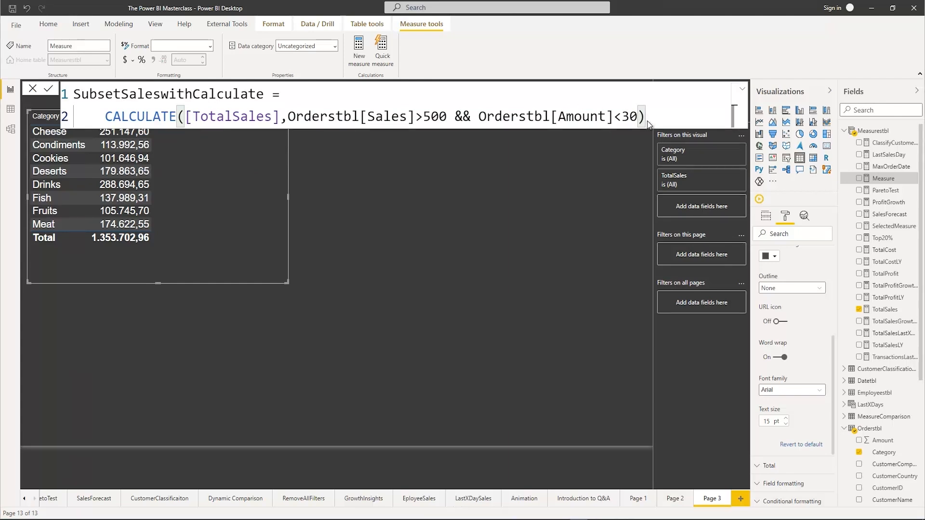
pyautogui.press('Return')
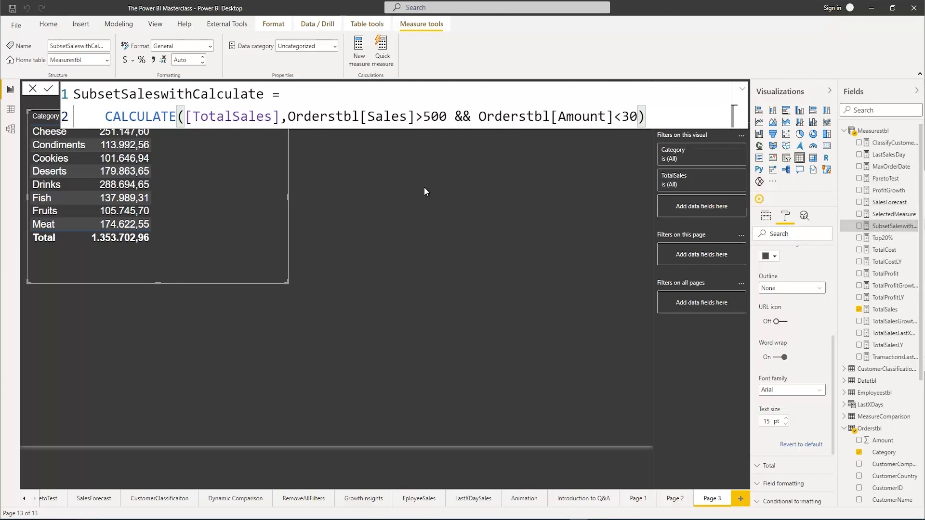
pyautogui.click(215, 178)
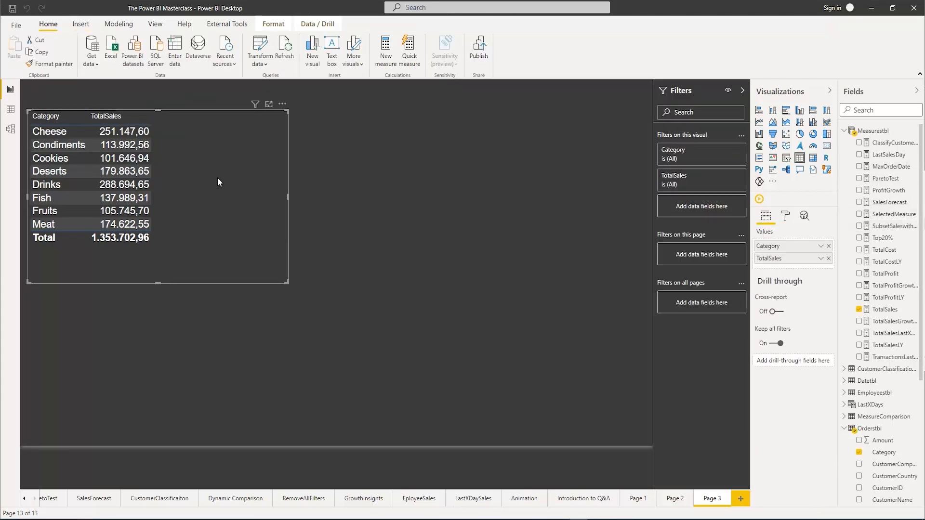
pyautogui.click(859, 226)
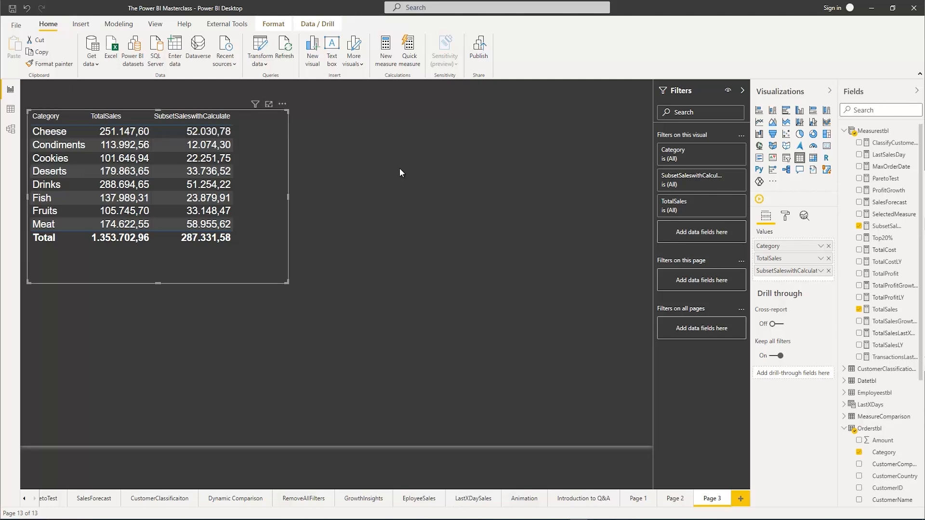
# Review the filter condition in the SubsetSaleswithCalculate measure's formula
pyautogui.click(882, 226)
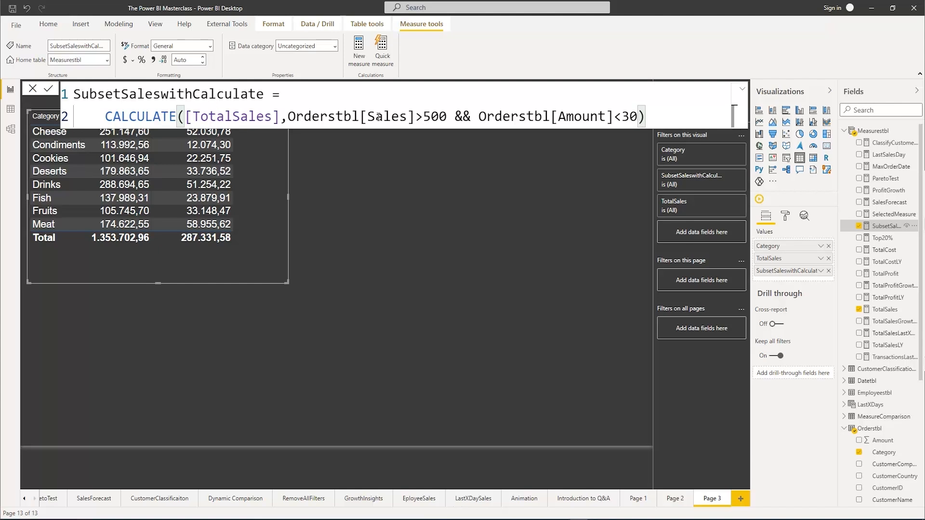
pyautogui.moveTo(288, 116); pyautogui.dragTo(637, 117)
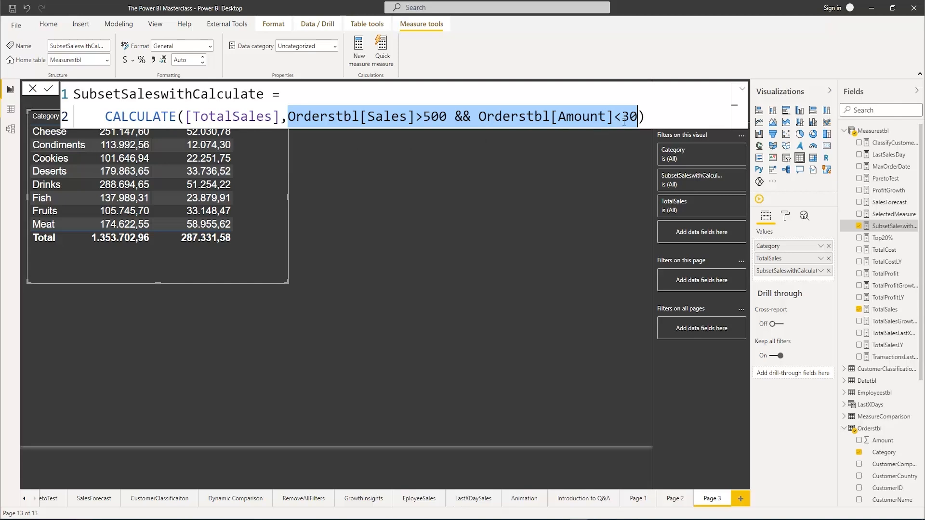
pyautogui.click(668, 116)
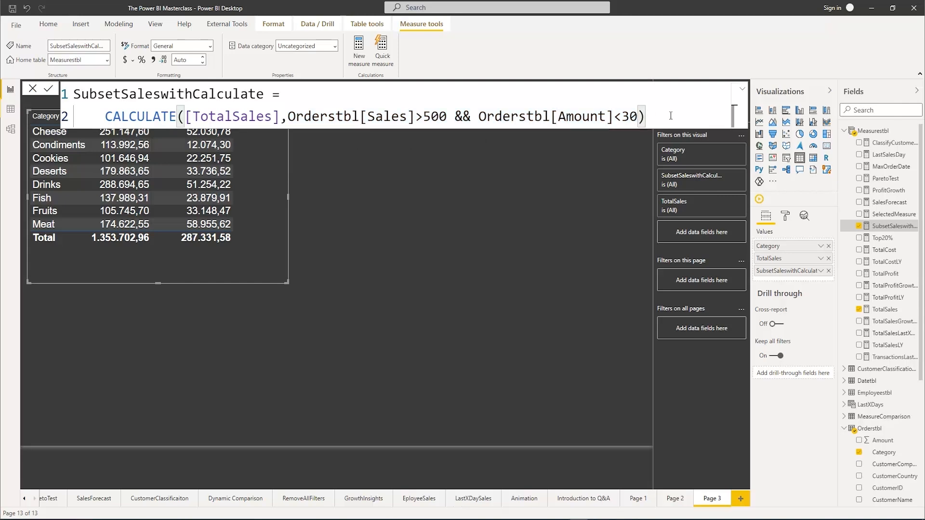
pyautogui.click(507, 208)
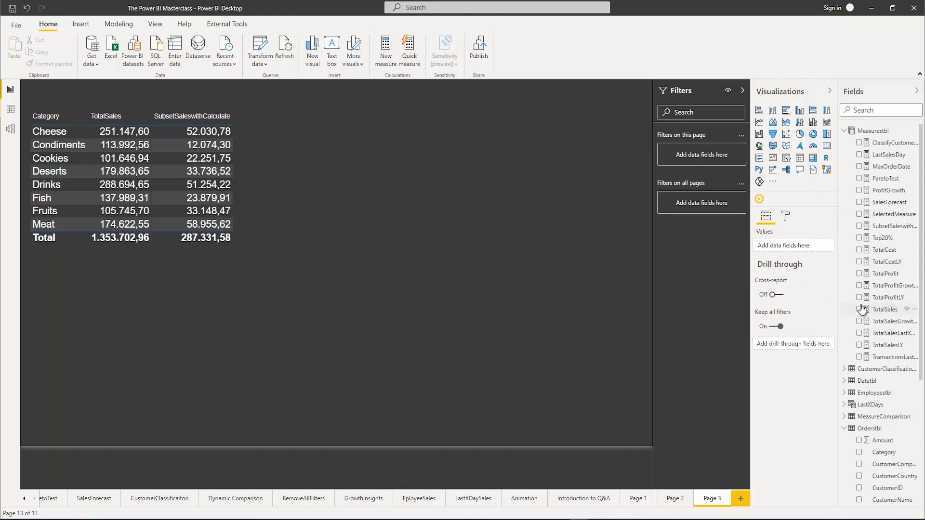
# Create a new measure named SubsetSaleswithIterator in Measurestbl and start its expression on a new line
pyautogui.rightClick(874, 133)
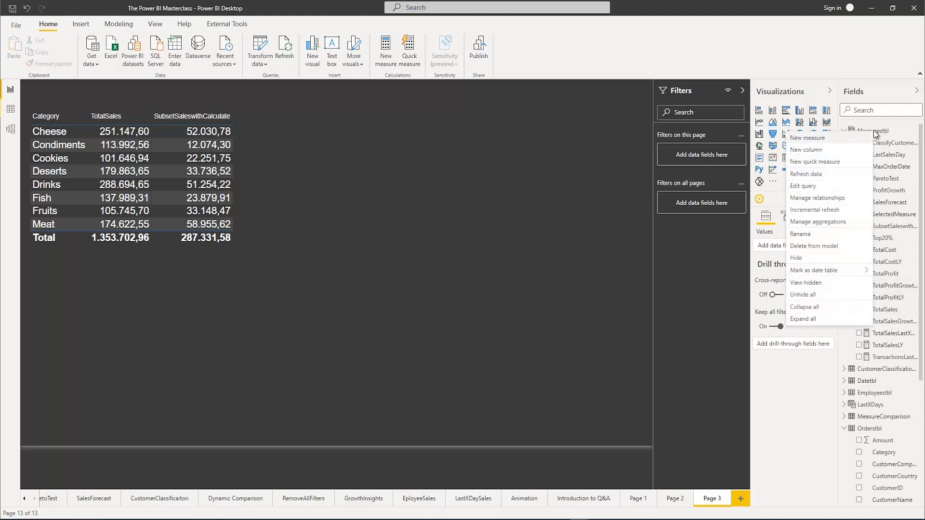
pyautogui.click(814, 141)
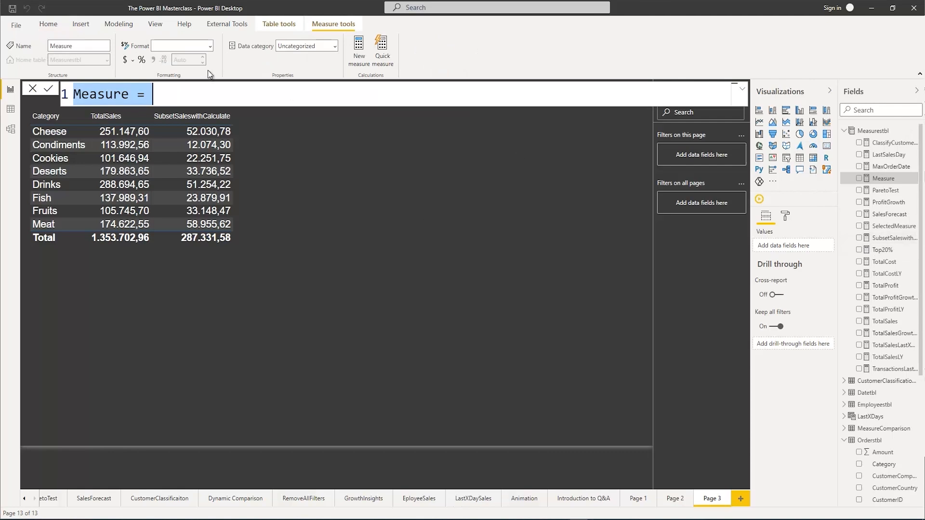
pyautogui.write('Subs')
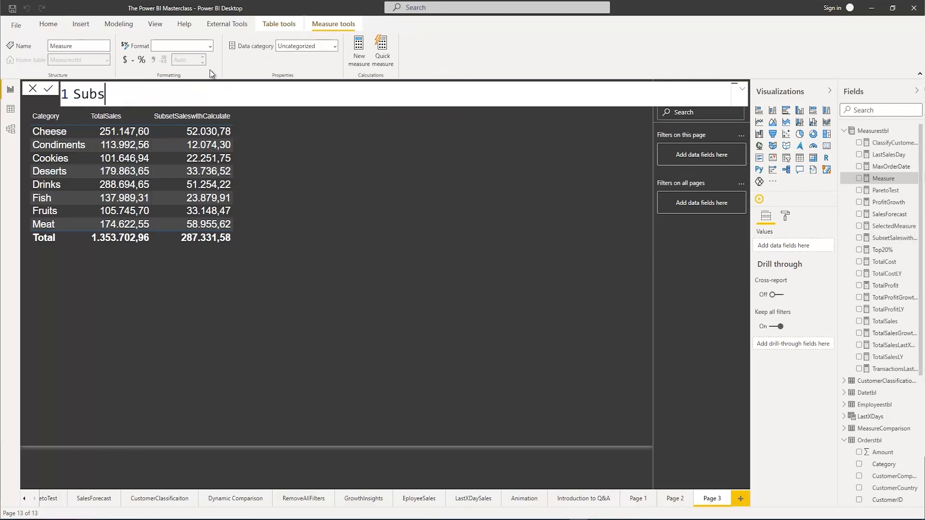
pyautogui.write('etSaleswit')
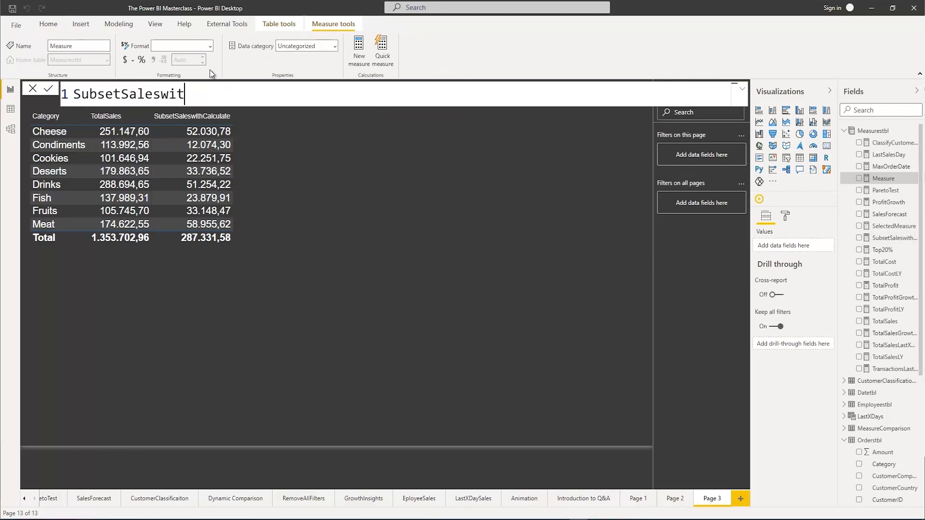
pyautogui.write('hIterator')
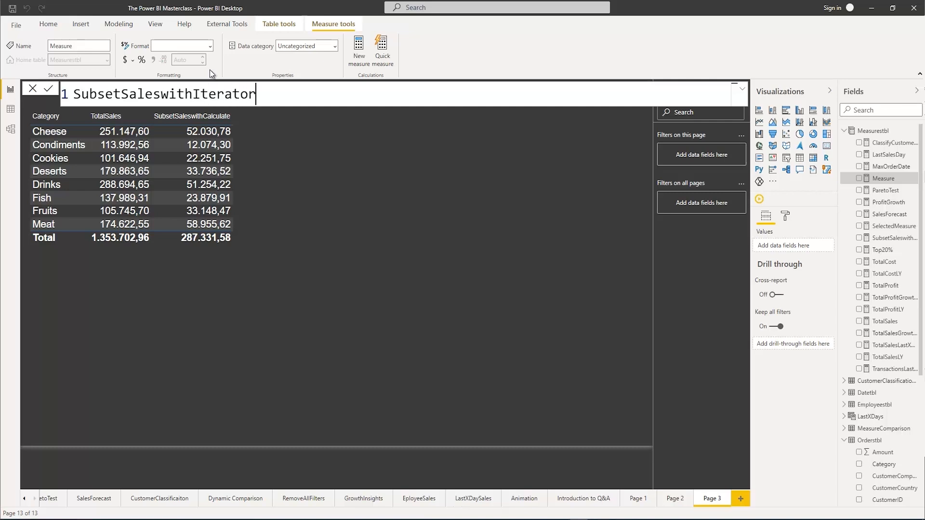
pyautogui.write(' =')
pyautogui.hotkey('shift', 'Return')
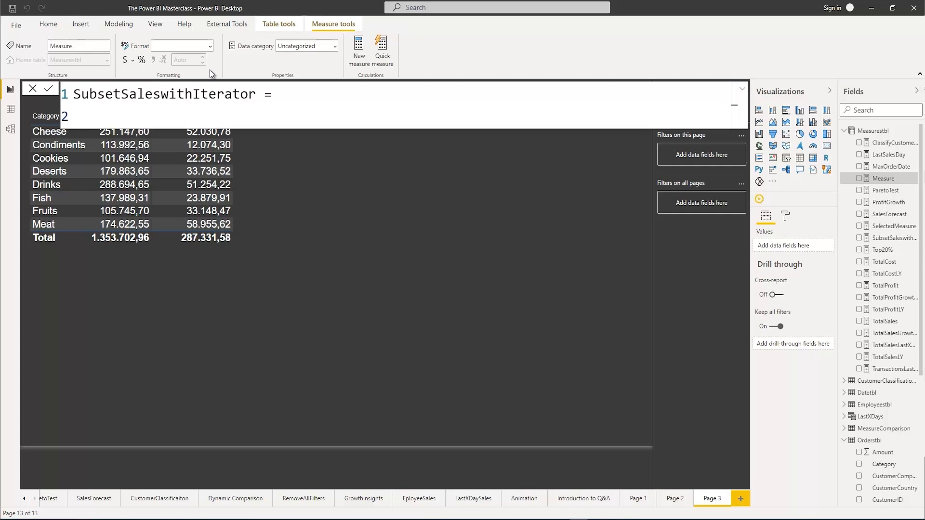
# Begin the SubsetSaleswithIterator expression with the SUMX function
pyautogui.write('Su')
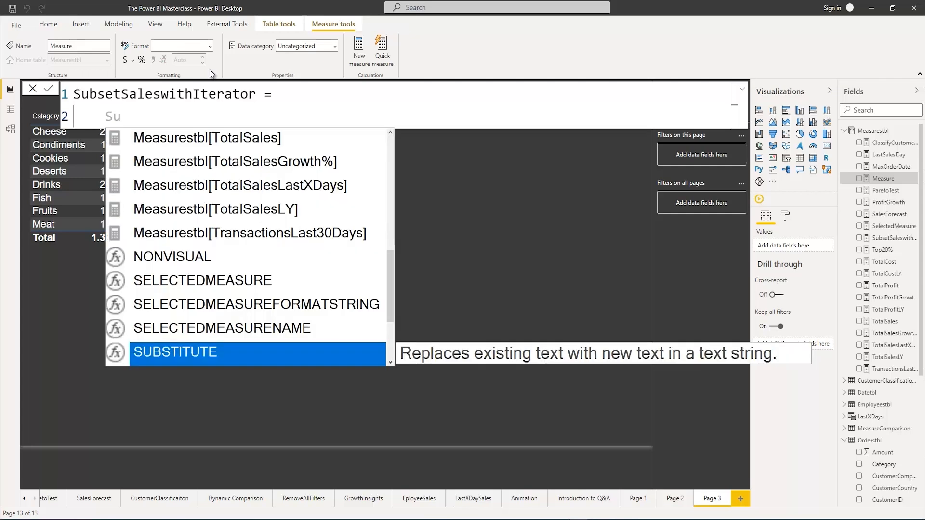
pyautogui.write('m')
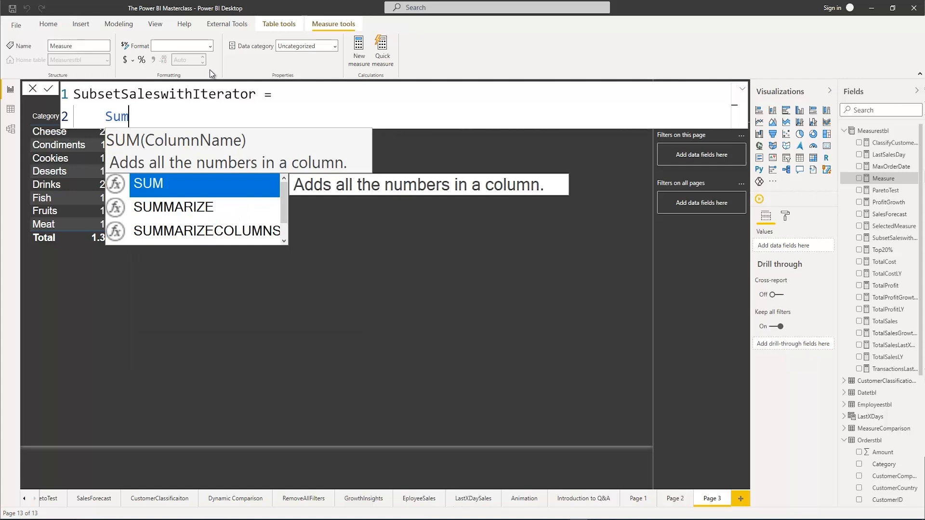
pyautogui.write('x')
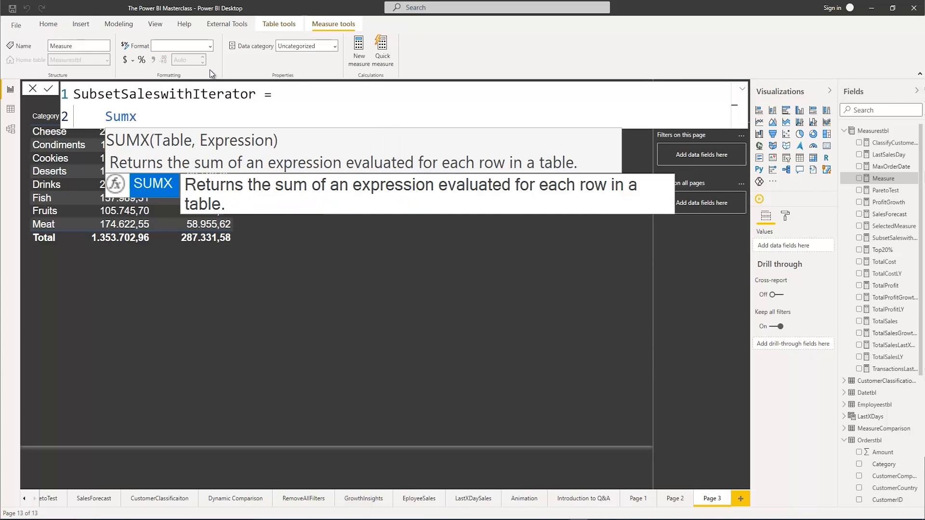
pyautogui.click(210, 122)
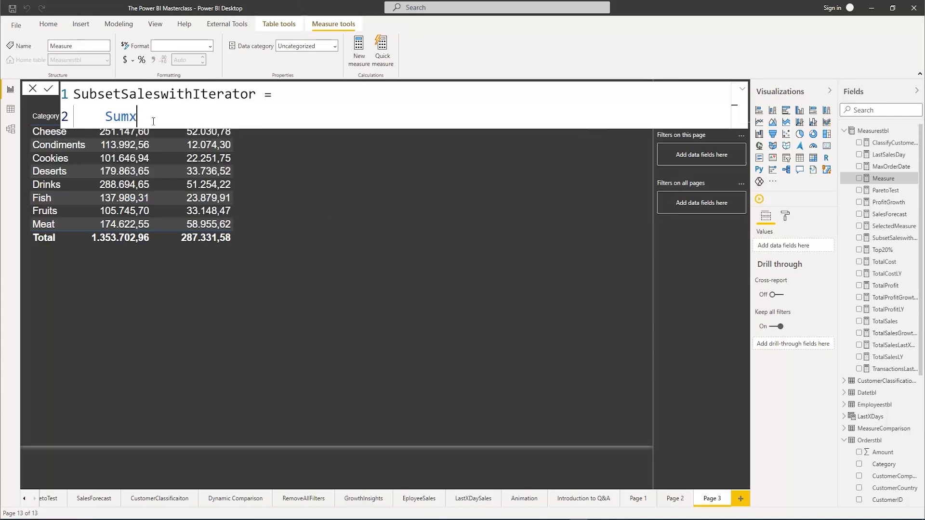
pyautogui.press('Tab')
pyautogui.write('(')
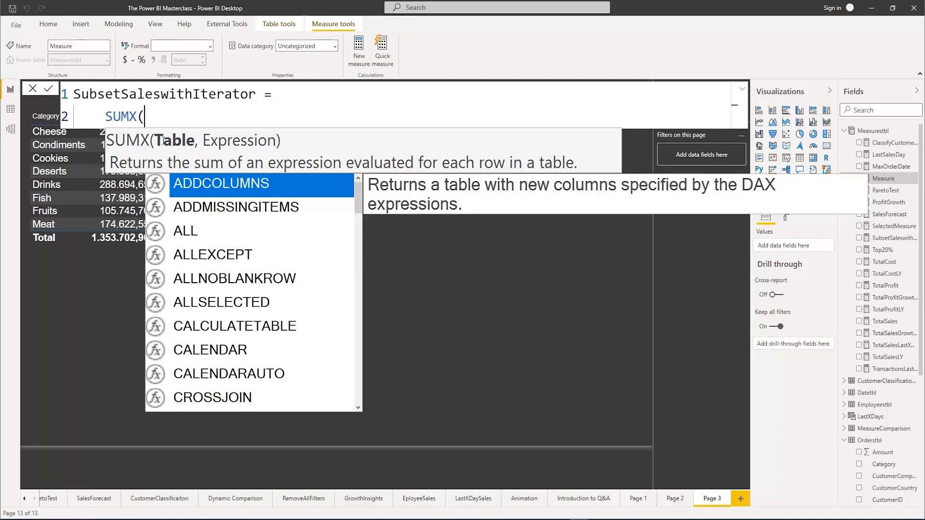
pyautogui.write('ord')
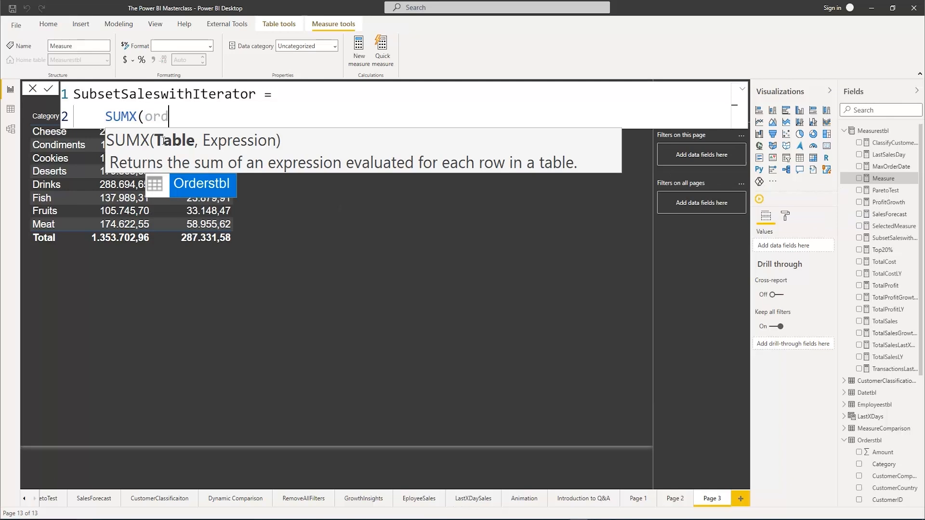
pyautogui.press('Tab')
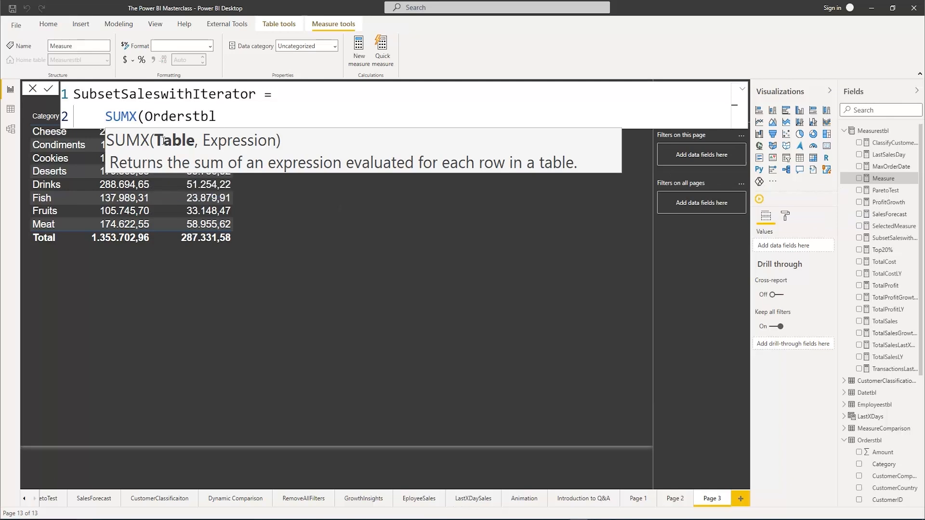
pyautogui.press('BackSpace')
pyautogui.press('BackSpace')
pyautogui.press('BackSpace')
pyautogui.press('BackSpace')
pyautogui.press('BackSpace')
pyautogui.press('BackSpace')
pyautogui.press('BackSpace')
pyautogui.press('BackSpace')
pyautogui.press('BackSpace')
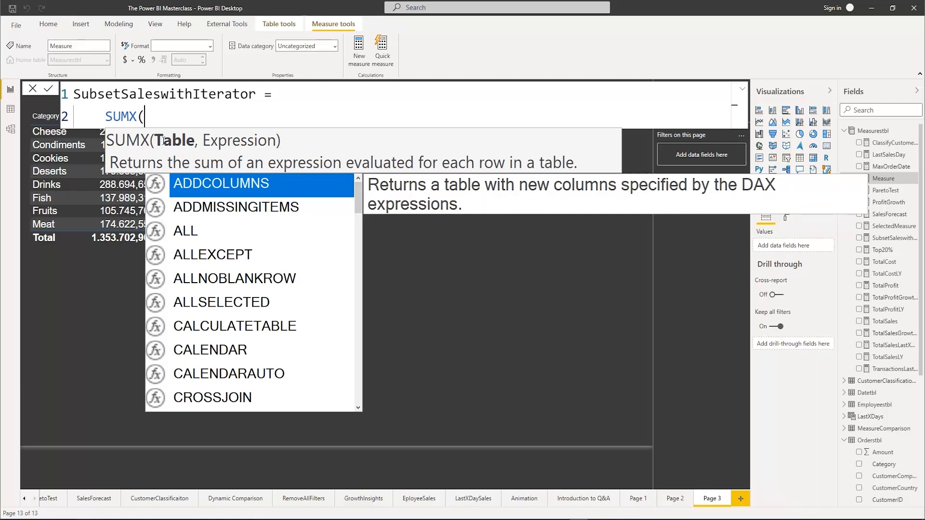
# Use FILTER on Orderstbl as the SUMX table argument, with the condition Orderstbl[Sales]>500
pyautogui.write('Fil')
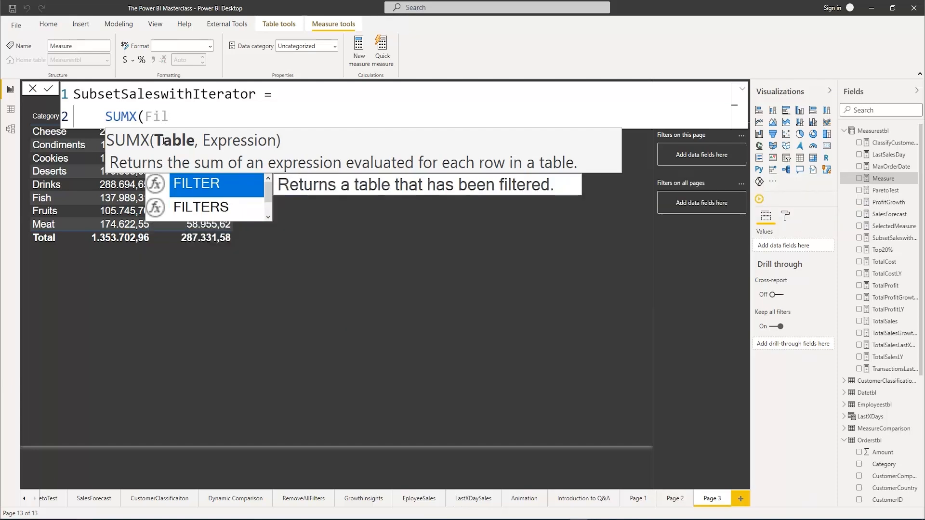
pyautogui.press('Tab')
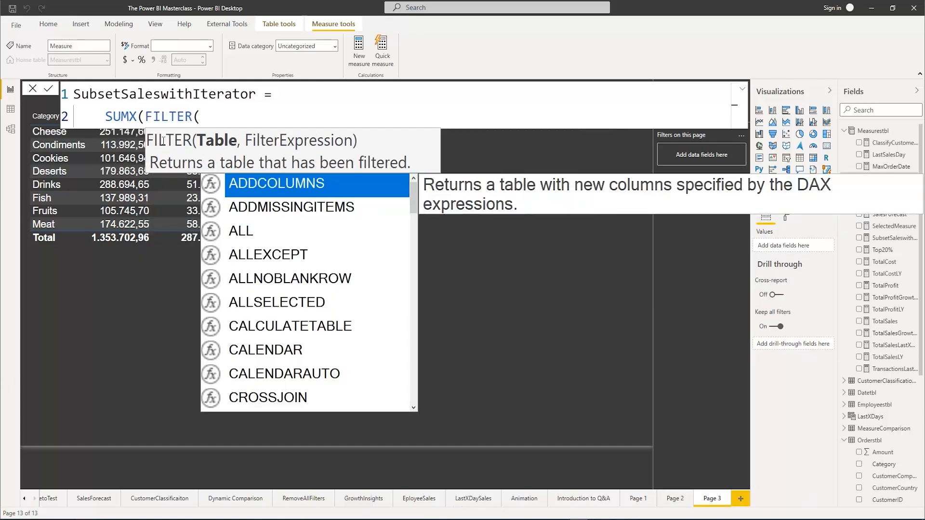
pyautogui.write('ord')
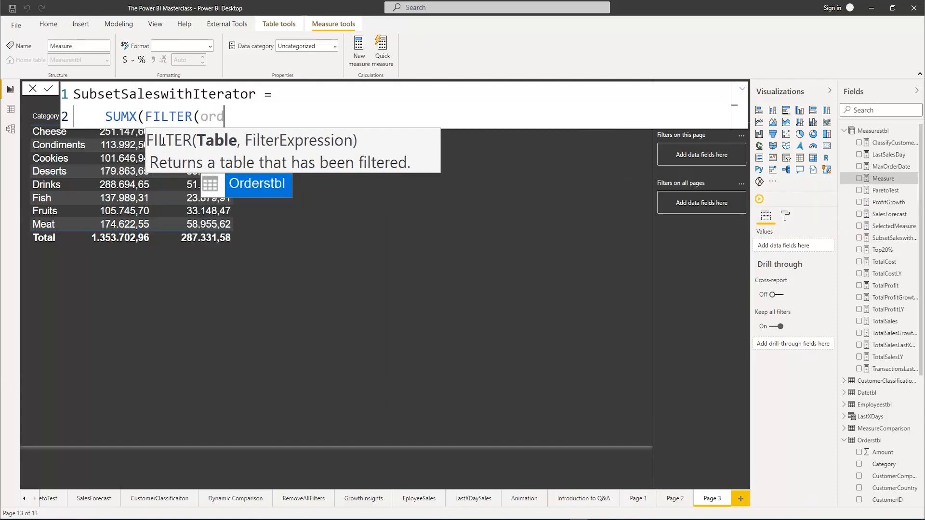
pyautogui.press('Tab')
pyautogui.write(',')
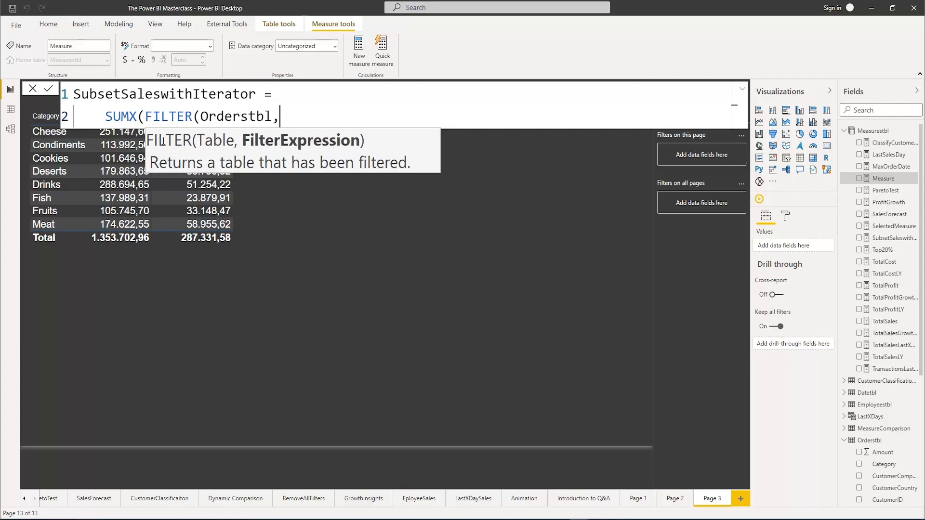
pyautogui.write('sales')
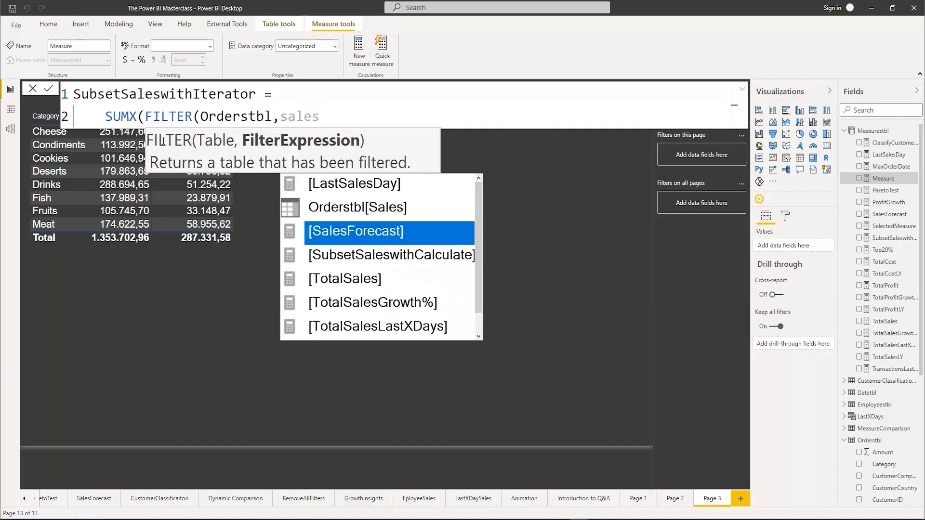
pyautogui.press('Up')
pyautogui.press('Tab')
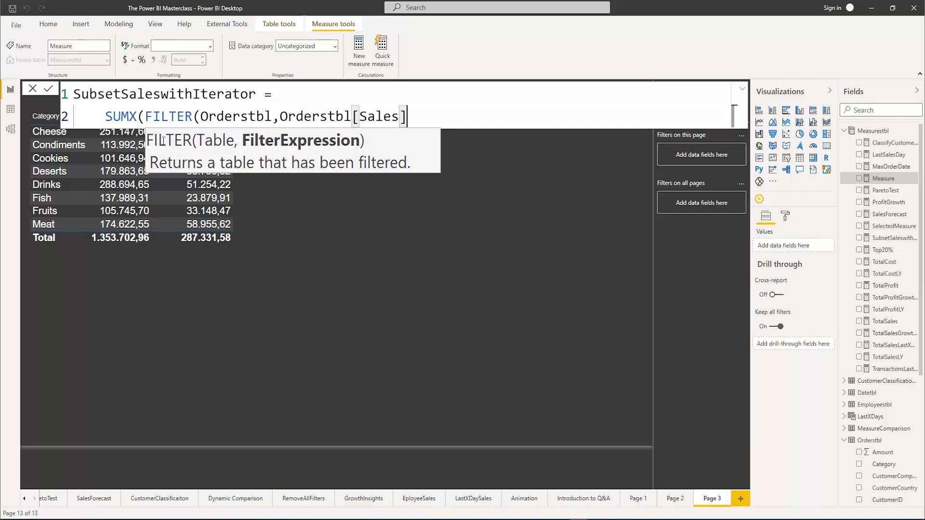
pyautogui.write('>5')
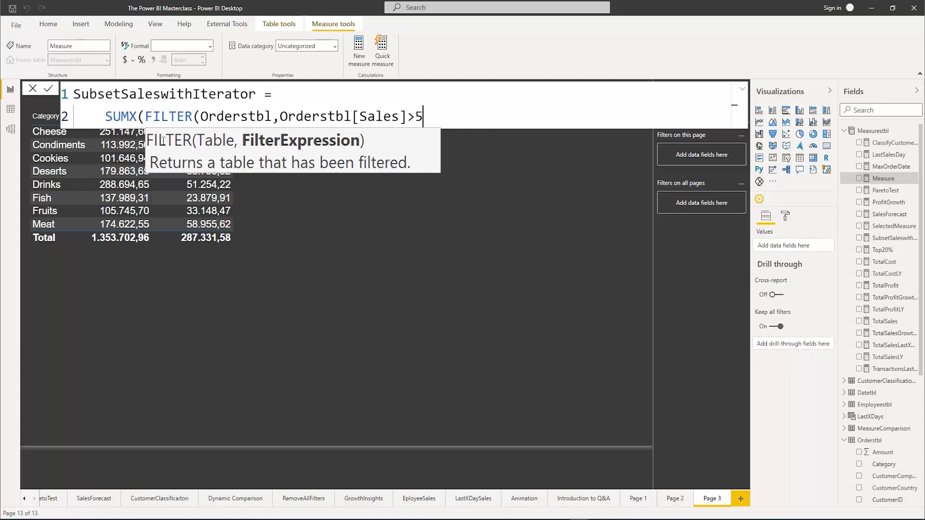
pyautogui.write('00 && am')
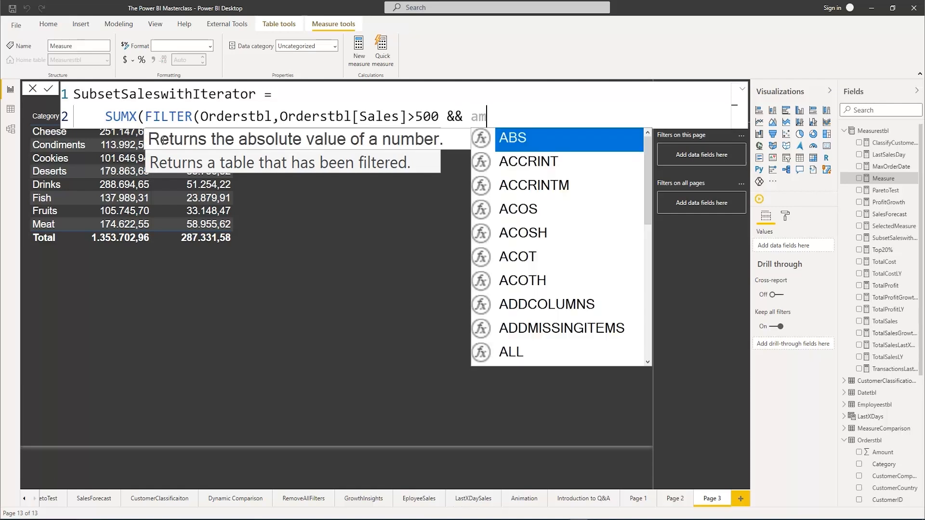
pyautogui.write('ou')
# Extend the FILTER condition with && Orderstbl[Amount]<30 and close the FILTER function
pyautogui.press('Tab')
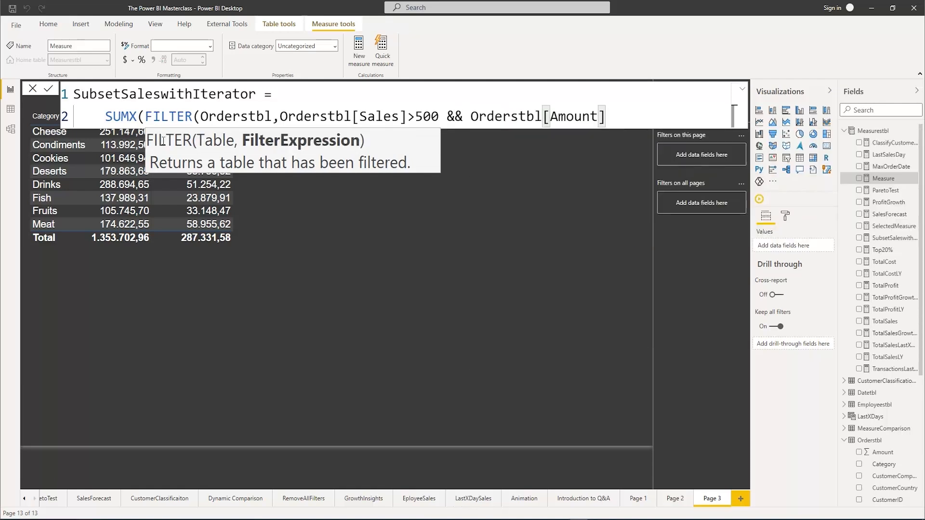
pyautogui.write('<2')
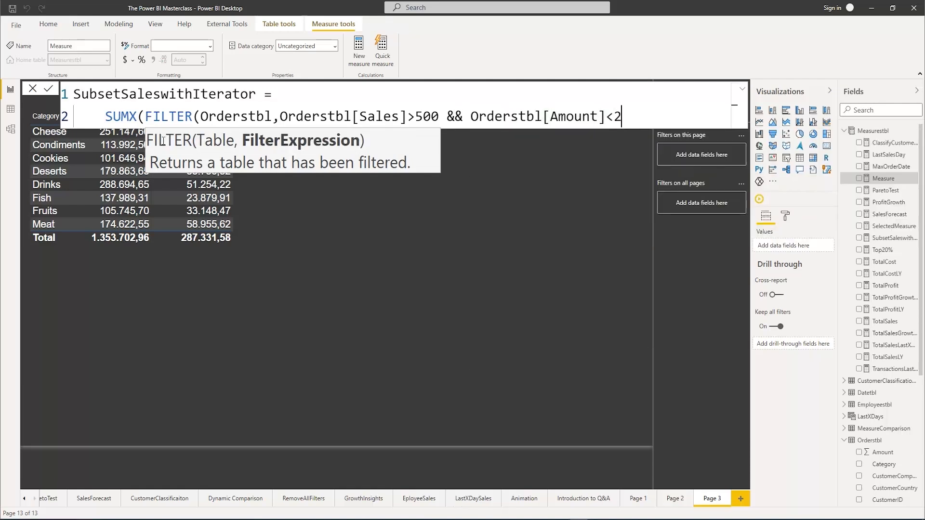
pyautogui.press('BackSpace')
pyautogui.write('30)')
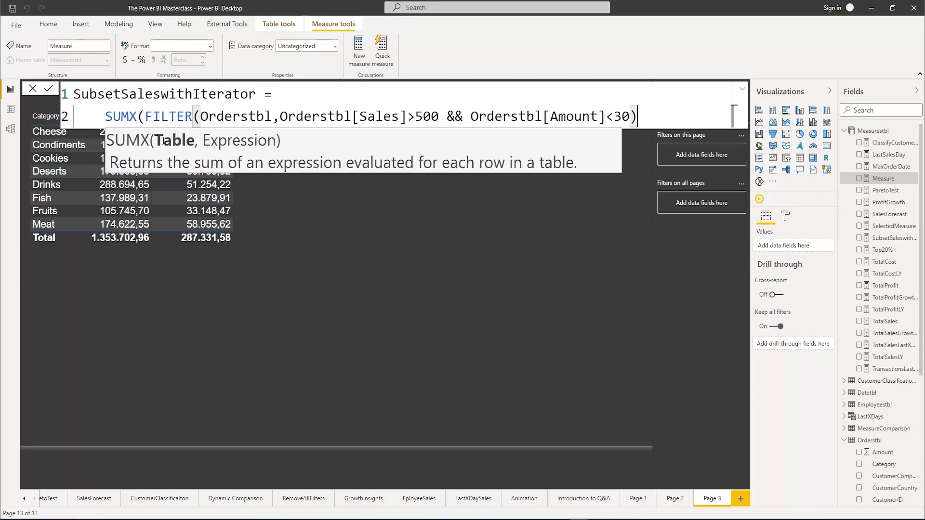
pyautogui.write(',')
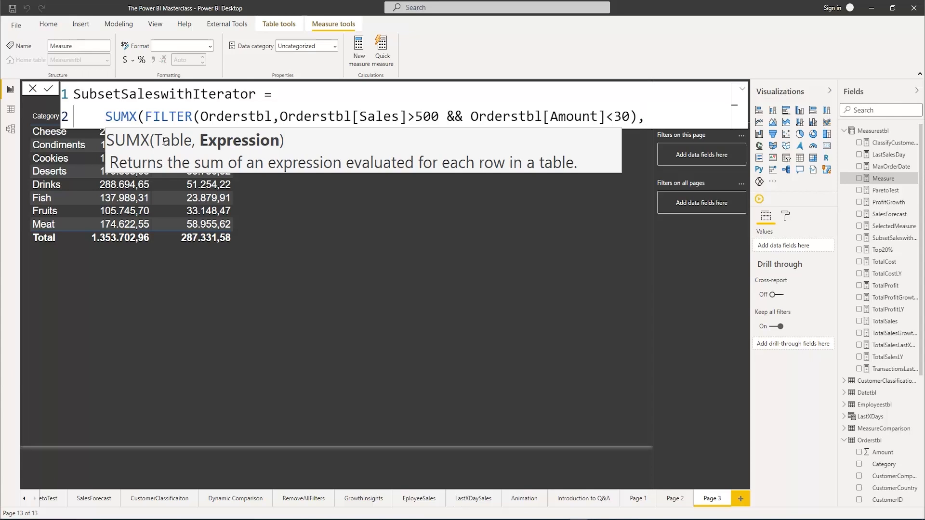
pyautogui.write('Totalsa')
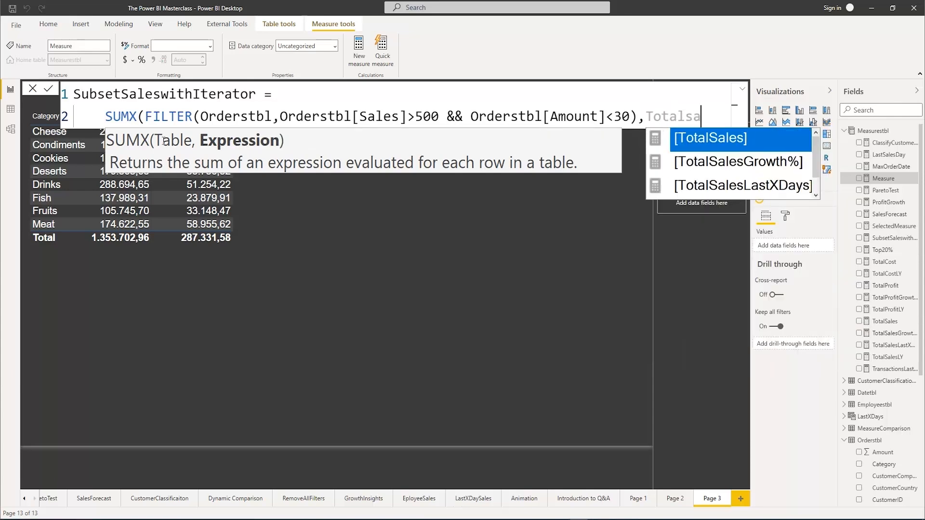
# Complete SUMX with [TotalSales] as its expression and place the FILTER argument on its own line
pyautogui.press('Tab')
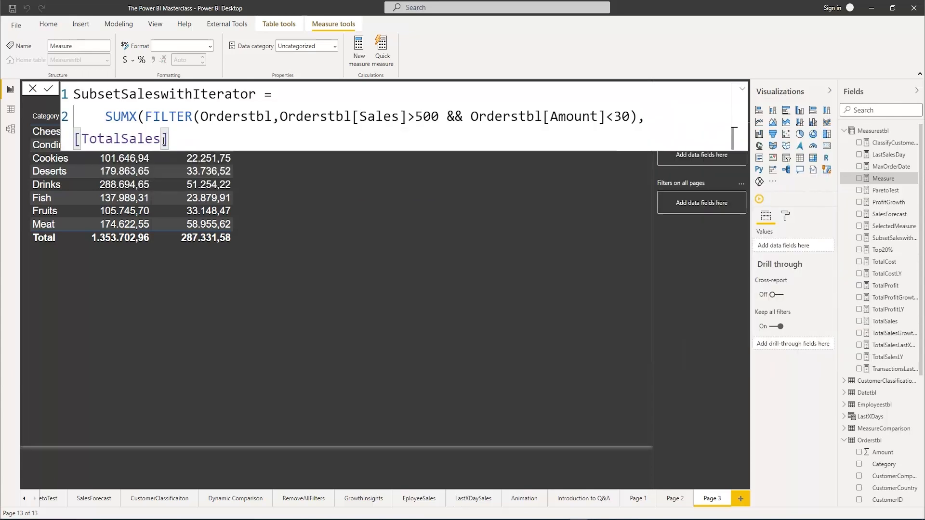
pyautogui.write(')')
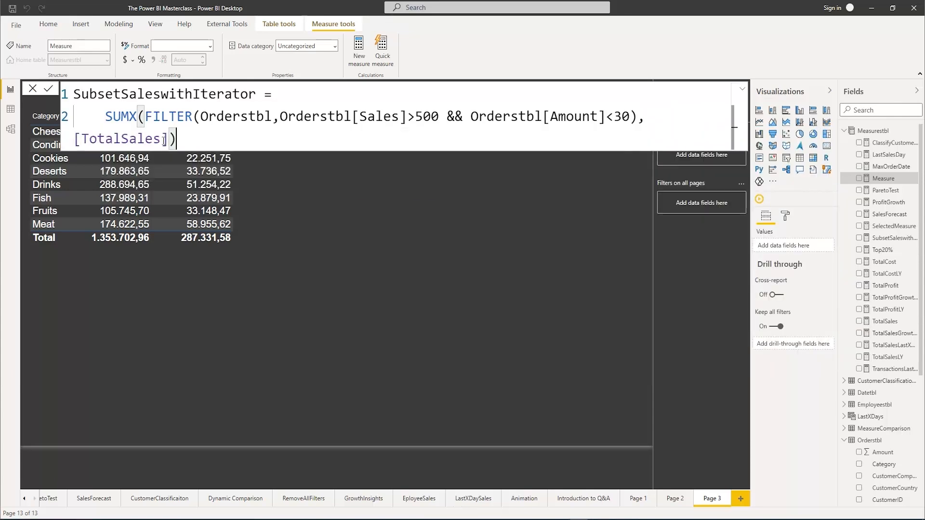
pyautogui.click(145, 119)
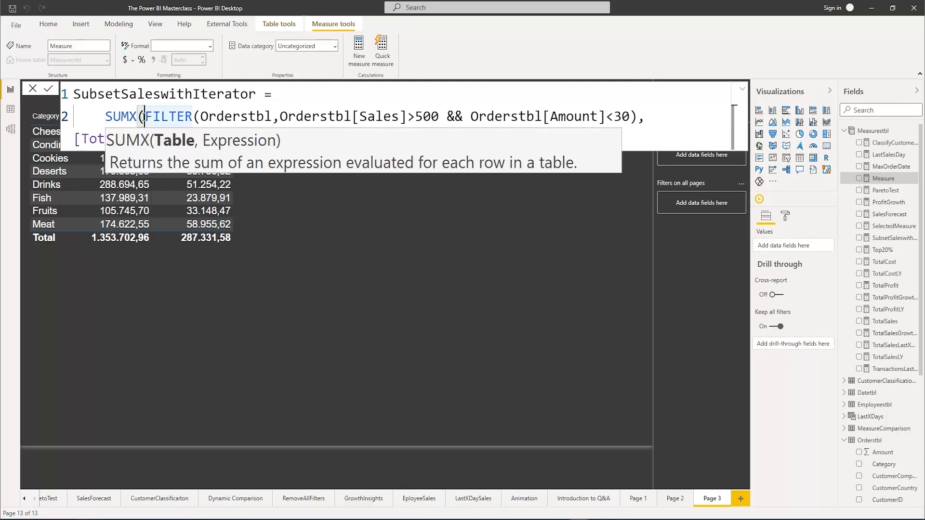
pyautogui.hotkey('shift', 'Return')
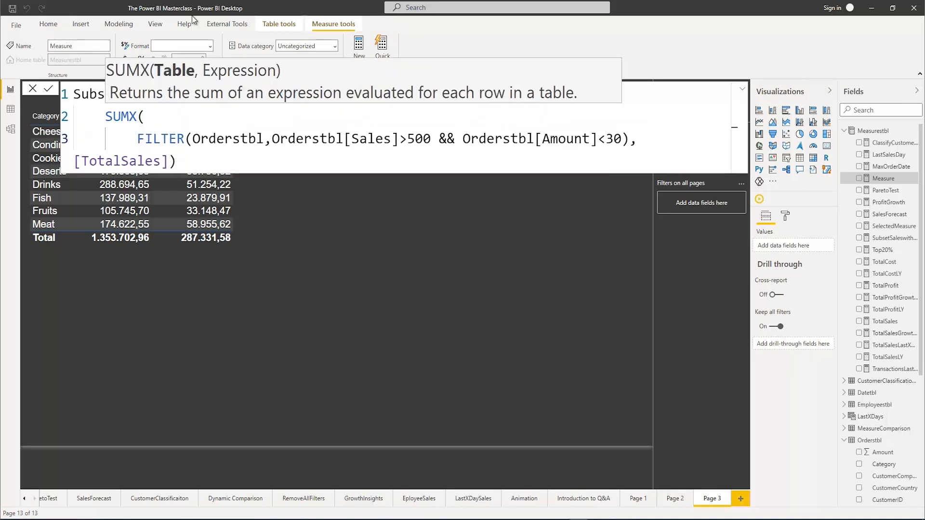
# Place [TotalSales] on its own line in the SubsetSaleswithIterator formula and commit the measure
pyautogui.click(76, 161)
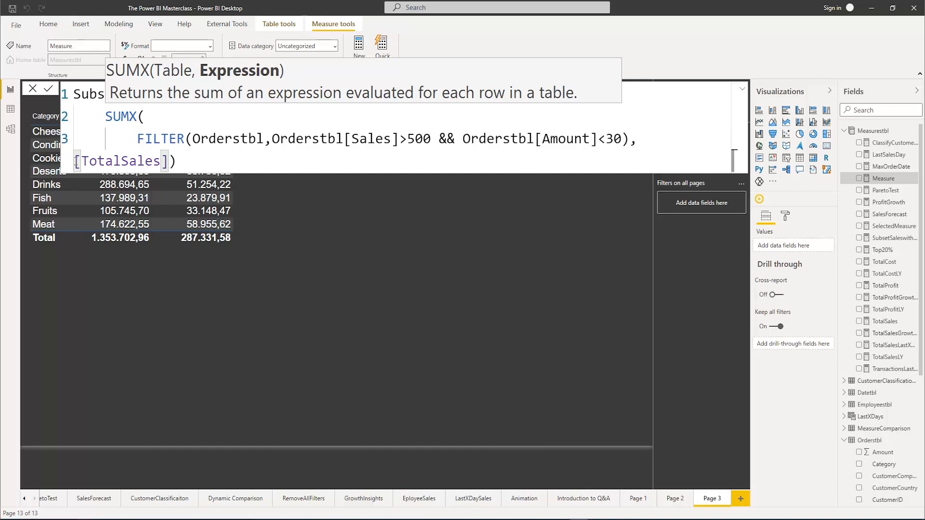
pyautogui.hotkey('shift', 'Return')
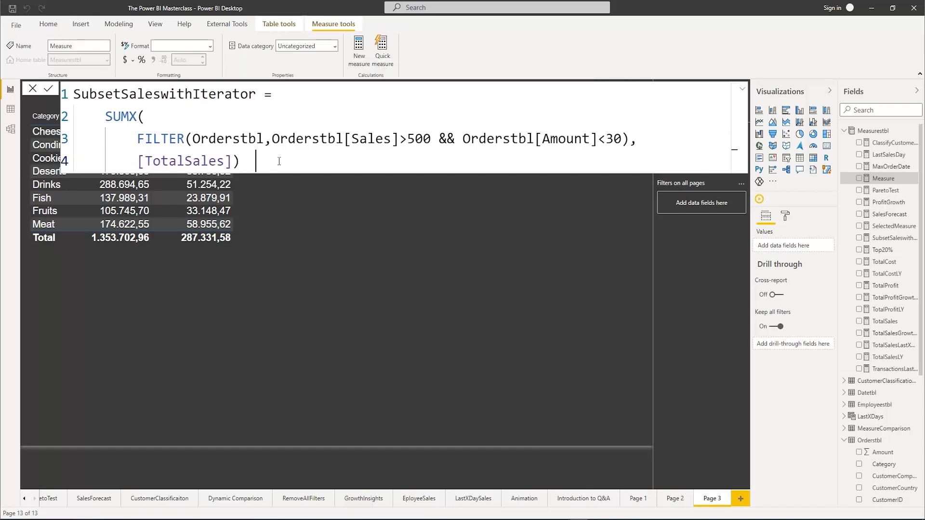
pyautogui.press('End')
pyautogui.moveTo(271, 139); pyautogui.dragTo(622, 132)
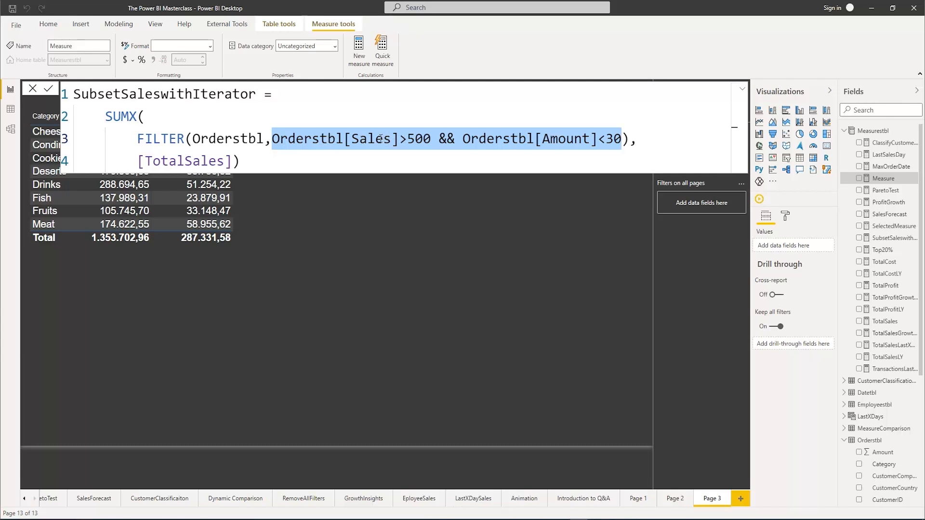
pyautogui.click(259, 159)
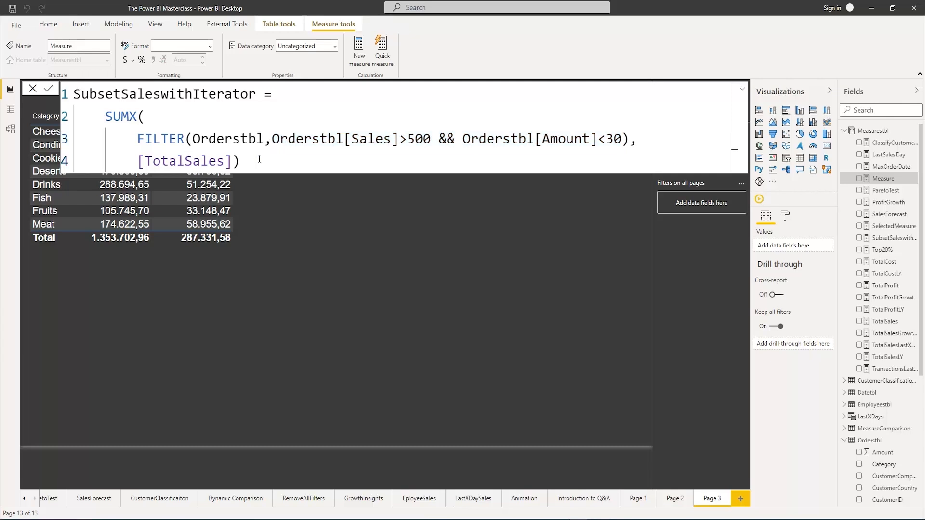
pyautogui.press('Return')
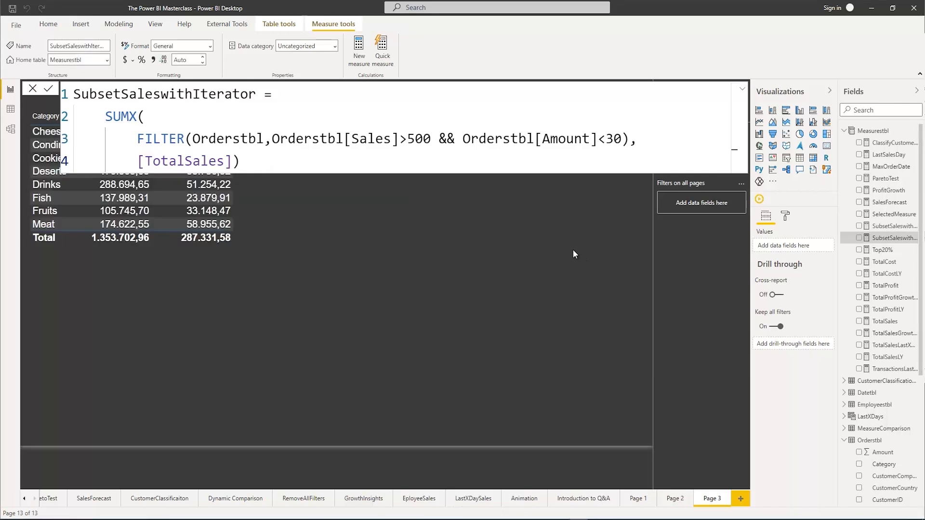
pyautogui.click(622, 266)
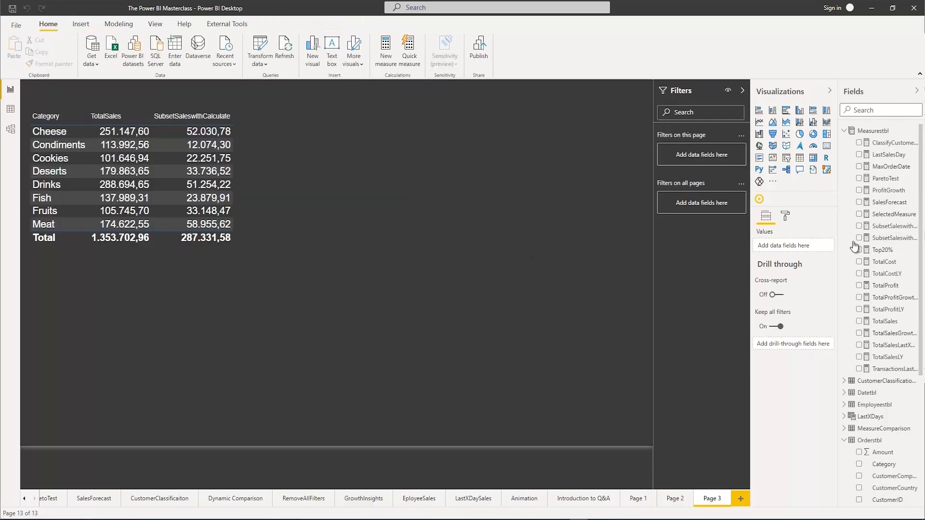
# Add the SubsetSaleswithIterator measure to the category table and widen the table to fit all four columns
pyautogui.click(262, 168)
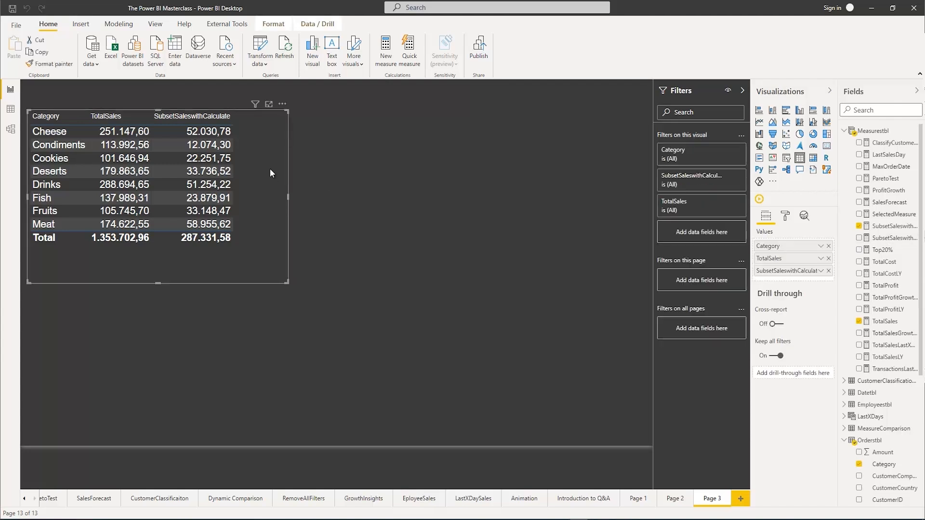
pyautogui.click(859, 238)
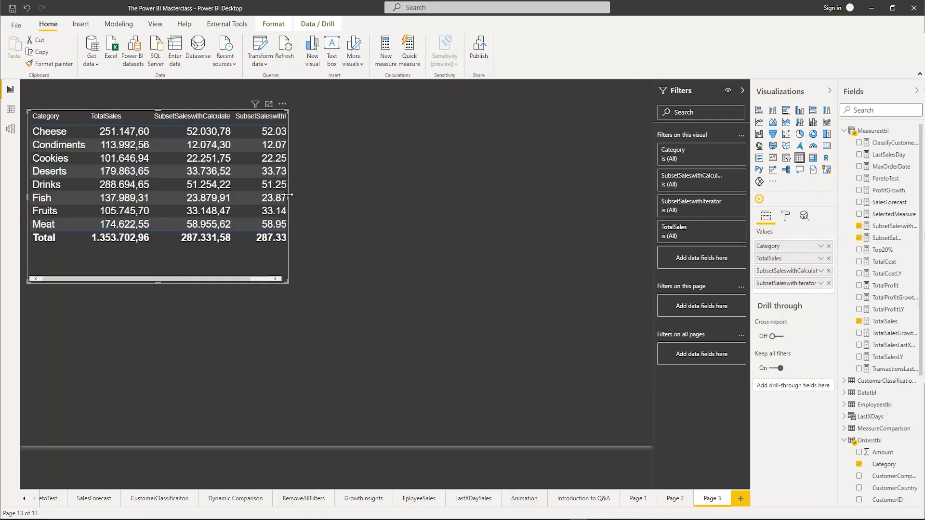
pyautogui.moveTo(288, 195); pyautogui.dragTo(383, 197)
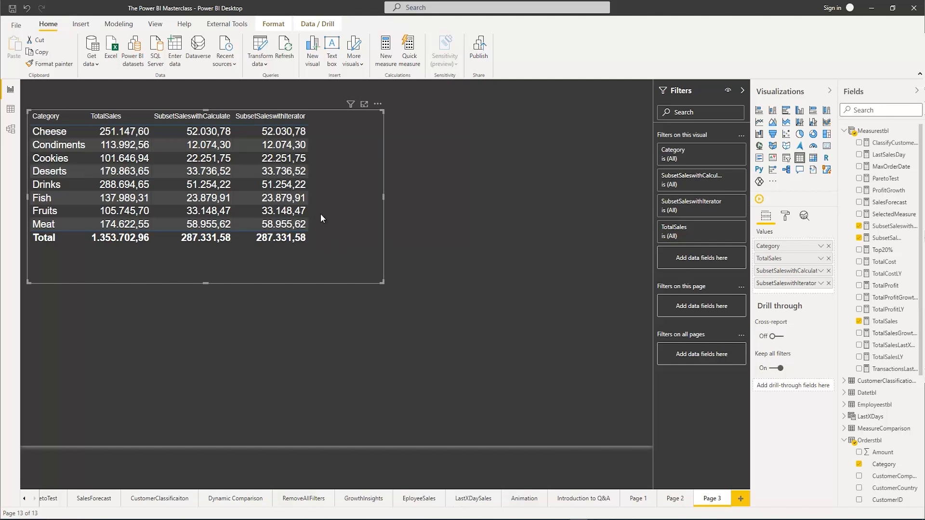
# Compare the formulas of the SubsetSaleswithCalculate and SubsetSaleswithIterator measures
pyautogui.click(885, 229)
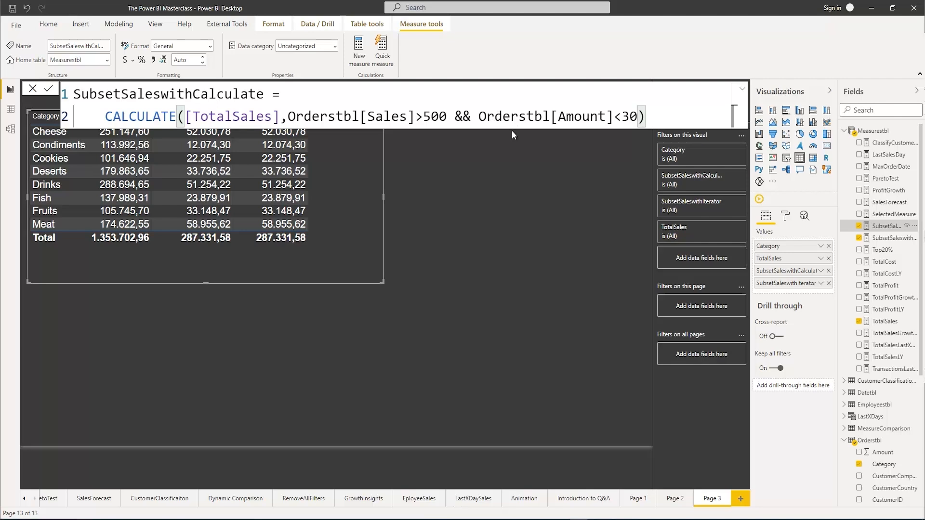
pyautogui.click(890, 238)
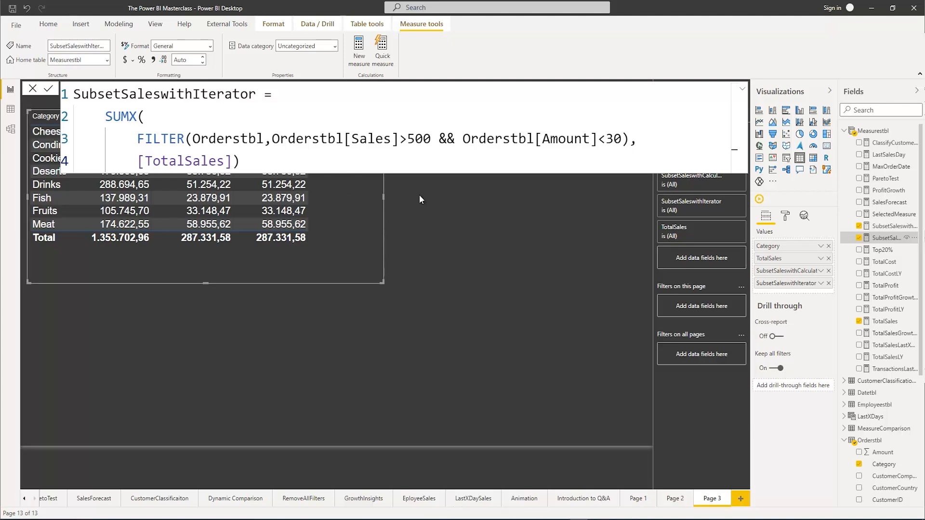
pyautogui.click(345, 204)
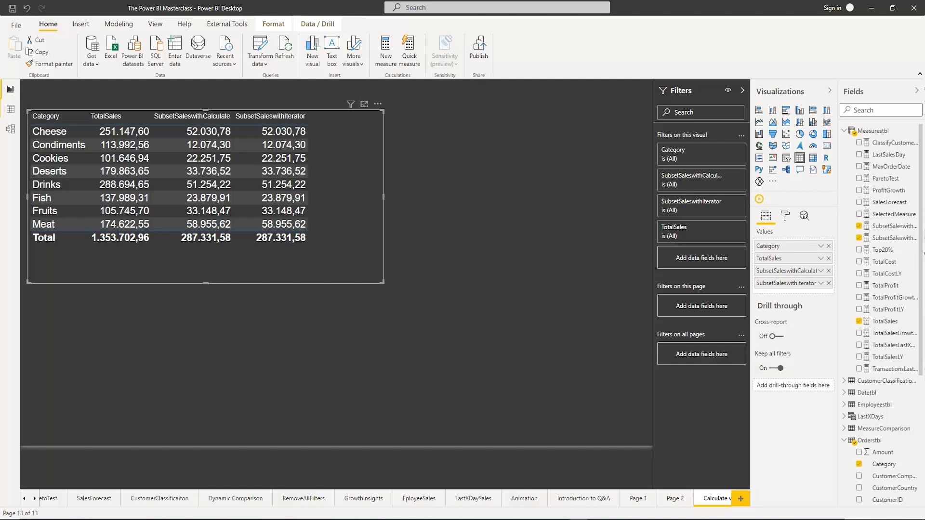
# Add a new report page and create a table visual of CustomerCompany, enlarged to nearly the full page height
pyautogui.click(741, 500)
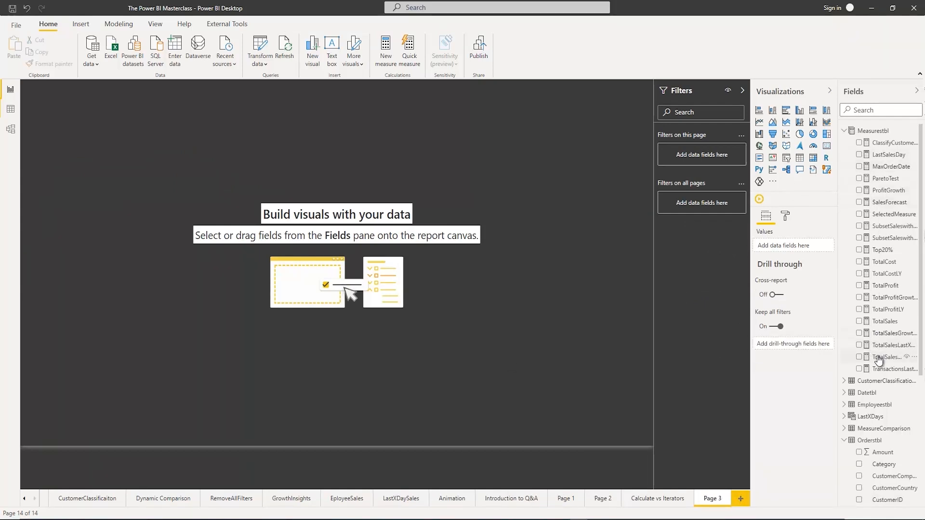
pyautogui.scroll(-3, 877, 360)
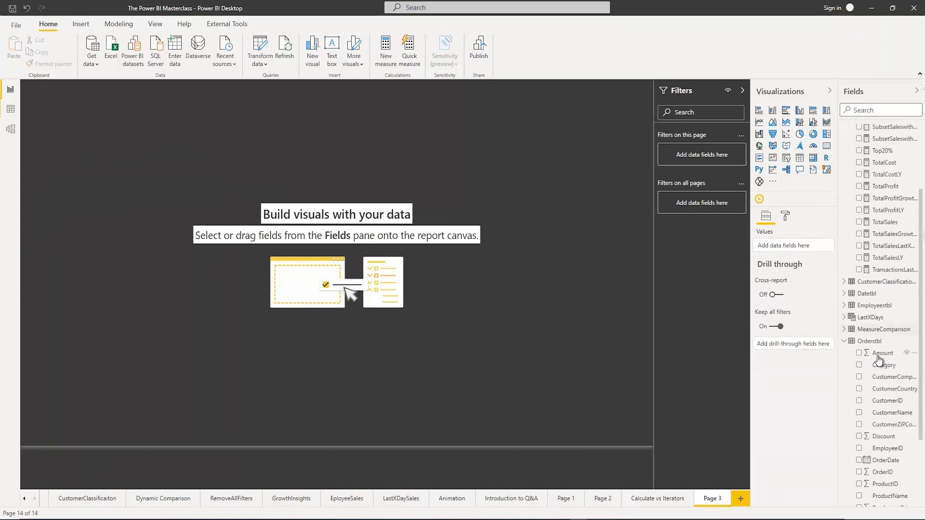
pyautogui.click(859, 377)
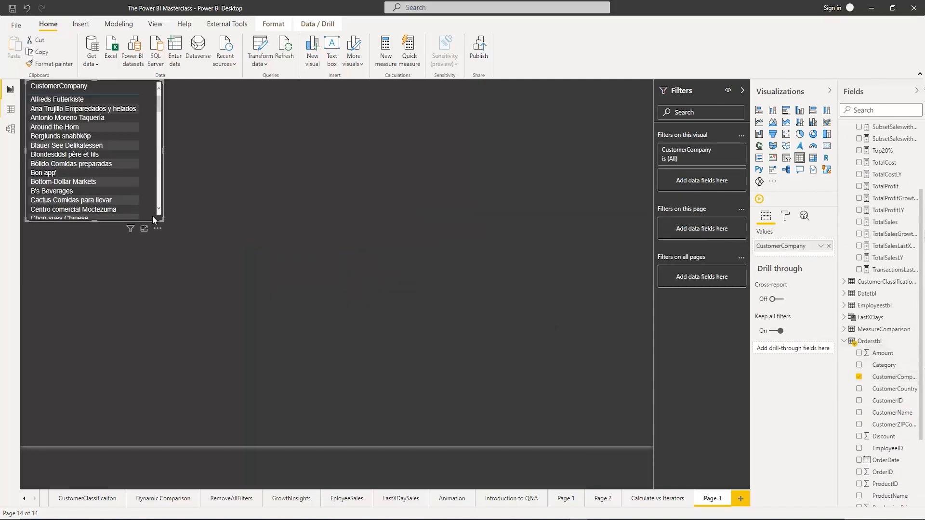
pyautogui.moveTo(163, 220); pyautogui.dragTo(232, 439)
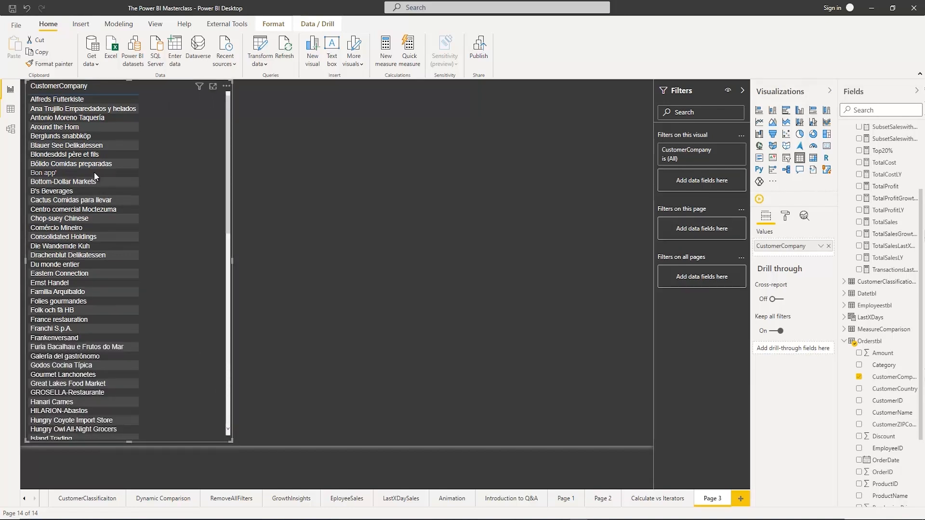
# Set the text size of the CustomerCompany table's values to 15 pt
pyautogui.click(785, 217)
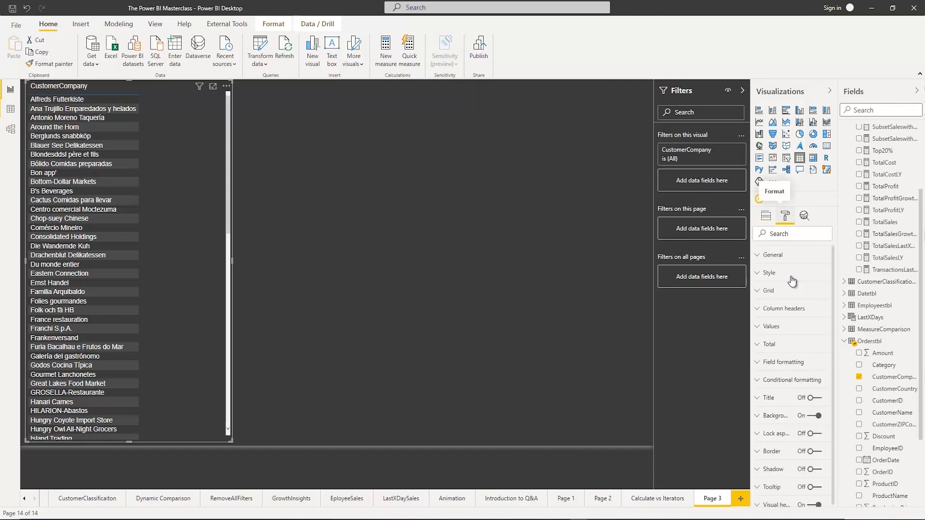
pyautogui.click(760, 332)
pyautogui.scroll(-5, 771, 414)
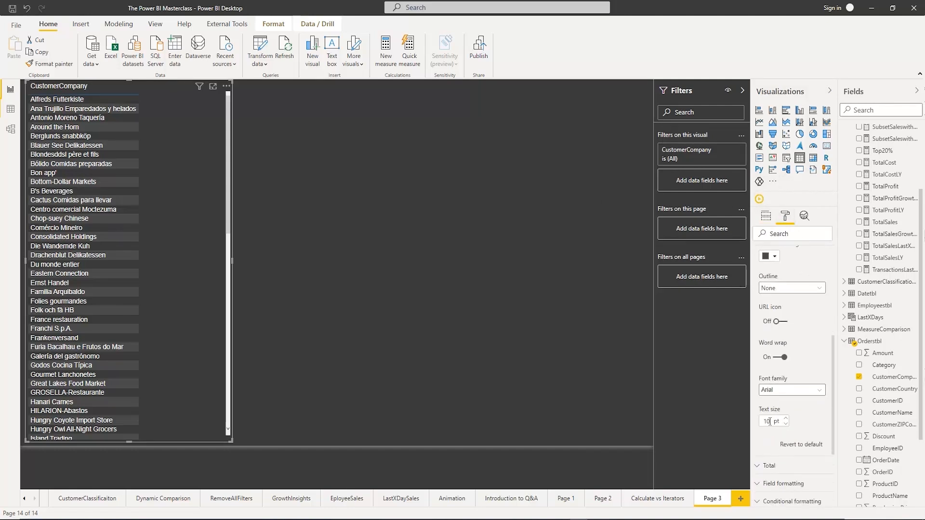
pyautogui.press('BackSpace')
pyautogui.press('BackSpace')
pyautogui.write('15')
pyautogui.press('Return')
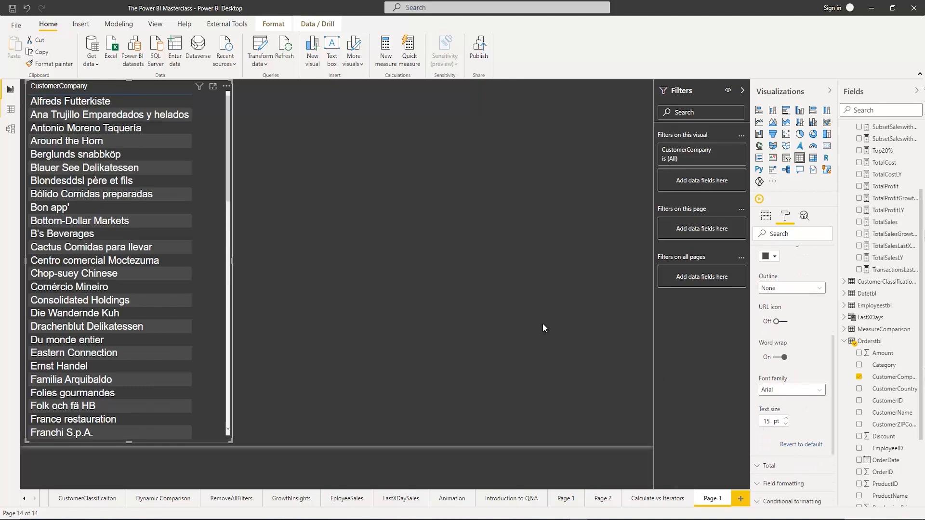
# Add TotalSales to the CustomerCompany table, sort it by TotalSales in descending order and widen the visual
pyautogui.moveTo(232, 261); pyautogui.dragTo(352, 263)
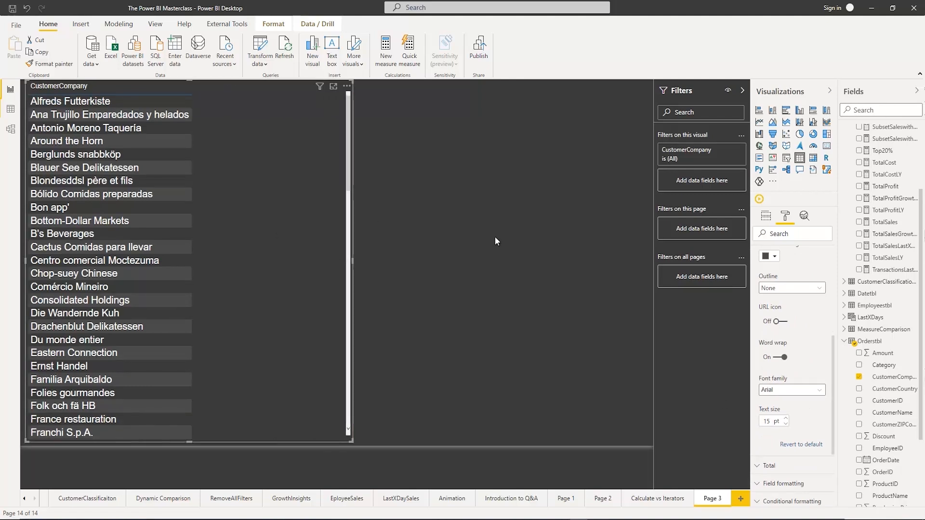
pyautogui.click(859, 222)
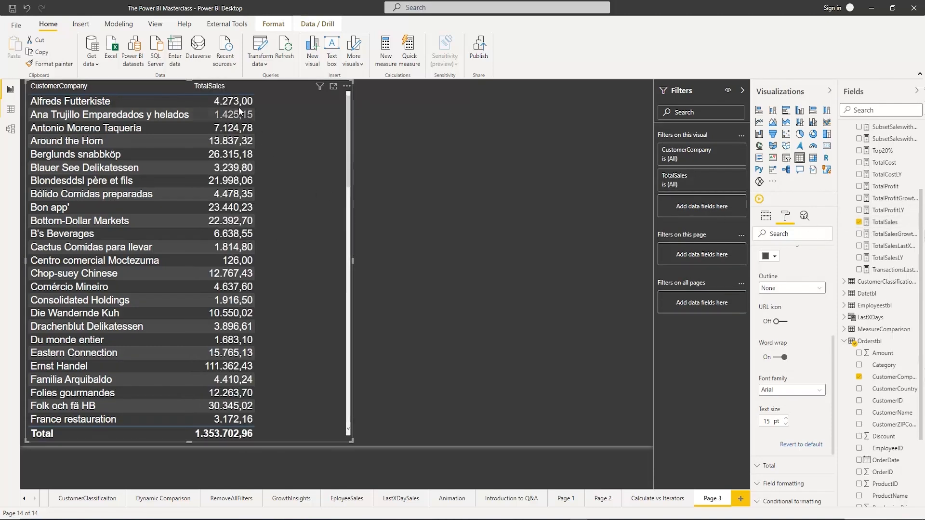
pyautogui.click(195, 92)
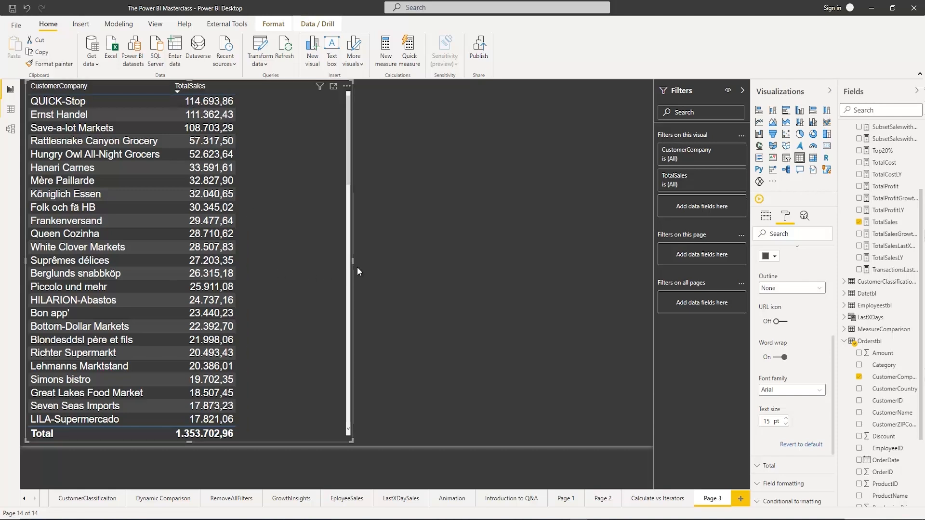
pyautogui.moveTo(355, 265); pyautogui.dragTo(420, 265)
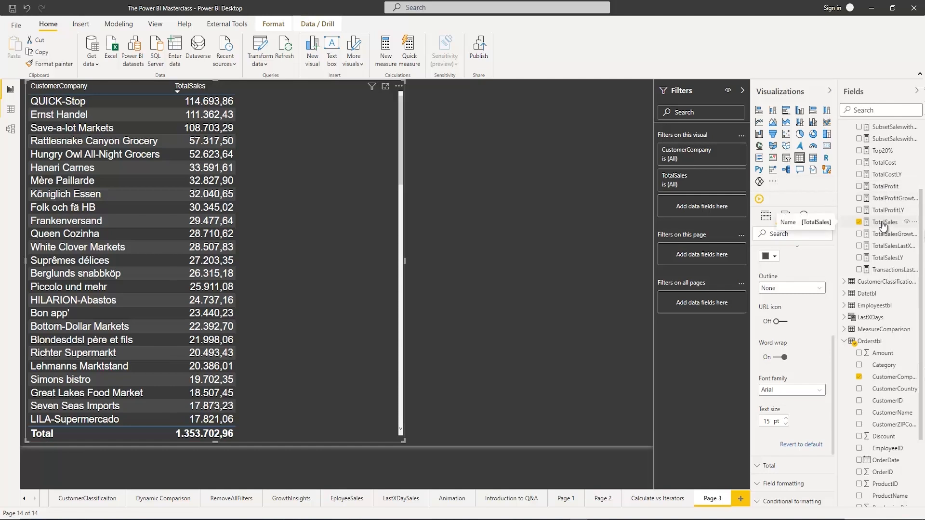
# Create a new measure named ProfitMargin in Measurestbl and start its expression on a second line
pyautogui.scroll(4, 882, 224)
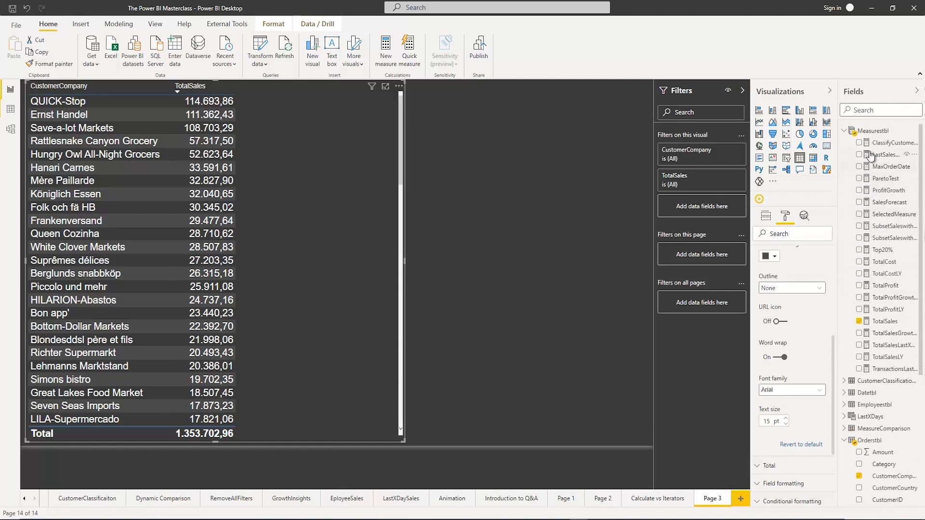
pyautogui.rightClick(871, 131)
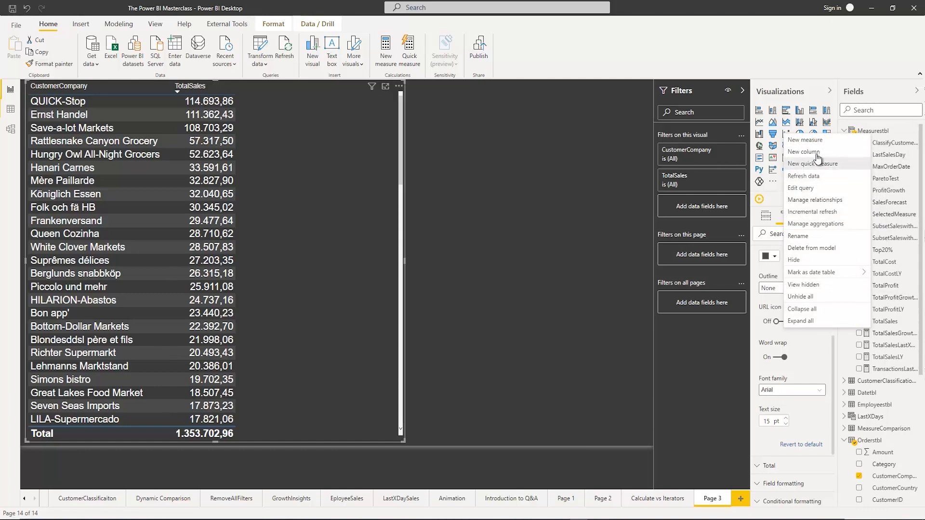
pyautogui.click(814, 143)
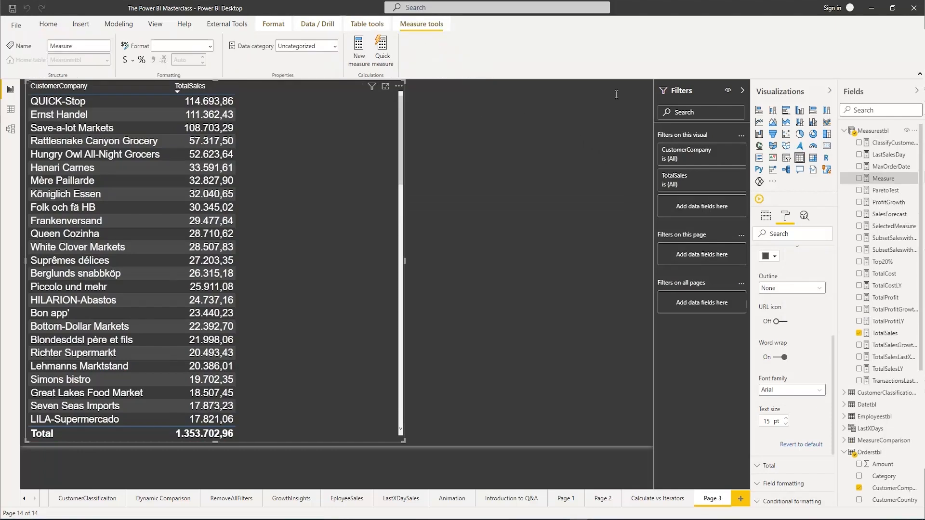
pyautogui.click(742, 90)
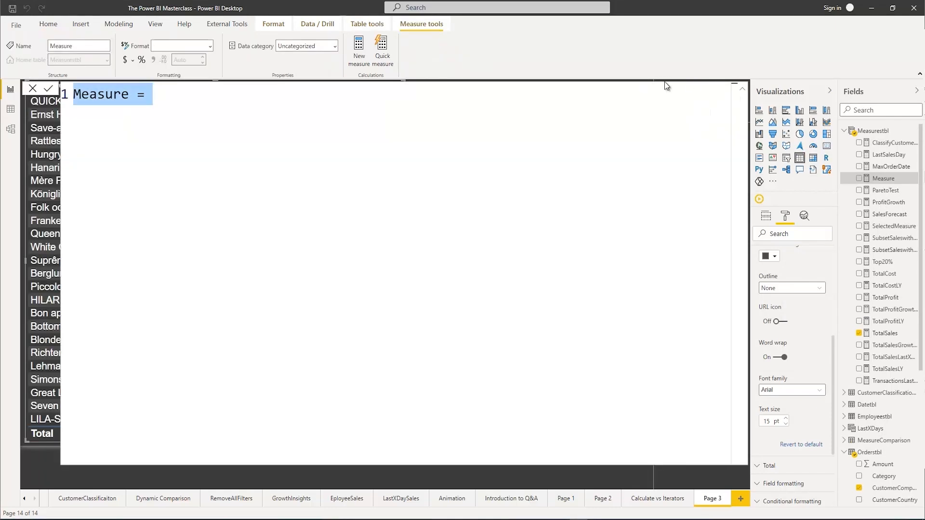
pyautogui.write('ProfitMa')
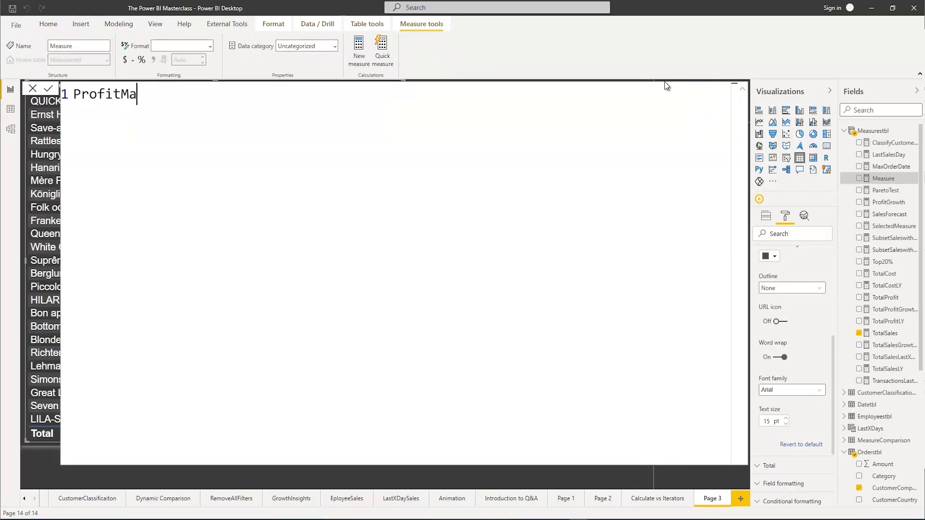
pyautogui.write('rgin =')
pyautogui.hotkey('shift', 'Return')
# Complete the ProfitMargin measure as DIVIDE([TotalProfit],[TotalSales],0) and commit it
pyautogui.write('Fi')
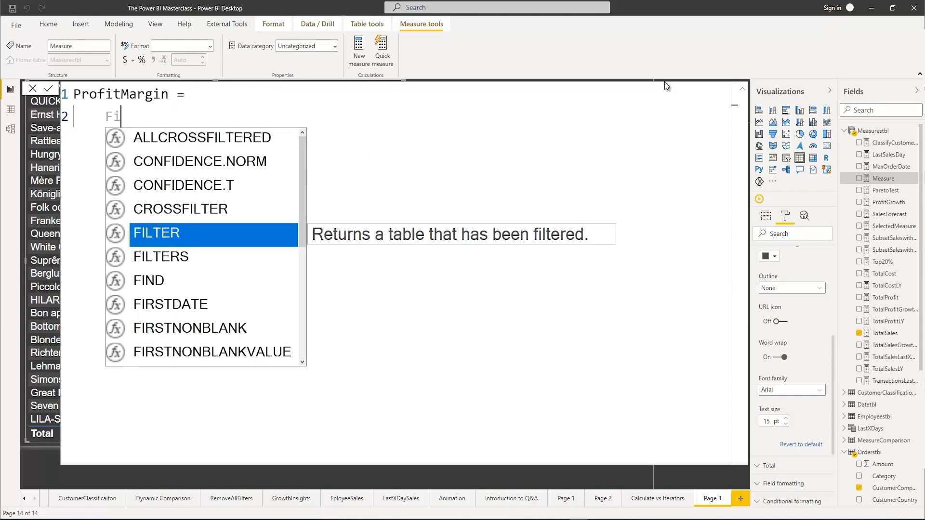
pyautogui.press('BackSpace')
pyautogui.write('Div')
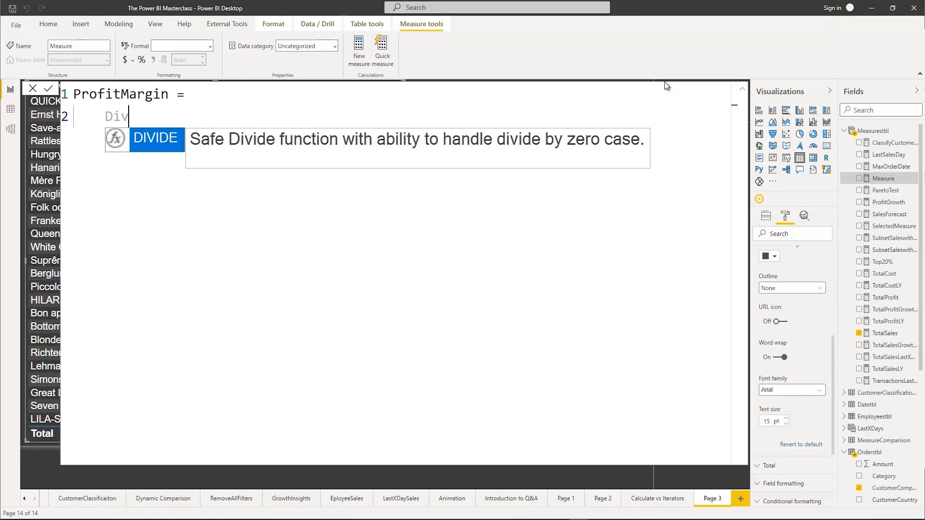
pyautogui.press('Tab')
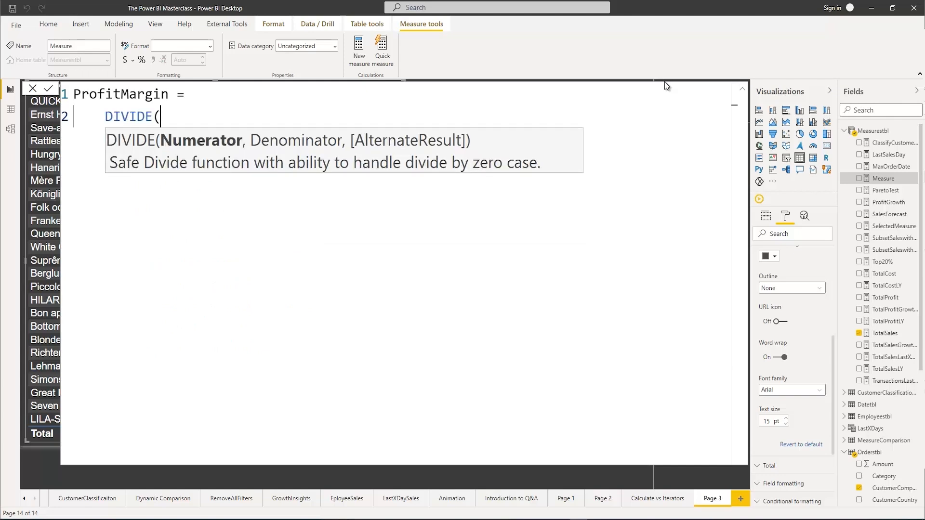
pyautogui.write('TOtalp')
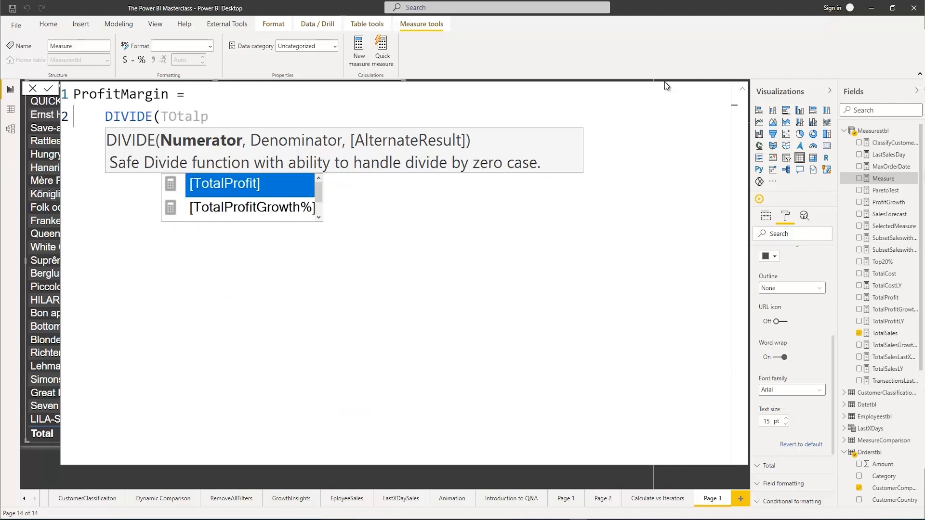
pyautogui.press('Tab')
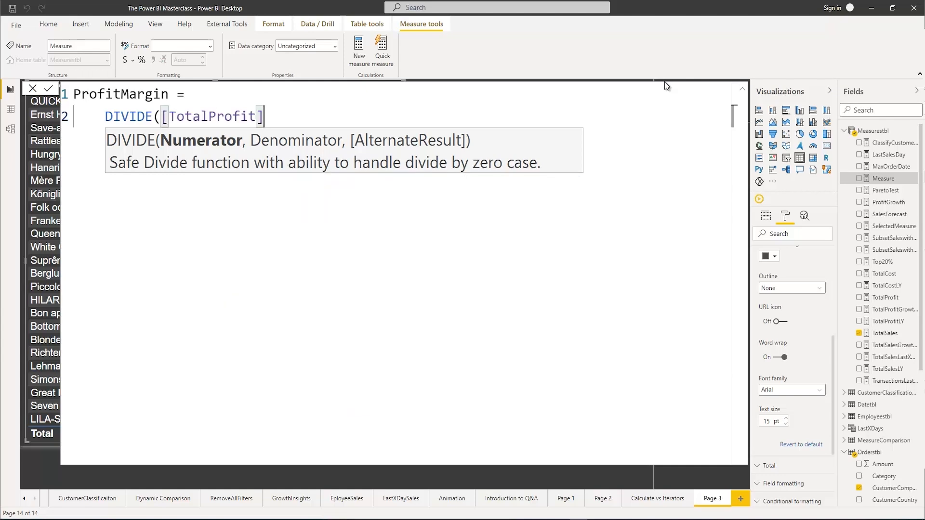
pyautogui.write(',TOtals')
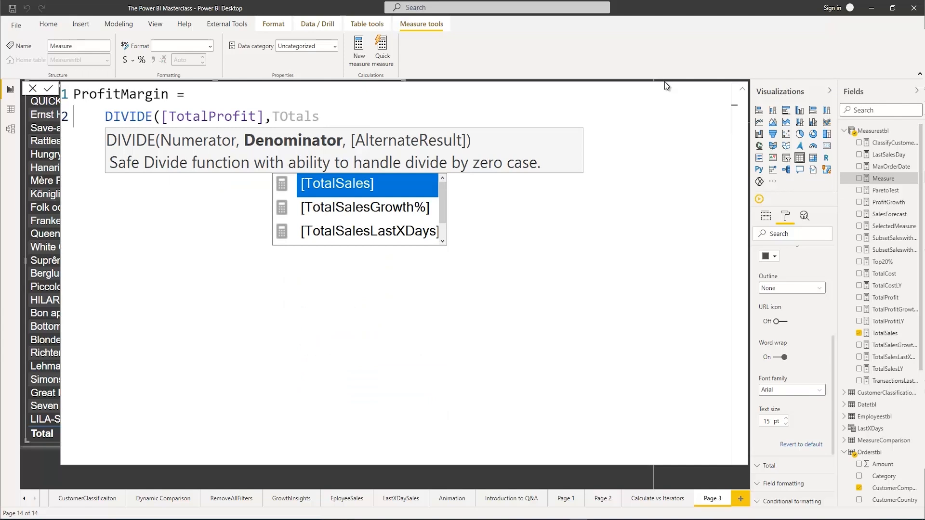
pyautogui.press('Tab')
pyautogui.write(',')
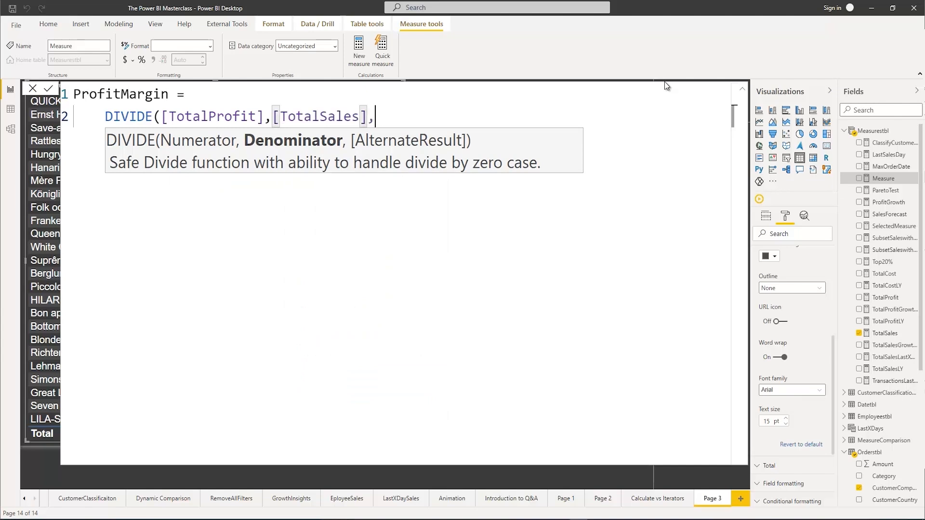
pyautogui.write('0)')
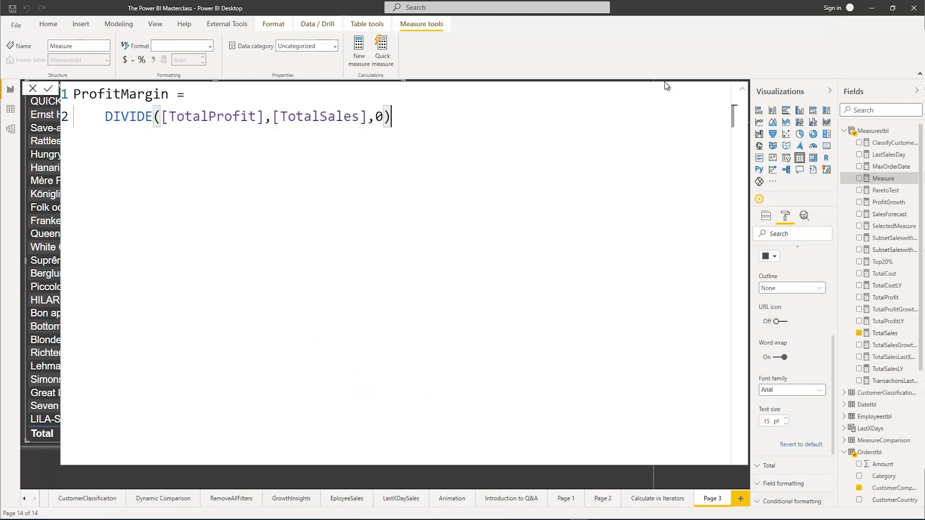
pyautogui.press('Return')
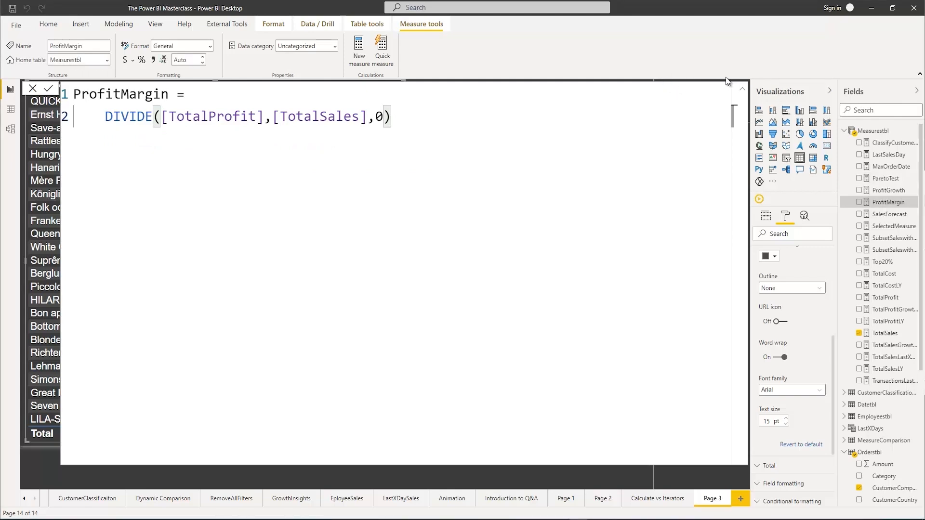
# Format the ProfitMargin measure as a percentage and add it to the CustomerCompany table
pyautogui.click(742, 89)
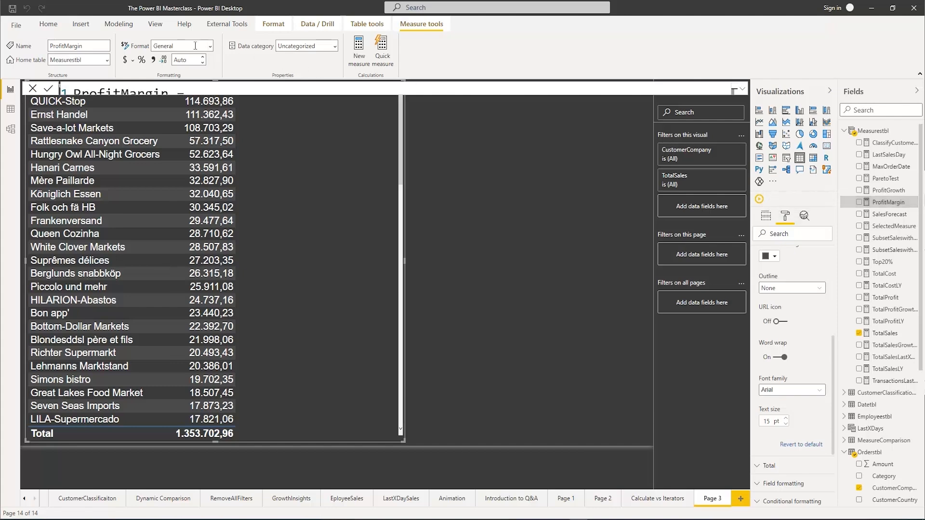
pyautogui.click(142, 61)
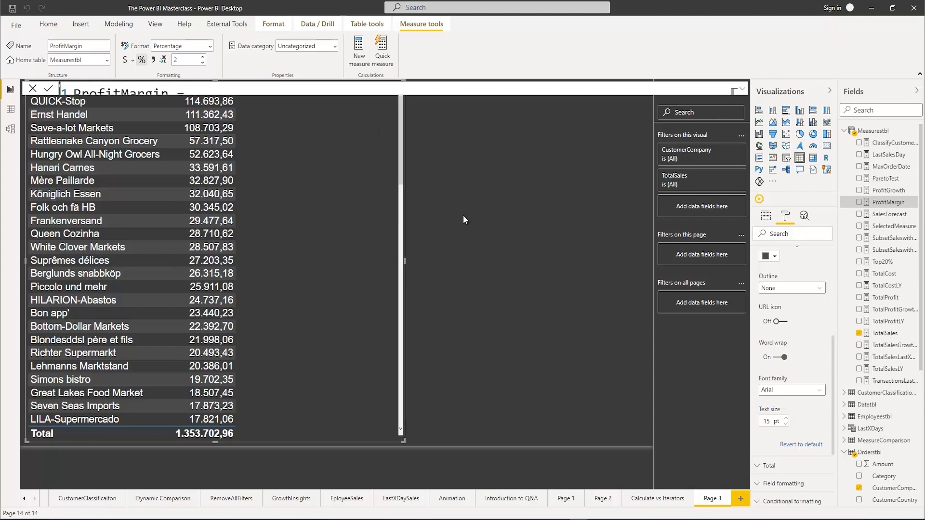
pyautogui.click(858, 202)
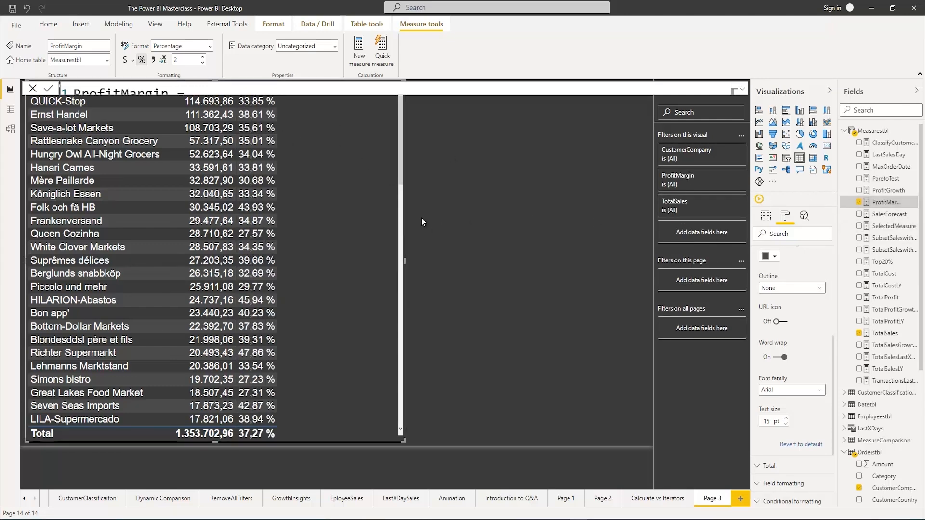
# Sort the CustomerCompany table by ProfitMargin in descending order and widen the visual
pyautogui.click(500, 192)
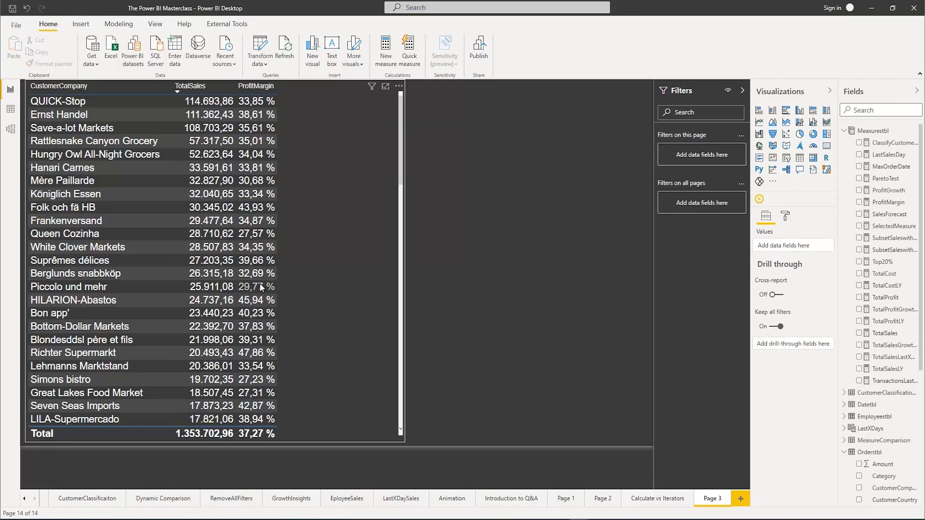
pyautogui.click(241, 95)
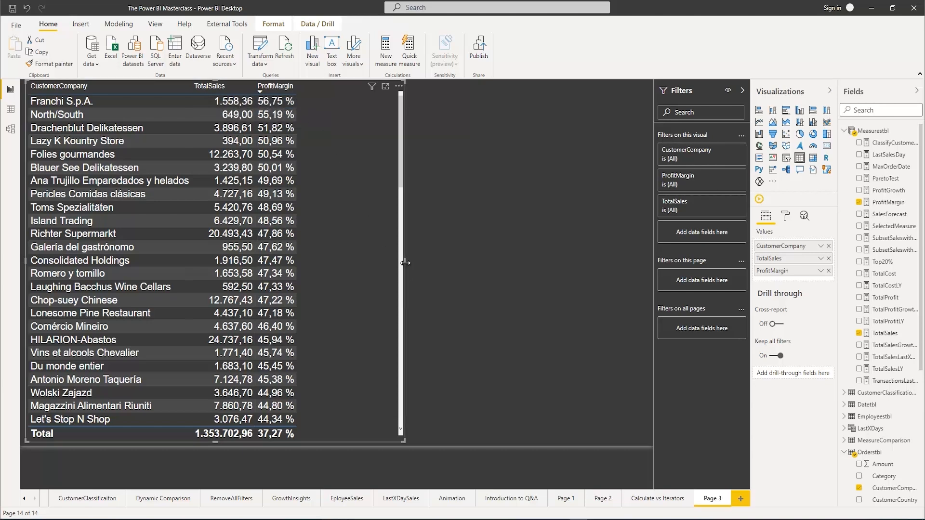
pyautogui.moveTo(429, 258); pyautogui.dragTo(505, 265)
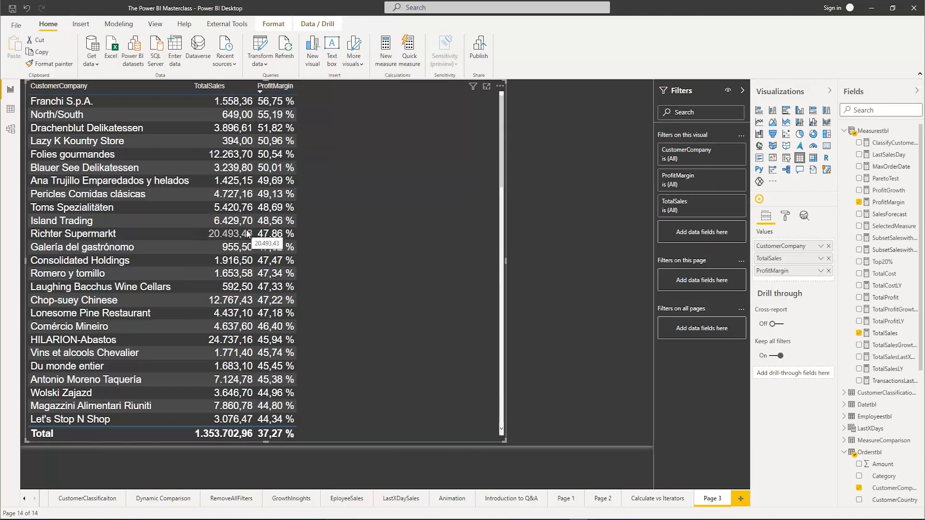
# Create a new measure named SalesRanking in Measurestbl with its expression starting on a second line
pyautogui.rightClick(874, 131)
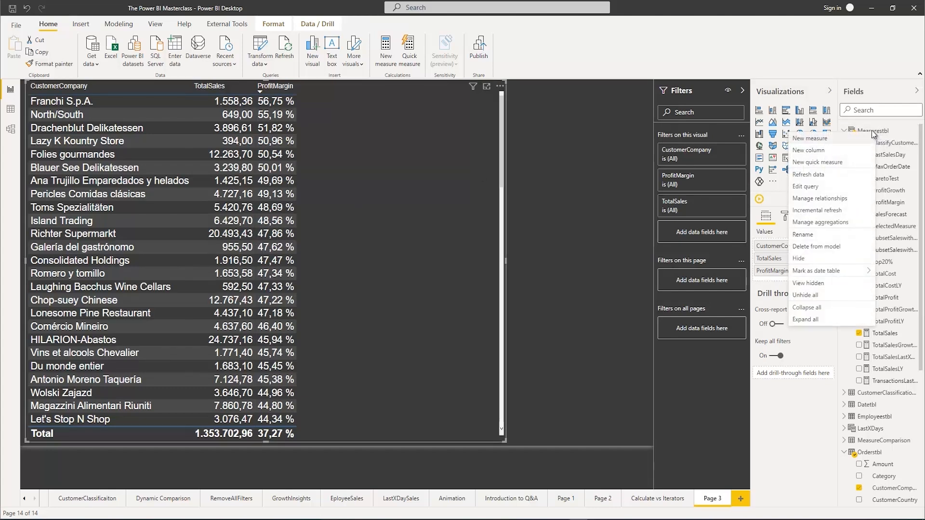
pyautogui.click(833, 139)
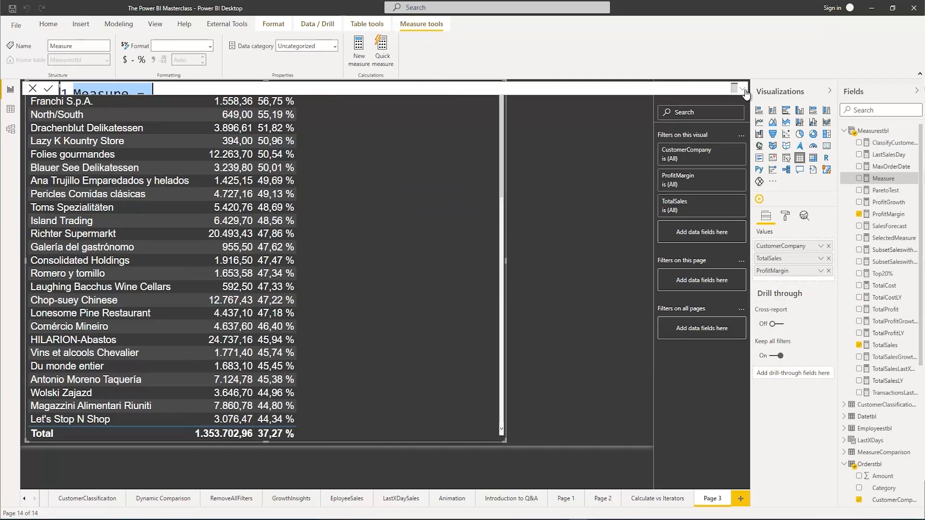
pyautogui.click(742, 89)
pyautogui.write('Sale')
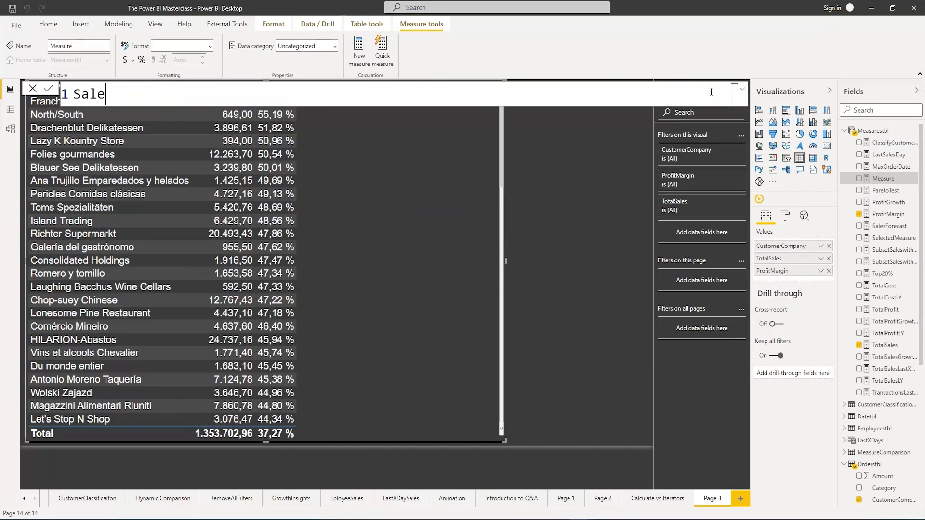
pyautogui.write('sRanking ')
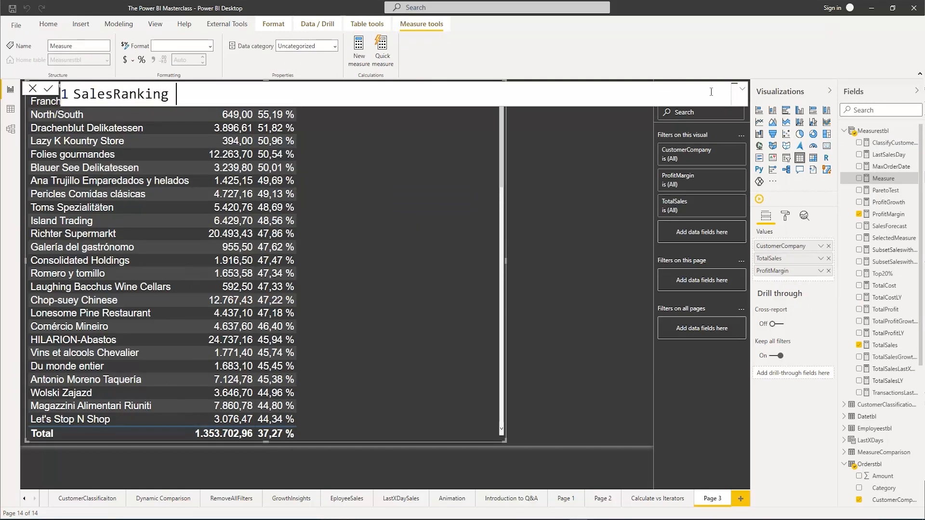
pyautogui.write('=')
pyautogui.hotkey('shift', 'Return')
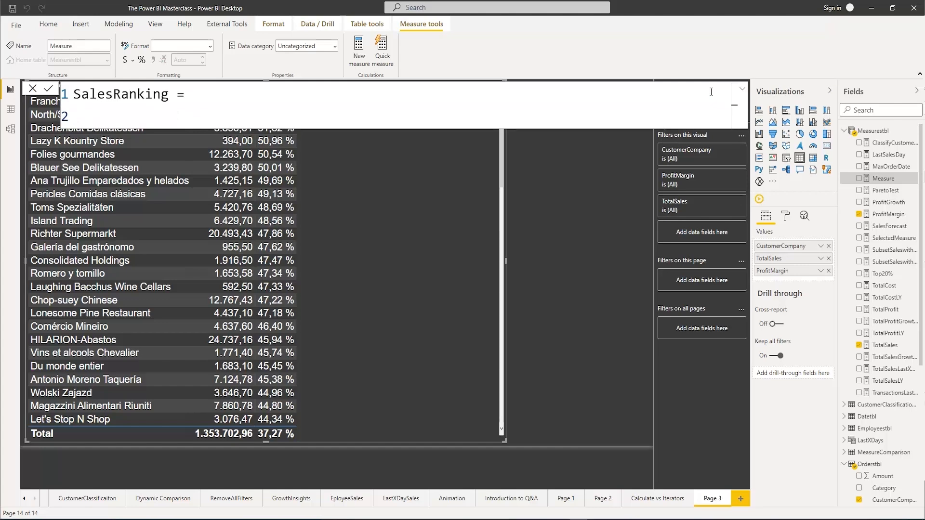
# Begin the indented SalesRanking expression with RANKX, using ALL(Orderstbl[CustomerCompany]) as its table argument
pyautogui.write('Ra')
pyautogui.press('BackSpace')
pyautogui.press('BackSpace')
pyautogui.press('Tab')
pyautogui.write('Rankx')
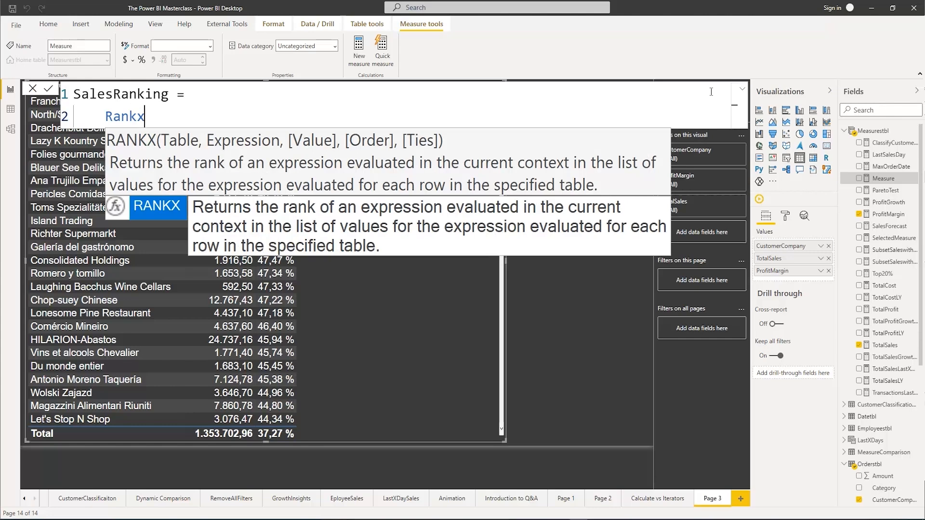
pyautogui.press('Tab')
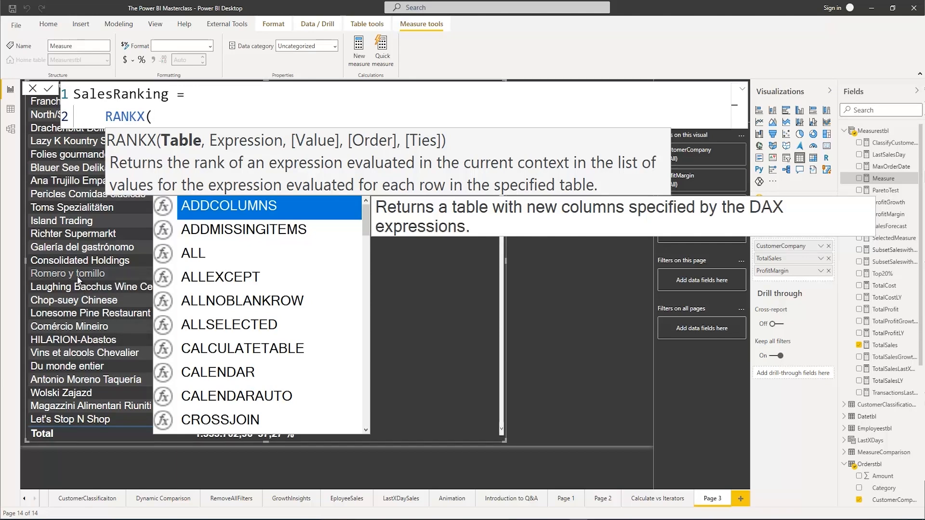
pyautogui.write('ALL(')
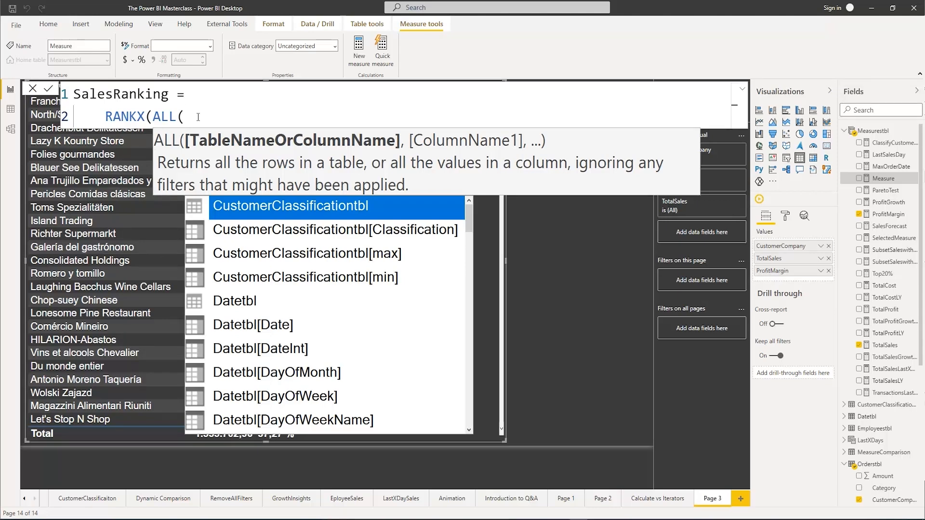
pyautogui.write('comp')
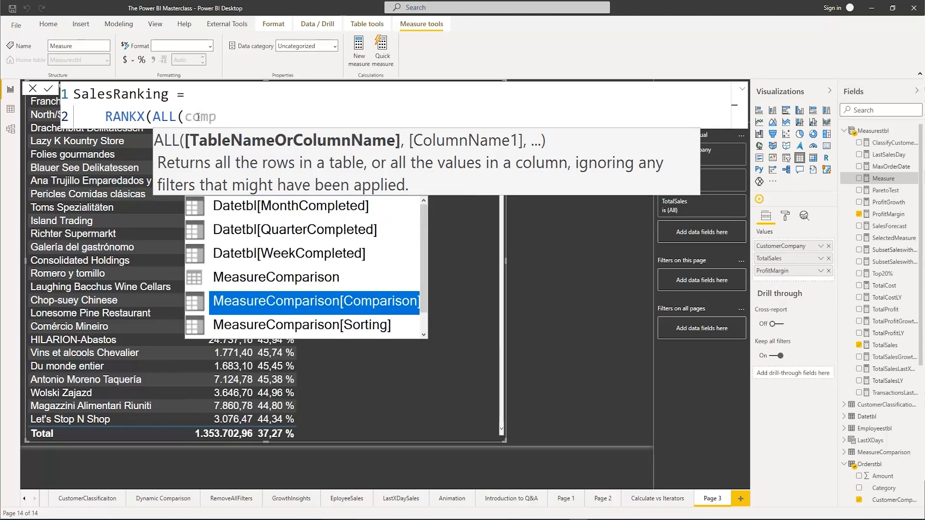
pyautogui.write('an')
pyautogui.press('Tab')
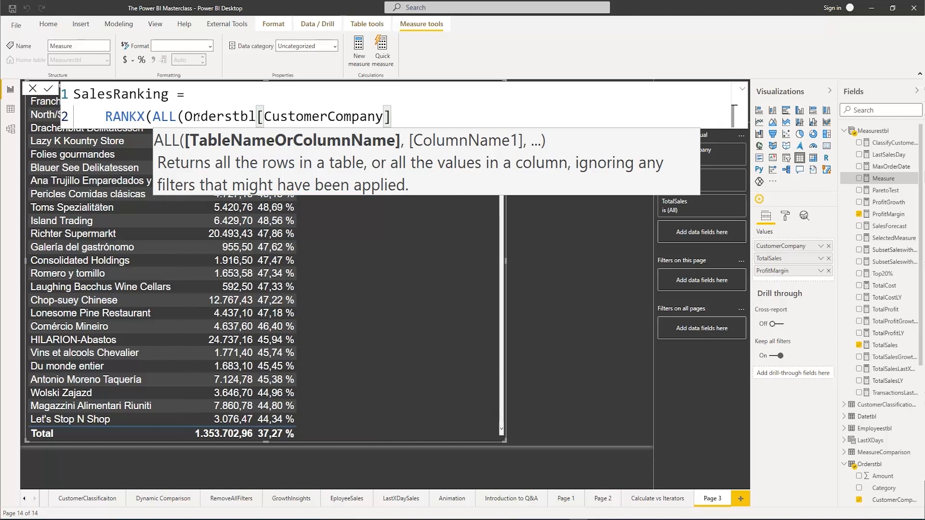
pyautogui.write(')')
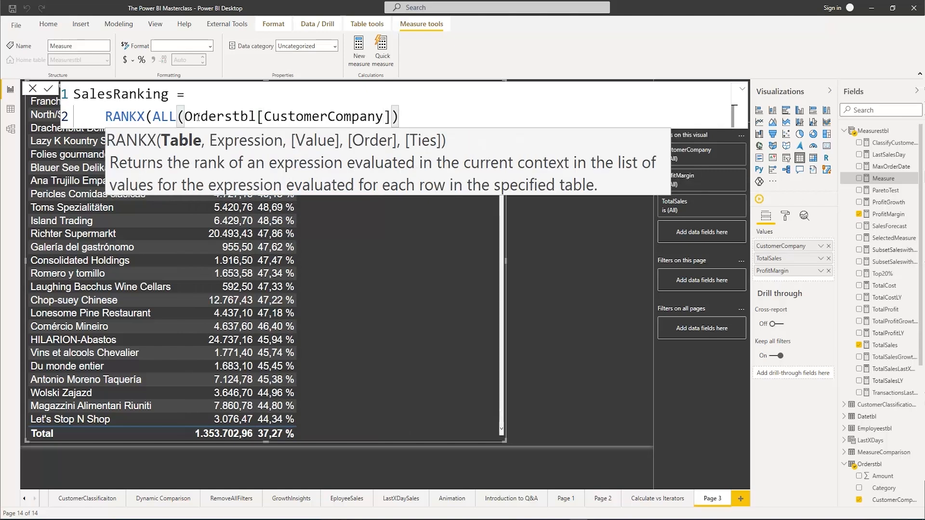
pyautogui.write(',')
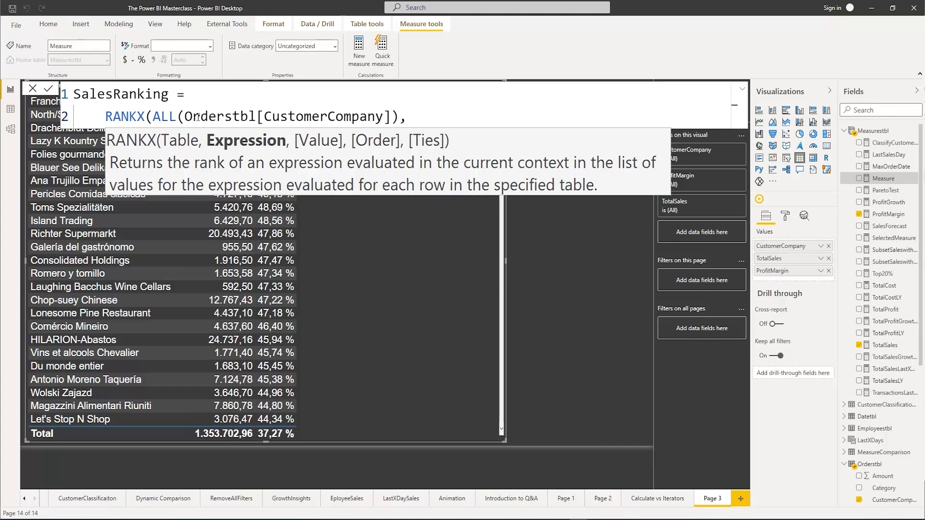
pyautogui.write('Totals')
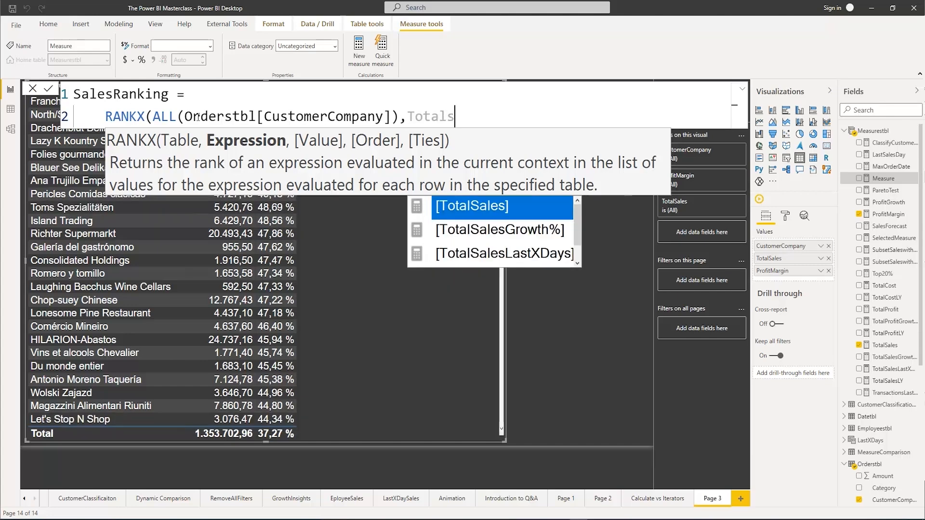
# Finish the RANKX expression with [TotalSales], an empty value argument and DESC order, commit it and add SalesRanking to the CustomerCompany table
pyautogui.press('Tab')
pyautogui.write(',')
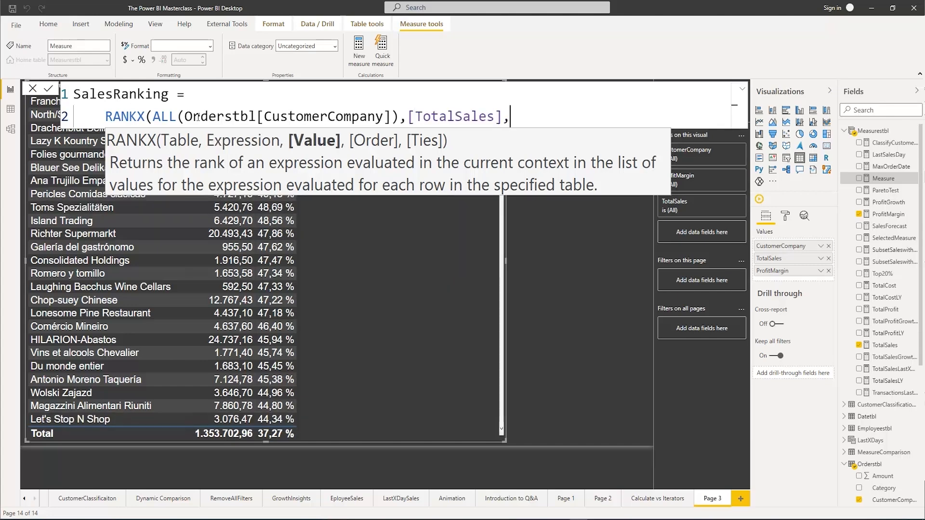
pyautogui.write(',')
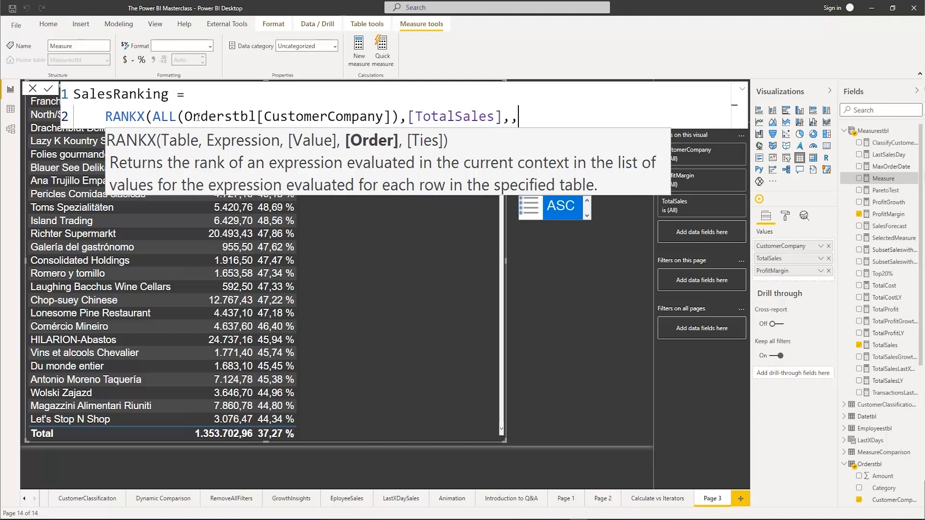
pyautogui.write('Desc')
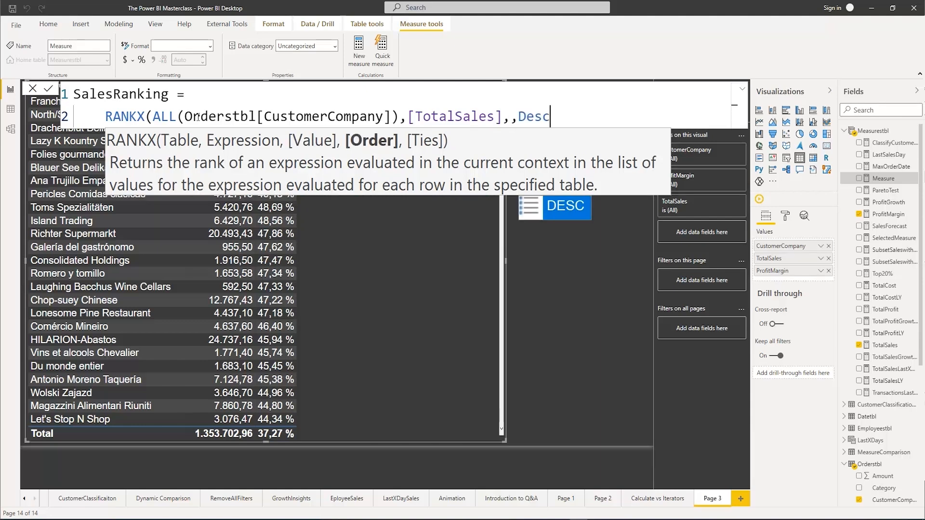
pyautogui.press('Tab')
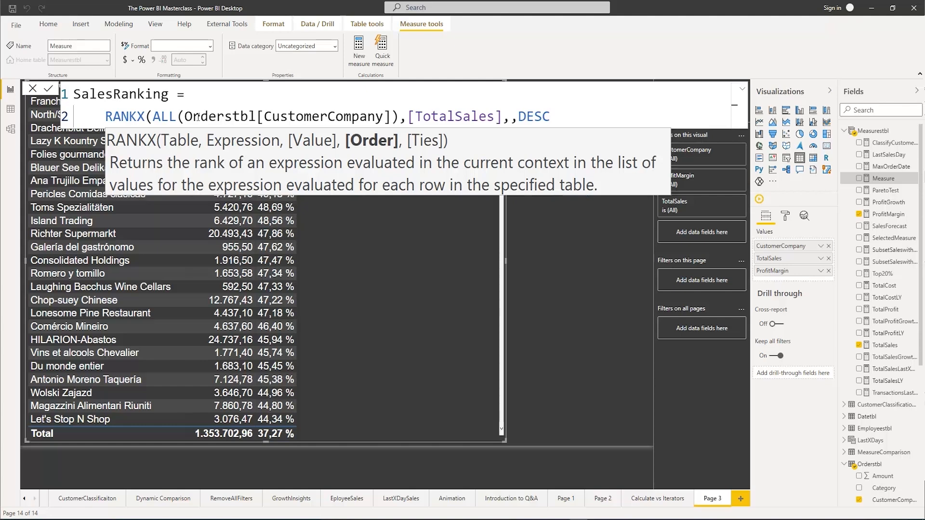
pyautogui.write(')')
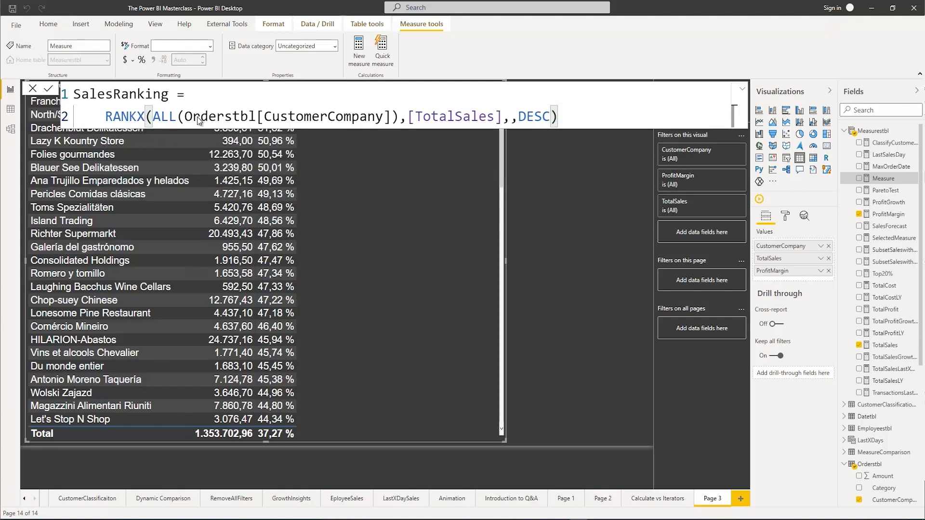
pyautogui.press('Return')
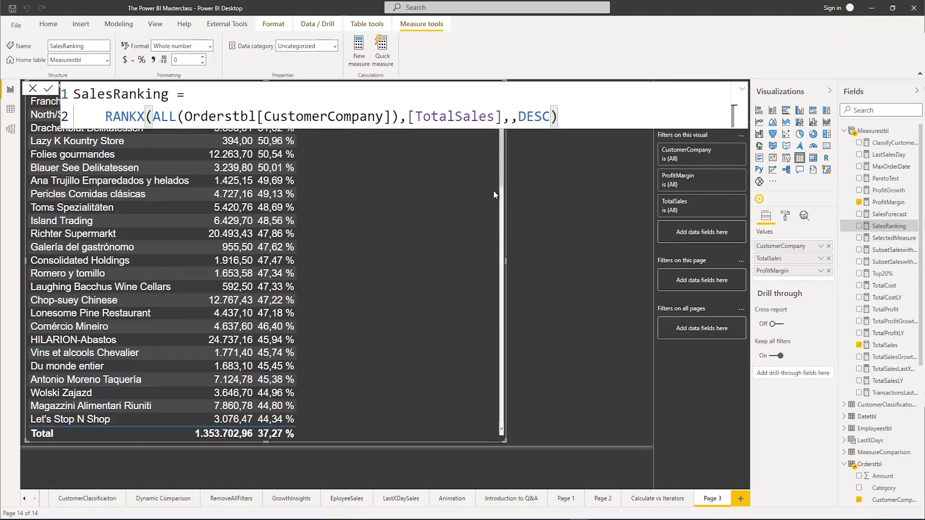
pyautogui.click(858, 226)
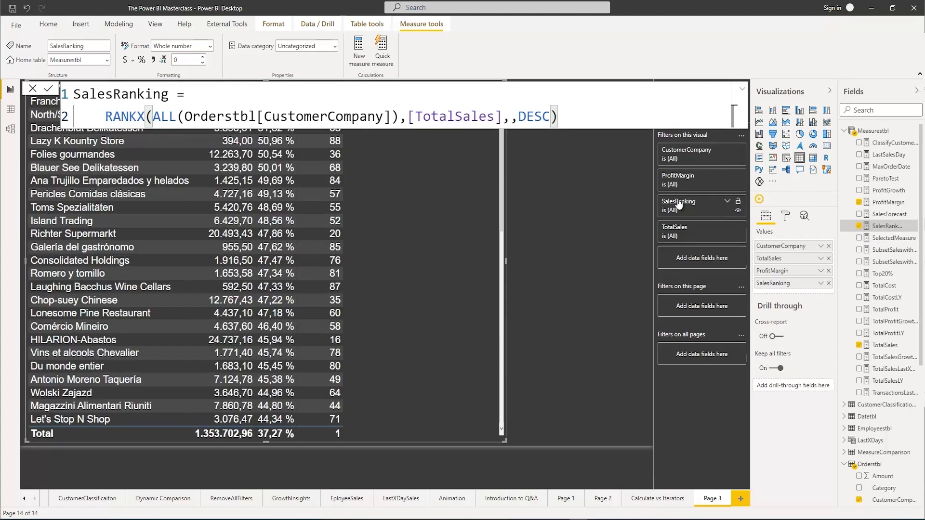
# Collapse the expanded SalesRanking formula and sort the CustomerCompany table by SalesRanking in ascending order
pyautogui.click(742, 90)
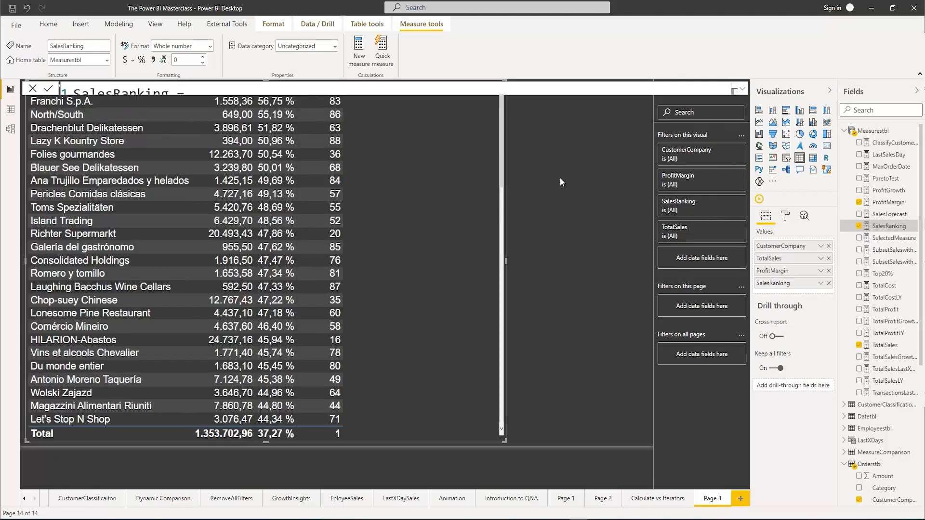
pyautogui.click(590, 406)
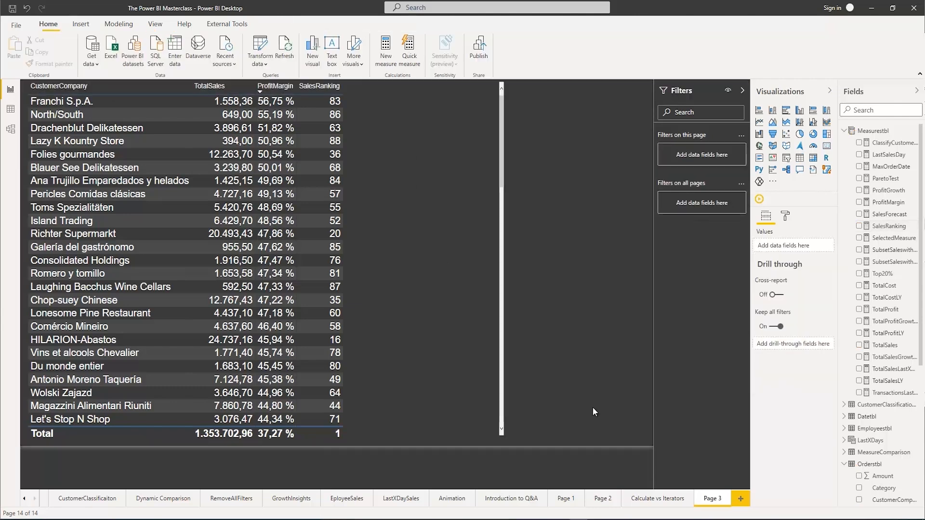
pyautogui.click(302, 90)
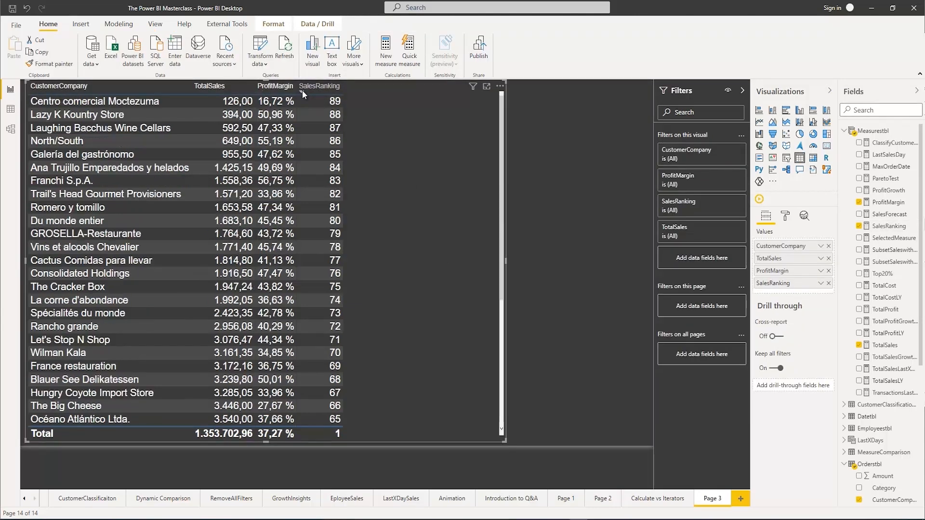
pyautogui.click(302, 90)
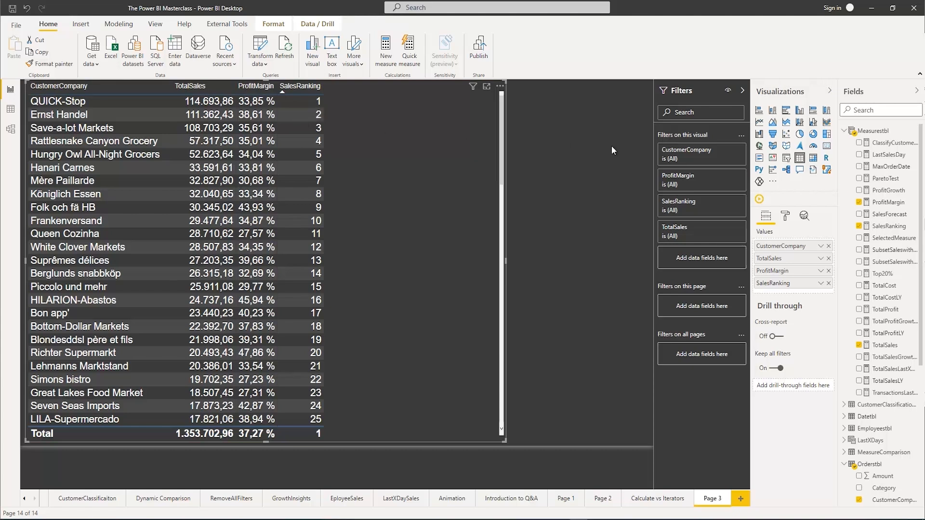
# Copy the full SalesRanking formula and paste it into a new measure in Measurestbl
pyautogui.click(888, 226)
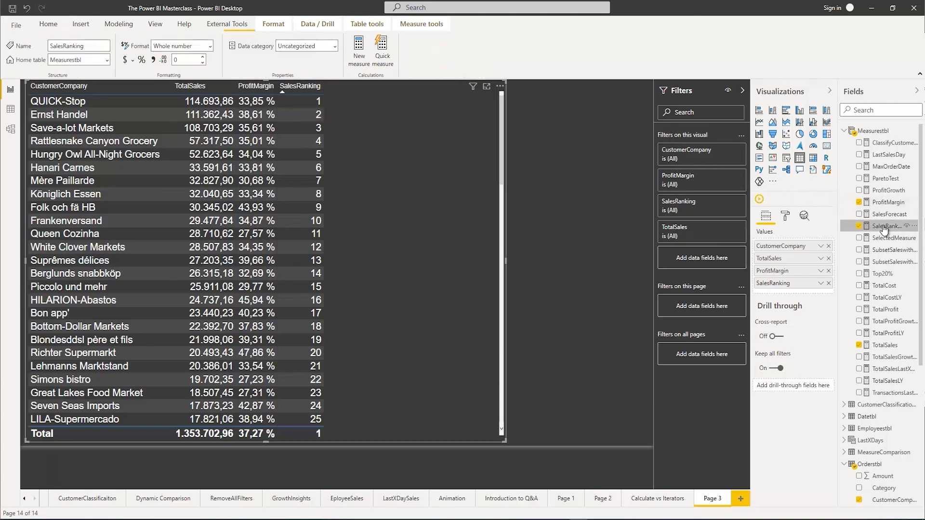
pyautogui.click(742, 90)
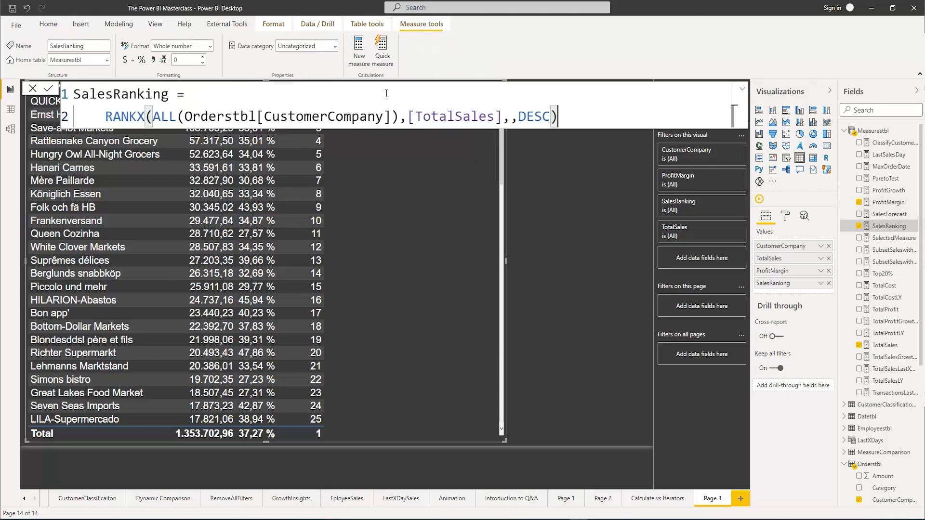
pyautogui.moveTo(567, 122); pyautogui.dragTo(78, 88)
pyautogui.hotkey('ctrl', 'c')
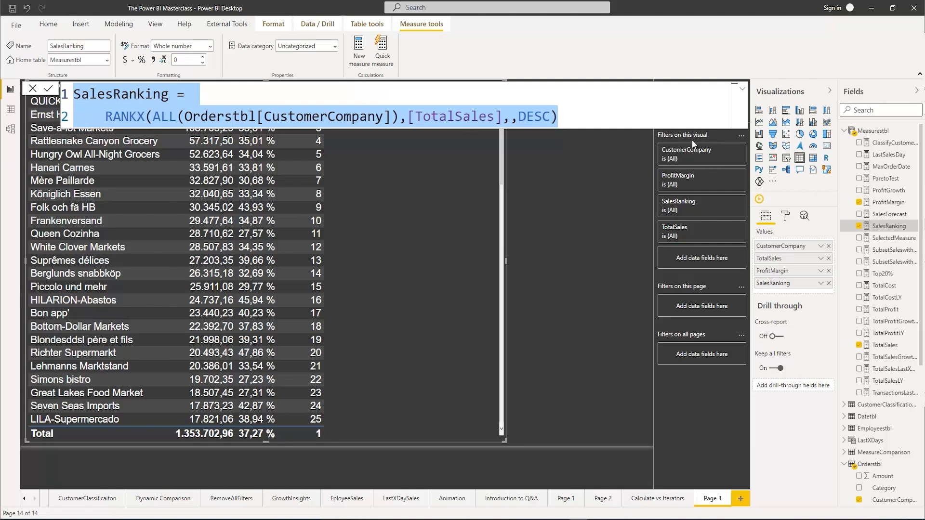
pyautogui.rightClick(877, 133)
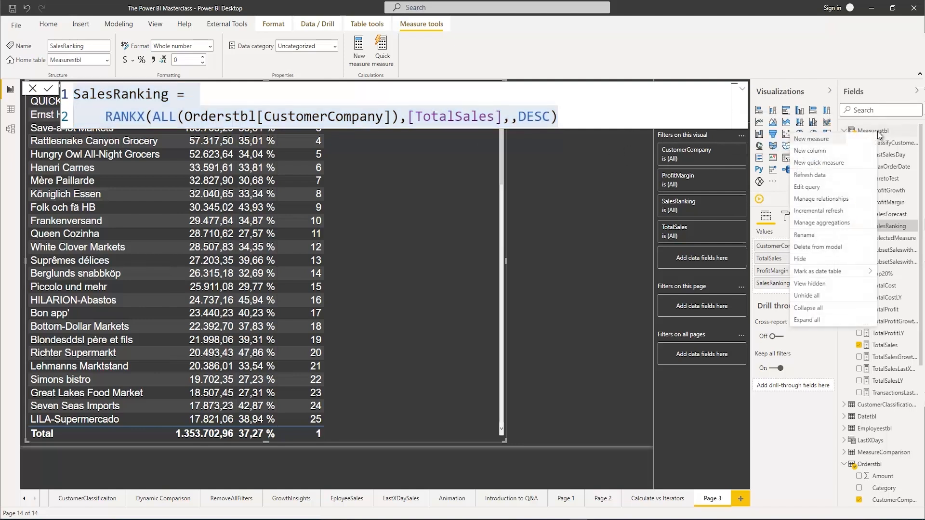
pyautogui.click(827, 140)
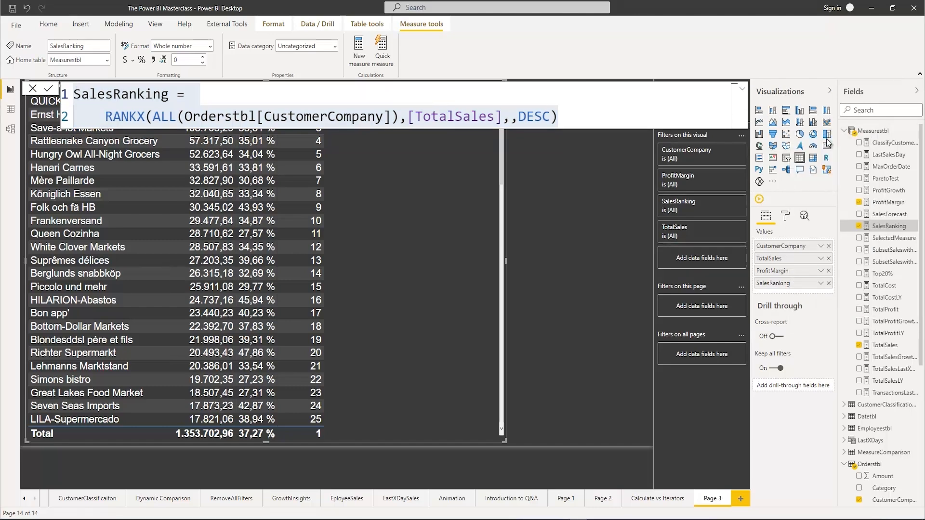
pyautogui.click(742, 88)
pyautogui.hotkey('ctrl', 'v')
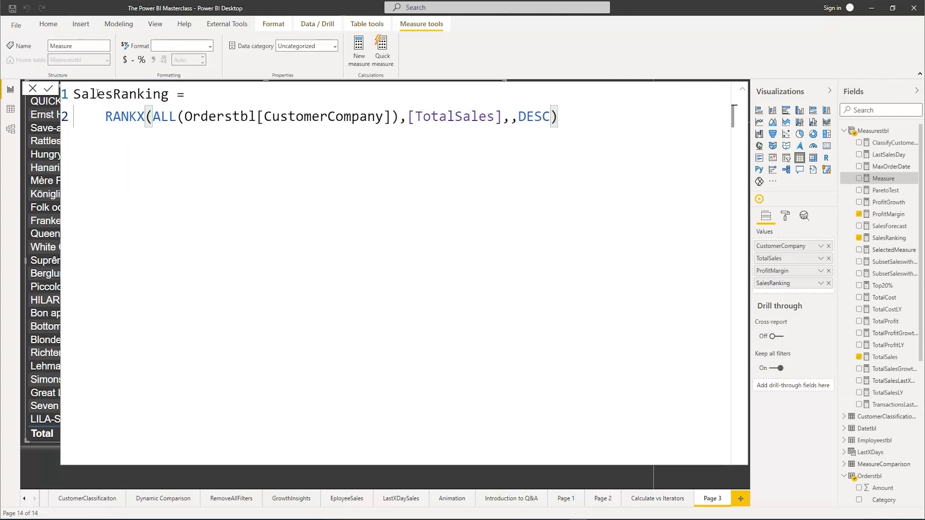
# Name the pasted measure ProfitMarginRanking and replace its [TotalSales] argument with [ProfitMargin]
pyautogui.moveTo(112, 94); pyautogui.dragTo(65, 94)
pyautogui.write('ProfitR')
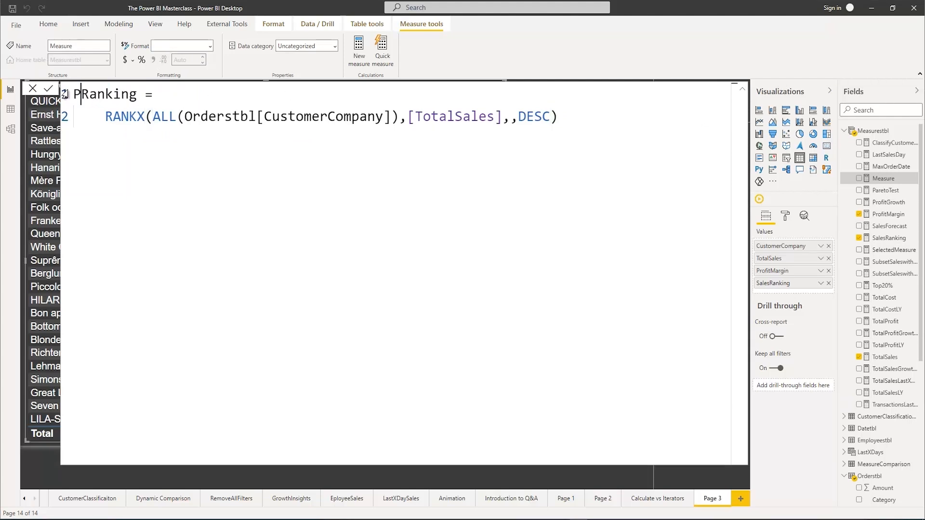
pyautogui.write('atio')
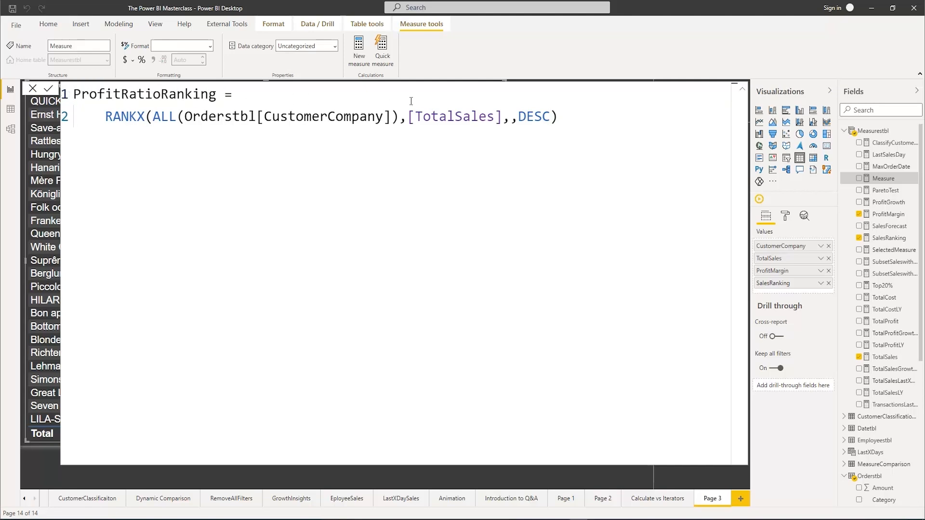
pyautogui.moveTo(409, 116); pyautogui.dragTo(501, 116)
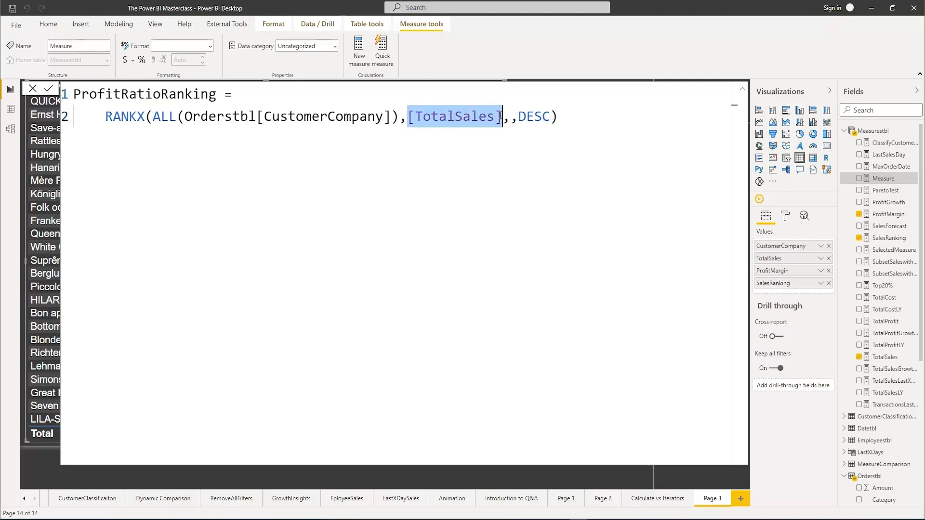
pyautogui.write('prof')
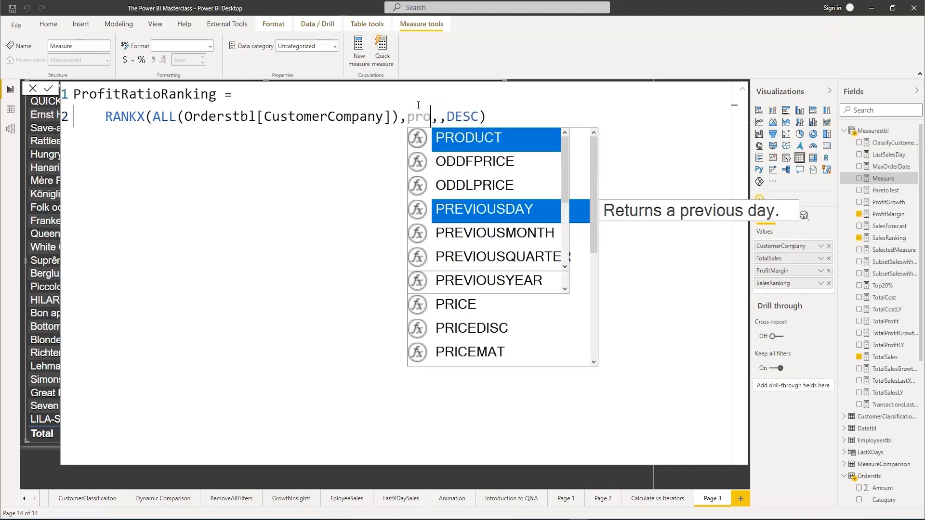
pyautogui.press('Down')
pyautogui.press('Tab')
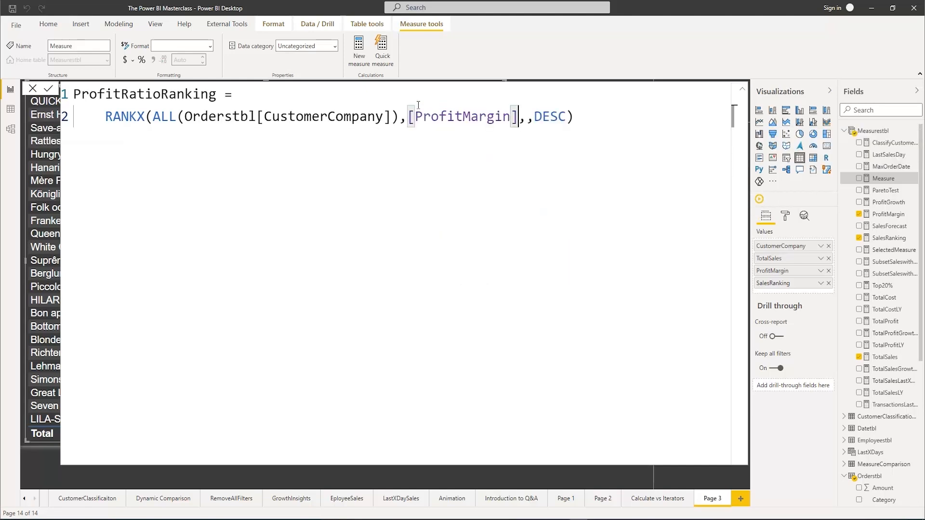
pyautogui.moveTo(125, 94); pyautogui.dragTo(164, 92)
pyautogui.write('Margin')
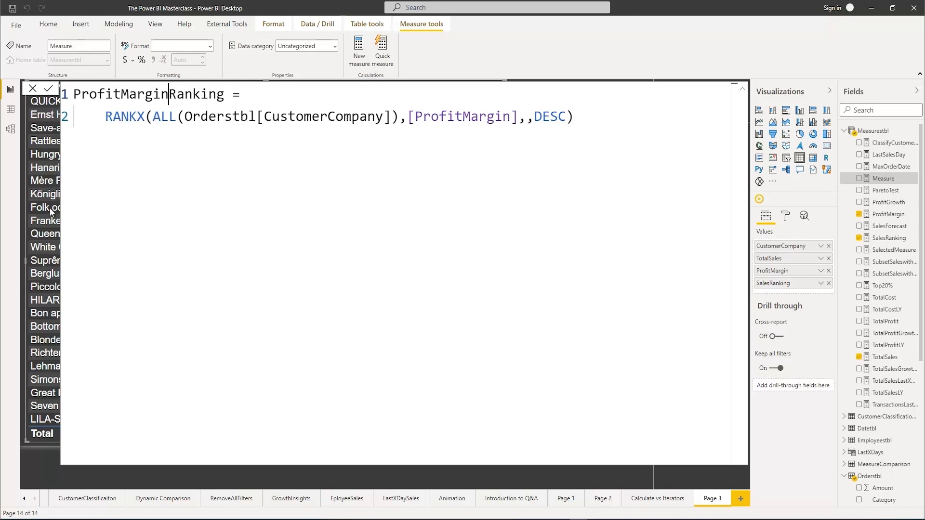
# Examine the options for the RANKX Ties argument after DESC using a trial comma, and remove that comma again
pyautogui.moveTo(156, 117); pyautogui.dragTo(180, 117)
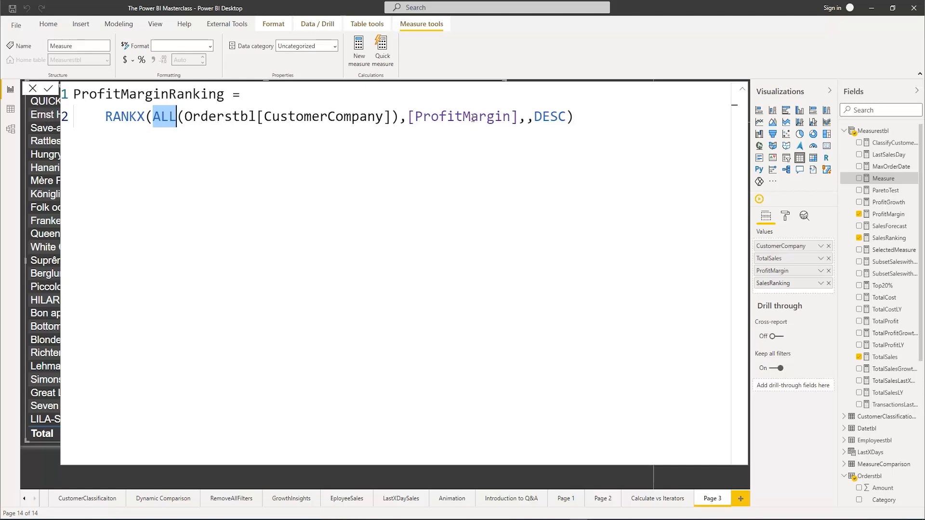
pyautogui.click(551, 116)
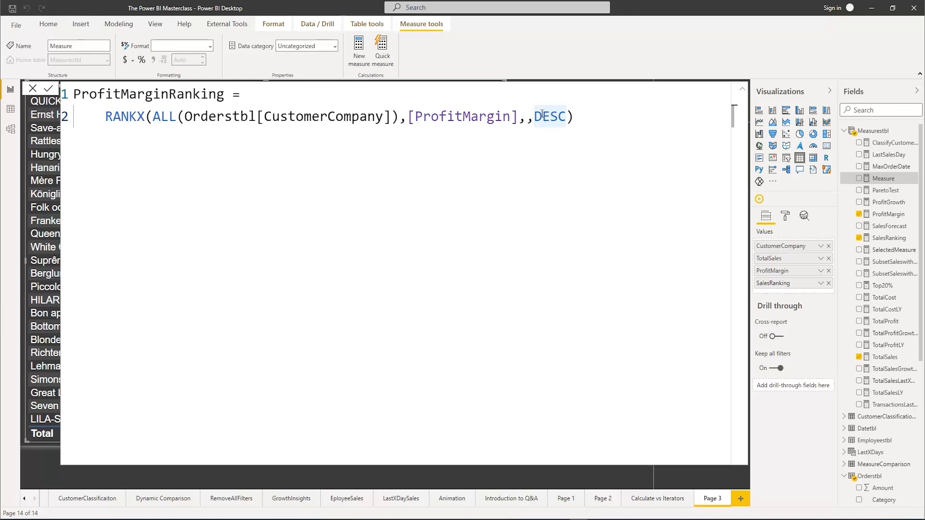
pyautogui.click(573, 116)
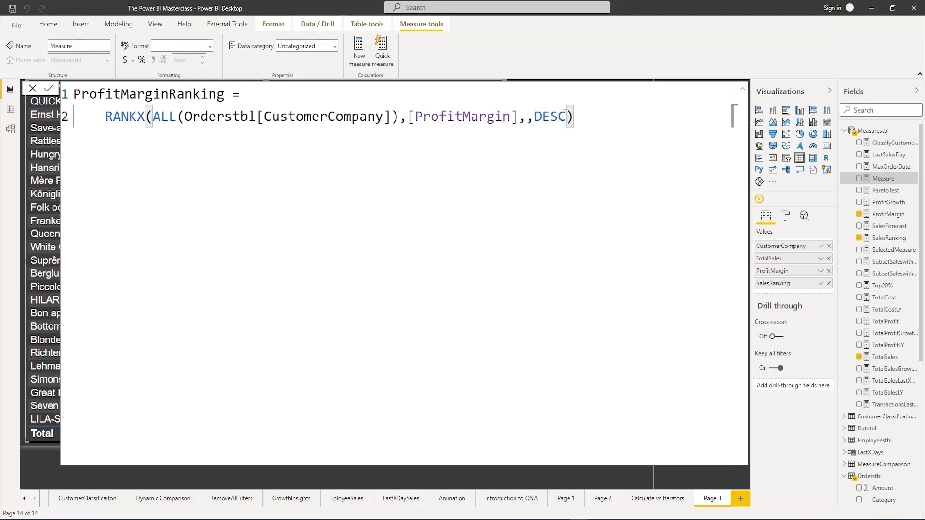
pyautogui.click(564, 116)
pyautogui.write(',')
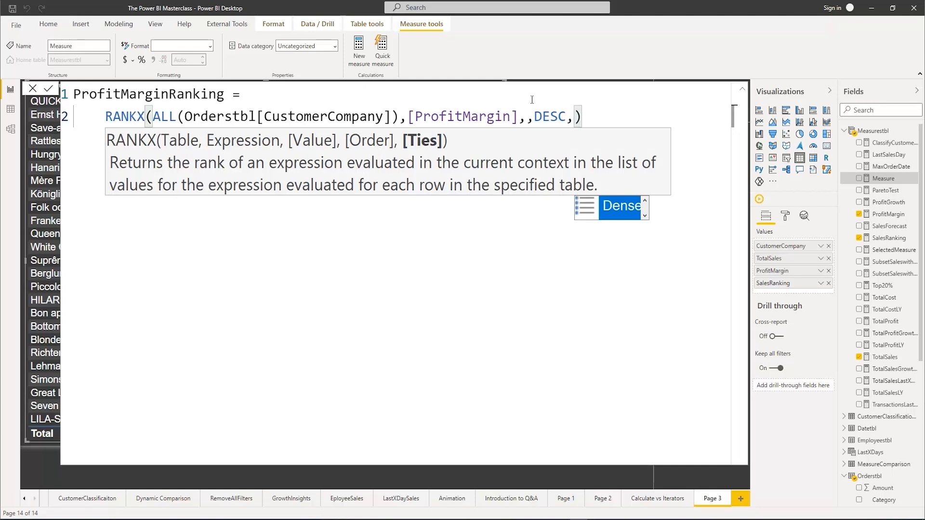
pyautogui.click(645, 215)
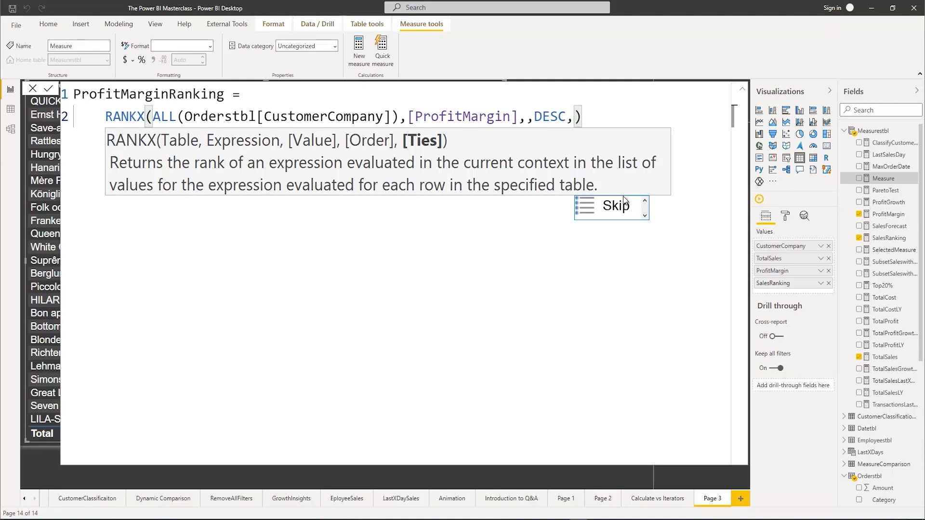
pyautogui.click(695, 170)
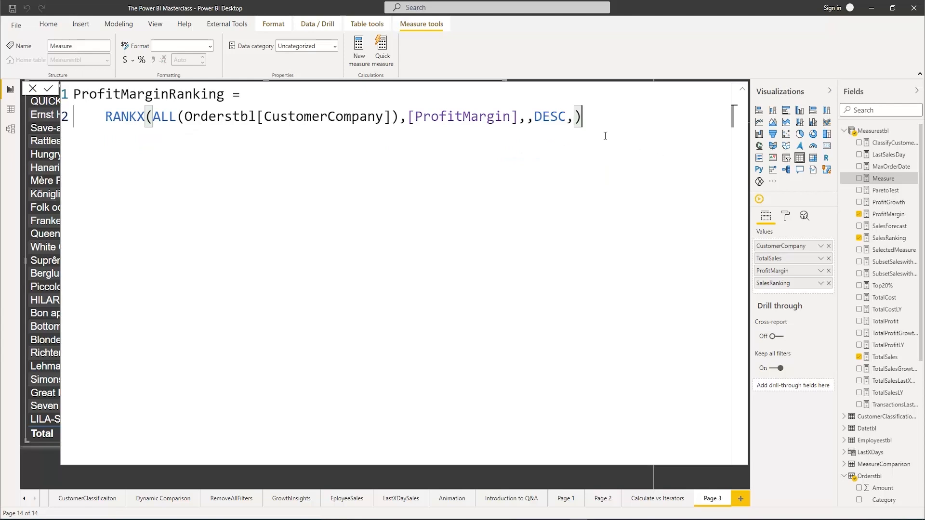
pyautogui.click(577, 119)
pyautogui.press('BackSpace')
# Commit the ProfitMarginRanking measure and add it to the CustomerCompany table
pyautogui.click(577, 121)
pyautogui.press('Return')
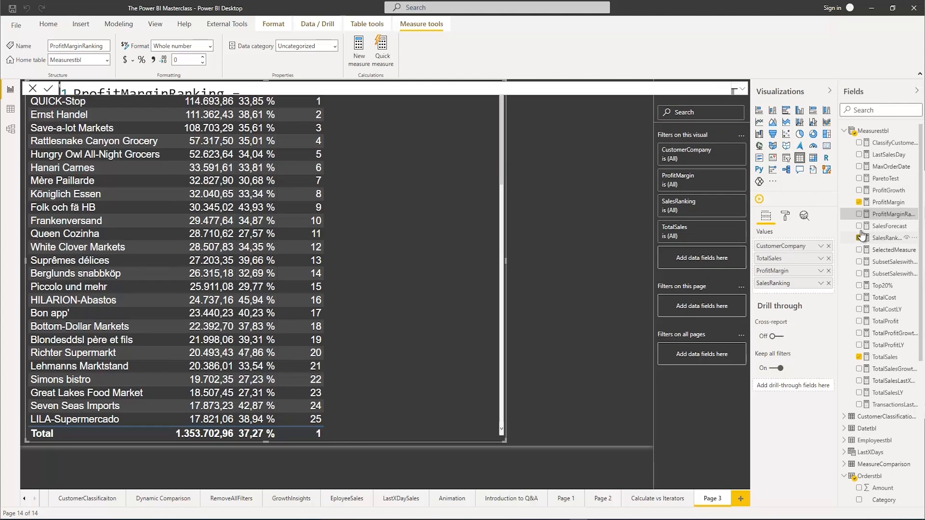
pyautogui.click(860, 214)
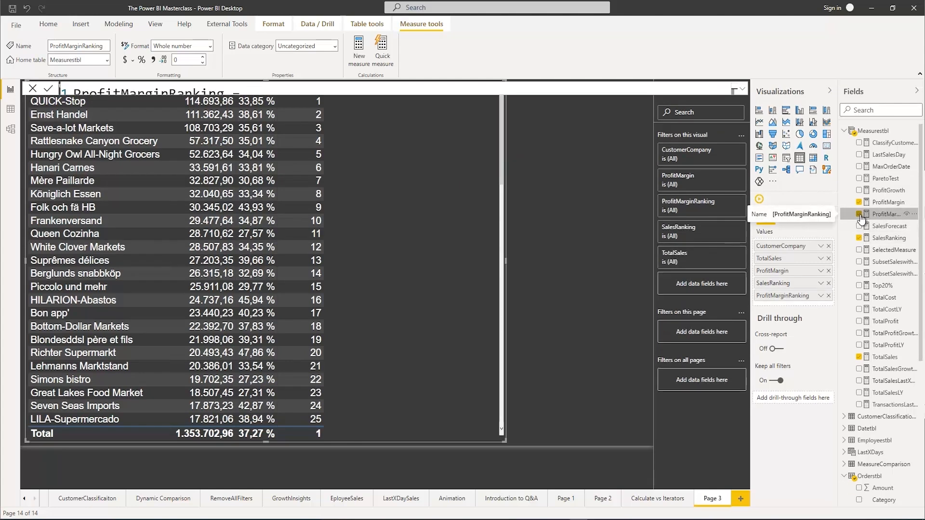
pyautogui.click(527, 148)
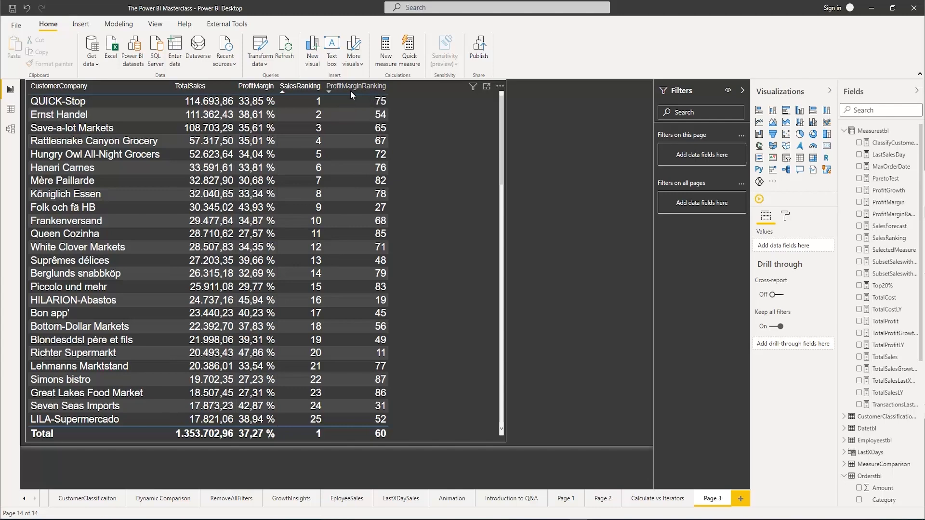
# Sort the CustomerCompany table by ProfitMarginRanking in ascending order and widen the visual
pyautogui.click(328, 88)
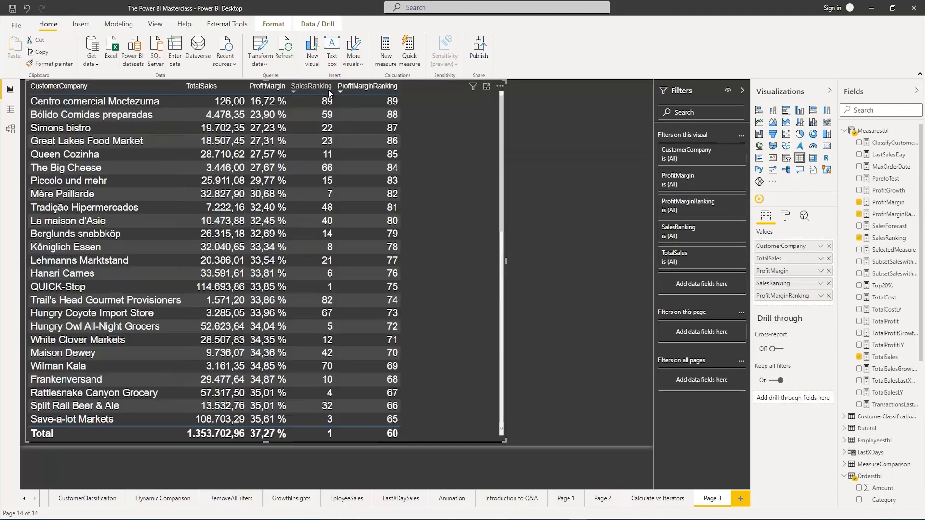
pyautogui.click(340, 89)
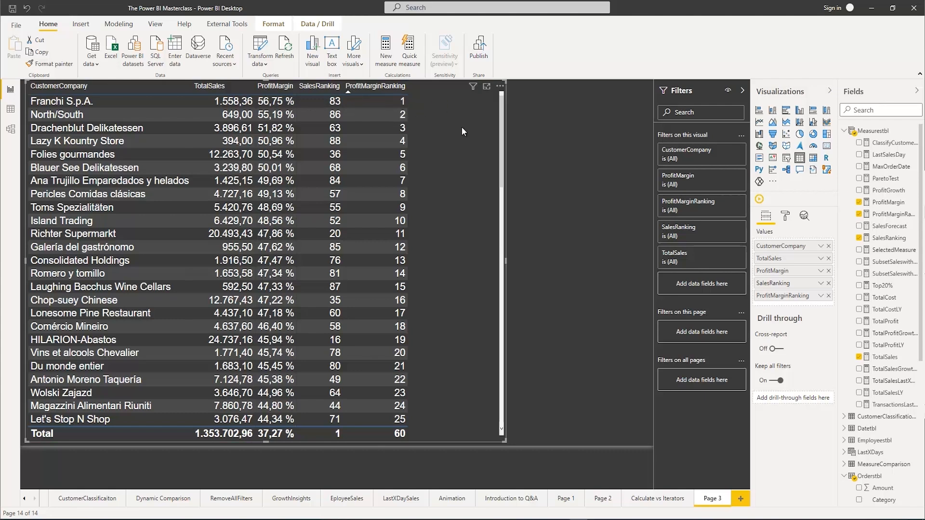
pyautogui.moveTo(506, 258); pyautogui.dragTo(547, 257)
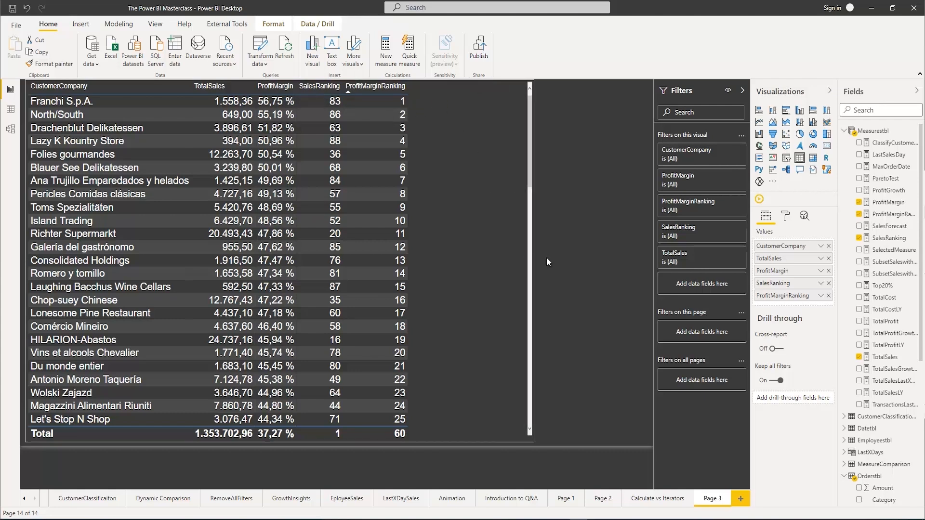
pyautogui.click(345, 92)
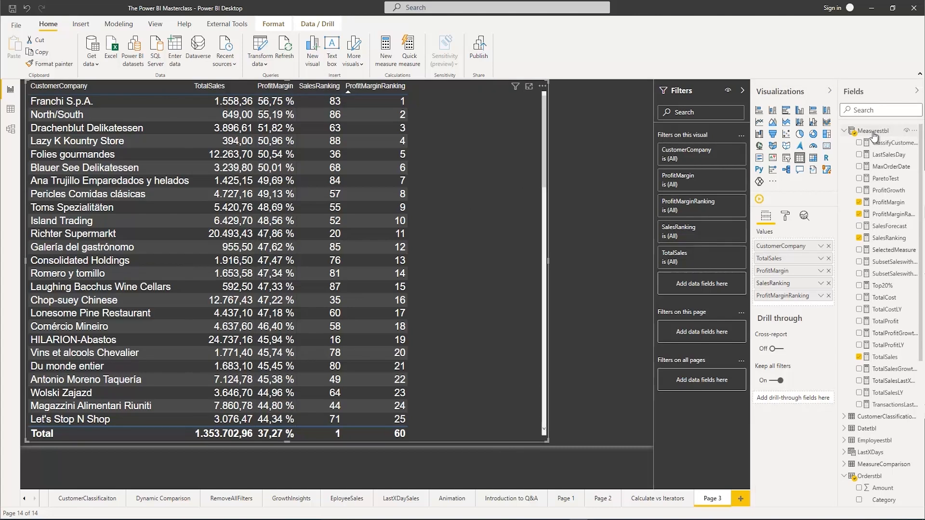
# Create a new measure in Measurestbl and name it TotalRanking
pyautogui.rightClick(872, 132)
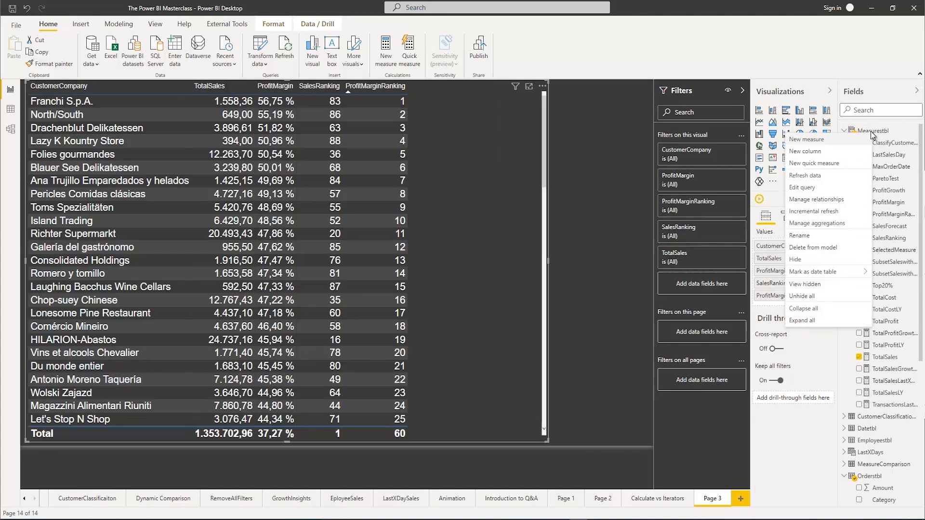
pyautogui.click(829, 142)
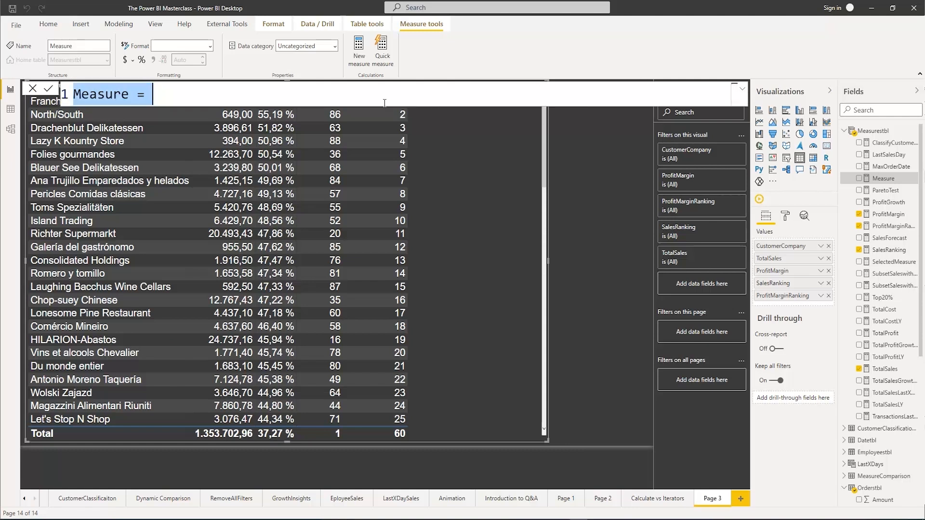
pyautogui.write('FinalRanki')
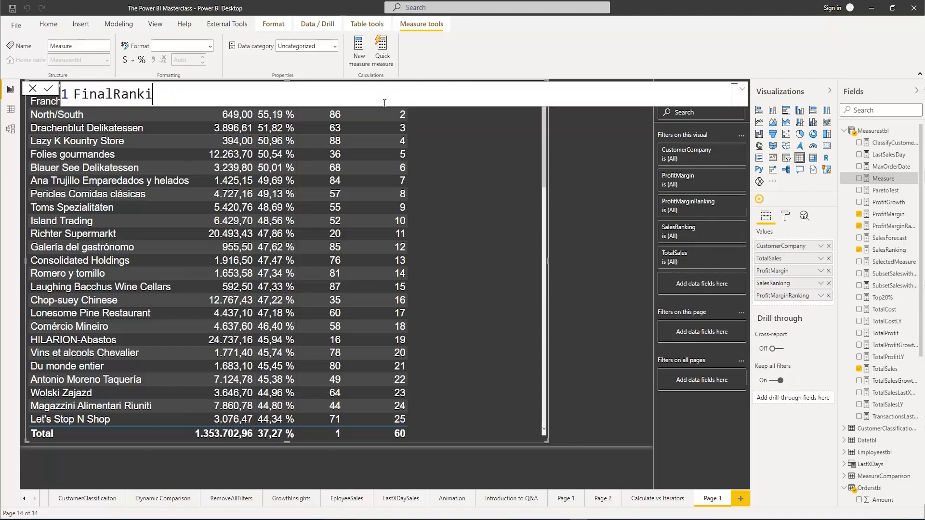
pyautogui.write('ng =')
pyautogui.hotkey('ctrl', 'a')
pyautogui.write('Total')
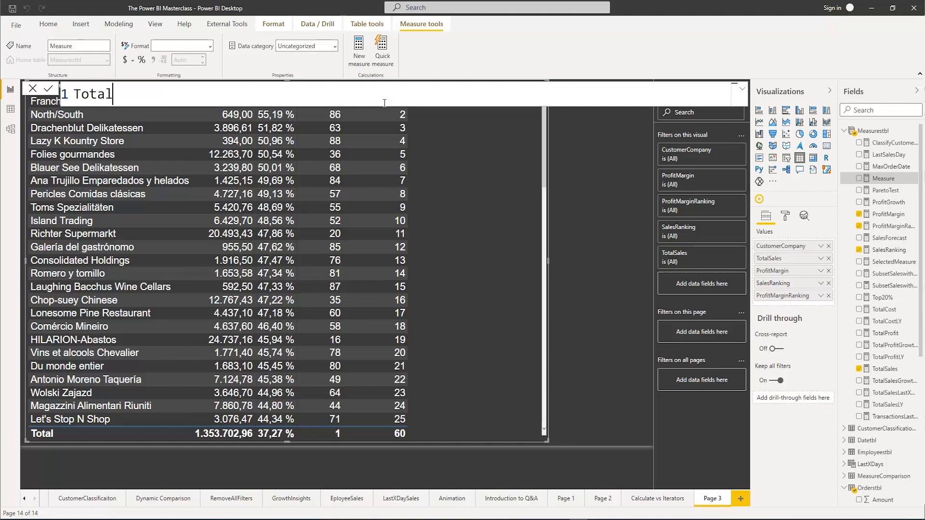
pyautogui.write('Ranking = ')
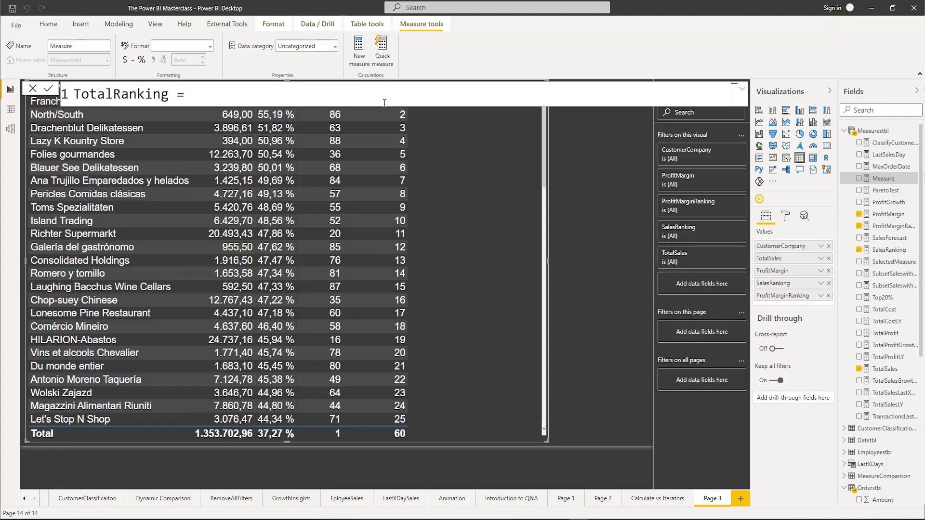
pyautogui.write('Ran')
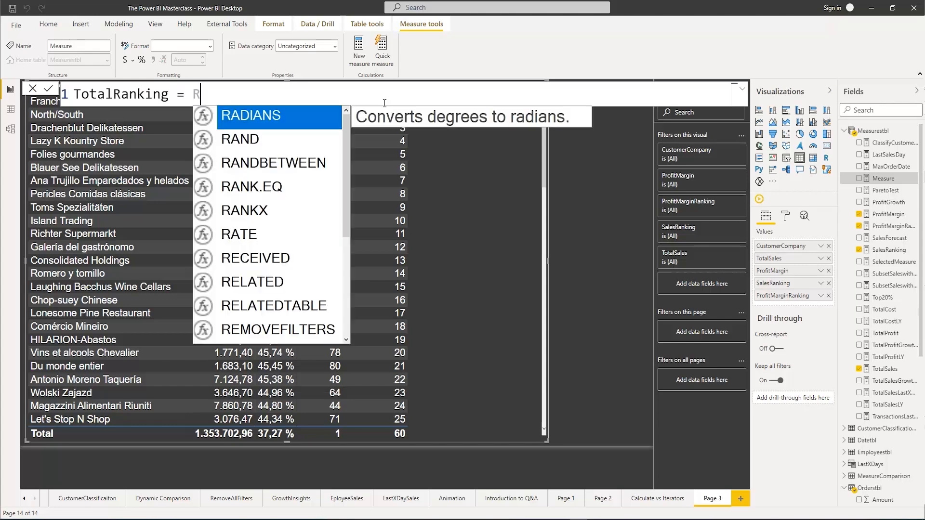
# Define TotalRanking as the sum of [ProfitMarginRanking] and [SalesRanking] and commit the measure
pyautogui.press('Up')
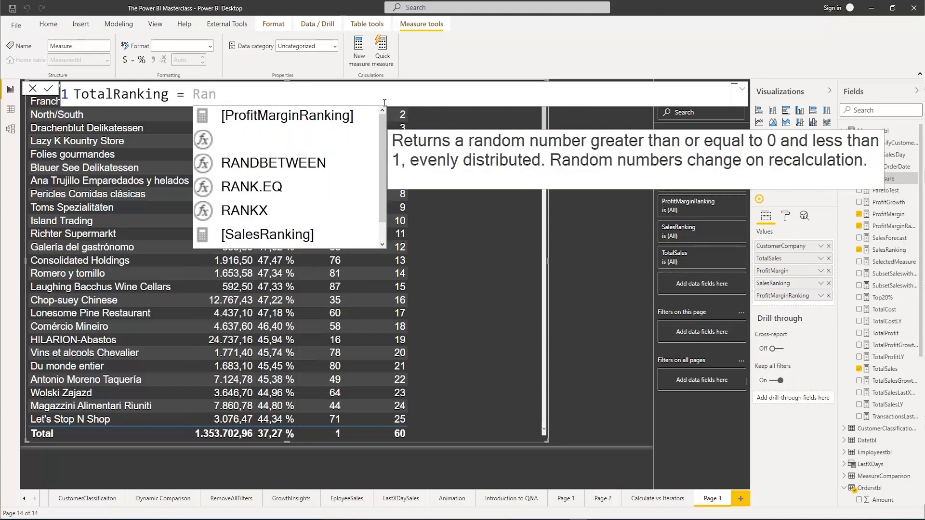
pyautogui.press('Tab')
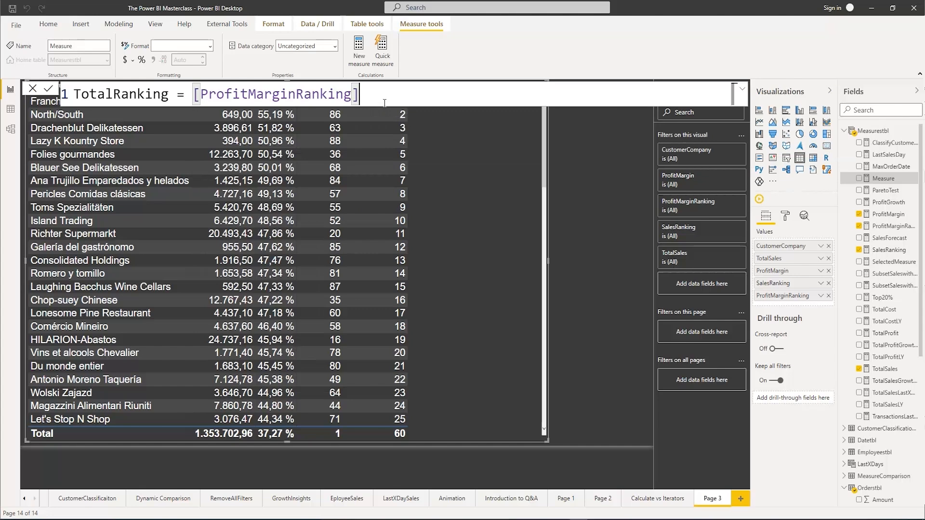
pyautogui.write('+rank')
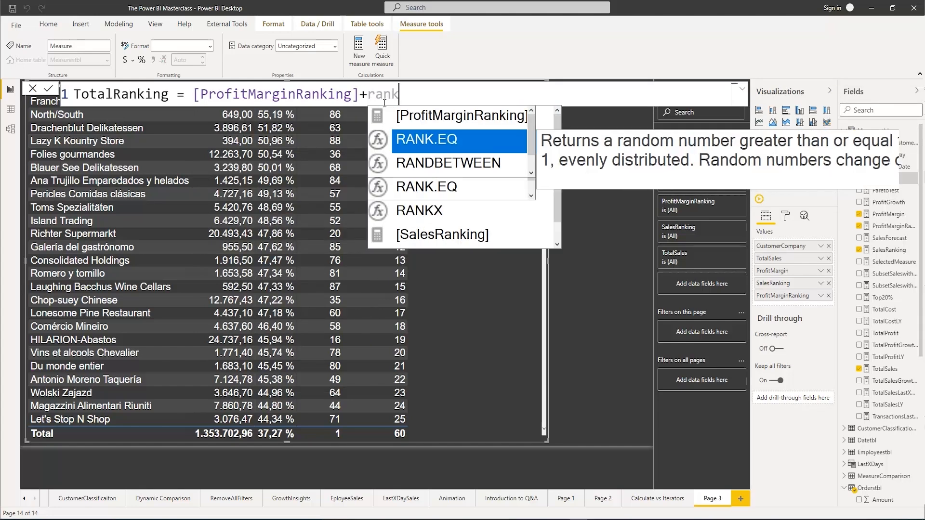
pyautogui.press('Up')
pyautogui.press('Down')
pyautogui.press('Down')
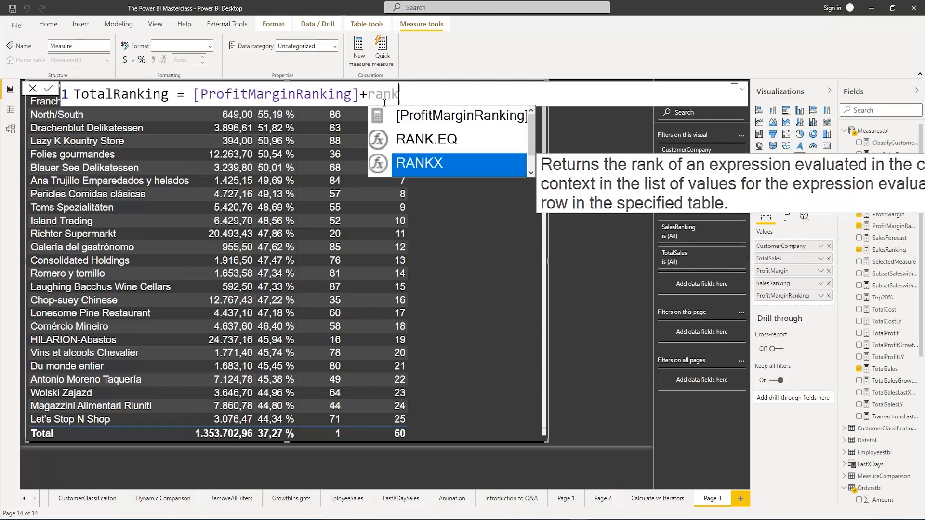
pyautogui.press('Down')
pyautogui.press('Escape')
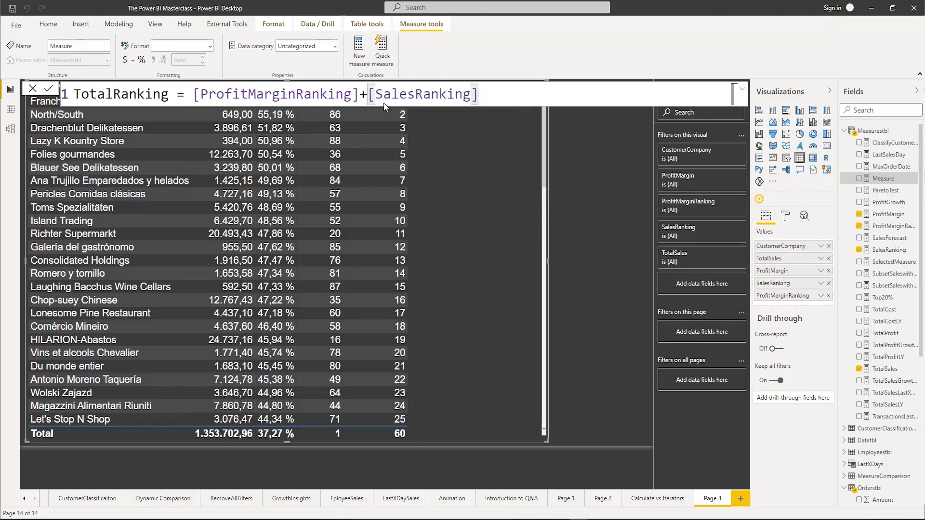
pyautogui.press('Return')
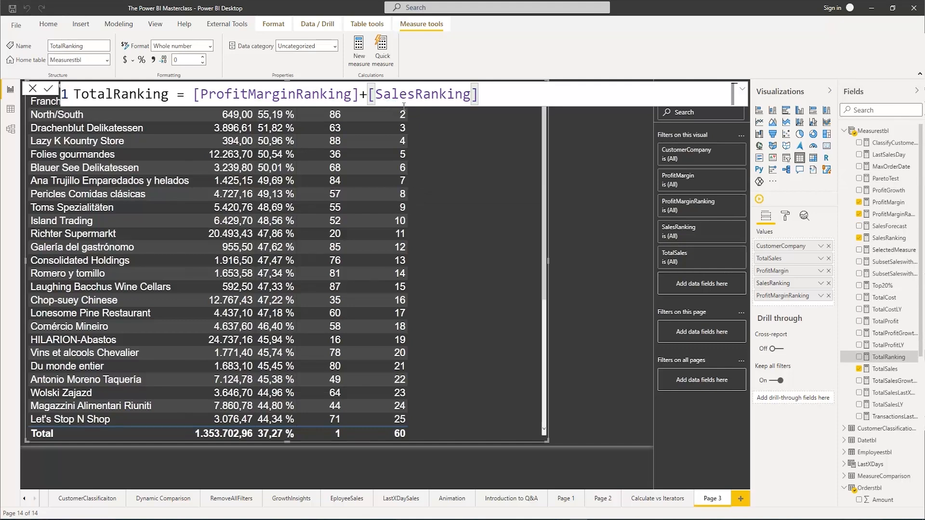
# Search the fields for Total and add the TotalRanking measure to the CustomerCompany table
pyautogui.click(511, 236)
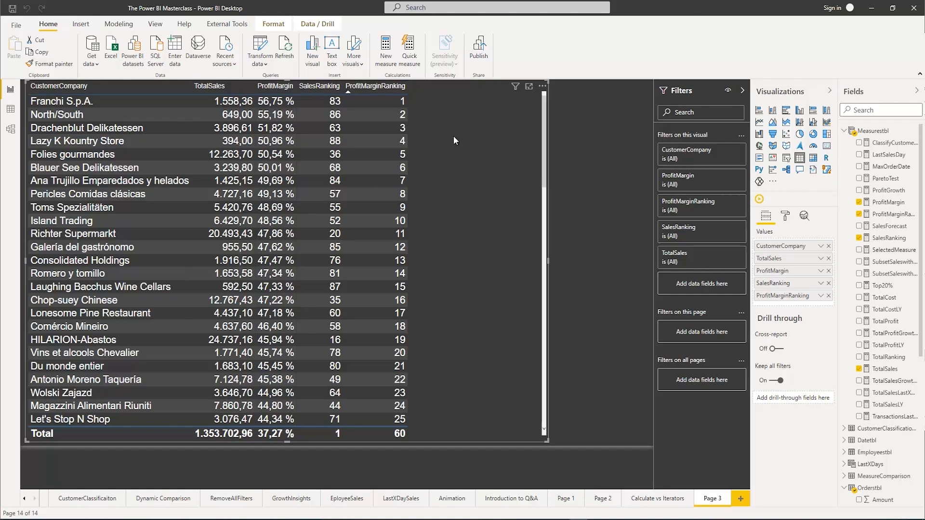
pyautogui.click(867, 111)
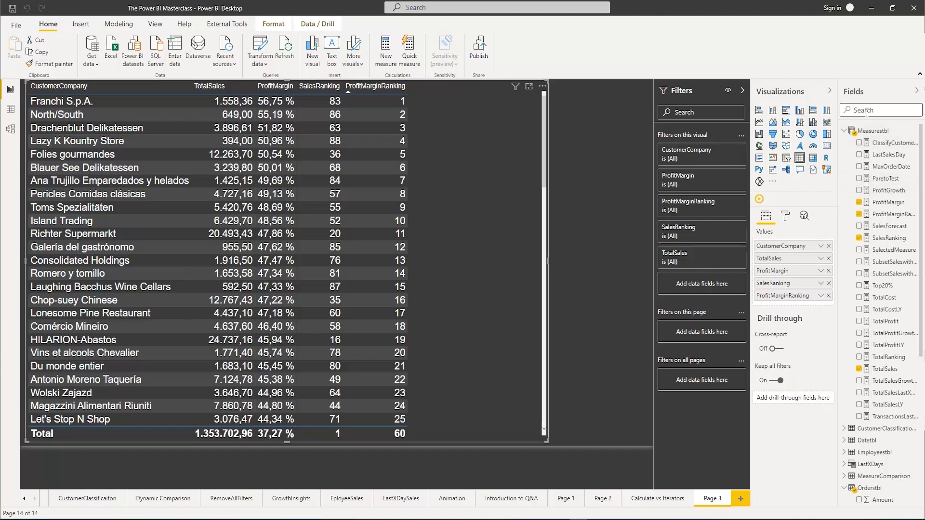
pyautogui.write('Total')
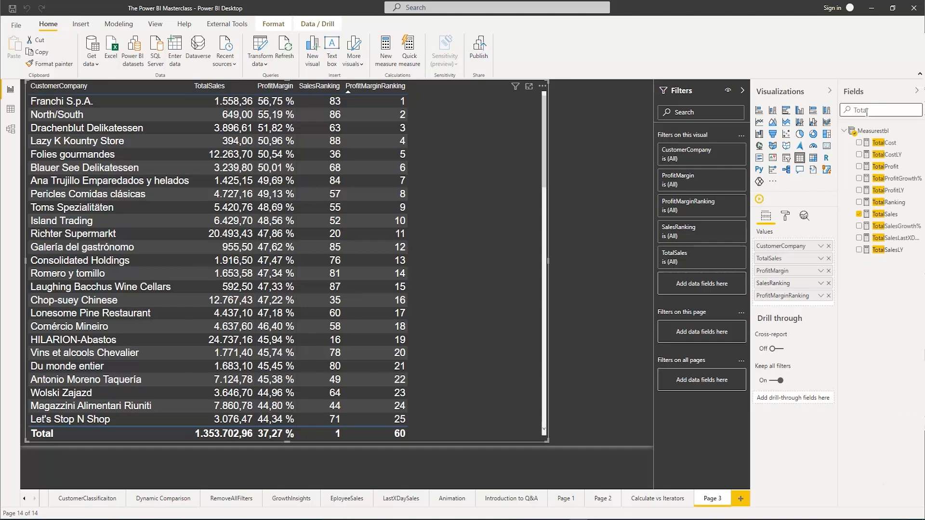
pyautogui.click(860, 202)
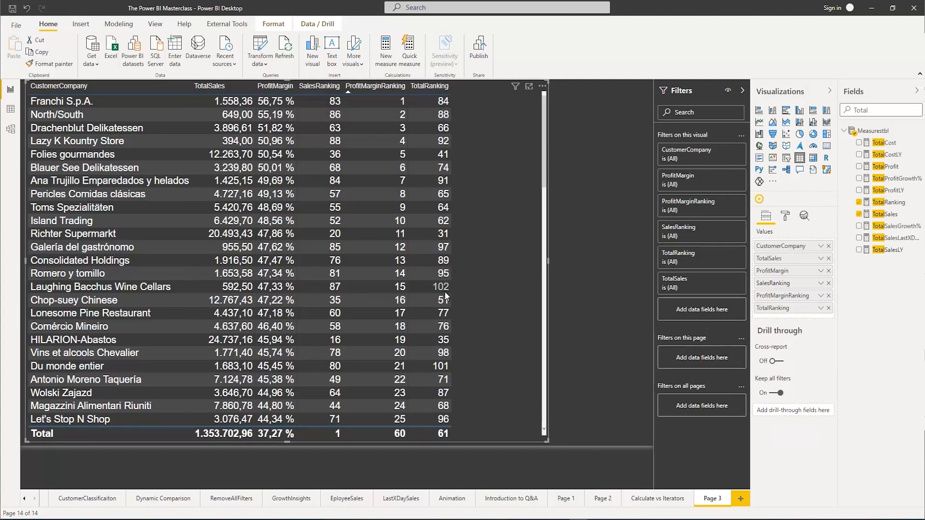
pyautogui.scroll(-5, 448, 313)
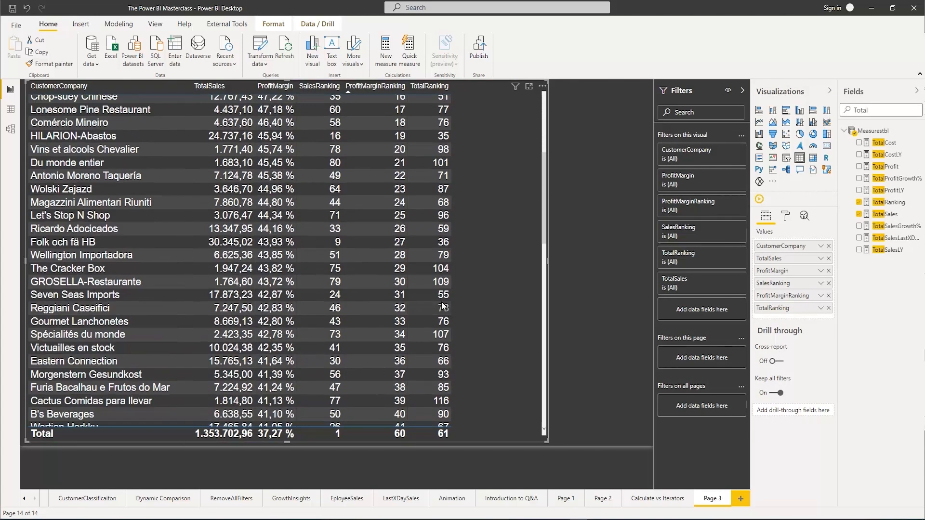
pyautogui.scroll(5, 447, 309)
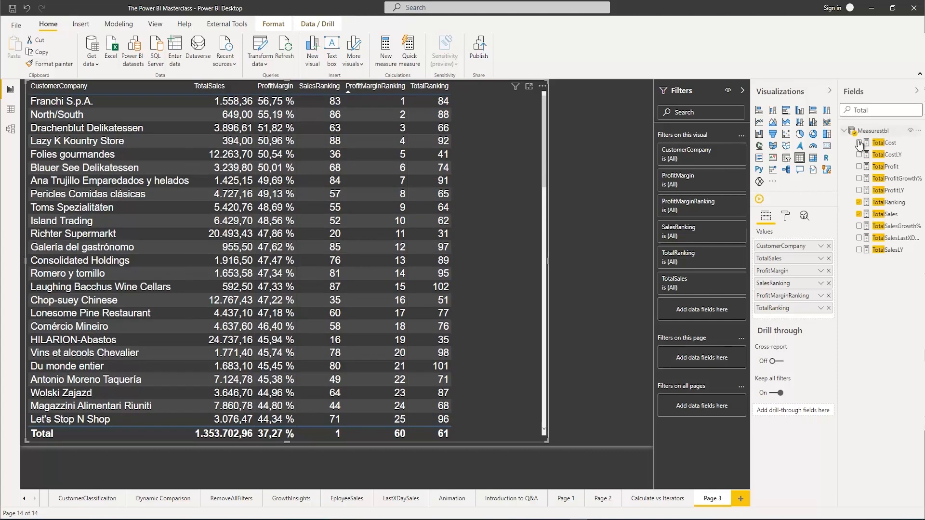
# Clear the field search and sort the CustomerCompany table by TotalRanking in ascending order
pyautogui.doubleClick(853, 110)
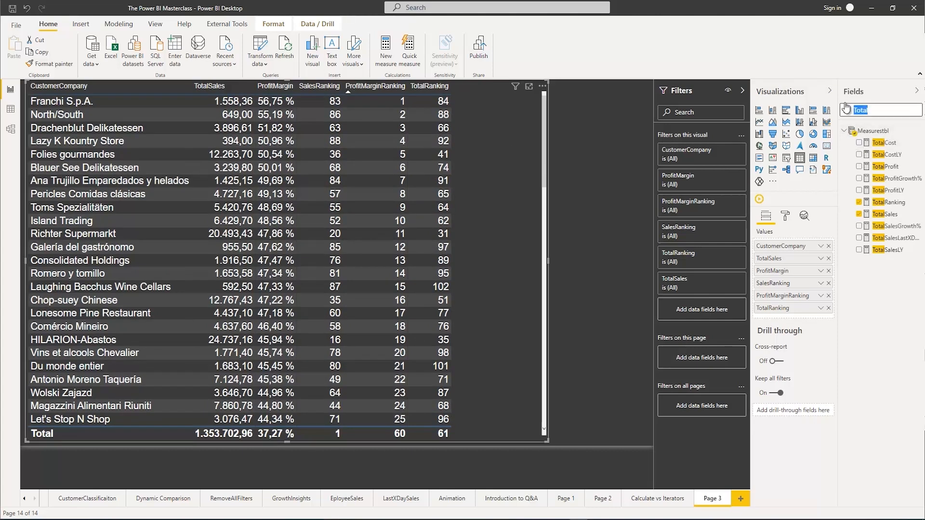
pyautogui.press('BackSpace')
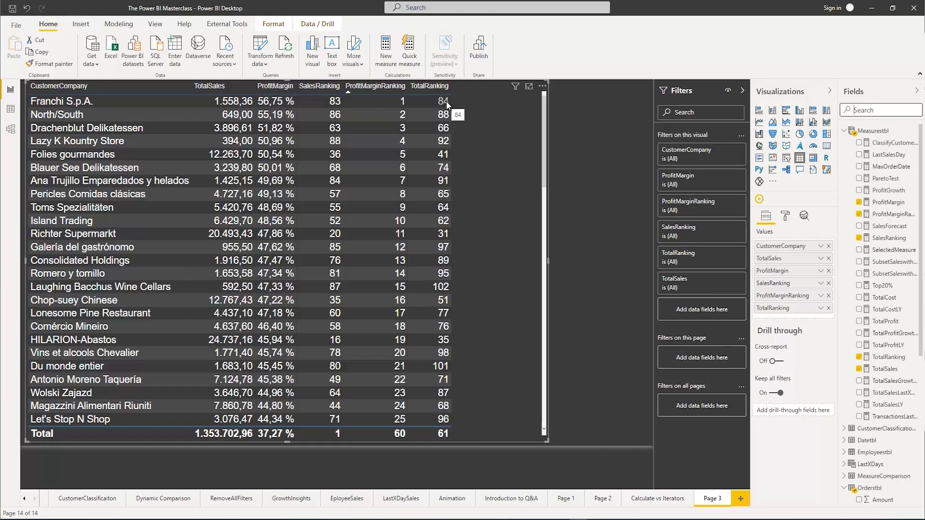
pyautogui.click(413, 91)
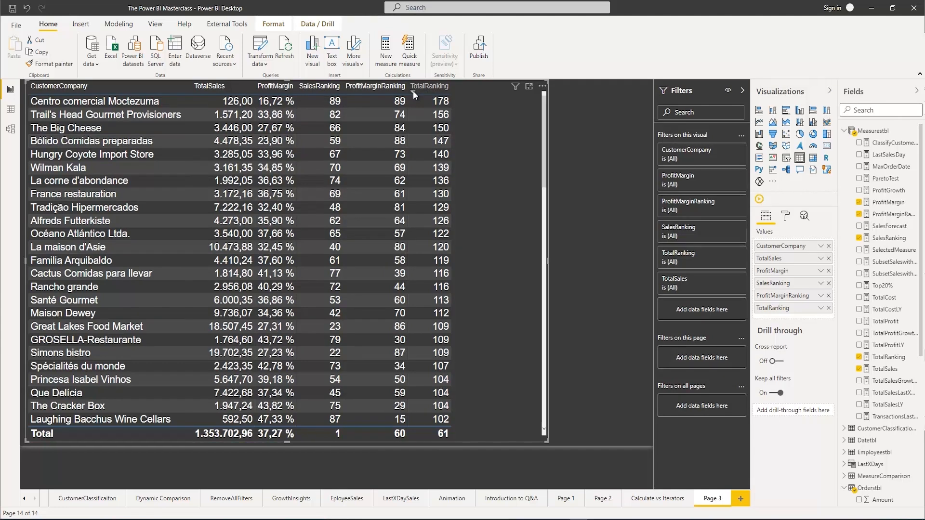
pyautogui.click(413, 90)
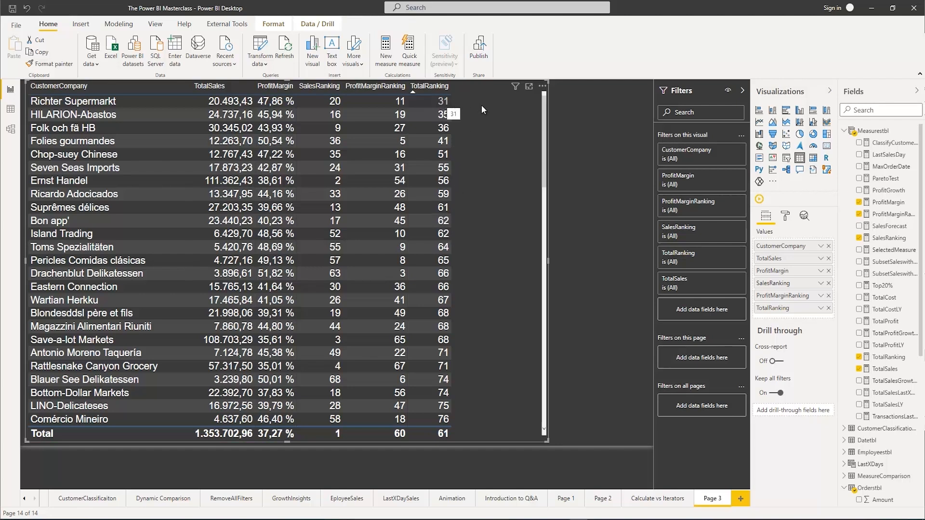
# Create a new measure in Measurestbl named FinalRanking and start an indented second line for its formula
pyautogui.rightClick(872, 134)
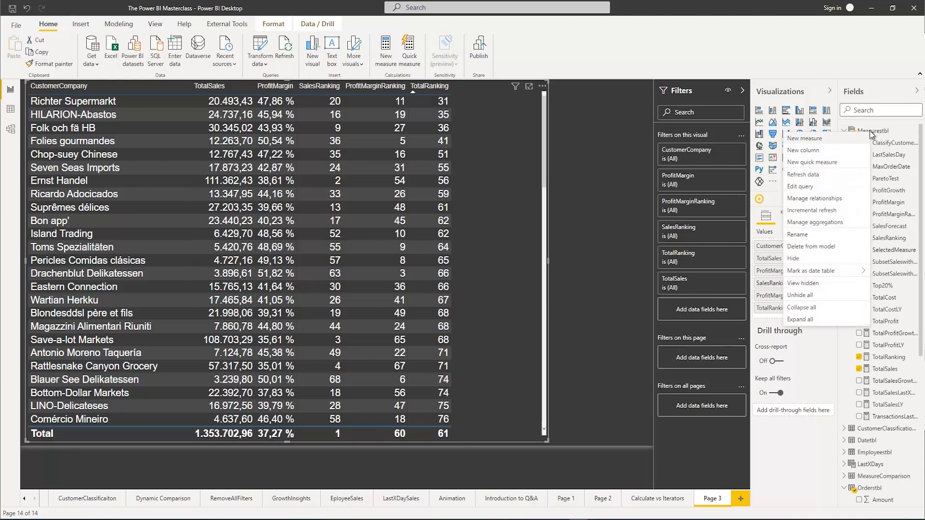
pyautogui.click(802, 140)
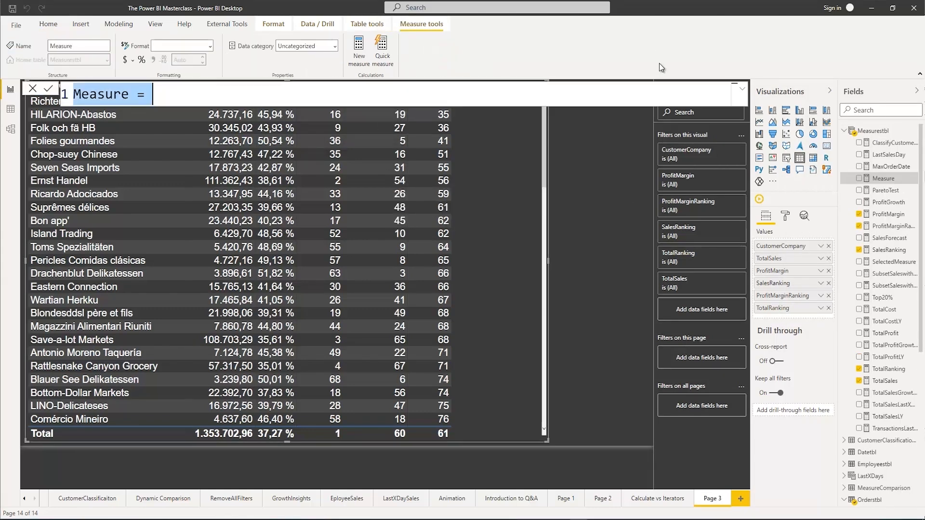
pyautogui.write('Final')
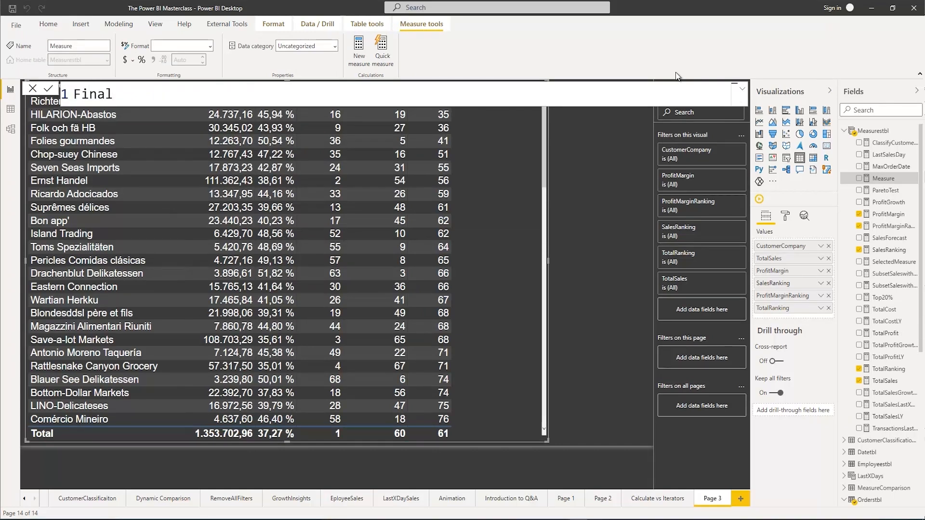
pyautogui.write('Ranking =')
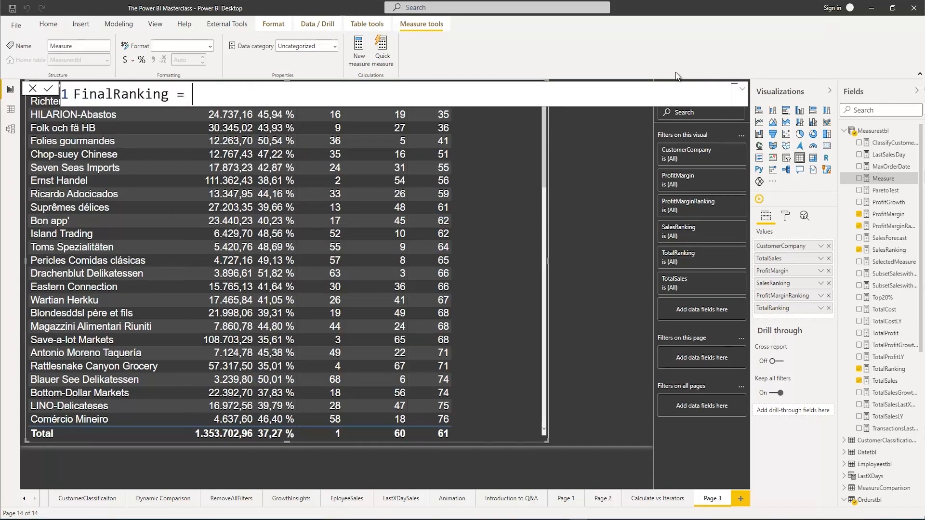
pyautogui.hotkey('shift', 'Return')
pyautogui.press('Tab')
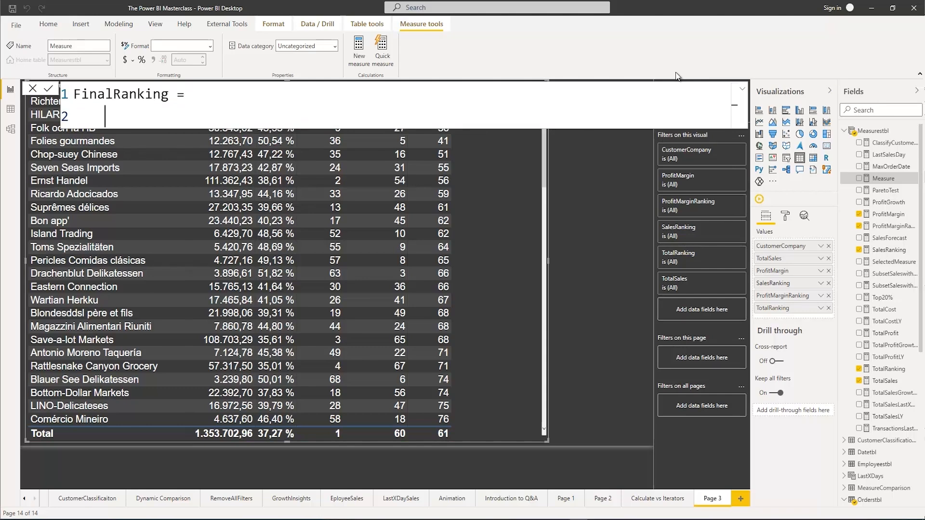
# Begin the FinalRanking formula with RANKX, using ALL(Orderstbl[CustomerCompany]) as its table argument
pyautogui.write('Rank')
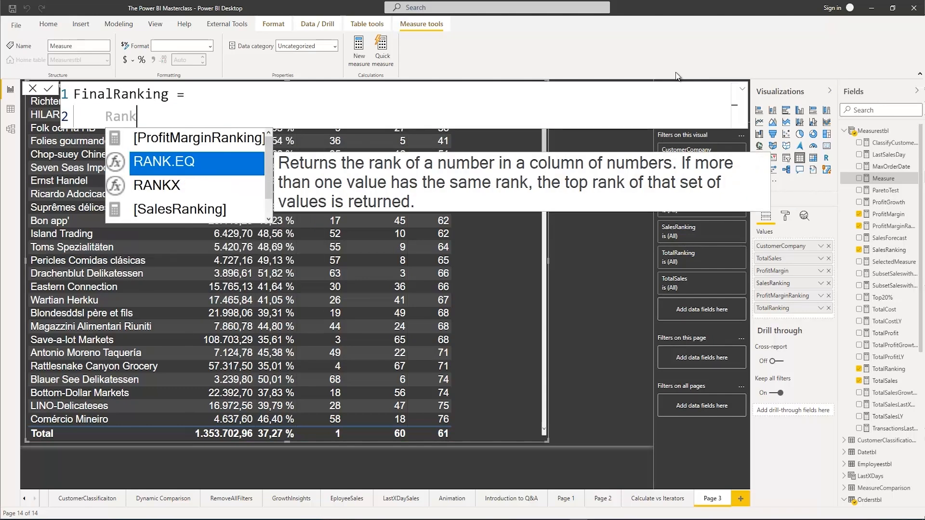
pyautogui.write('x(')
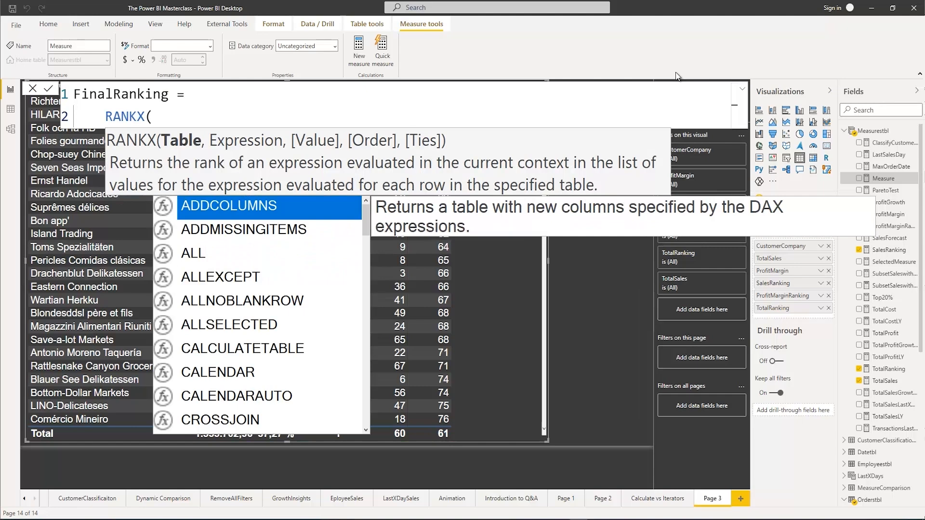
pyautogui.write('ALL(')
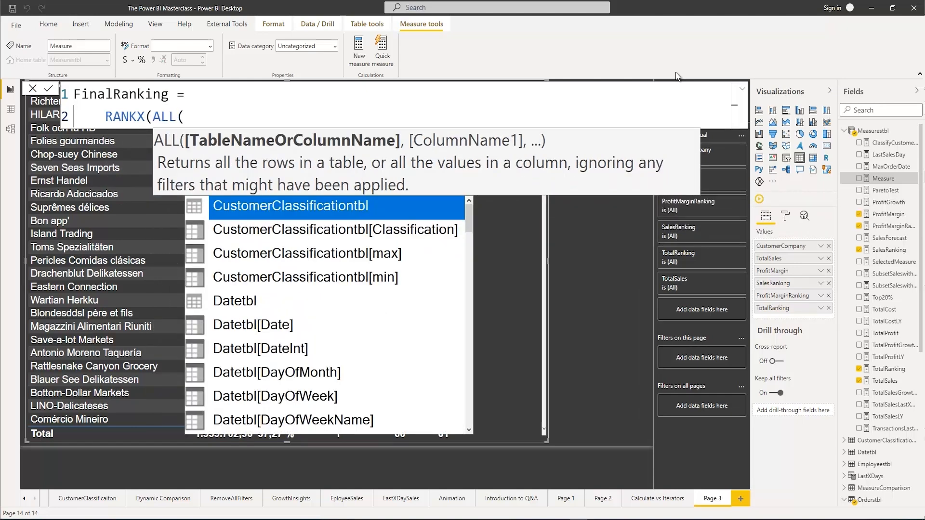
pyautogui.write('compan')
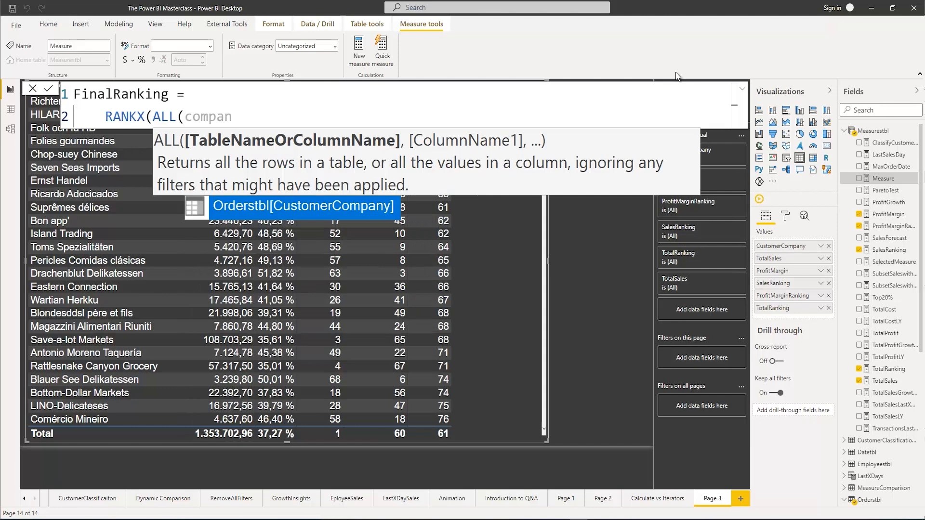
pyautogui.press('Tab')
pyautogui.write(')')
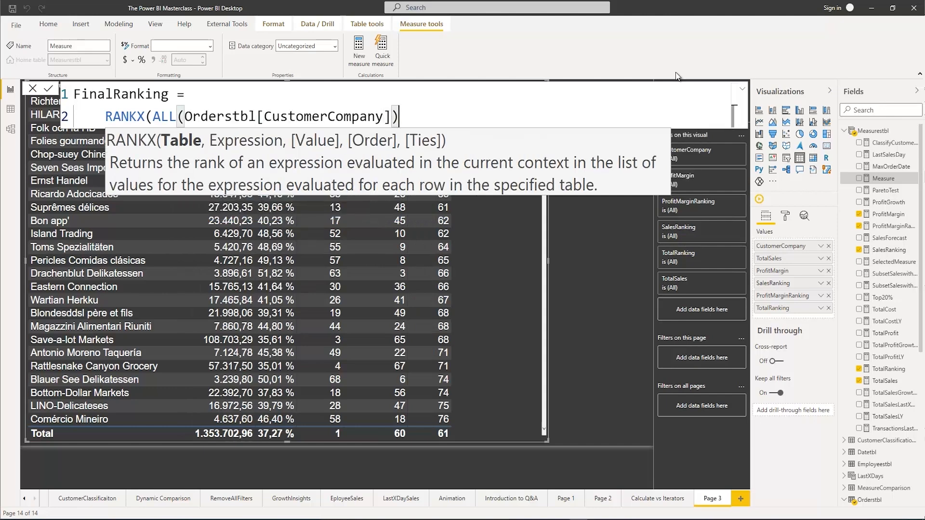
pyautogui.write(',')
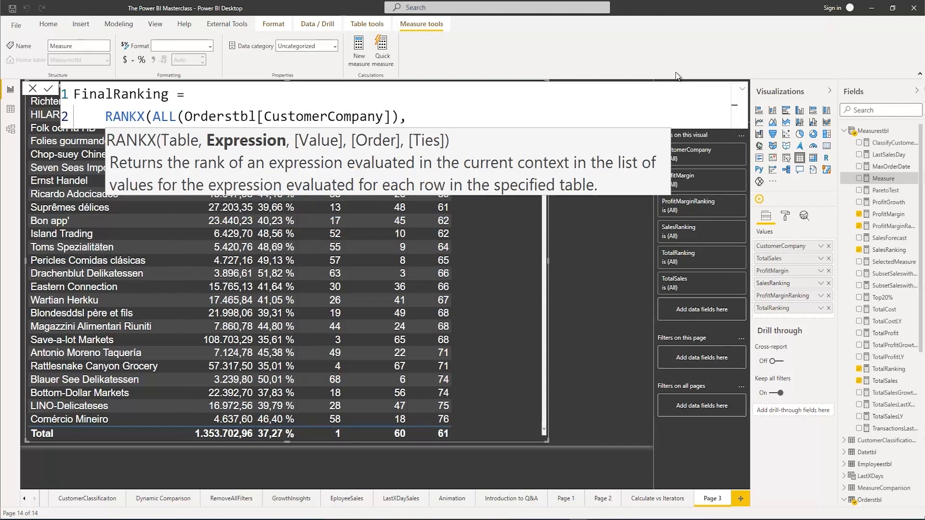
pyautogui.write('TotalR')
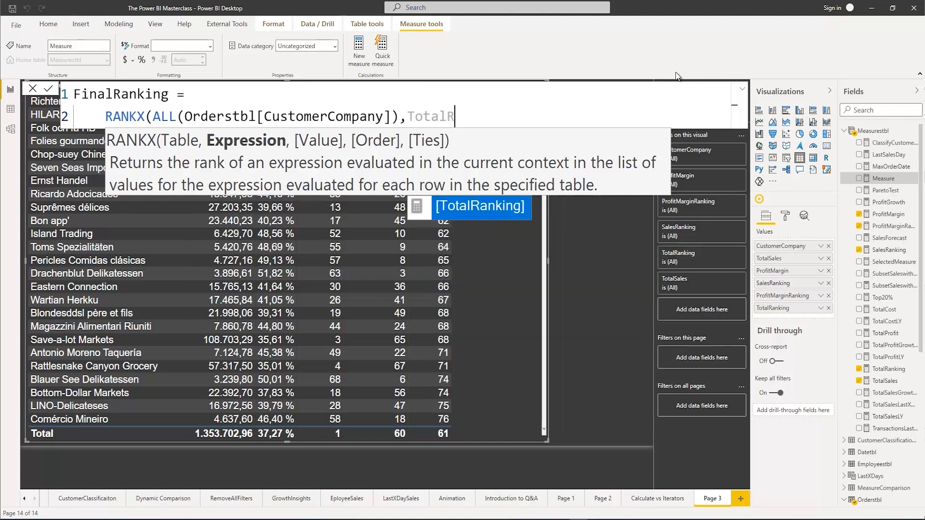
# Complete RANKX with [TotalRanking] as the expression, an empty value argument and ASC order, and commit the FinalRanking measure
pyautogui.press('Tab')
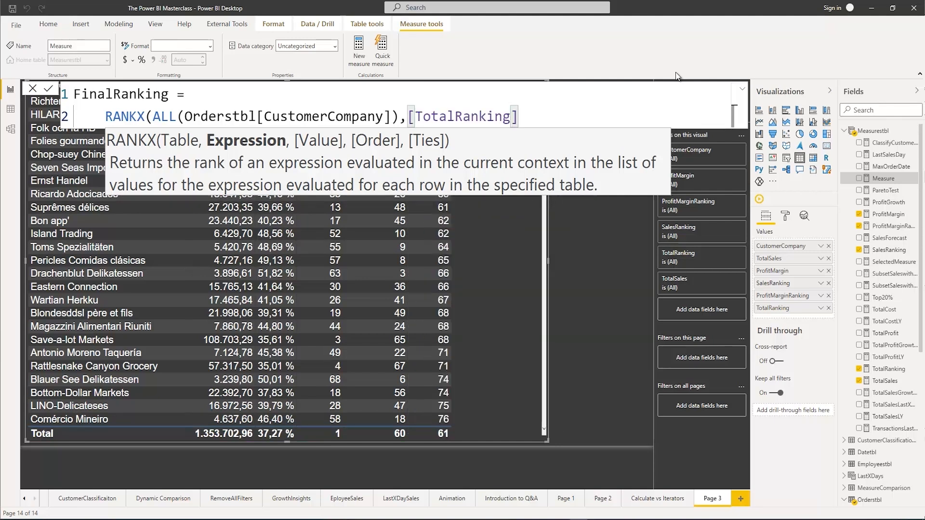
pyautogui.write(',')
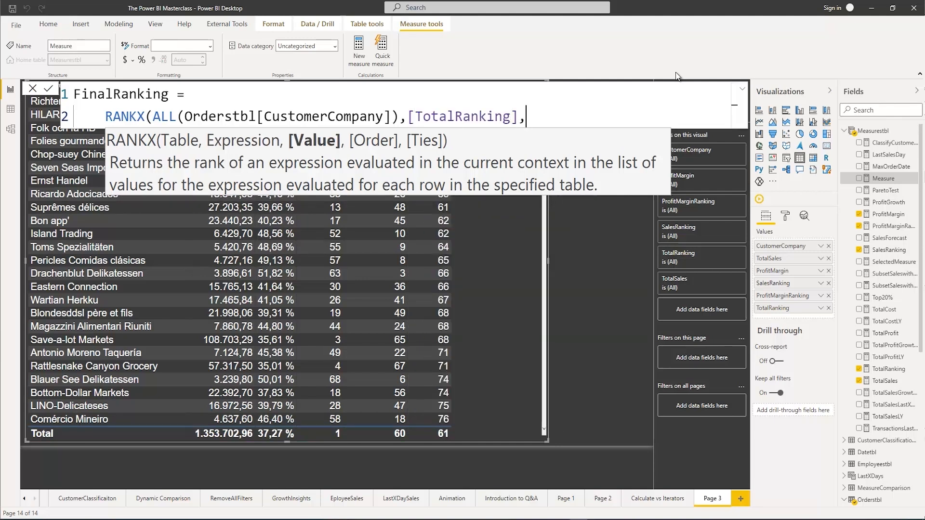
pyautogui.write(',')
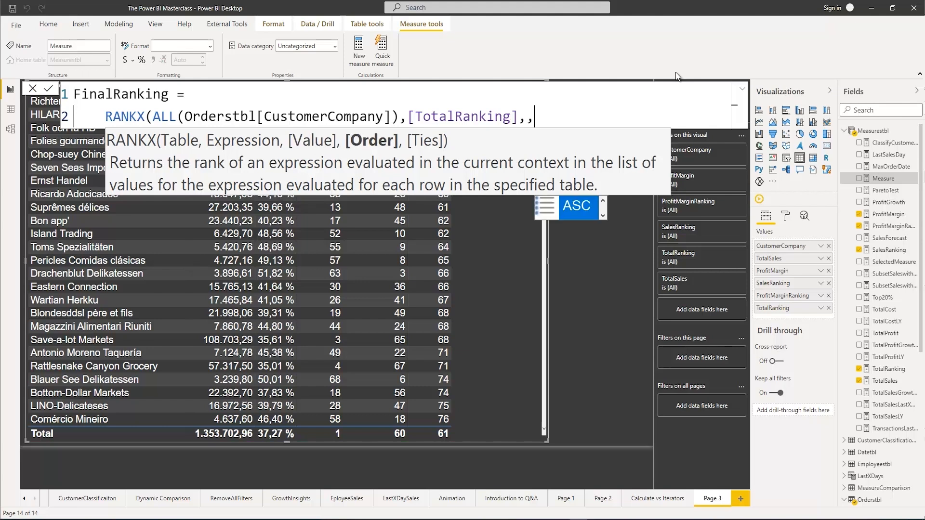
pyautogui.write('As')
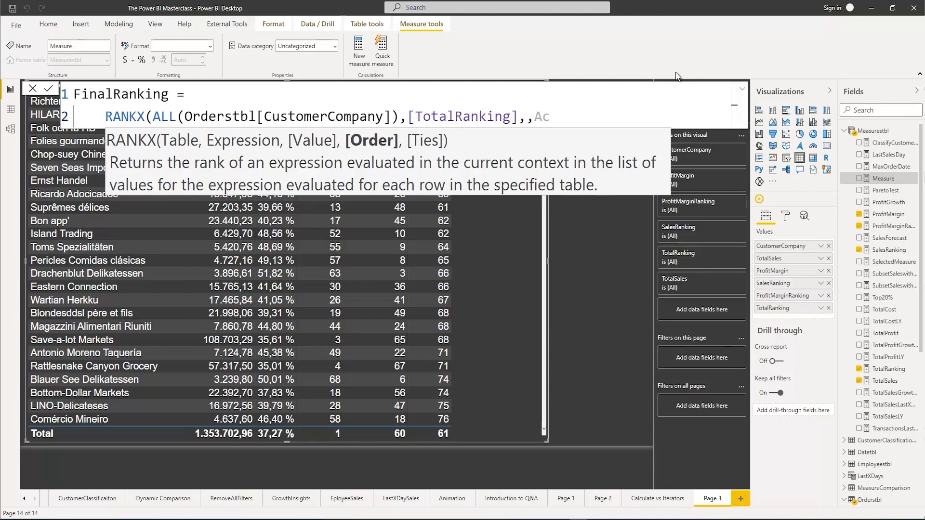
pyautogui.write('c')
pyautogui.press('Tab')
pyautogui.write(')')
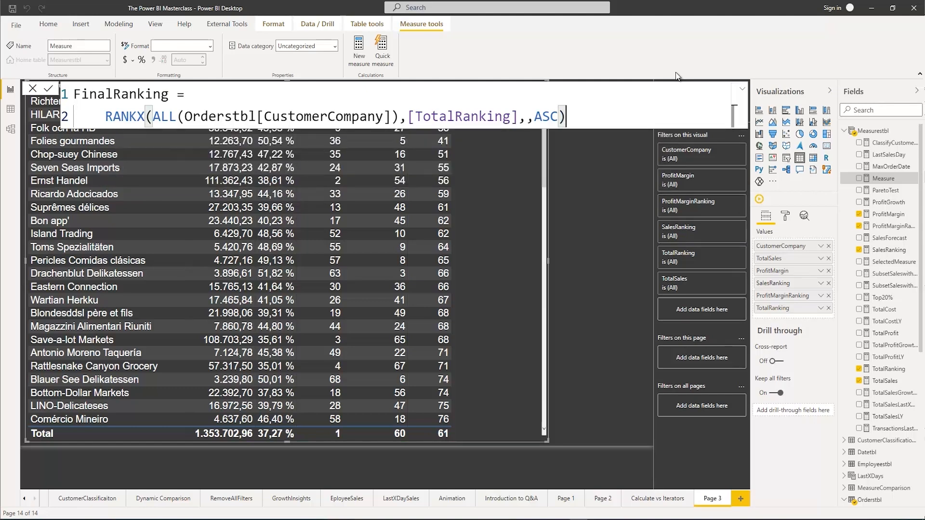
pyautogui.press('Return')
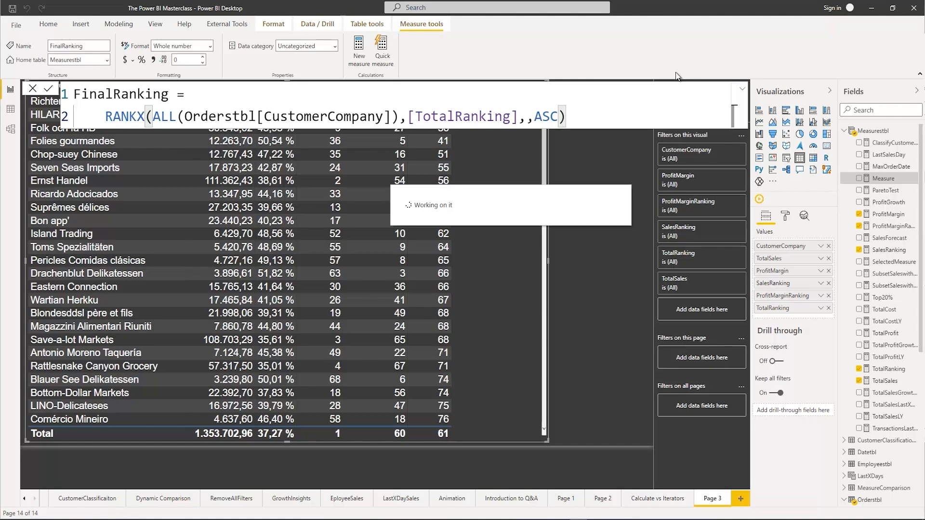
pyautogui.click(600, 196)
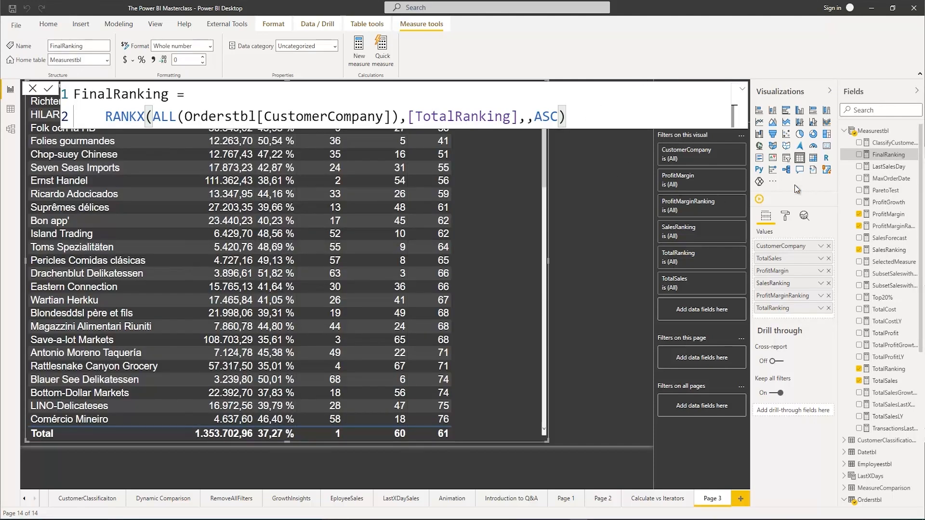
pyautogui.moveTo(875, 155); pyautogui.dragTo(800, 164)
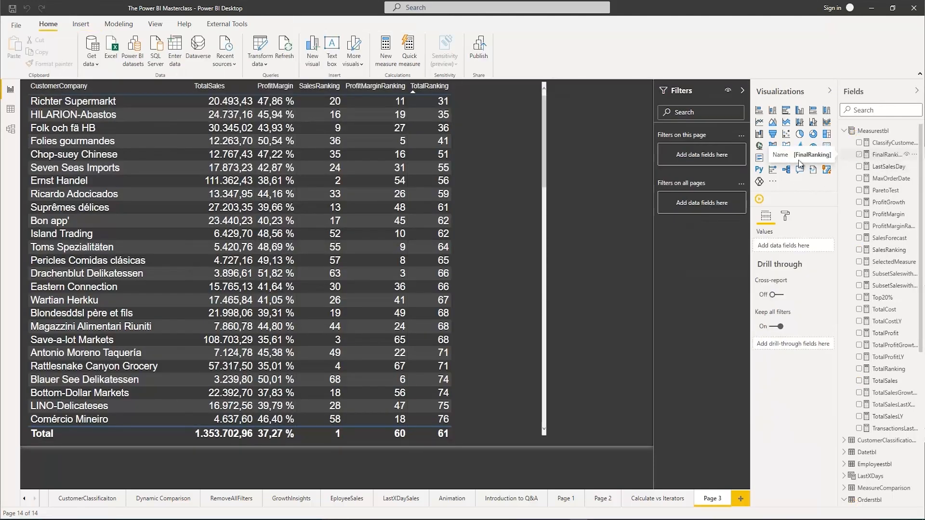
pyautogui.click(859, 154)
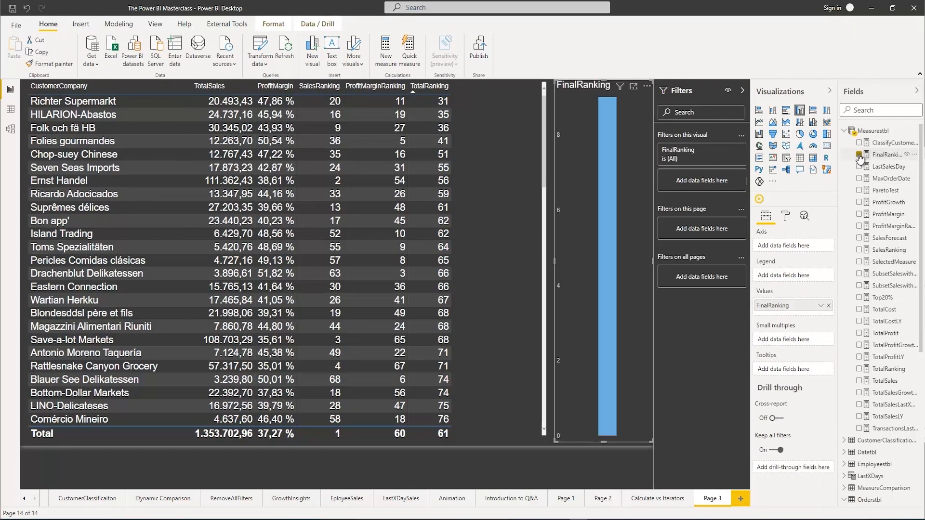
pyautogui.press('Delete')
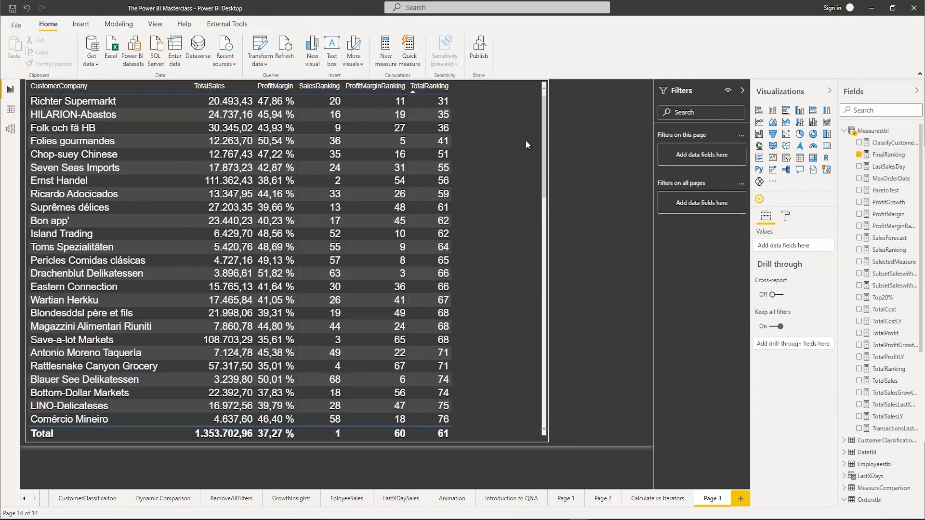
# Add the FinalRanking measure as a column of the CustomerCompany table
pyautogui.click(526, 141)
pyautogui.click(859, 155)
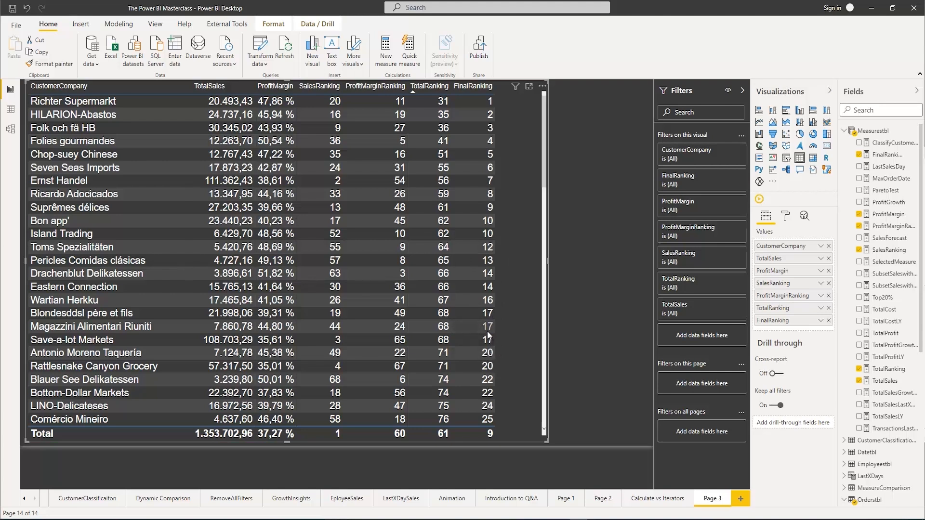
# Add Dense as the ties argument after ASC in the FinalRanking formula, commit the measure and deselect the table
pyautogui.click(878, 157)
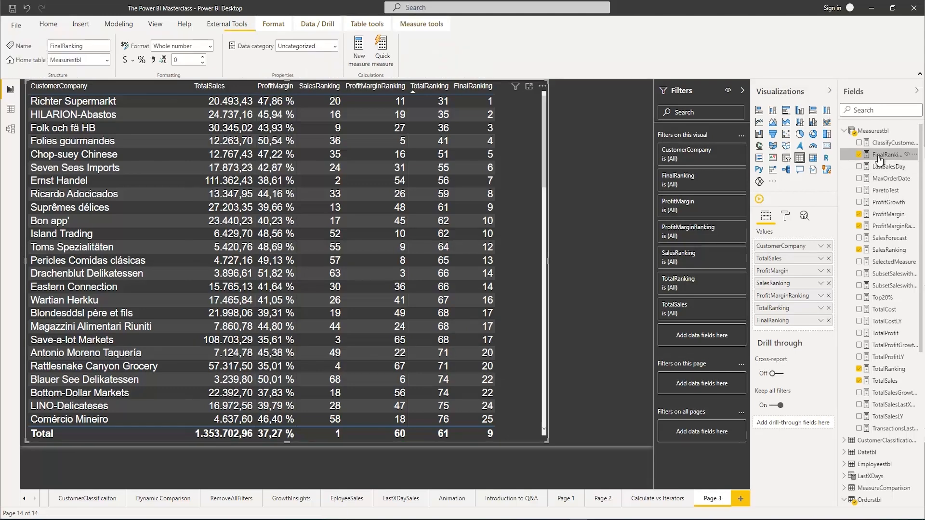
pyautogui.click(555, 118)
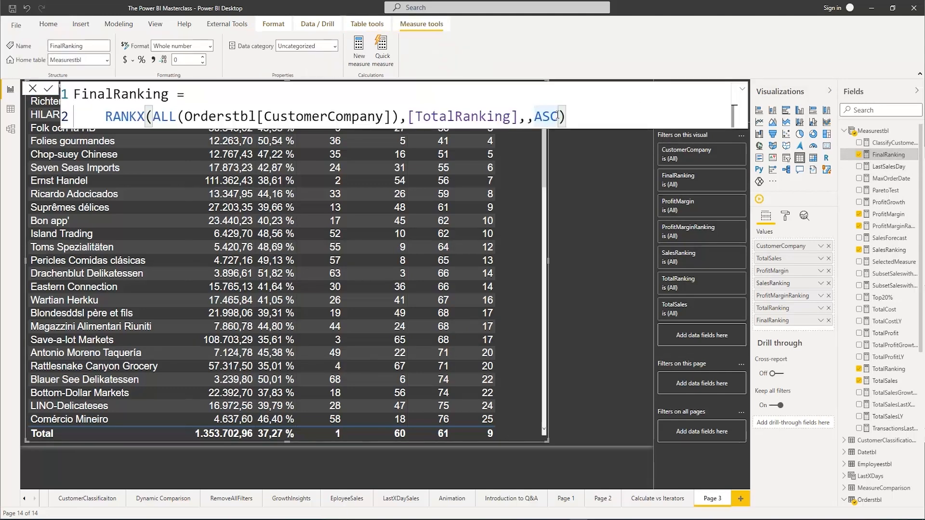
pyautogui.write(',')
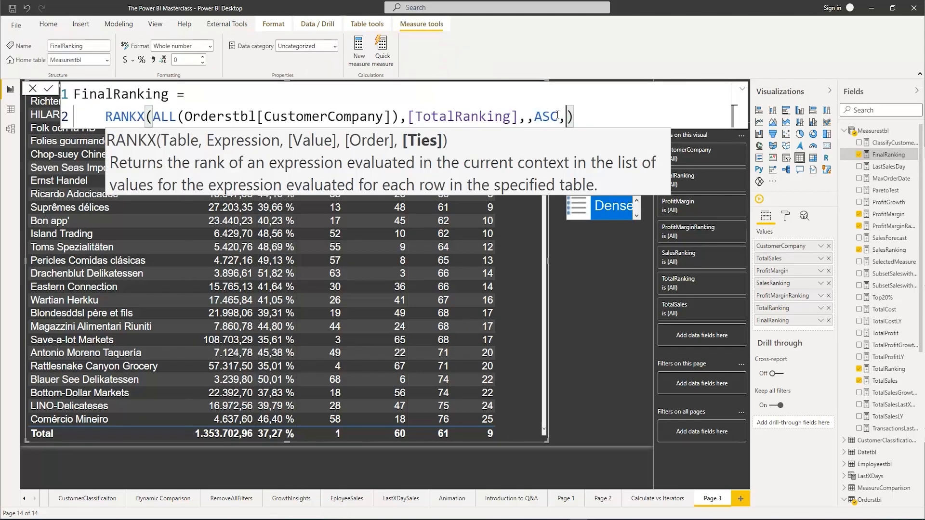
pyautogui.press('Tab')
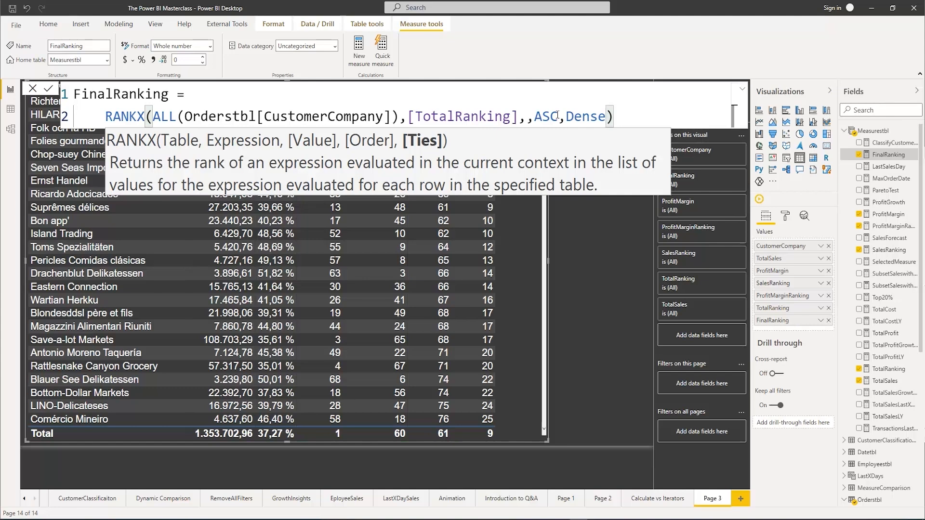
pyautogui.press('Return')
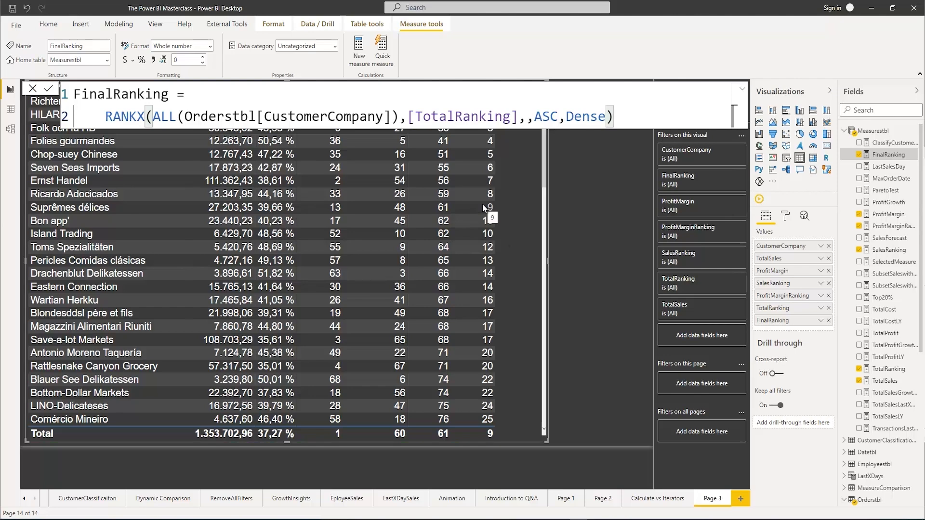
pyautogui.press('Return')
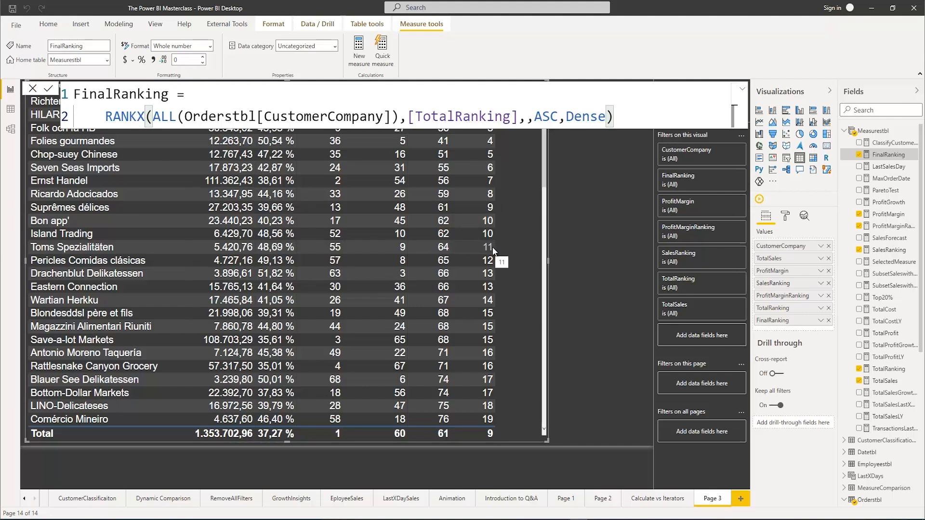
pyautogui.click(581, 235)
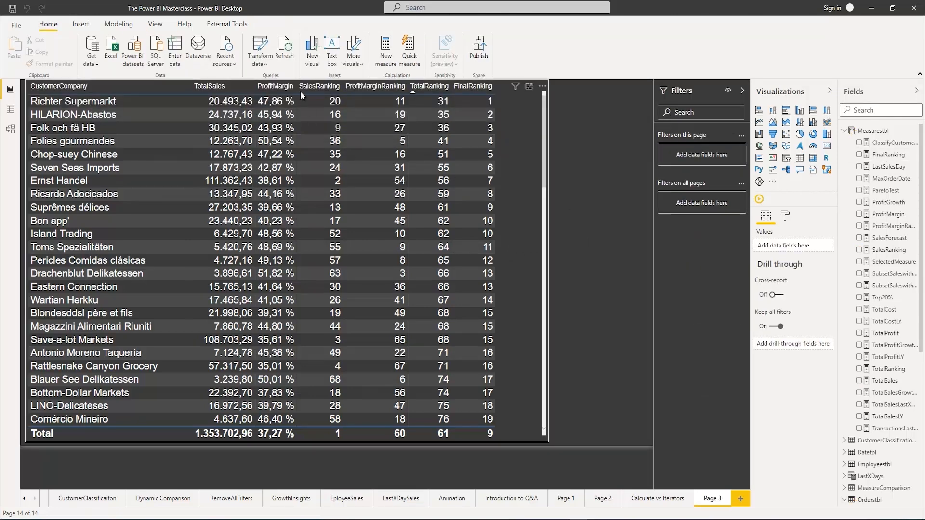
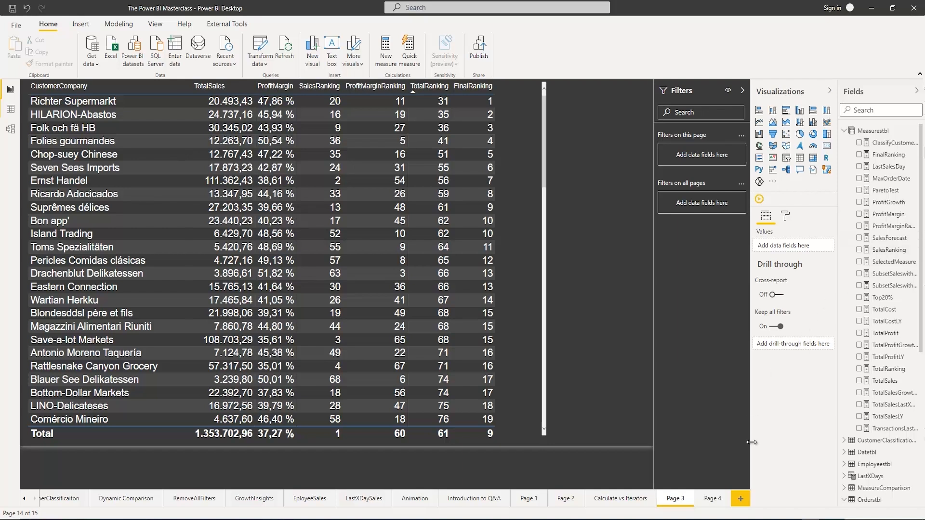
# Add a table visual listing CustomerCompany from Orderstbl on the blank report page Page 4
pyautogui.click(712, 499)
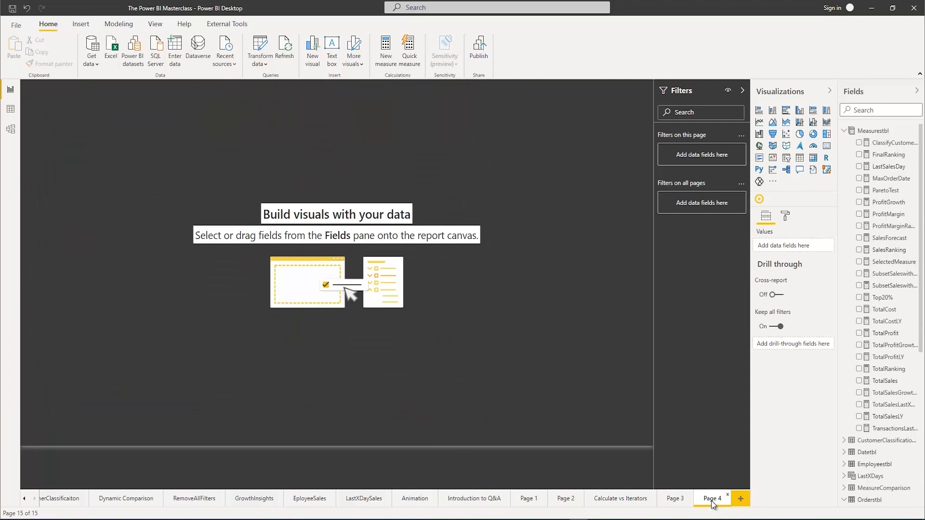
pyautogui.click(673, 500)
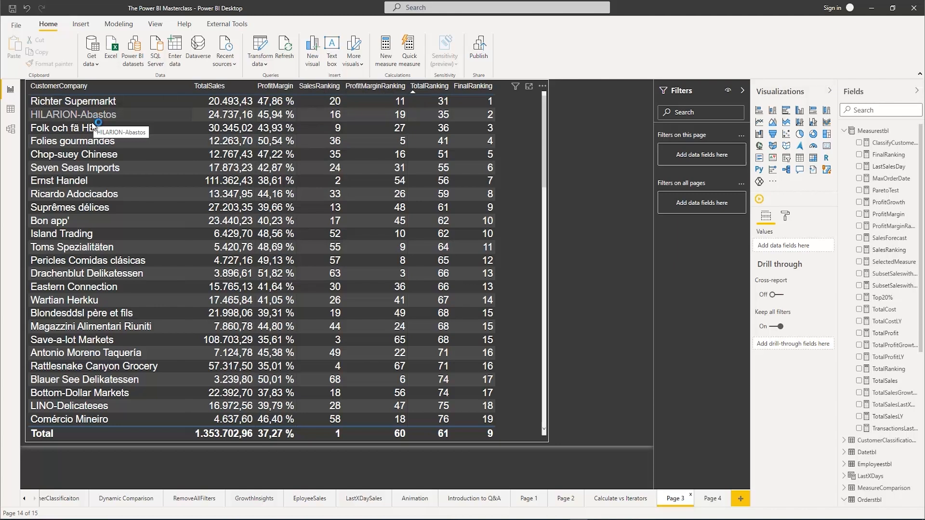
pyautogui.click(711, 499)
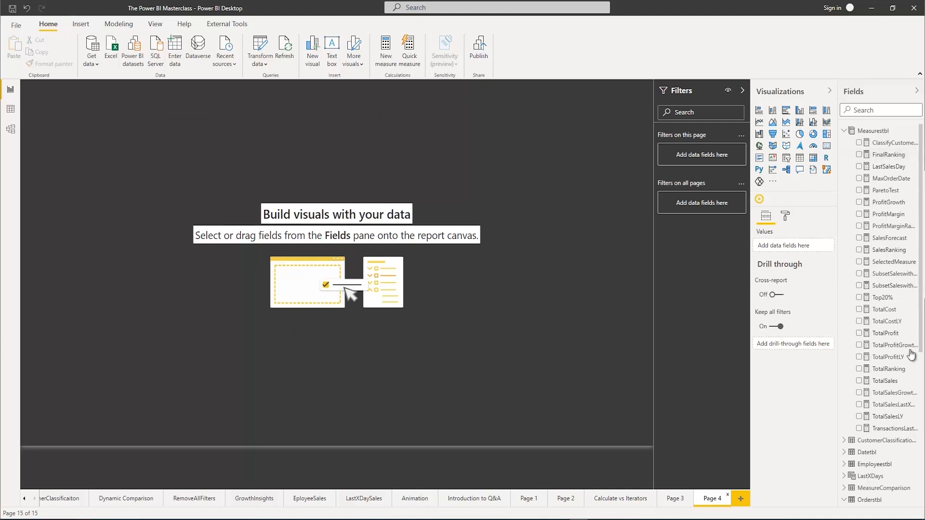
pyautogui.scroll(-5, 867, 293)
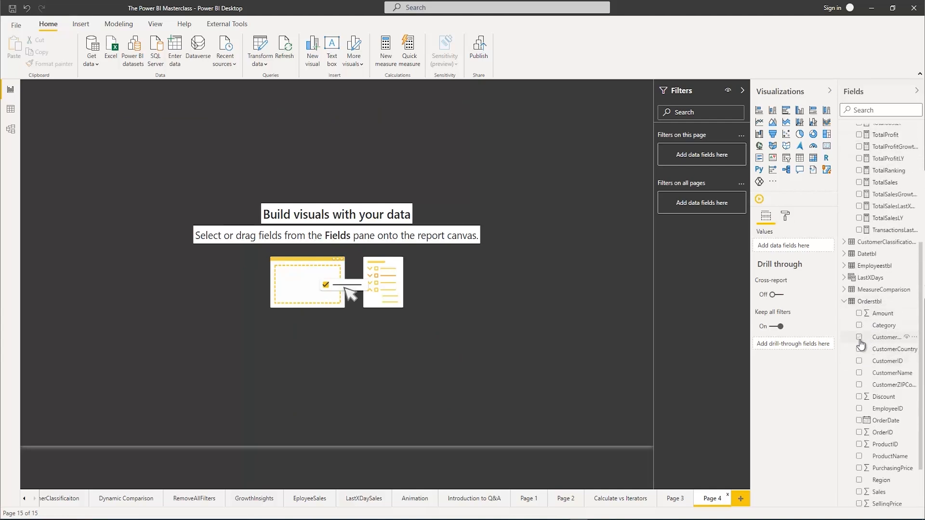
pyautogui.click(859, 337)
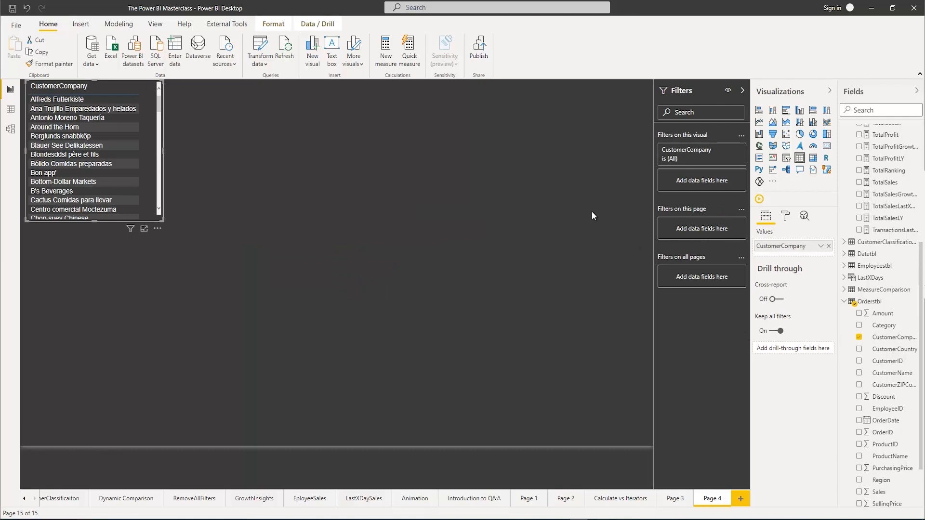
# Set the table's values text size to 15 pt and enlarge the visual in both directions
pyautogui.click(785, 216)
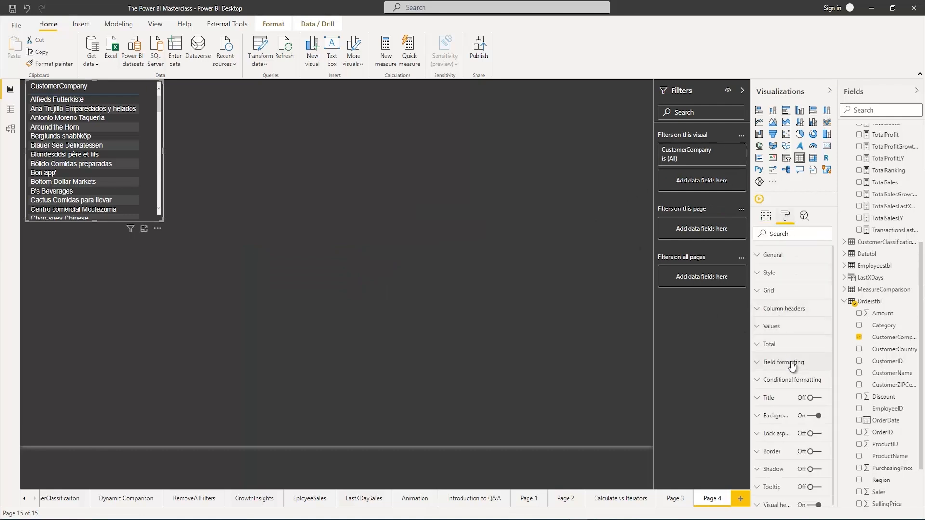
pyautogui.click(759, 325)
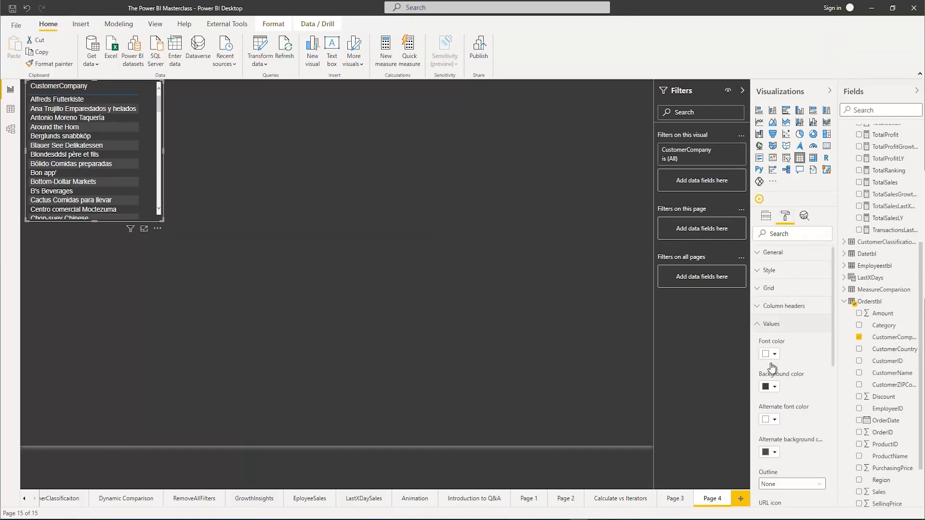
pyautogui.scroll(-5, 782, 404)
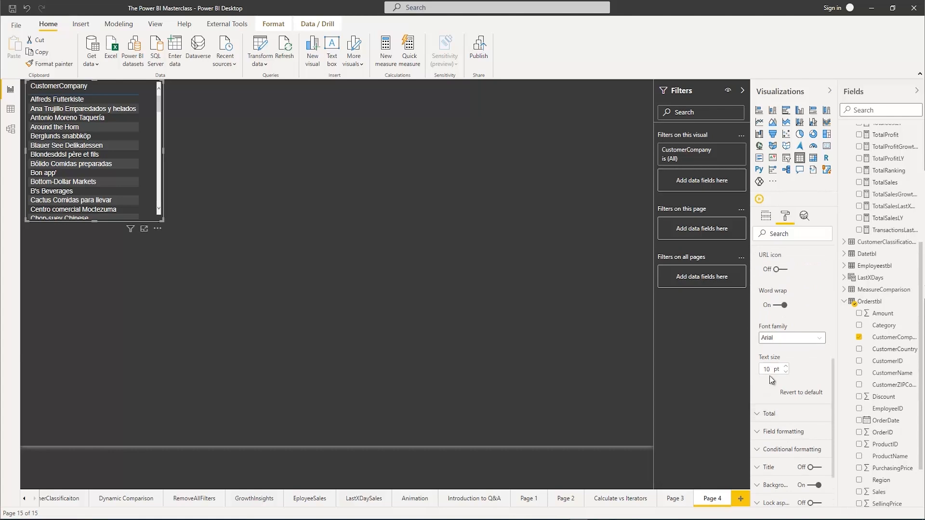
pyautogui.write('5')
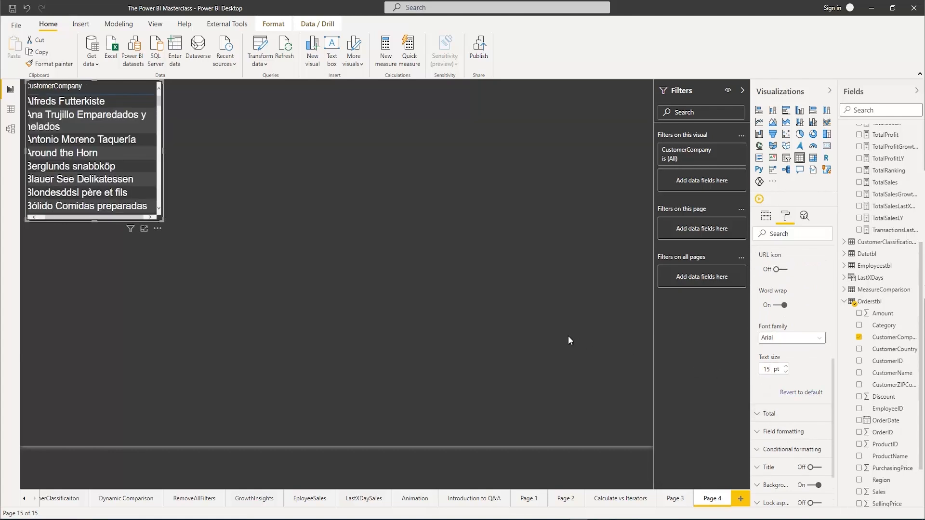
pyautogui.moveTo(161, 219); pyautogui.dragTo(278, 349)
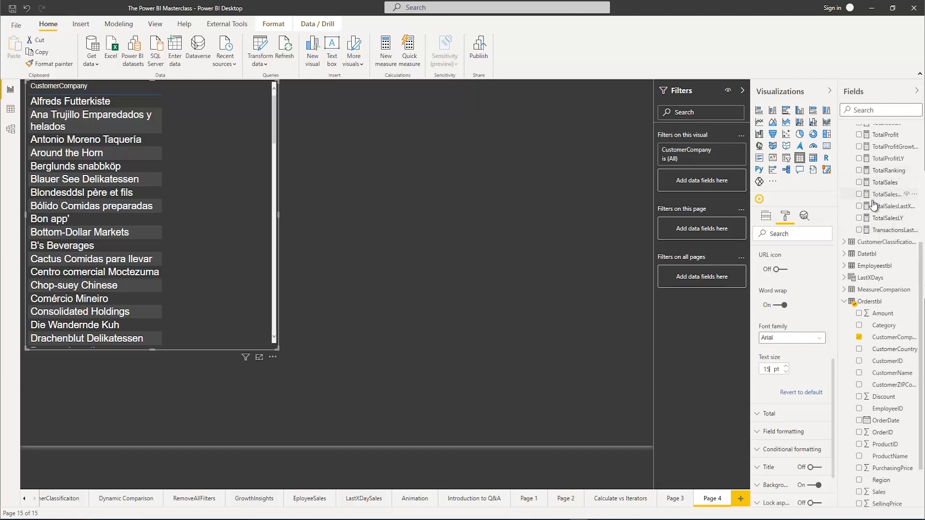
# Search the fields for "rank" and add the SalesRanking measure to the customer table
pyautogui.scroll(2, 869, 203)
pyautogui.scroll(6, 853, 198)
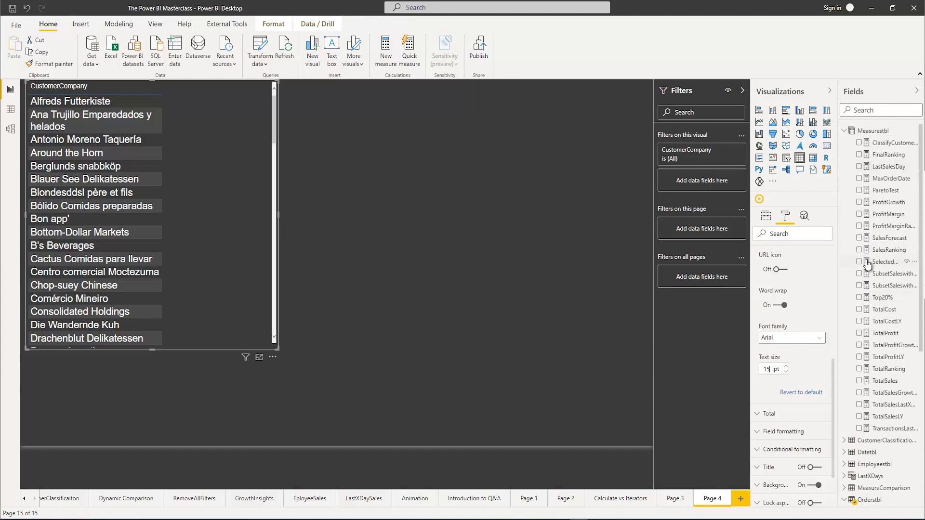
pyautogui.click(868, 110)
pyautogui.write('rank')
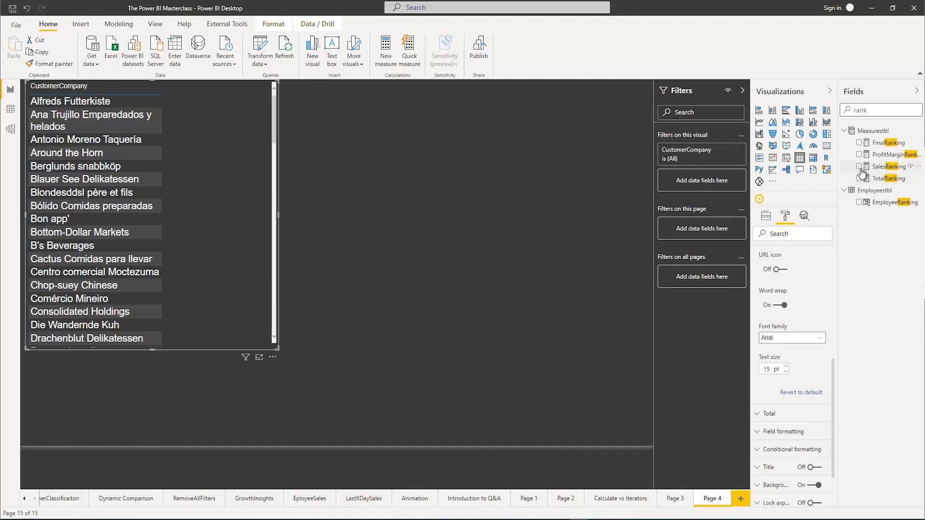
pyautogui.click(858, 166)
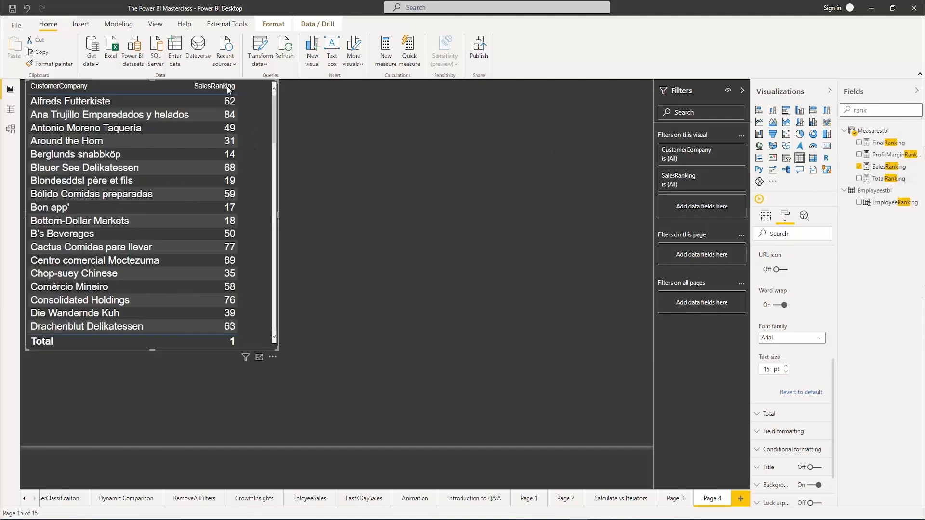
# Sort the customer table by SalesRanking in ascending order and enlarge the visual slightly
pyautogui.click(195, 91)
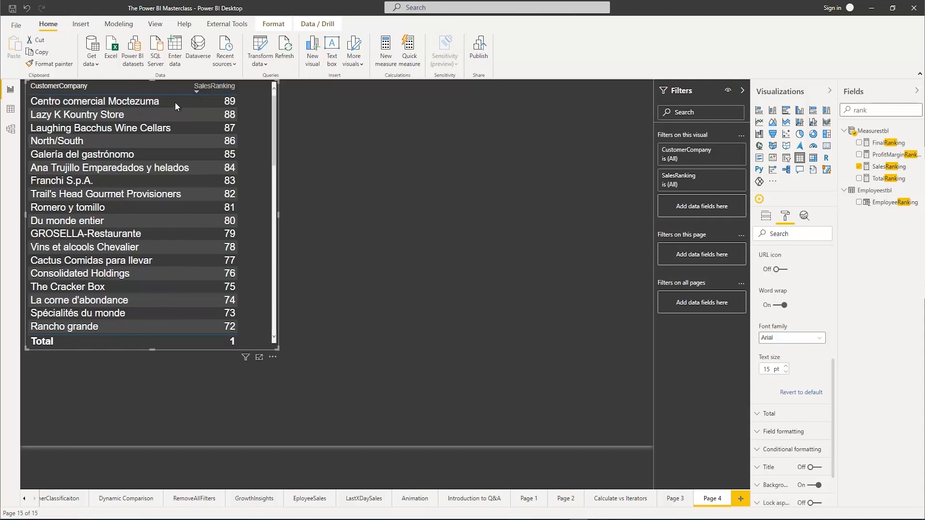
pyautogui.click(198, 91)
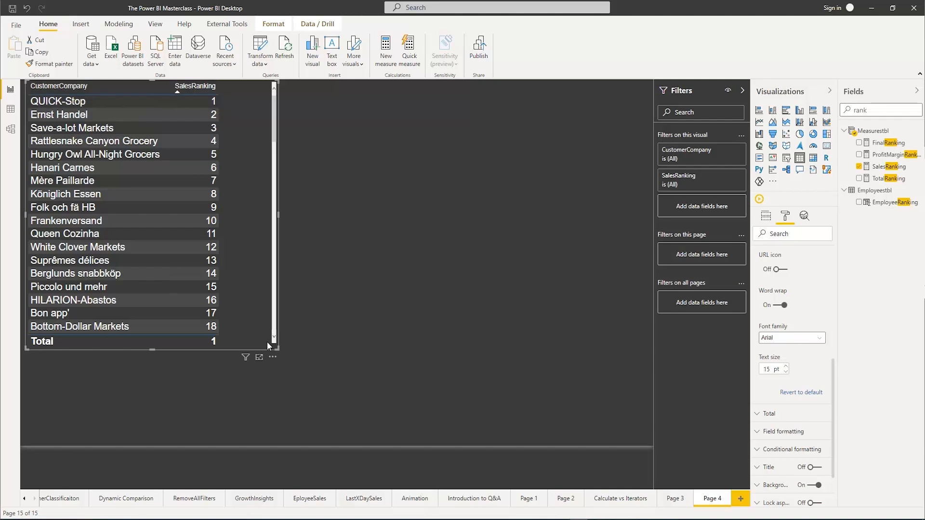
pyautogui.moveTo(278, 349); pyautogui.dragTo(323, 361)
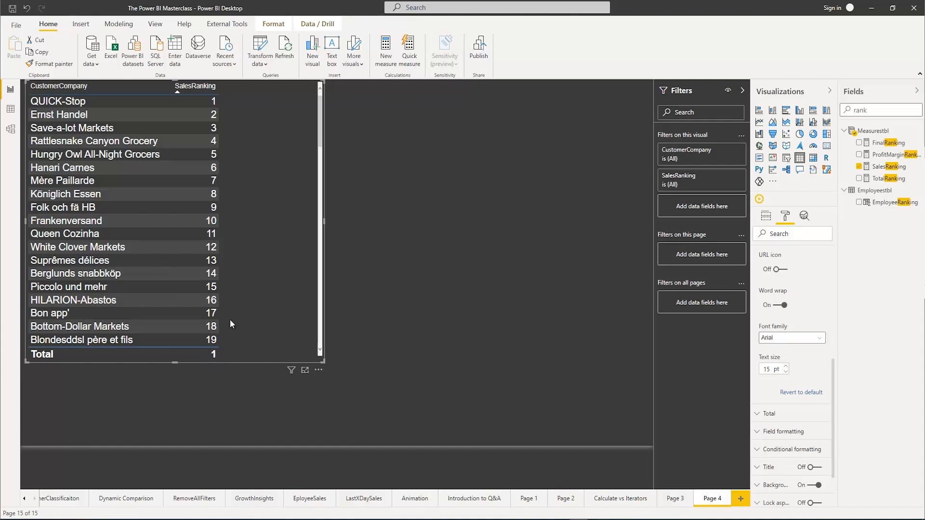
pyautogui.click(489, 207)
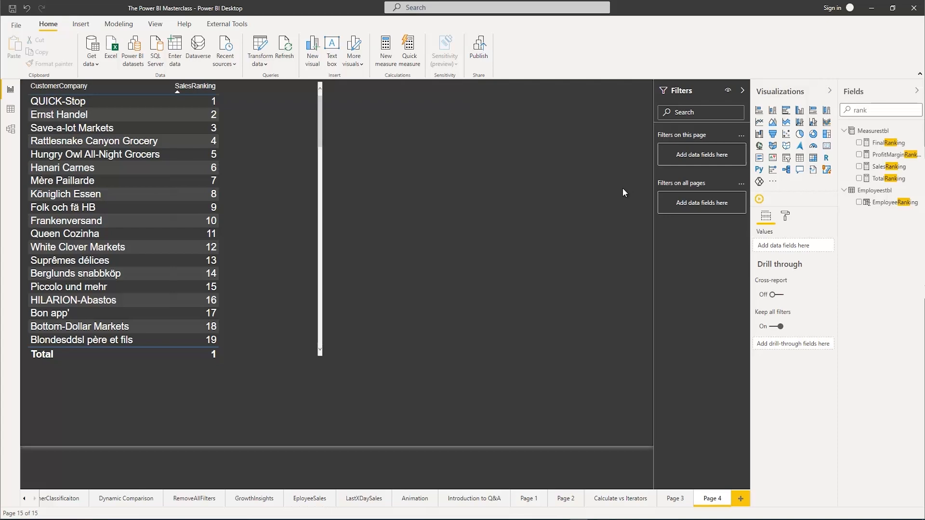
# Check the ranking list down to its last rank, and start a new what-if parameter named DynamicRanking
pyautogui.scroll(-7, 207, 220)
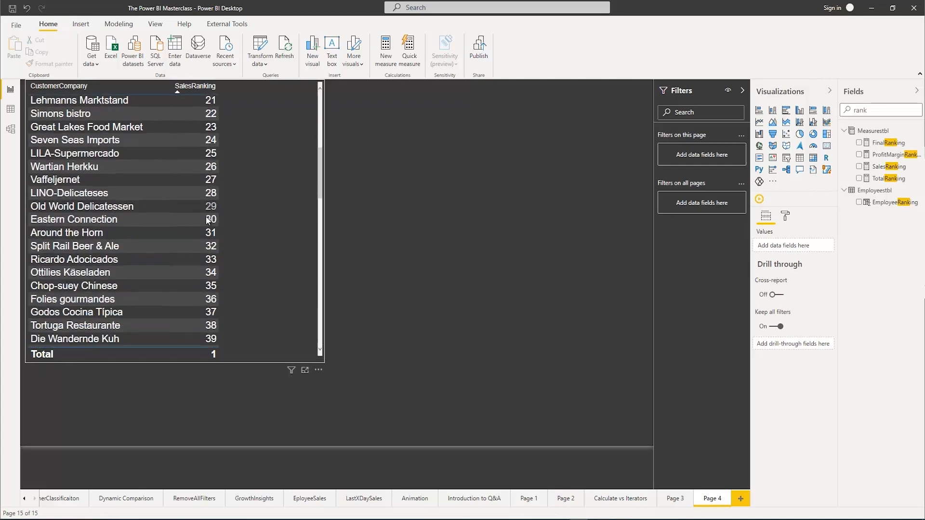
pyautogui.scroll(-5, 207, 219)
pyautogui.moveTo(319, 221); pyautogui.dragTo(321, 340)
pyautogui.moveTo(326, 291); pyautogui.dragTo(345, 121)
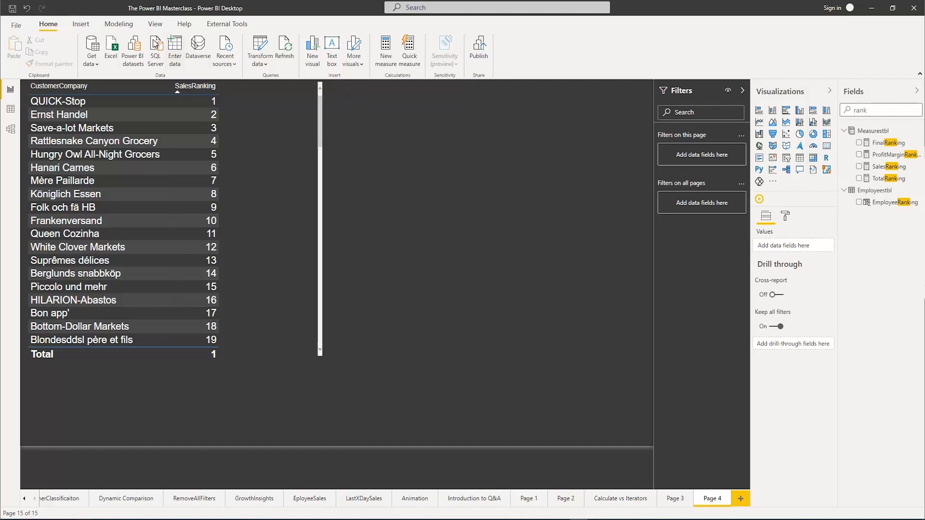
pyautogui.click(120, 26)
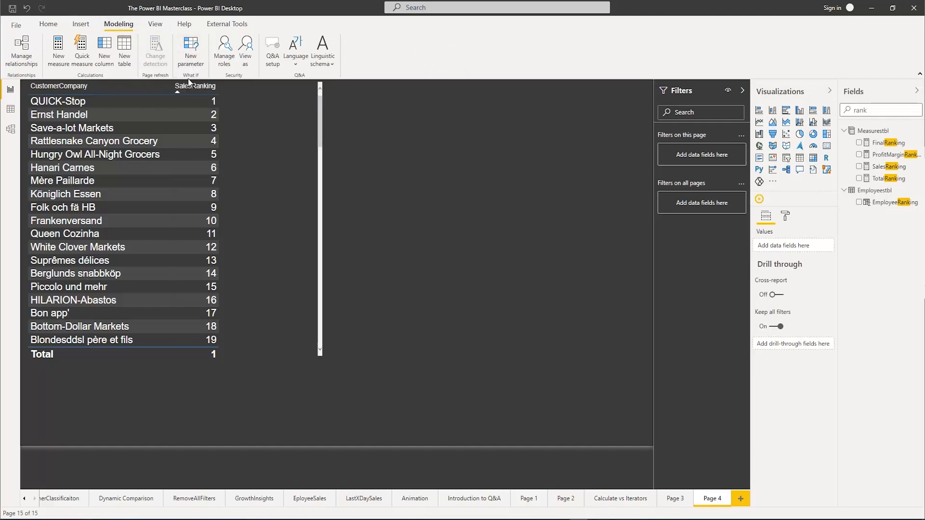
pyautogui.click(191, 47)
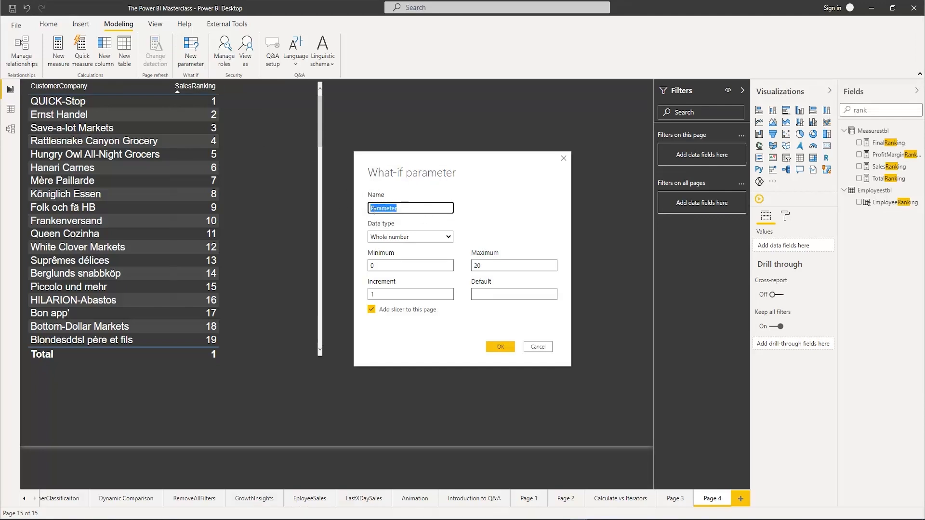
pyautogui.write('Dan')
pyautogui.write('D')
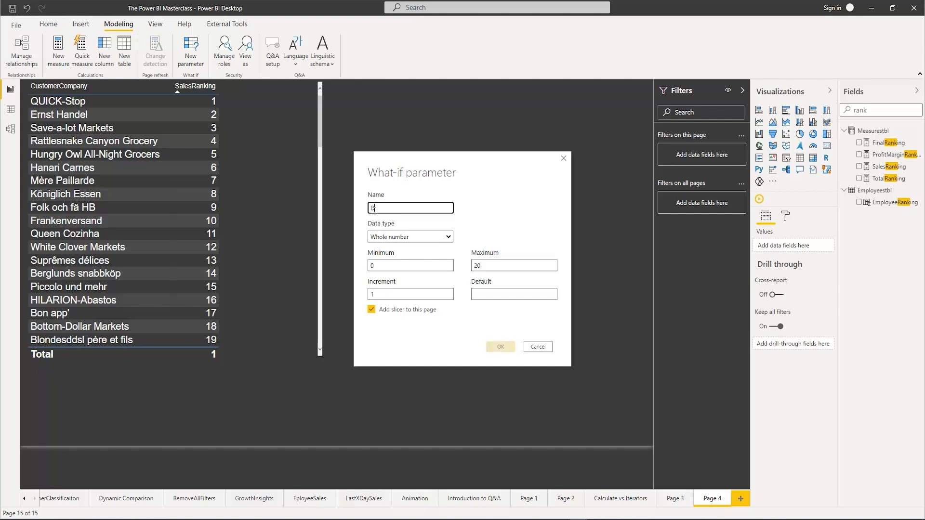
pyautogui.write('yaamicRanking')
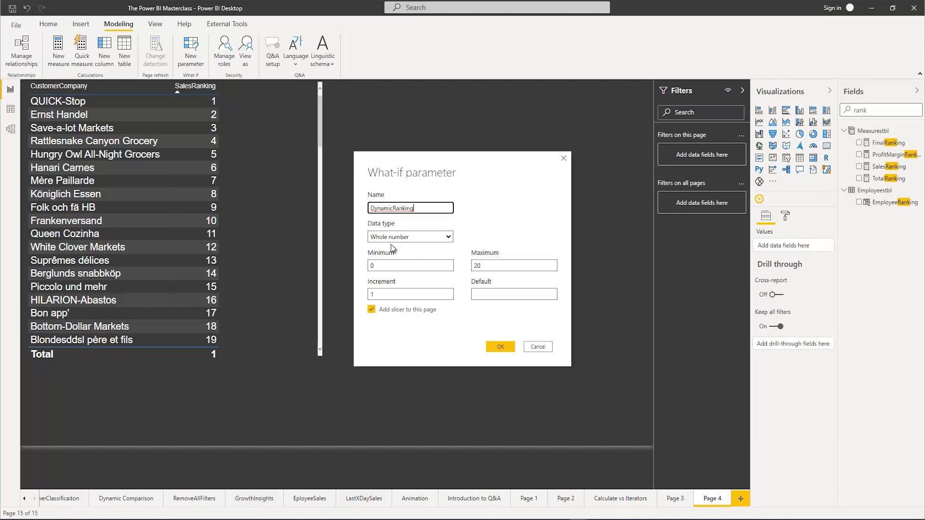
# Set the parameter's minimum to 1 and maximum to 89, and create it with a slicer on the page
pyautogui.doubleClick(382, 265)
pyautogui.write('1')
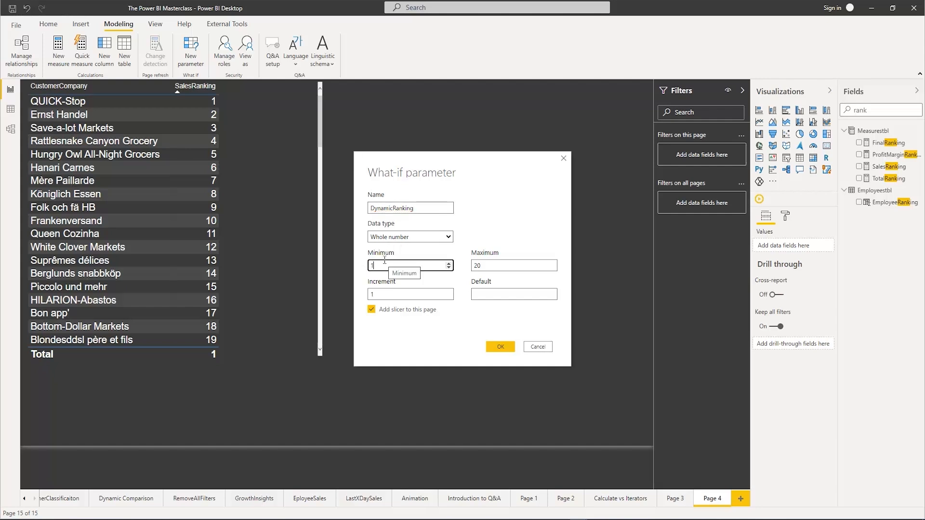
pyautogui.doubleClick(370, 265)
pyautogui.doubleClick(486, 265)
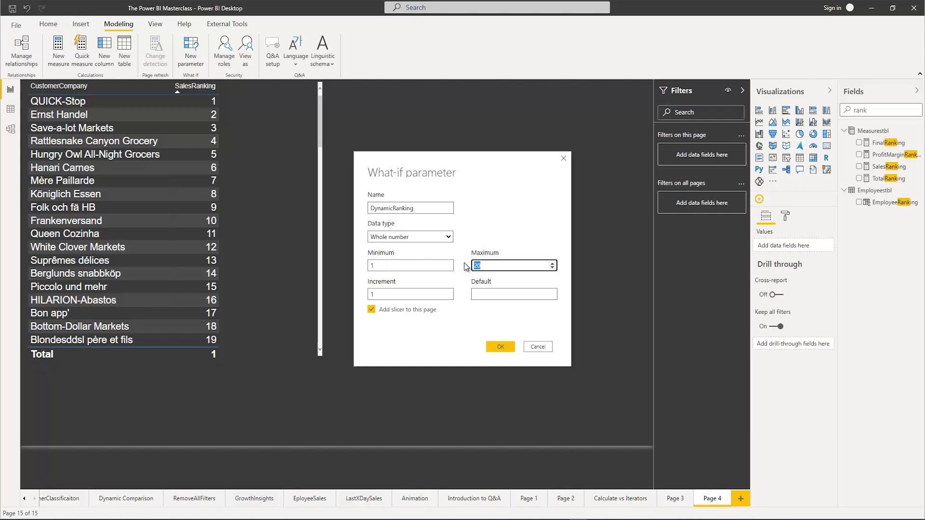
pyautogui.write('89')
pyautogui.click(501, 346)
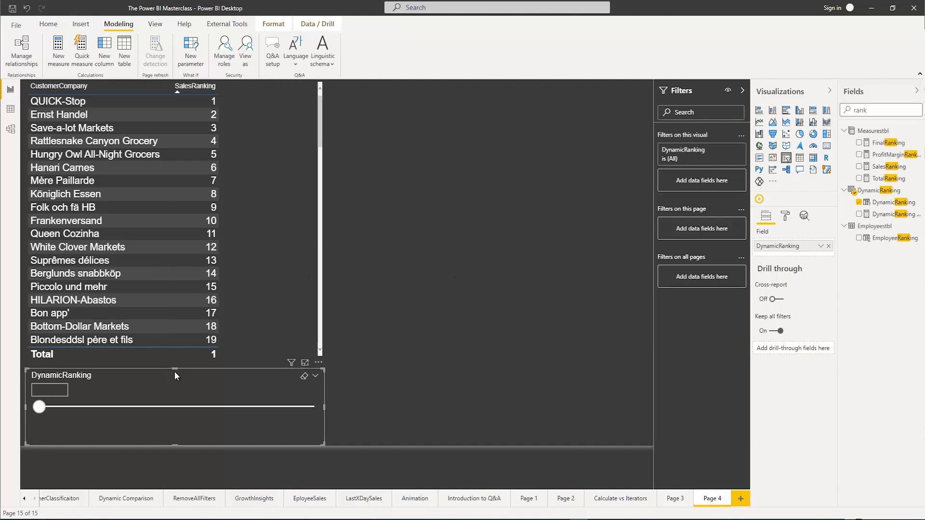
# Place the DynamicRanking slicer, made narrower, in the page's upper-right area and set its value to 10
pyautogui.moveTo(320, 371); pyautogui.dragTo(609, 111)
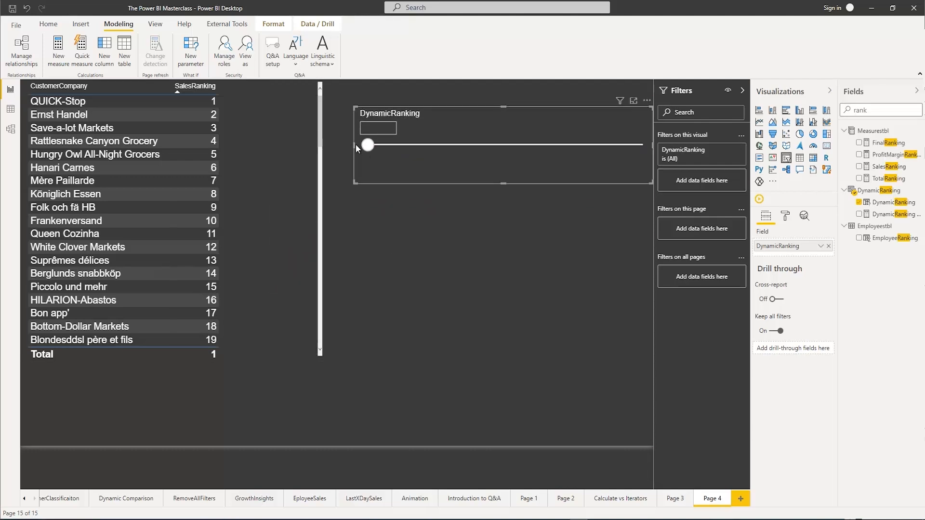
pyautogui.moveTo(354, 144); pyautogui.dragTo(563, 145)
pyautogui.click(528, 129)
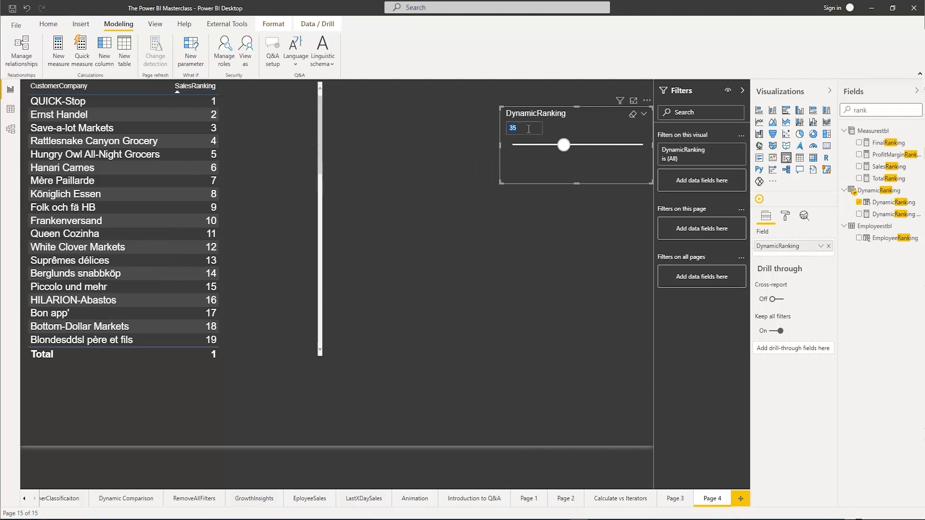
pyautogui.write('10')
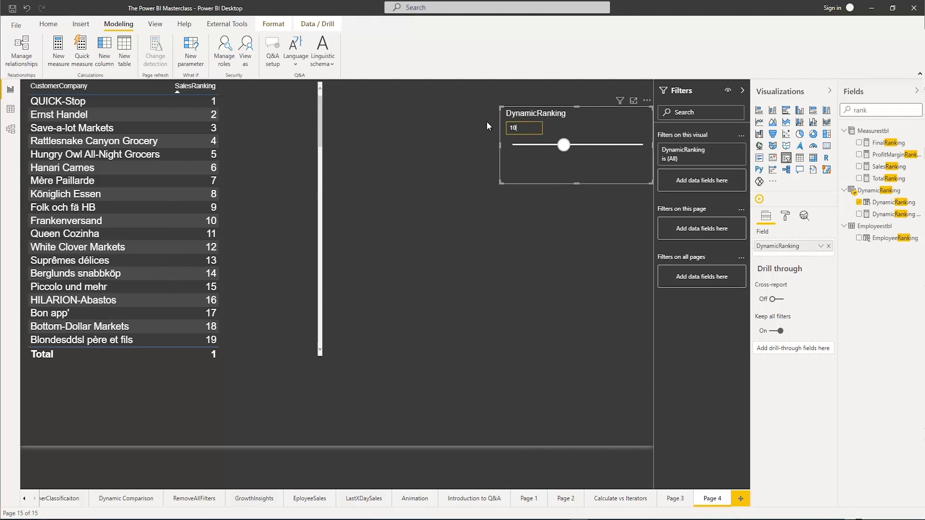
pyautogui.press('Return')
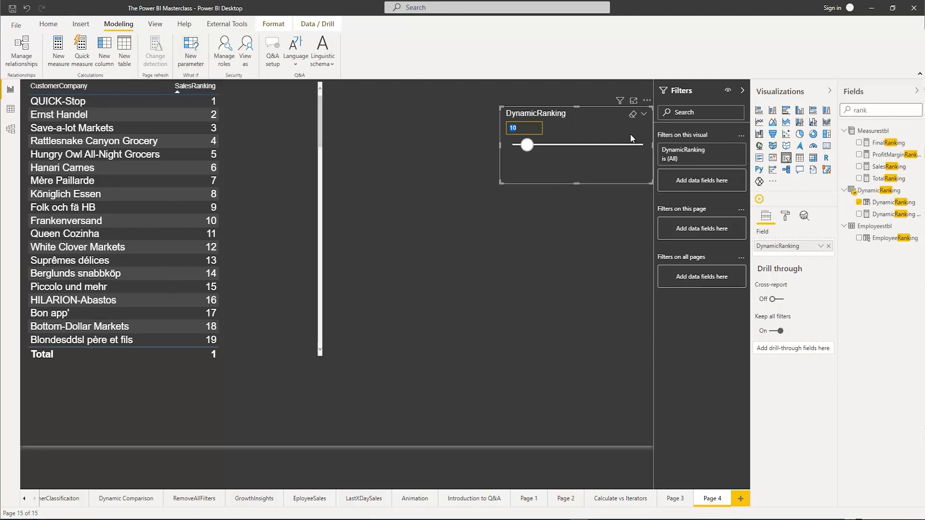
# Clear the rank search from the field list and collapse the Measurestbl table
pyautogui.doubleClick(876, 109)
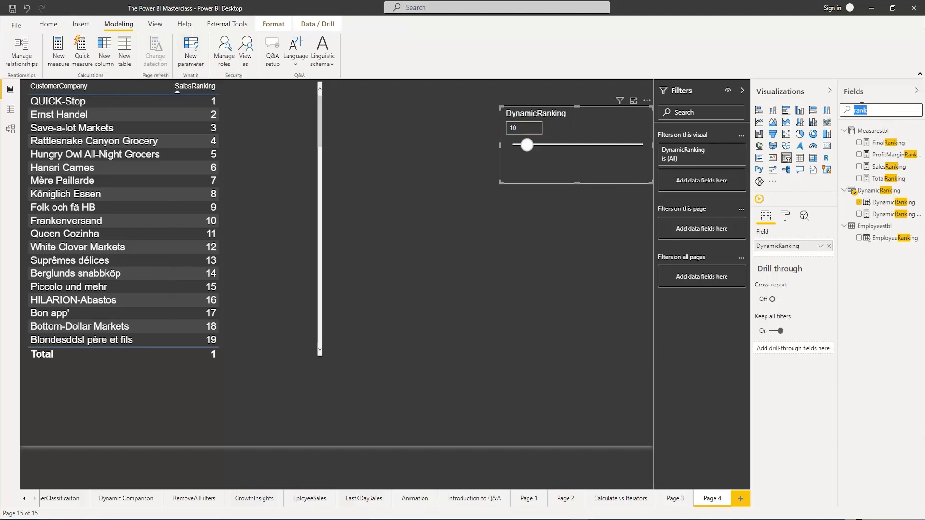
pyautogui.press('BackSpace')
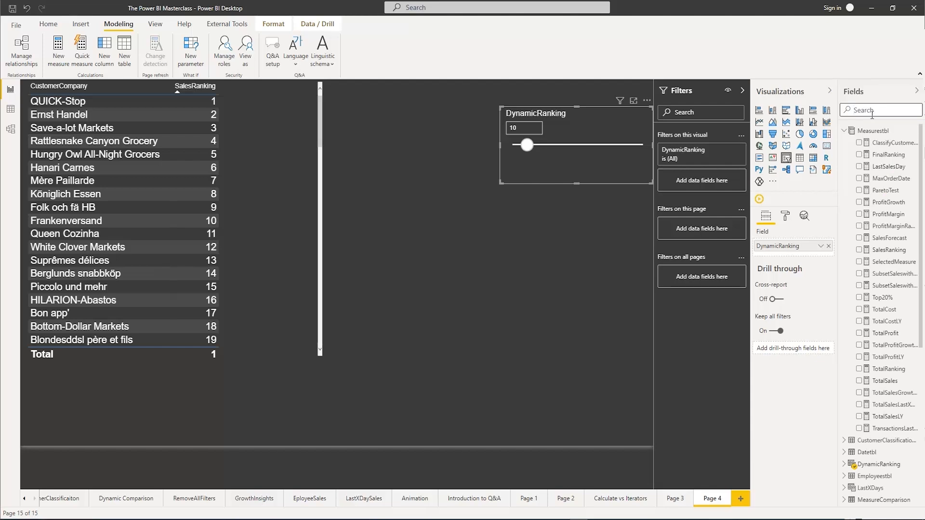
pyautogui.click(844, 131)
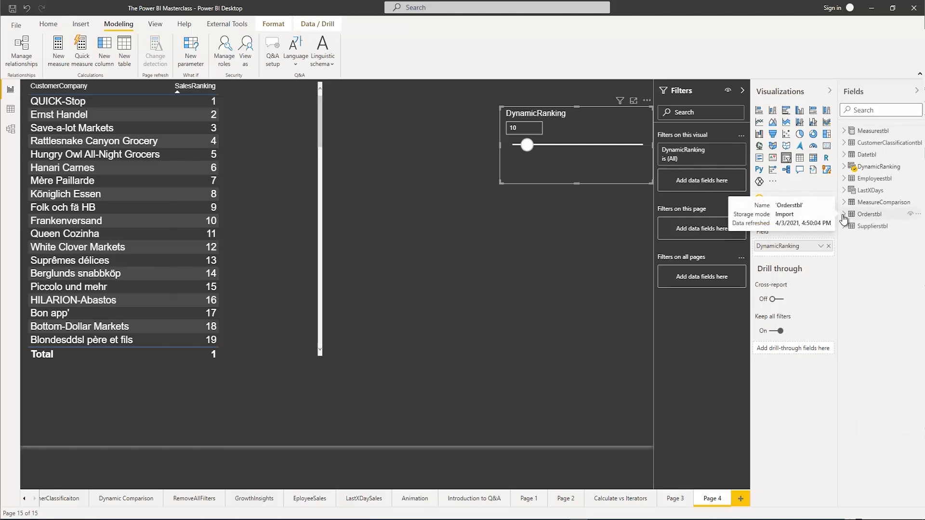
# Examine the DynamicRanking table's formula and its generated rows in the data view, and return to the report page
pyautogui.click(879, 168)
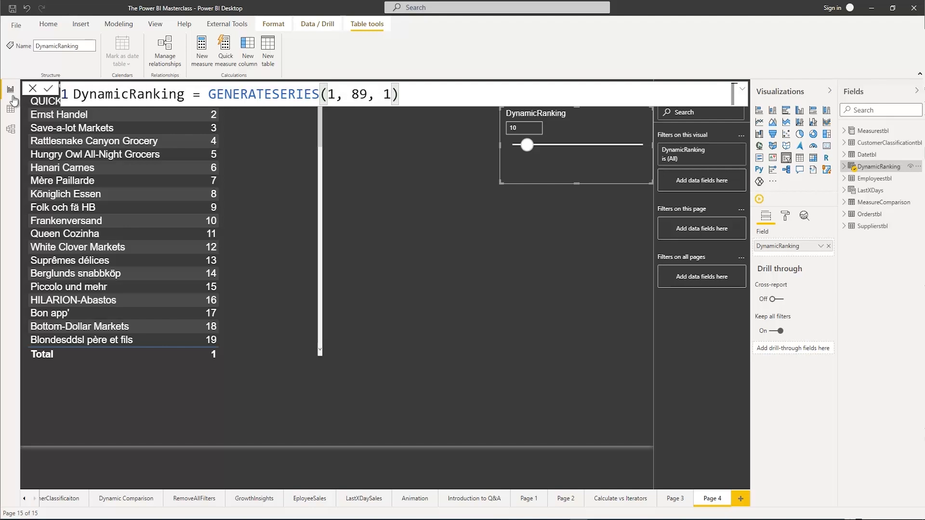
pyautogui.click(9, 111)
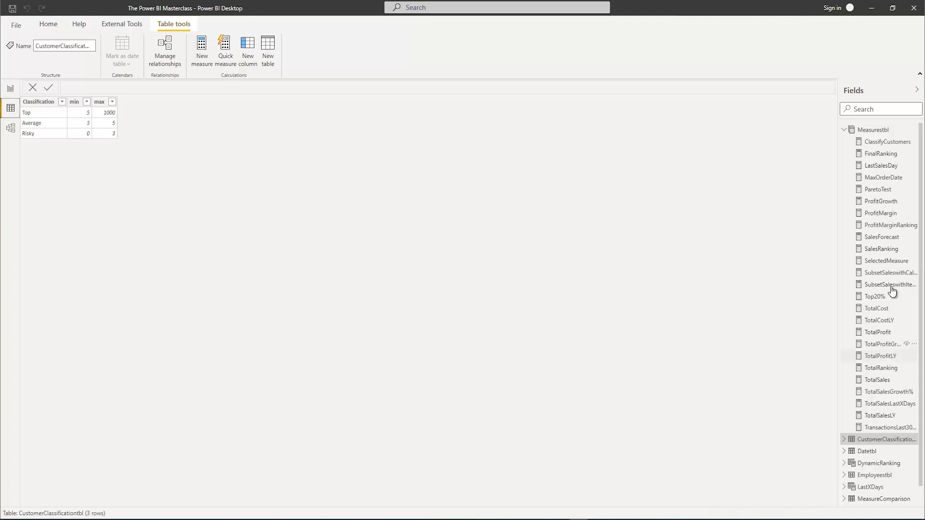
pyautogui.click(843, 130)
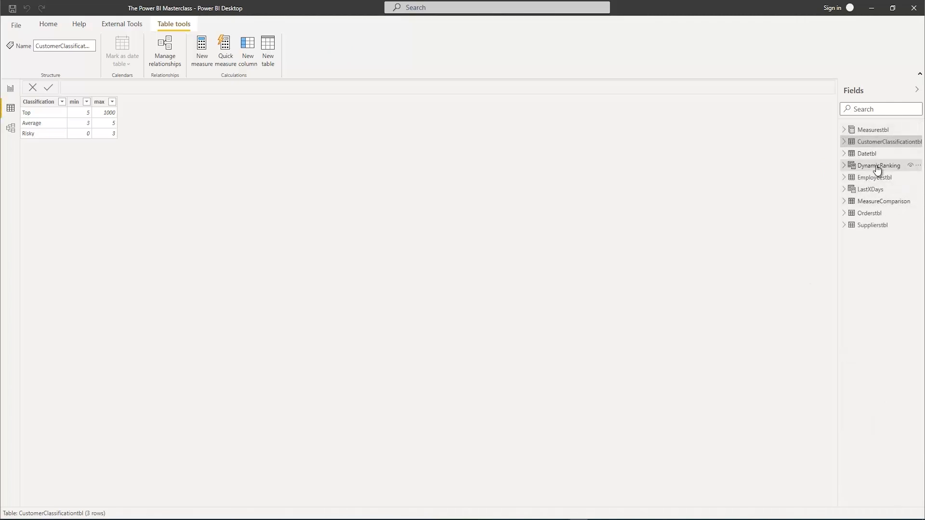
pyautogui.click(878, 167)
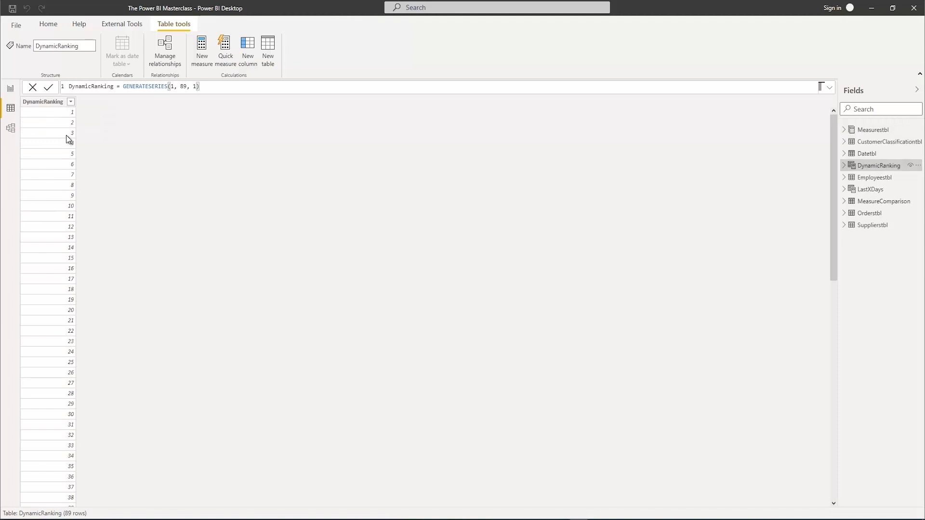
pyautogui.scroll(-6, 59, 244)
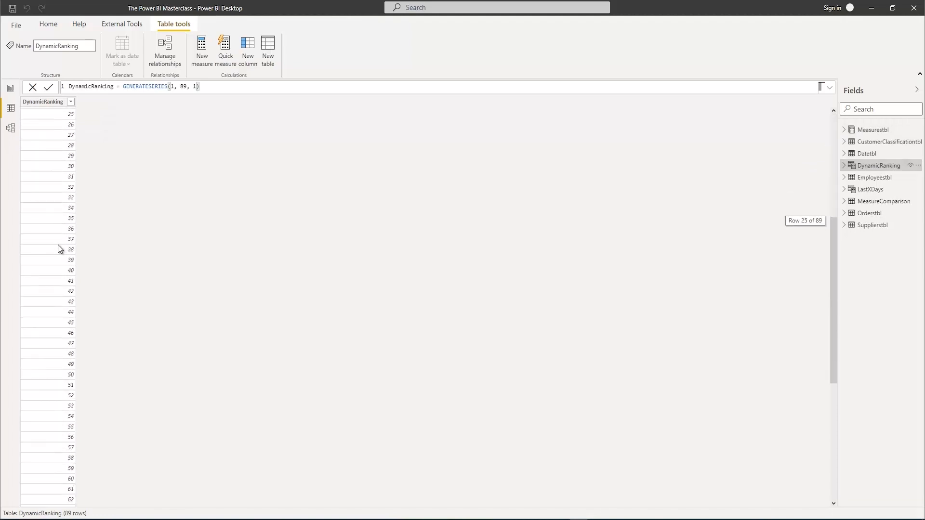
pyautogui.scroll(6, 59, 245)
pyautogui.click(10, 90)
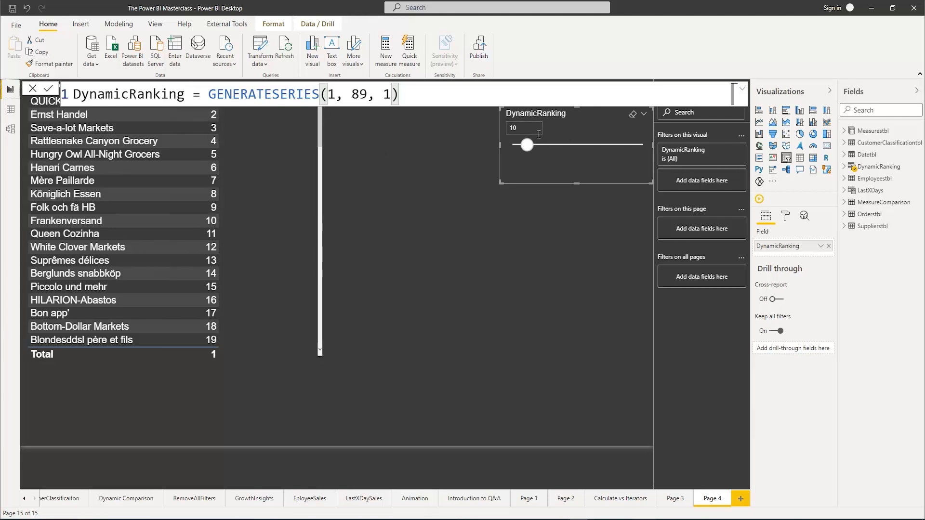
# Create a new measure in Measurestbl with an enlarged formula editor and name it TopXCustomers
pyautogui.rightClick(855, 135)
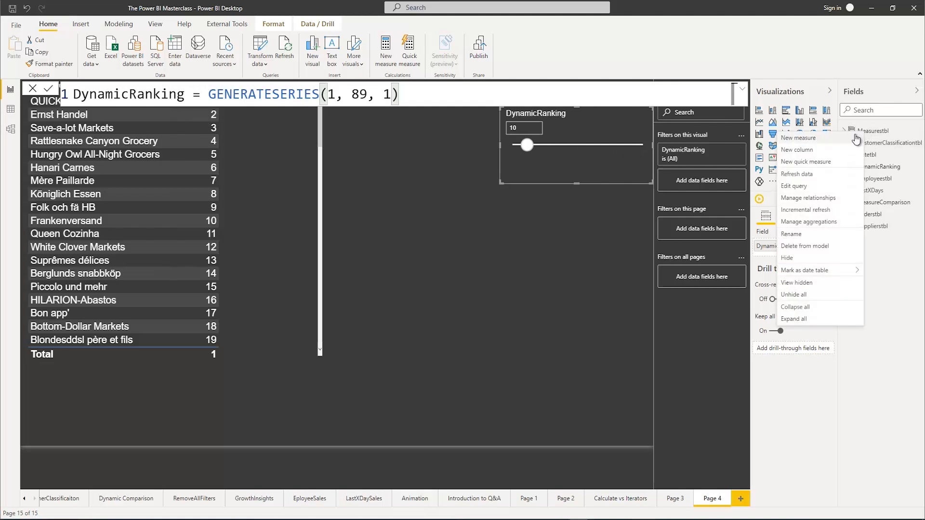
pyautogui.press('Escape')
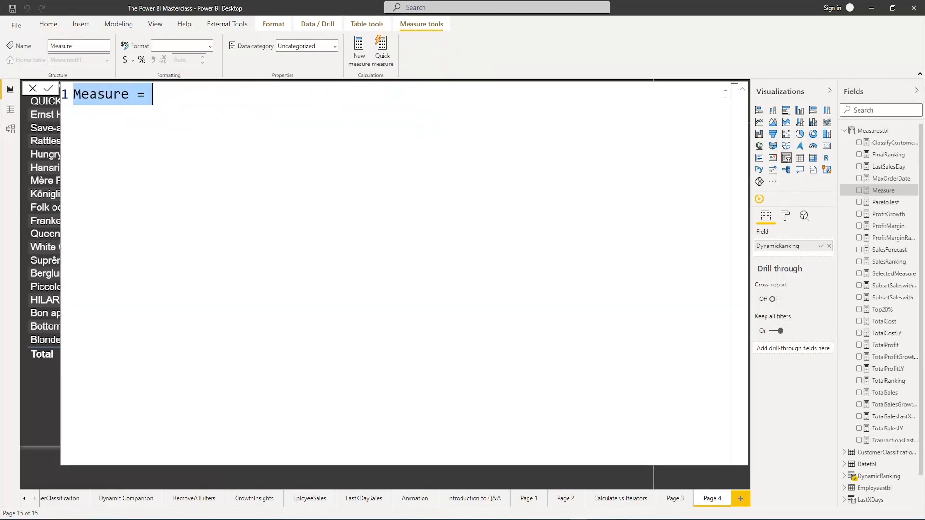
pyautogui.click(742, 88)
pyautogui.write('Top')
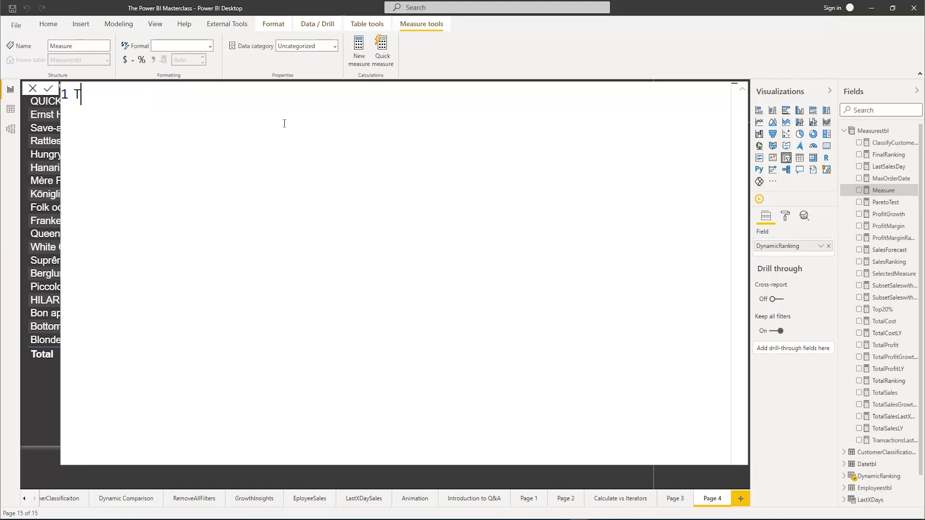
pyautogui.press('BackSpace')
pyautogui.write('pXCustome')
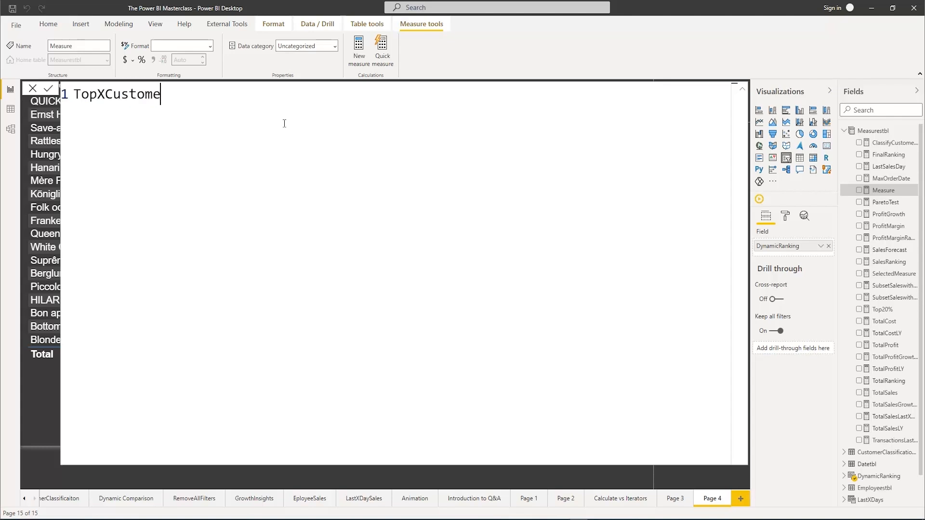
pyautogui.write('rs =')
# Begin the TopXCustomers formula on an indented second line with an IF testing [SalesRanking]<=DynamicRanking[DynamicRanking Value]
pyautogui.hotkey('shift', 'Return')
pyautogui.press('Tab')
pyautogui.write('If')
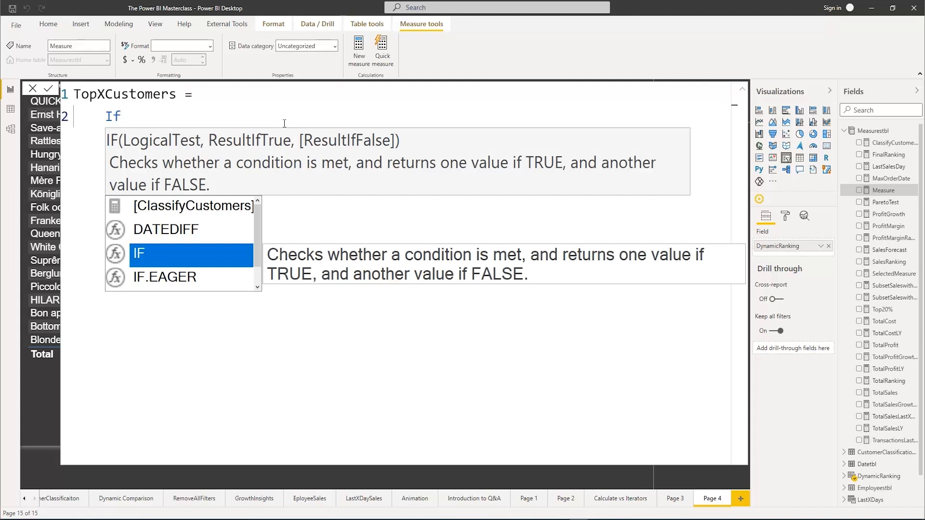
pyautogui.write('(')
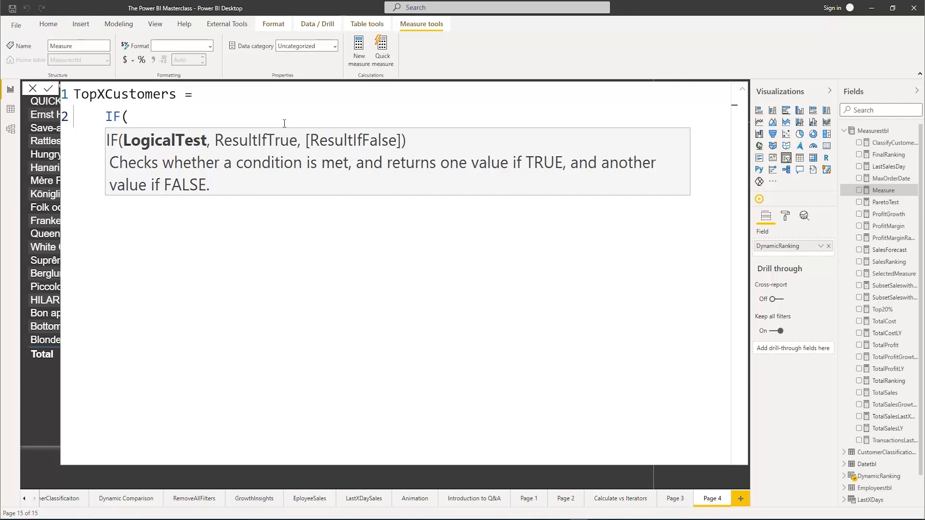
pyautogui.write('s')
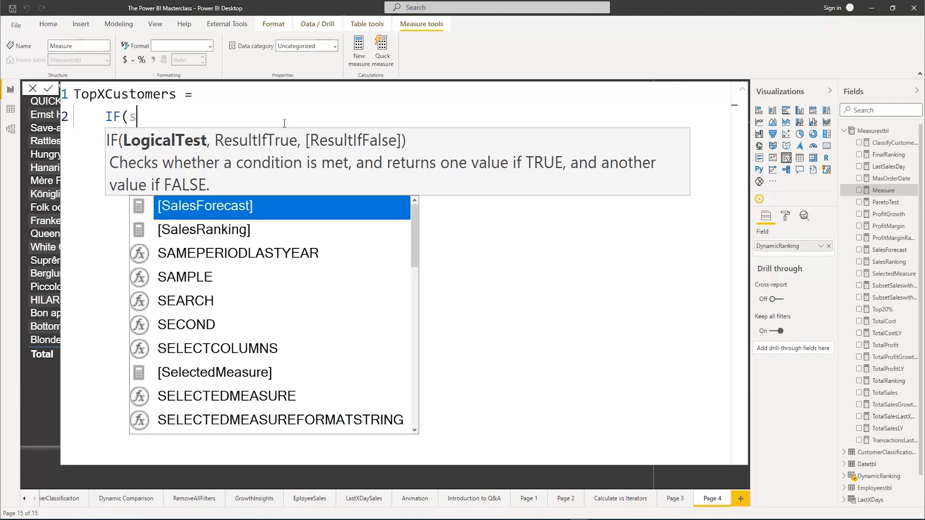
pyautogui.write('ale')
pyautogui.press('Down')
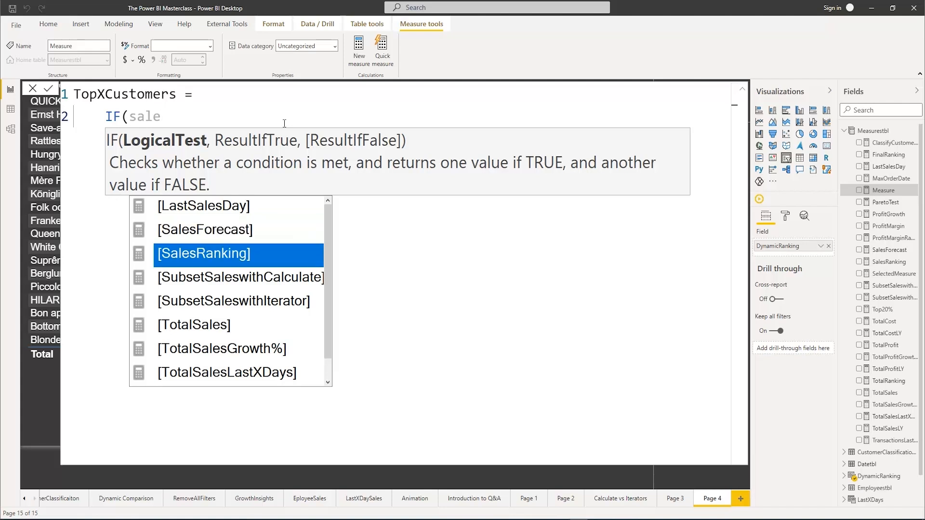
pyautogui.press('Tab')
pyautogui.write('<=')
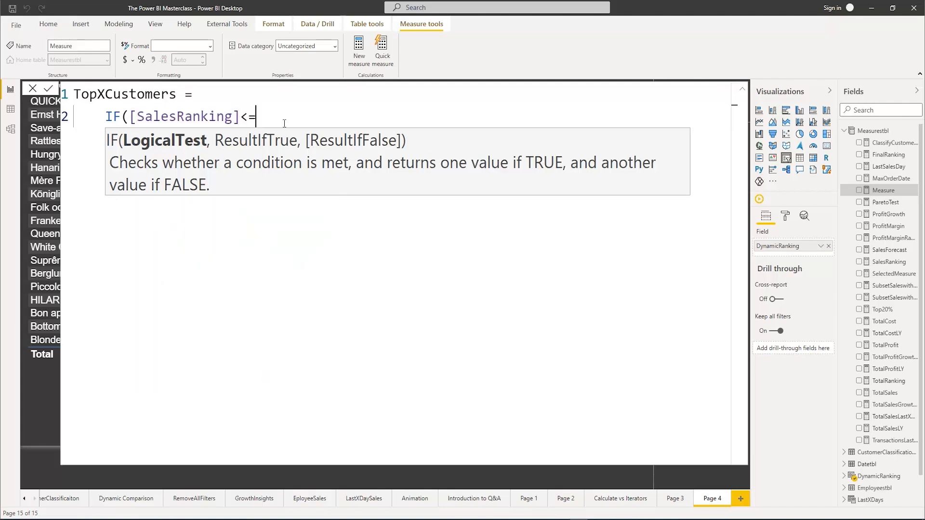
pyautogui.write('dy')
pyautogui.press('Tab')
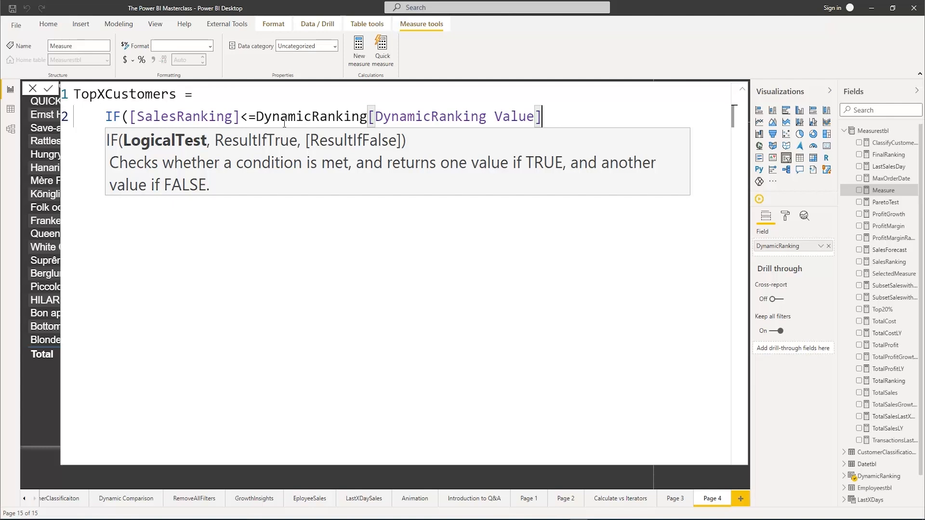
# Complete the IF with [TotalSales] as the true result and BLANK() as the false result, and commit the measure
pyautogui.write(',')
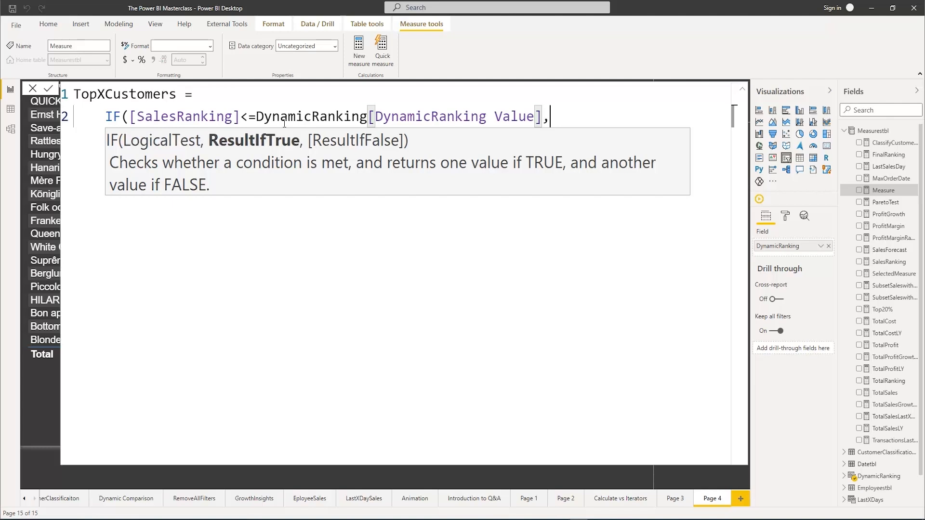
pyautogui.write('[Total')
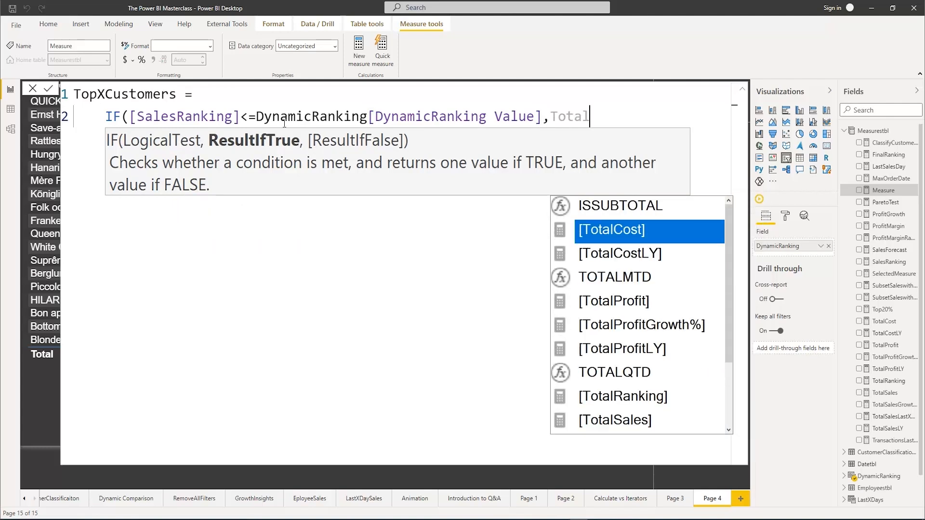
pyautogui.write('Sales')
pyautogui.press('Tab')
pyautogui.write(',')
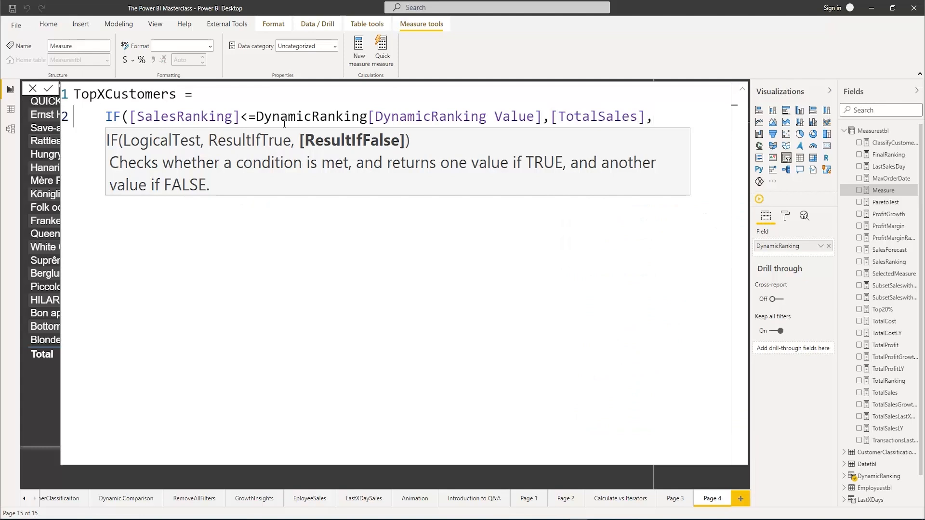
pyautogui.write('Bl')
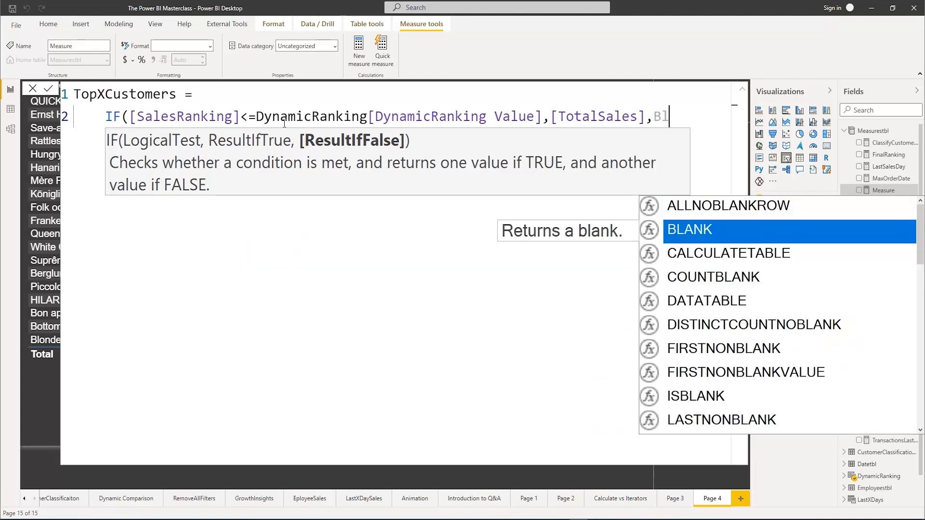
pyautogui.press('Tab')
pyautogui.write('))')
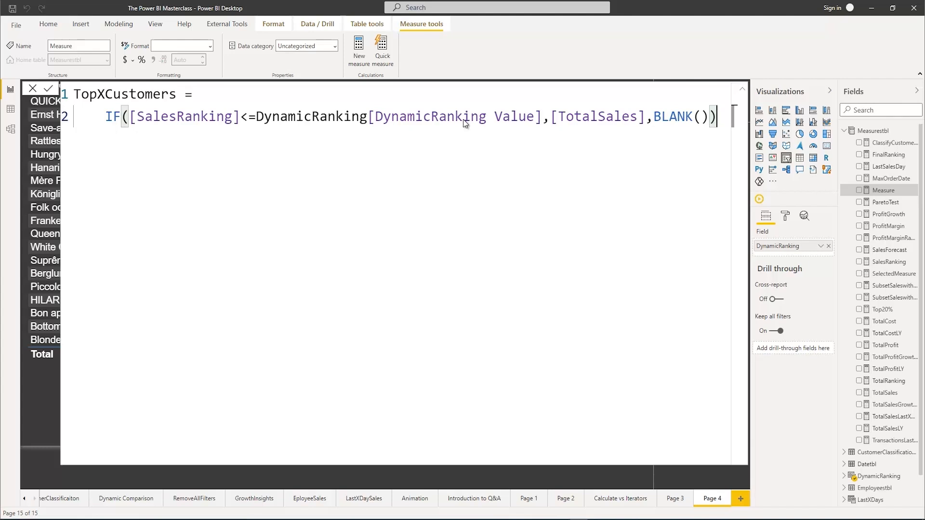
pyautogui.press('Return')
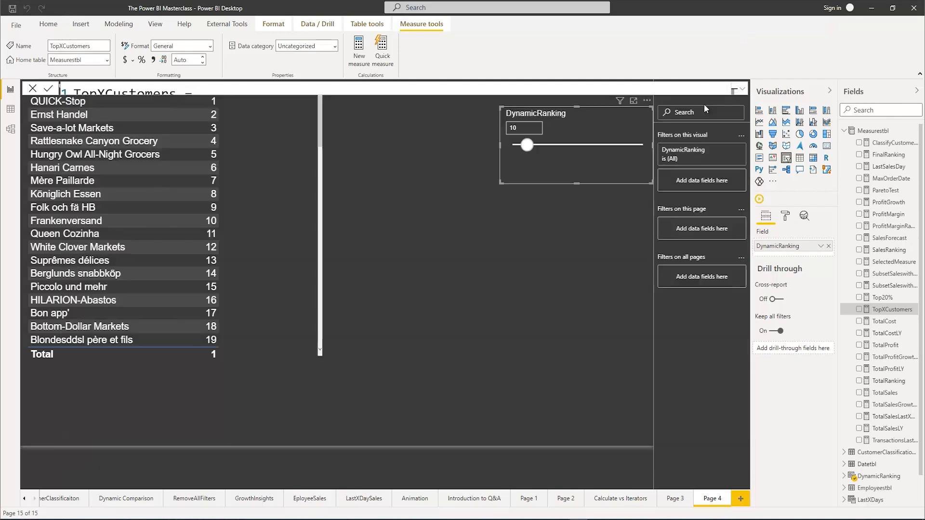
pyautogui.click(740, 89)
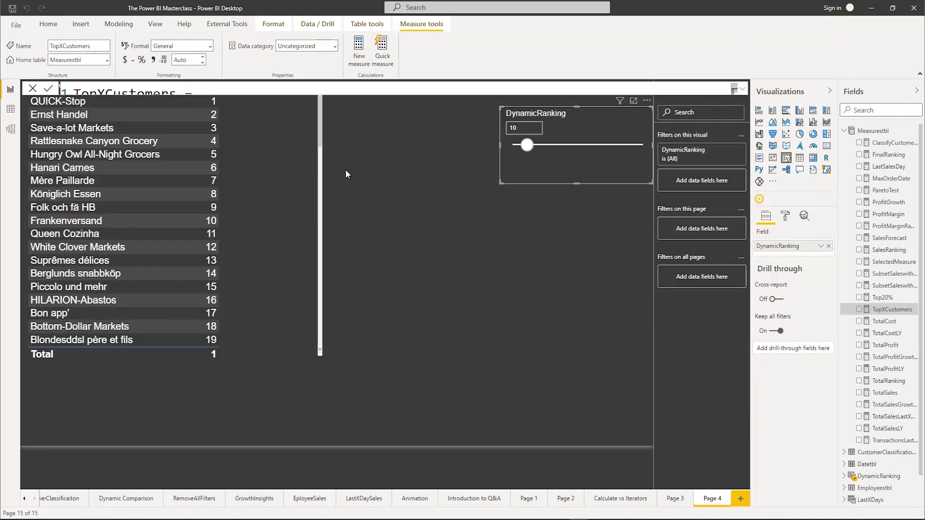
# Add the TopXCustomers measure to the customer ranking table and look through its rows
pyautogui.click(301, 171)
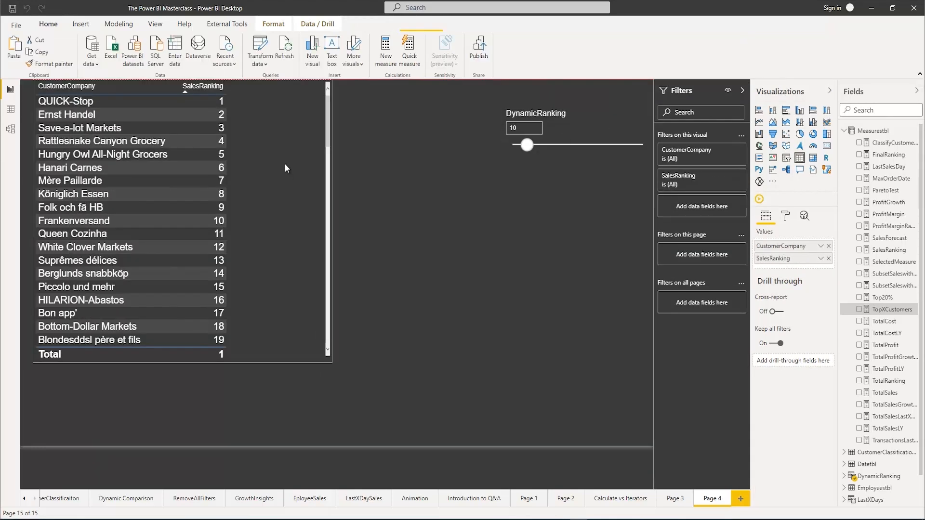
pyautogui.click(859, 309)
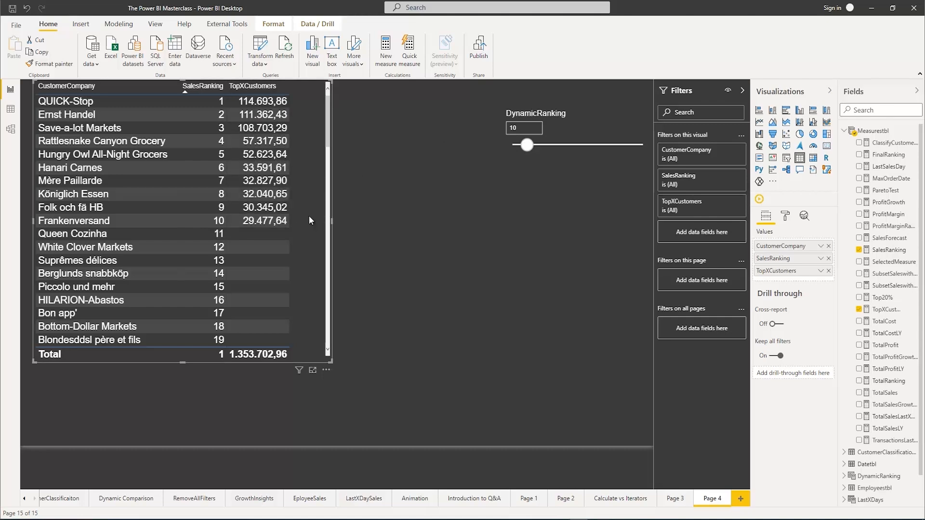
pyautogui.scroll(-10, 260, 249)
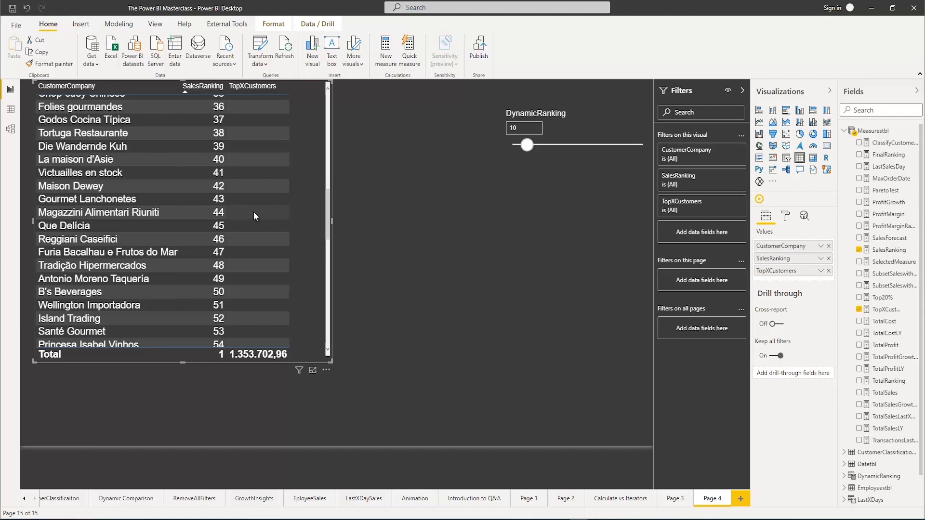
pyautogui.scroll(9, 253, 212)
pyautogui.scroll(3, 253, 212)
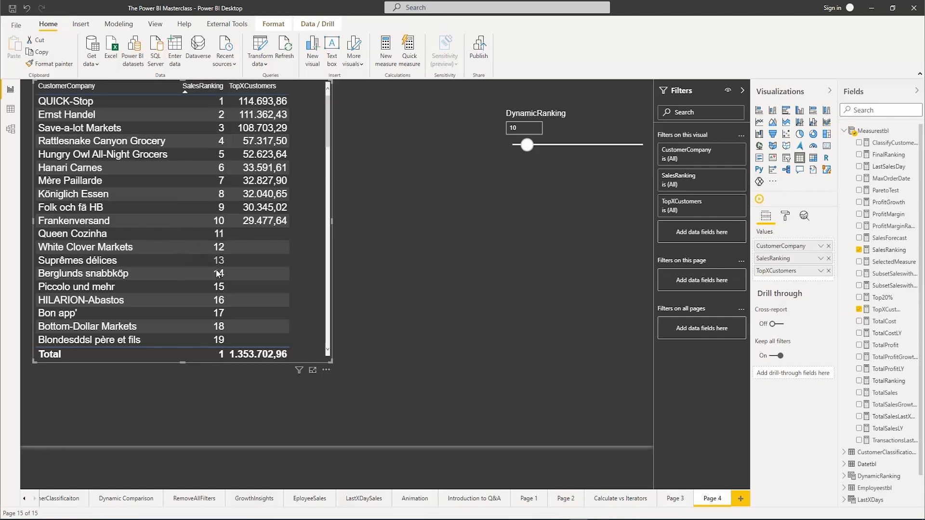
# Review the ranks beyond 10 in the customer table, and remove the SalesRanking field from the visual
pyautogui.scroll(-3, 220, 260)
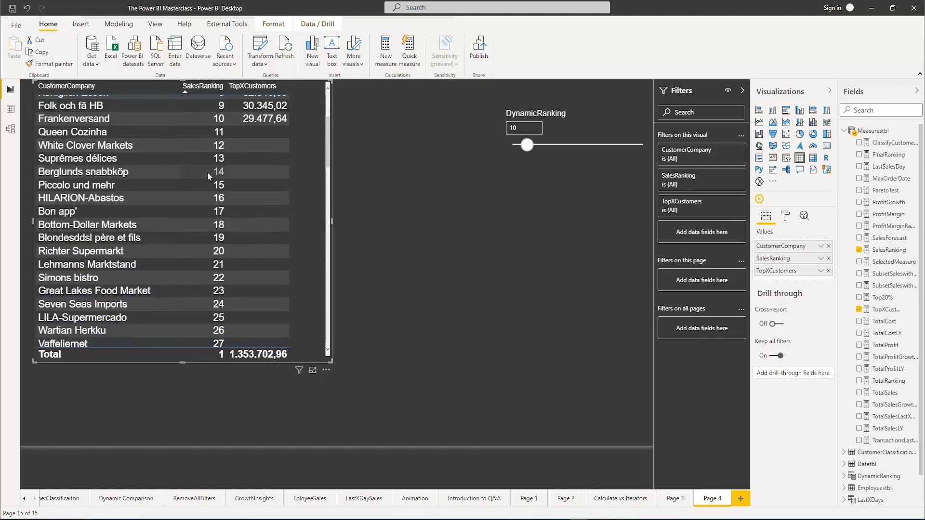
pyautogui.scroll(-5, 265, 247)
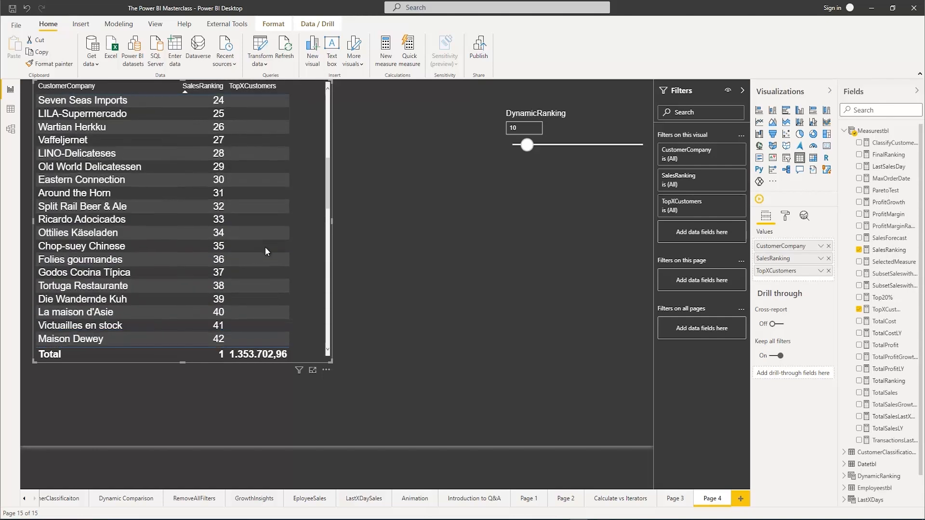
pyautogui.scroll(8, 240, 210)
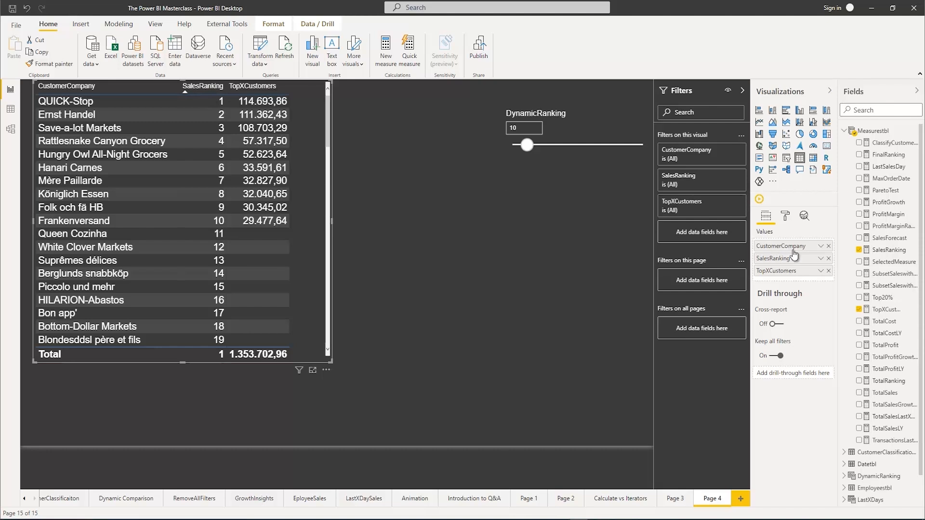
pyautogui.click(828, 259)
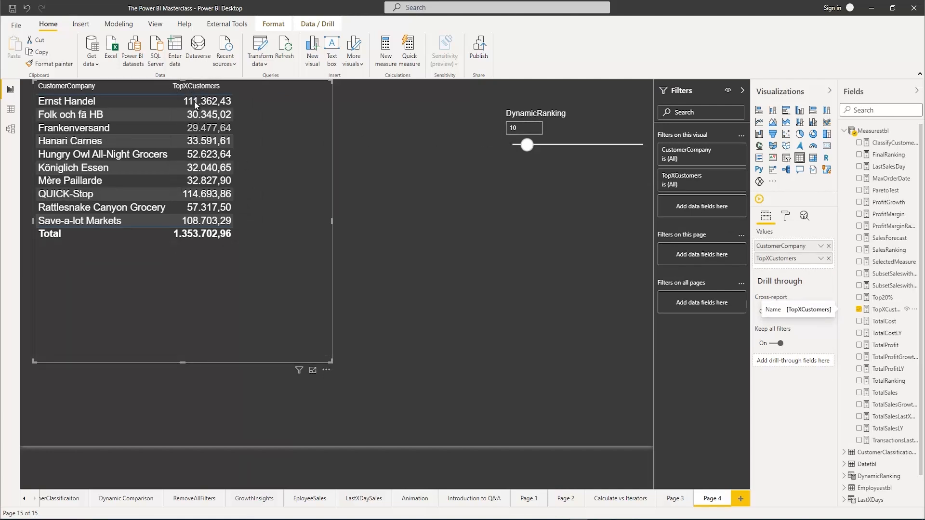
# Test the DynamicRanking slicer at 5, 16 and 10, and leave it set to 9
pyautogui.click(514, 127)
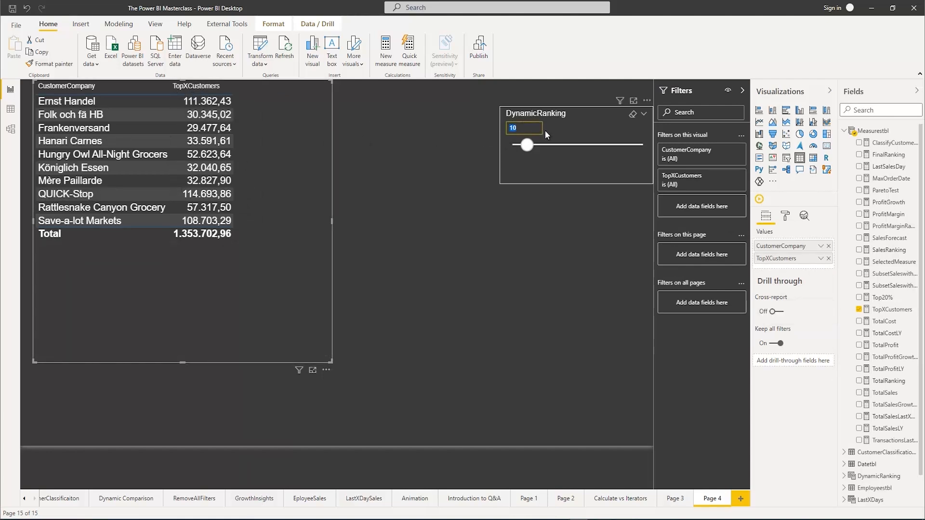
pyautogui.write('5')
pyautogui.press('Return')
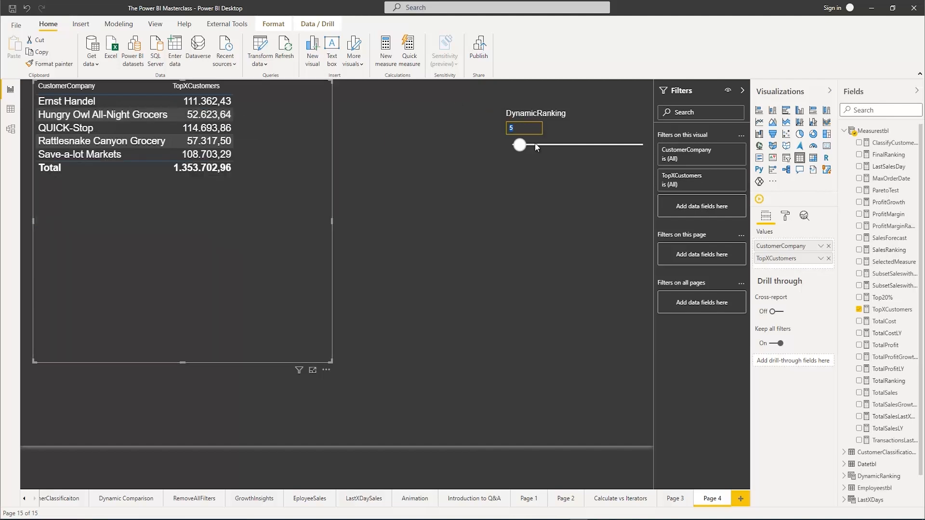
pyautogui.moveTo(519, 146); pyautogui.dragTo(536, 145)
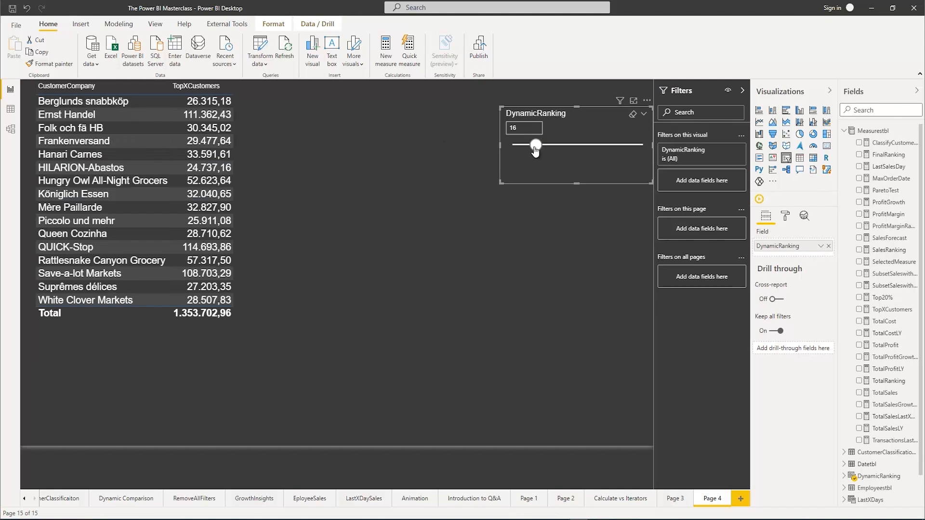
pyautogui.moveTo(535, 150); pyautogui.dragTo(525, 145)
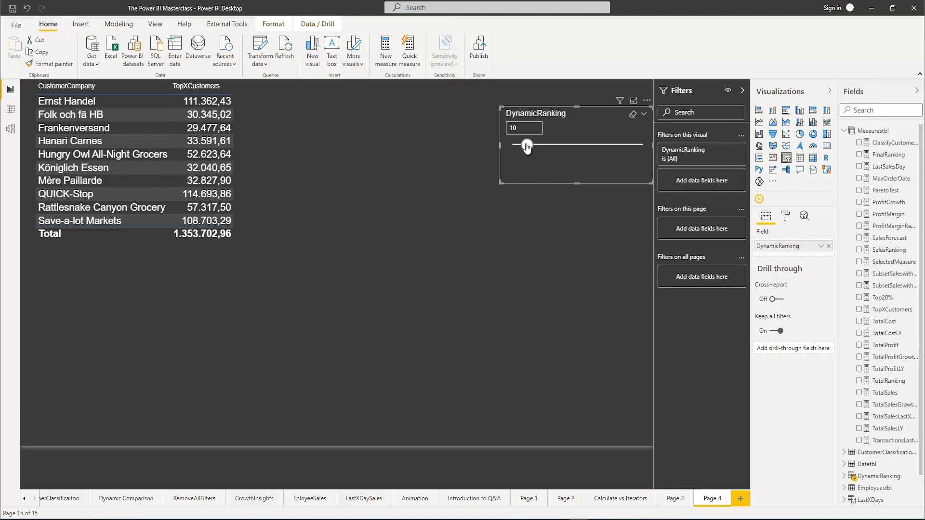
pyautogui.moveTo(527, 147); pyautogui.dragTo(524, 146)
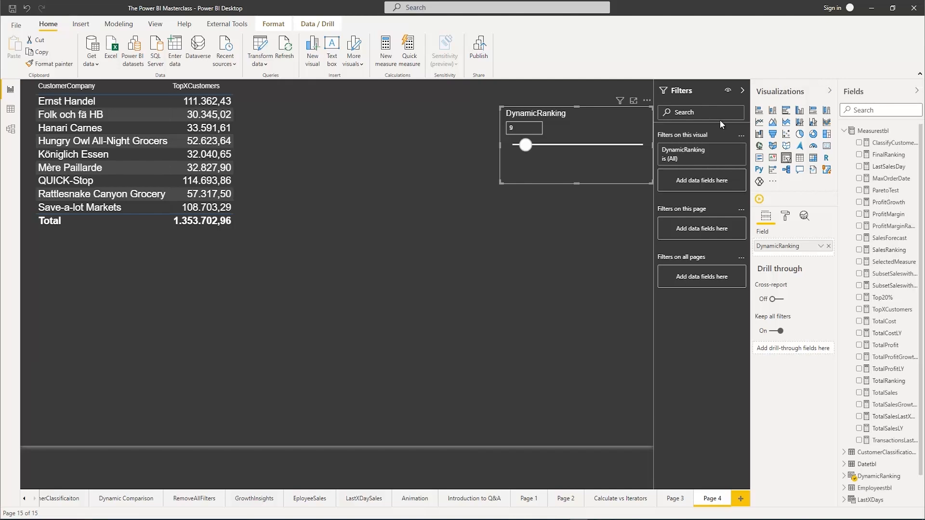
# Open the TopXCustomers measure for editing and begin an outer IF( on a new line above the existing IF
pyautogui.click(886, 310)
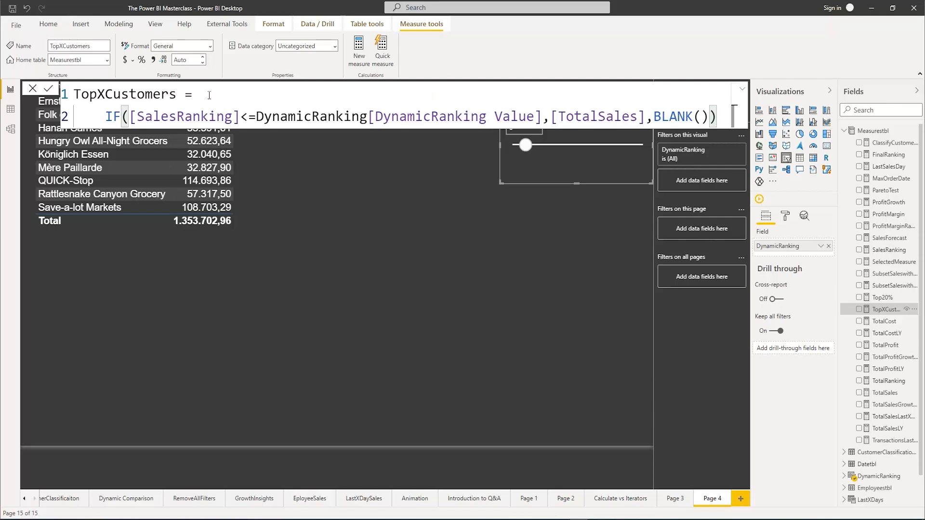
pyautogui.click(209, 95)
pyautogui.hotkey('shift', 'Return')
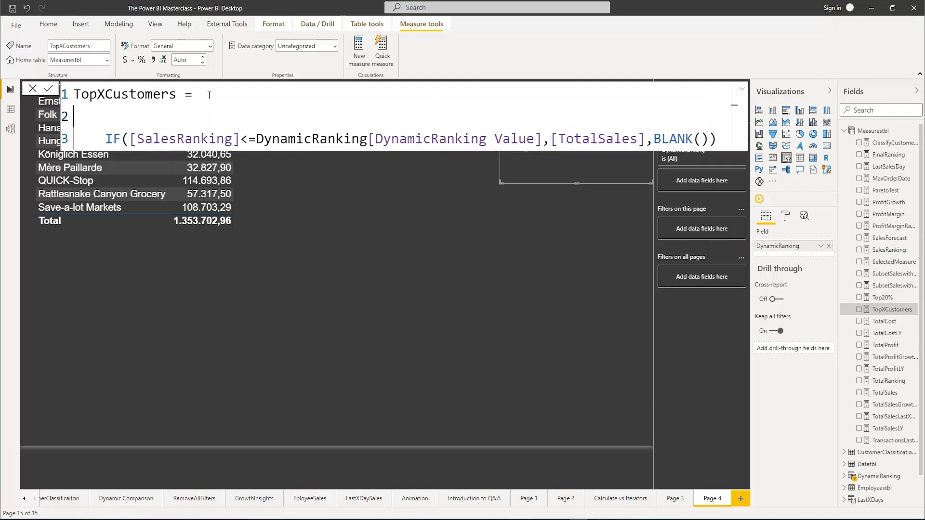
pyautogui.write('IF')
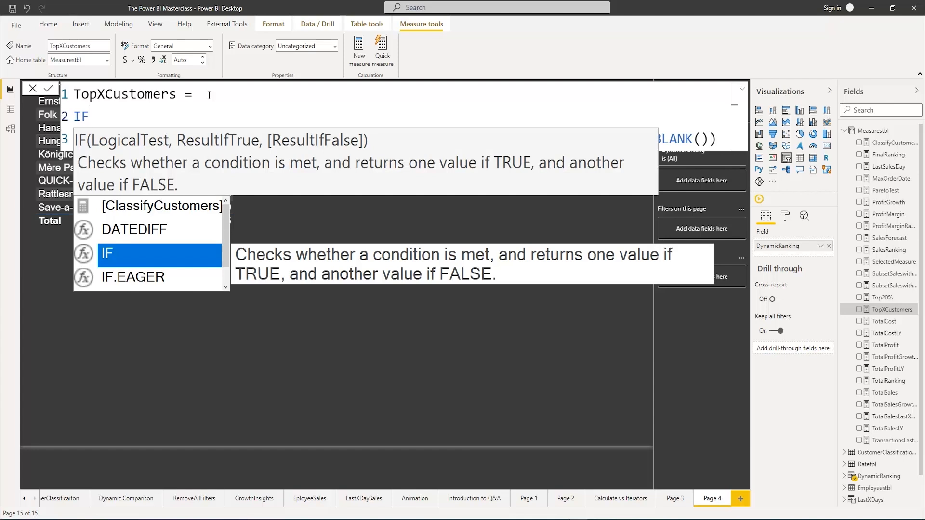
pyautogui.write('(')
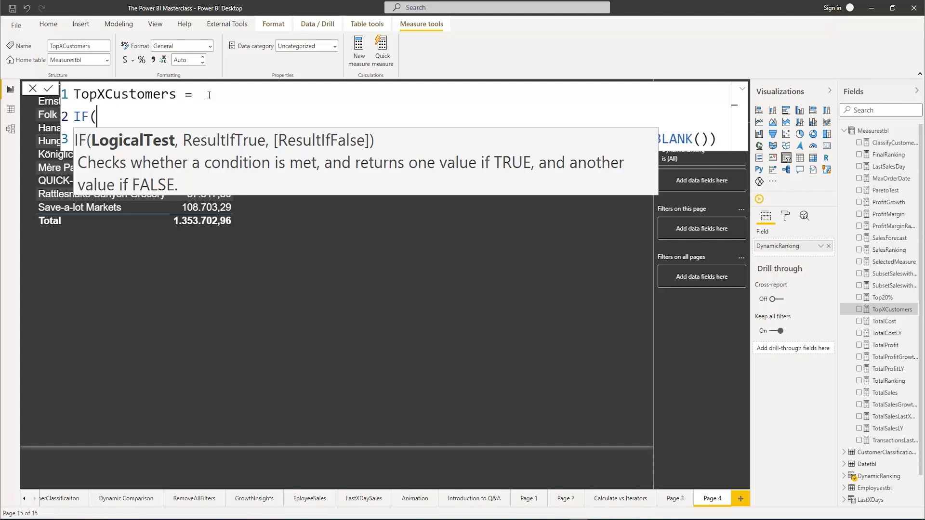
pyautogui.write('haso')
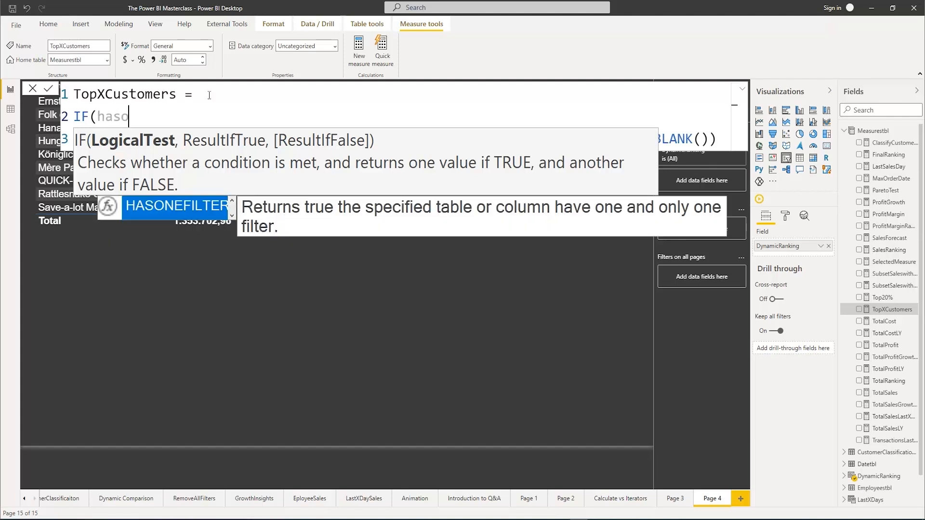
pyautogui.write('nev')
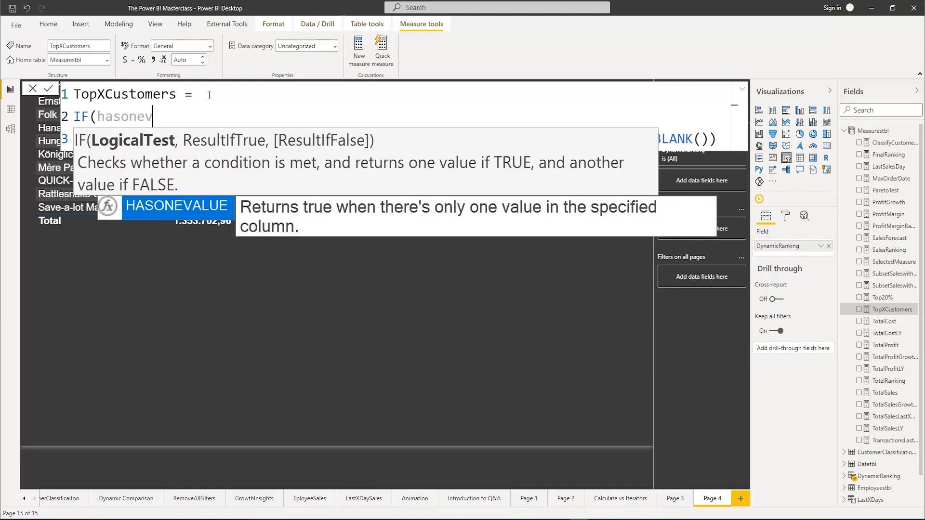
pyautogui.press('BackSpace')
pyautogui.press('BackSpace')
pyautogui.press('BackSpace')
pyautogui.press('BackSpace')
pyautogui.press('BackSpace')
pyautogui.press('BackSpace')
pyautogui.press('BackSpace')
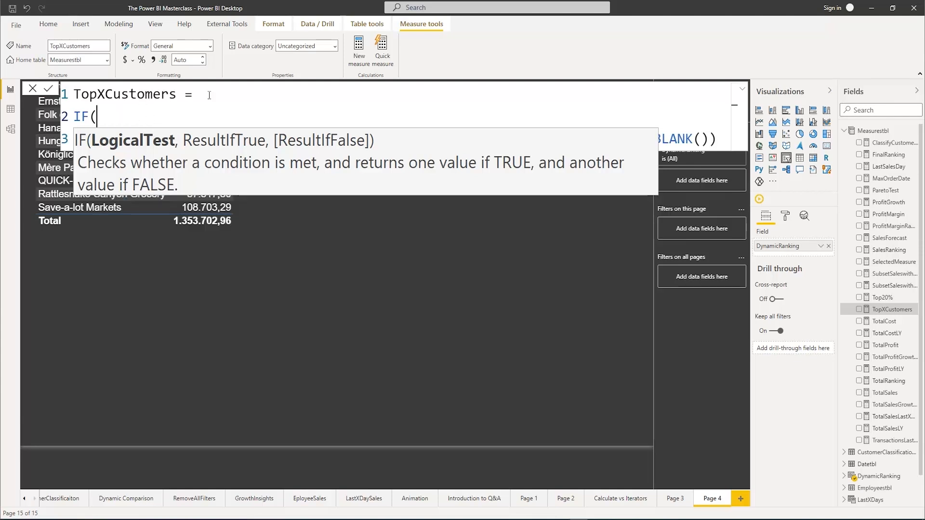
# Enter ISFILTERED(Orderstbl[CustomerCompany]) as the outer IF's logical test, followed by a comma before the existing inner IF
pyautogui.write('isfi')
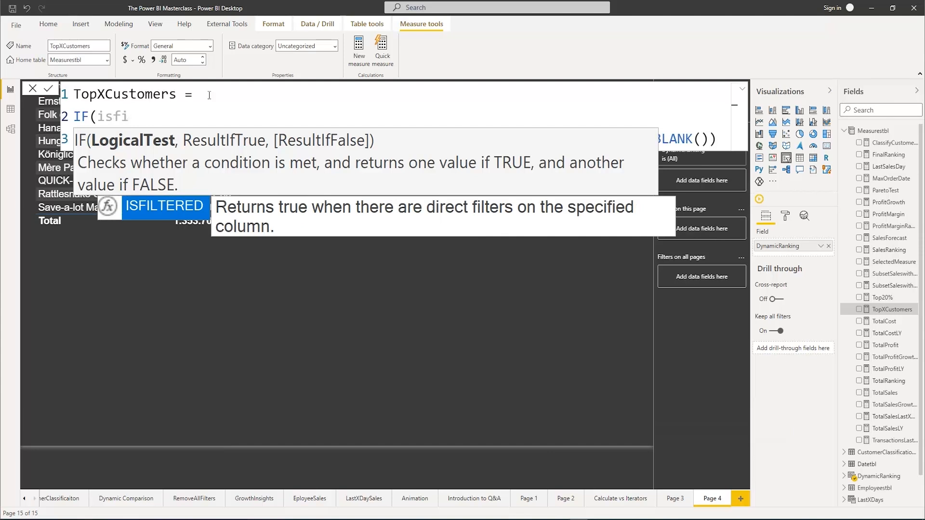
pyautogui.press('Tab')
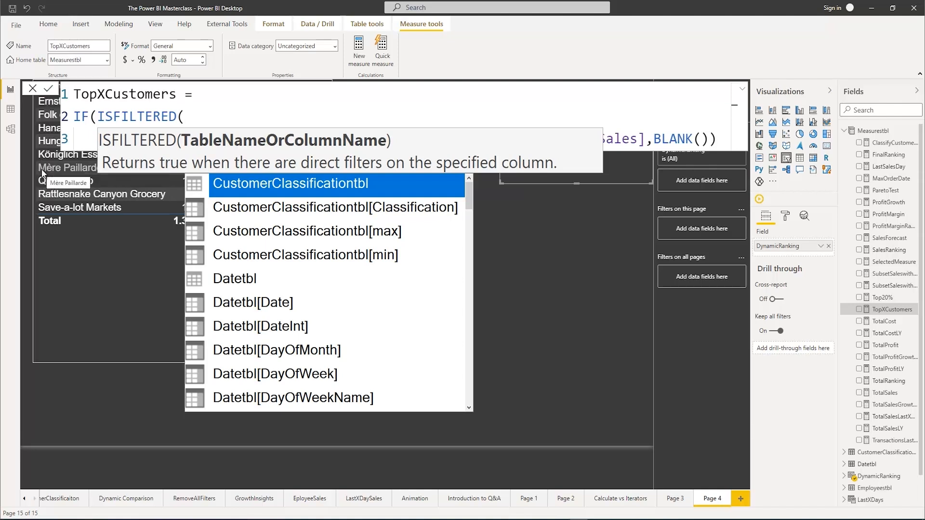
pyautogui.write('comp')
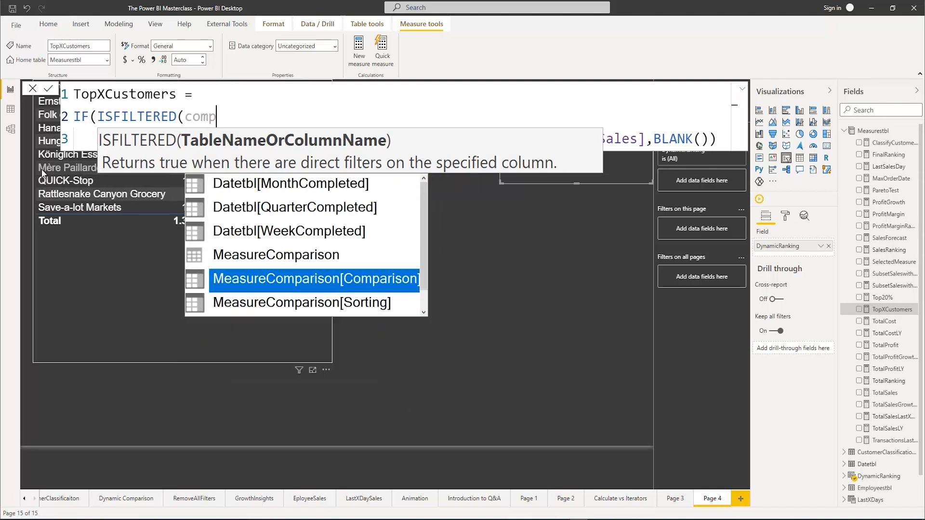
pyautogui.write('an')
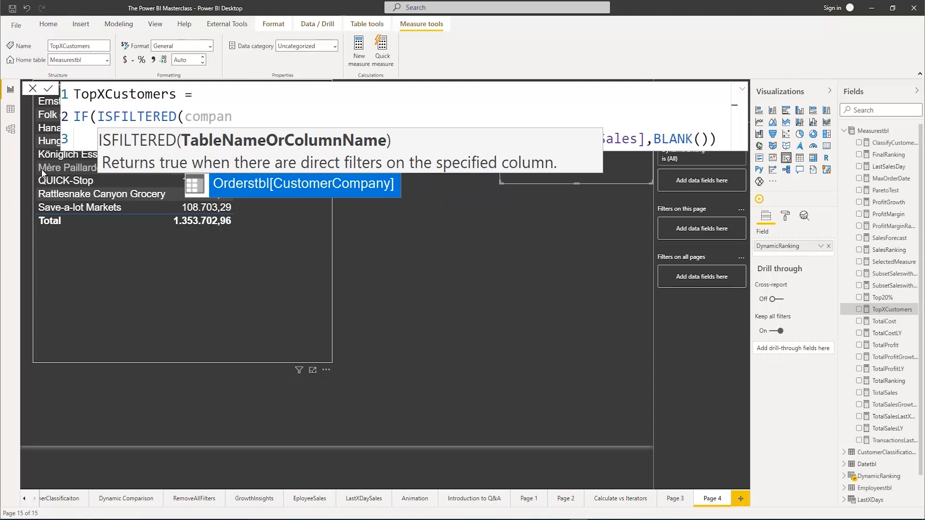
pyautogui.press('Tab')
pyautogui.write(')')
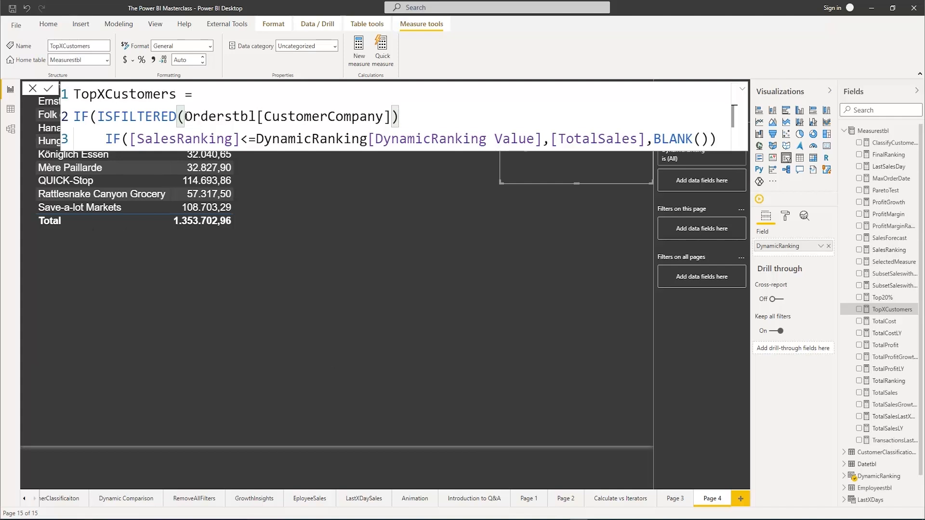
pyautogui.moveTo(98, 116); pyautogui.dragTo(396, 116)
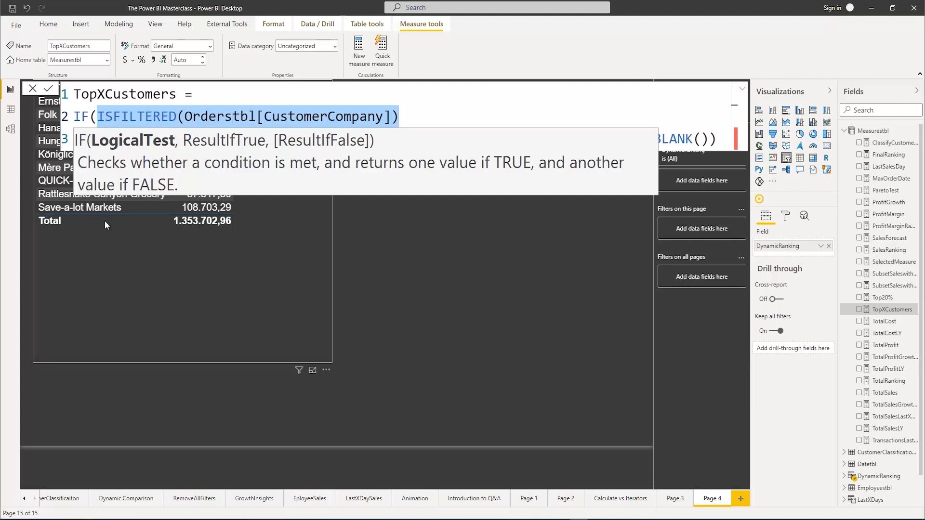
pyautogui.click(418, 115)
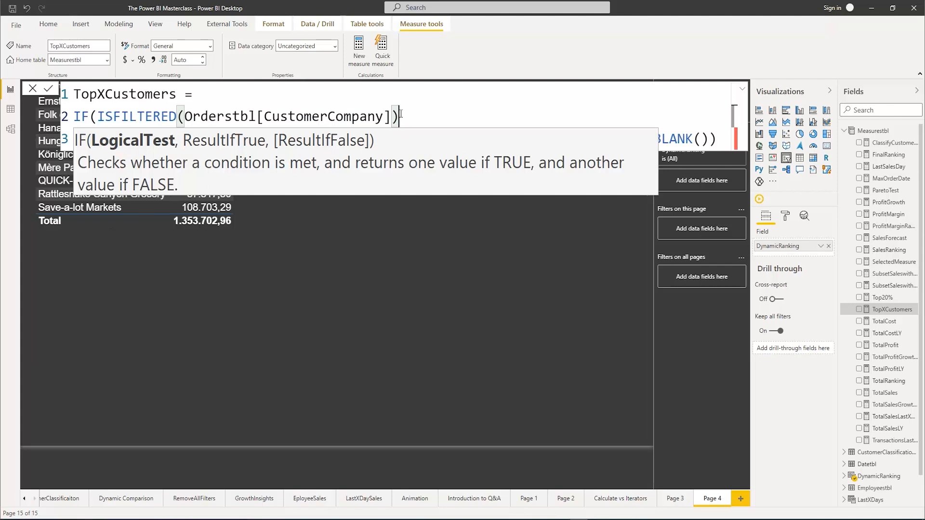
pyautogui.write(';')
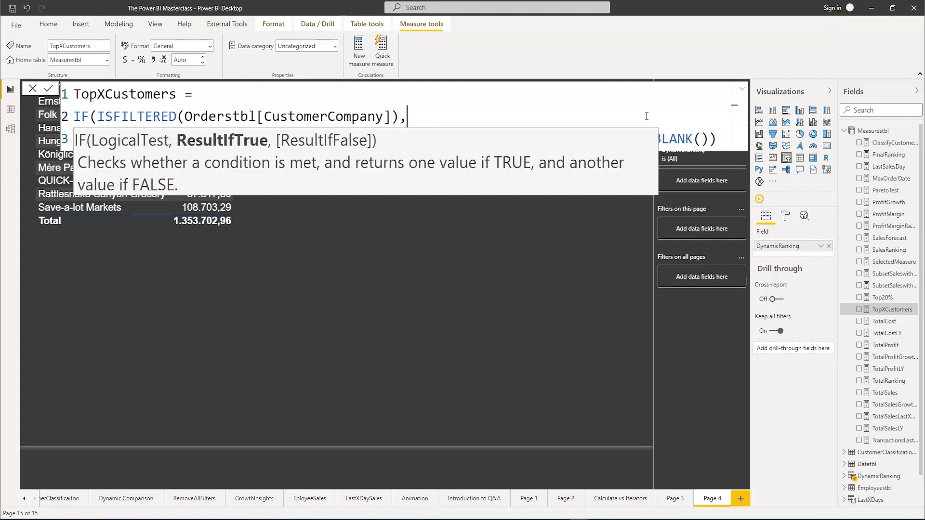
# Add BLANK() on a new line as the outer IF's false result, and commit the TopXCustomers measure
pyautogui.click(722, 138)
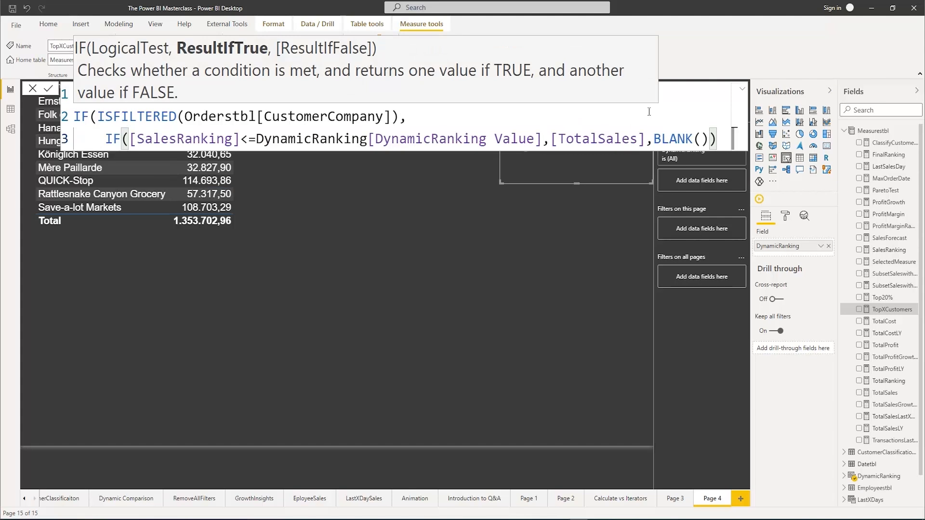
pyautogui.write(',')
pyautogui.hotkey('shift', 'Return')
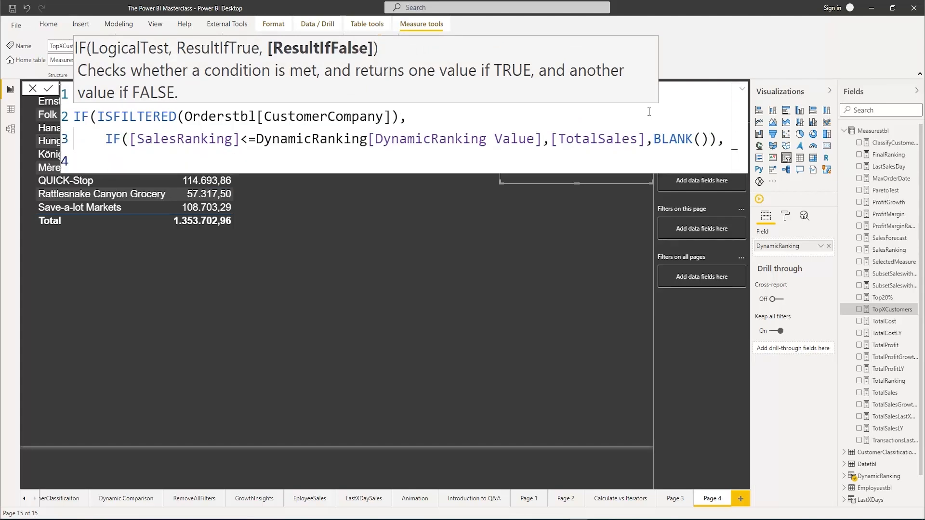
pyautogui.write('Blan')
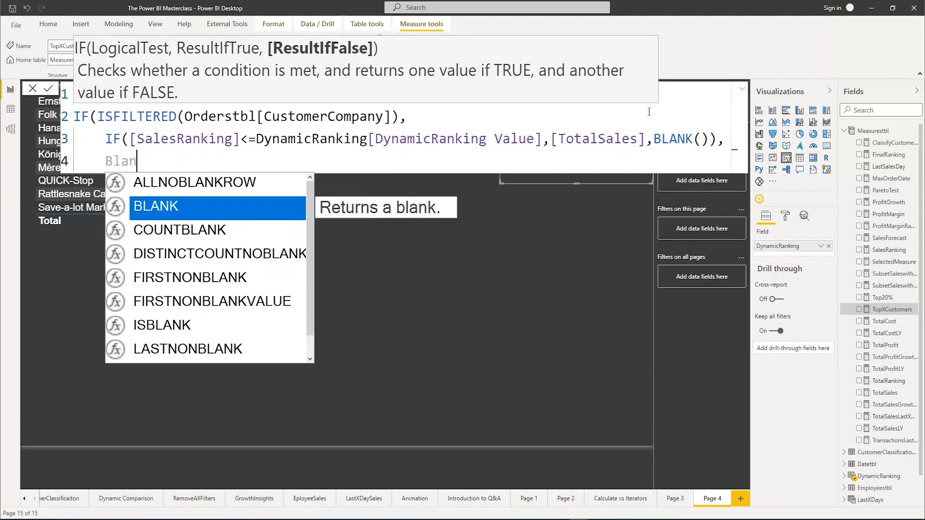
pyautogui.press('Tab')
pyautogui.write(')')
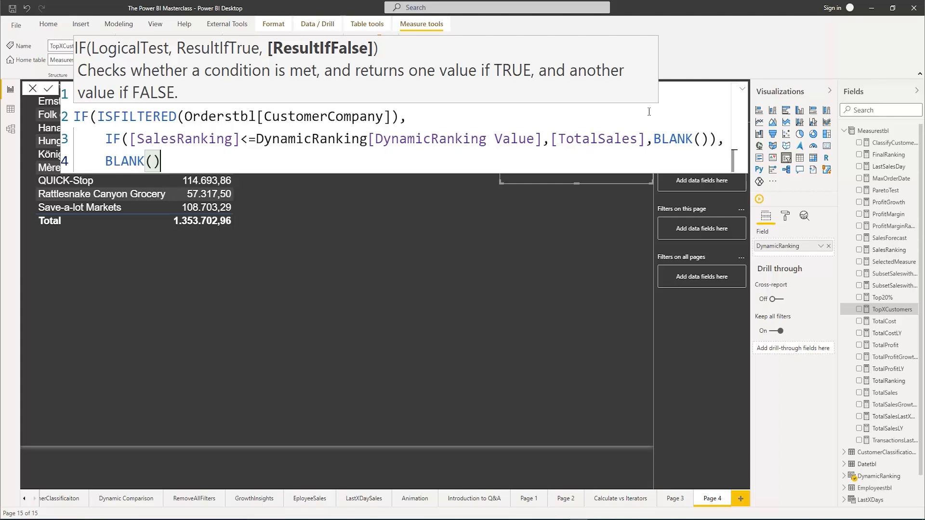
pyautogui.write(')')
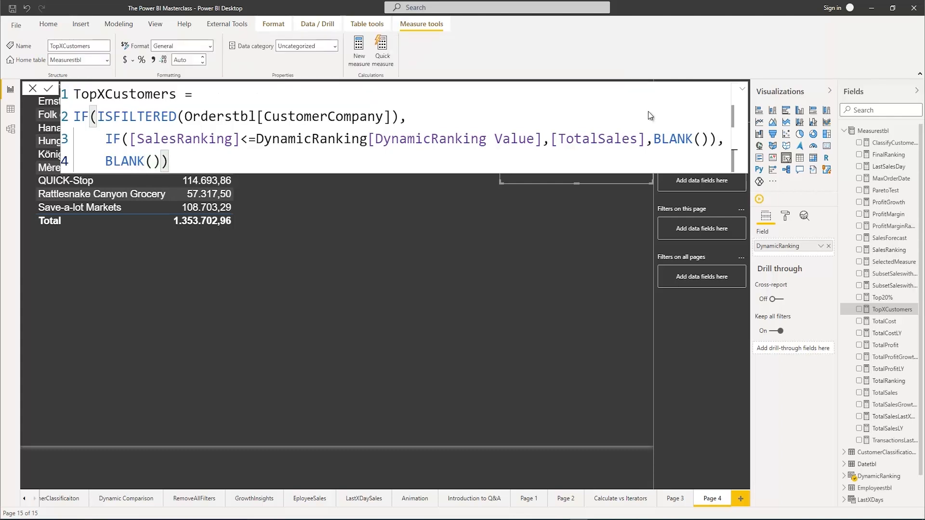
pyautogui.press('Return')
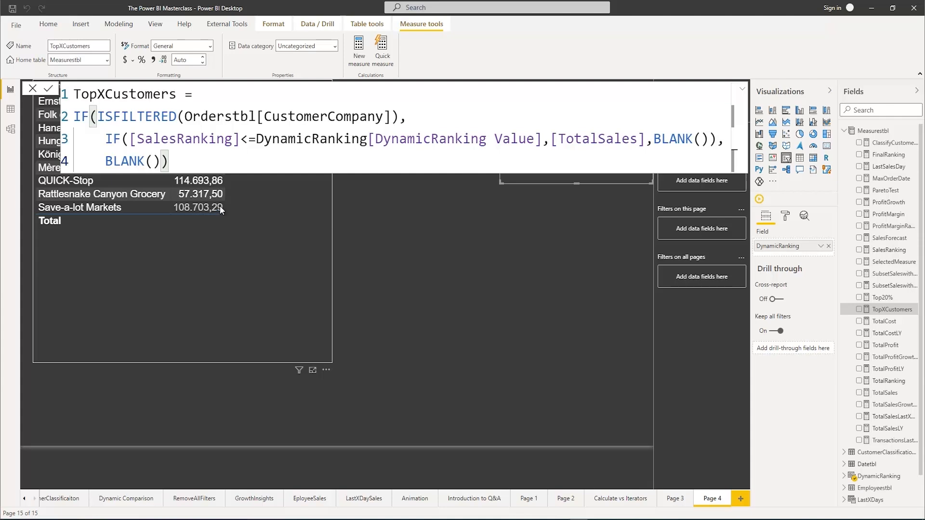
pyautogui.click(219, 232)
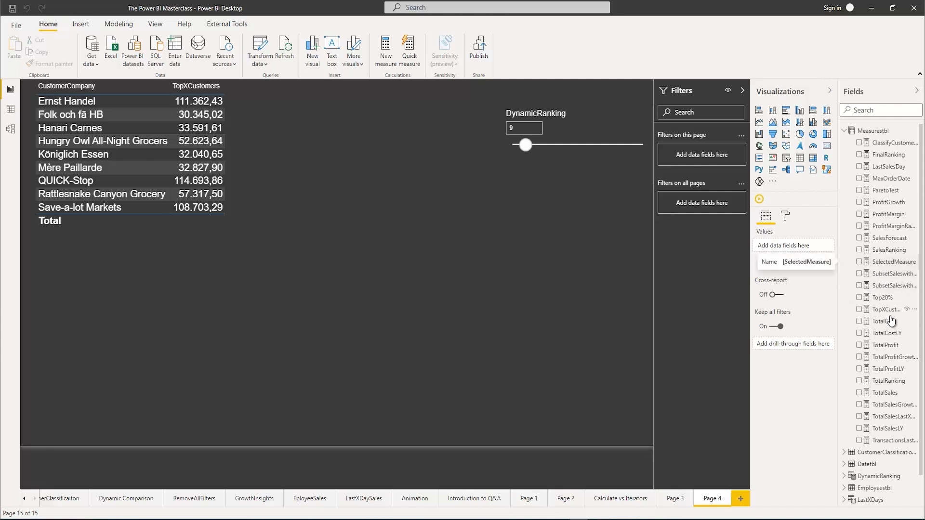
# Open the TopXCustomers measure and replace the outer IF's BLANK() false result with CALCULATE([TotalSales])
pyautogui.click(869, 308)
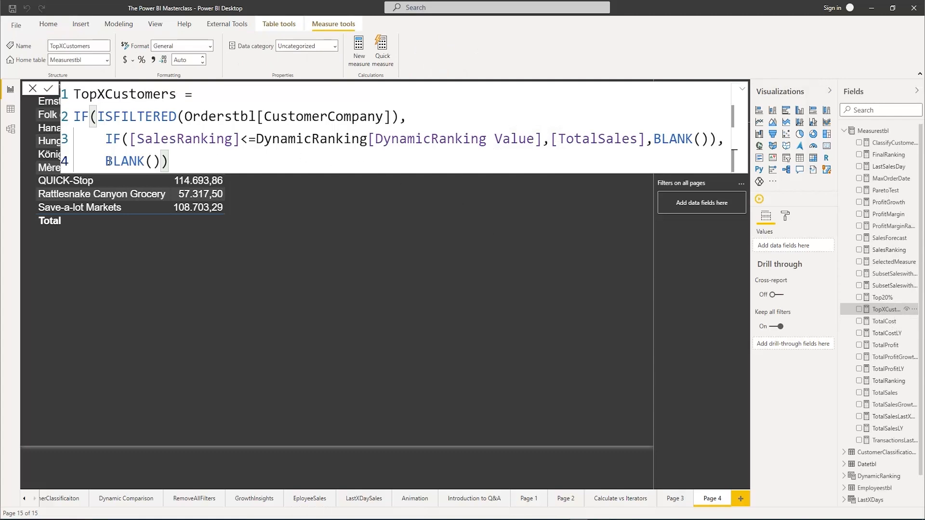
pyautogui.moveTo(109, 161); pyautogui.dragTo(161, 162)
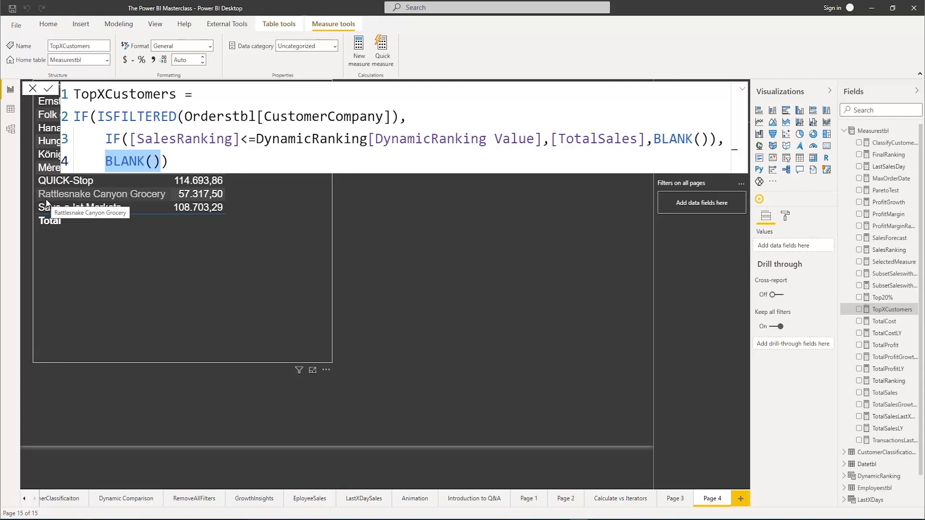
pyautogui.press('BackSpace')
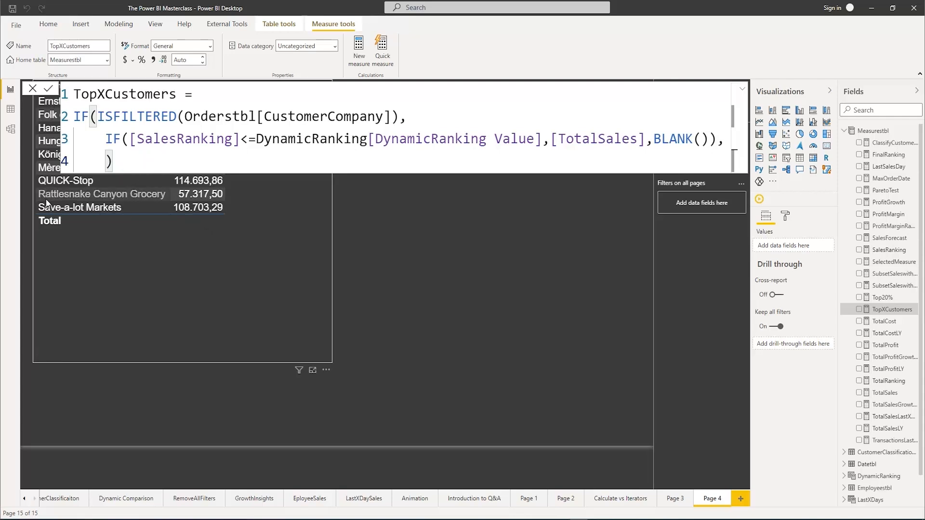
pyautogui.write('Ca')
pyautogui.press('Tab')
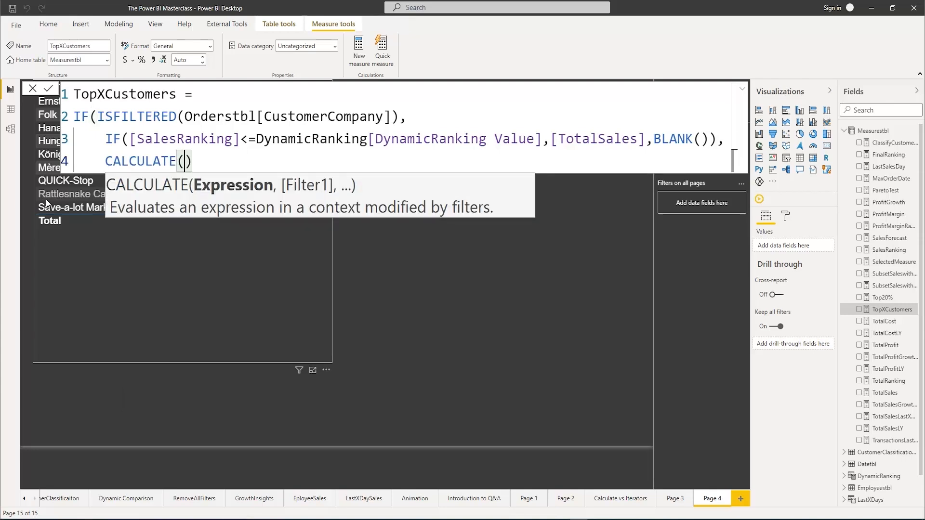
pyautogui.write('Totals')
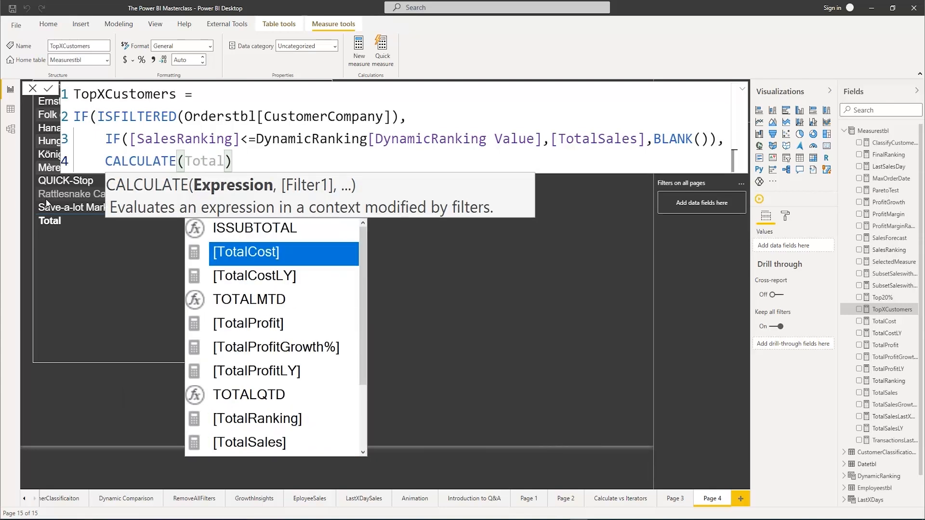
pyautogui.press('Tab')
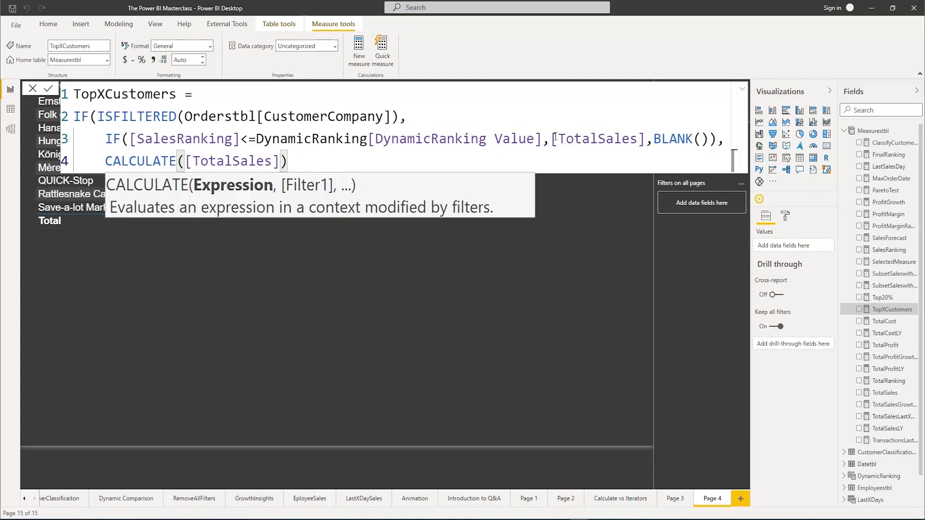
pyautogui.moveTo(558, 139); pyautogui.dragTo(640, 140)
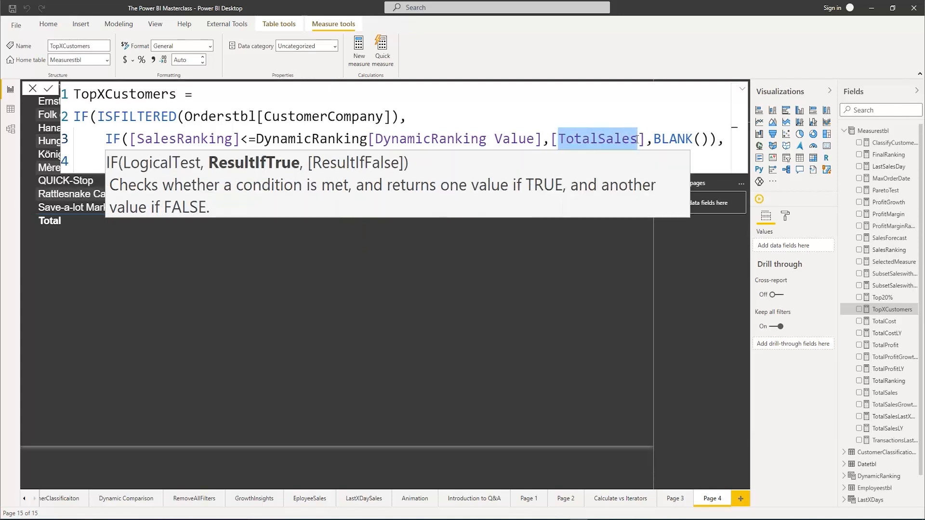
pyautogui.click(200, 139)
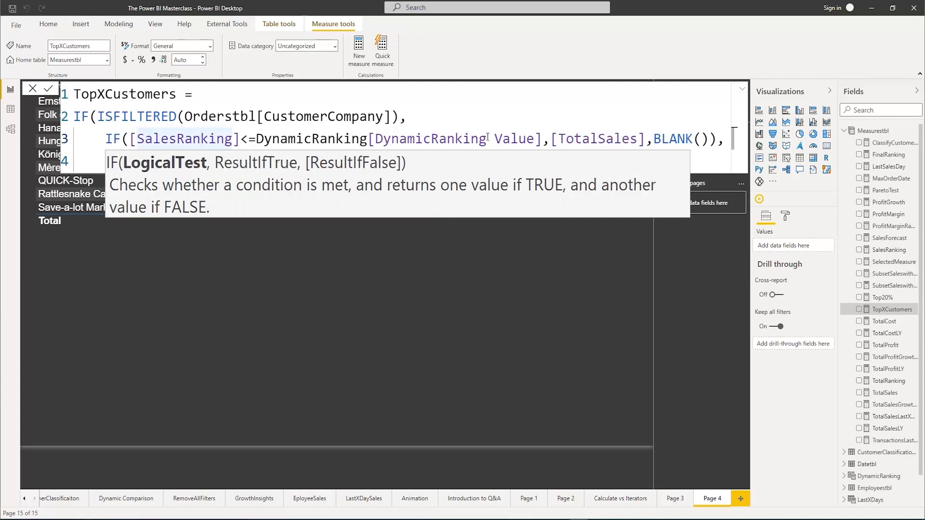
pyautogui.press('Escape')
pyautogui.click(225, 160)
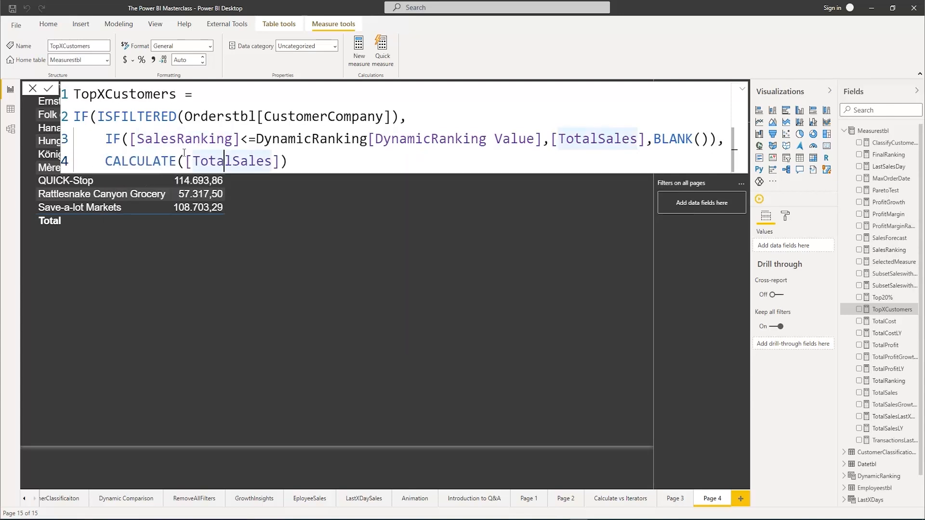
pyautogui.moveTo(188, 161); pyautogui.dragTo(281, 161)
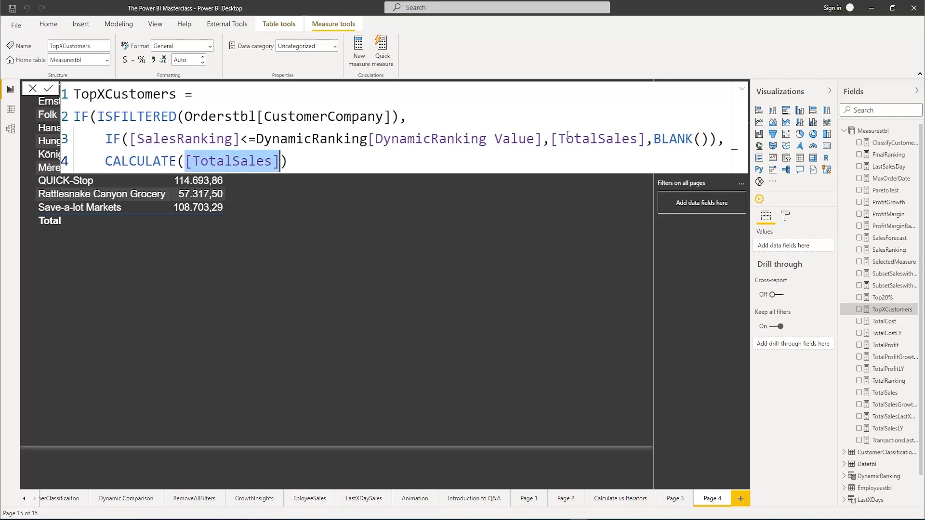
pyautogui.moveTo(557, 138); pyautogui.dragTo(629, 139)
# Start a TOPN( function as CALCULATE's filter argument after [TotalSales]
pyautogui.click(276, 161)
pyautogui.click(283, 161)
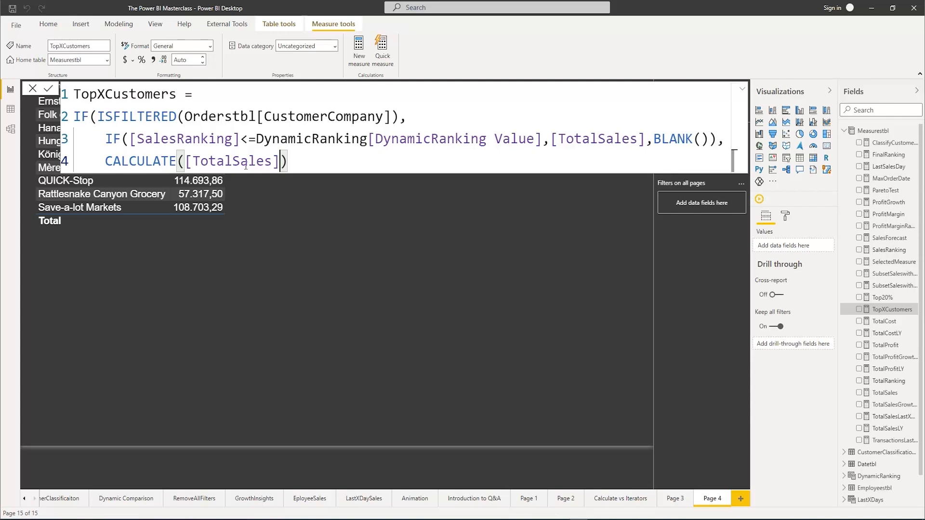
pyautogui.write(',')
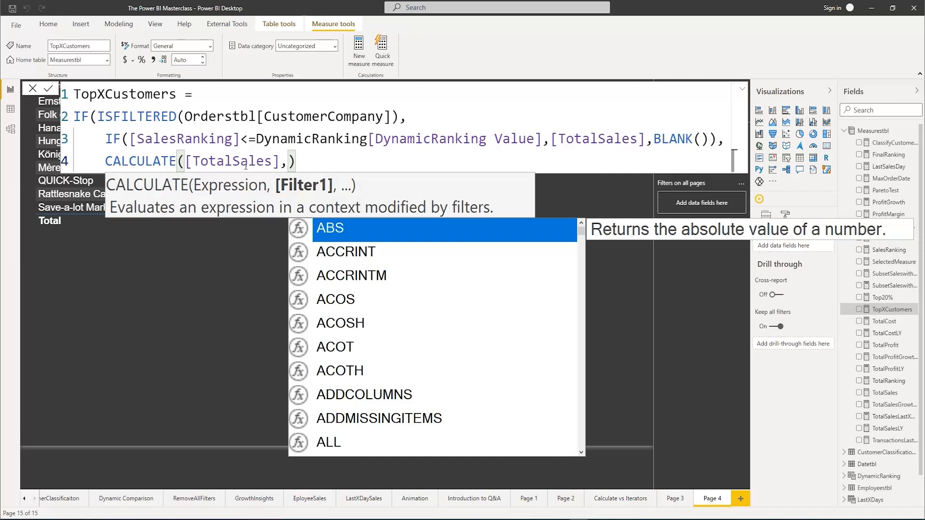
pyautogui.write('Topn')
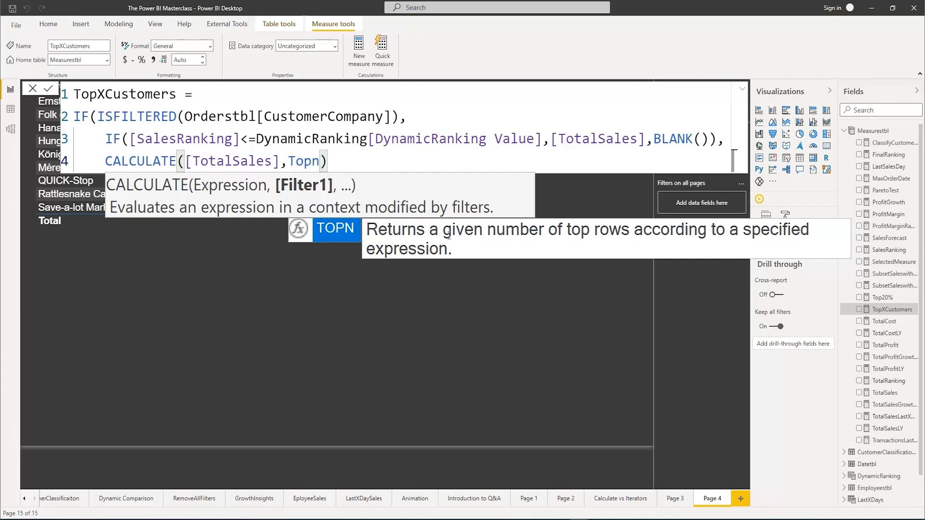
pyautogui.press('Tab')
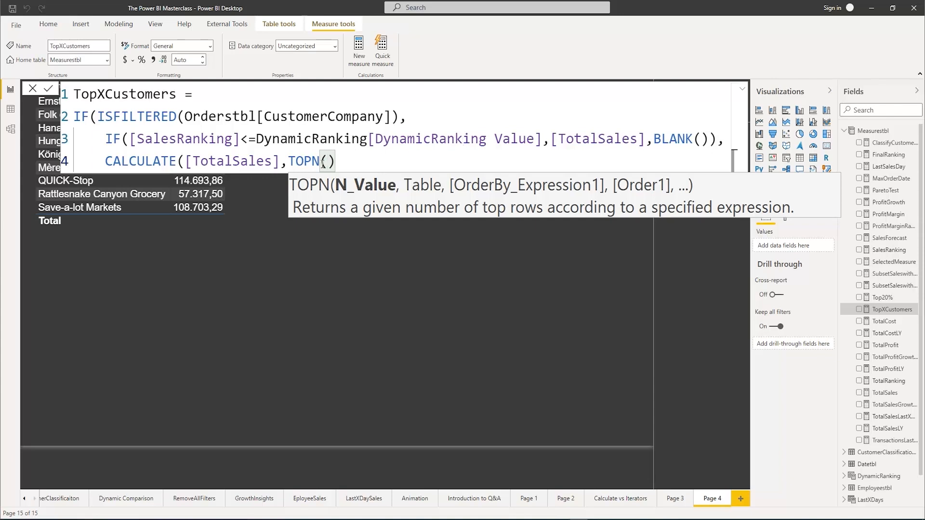
# Enter DynamicRanking[DynamicRanking Value] as TOPN's N_Value, followed by a comma for the table argument
pyautogui.write('D')
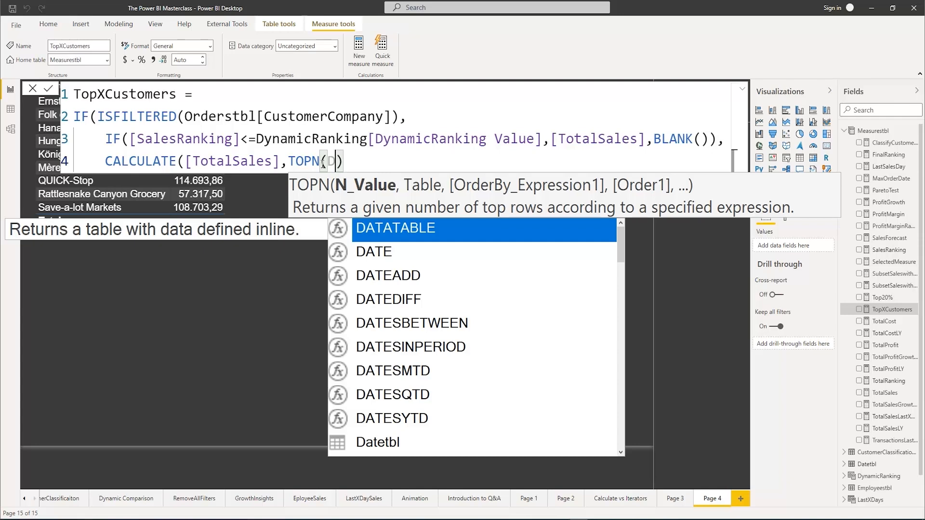
pyautogui.write('yn')
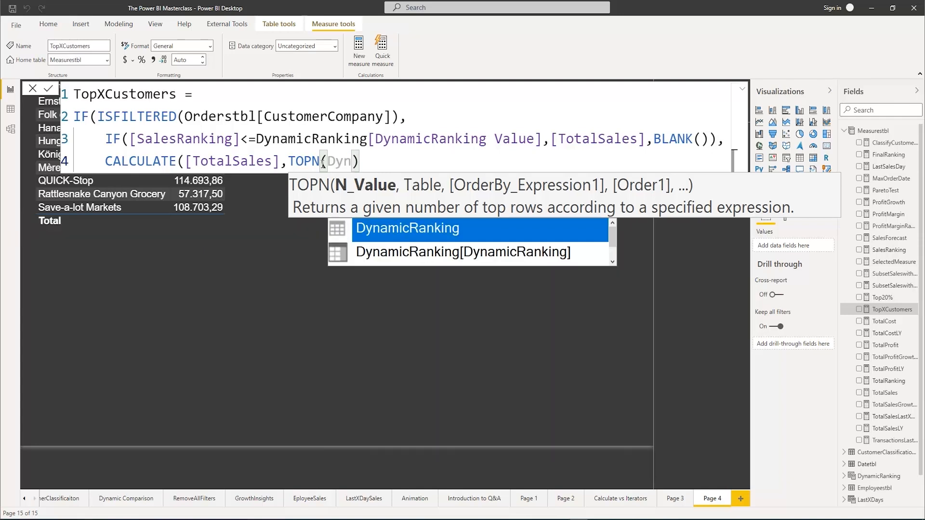
pyautogui.press('Down')
pyautogui.press('Down')
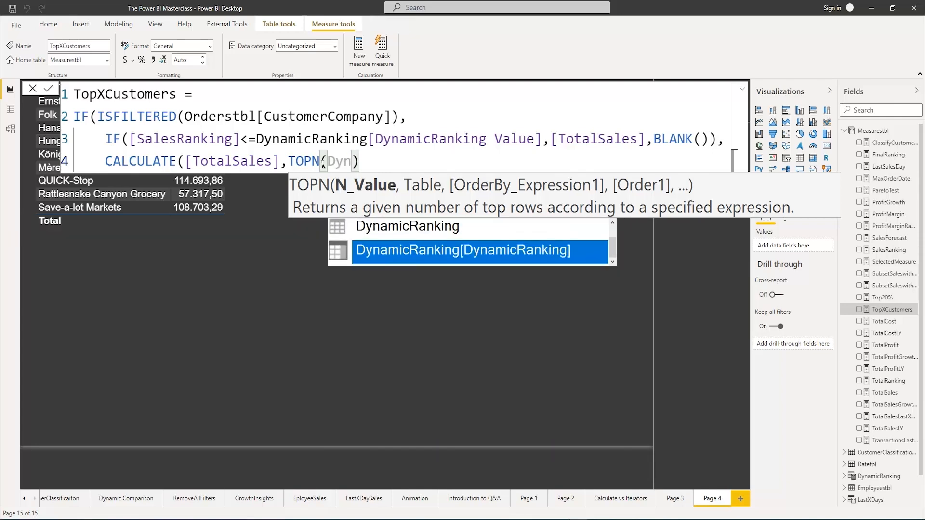
pyautogui.press('Tab')
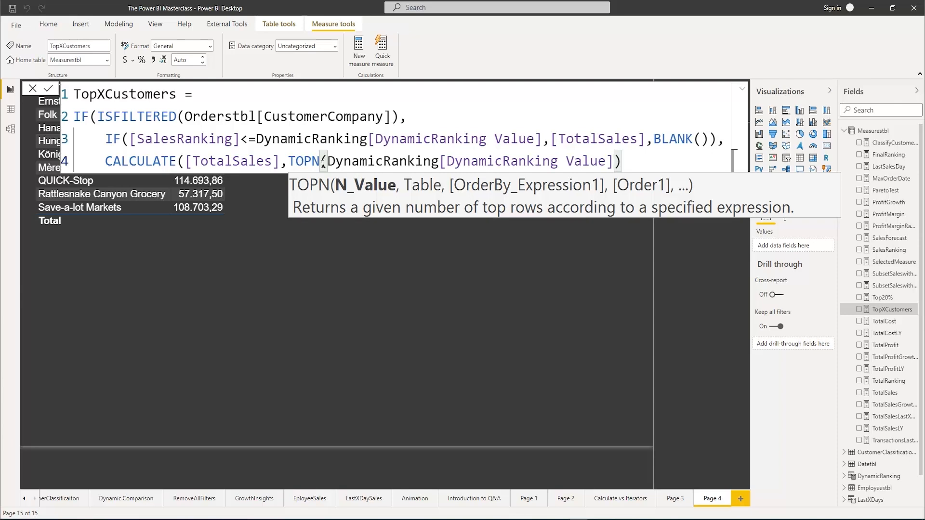
pyautogui.write(')')
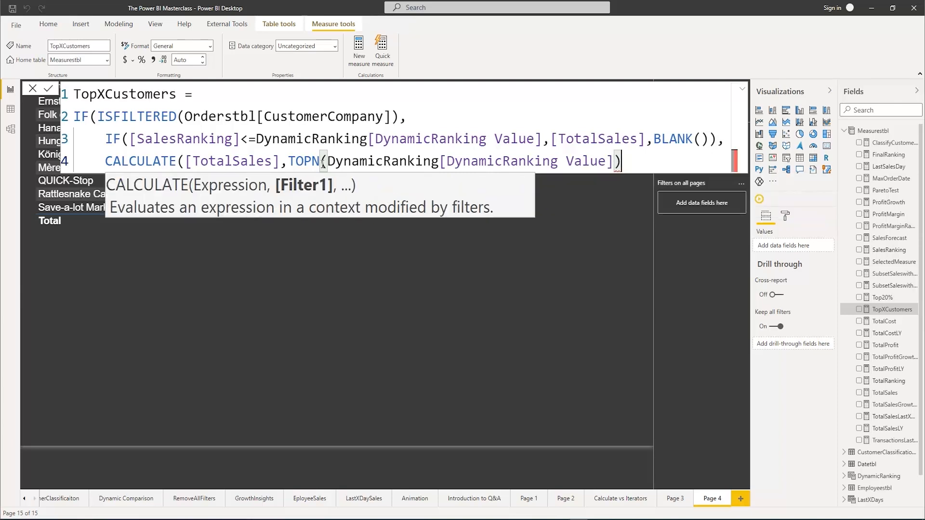
pyautogui.press('Left')
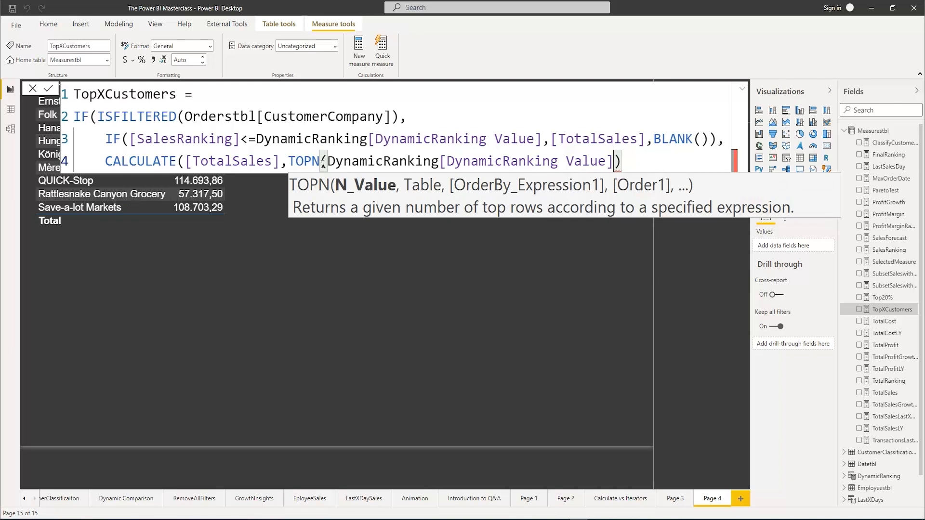
pyautogui.write(',')
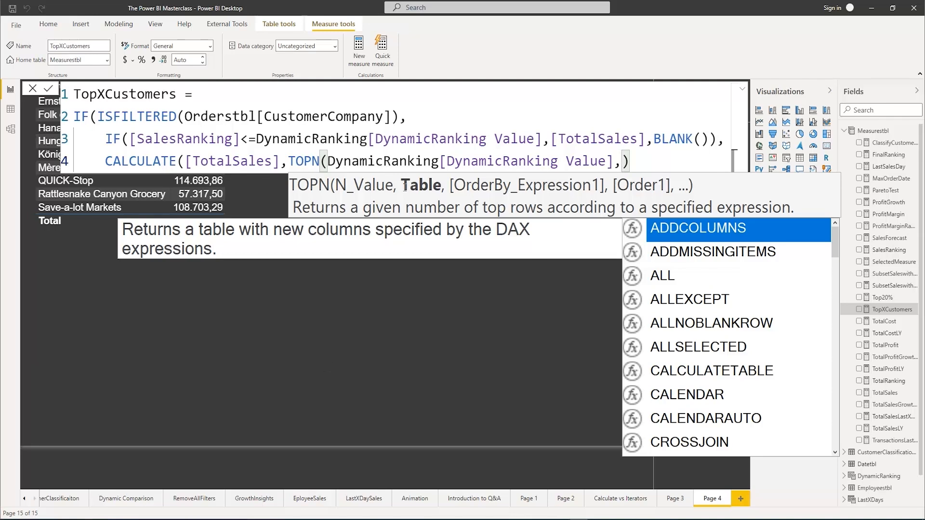
# Enter VALUES(Orderstbl[CustomerCompany]) as TOPN's table argument, followed by a comma
pyautogui.write('Va')
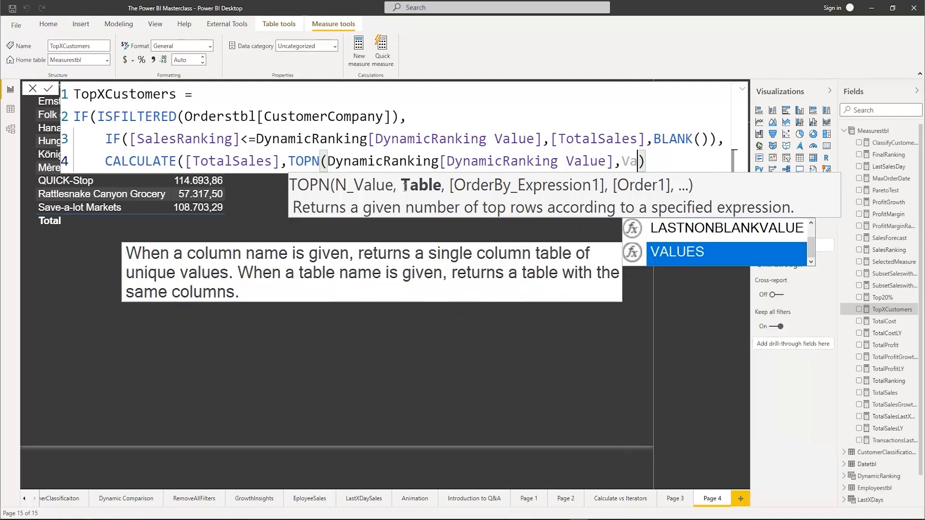
pyautogui.press('Tab')
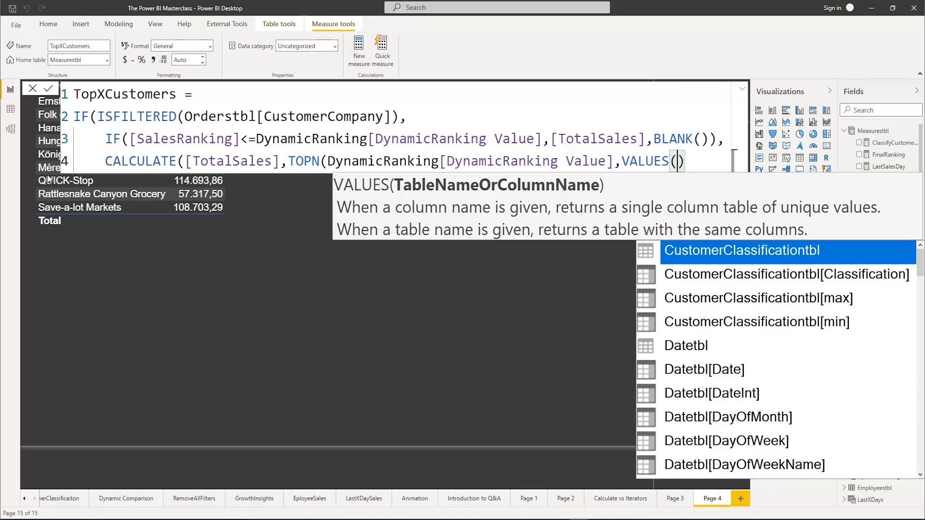
pyautogui.write('compan')
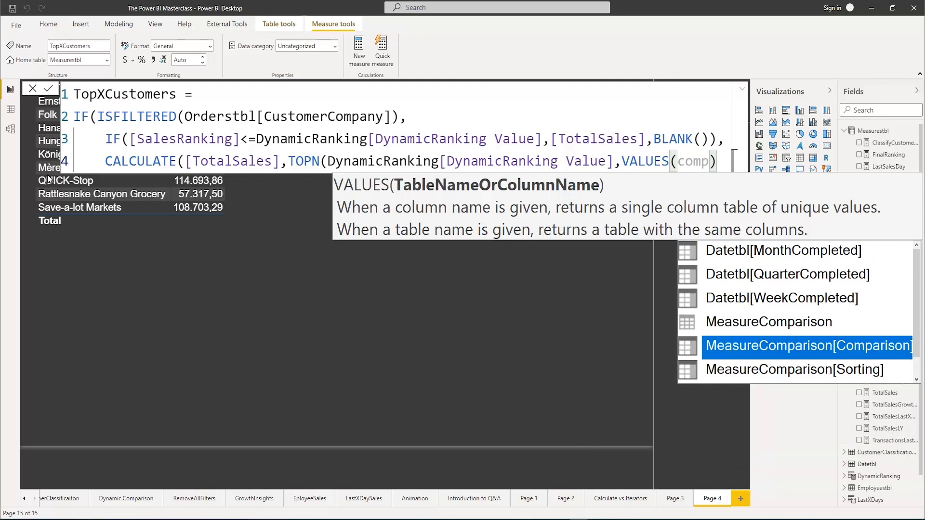
pyautogui.press('Tab')
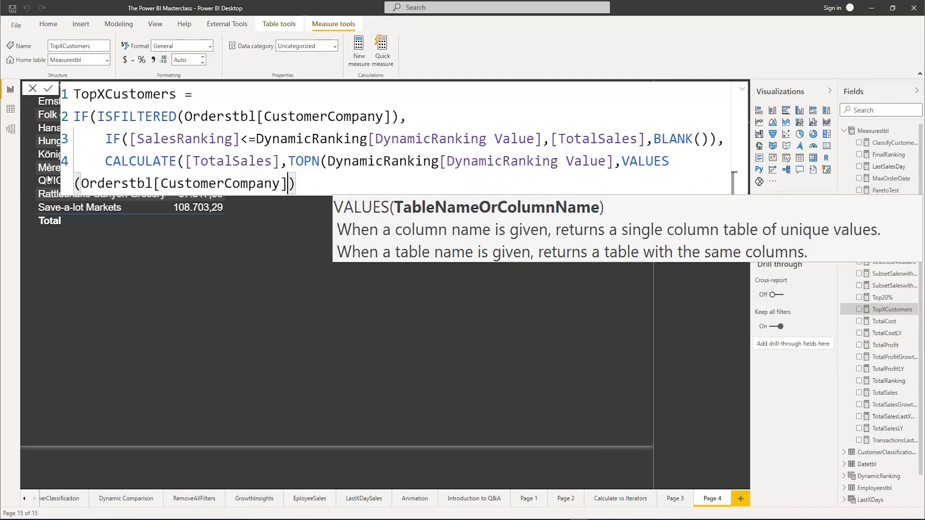
pyautogui.write(')')
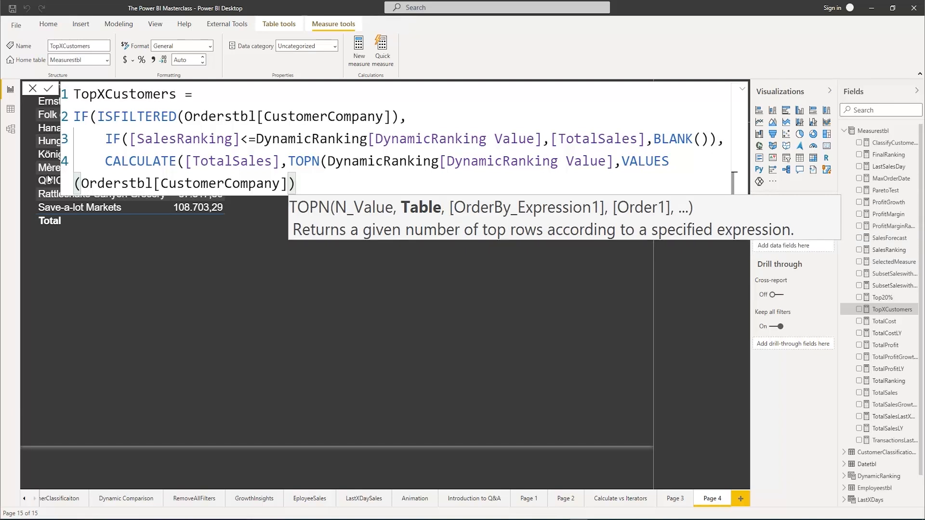
pyautogui.write(',')
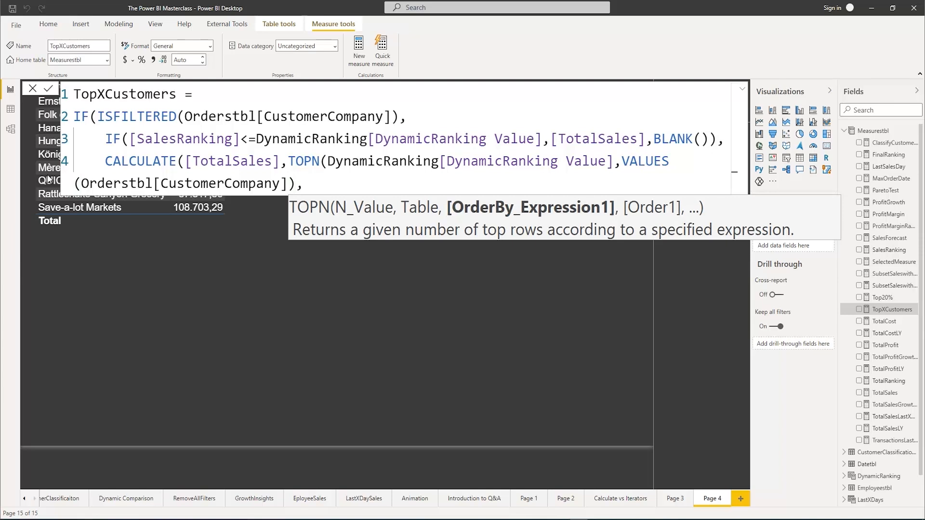
pyautogui.write('total')
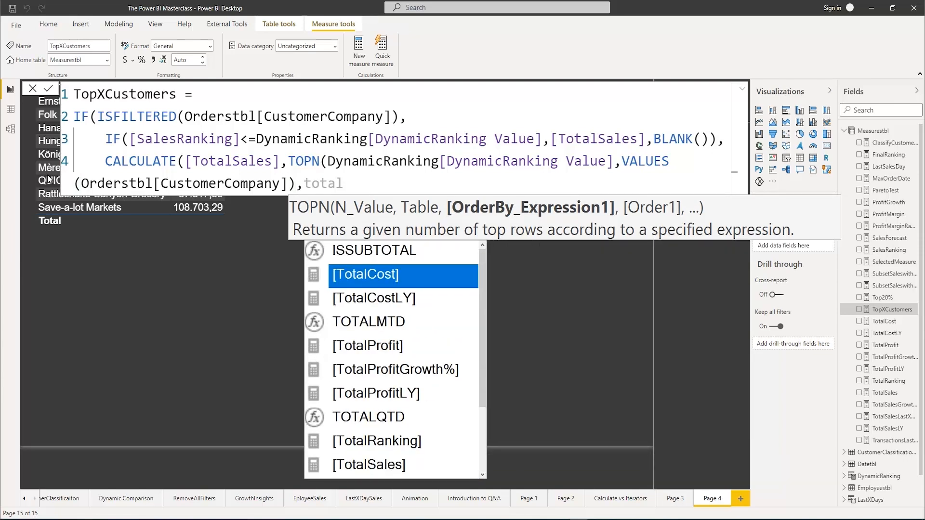
pyautogui.write('s')
# Order the TOPN rows by [TotalSales] with DESC as the sort order
pyautogui.press('Tab')
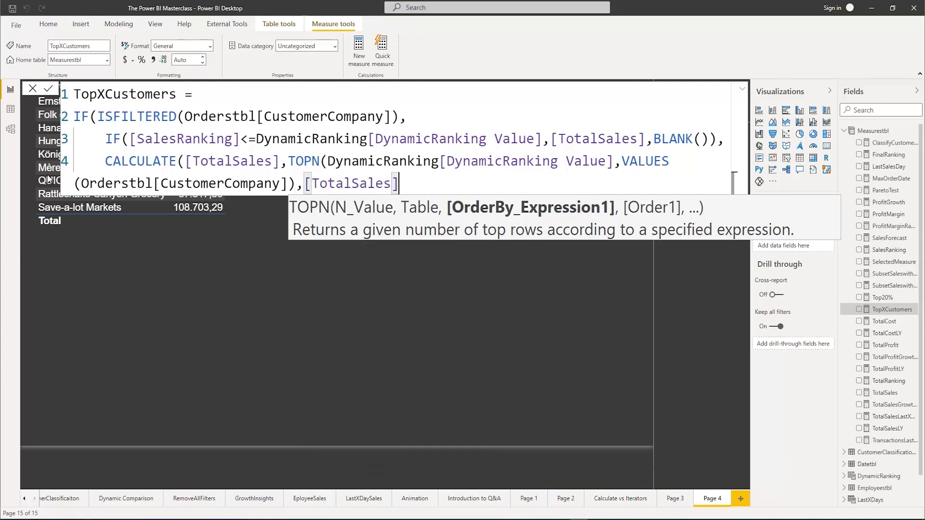
pyautogui.write(',')
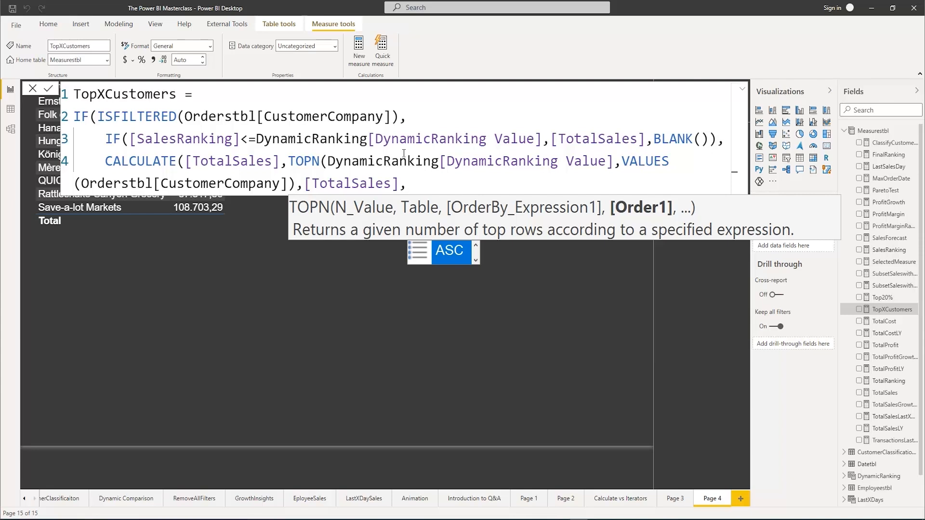
pyautogui.write('Des')
pyautogui.press('Tab')
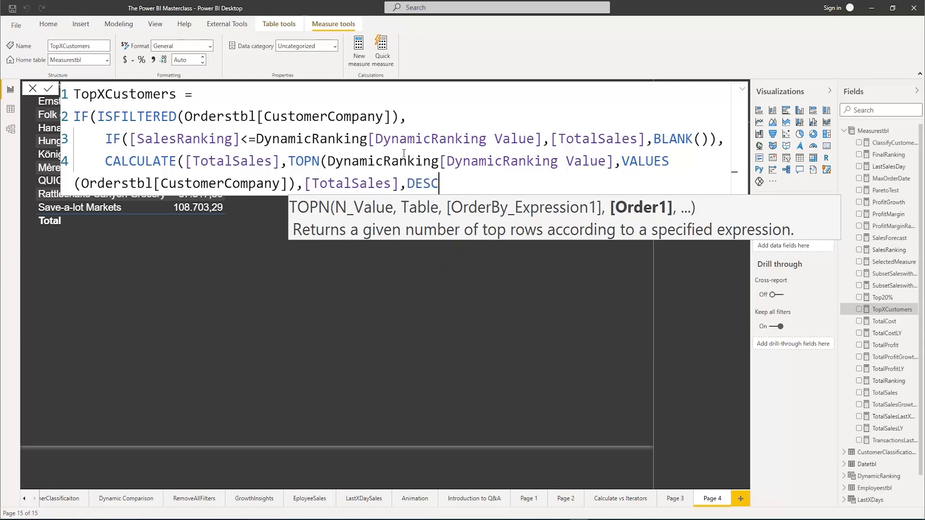
# Close the TOPN, CALCULATE and outer IF parentheses, and remove the indentation of the CALCULATE line
pyautogui.write(')')
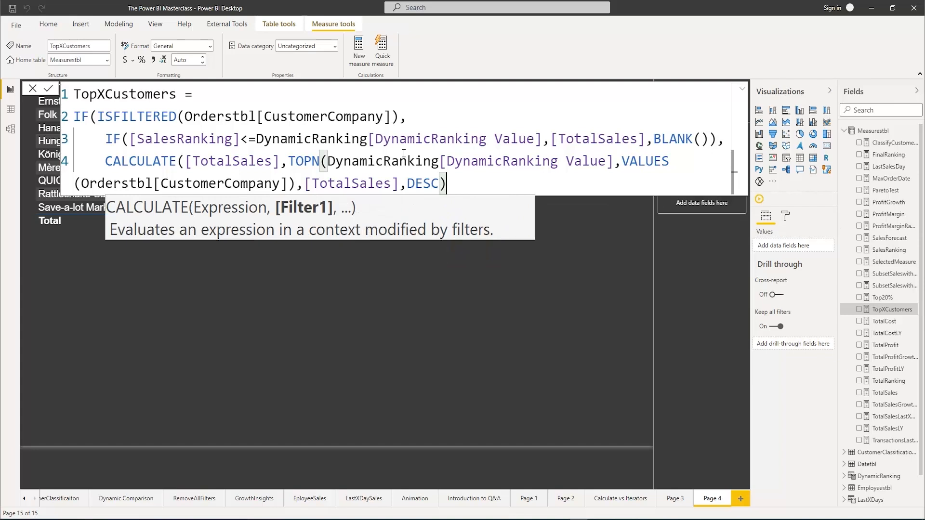
pyautogui.write(')')
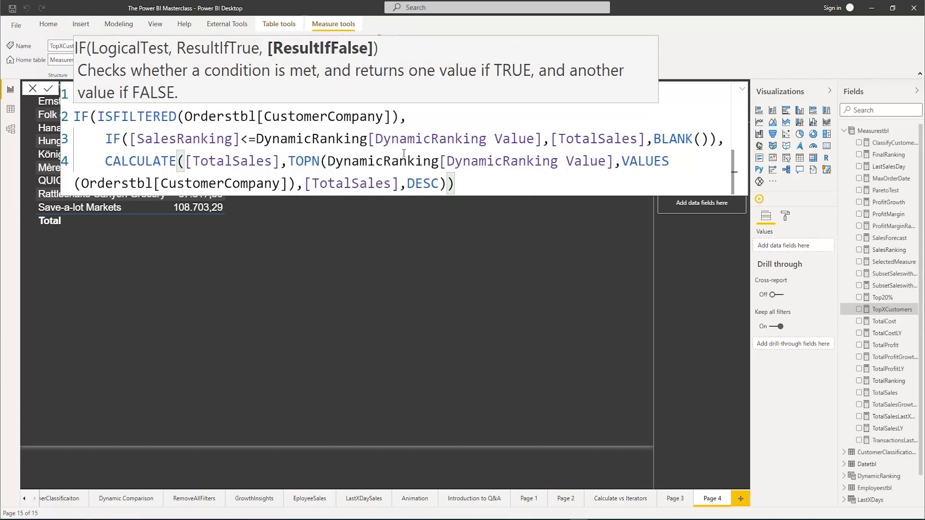
pyautogui.write(')')
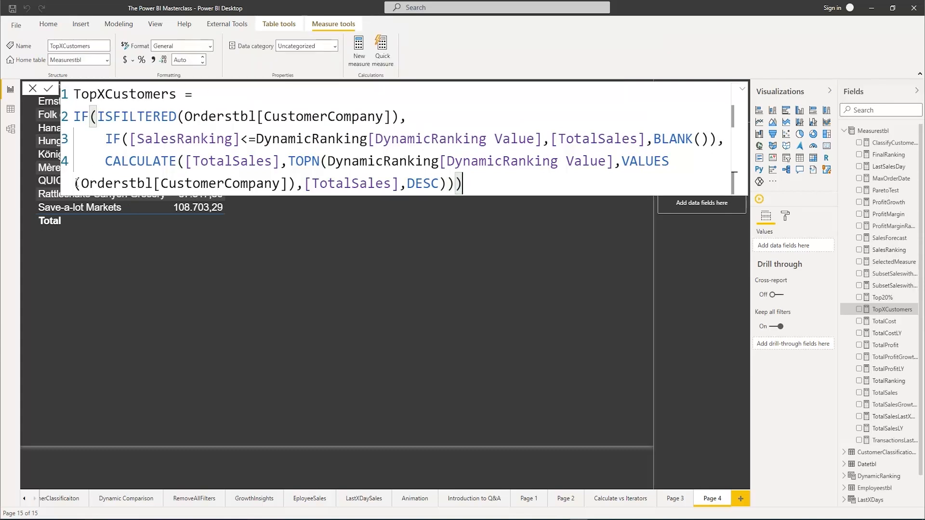
pyautogui.press('Home')
pyautogui.hotkey('shift', 'Tab')
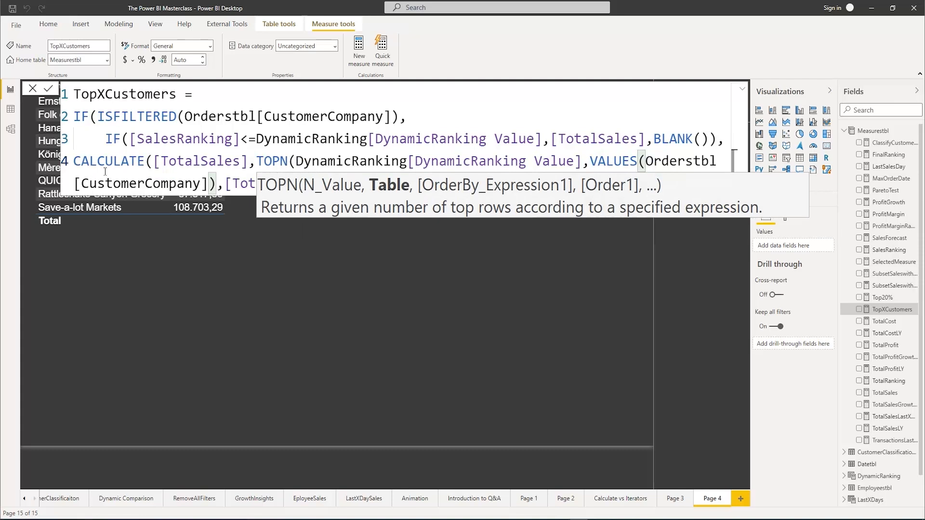
# Put VALUES on its own line in the TopXCustomers formula and remove the indentation of the inner IF line
pyautogui.click(75, 159)
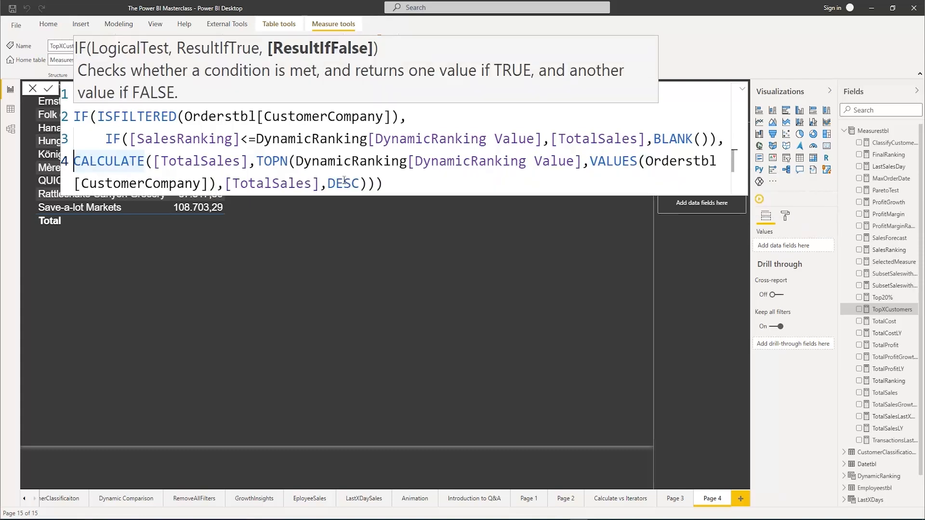
pyautogui.click(589, 161)
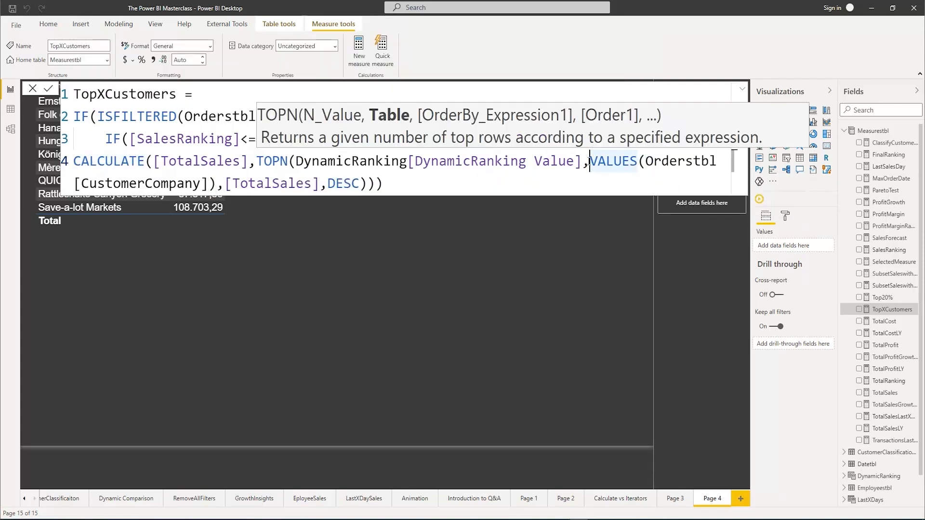
pyautogui.hotkey('shift', 'Return')
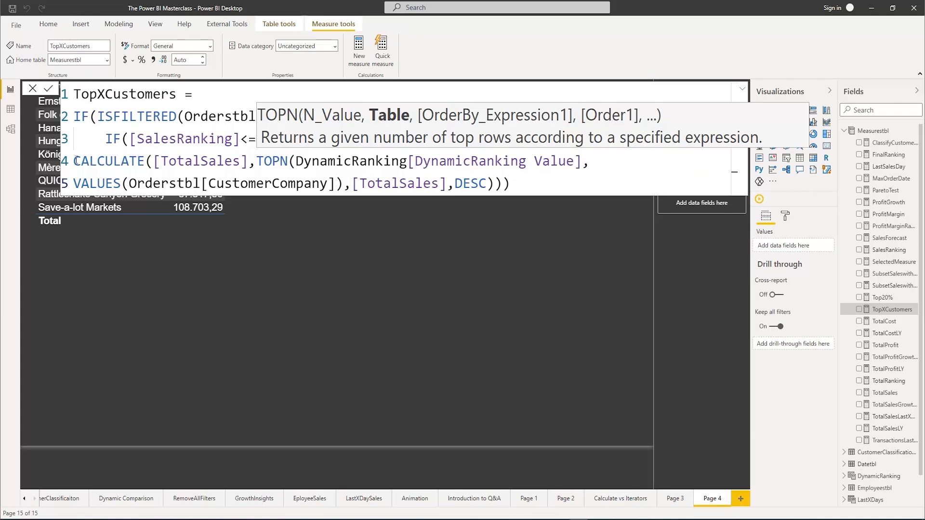
pyautogui.click(75, 161)
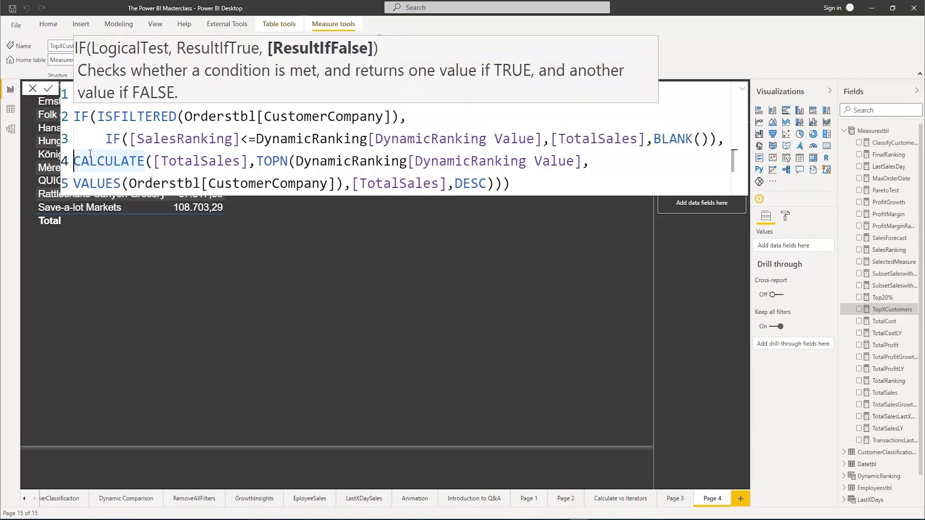
pyautogui.hotkey('shift', 'Return')
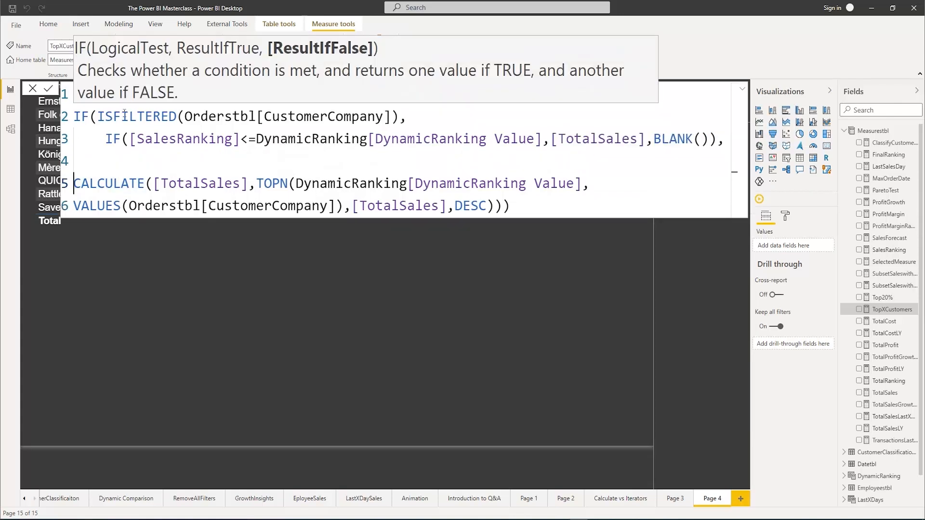
pyautogui.press('BackSpace')
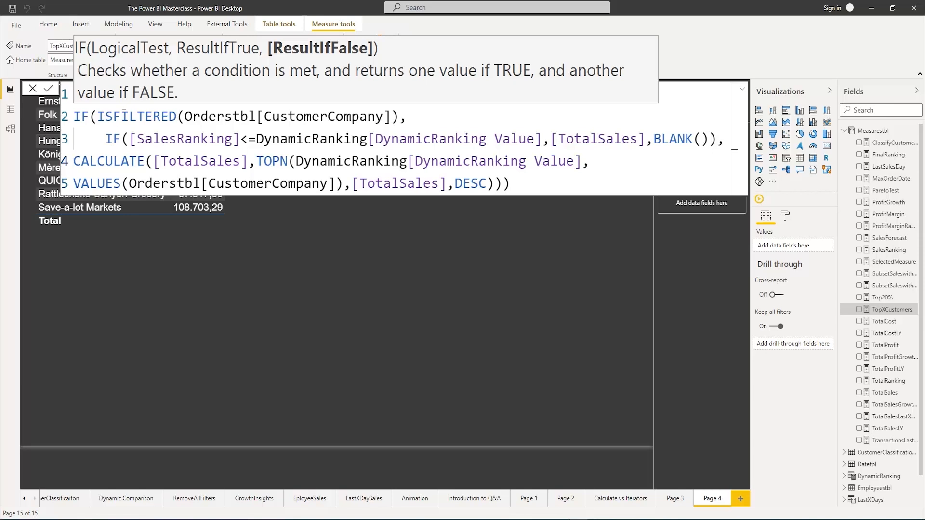
pyautogui.hotkey('shift', 'Return')
pyautogui.press('BackSpace')
pyautogui.click(105, 141)
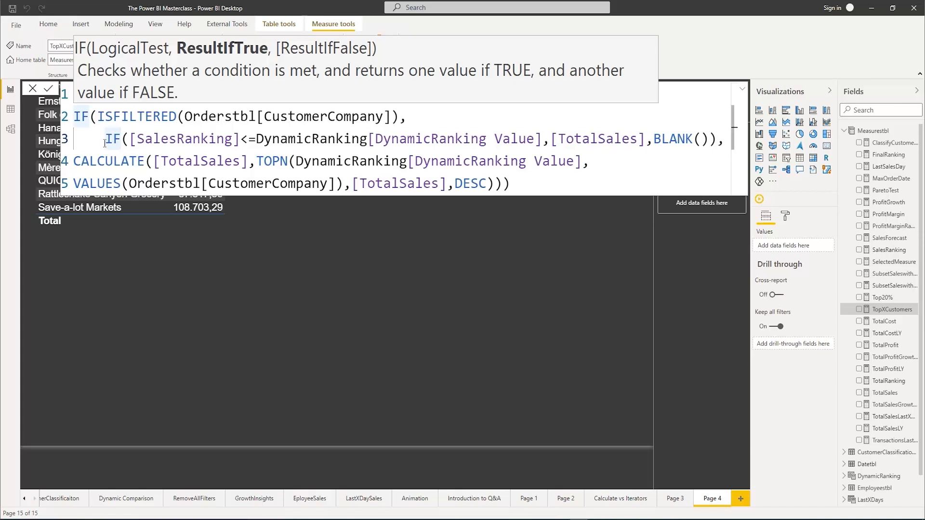
pyautogui.press('BackSpace')
pyautogui.click(531, 187)
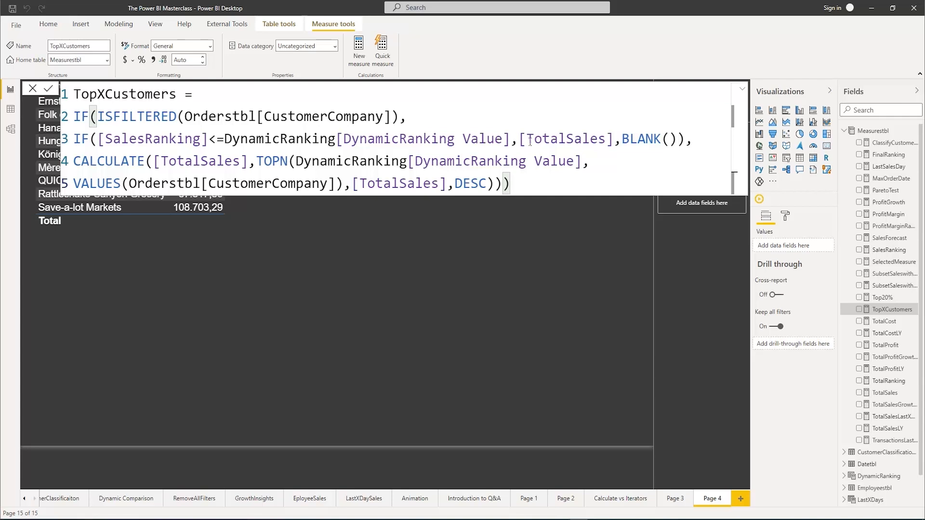
# Go over the CALCULATE and TOPN expressions, then commit the TopXCustomers measure and collapse the formula editor
pyautogui.moveTo(75, 161); pyautogui.dragTo(510, 176)
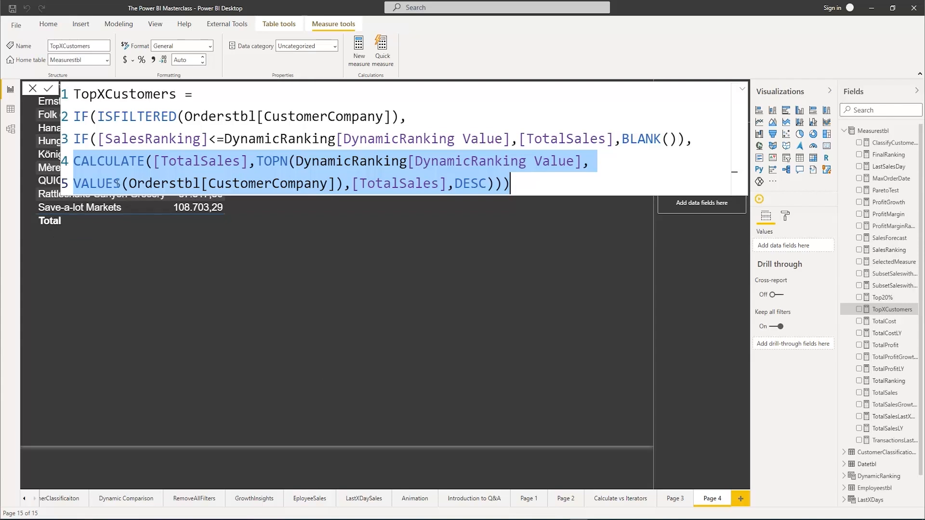
pyautogui.click(184, 164)
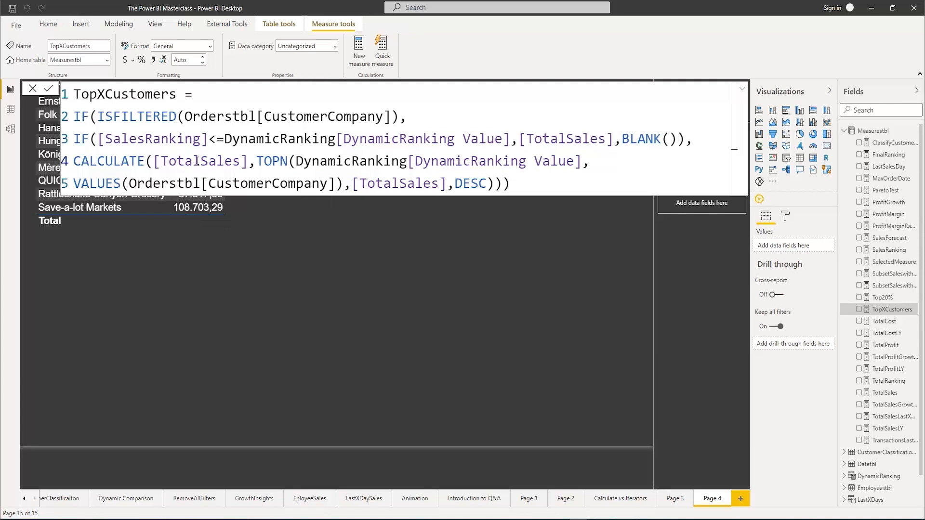
pyautogui.moveTo(256, 161); pyautogui.dragTo(495, 185)
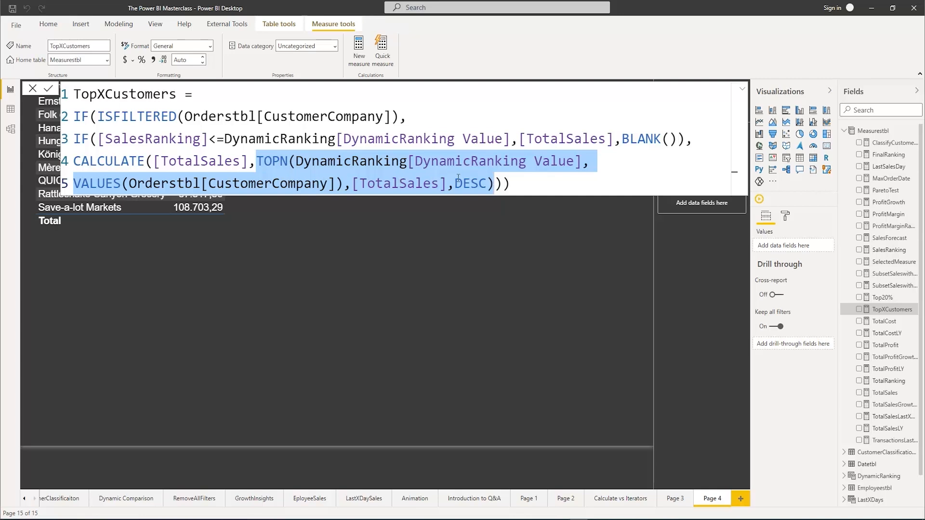
pyautogui.click(515, 184)
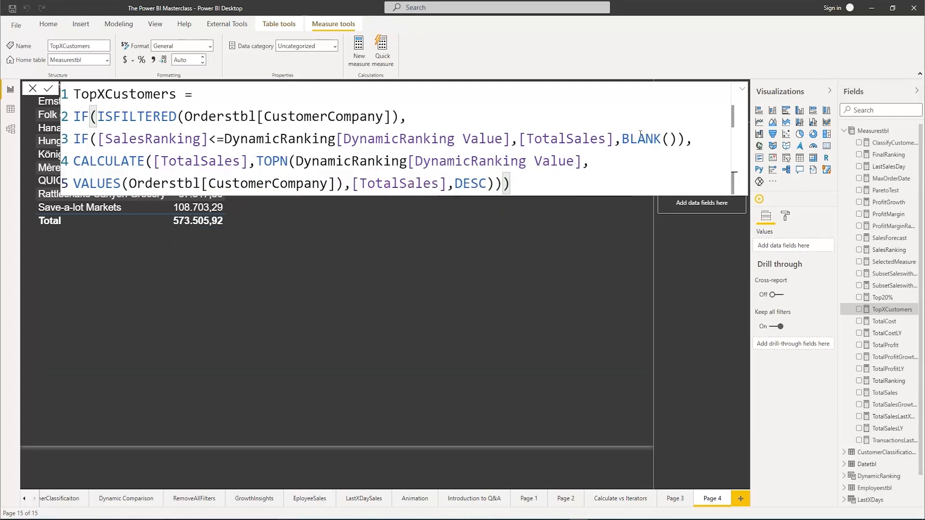
pyautogui.click(742, 89)
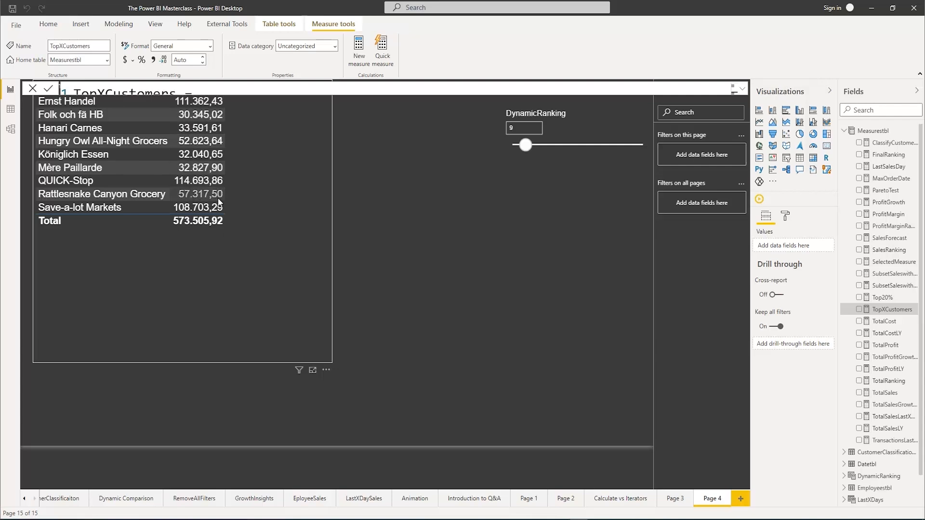
# Set the DynamicRanking slicer to 3
pyautogui.click(516, 129)
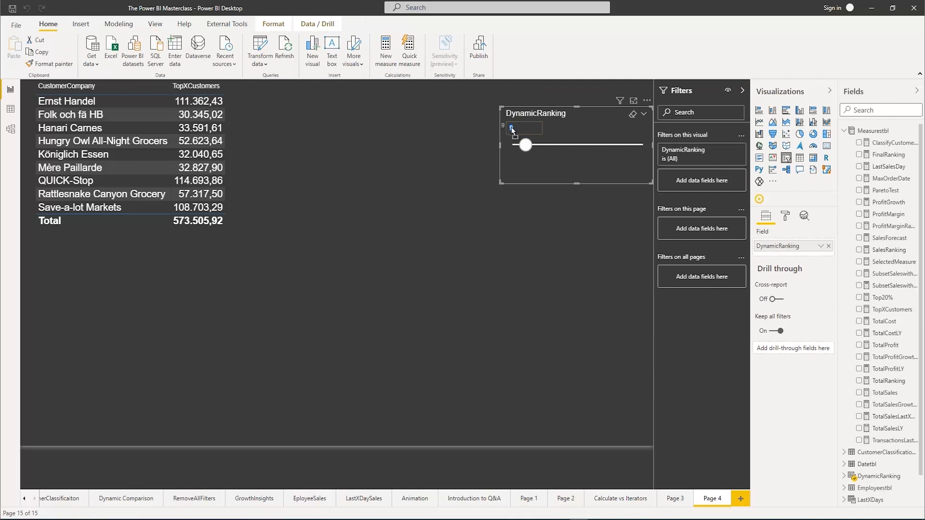
pyautogui.write('3')
pyautogui.press('Return')
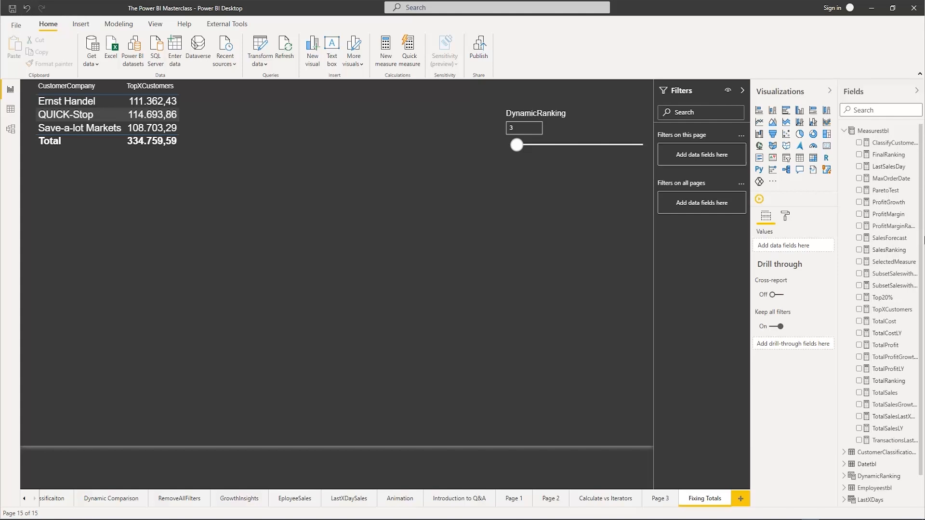
# Add a new report page and create a table on it from the Category field of Orderstbl
pyautogui.click(740, 499)
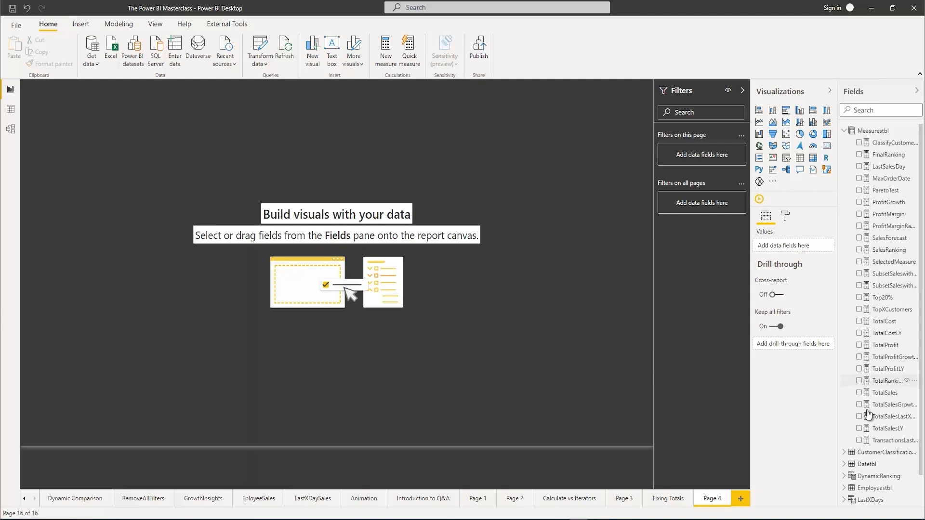
pyautogui.scroll(-1, 867, 422)
pyautogui.scroll(-2, 867, 422)
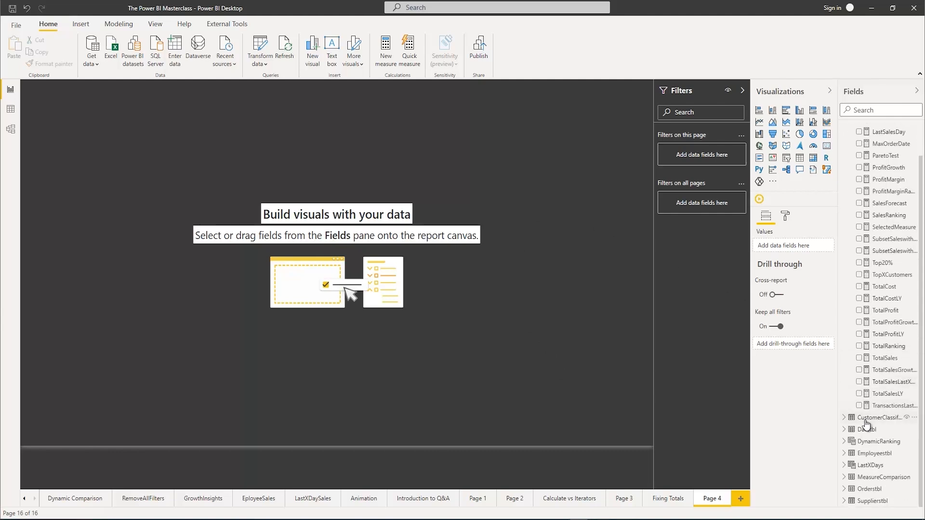
pyautogui.click(846, 489)
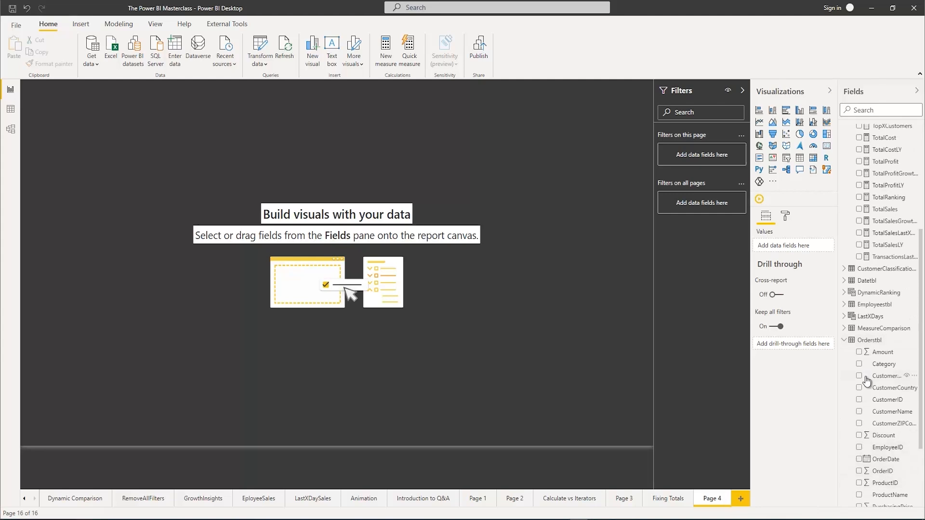
pyautogui.click(858, 364)
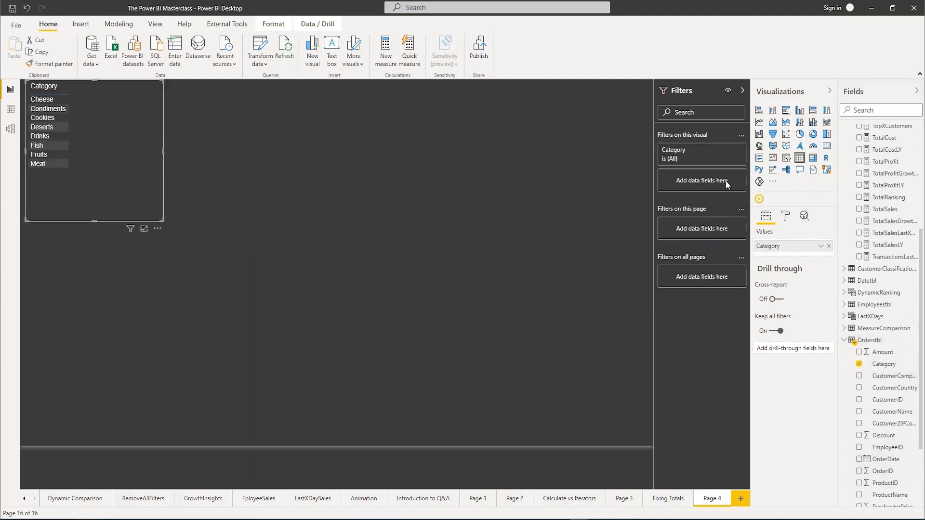
# Set the text size of the category table's values to 15 pt and widen the table to about twice its width
pyautogui.click(785, 217)
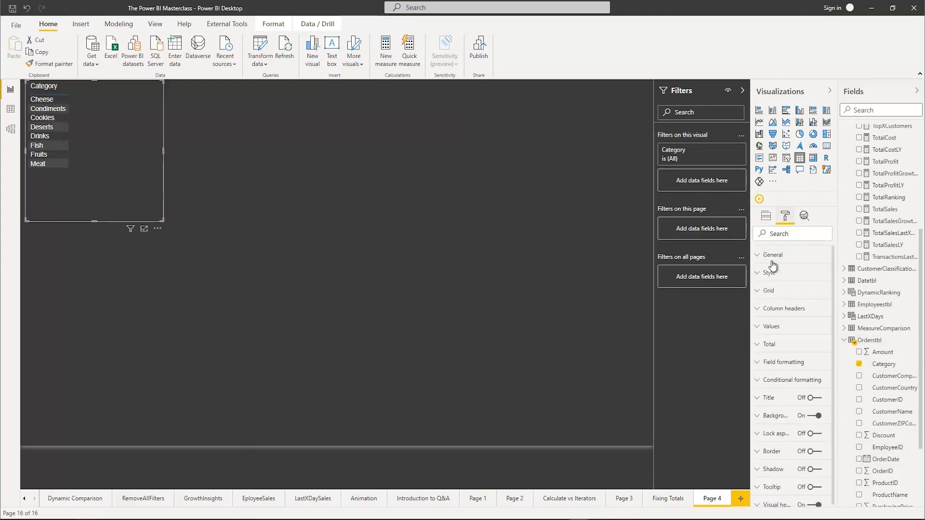
pyautogui.click(759, 329)
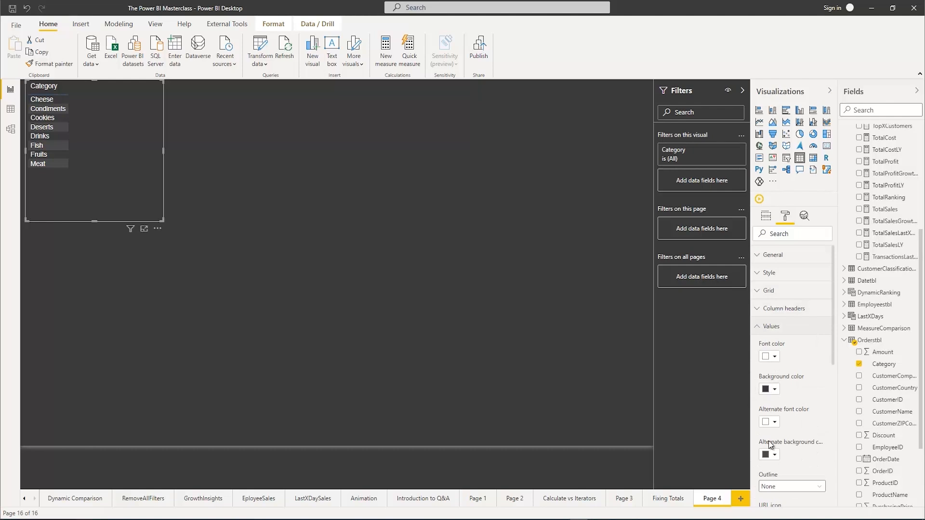
pyautogui.scroll(-3, 779, 466)
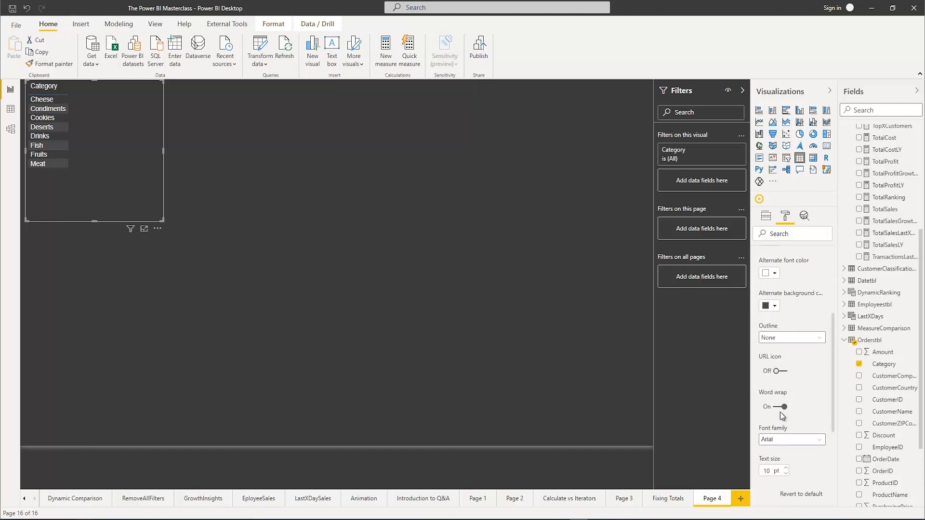
pyautogui.doubleClick(768, 471)
pyautogui.write('14')
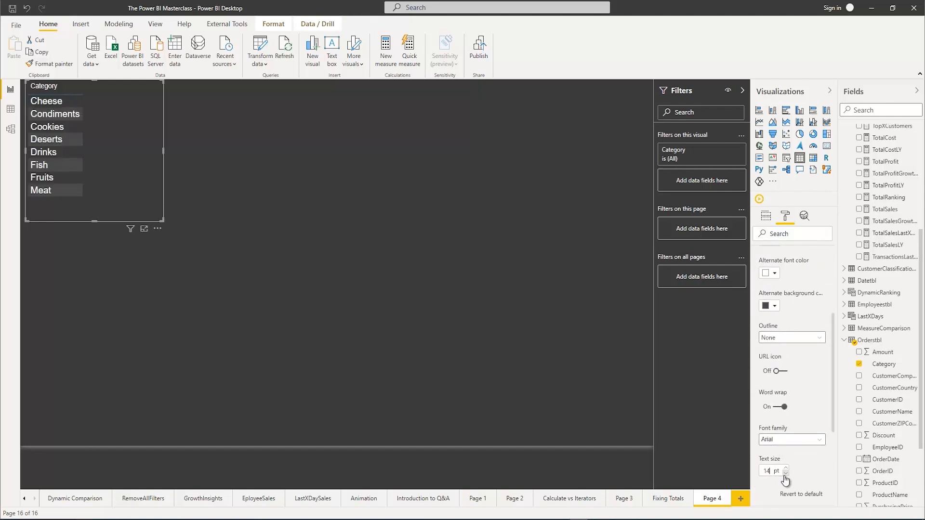
pyautogui.click(785, 469)
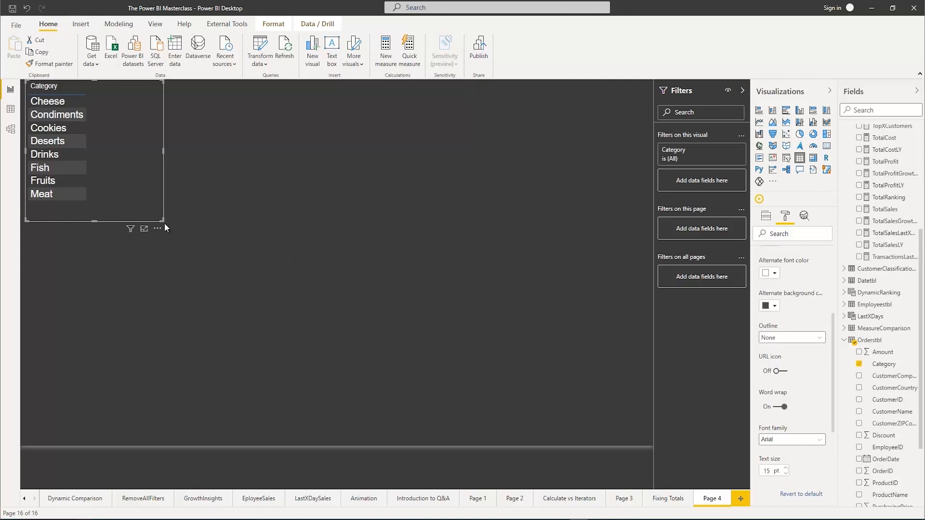
pyautogui.moveTo(160, 218); pyautogui.dragTo(318, 220)
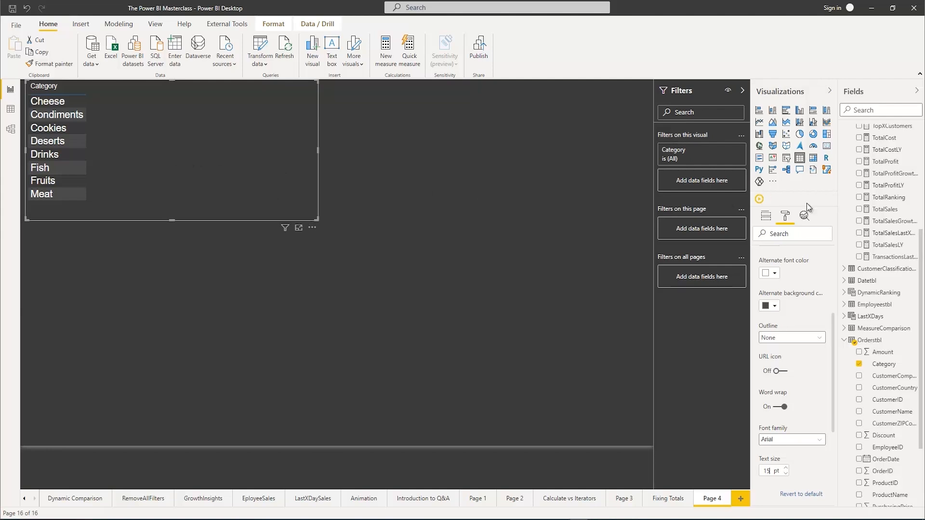
# Add the TotalSales measure to the category table and sort the rows by it in descending order
pyautogui.click(858, 209)
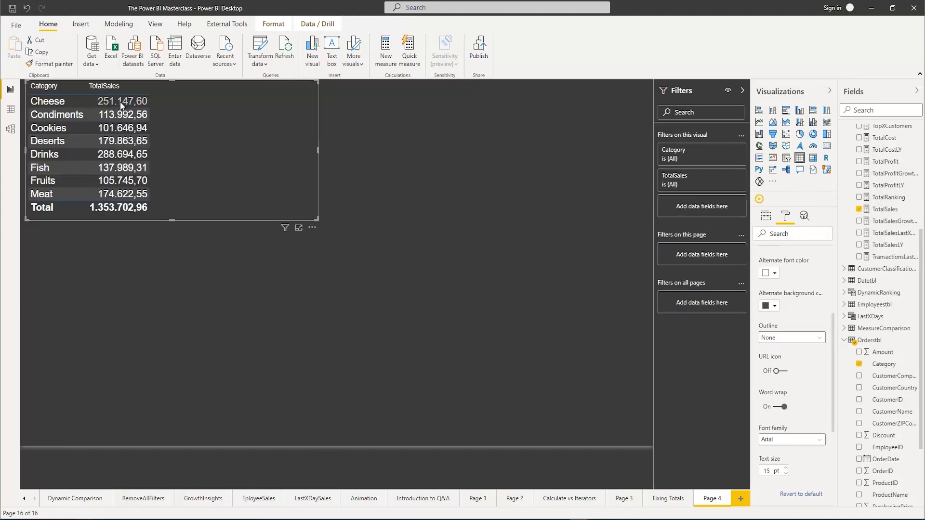
pyautogui.click(92, 91)
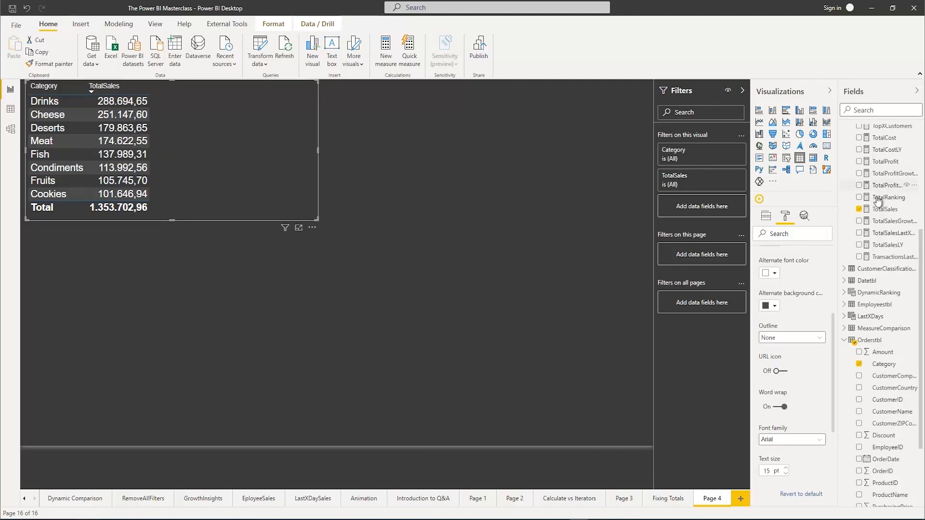
# Create a new measure named CategoryRanking in Measurestbl and start an indented second line for its expression
pyautogui.scroll(4, 877, 200)
pyautogui.rightClick(865, 135)
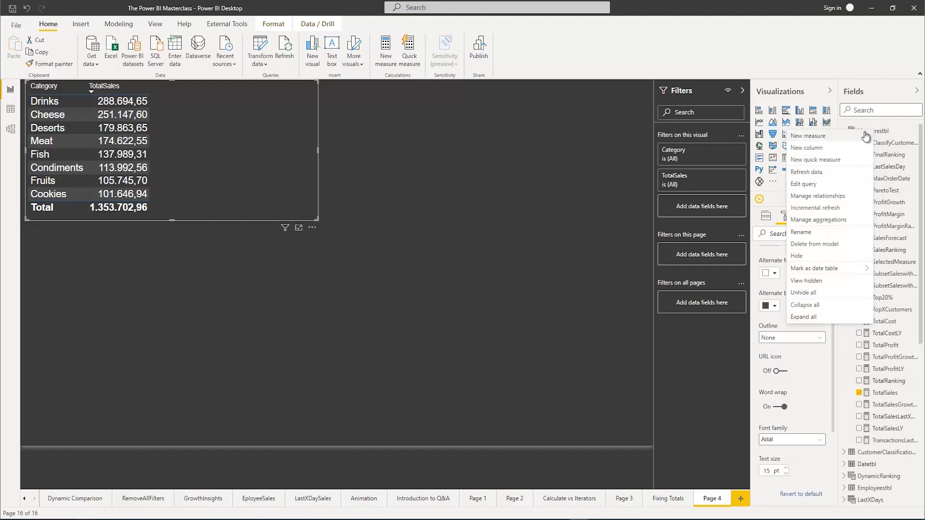
pyautogui.click(829, 139)
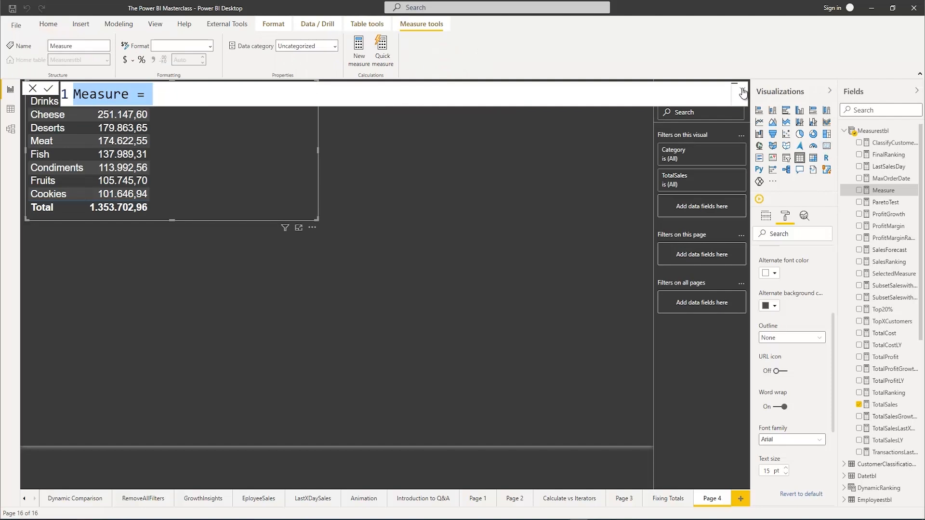
pyautogui.write('Ca')
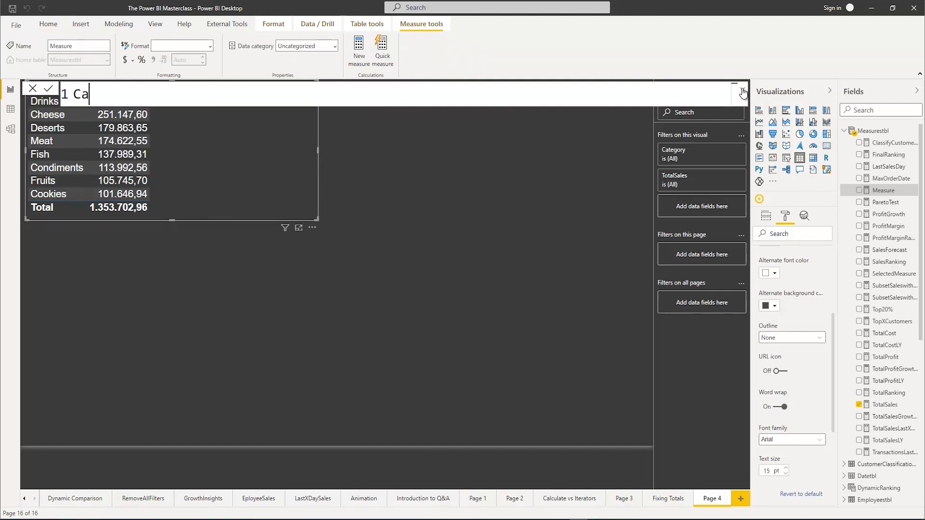
pyautogui.write('tegoryRank')
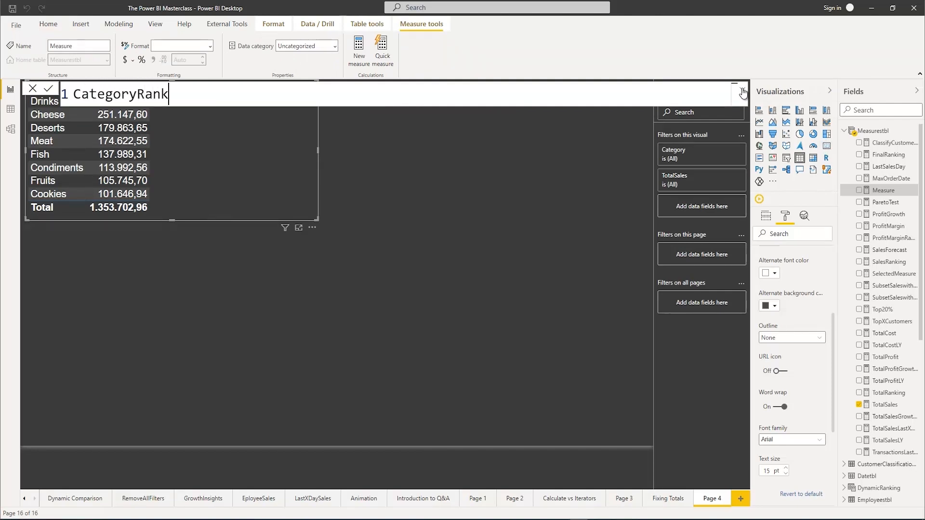
pyautogui.write('ing =')
pyautogui.hotkey('shift', 'Return')
pyautogui.press('Tab')
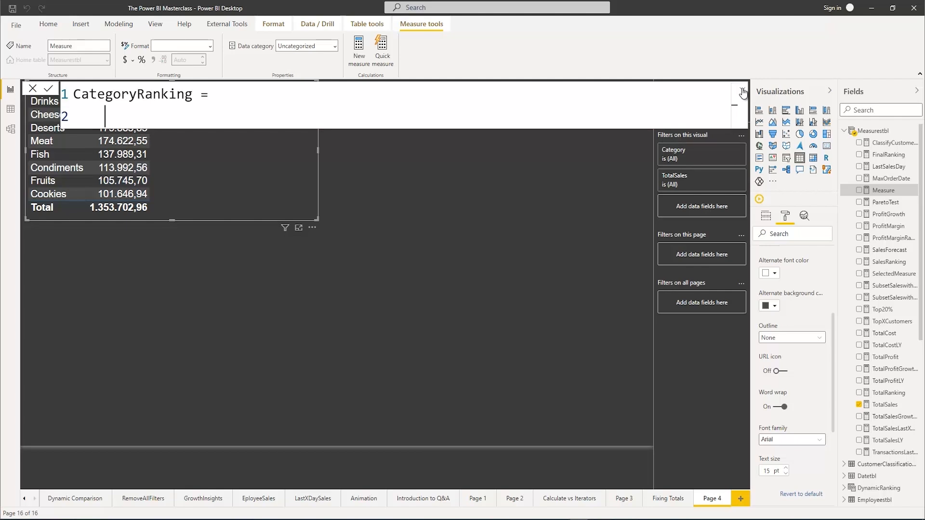
# Begin the CategoryRanking expression with RANKX, using ALL(Orderstbl[Category]) as its table argument
pyautogui.write('Rank')
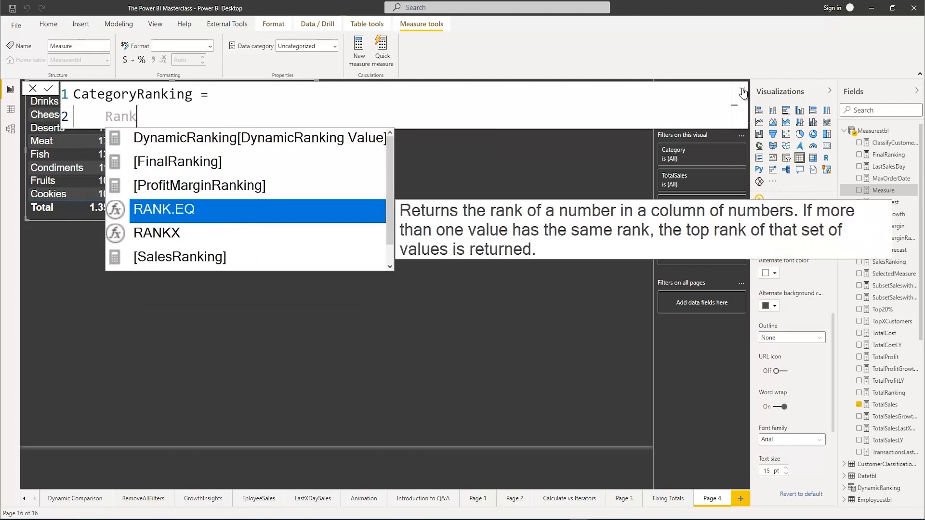
pyautogui.write('x')
pyautogui.press('Tab')
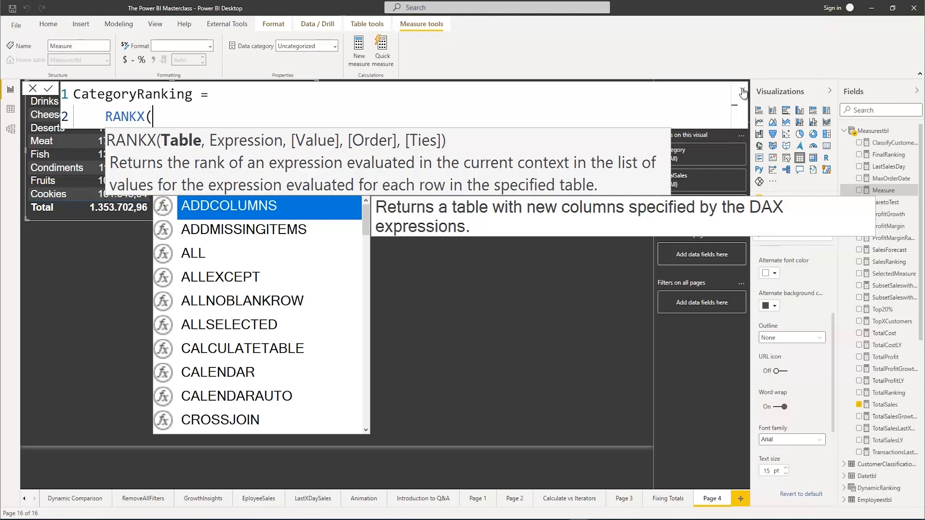
pyautogui.write('All')
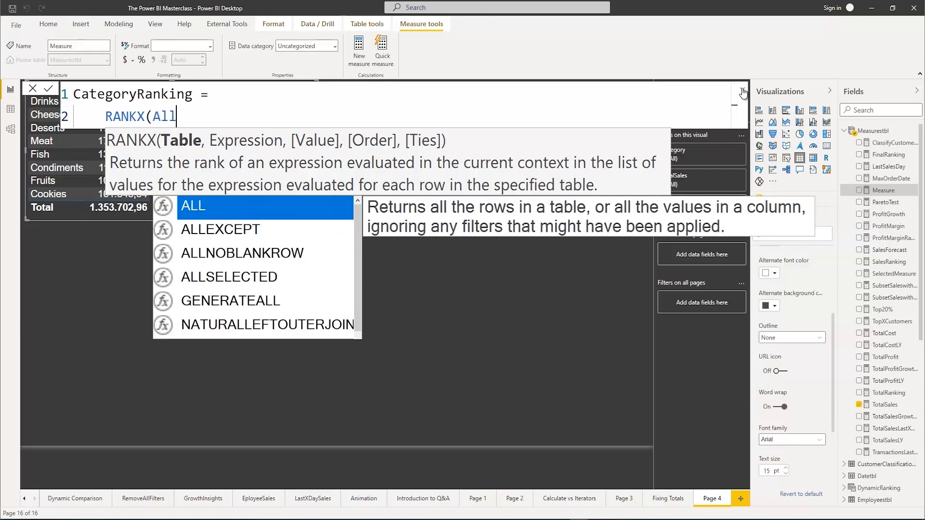
pyautogui.write('(')
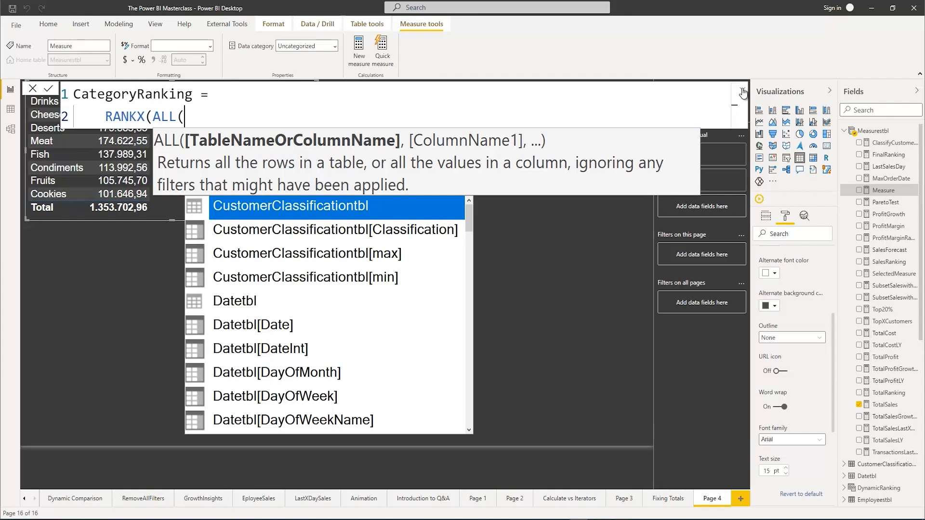
pyautogui.write('cateo')
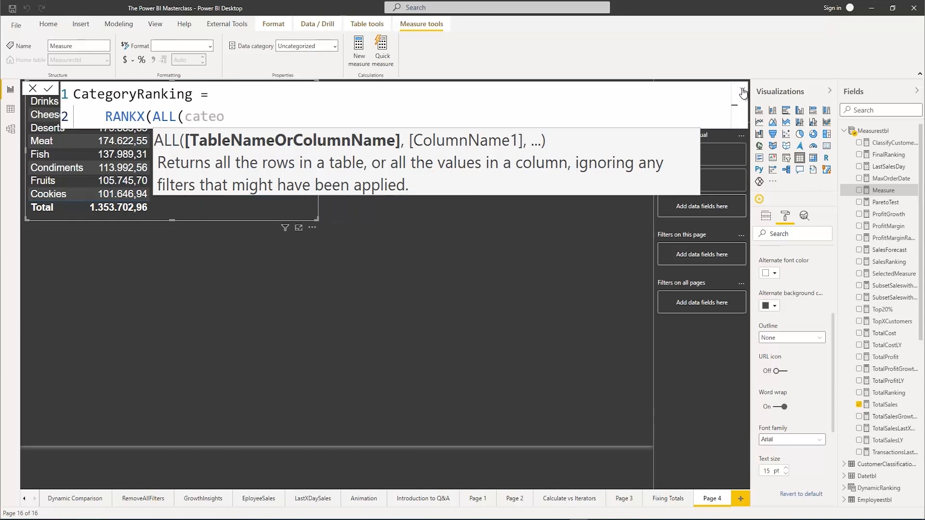
pyautogui.press('BackSpace')
pyautogui.press('Tab')
pyautogui.write(')')
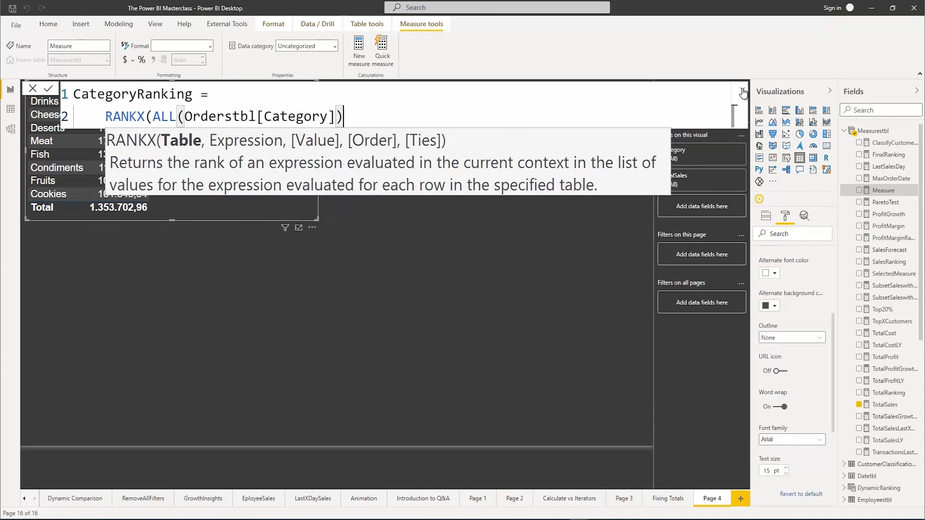
pyautogui.write(',T')
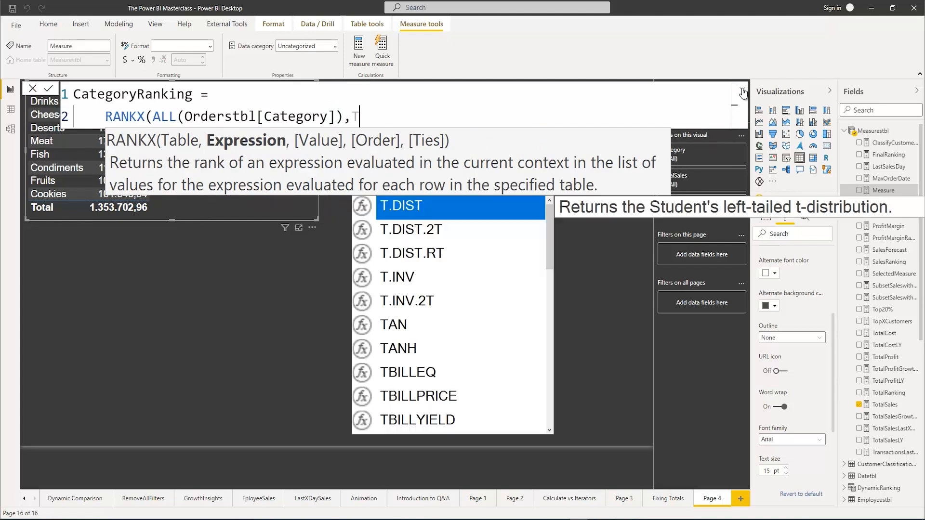
pyautogui.write('otalS')
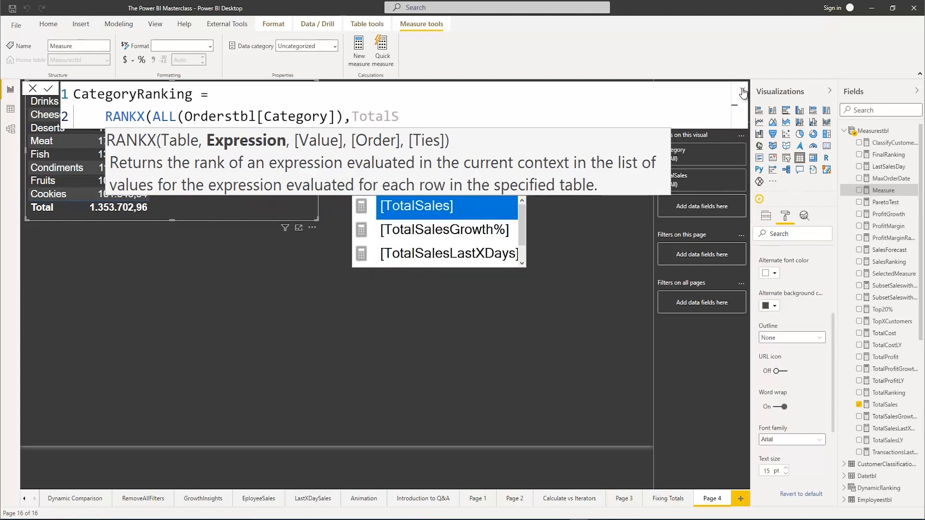
# Complete the RANKX with [TotalSales] as the expression, an empty value argument and DESC order, and commit the measure
pyautogui.press('Tab')
pyautogui.write(',')
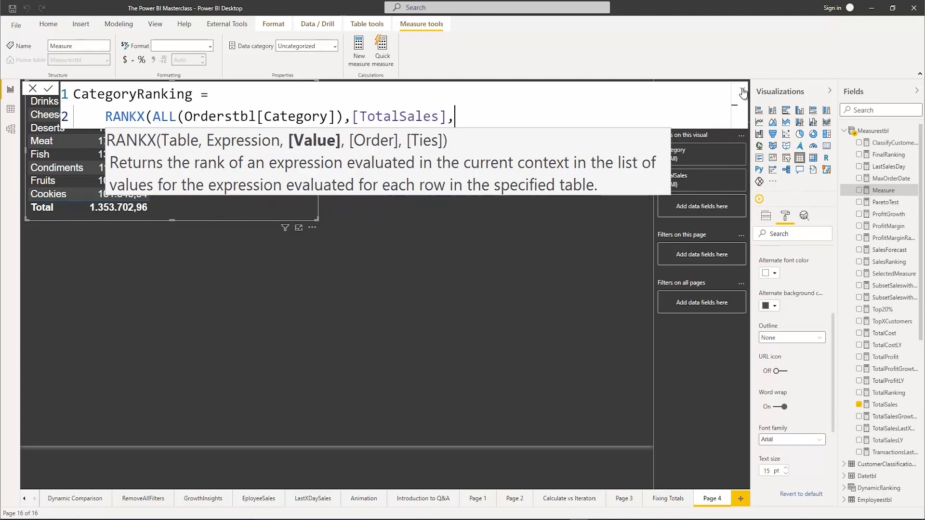
pyautogui.write(',')
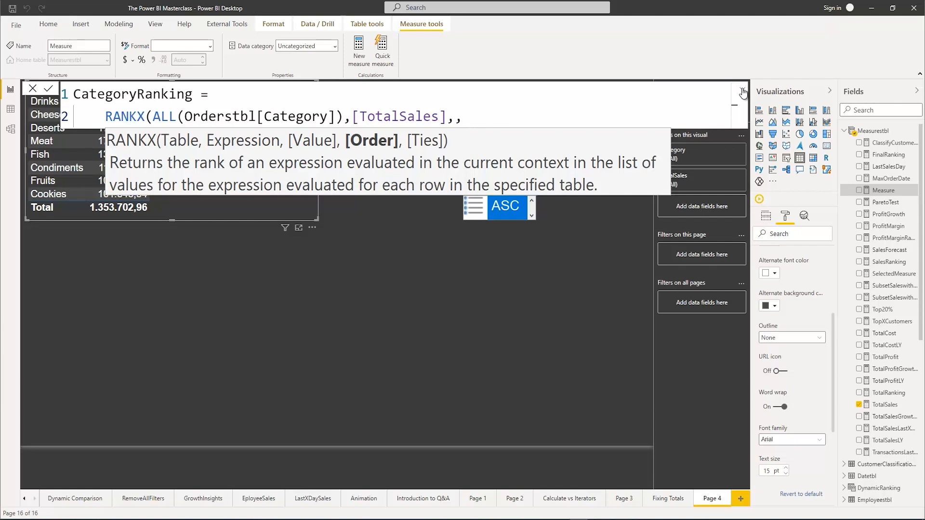
pyautogui.write('DE')
pyautogui.press('Tab')
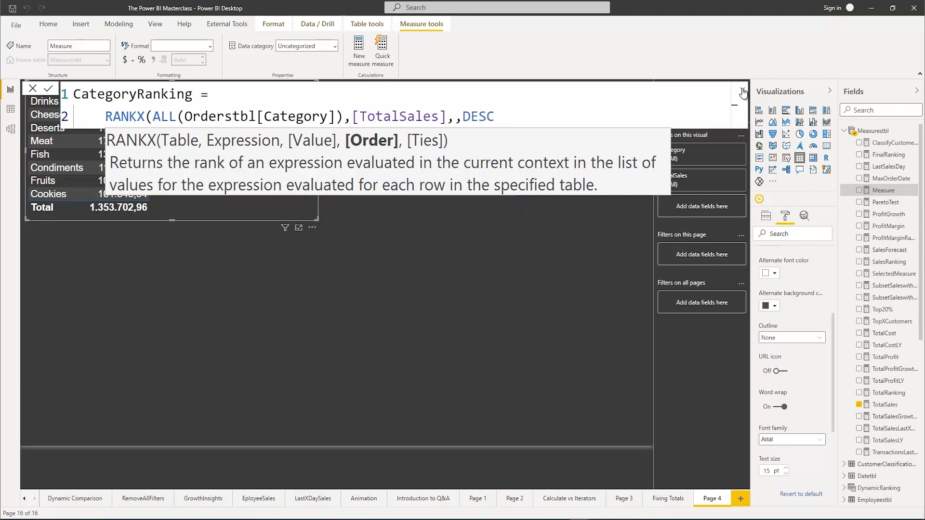
pyautogui.write(')')
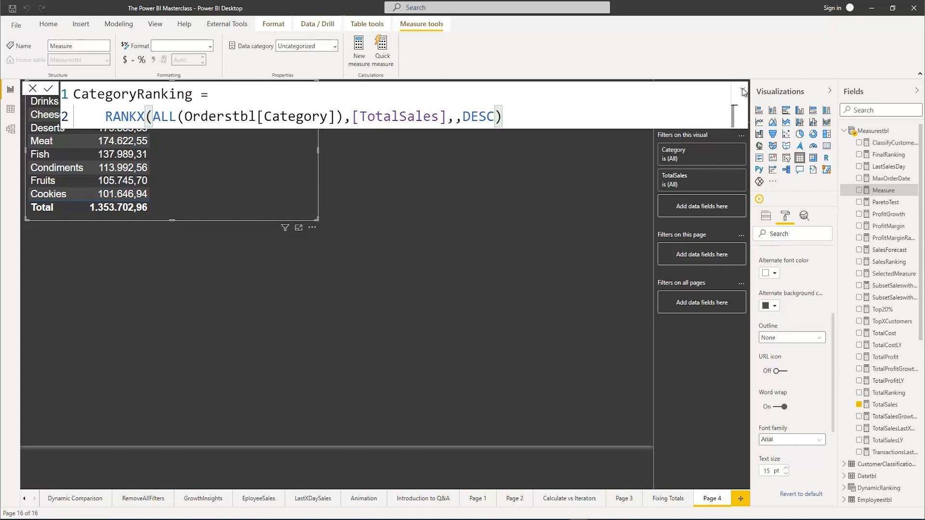
pyautogui.press('Return')
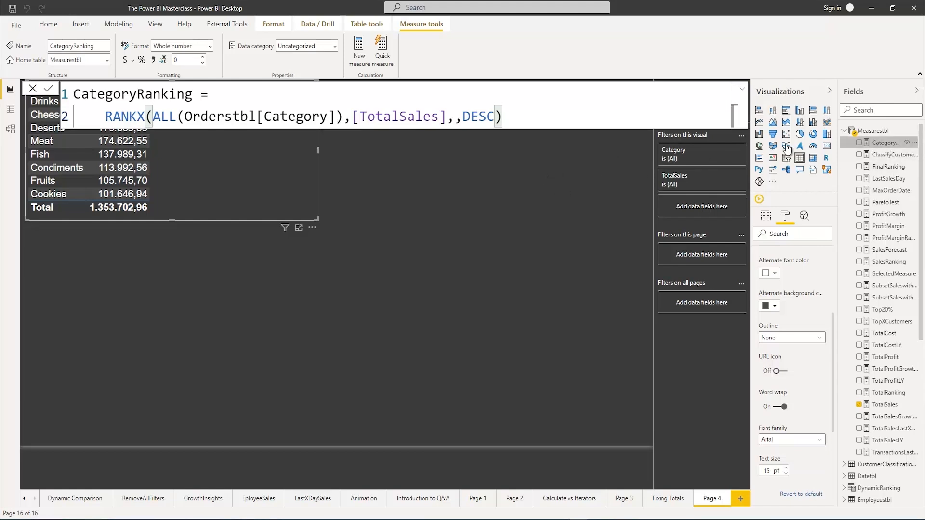
# Add the CategoryRanking measure to the category table and widen the table by about a third
pyautogui.click(860, 143)
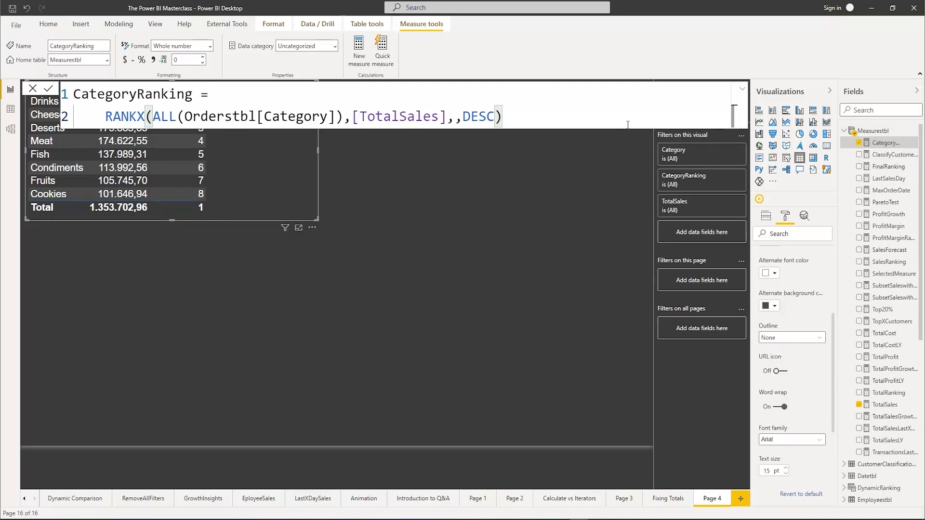
pyautogui.click(742, 89)
pyautogui.click(742, 91)
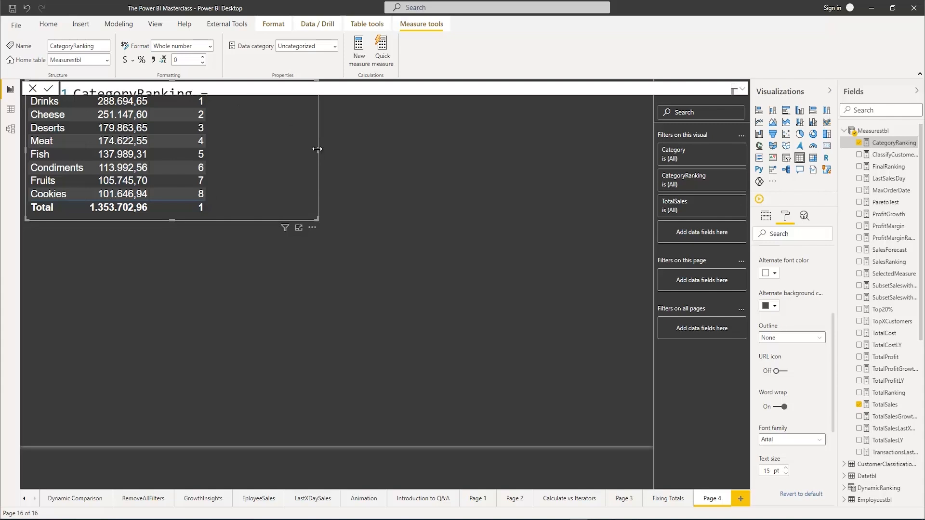
pyautogui.moveTo(318, 149); pyautogui.dragTo(415, 151)
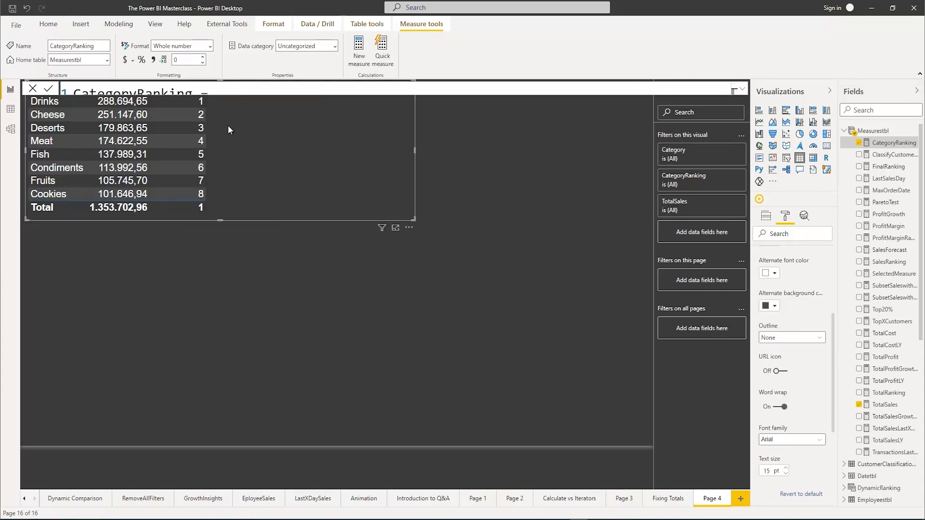
pyautogui.click(457, 156)
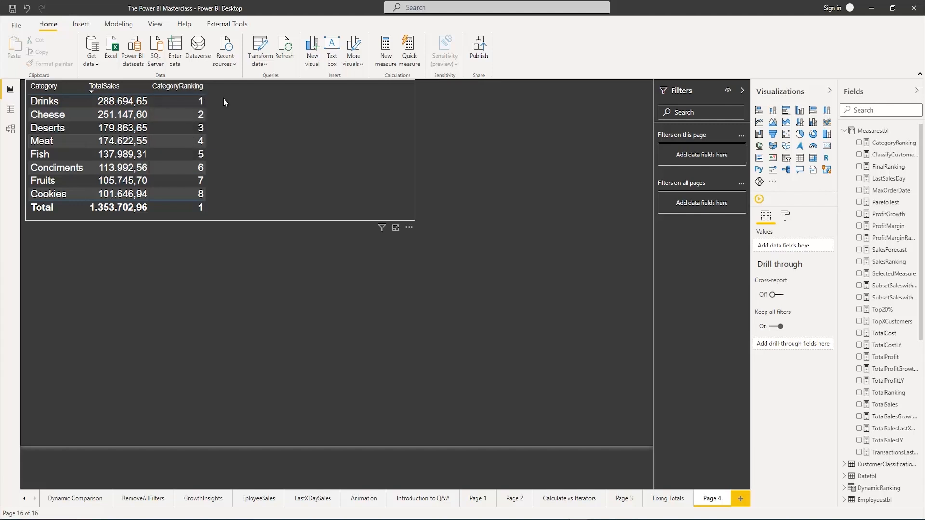
# Create a new measure named CategoryRunningTotals in Measurestbl and start its expression with SUMX
pyautogui.rightClick(877, 133)
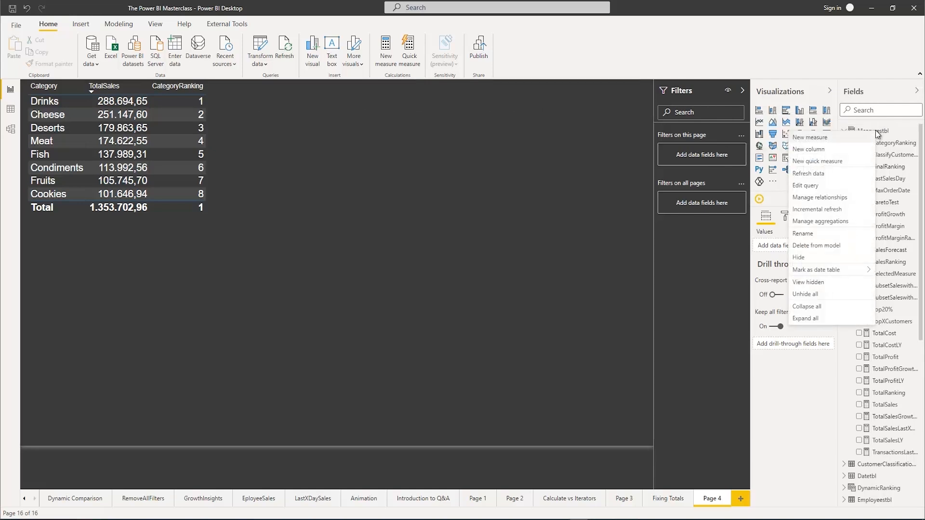
pyautogui.click(817, 139)
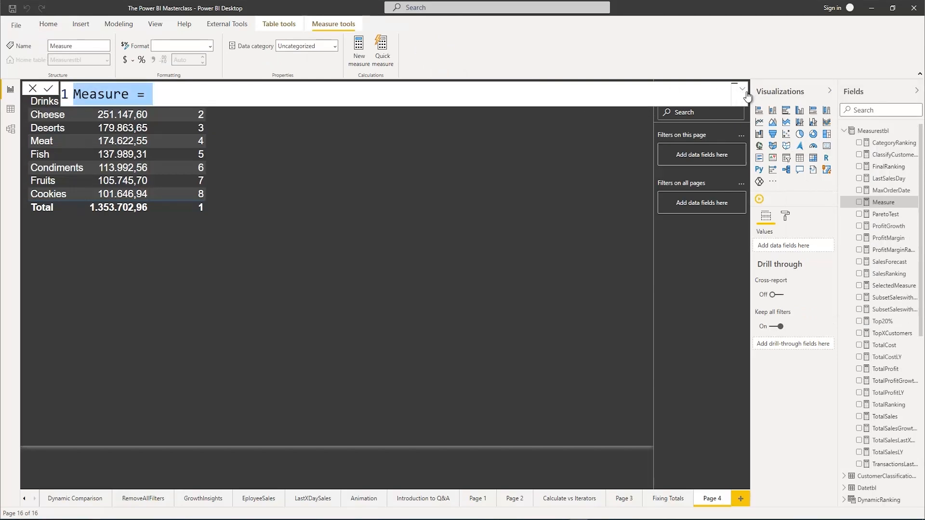
pyautogui.click(738, 91)
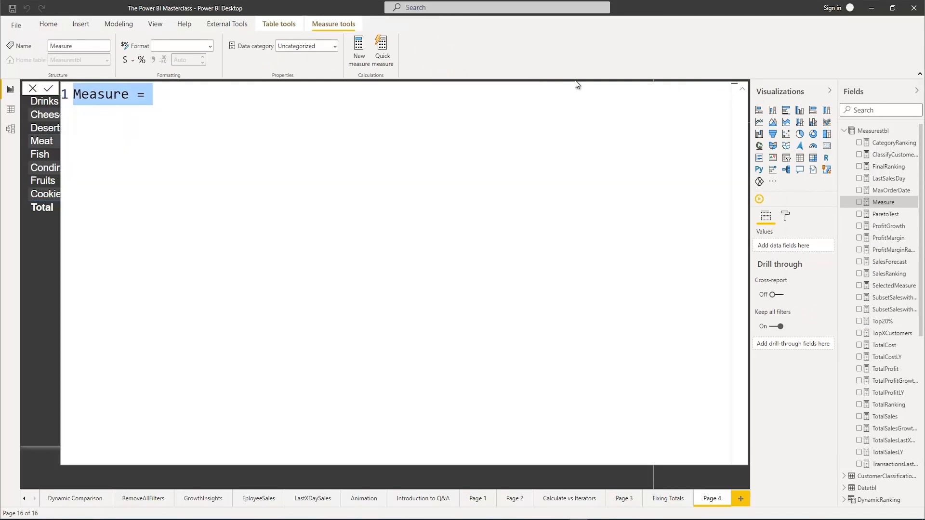
pyautogui.write('Cat')
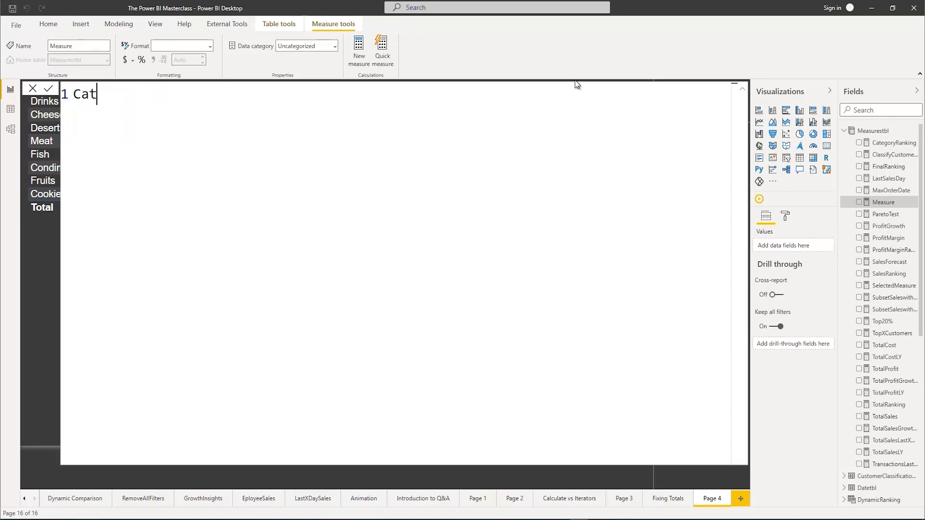
pyautogui.write('egoryR')
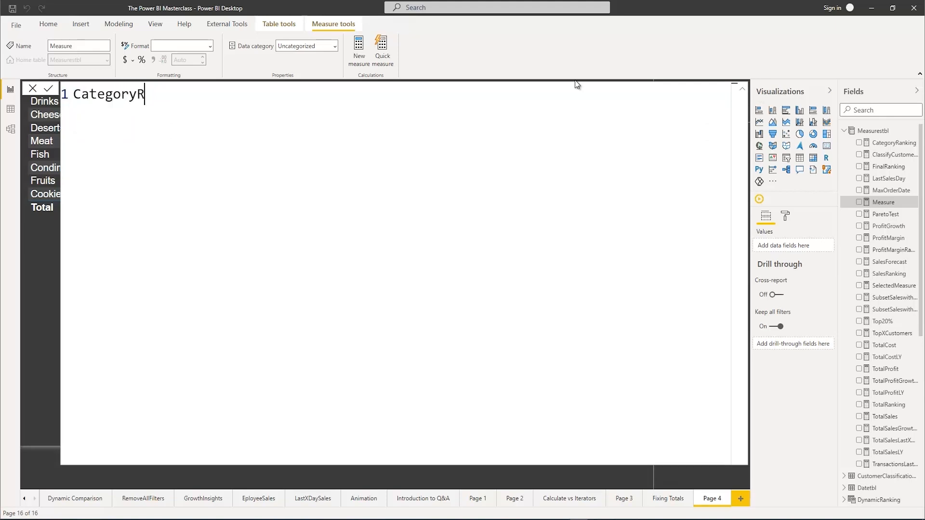
pyautogui.write('unningTo')
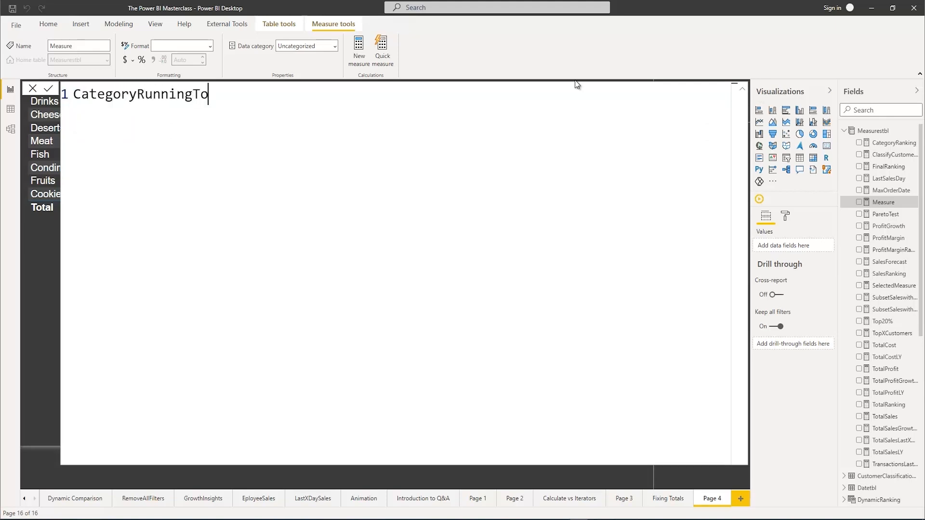
pyautogui.write('tals = Sum')
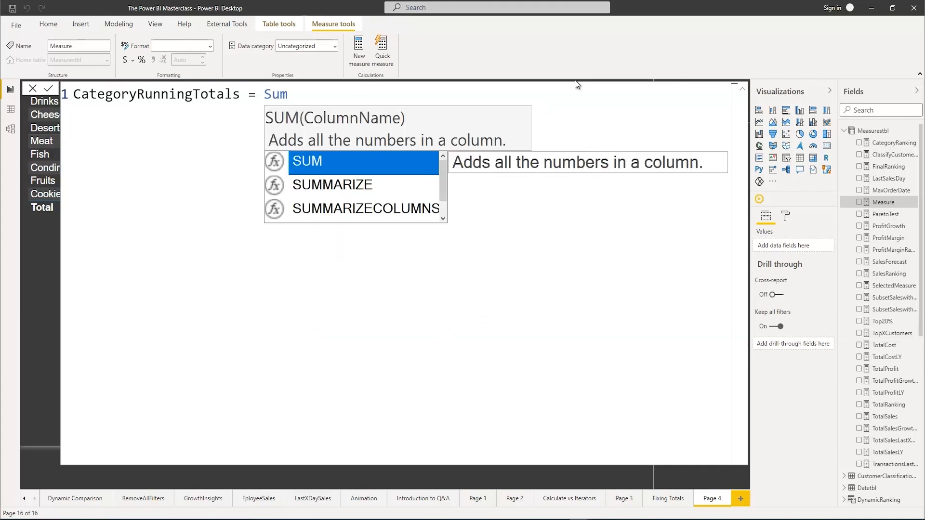
pyautogui.write('x(')
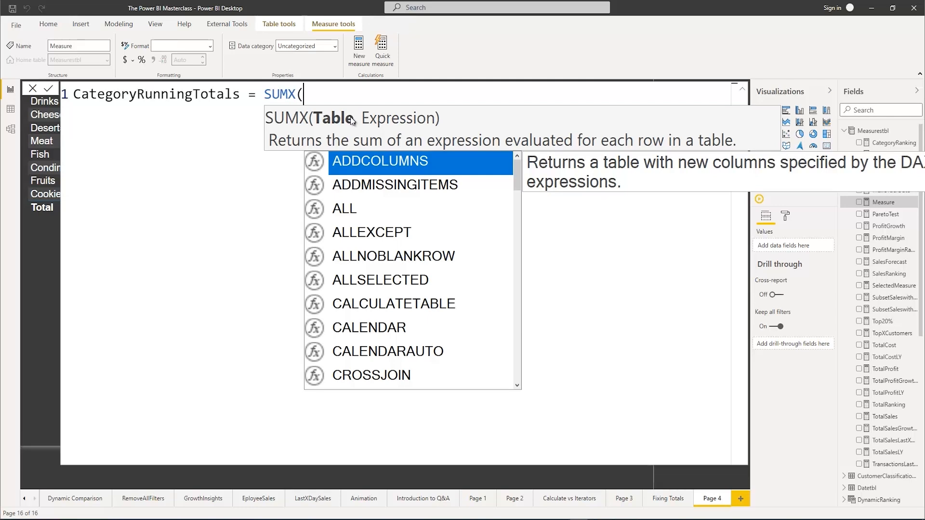
# Nest a TOPN function as the SUMX table argument, with [CategoryRanking] as its N value
pyautogui.write('Top')
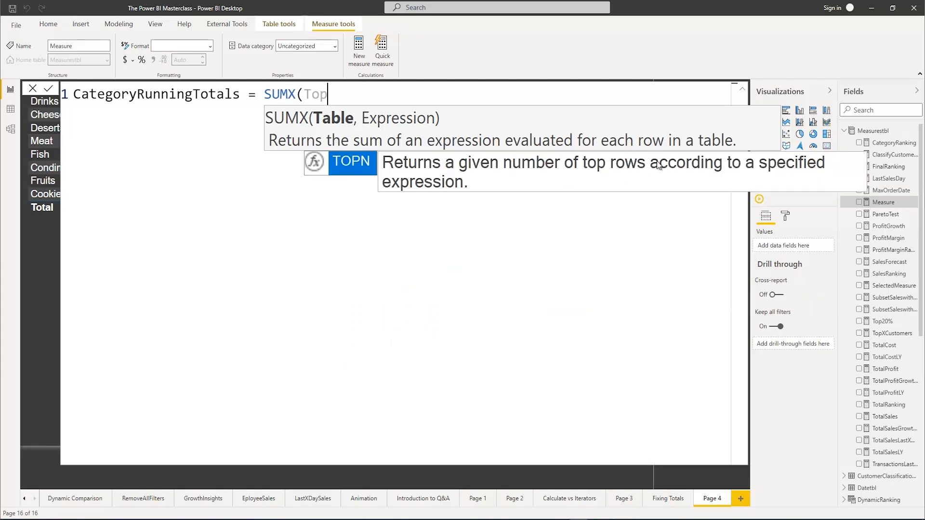
pyautogui.press('Tab')
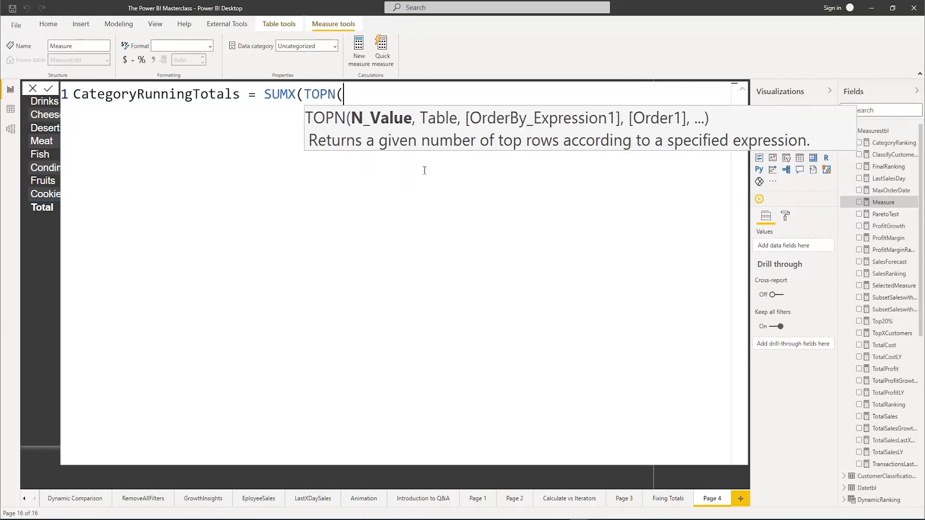
pyautogui.write('Ca')
pyautogui.press('Down')
pyautogui.press('Down')
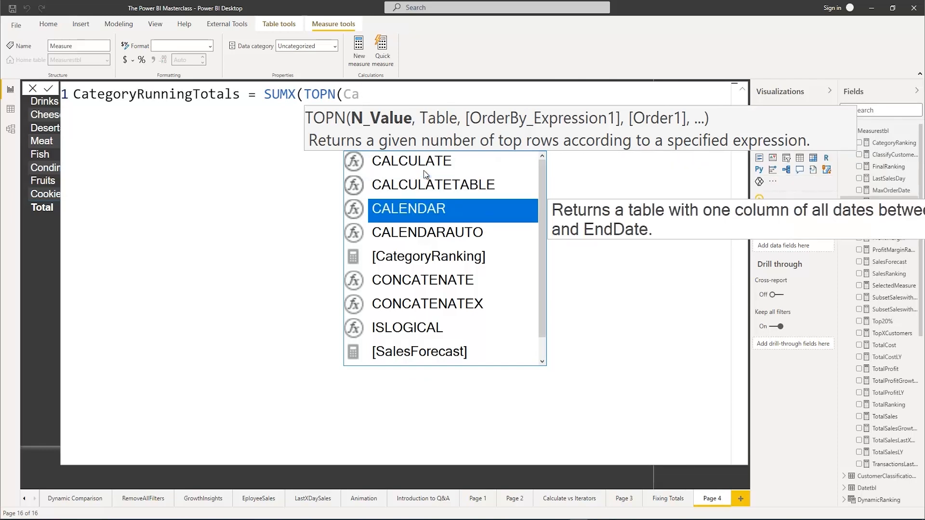
pyautogui.press('Down')
pyautogui.press('Down')
pyautogui.press('Tab')
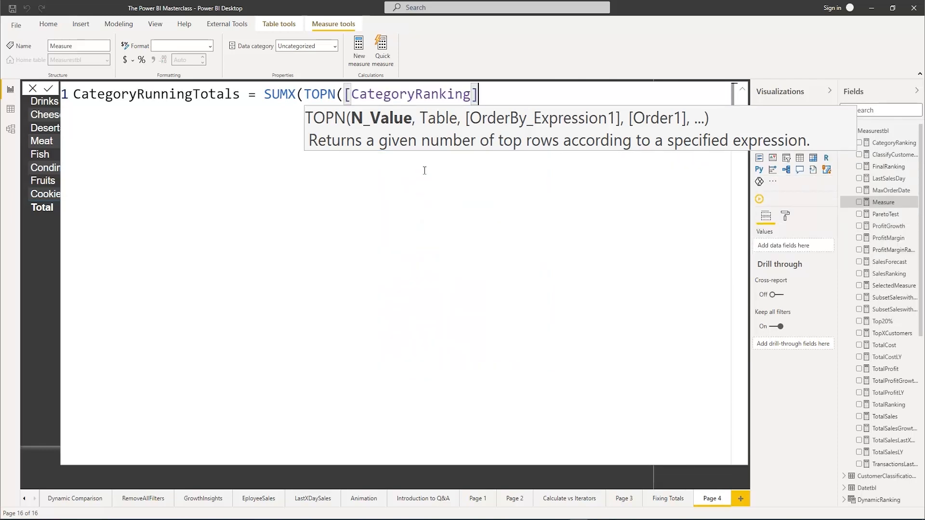
# Enter ALL(Orderstbl[Category]) as the table argument of TOPN, followed by a comma for the order-by expression
pyautogui.write(',All')
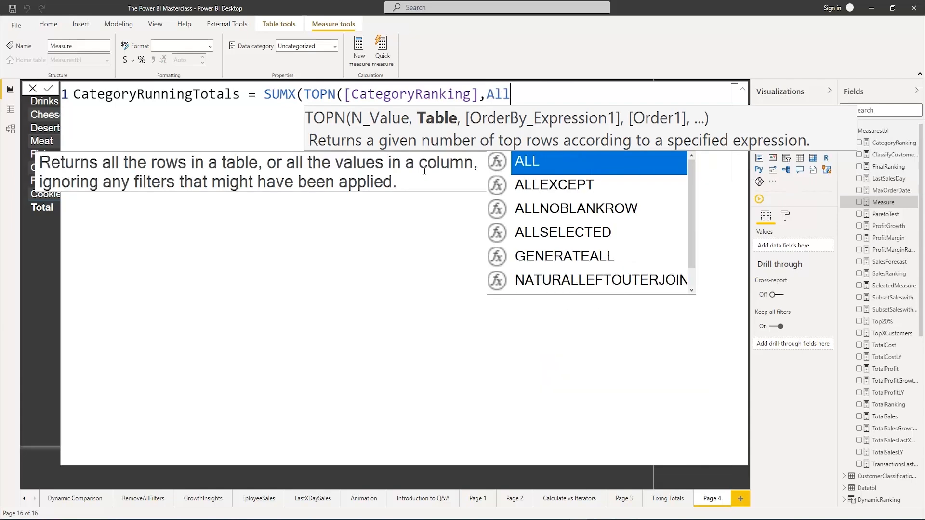
pyautogui.press('Tab')
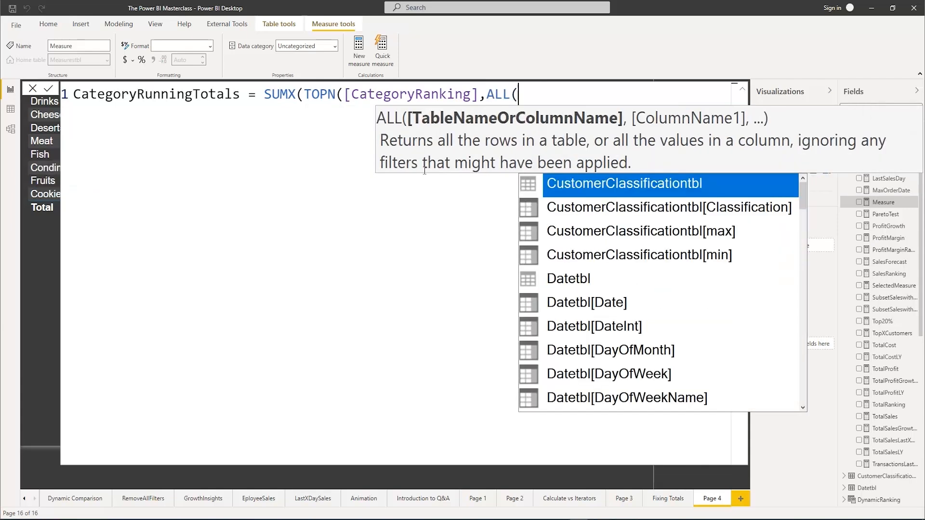
pyautogui.write('cate')
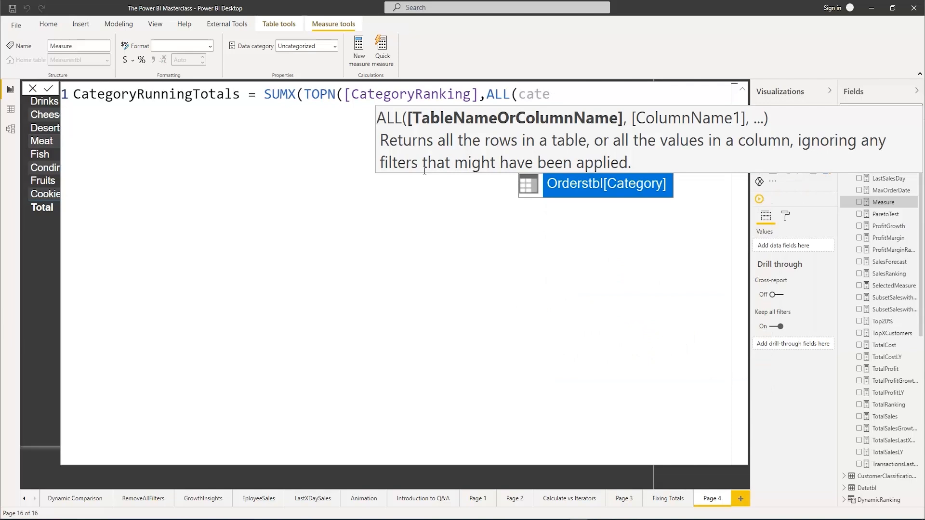
pyautogui.press('Tab')
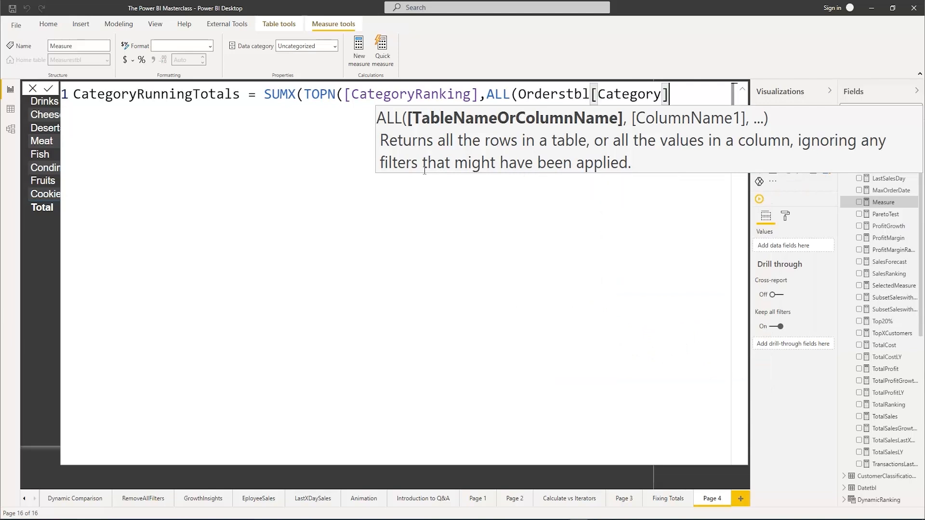
pyautogui.write(')')
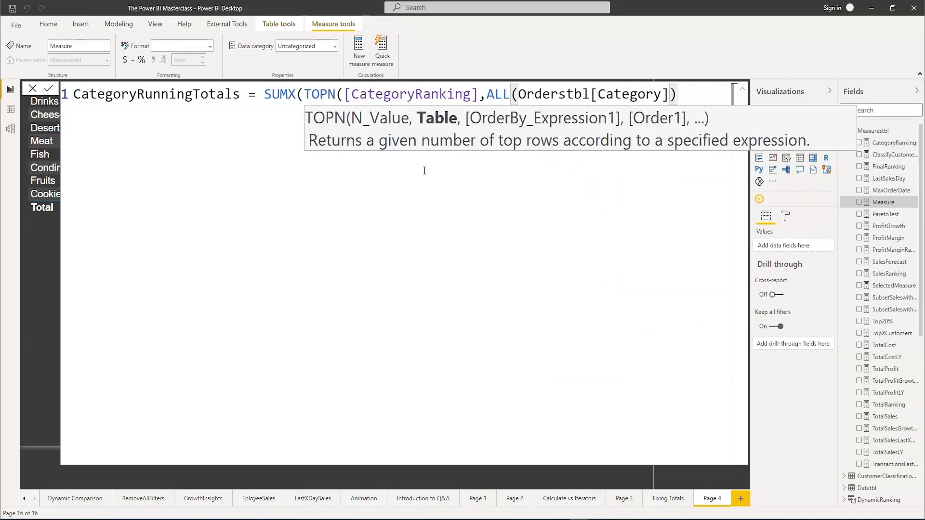
pyautogui.write(',')
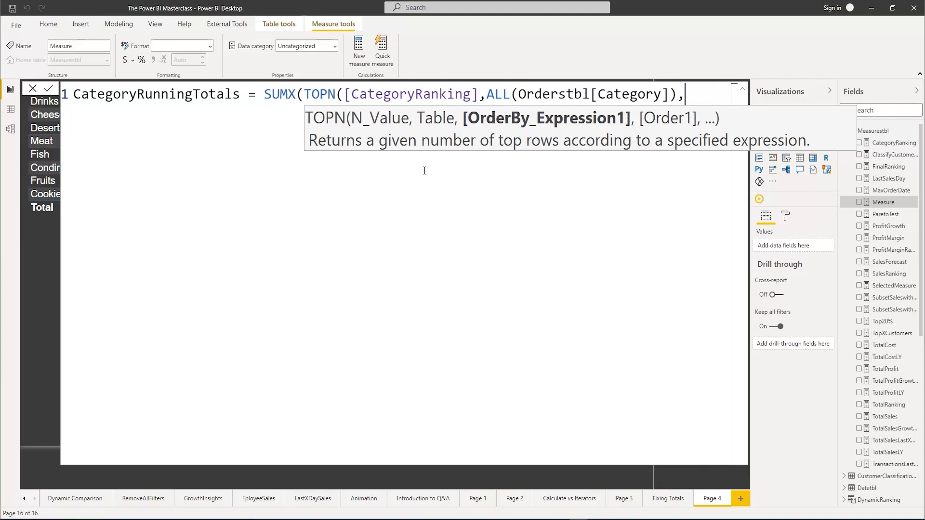
pyautogui.write('Total')
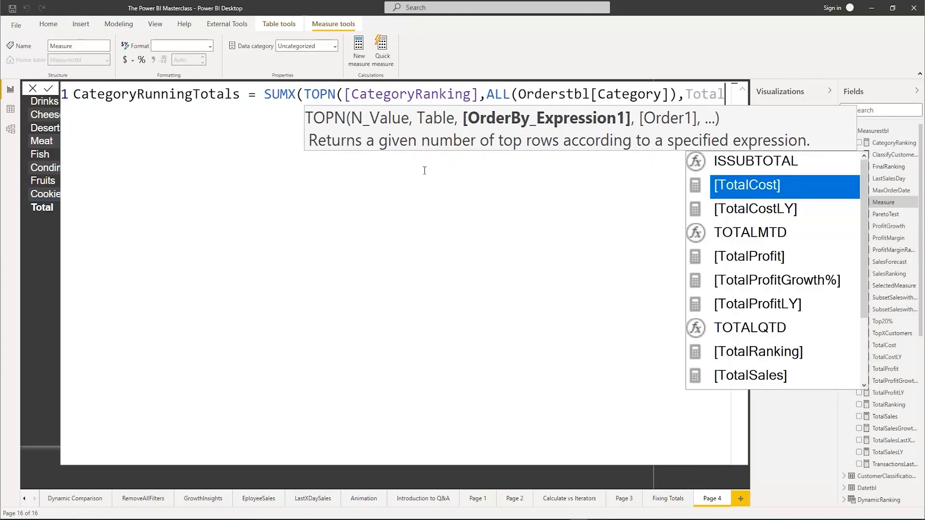
# Order the TOPN rows by [TotalSales] in DESC order and close the TOPN function
pyautogui.press('Down')
pyautogui.press('Down')
pyautogui.press('Down')
pyautogui.press('Down')
pyautogui.press('Down')
pyautogui.press('Down')
pyautogui.press('Down')
pyautogui.press('Down')
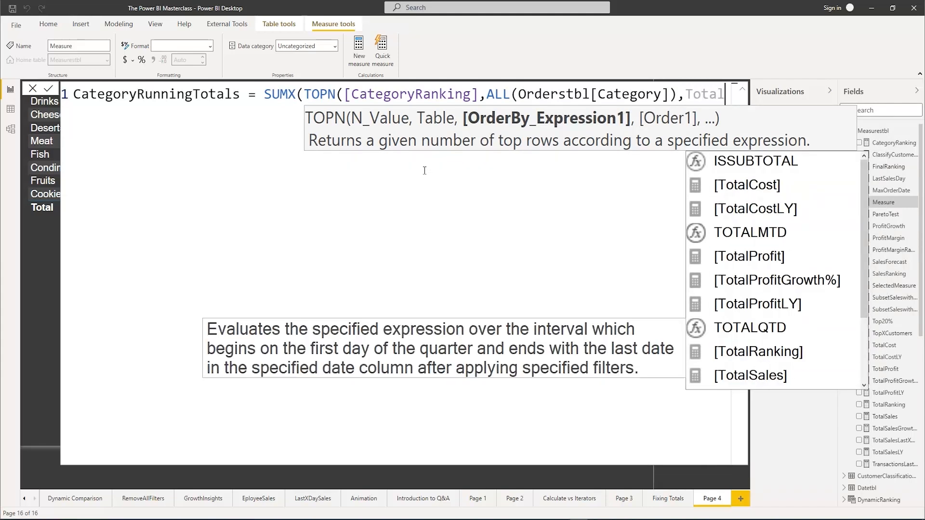
pyautogui.press('Tab')
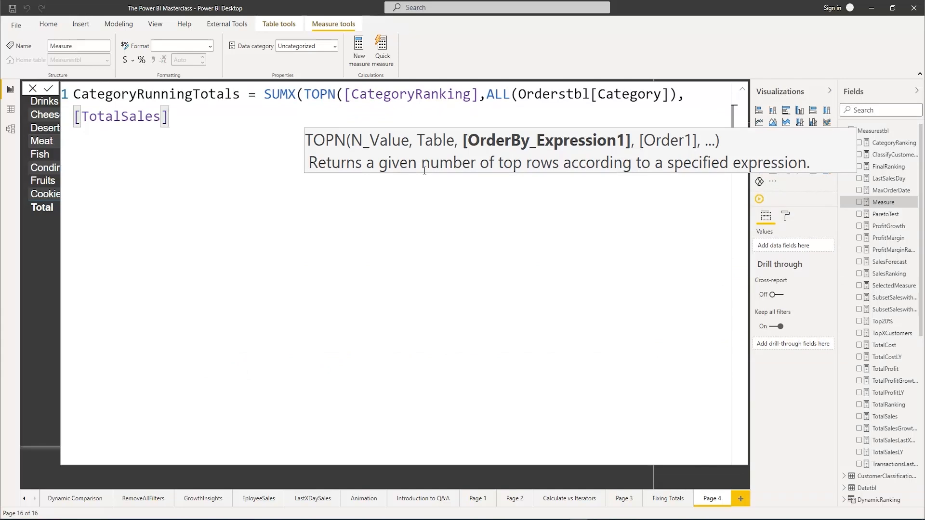
pyautogui.write(',des')
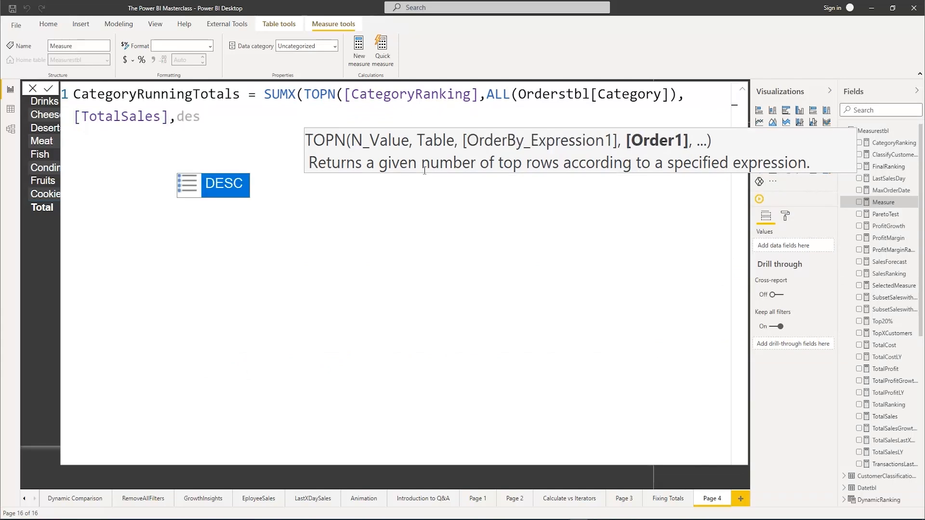
pyautogui.press('Tab')
pyautogui.write(')')
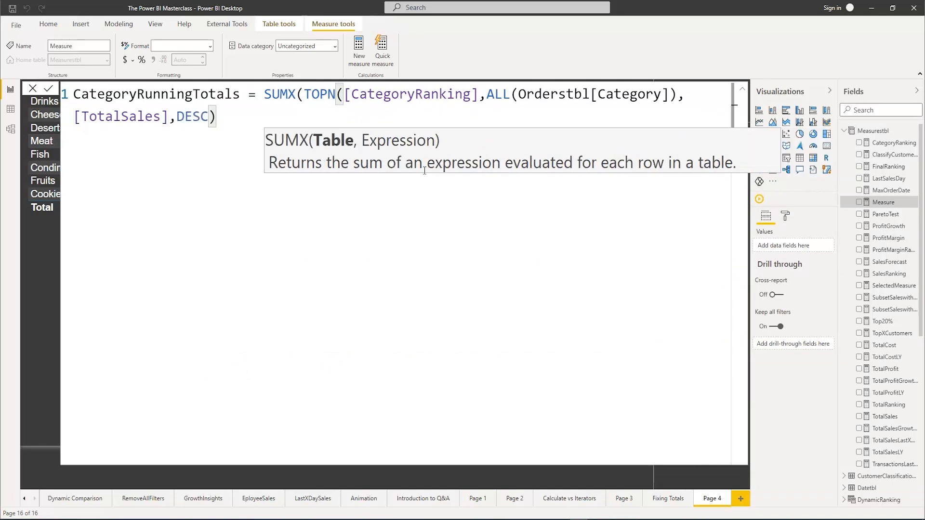
pyautogui.write(',')
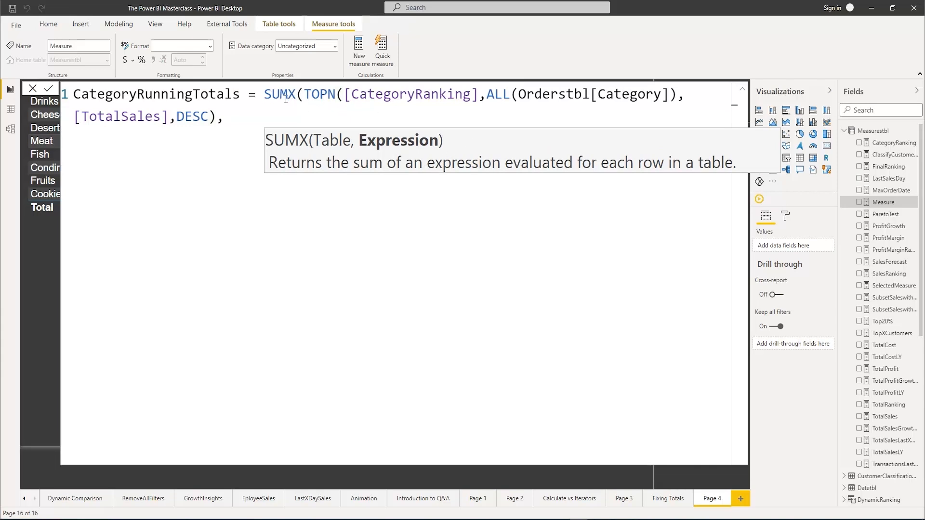
pyautogui.write('[TotalSales')
# Enter [TotalSales] as the expression argument of SUMX and close the function
pyautogui.press('Tab')
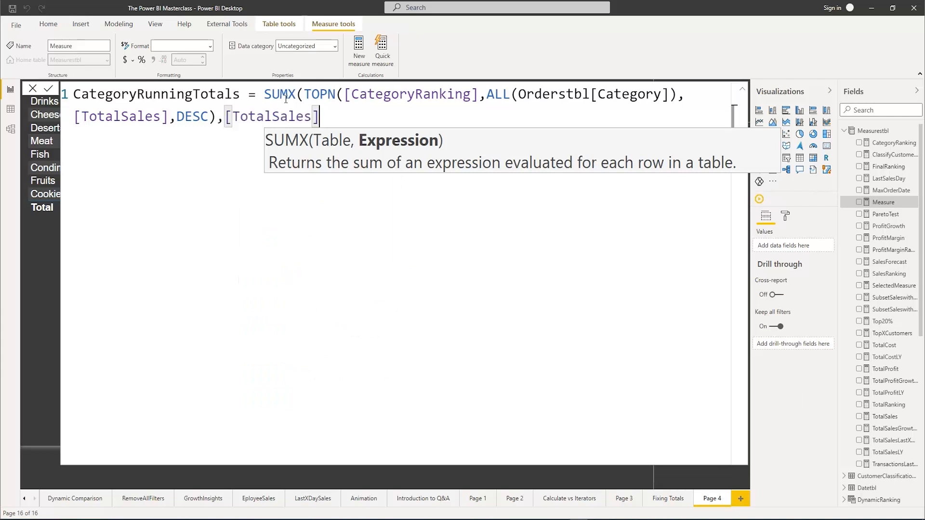
pyautogui.write(')')
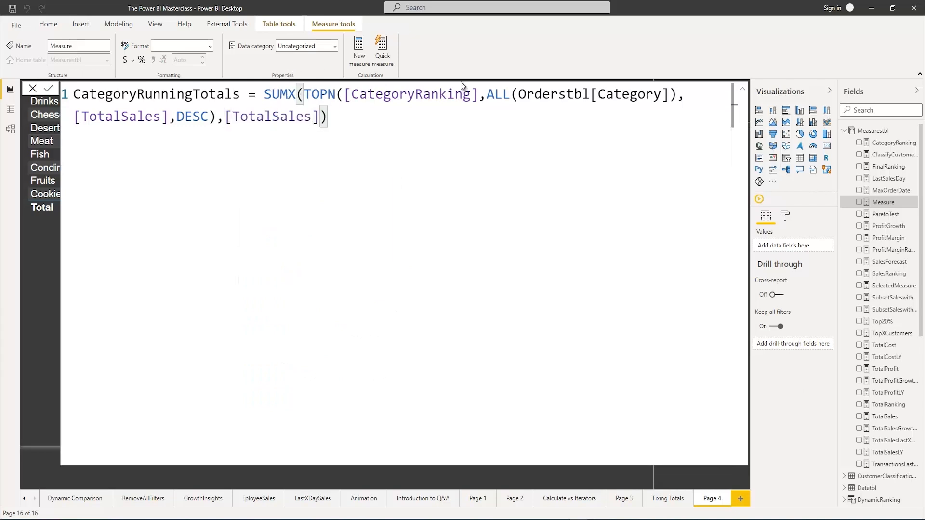
# Break the formula before ALL and indent the new line to align under SUMX
pyautogui.click(487, 95)
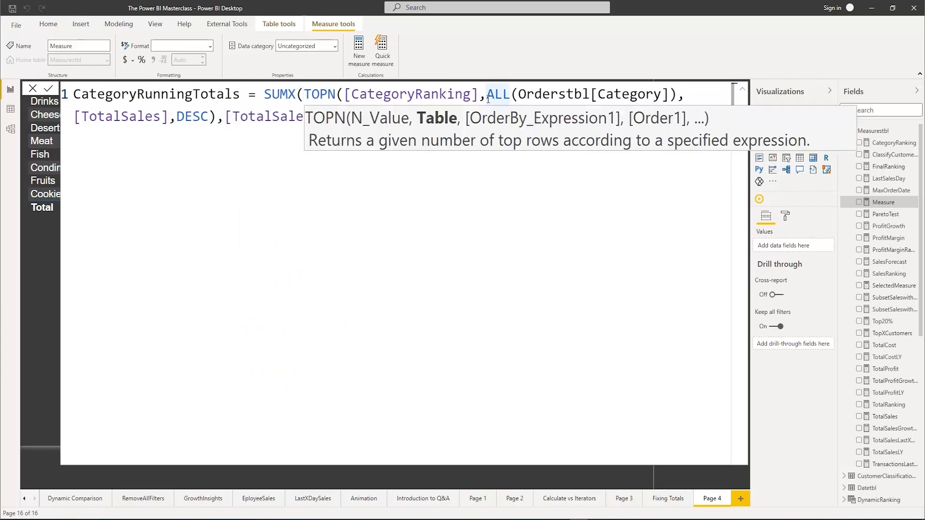
pyautogui.hotkey('shift', 'Return')
pyautogui.press('Tab')
pyautogui.press('Tab')
pyautogui.press('Tab')
pyautogui.press('Tab')
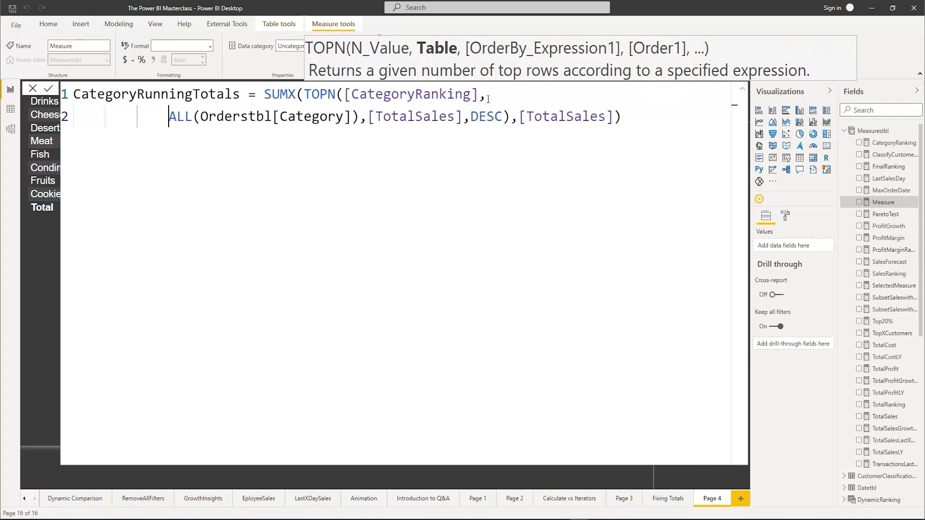
pyautogui.press('Tab')
pyautogui.press('Tab')
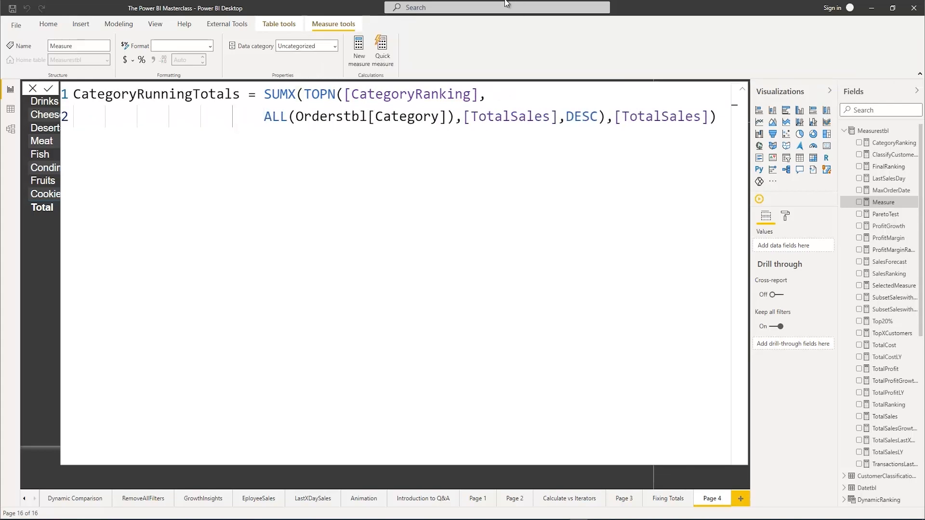
# Move the SUMX expression onto its own line below the measure name, indented one level
pyautogui.click(270, 93)
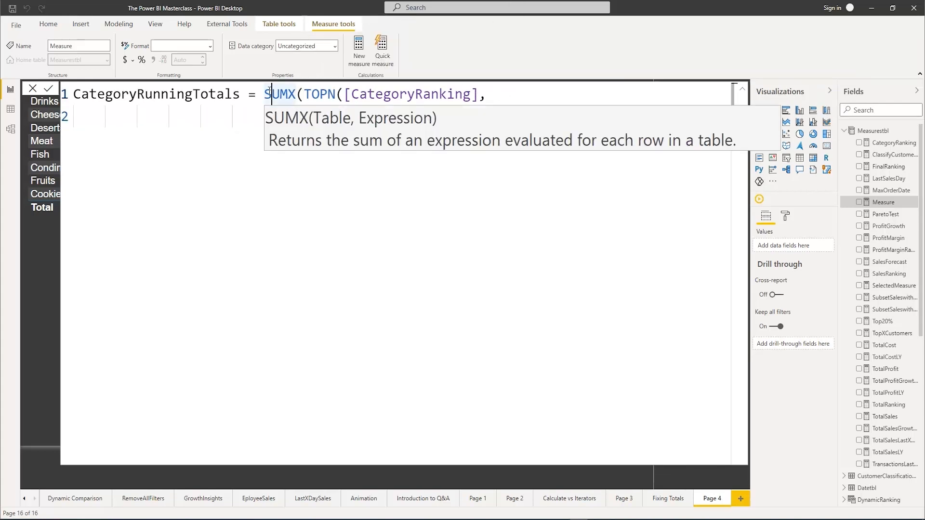
pyautogui.press('Left')
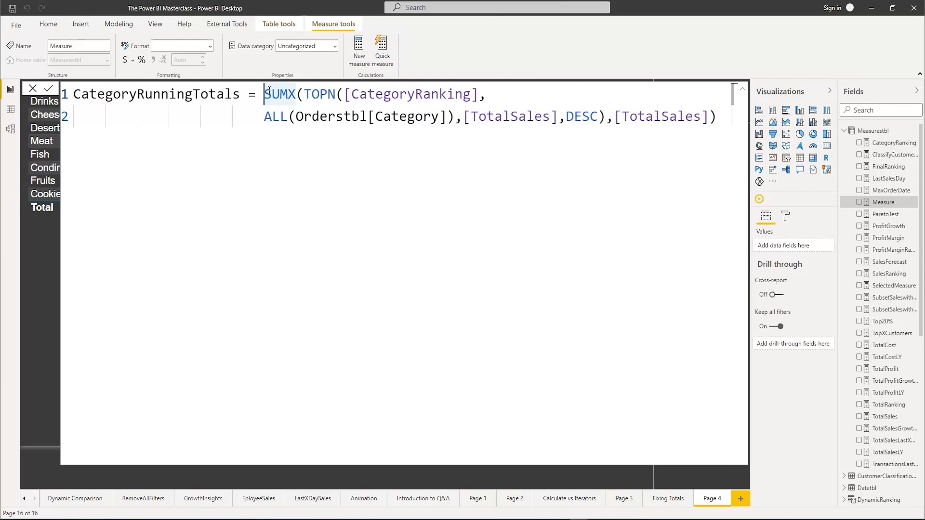
pyautogui.press('Return')
pyautogui.press('Tab')
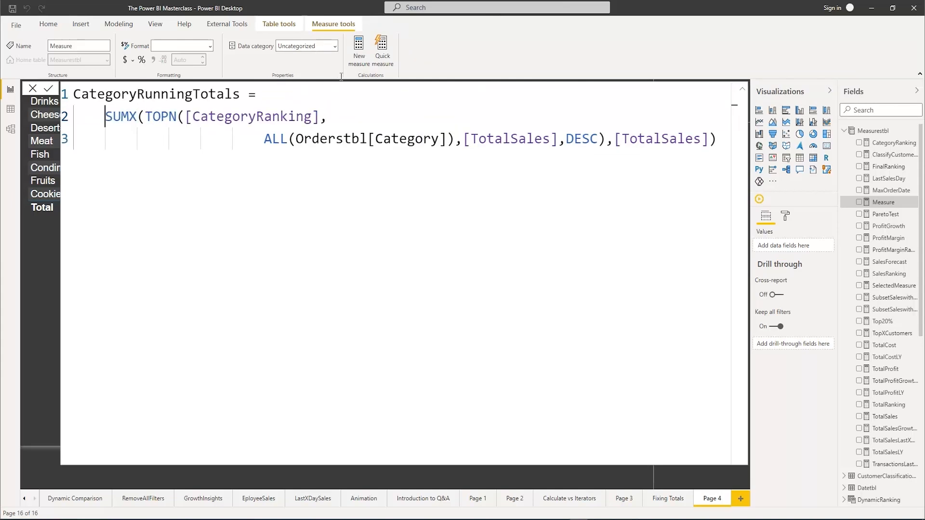
# Reduce the indentation of the ALL line to two levels, one deeper than the SUMX line
pyautogui.click(264, 138)
pyautogui.press('BackSpace')
pyautogui.press('BackSpace')
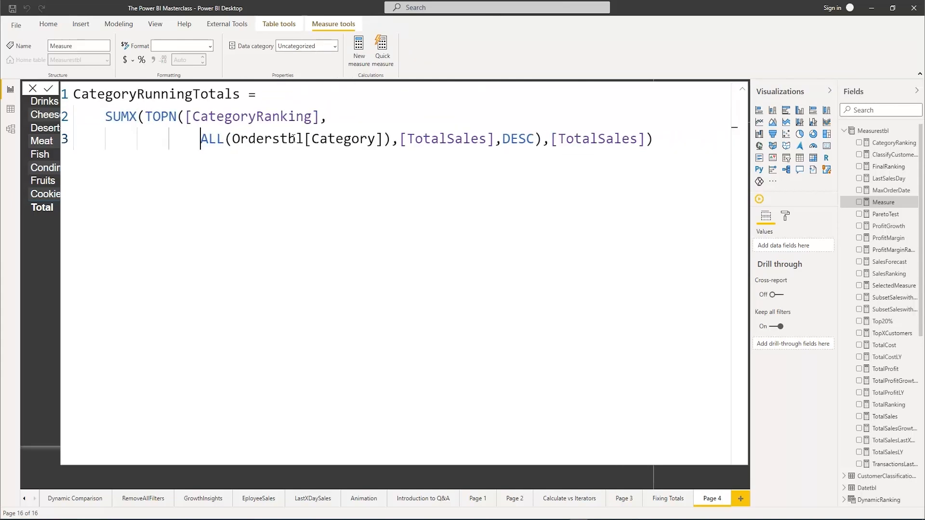
pyautogui.press('BackSpace')
pyautogui.press('BackSpace')
pyautogui.press('BackSpace')
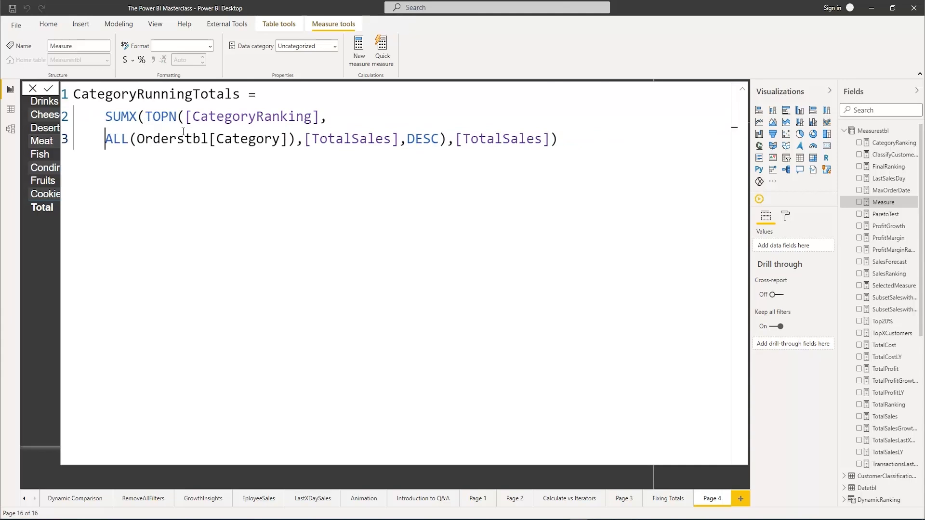
pyautogui.press('Tab')
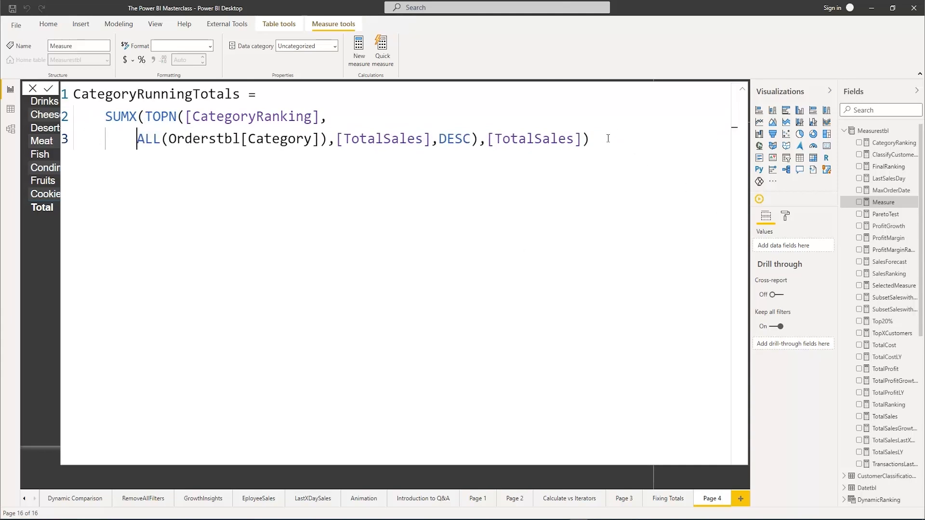
# Commit the CategoryRunningTotals measure and add it to the category table
pyautogui.click(608, 139)
pyautogui.click(744, 91)
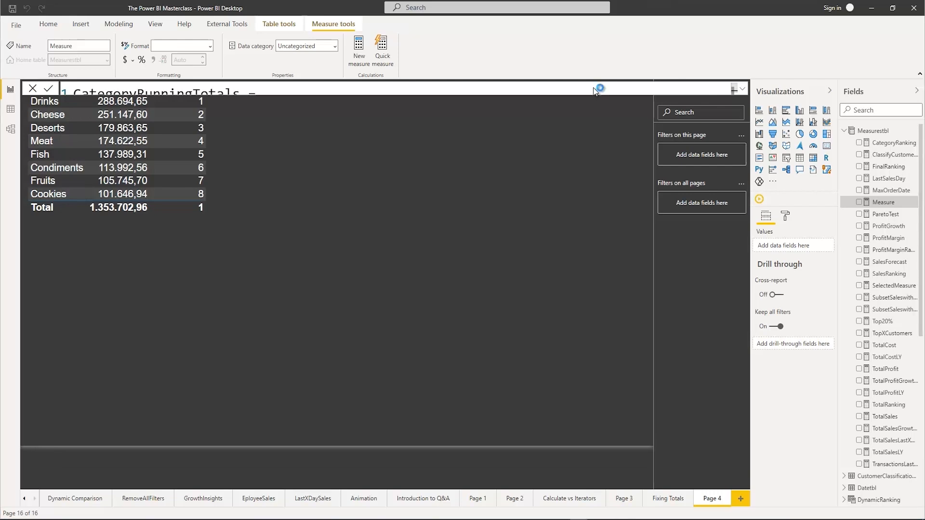
pyautogui.click(524, 112)
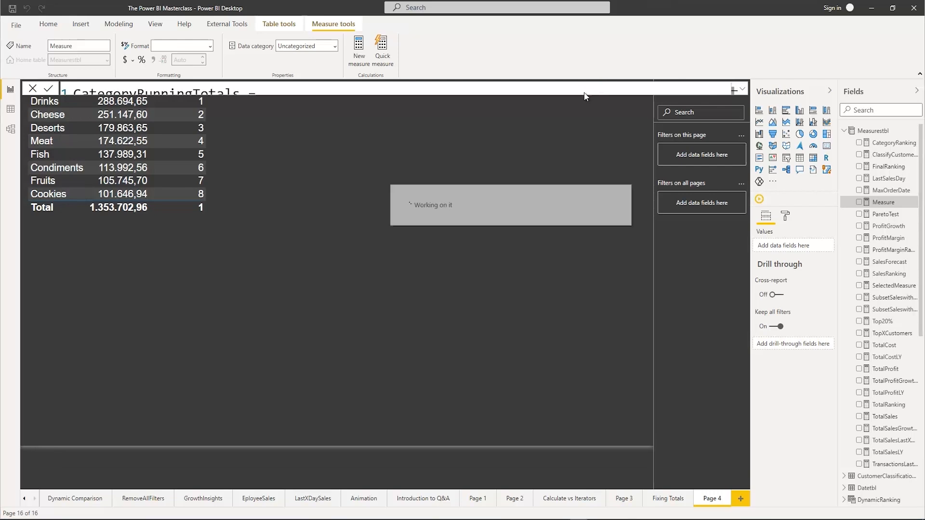
pyautogui.click(283, 145)
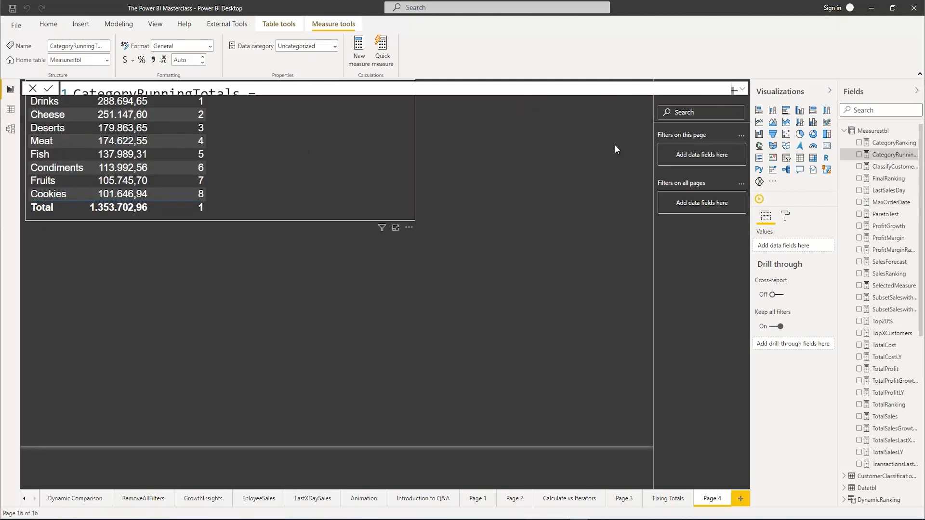
pyautogui.click(860, 155)
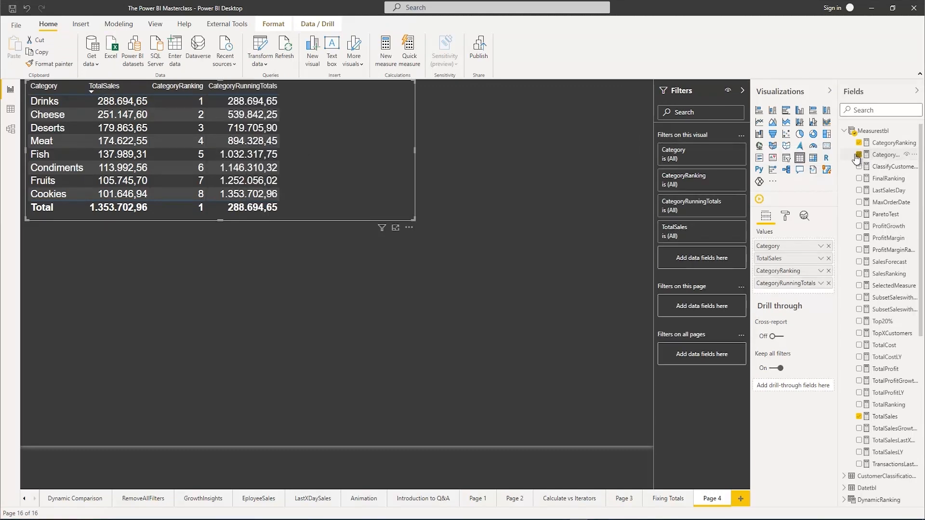
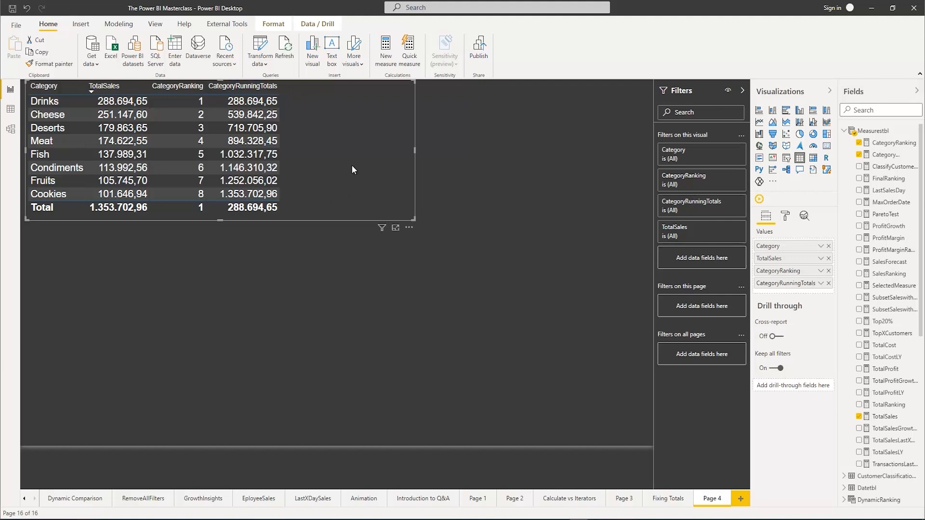
# Create a new measure in Measurestbl and name it CategoryALLSales
pyautogui.rightClick(878, 131)
pyautogui.click(820, 137)
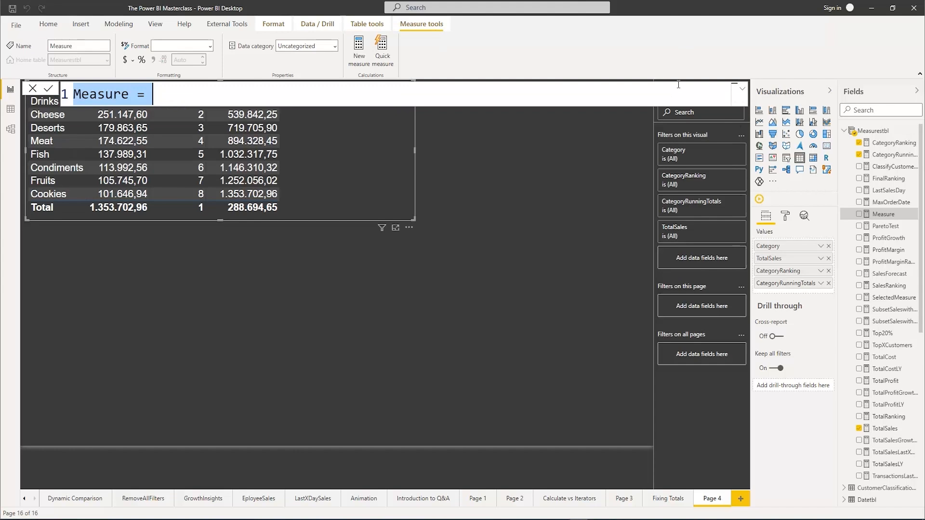
pyautogui.write('AllCa')
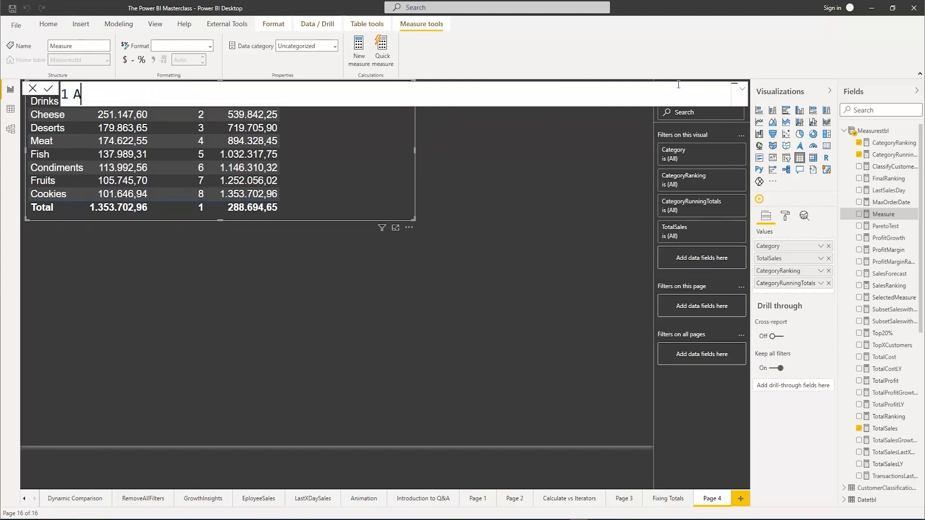
pyautogui.press('BackSpace')
pyautogui.press('BackSpace')
pyautogui.press('BackSpace')
pyautogui.press('BackSpace')
pyautogui.press('BackSpace')
pyautogui.write('Cateogry')
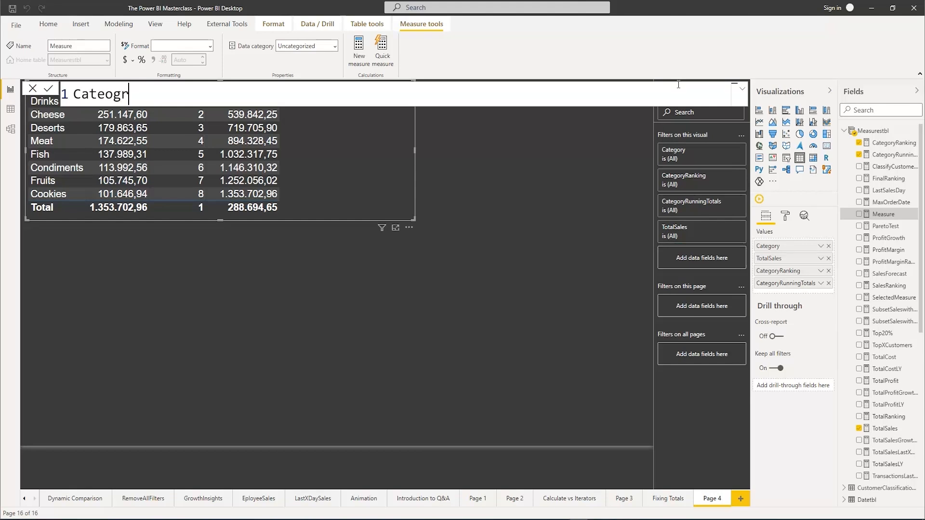
pyautogui.press('BackSpace')
pyautogui.press('BackSpace')
pyautogui.press('BackSpace')
pyautogui.press('BackSpace')
pyautogui.write('goryALLSales = Cal')
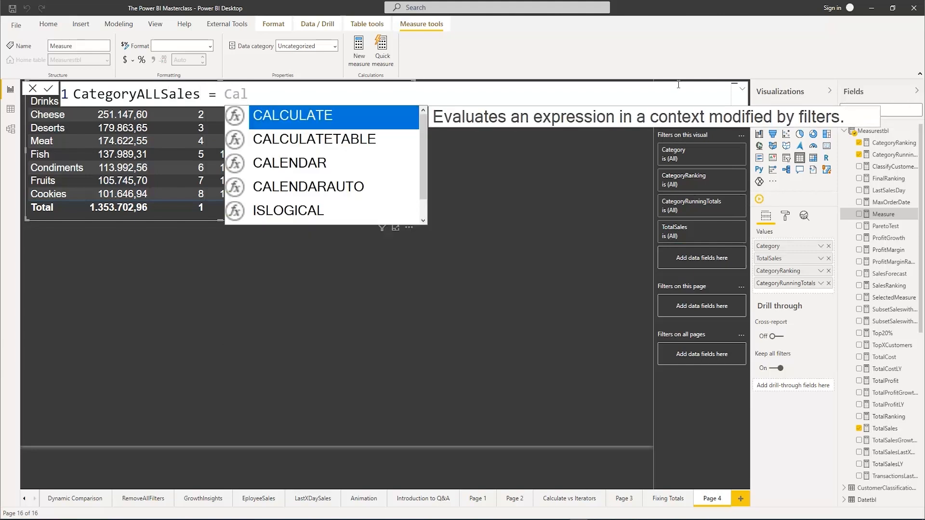
# Begin the CategoryALLSales formula with a CALCULATE function that uses [TotalSales] as its expression
pyautogui.press('Tab')
pyautogui.write('Tot')
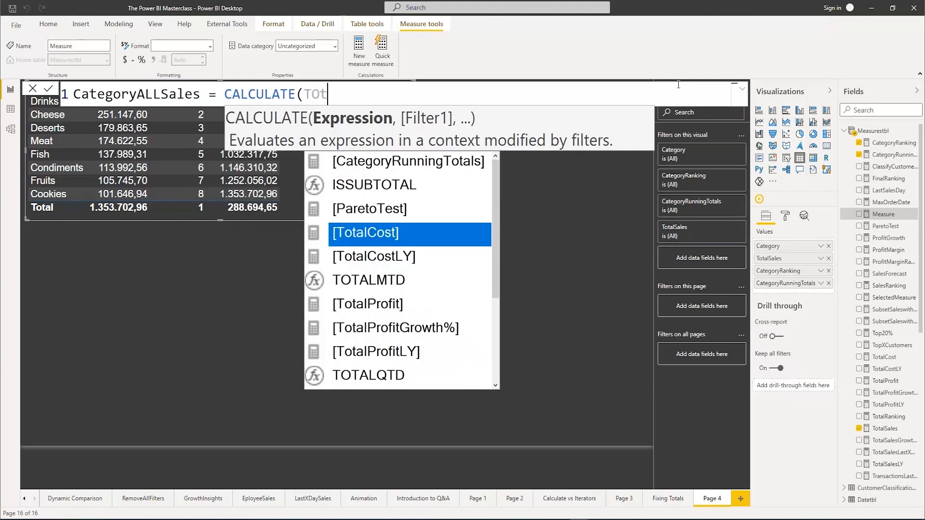
pyautogui.write('a')
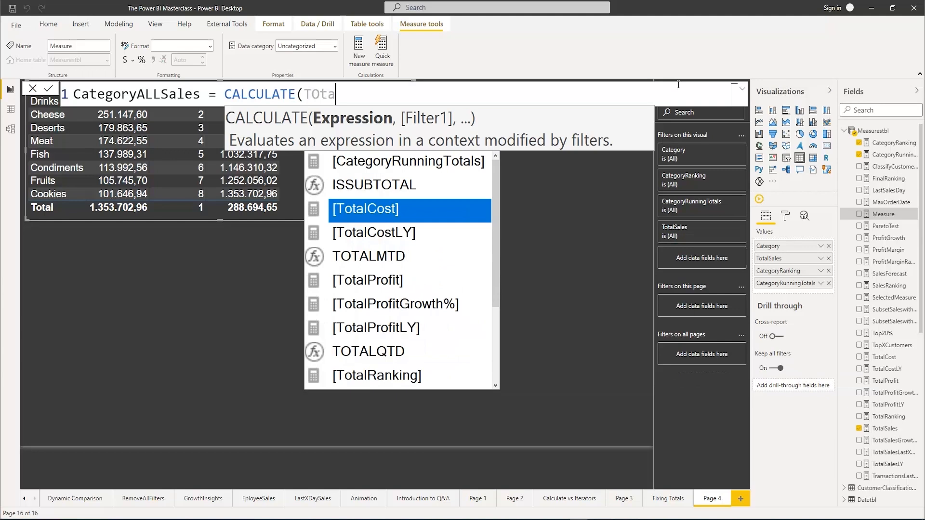
pyautogui.write('lSales')
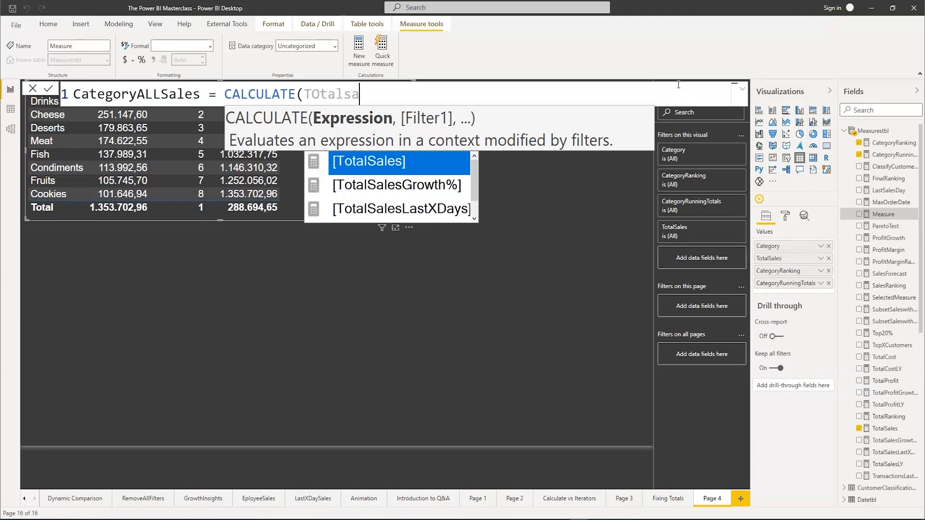
pyautogui.press('Tab')
pyautogui.write(',')
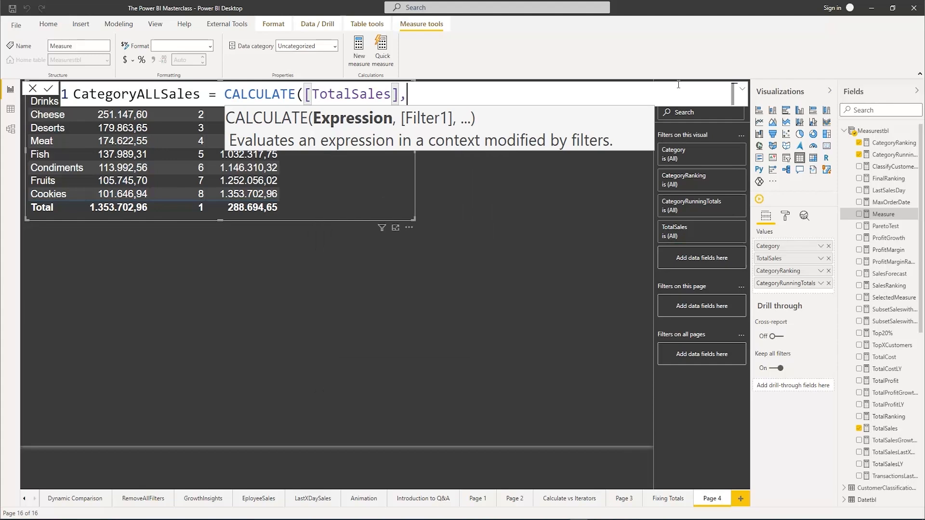
pyautogui.write('ALL(')
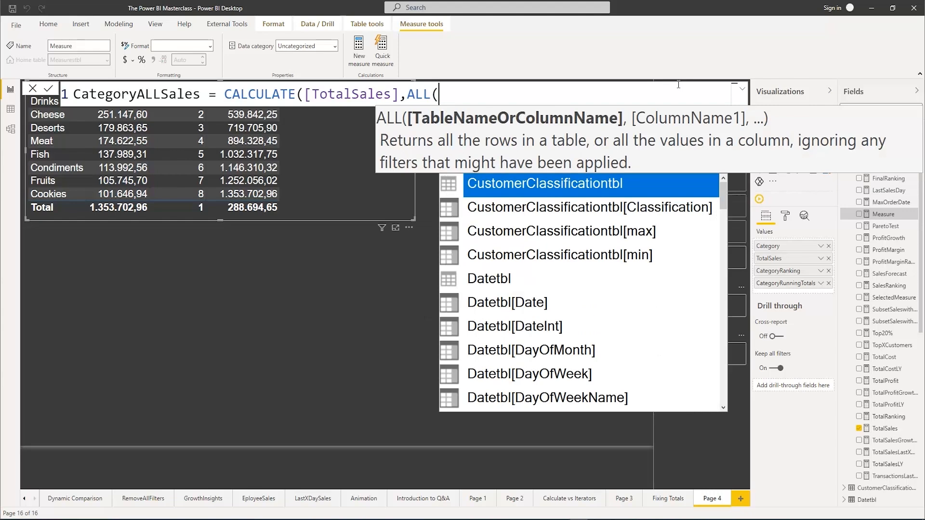
# Add ALL(Orderstbl[Category]) as the CALCULATE filter, close the formula and commit the CategoryALLSales measure
pyautogui.write('cate')
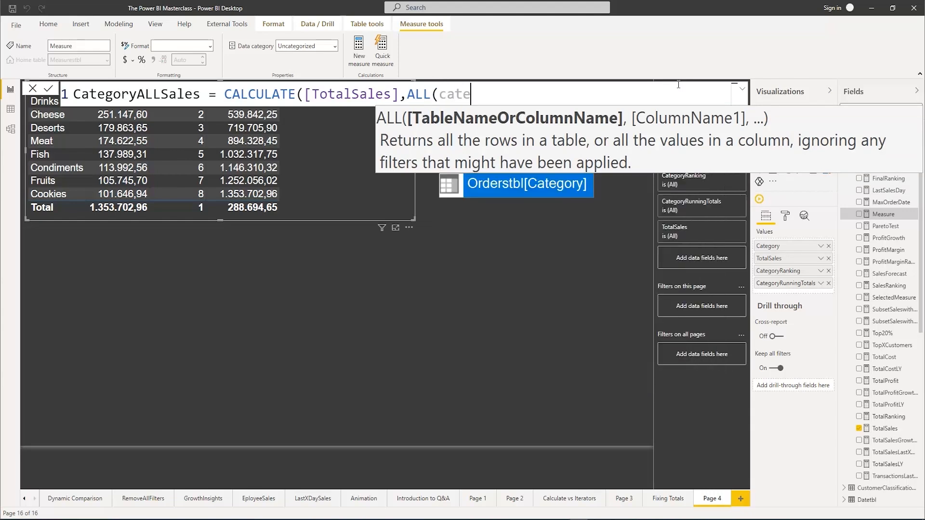
pyautogui.press('Tab')
pyautogui.write(')')
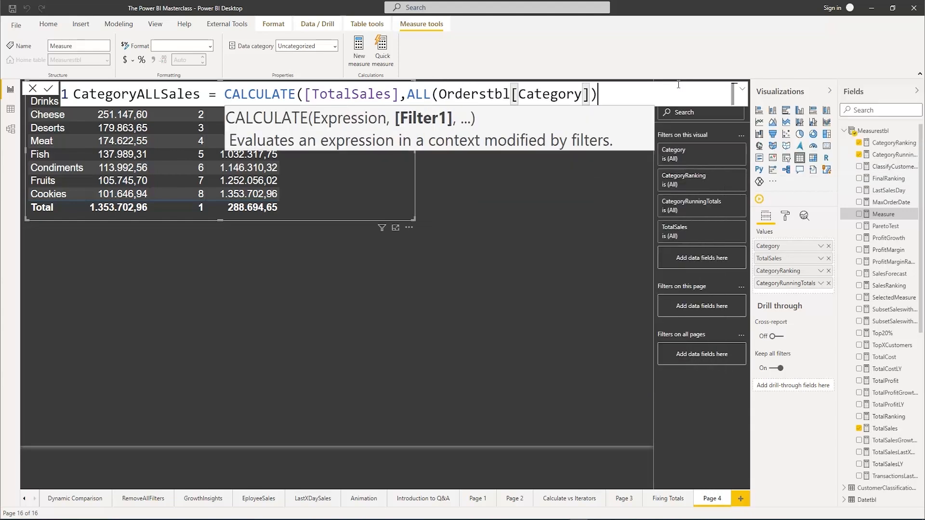
pyautogui.write(')')
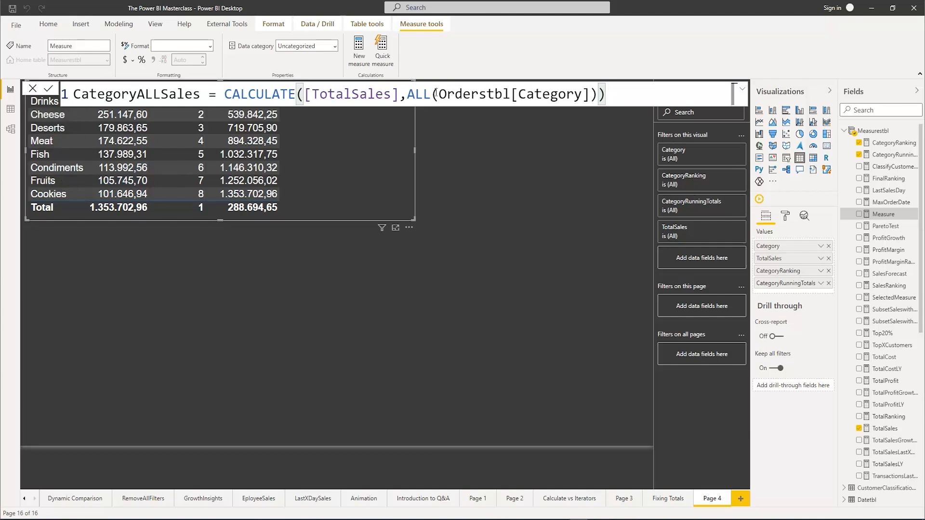
pyautogui.moveTo(438, 94); pyautogui.dragTo(594, 92)
pyautogui.click(616, 94)
pyautogui.press('Return')
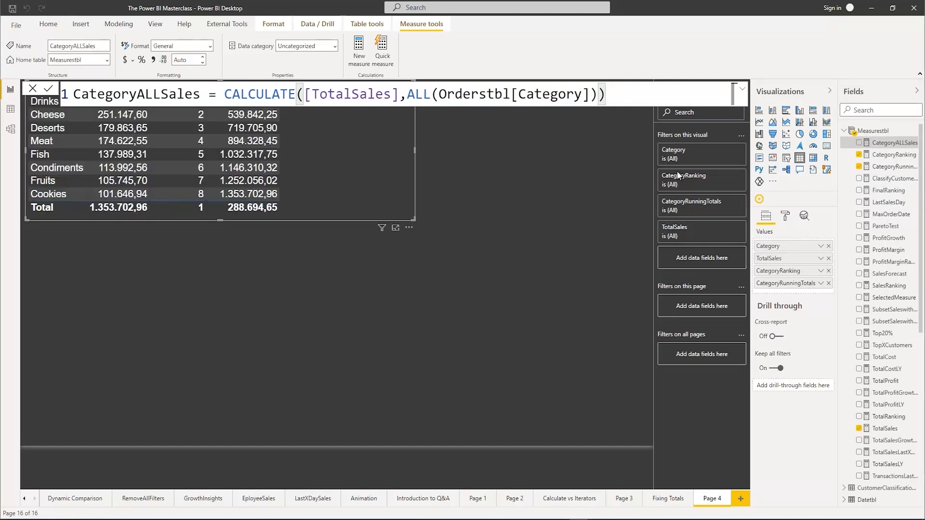
# Add CategoryALLSales to the category table and widen the table visual
pyautogui.click(351, 136)
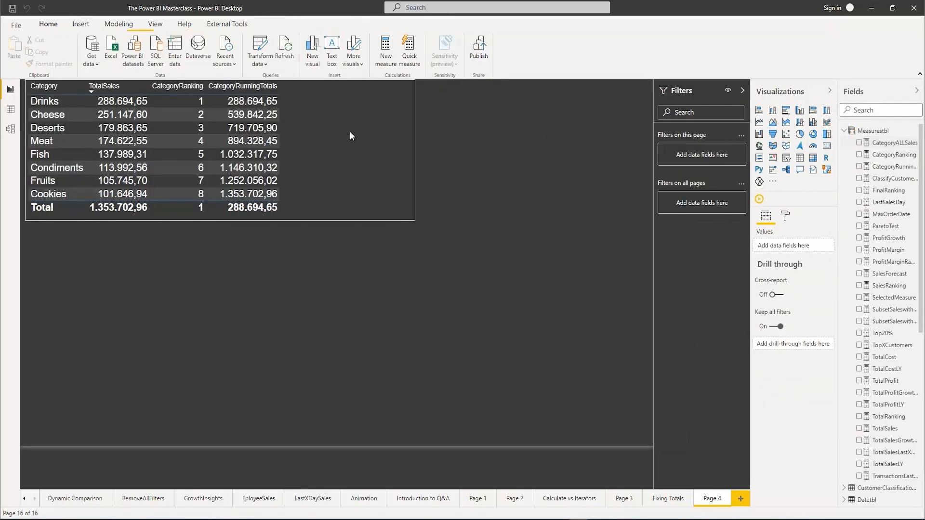
pyautogui.click(860, 143)
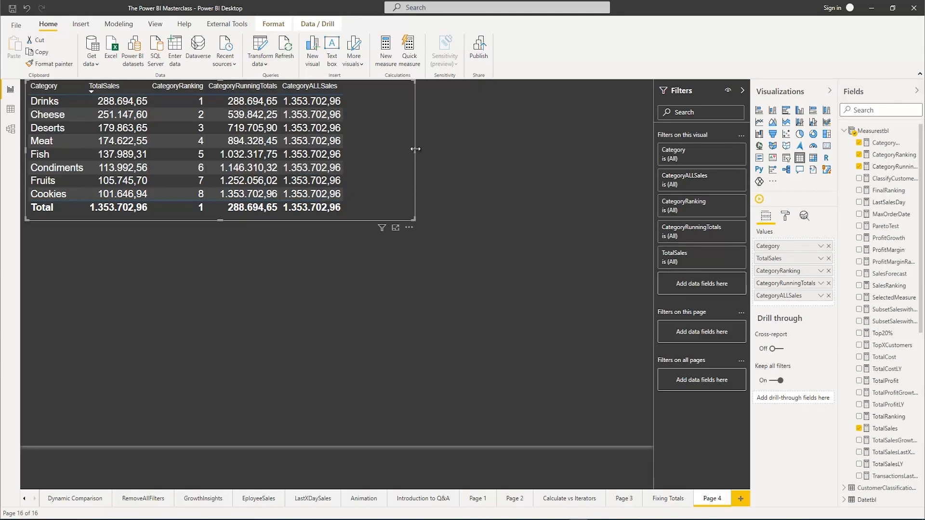
pyautogui.moveTo(415, 150); pyautogui.dragTo(465, 149)
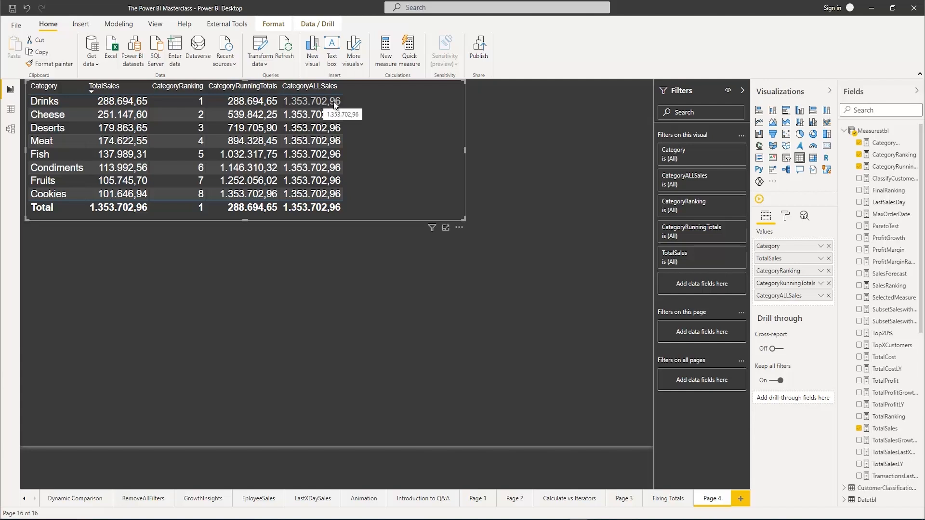
# Create a new measure in Measurestbl named 80%Line, defined as 80/100, and commit it
pyautogui.rightClick(867, 133)
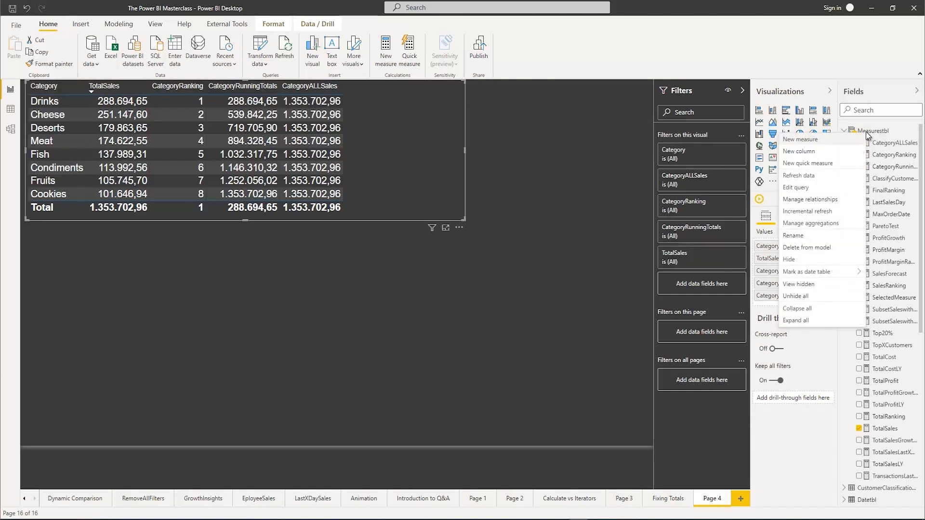
pyautogui.click(804, 139)
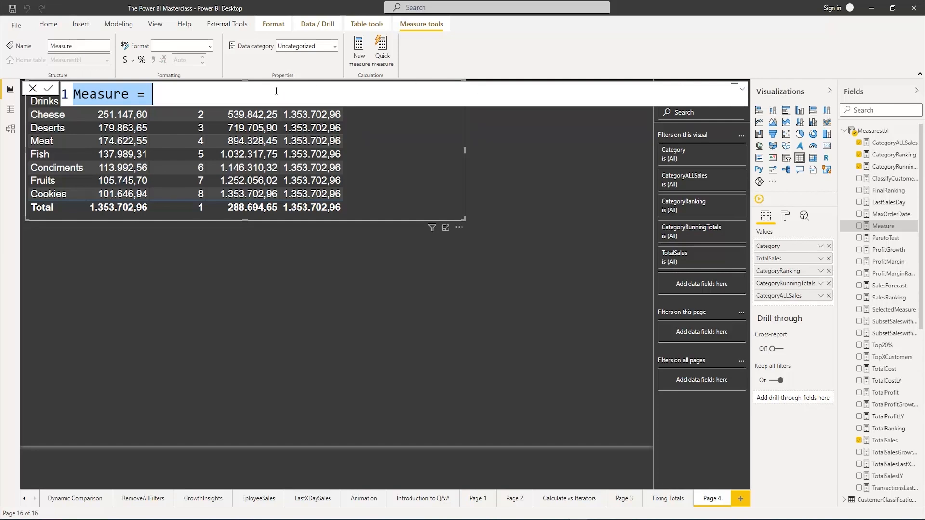
pyautogui.write('80')
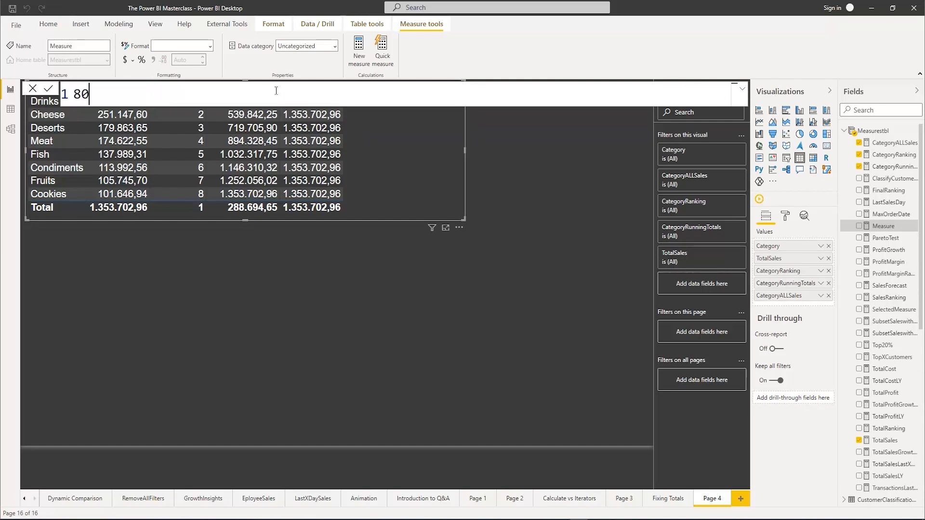
pyautogui.write('%Line = 80/100')
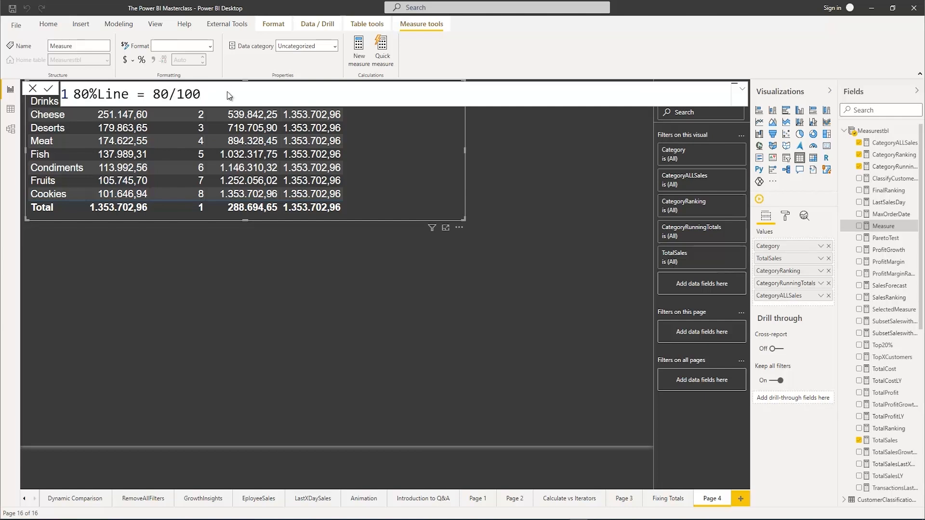
pyautogui.press('Return')
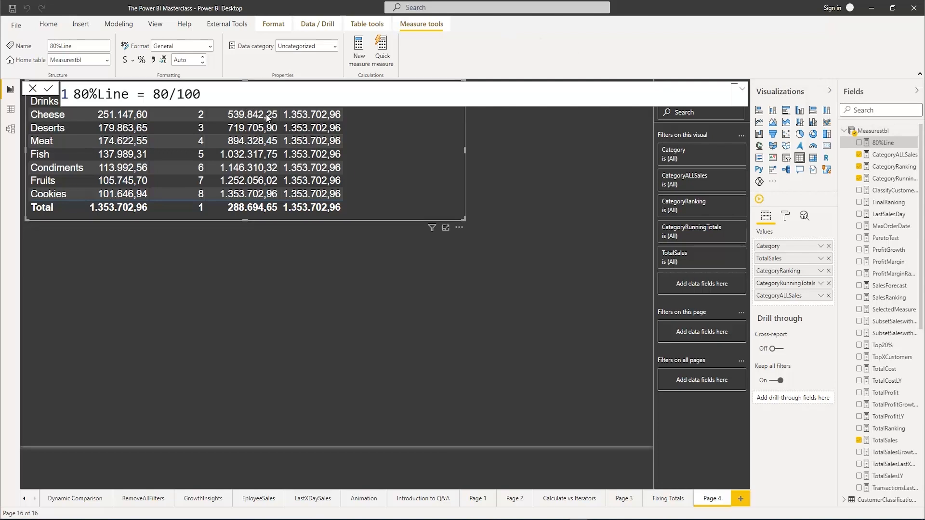
pyautogui.click(429, 283)
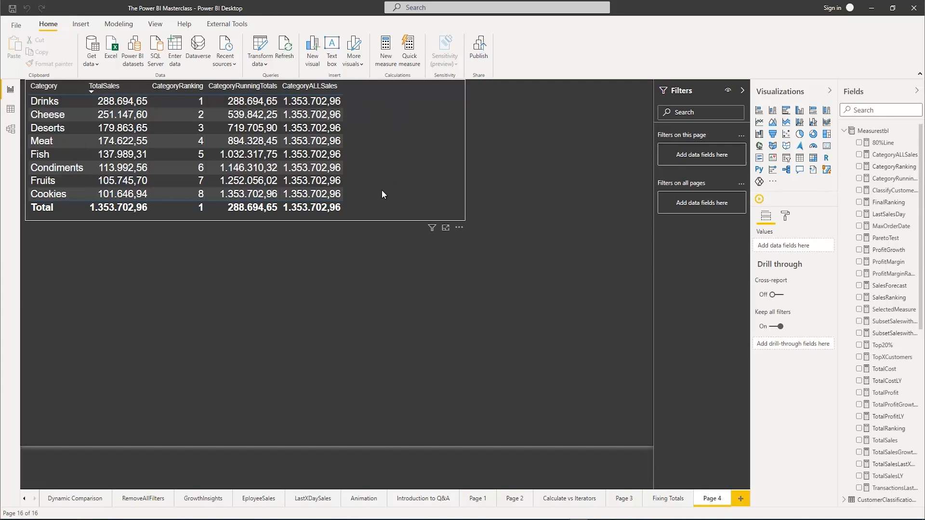
# Create another measure in Measurestbl and name it CategoryPercentage
pyautogui.rightClick(877, 131)
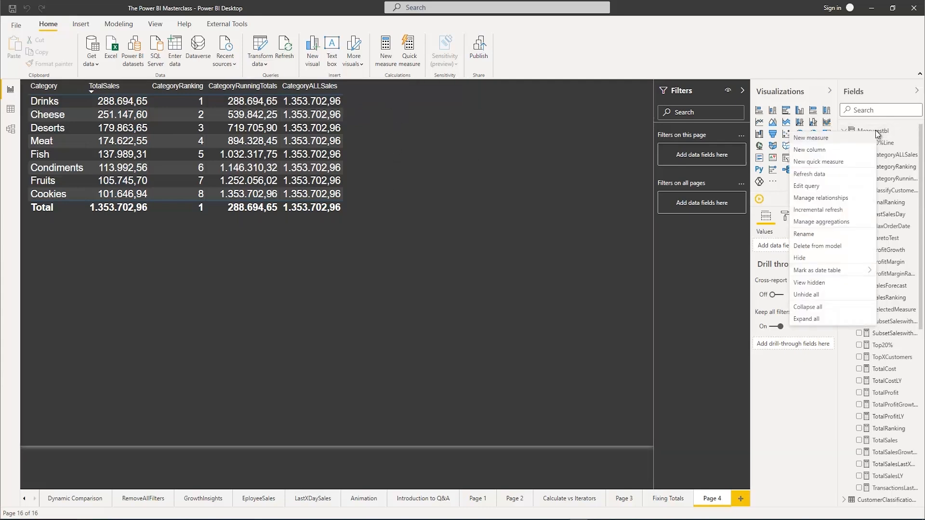
pyautogui.click(806, 136)
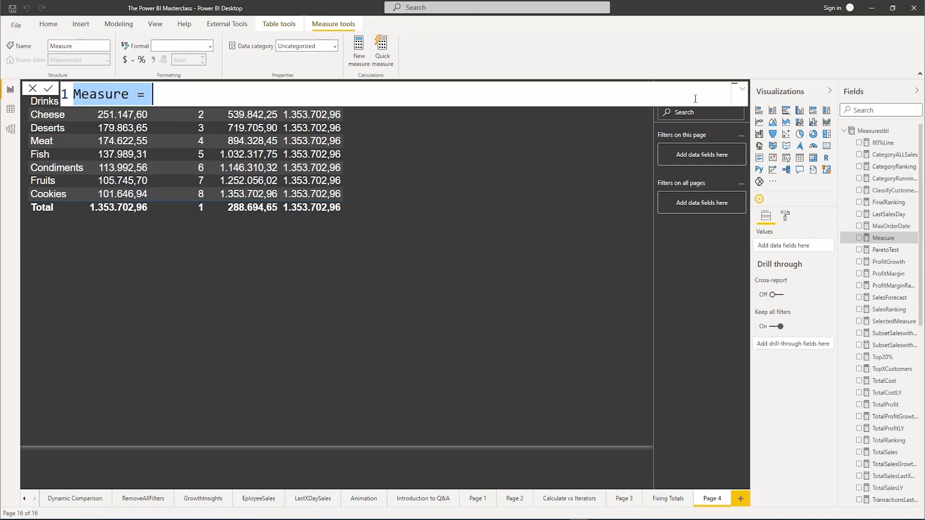
pyautogui.write('Run')
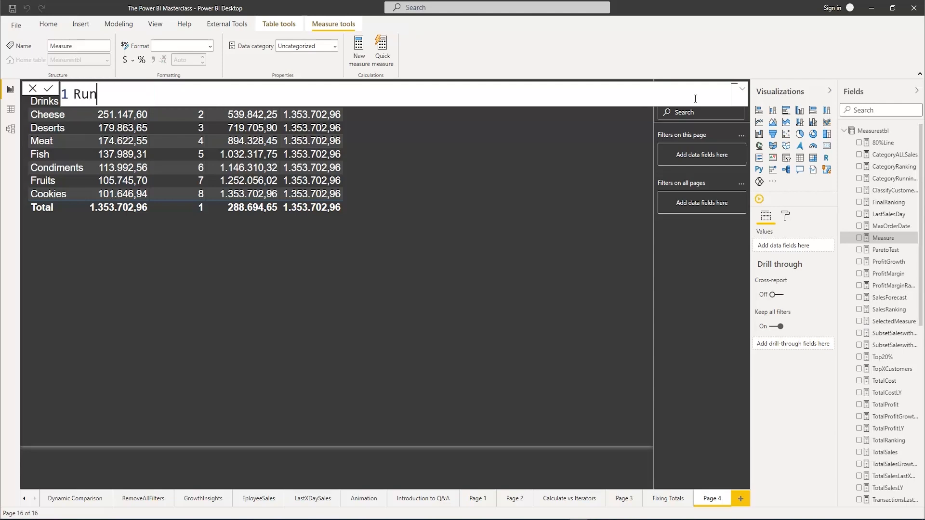
pyautogui.press('BackSpace')
pyautogui.press('BackSpace')
pyautogui.press('BackSpace')
pyautogui.write('CategoryPercentage')
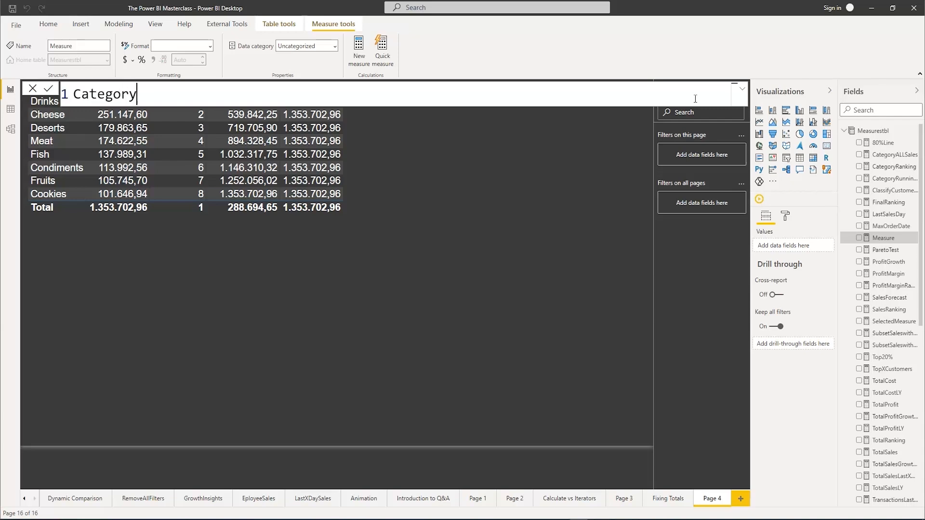
pyautogui.write(' = Run')
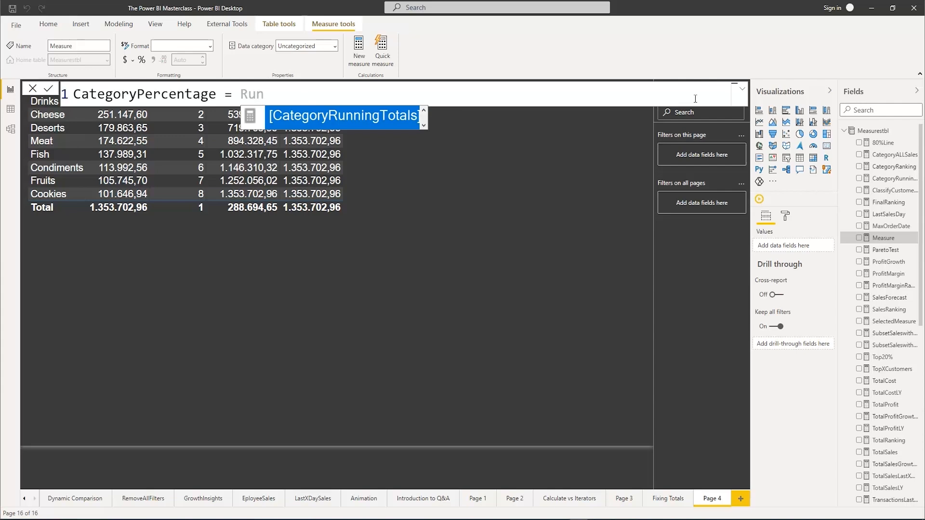
# Define CategoryPercentage as [CategoryRunningTotals] divided by [CategoryALLSales]
pyautogui.press('Tab')
pyautogui.write('/All')
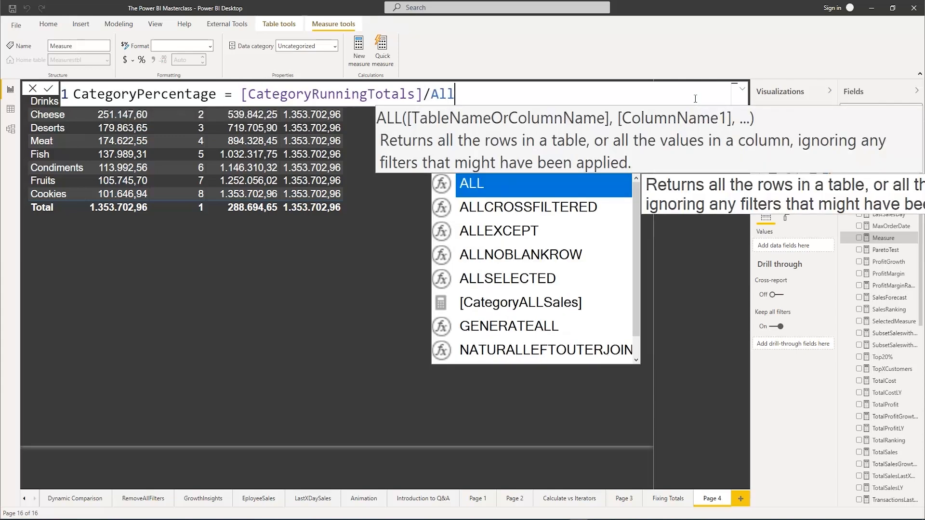
pyautogui.press('Down')
pyautogui.press('Down')
pyautogui.press('Down')
pyautogui.press('Down')
pyautogui.press('Down')
pyautogui.press('Tab')
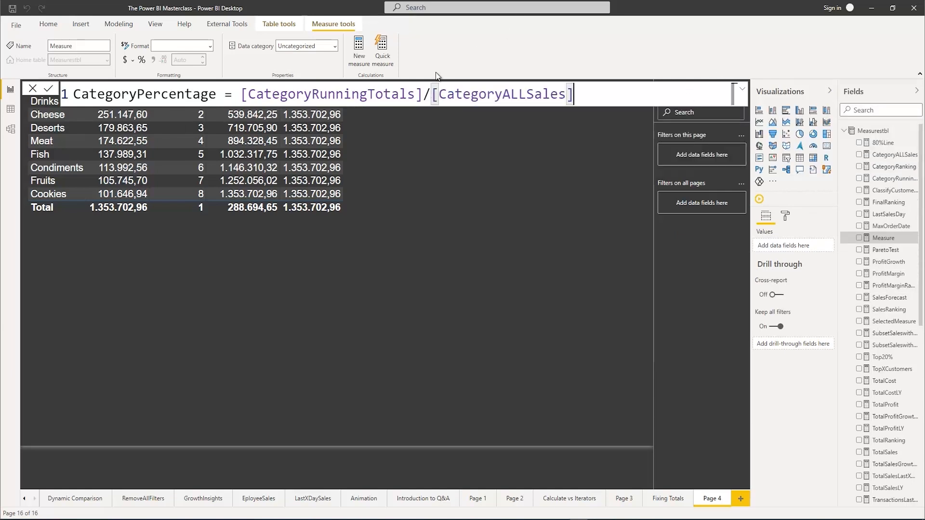
# Replace the division slash with a comma and open a DIVIDE function before [CategoryRunningTotals]
pyautogui.click(425, 95)
pyautogui.press('BackSpace')
pyautogui.write(',')
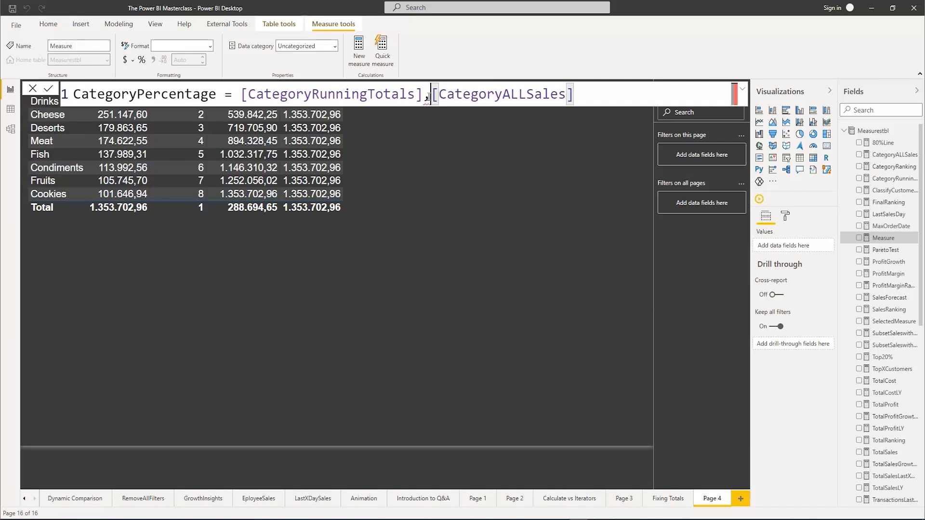
pyautogui.press('Left')
pyautogui.press('Left')
pyautogui.press('Left')
pyautogui.press('Left')
pyautogui.press('Left')
pyautogui.press('Left')
pyautogui.press('Left')
pyautogui.press('Left')
pyautogui.press('Left')
pyautogui.press('Left')
pyautogui.press('Left')
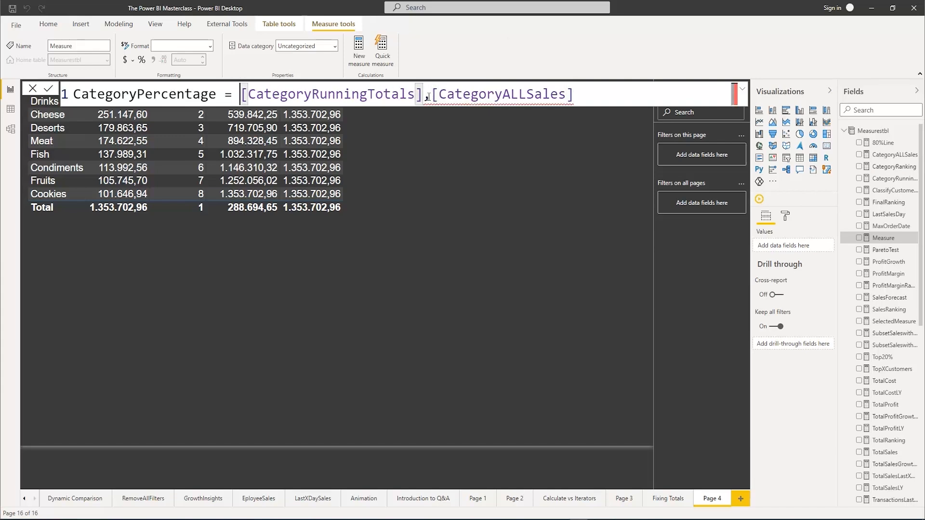
pyautogui.write('D')
pyautogui.write('ivi')
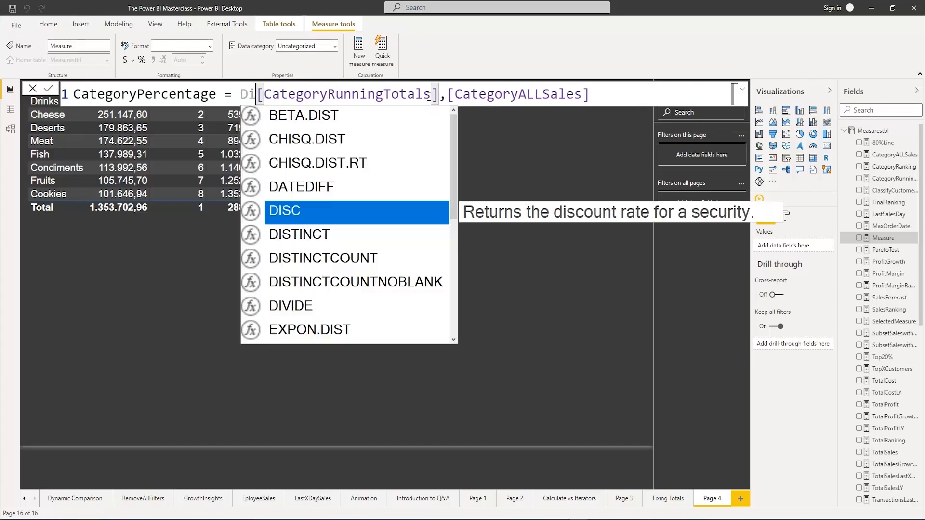
pyautogui.press('Tab')
# Add 0 as the alternate result after [CategoryALLSales] and close the DIVIDE function
pyautogui.press('Right')
pyautogui.press('Right')
pyautogui.press('Right')
pyautogui.press('Right')
pyautogui.press('Right')
pyautogui.press('Right')
pyautogui.press('Right')
pyautogui.press('Right')
pyautogui.press('Right')
pyautogui.press('Right')
pyautogui.press('Right')
pyautogui.press('Right')
pyautogui.press('Right')
pyautogui.press('Right')
pyautogui.press('Right')
pyautogui.press('Right')
pyautogui.press('Right')
pyautogui.press('Right')
pyautogui.press('Right')
pyautogui.press('Right')
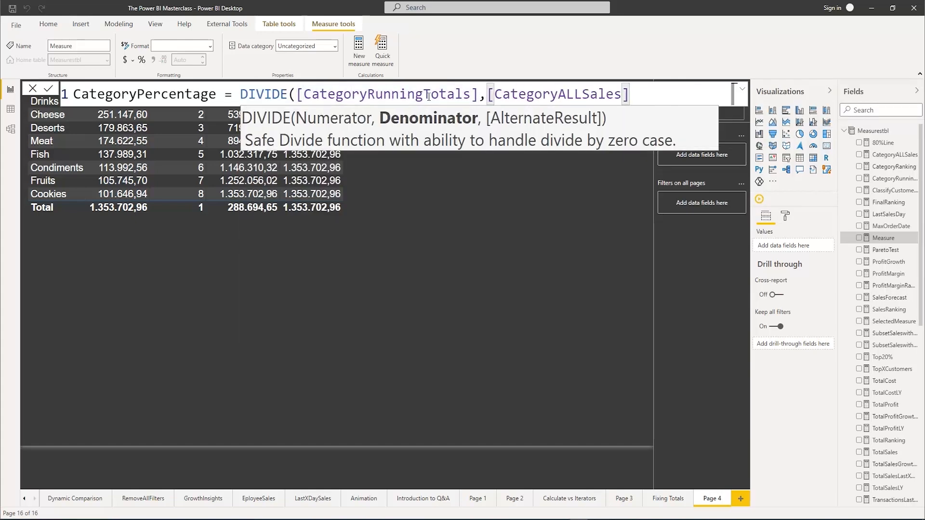
pyautogui.write(',0')
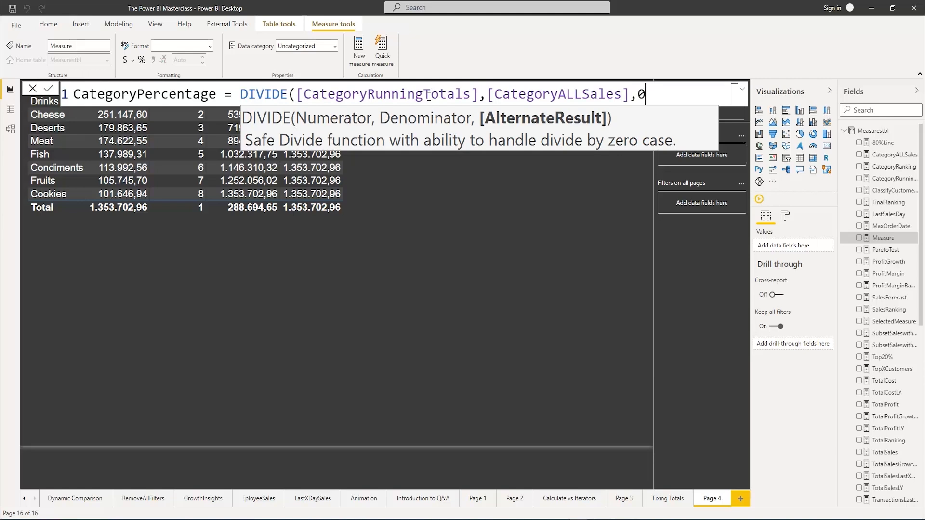
pyautogui.write(')')
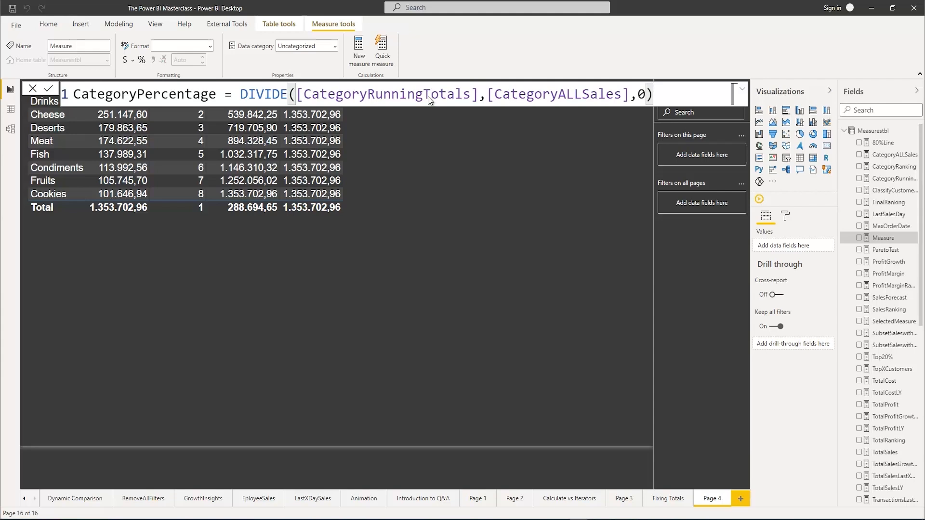
# Commit the CategoryPercentage measure and format it as a percentage
pyautogui.press('Return')
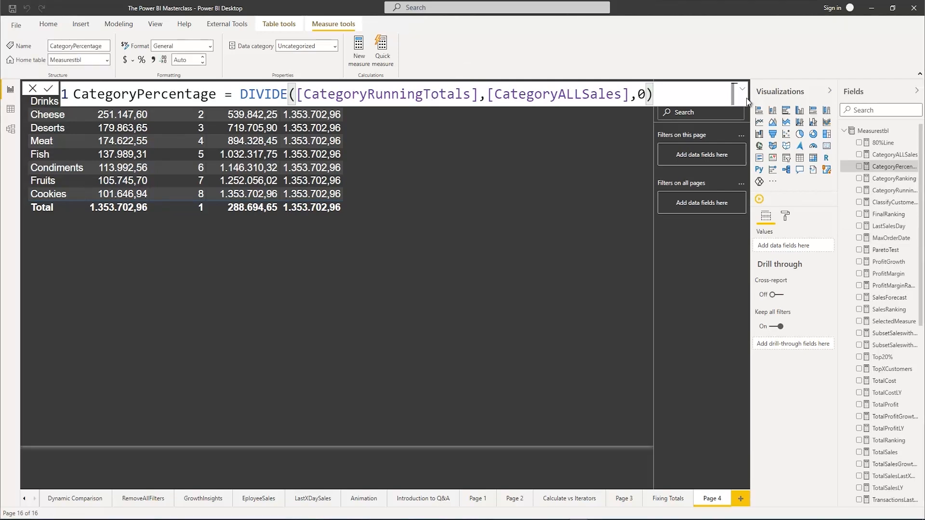
pyautogui.click(514, 250)
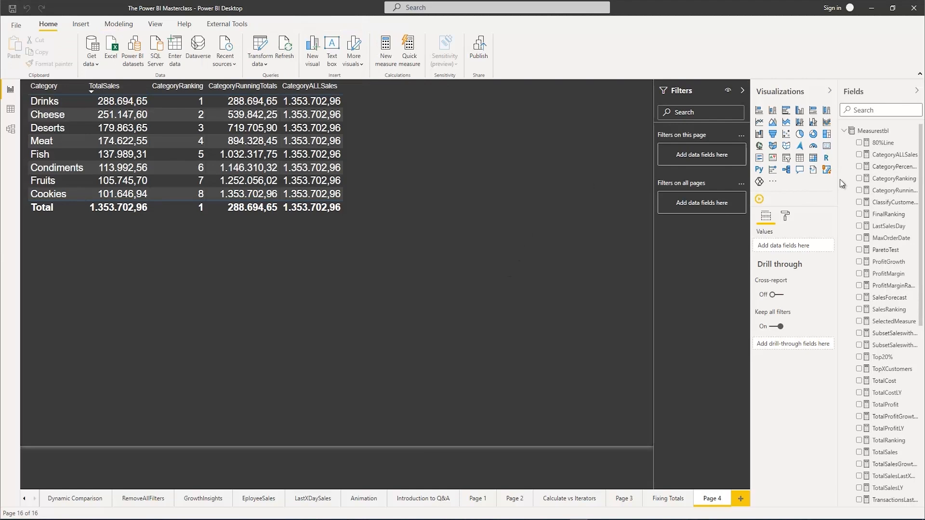
pyautogui.click(889, 166)
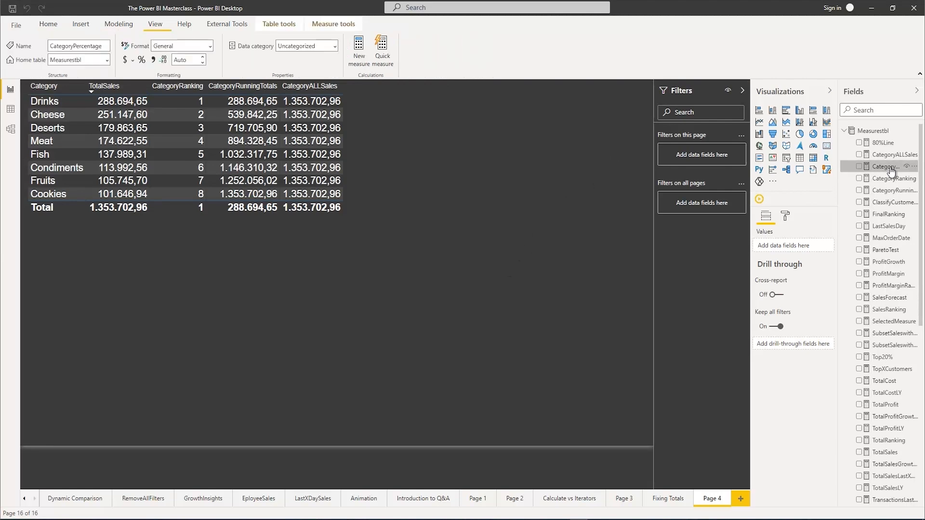
pyautogui.click(142, 60)
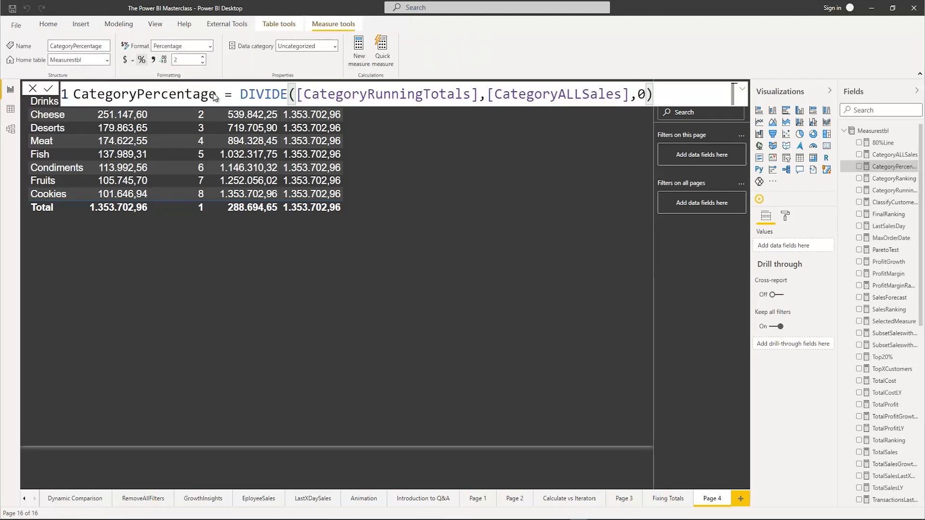
# Format the 80%Line measure as a percentage with 0 decimal places
pyautogui.click(882, 143)
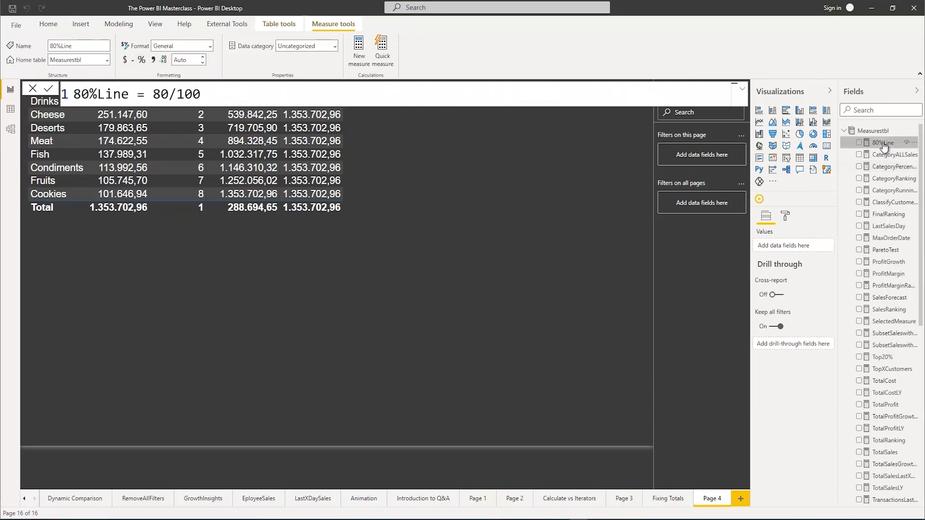
pyautogui.click(141, 60)
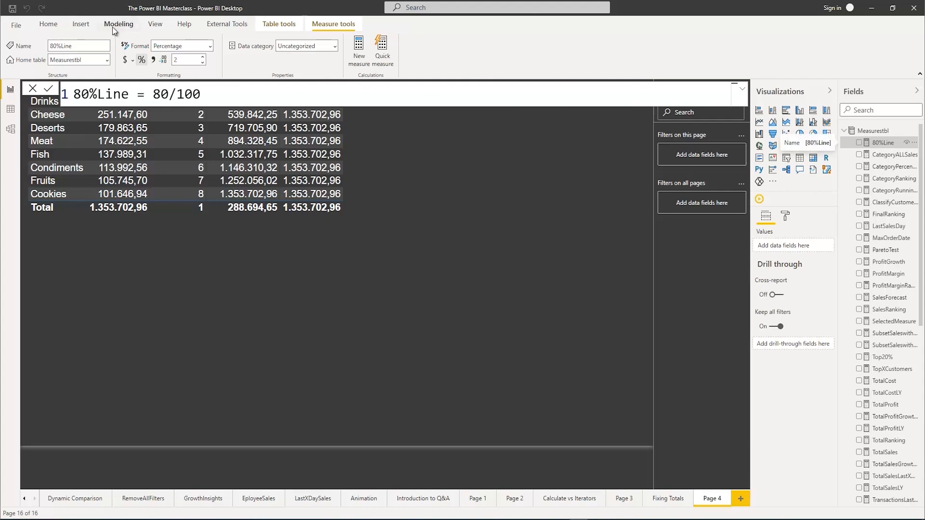
pyautogui.click(203, 62)
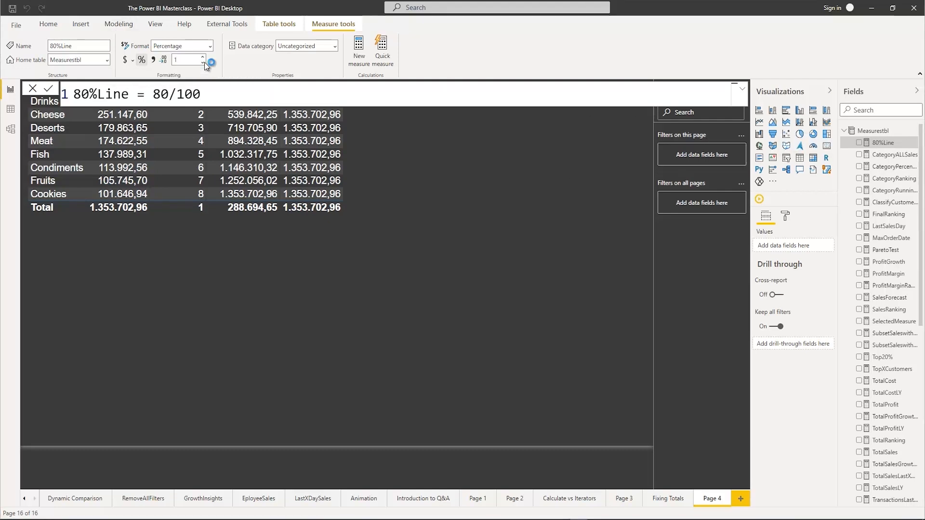
pyautogui.click(204, 62)
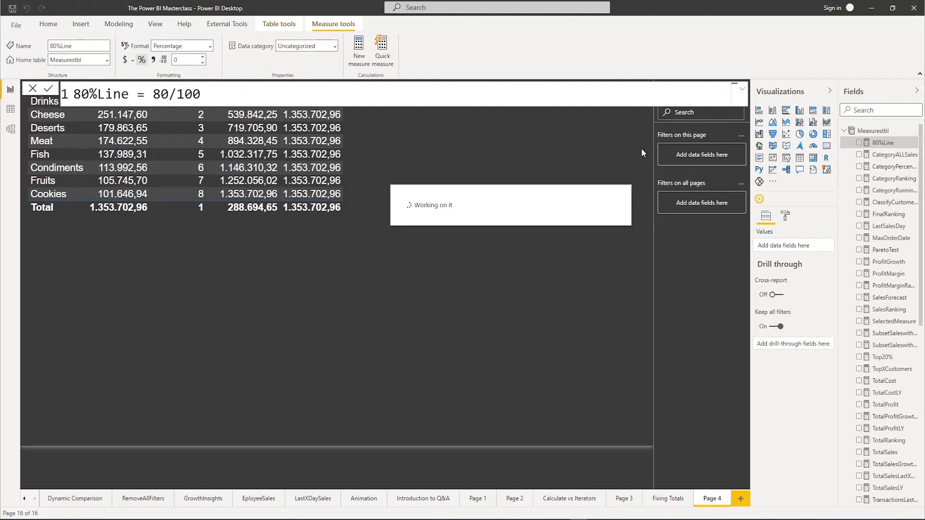
# Set the CategoryPercentage measure to 0 decimal places
pyautogui.click(891, 166)
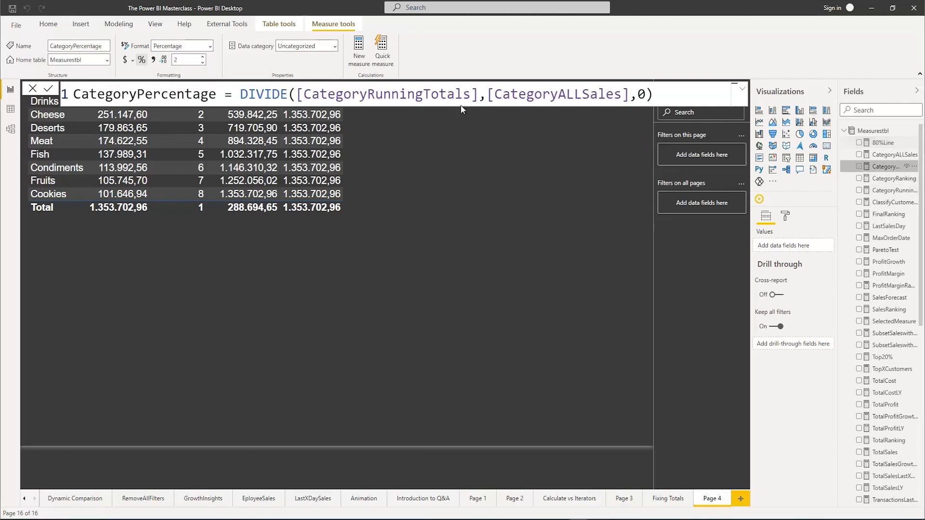
pyautogui.click(203, 62)
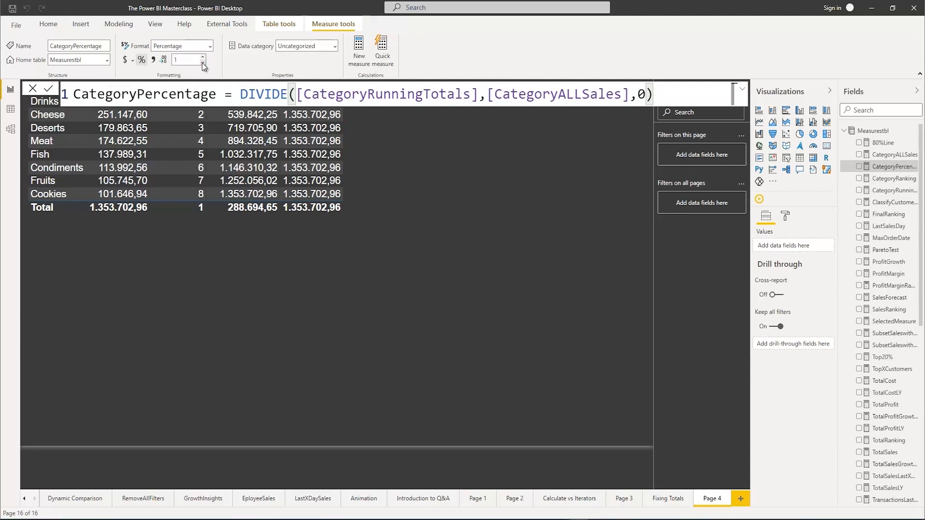
pyautogui.click(202, 62)
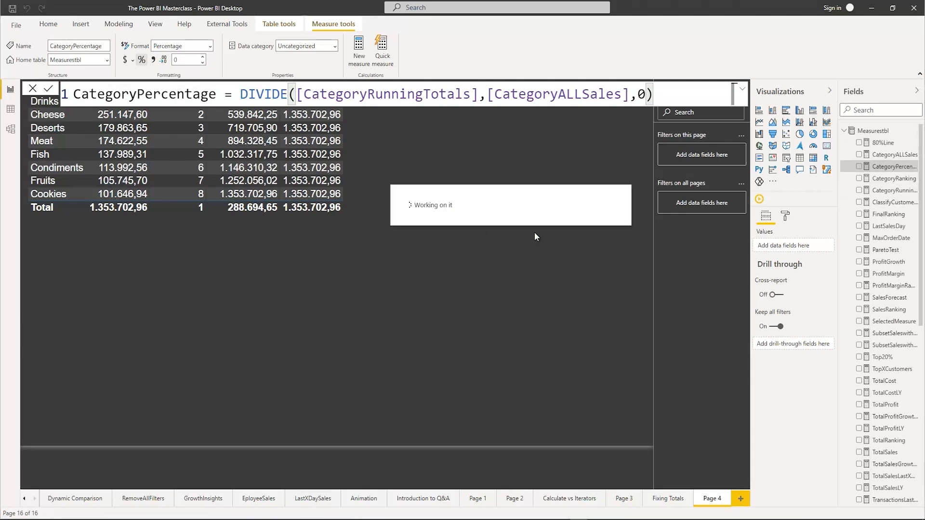
# Add 80%Line and CategoryPercentage to the category table and widen the table
pyautogui.click(391, 153)
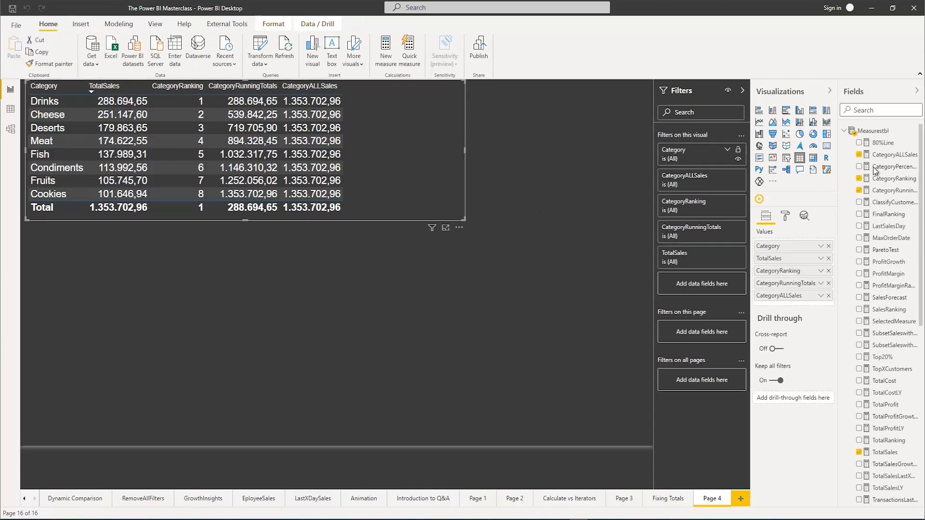
pyautogui.click(859, 143)
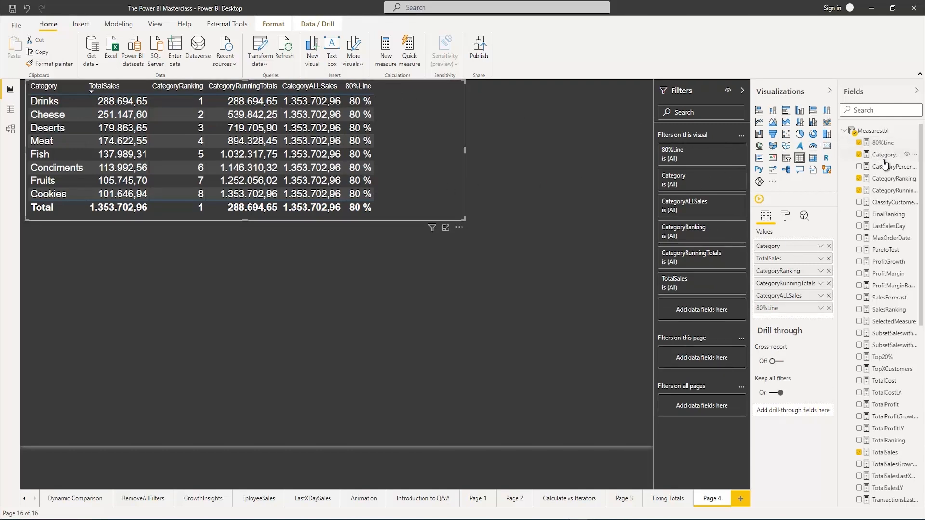
pyautogui.click(859, 167)
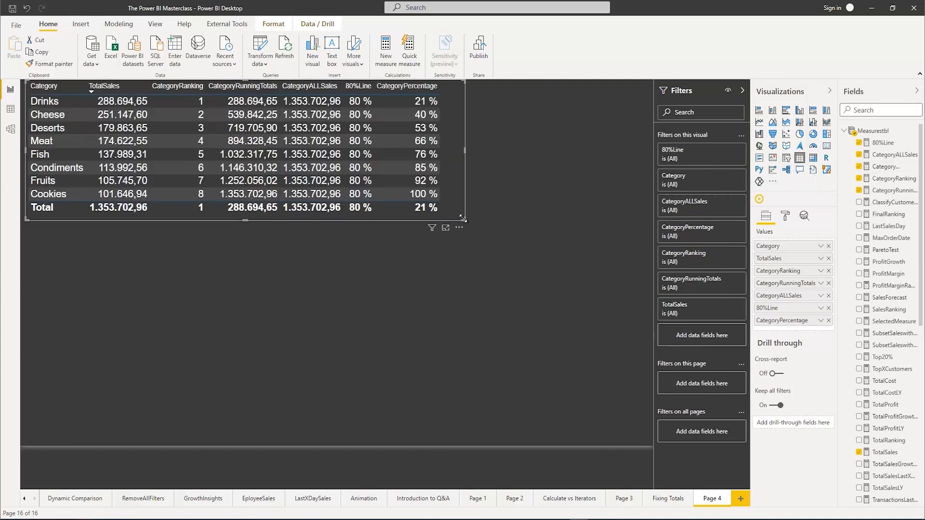
pyautogui.moveTo(463, 217); pyautogui.dragTo(510, 222)
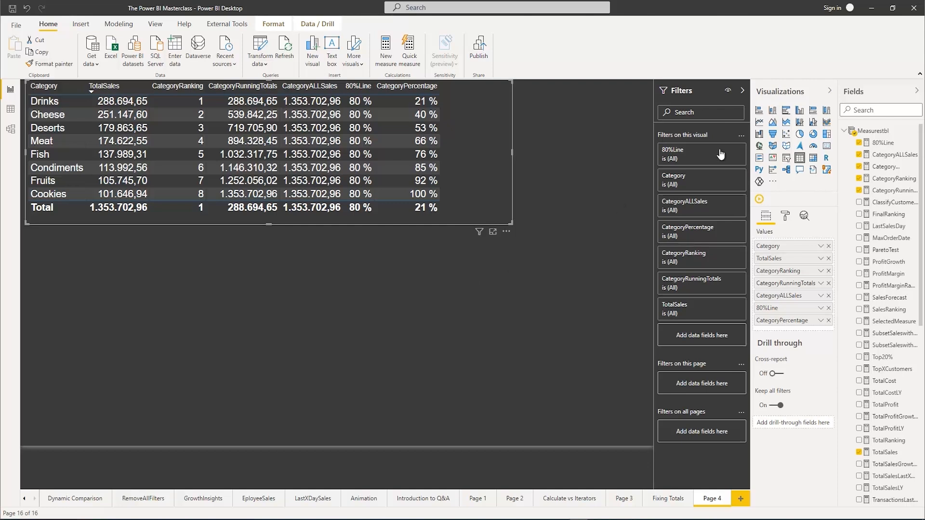
# Insert a separate line and stacked column chart below the table and enlarge it to fill the free space
pyautogui.click(799, 122)
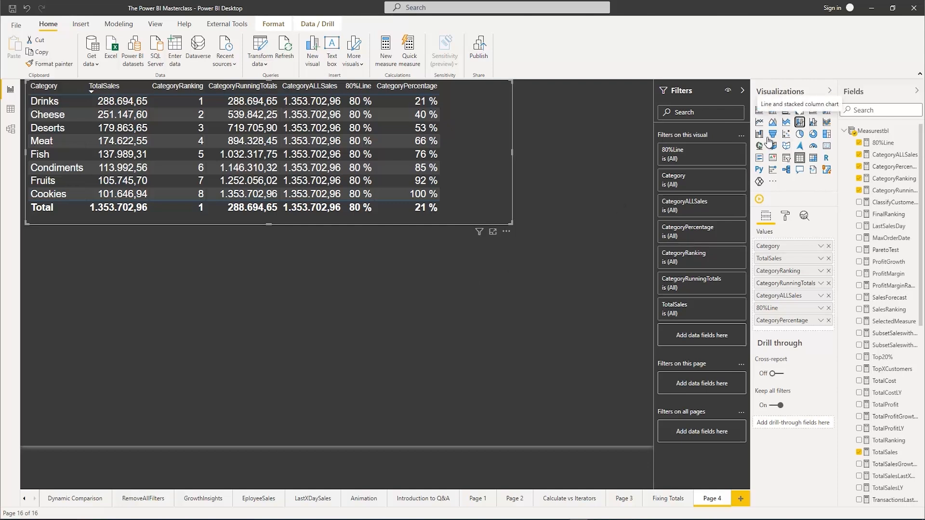
pyautogui.click(26, 14)
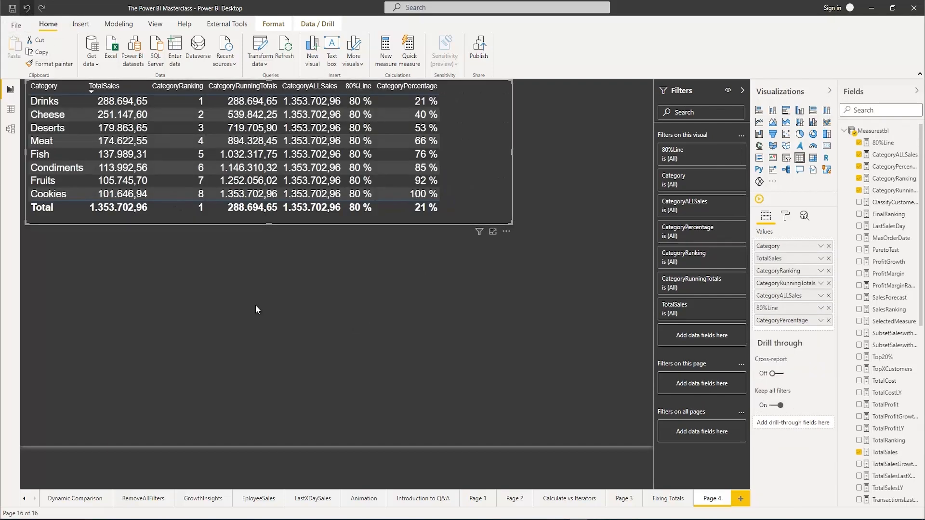
pyautogui.click(255, 310)
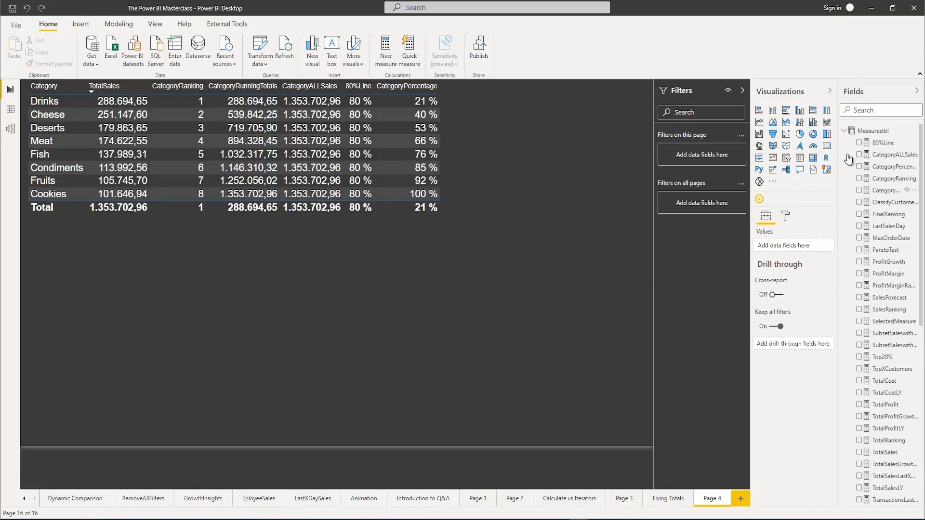
pyautogui.click(799, 122)
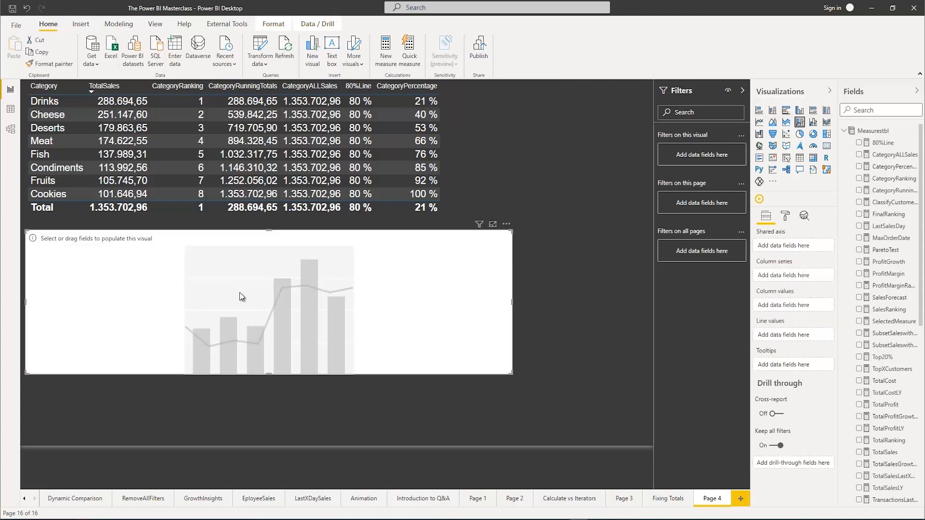
pyautogui.moveTo(508, 371); pyautogui.dragTo(631, 443)
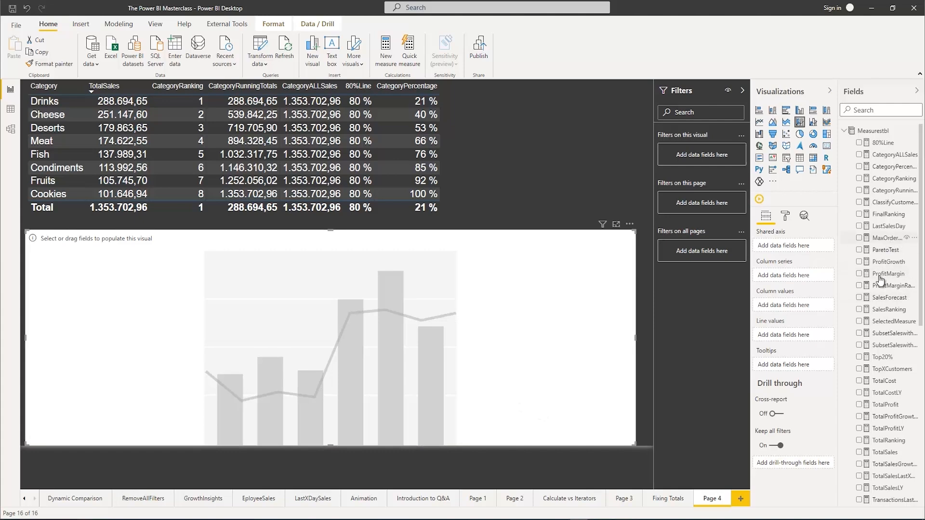
# Put Category from Orderstbl on the chart's shared axis and TotalSales in its column values
pyautogui.scroll(-3, 877, 378)
pyautogui.scroll(-4, 877, 378)
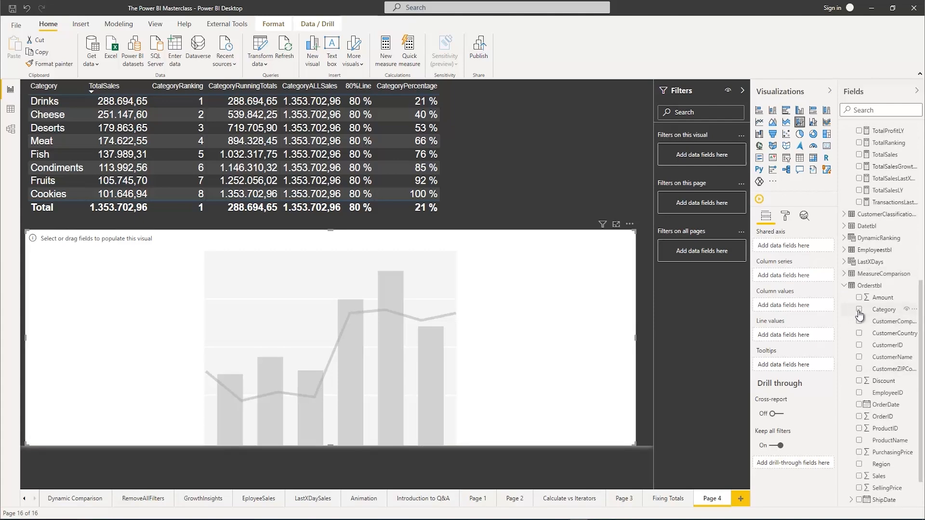
pyautogui.click(858, 309)
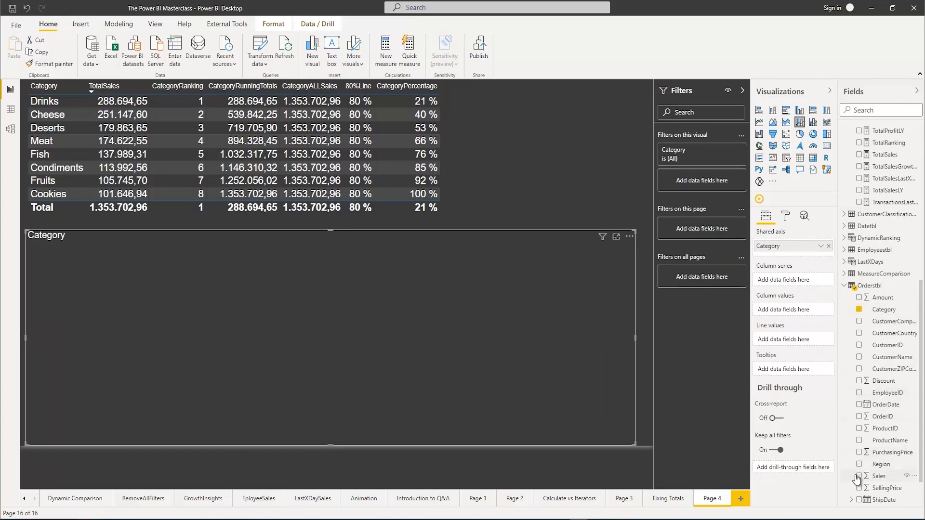
pyautogui.scroll(6, 865, 303)
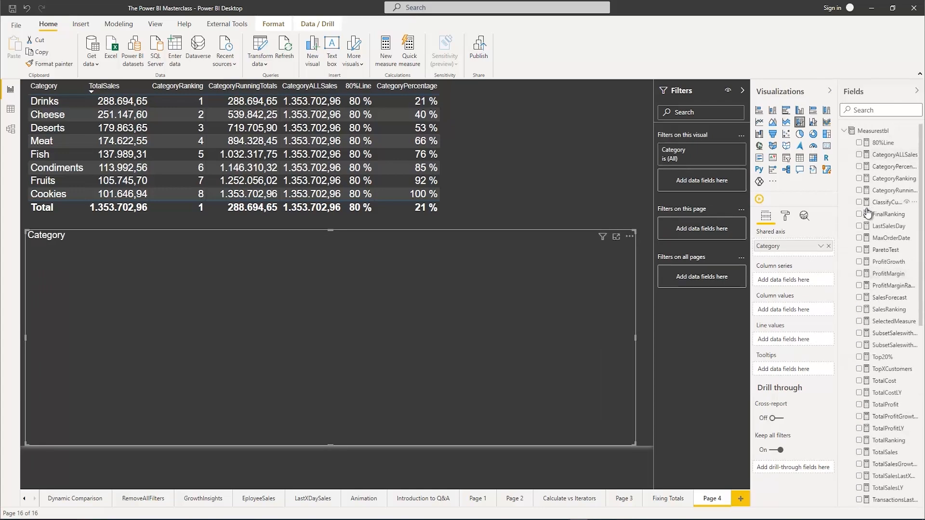
pyautogui.scroll(-3, 867, 217)
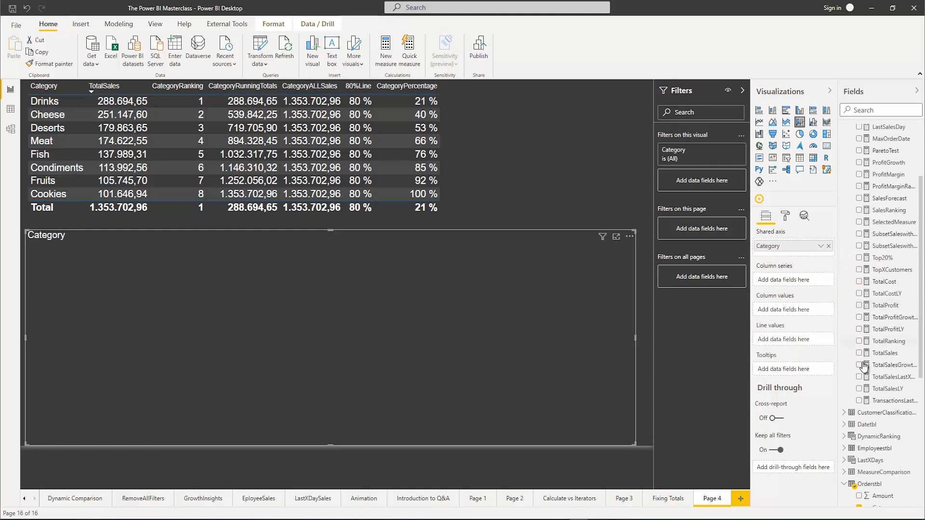
pyautogui.click(859, 353)
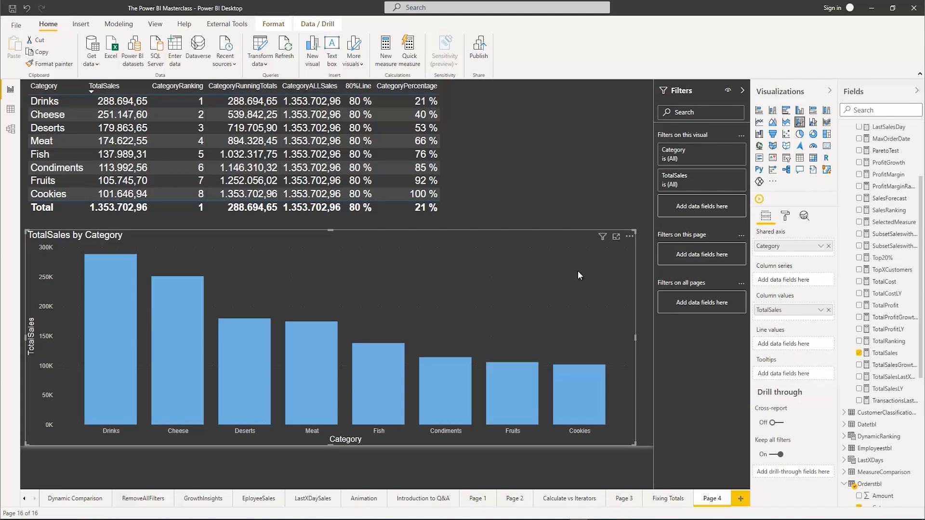
# Turn on data labels for the TotalSales by Category chart and check its sort order
pyautogui.click(786, 216)
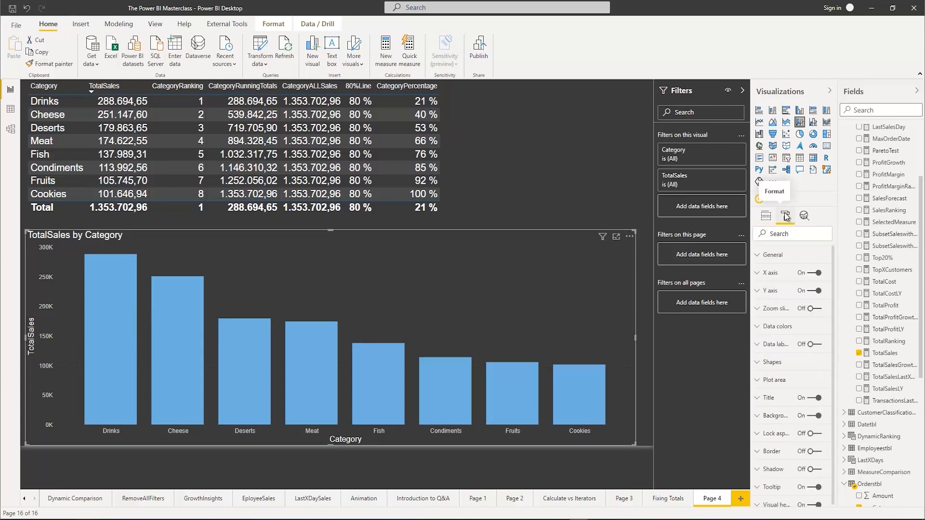
pyautogui.click(816, 344)
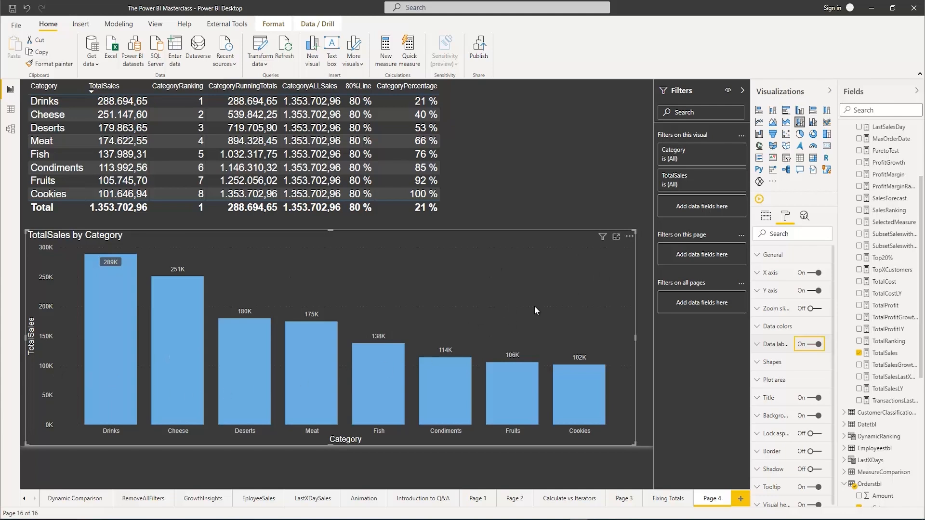
pyautogui.click(629, 236)
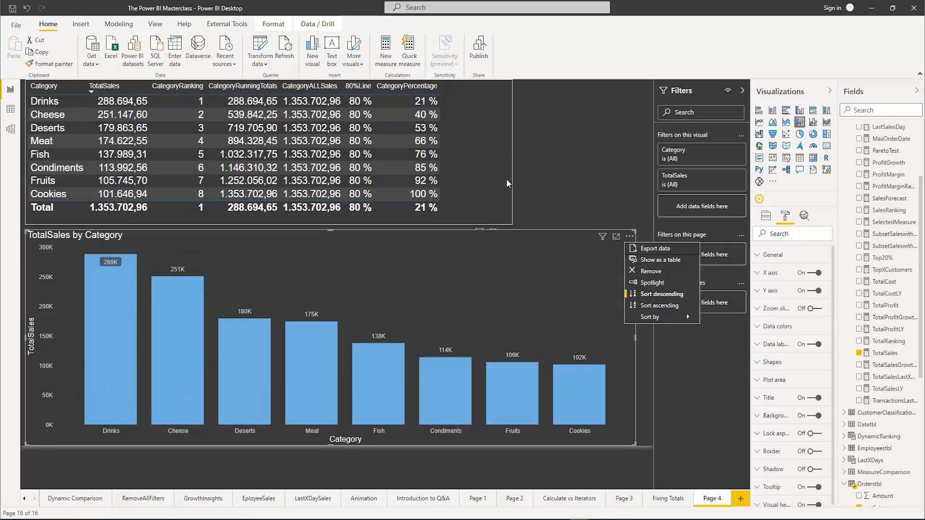
pyautogui.click(495, 273)
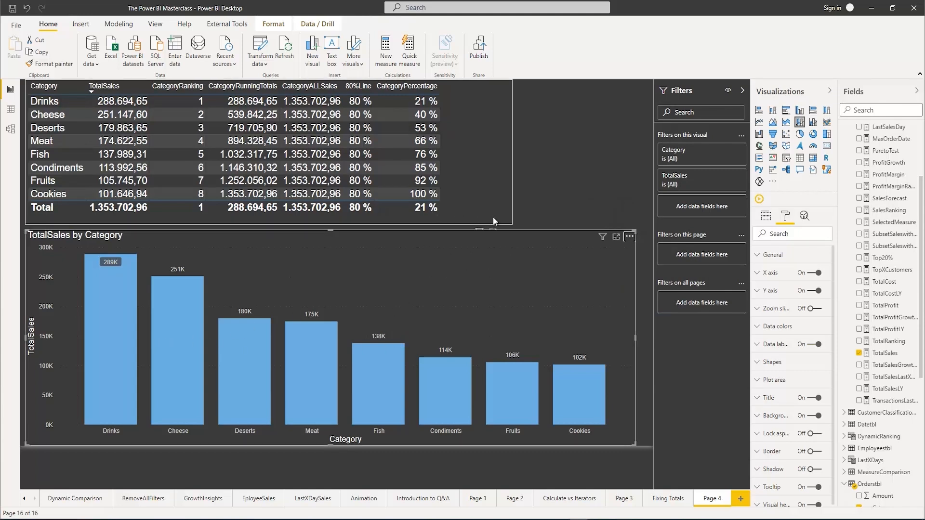
# Add the 80%Line measure to the chart's line values
pyautogui.click(766, 218)
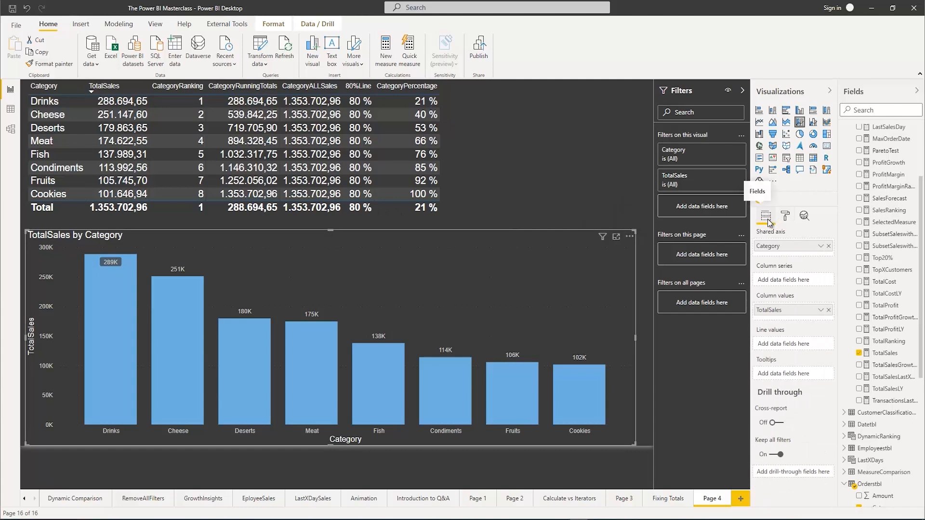
pyautogui.scroll(3, 891, 260)
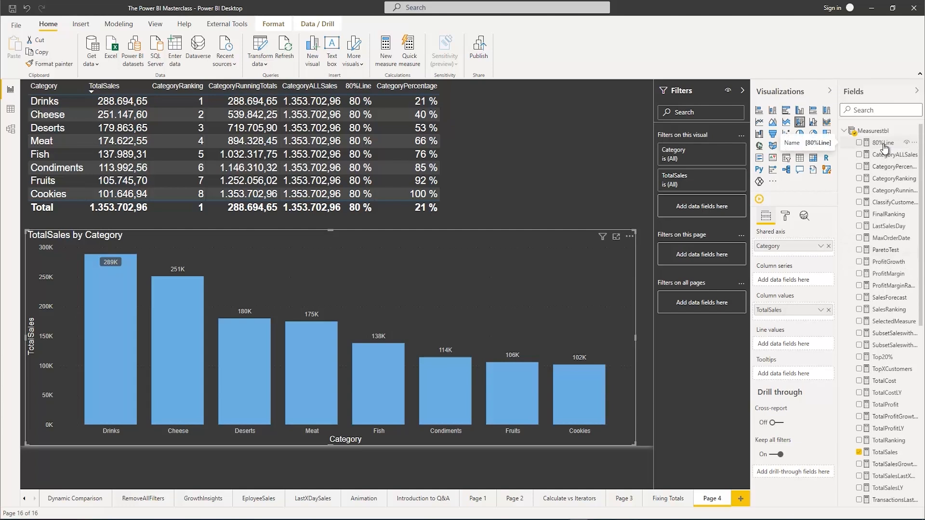
pyautogui.moveTo(884, 148); pyautogui.dragTo(789, 347)
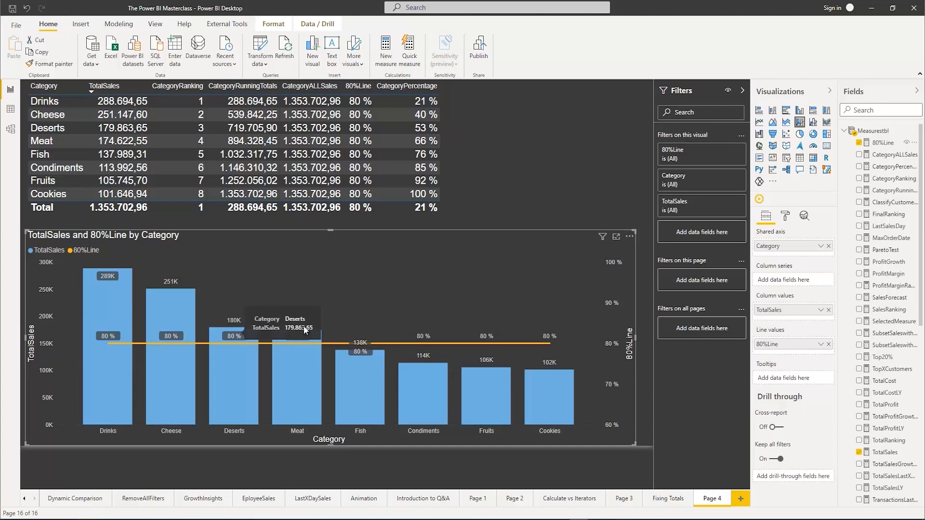
# Customize the chart's data labels per series and hide the labels of the 80%Line series
pyautogui.click(785, 217)
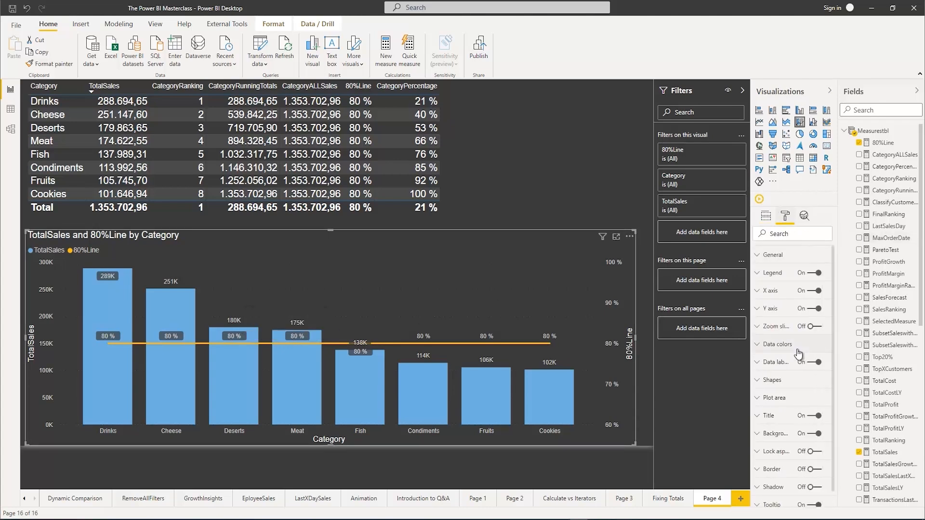
pyautogui.scroll(-1, 799, 354)
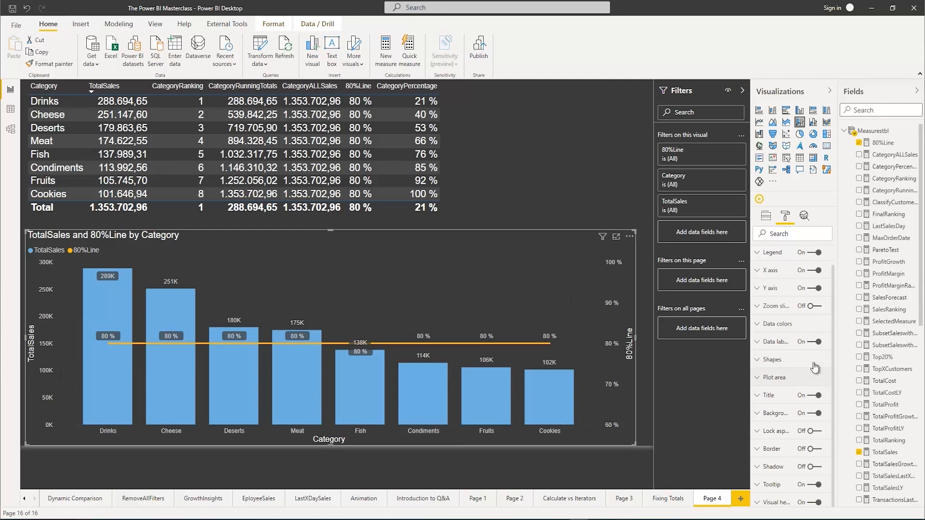
pyautogui.click(765, 342)
pyautogui.scroll(-10, 783, 370)
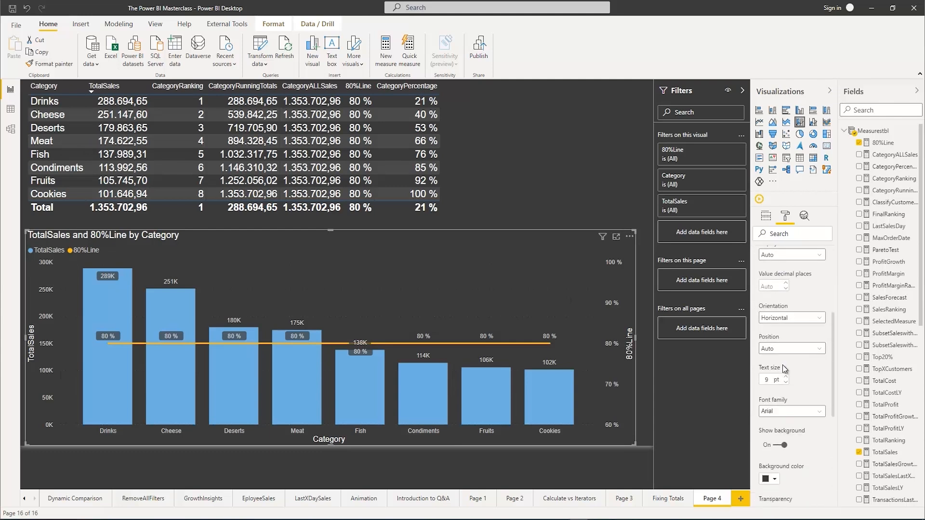
pyautogui.scroll(-4, 786, 360)
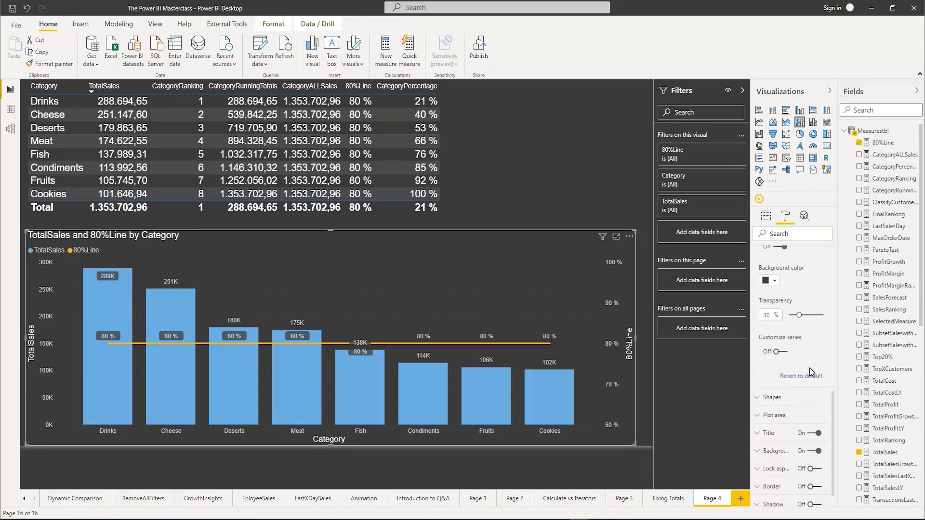
pyautogui.click(783, 352)
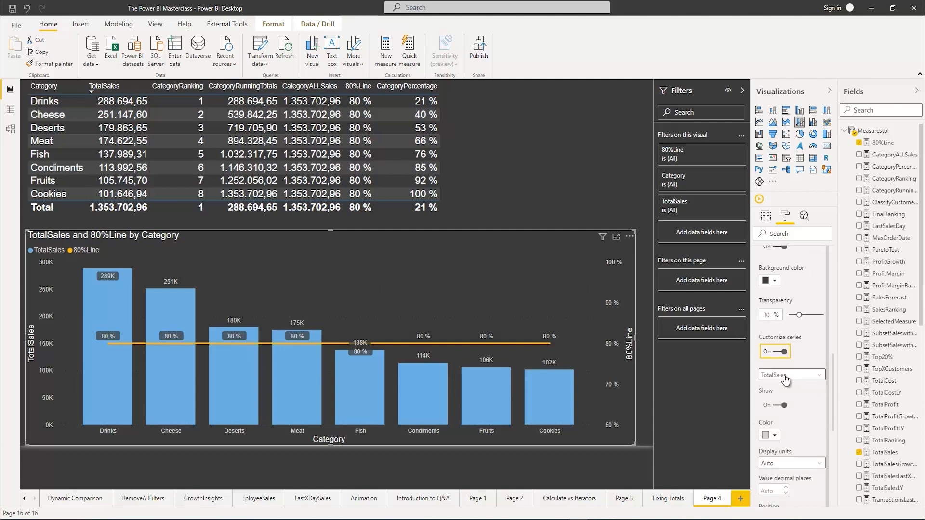
pyautogui.click(785, 376)
pyautogui.click(775, 397)
pyautogui.click(780, 405)
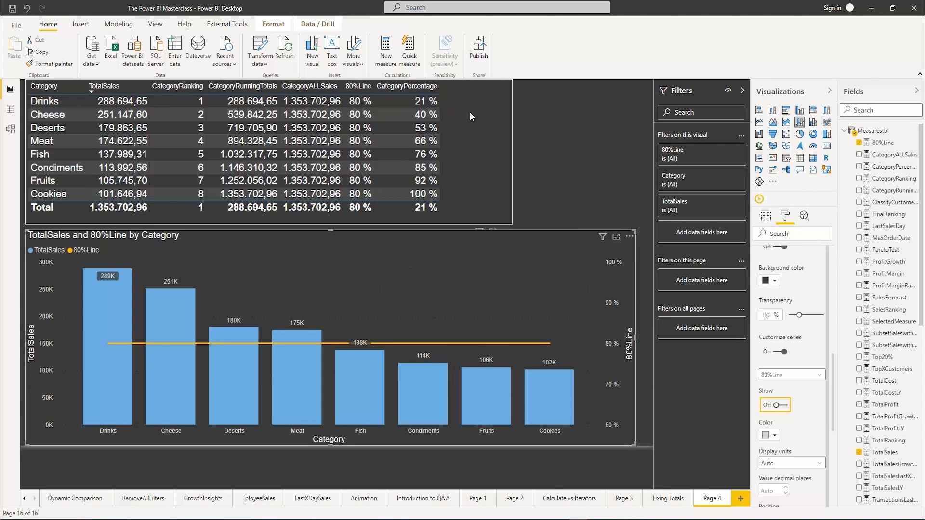
# Add the CategoryPercentage measure to the combined chart's line values alongside 80%Line
pyautogui.click(457, 110)
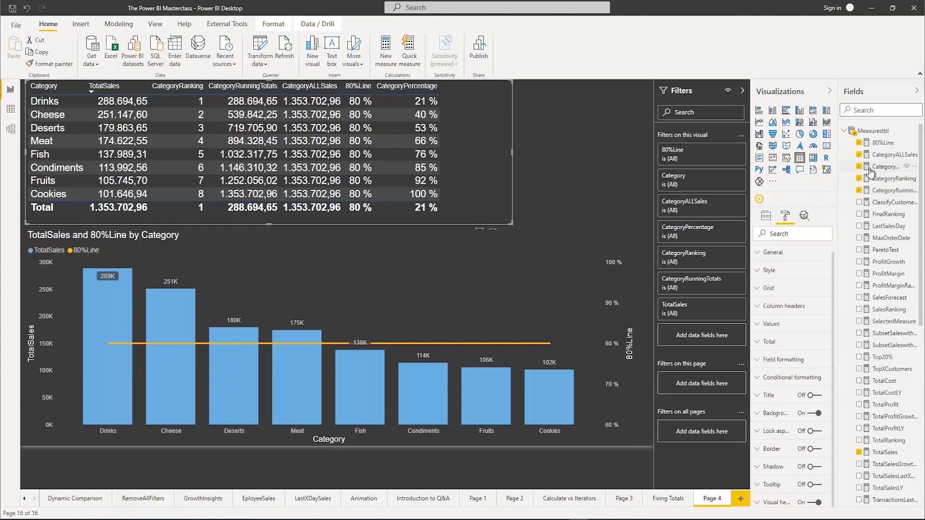
pyautogui.click(504, 330)
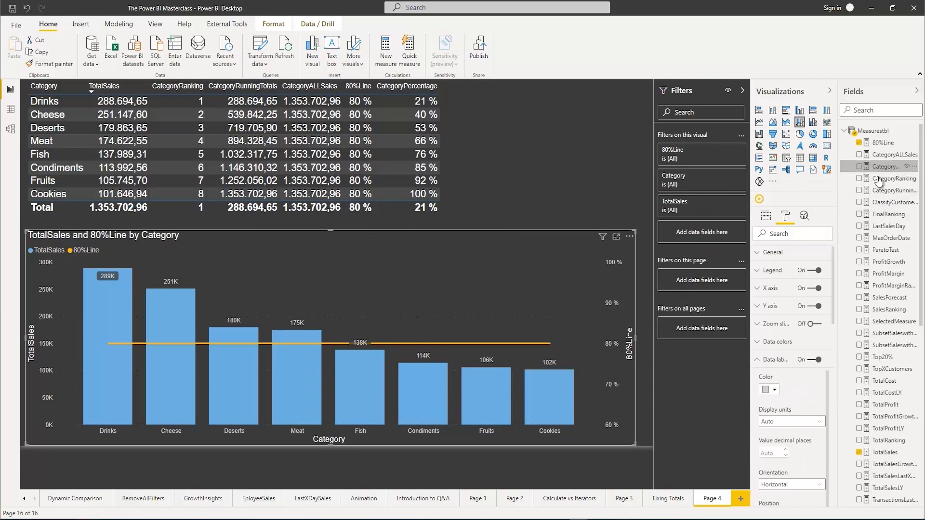
pyautogui.click(766, 218)
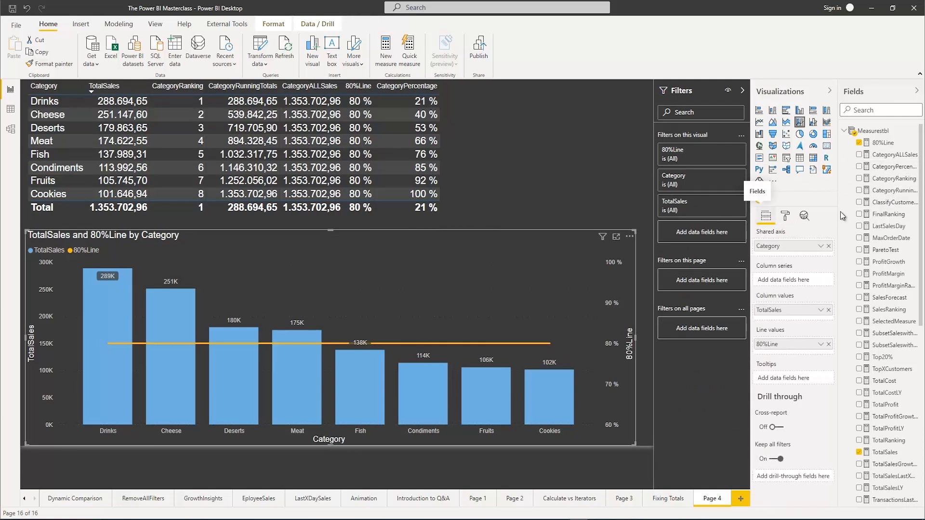
pyautogui.moveTo(895, 170); pyautogui.dragTo(797, 350)
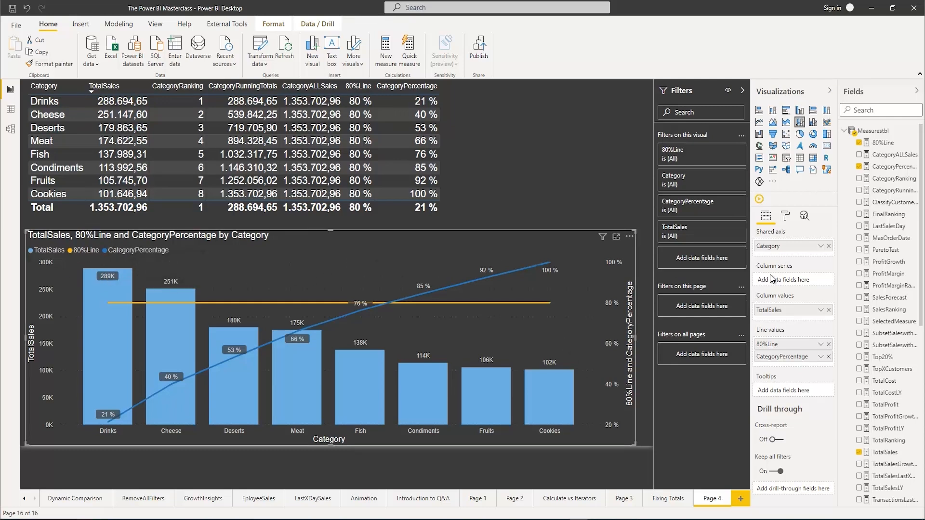
# Set the chart's data label position to Outside end and extend the chart slightly upward
pyautogui.click(784, 216)
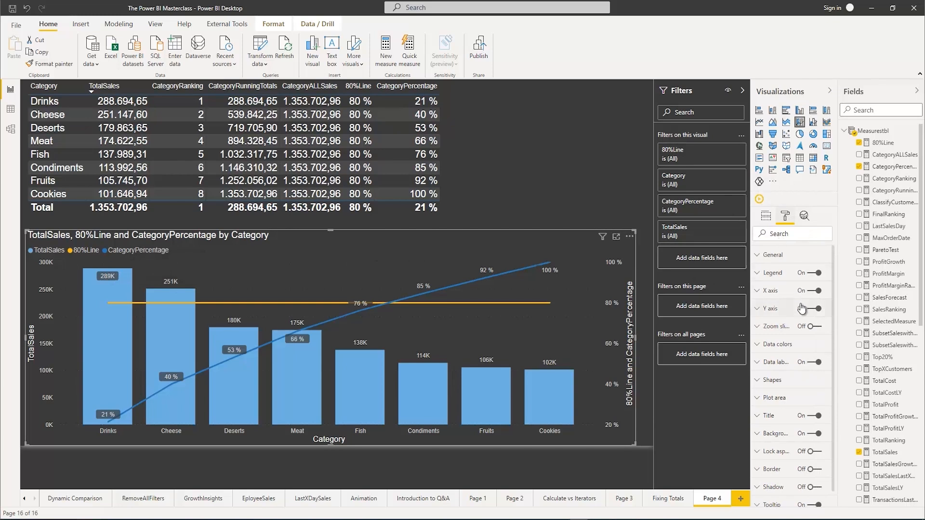
pyautogui.click(758, 364)
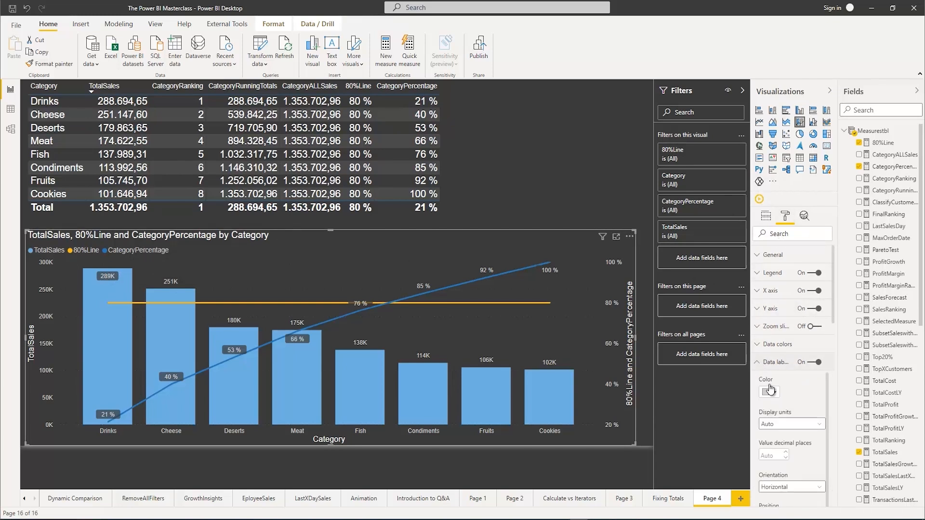
pyautogui.scroll(-1, 802, 436)
pyautogui.scroll(-1, 802, 436)
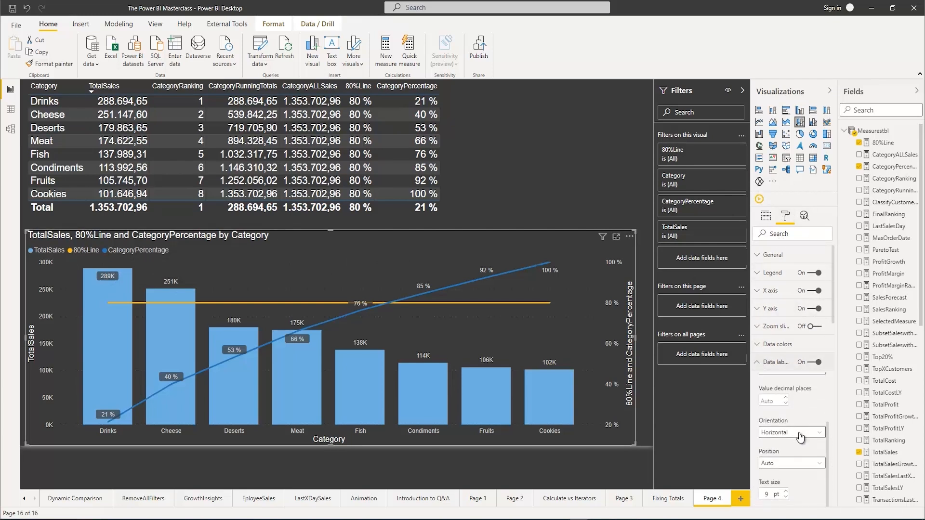
pyautogui.click(790, 443)
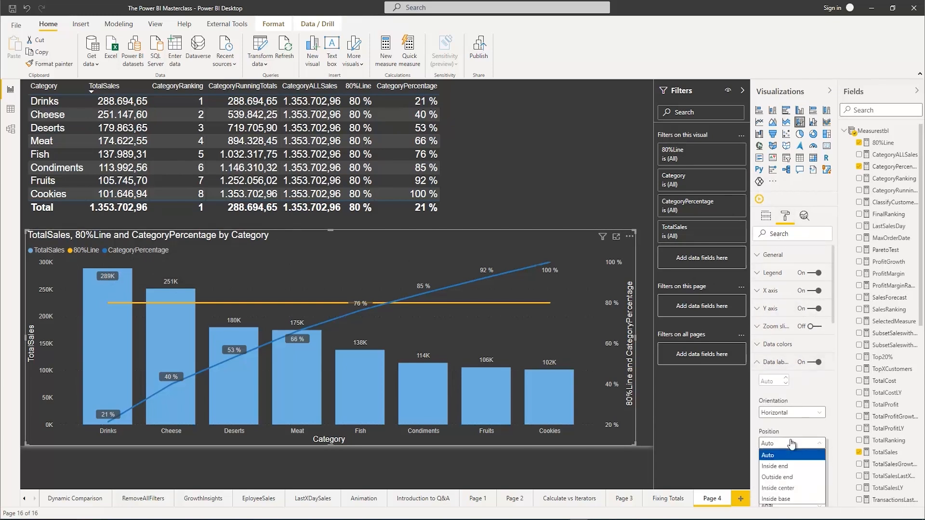
pyautogui.click(789, 478)
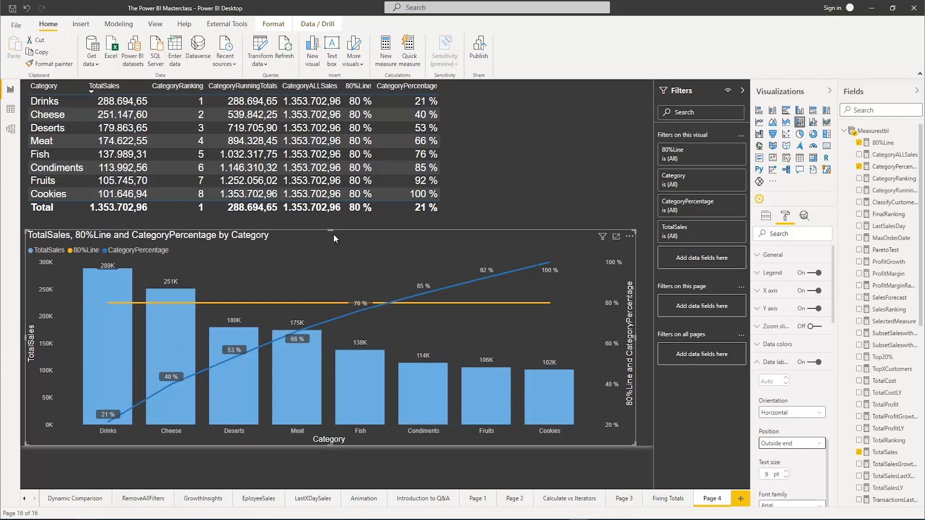
pyautogui.moveTo(334, 234); pyautogui.dragTo(333, 230)
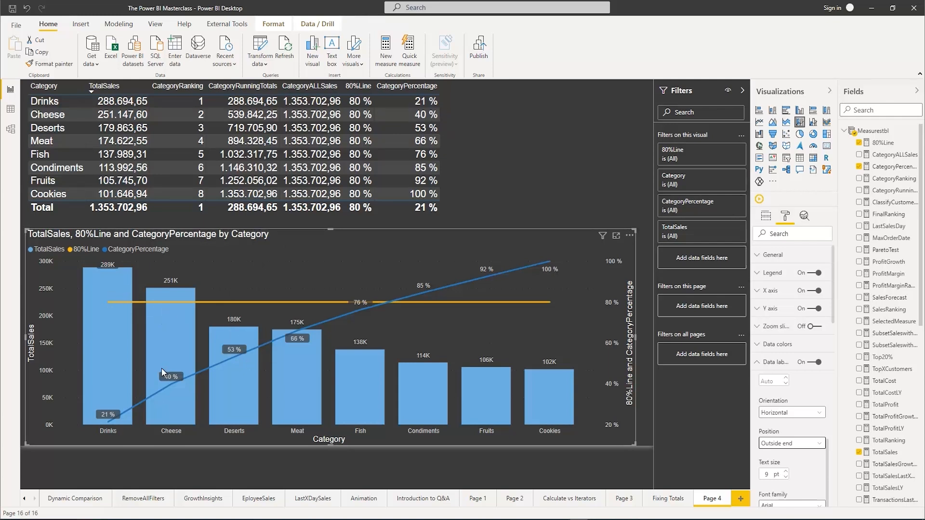
pyautogui.moveTo(123, 365)
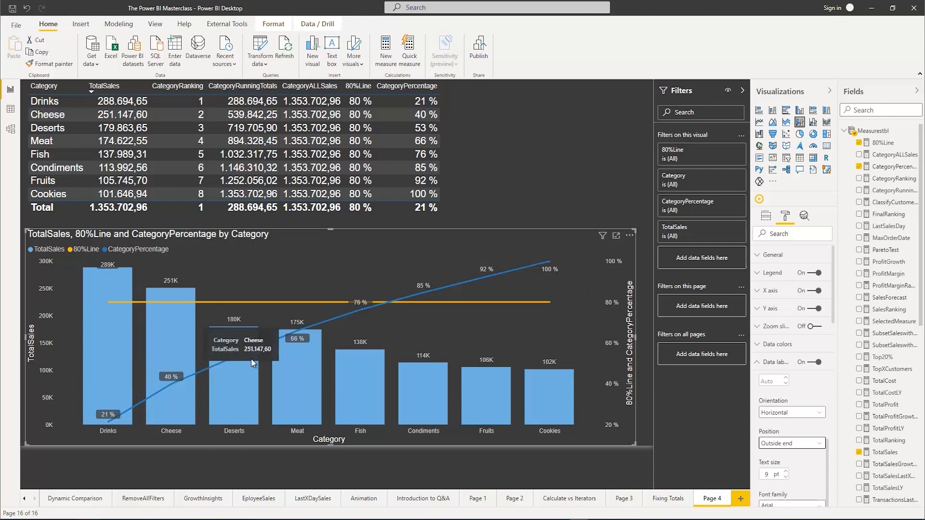
pyautogui.moveTo(358, 363)
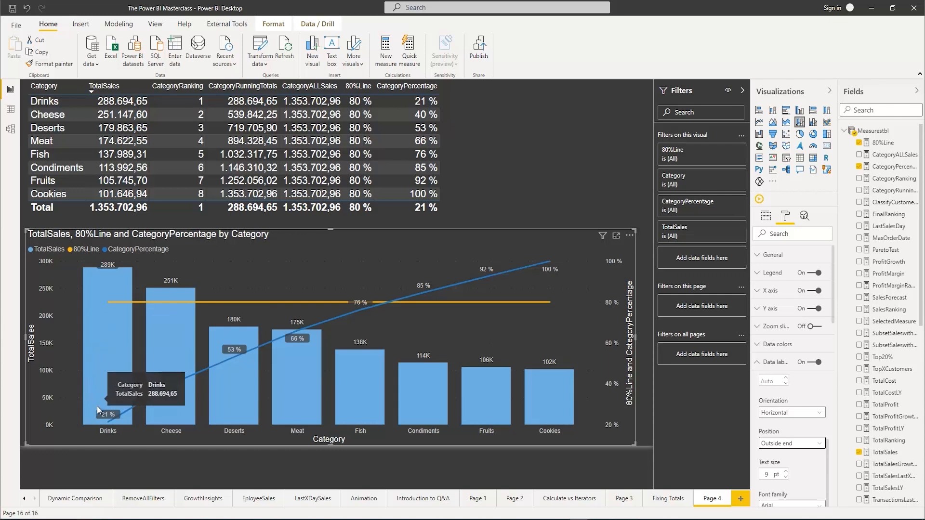
pyautogui.moveTo(323, 337)
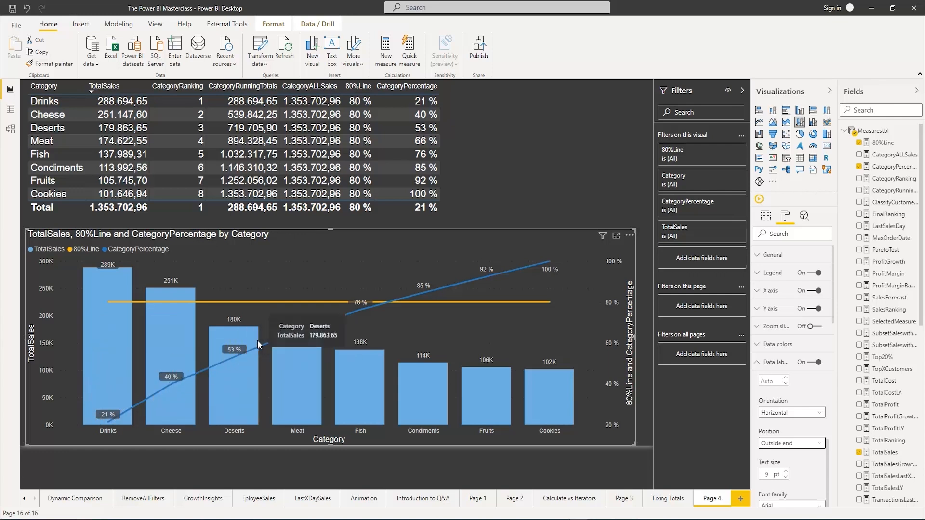
pyautogui.moveTo(388, 302)
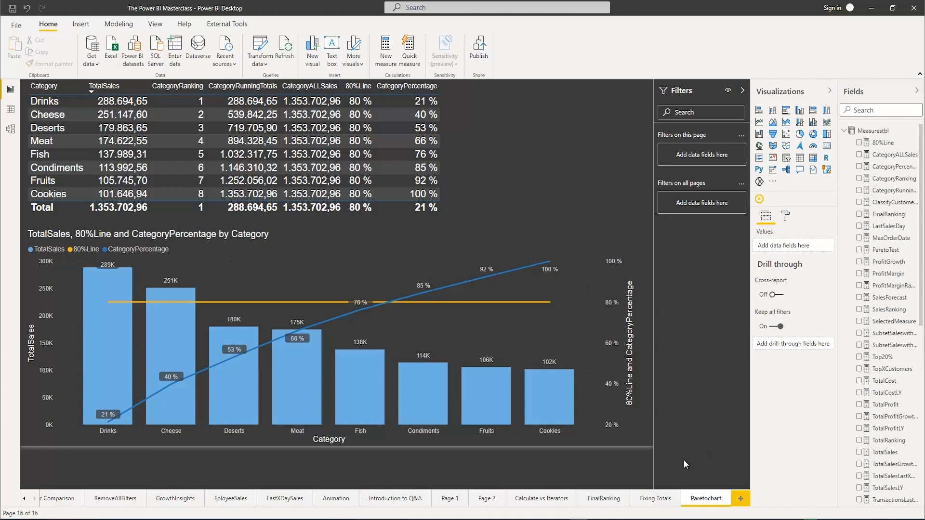
# Add a new report page with a scatter chart, enlarge it and place it in the middle of the canvas
pyautogui.click(740, 500)
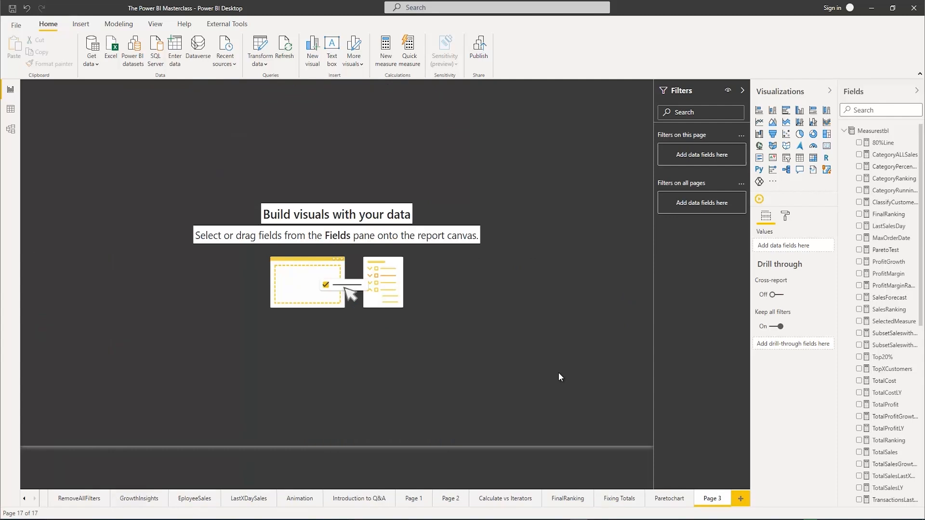
pyautogui.click(787, 138)
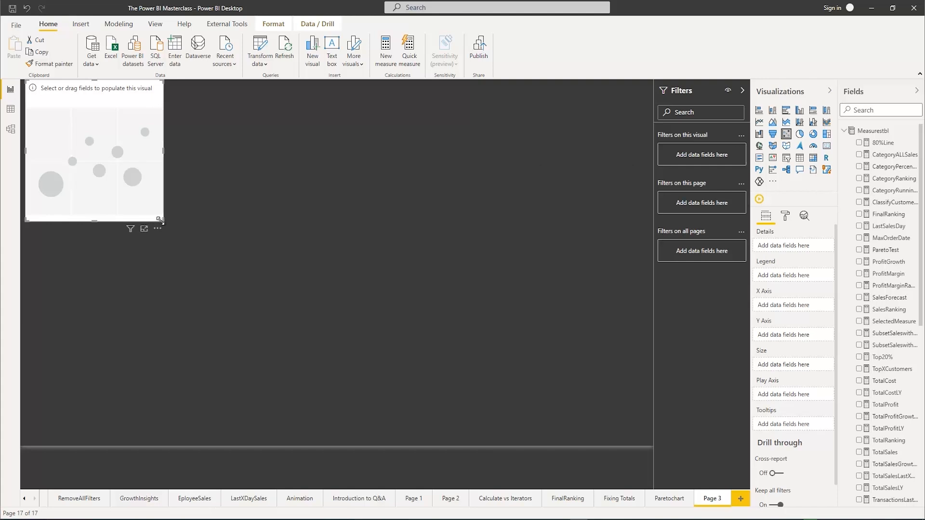
pyautogui.moveTo(160, 220); pyautogui.dragTo(419, 396)
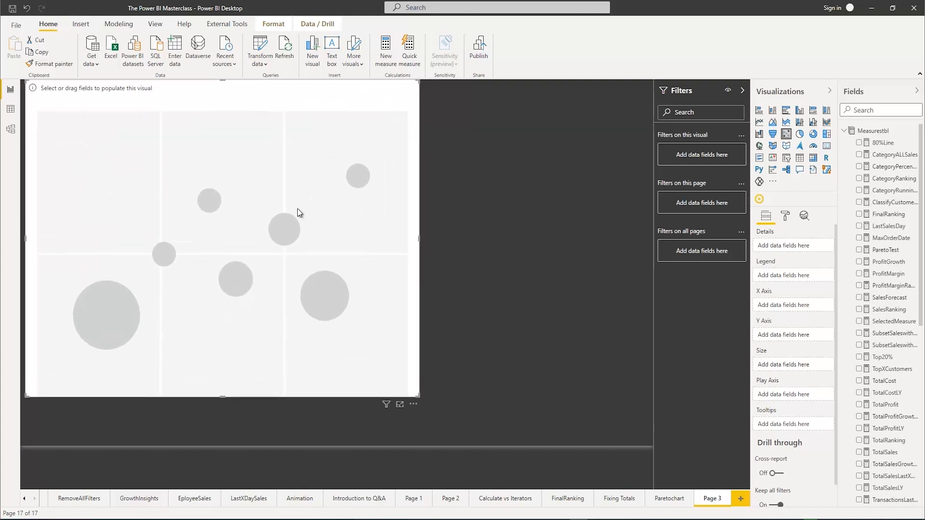
pyautogui.moveTo(210, 101); pyautogui.dragTo(345, 126)
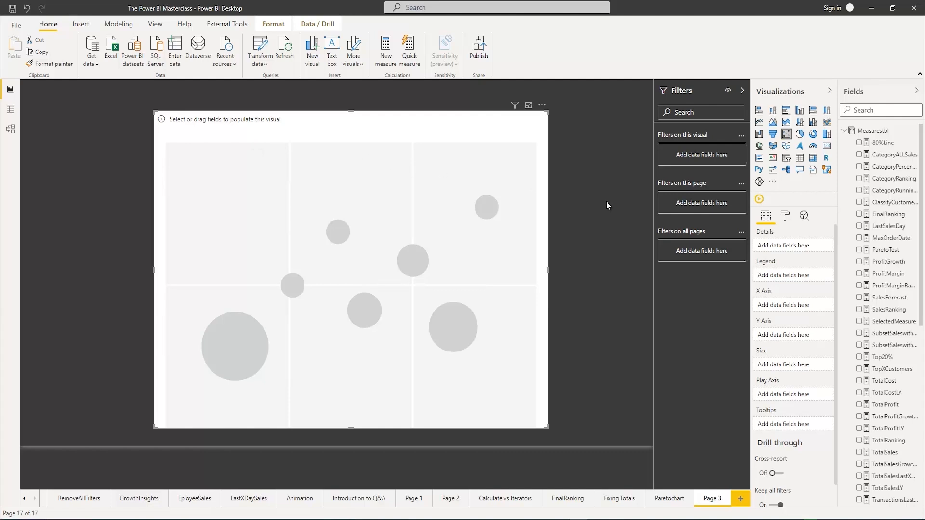
# Put TotalSales on the scatter chart's Y axis and Amount from Orderstbl on its X axis
pyautogui.scroll(-1, 903, 338)
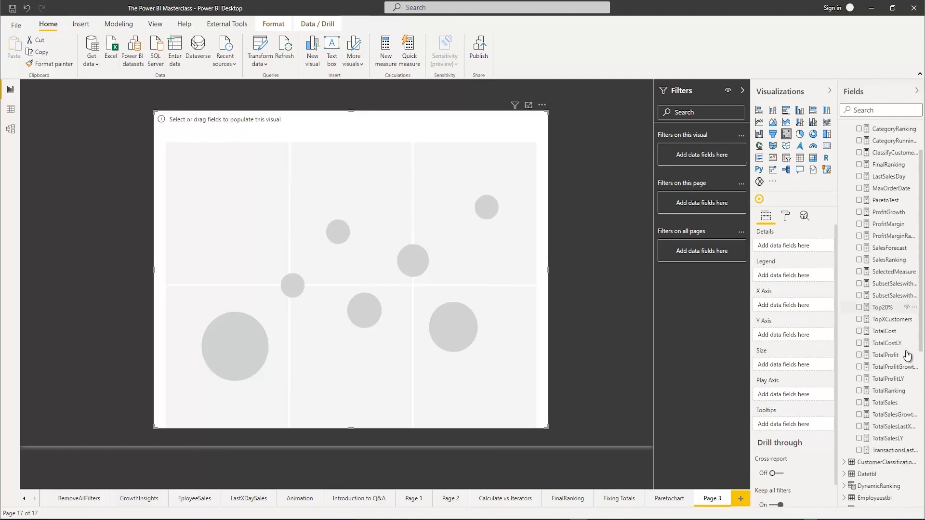
pyautogui.moveTo(880, 408); pyautogui.dragTo(782, 337)
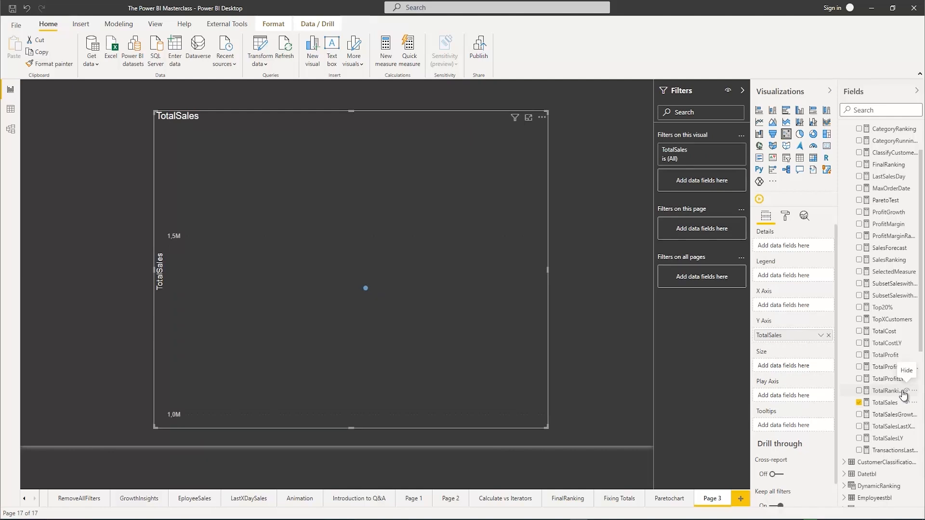
pyautogui.scroll(-2, 902, 392)
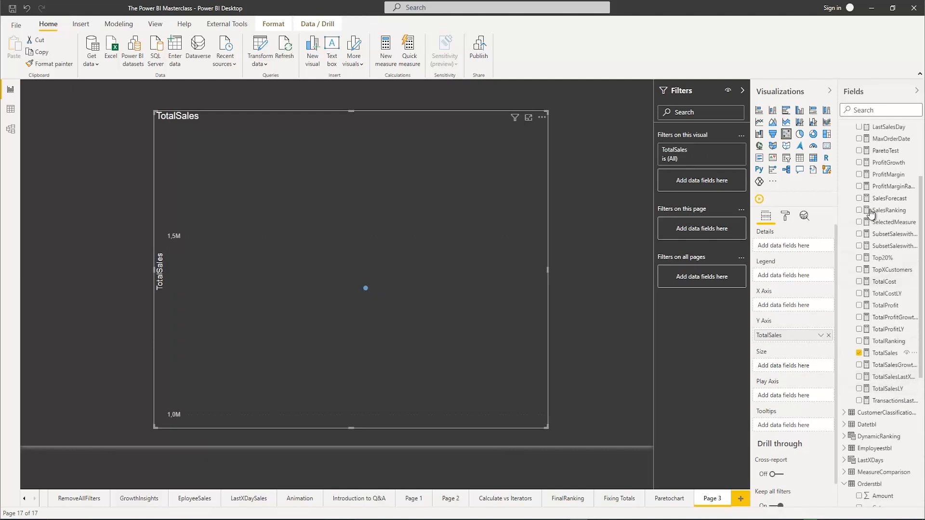
pyautogui.scroll(-4, 869, 366)
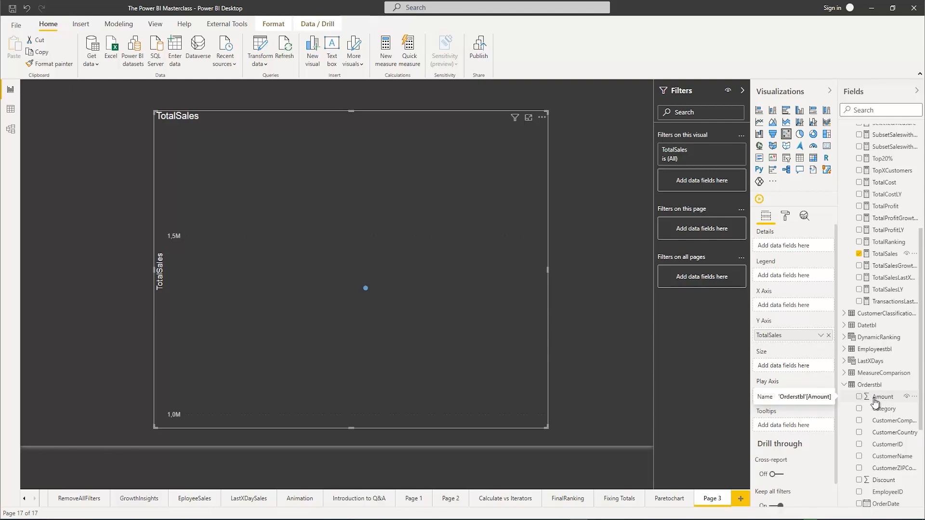
pyautogui.moveTo(881, 400); pyautogui.dragTo(786, 309)
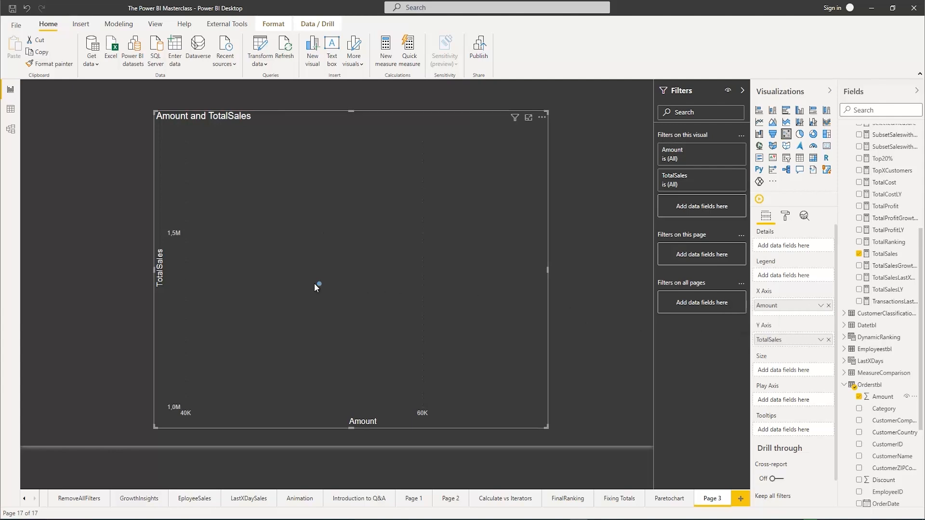
# Add CustomerCompany from Orderstbl as the scatter chart's details
pyautogui.moveTo(319, 285)
pyautogui.scroll(-2, 909, 393)
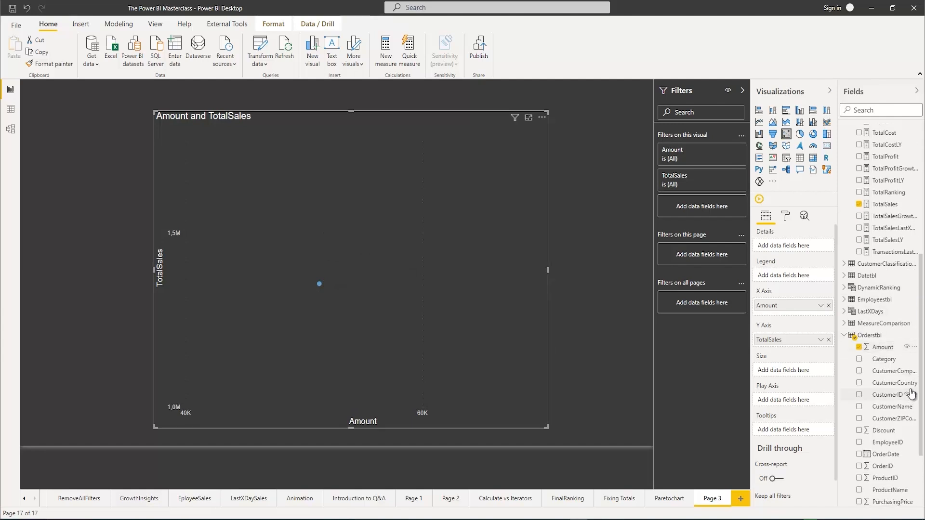
pyautogui.click(859, 372)
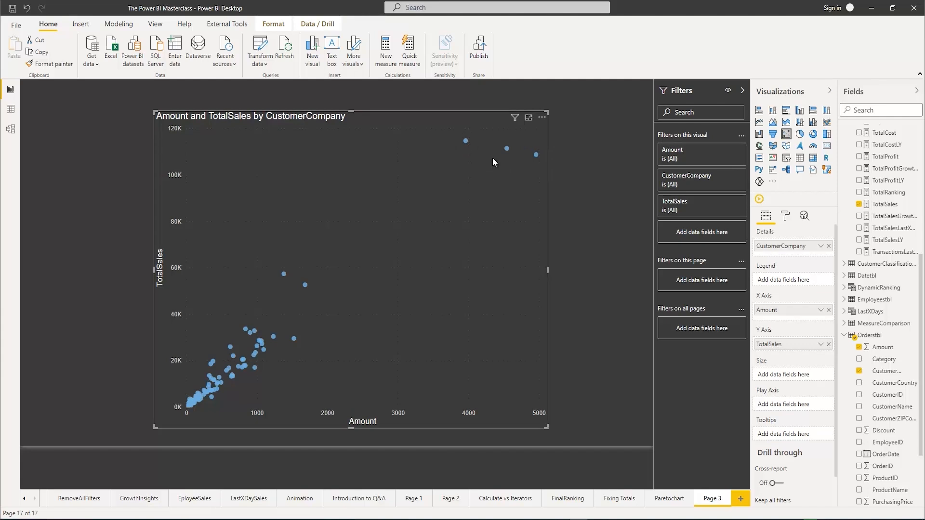
# Automatically find clusters for CustomerCompany in the scatter chart, keeping the default name and setting the number of clusters to 4
pyautogui.click(542, 119)
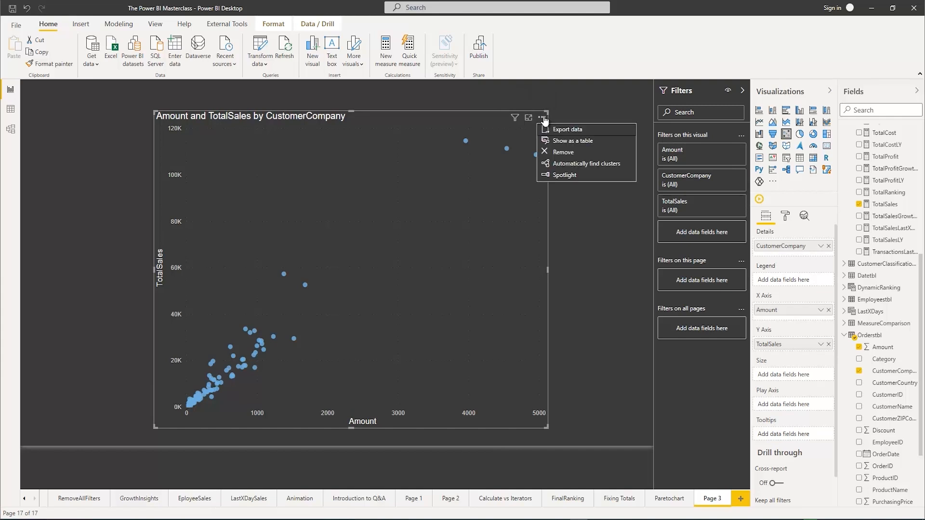
pyautogui.click(571, 166)
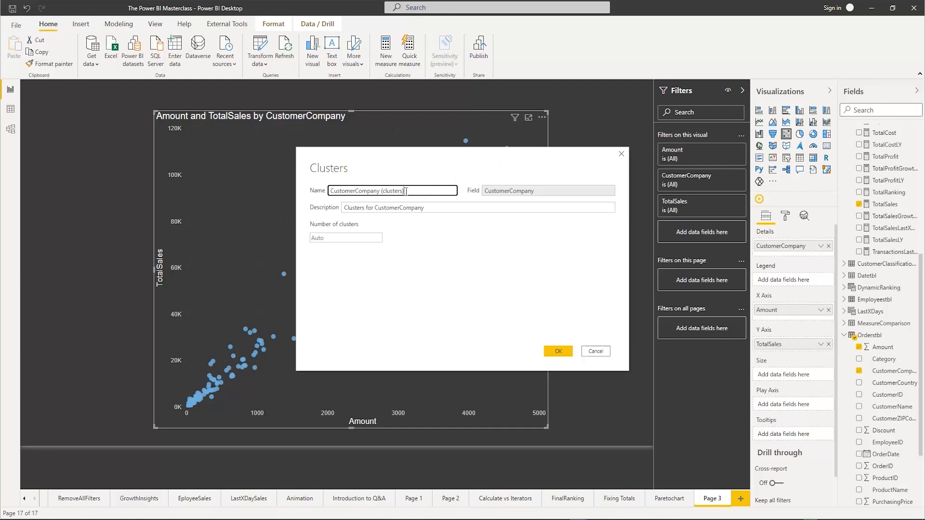
pyautogui.moveTo(406, 191); pyautogui.dragTo(342, 193)
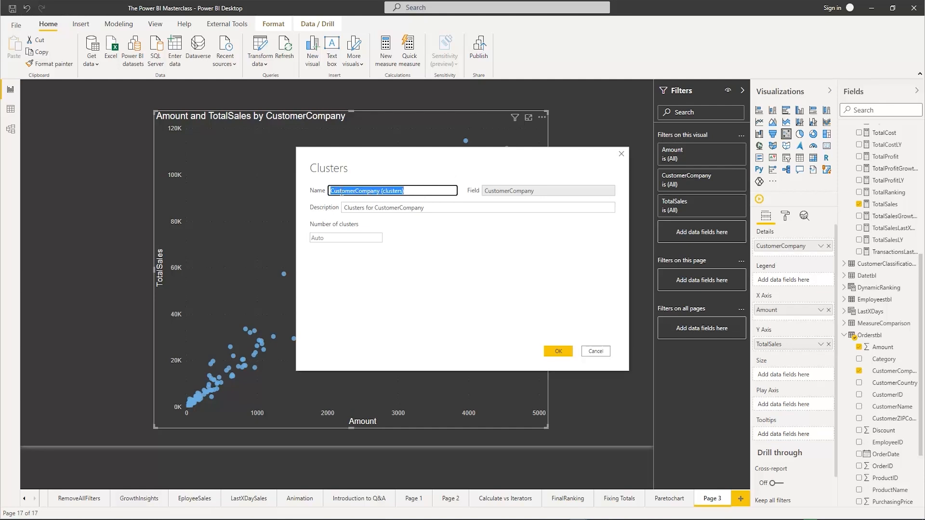
pyautogui.click(410, 192)
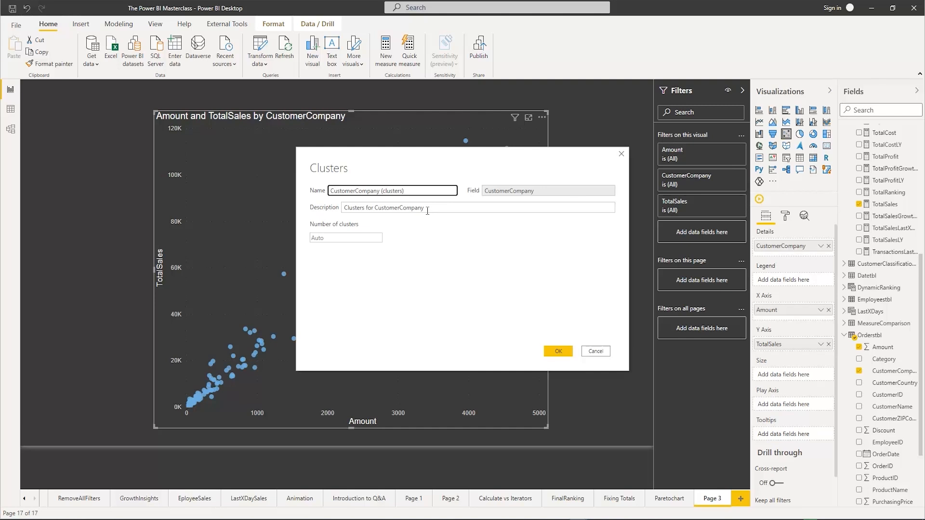
pyautogui.click(329, 237)
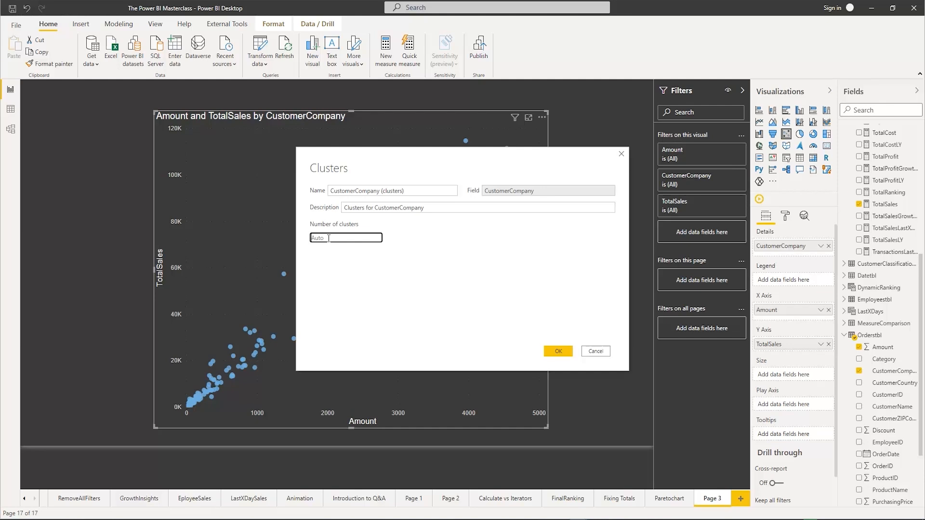
pyautogui.write('4')
pyautogui.click(555, 353)
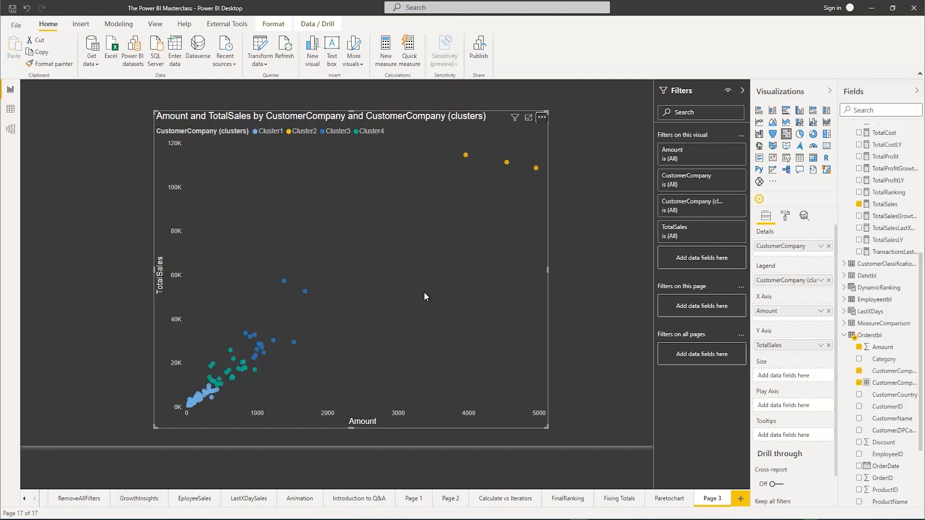
# Edit the CustomerCompany clusters in the scatter chart's legend and set the number of clusters to 3
pyautogui.click(415, 224)
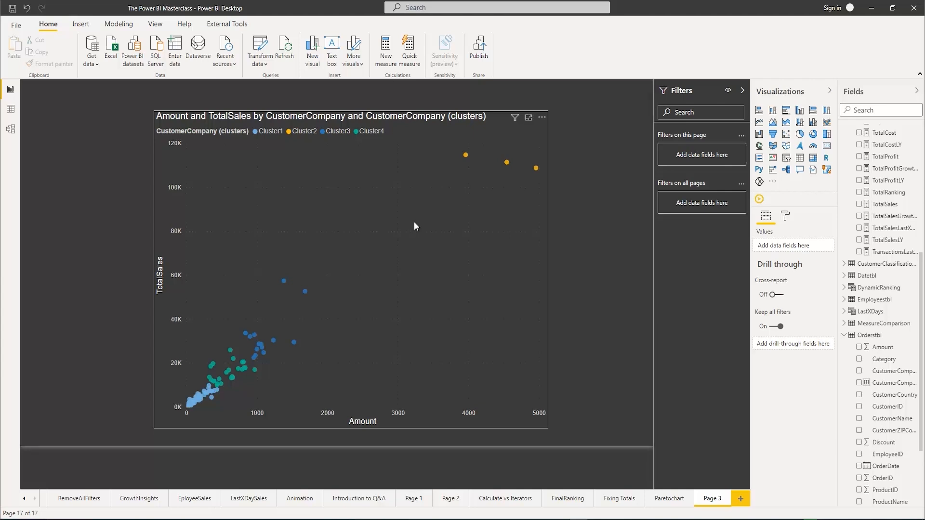
pyautogui.click(415, 223)
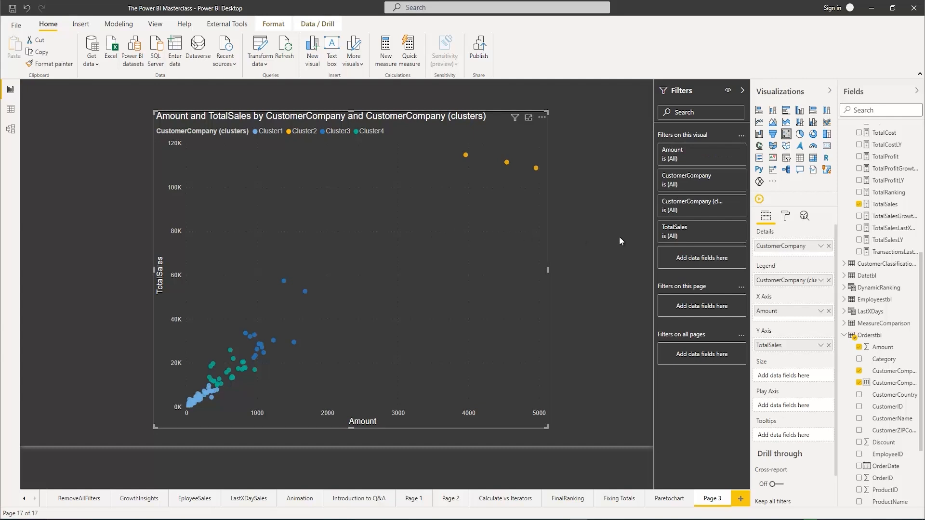
pyautogui.click(820, 281)
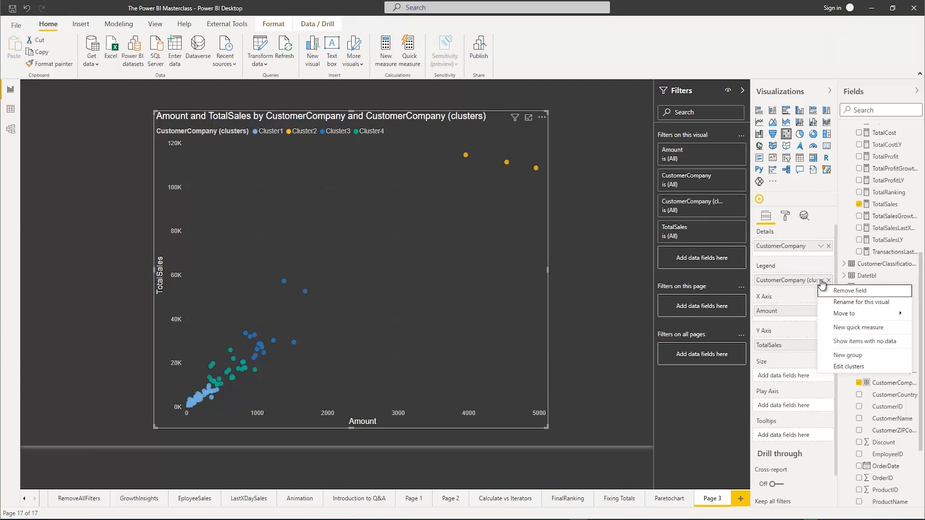
pyautogui.click(849, 367)
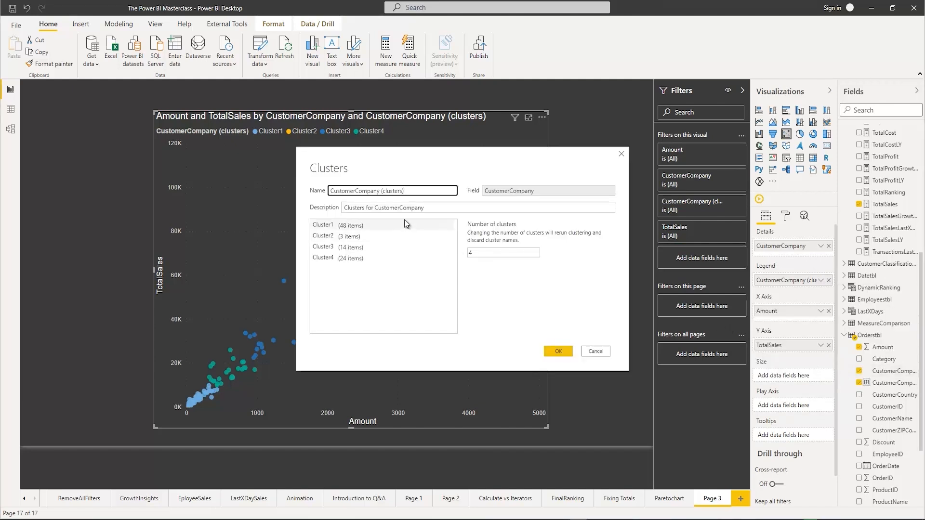
pyautogui.click(471, 252)
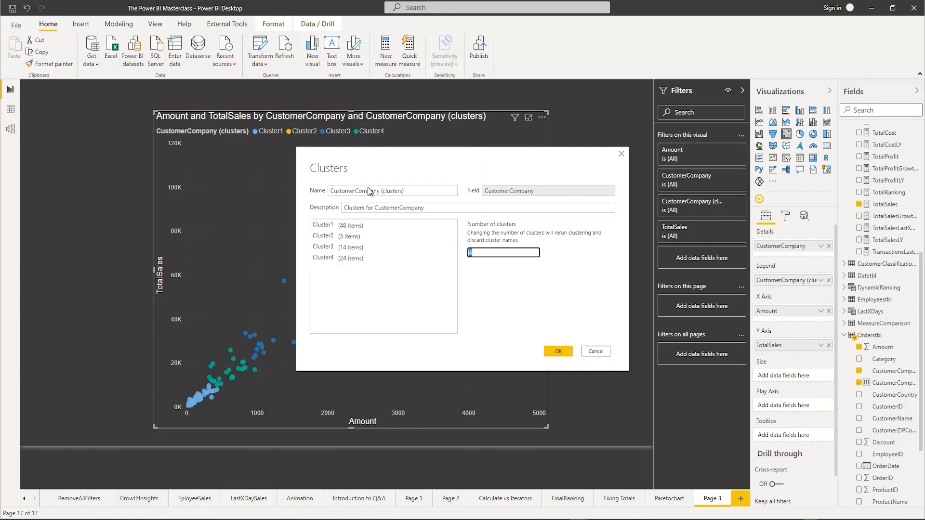
pyautogui.click(354, 226)
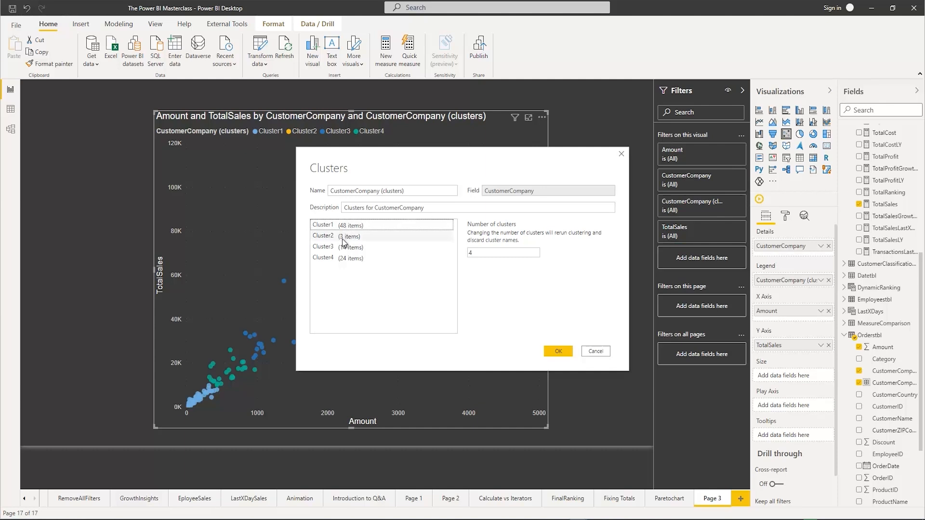
pyautogui.click(503, 253)
pyautogui.write('3')
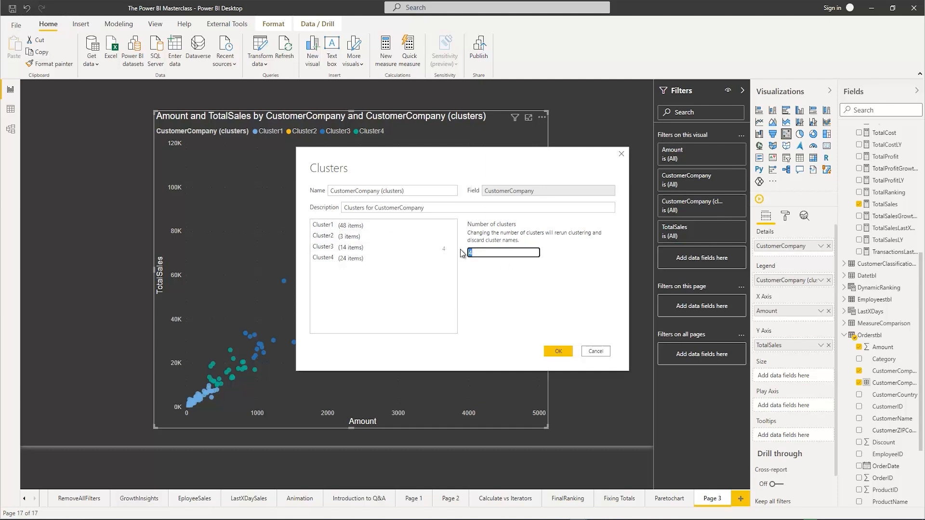
pyautogui.click(558, 352)
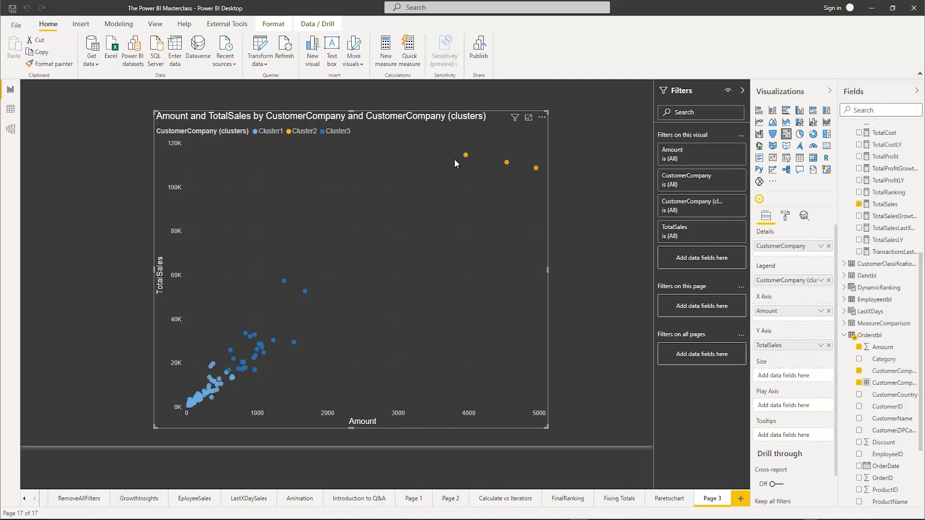
# Widen the Fields pane enough to show the full names of the Orderstbl fields
pyautogui.click(820, 281)
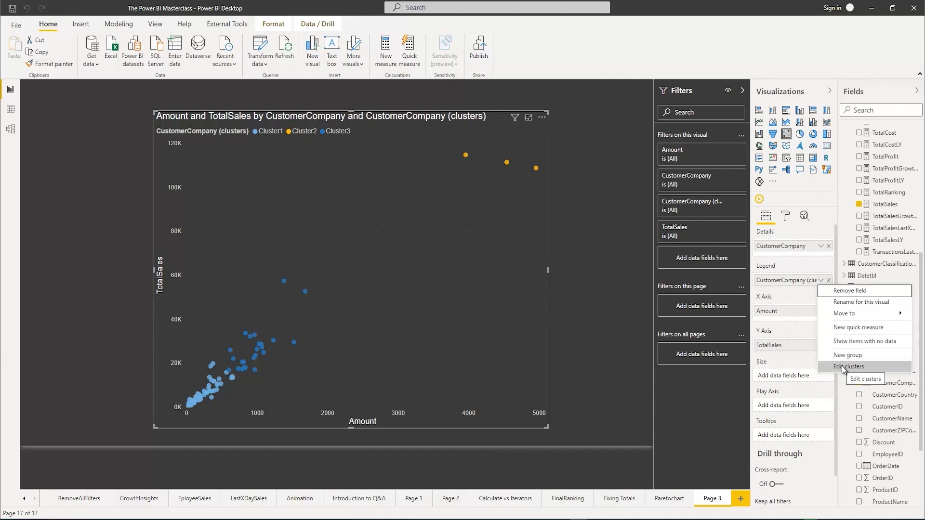
pyautogui.click(614, 261)
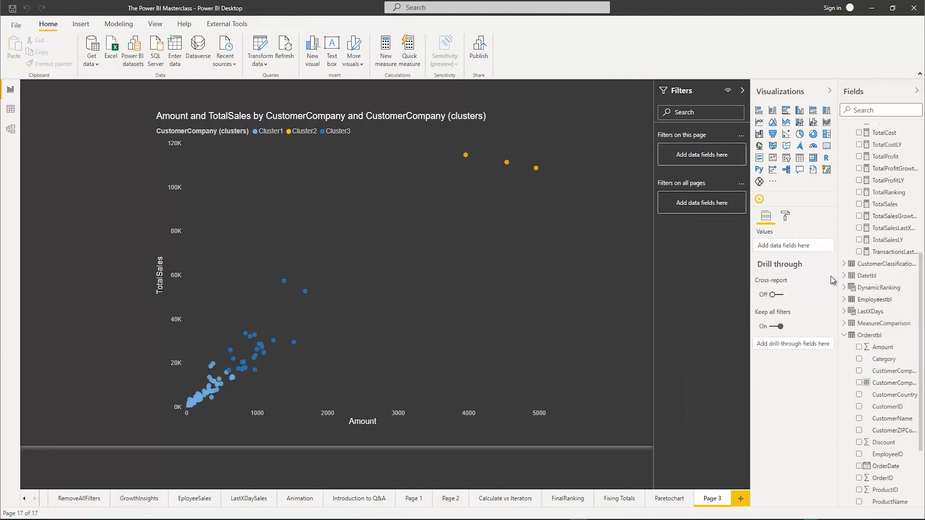
pyautogui.scroll(-2, 890, 302)
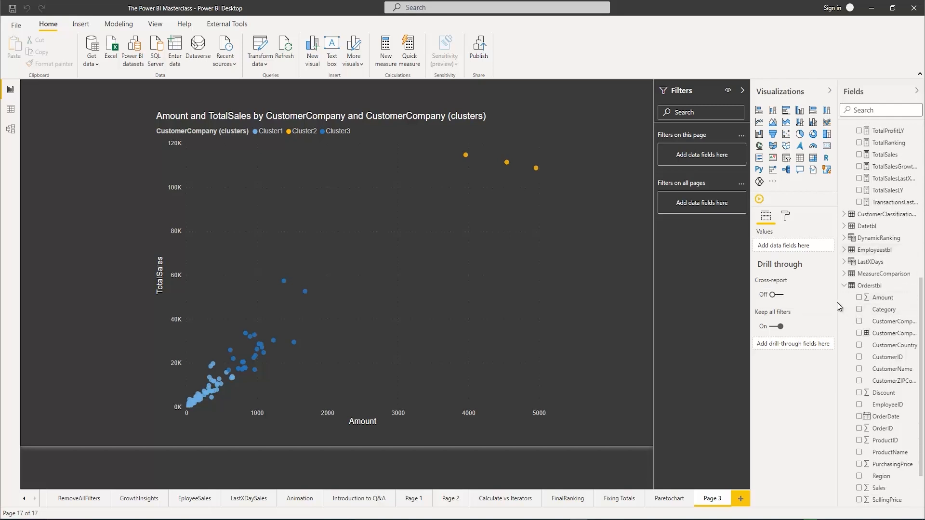
pyautogui.moveTo(838, 302); pyautogui.dragTo(802, 303)
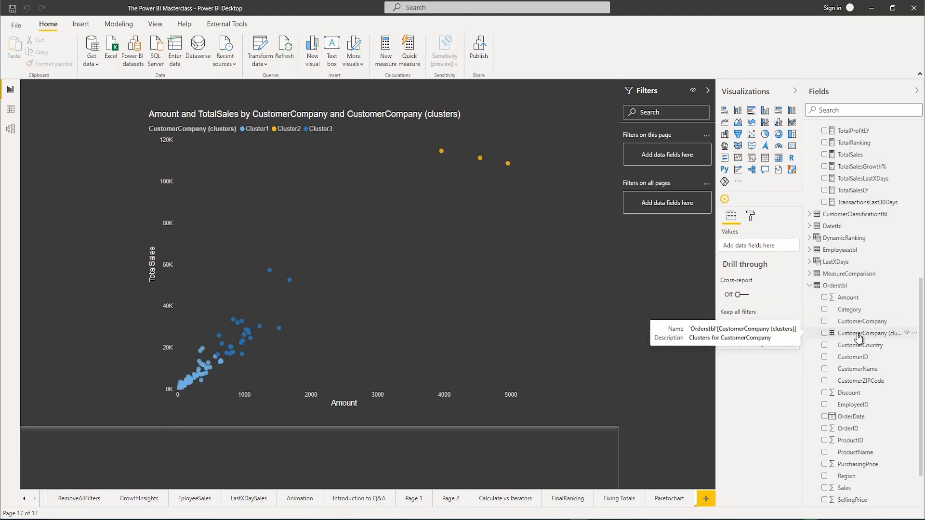
# Edit the CustomerCompany (clusters) field in Orderstbl and clear its number of clusters
pyautogui.click(914, 335)
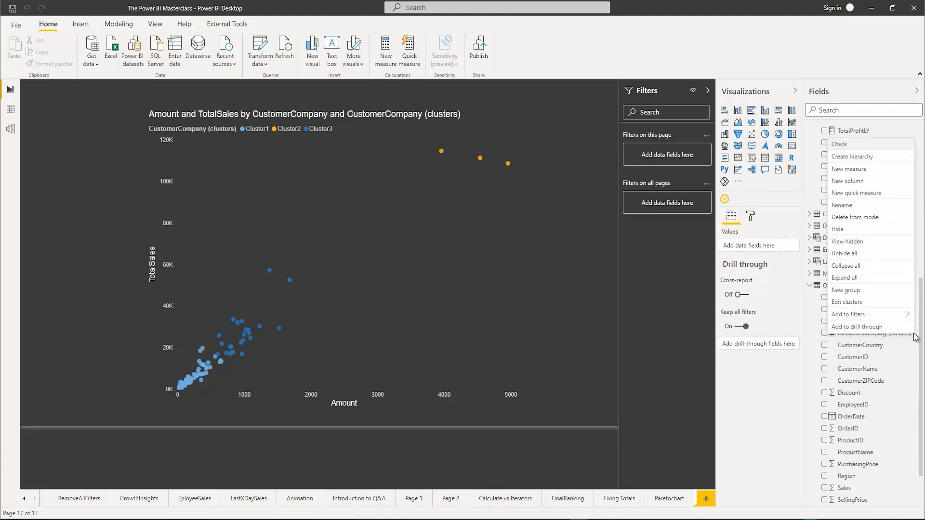
pyautogui.click(856, 304)
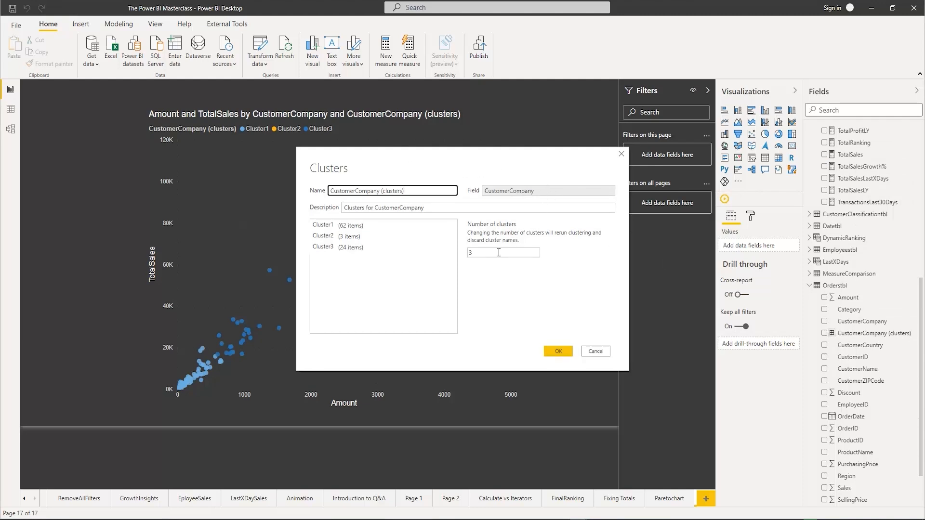
pyautogui.doubleClick(483, 253)
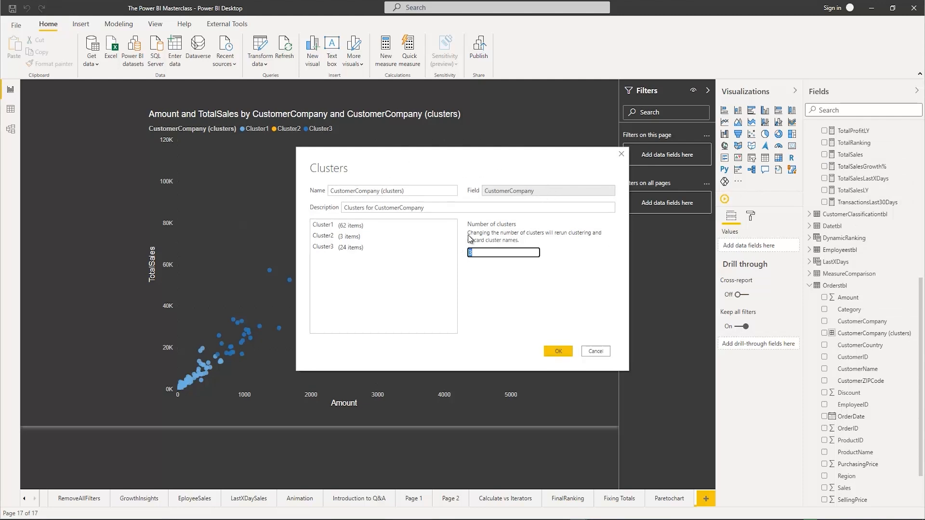
pyautogui.press('BackSpace')
pyautogui.click(557, 351)
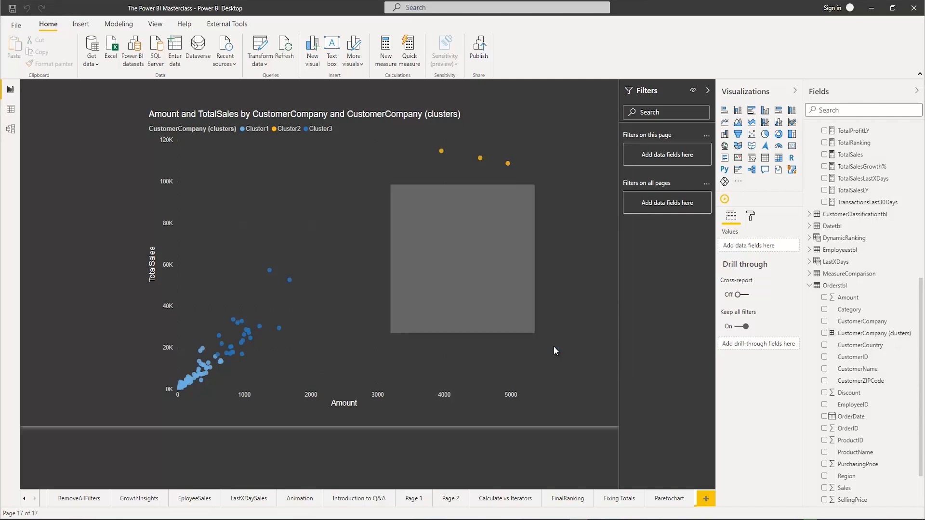